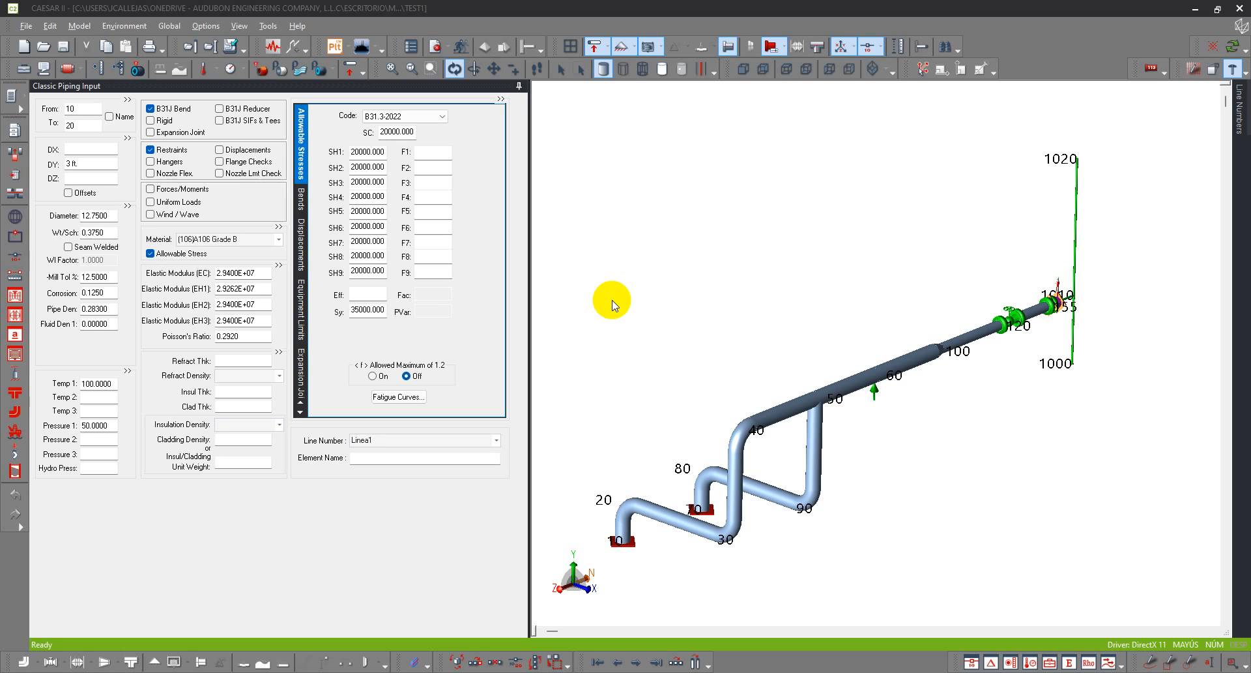
Run the error checker on the piping model and review the warnings list from the first entry
{"action": "left_click_drag", "start_coordinate": [747, 316], "coordinate": [743, 295]}
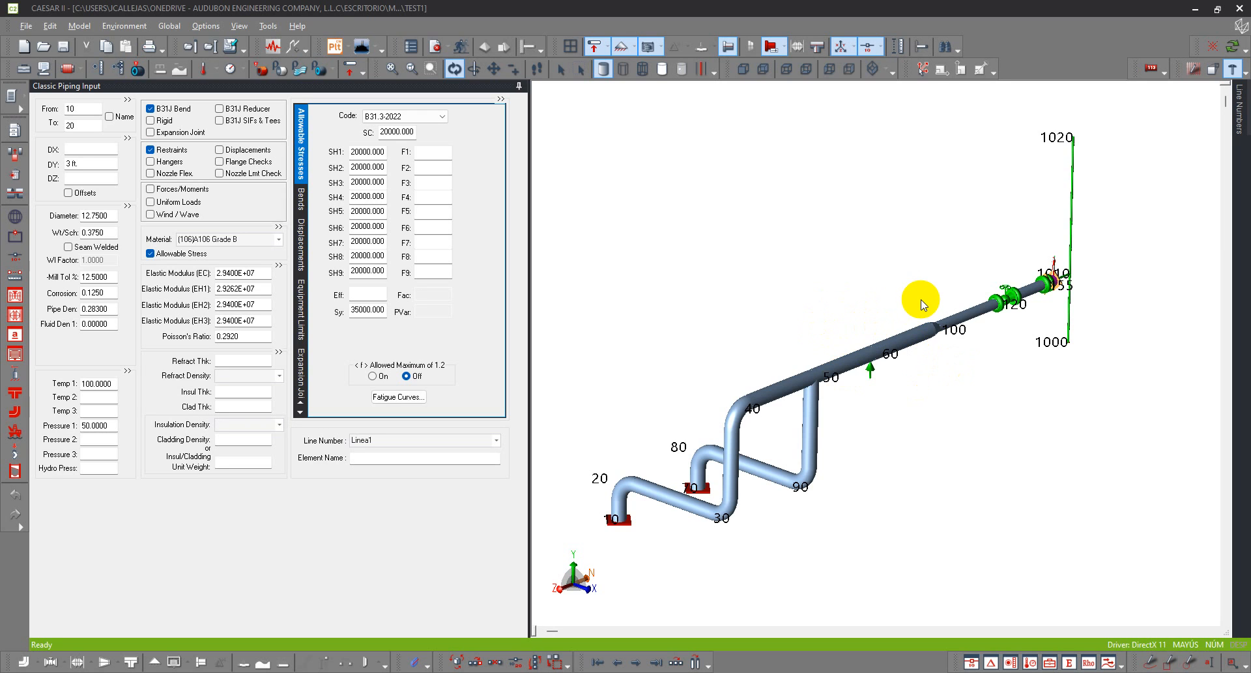
{"action": "mouse_move", "coordinate": [895, 507]}
{"action": "left_mouse_down"}
{"action": "mouse_move", "coordinate": [847, 506]}
{"action": "mouse_move", "coordinate": [891, 521]}
{"action": "left_mouse_up"}
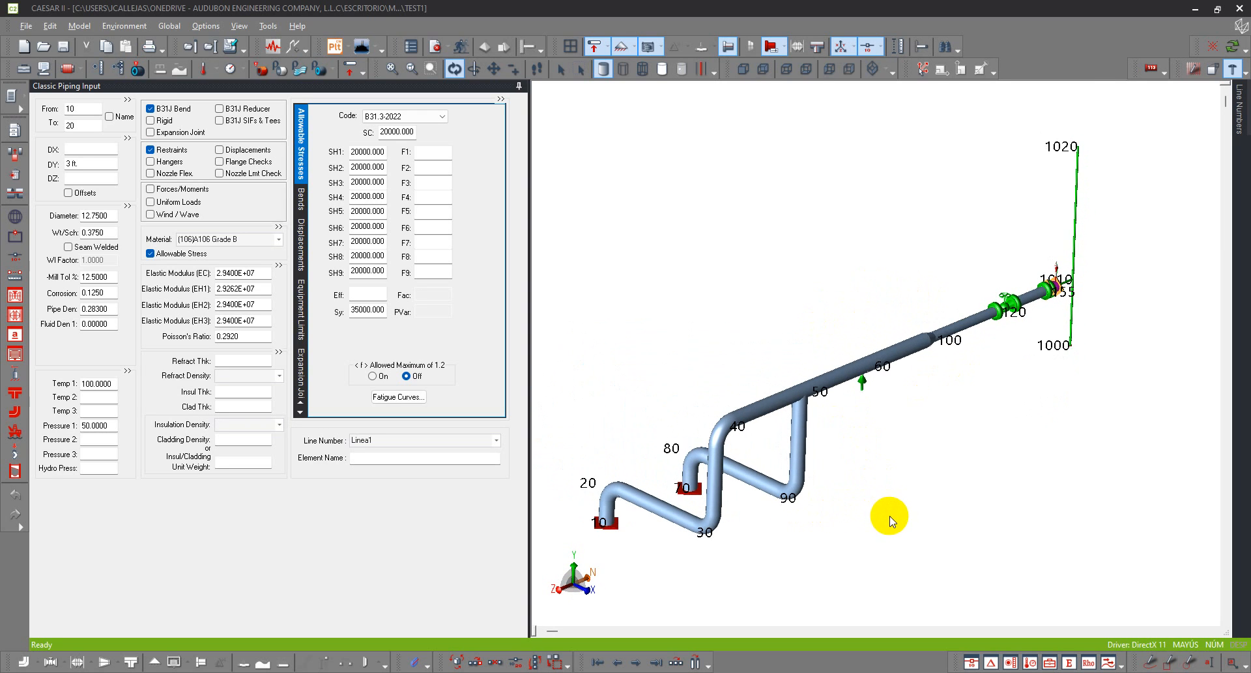
{"action": "left_click_drag", "start_coordinate": [949, 273], "coordinate": [917, 299]}
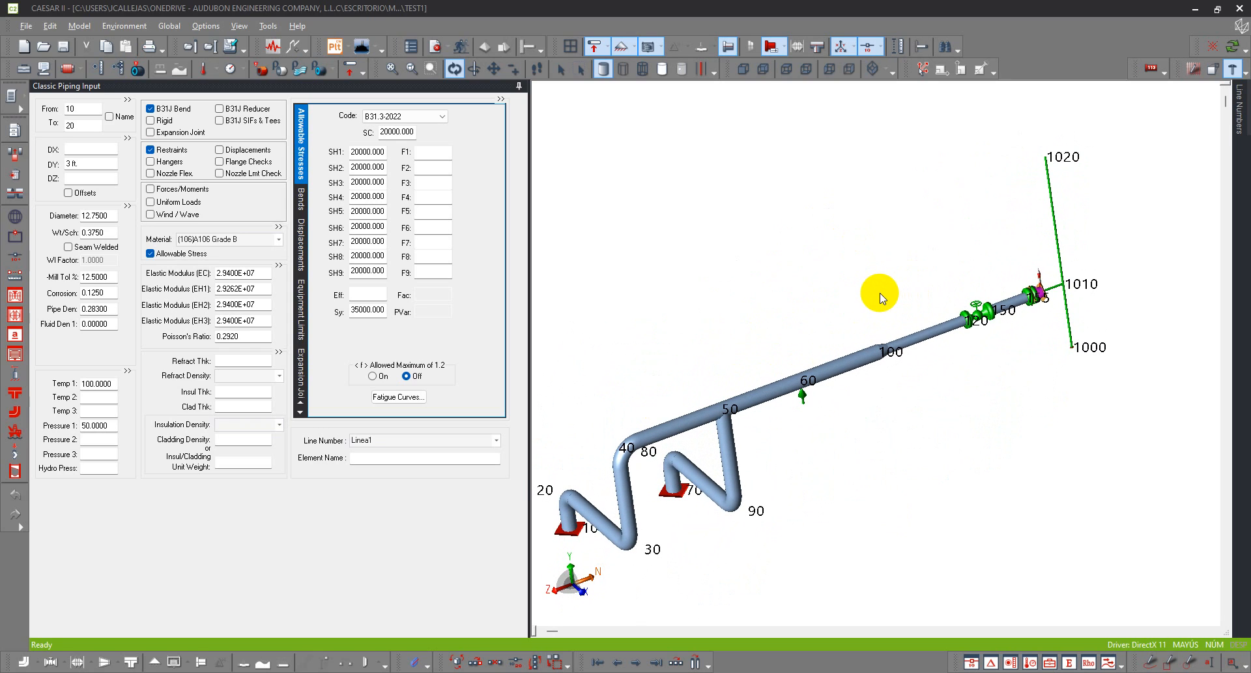
{"action": "left_click_drag", "start_coordinate": [838, 302], "coordinate": [801, 263]}
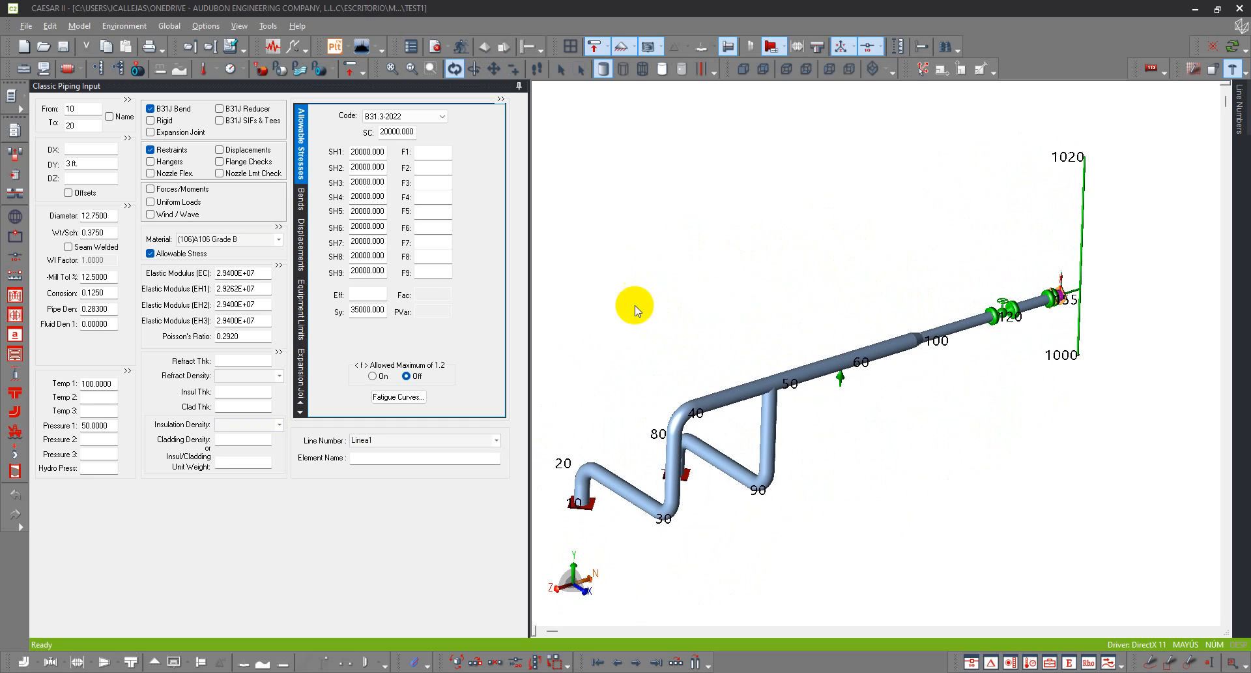
{"action": "left_click", "coordinate": [436, 47]}
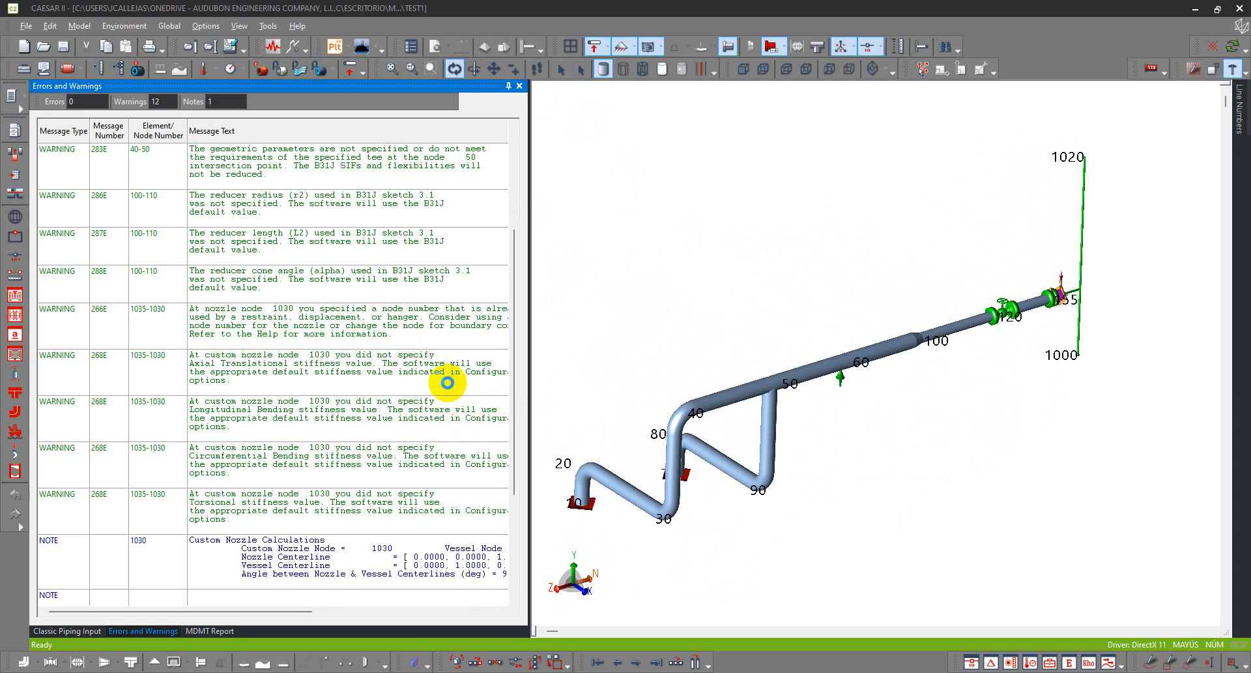
{"action": "left_click", "coordinate": [596, 450]}
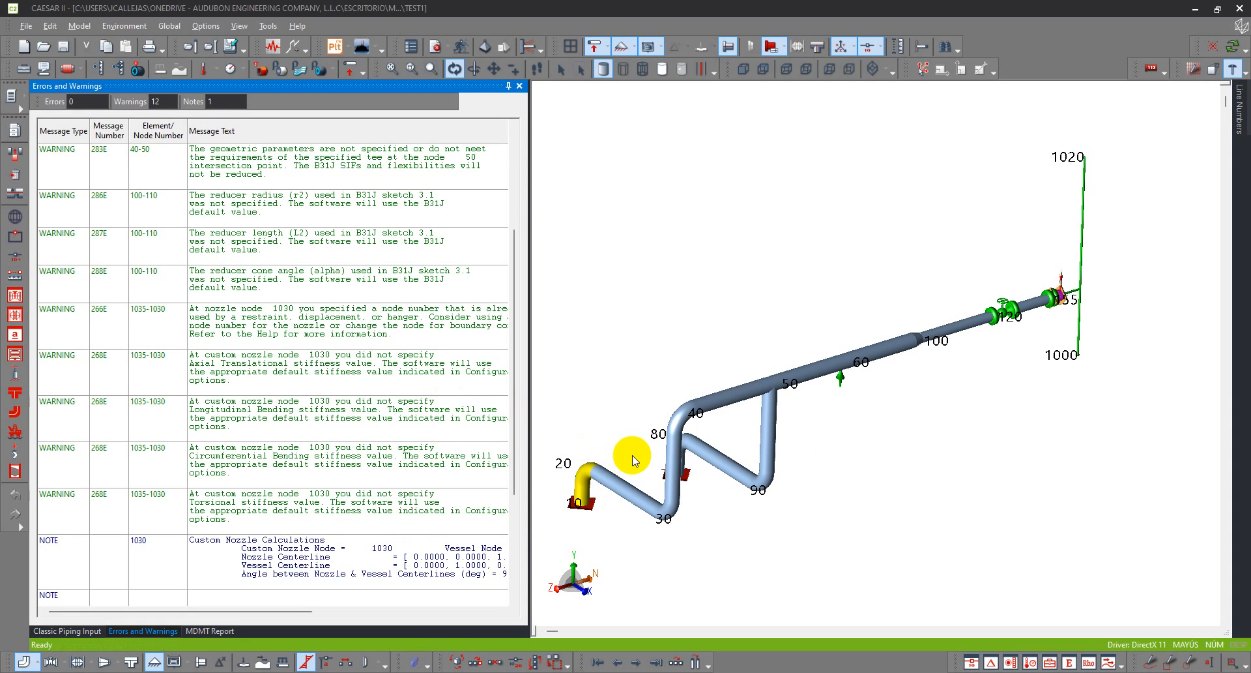
{"action": "scroll", "coordinate": [499, 456], "scroll_direction": "up", "scroll_amount": 1}
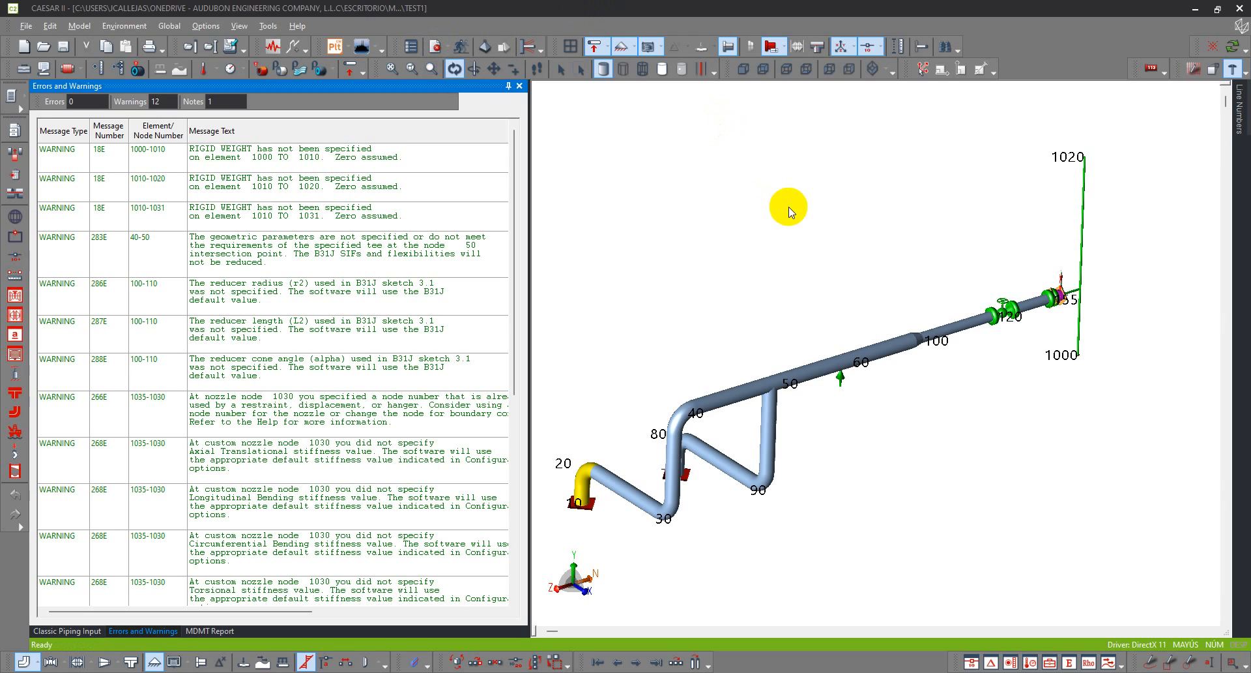
Locate element 1000-1010 from its unspecified rigid weight warning and inspect it together with the adjoining valve and flanges
{"action": "left_click_drag", "start_coordinate": [690, 277], "coordinate": [775, 222]}
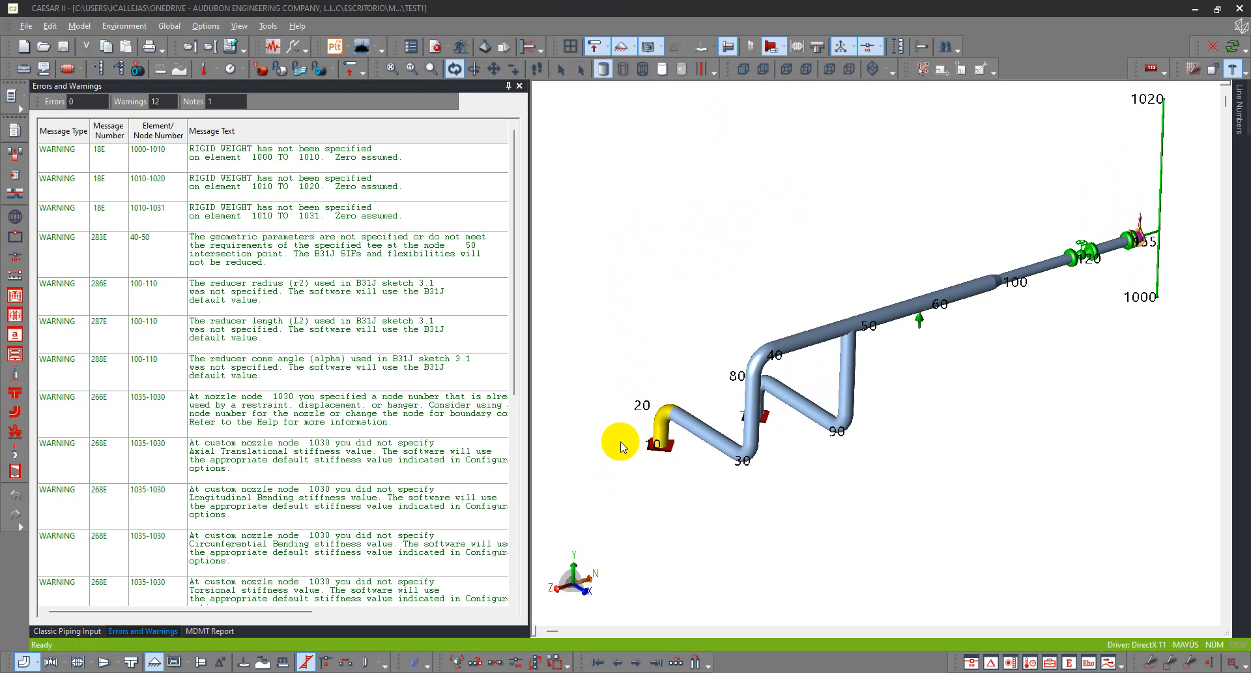
{"action": "left_click_drag", "start_coordinate": [512, 238], "coordinate": [506, 209]}
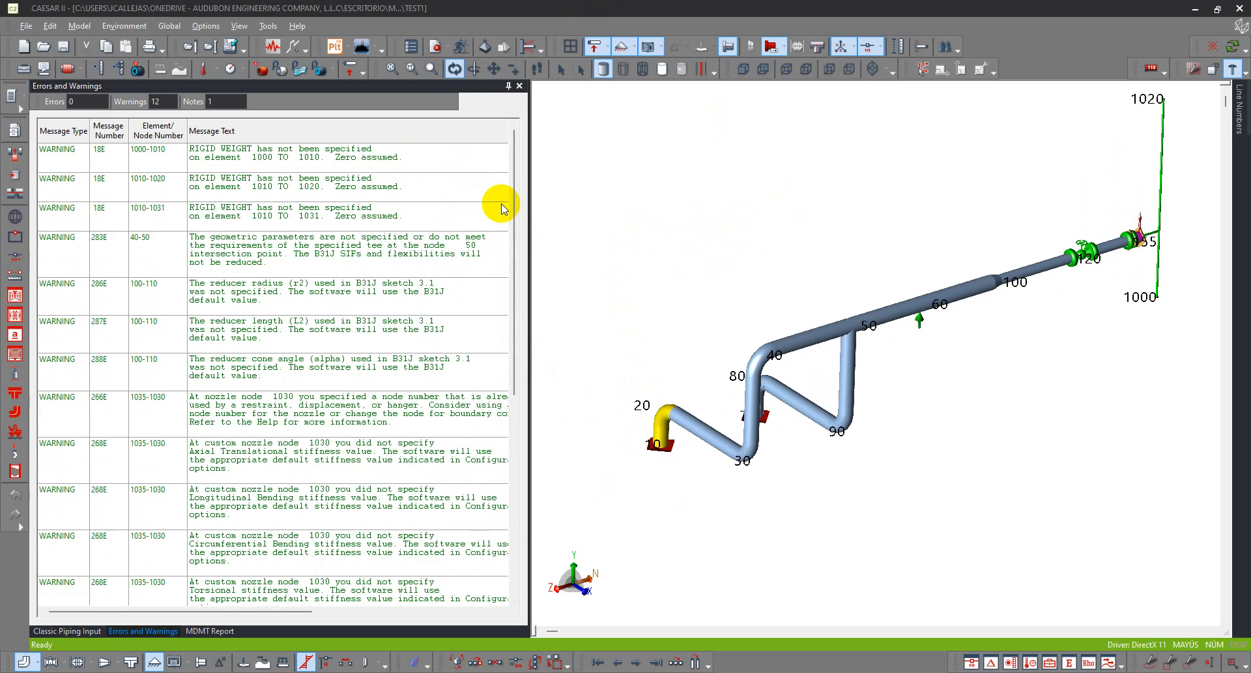
{"action": "left_click", "coordinate": [385, 161]}
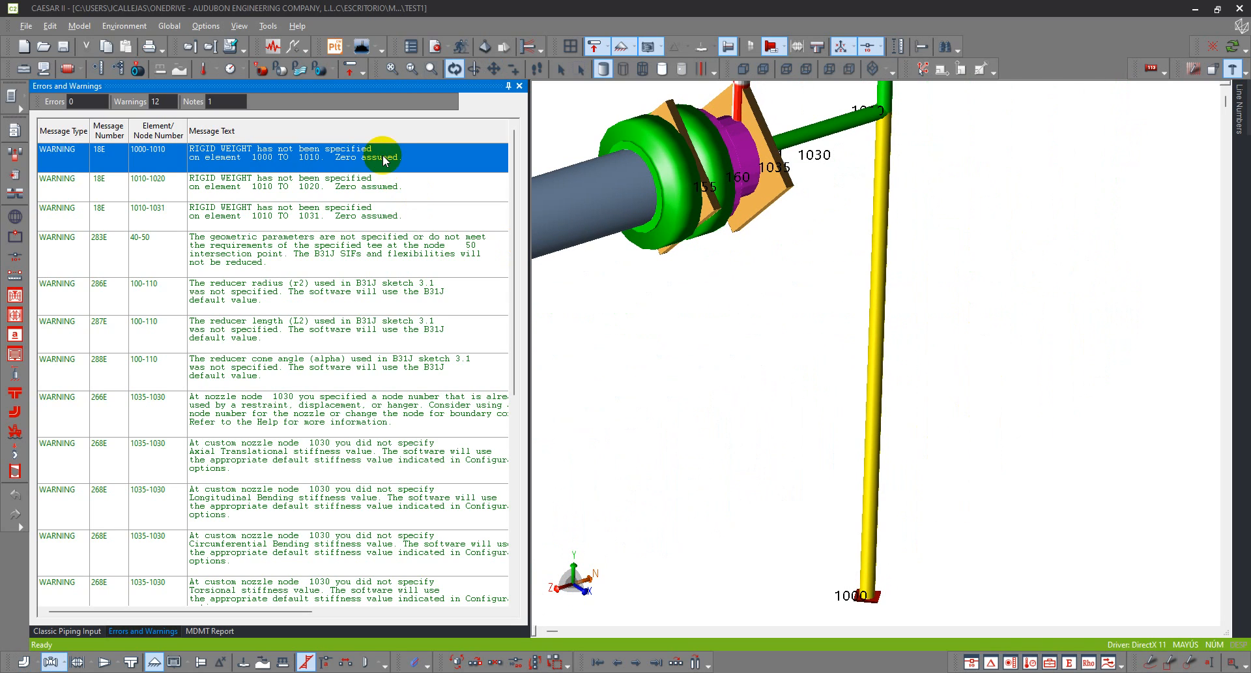
{"action": "scroll", "coordinate": [639, 340], "scroll_direction": "down", "scroll_amount": 8}
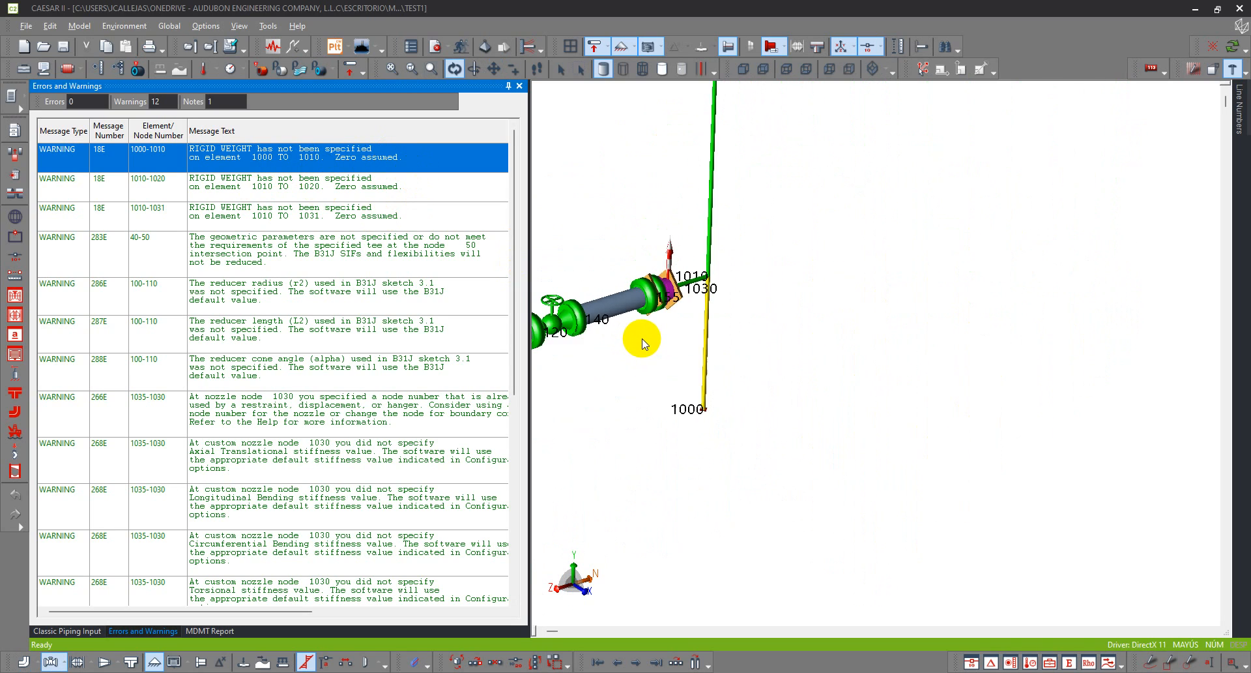
{"action": "left_click_drag", "start_coordinate": [628, 362], "coordinate": [942, 382]}
{"action": "left_click_drag", "start_coordinate": [710, 341], "coordinate": [735, 338]}
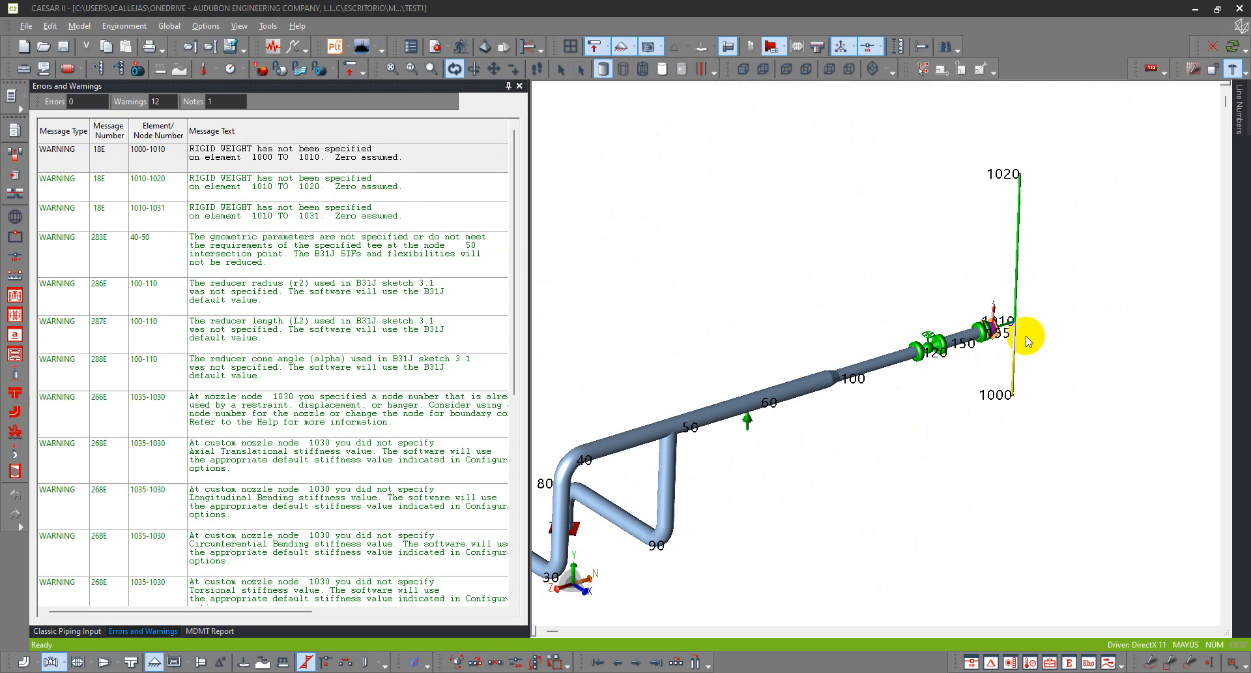
{"action": "scroll", "coordinate": [1016, 352], "scroll_direction": "up", "scroll_amount": 5}
{"action": "scroll", "coordinate": [1036, 362], "scroll_direction": "up", "scroll_amount": 3}
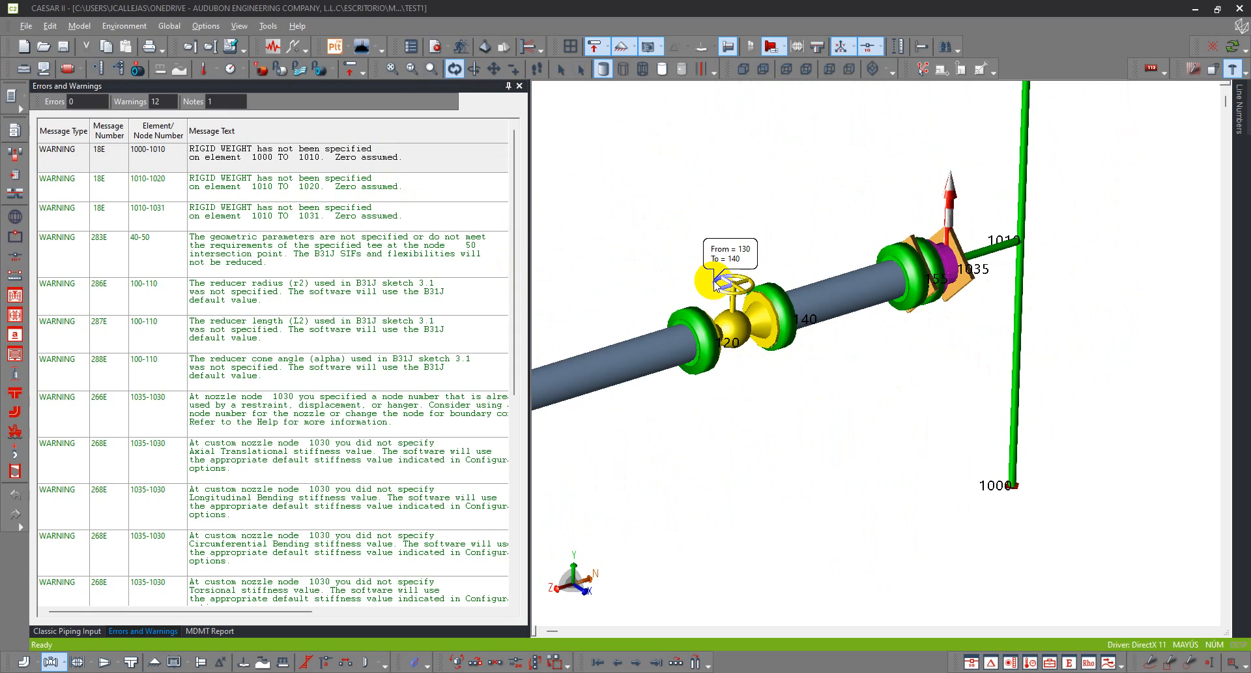
{"action": "scroll", "coordinate": [714, 233], "scroll_direction": "down", "scroll_amount": 1}
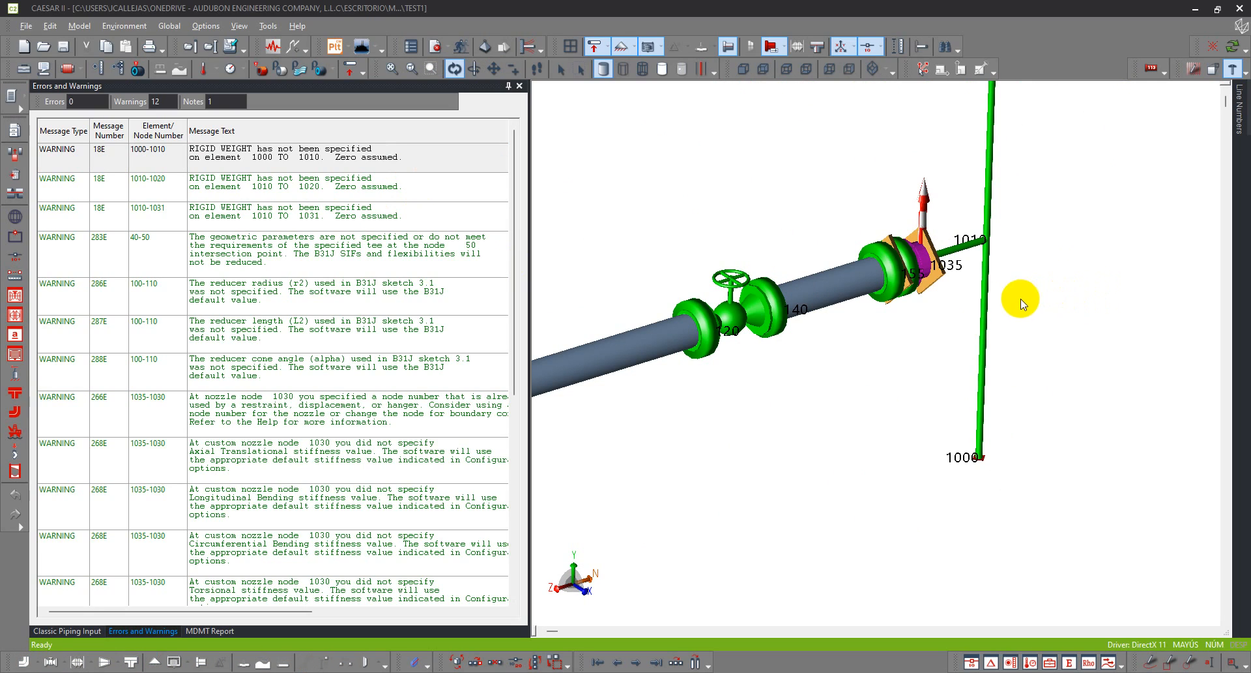
Select the vertical rigid element 1000-1010 and examine its base at node 1000 and its connection to the piping
{"action": "left_click", "coordinate": [988, 307]}
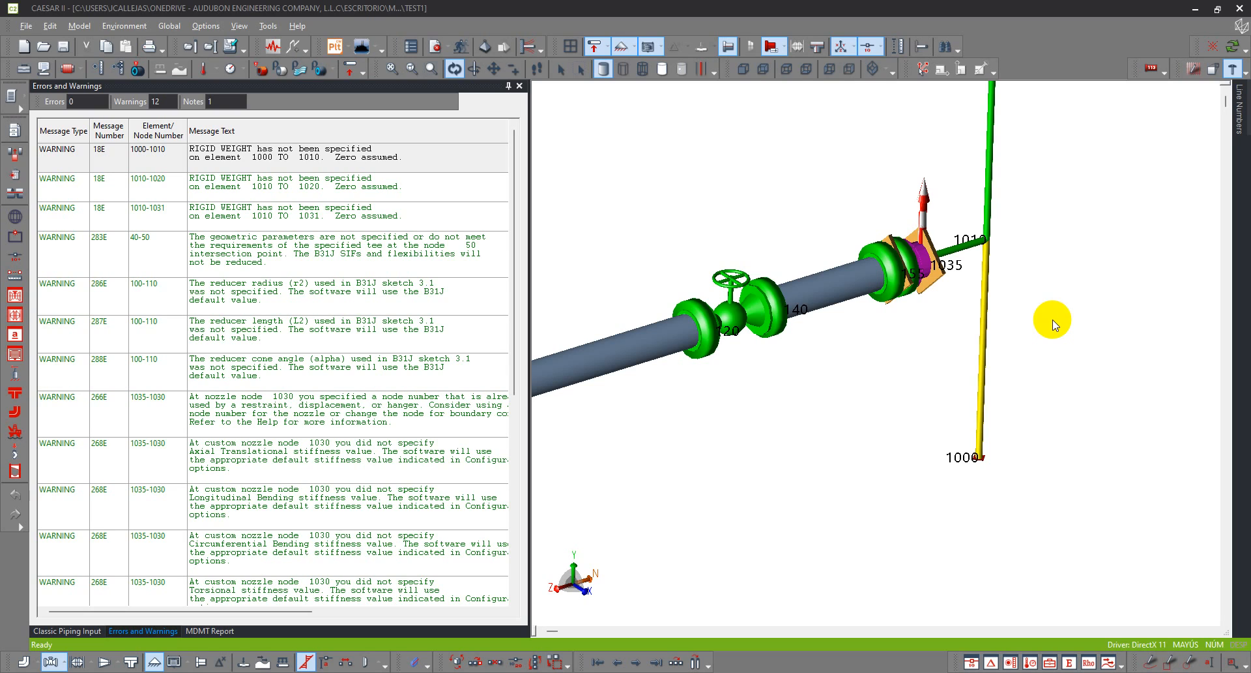
{"action": "scroll", "coordinate": [978, 475], "scroll_direction": "up", "scroll_amount": 5}
{"action": "left_click", "coordinate": [986, 449]}
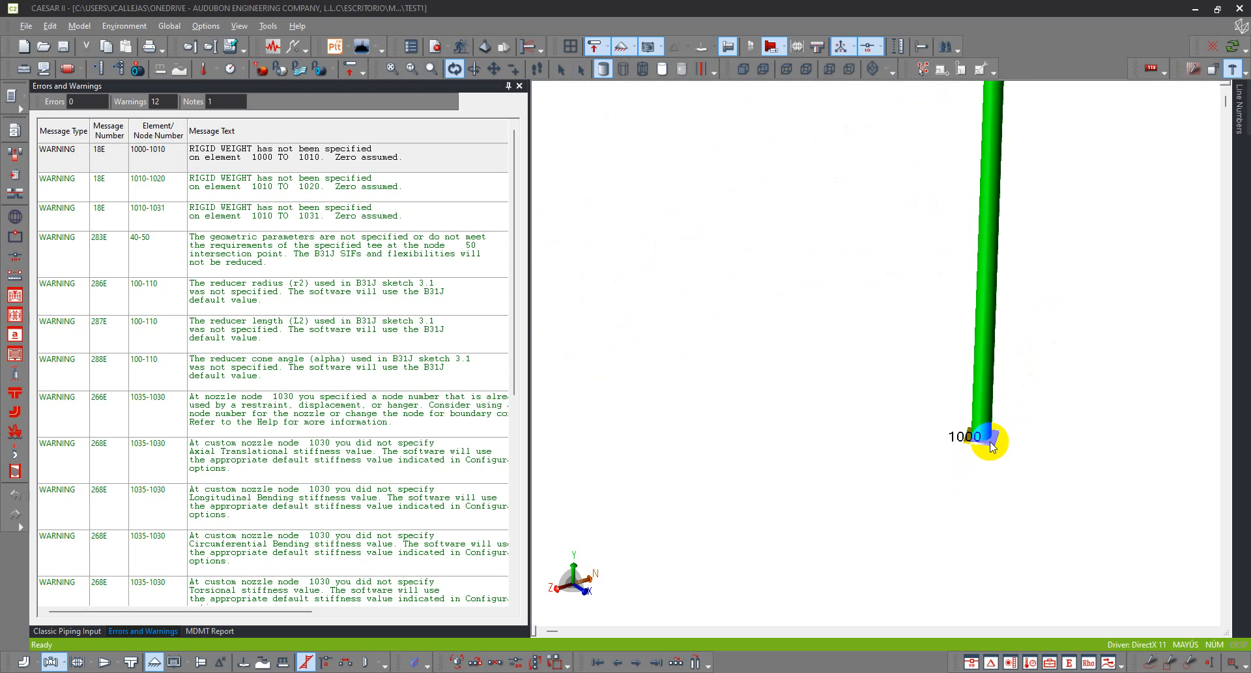
{"action": "scroll", "coordinate": [990, 447], "scroll_direction": "down", "scroll_amount": 5}
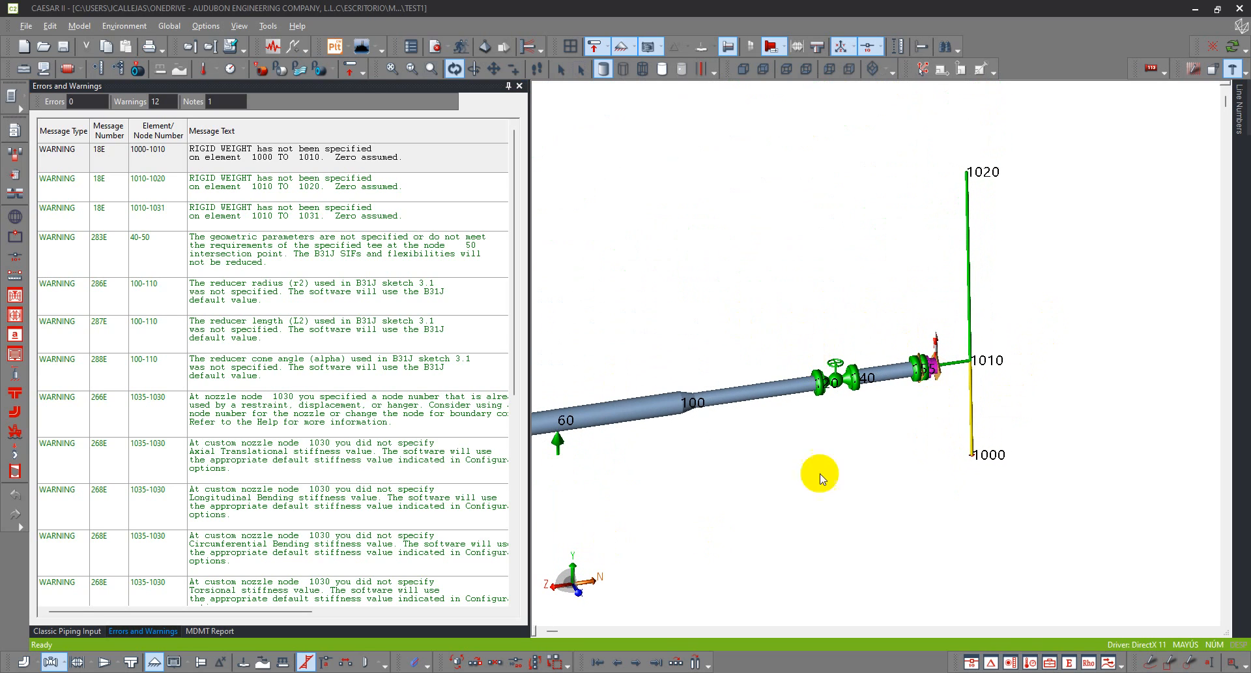
{"action": "left_click_drag", "start_coordinate": [962, 518], "coordinate": [921, 526]}
{"action": "left_click_drag", "start_coordinate": [879, 432], "coordinate": [960, 438]}
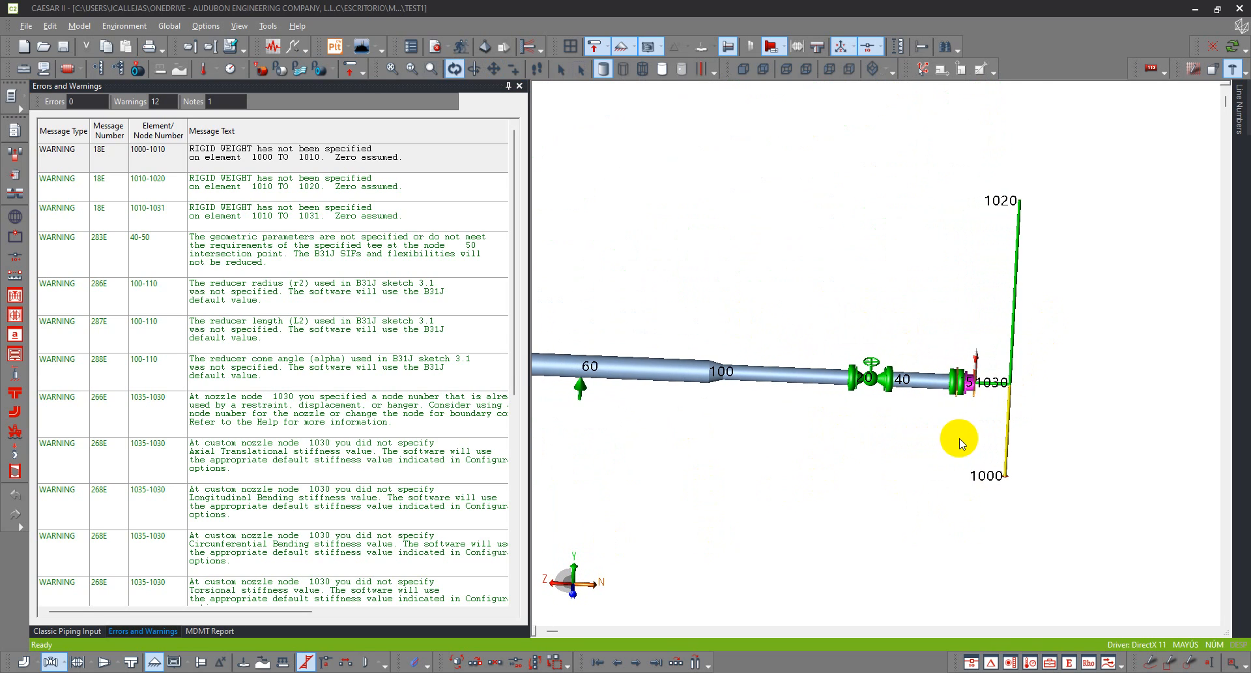
{"action": "scroll", "coordinate": [971, 440], "scroll_direction": "up", "scroll_amount": 3}
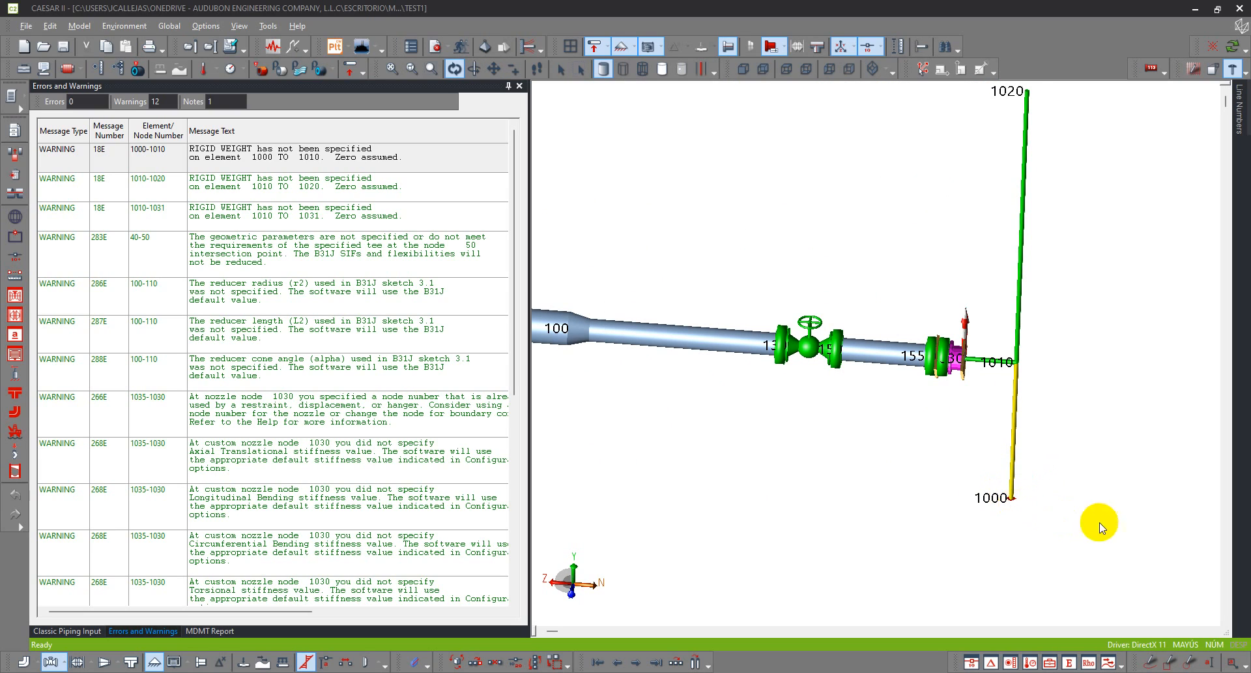
{"action": "scroll", "coordinate": [1015, 509], "scroll_direction": "up", "scroll_amount": 5}
{"action": "scroll", "coordinate": [959, 501], "scroll_direction": "down", "scroll_amount": 4}
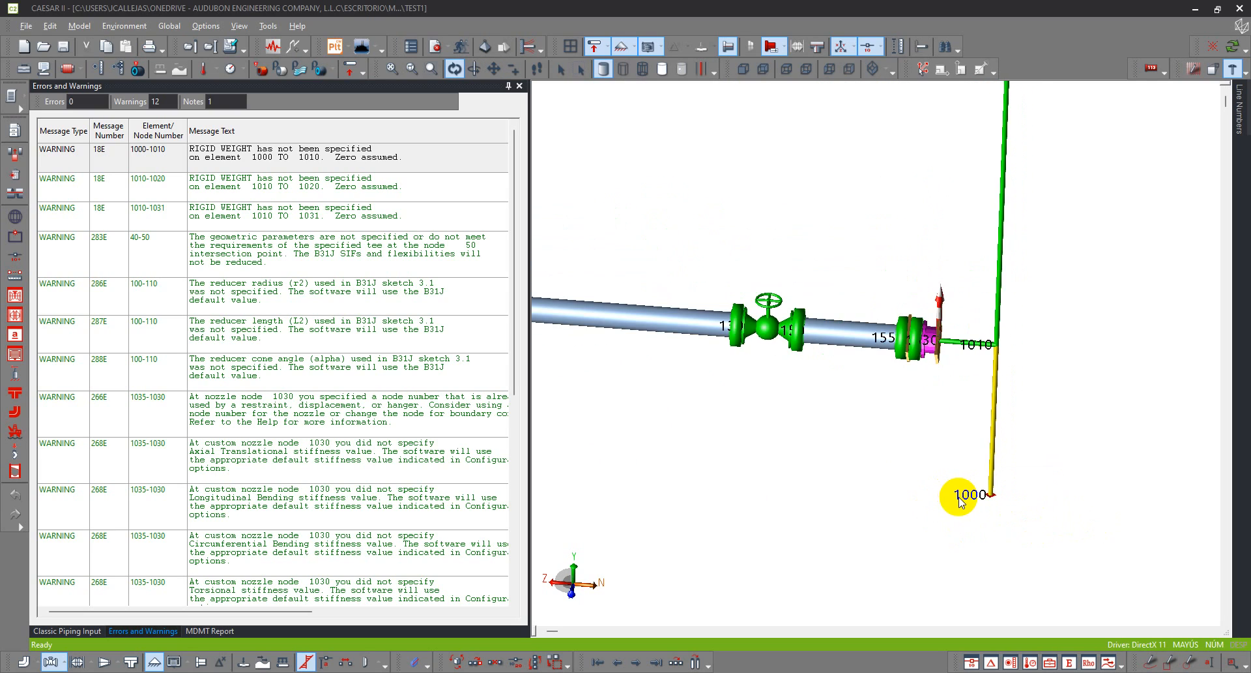
{"action": "scroll", "coordinate": [925, 508], "scroll_direction": "down", "scroll_amount": 3}
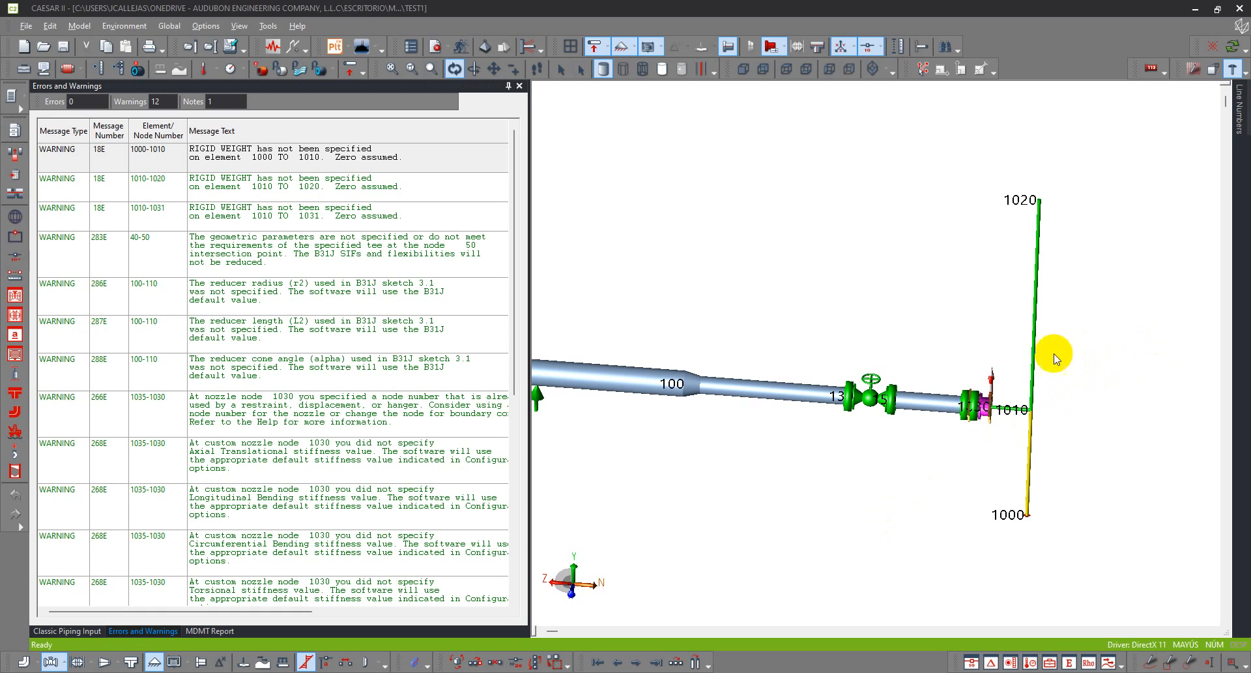
Examine the nozzle connection around nodes 1010 to 1035, where the piping meets the vertical rigid elements
{"action": "scroll", "coordinate": [1043, 358], "scroll_direction": "up", "scroll_amount": 5}
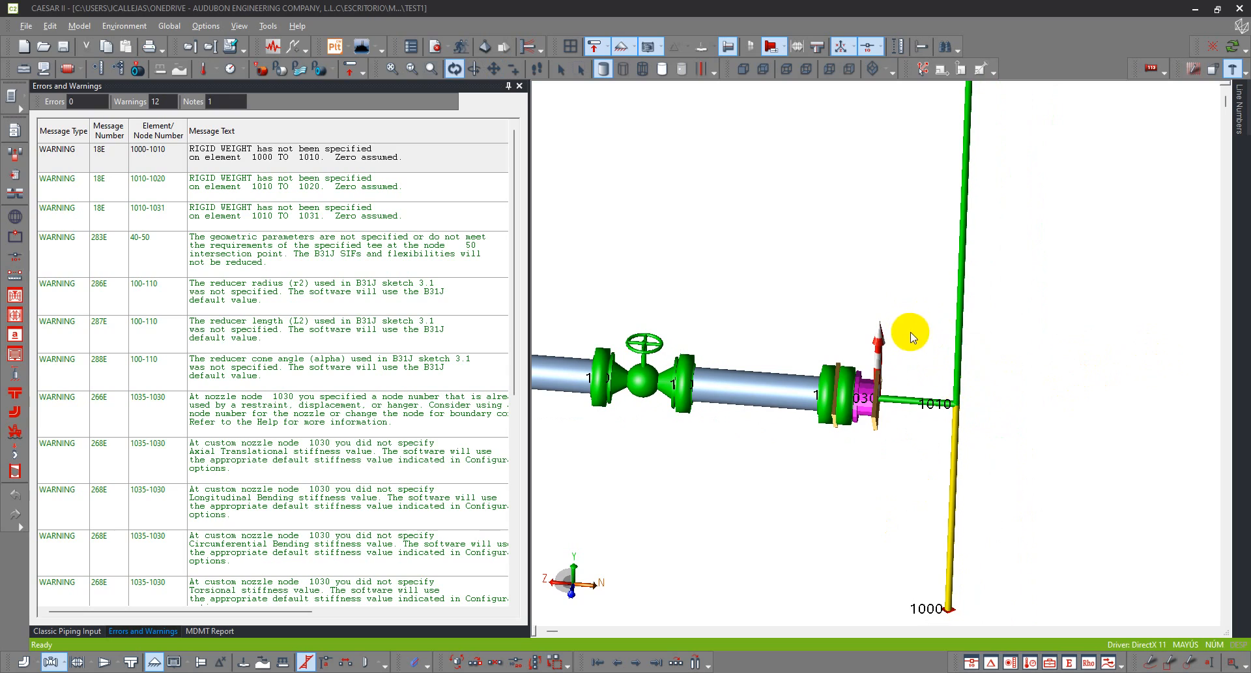
{"action": "left_click_drag", "start_coordinate": [933, 348], "coordinate": [897, 321]}
{"action": "scroll", "coordinate": [829, 283], "scroll_direction": "down", "scroll_amount": 3}
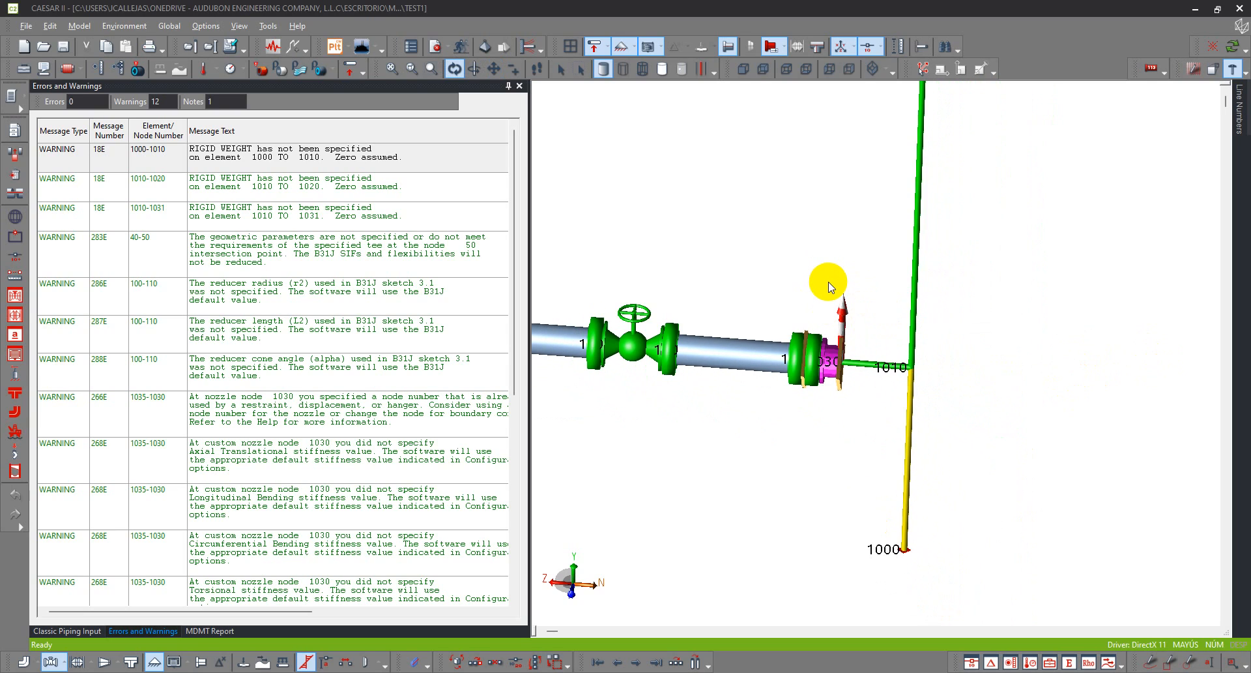
{"action": "left_click_drag", "start_coordinate": [829, 283], "coordinate": [843, 365]}
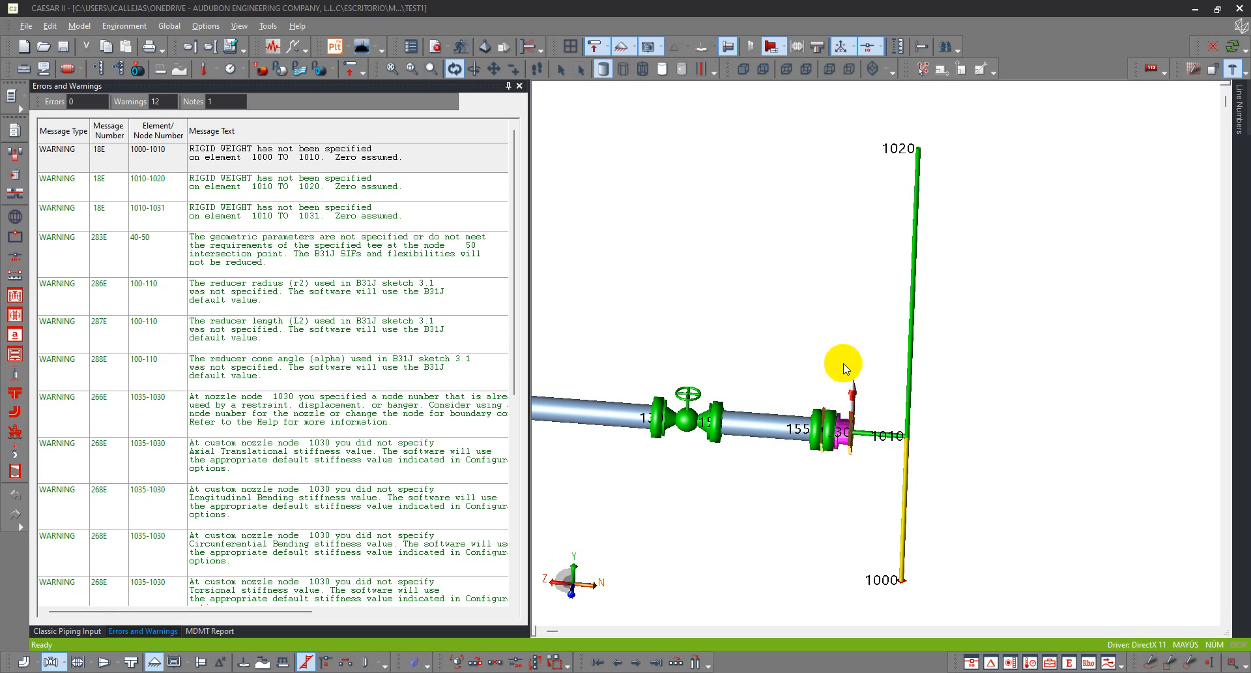
{"action": "scroll", "coordinate": [870, 414], "scroll_direction": "up", "scroll_amount": 2}
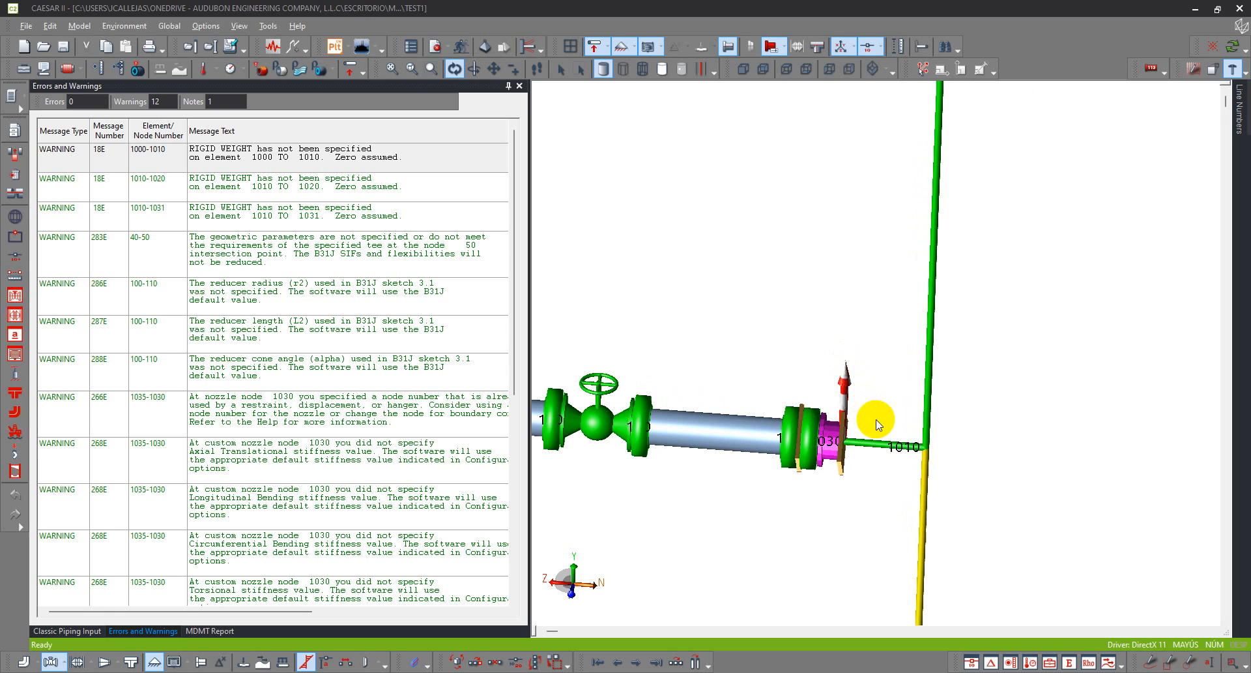
{"action": "left_click_drag", "start_coordinate": [874, 418], "coordinate": [898, 338]}
{"action": "left_click_drag", "start_coordinate": [921, 386], "coordinate": [900, 385]}
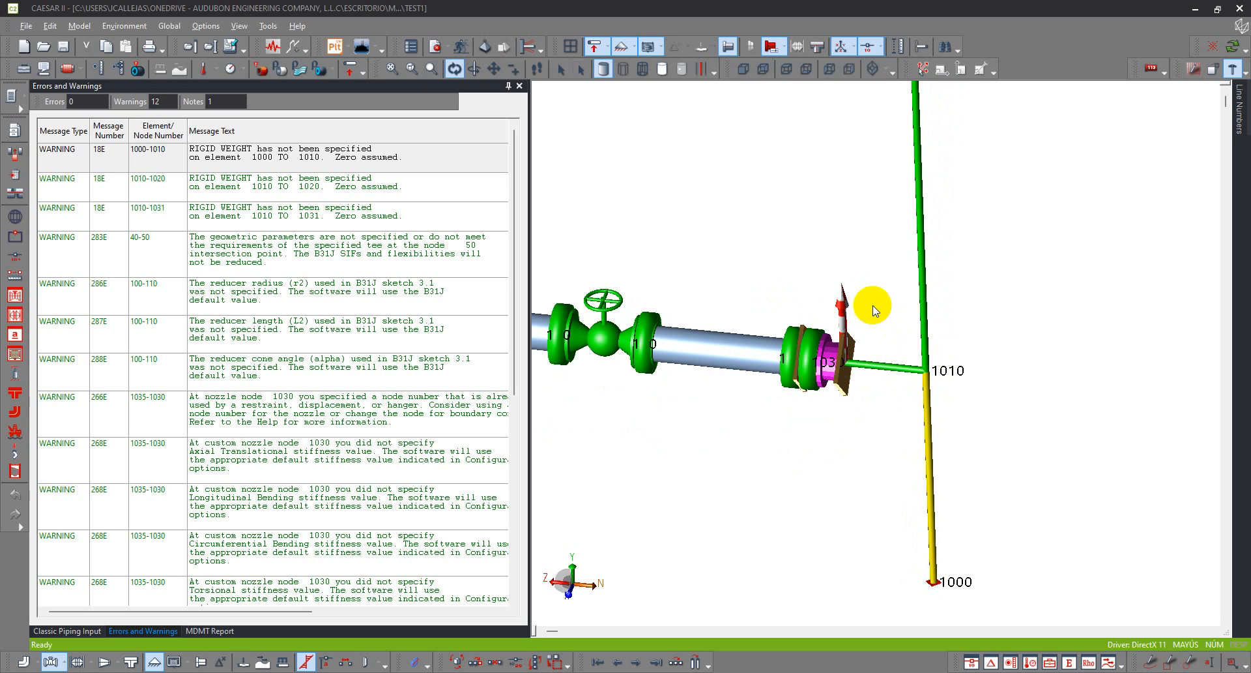
{"action": "left_click_drag", "start_coordinate": [872, 305], "coordinate": [883, 303]}
{"action": "scroll", "coordinate": [877, 335], "scroll_direction": "up", "scroll_amount": 2}
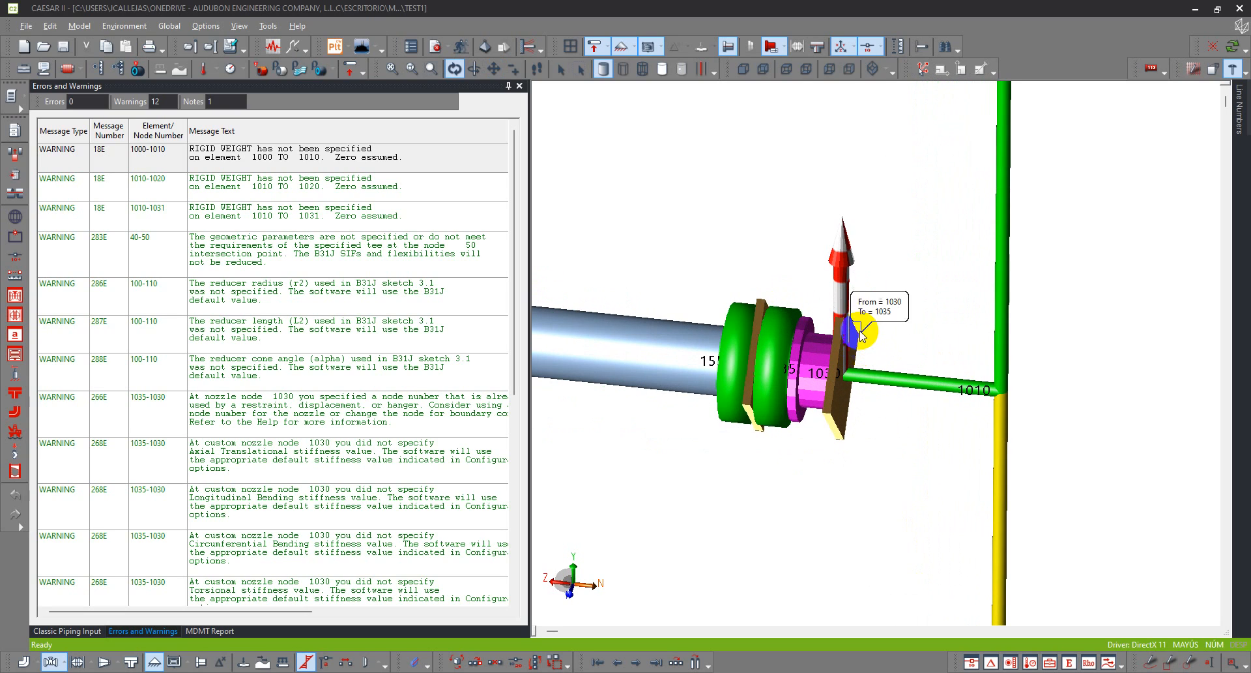
Select the nozzle at nodes 1030-1035 and the horizontal rigid element 1010-1031 to identify them in the model
{"action": "left_click", "coordinate": [850, 350]}
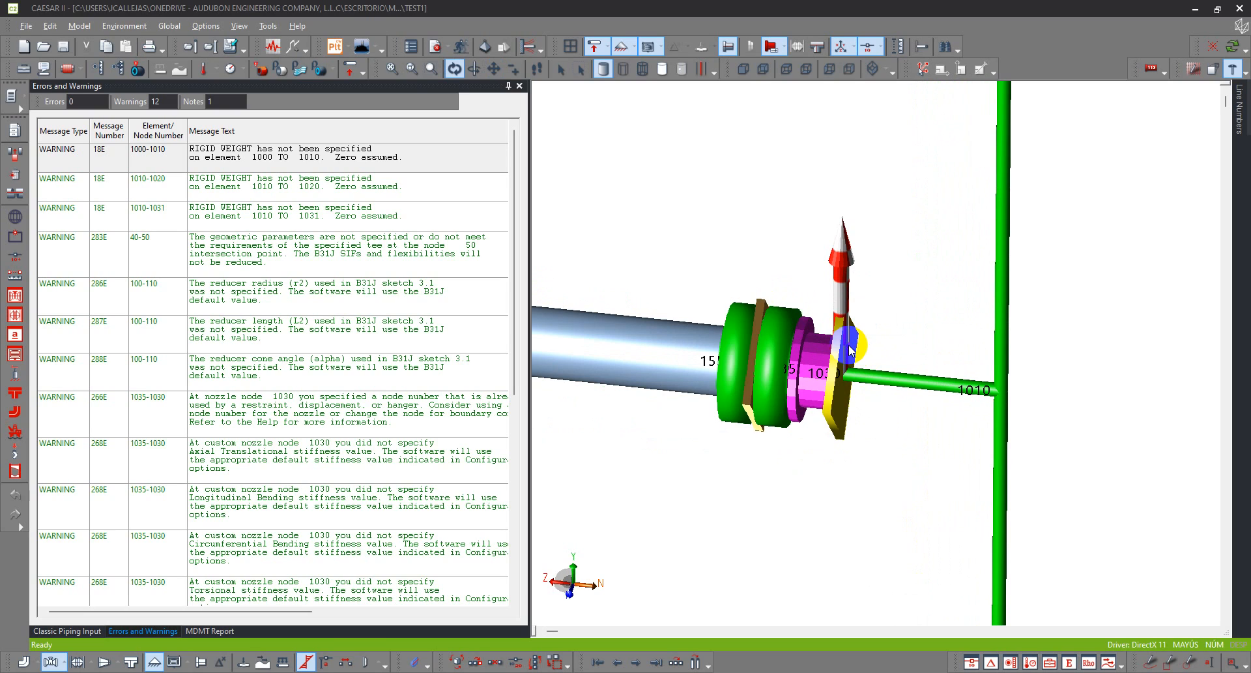
{"action": "double_click", "coordinate": [849, 347]}
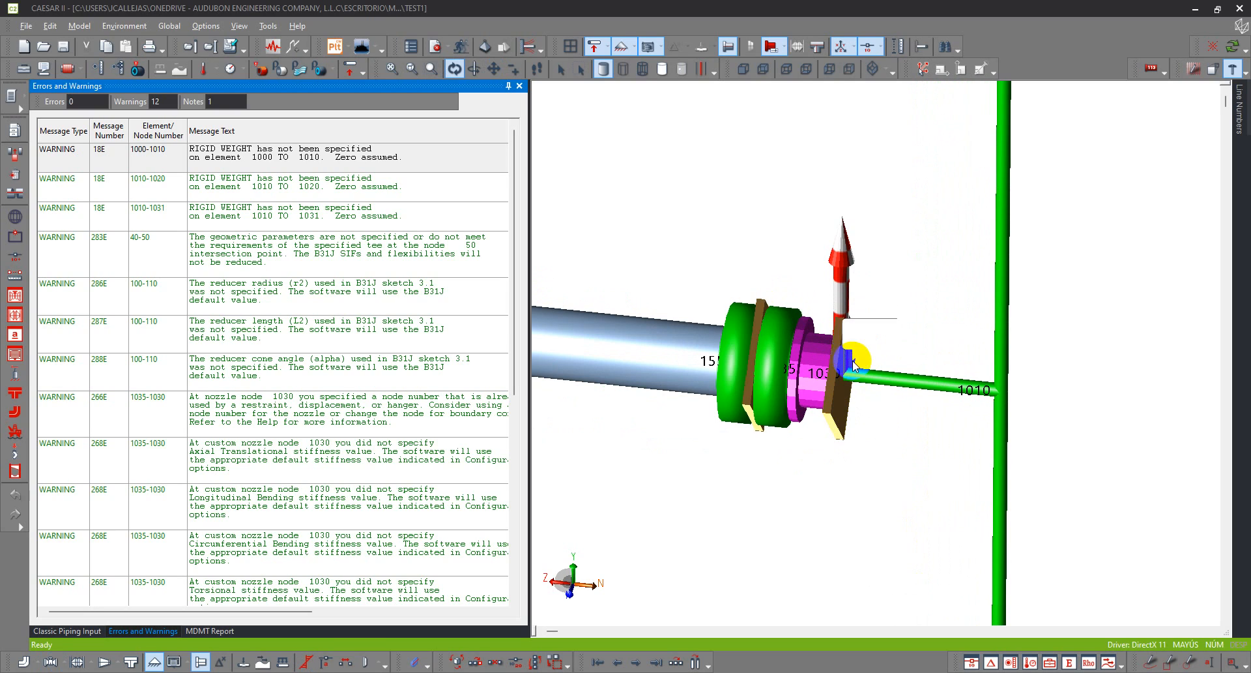
{"action": "left_click", "coordinate": [873, 376]}
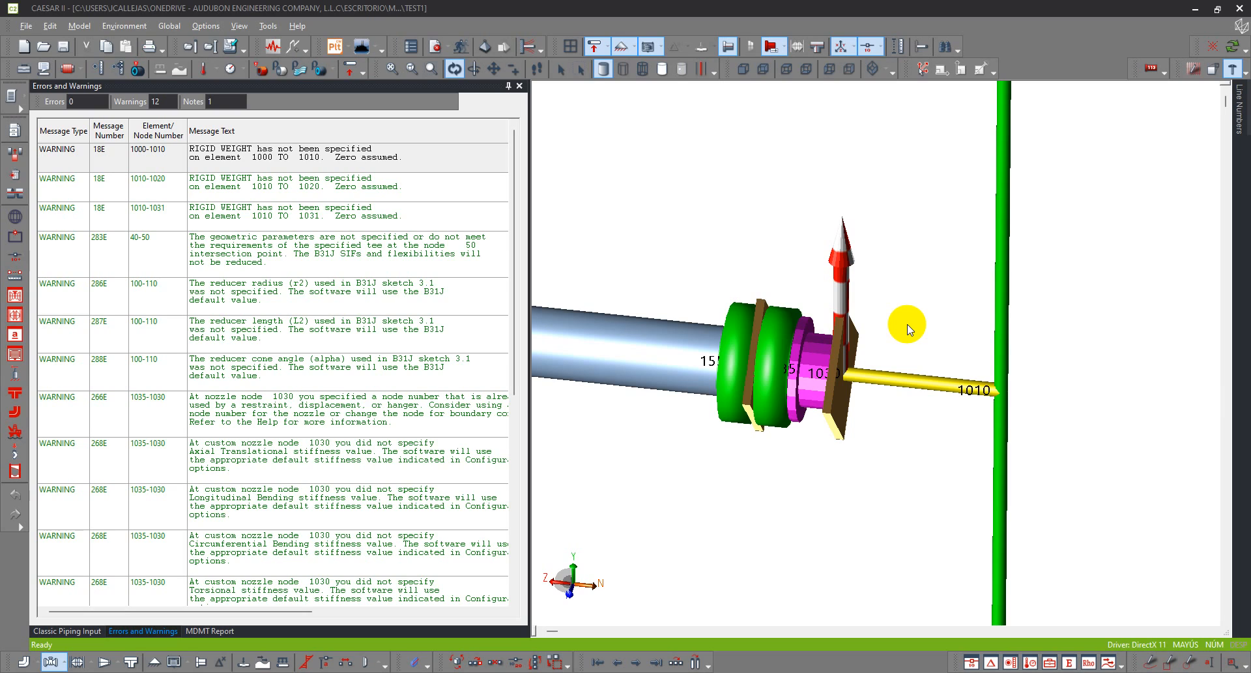
{"action": "scroll", "coordinate": [908, 325], "scroll_direction": "down", "scroll_amount": 1}
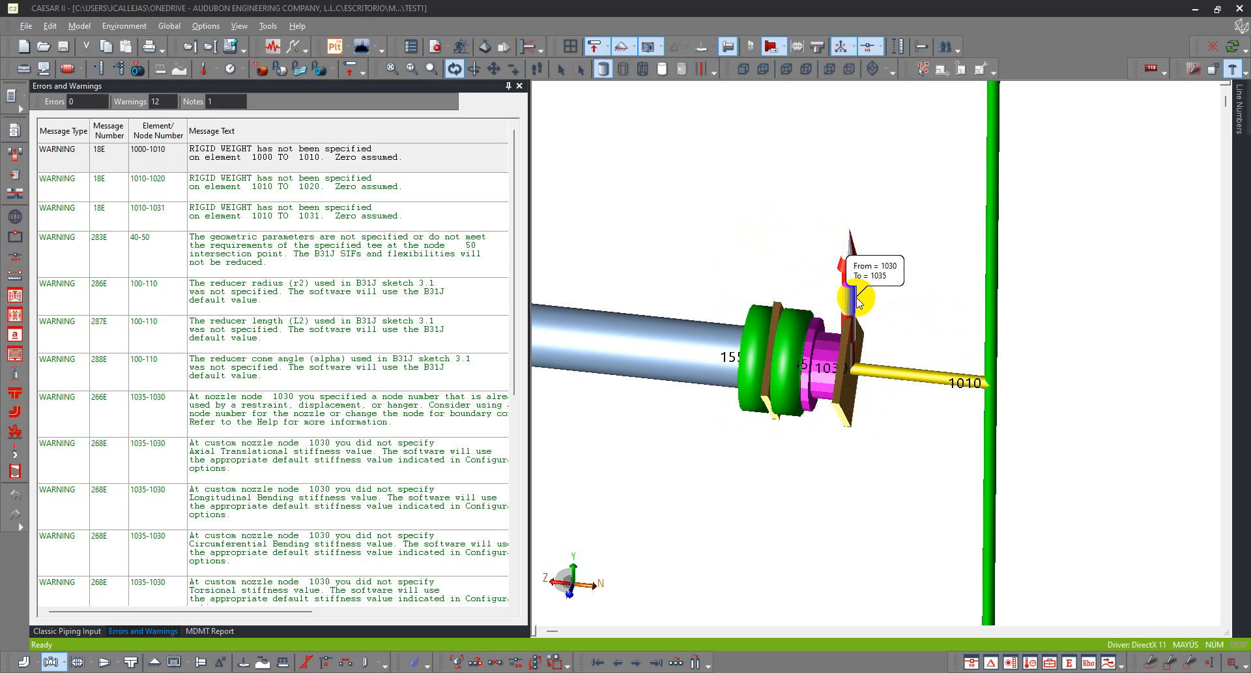
{"action": "scroll", "coordinate": [876, 311], "scroll_direction": "down", "scroll_amount": 2}
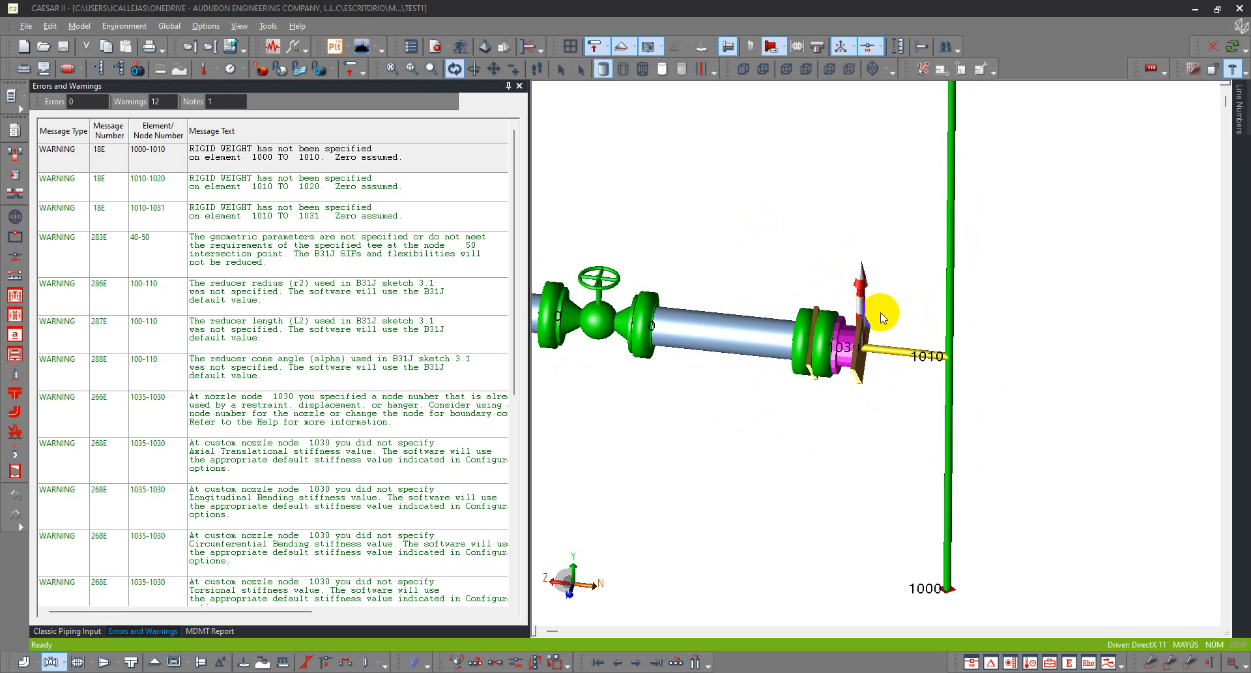
Locate element 40-50 from the warning about the tee geometry at node 50 and inspect it in the model
{"action": "left_click", "coordinate": [274, 270]}
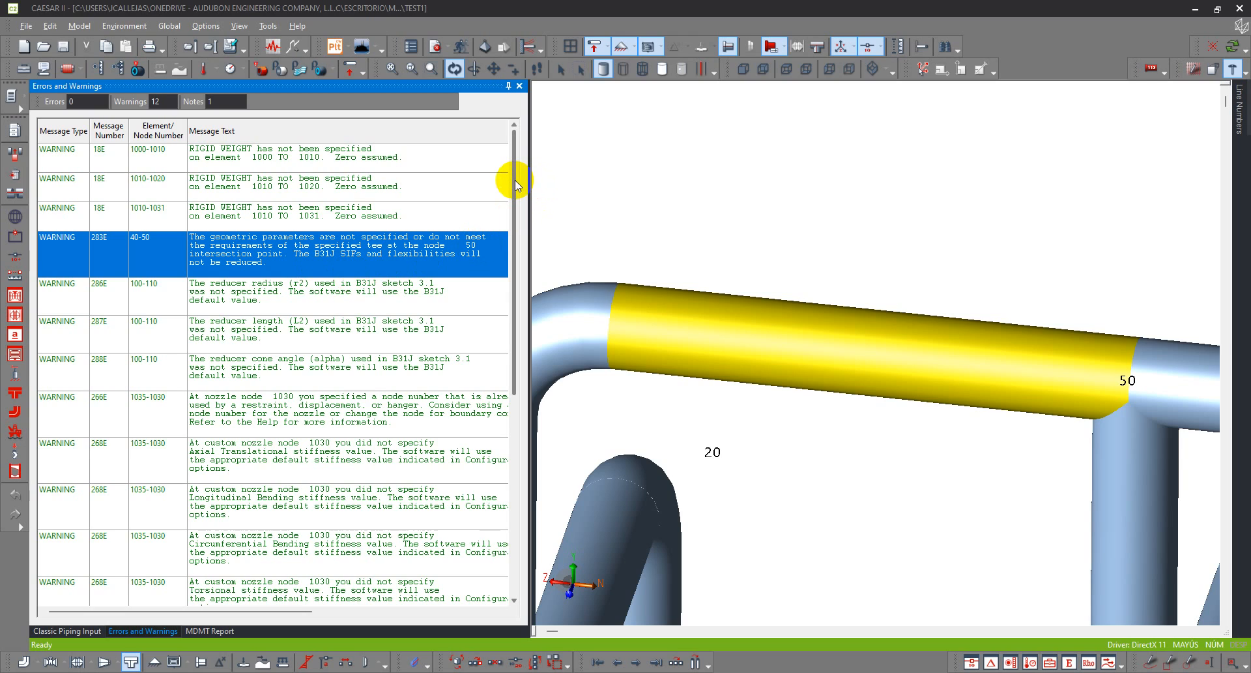
{"action": "left_click_drag", "start_coordinate": [515, 180], "coordinate": [514, 205]}
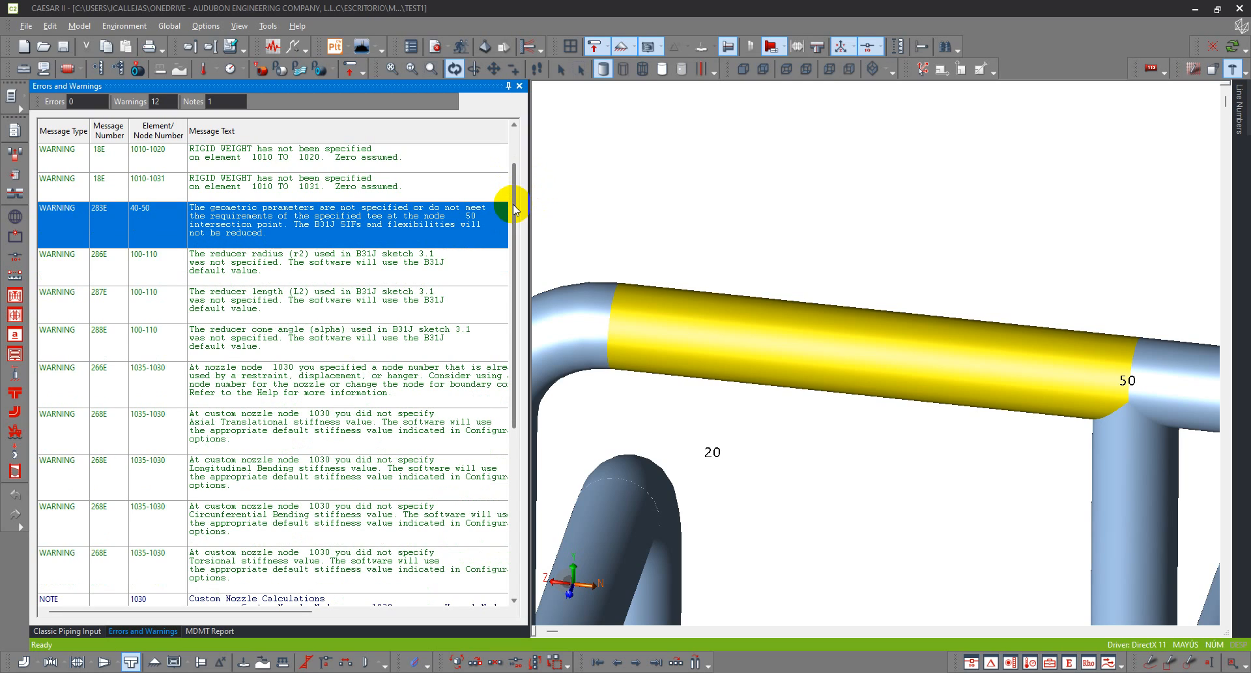
{"action": "scroll", "coordinate": [945, 308], "scroll_direction": "down", "scroll_amount": 6}
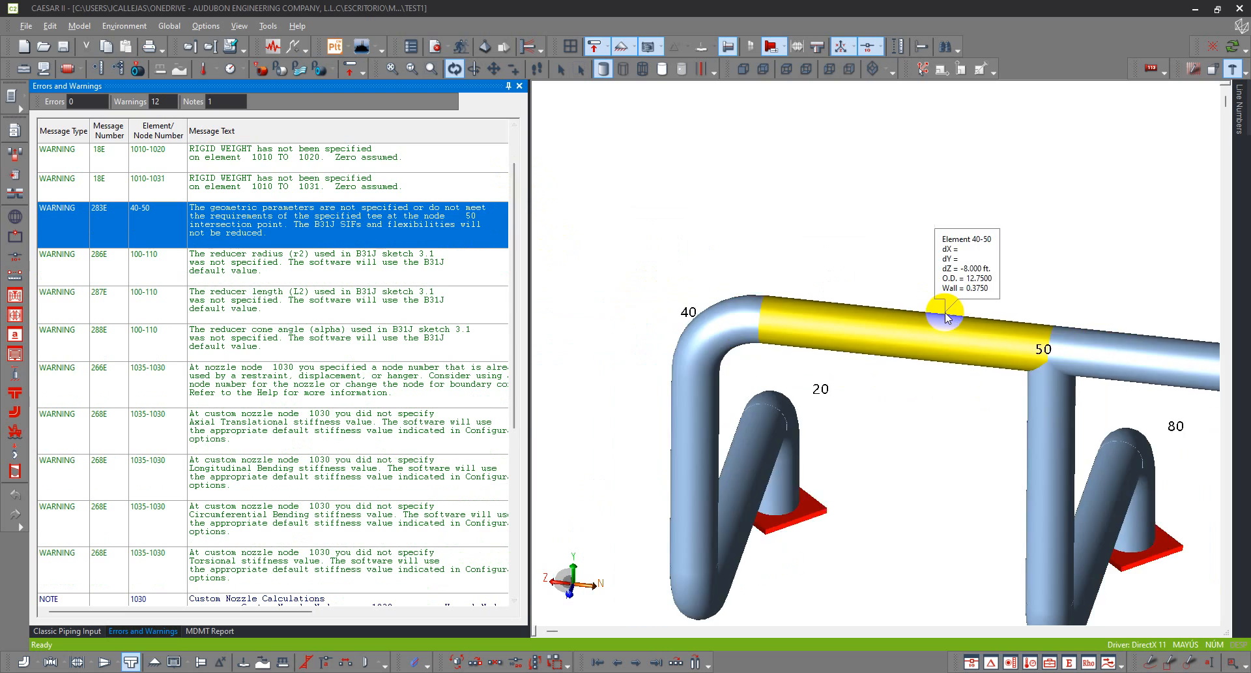
Examine element 40-50 between the bend at node 40 and the tee at node 50 from another viewing angle
{"action": "left_click_drag", "start_coordinate": [852, 451], "coordinate": [1049, 440]}
{"action": "scroll", "coordinate": [975, 344], "scroll_direction": "up", "scroll_amount": 8}
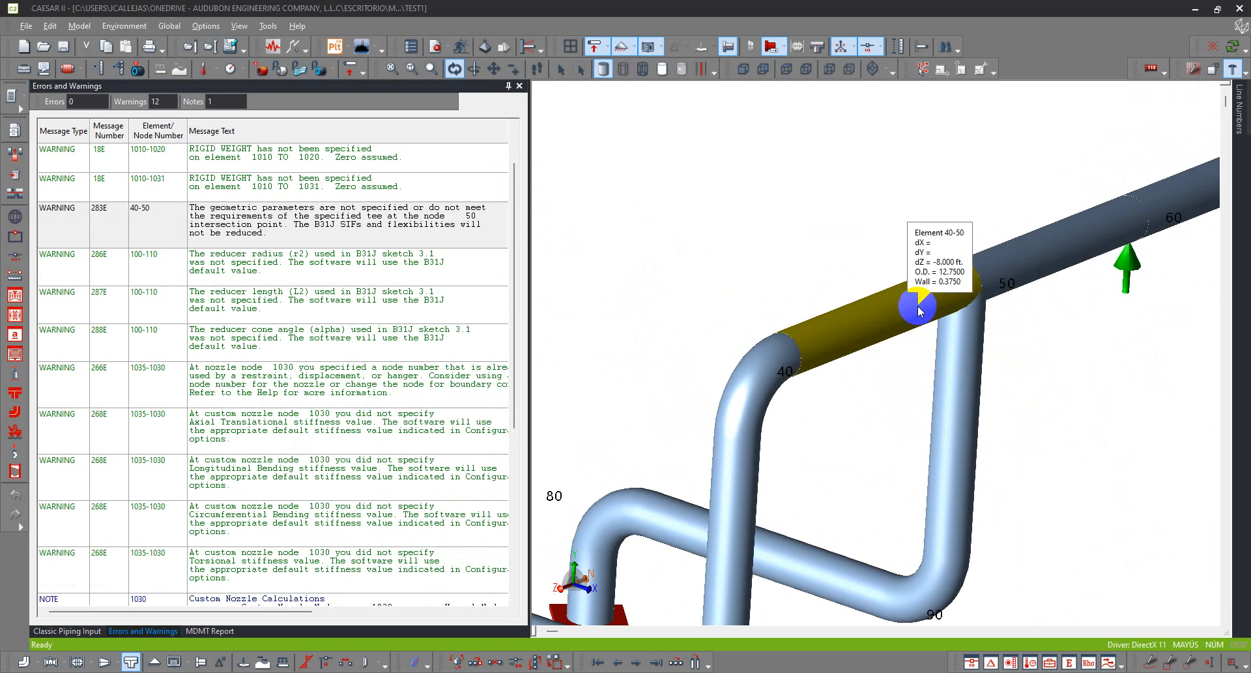
{"action": "left_click_drag", "start_coordinate": [896, 256], "coordinate": [883, 250]}
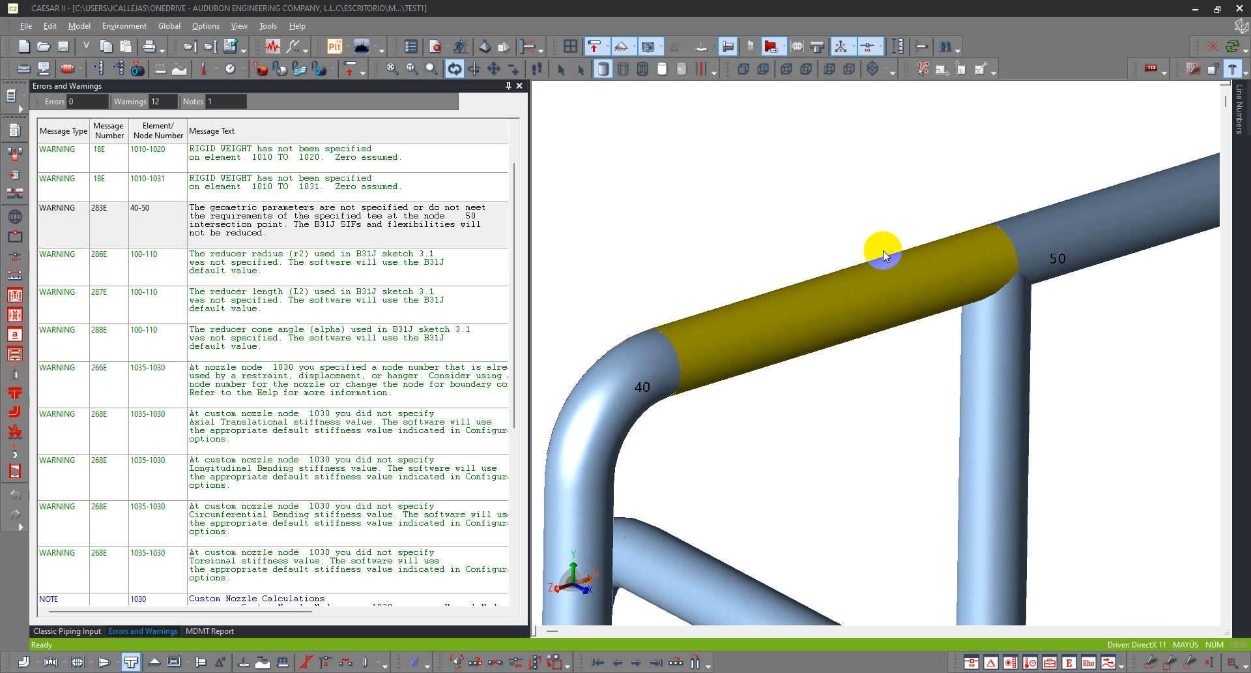
{"action": "scroll", "coordinate": [883, 250], "scroll_direction": "down", "scroll_amount": 3}
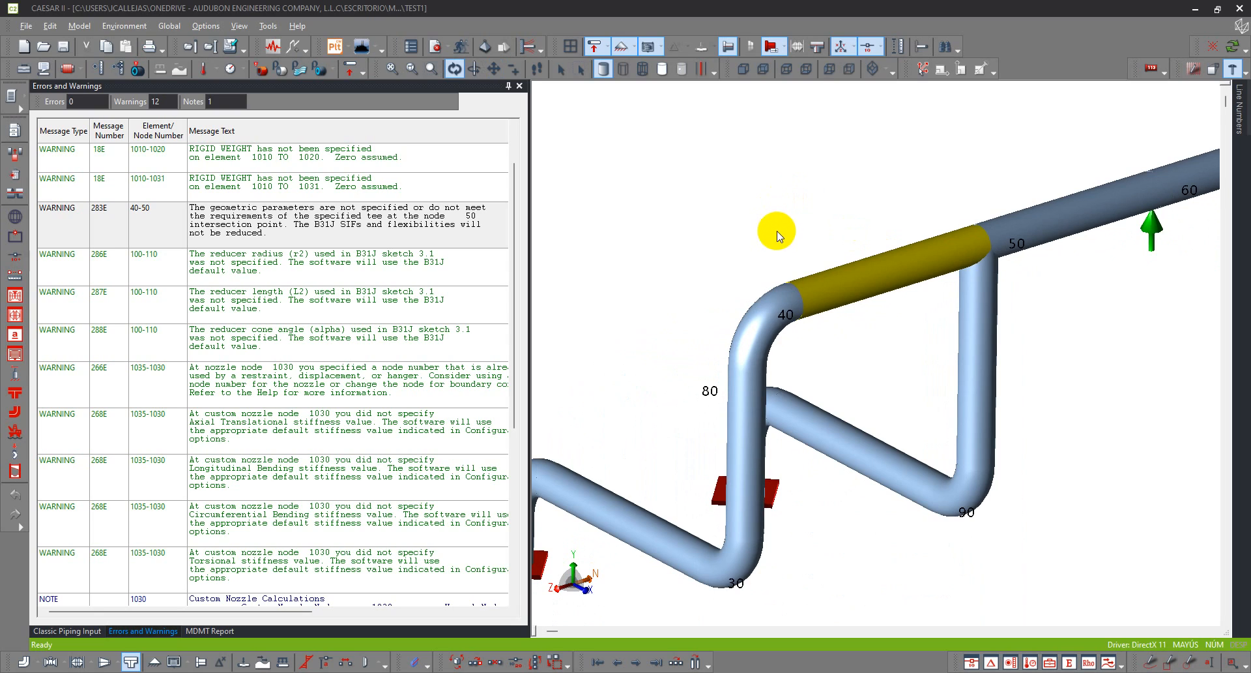
{"action": "left_click_drag", "start_coordinate": [765, 236], "coordinate": [734, 225]}
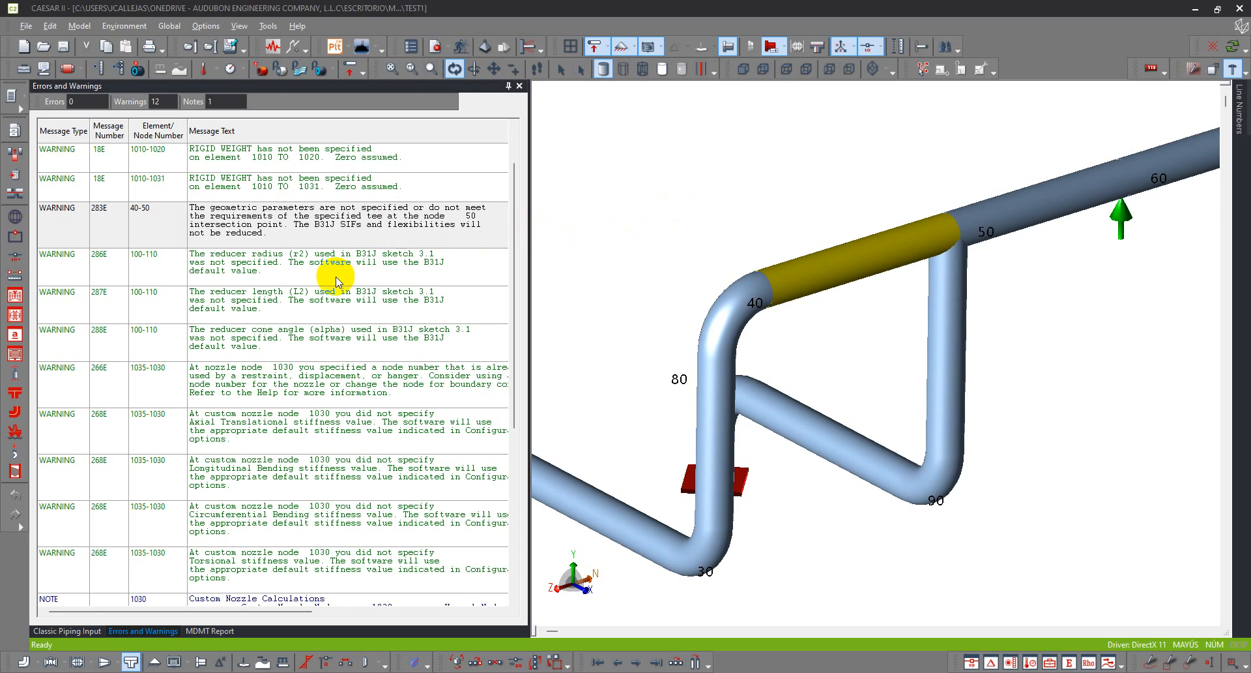
Reselect element 40-50 and inspect its intersection with the vertical branch pipe at node 50
{"action": "left_click", "coordinate": [670, 243]}
{"action": "mouse_move", "coordinate": [848, 248]}
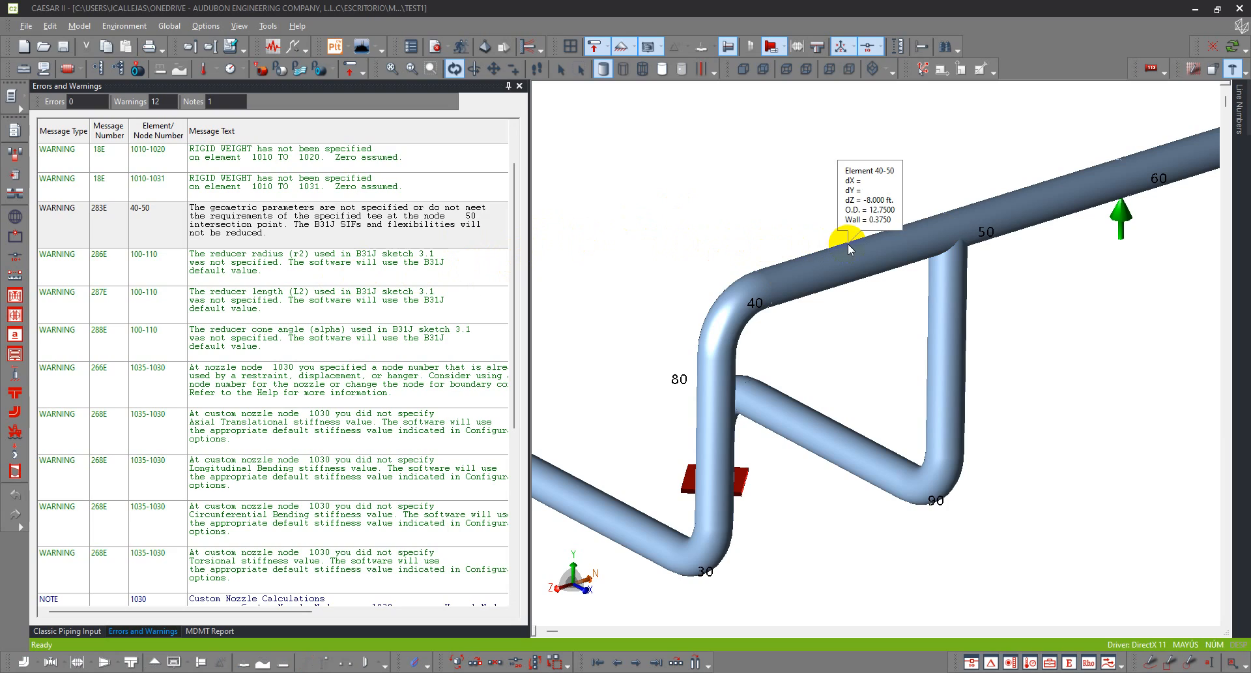
{"action": "left_click", "coordinate": [933, 242]}
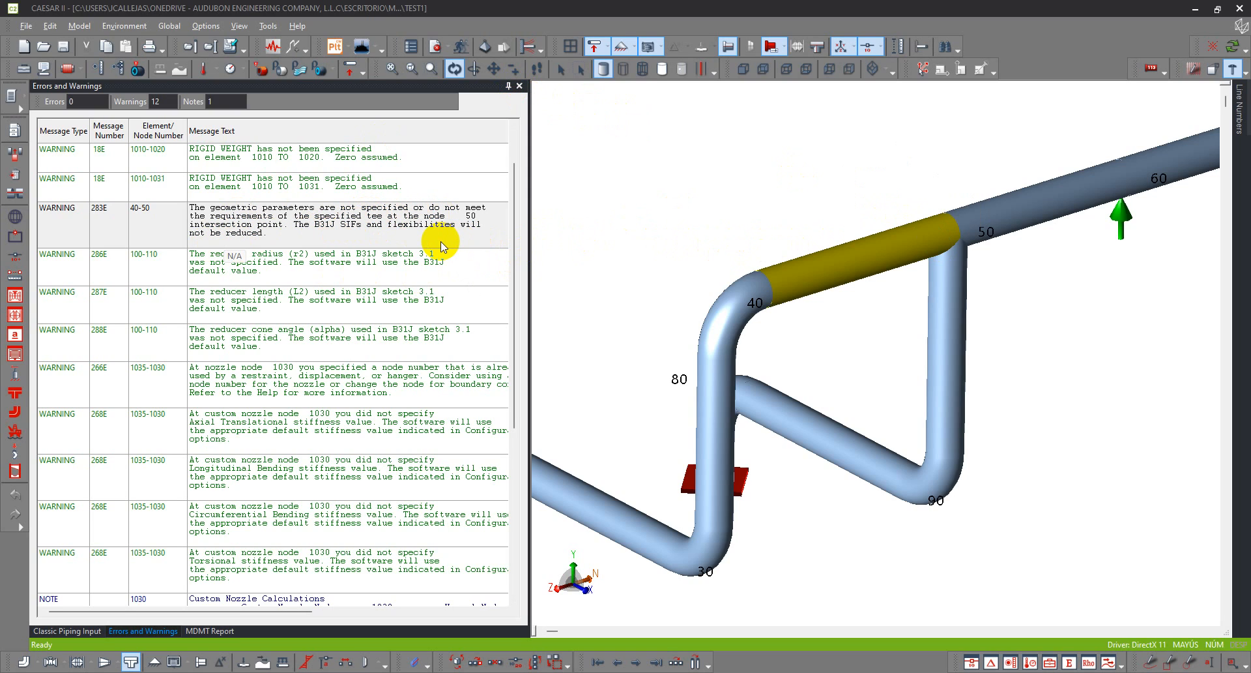
{"action": "scroll", "coordinate": [939, 244], "scroll_direction": "up", "scroll_amount": 4}
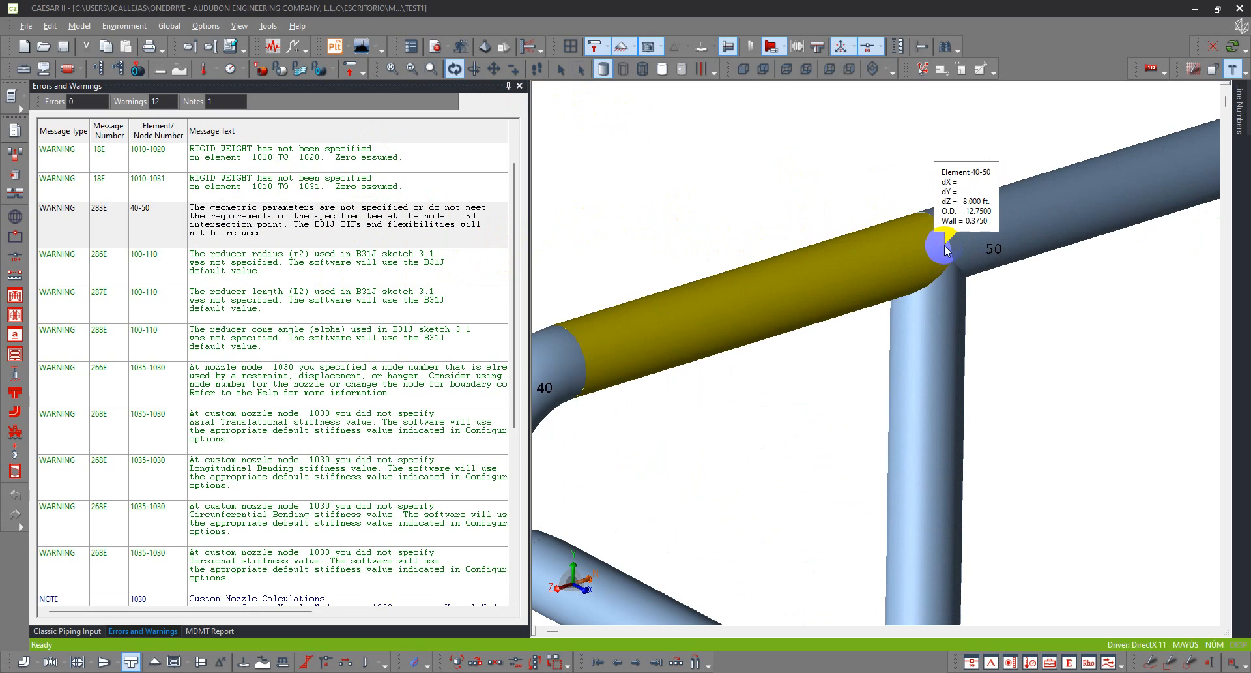
{"action": "left_click", "coordinate": [945, 249]}
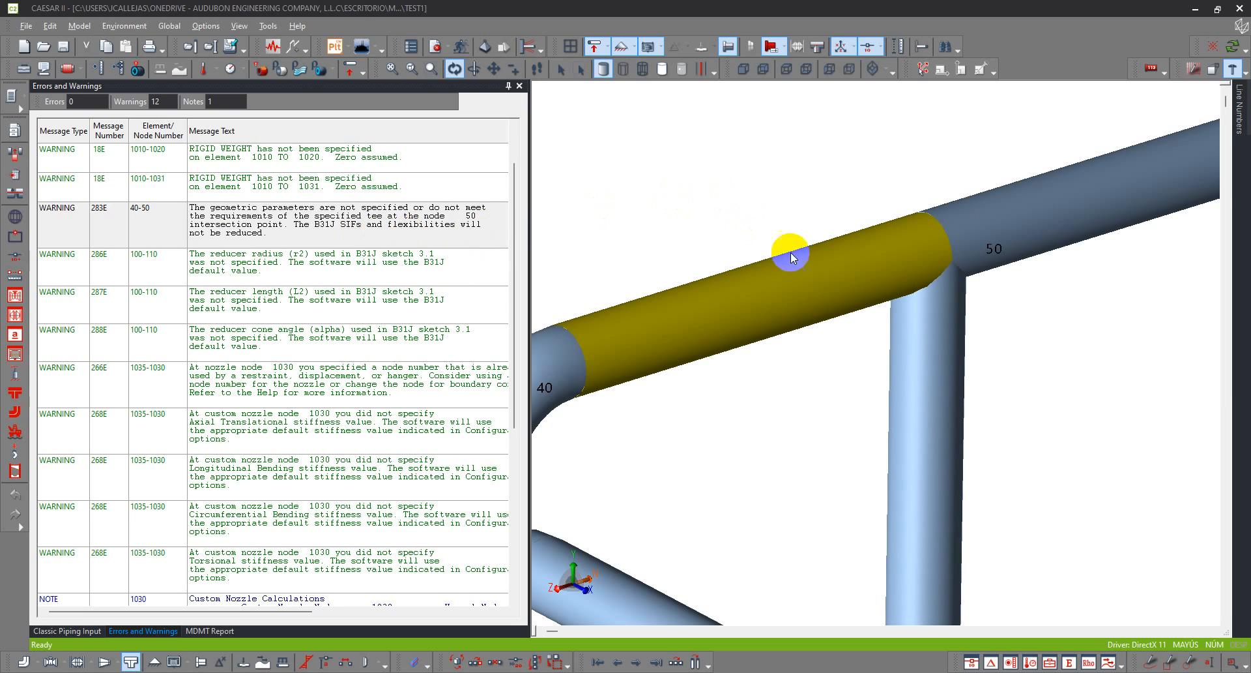
{"action": "scroll", "coordinate": [838, 238], "scroll_direction": "down", "scroll_amount": 5}
{"action": "scroll", "coordinate": [881, 236], "scroll_direction": "up", "scroll_amount": 2}
{"action": "scroll", "coordinate": [921, 260], "scroll_direction": "up", "scroll_amount": 2}
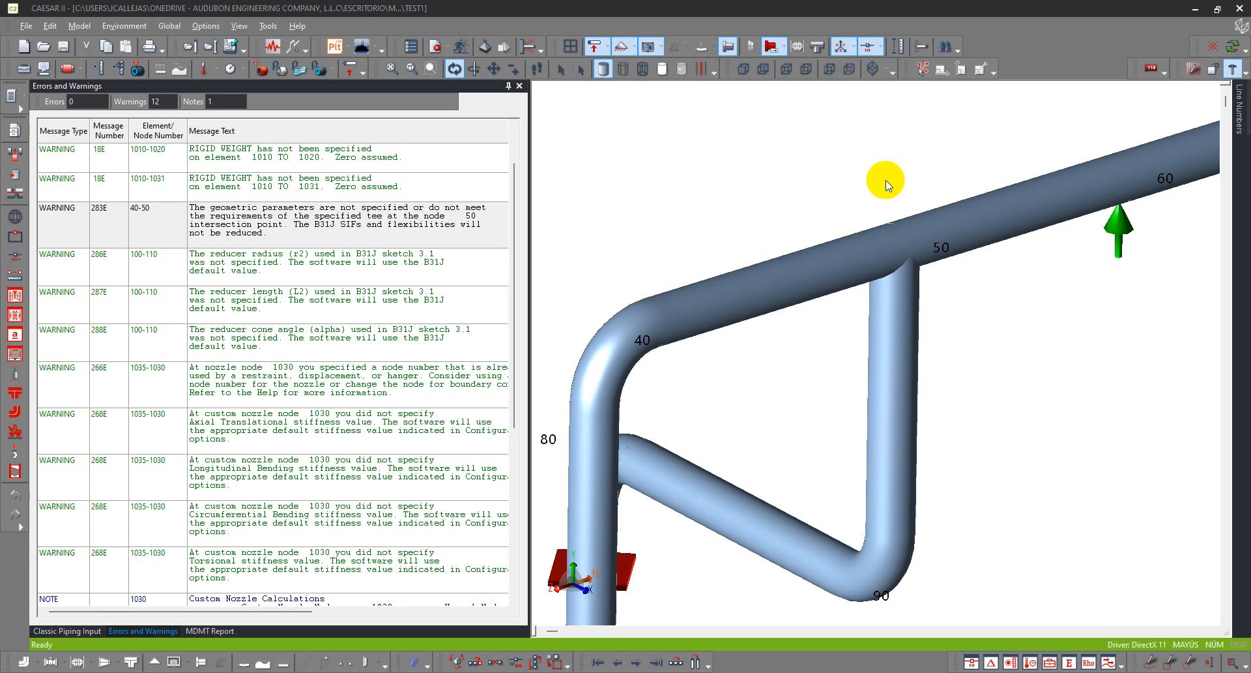
{"action": "scroll", "coordinate": [885, 185], "scroll_direction": "down", "scroll_amount": 2}
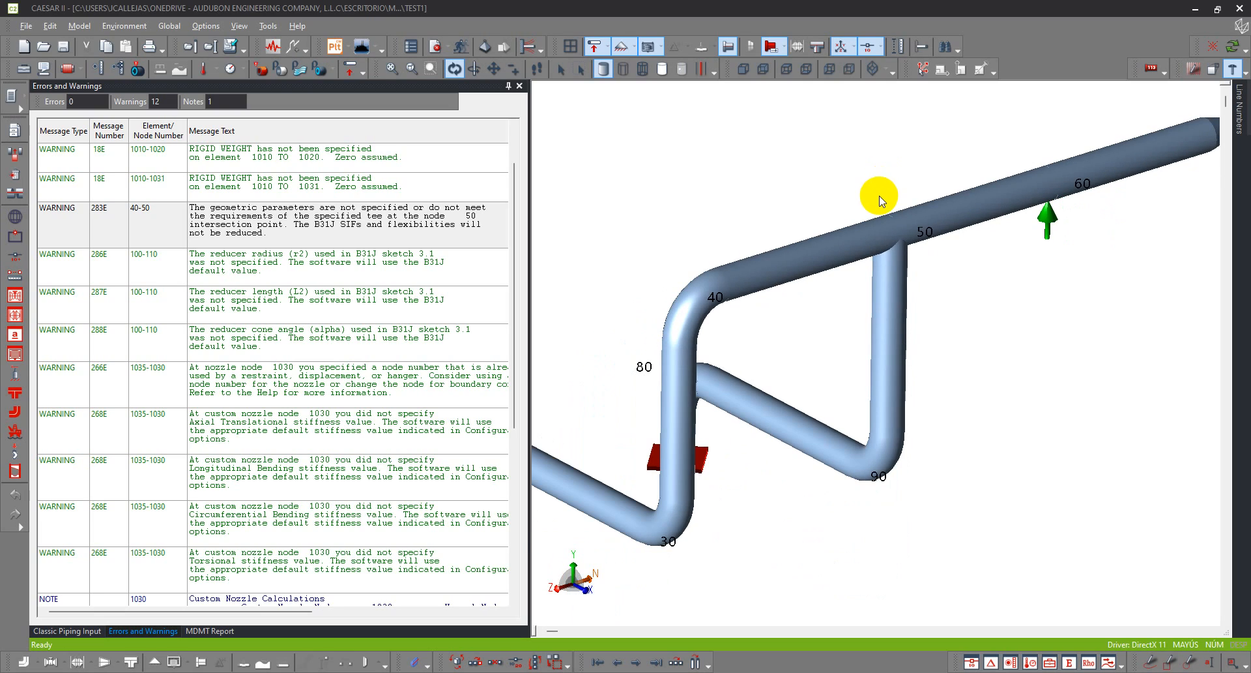
Open the piping input of reducer element 100-110 from warning 286E about radius r2 and bring the whole reducer into view
{"action": "left_click", "coordinate": [411, 261]}
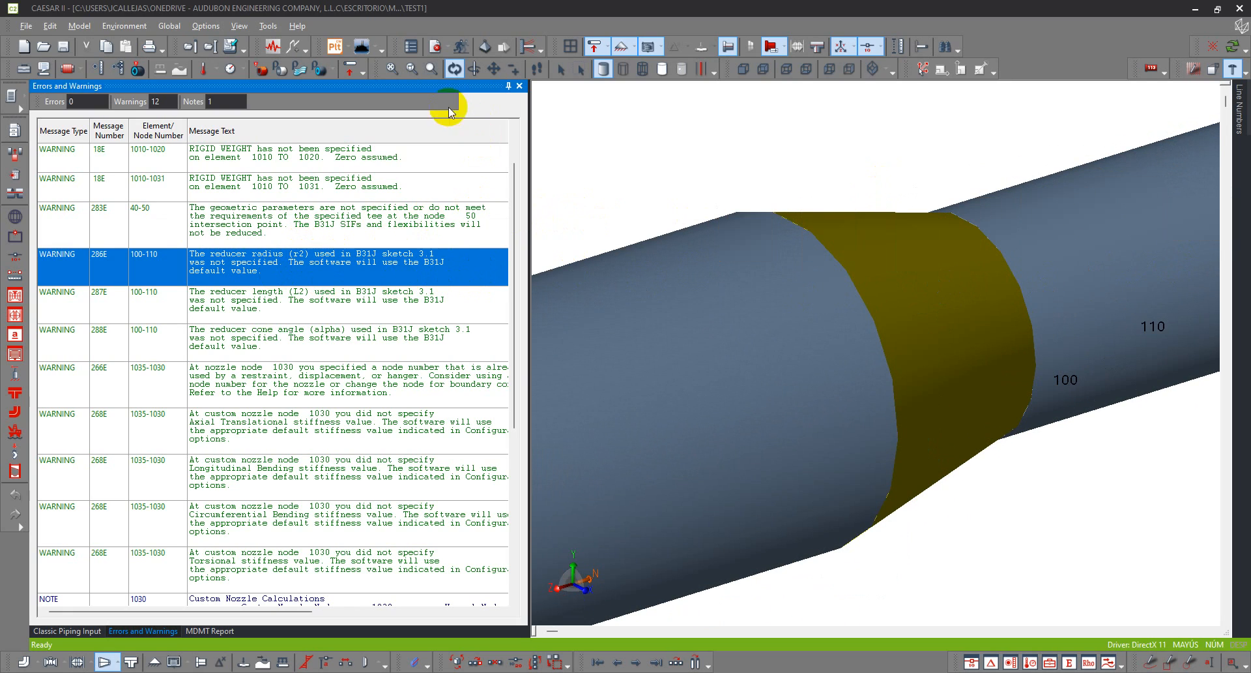
{"action": "double_click", "coordinate": [425, 273]}
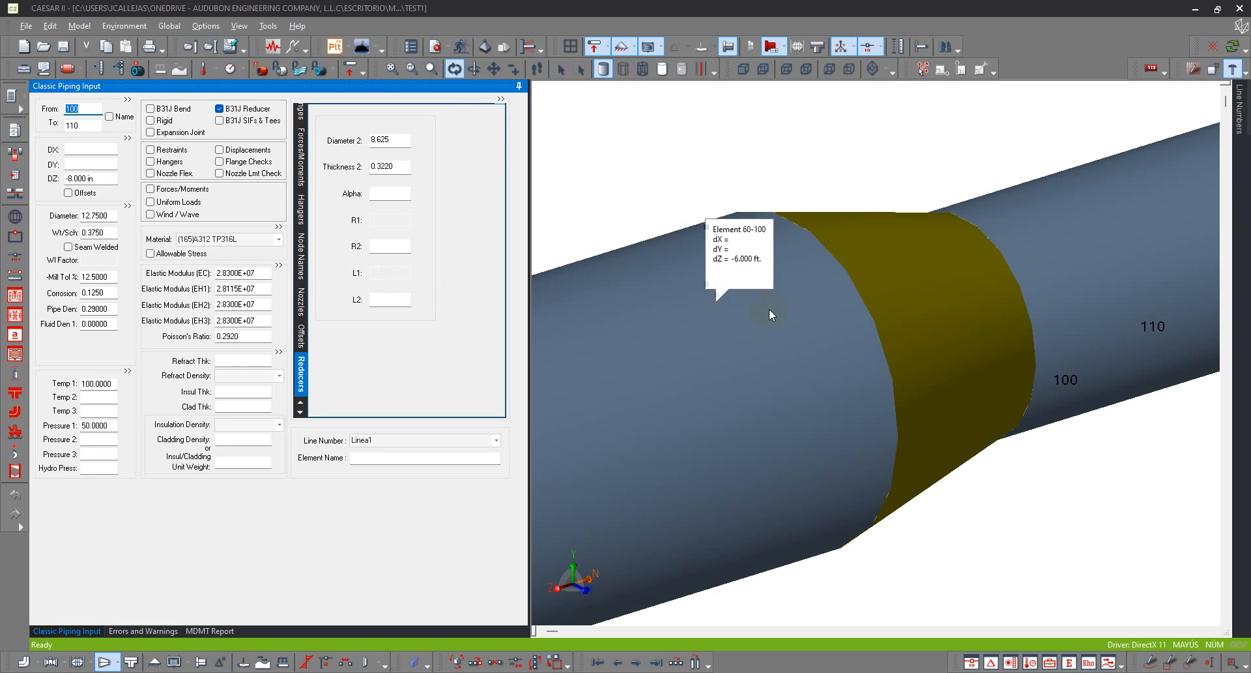
{"action": "scroll", "coordinate": [849, 307], "scroll_direction": "down", "scroll_amount": 3}
{"action": "left_click_drag", "start_coordinate": [989, 440], "coordinate": [925, 403]}
Check the R2 entry in the B31J reducer data against the shape of reducer 100-110 in the model
{"action": "left_click", "coordinate": [389, 247]}
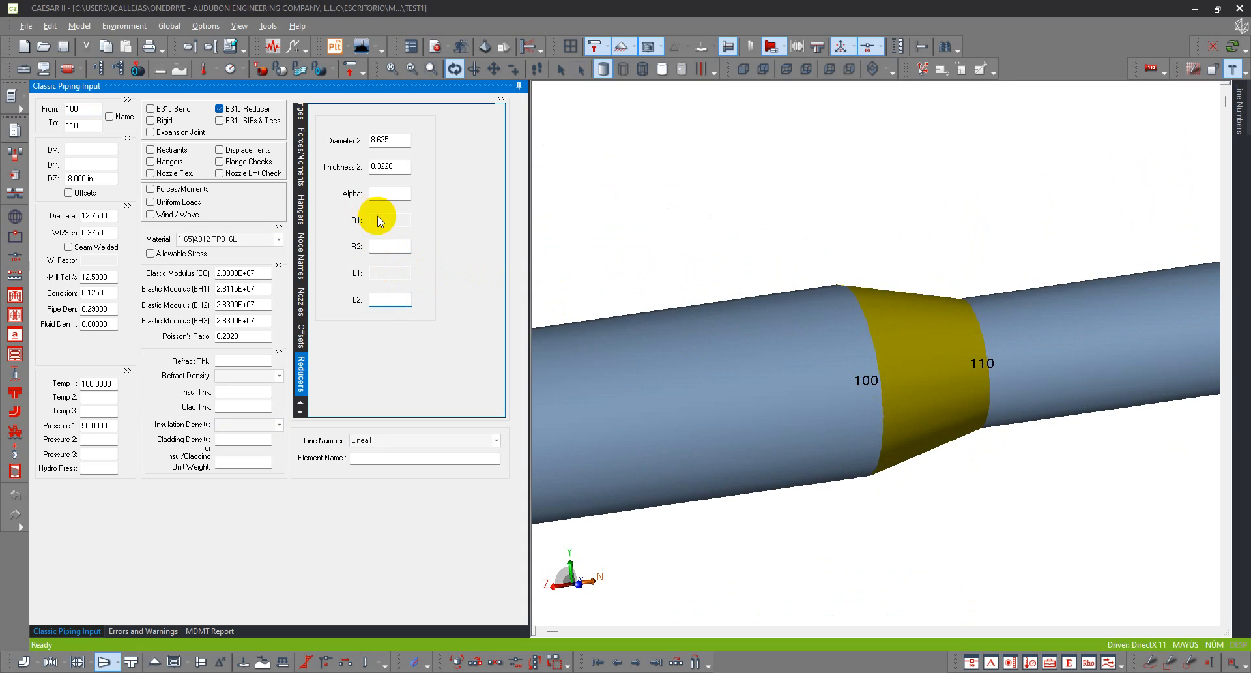
{"action": "left_click", "coordinate": [741, 211]}
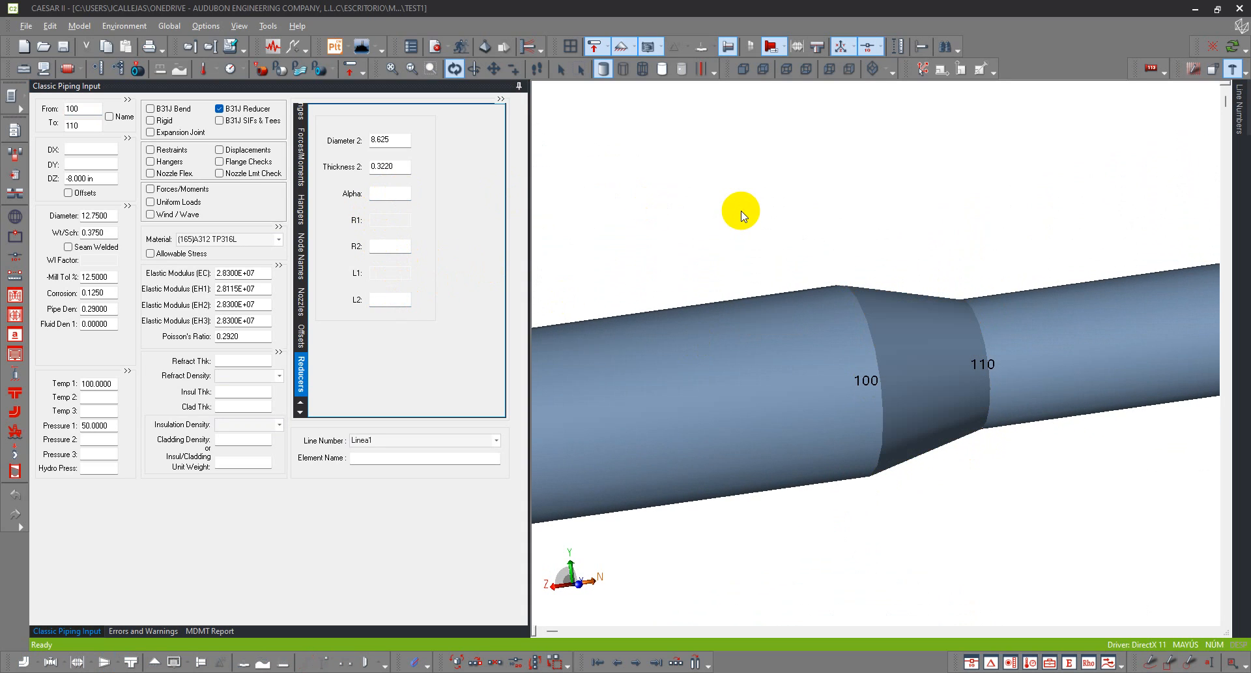
{"action": "scroll", "coordinate": [802, 250], "scroll_direction": "down", "scroll_amount": 3}
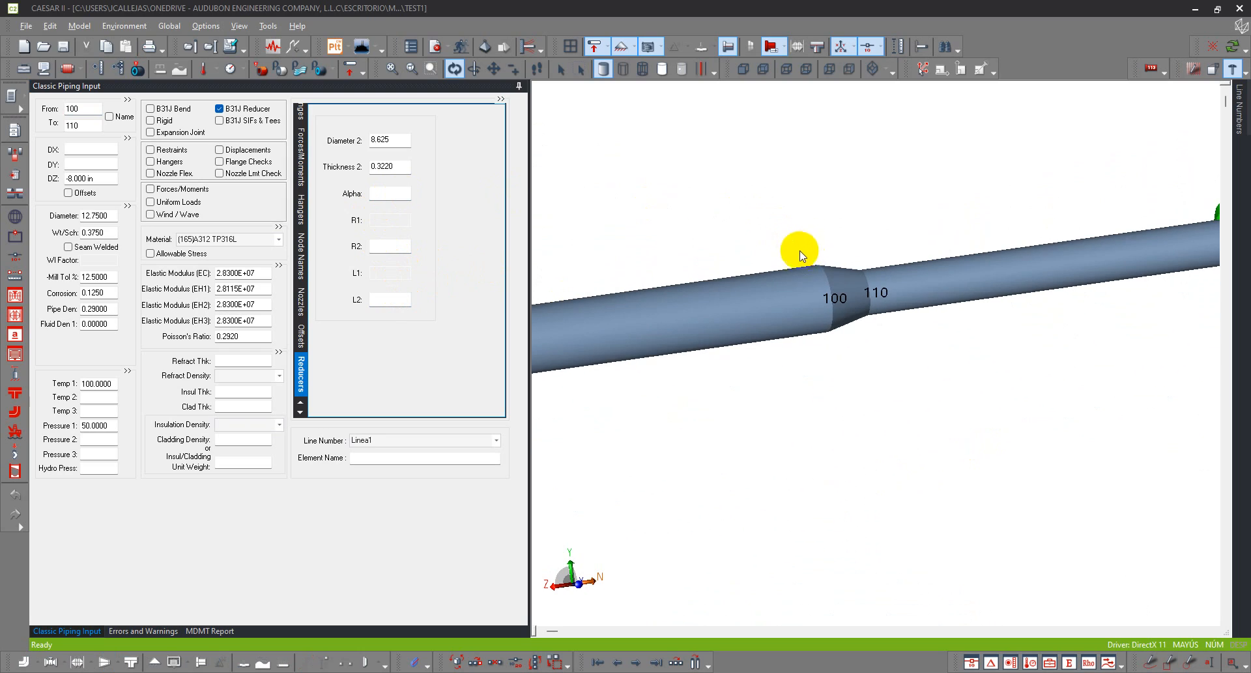
{"action": "left_click", "coordinate": [392, 252]}
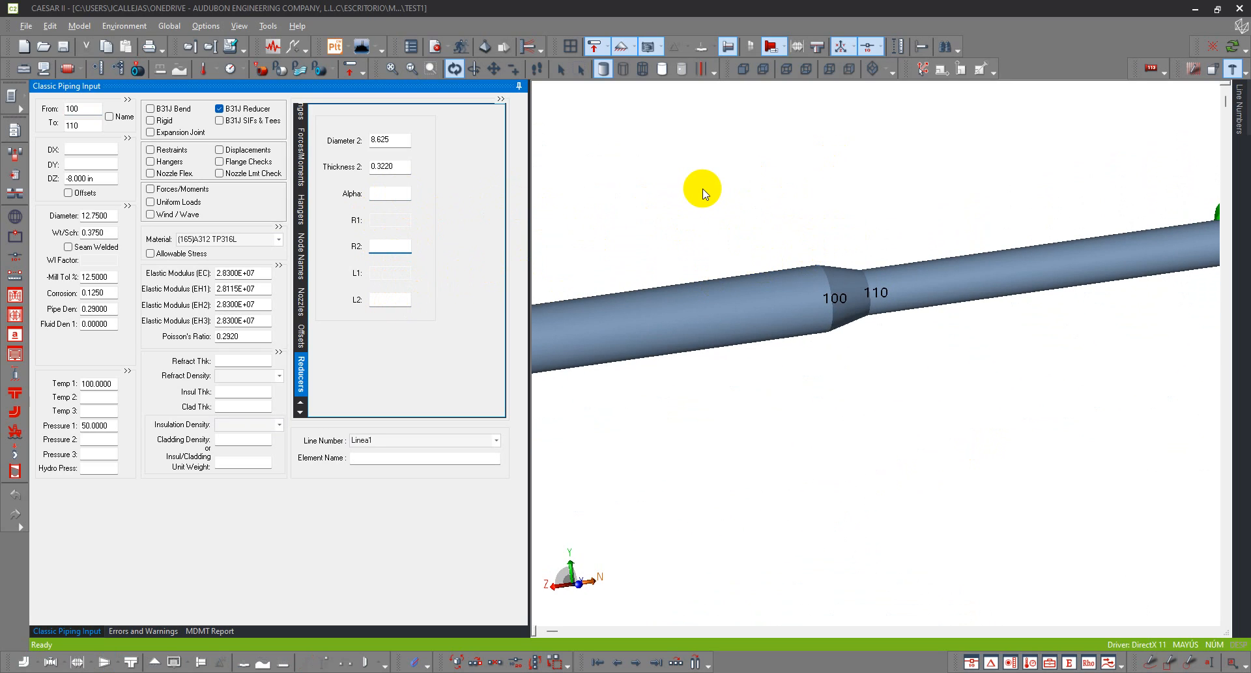
{"action": "left_click", "coordinate": [742, 246]}
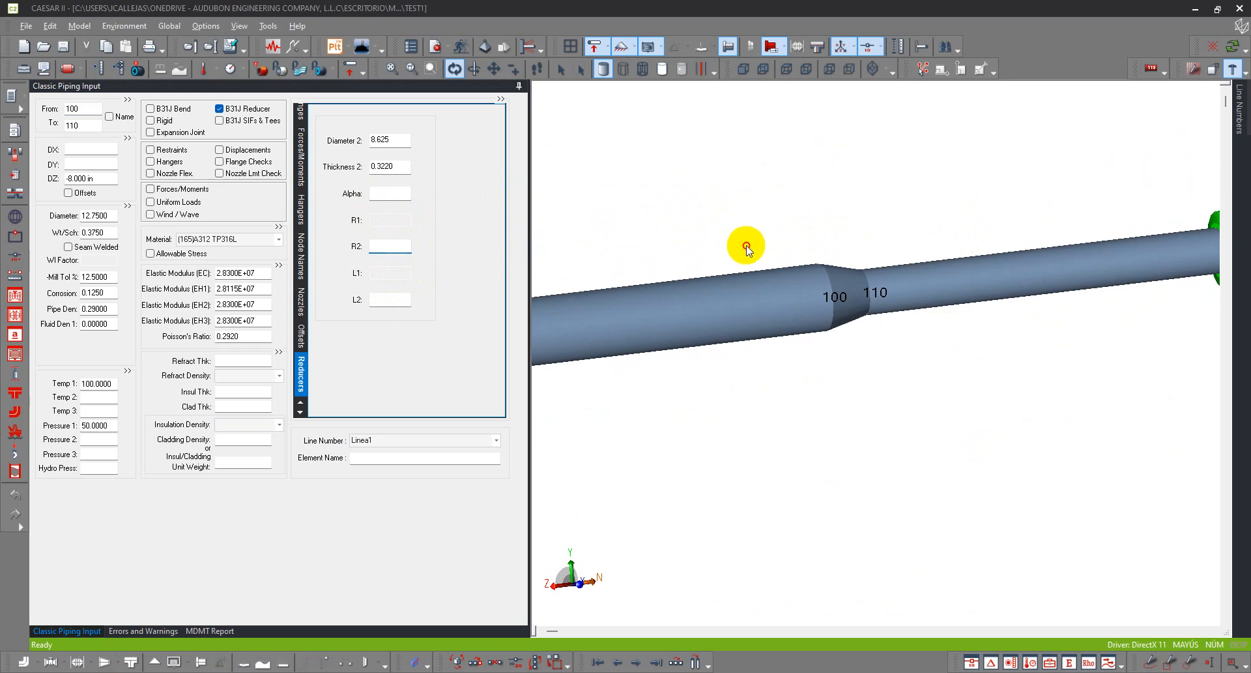
{"action": "left_click", "coordinate": [386, 244]}
{"action": "scroll", "coordinate": [858, 310], "scroll_direction": "up", "scroll_amount": 2}
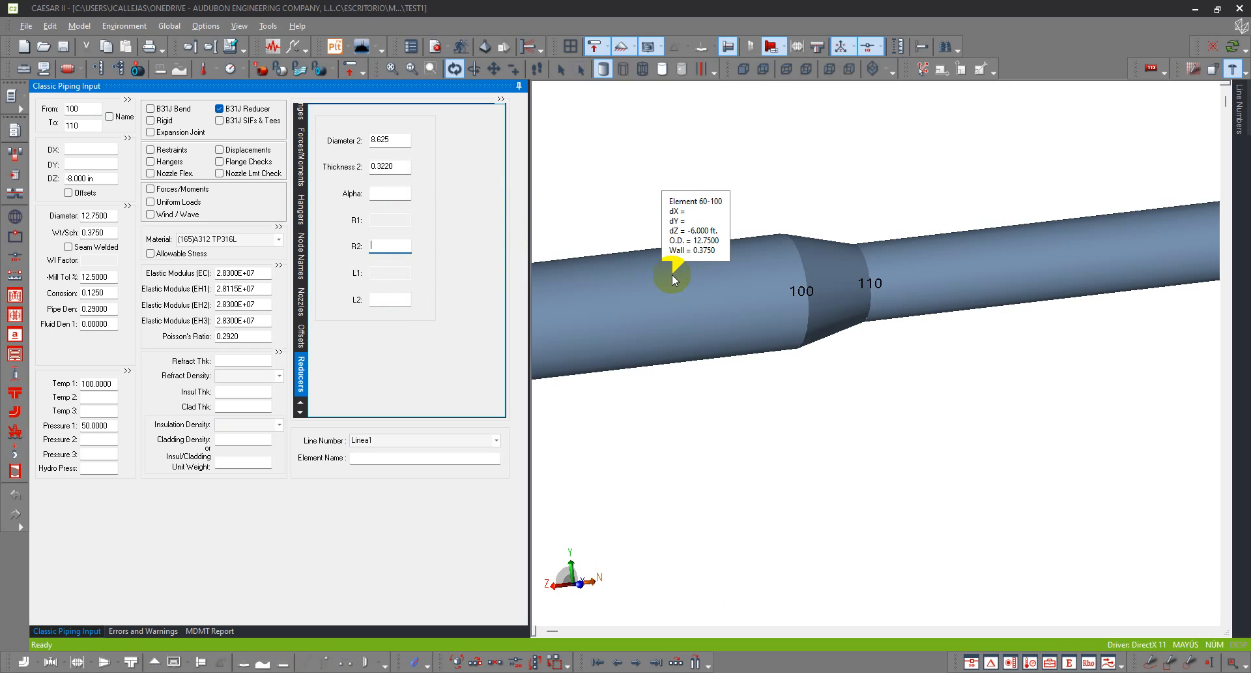
{"action": "left_click", "coordinate": [743, 190]}
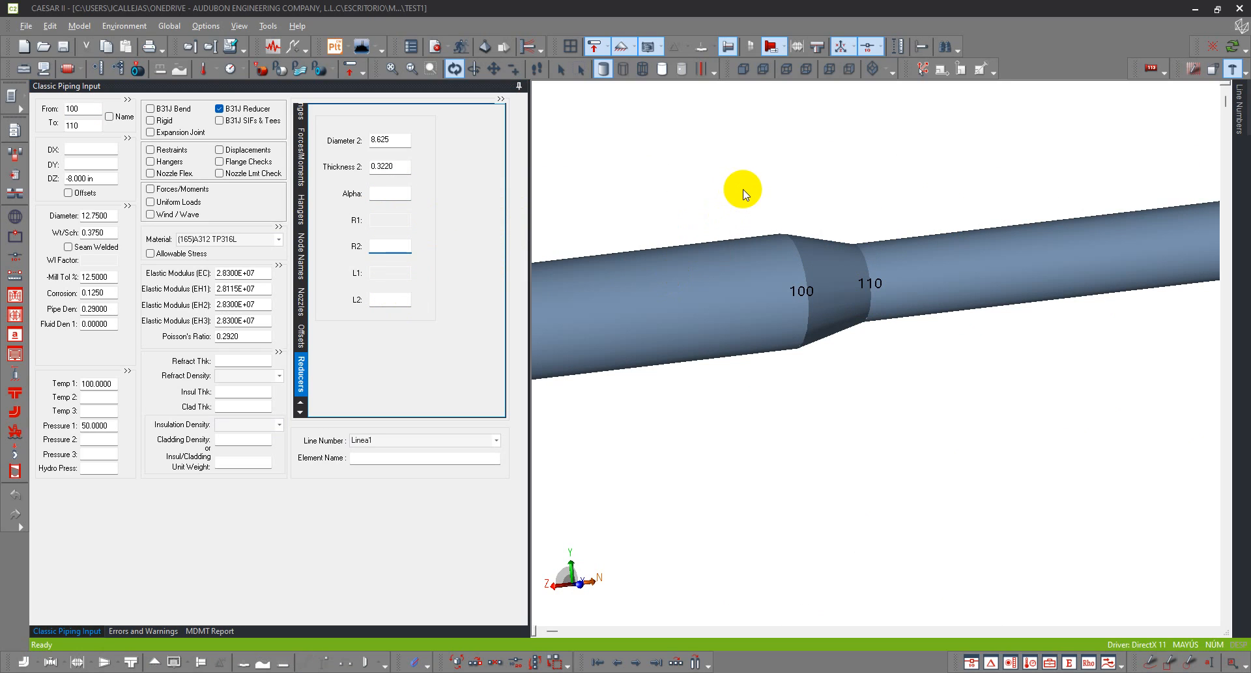
Rerun the error checker and highlight reducer 100-110 from cone angle warning 288E
{"action": "left_click", "coordinate": [434, 47]}
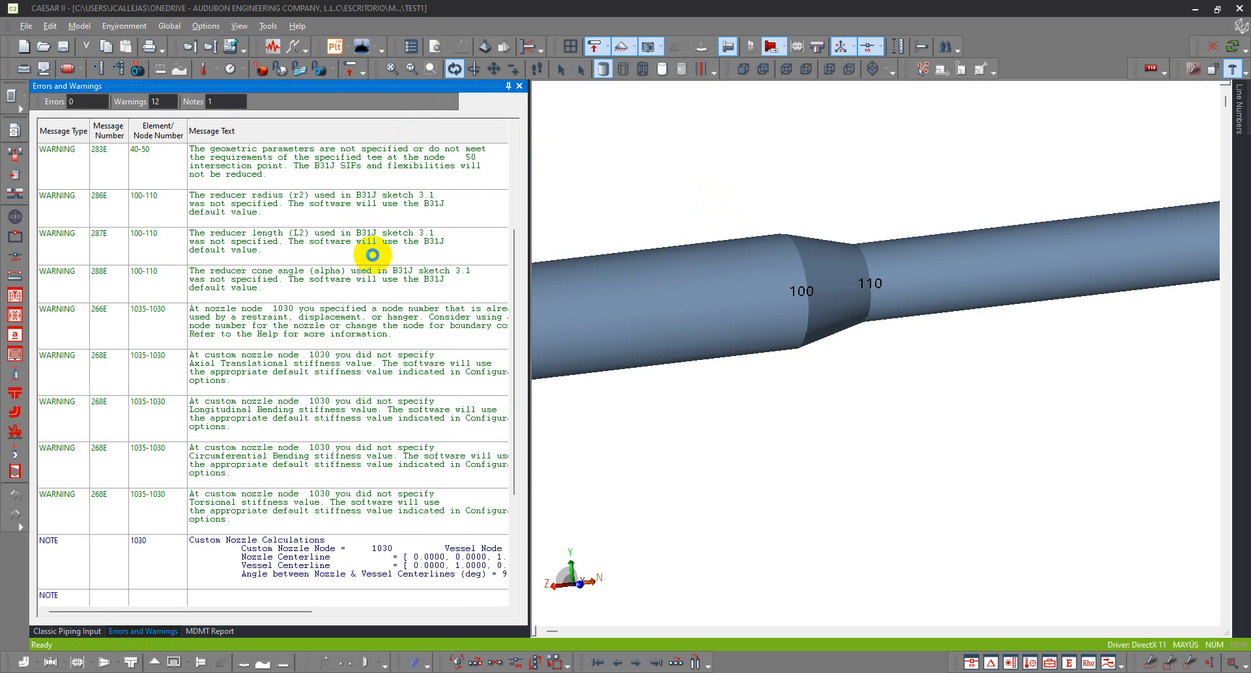
{"action": "left_click", "coordinate": [434, 275]}
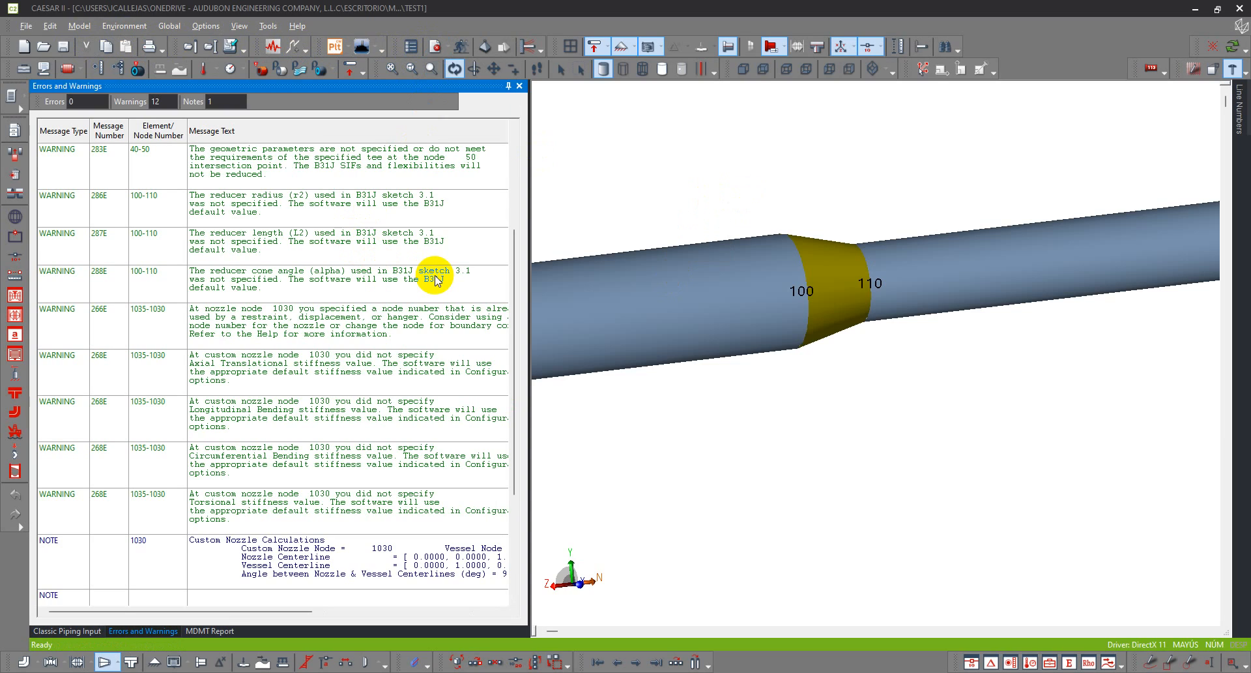
{"action": "scroll", "coordinate": [435, 279], "scroll_direction": "up", "scroll_amount": 3}
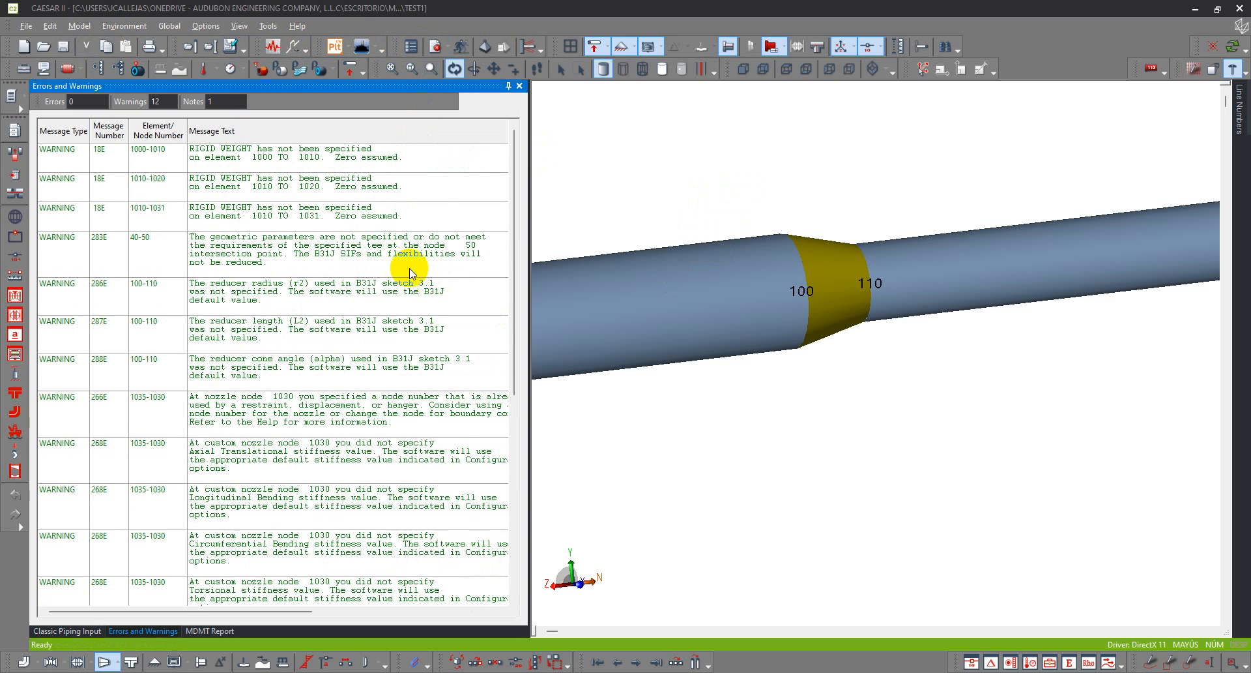
Locate reducer 100-110 from radius warning 286E and length warning 287E, and examine its profile from the side
{"action": "left_click", "coordinate": [368, 304]}
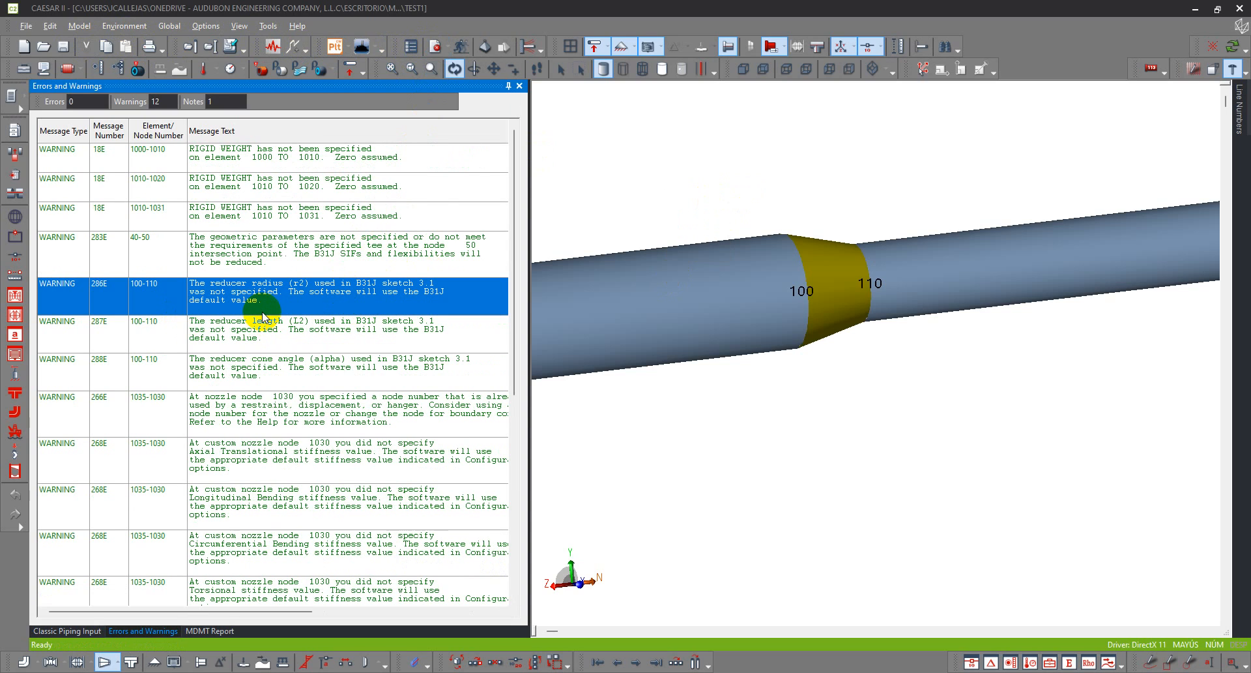
{"action": "double_click", "coordinate": [429, 300]}
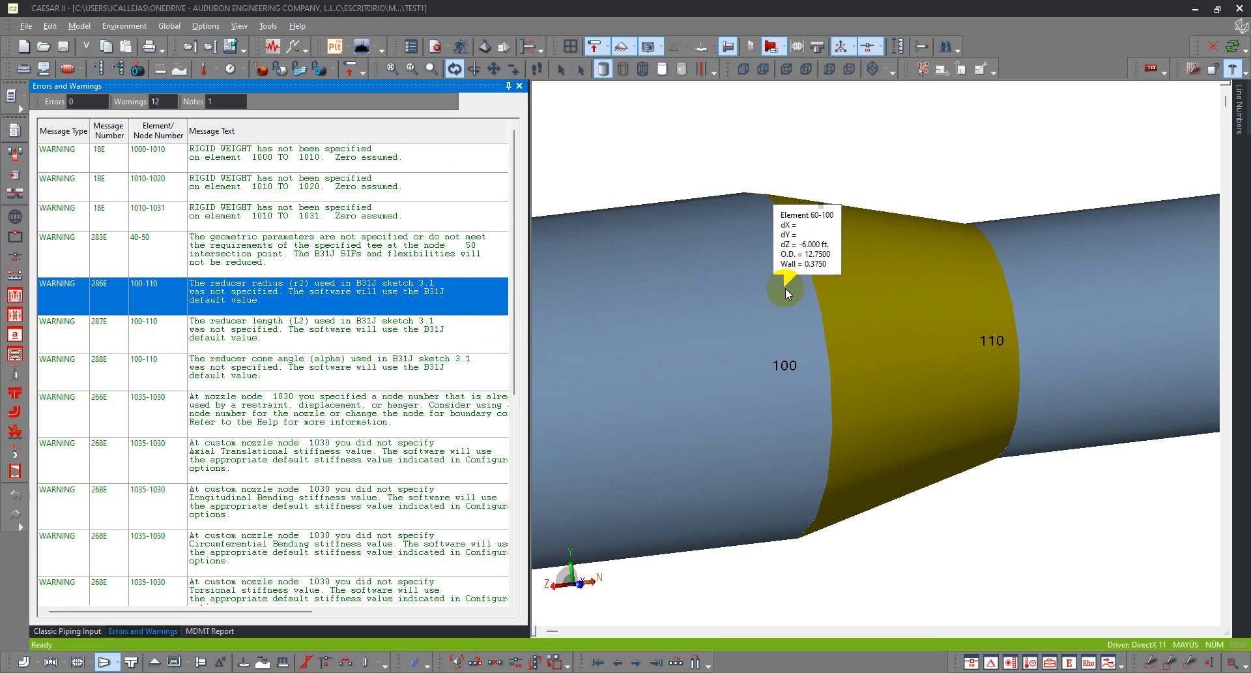
{"action": "scroll", "coordinate": [791, 306], "scroll_direction": "down", "scroll_amount": 5}
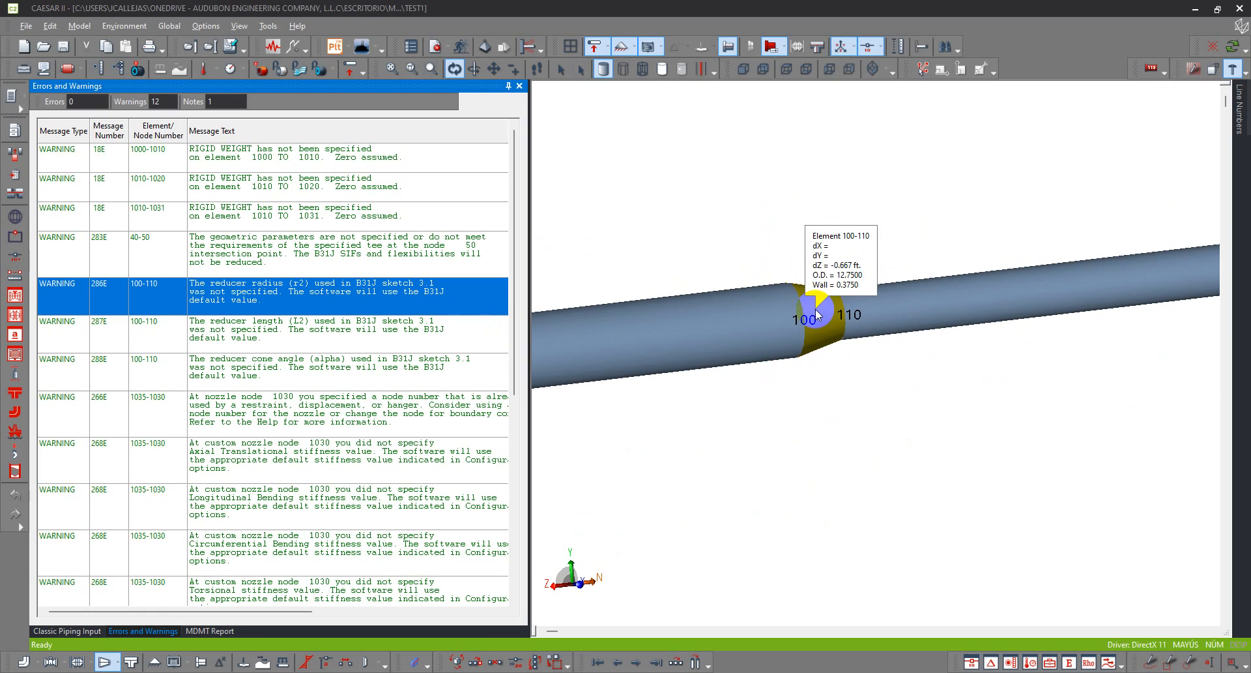
{"action": "left_click_drag", "start_coordinate": [816, 309], "coordinate": [841, 466]}
{"action": "mouse_move", "coordinate": [861, 322]}
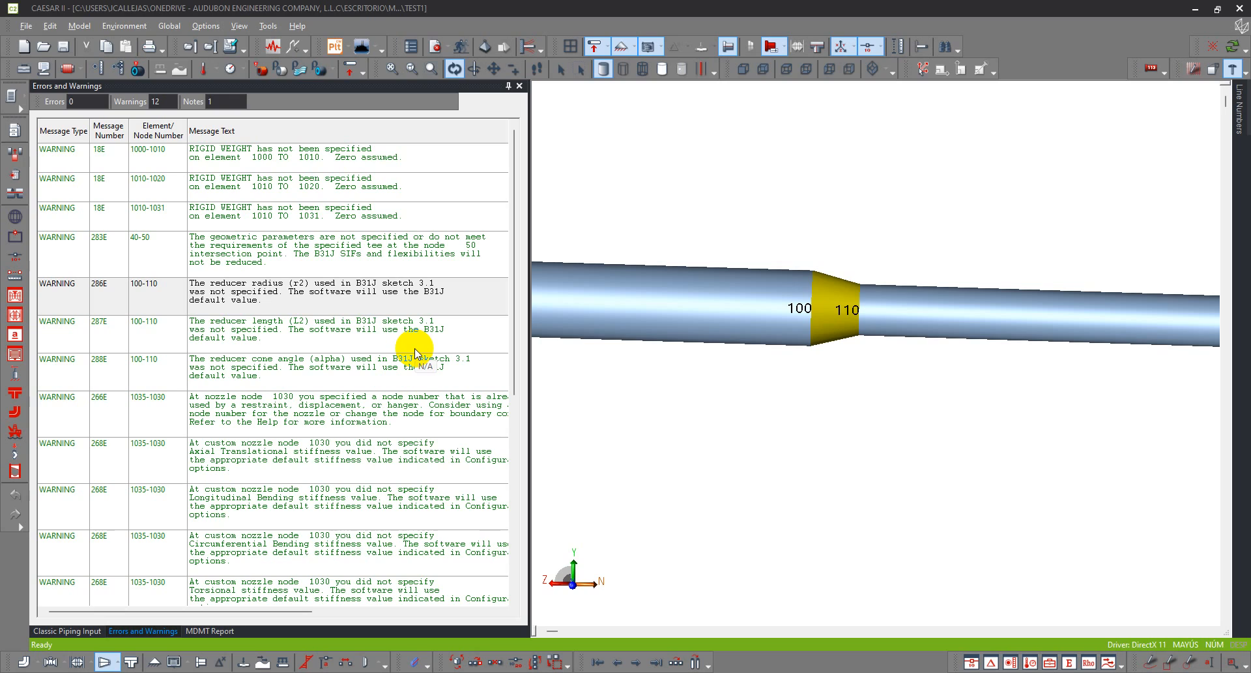
{"action": "left_click", "coordinate": [368, 324]}
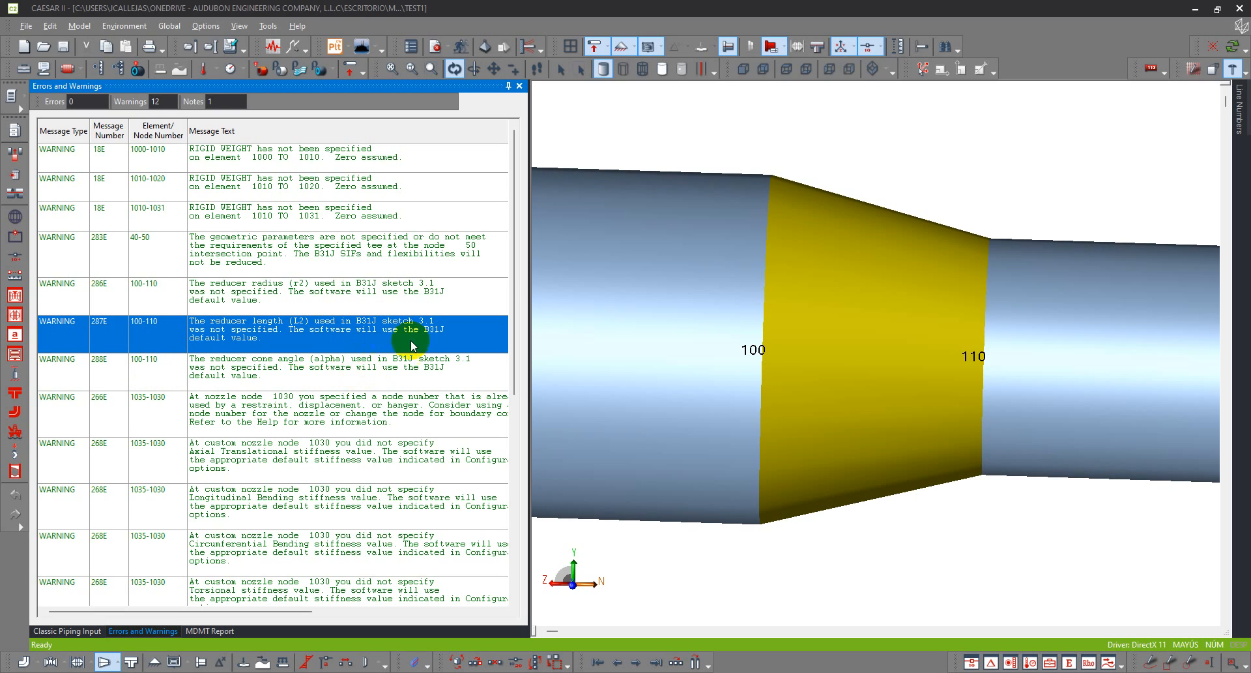
Locate nozzle 1035-1030 from warning 266E about the node number at node 1030 and examine its surroundings
{"action": "scroll", "coordinate": [511, 270], "scroll_direction": "down", "scroll_amount": 1}
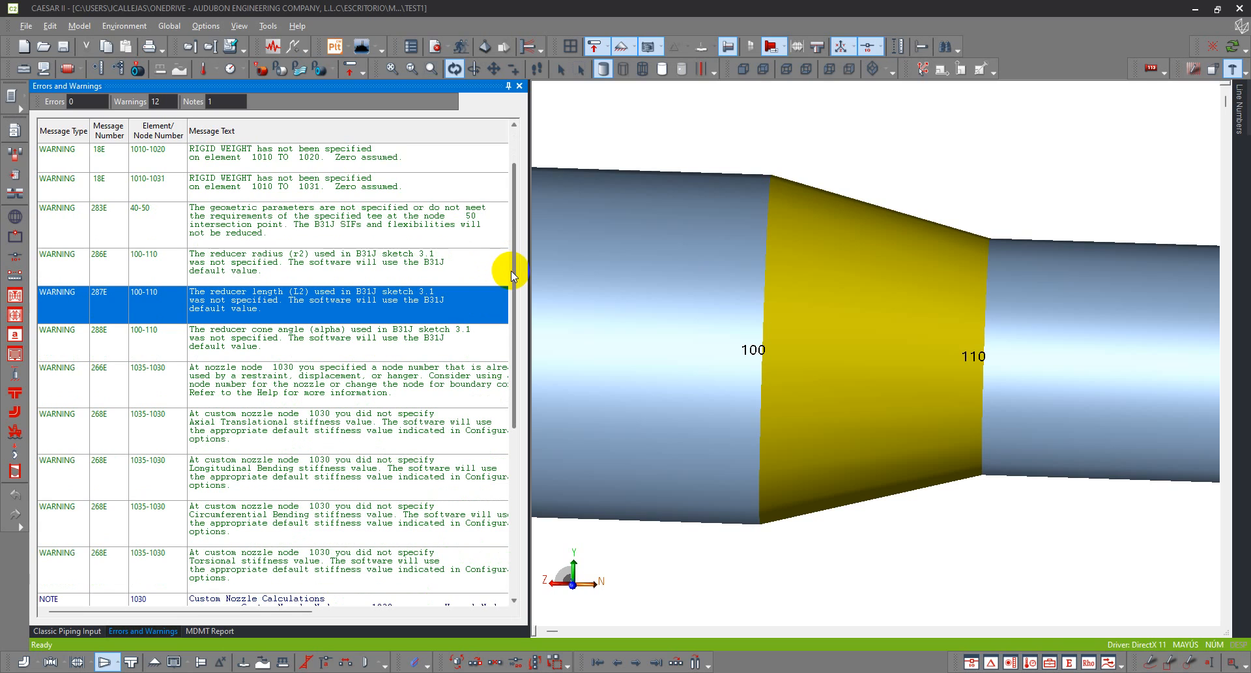
{"action": "scroll", "coordinate": [346, 346], "scroll_direction": "down", "scroll_amount": 3}
{"action": "left_click", "coordinate": [296, 289]}
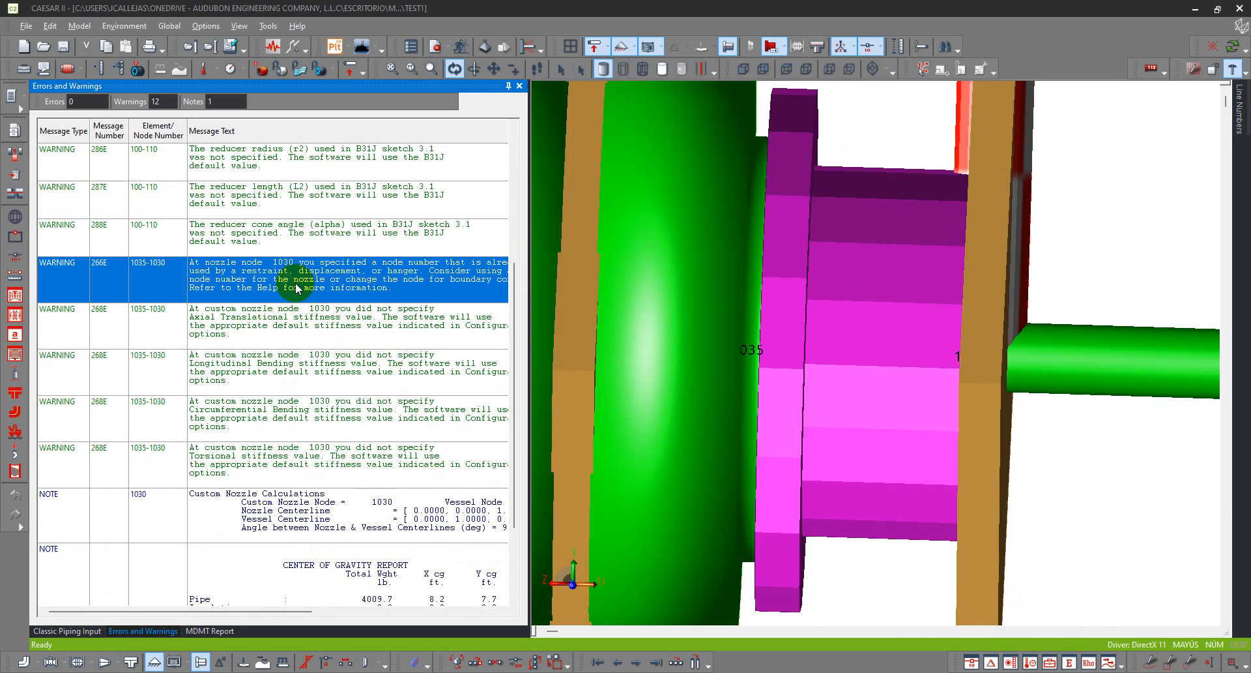
{"action": "scroll", "coordinate": [904, 351], "scroll_direction": "down", "scroll_amount": 8}
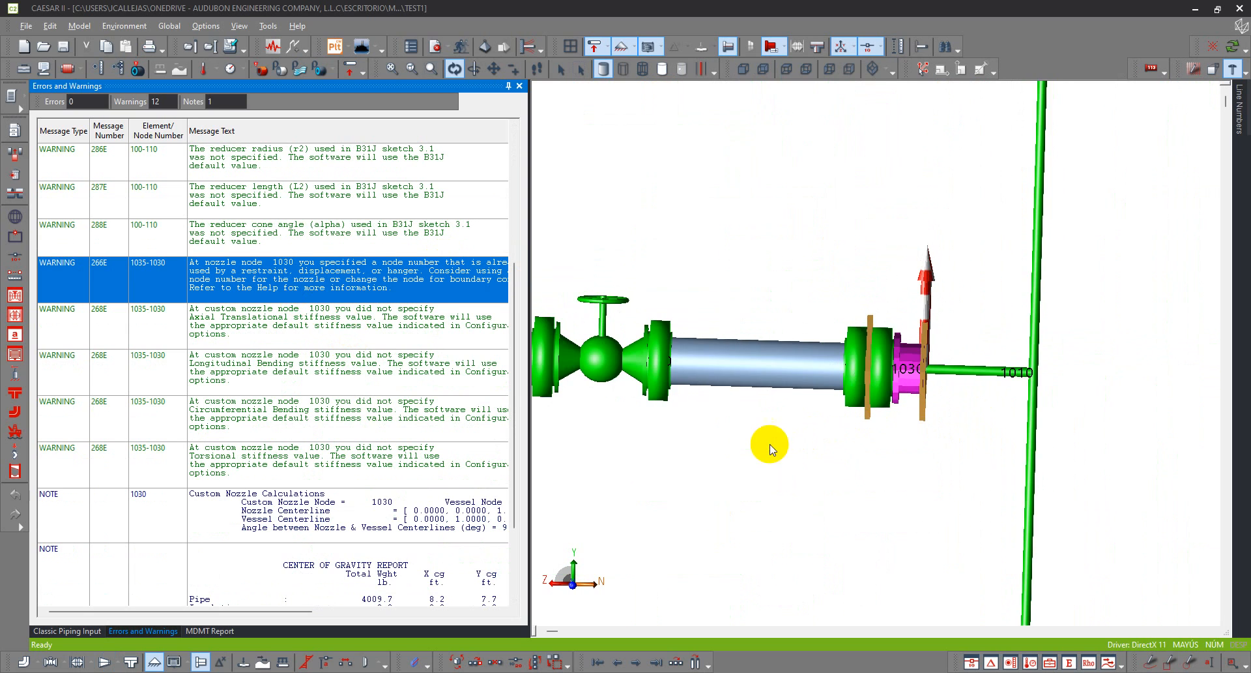
{"action": "left_click_drag", "start_coordinate": [771, 445], "coordinate": [814, 451]}
{"action": "scroll", "coordinate": [883, 296], "scroll_direction": "up", "scroll_amount": 6}
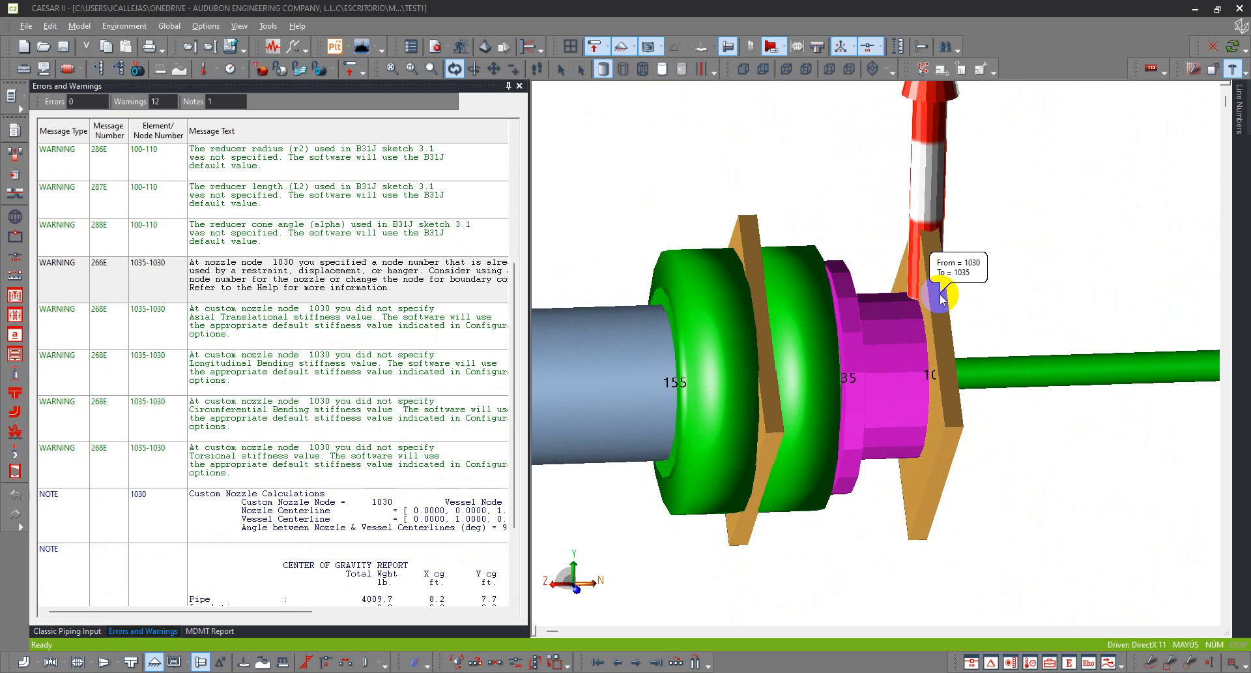
{"action": "scroll", "coordinate": [774, 276], "scroll_direction": "down", "scroll_amount": 3}
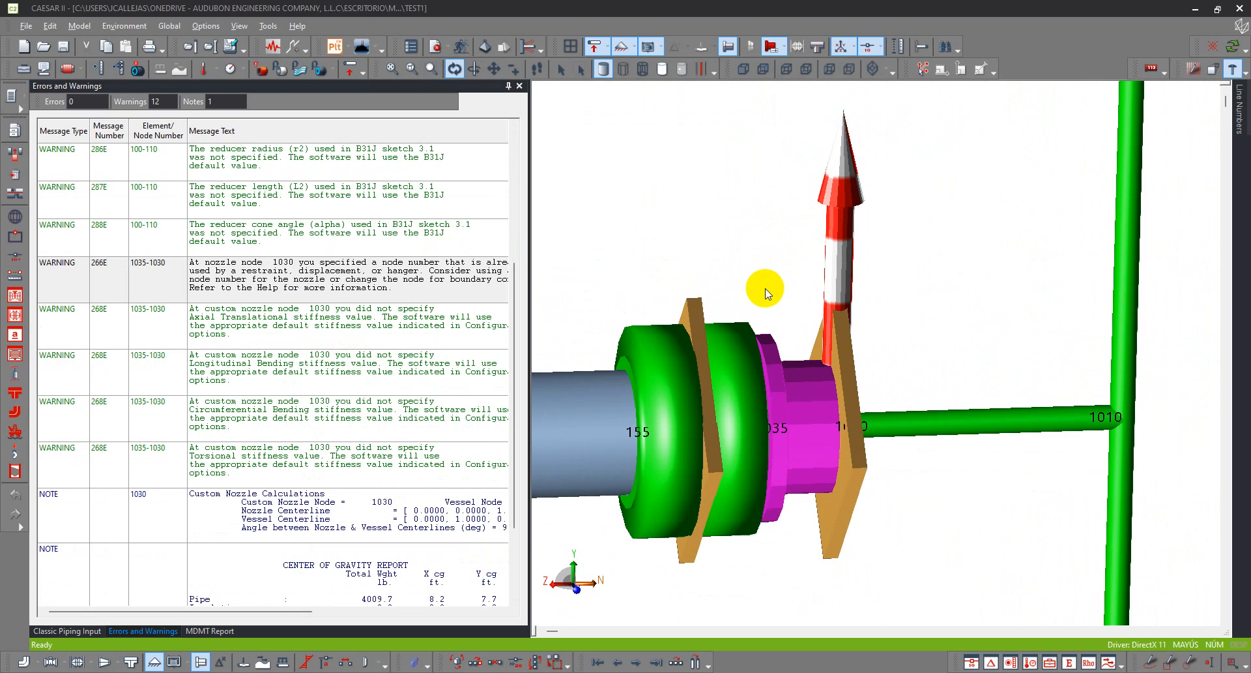
Select the nozzle at nodes 1030-1035 and the plate symbol at node 1030 to identify the items sharing that node
{"action": "left_click", "coordinate": [806, 402]}
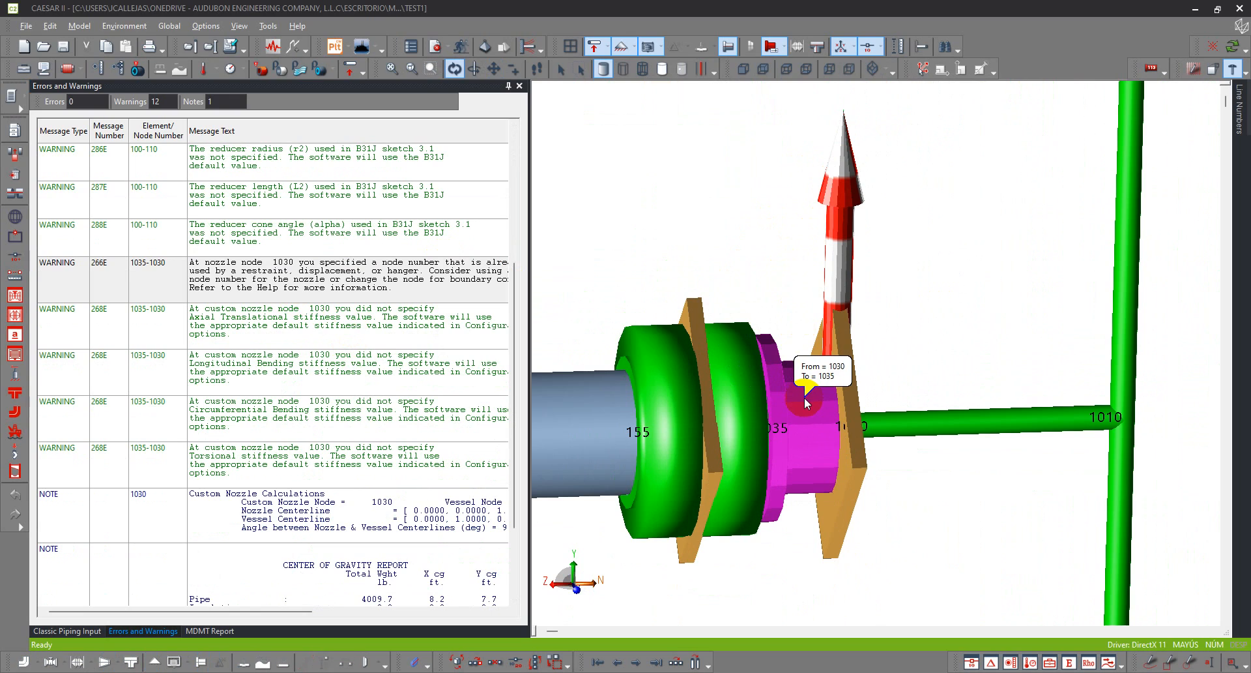
{"action": "left_click", "coordinate": [854, 375]}
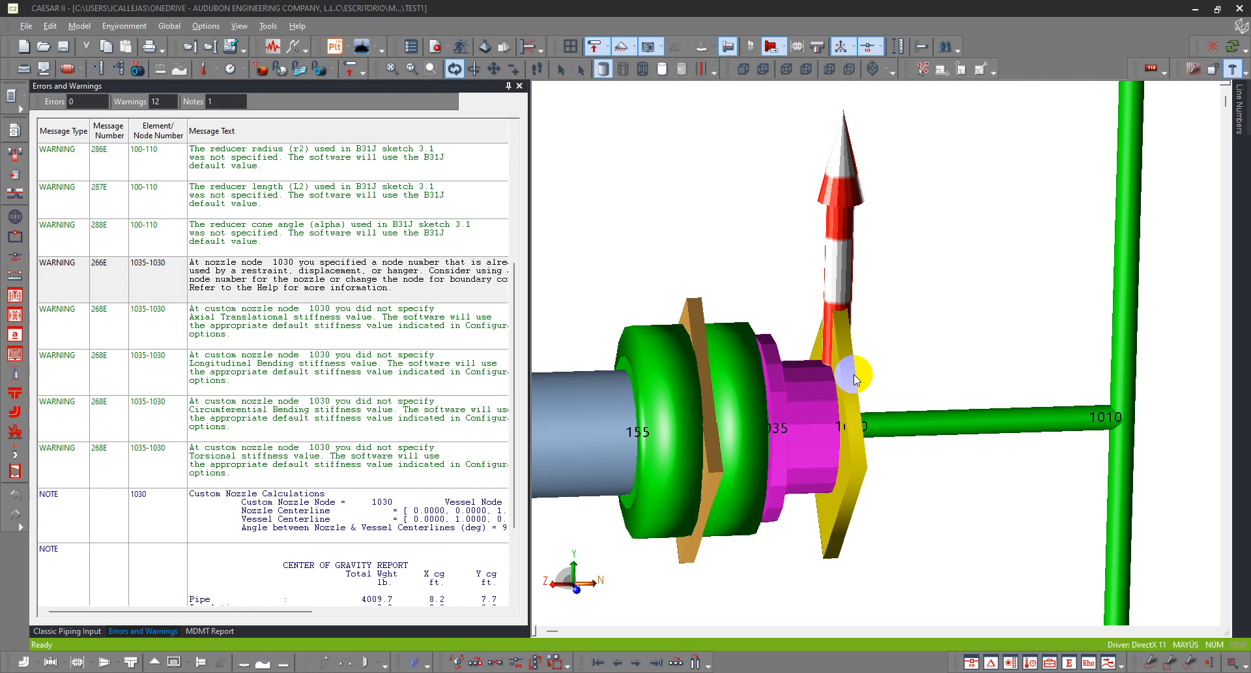
{"action": "left_click", "coordinate": [823, 391]}
{"action": "left_click", "coordinate": [807, 394]}
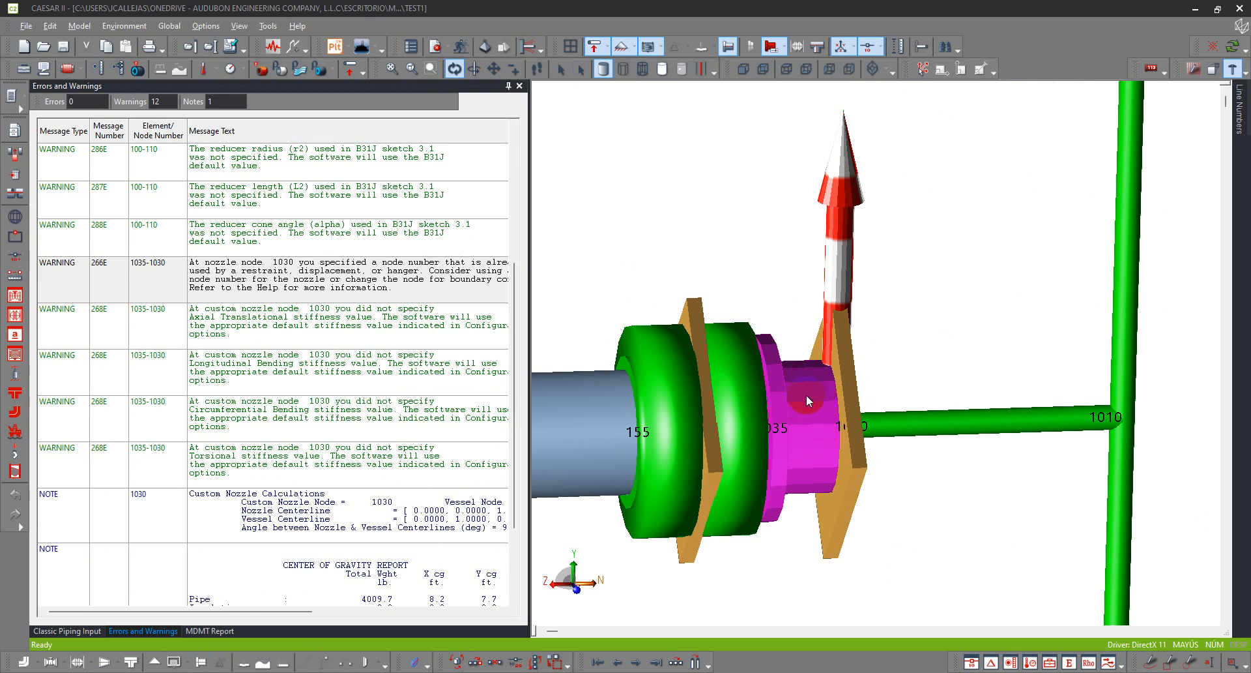
Select the rigid element, the plate at node 1030 and nozzle 1030-1035 in turn to compare how they connect
{"action": "left_click", "coordinate": [838, 419]}
{"action": "left_click", "coordinate": [804, 387]}
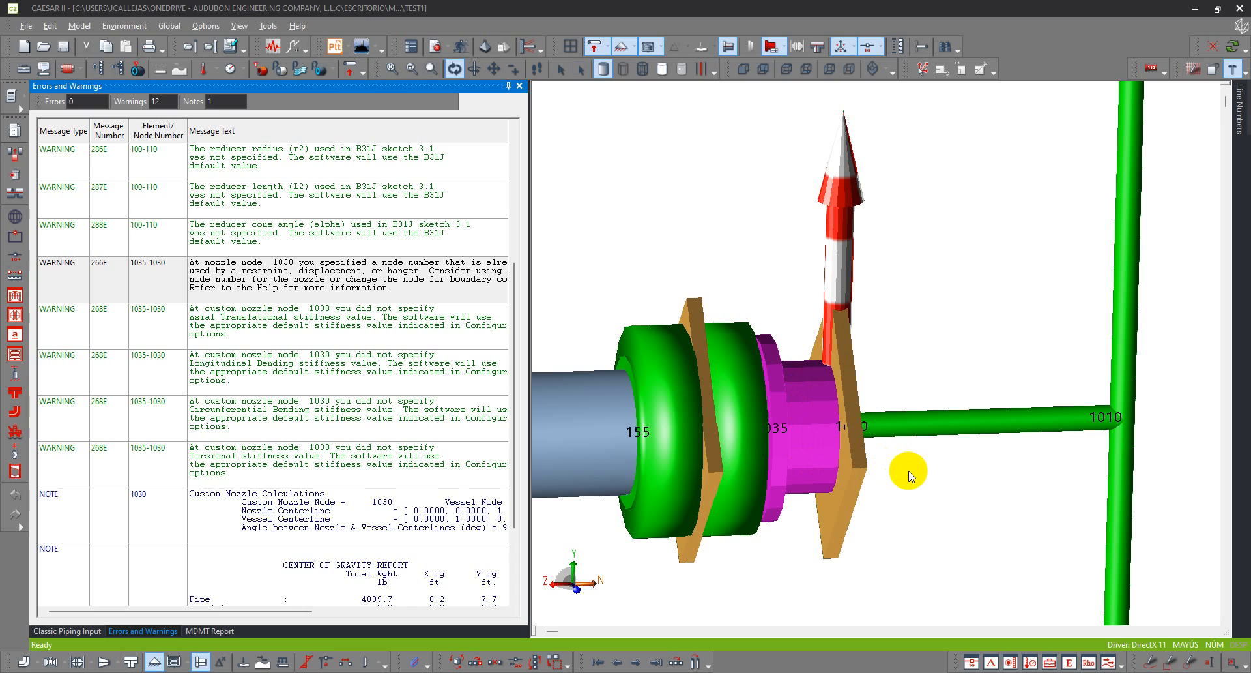
{"action": "left_click", "coordinate": [913, 421]}
{"action": "left_click", "coordinate": [840, 350]}
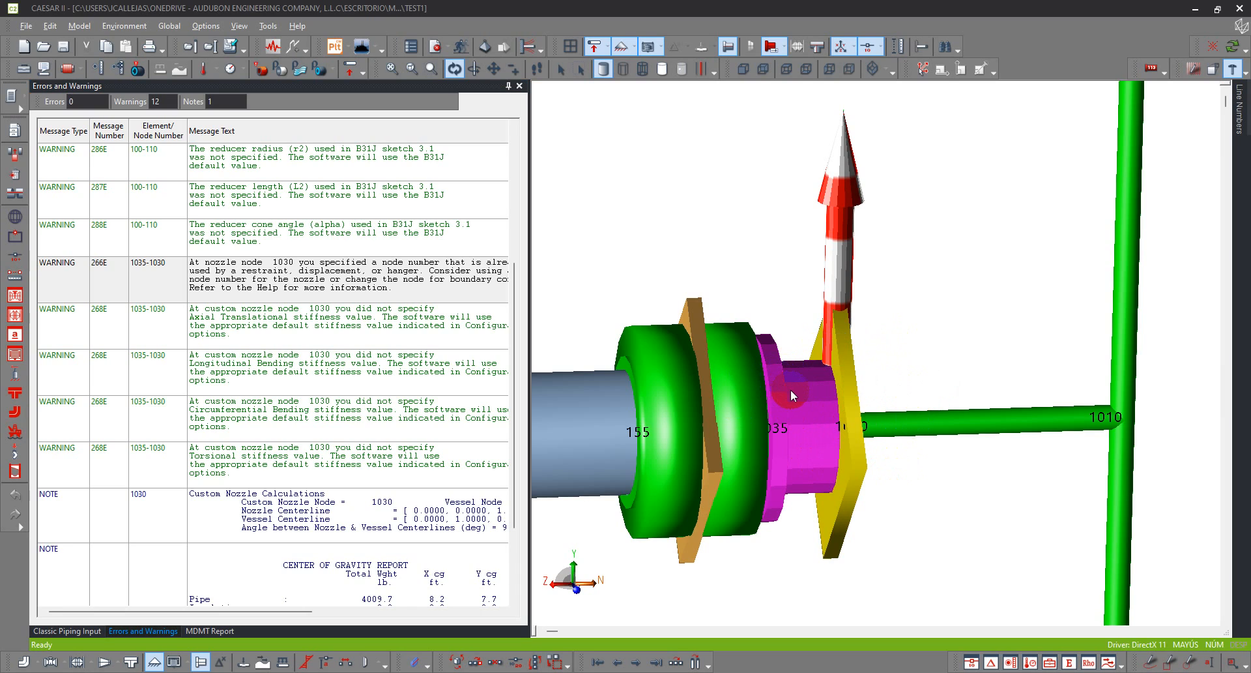
{"action": "left_click", "coordinate": [814, 379]}
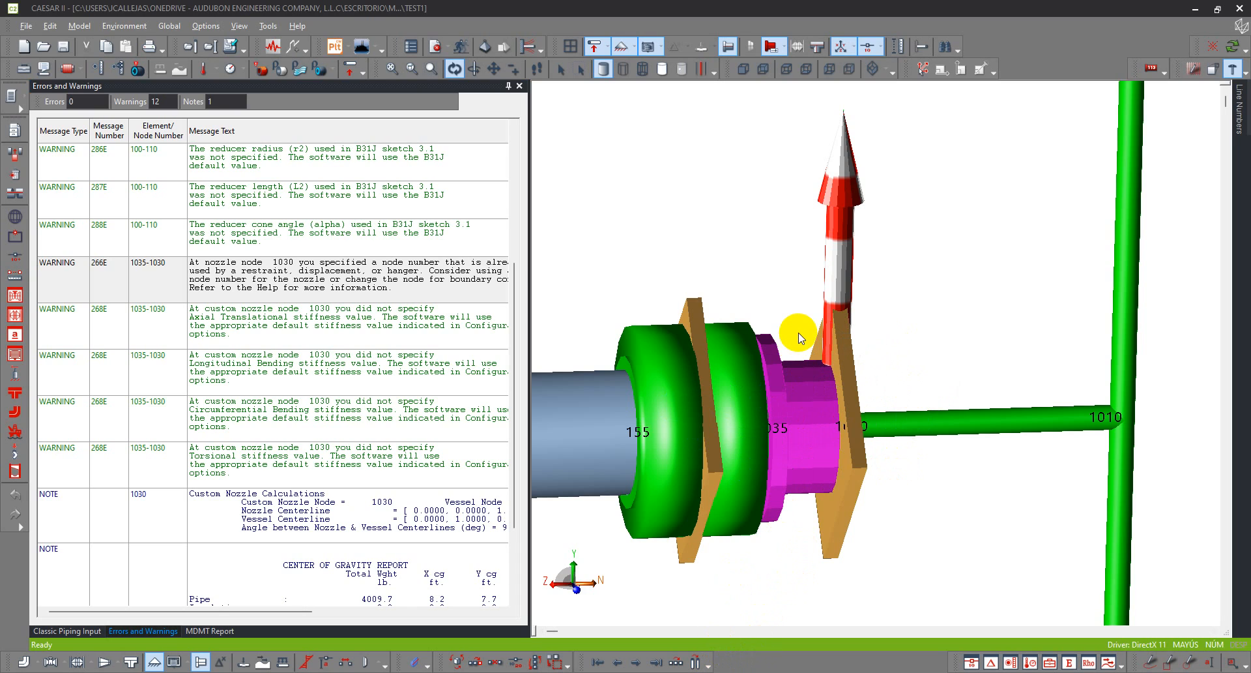
{"action": "scroll", "coordinate": [795, 334], "scroll_direction": "down", "scroll_amount": 2}
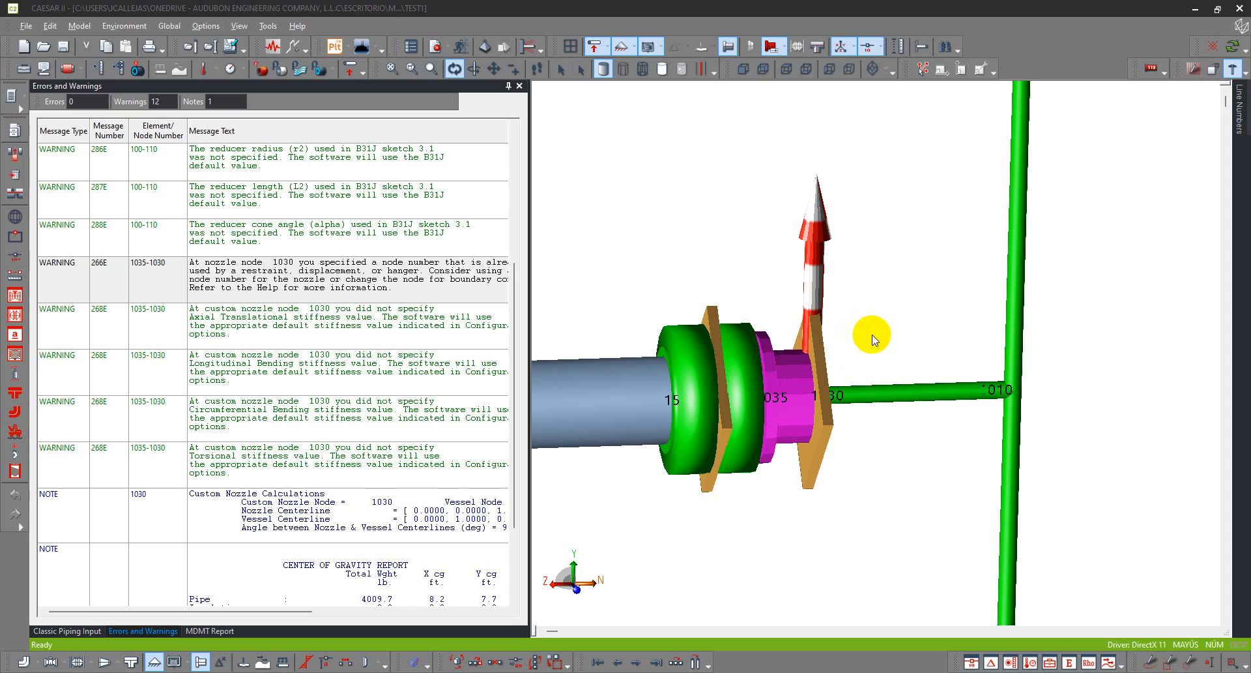
Close the error and MDMT reports to return to the piping input of element 1030-1035
{"action": "left_click", "coordinate": [519, 87]}
{"action": "left_click", "coordinate": [518, 85]}
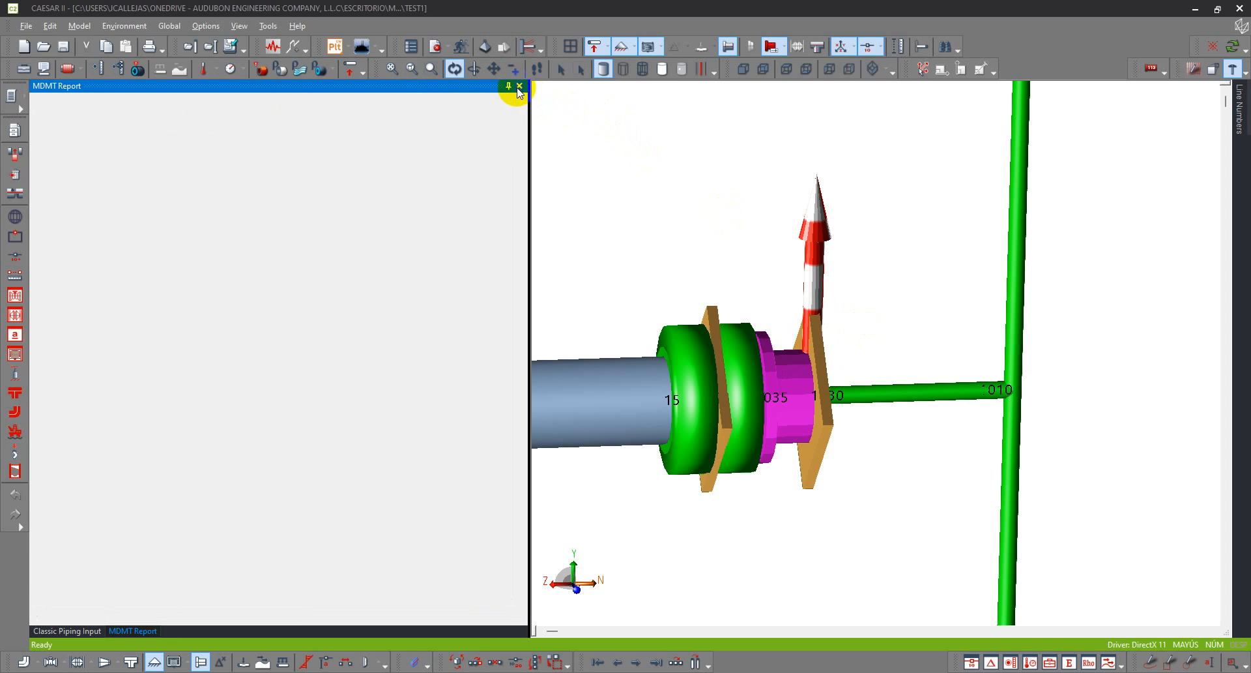
{"action": "left_click", "coordinate": [722, 346]}
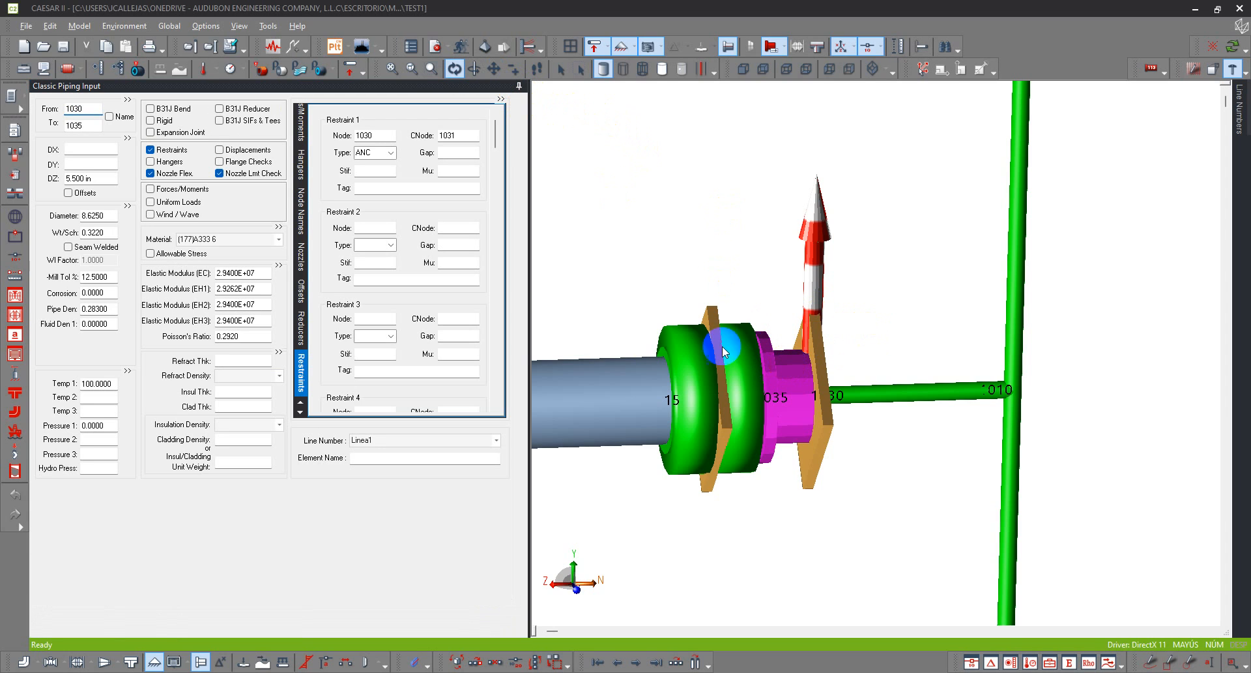
Try removing the nozzle limit check from element 1030-1035, and undo the removal
{"action": "double_click", "coordinate": [252, 174]}
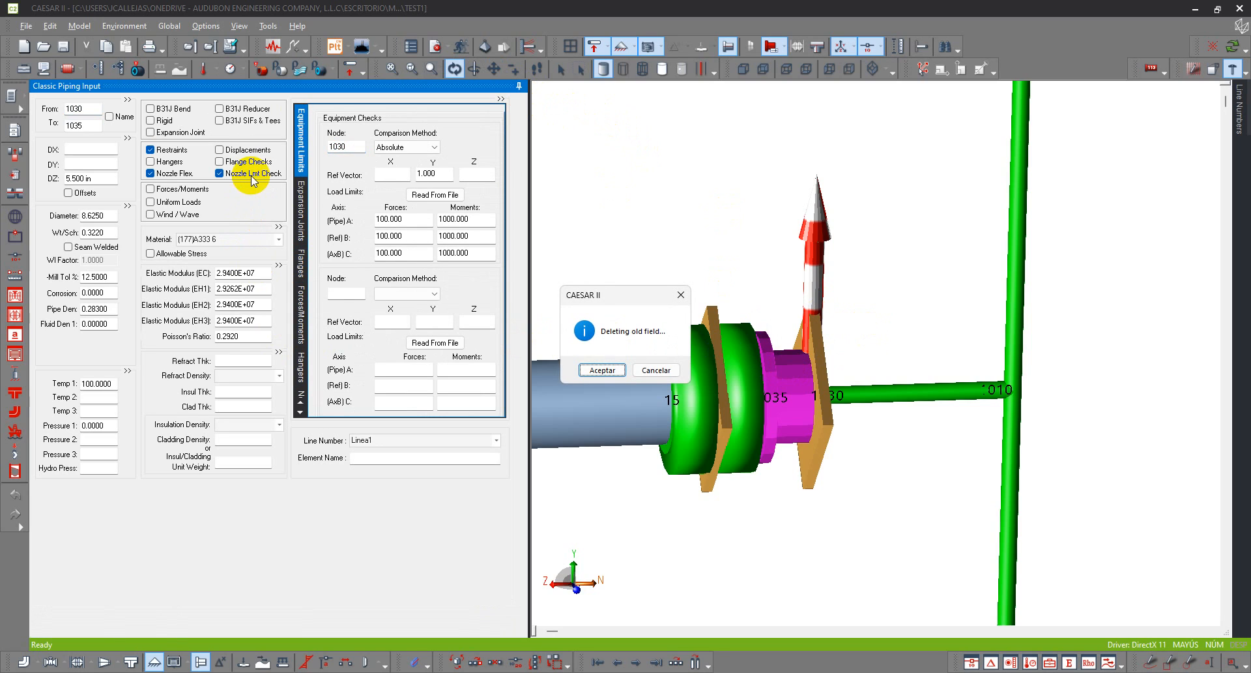
{"action": "key", "text": "Return"}
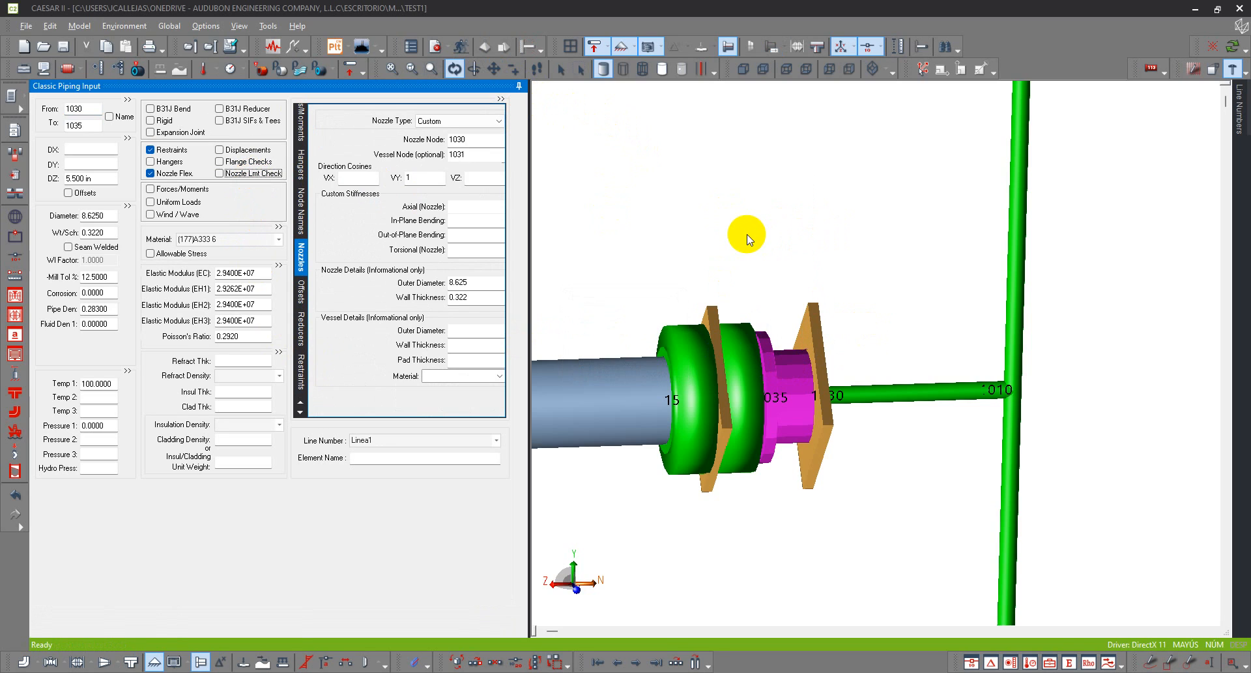
{"action": "left_click", "coordinate": [746, 234]}
{"action": "left_click", "coordinate": [604, 243]}
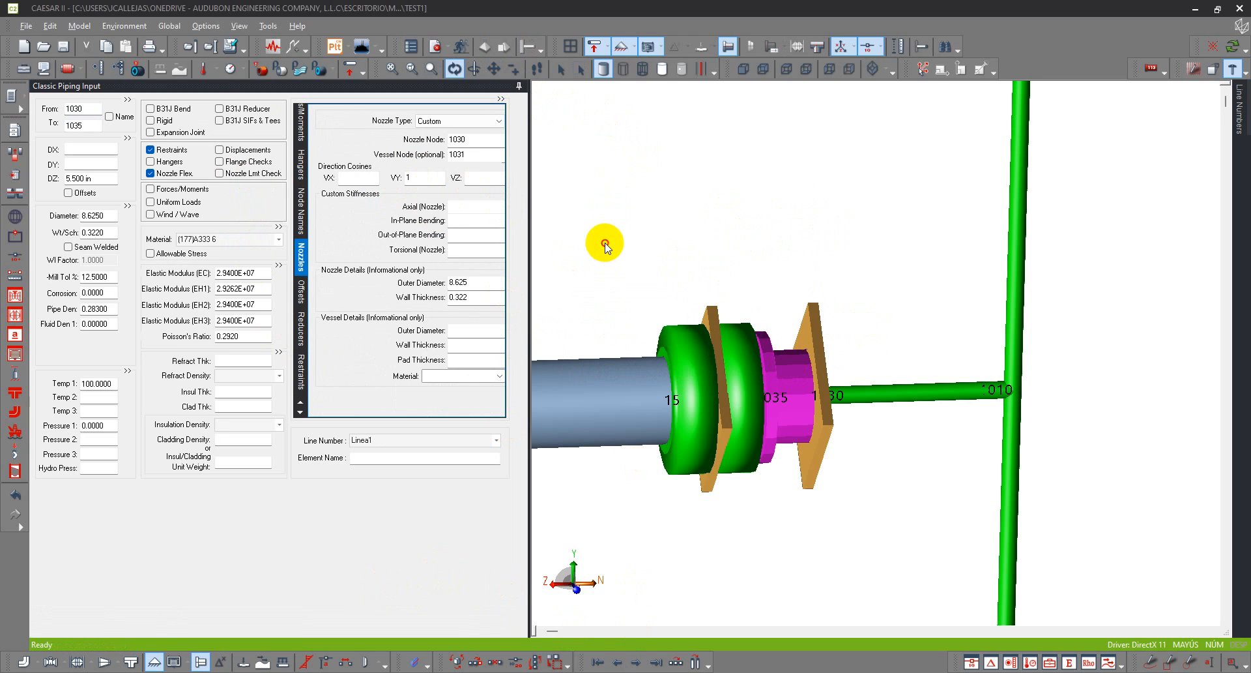
{"action": "key", "text": "ctrl+z"}
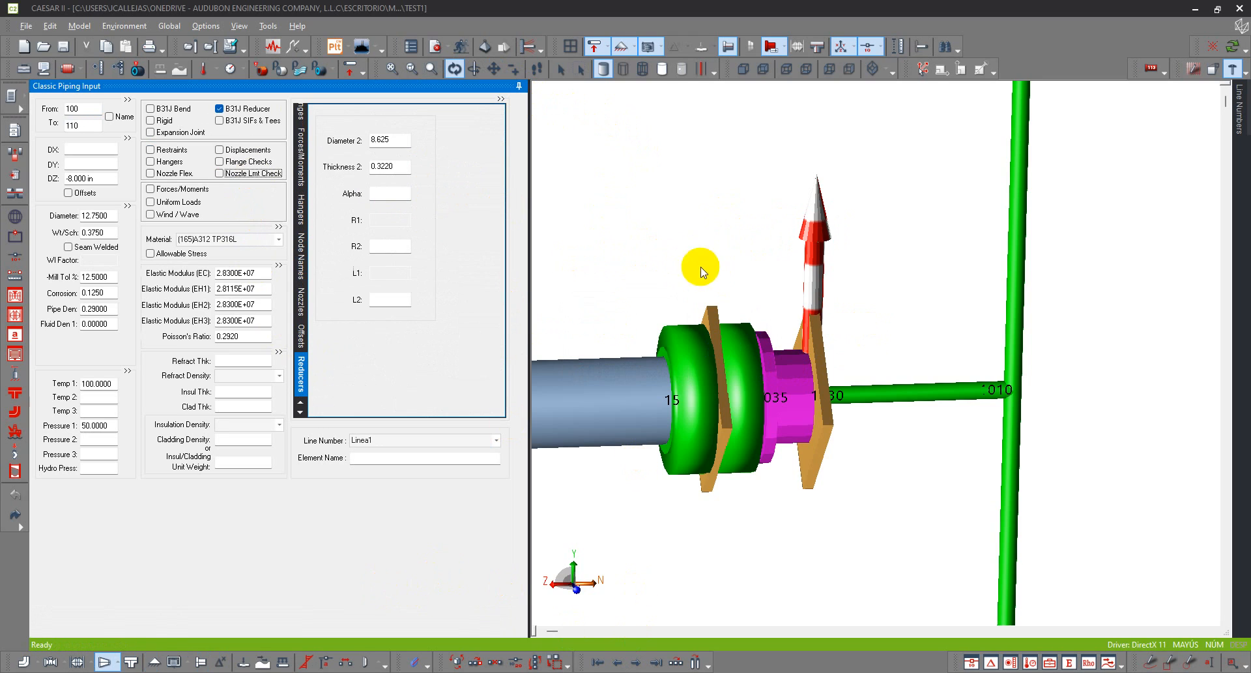
Remove the nozzle flexibility data from element 1030-1035
{"action": "left_click", "coordinate": [749, 343]}
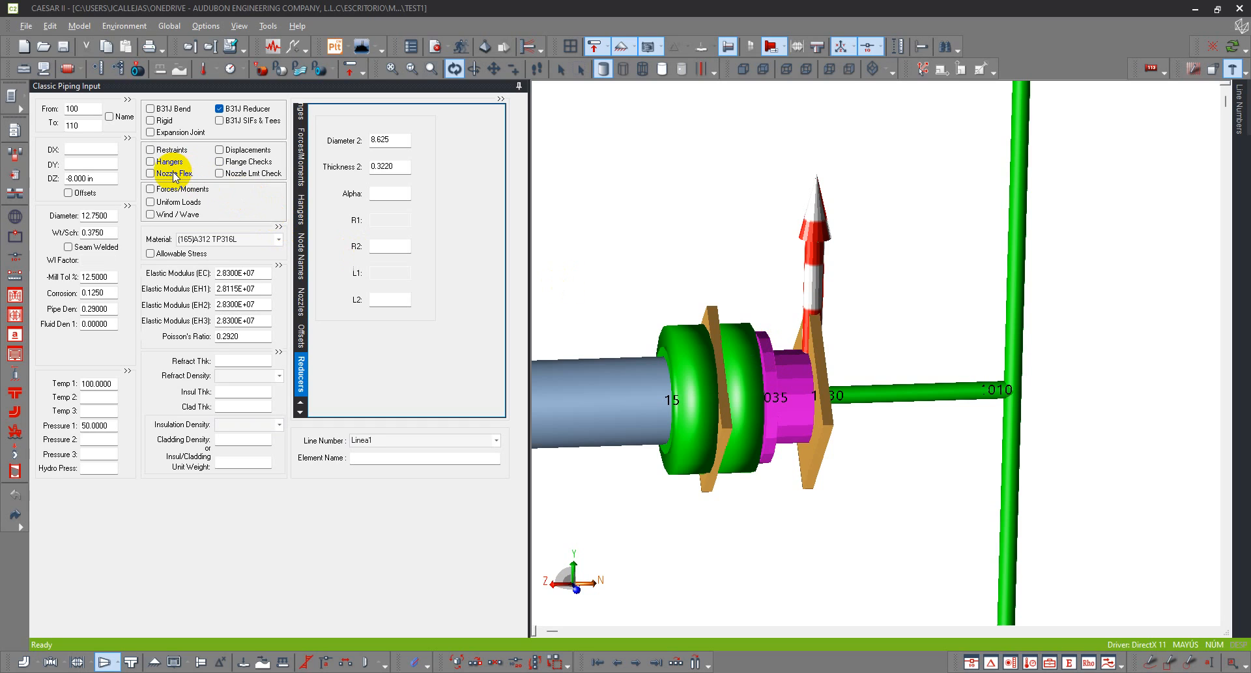
{"action": "double_click", "coordinate": [795, 367]}
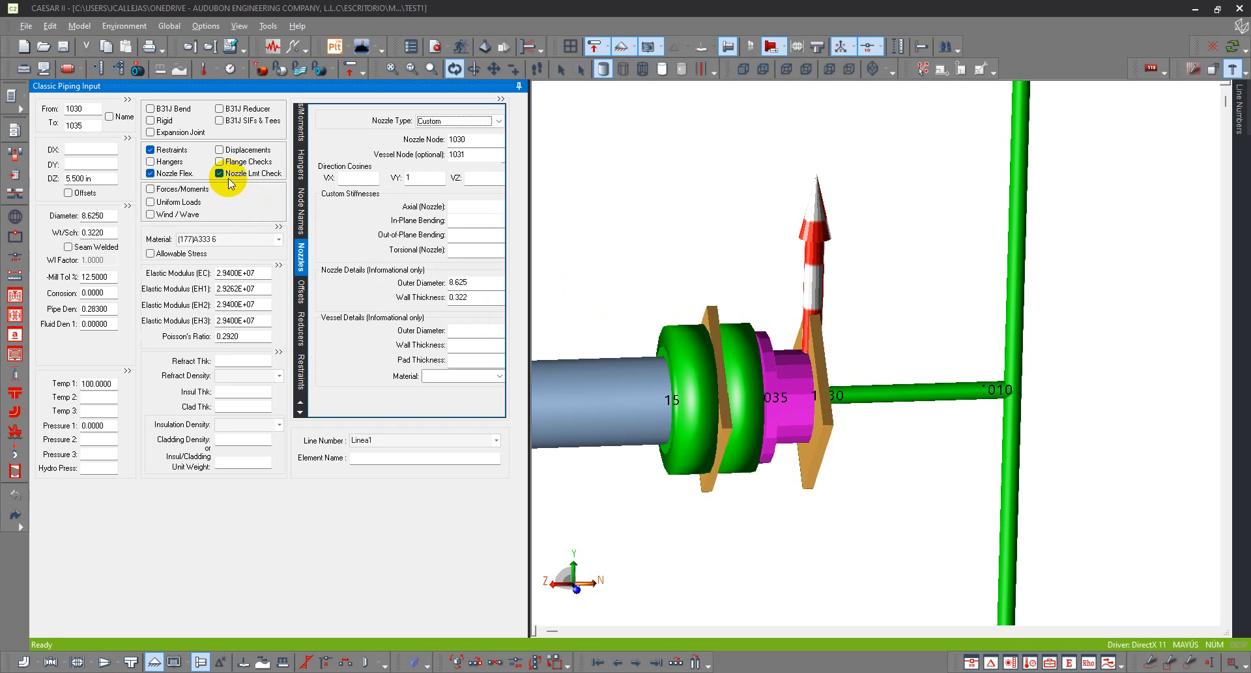
{"action": "double_click", "coordinate": [177, 174]}
{"action": "key", "text": "Return"}
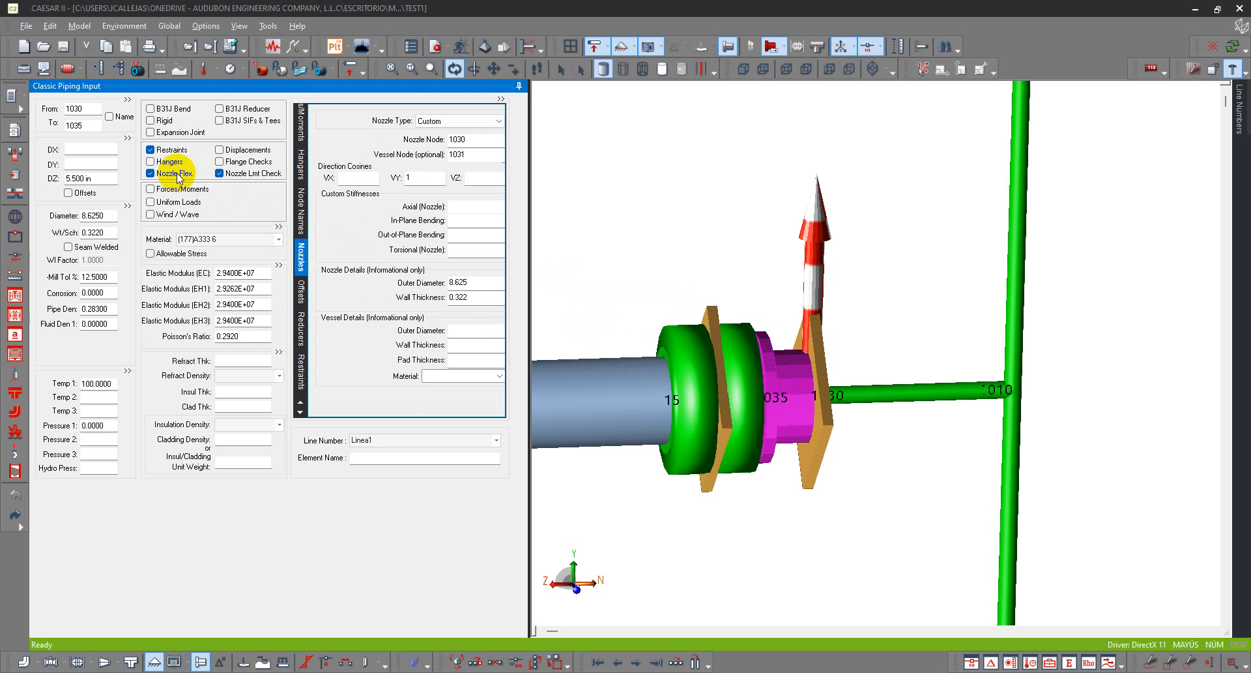
{"action": "left_click", "coordinate": [714, 267]}
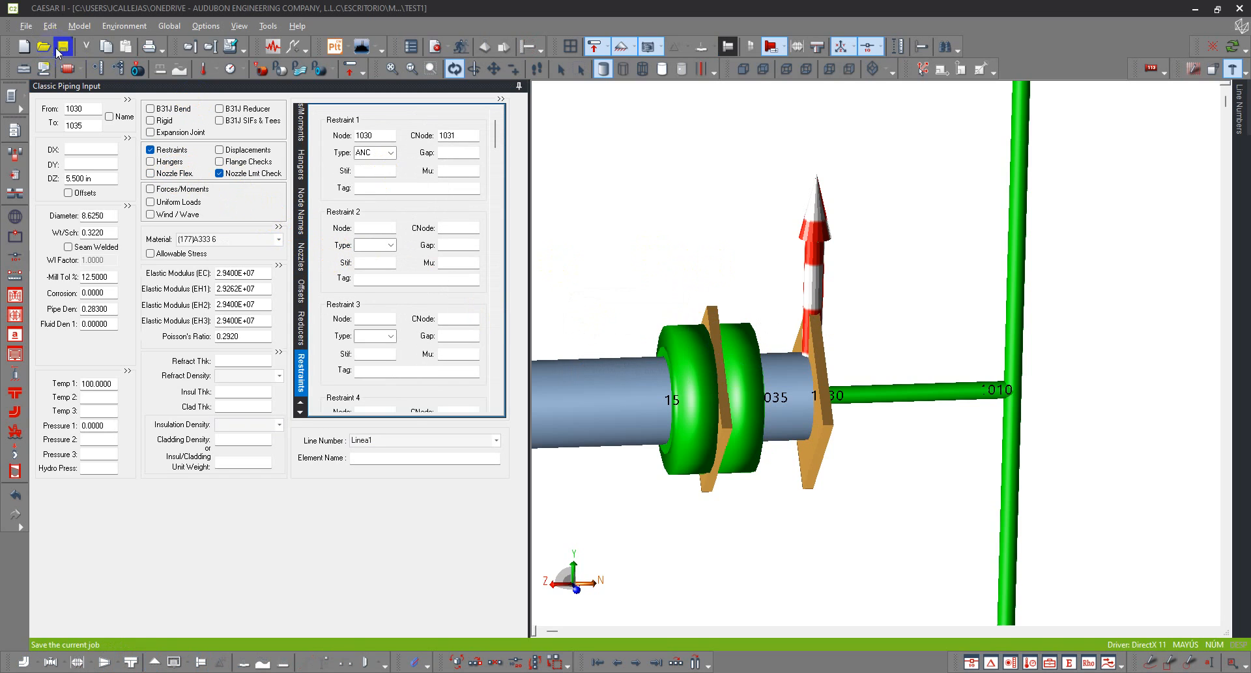
Save the job, rerun the error checker and inspect rigid element 1010-1031 and the plate at node 1030
{"action": "left_click", "coordinate": [63, 47]}
{"action": "left_click", "coordinate": [435, 47]}
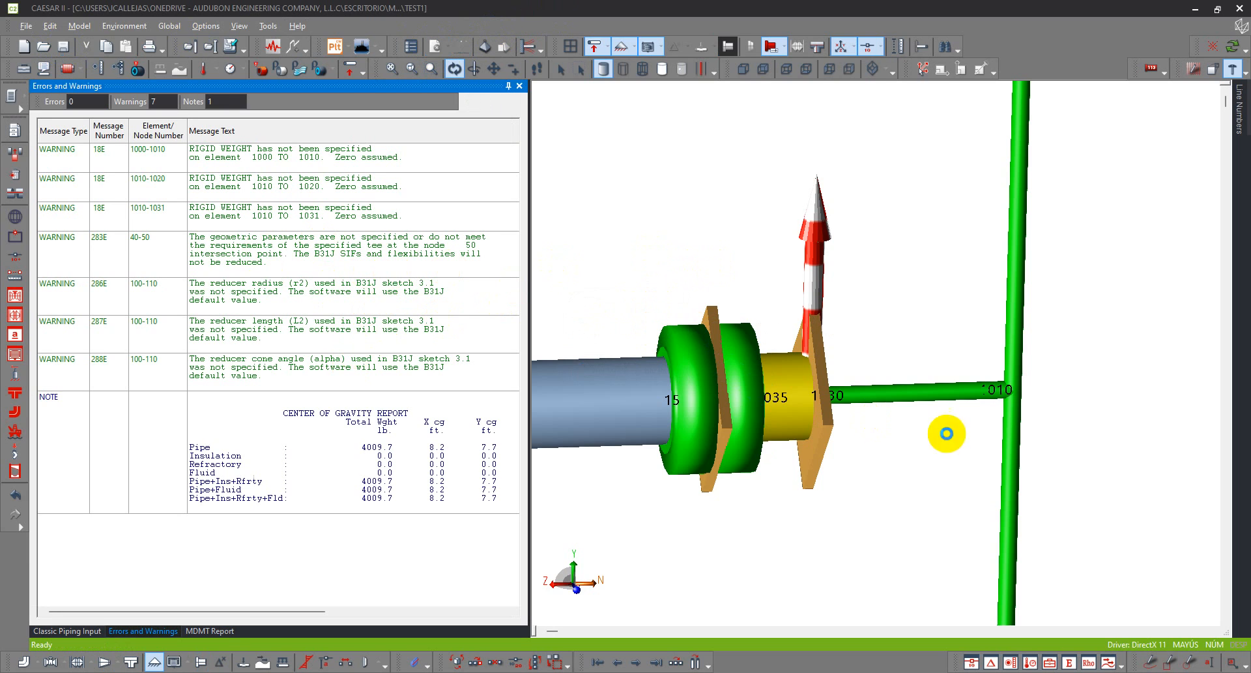
{"action": "left_click", "coordinate": [954, 395]}
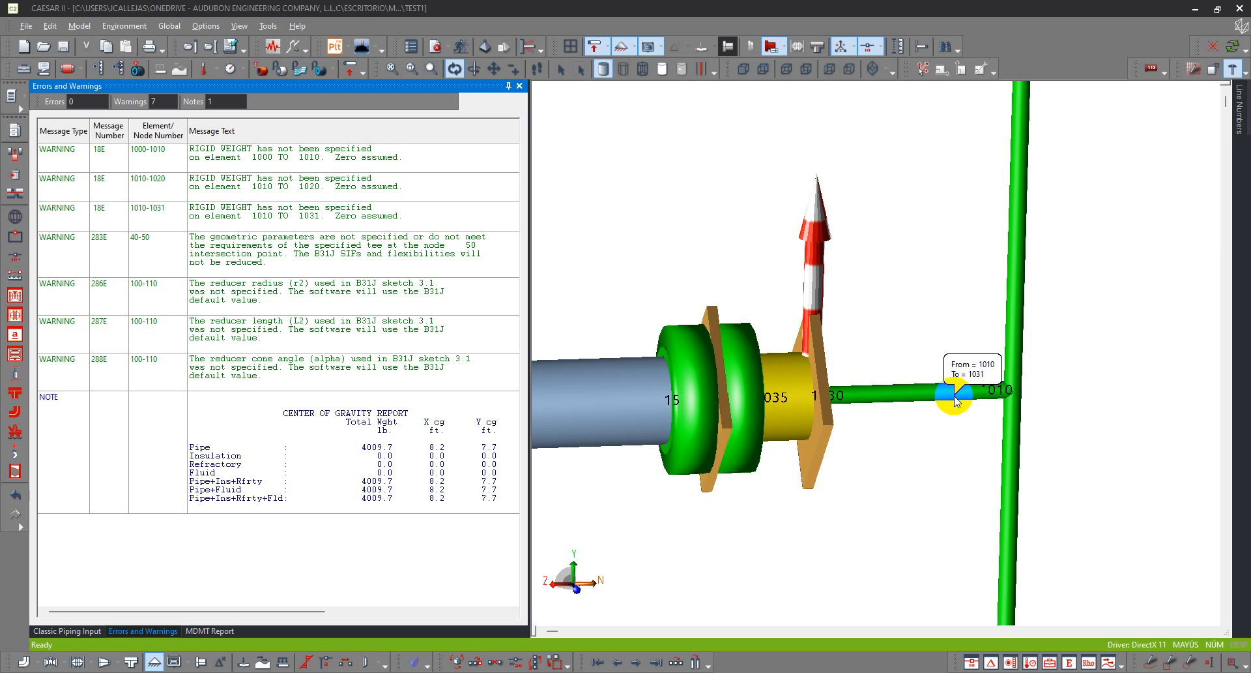
{"action": "left_click", "coordinate": [822, 355]}
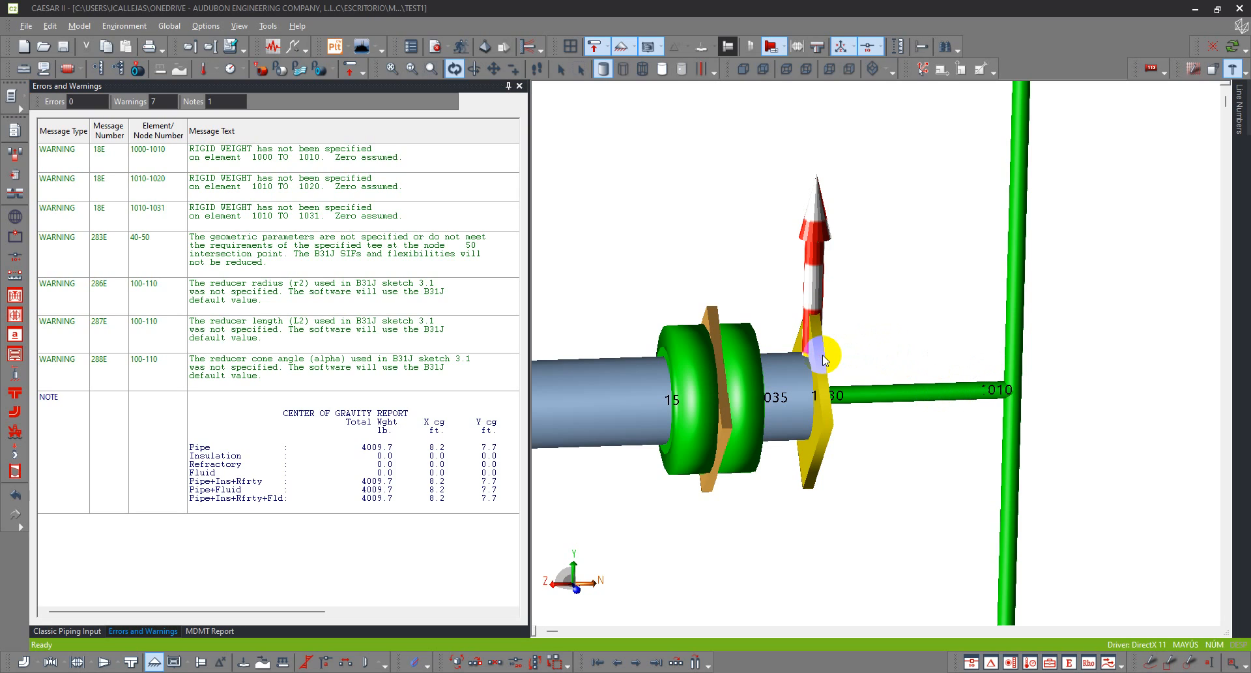
{"action": "left_click", "coordinate": [822, 355]}
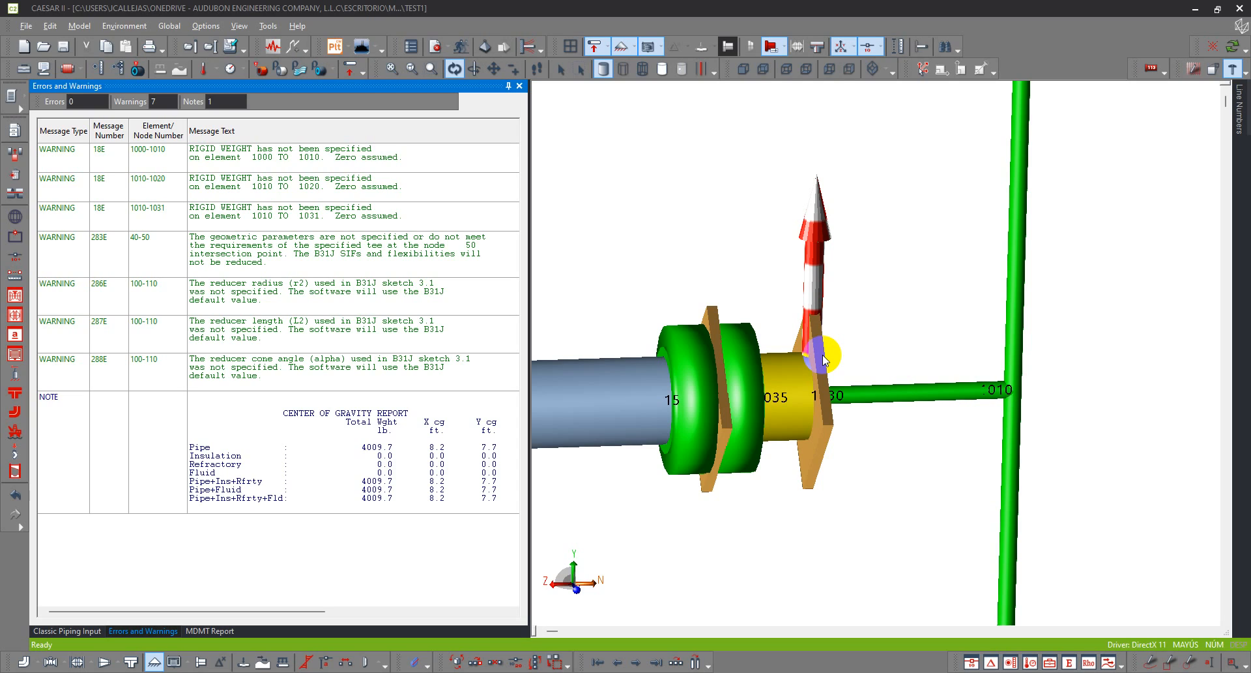
{"action": "left_click", "coordinate": [680, 292]}
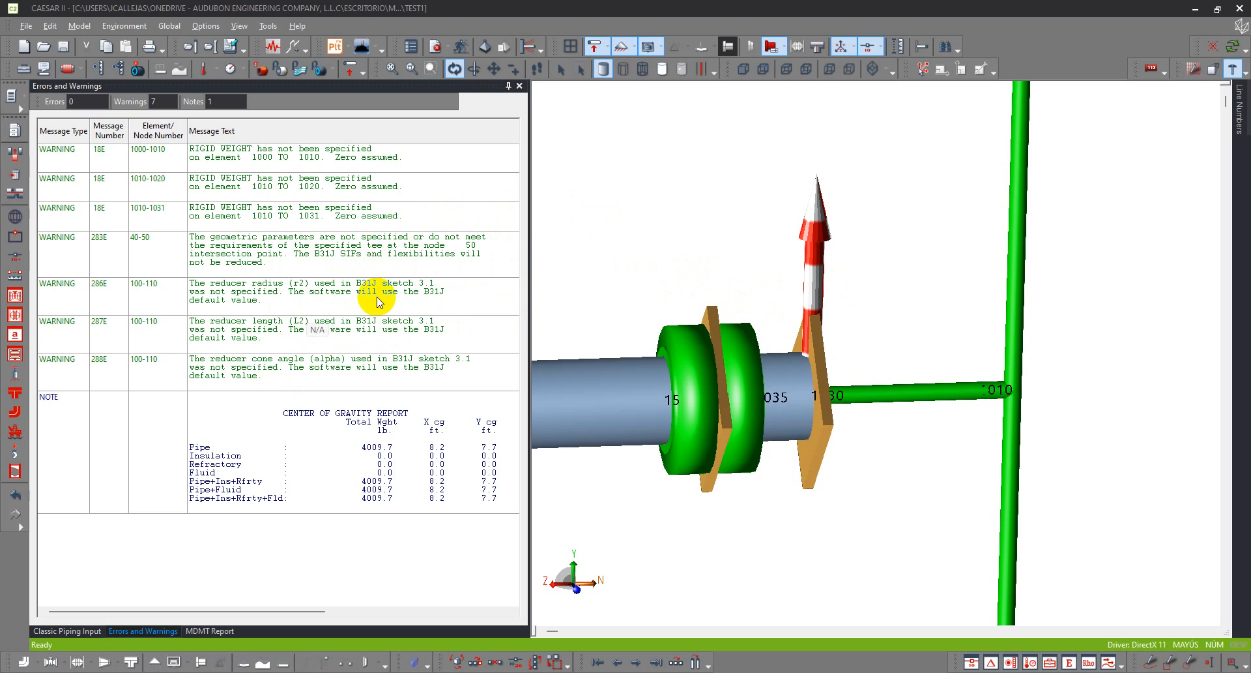
Select element 10-20 at the start of the line and close the reports to show its piping input
{"action": "scroll", "coordinate": [669, 300], "scroll_direction": "down", "scroll_amount": 4}
{"action": "left_click_drag", "start_coordinate": [611, 299], "coordinate": [955, 333]}
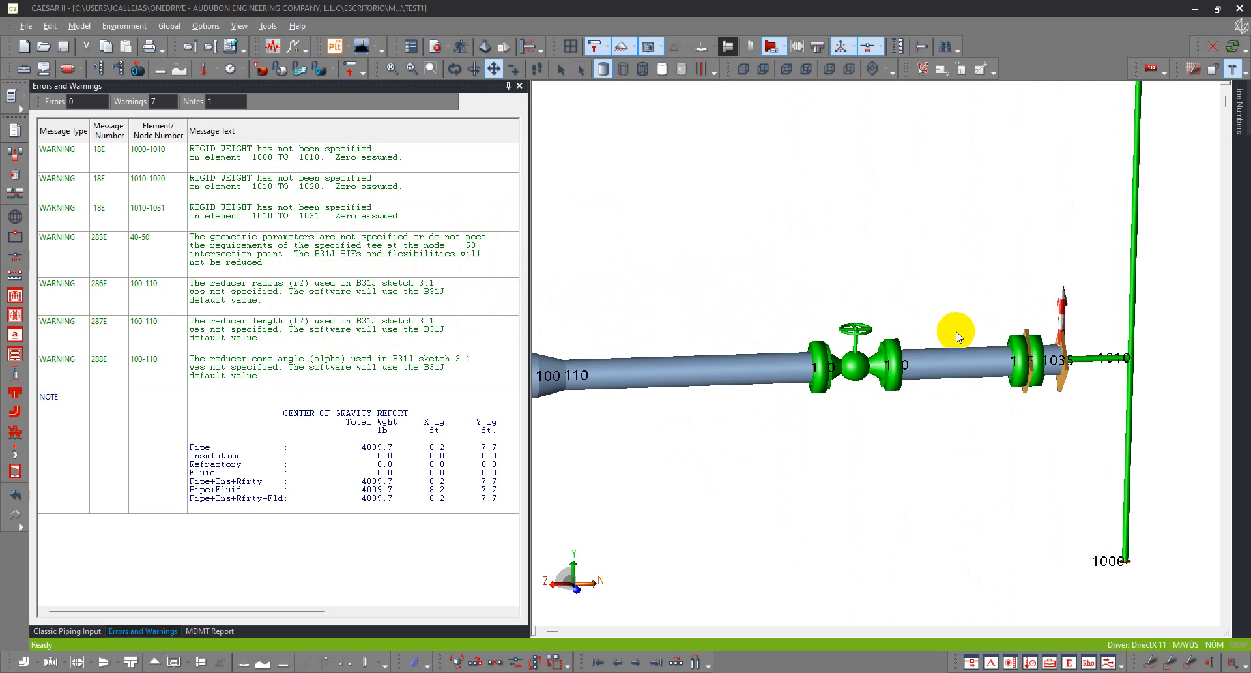
{"action": "scroll", "coordinate": [870, 319], "scroll_direction": "down", "scroll_amount": 3}
{"action": "left_click_drag", "start_coordinate": [638, 390], "coordinate": [709, 390]}
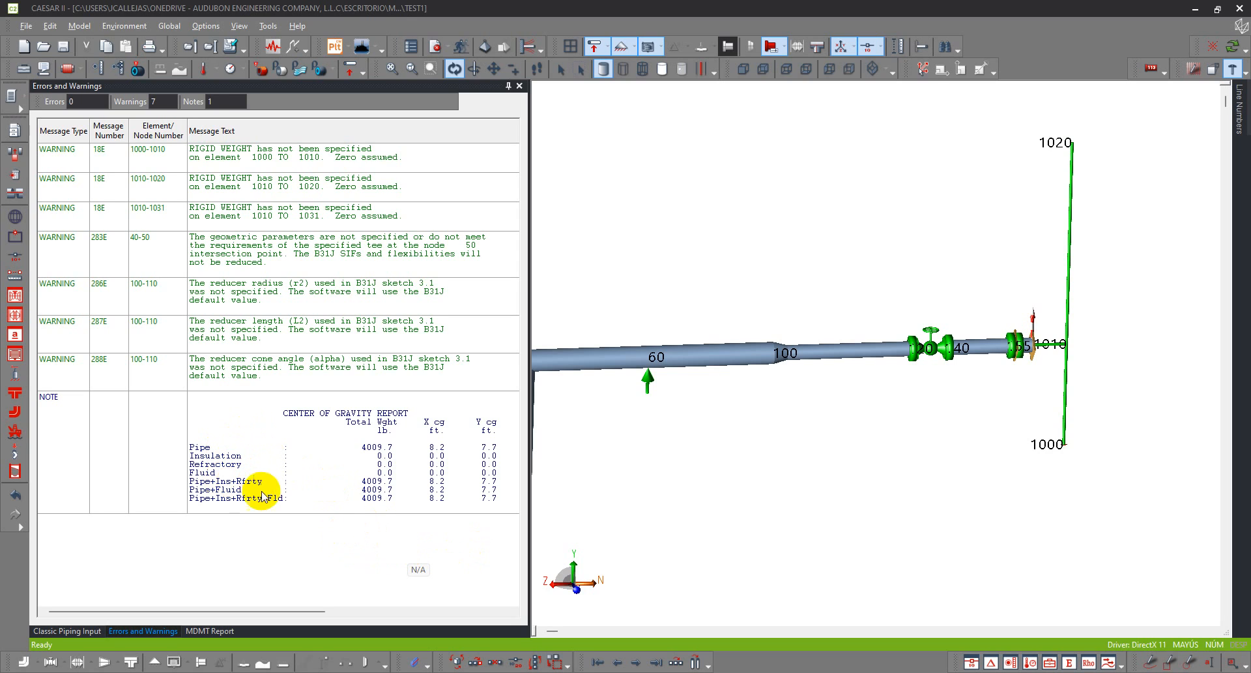
{"action": "scroll", "coordinate": [847, 357], "scroll_direction": "down", "scroll_amount": 4}
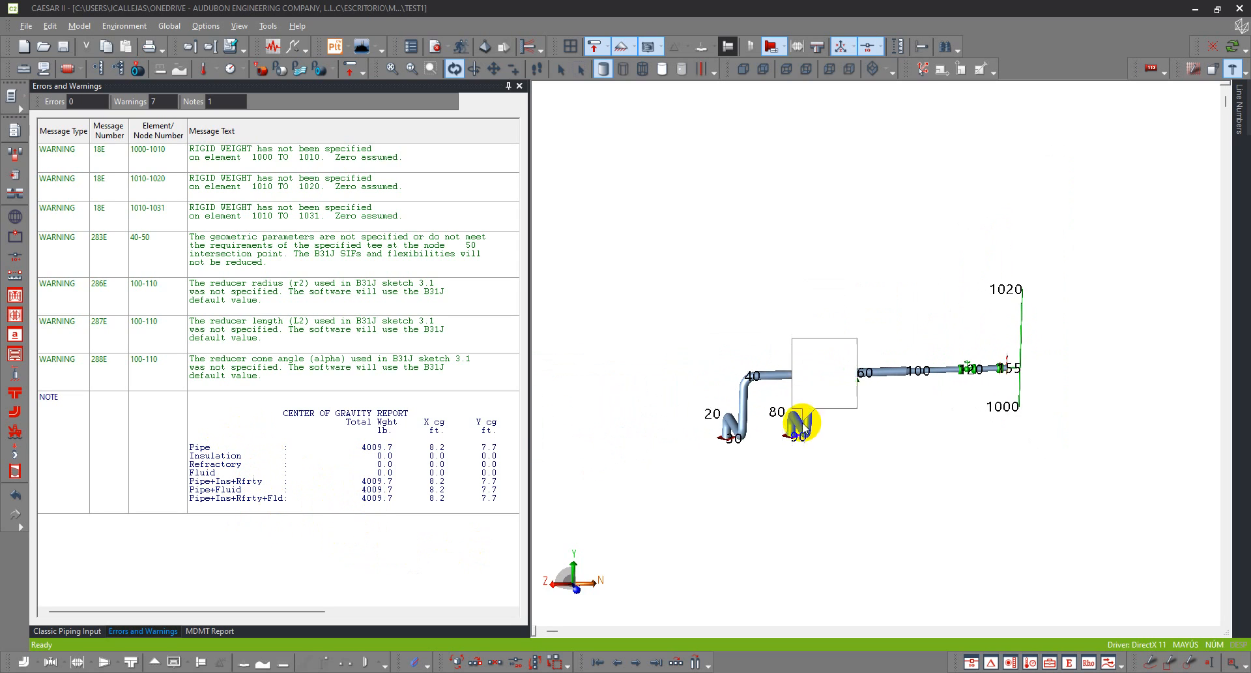
{"action": "left_click_drag", "start_coordinate": [803, 427], "coordinate": [852, 513]}
{"action": "scroll", "coordinate": [812, 427], "scroll_direction": "up", "scroll_amount": 4}
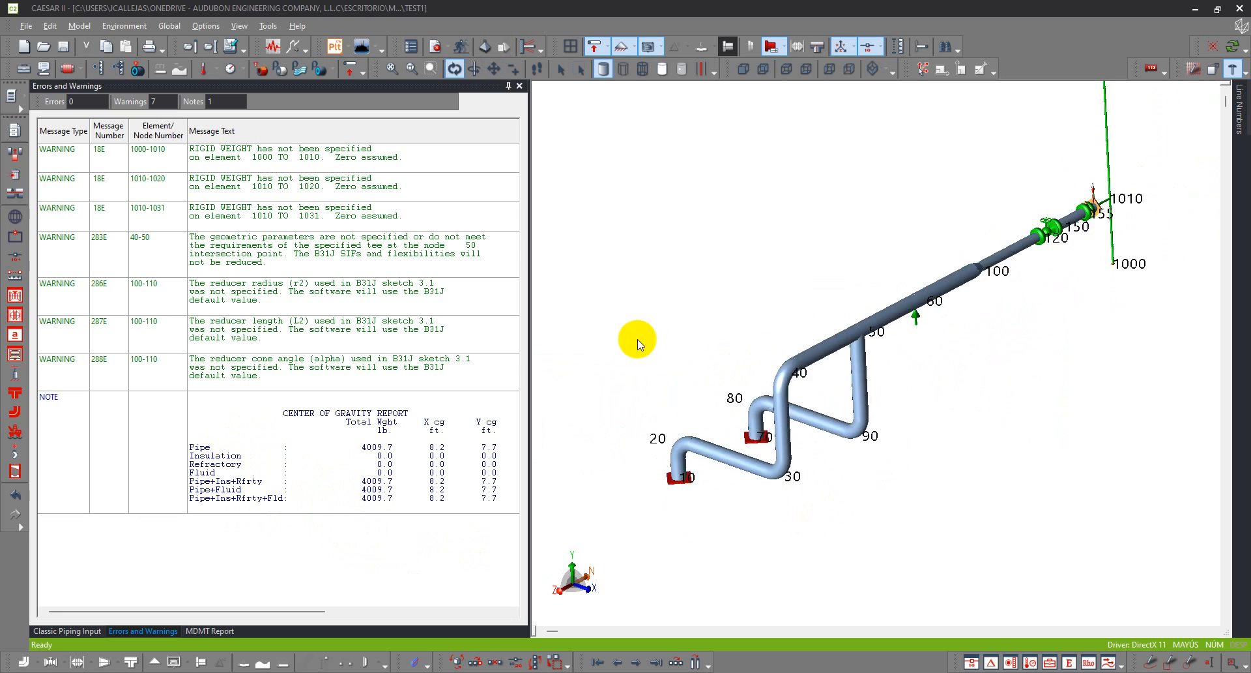
{"action": "scroll", "coordinate": [658, 356], "scroll_direction": "up", "scroll_amount": 3}
{"action": "left_click", "coordinate": [709, 490]}
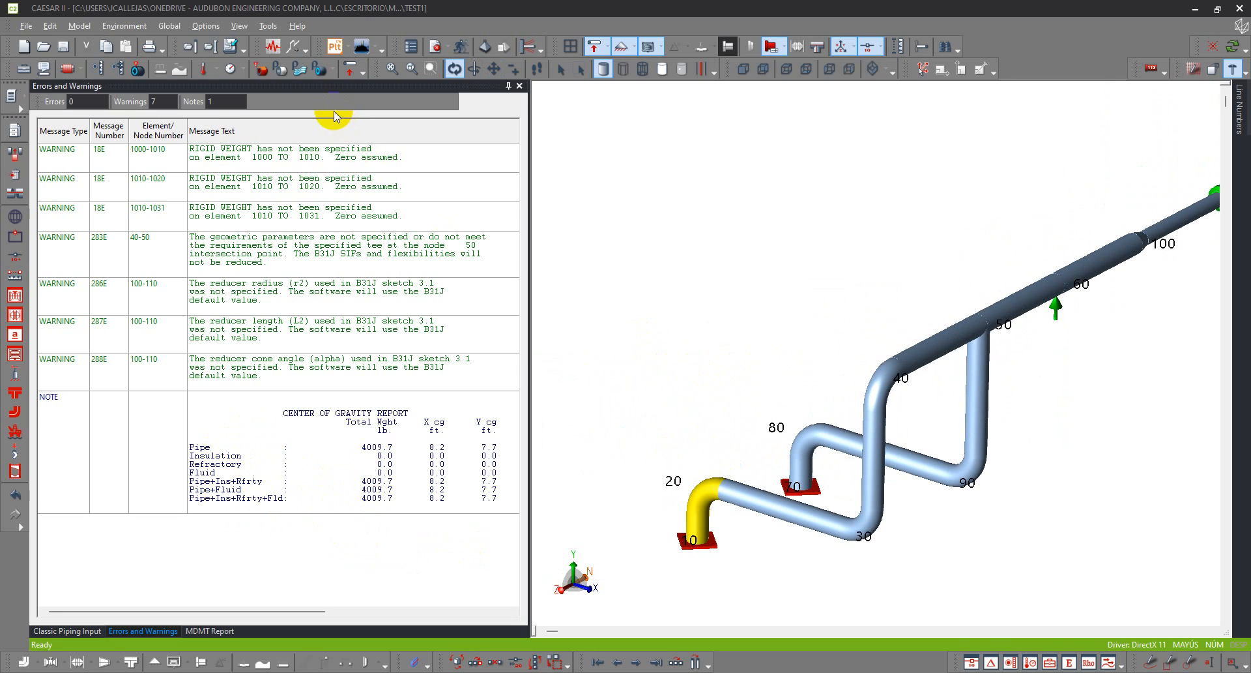
{"action": "left_click", "coordinate": [519, 85]}
{"action": "left_click", "coordinate": [519, 86]}
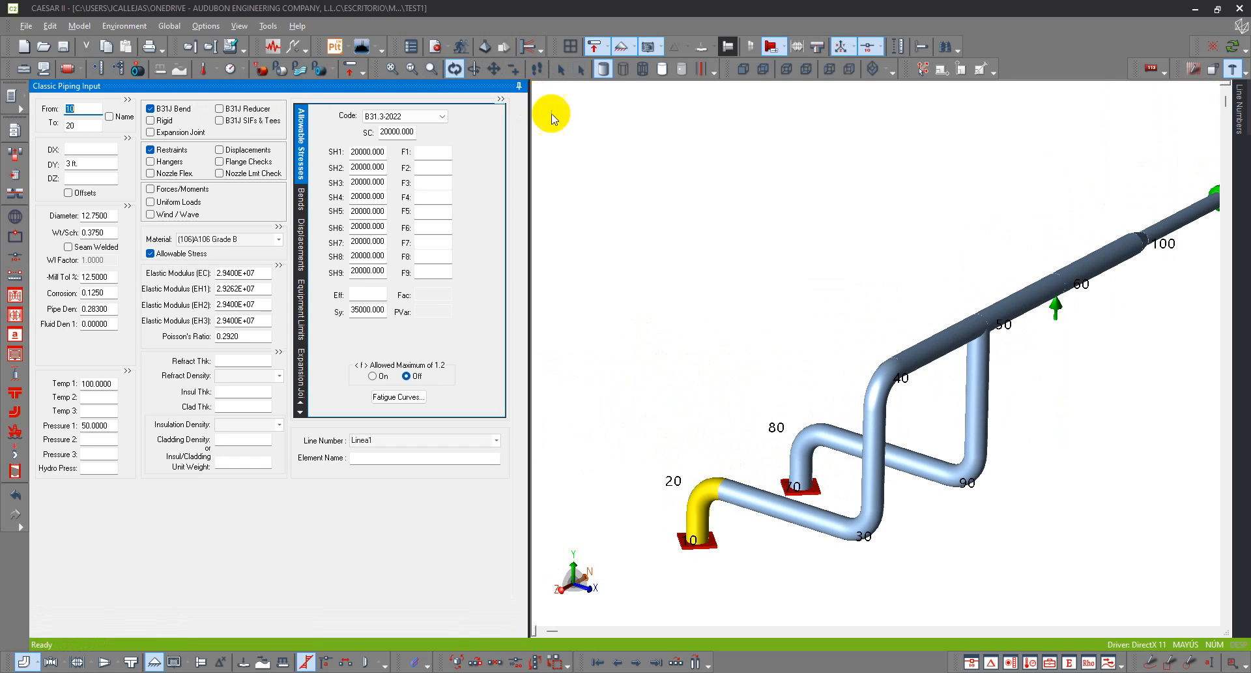
Remove the B31J bend from element 10-20
{"action": "scroll", "coordinate": [693, 354], "scroll_direction": "up", "scroll_amount": 3}
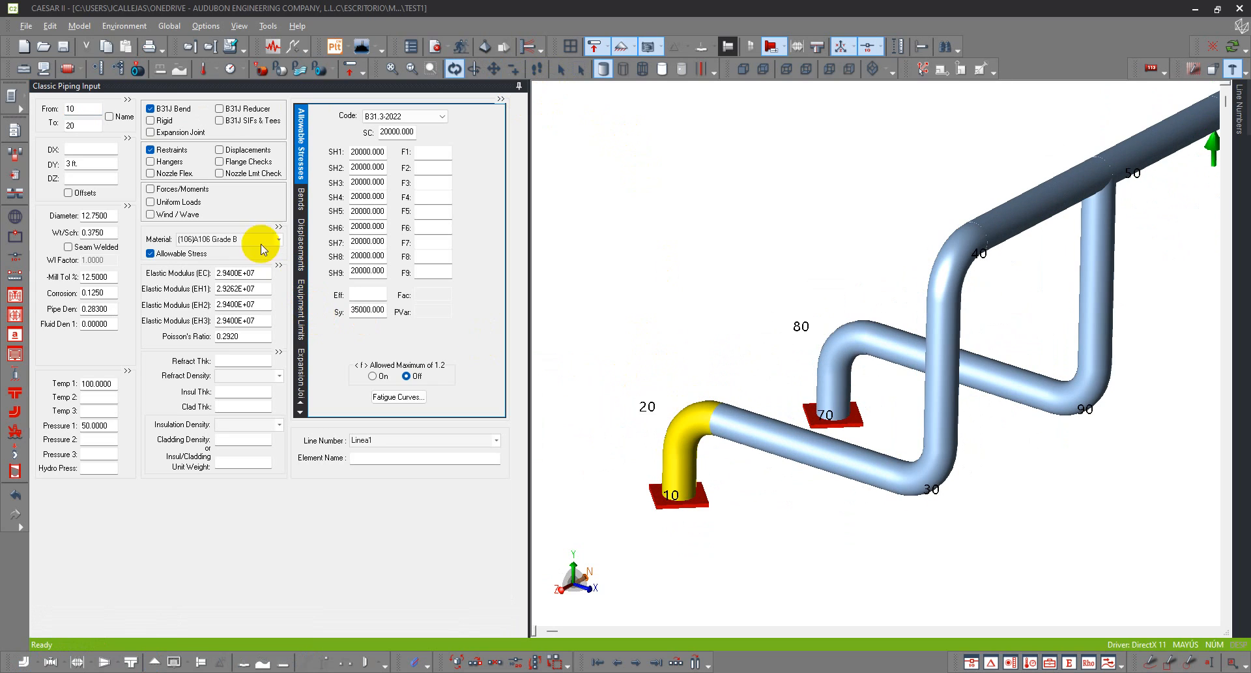
{"action": "double_click", "coordinate": [168, 109]}
{"action": "key", "text": "Return"}
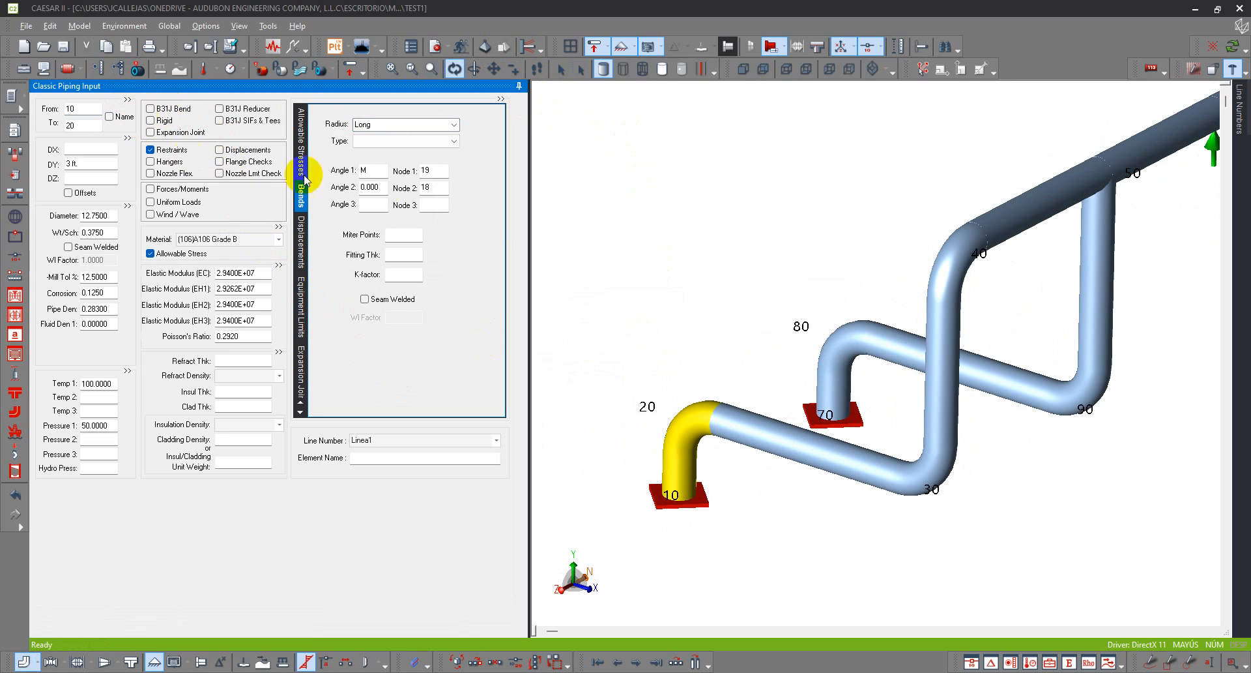
{"action": "left_click", "coordinate": [711, 261]}
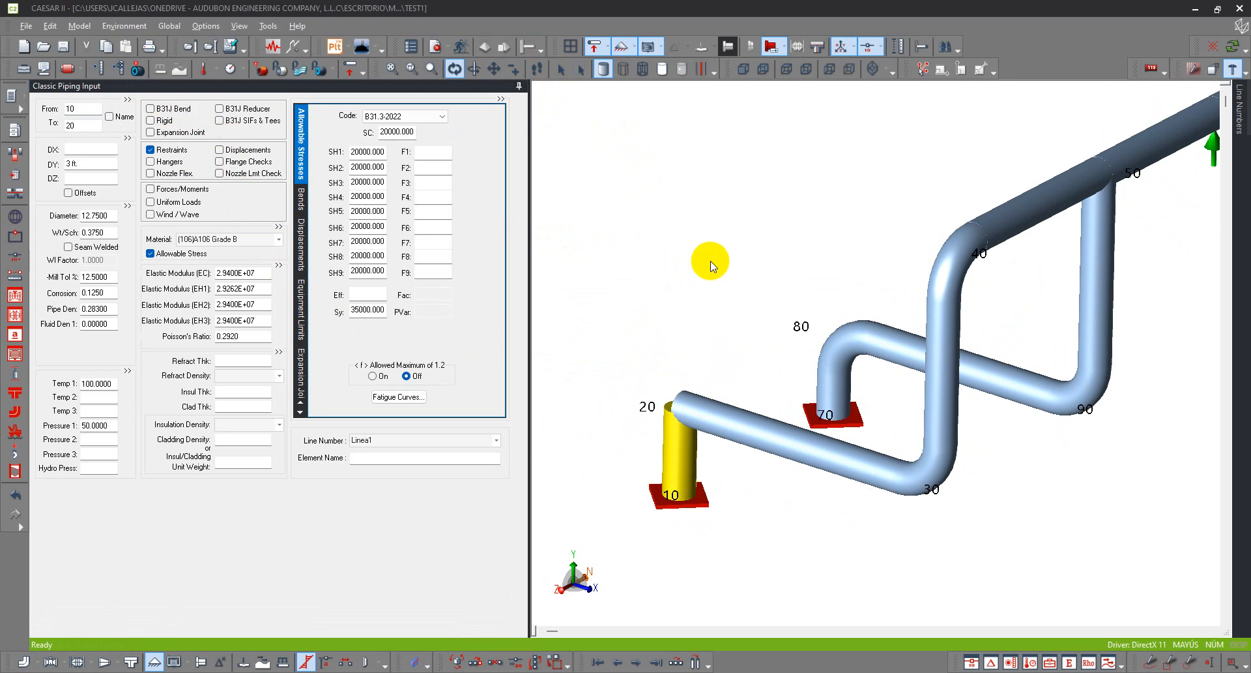
Set the From node of element 20-30 to 21, separating it from element 10-20
{"action": "left_click", "coordinate": [687, 401]}
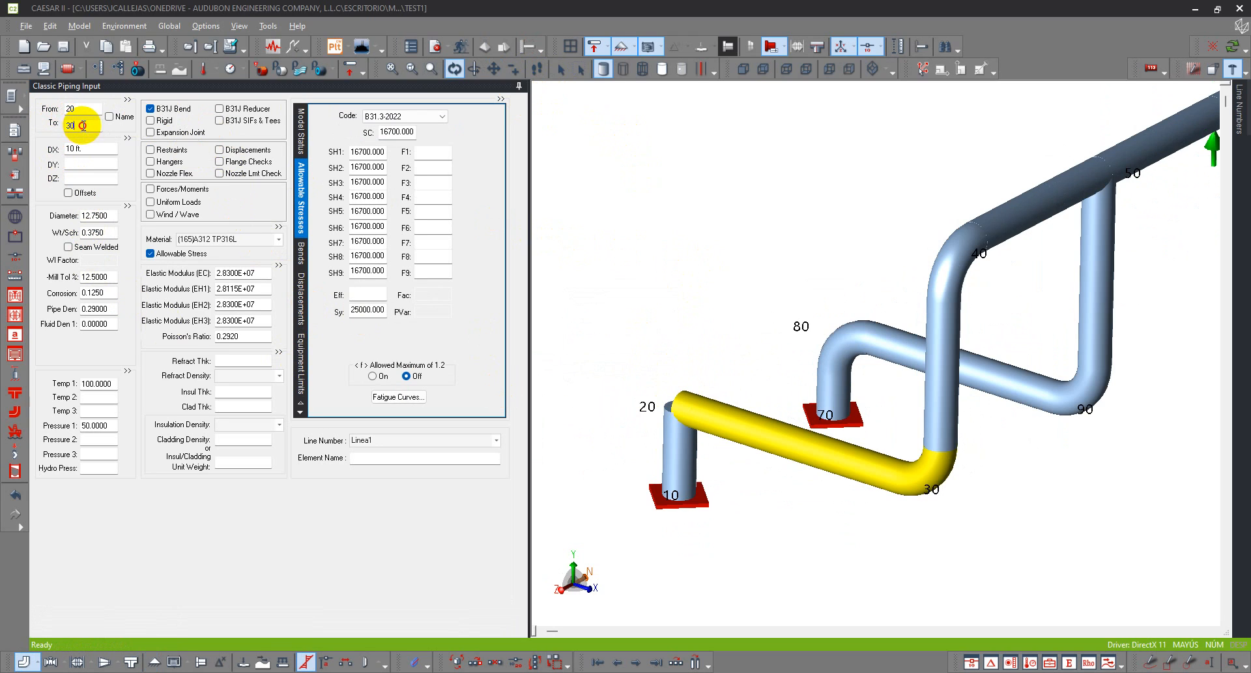
{"action": "left_click_drag", "start_coordinate": [83, 126], "coordinate": [62, 109]}
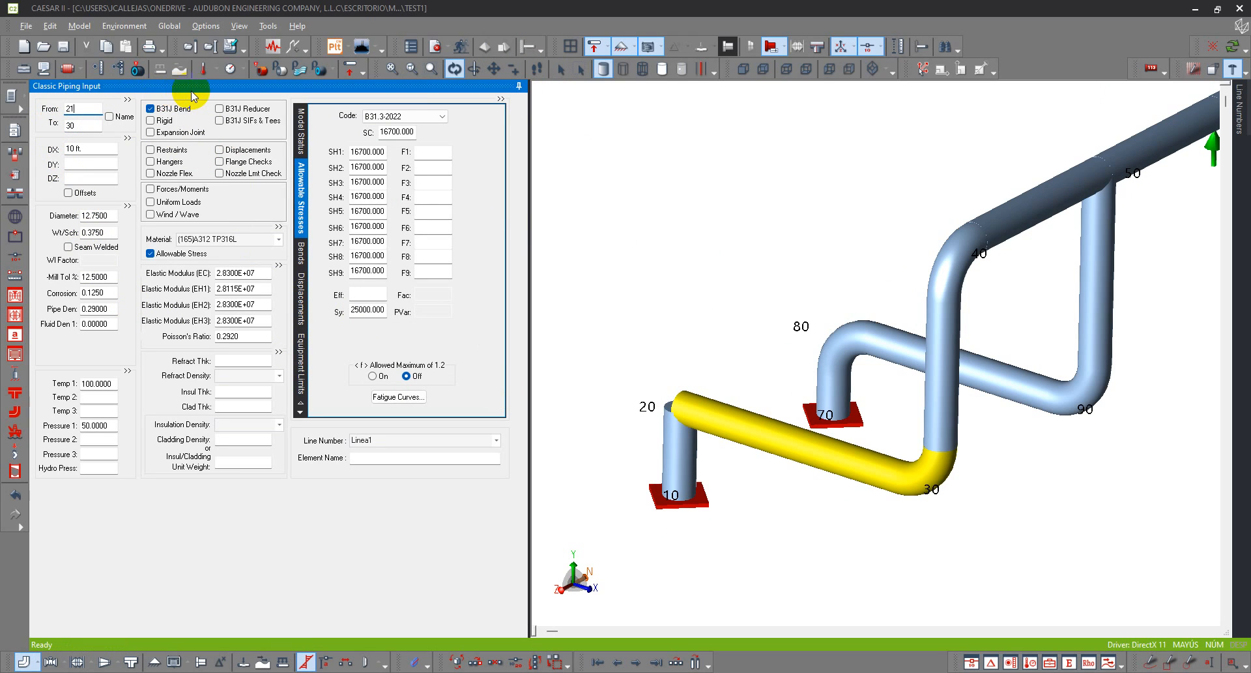
{"action": "key", "text": "Tab"}
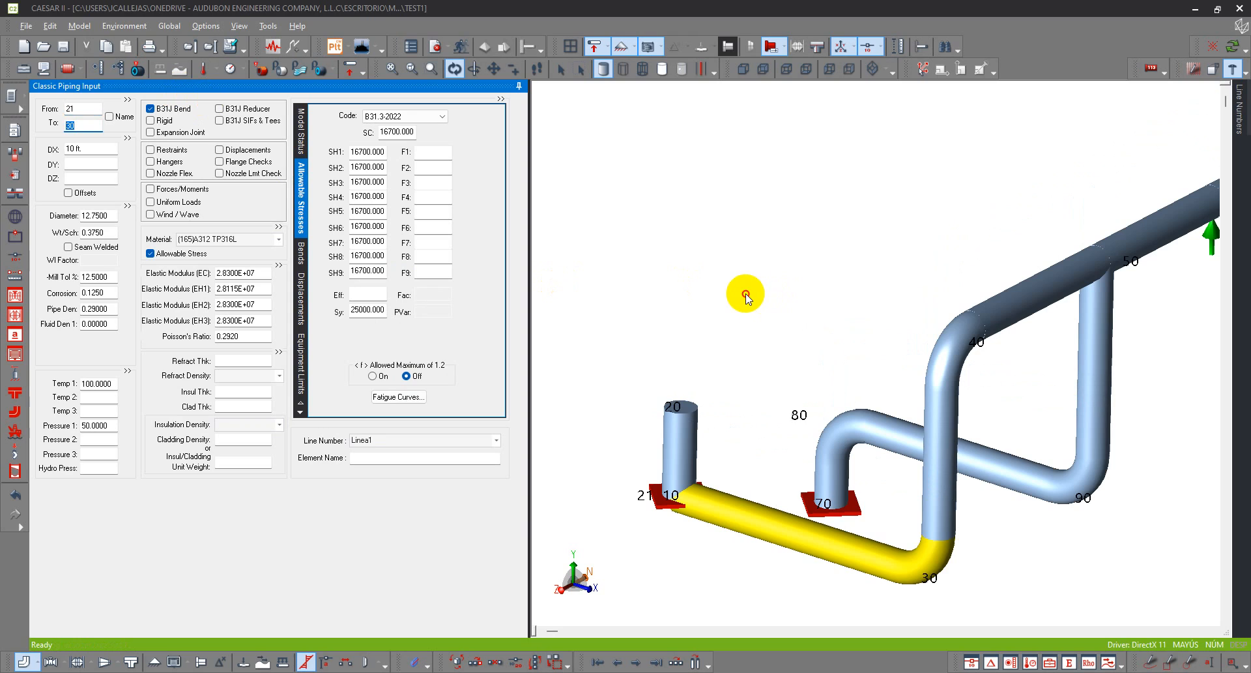
{"action": "left_click", "coordinate": [746, 292]}
Rerun the error checker, close its error and MDMT reports, and examine the piping around nodes 20 and 30
{"action": "left_click", "coordinate": [435, 47]}
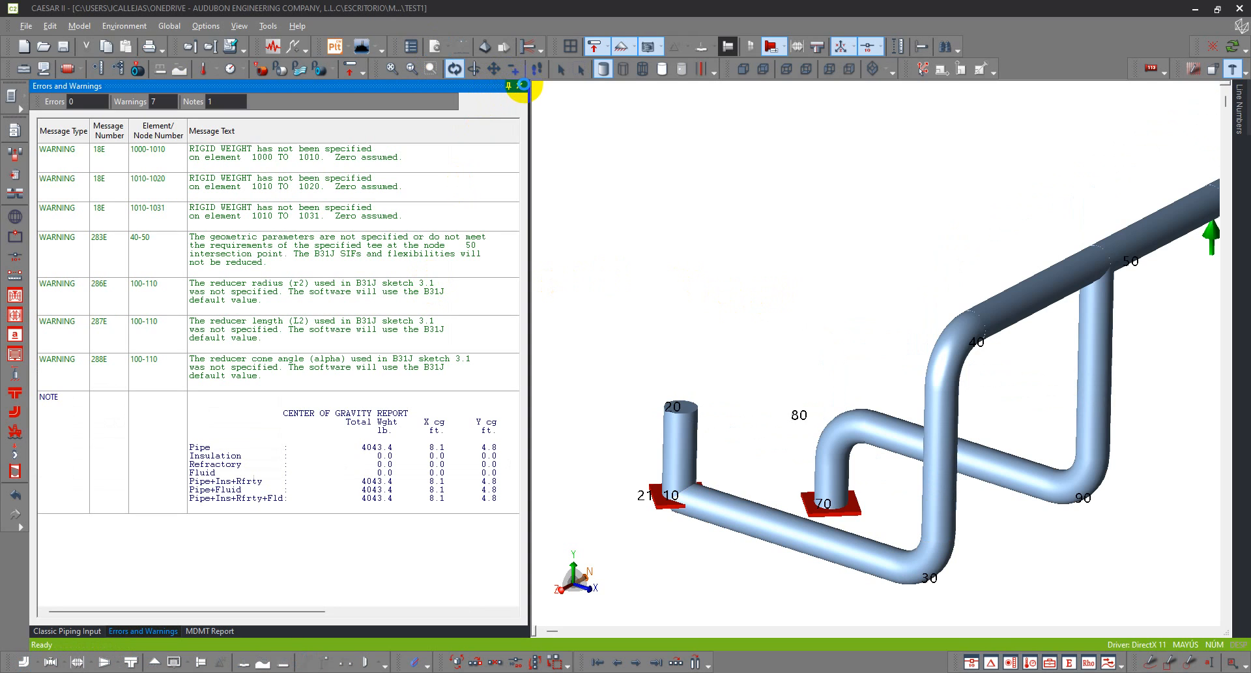
{"action": "left_click", "coordinate": [521, 85]}
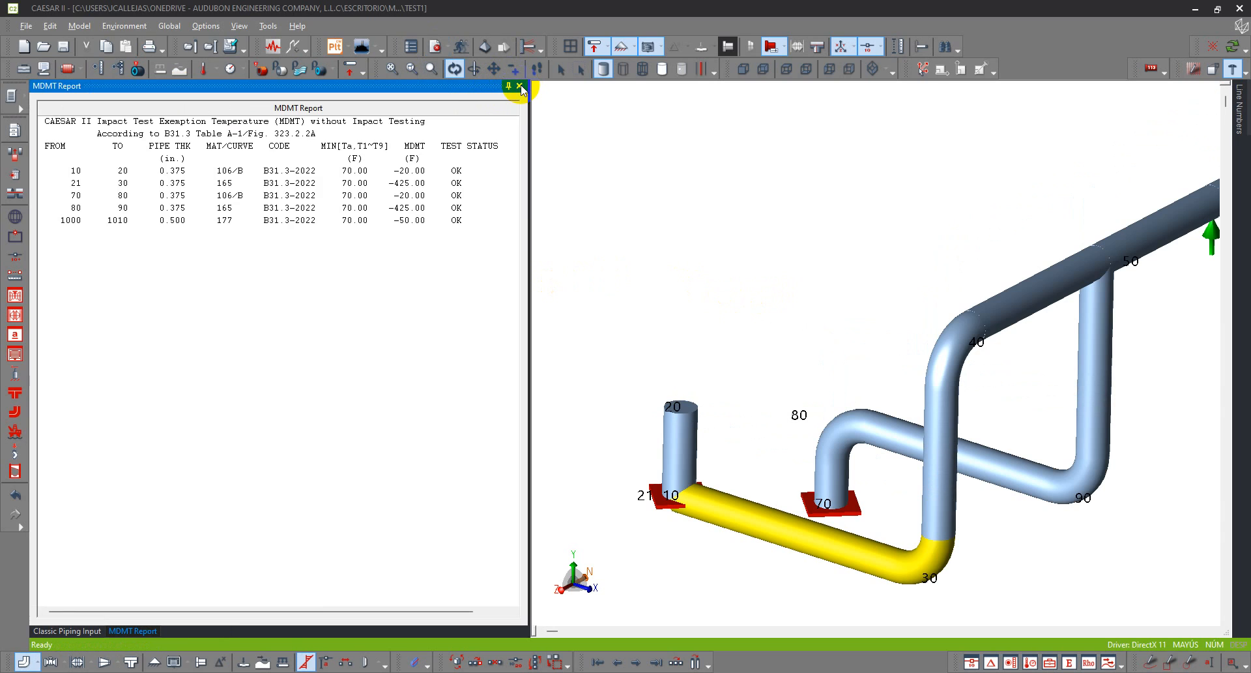
{"action": "left_click", "coordinate": [521, 85]}
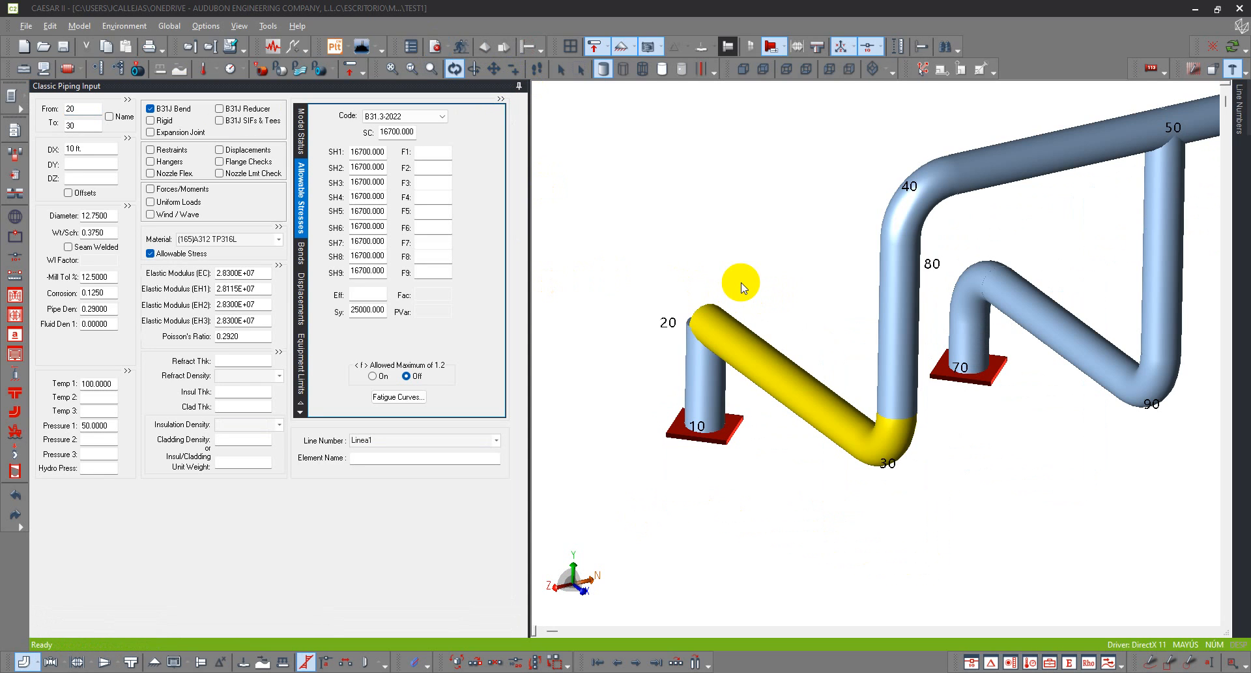
{"action": "left_click_drag", "start_coordinate": [743, 287], "coordinate": [764, 355]}
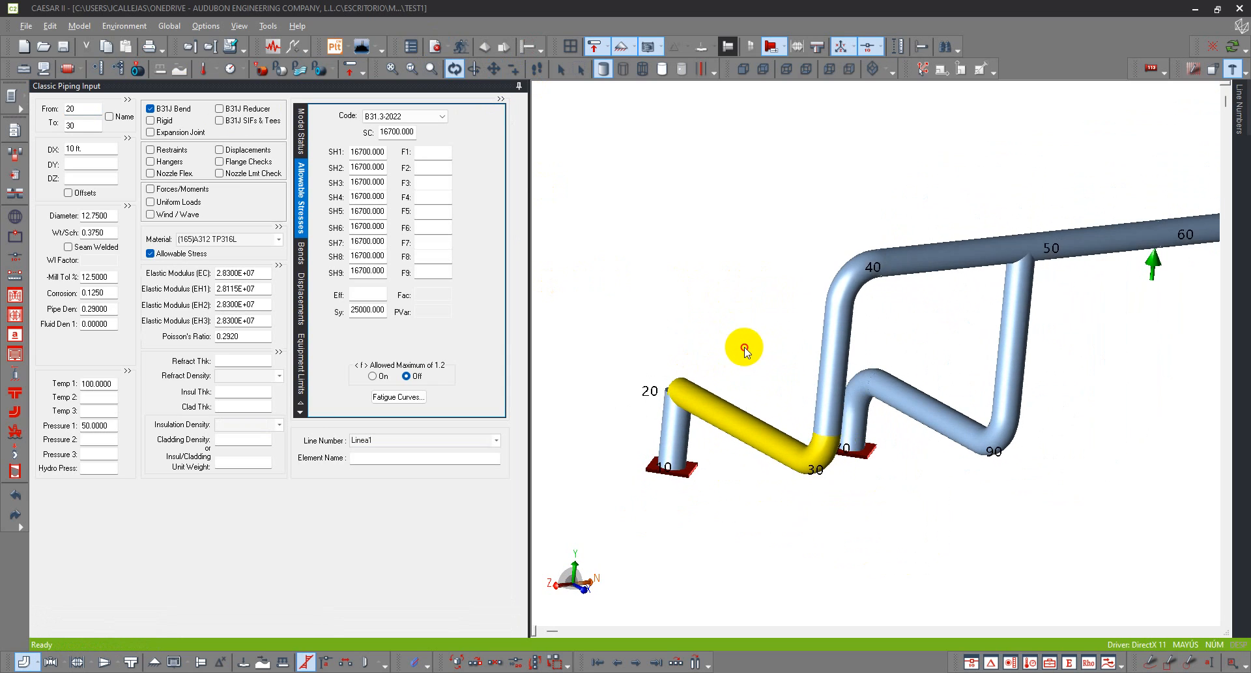
Re-enable the B31J bend on element 10-20
{"action": "scroll", "coordinate": [675, 424], "scroll_direction": "up", "scroll_amount": 5}
{"action": "left_click", "coordinate": [671, 424]}
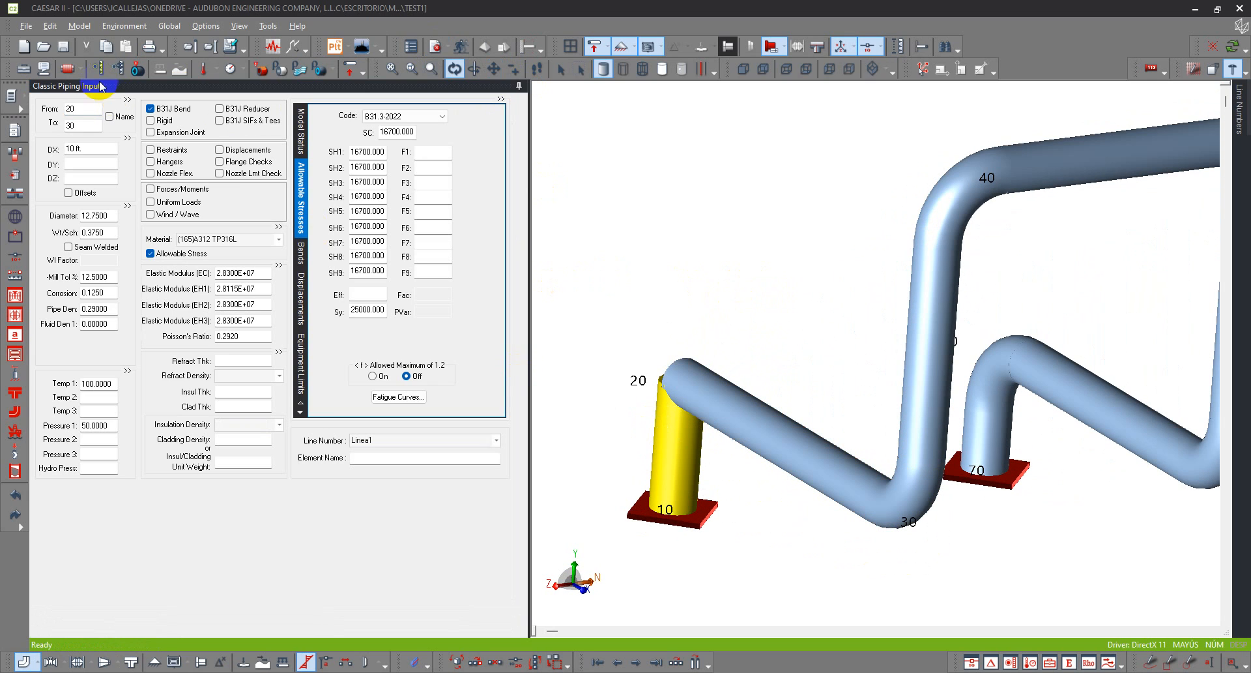
{"action": "left_click", "coordinate": [161, 112]}
Set the To node of the vertical element 30-40 to 50
{"action": "left_click_drag", "start_coordinate": [941, 180], "coordinate": [793, 233]}
{"action": "left_click", "coordinate": [793, 234]}
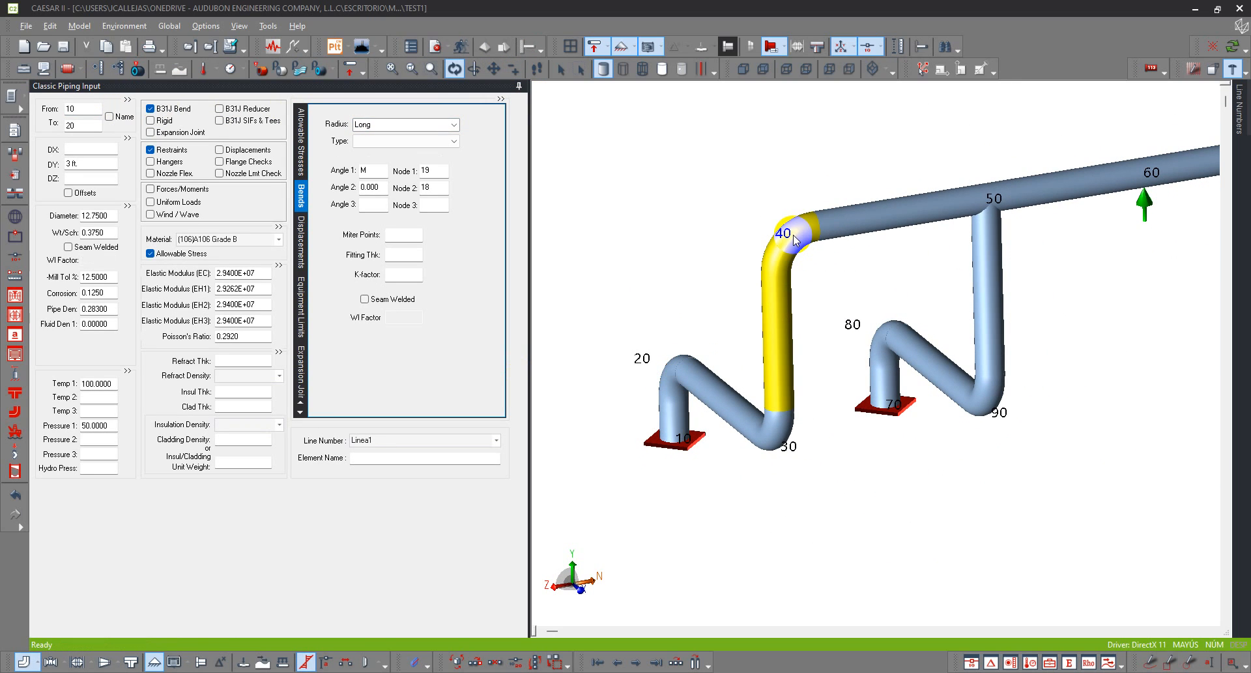
{"action": "double_click", "coordinate": [102, 128]}
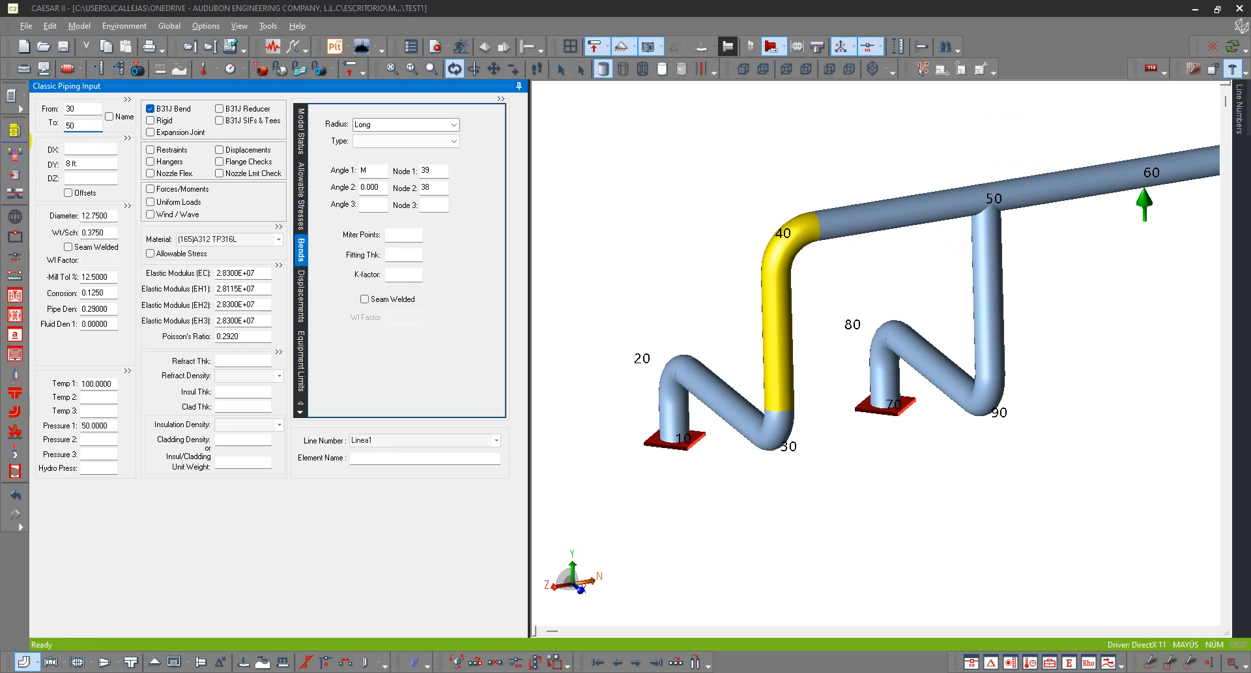
{"action": "key", "text": "Tab"}
{"action": "left_click", "coordinate": [634, 190]}
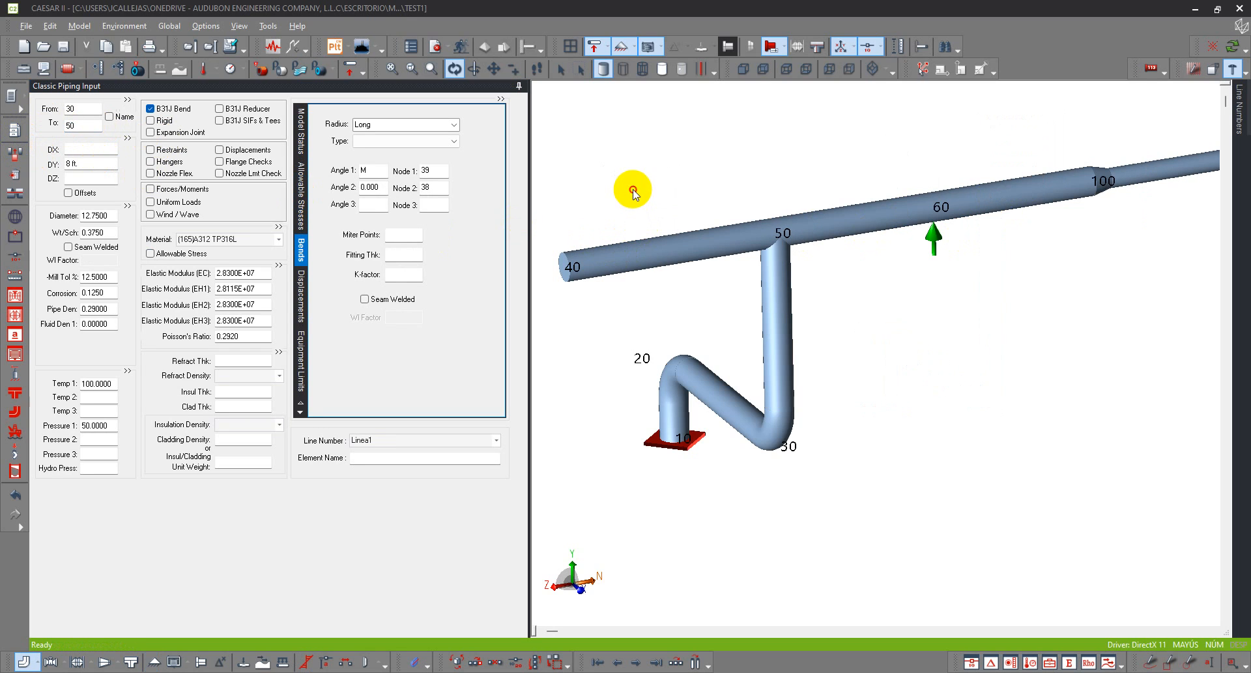
Run the error checker and locate the element flagged by the bend error in the model
{"action": "scroll", "coordinate": [643, 191], "scroll_direction": "down", "scroll_amount": 3}
{"action": "scroll", "coordinate": [645, 188], "scroll_direction": "down", "scroll_amount": 2}
{"action": "left_click_drag", "start_coordinate": [656, 174], "coordinate": [692, 260]}
{"action": "scroll", "coordinate": [660, 244], "scroll_direction": "up", "scroll_amount": 2}
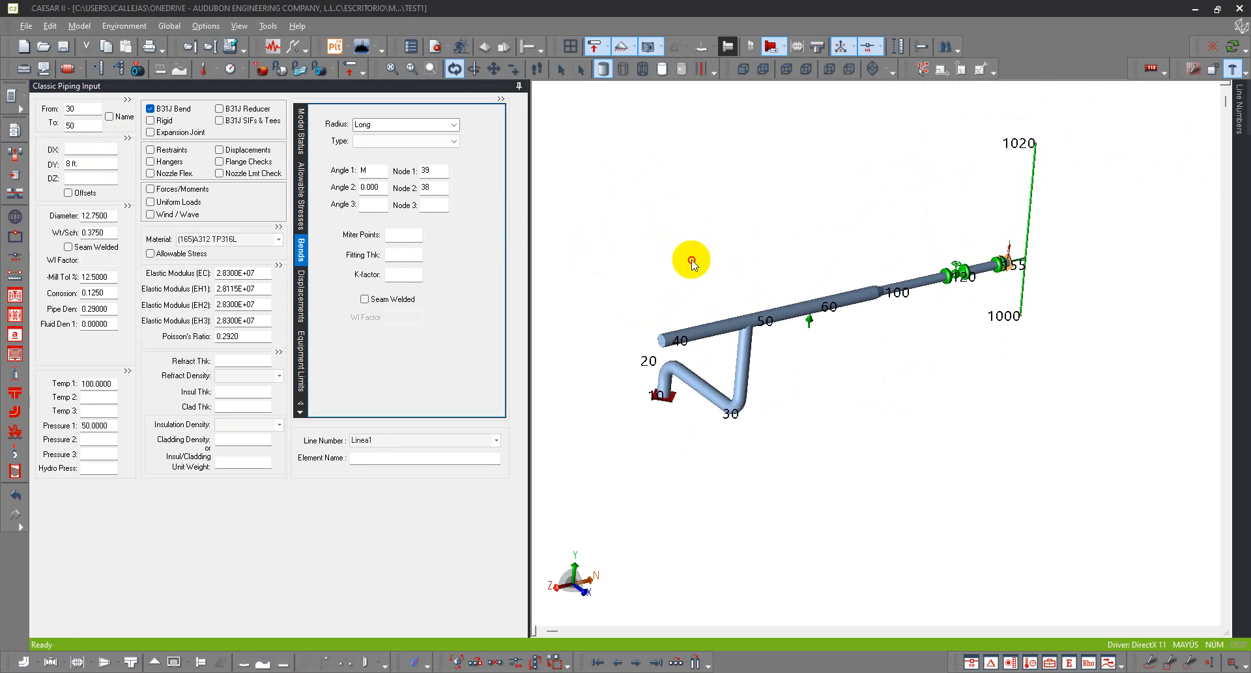
{"action": "scroll", "coordinate": [719, 283], "scroll_direction": "up", "scroll_amount": 3}
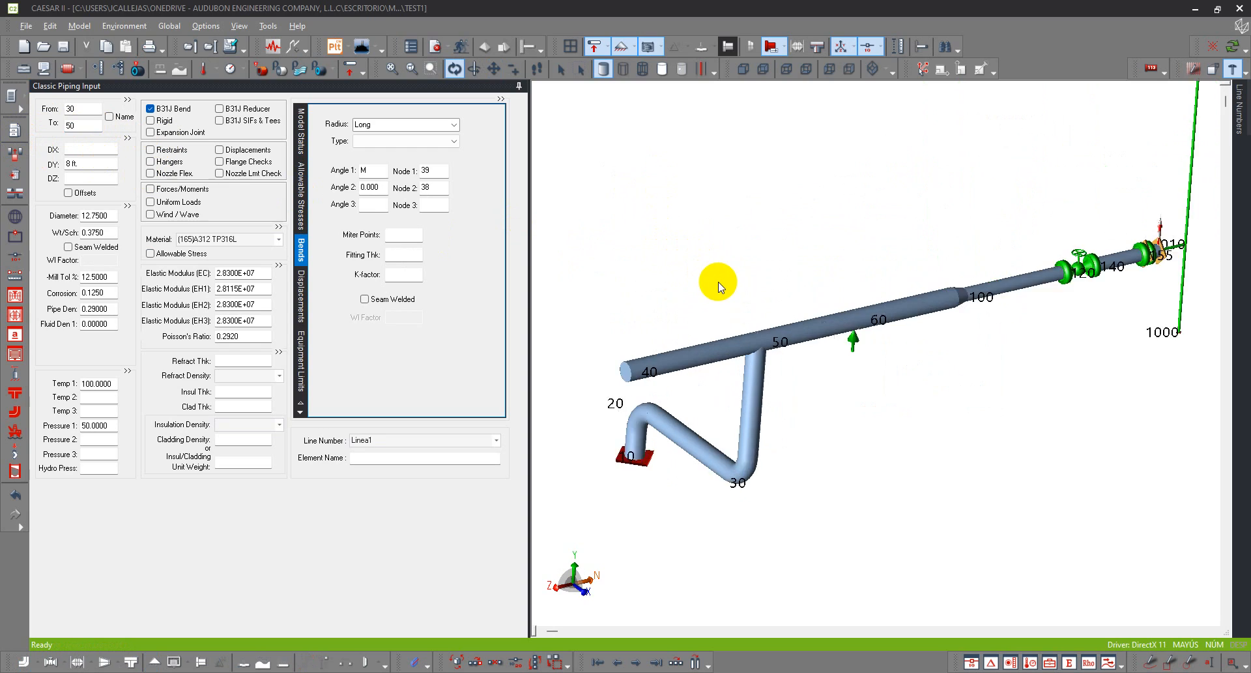
{"action": "left_click", "coordinate": [434, 46]}
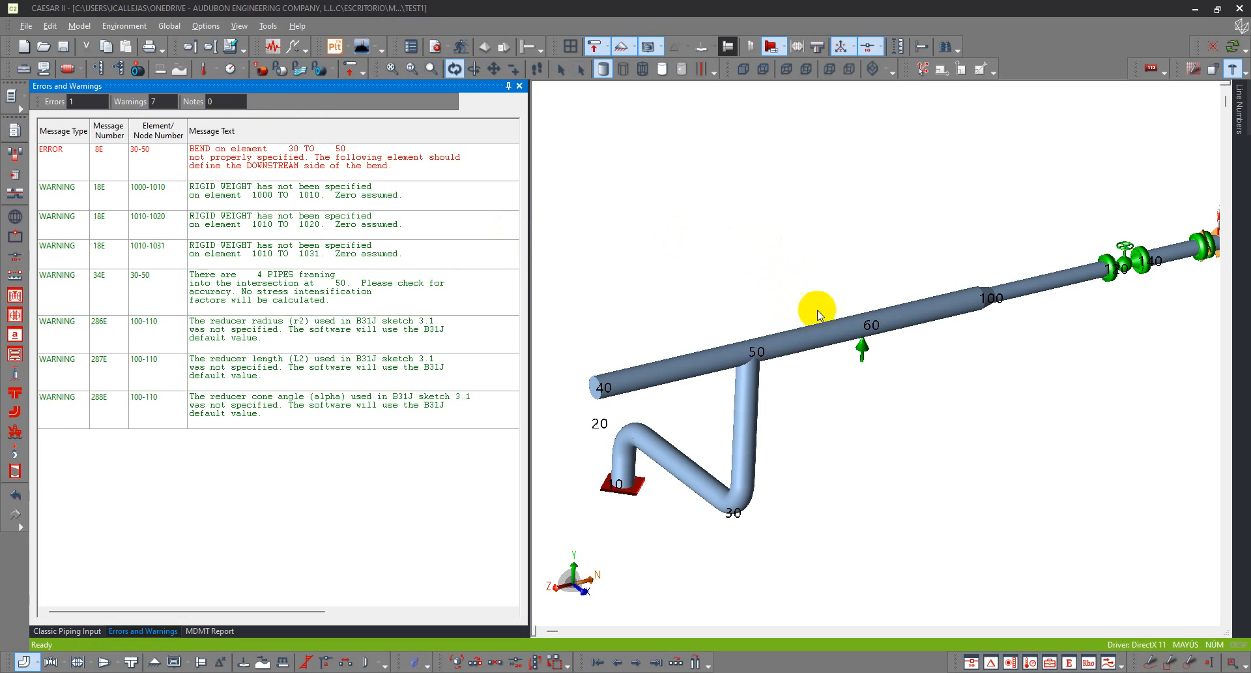
{"action": "scroll", "coordinate": [810, 307], "scroll_direction": "down", "scroll_amount": 3}
{"action": "left_click", "coordinate": [377, 165]}
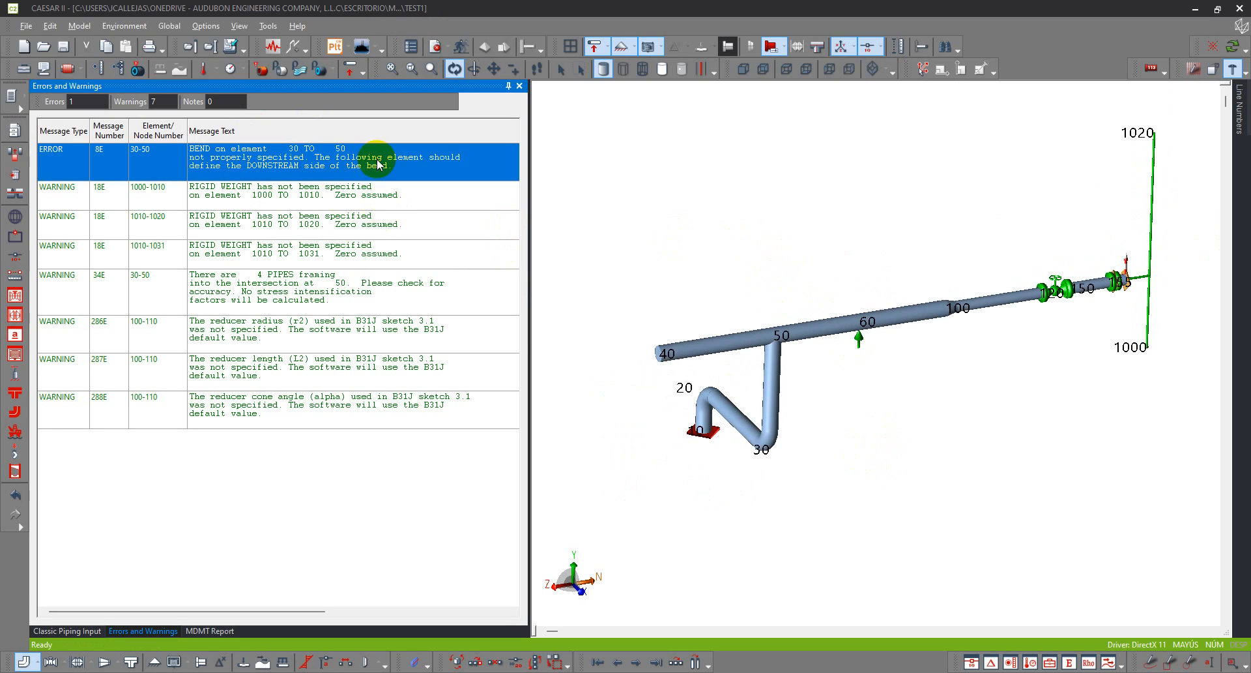
{"action": "double_click", "coordinate": [422, 158]}
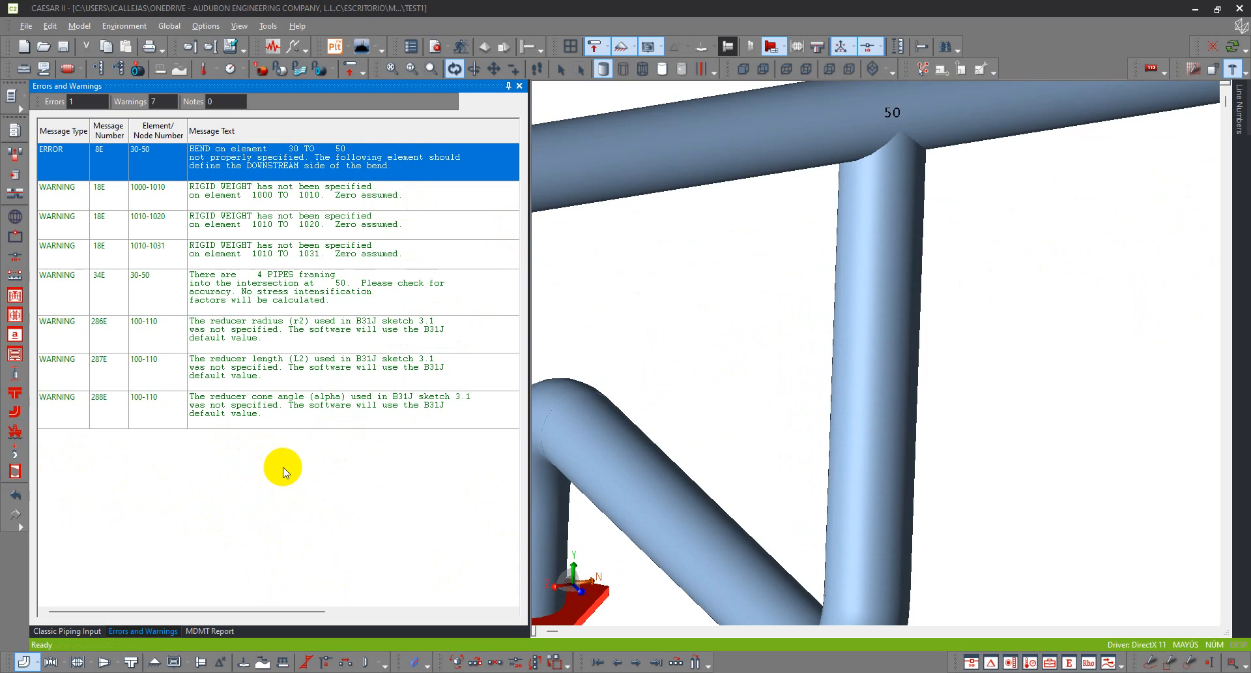
{"action": "scroll", "coordinate": [766, 331], "scroll_direction": "down", "scroll_amount": 3}
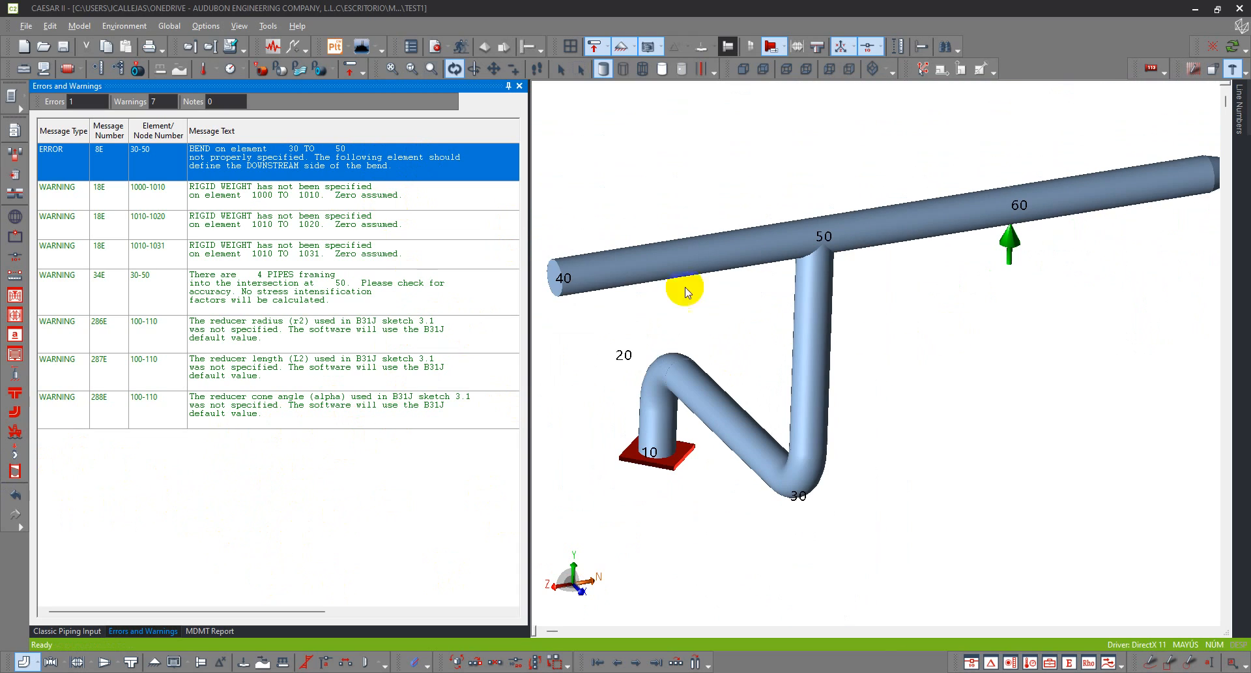
{"action": "left_click", "coordinate": [673, 150]}
{"action": "left_click", "coordinate": [461, 49]}
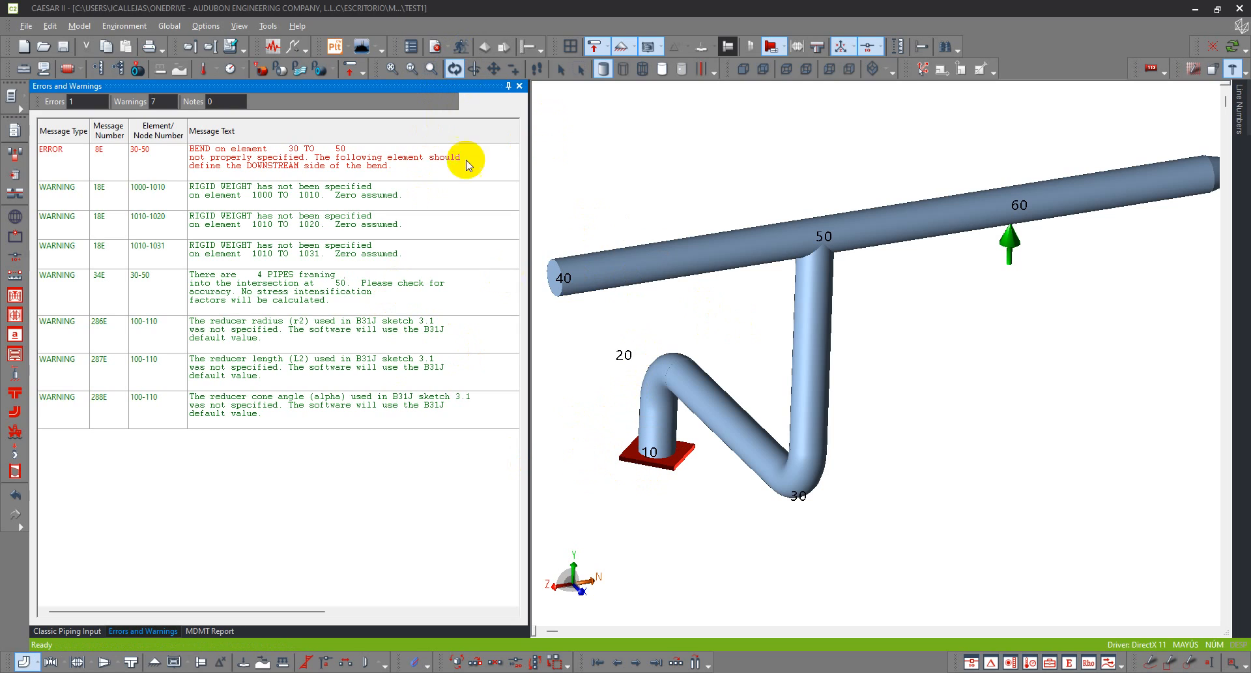
Close the error and MDMT reports and restore node 40 as the end of element 30-50
{"action": "left_click", "coordinate": [519, 86]}
{"action": "left_click", "coordinate": [519, 85]}
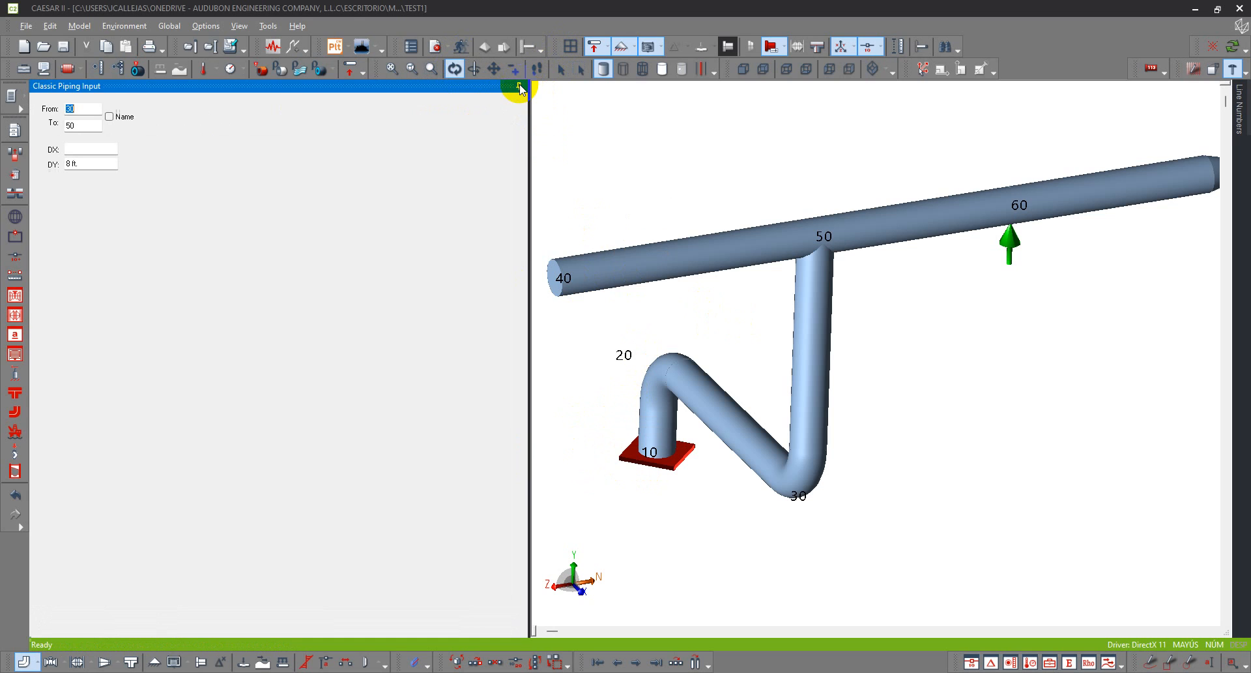
{"action": "left_click_drag", "start_coordinate": [695, 185], "coordinate": [790, 228]}
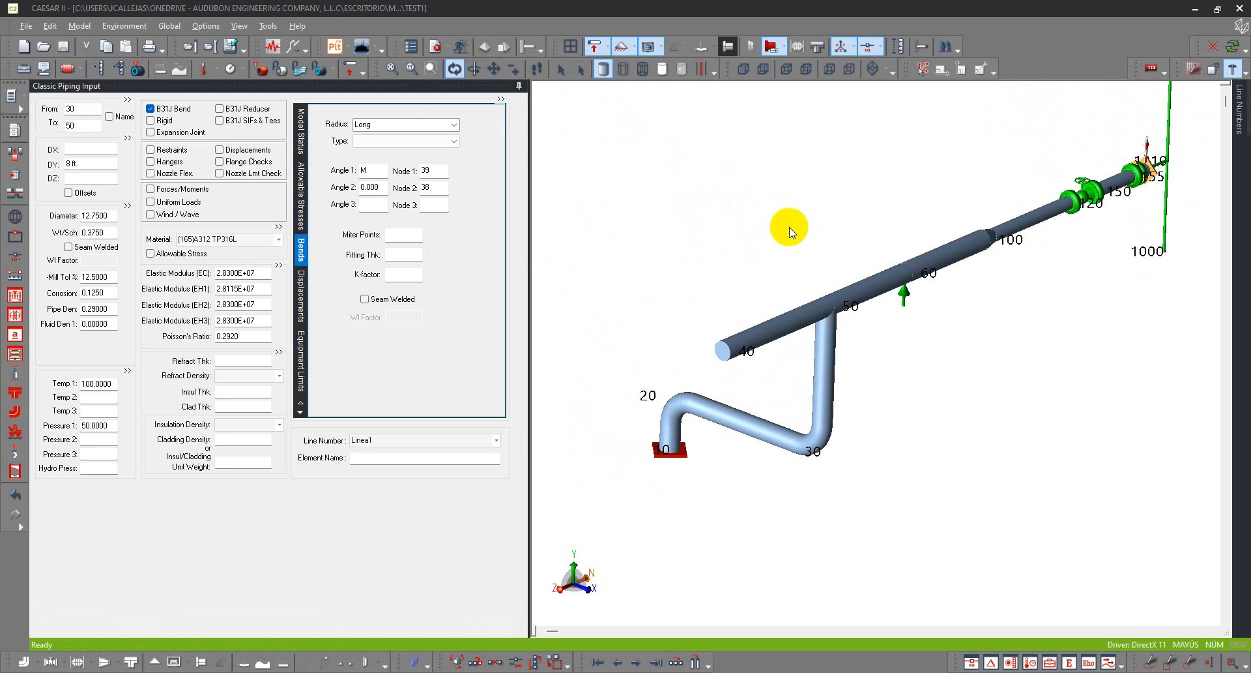
{"action": "scroll", "coordinate": [745, 276], "scroll_direction": "up", "scroll_amount": 3}
{"action": "left_click_drag", "start_coordinate": [723, 299], "coordinate": [706, 300]}
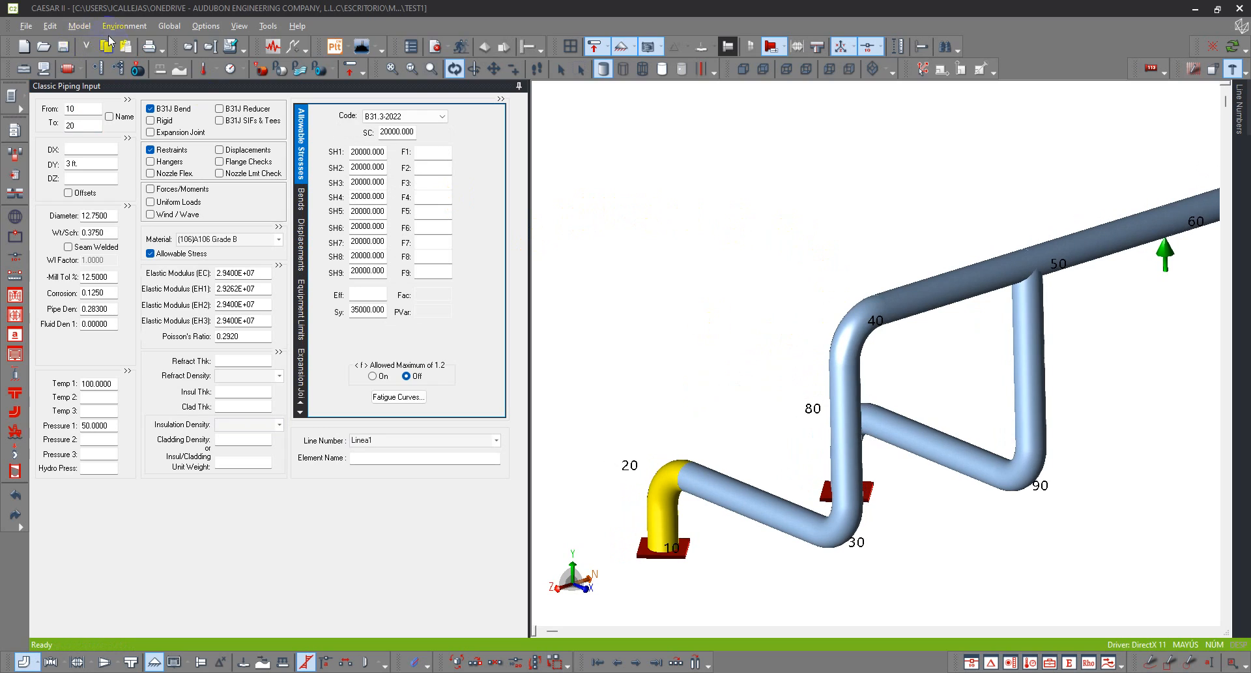
Rerun the error checker on the restored model, close its reports and examine the complete piping layout
{"action": "left_click", "coordinate": [835, 294]}
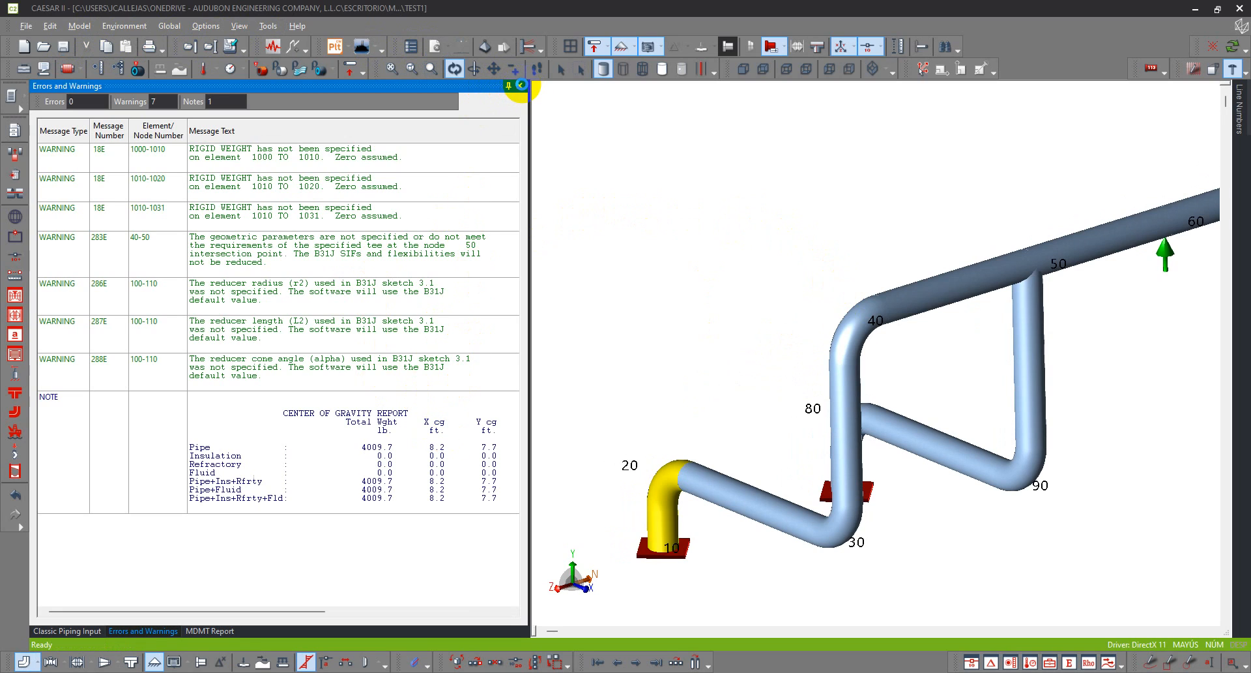
{"action": "left_click", "coordinate": [520, 86]}
{"action": "left_click", "coordinate": [520, 86]}
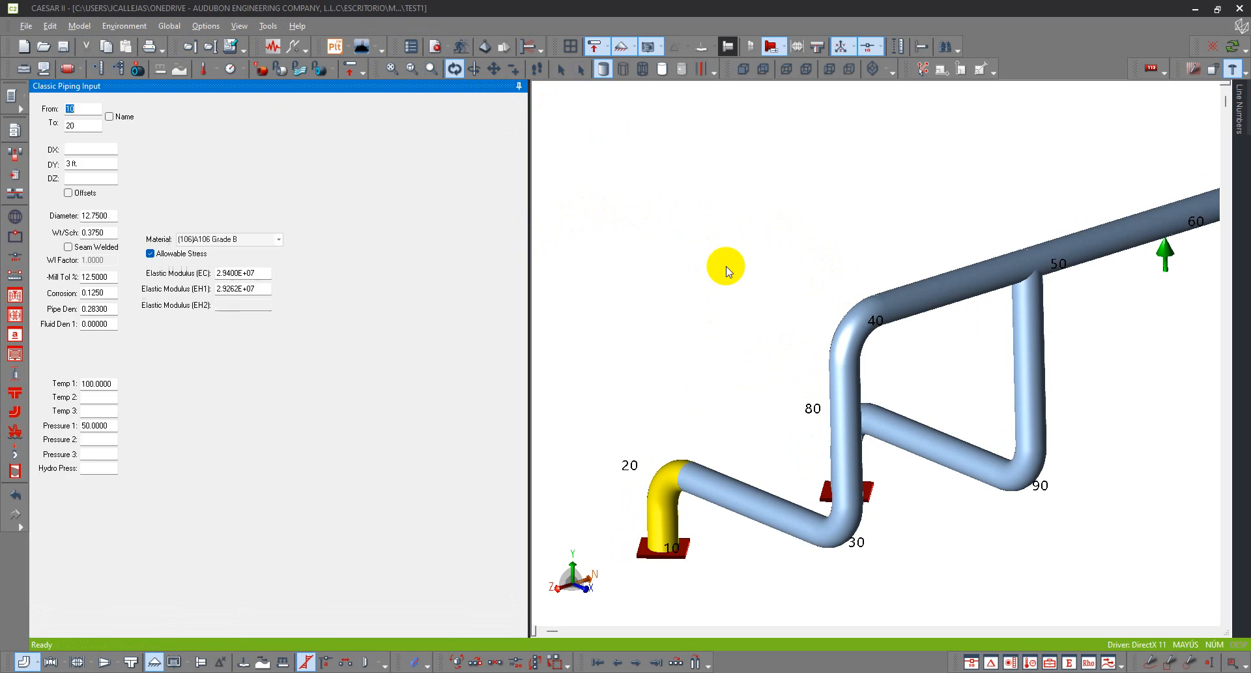
{"action": "scroll", "coordinate": [726, 265], "scroll_direction": "down", "scroll_amount": 3}
{"action": "left_click_drag", "start_coordinate": [912, 220], "coordinate": [872, 279]}
{"action": "scroll", "coordinate": [853, 278], "scroll_direction": "up", "scroll_amount": 3}
{"action": "scroll", "coordinate": [872, 279], "scroll_direction": "down", "scroll_amount": 1}
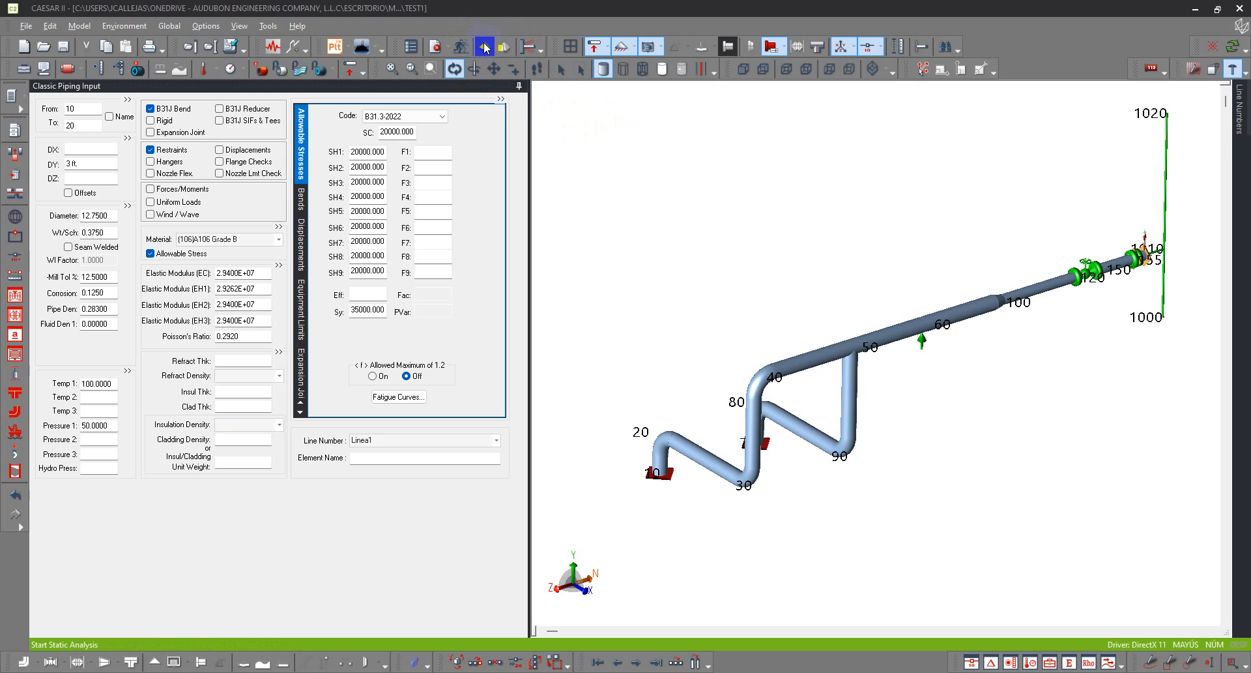
{"action": "left_click", "coordinate": [486, 47]}
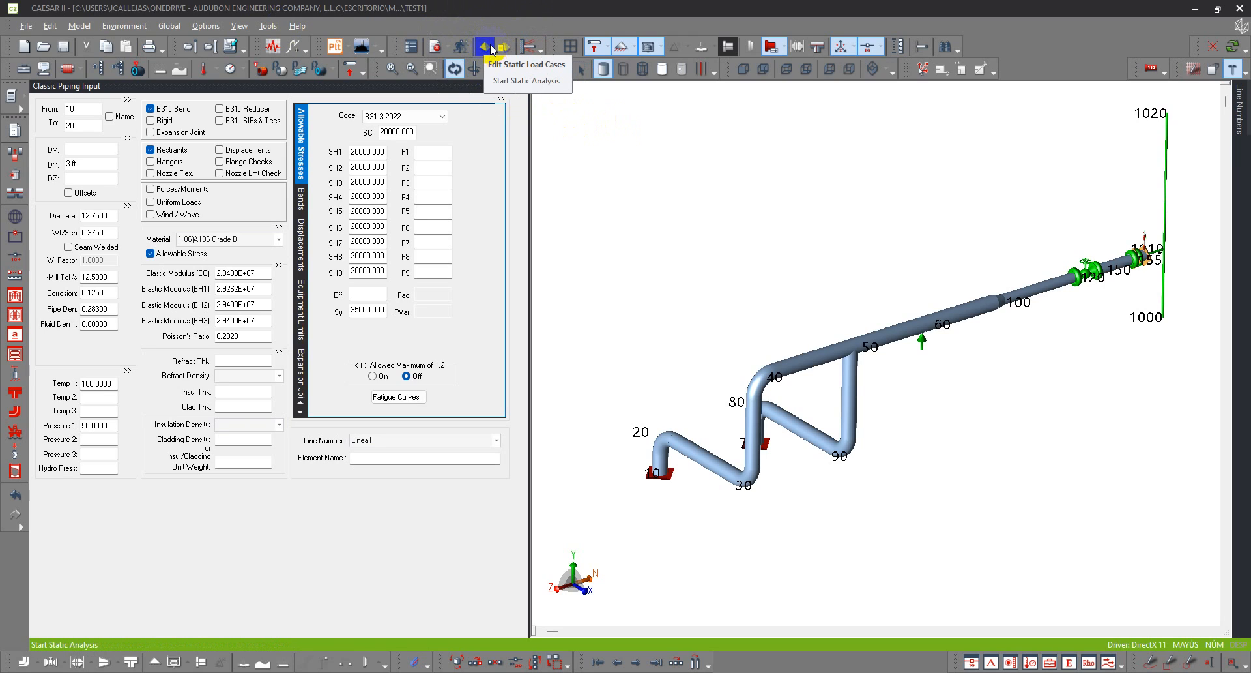
{"action": "left_click", "coordinate": [171, 28]}
{"action": "left_click", "coordinate": [203, 28]}
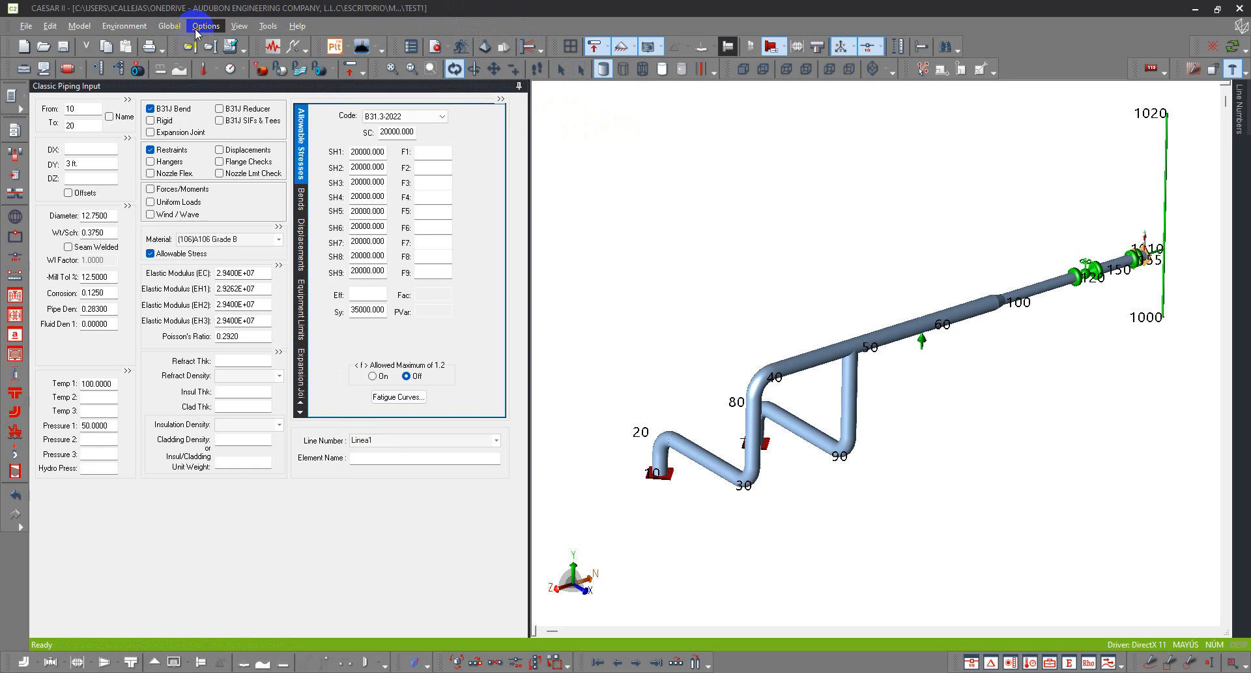
{"action": "left_click", "coordinate": [200, 29]}
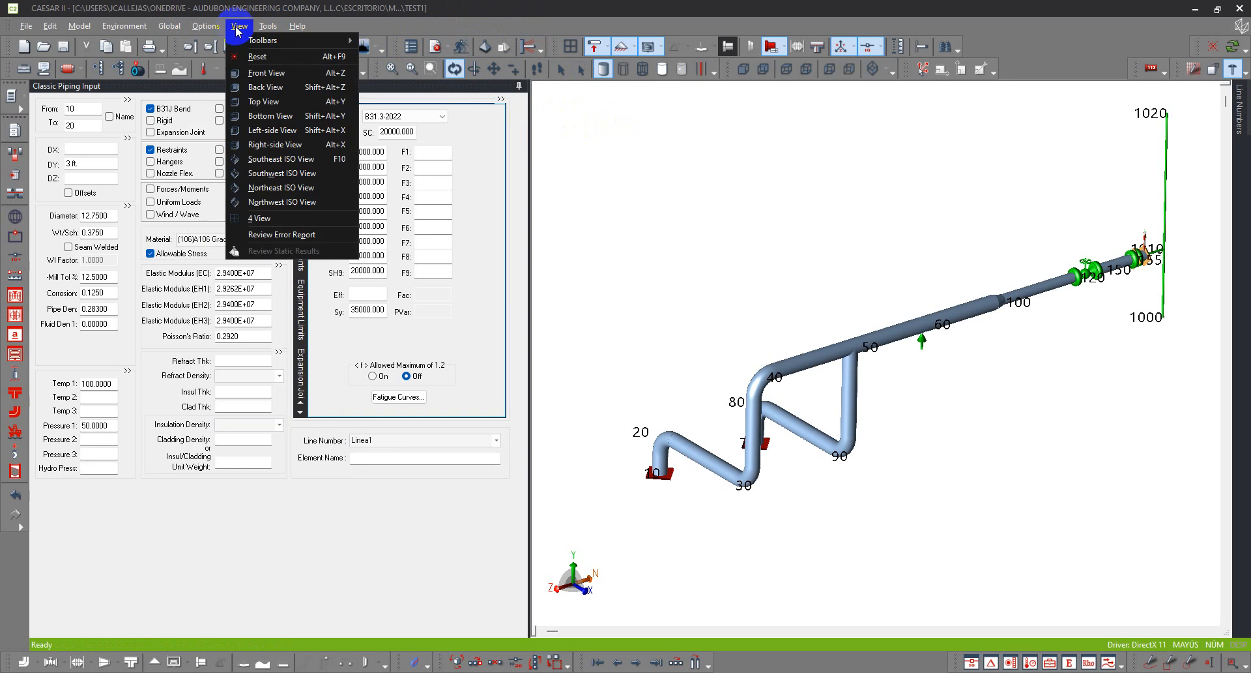
{"action": "left_click", "coordinate": [125, 26]}
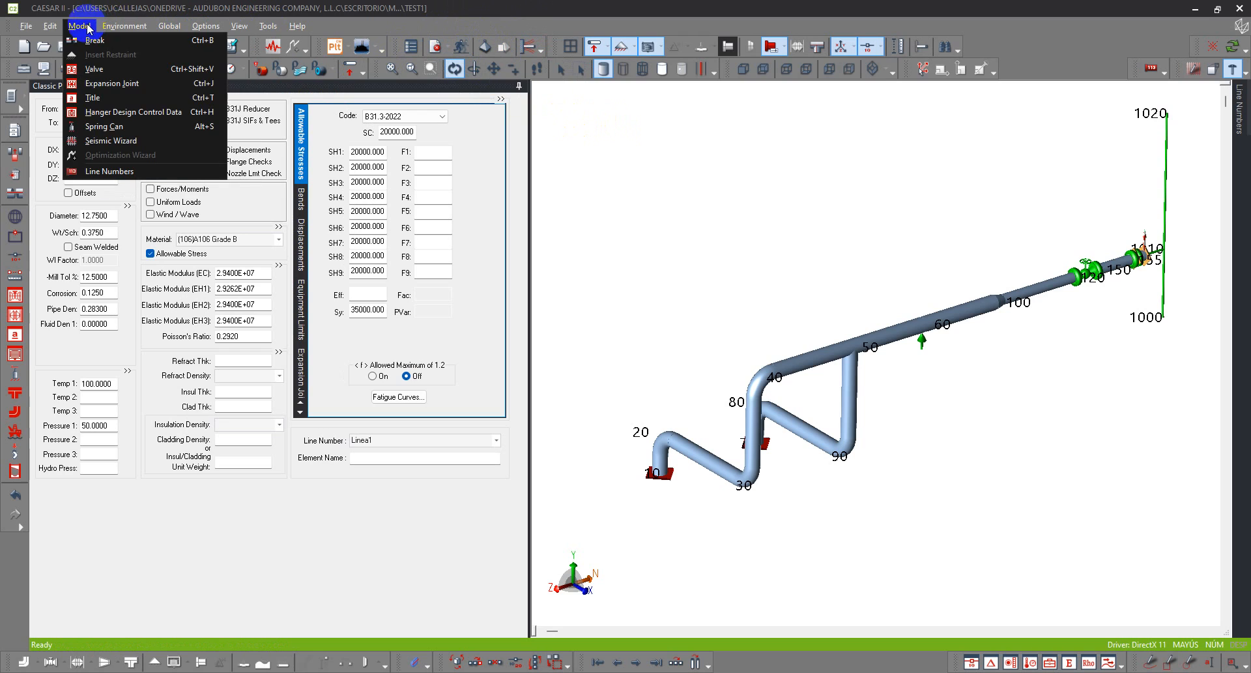
{"action": "left_click", "coordinate": [80, 26]}
{"action": "left_click", "coordinate": [47, 27]}
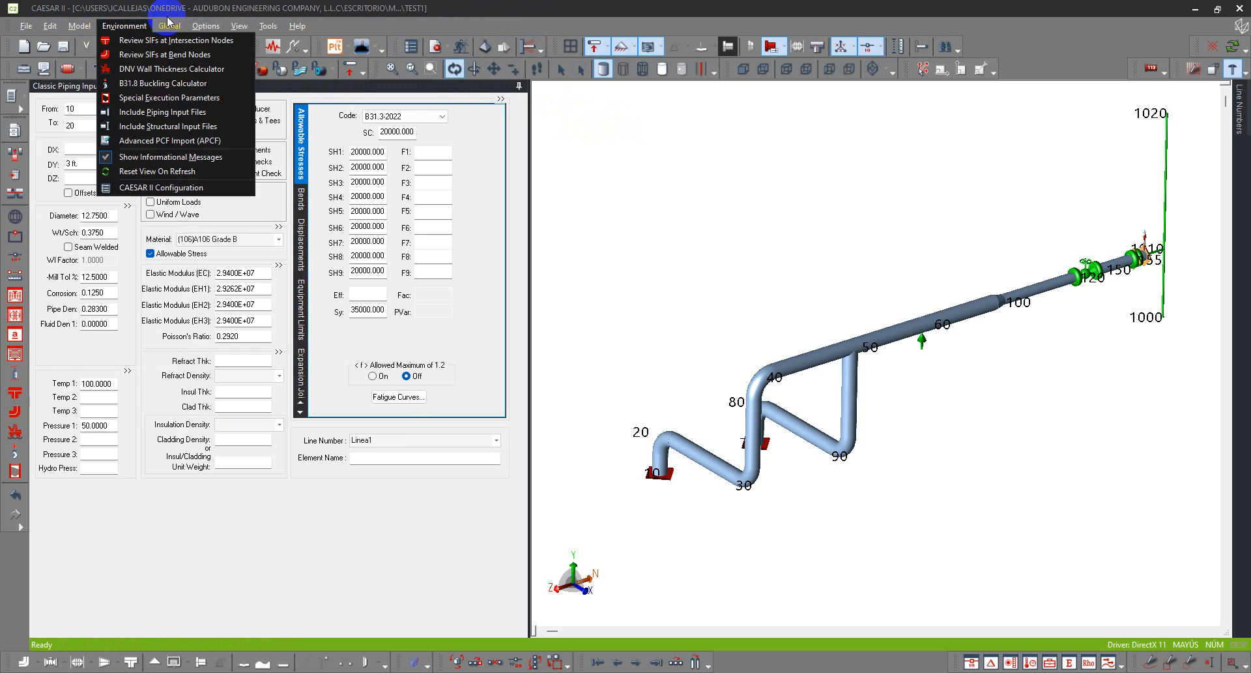
{"action": "mouse_move", "coordinate": [218, 31]}
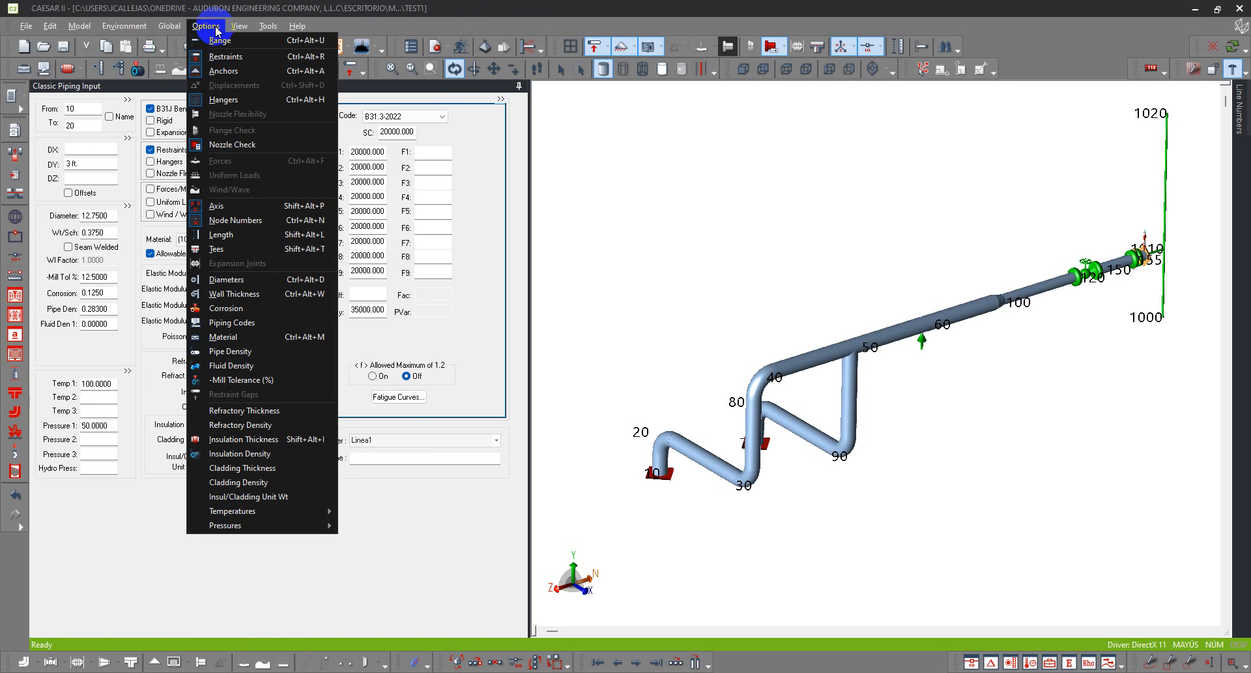
{"action": "mouse_move", "coordinate": [258, 32]}
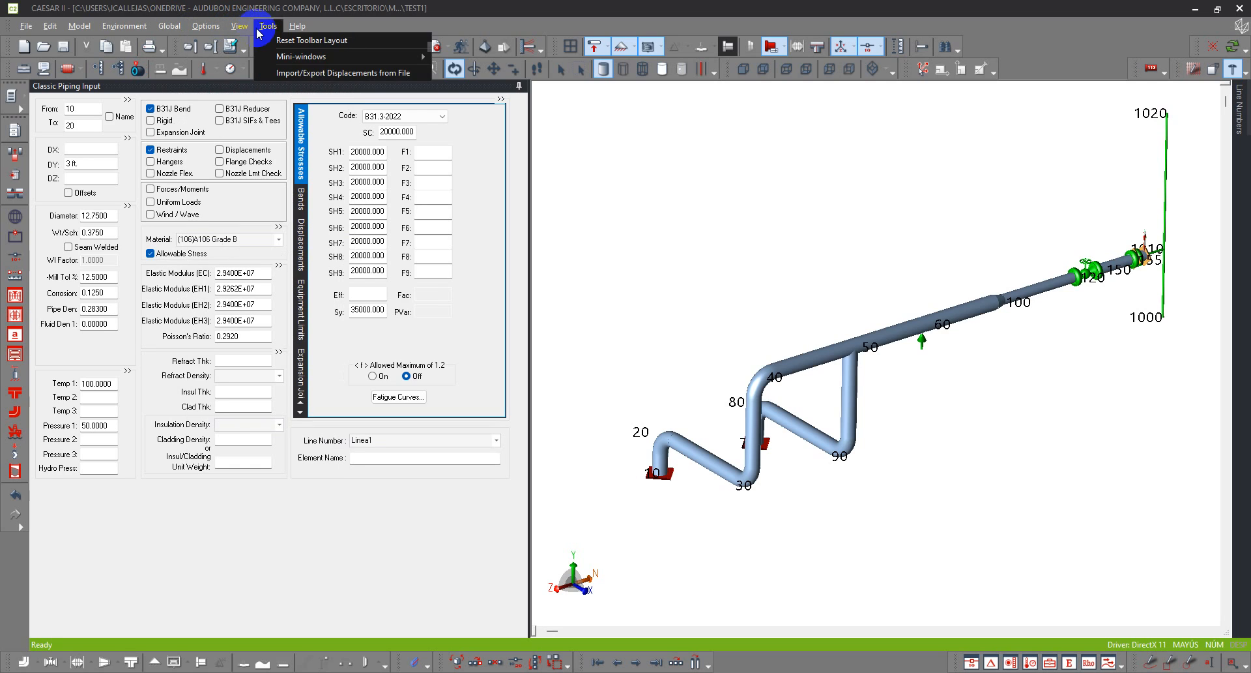
{"action": "mouse_move", "coordinate": [51, 31]}
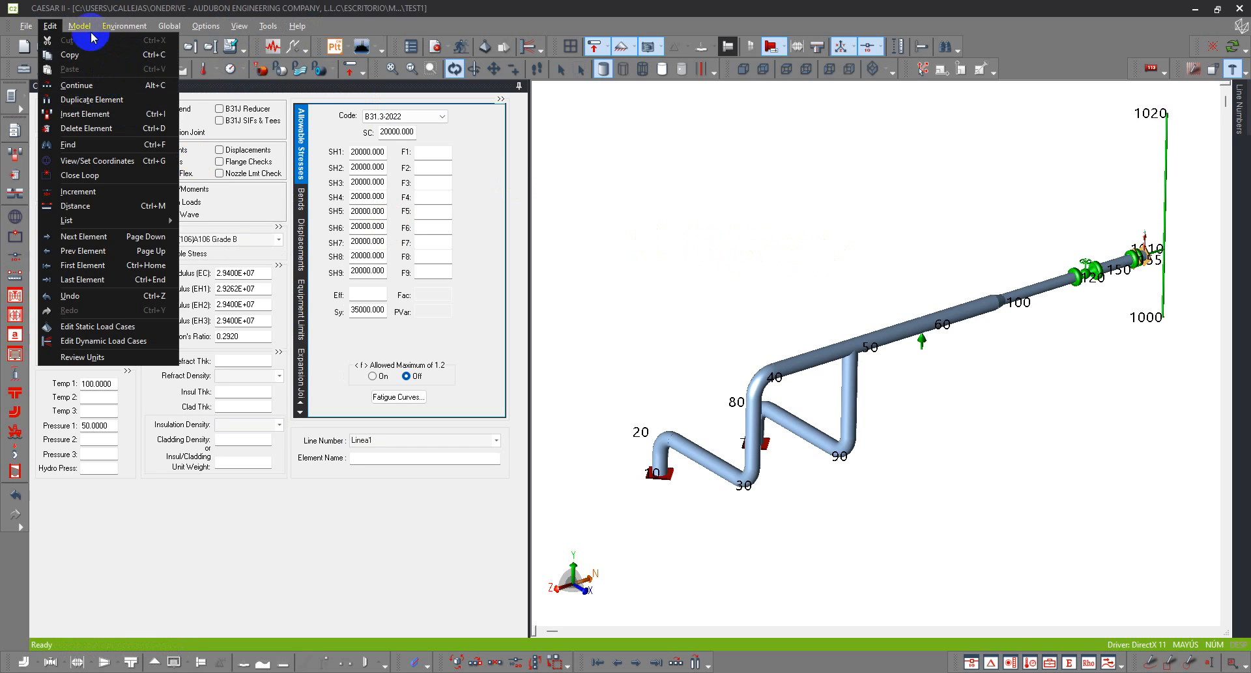
{"action": "left_click", "coordinate": [593, 108]}
Open the static load case editor and maximise its window
{"action": "left_click", "coordinate": [481, 49]}
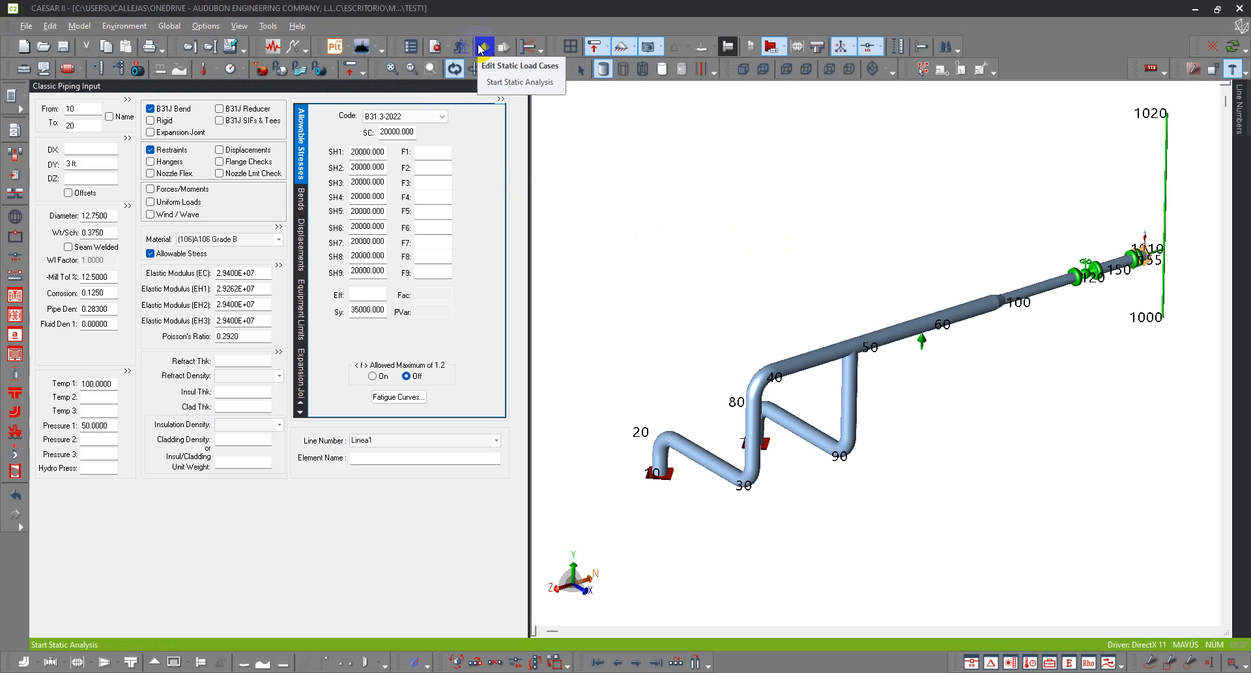
{"action": "left_click", "coordinate": [480, 49]}
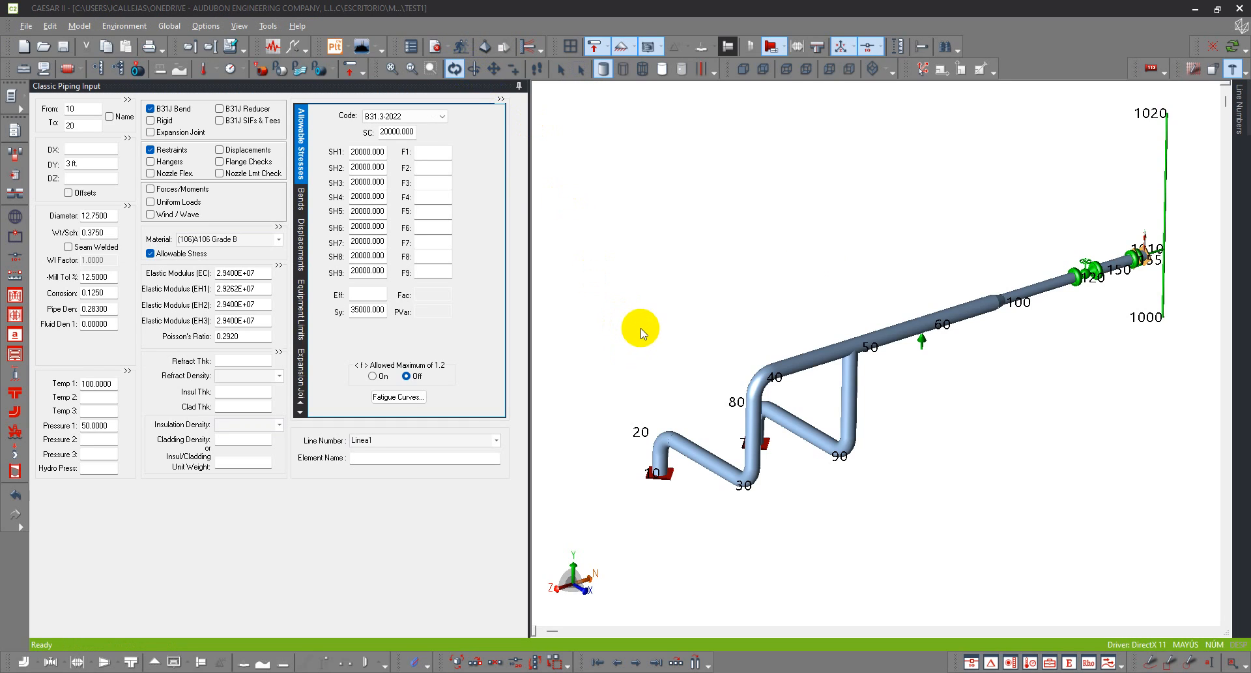
{"action": "left_click_drag", "start_coordinate": [2, 98], "coordinate": [618, 4]}
{"action": "left_click", "coordinate": [444, 297]}
{"action": "left_click_drag", "start_coordinate": [433, 119], "coordinate": [592, 125]}
{"action": "left_click", "coordinate": [553, 241]}
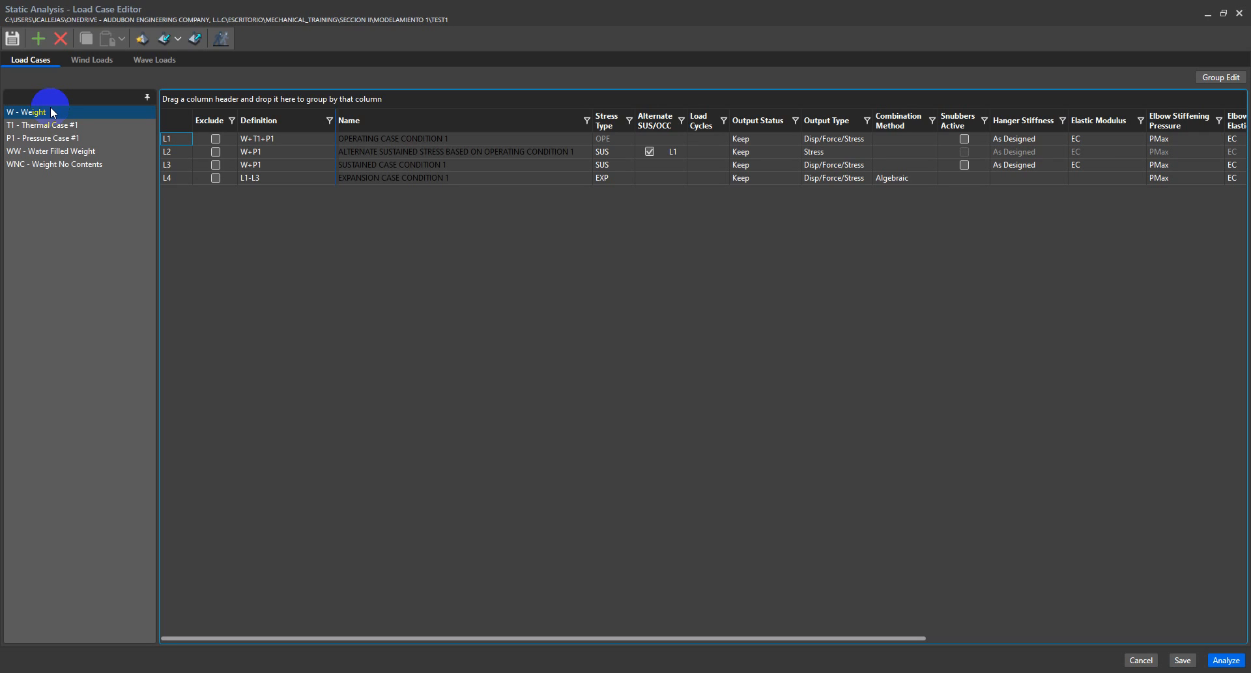
Examine the available load components, from Weight to Weight No Contents, and the definitions of load cases L1 to L4
{"action": "left_click", "coordinate": [71, 223]}
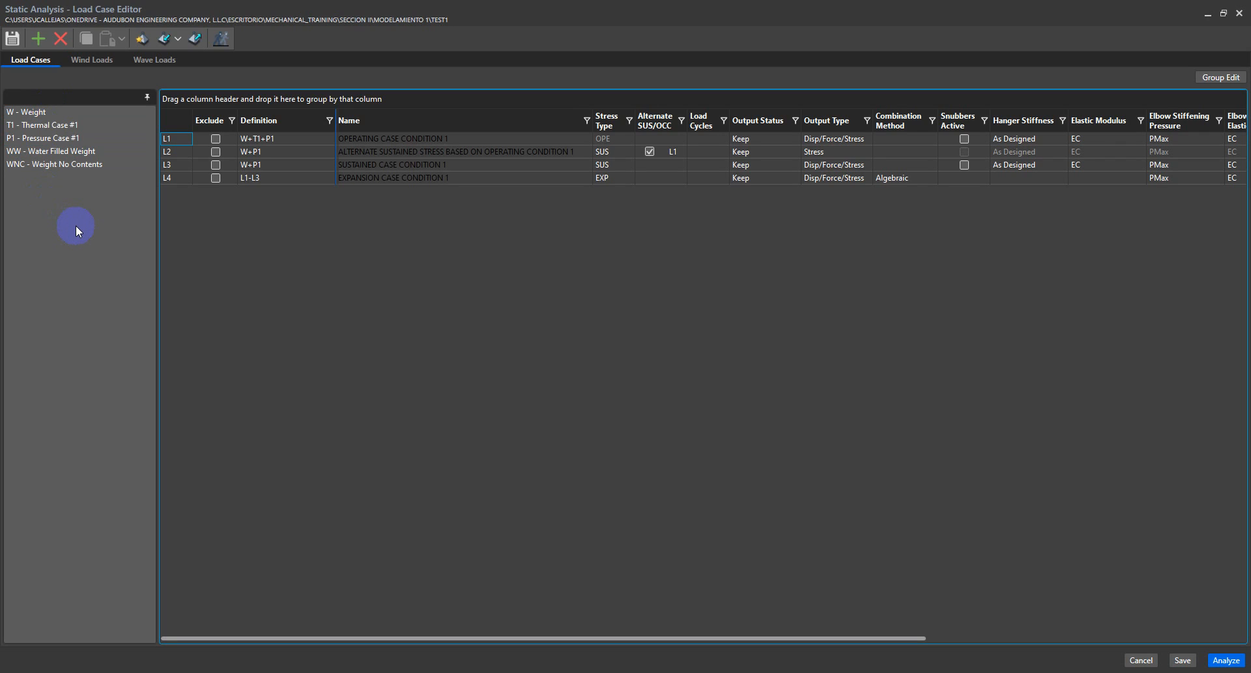
{"action": "left_click", "coordinate": [56, 113]}
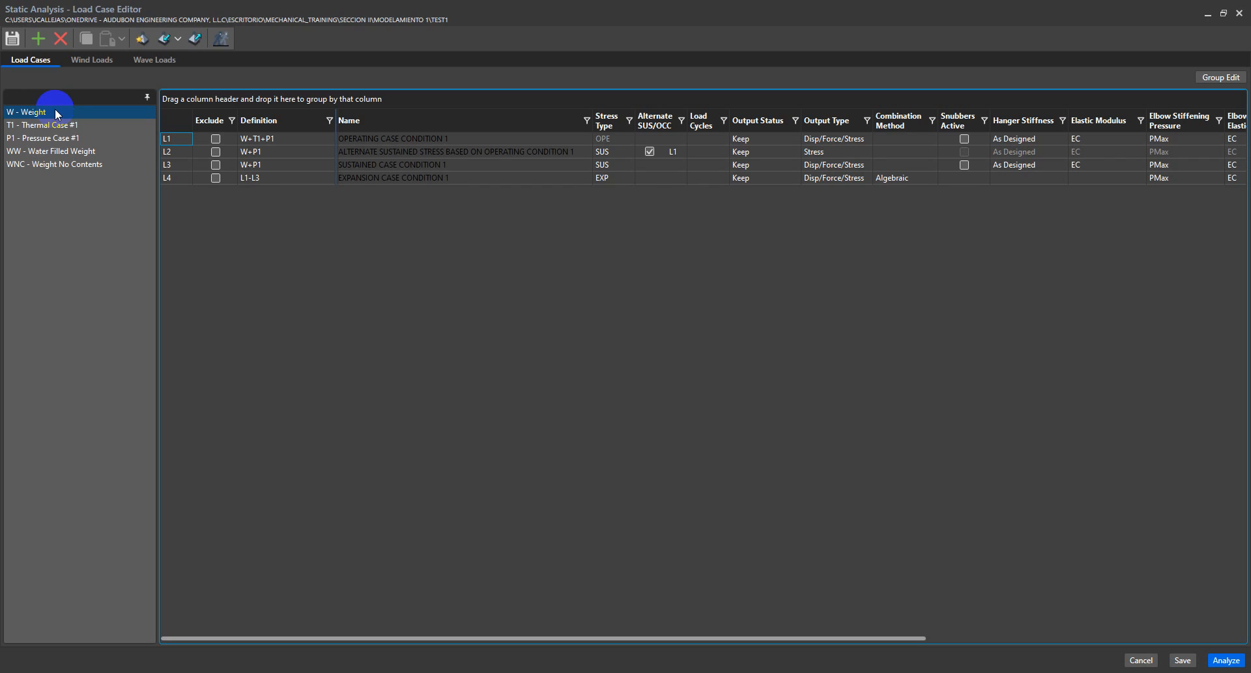
{"action": "left_click", "coordinate": [65, 126]}
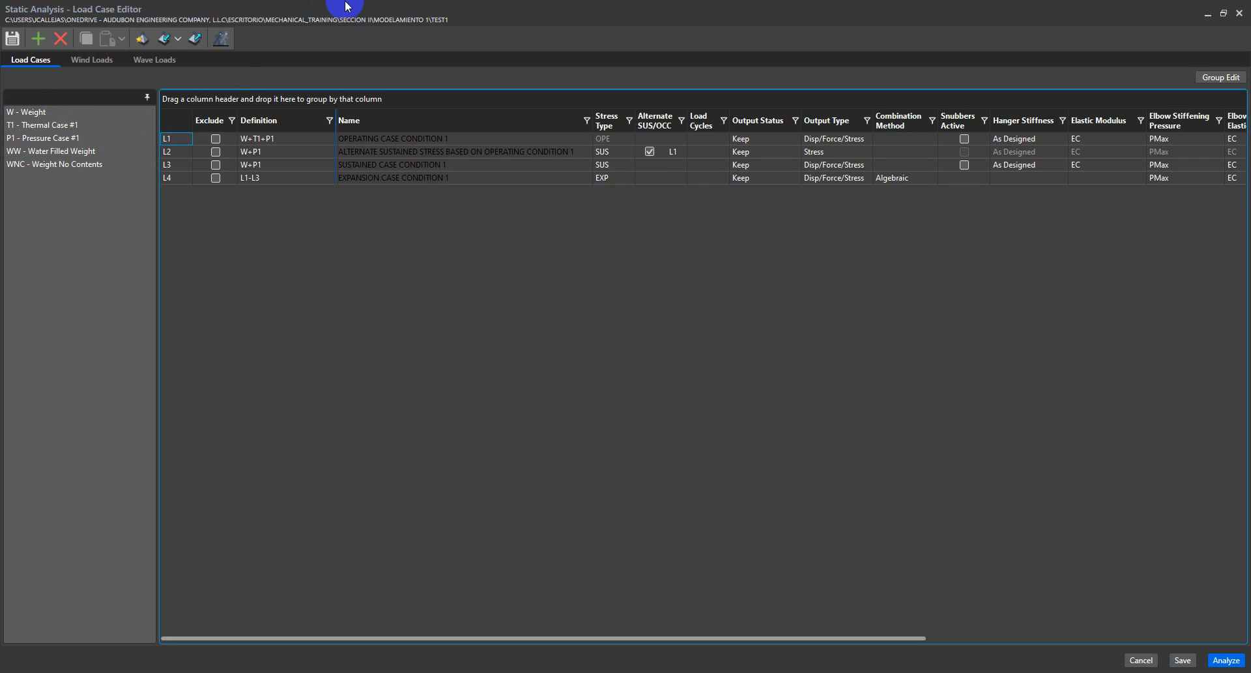
{"action": "left_click_drag", "start_coordinate": [332, 7], "coordinate": [357, 6]}
{"action": "left_click", "coordinate": [96, 263]}
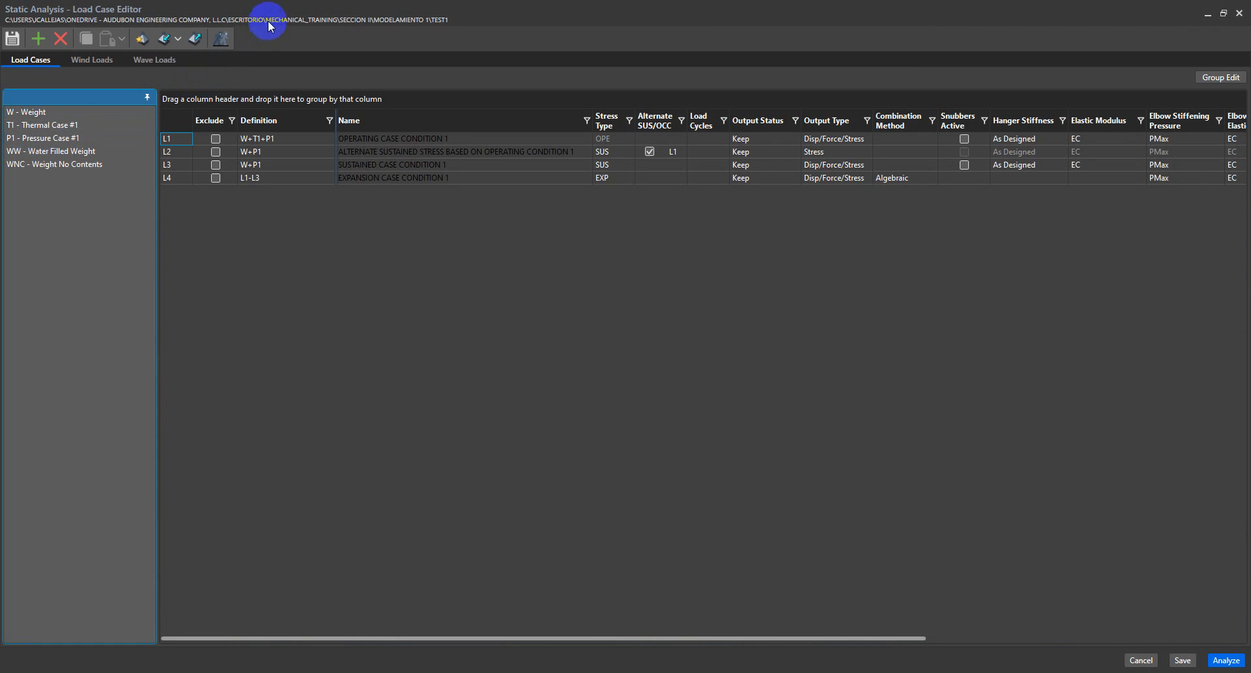
{"action": "left_click_drag", "start_coordinate": [268, 20], "coordinate": [304, 27]}
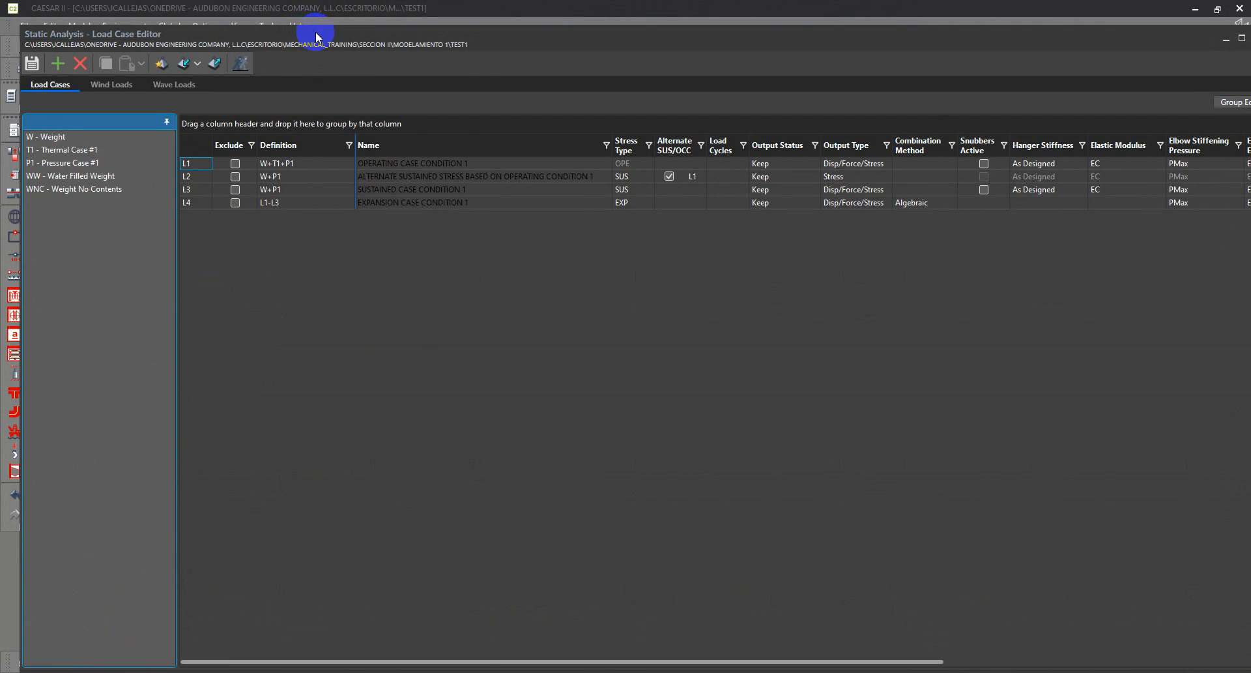
{"action": "double_click", "coordinate": [316, 31]}
{"action": "left_click", "coordinate": [21, 166]}
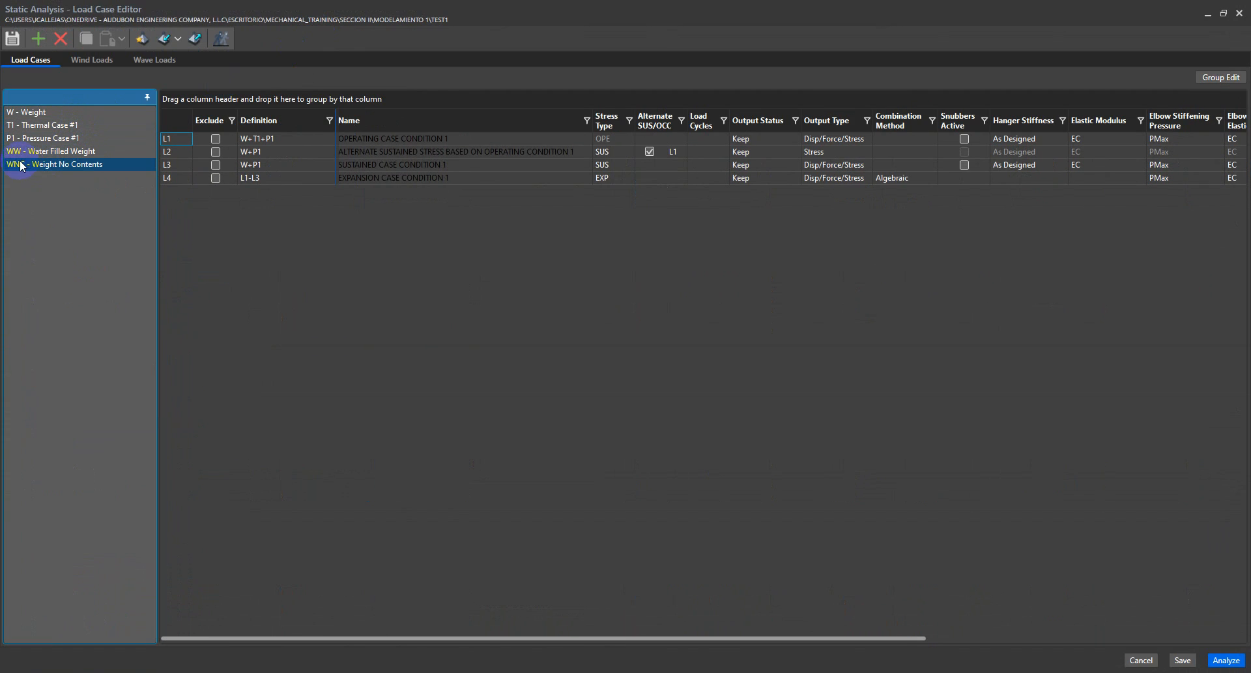
{"action": "left_click", "coordinate": [389, 216]}
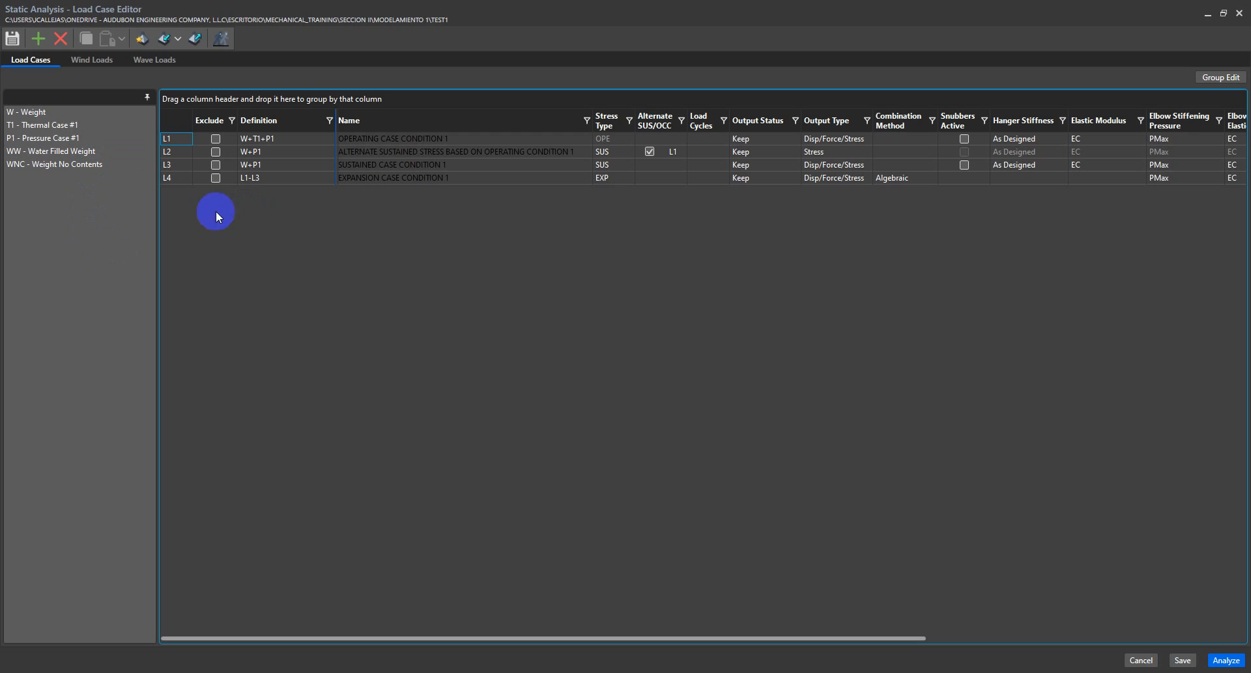
Examine the load case names and slightly widen the Name column of the load case table
{"action": "left_click", "coordinate": [37, 165]}
{"action": "left_click", "coordinate": [139, 253]}
{"action": "left_click_drag", "start_coordinate": [550, 14], "coordinate": [580, 6]}
{"action": "left_click", "coordinate": [781, 177]}
{"action": "left_click", "coordinate": [578, 125]}
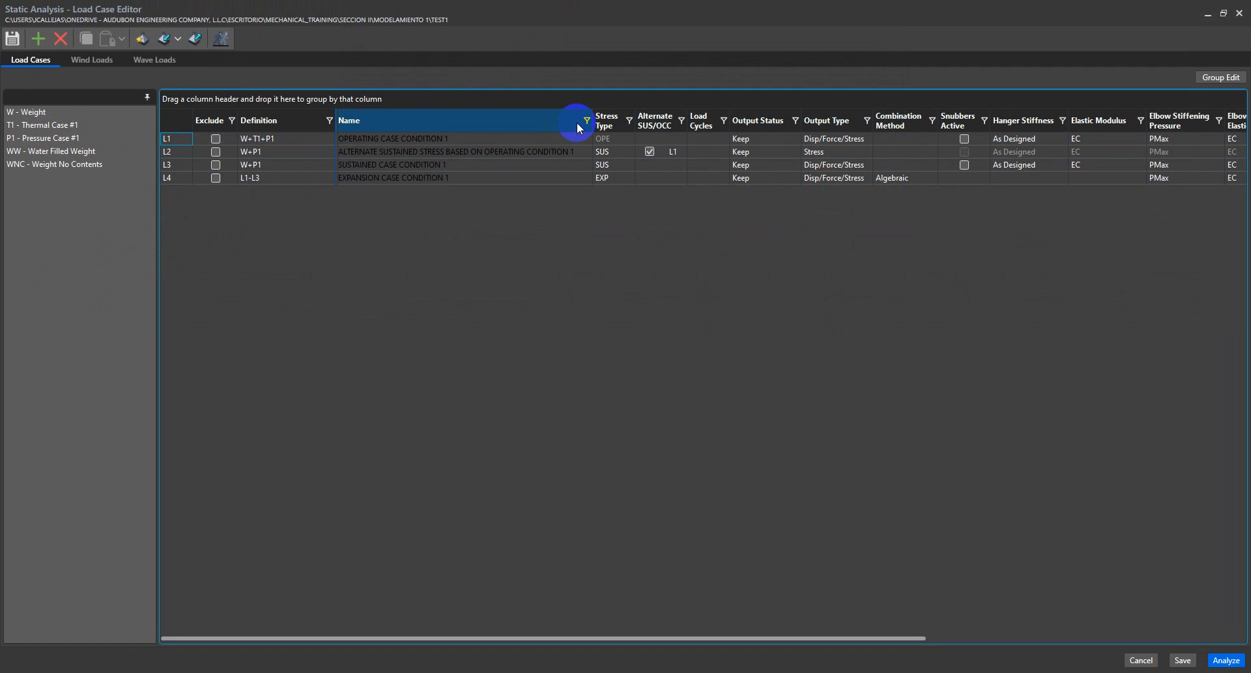
{"action": "left_click", "coordinate": [456, 178]}
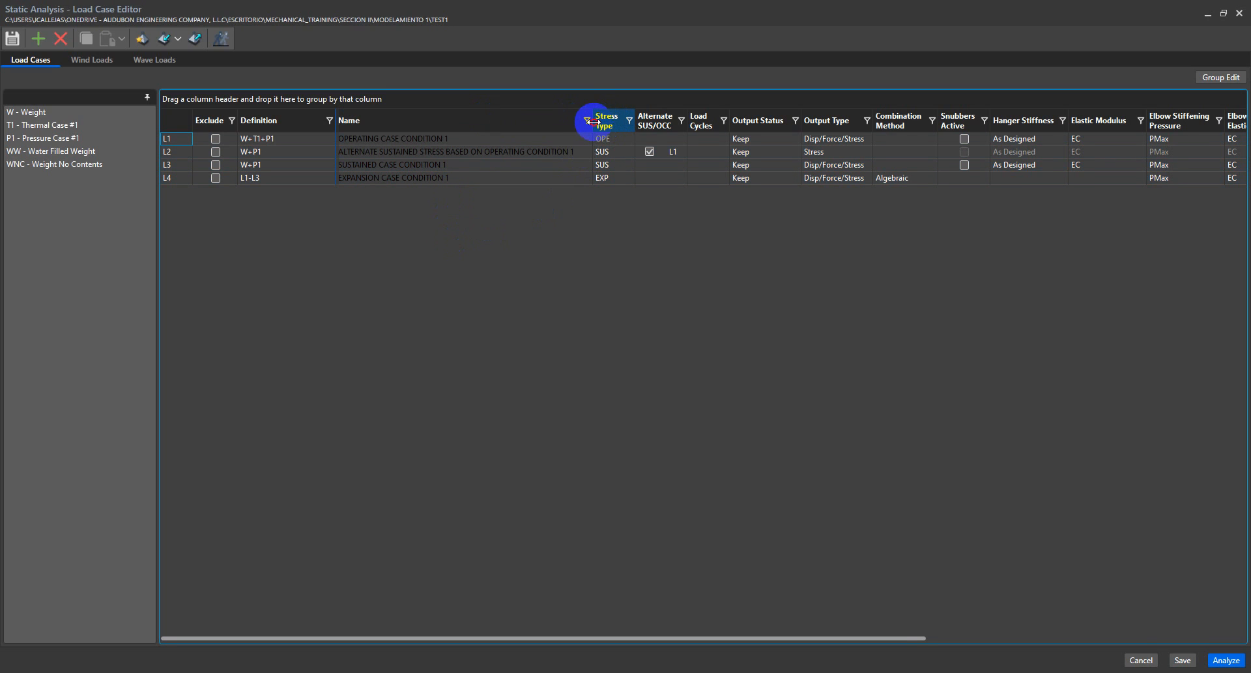
{"action": "left_click_drag", "start_coordinate": [593, 122], "coordinate": [595, 121]}
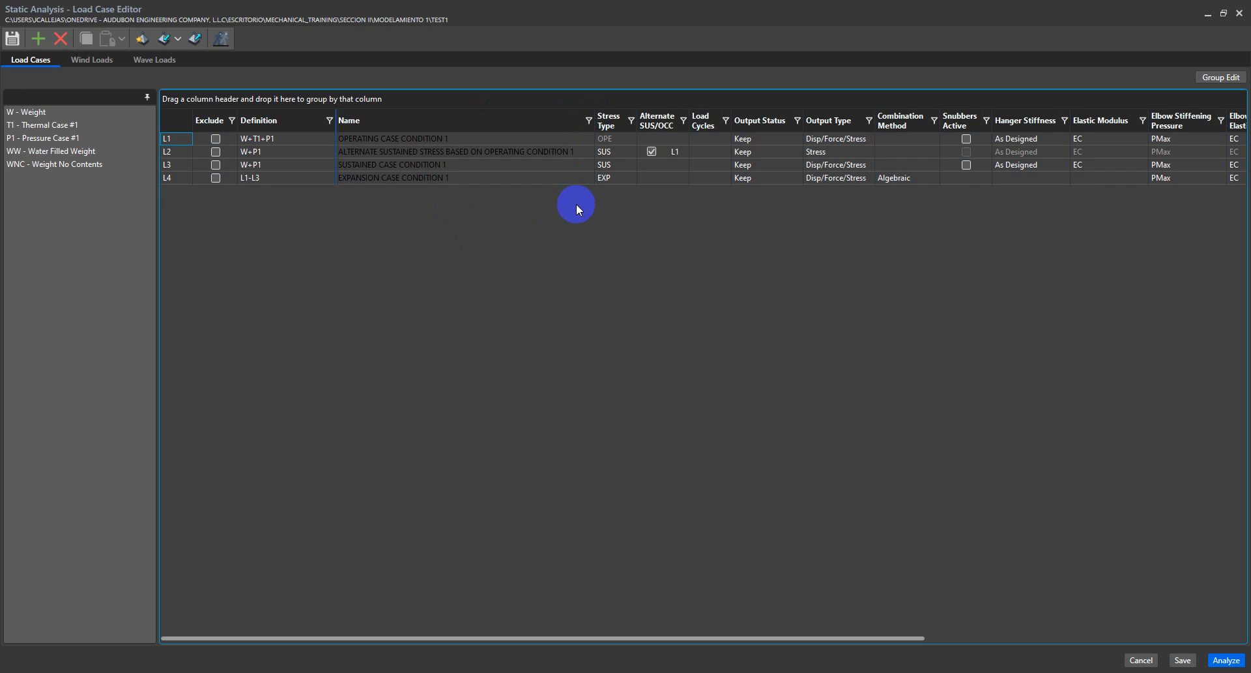
Examine the thermal and pressure load components and how operating case L1 and sustained cases L2 and L3 are defined
{"action": "left_click", "coordinate": [38, 121]}
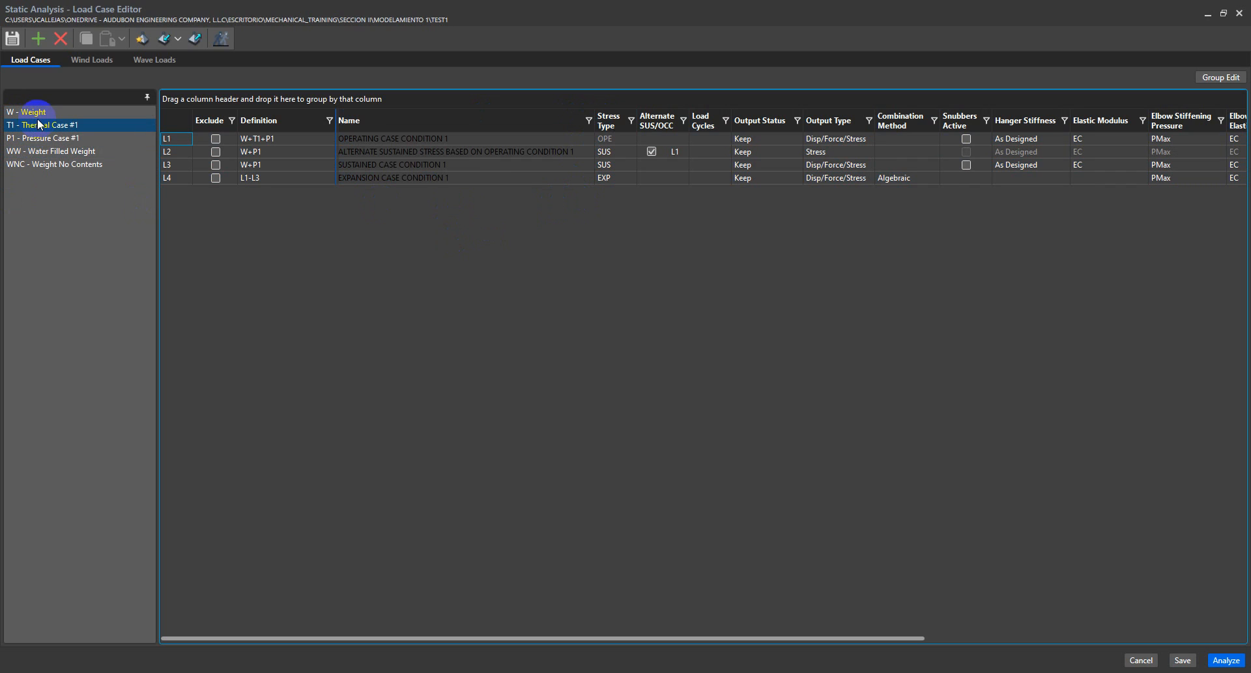
{"action": "left_click", "coordinate": [47, 139]}
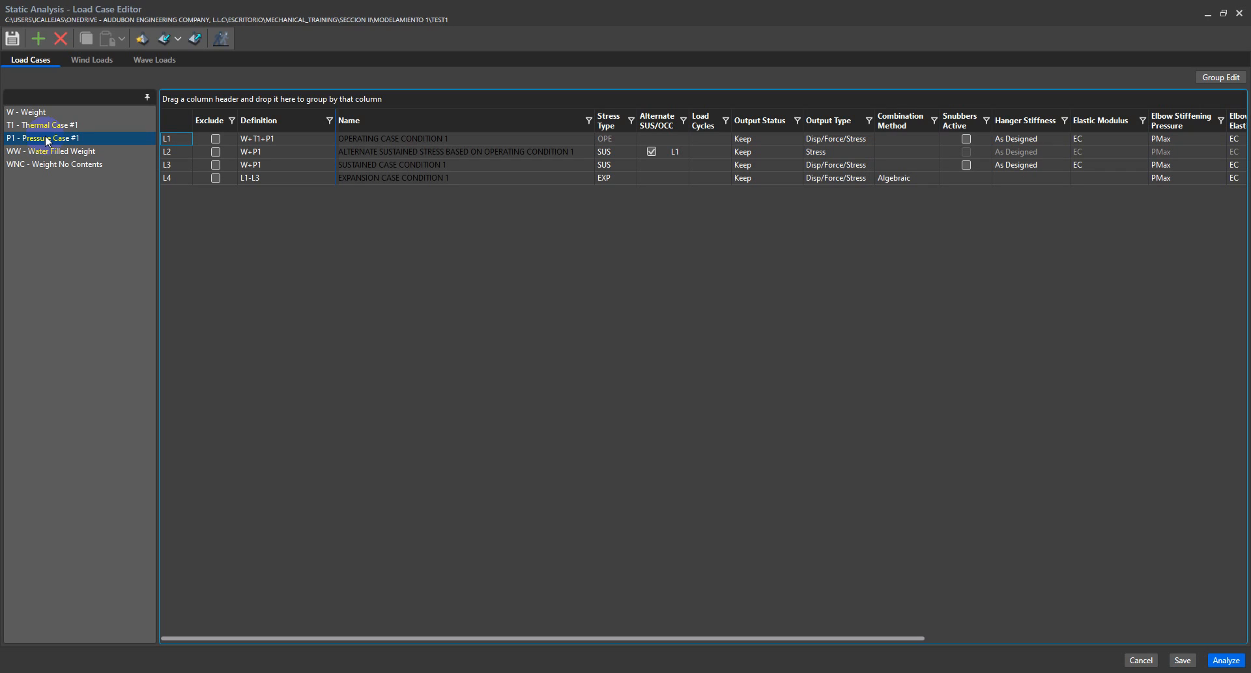
{"action": "left_click", "coordinate": [252, 267]}
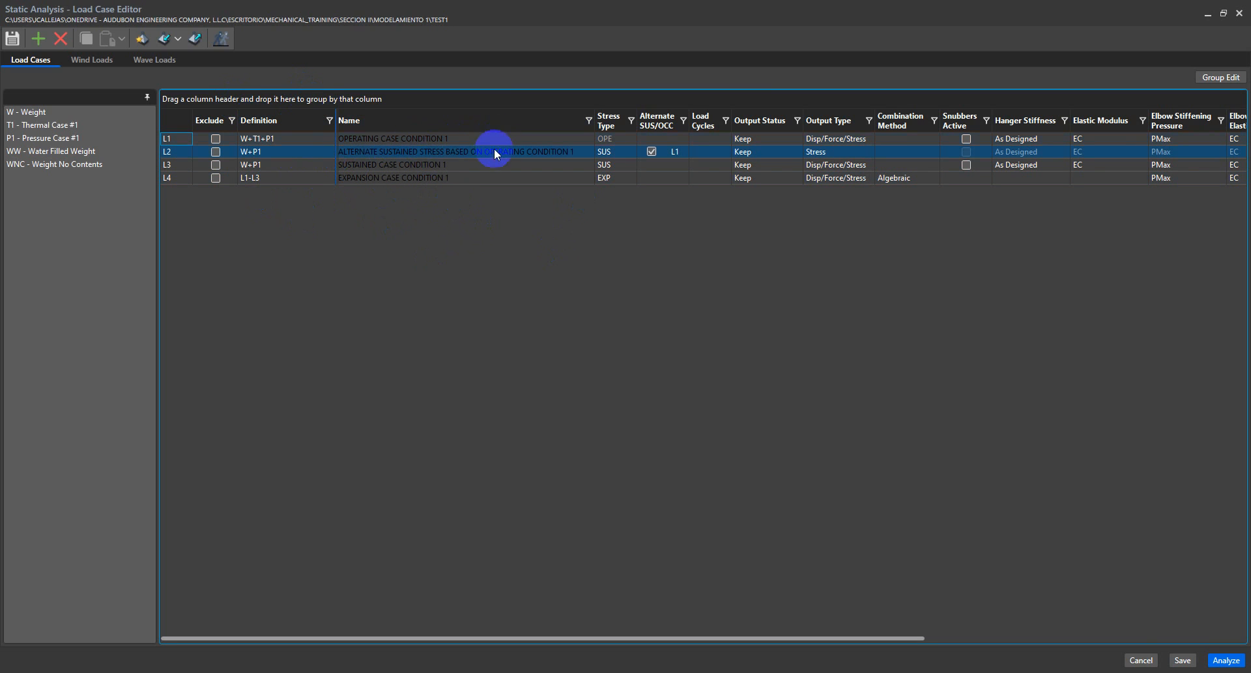
{"action": "left_click", "coordinate": [425, 138]}
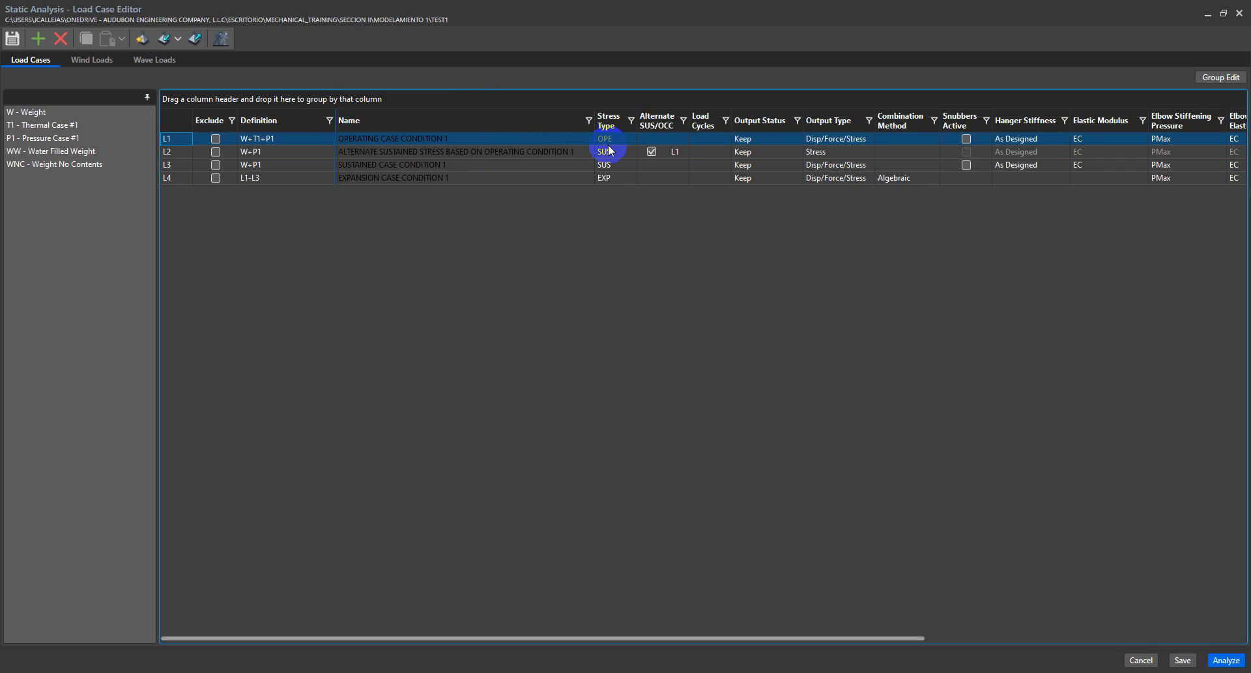
{"action": "left_click", "coordinate": [412, 165]}
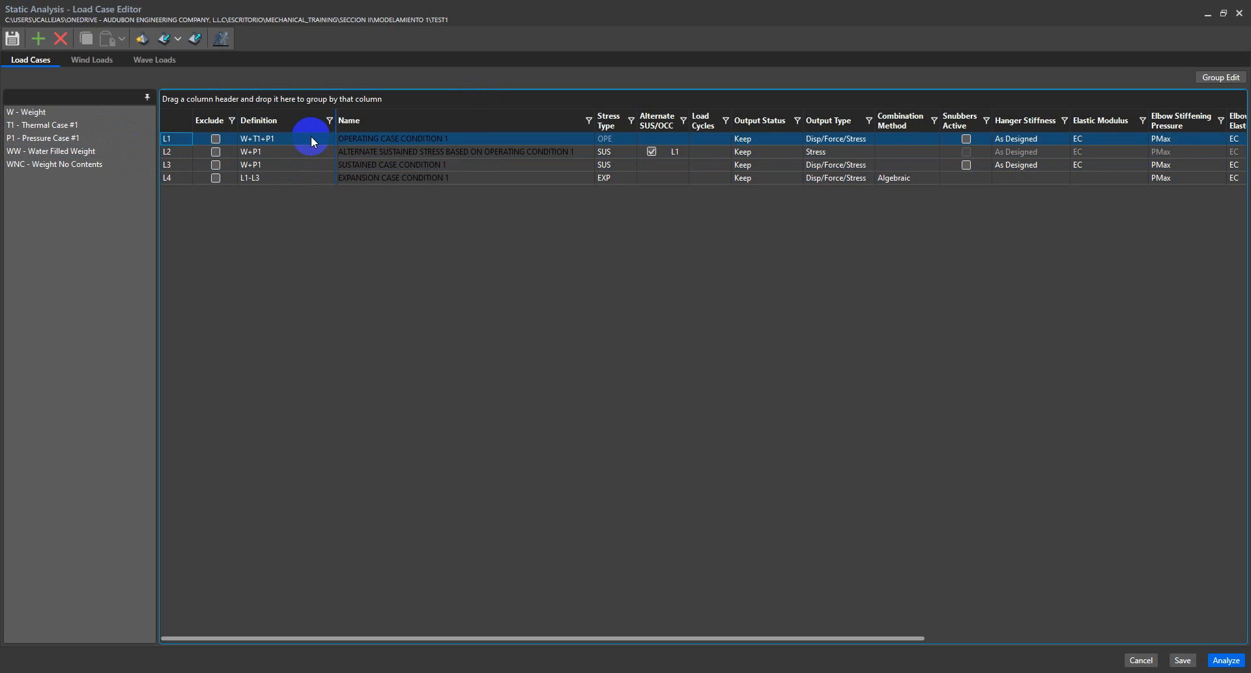
{"action": "left_click", "coordinate": [164, 138]}
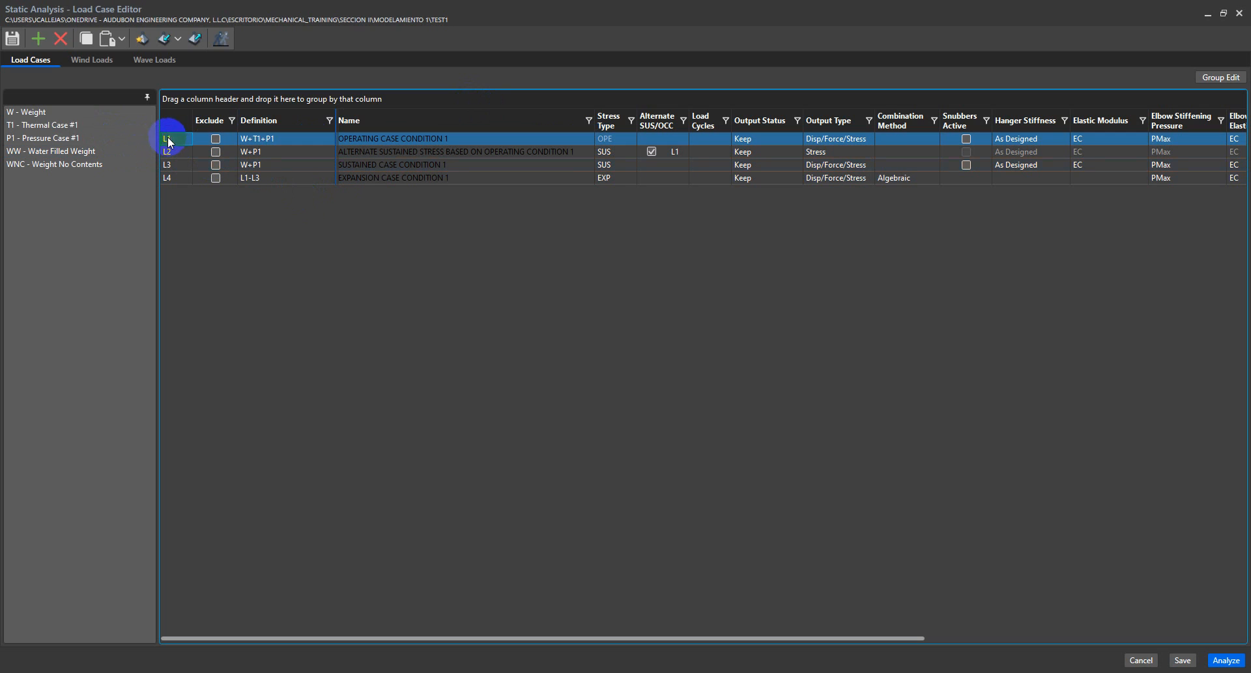
{"action": "left_click", "coordinate": [208, 180], "text": "ctrl"}
{"action": "left_click", "coordinate": [172, 153]}
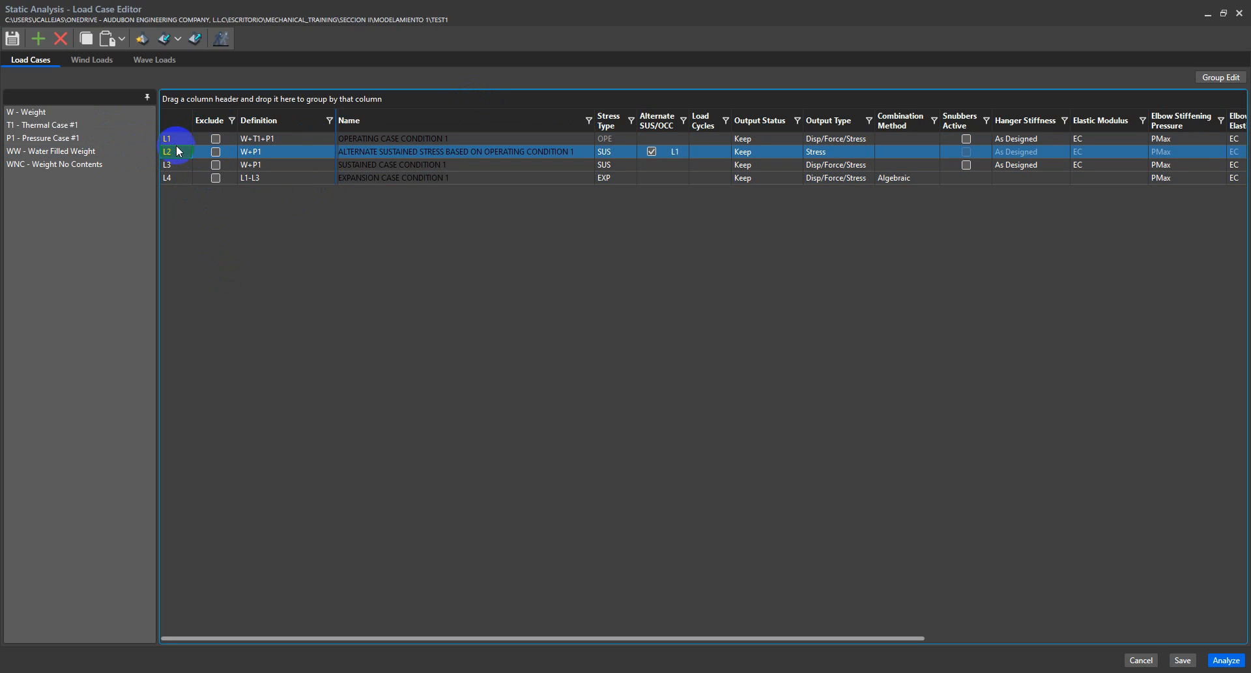
{"action": "left_click", "coordinate": [184, 168]}
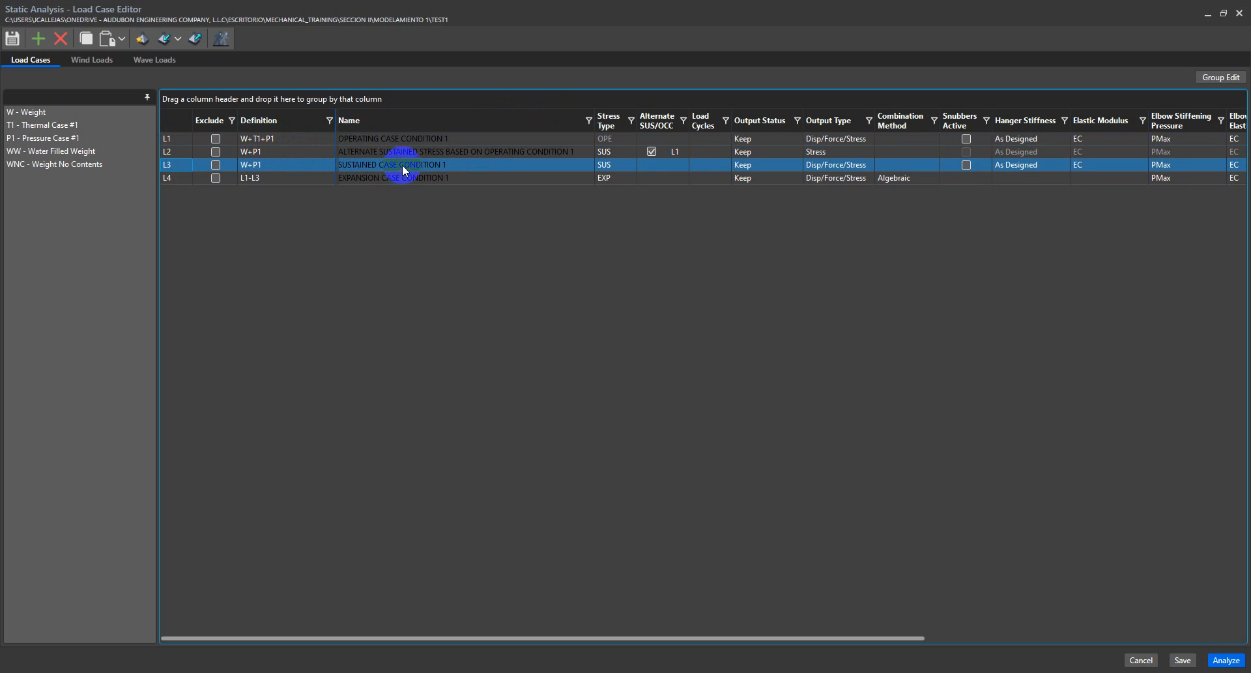
Compare alternate sustained case L2 with sustained case L3, and examine the definition of expansion case L4
{"action": "left_click", "coordinate": [297, 151]}
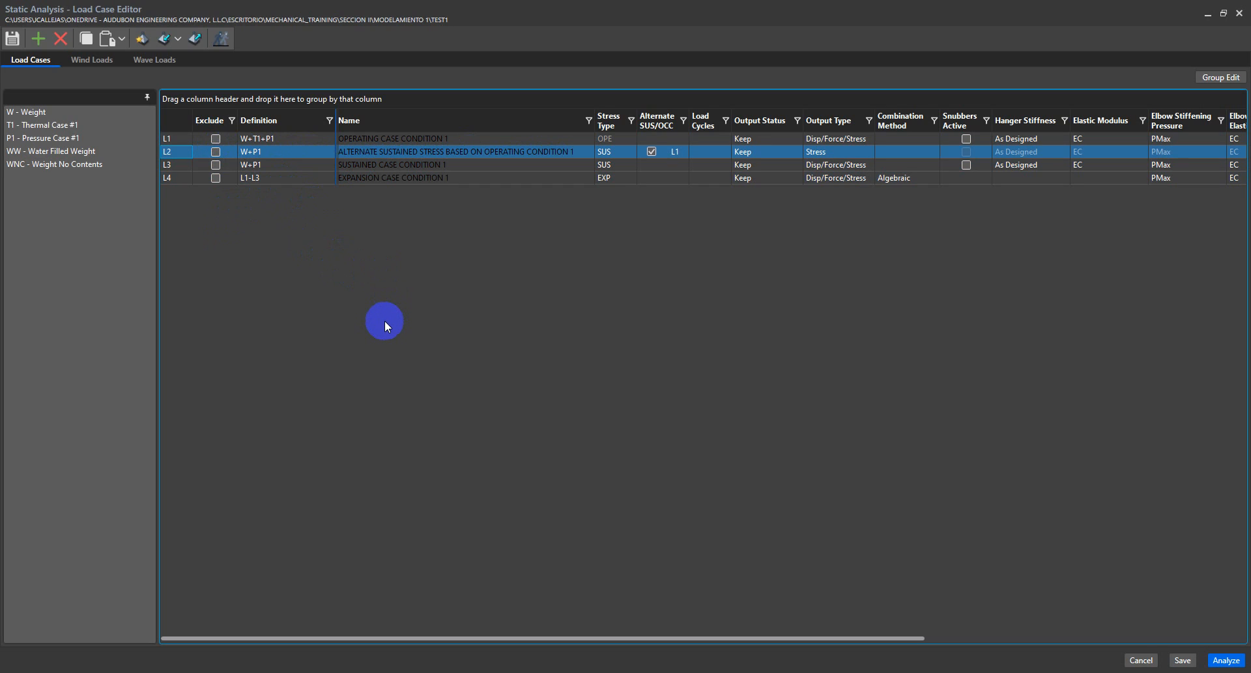
{"action": "left_click", "coordinate": [185, 168]}
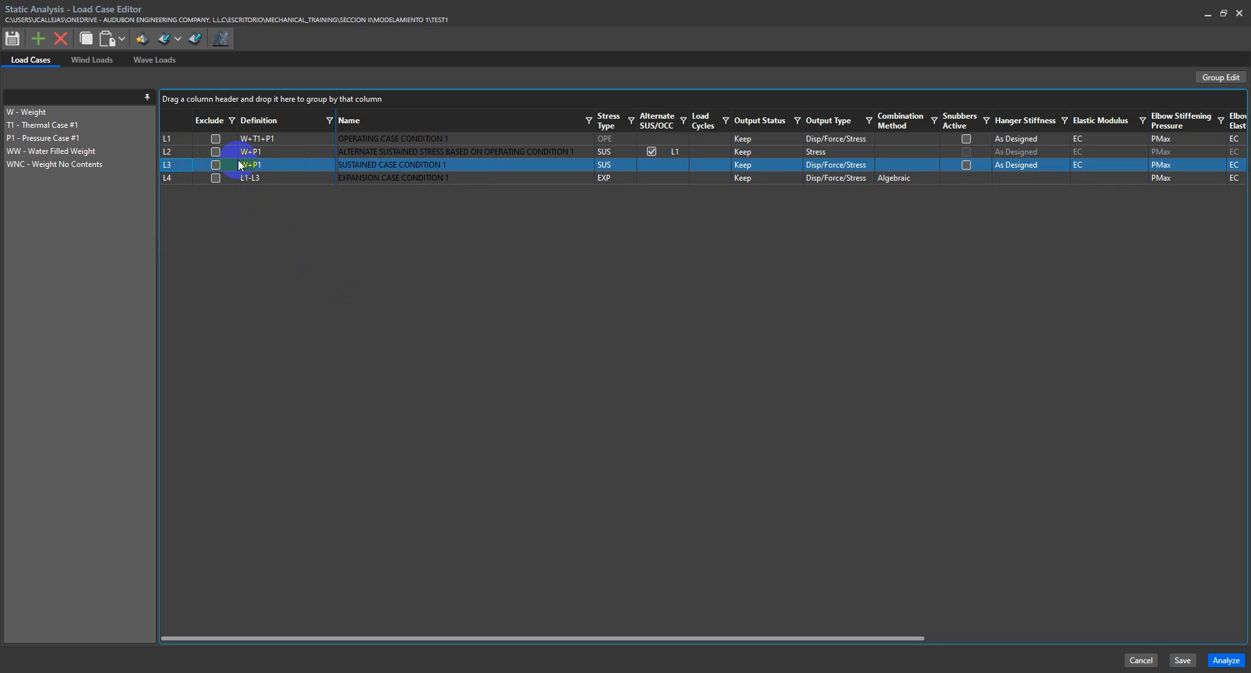
{"action": "left_click", "coordinate": [184, 154], "text": "ctrl"}
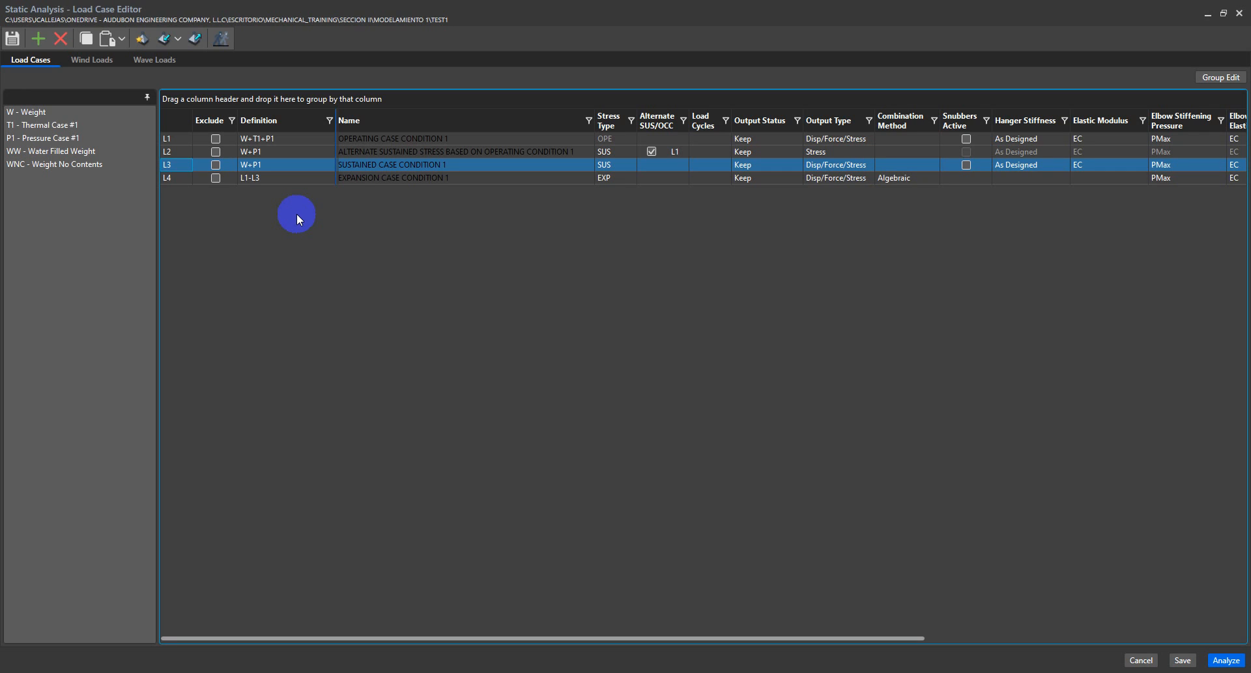
{"action": "left_click", "coordinate": [188, 182], "text": "shift"}
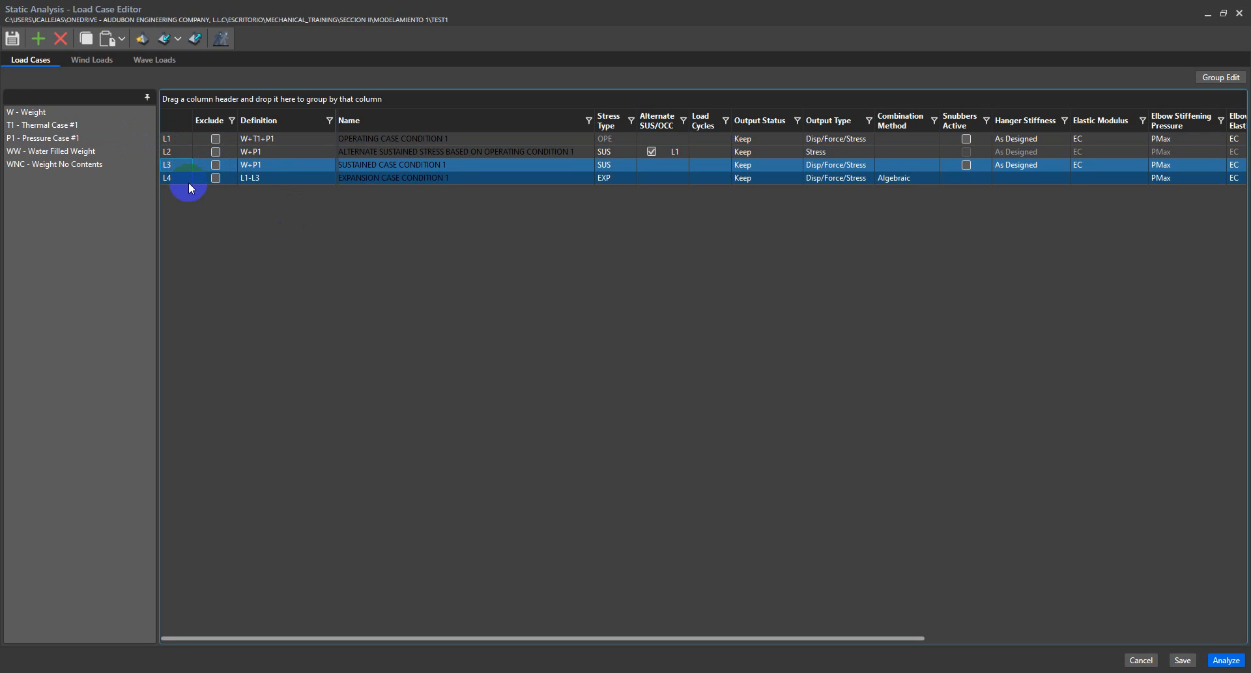
{"action": "left_click", "coordinate": [176, 170]}
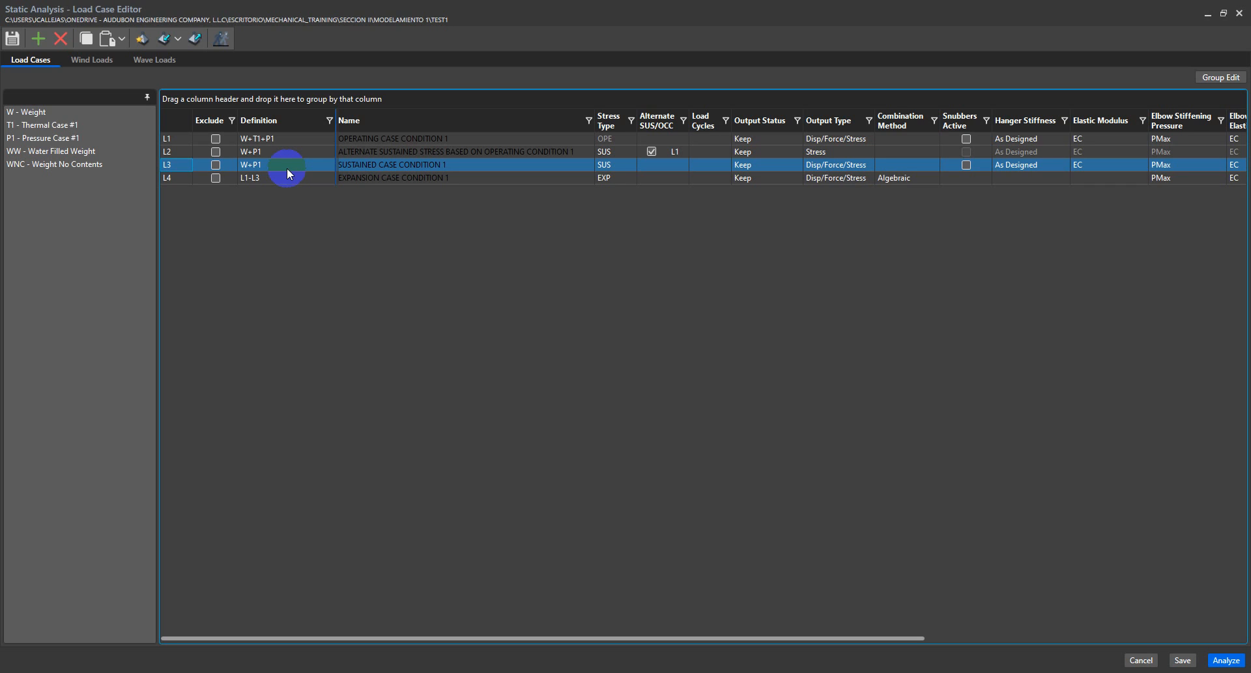
{"action": "left_click", "coordinate": [182, 177]}
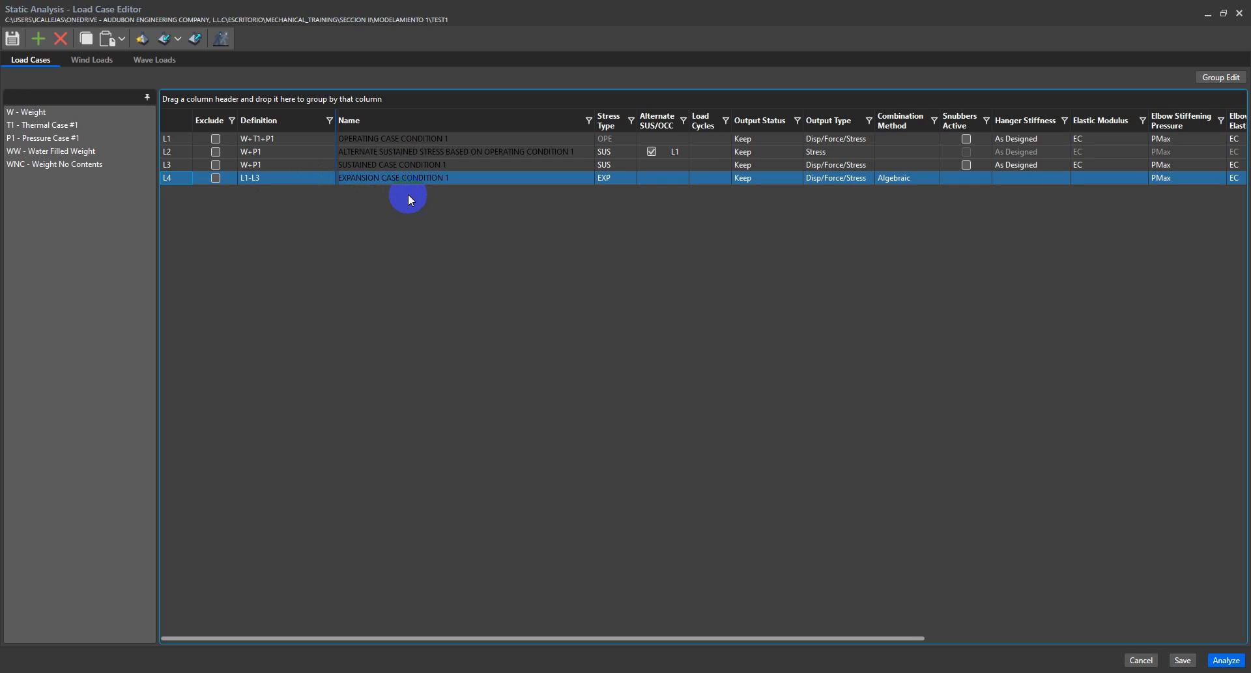
{"action": "left_click", "coordinate": [396, 163], "text": "ctrl"}
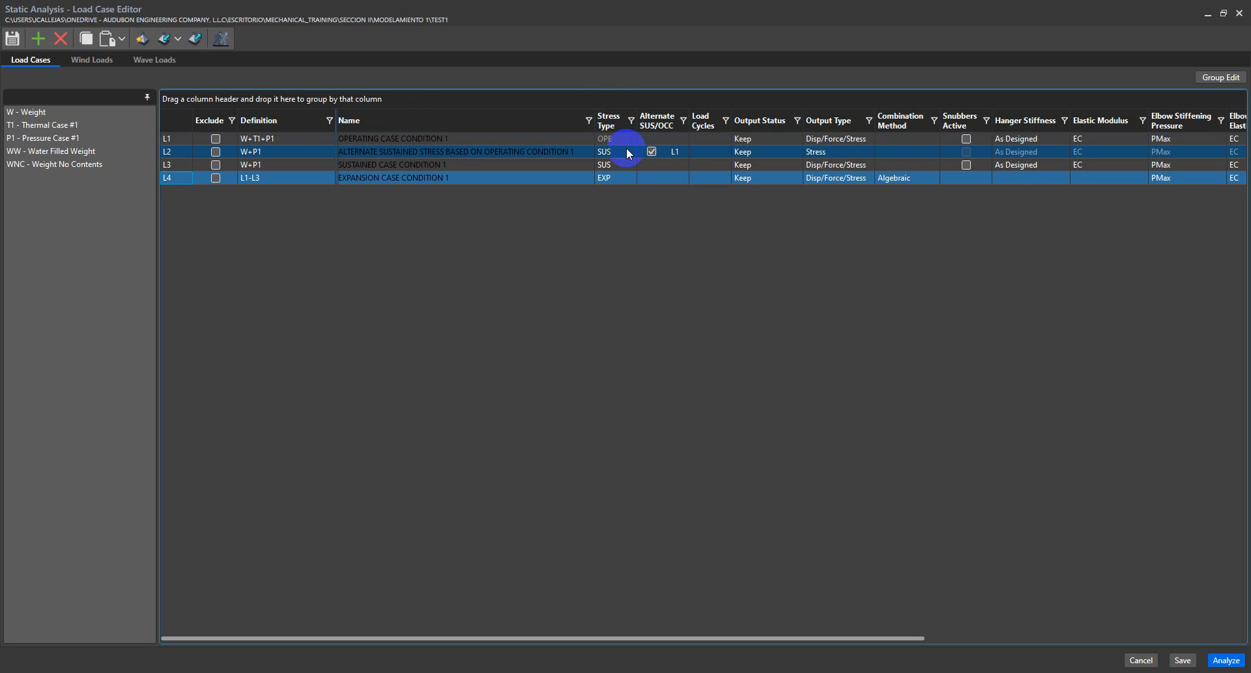
Examine the stress types available for load case L3, from EXP to MDMT, keeping SUS selected
{"action": "left_click", "coordinate": [627, 165]}
{"action": "left_click", "coordinate": [632, 165]}
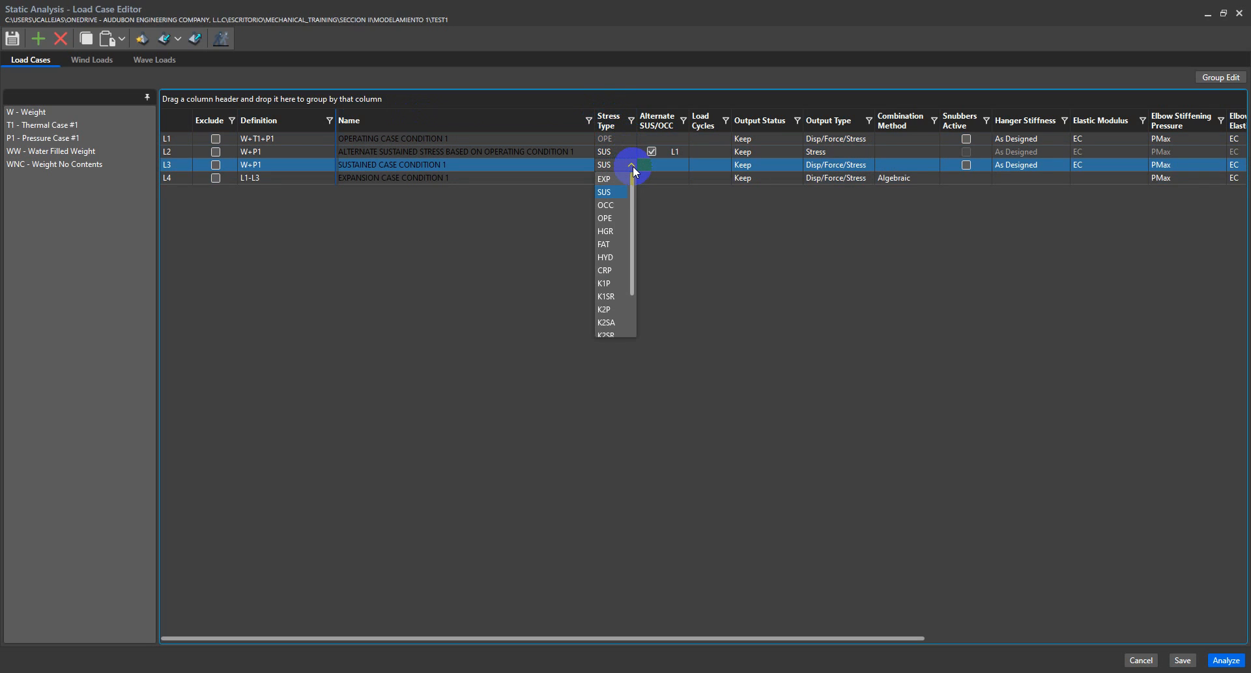
{"action": "left_click_drag", "start_coordinate": [633, 170], "coordinate": [637, 233]}
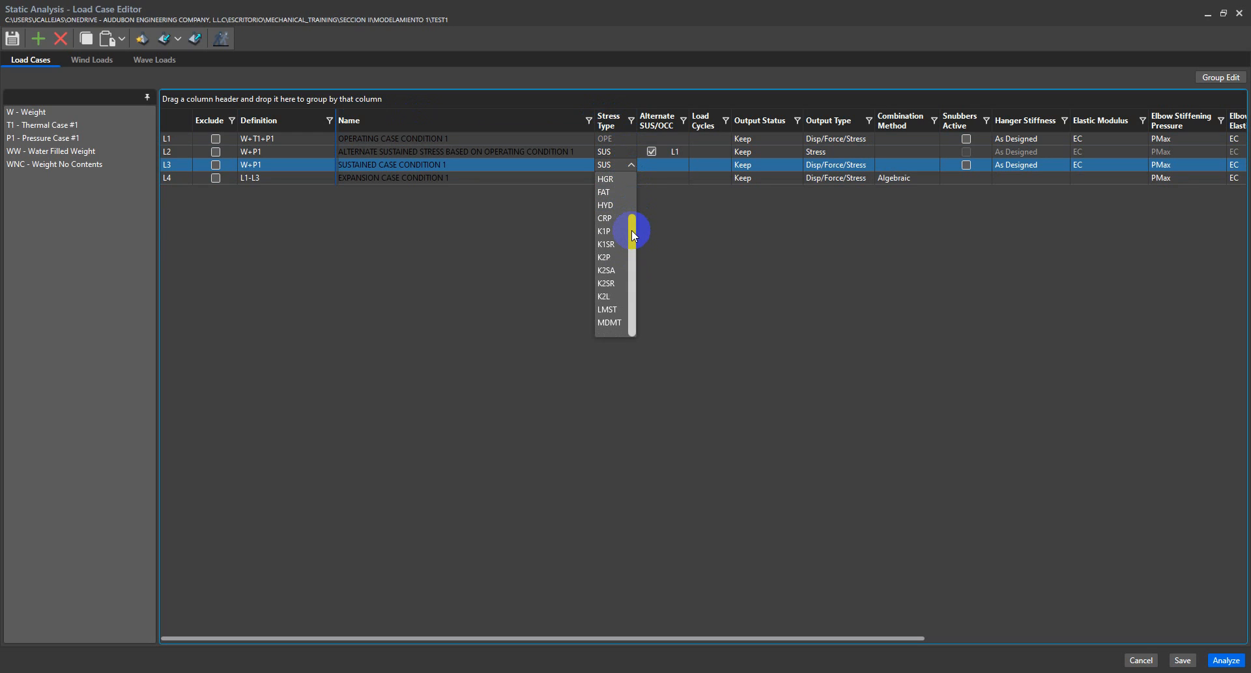
{"action": "left_click_drag", "start_coordinate": [632, 232], "coordinate": [634, 196]}
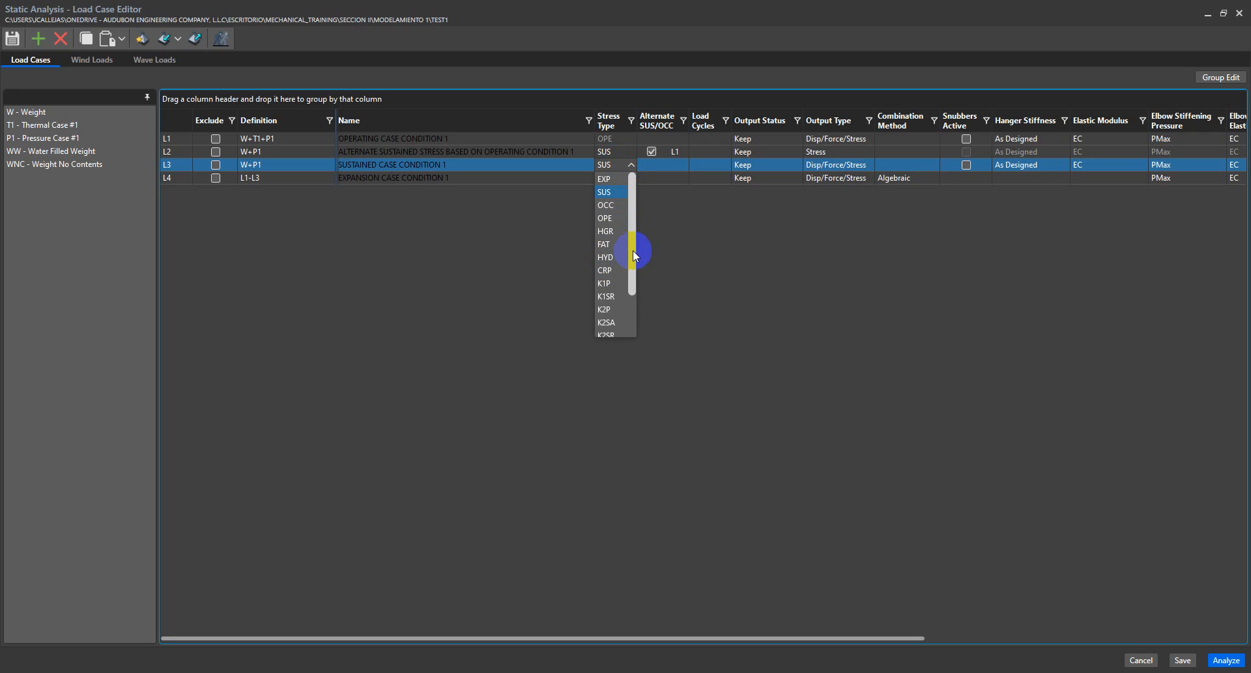
{"action": "left_click_drag", "start_coordinate": [634, 243], "coordinate": [635, 212]}
{"action": "left_click", "coordinate": [595, 166]}
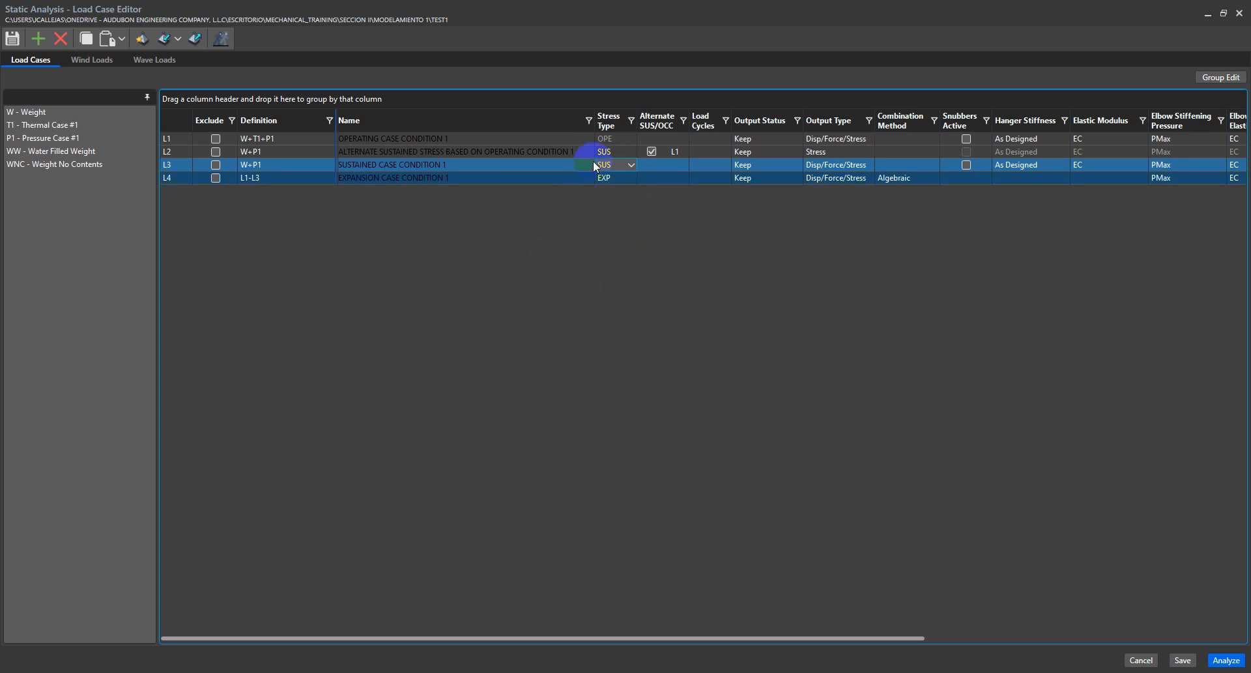
{"action": "left_click", "coordinate": [631, 163]}
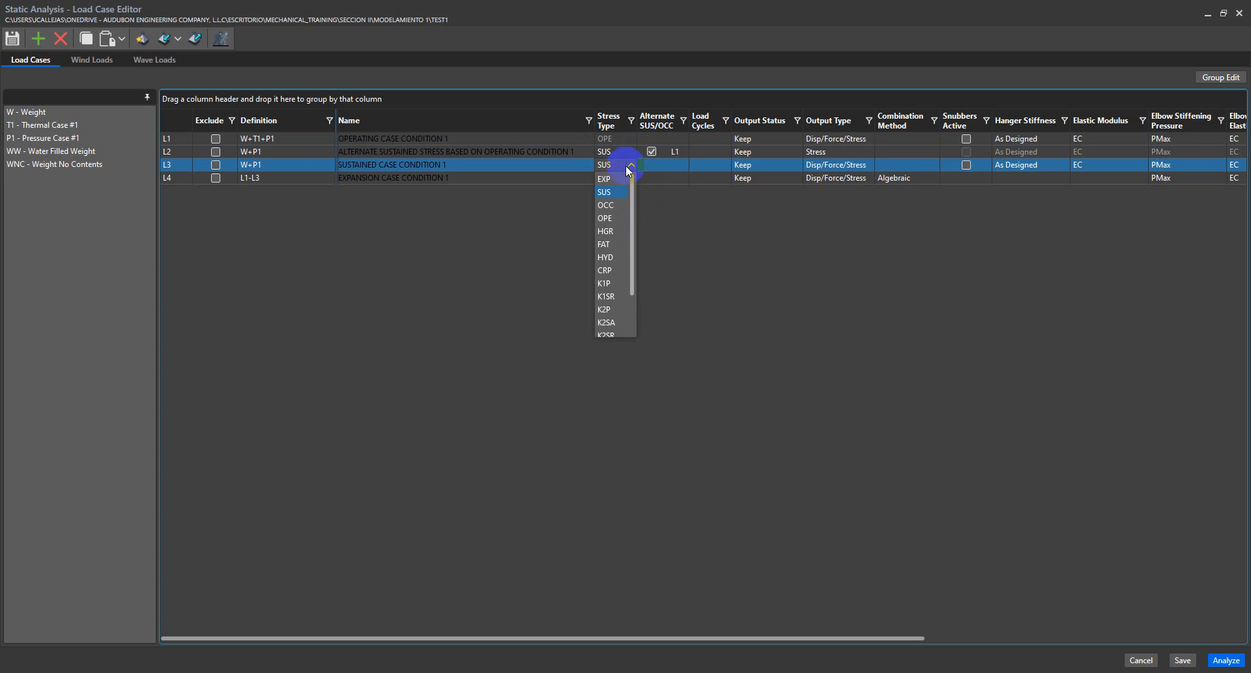
{"action": "left_click", "coordinate": [627, 165]}
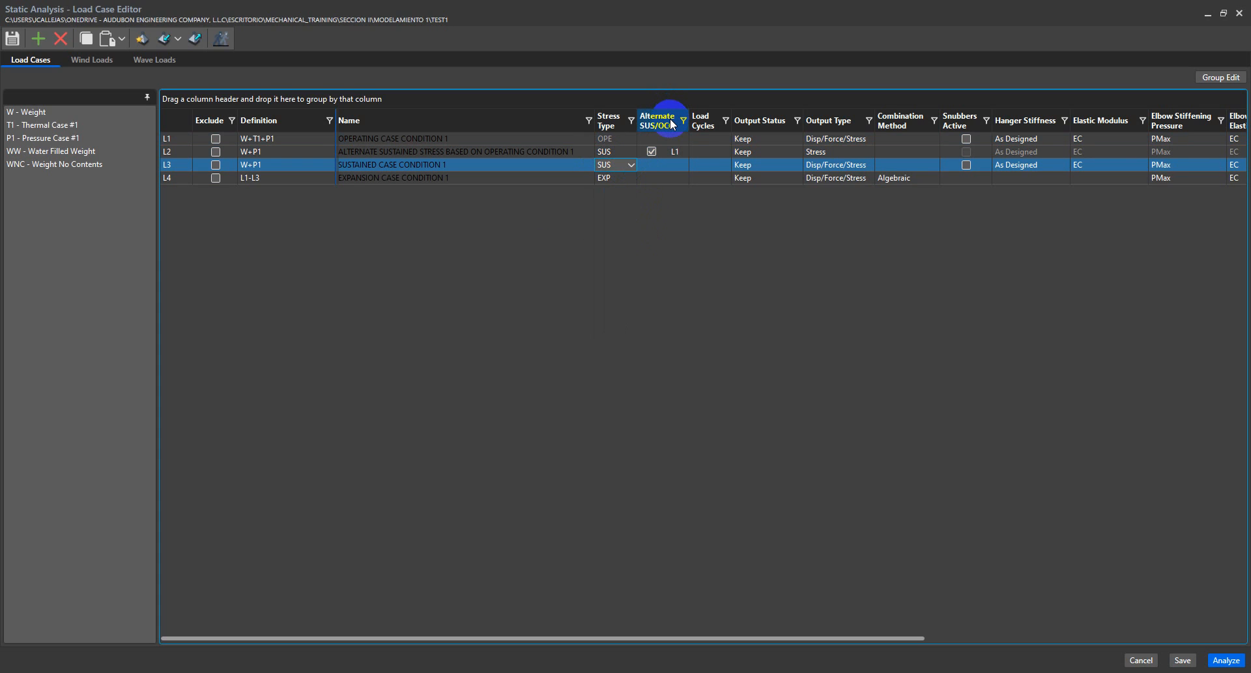
Examine the remaining load case settings, from Output Status to Limit State Load Type
{"action": "left_click_drag", "start_coordinate": [647, 635], "coordinate": [784, 622]}
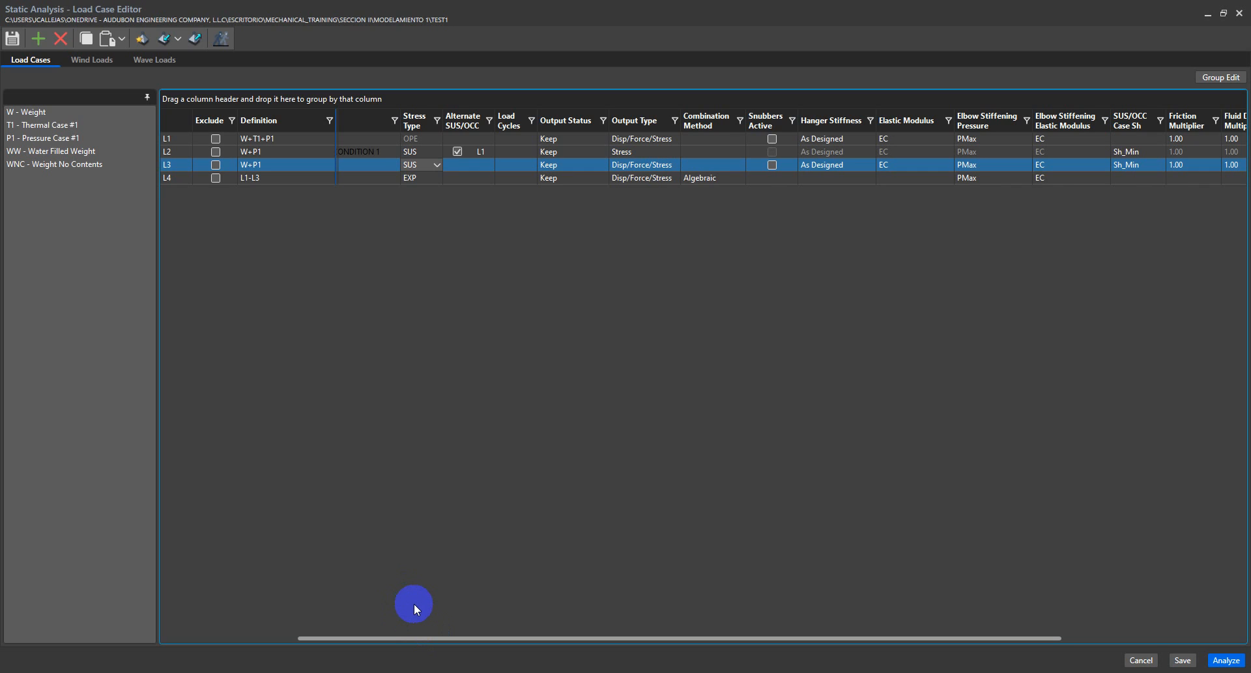
{"action": "left_click_drag", "start_coordinate": [553, 638], "coordinate": [748, 659]}
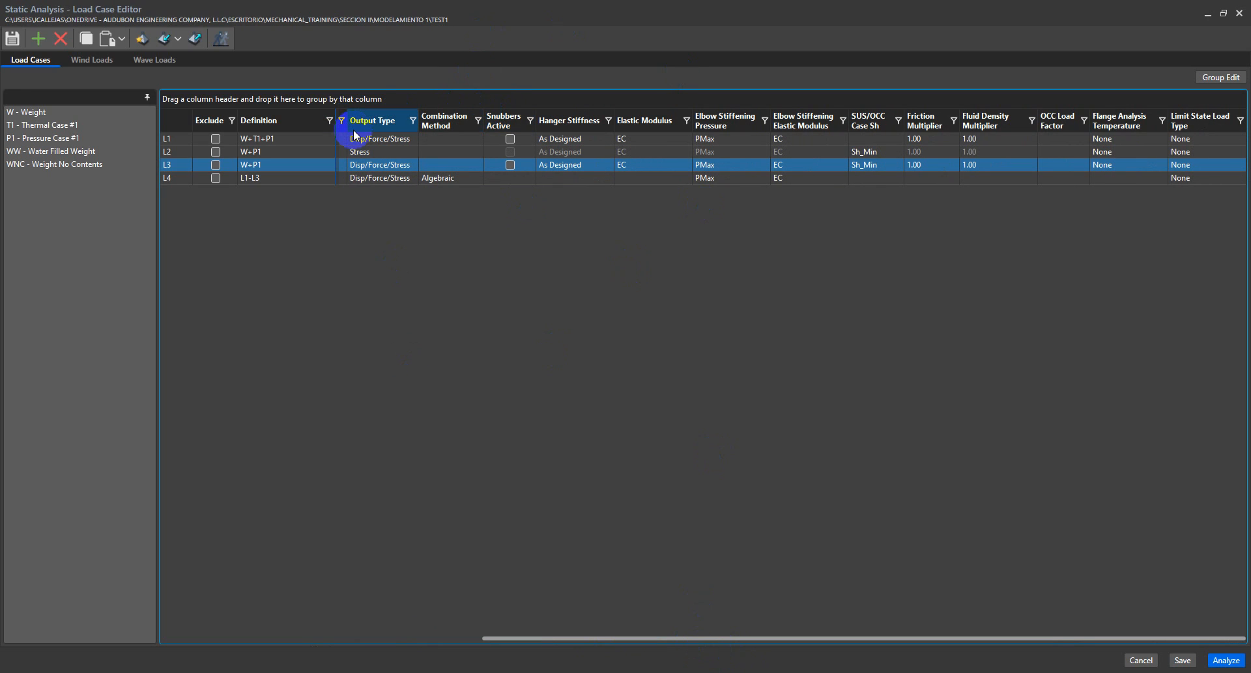
{"action": "left_click_drag", "start_coordinate": [521, 631], "coordinate": [174, 625]}
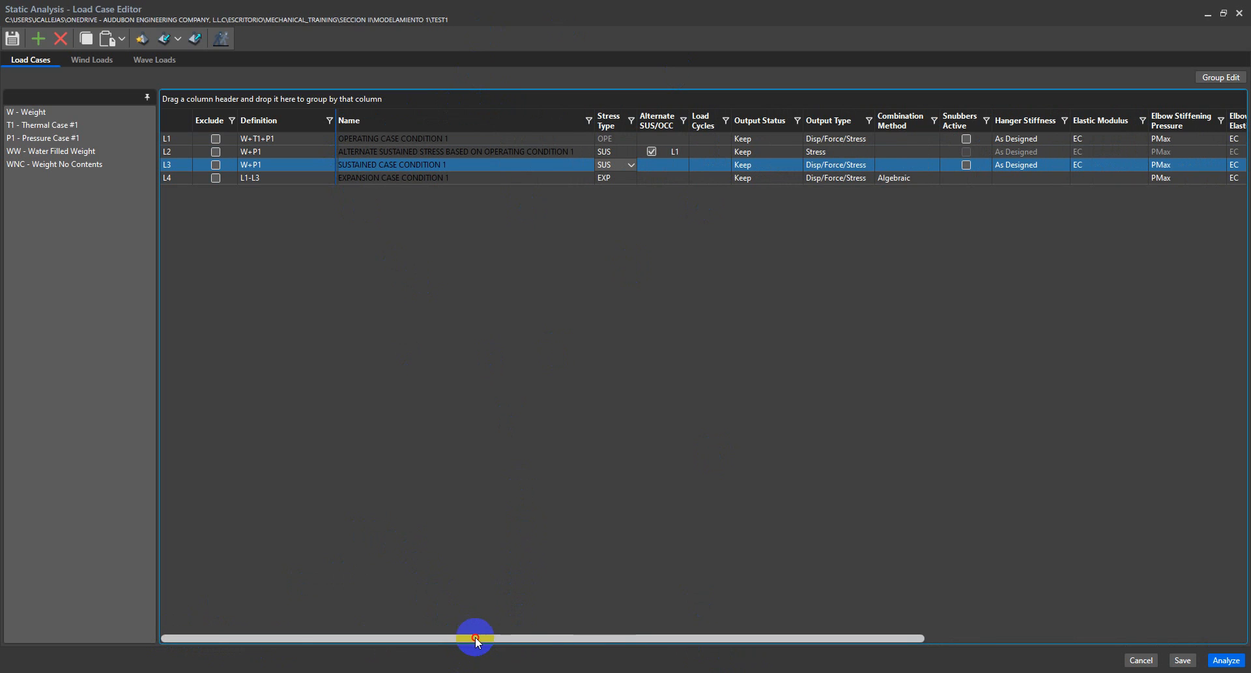
{"action": "left_click_drag", "start_coordinate": [472, 633], "coordinate": [363, 608]}
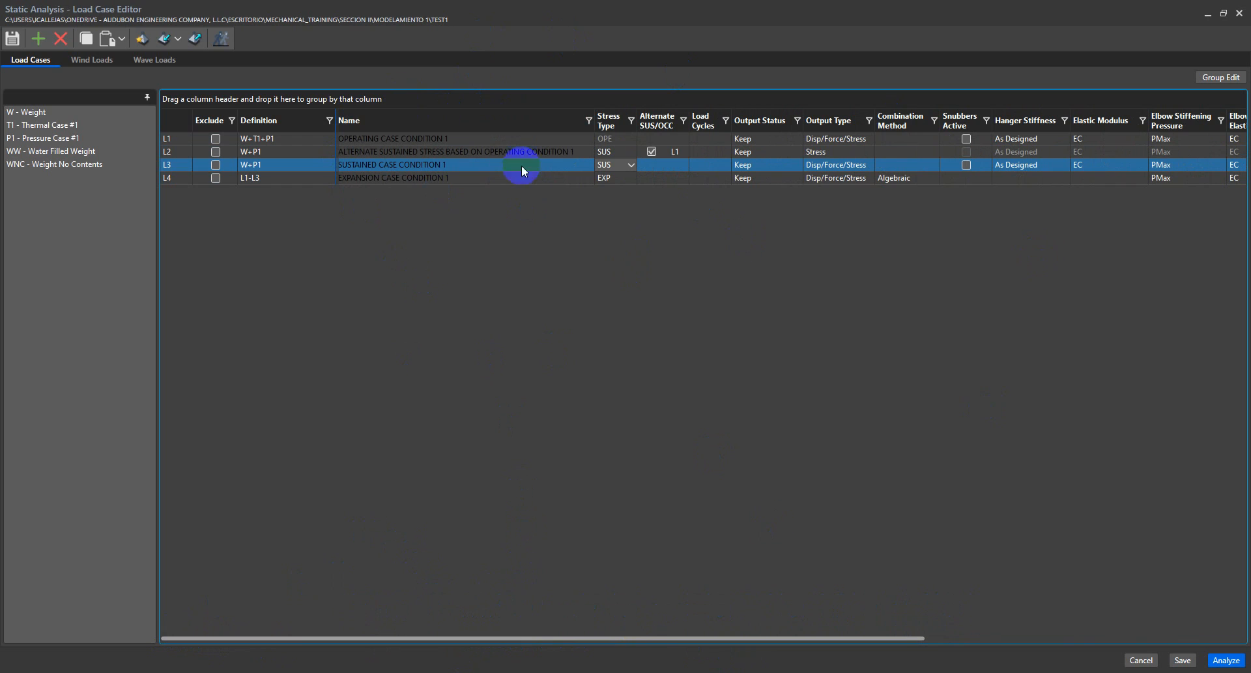
Import load cases from PSC-005-0B.C2 in Descargas > TRABAJO VIERNES > PSC-005-0 > 1. C2, acknowledging the data and units warning
{"action": "left_click", "coordinate": [167, 38]}
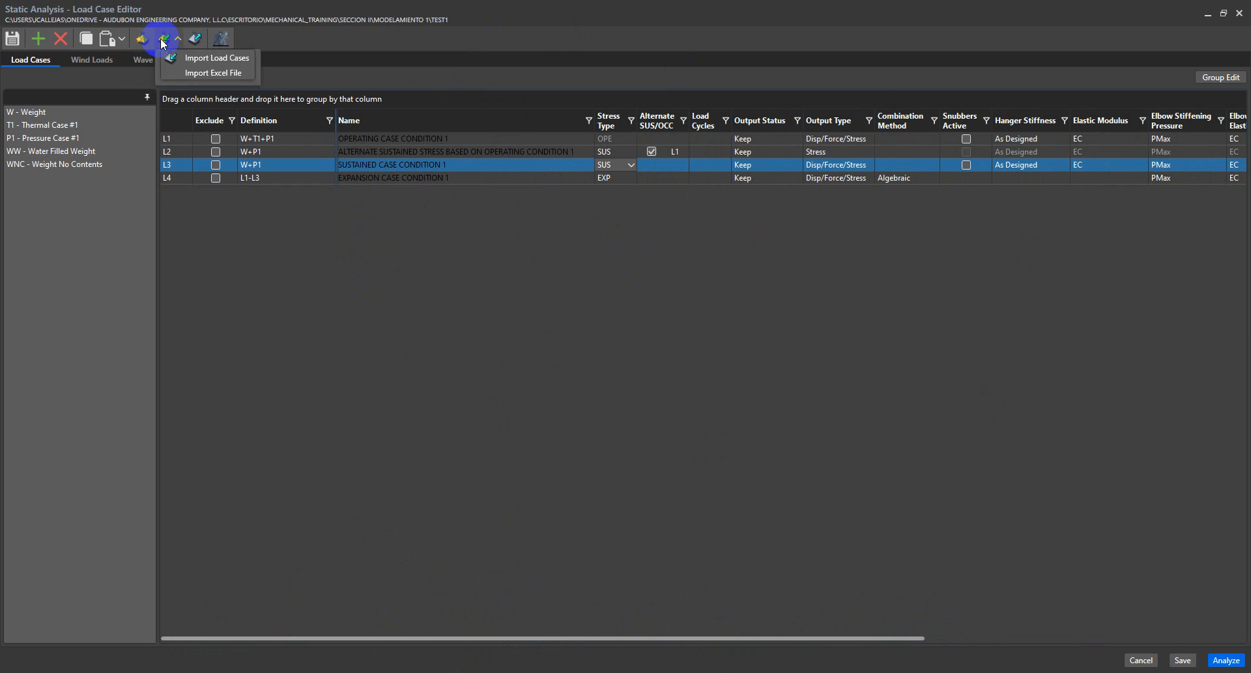
{"action": "left_click", "coordinate": [221, 57]}
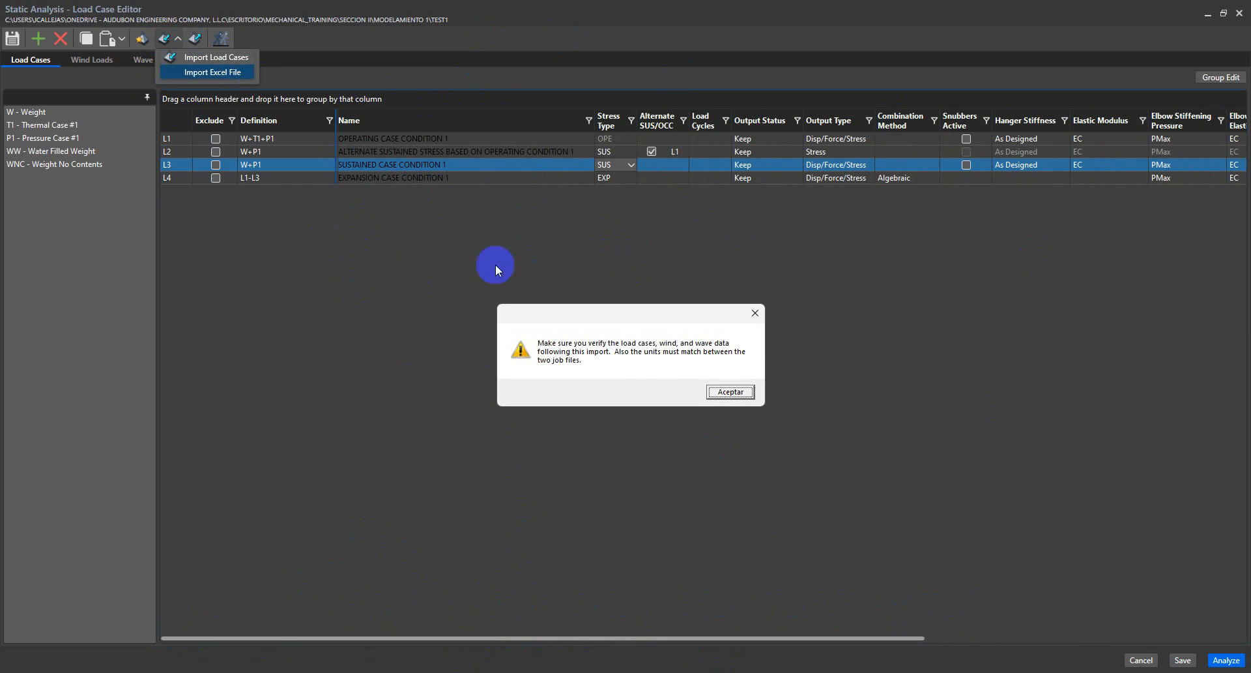
{"action": "left_click", "coordinate": [731, 393]}
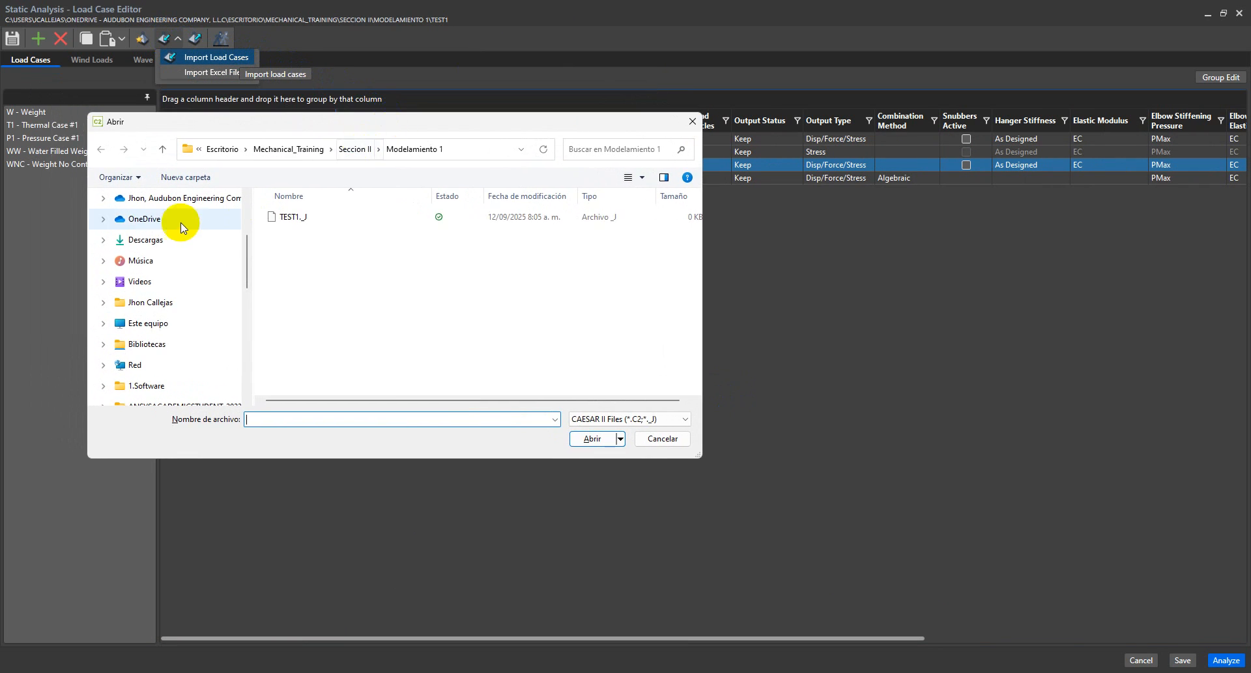
{"action": "left_click", "coordinate": [163, 150]}
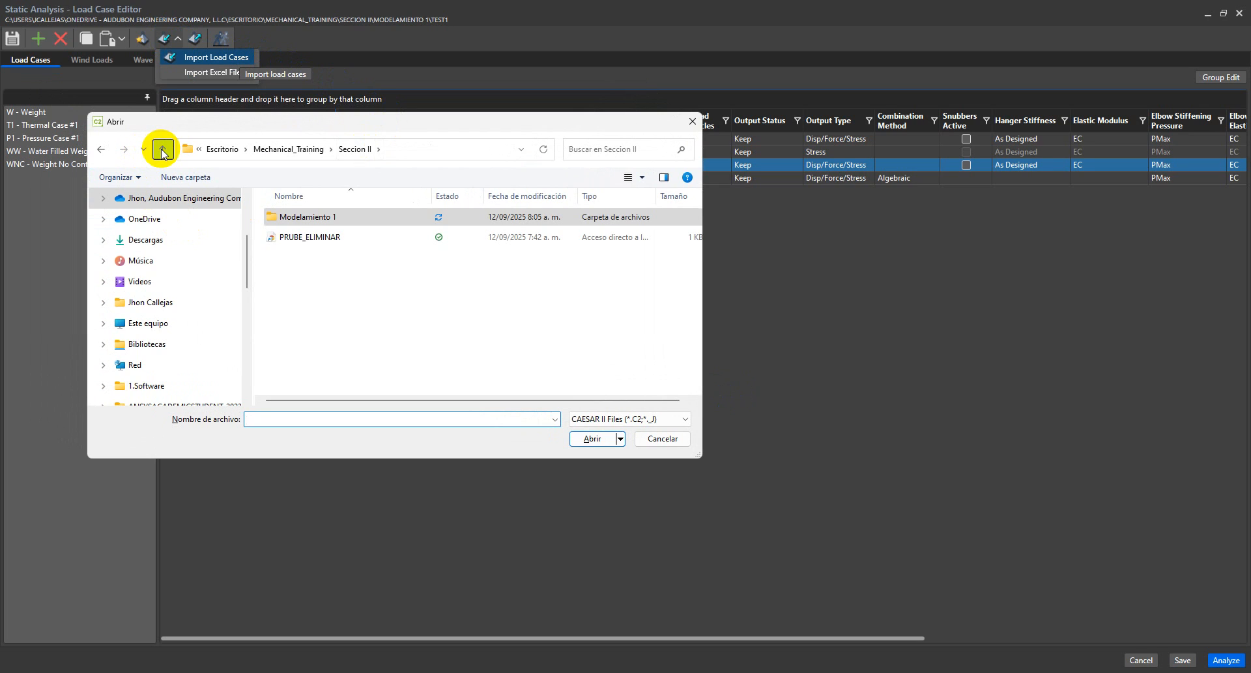
{"action": "left_click", "coordinate": [163, 149]}
{"action": "left_click", "coordinate": [163, 149]}
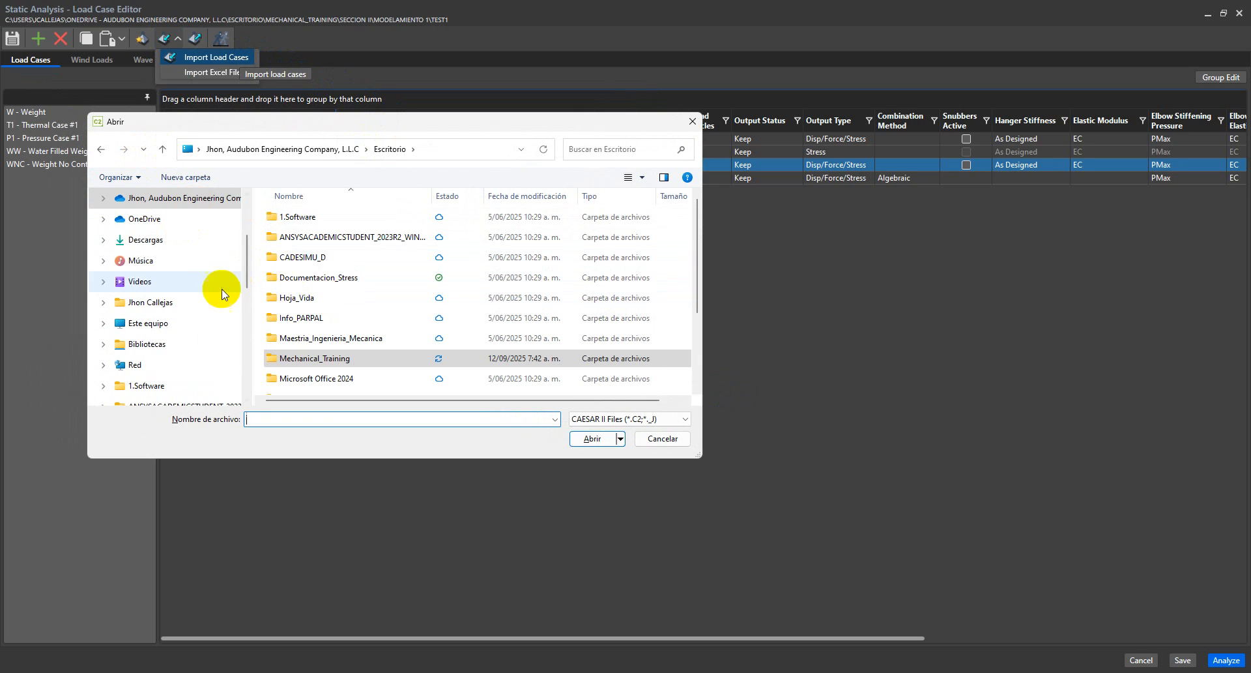
{"action": "left_click", "coordinate": [150, 240]}
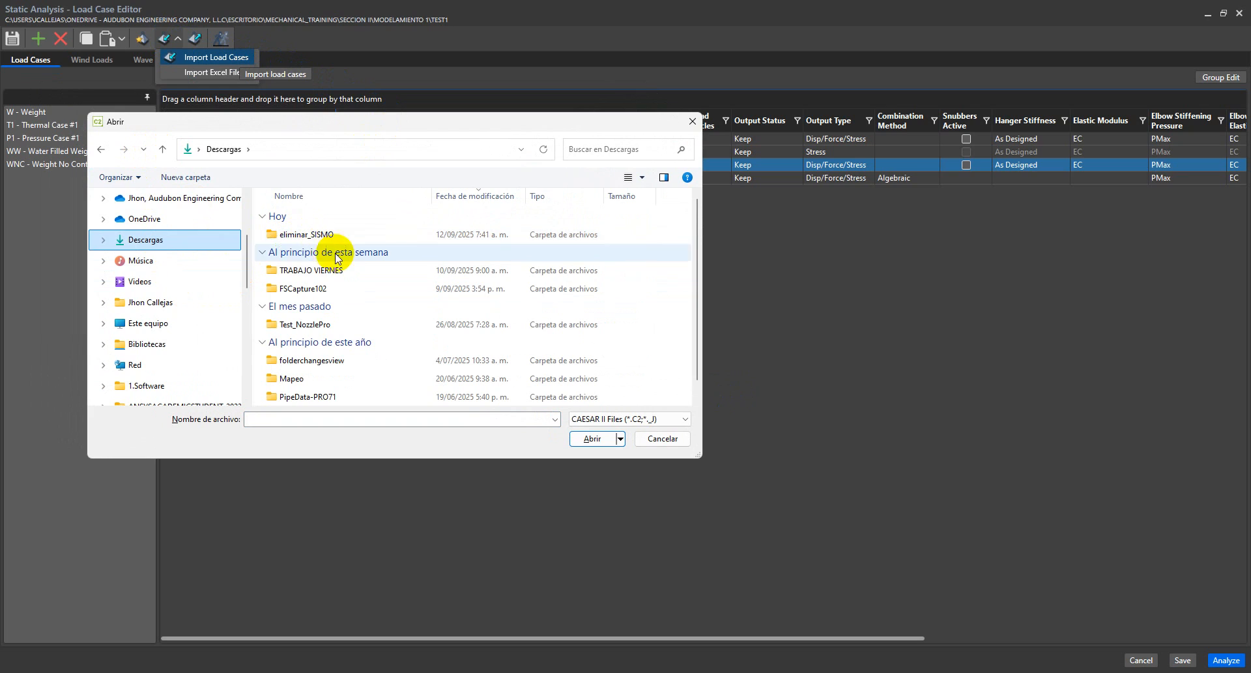
{"action": "double_click", "coordinate": [350, 268]}
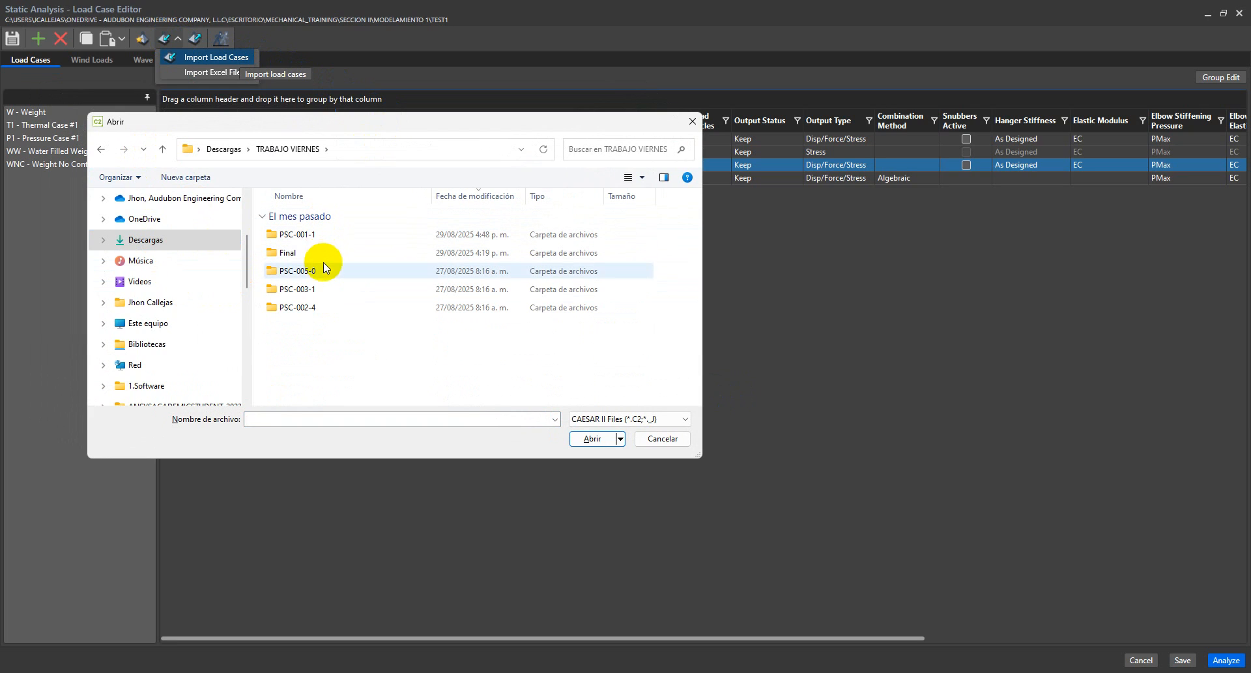
{"action": "double_click", "coordinate": [326, 273]}
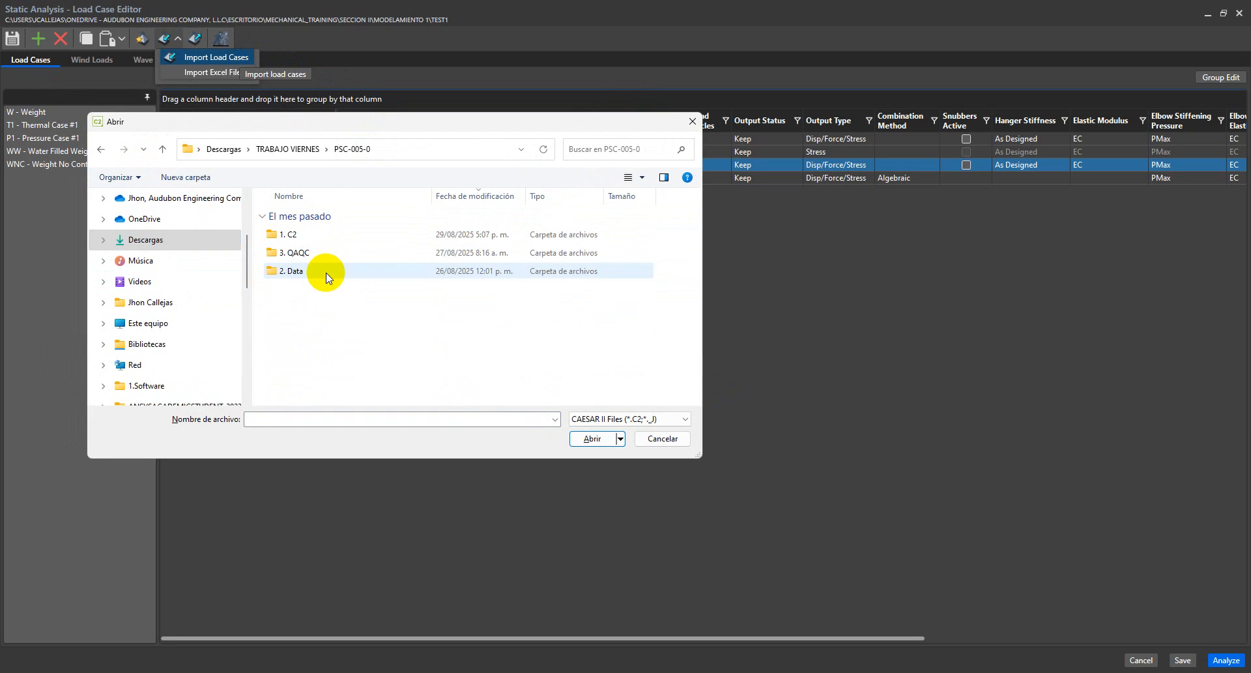
{"action": "double_click", "coordinate": [315, 236]}
{"action": "left_click", "coordinate": [349, 239]}
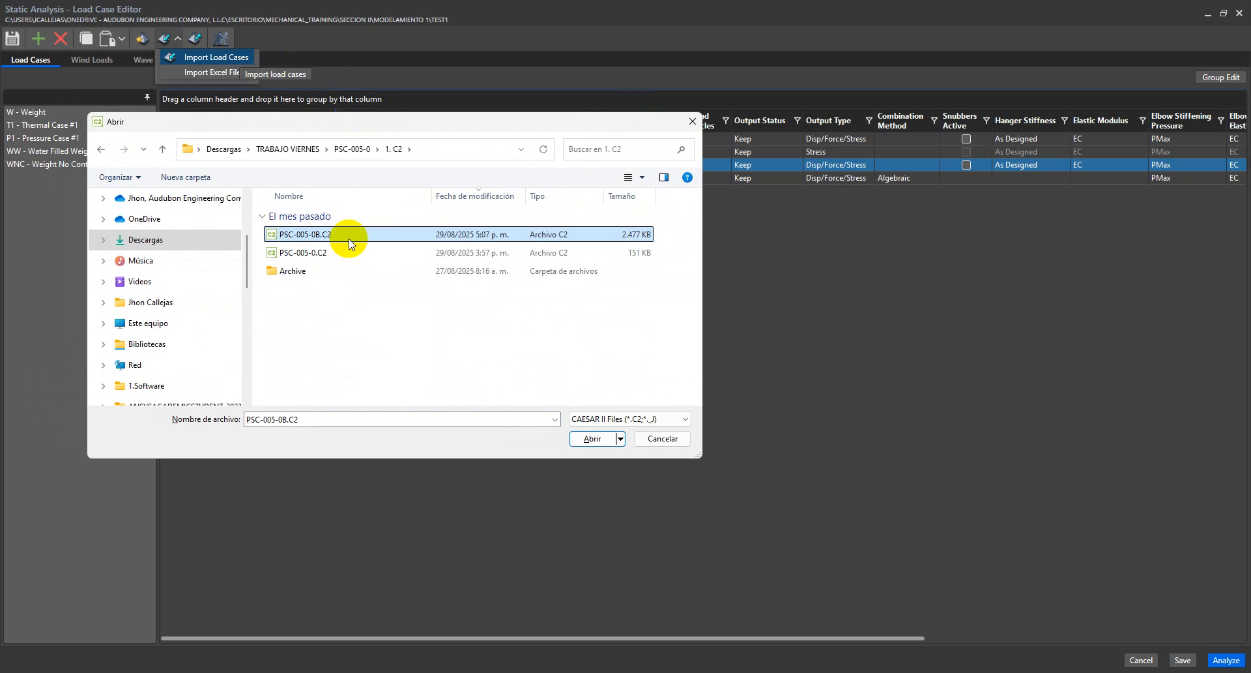
{"action": "double_click", "coordinate": [350, 238]}
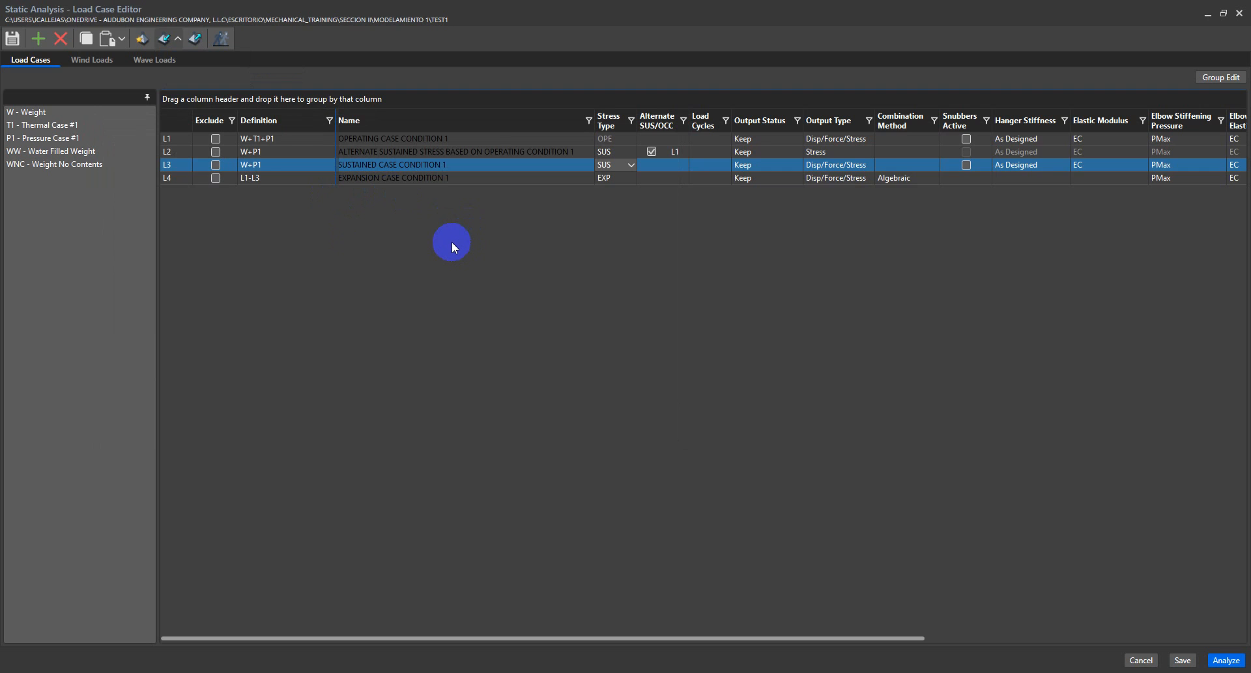
Look through the whole list of imported load cases, slightly widening the Definition column
{"action": "scroll", "coordinate": [530, 372], "scroll_direction": "down", "scroll_amount": 4}
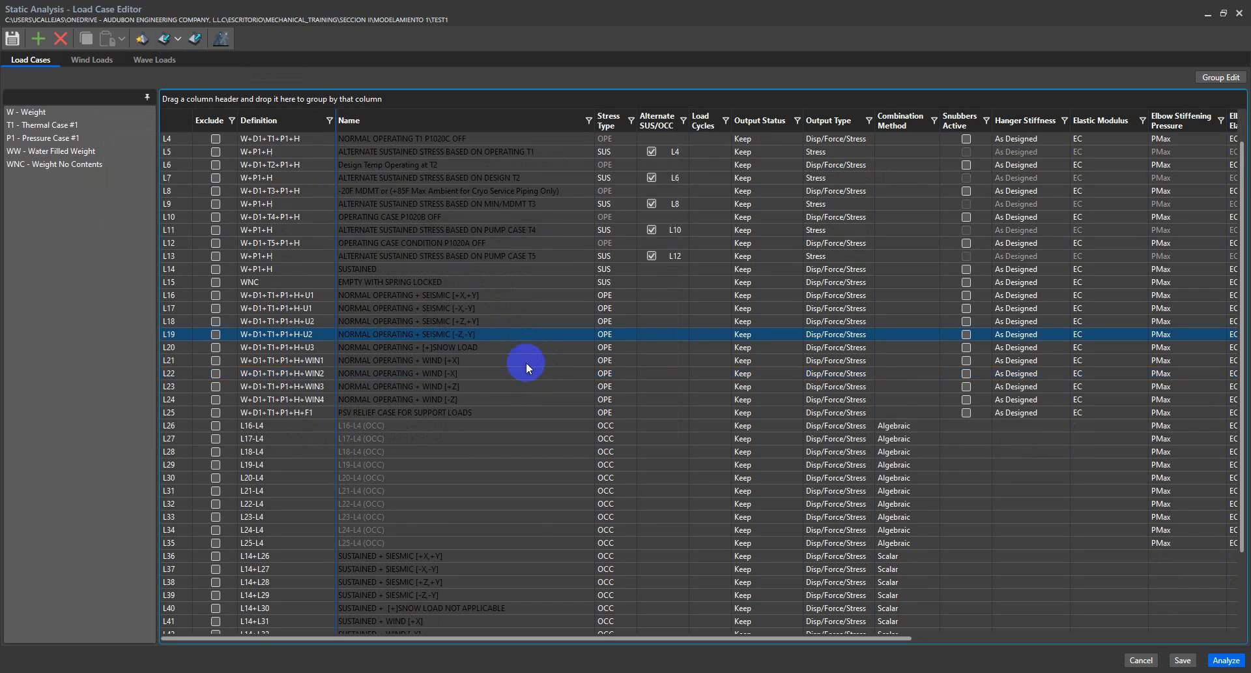
{"action": "scroll", "coordinate": [541, 354], "scroll_direction": "up", "scroll_amount": 1}
{"action": "scroll", "coordinate": [547, 352], "scroll_direction": "up", "scroll_amount": 3}
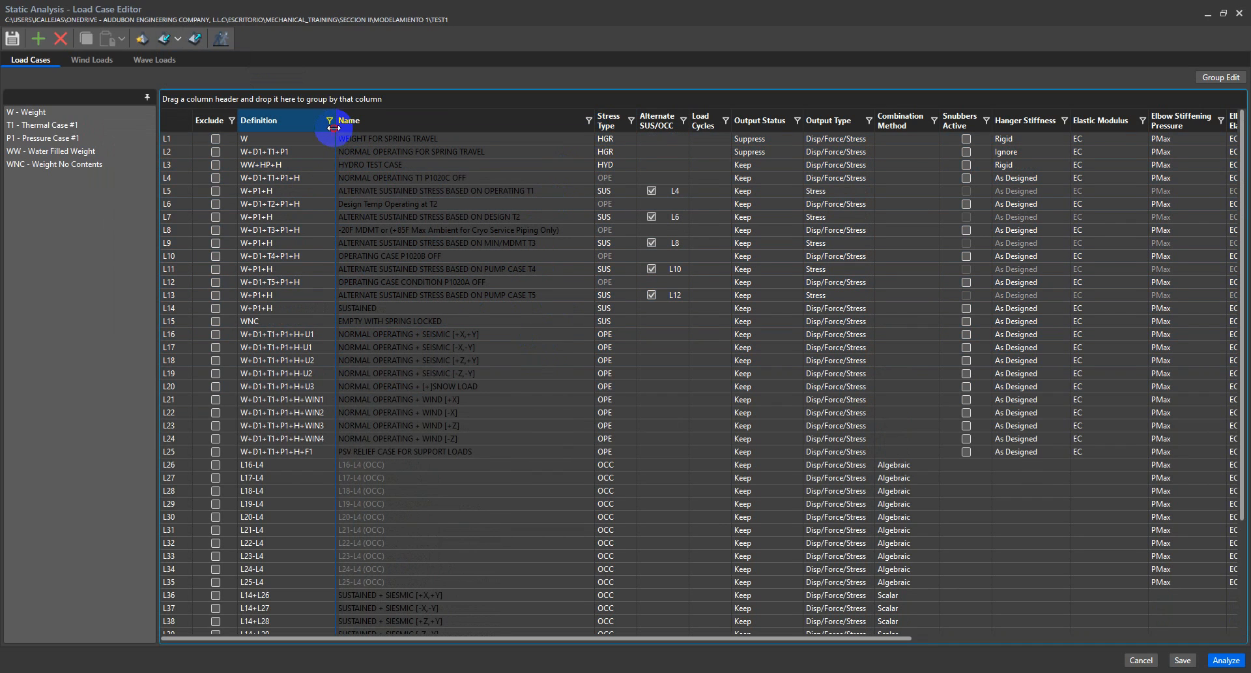
{"action": "left_click_drag", "start_coordinate": [335, 128], "coordinate": [338, 128]}
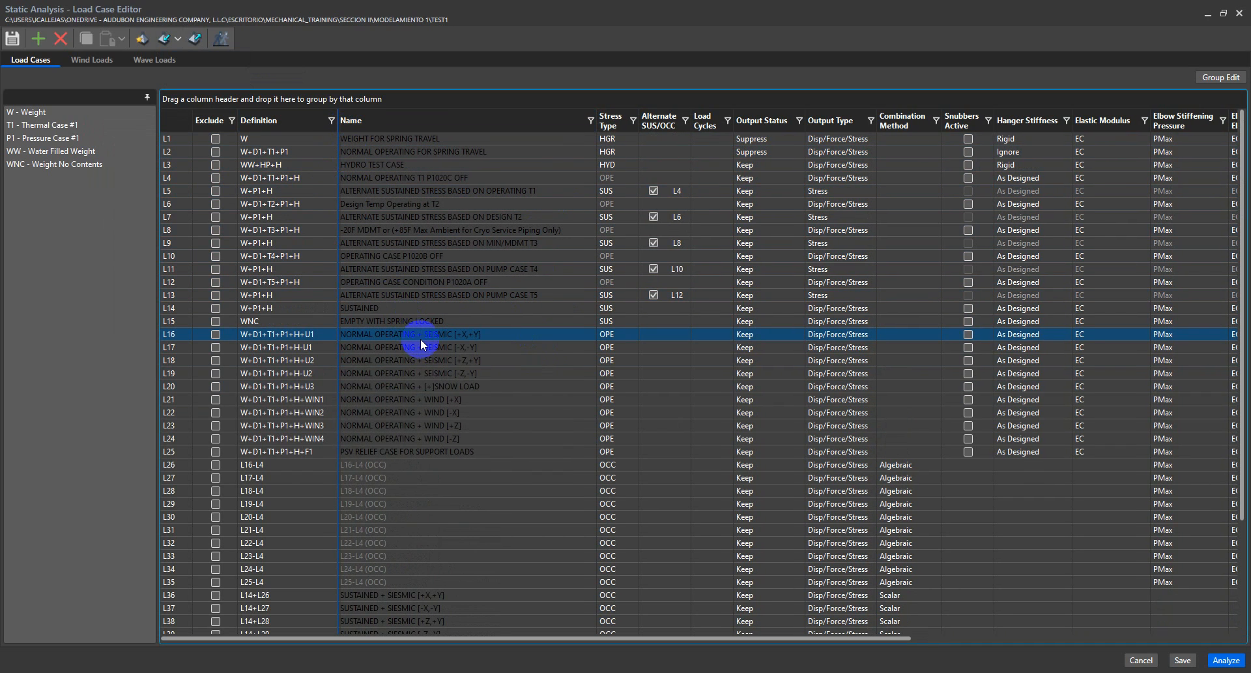
{"action": "scroll", "coordinate": [420, 338], "scroll_direction": "down", "scroll_amount": 4}
{"action": "scroll", "coordinate": [432, 354], "scroll_direction": "up", "scroll_amount": 4}
Examine the definitions of spring travel cases L1 and L2 against the available load components
{"action": "left_click", "coordinate": [307, 151]}
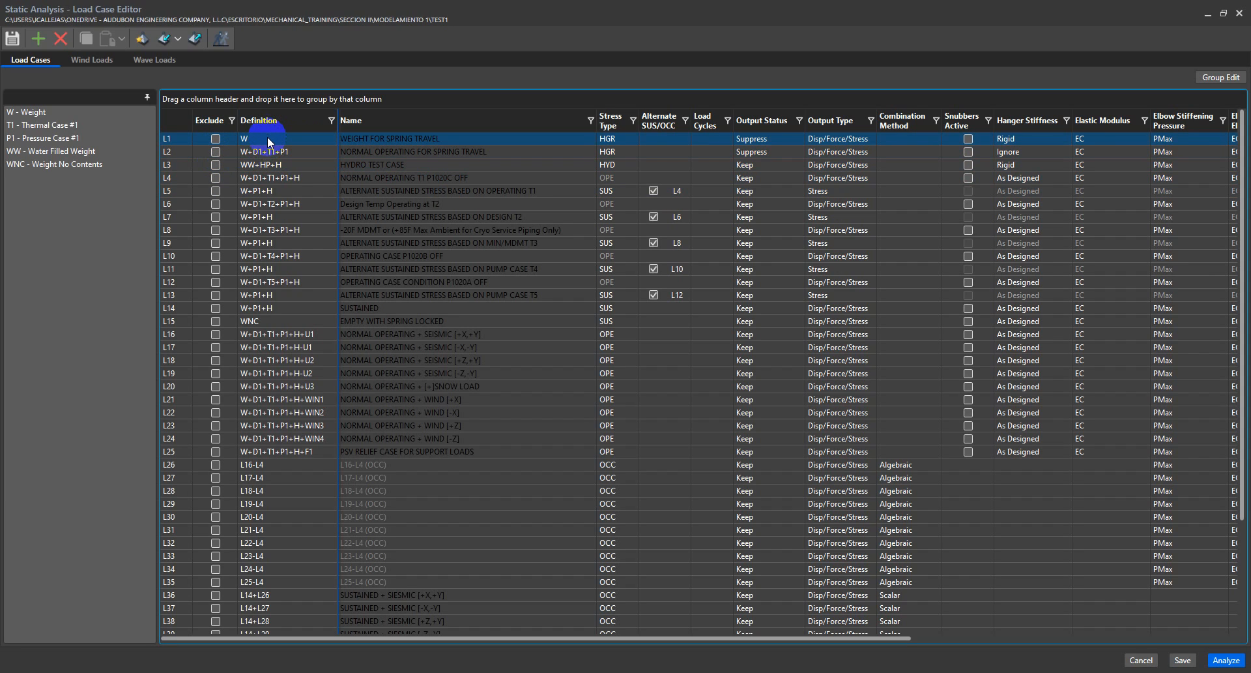
{"action": "left_click", "coordinate": [292, 154]}
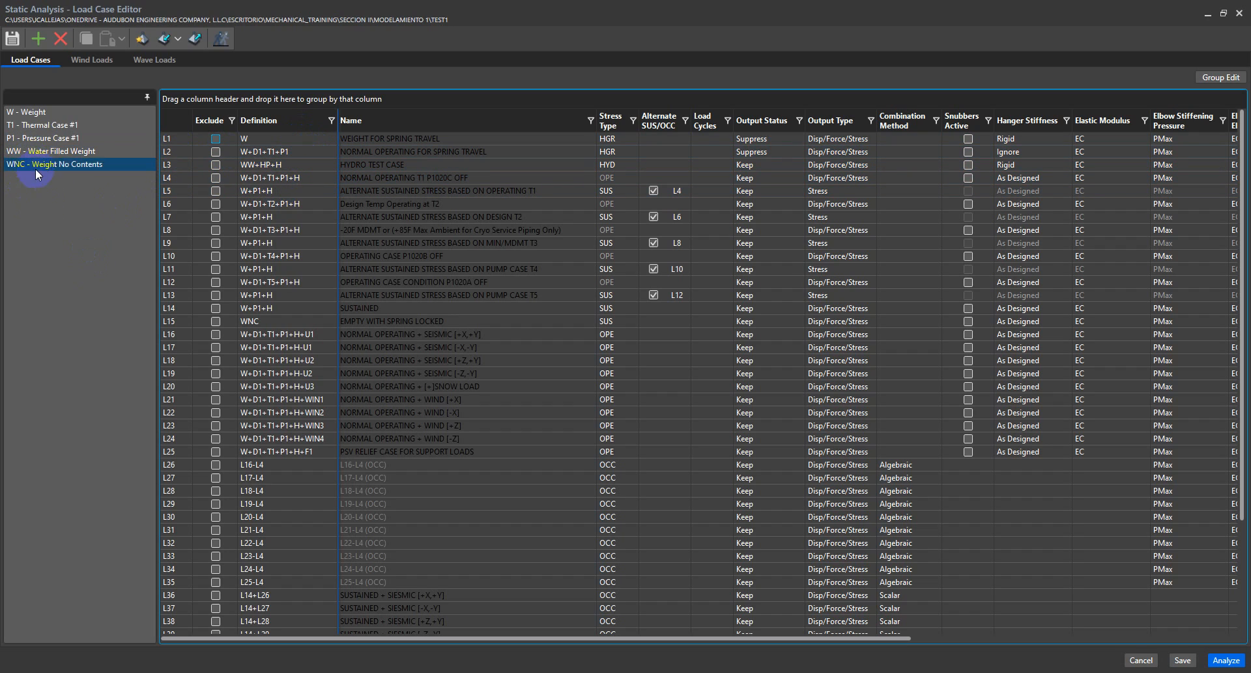
{"action": "left_click", "coordinate": [50, 139]}
{"action": "left_click", "coordinate": [68, 209]}
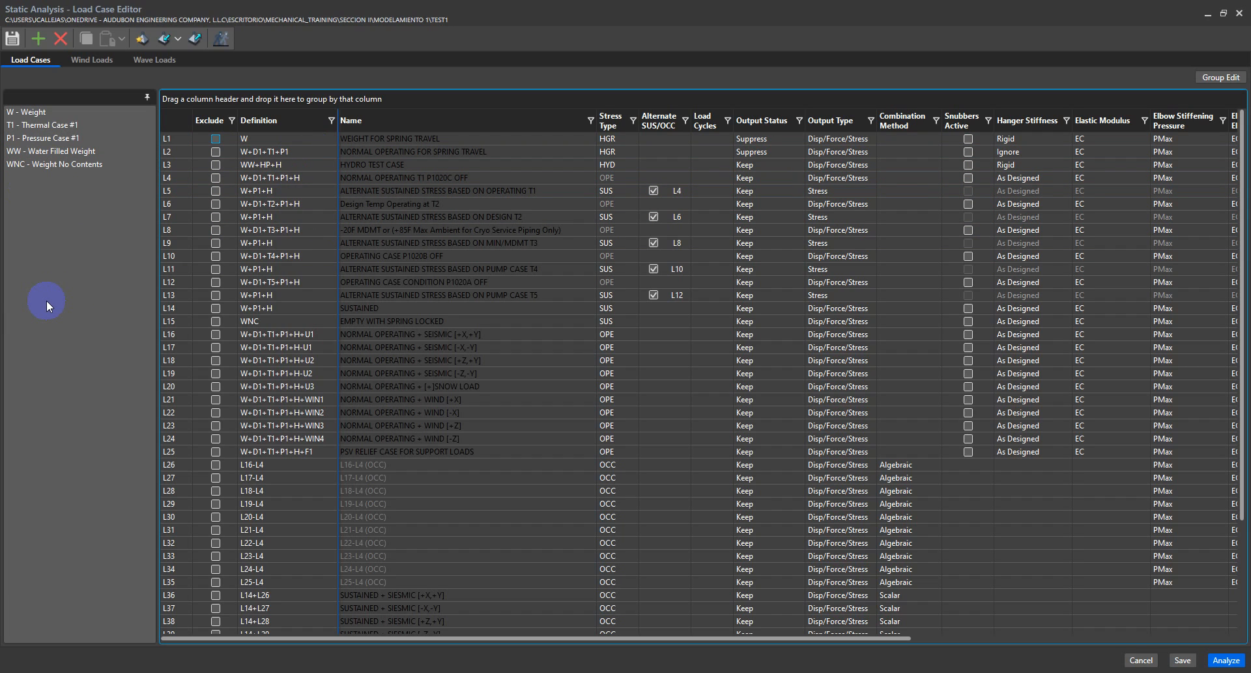
{"action": "left_click", "coordinate": [373, 150]}
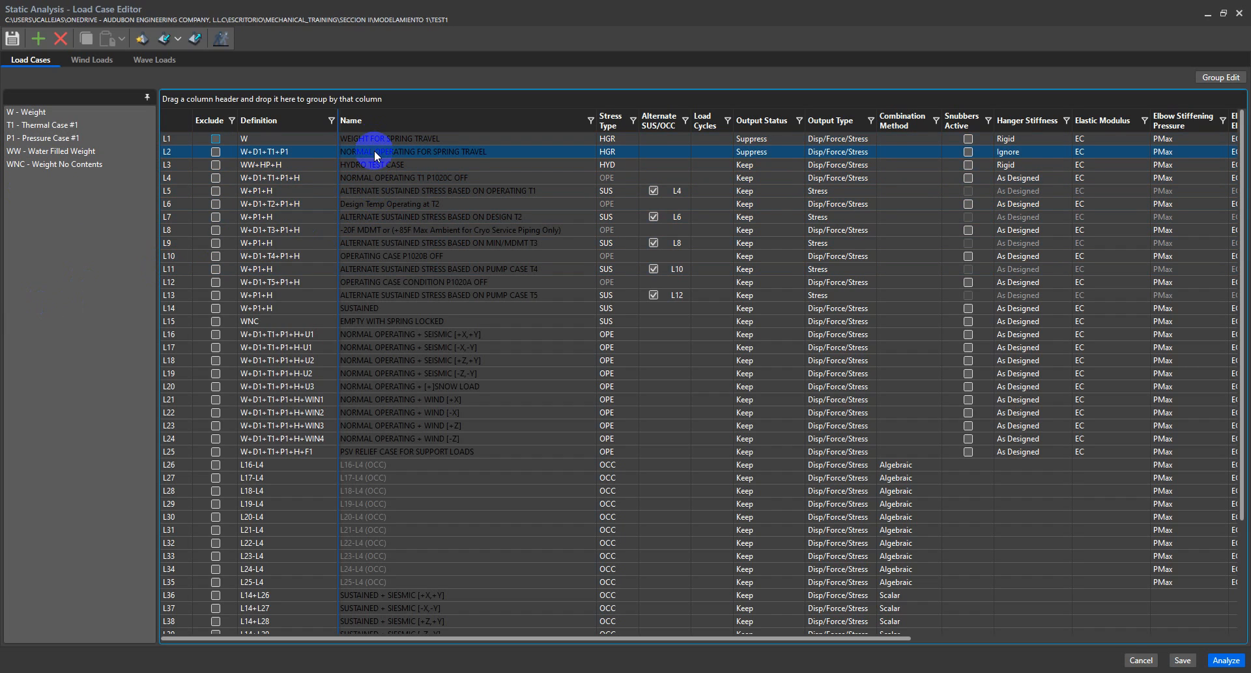
Examine hydro test case L3 with the water filled weight component, and the definition of normal operating case L4
{"action": "left_click", "coordinate": [368, 166]}
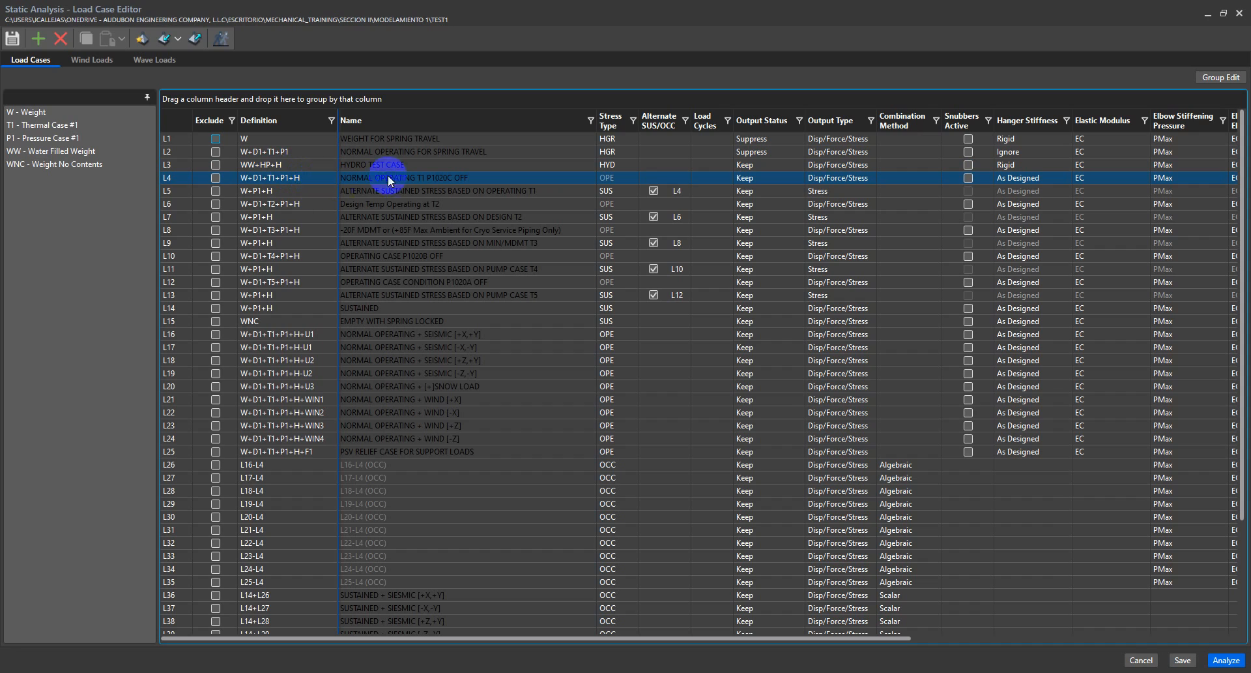
{"action": "left_click", "coordinate": [89, 156]}
{"action": "left_click", "coordinate": [322, 178]}
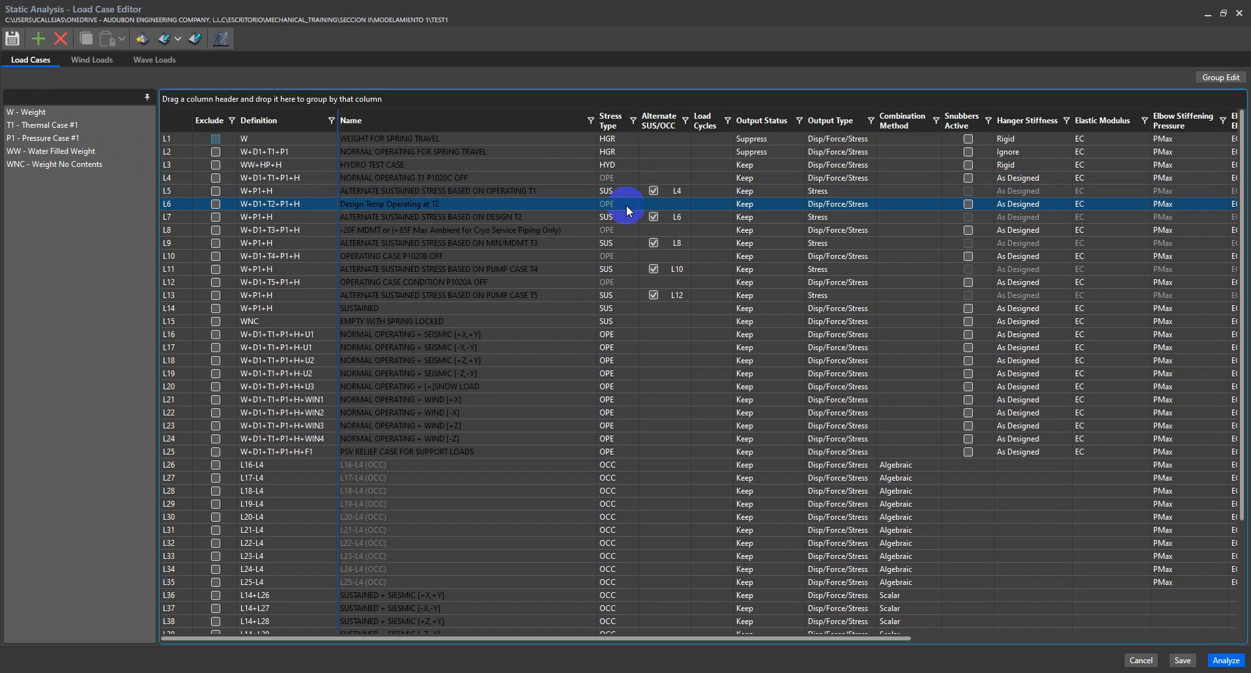
{"action": "left_click", "coordinate": [286, 178]}
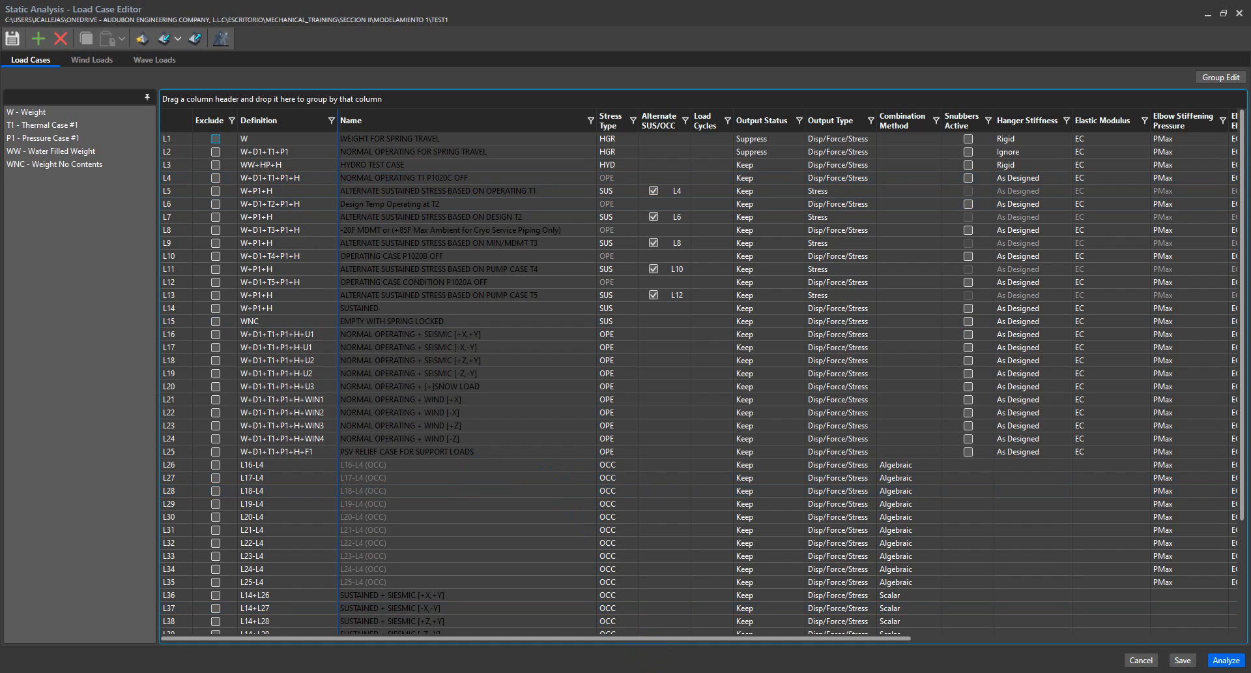
Examine design temperature case L6, MDMT case L8 and alternate sustained case L9
{"action": "left_click", "coordinate": [510, 282]}
{"action": "left_click", "coordinate": [295, 199]}
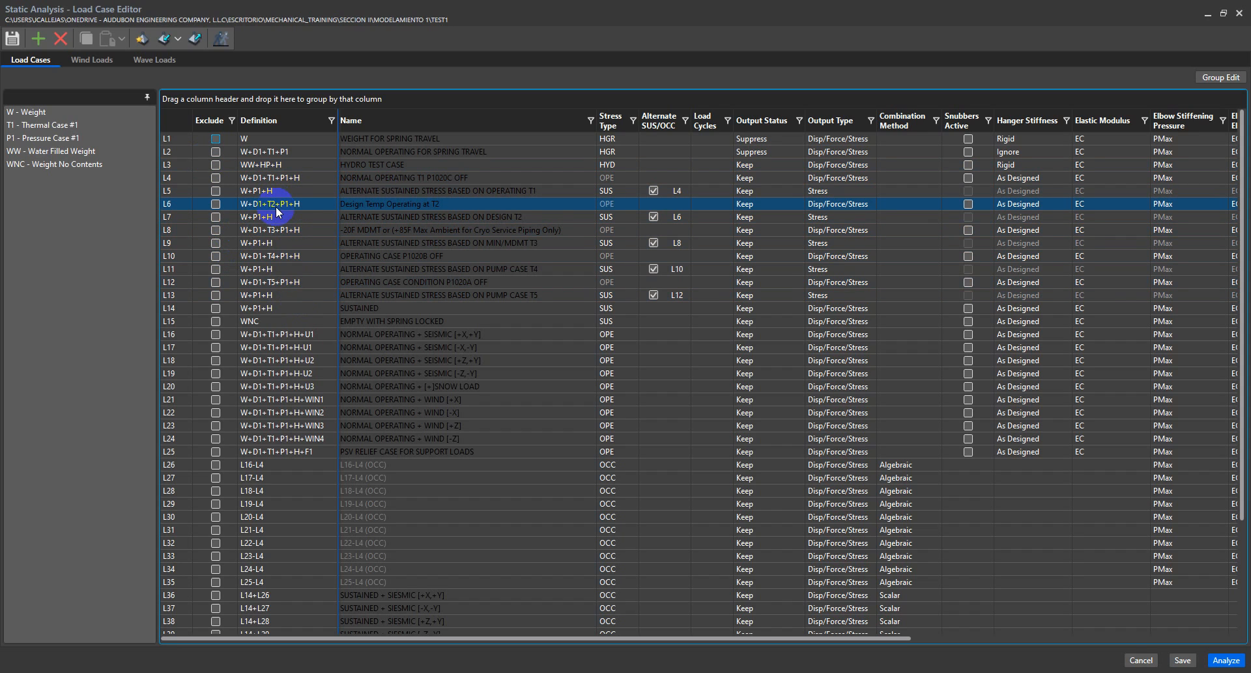
{"action": "left_click", "coordinate": [177, 225]}
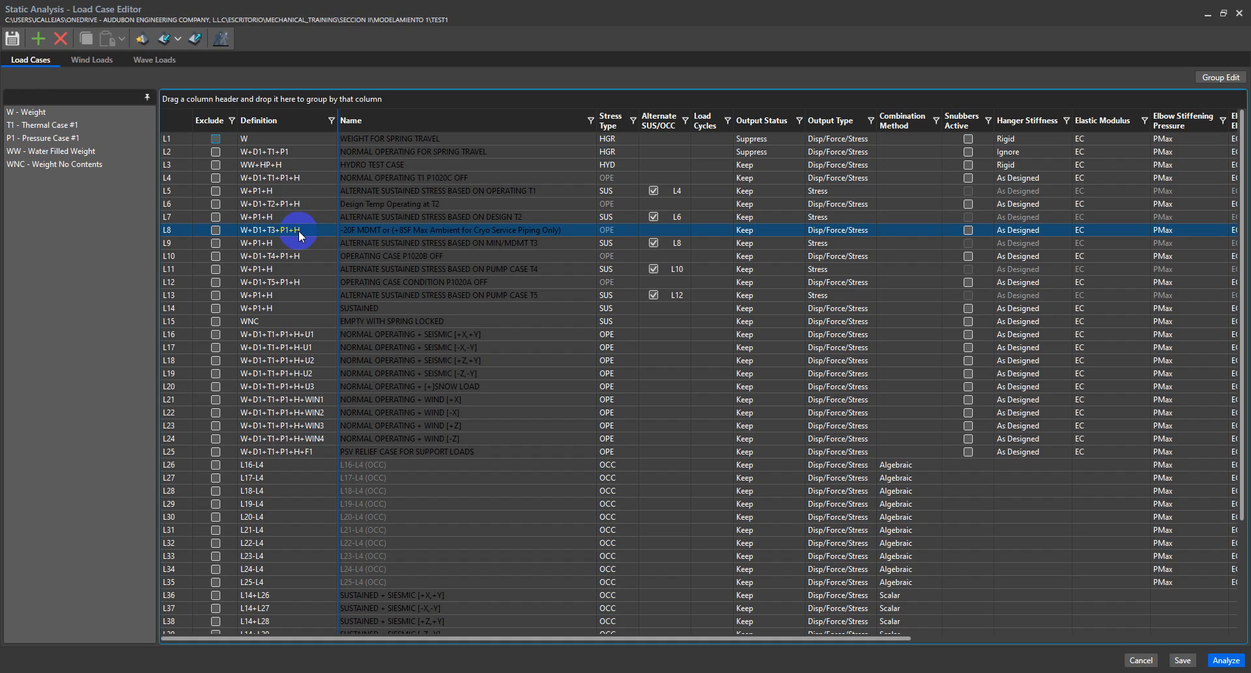
{"action": "left_click", "coordinate": [294, 244]}
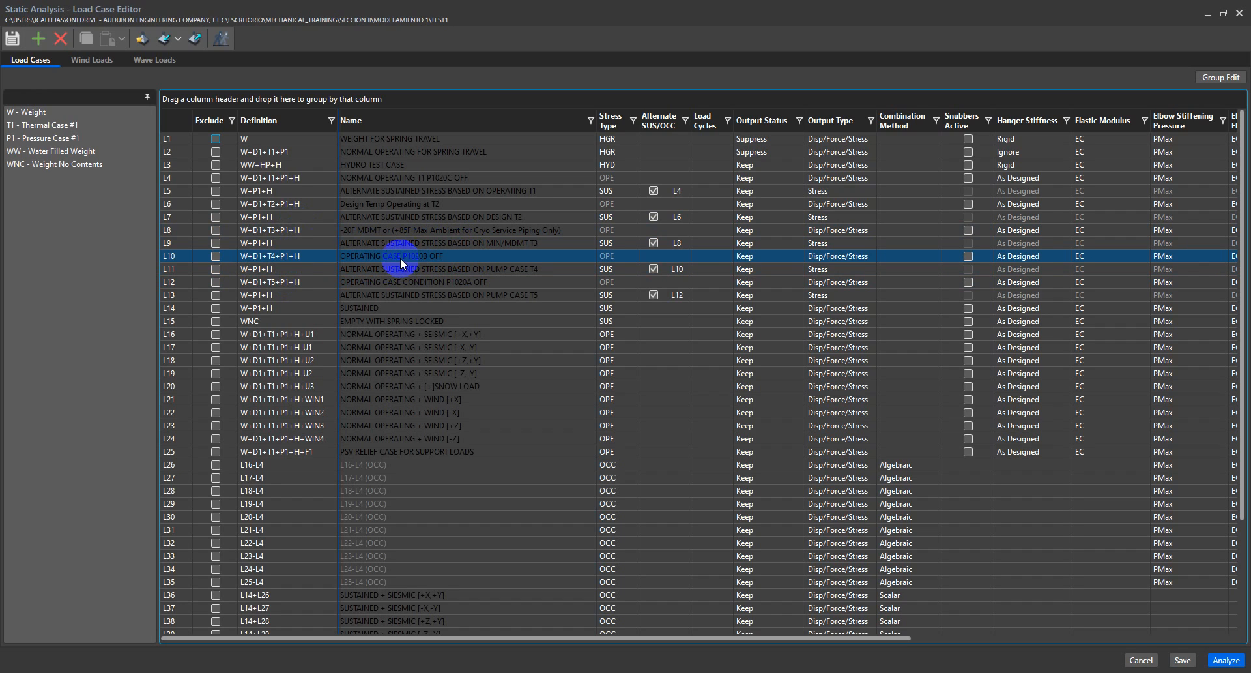
Examine pump-off operating cases L10 and L12 and alternate sustained case L11
{"action": "left_click", "coordinate": [356, 257]}
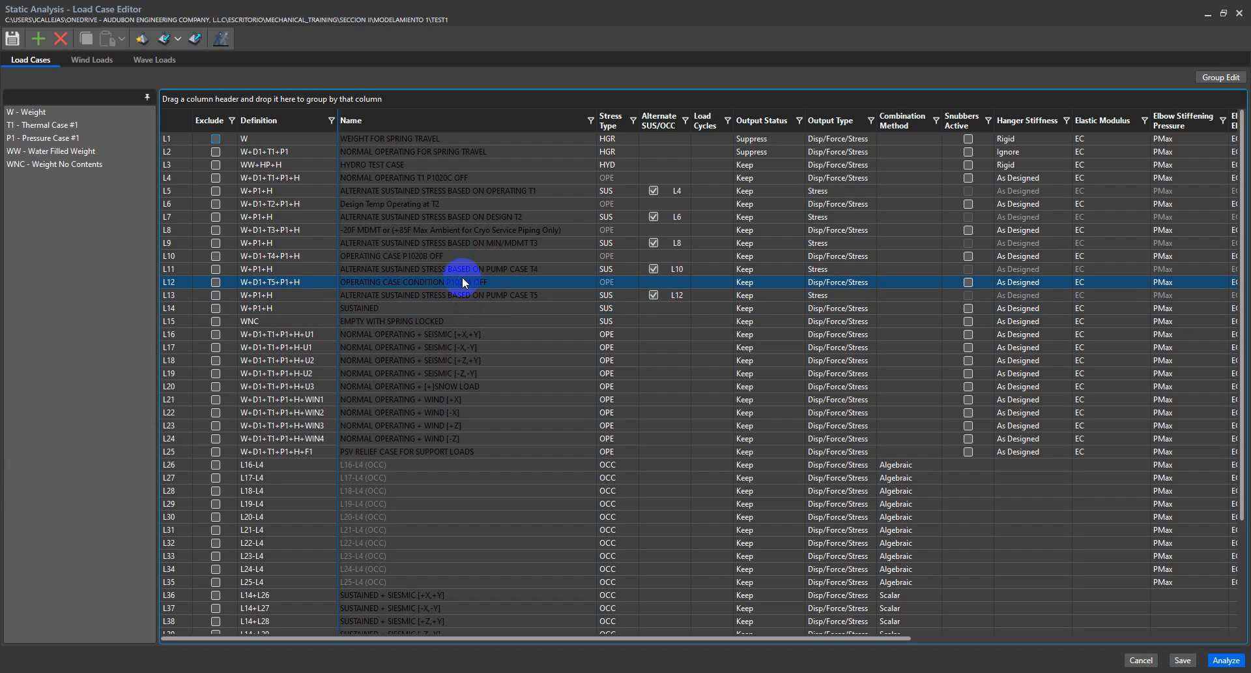
{"action": "left_click", "coordinate": [324, 284]}
{"action": "left_click", "coordinate": [163, 271], "text": "shift"}
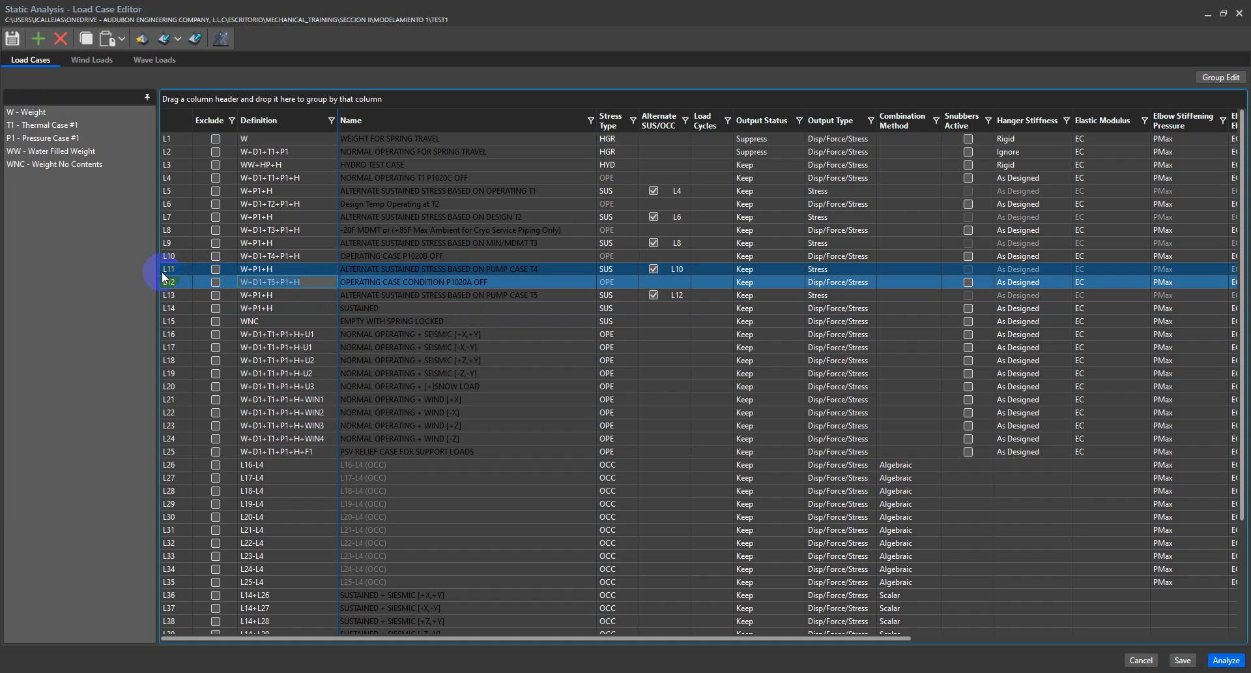
{"action": "left_click", "coordinate": [163, 274], "text": "ctrl"}
{"action": "left_click", "coordinate": [771, 482], "text": "ctrl"}
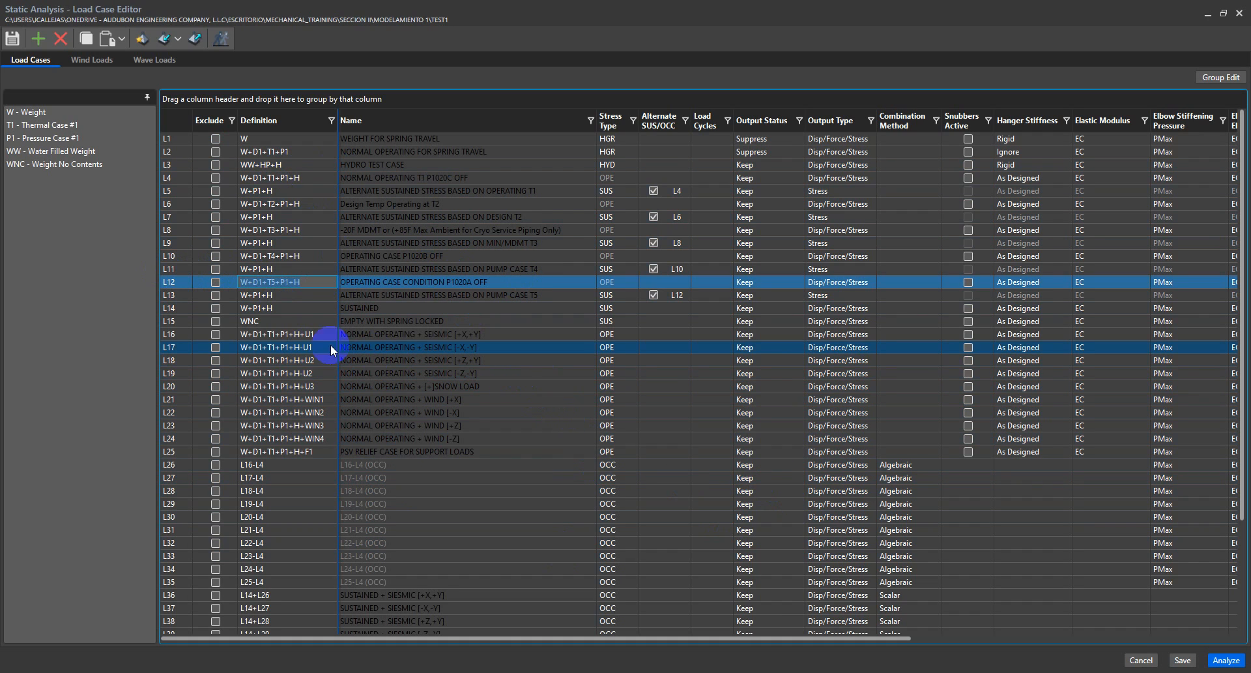
Examine sustained case L14 and the WNC definition of case L15, empty with spring locked
{"action": "left_click", "coordinate": [381, 303]}
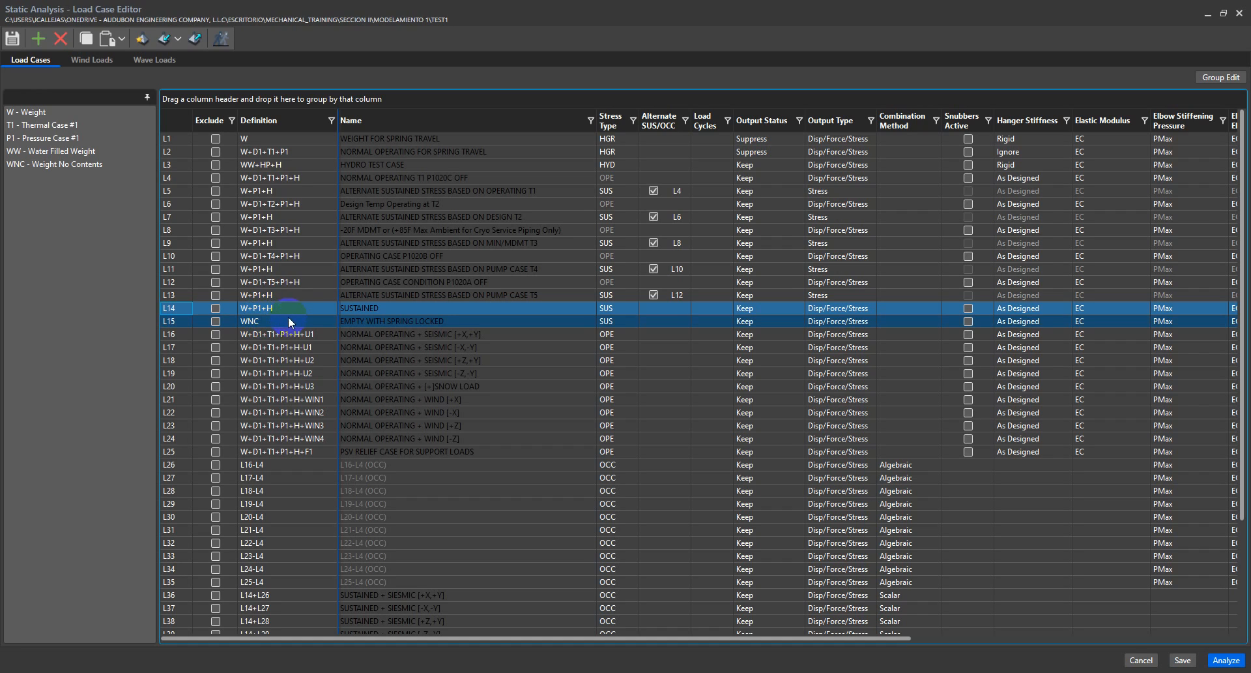
{"action": "left_click", "coordinate": [406, 319]}
{"action": "left_click", "coordinate": [301, 335]}
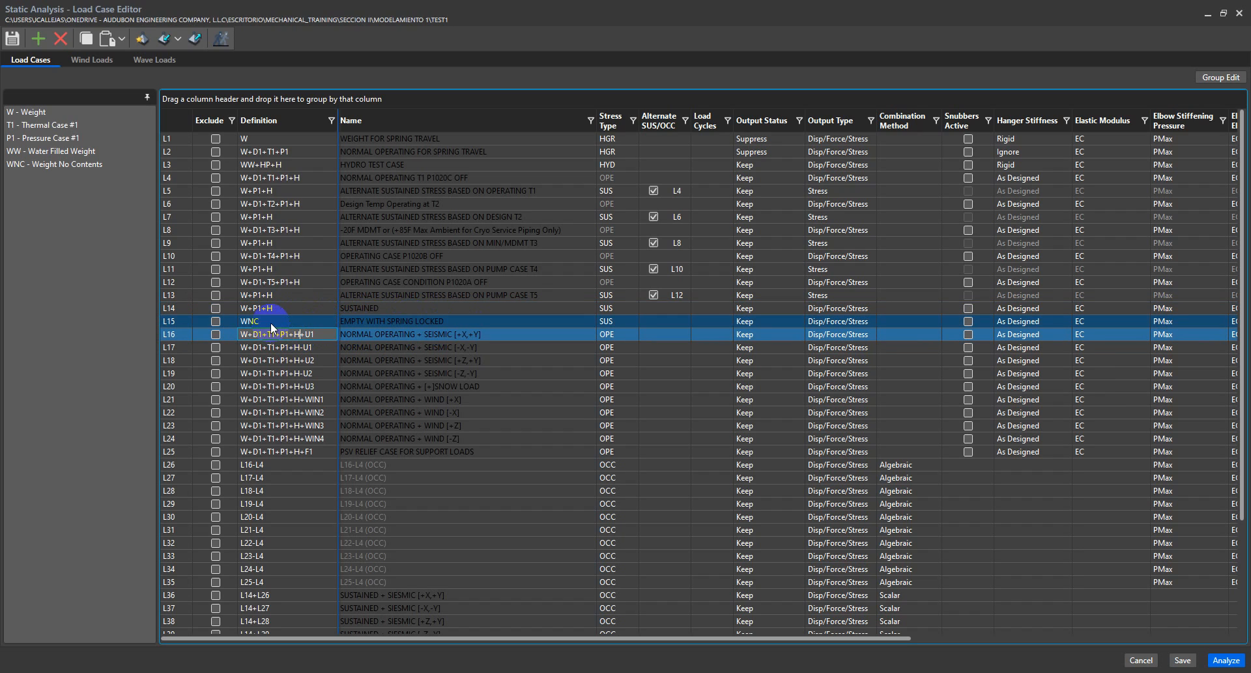
{"action": "left_click", "coordinate": [272, 322]}
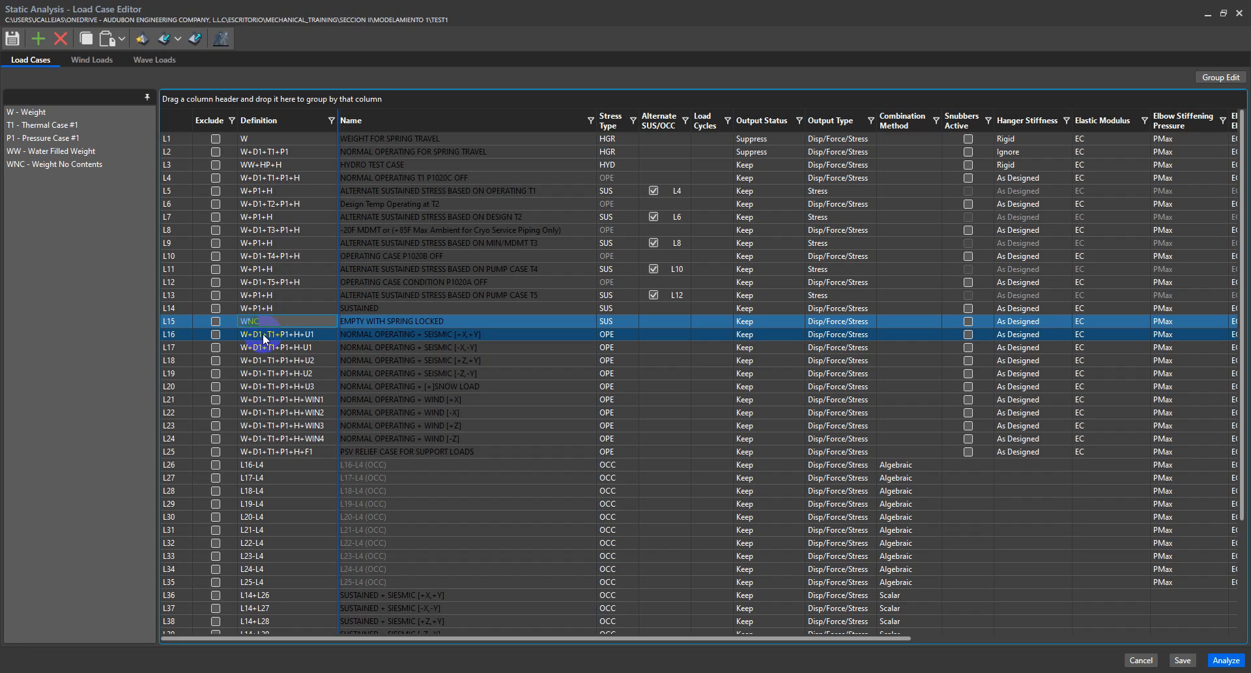
Compare the U1 seismic terms in the definitions of operating cases L16 and L17
{"action": "left_click", "coordinate": [263, 334]}
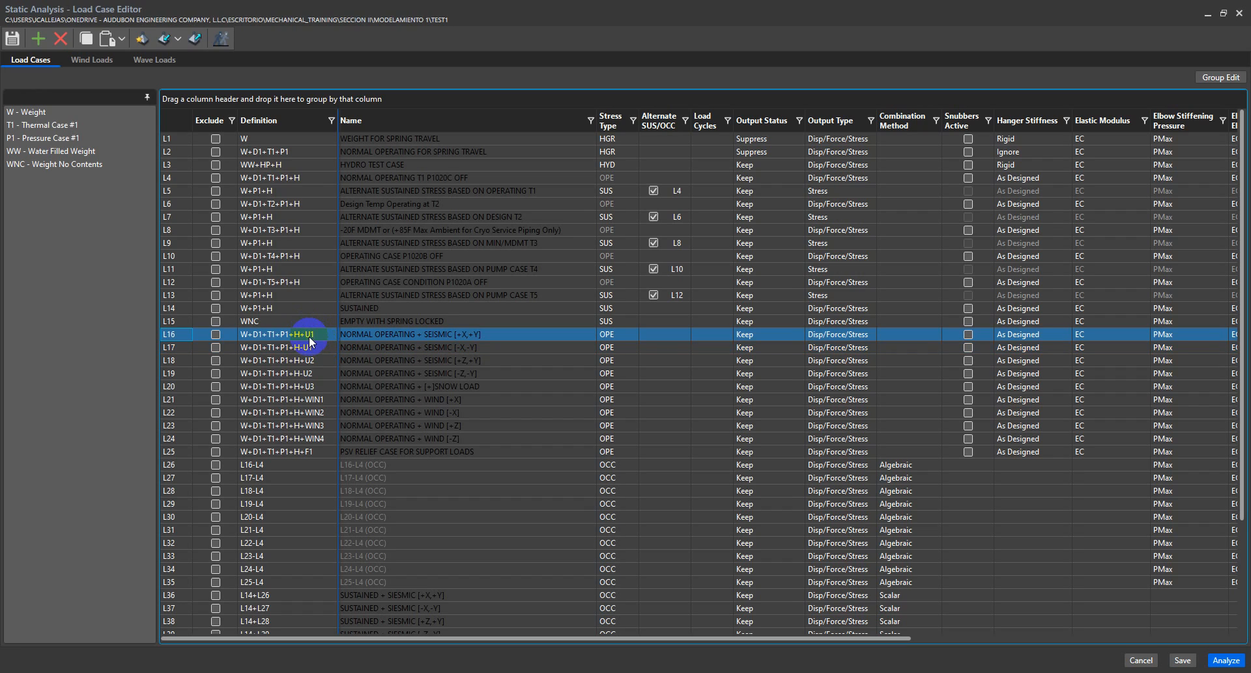
{"action": "left_click", "coordinate": [340, 402], "text": "ctrl"}
{"action": "left_click", "coordinate": [324, 348], "text": "ctrl"}
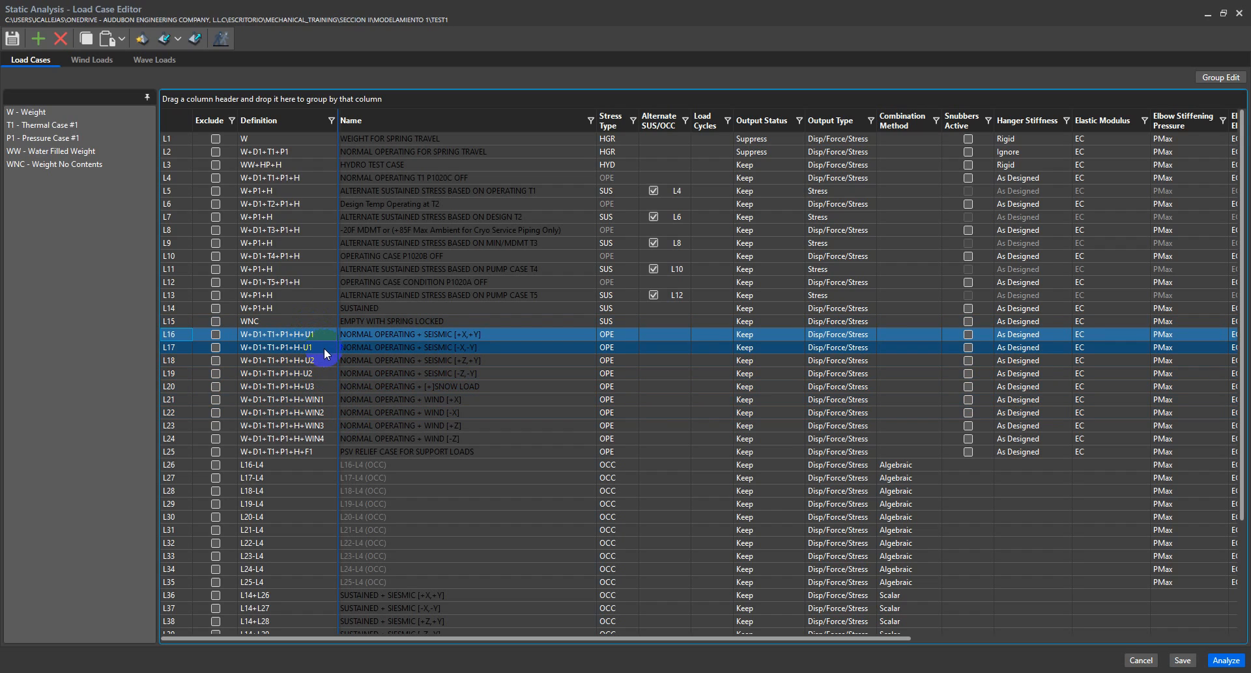
Examine snow load case L20 and the wind terms in operating cases L21 to L24
{"action": "left_click", "coordinate": [406, 387]}
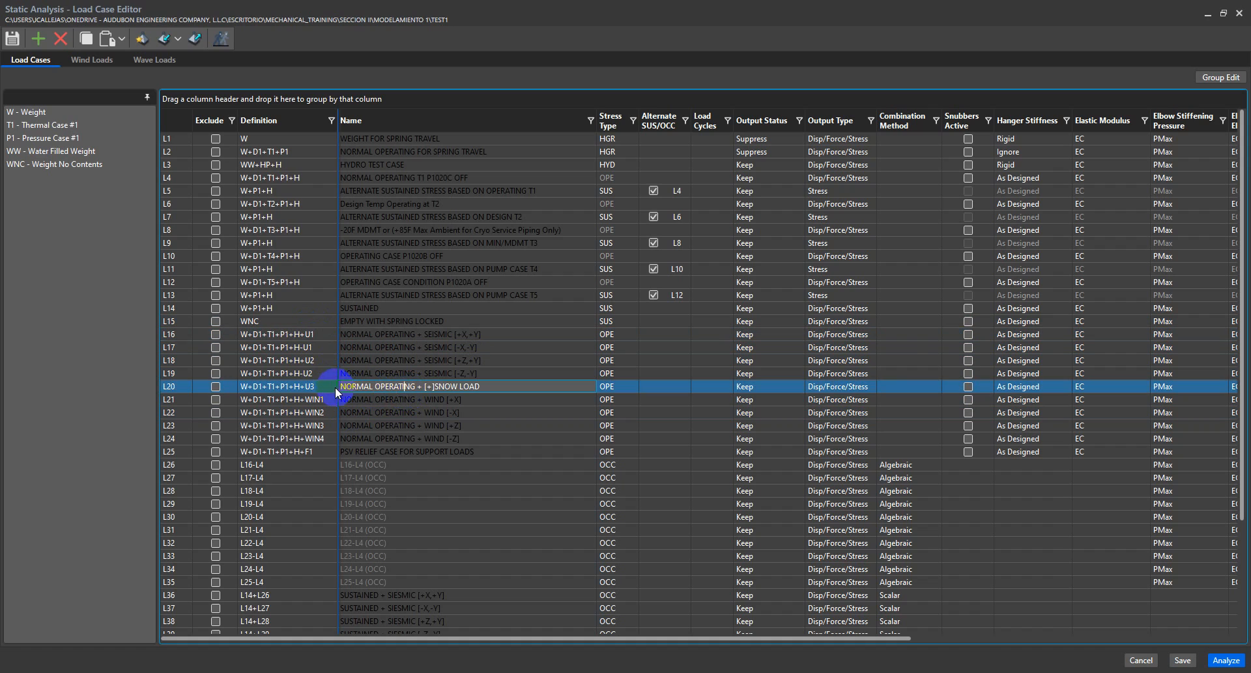
{"action": "double_click", "coordinate": [366, 386]}
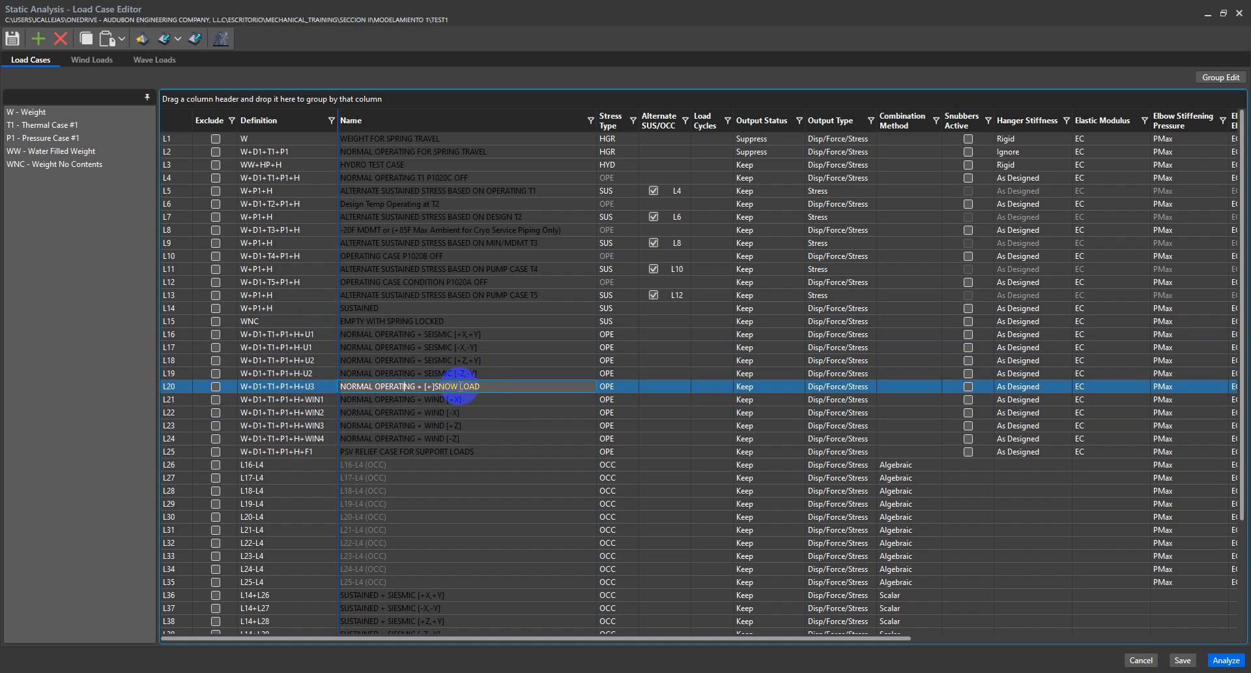
{"action": "left_click", "coordinate": [489, 386]}
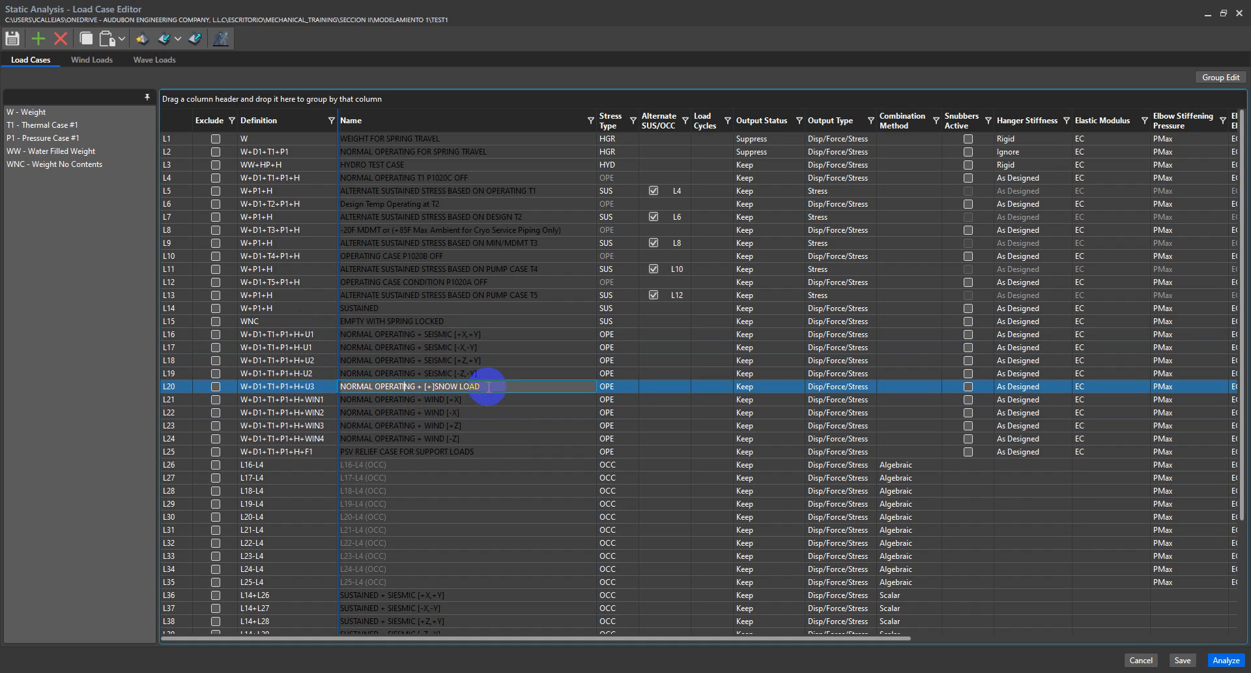
{"action": "left_click_drag", "start_coordinate": [324, 399], "coordinate": [331, 442]}
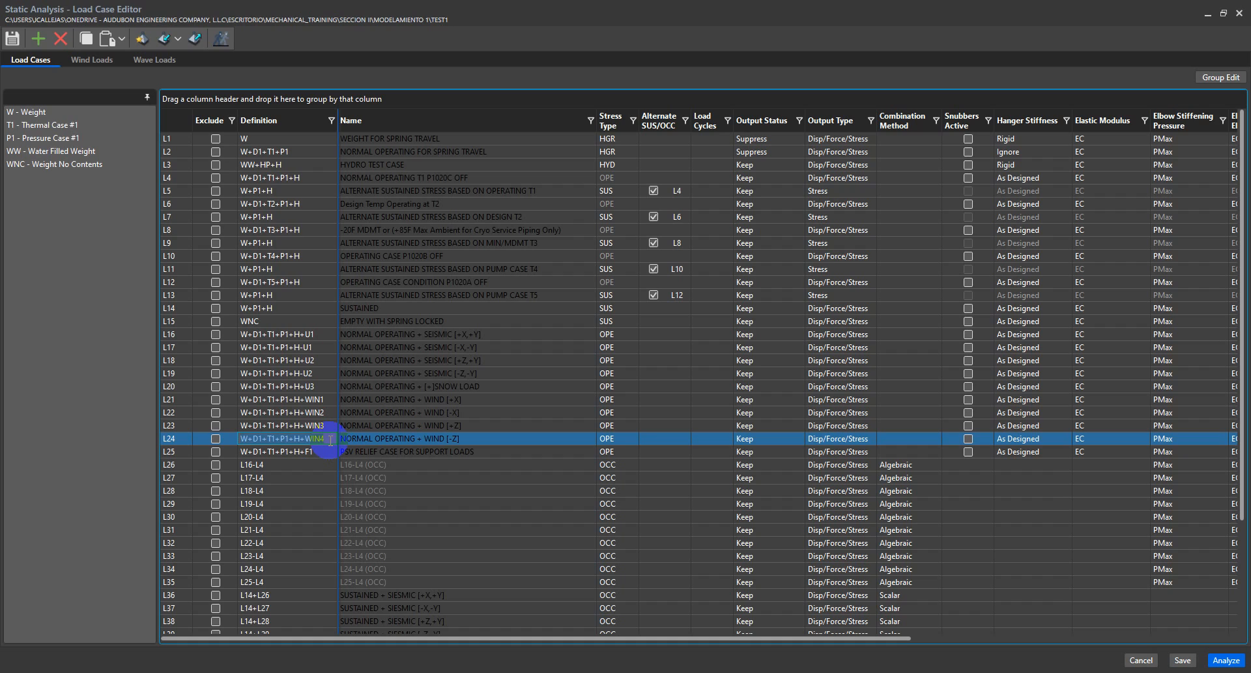
Examine the PSV relief case for support loads in operating case L25
{"action": "left_click", "coordinate": [176, 452]}
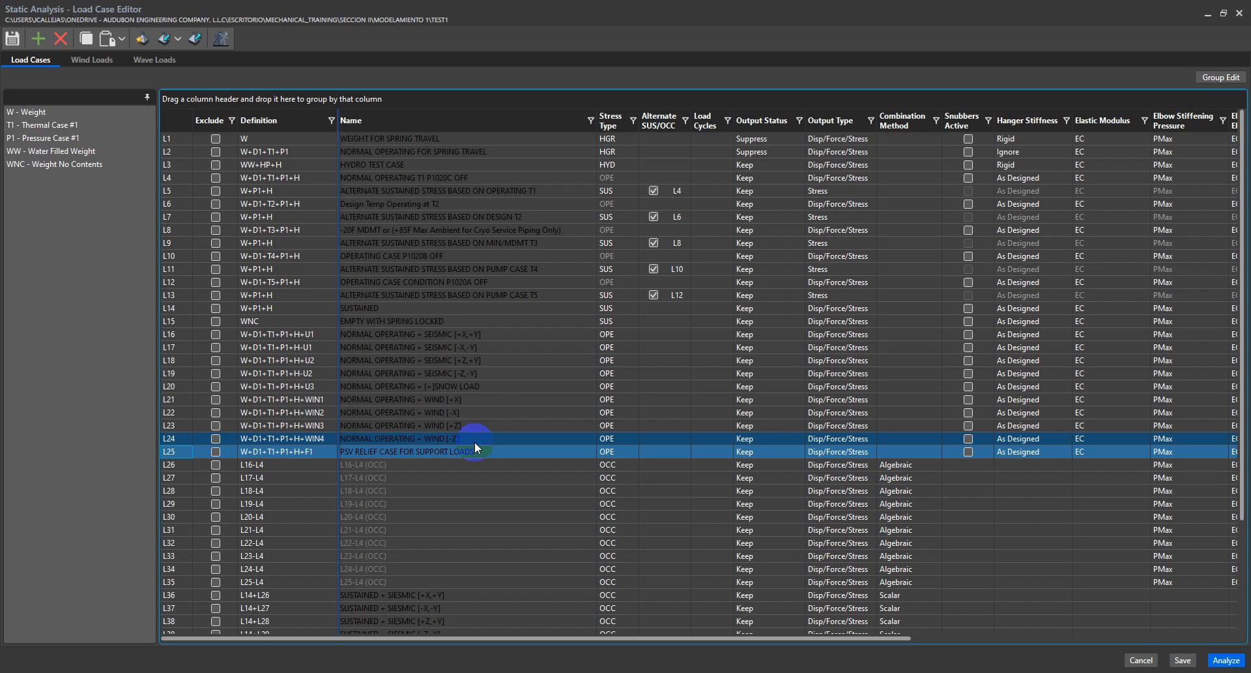
{"action": "left_click", "coordinate": [254, 189]}
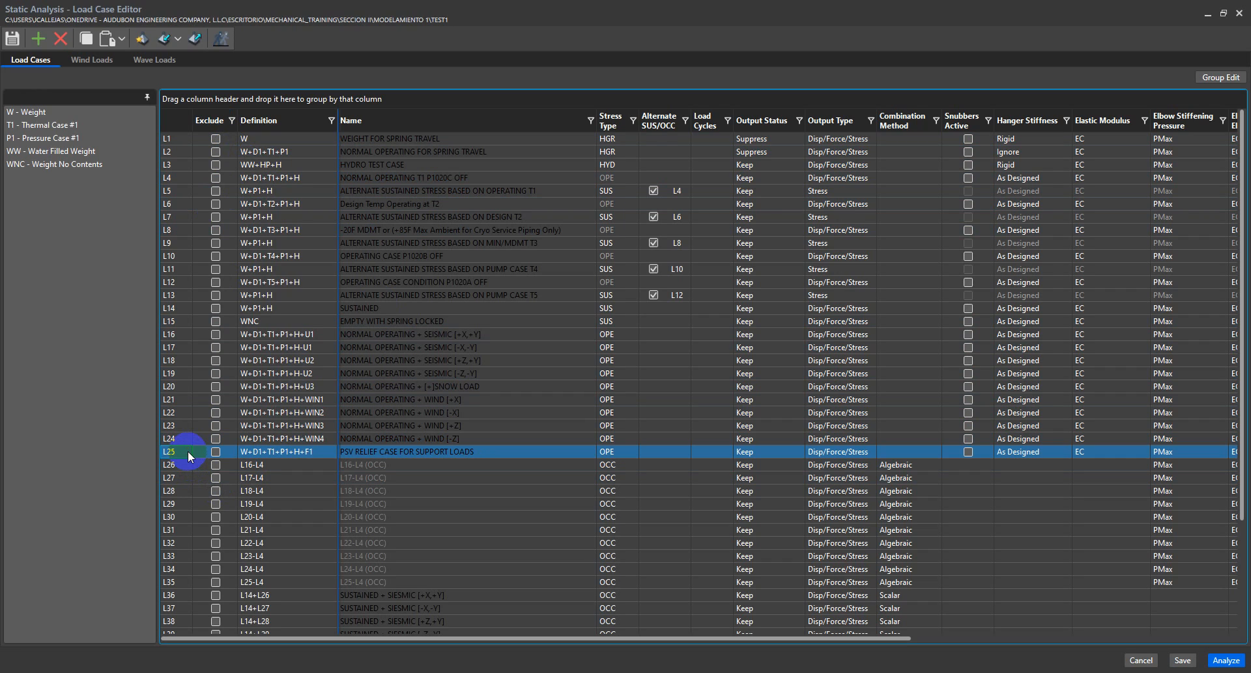
{"action": "scroll", "coordinate": [231, 421], "scroll_direction": "down", "scroll_amount": 1}
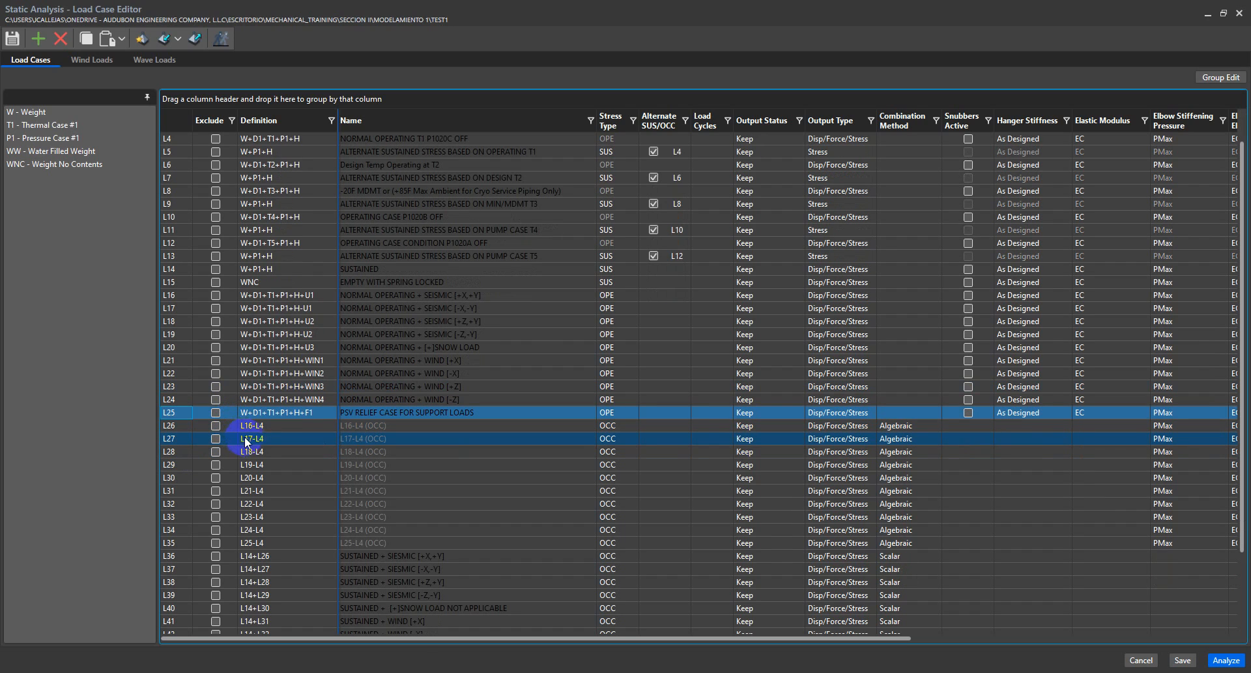
Trace the L16-L4 definition of occasional case L26 back to its source operating cases, and locate sustained case L14
{"action": "left_click", "coordinate": [305, 425]}
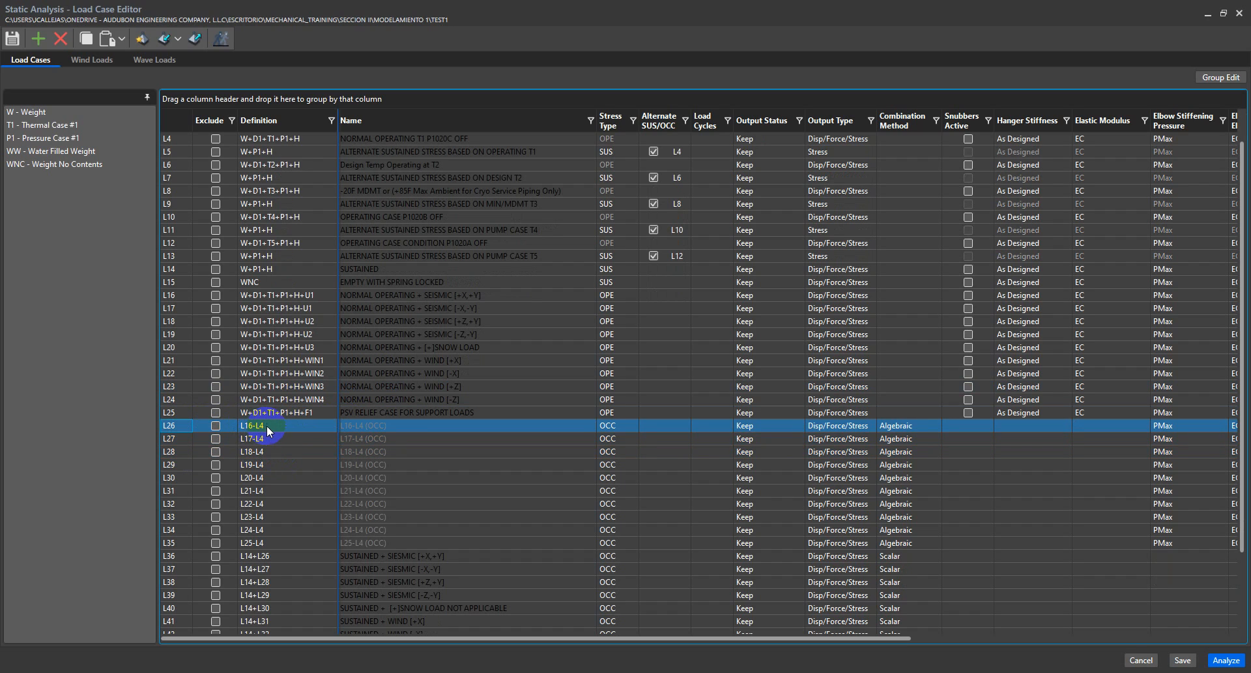
{"action": "left_click", "coordinate": [267, 425]}
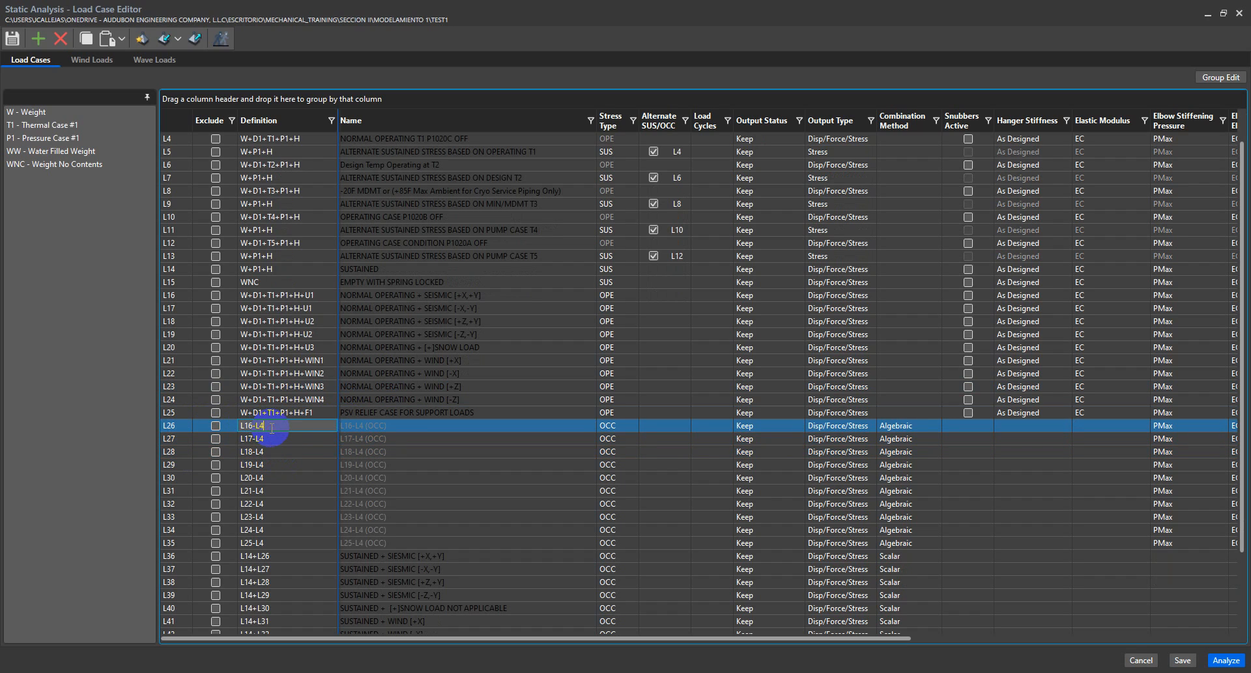
{"action": "left_click", "coordinate": [170, 294]}
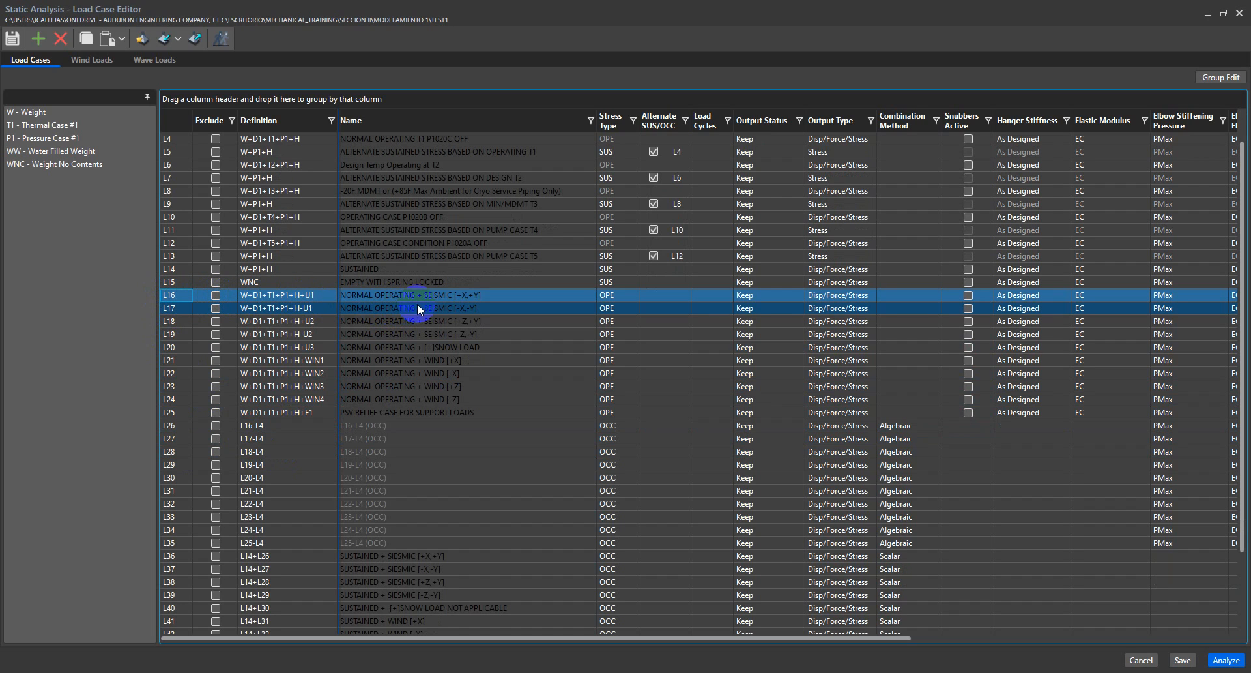
{"action": "left_click", "coordinate": [268, 425]}
{"action": "left_click", "coordinate": [308, 269], "text": "ctrl"}
{"action": "scroll", "coordinate": [308, 271], "scroll_direction": "up", "scroll_amount": 1}
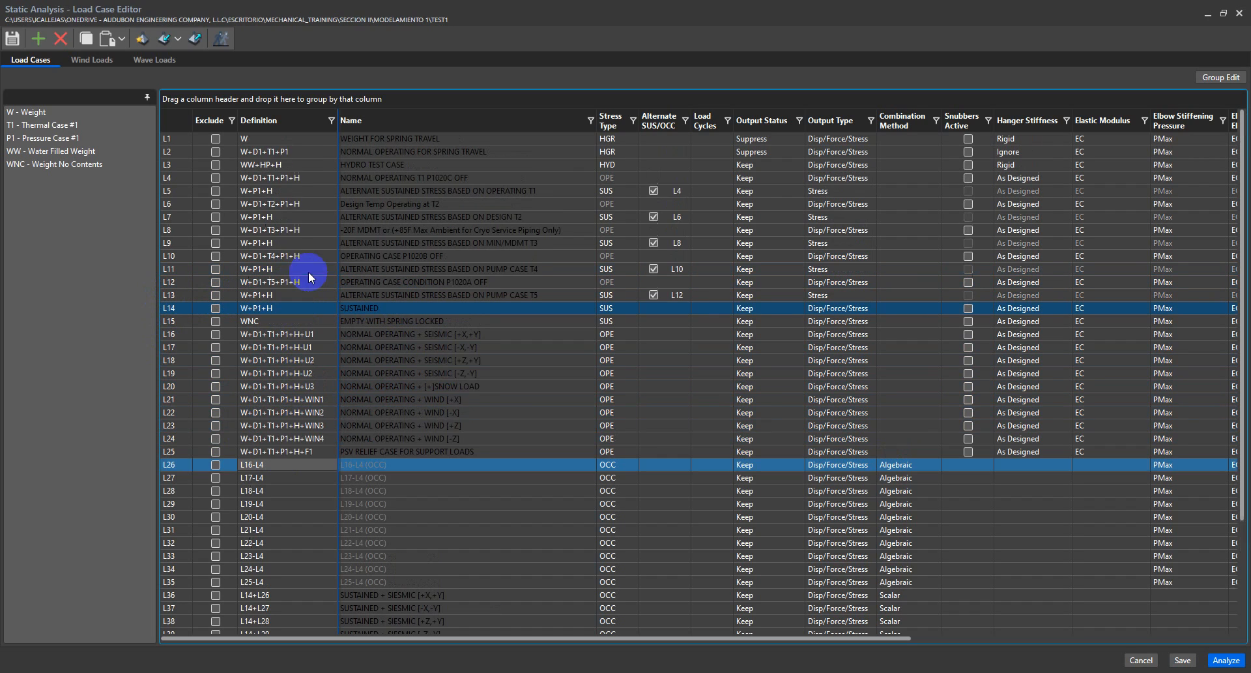
{"action": "left_click", "coordinate": [273, 180]}
{"action": "left_click", "coordinate": [293, 467]}
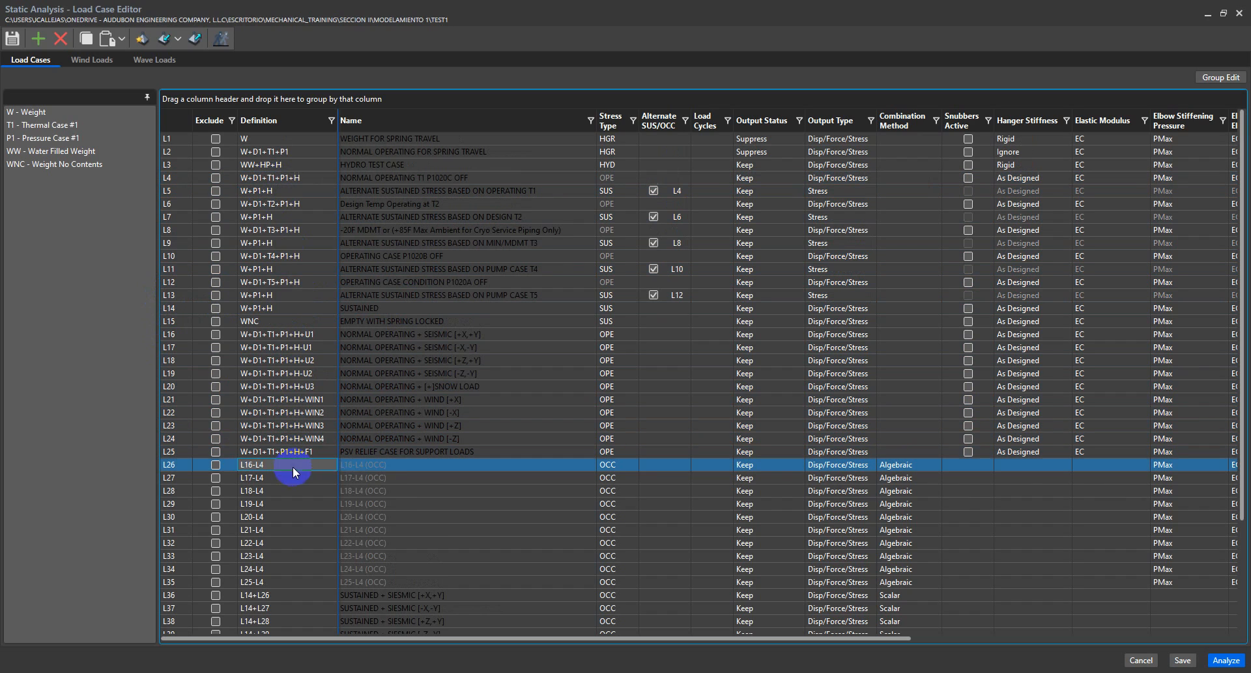
Compare occasional cases L27 and L28 with the seismic and snow terms in operating cases L17, L19 and L20
{"action": "left_click", "coordinate": [412, 465]}
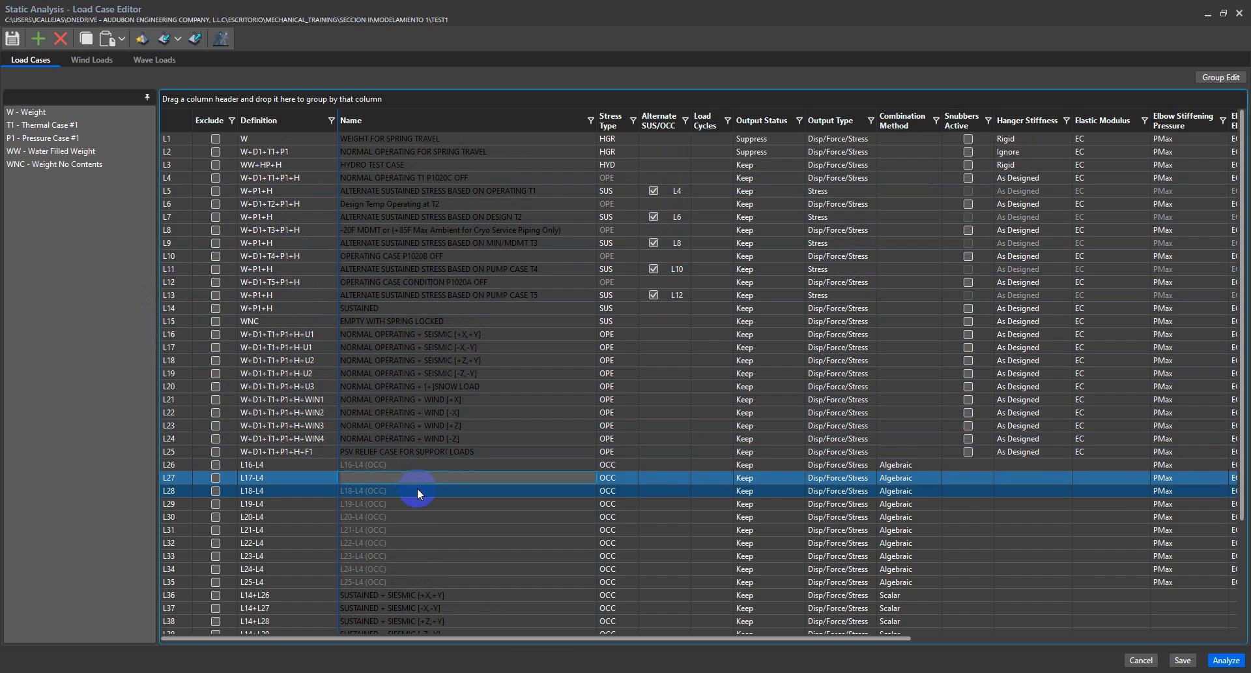
{"action": "left_click", "coordinate": [417, 490]}
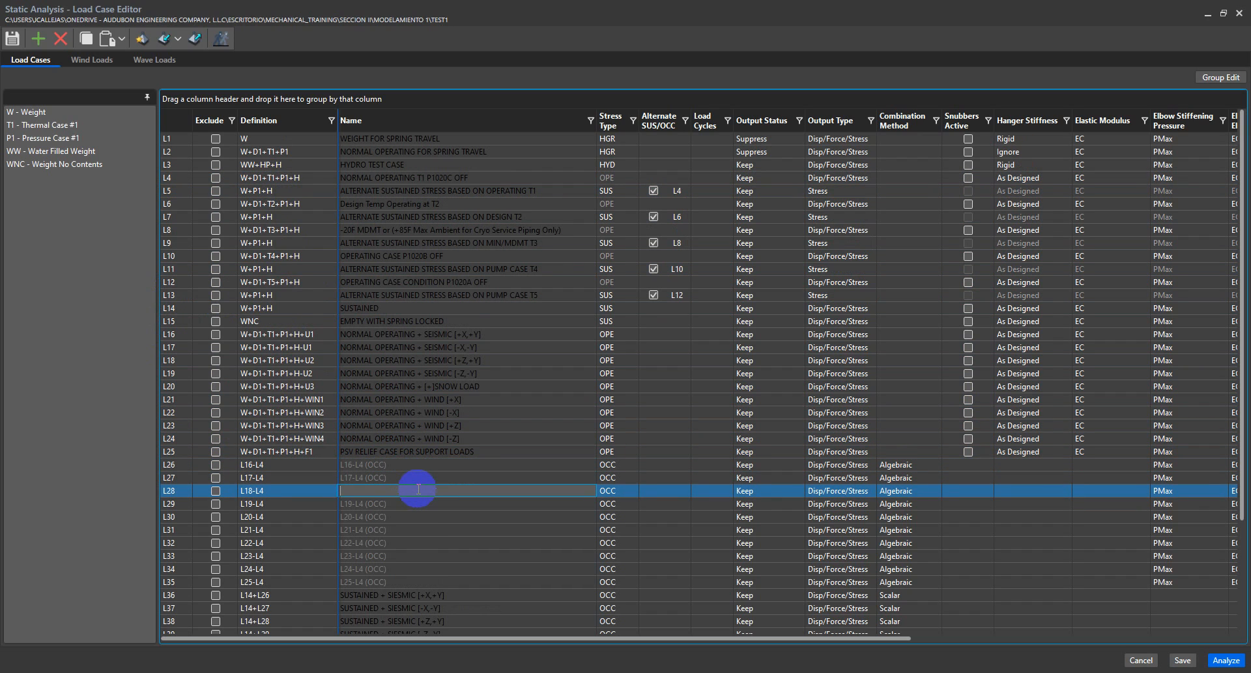
{"action": "left_click", "coordinate": [322, 345]}
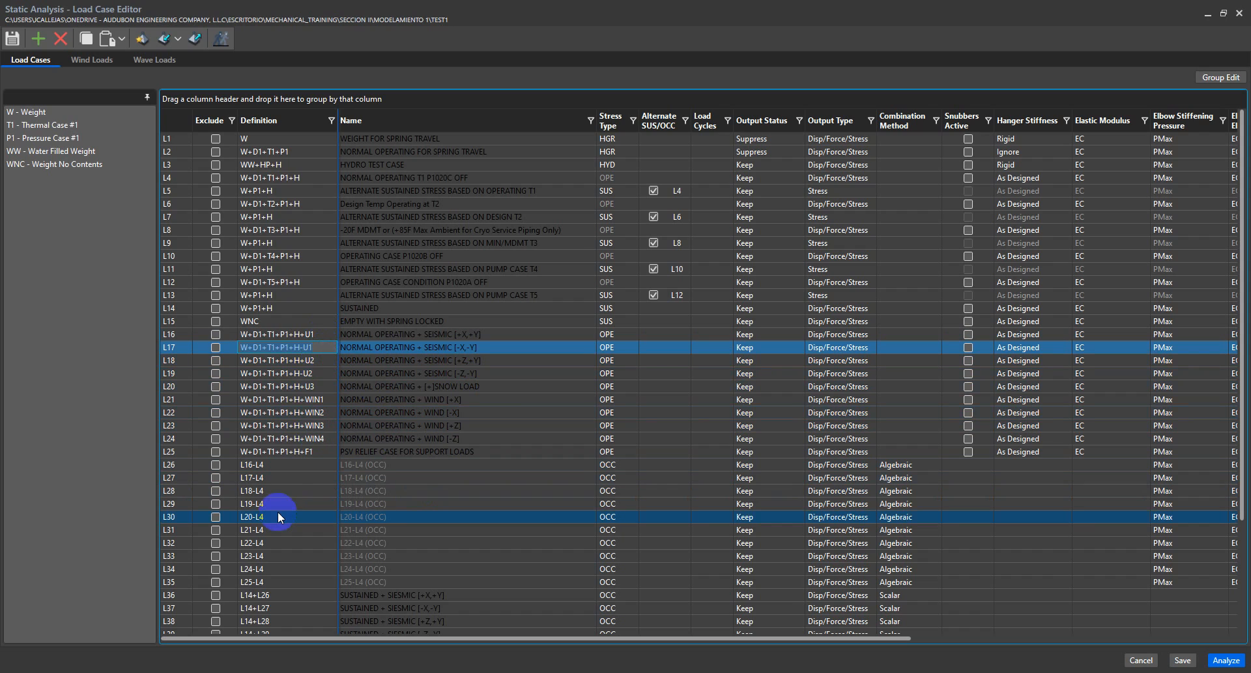
{"action": "double_click", "coordinate": [322, 372]}
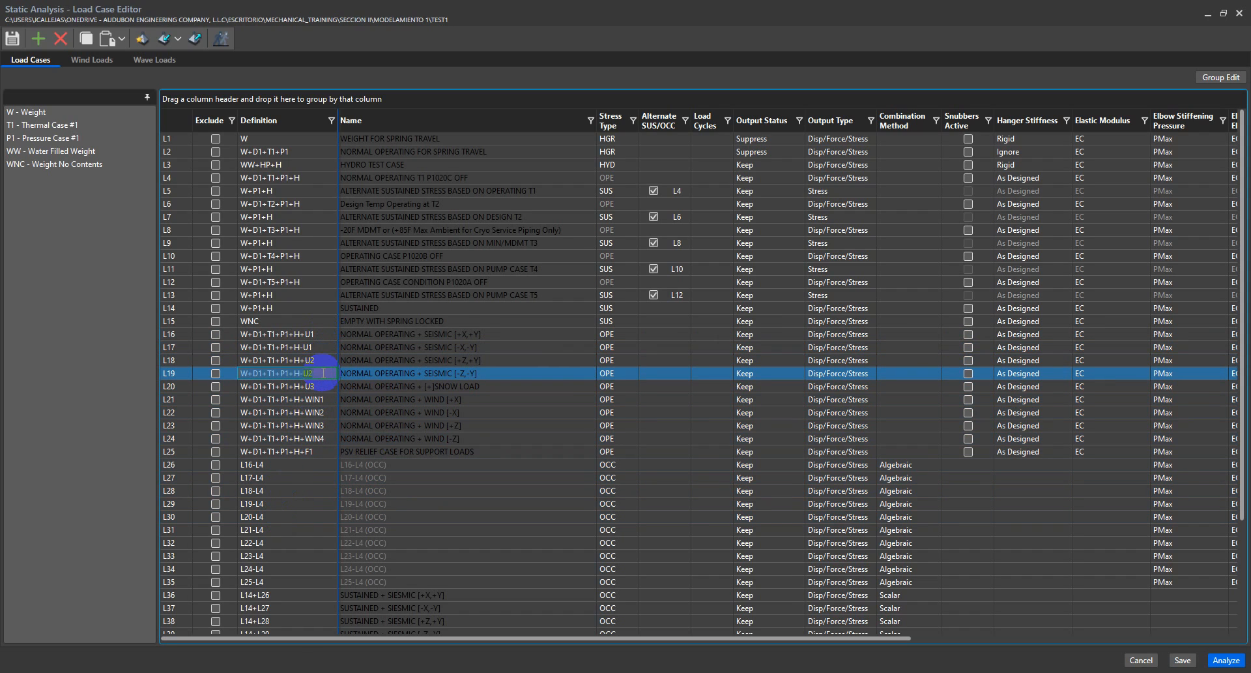
{"action": "left_click", "coordinate": [323, 387]}
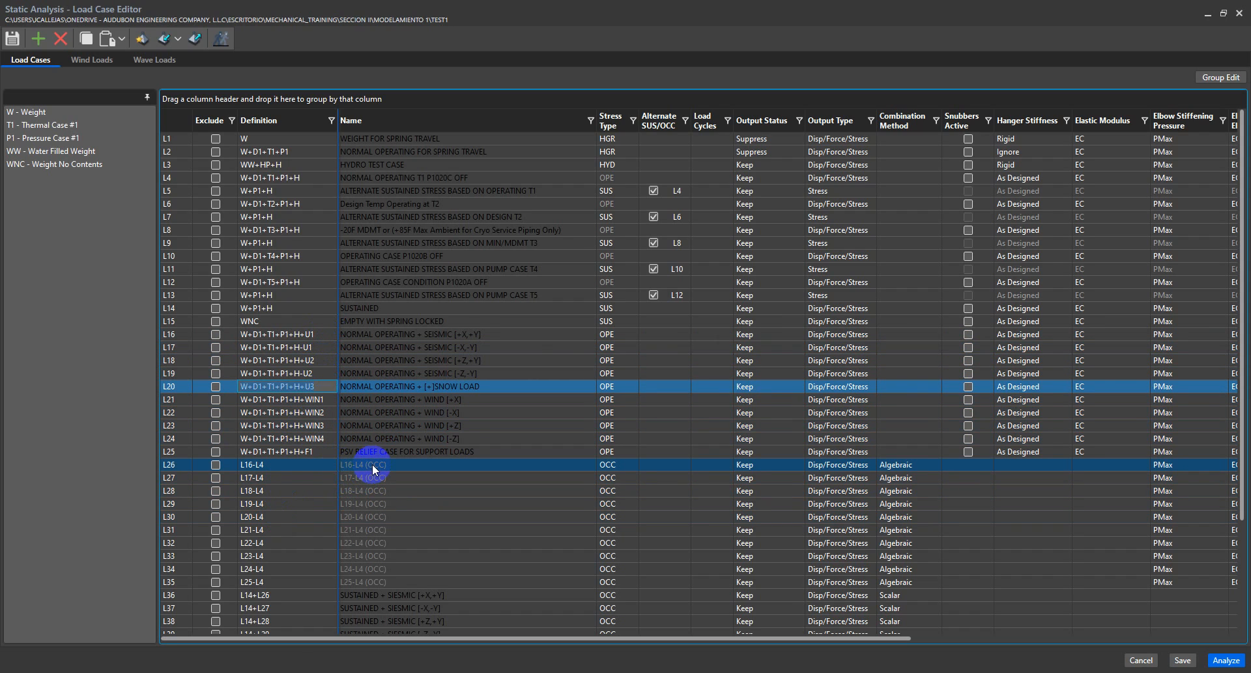
Go through the names of occasional difference cases L26 to L30 one by one
{"action": "left_click", "coordinate": [375, 465]}
{"action": "left_click", "coordinate": [377, 478]}
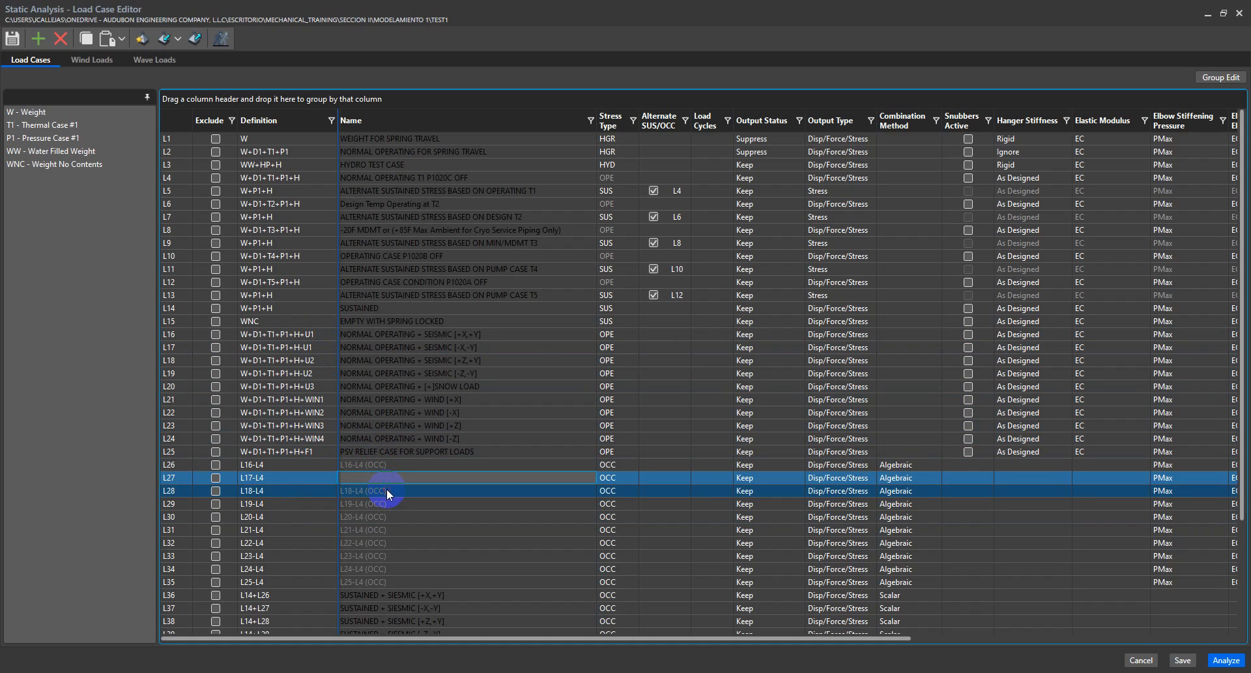
{"action": "left_click", "coordinate": [386, 489]}
{"action": "left_click", "coordinate": [393, 505]}
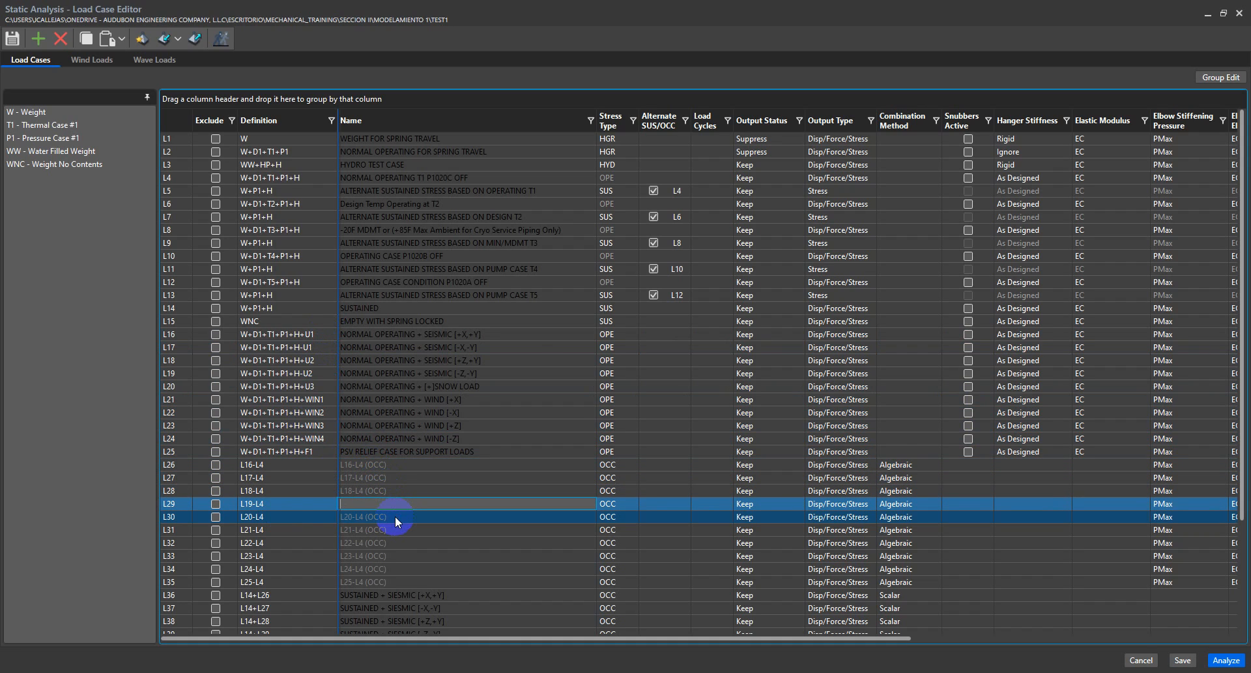
{"action": "left_click", "coordinate": [395, 514]}
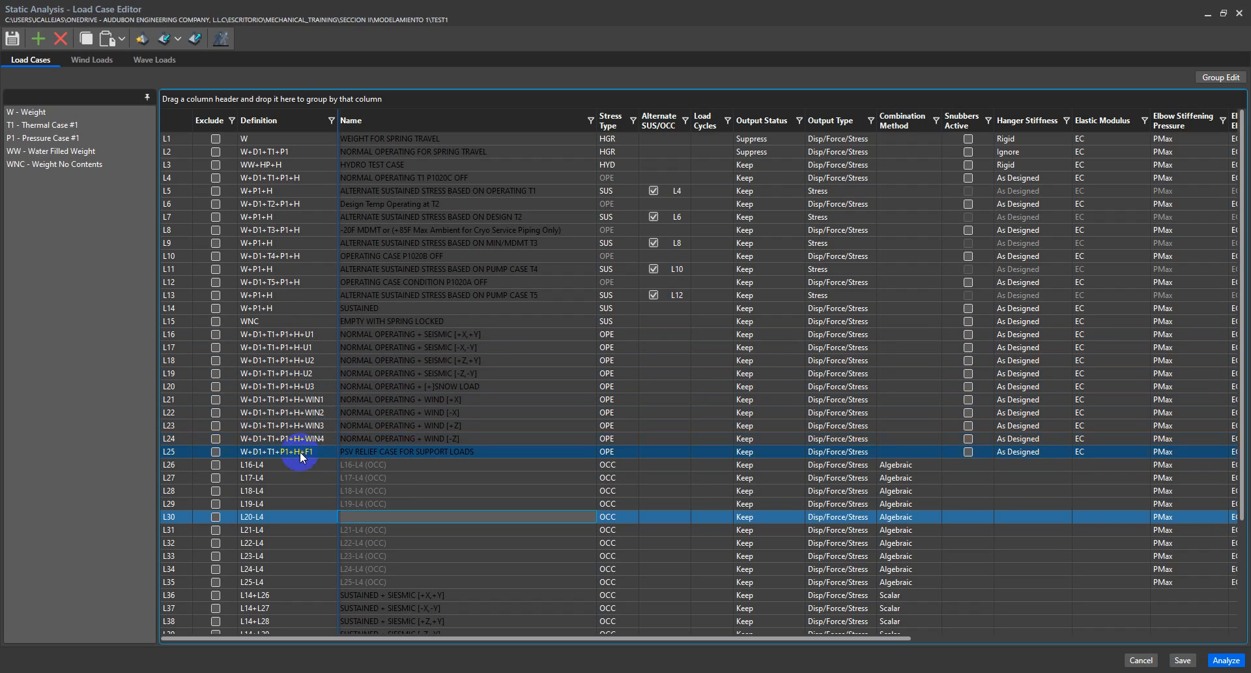
Compare the L25-L4 definition of occasional case L35 with PSV relief case L25
{"action": "left_click", "coordinate": [300, 578]}
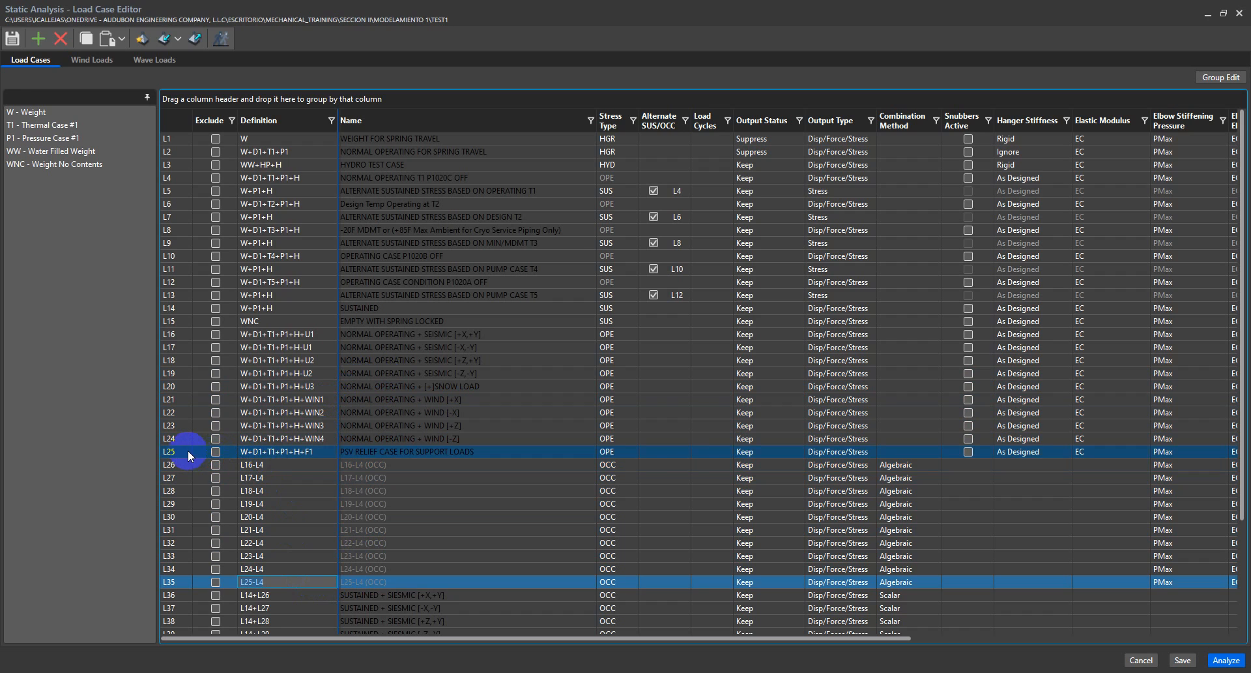
{"action": "left_click", "coordinate": [188, 450]}
{"action": "left_click", "coordinate": [274, 580]}
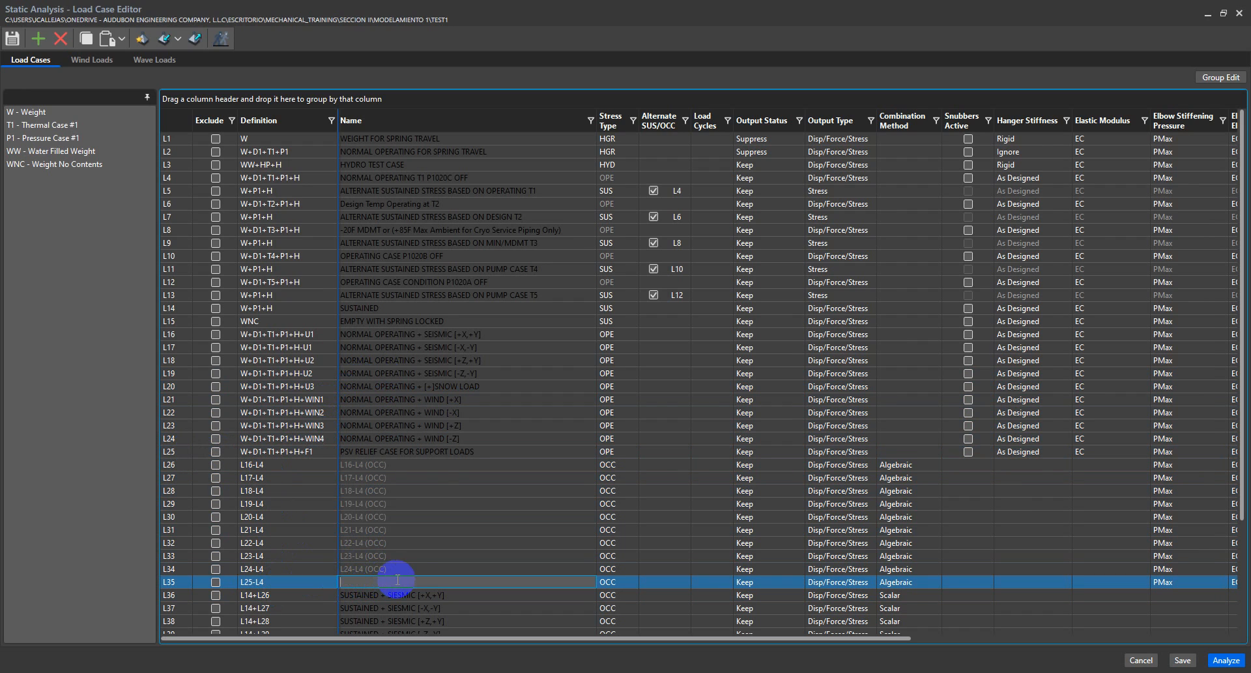
Examine occasional cases L26 to L28 and their OCC stress type
{"action": "scroll", "coordinate": [434, 464], "scroll_direction": "down", "scroll_amount": 2}
{"action": "left_click", "coordinate": [416, 387]}
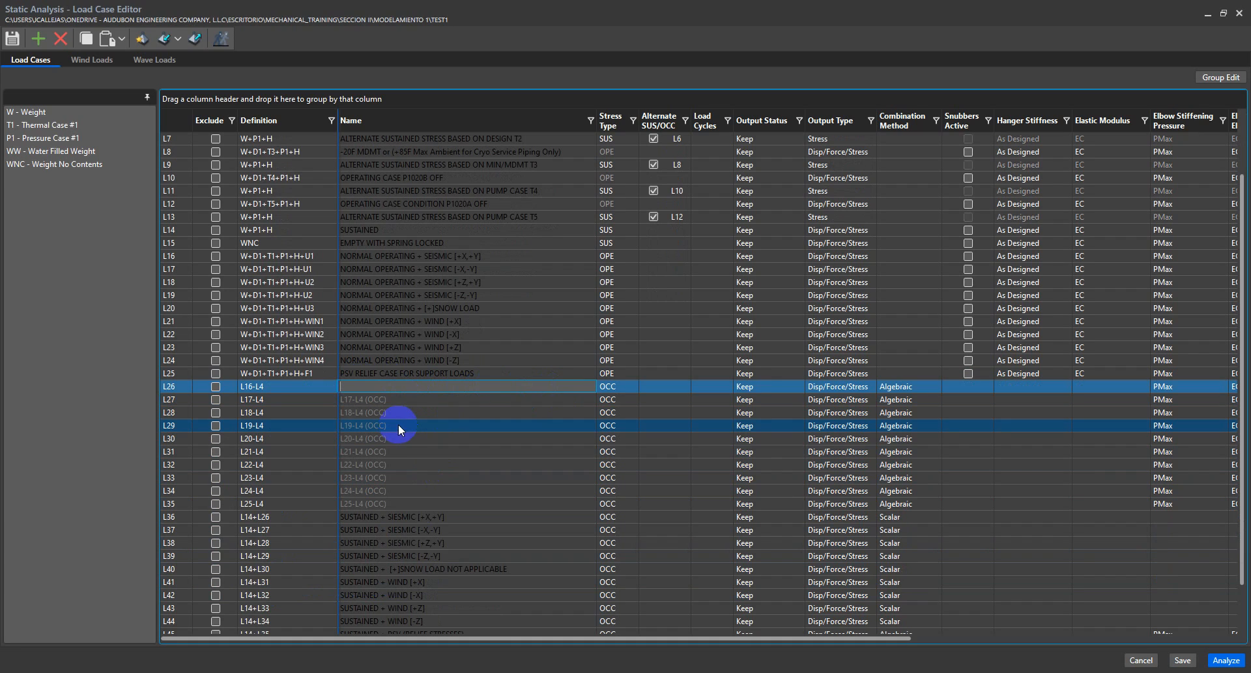
{"action": "left_click", "coordinate": [401, 400]}
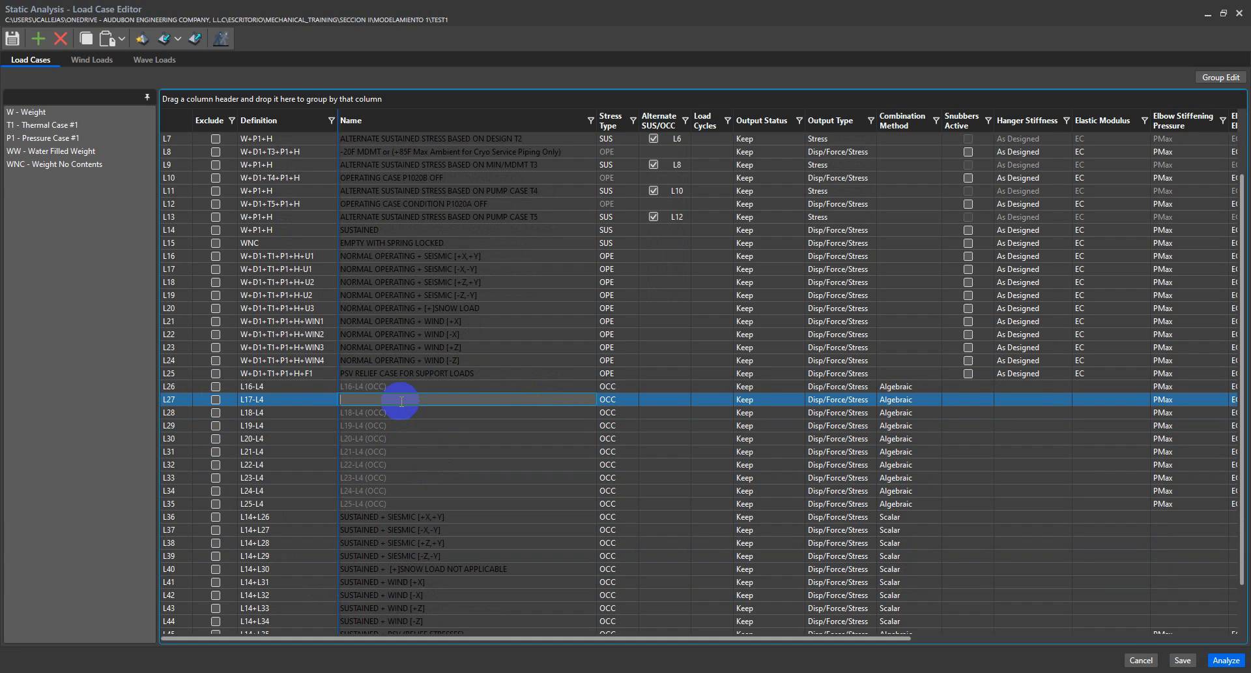
{"action": "left_click", "coordinate": [404, 406]}
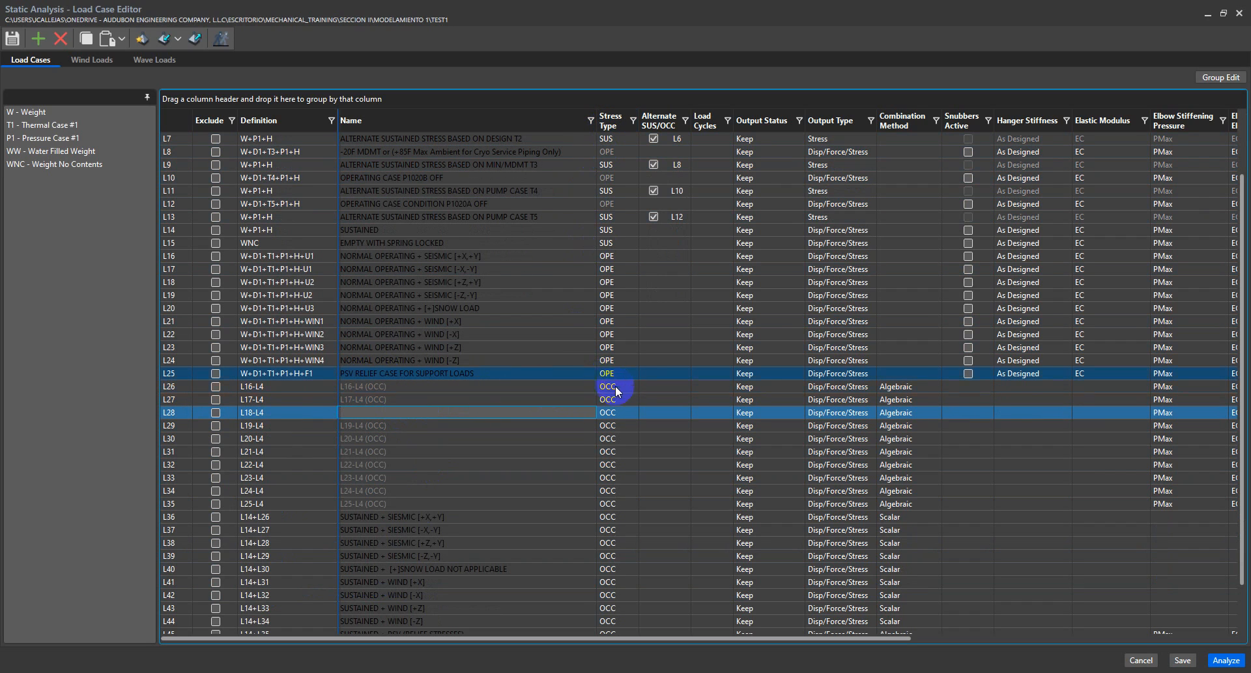
Trace the L14+L26 definition of sustained plus seismic case L36 back to sustained case L14
{"action": "scroll", "coordinate": [312, 452], "scroll_direction": "down", "scroll_amount": 3}
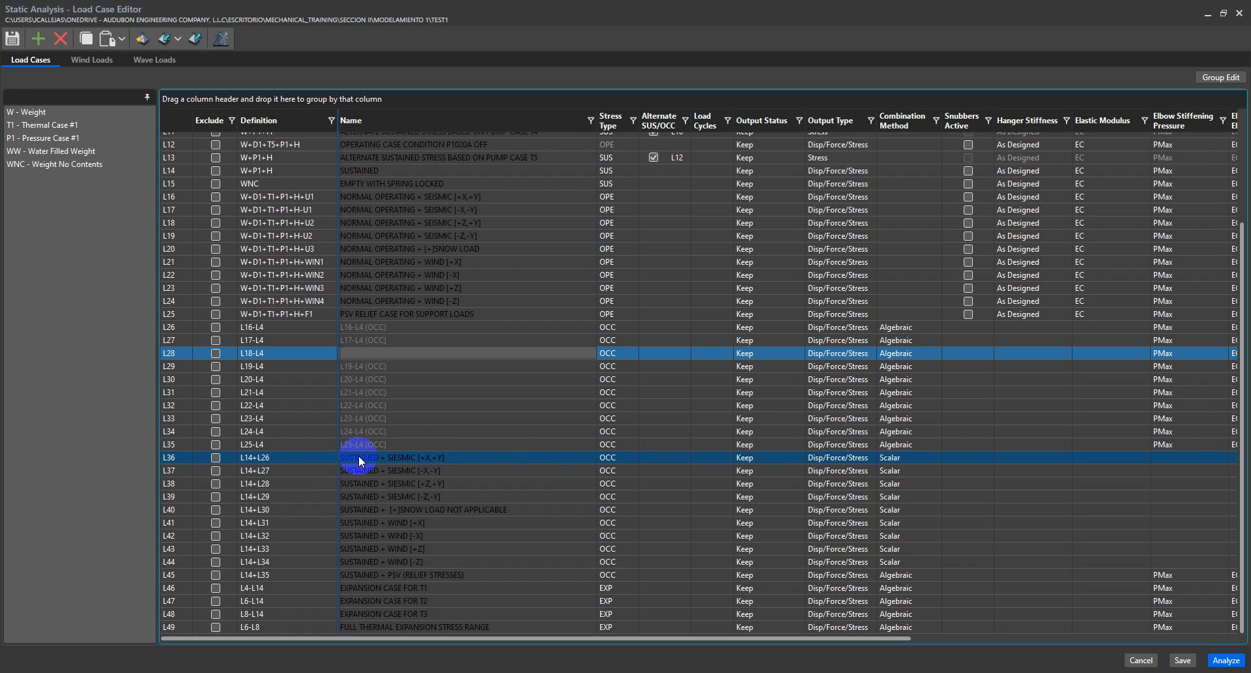
{"action": "scroll", "coordinate": [305, 221], "scroll_direction": "up", "scroll_amount": 2}
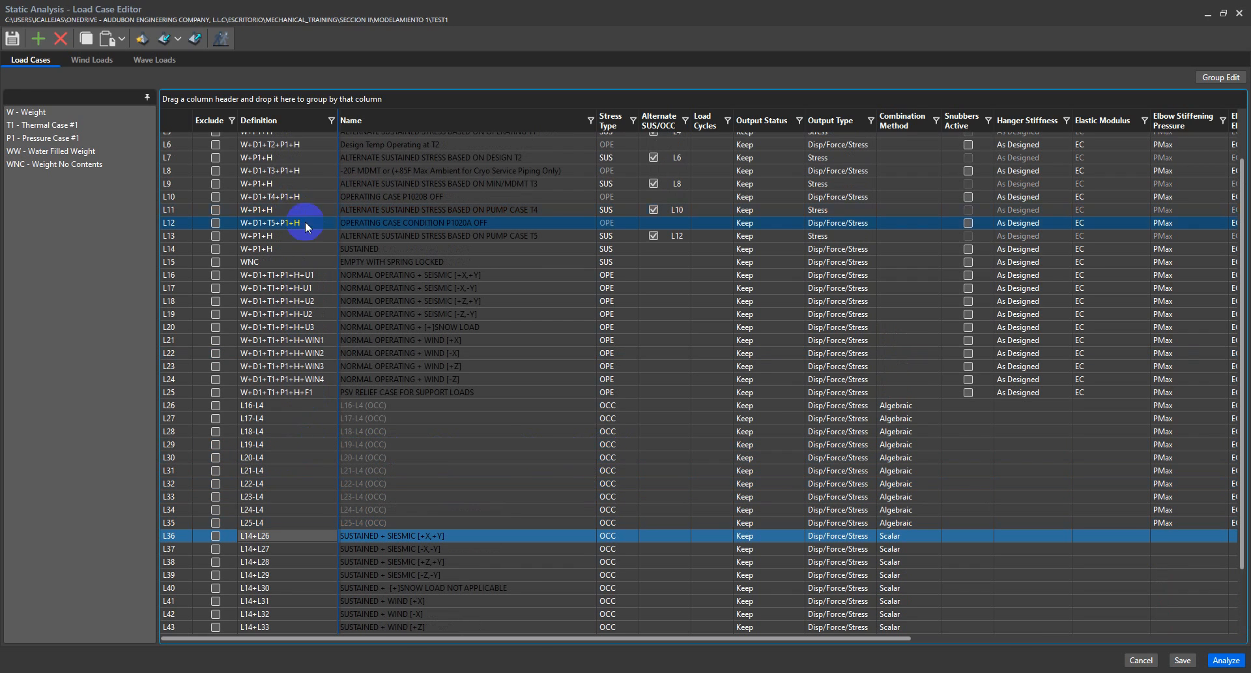
{"action": "left_click", "coordinate": [266, 249]}
{"action": "left_click", "coordinate": [289, 246]}
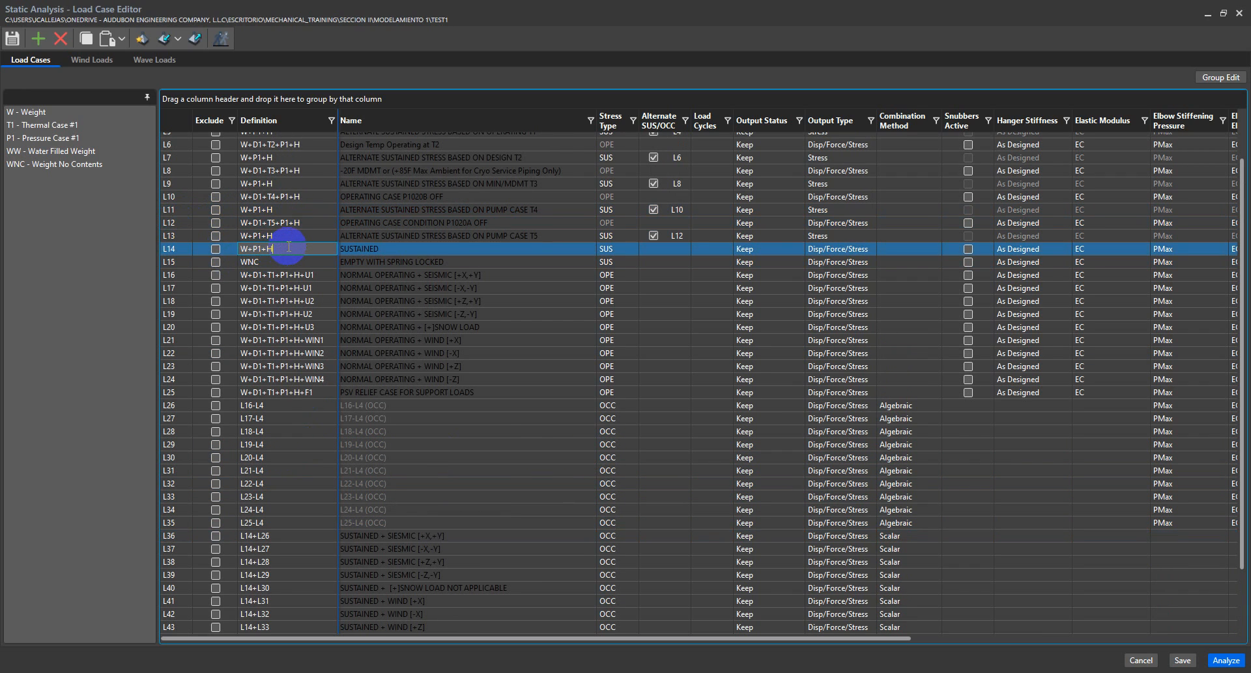
{"action": "scroll", "coordinate": [291, 259], "scroll_direction": "down", "scroll_amount": 2}
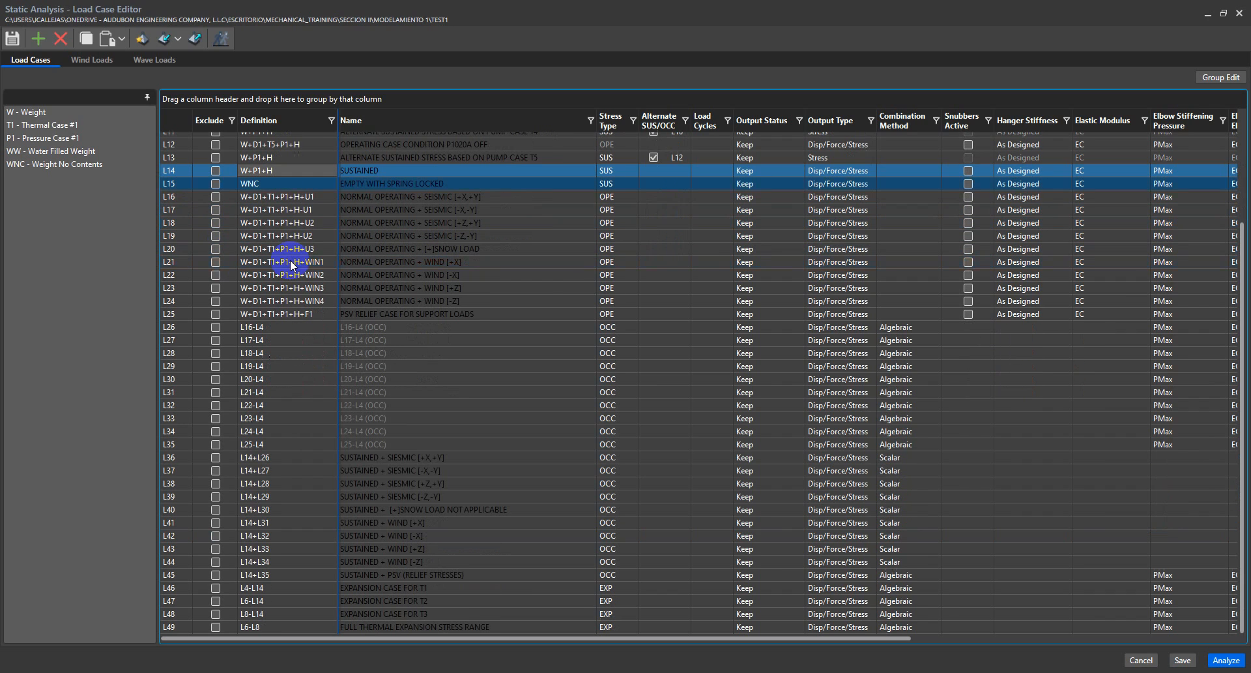
{"action": "double_click", "coordinate": [276, 458]}
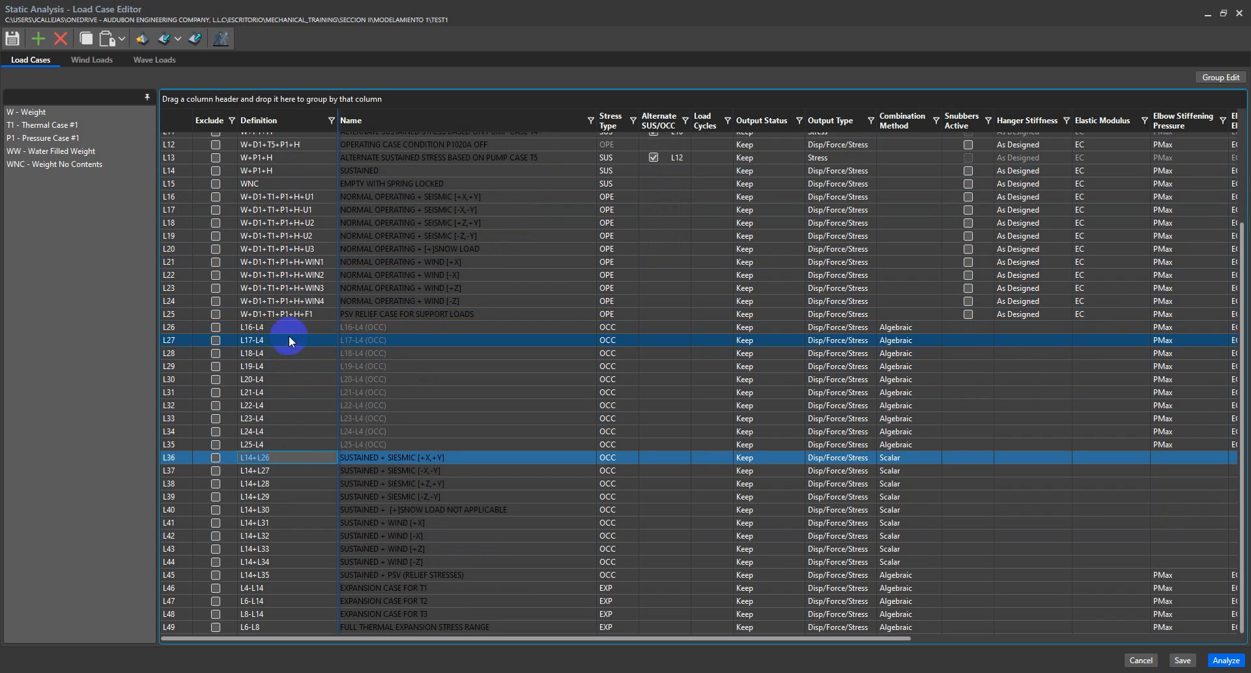
Review the occasional difference definitions L26 to L30 that feed the sustained plus occasional combinations
{"action": "left_click_drag", "start_coordinate": [289, 327], "coordinate": [295, 339]}
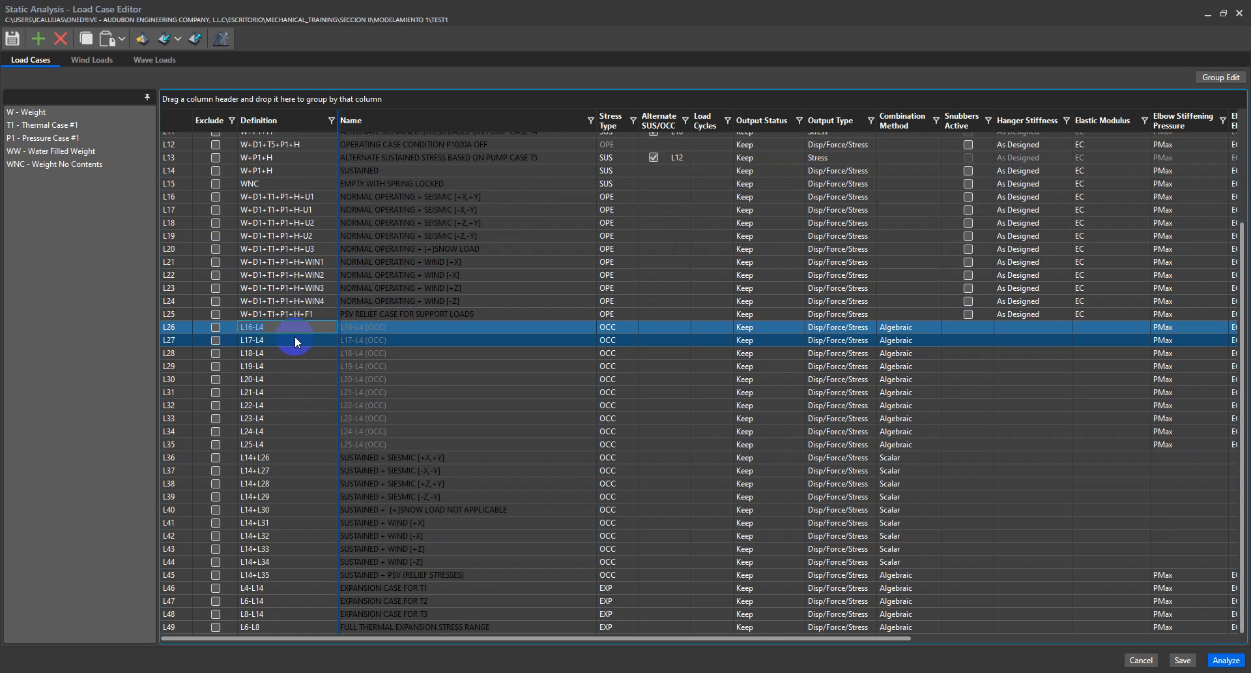
{"action": "left_click", "coordinate": [295, 340]}
{"action": "left_click", "coordinate": [296, 353]}
{"action": "left_click", "coordinate": [450, 444], "text": "ctrl"}
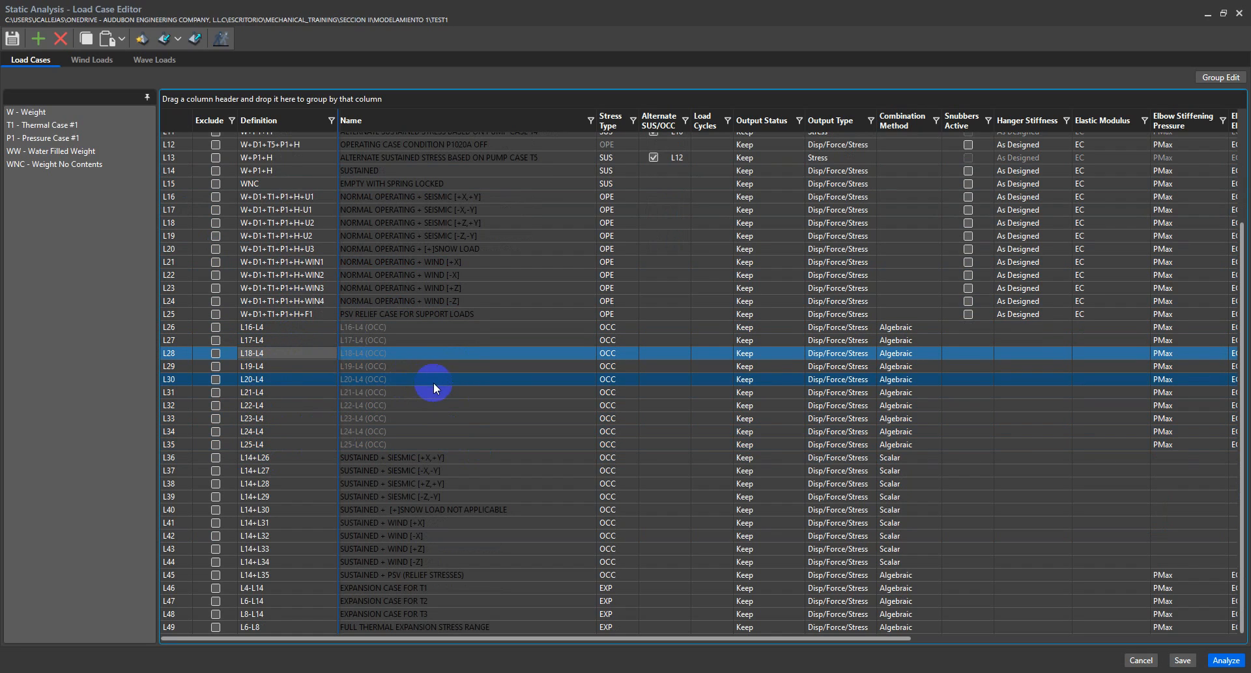
{"action": "left_click_drag", "start_coordinate": [434, 383], "coordinate": [477, 392]}
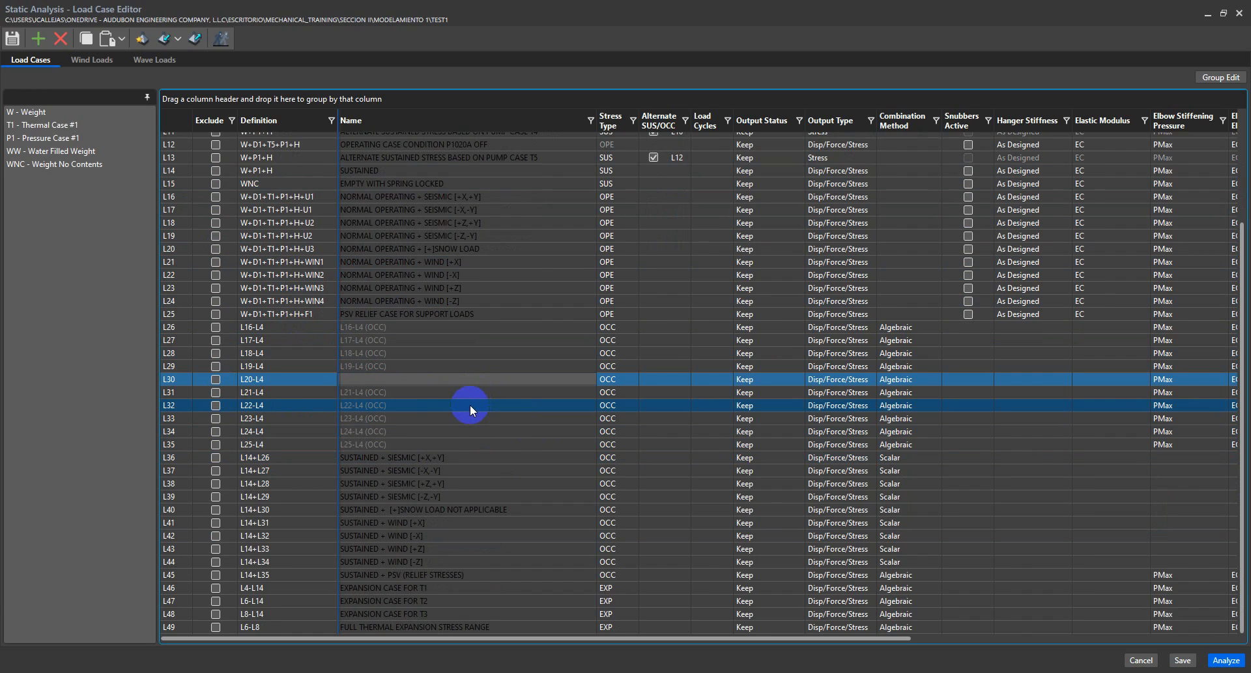
Examine expansion case L46 for T1 and full thermal expansion stress range case L49
{"action": "left_click", "coordinate": [298, 584]}
{"action": "double_click", "coordinate": [442, 588]}
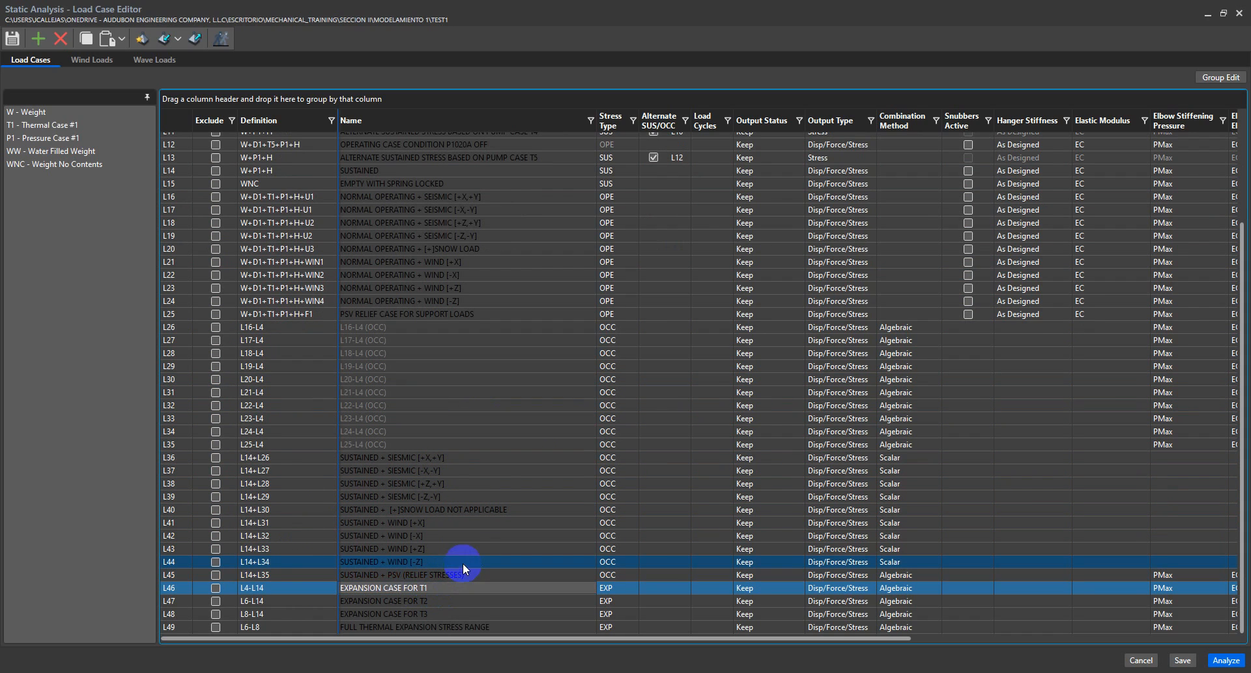
{"action": "left_click", "coordinate": [148, 569]}
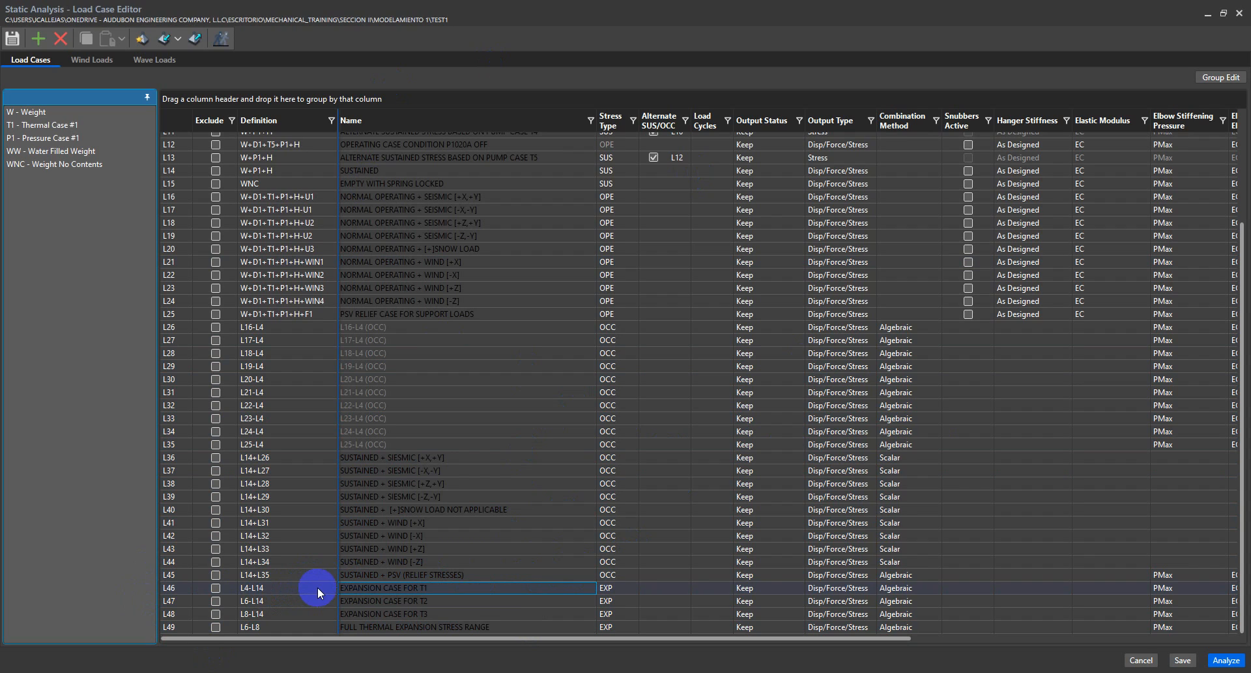
{"action": "left_click", "coordinate": [513, 625]}
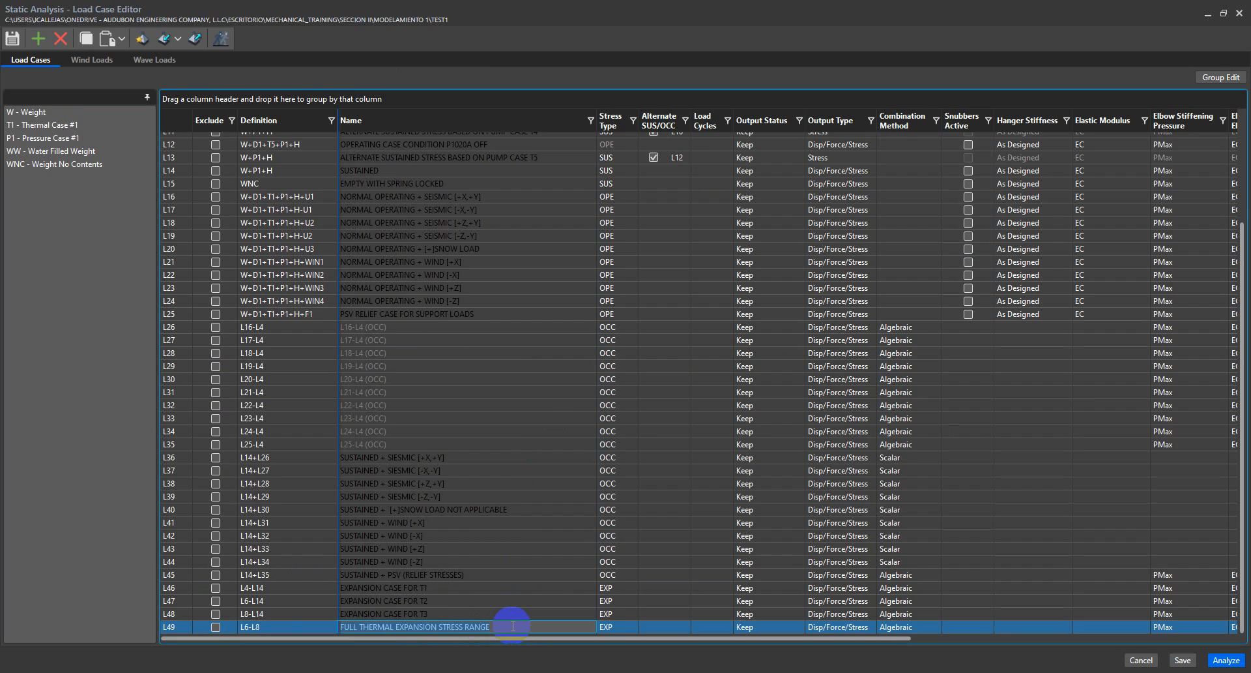
{"action": "left_click", "coordinate": [404, 561]}
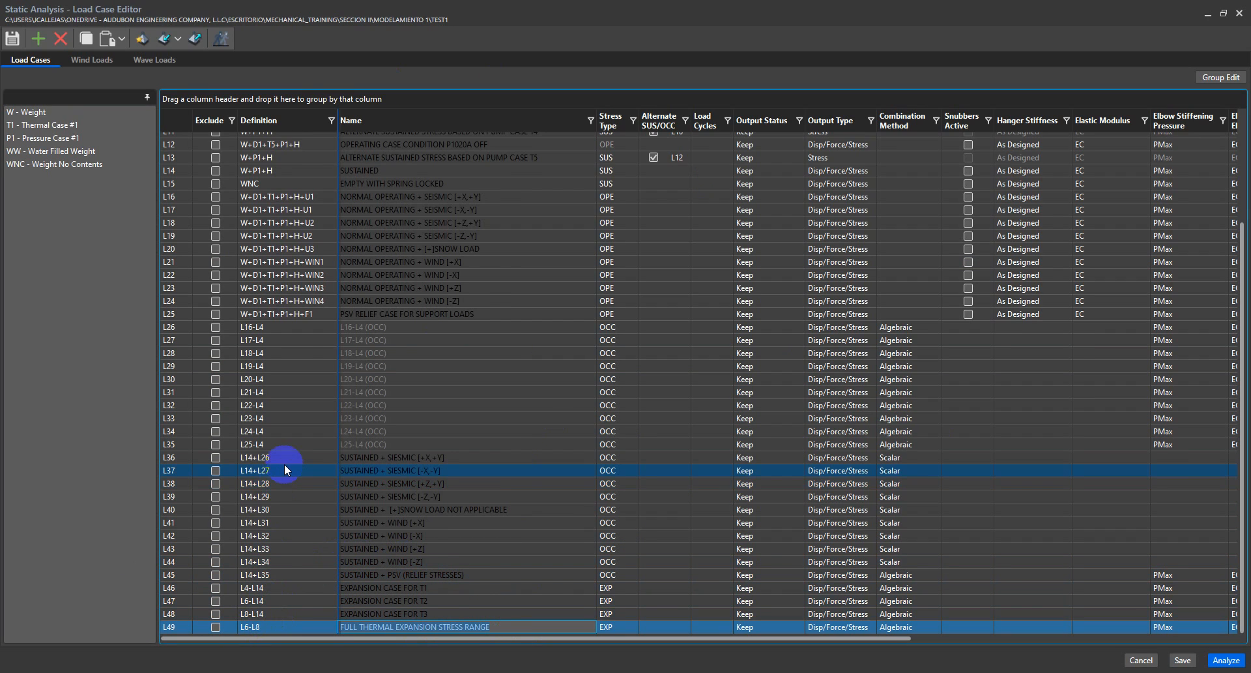
Check the definitions of operating cases L4 and L6 that the expansion cases reference
{"action": "scroll", "coordinate": [406, 244], "scroll_direction": "up", "scroll_amount": 4}
{"action": "left_click", "coordinate": [290, 177]}
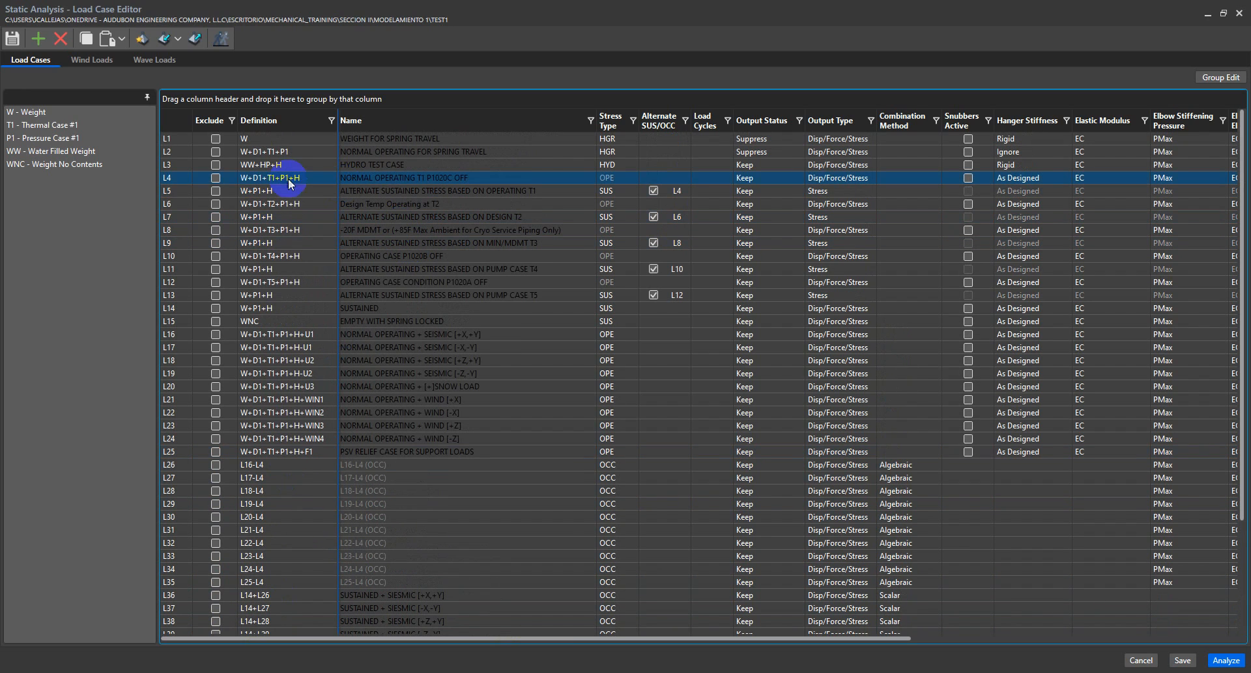
{"action": "left_click", "coordinate": [171, 204]}
{"action": "left_click", "coordinate": [317, 202]}
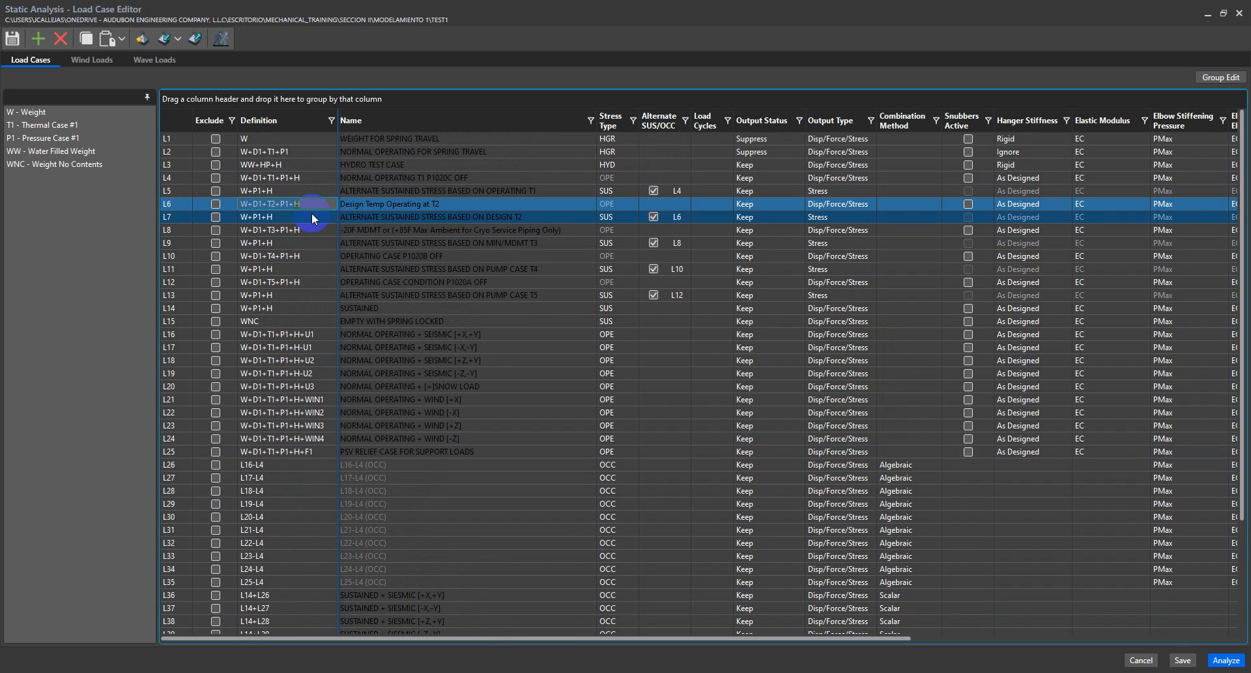
Check the T3 definition of operating case L8 against the neighbouring sustained and operating cases L5 and L6
{"action": "left_click", "coordinate": [315, 229]}
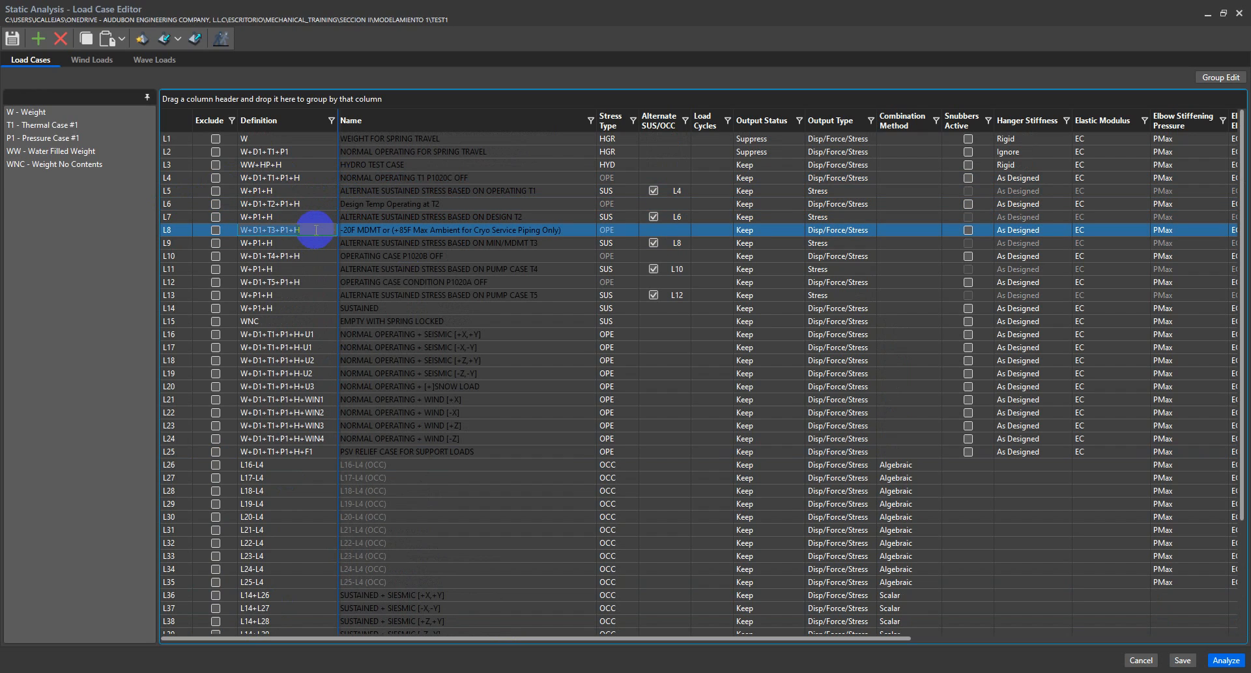
{"action": "left_click", "coordinate": [326, 191], "text": "ctrl"}
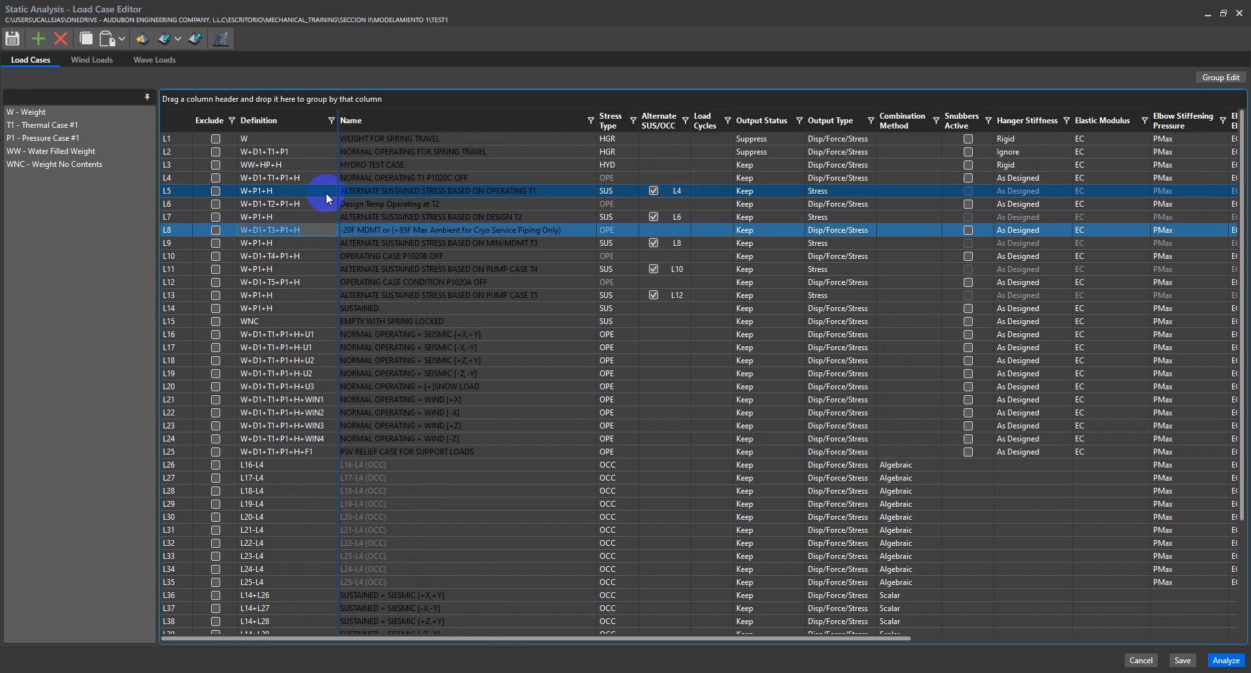
{"action": "left_click", "coordinate": [326, 193]}
{"action": "left_click", "coordinate": [325, 202]}
{"action": "left_click", "coordinate": [319, 229]}
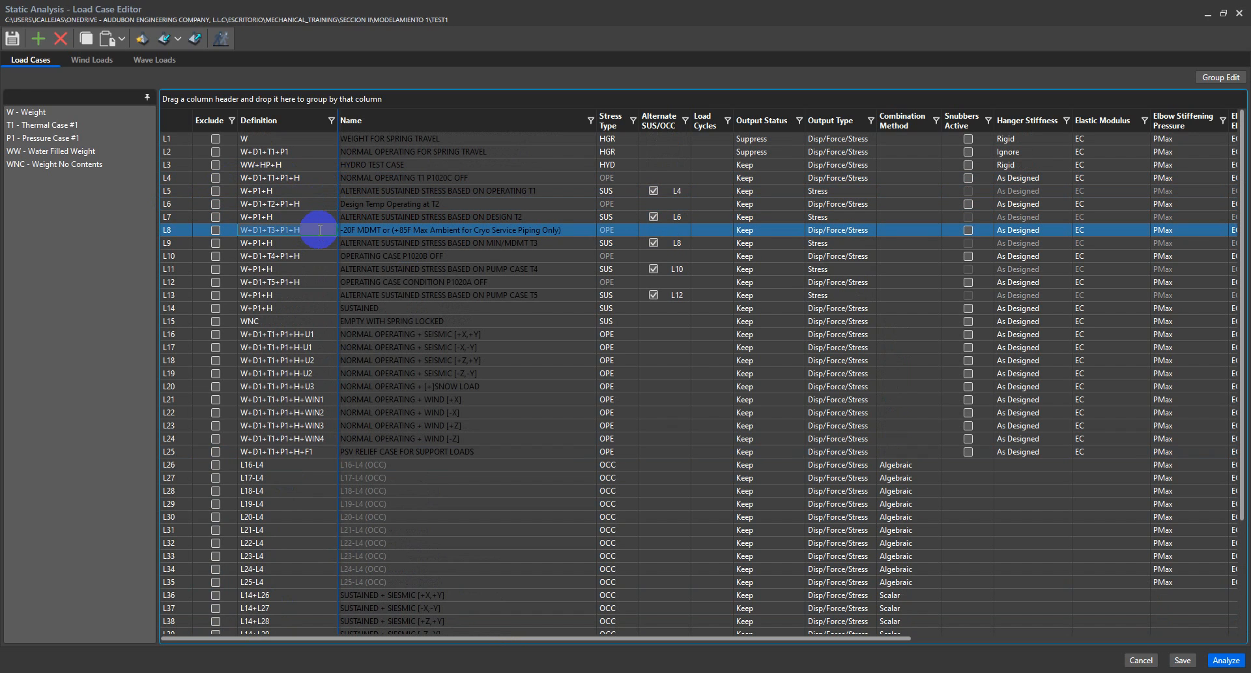
Compare the definitions of expansion cases L46 to L49 with the operating cases they reference
{"action": "scroll", "coordinate": [389, 366], "scroll_direction": "down", "scroll_amount": 3}
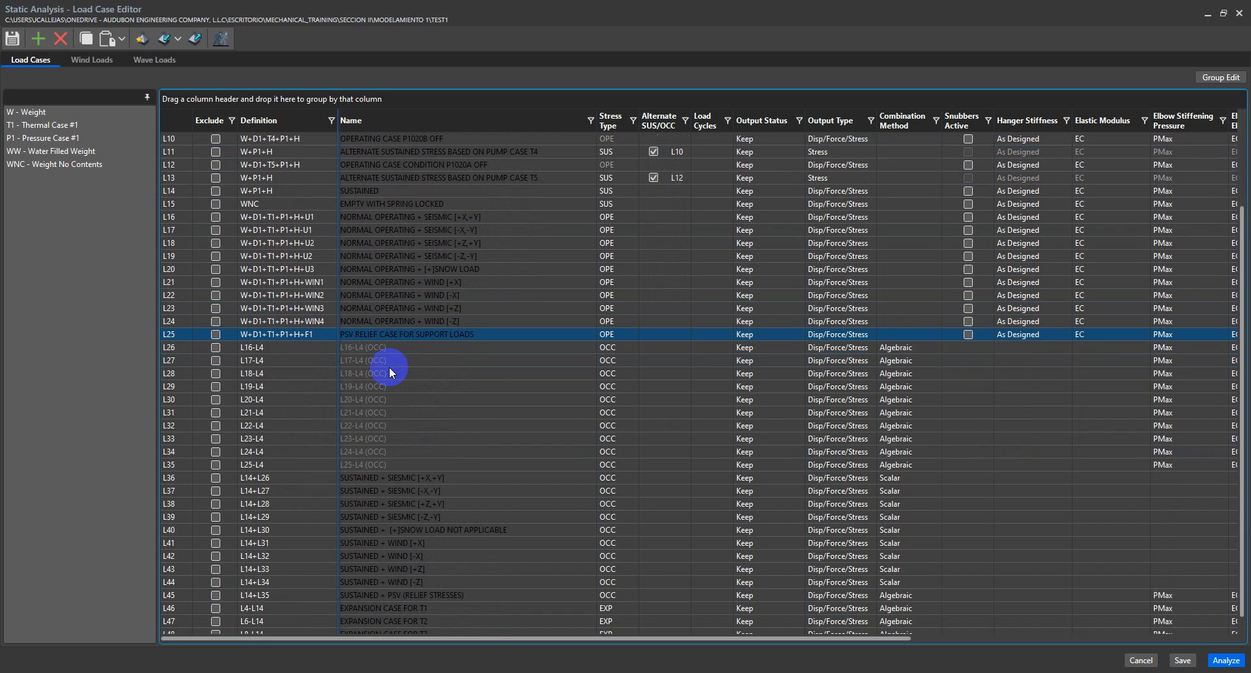
{"action": "scroll", "coordinate": [389, 366], "scroll_direction": "down", "scroll_amount": 1}
{"action": "left_click", "coordinate": [390, 367]}
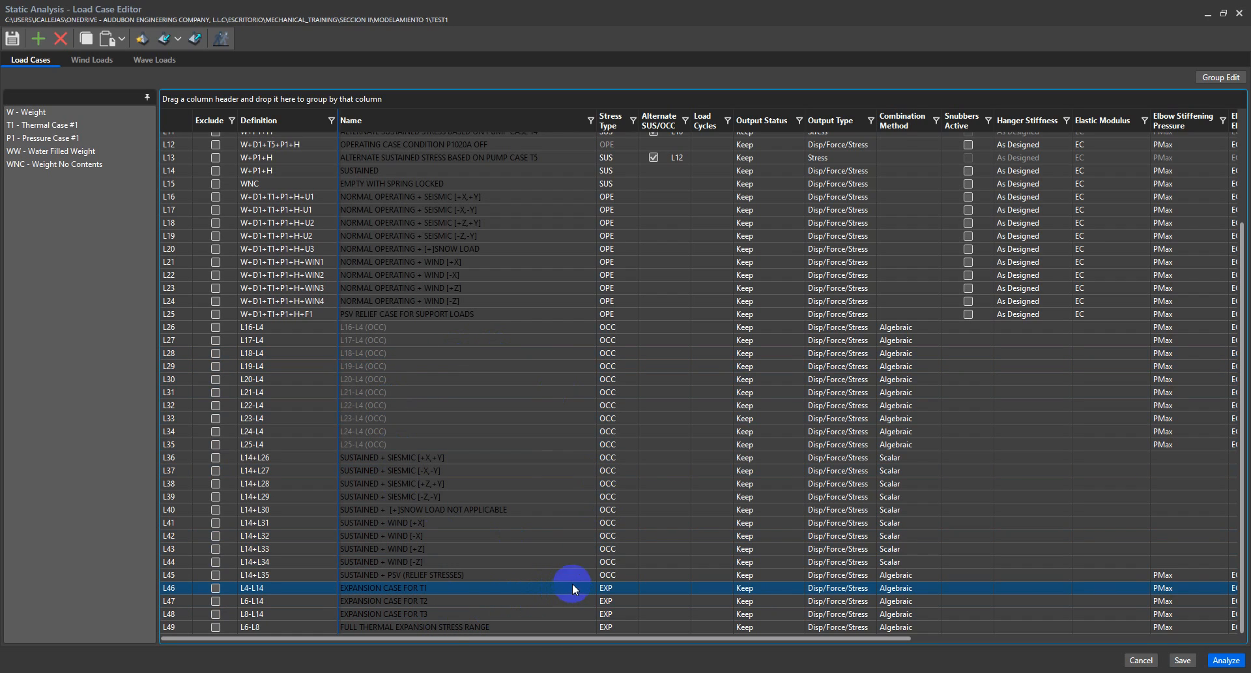
{"action": "left_click", "coordinate": [609, 601]}
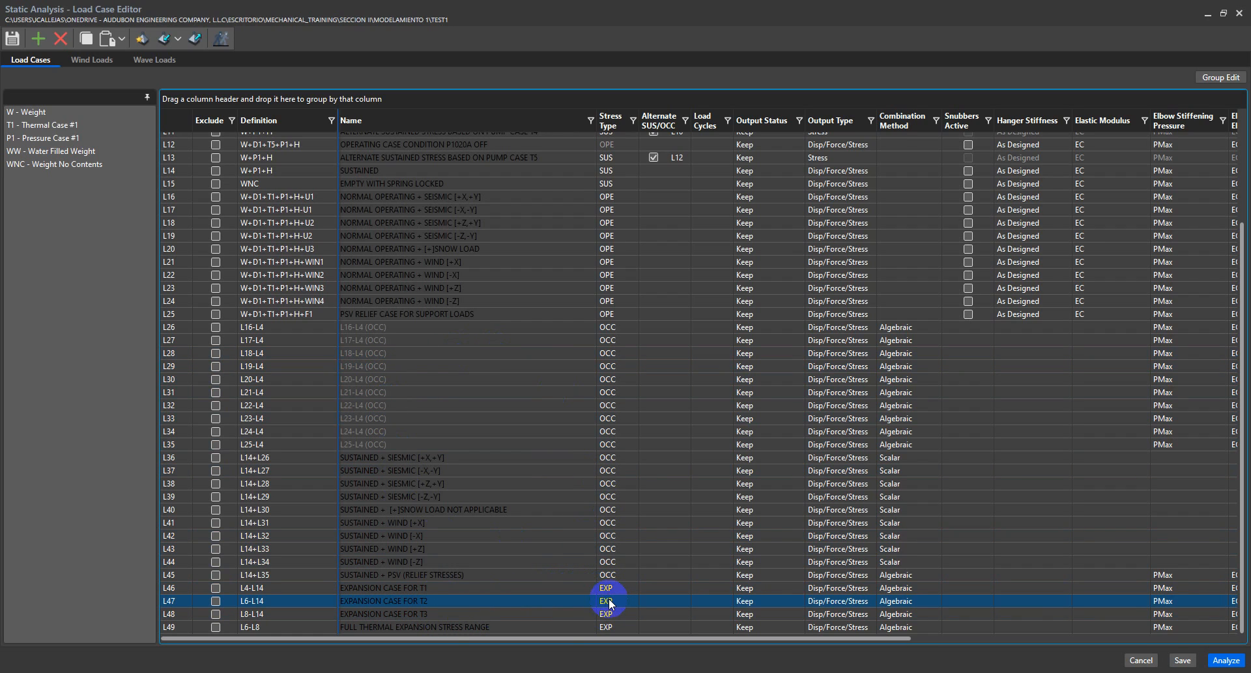
{"action": "scroll", "coordinate": [610, 600], "scroll_direction": "up", "scroll_amount": 5}
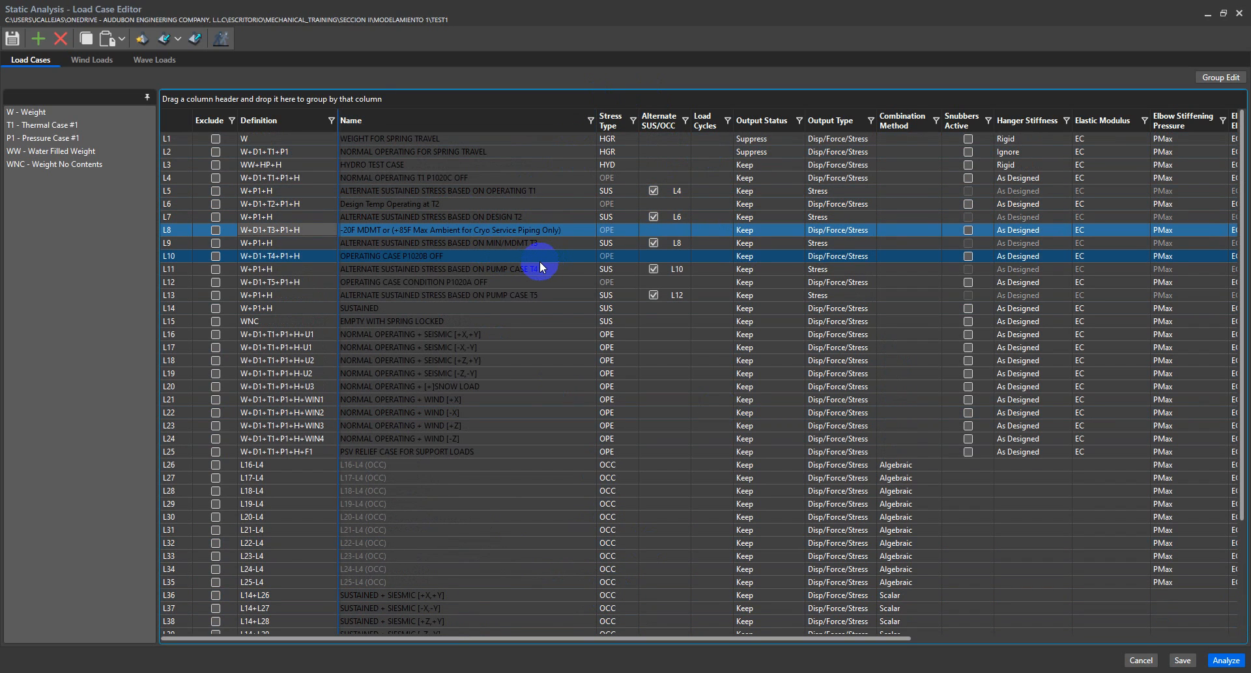
{"action": "scroll", "coordinate": [539, 261], "scroll_direction": "down", "scroll_amount": 3}
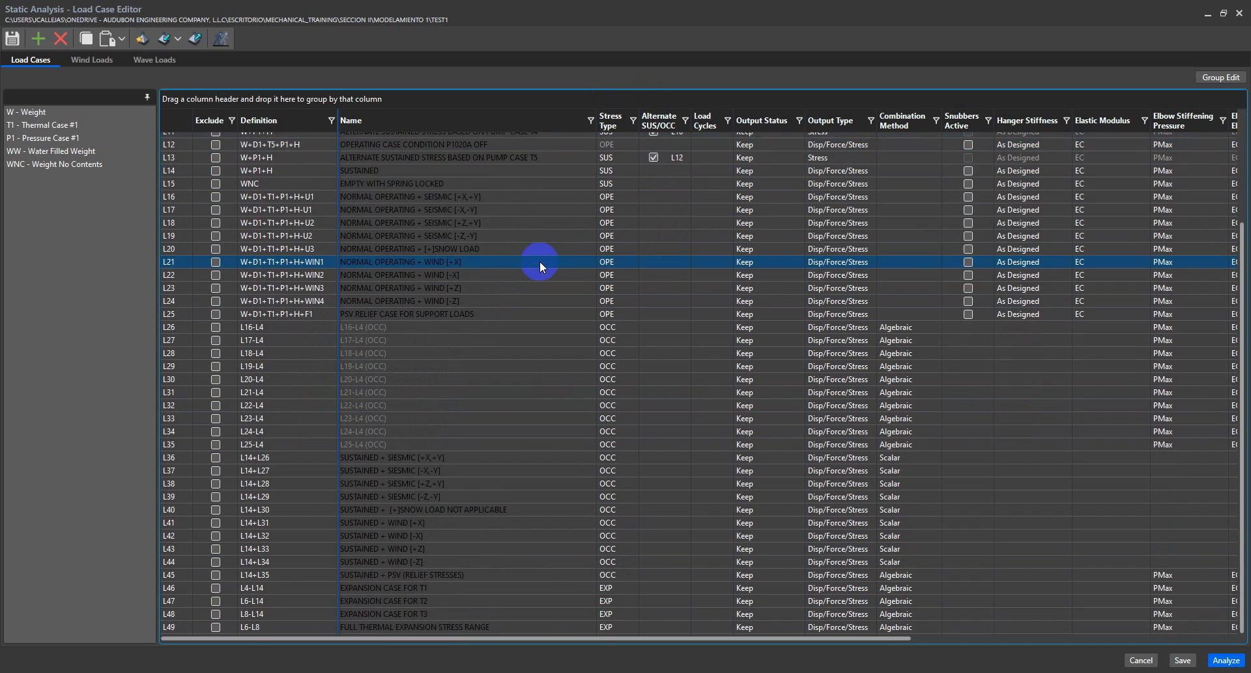
{"action": "scroll", "coordinate": [539, 261], "scroll_direction": "up", "scroll_amount": 3}
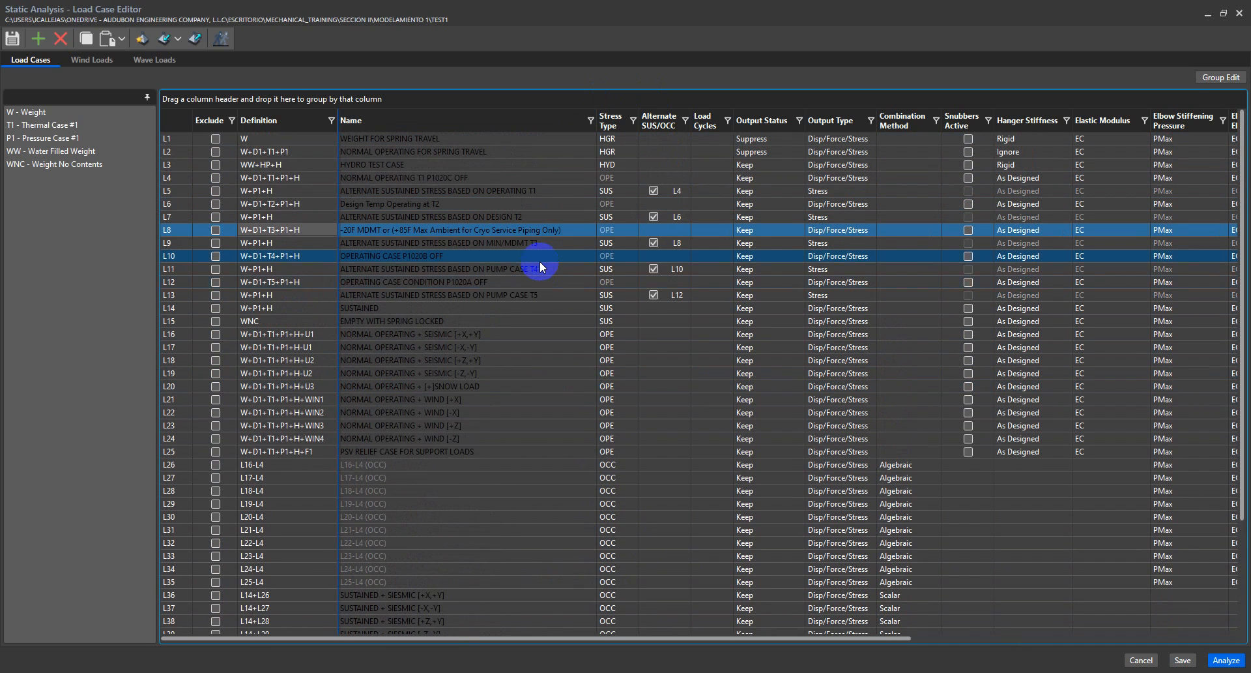
Look over the output, snubber, hanger stiffness, elastic modulus and multiplier settings of the load cases
{"action": "left_click", "coordinate": [855, 363]}
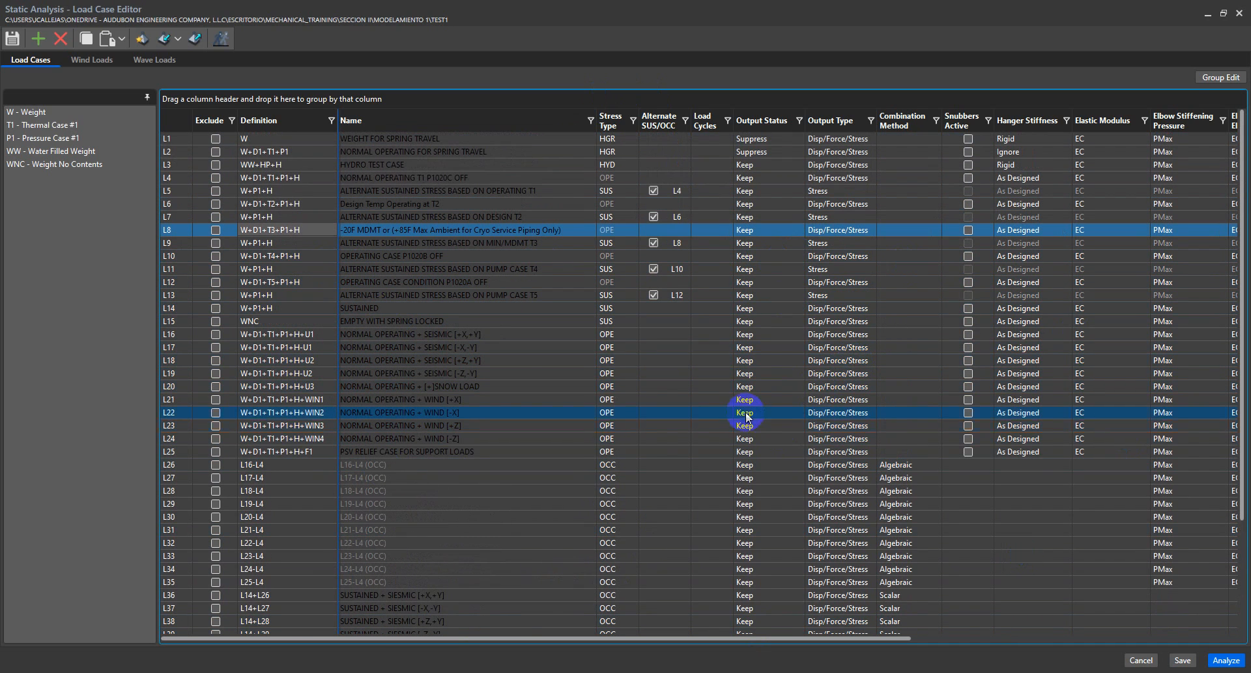
{"action": "left_click_drag", "start_coordinate": [707, 639], "coordinate": [861, 622]}
{"action": "left_click", "coordinate": [862, 622]}
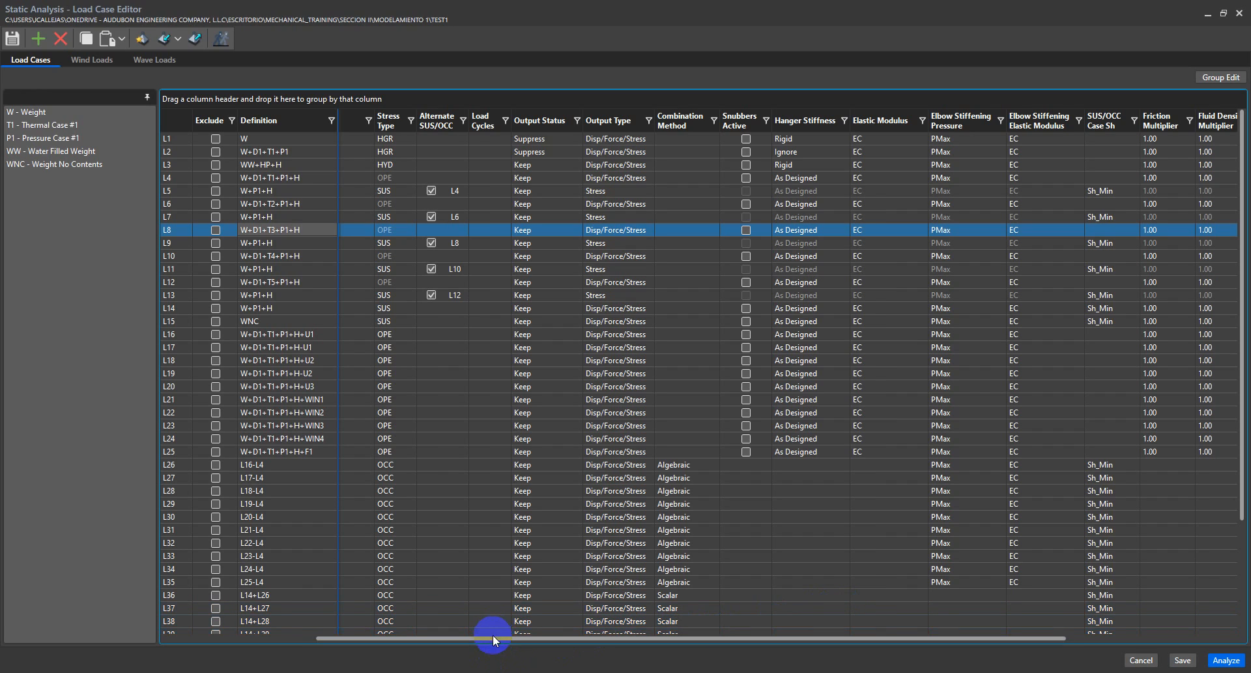
{"action": "left_click_drag", "start_coordinate": [481, 639], "coordinate": [241, 625]}
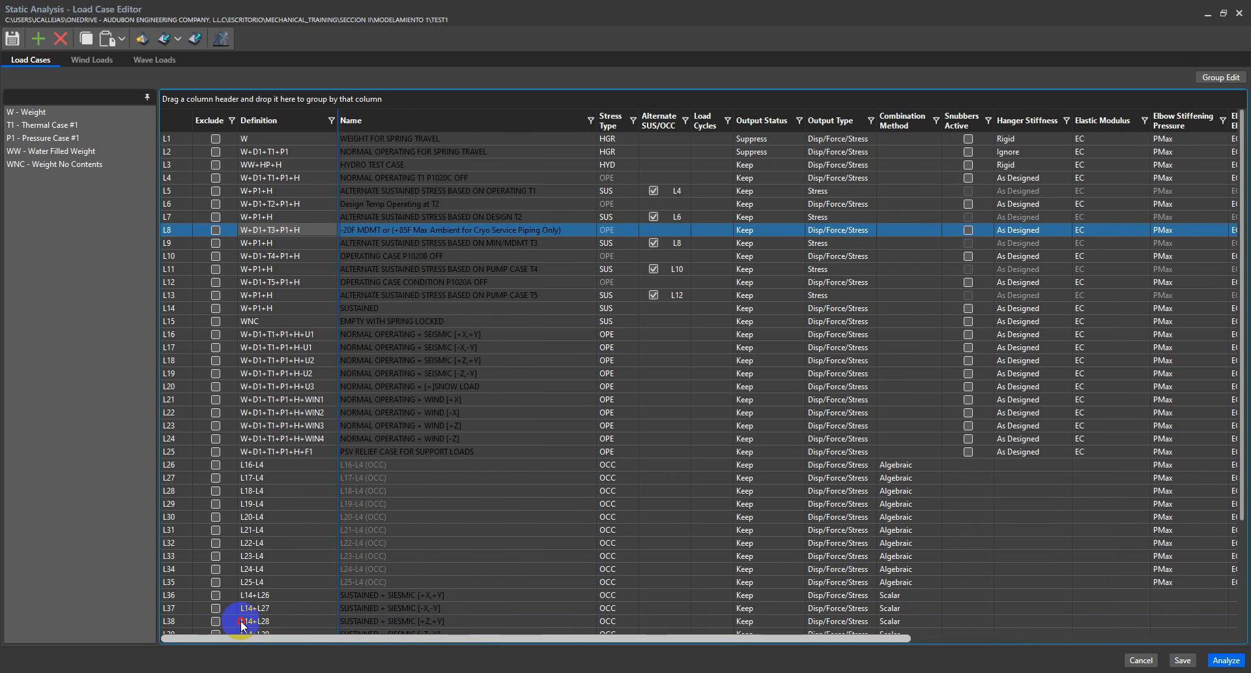
{"action": "left_click_drag", "start_coordinate": [370, 611], "coordinate": [464, 586]}
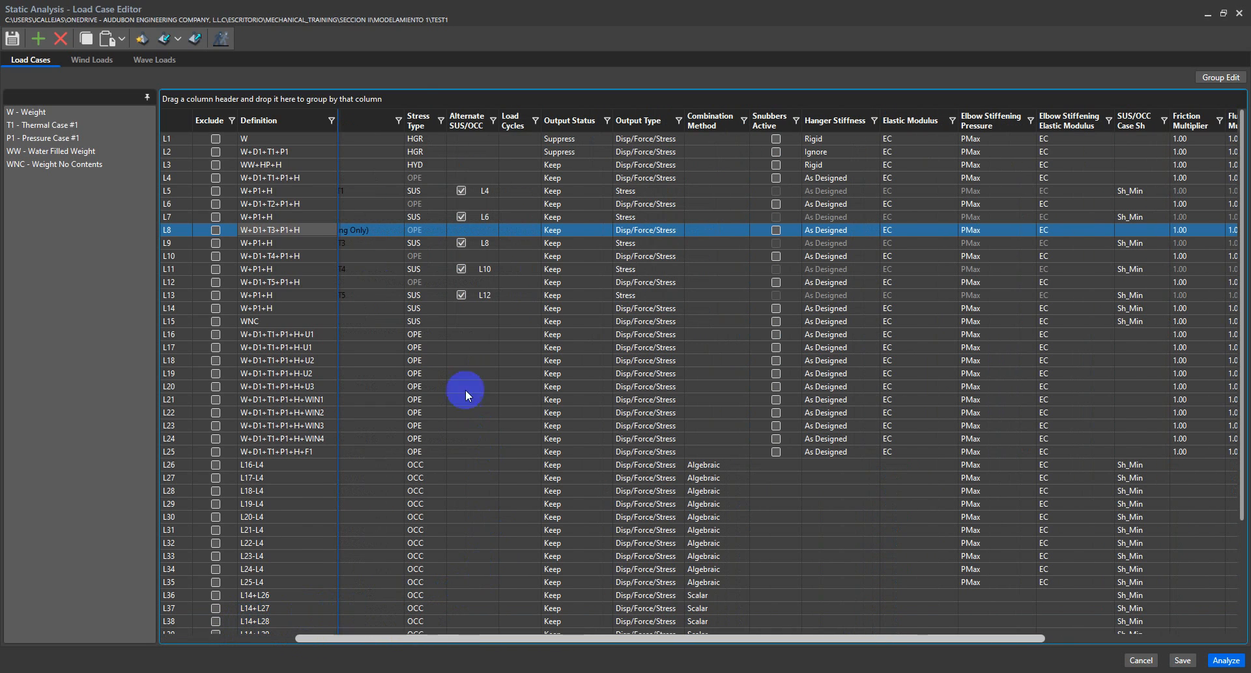
Examine the combination methods assigned to the occasional and expansion cases L26 to L49
{"action": "left_click", "coordinate": [422, 115]}
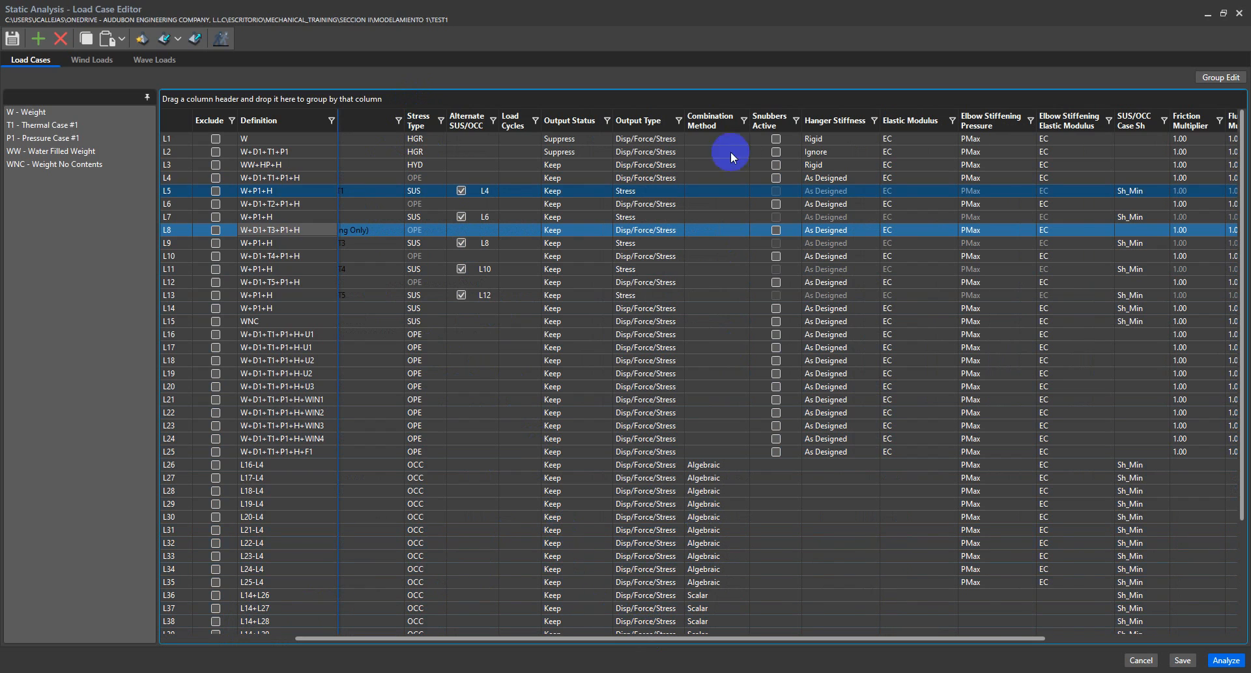
{"action": "scroll", "coordinate": [725, 343], "scroll_direction": "down", "scroll_amount": 4}
{"action": "left_click", "coordinate": [724, 343]}
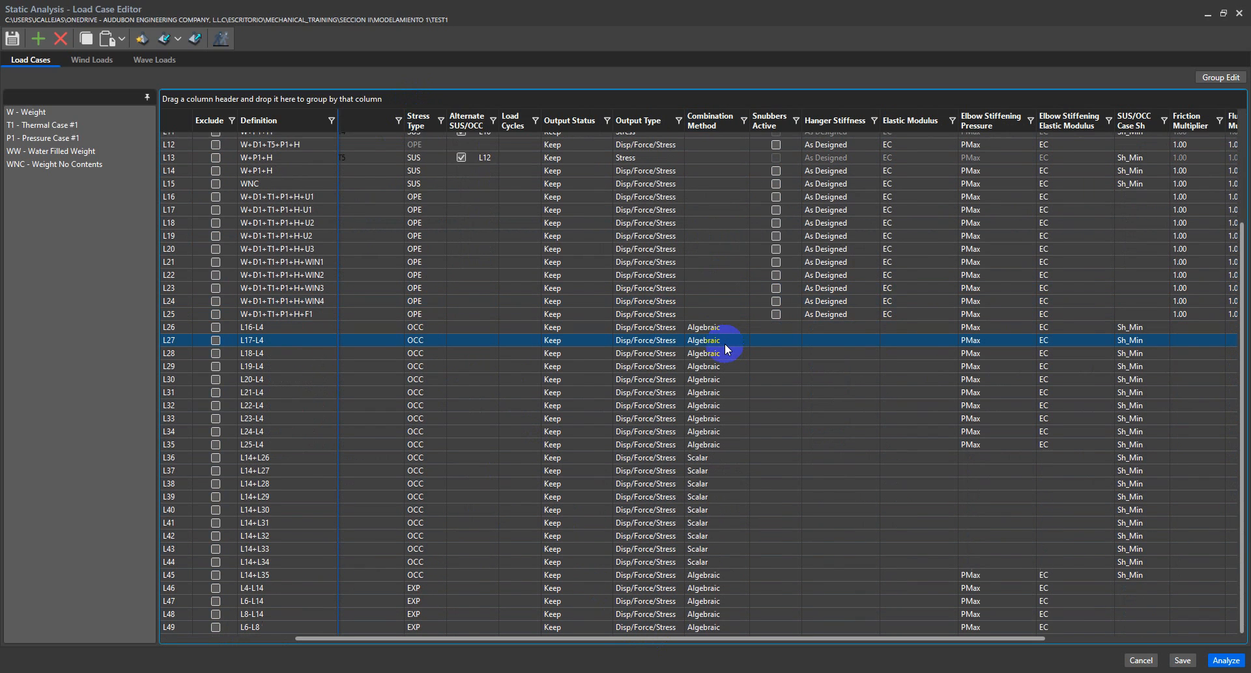
{"action": "left_click", "coordinate": [728, 144]}
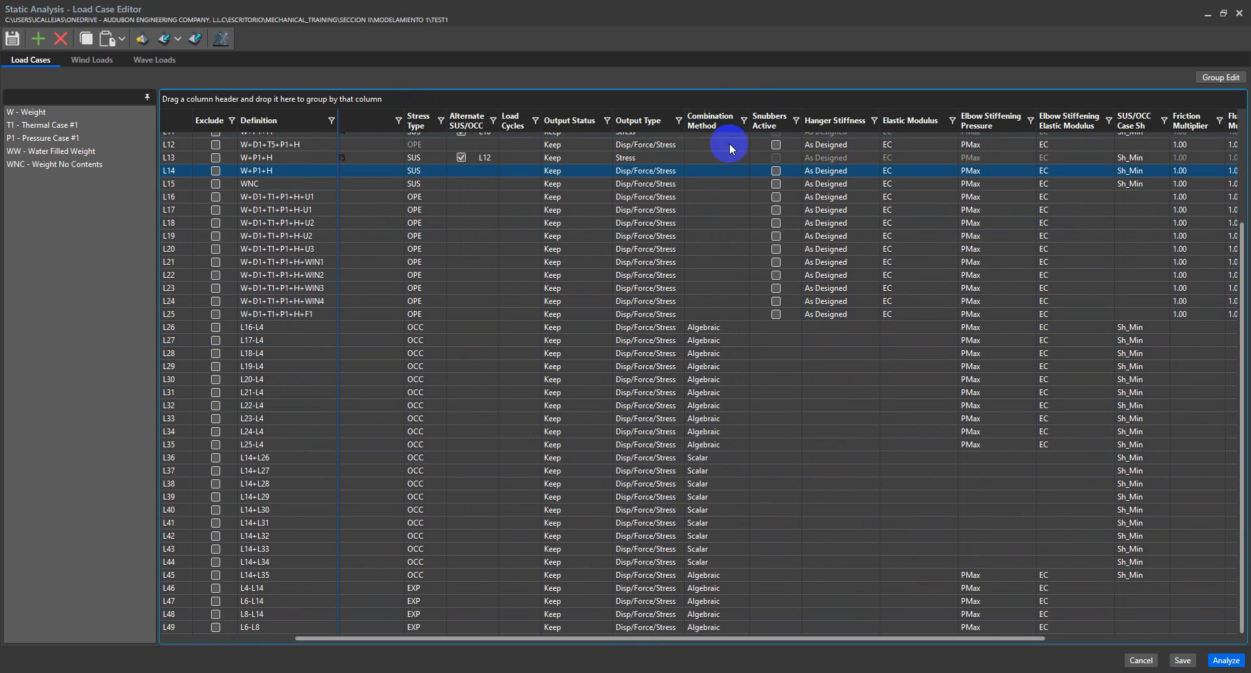
{"action": "left_click", "coordinate": [715, 612]}
{"action": "left_click_drag", "start_coordinate": [730, 638], "coordinate": [459, 626]}
{"action": "left_click", "coordinate": [459, 626]}
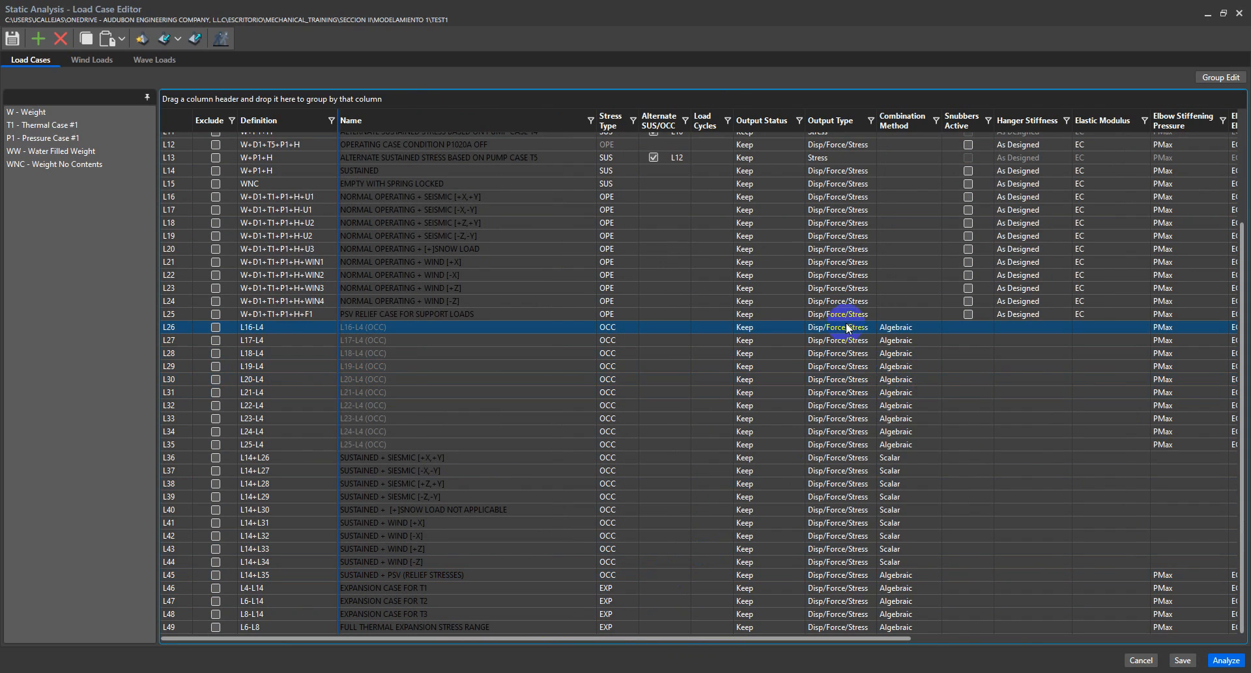
Inspect the combination method options available for occasional case L26
{"action": "left_click", "coordinate": [642, 249]}
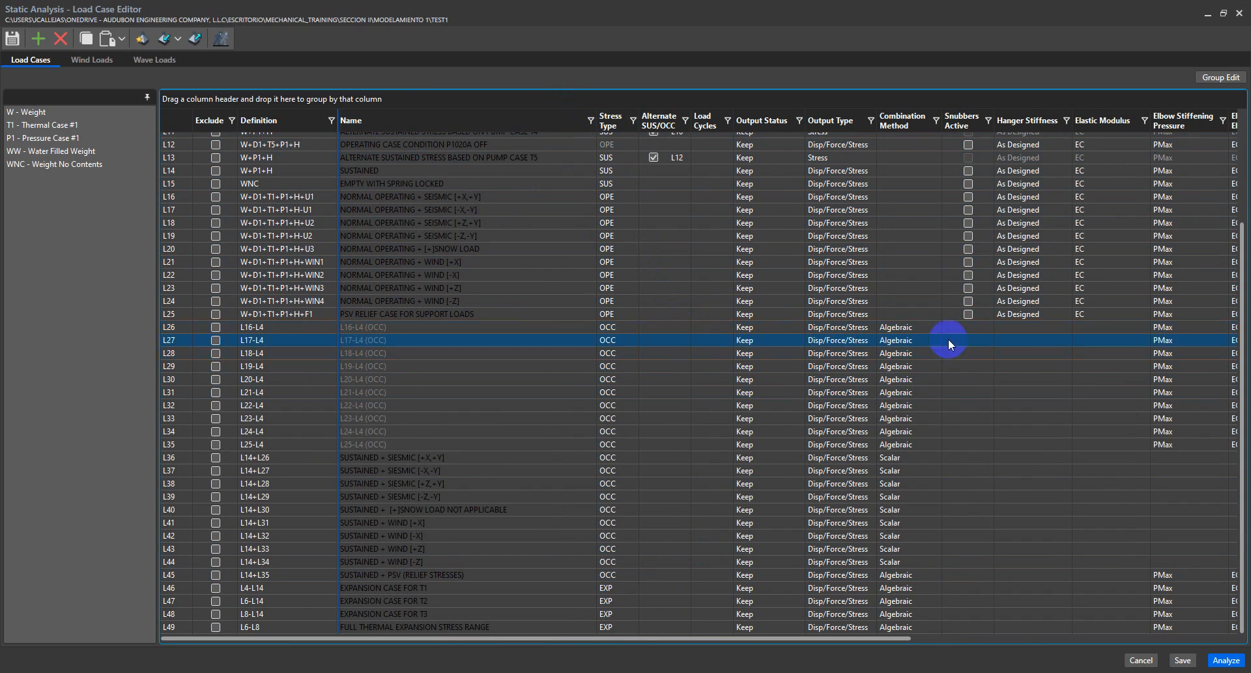
{"action": "left_click", "coordinate": [926, 332]}
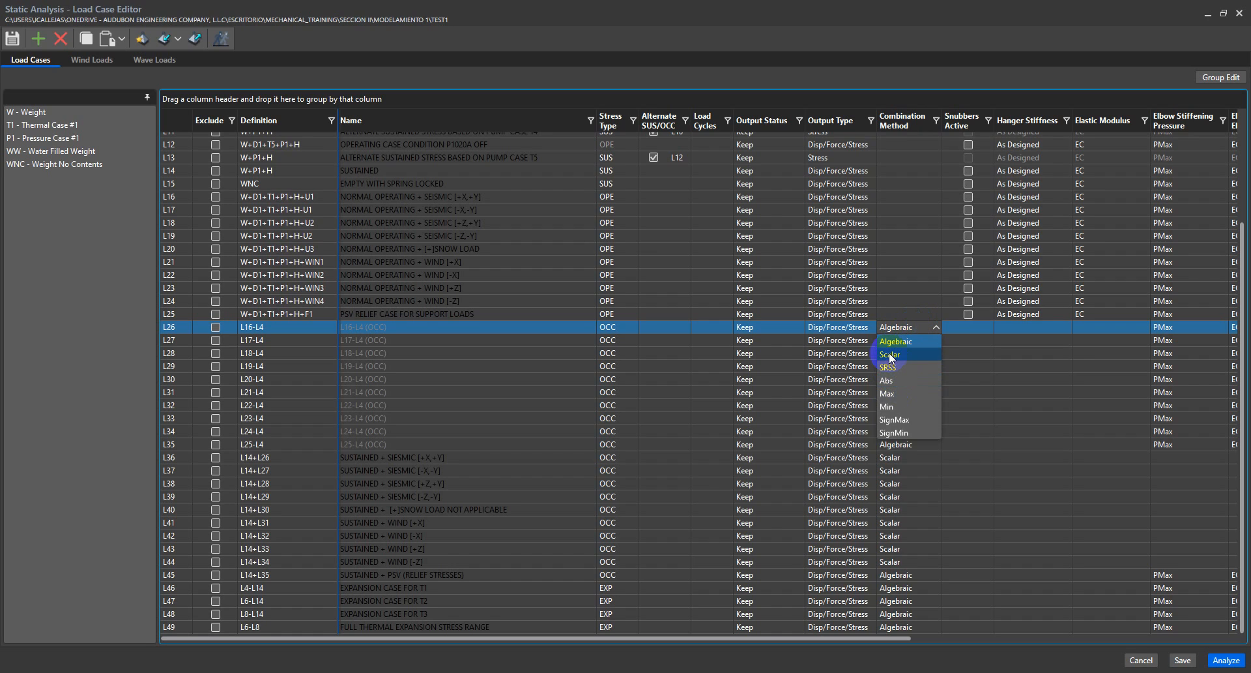
{"action": "left_click", "coordinate": [909, 326]}
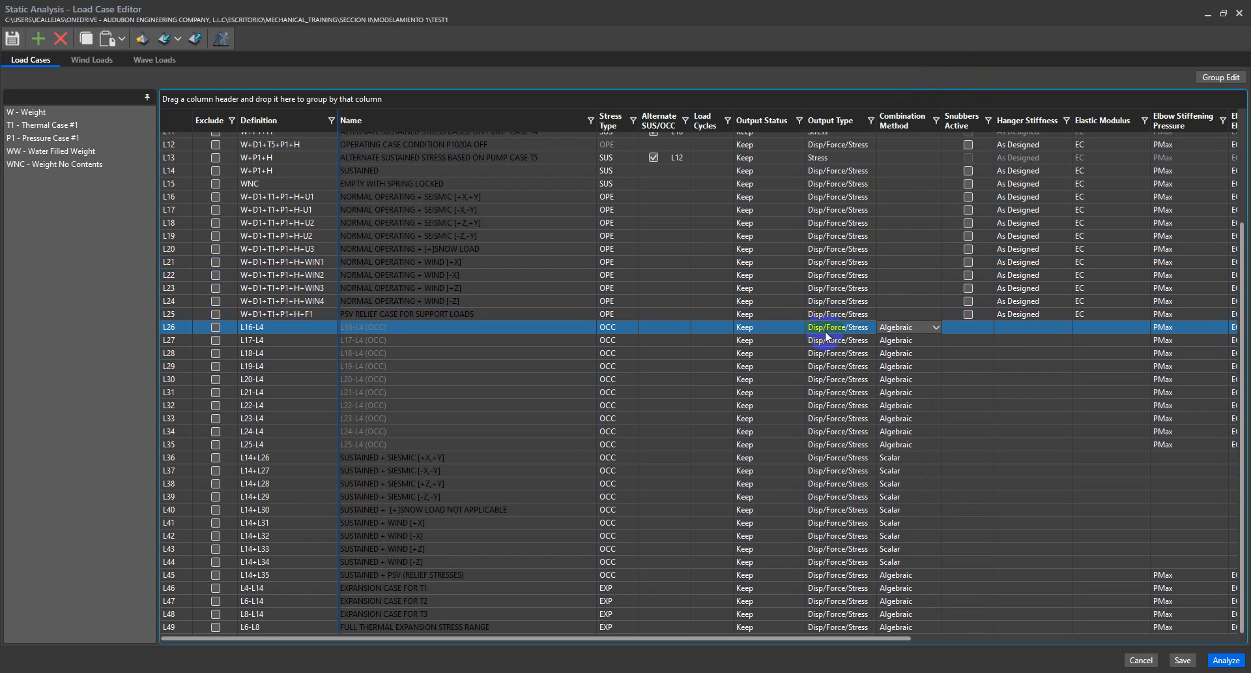
Compare the Combination Method entries of basic load cases L1 to L25 with those of the combined cases
{"action": "scroll", "coordinate": [942, 261], "scroll_direction": "up", "scroll_amount": 4}
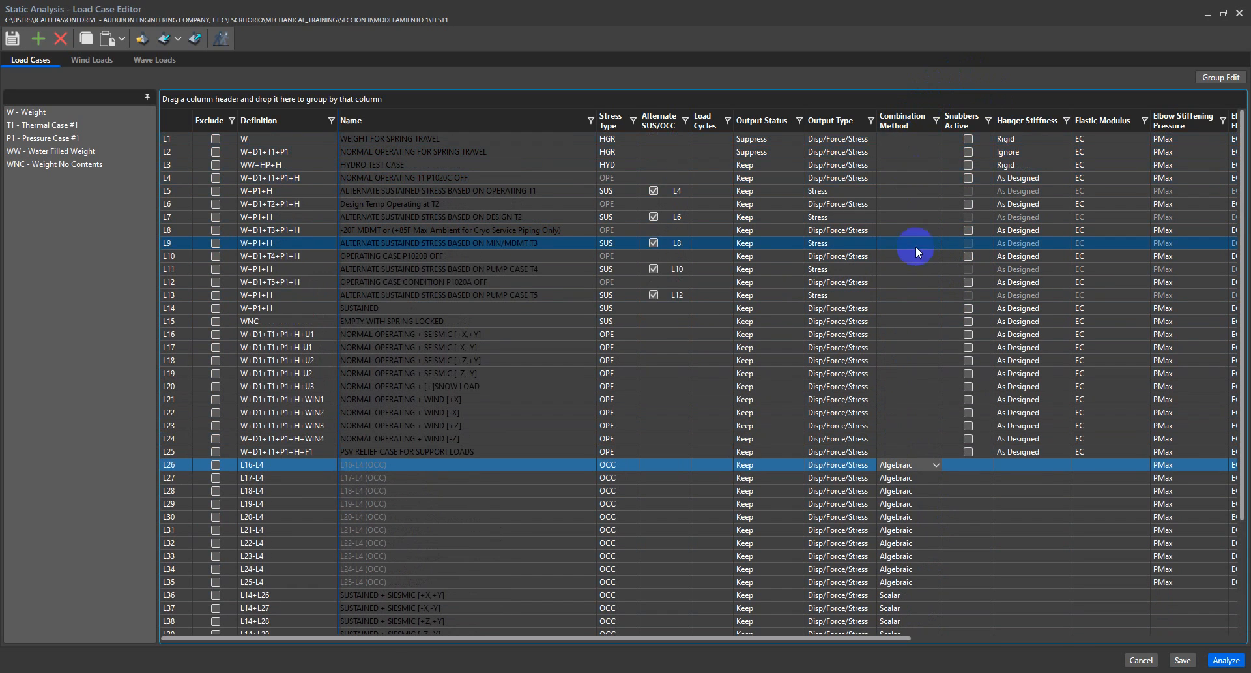
{"action": "left_click", "coordinate": [921, 432]}
{"action": "left_click", "coordinate": [923, 418]}
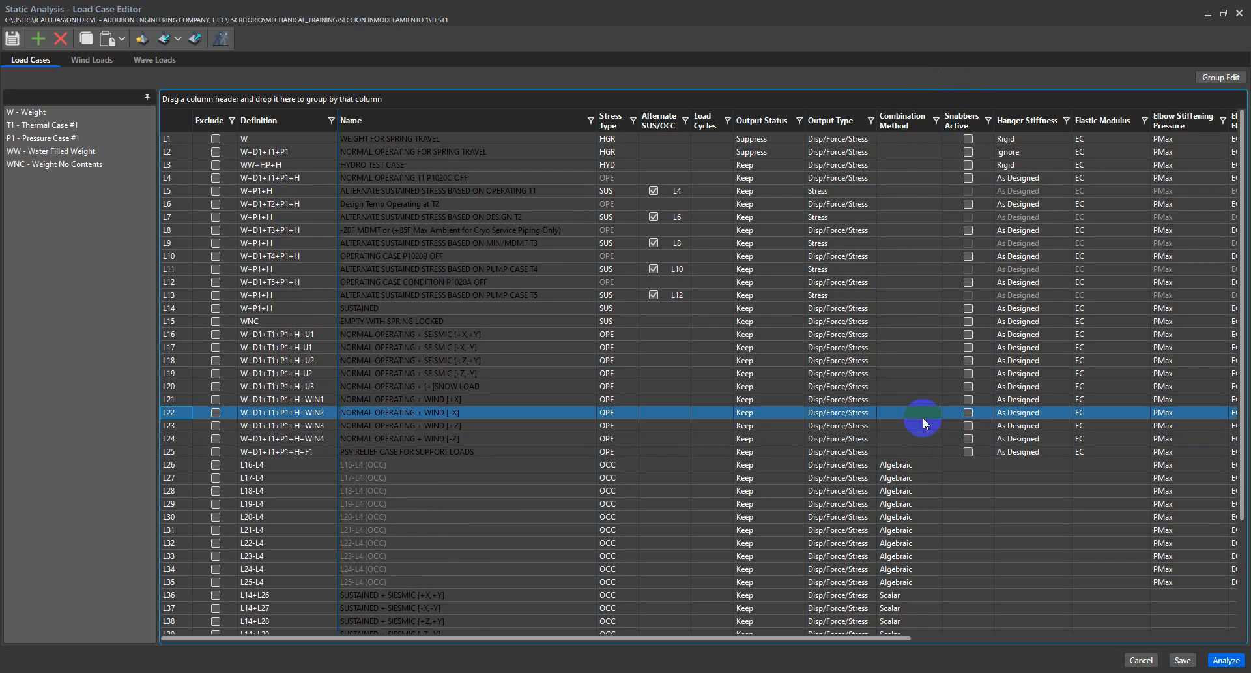
{"action": "left_click", "coordinate": [924, 218]}
{"action": "scroll", "coordinate": [925, 346], "scroll_direction": "down", "scroll_amount": 2}
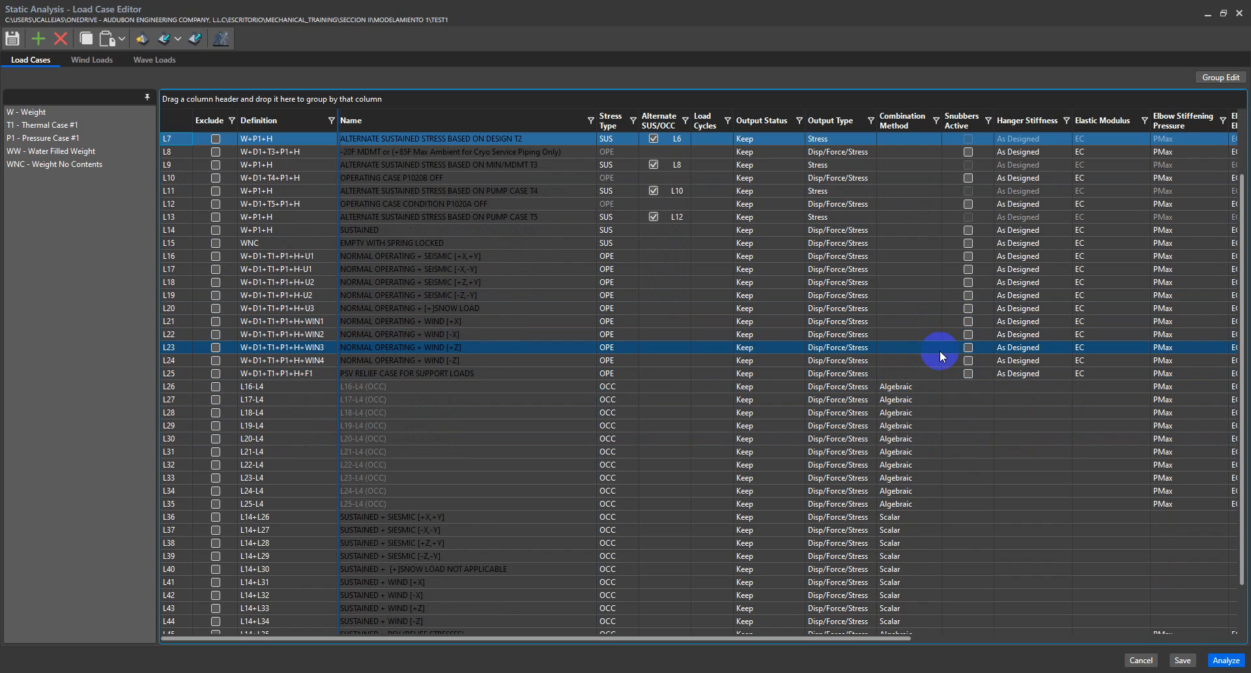
{"action": "scroll", "coordinate": [940, 350], "scroll_direction": "up", "scroll_amount": 2}
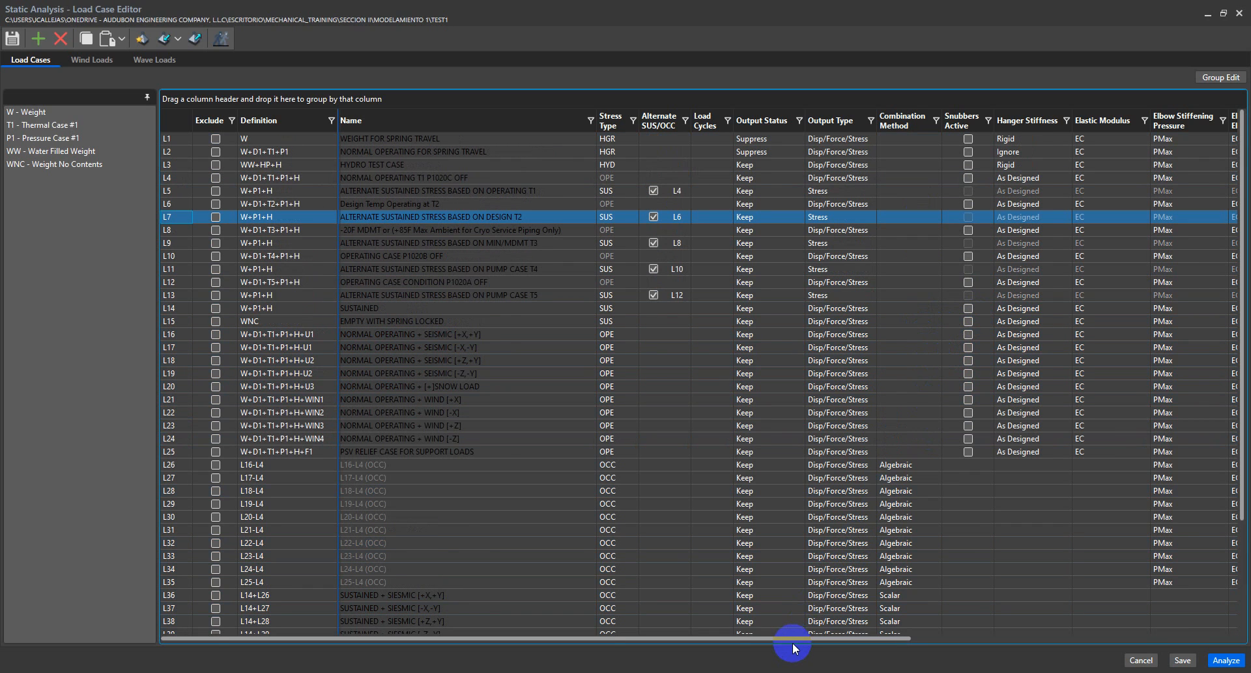
Inspect the Flange Analysis Temperature options for hanger cases L1 and L2
{"action": "left_click_drag", "start_coordinate": [790, 639], "coordinate": [1081, 625]}
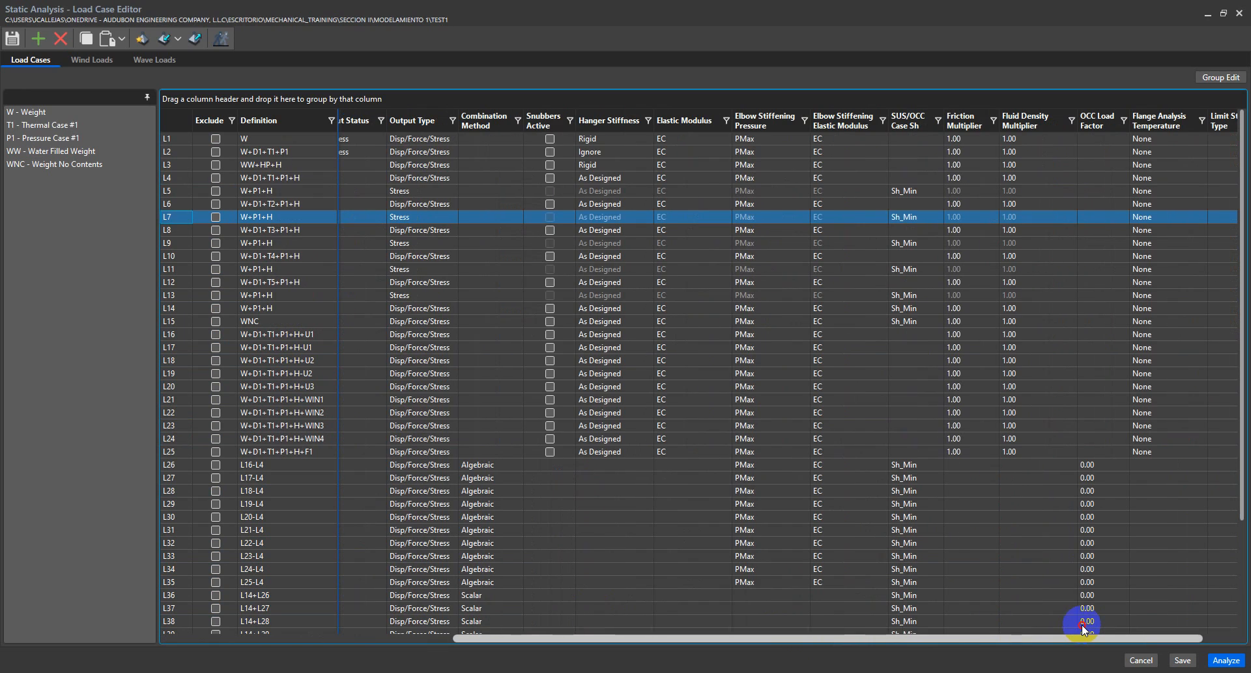
{"action": "left_click", "coordinate": [1158, 137]}
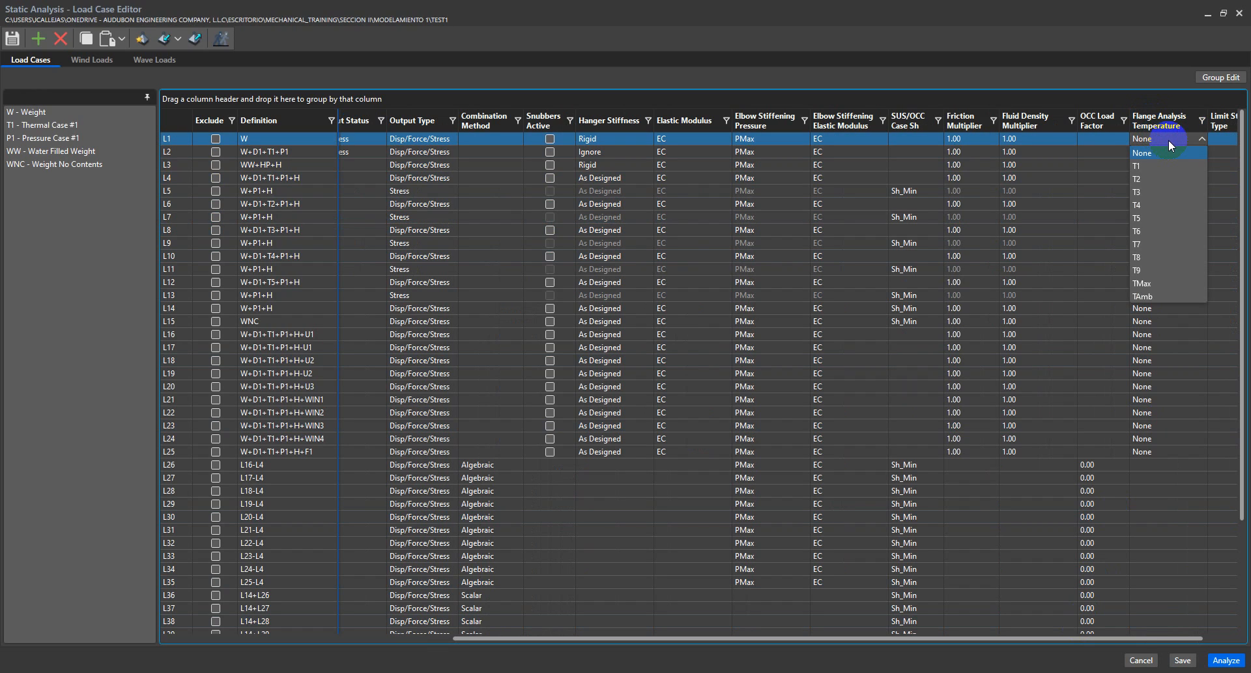
{"action": "left_click", "coordinate": [1168, 139]}
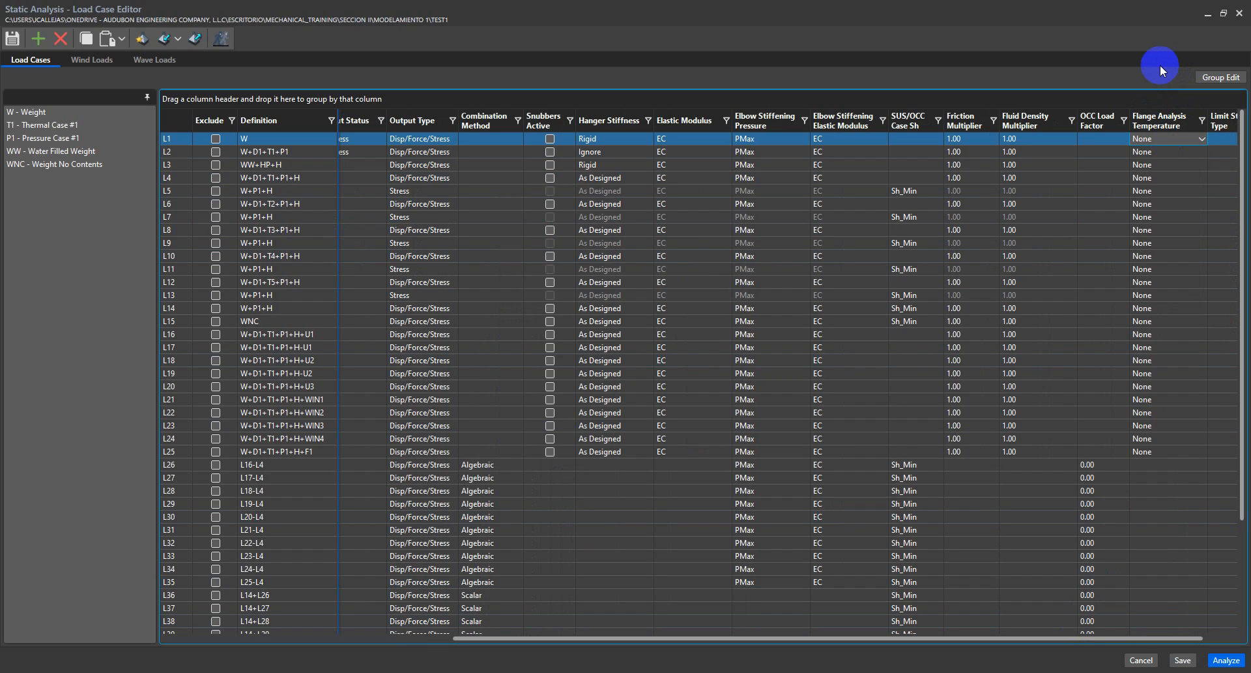
{"action": "left_click", "coordinate": [1147, 135]}
{"action": "left_click", "coordinate": [1149, 136]}
{"action": "left_click", "coordinate": [1167, 155]}
Check the thermal cases used by operating cases L4 and L6 alongside the Flange Analysis Temperature settings
{"action": "left_click", "coordinate": [752, 650]}
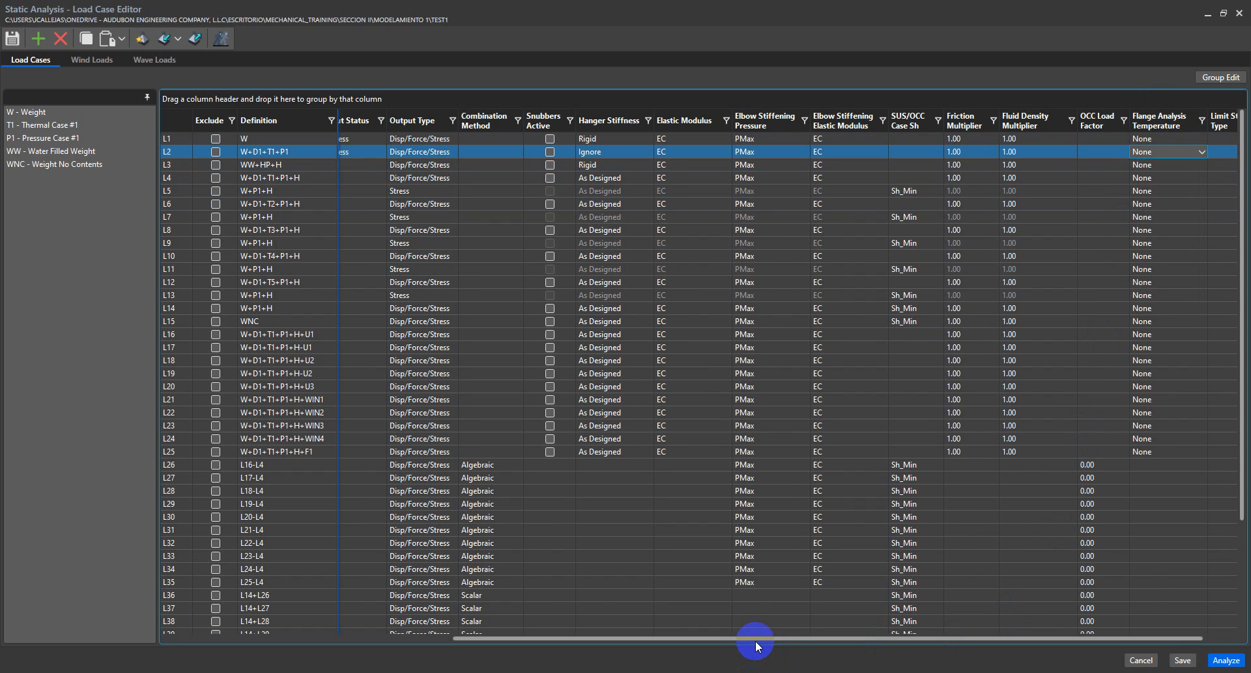
{"action": "left_click_drag", "start_coordinate": [756, 640], "coordinate": [201, 632]}
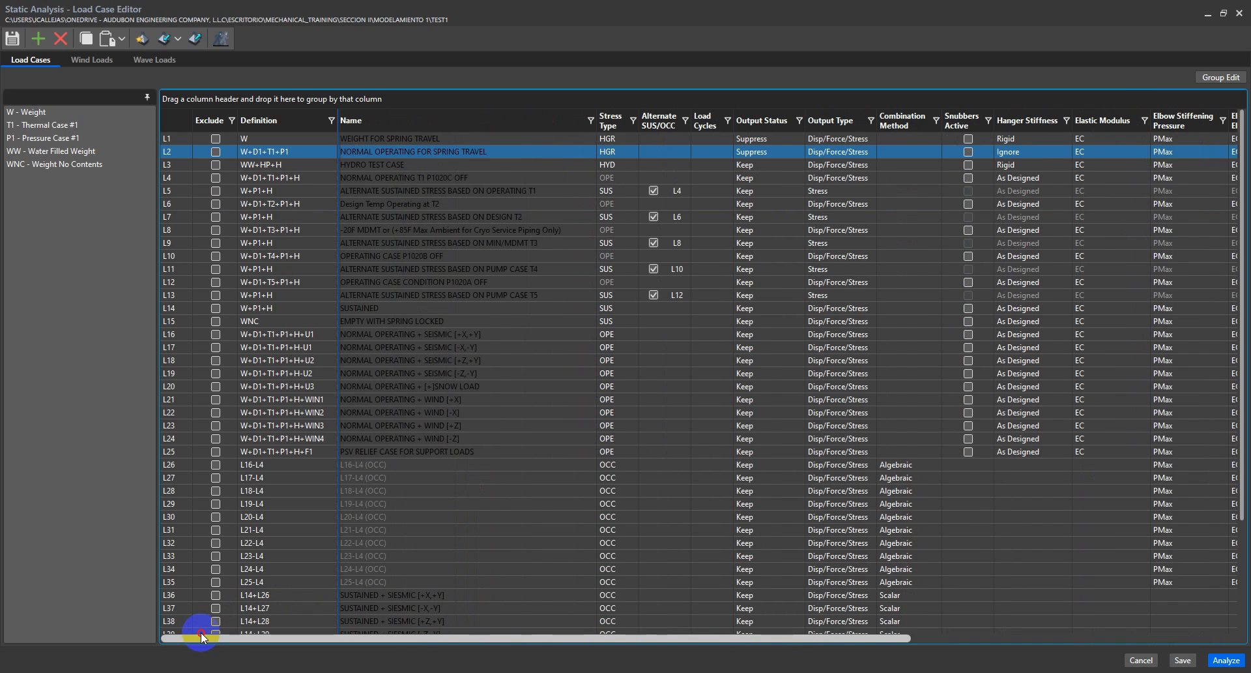
{"action": "left_click", "coordinate": [291, 177]}
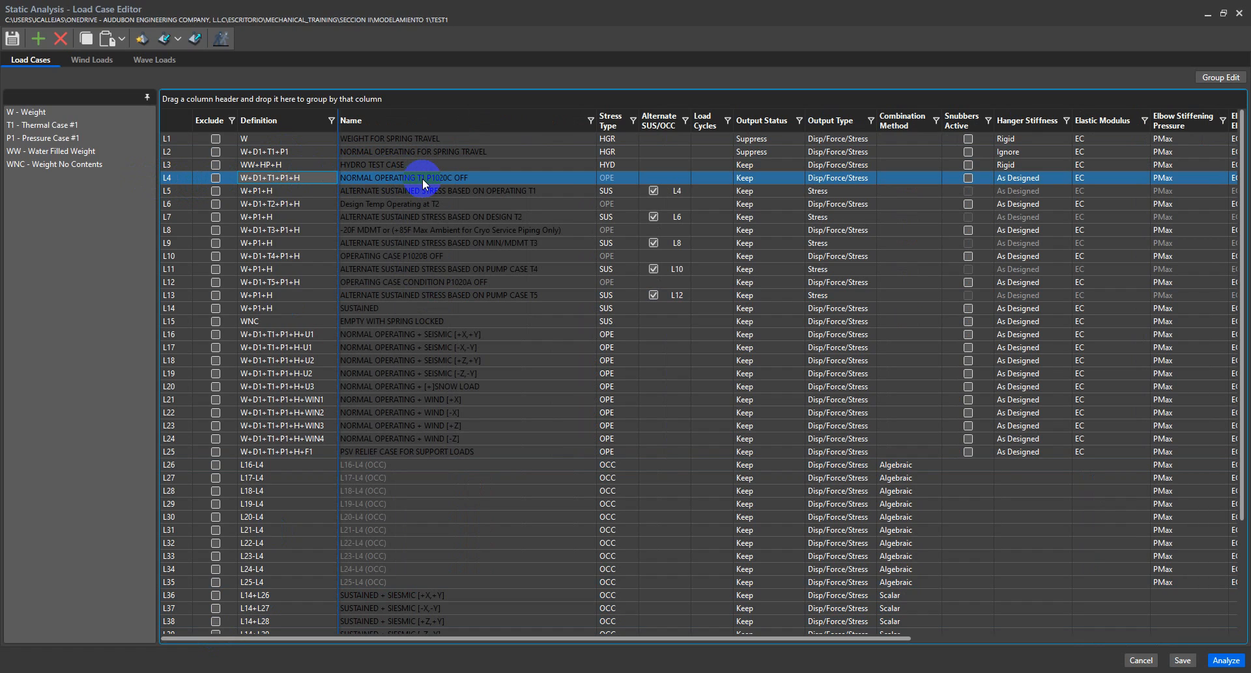
{"action": "left_click", "coordinate": [280, 204], "text": "ctrl"}
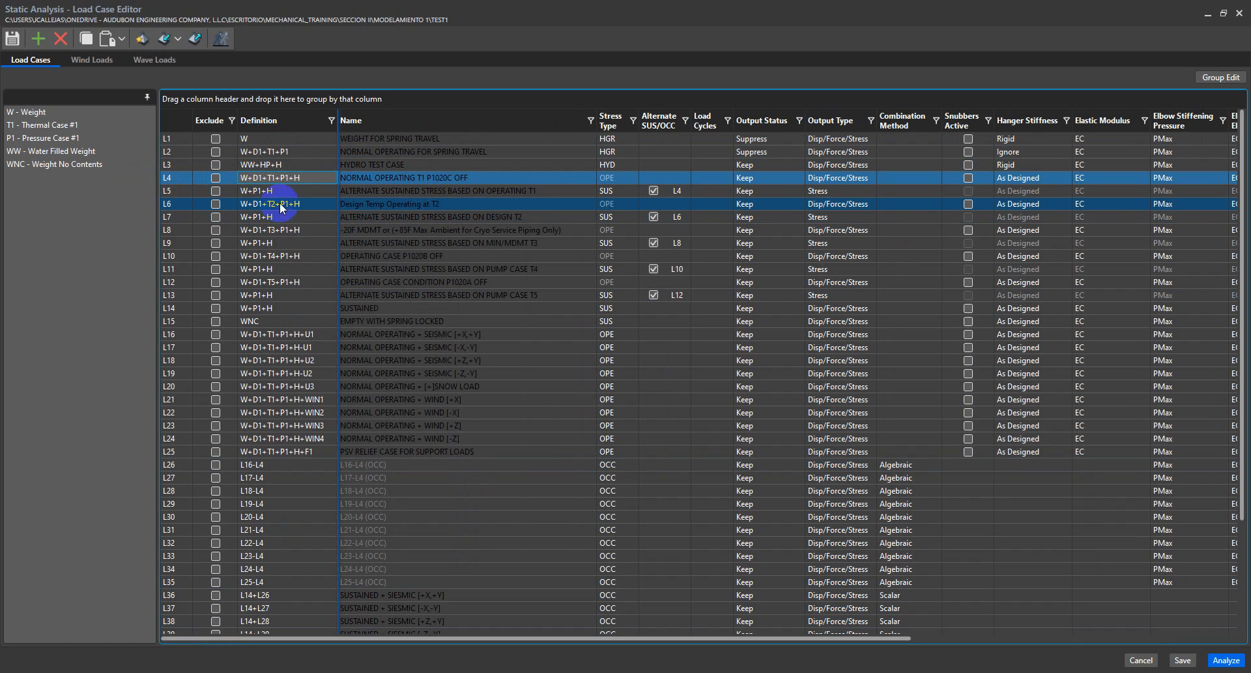
{"action": "left_click", "coordinate": [337, 175]}
{"action": "left_click", "coordinate": [181, 203]}
{"action": "left_click", "coordinate": [181, 177]}
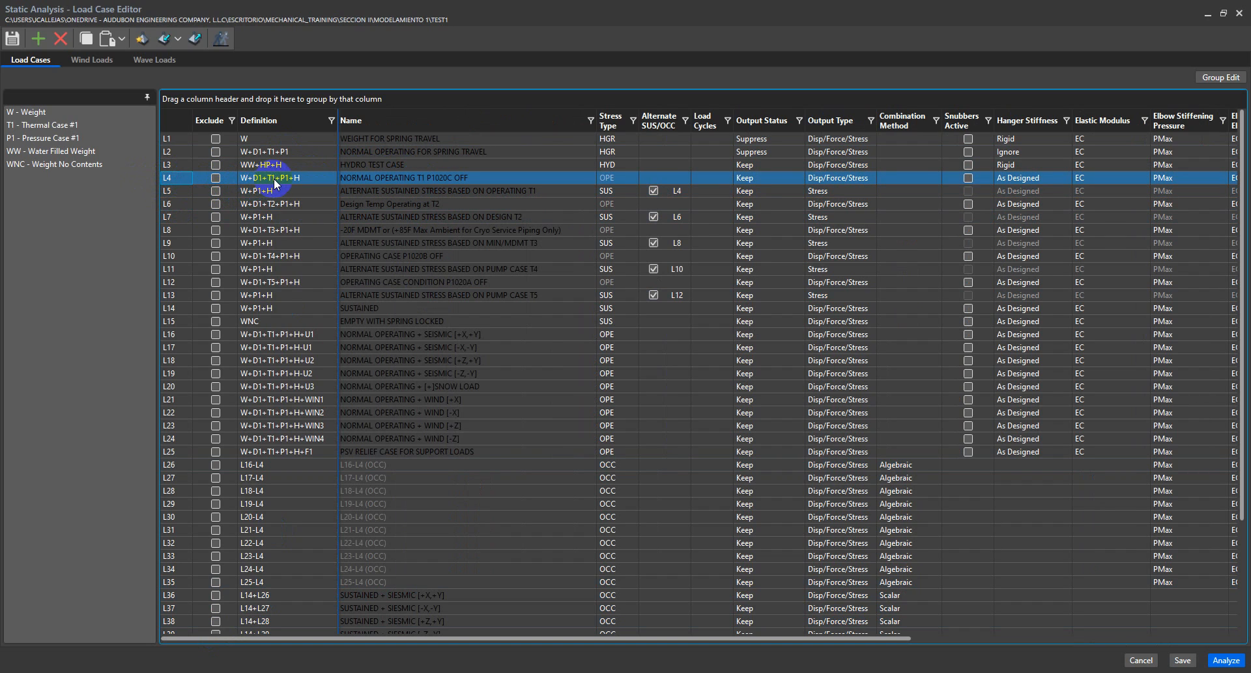
{"action": "left_click", "coordinate": [177, 201]}
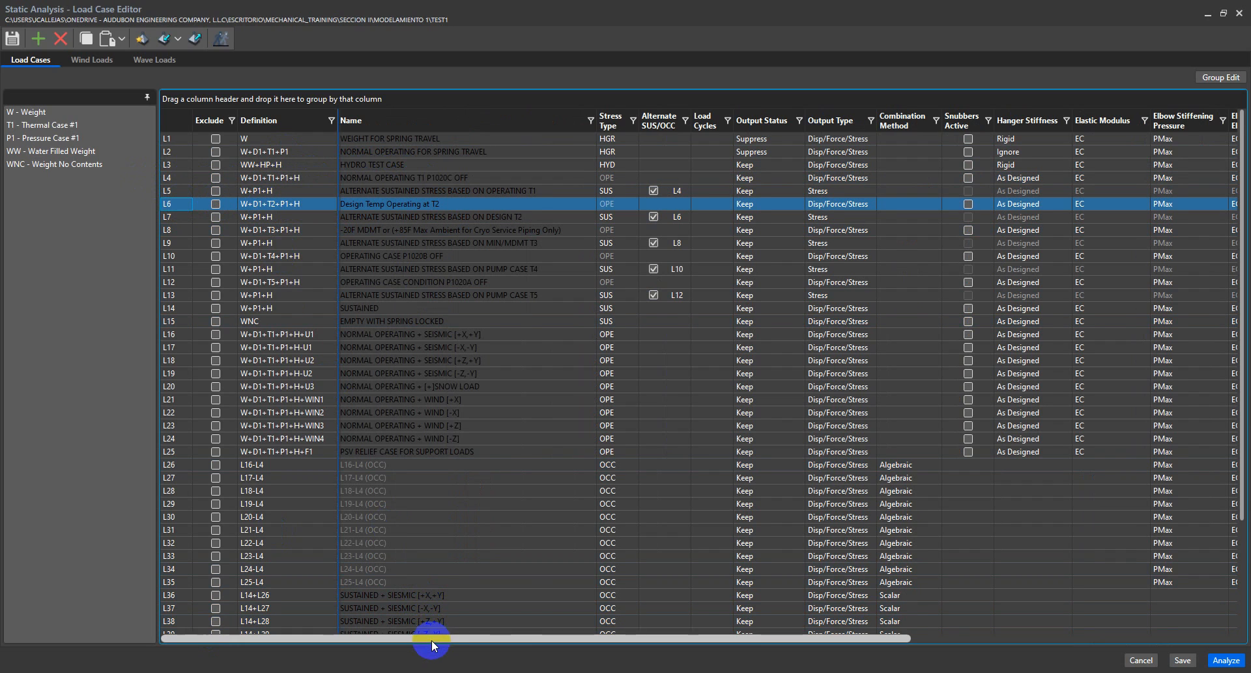
{"action": "left_click", "coordinate": [1198, 626]}
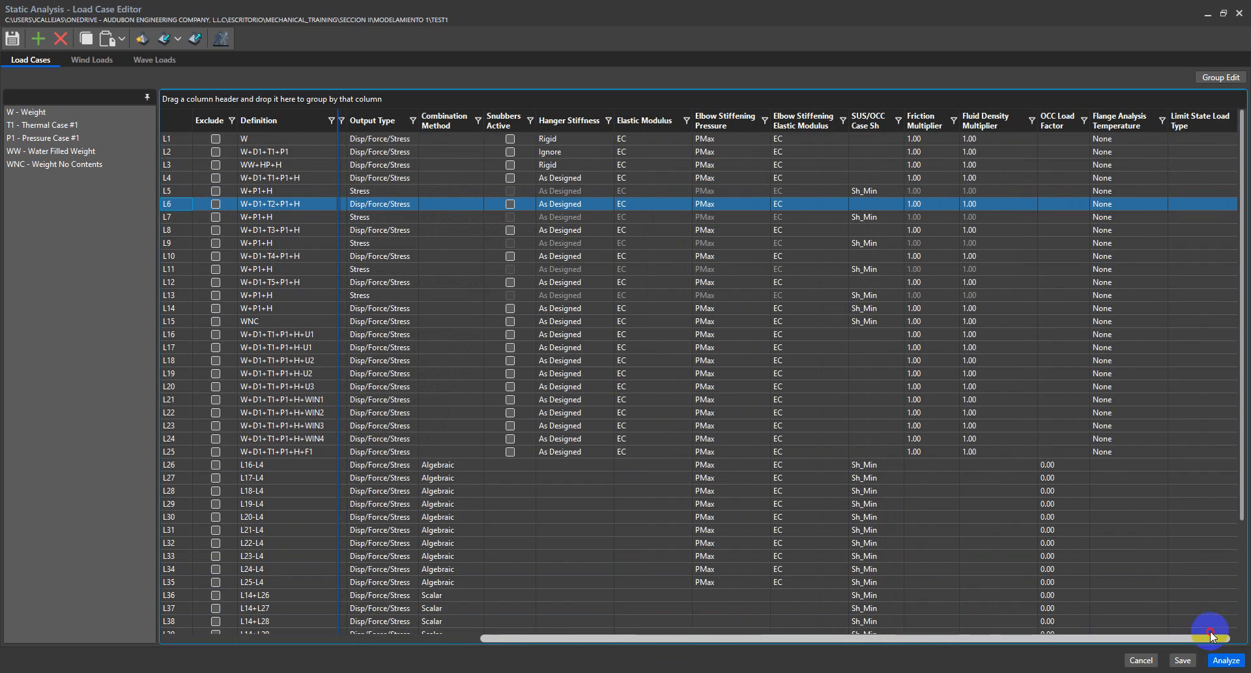
{"action": "left_click", "coordinate": [1149, 255], "text": "ctrl"}
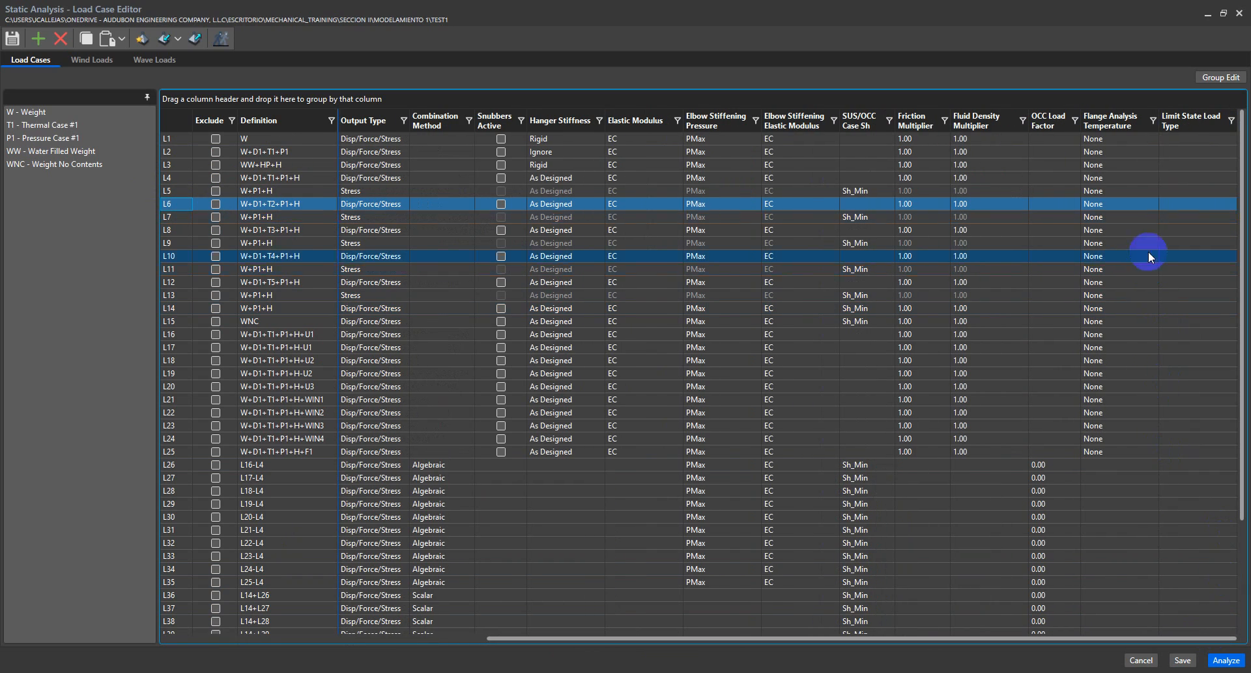
Set the Flange Analysis Temperature to T1 for operating case L4 and to T2 for operating case L6
{"action": "left_click", "coordinate": [1117, 173]}
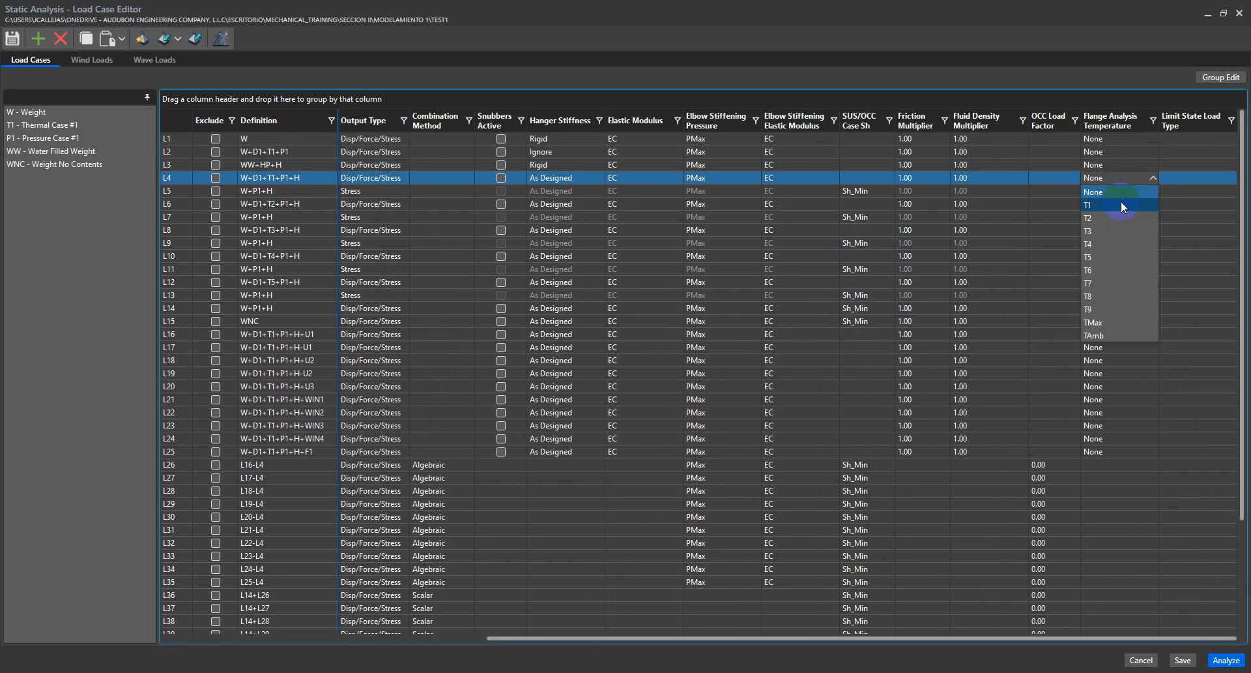
{"action": "left_click", "coordinate": [1121, 203]}
{"action": "left_click", "coordinate": [1122, 204]}
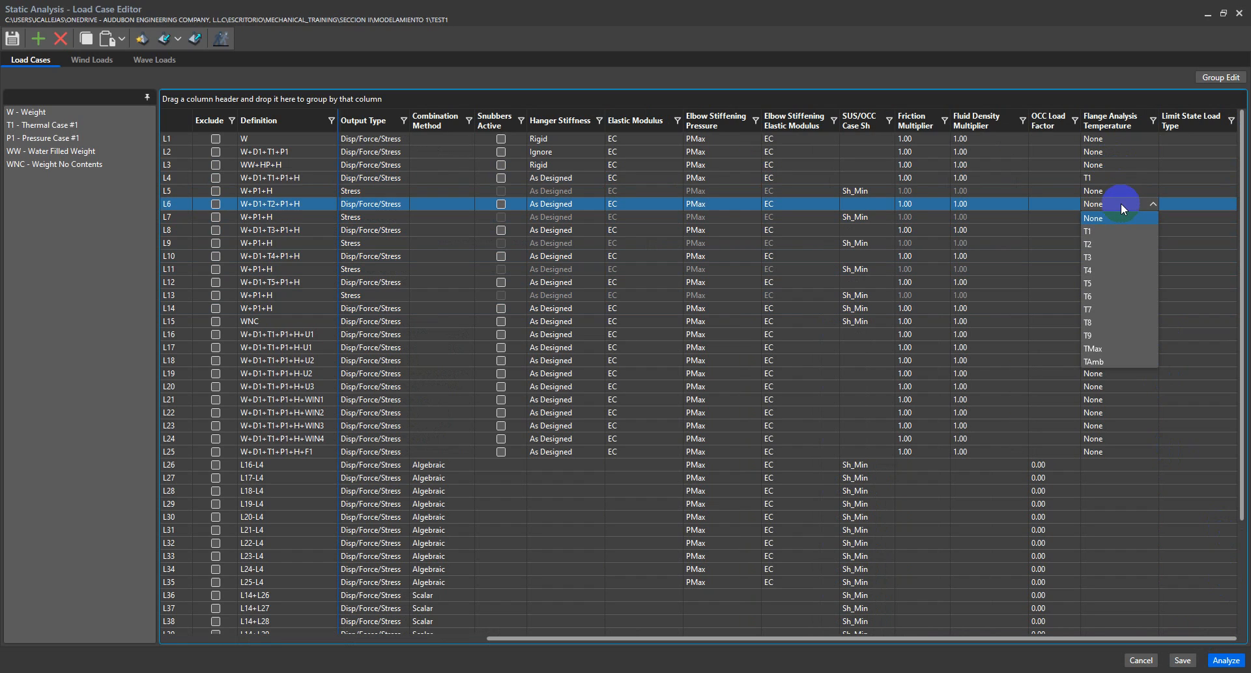
{"action": "left_click", "coordinate": [1119, 242]}
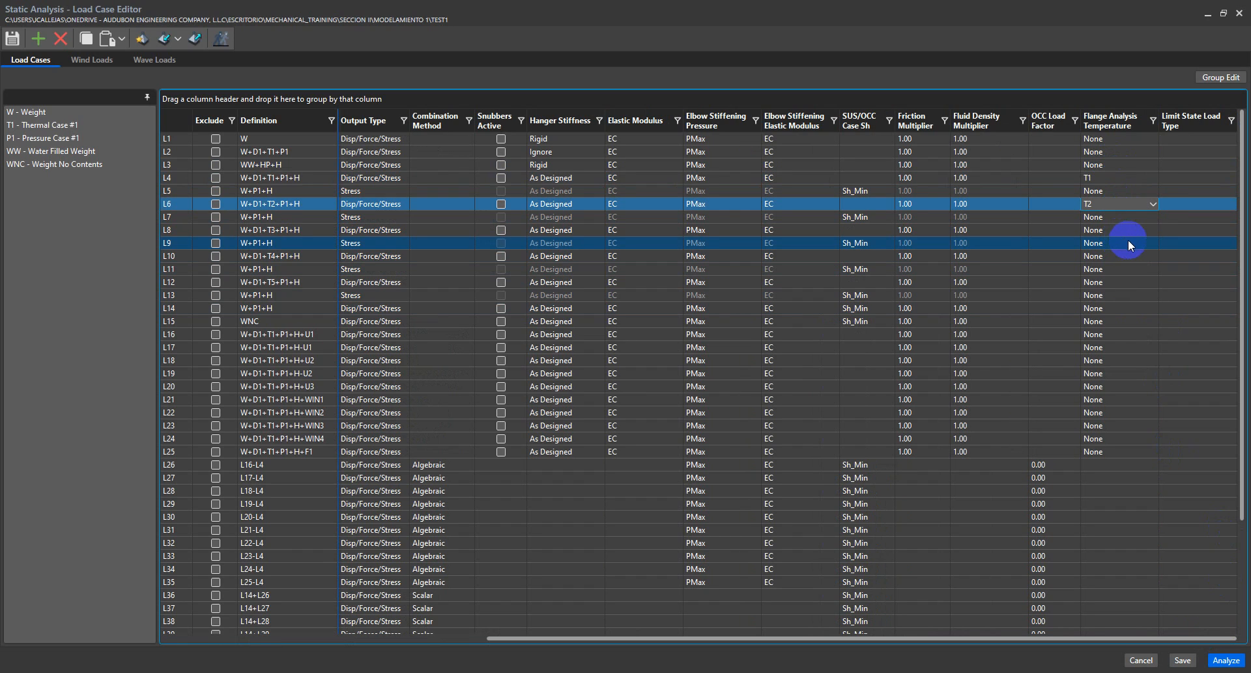
{"action": "left_click", "coordinate": [130, 329]}
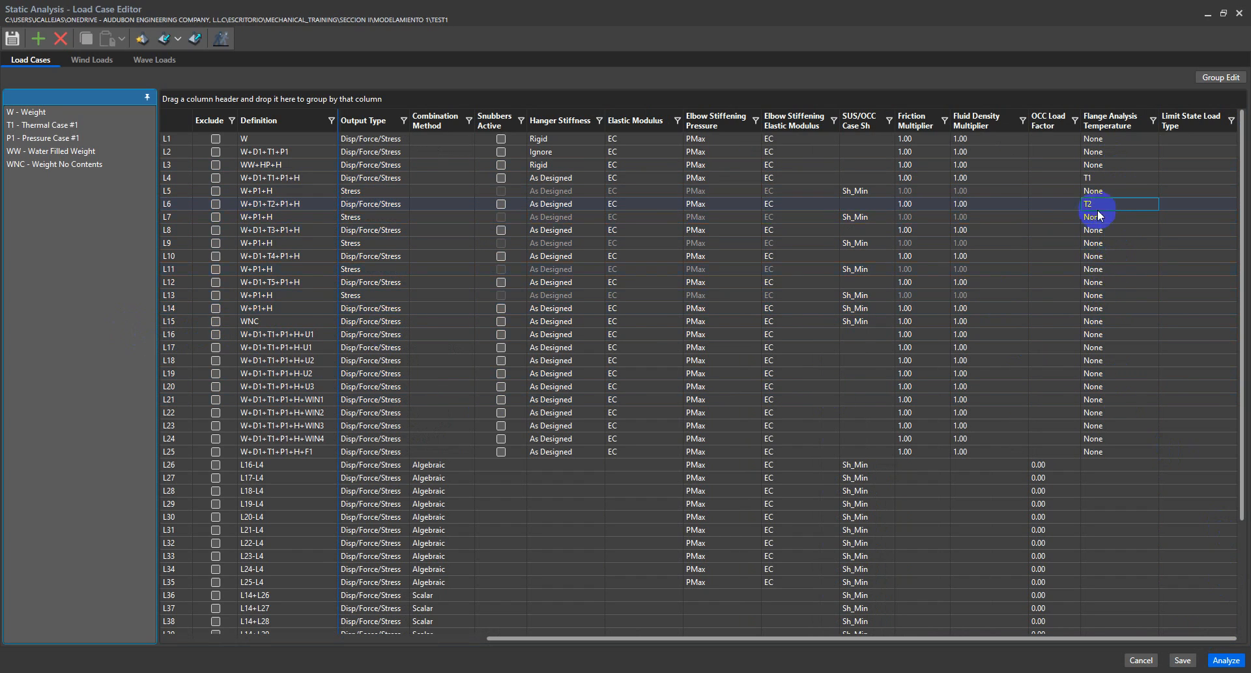
Set the Flange Analysis Temperature of the seismic operating case L16 to T1
{"action": "left_click", "coordinate": [1114, 154]}
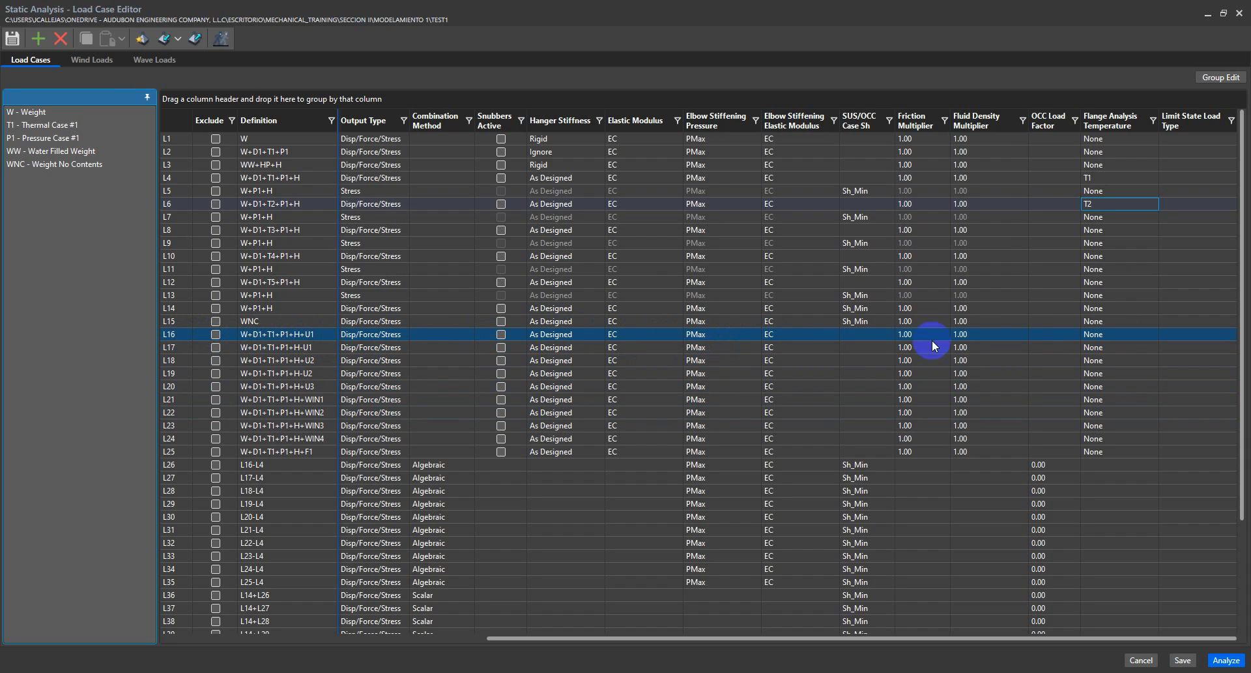
{"action": "left_click", "coordinate": [1085, 334]}
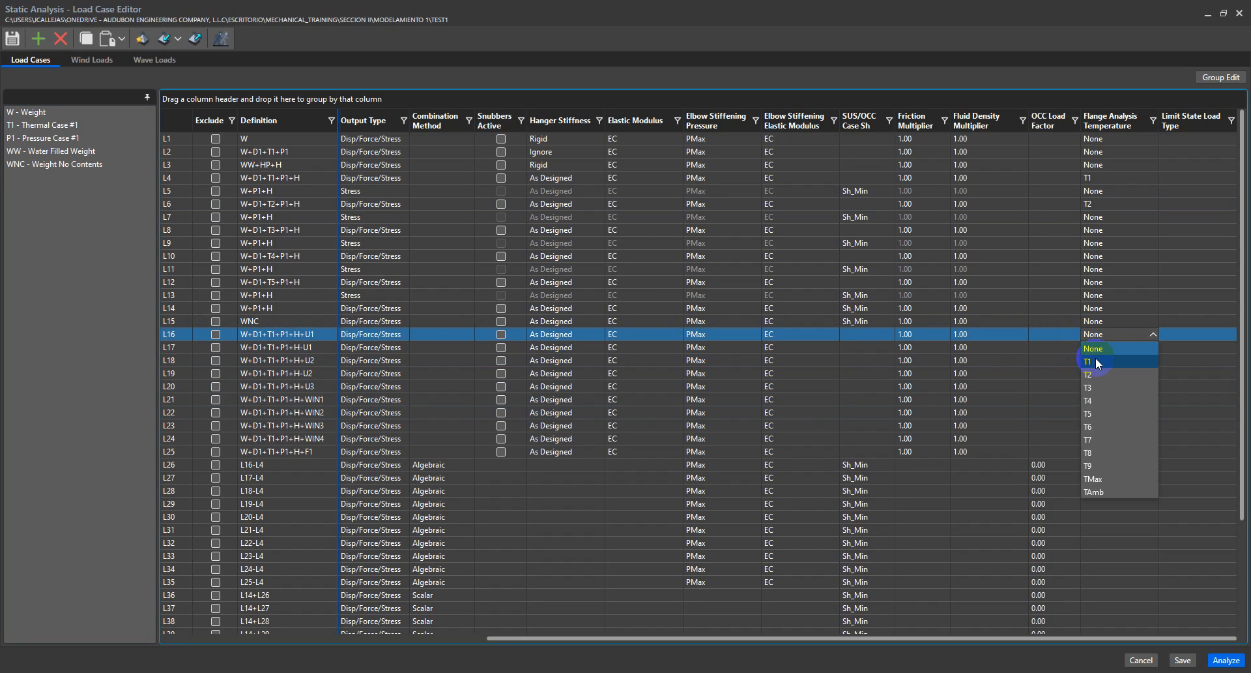
{"action": "left_click", "coordinate": [1097, 359]}
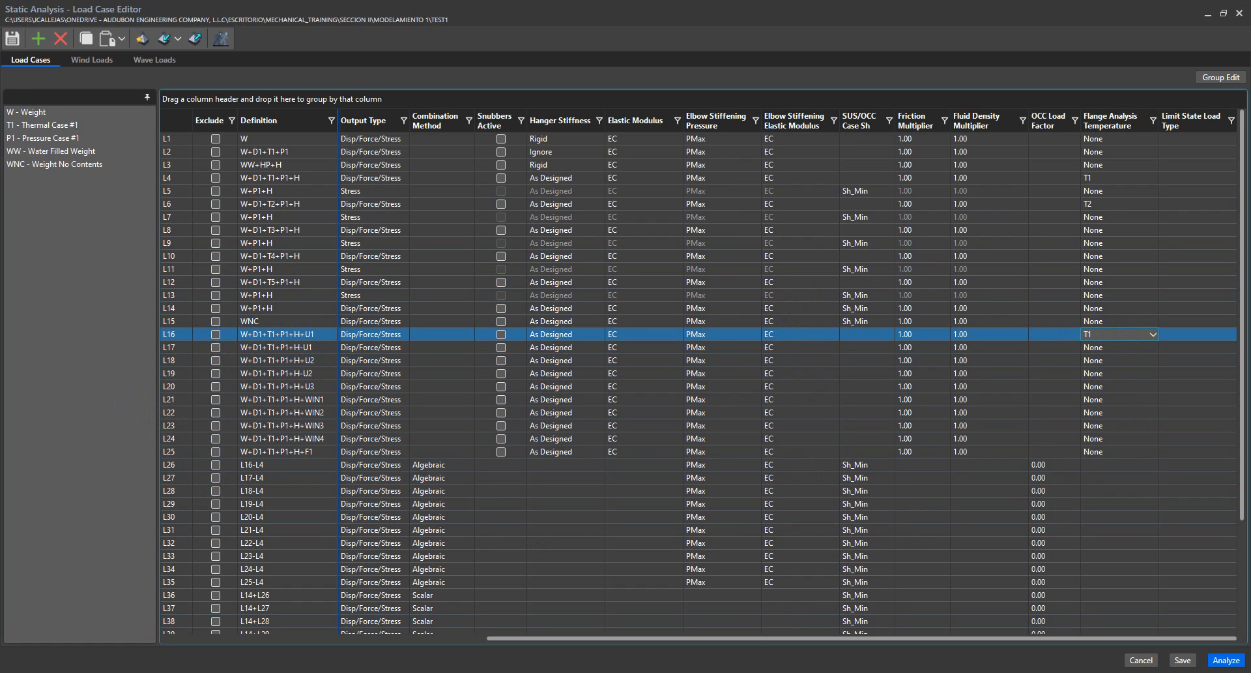
Narrow the Name column of the load case table slightly so it fits the case names
{"action": "left_click", "coordinate": [411, 638]}
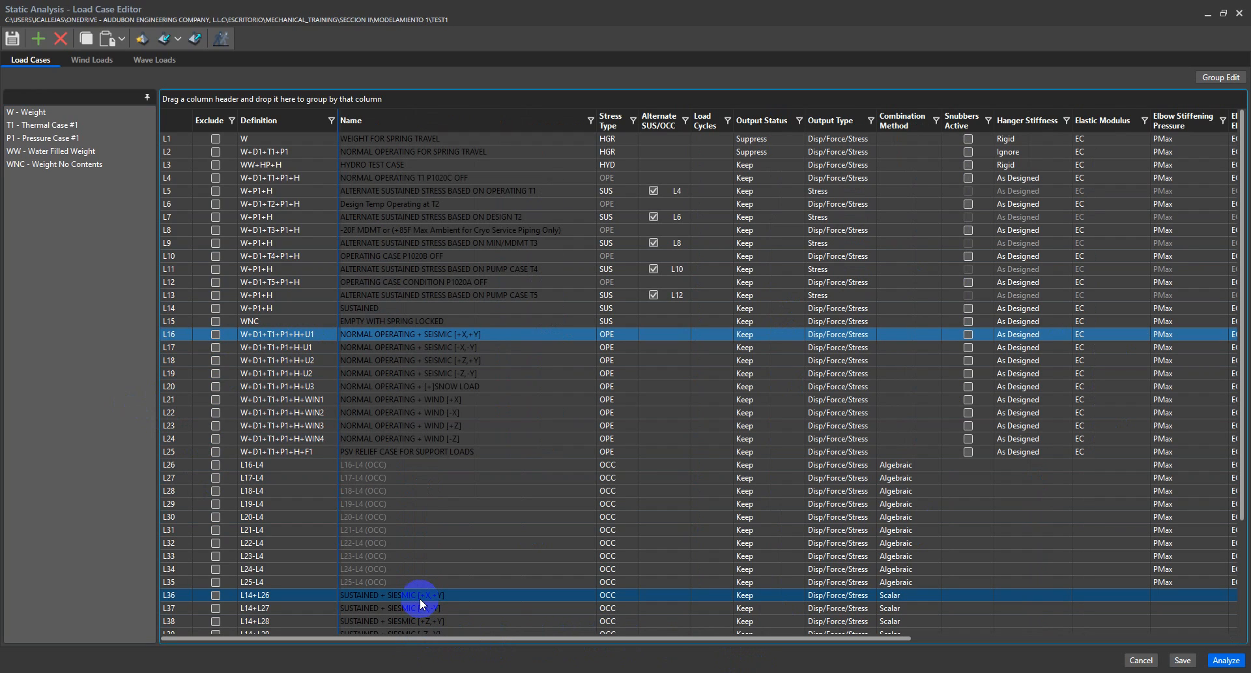
{"action": "left_click", "coordinate": [116, 342]}
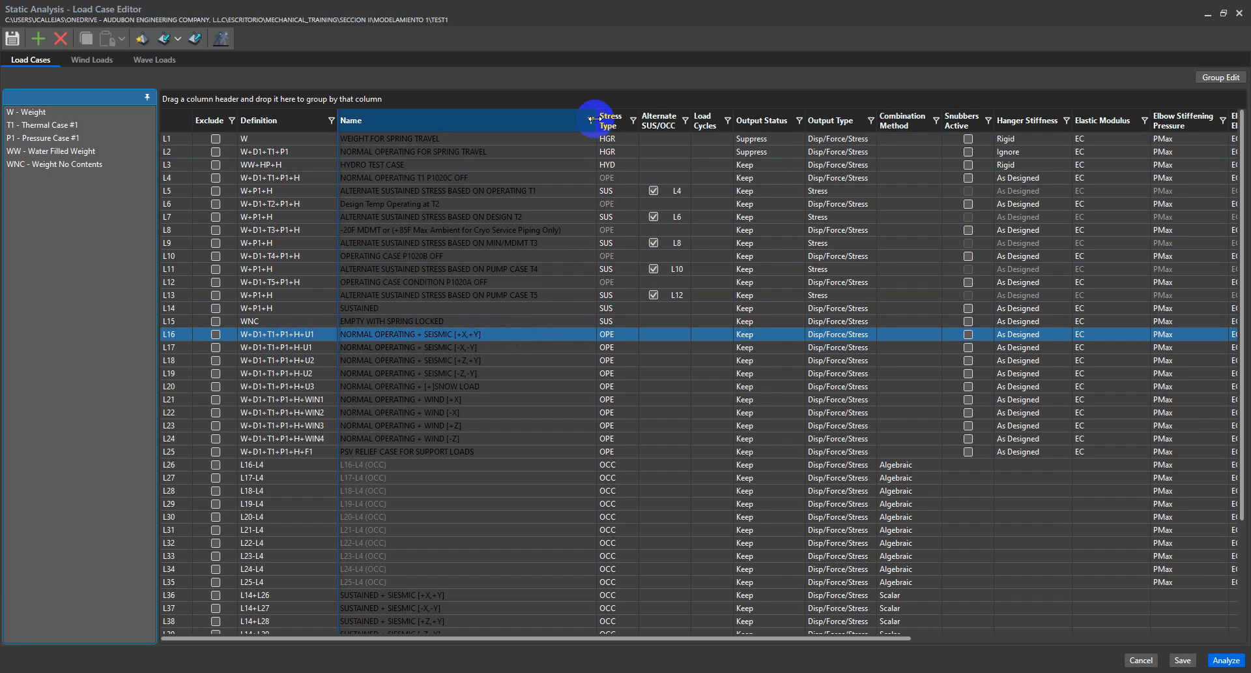
{"action": "left_click_drag", "start_coordinate": [597, 120], "coordinate": [575, 119]}
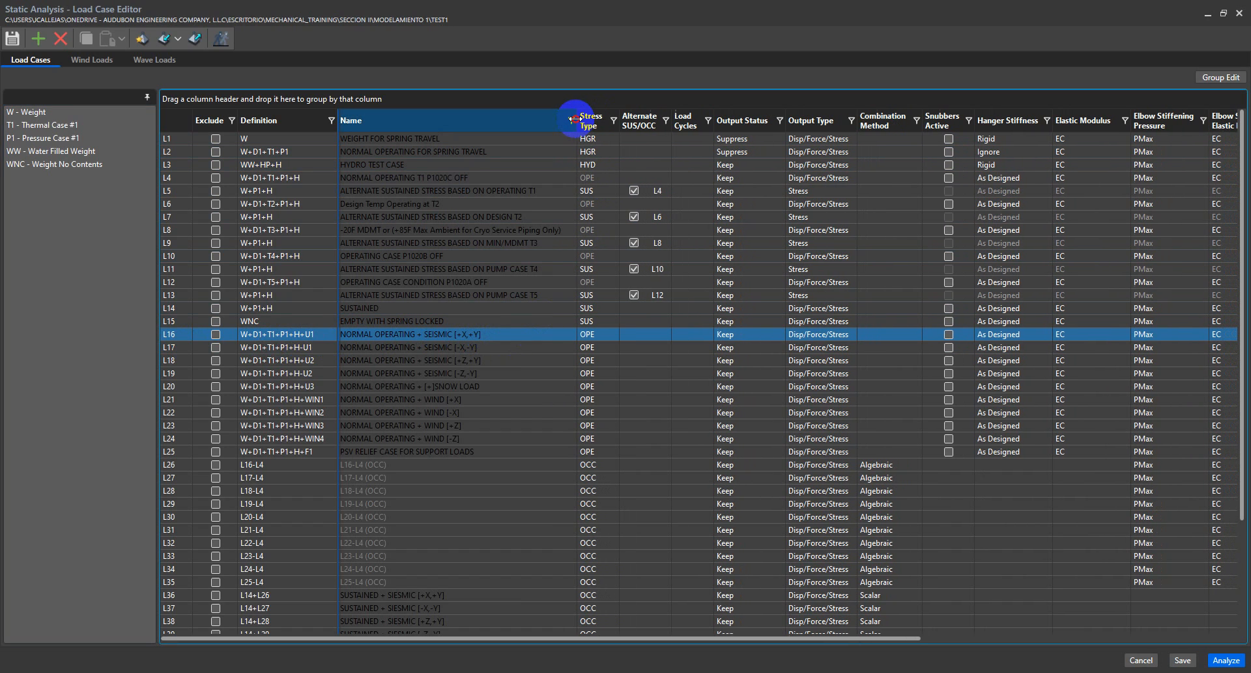
{"action": "left_click", "coordinate": [84, 268]}
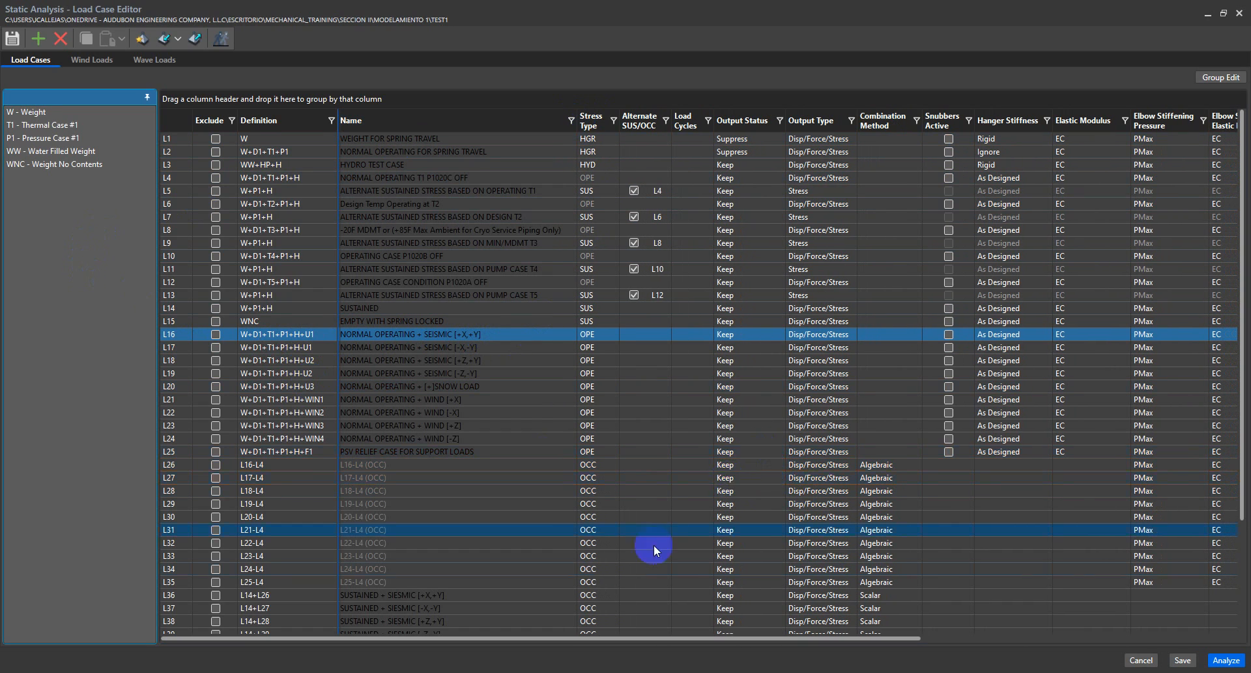
Save the load cases, acknowledging the hanger pre-load and wind notices and continuing past the combination method and undefined loads warnings
{"action": "left_click", "coordinate": [12, 38]}
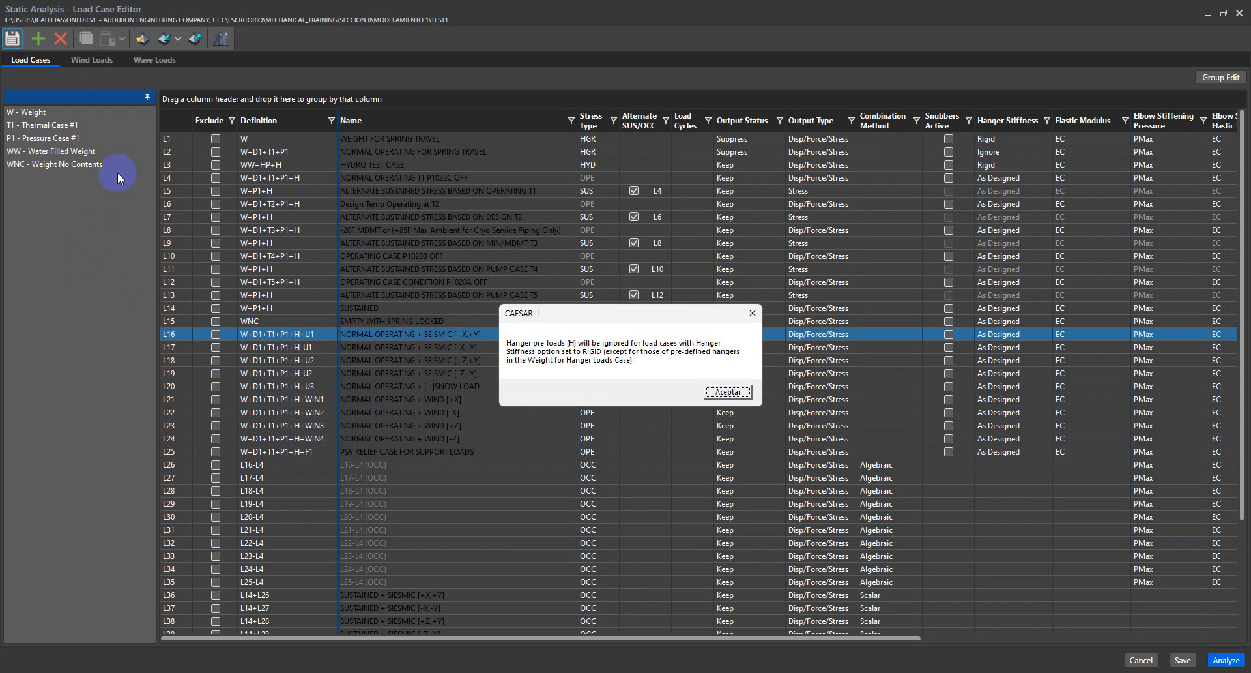
{"action": "left_click_drag", "start_coordinate": [545, 310], "coordinate": [414, 295]}
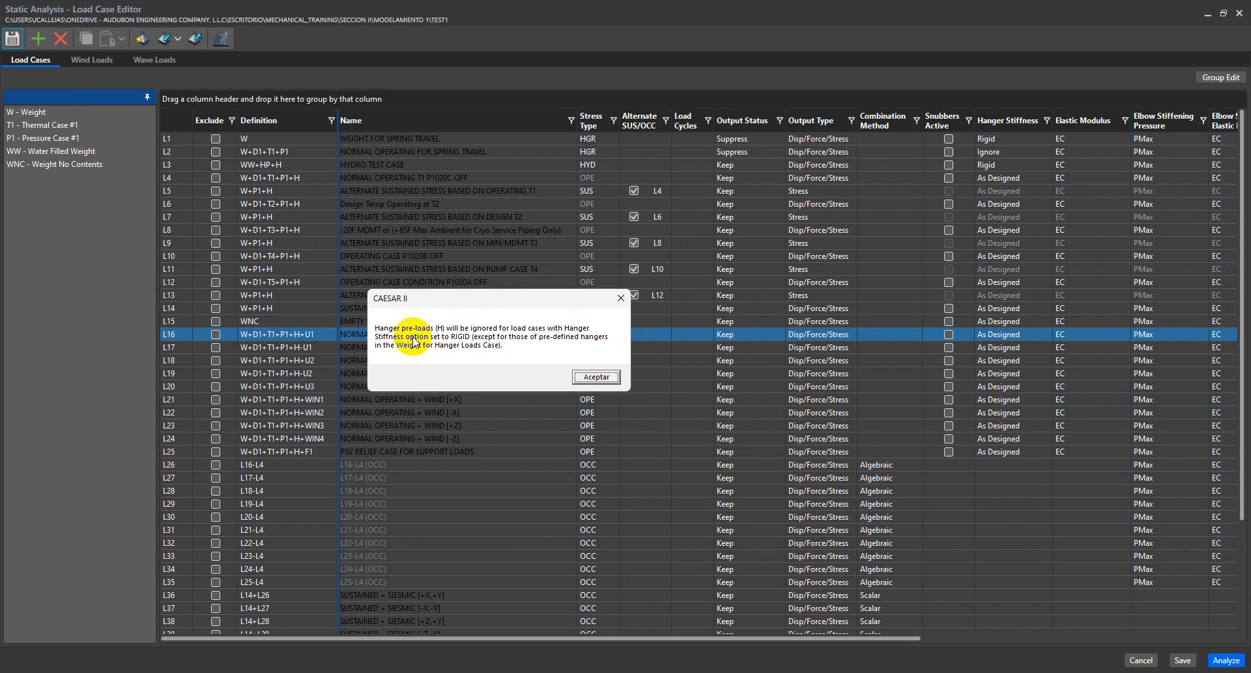
{"action": "left_click", "coordinate": [596, 376]}
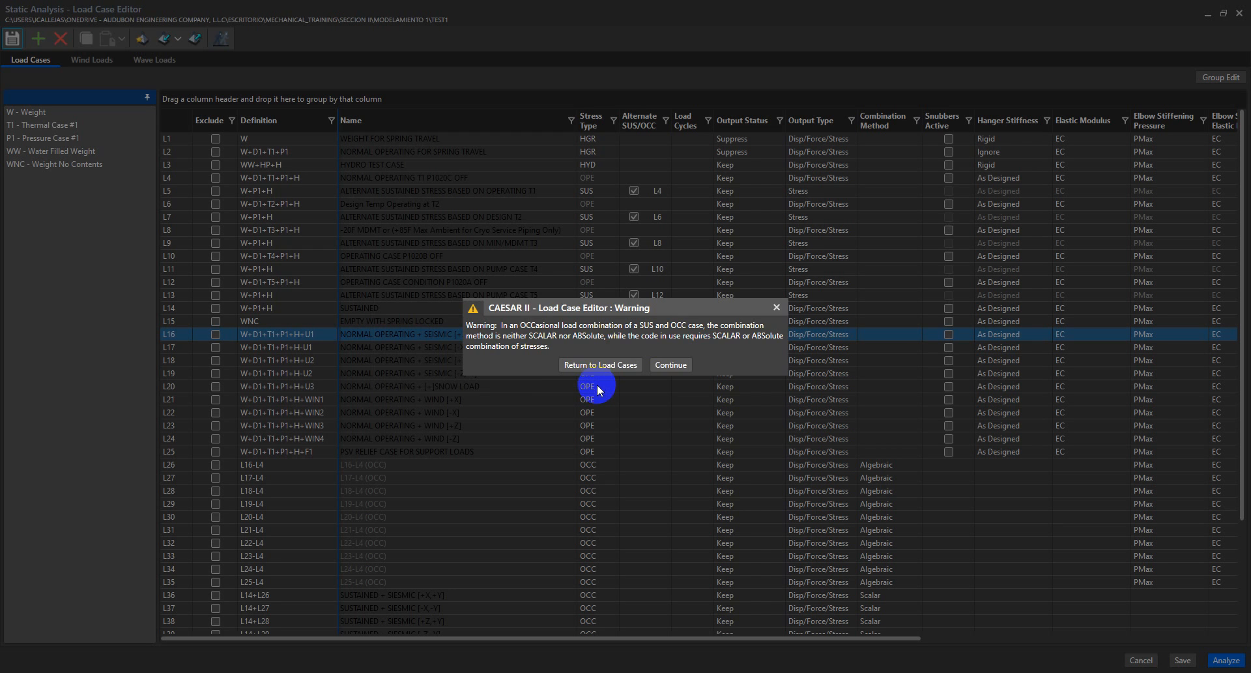
{"action": "left_click_drag", "start_coordinate": [659, 309], "coordinate": [437, 363]}
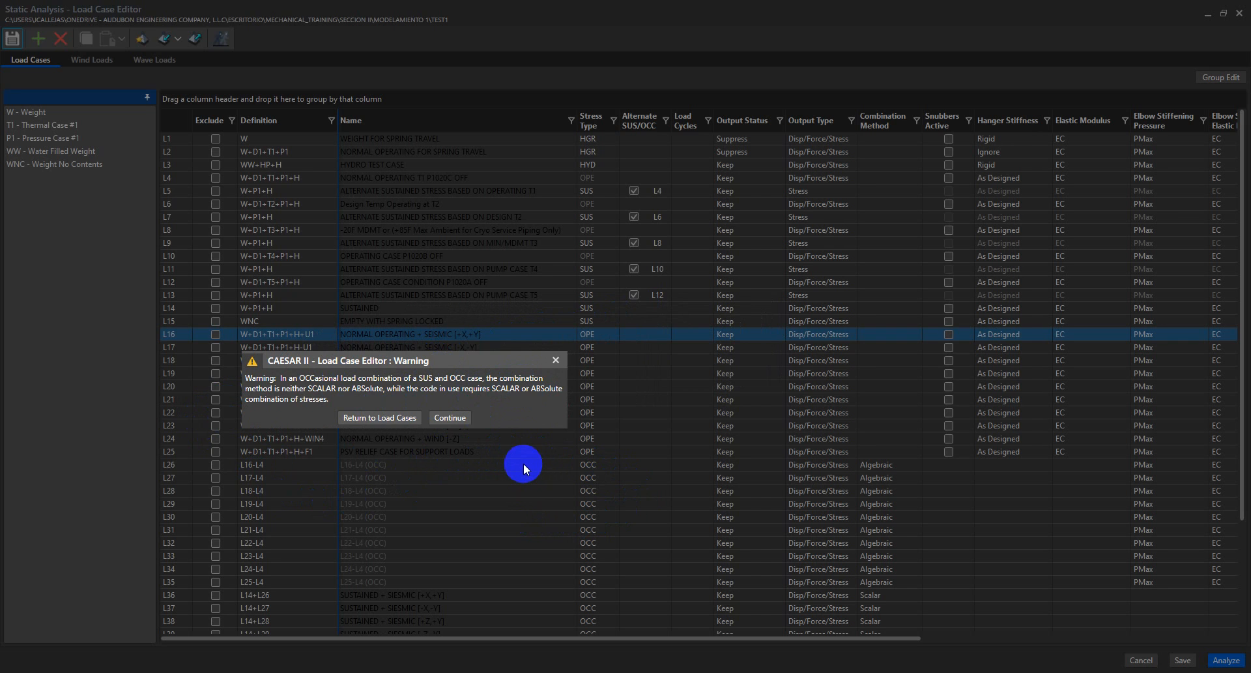
{"action": "left_click", "coordinate": [459, 421]}
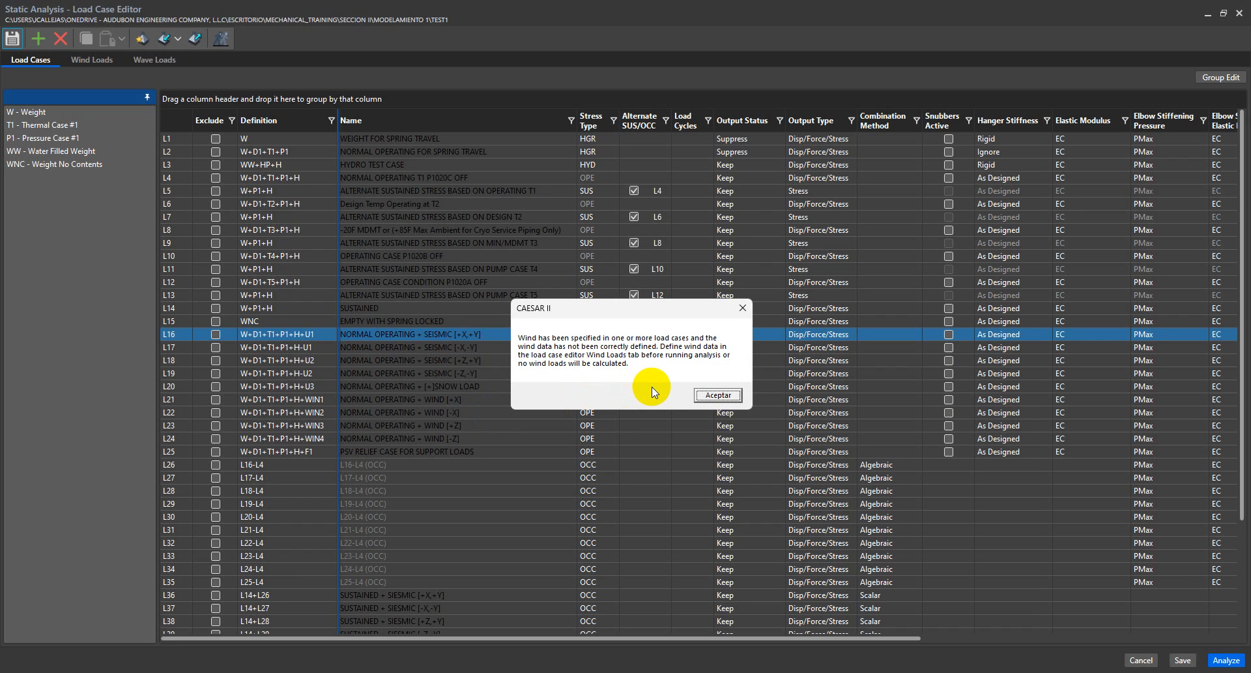
{"action": "left_click", "coordinate": [726, 395]}
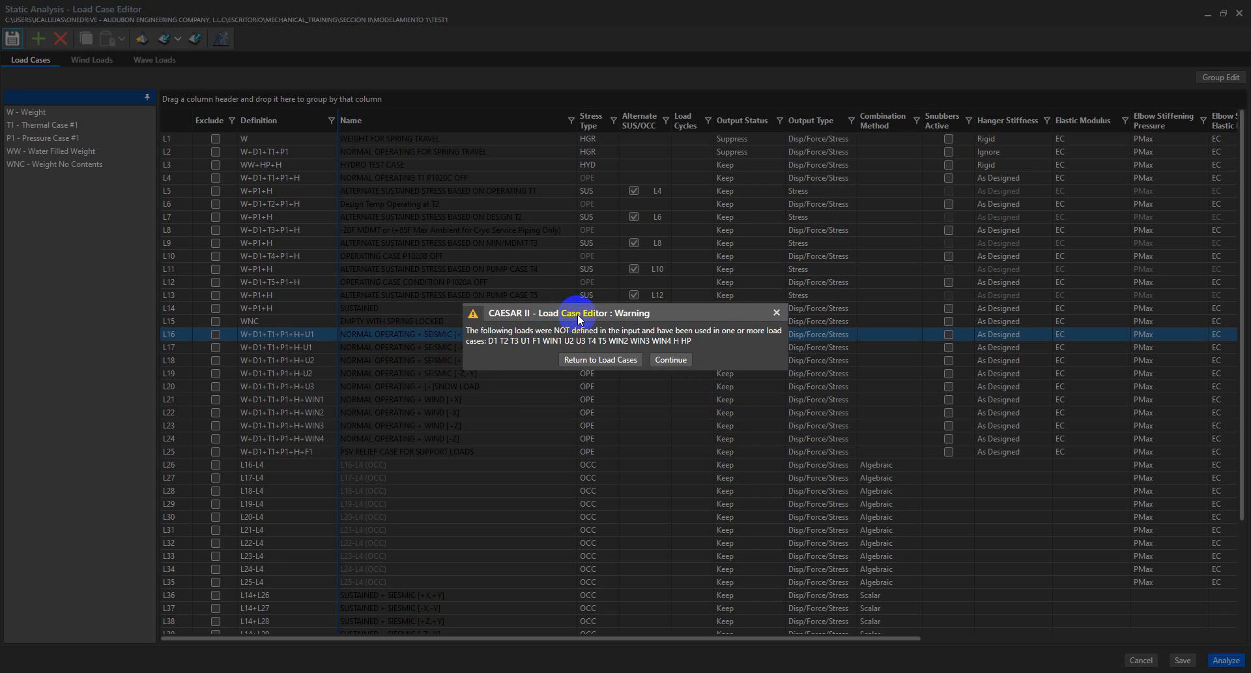
{"action": "left_click_drag", "start_coordinate": [577, 314], "coordinate": [370, 370]}
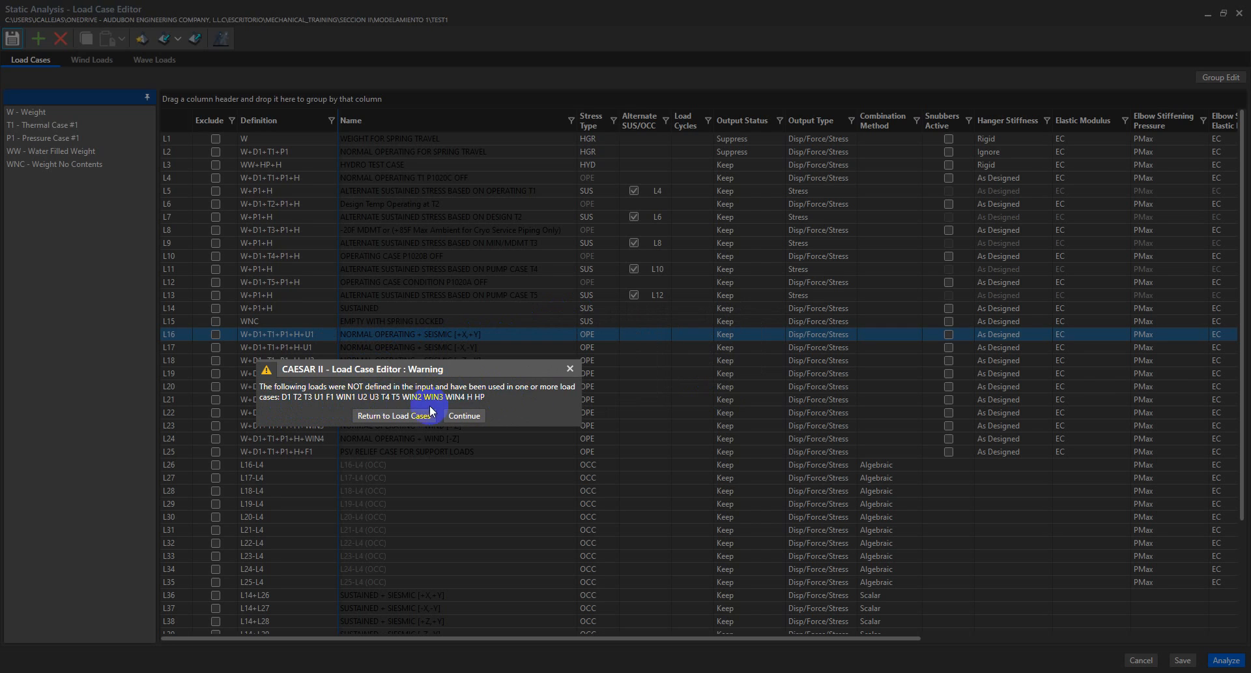
{"action": "left_click", "coordinate": [464, 416]}
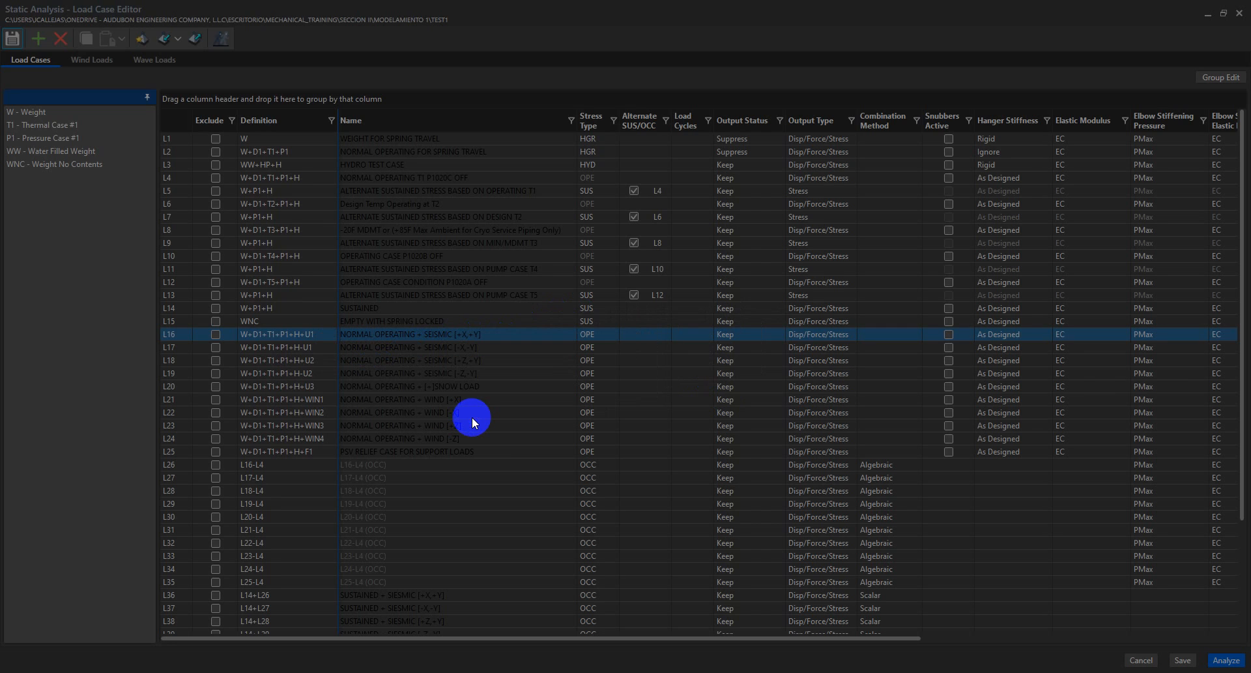
Look over the load cases down to L49, then save them again and continue past every warning
{"action": "left_click", "coordinate": [479, 408], "text": "ctrl"}
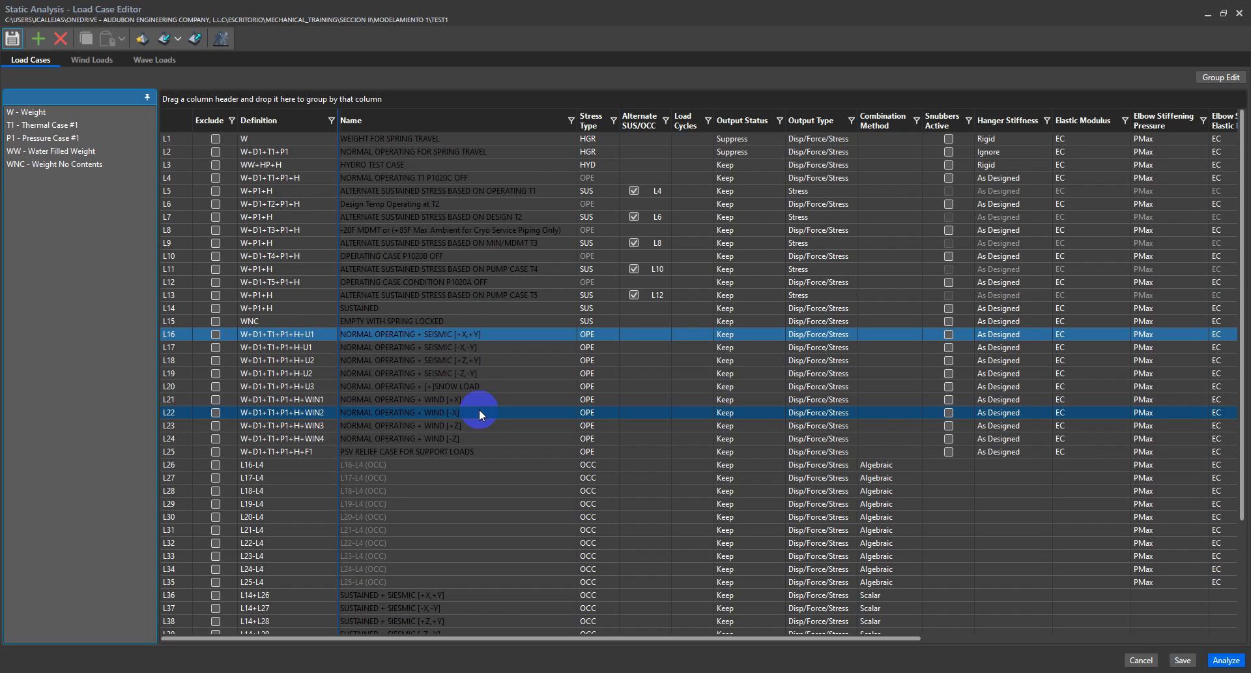
{"action": "scroll", "coordinate": [476, 413], "scroll_direction": "down", "scroll_amount": 1}
{"action": "scroll", "coordinate": [476, 413], "scroll_direction": "down", "scroll_amount": 3}
{"action": "left_click", "coordinate": [476, 414], "text": "ctrl"}
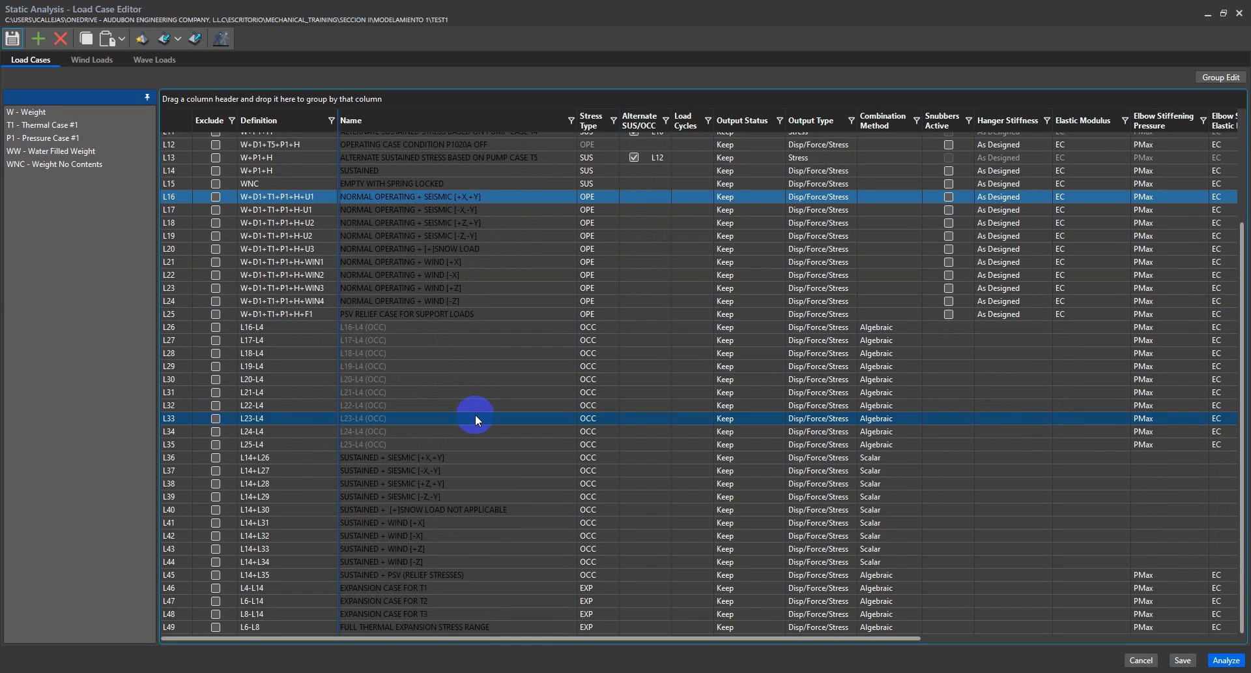
{"action": "left_click", "coordinate": [580, 564]}
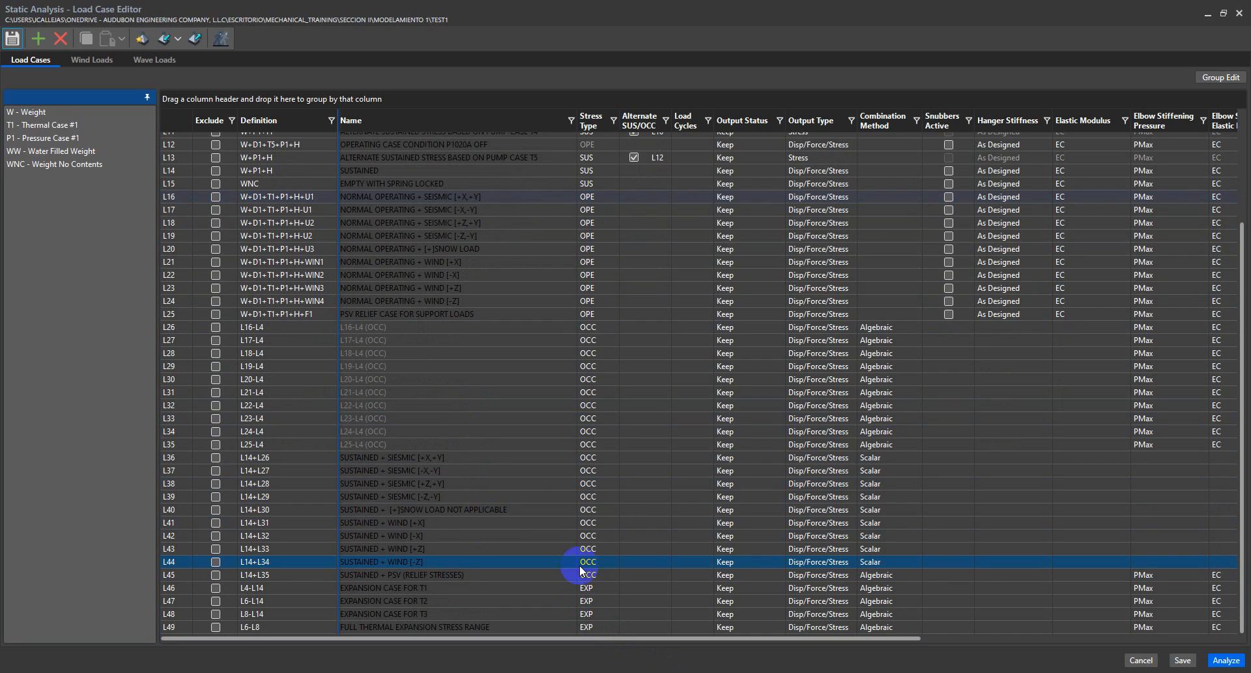
{"action": "left_click", "coordinate": [1183, 660]}
{"action": "left_click", "coordinate": [748, 393]}
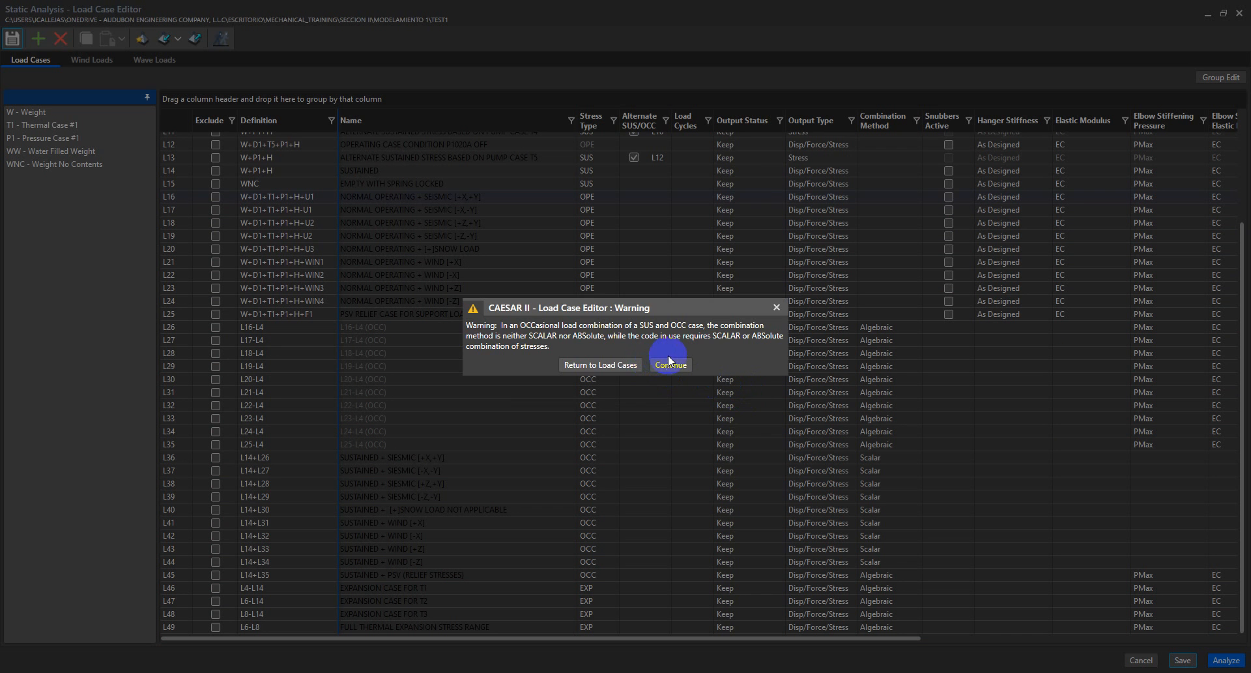
{"action": "left_click", "coordinate": [671, 360]}
{"action": "left_click", "coordinate": [716, 393]}
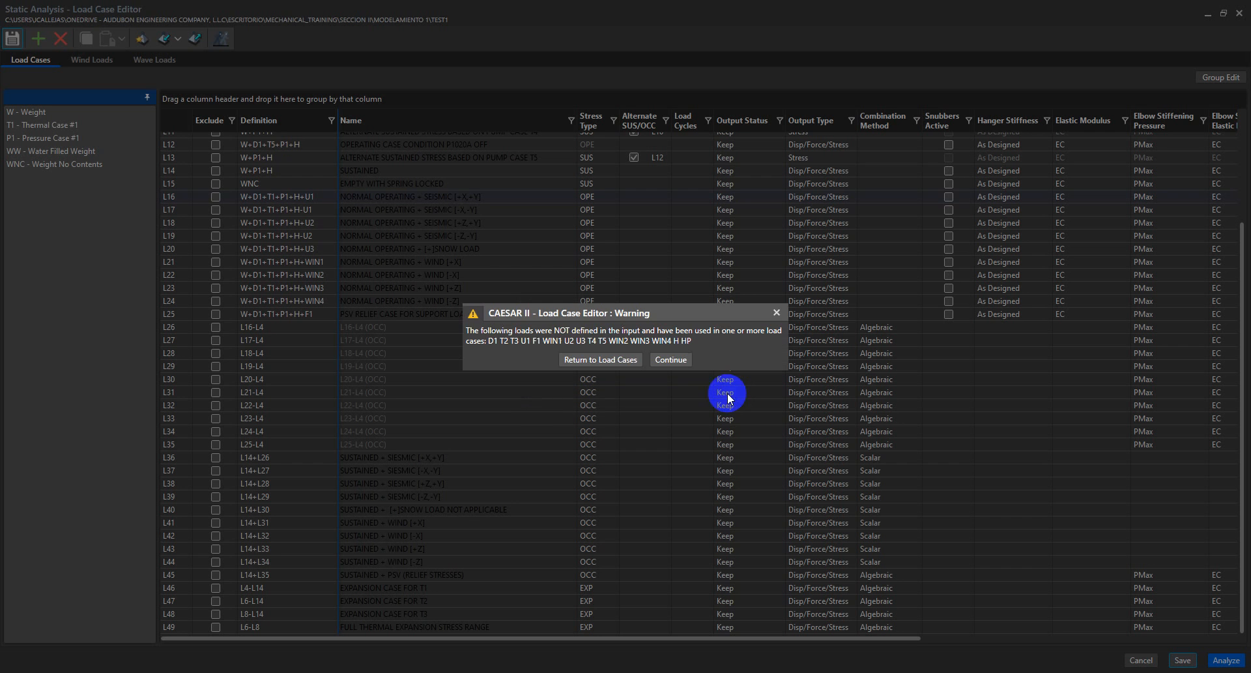
{"action": "left_click", "coordinate": [675, 359]}
{"action": "left_click", "coordinate": [675, 366]}
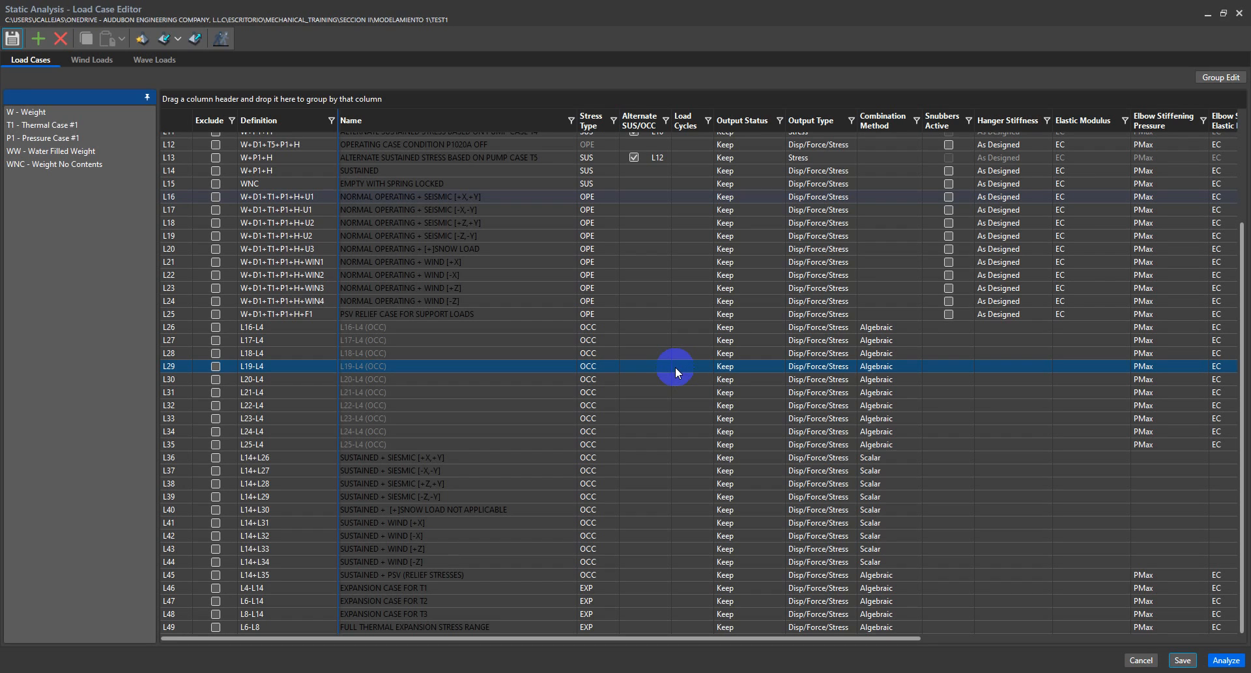
Set the Combination Method of occasional cases L26, L27 and L28 to Scalar
{"action": "left_click", "coordinate": [848, 339]}
{"action": "left_click", "coordinate": [873, 331]}
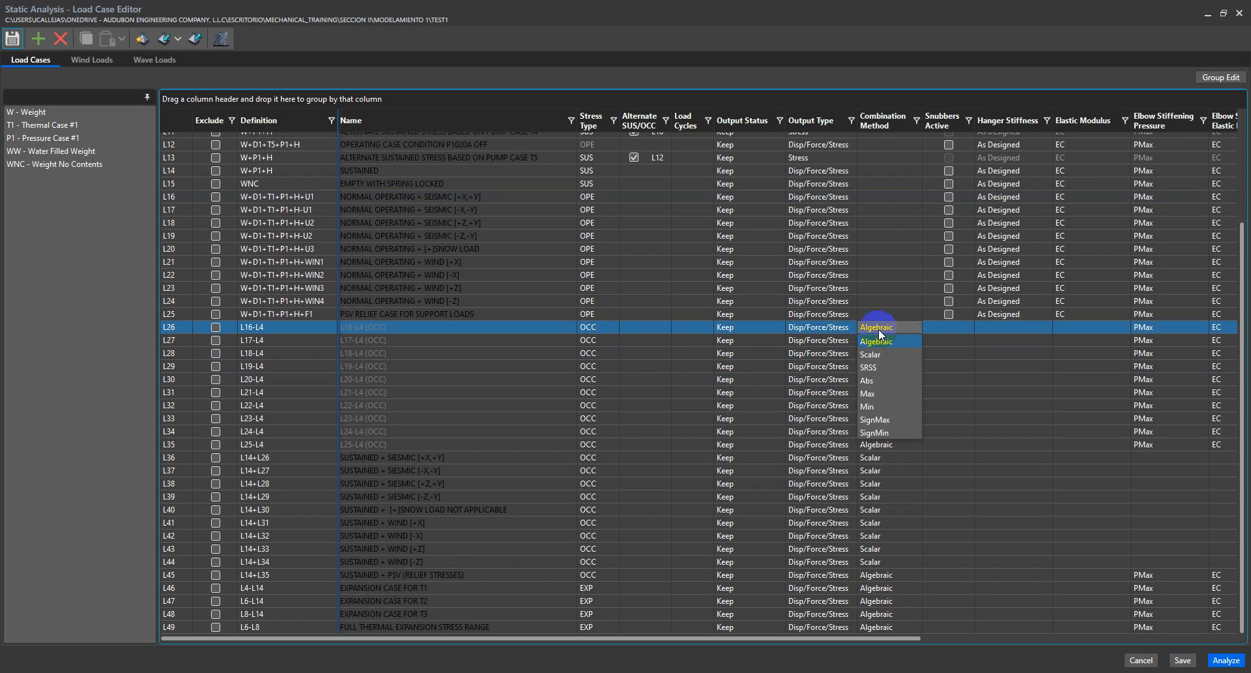
{"action": "left_click", "coordinate": [898, 351]}
{"action": "left_click", "coordinate": [894, 344]}
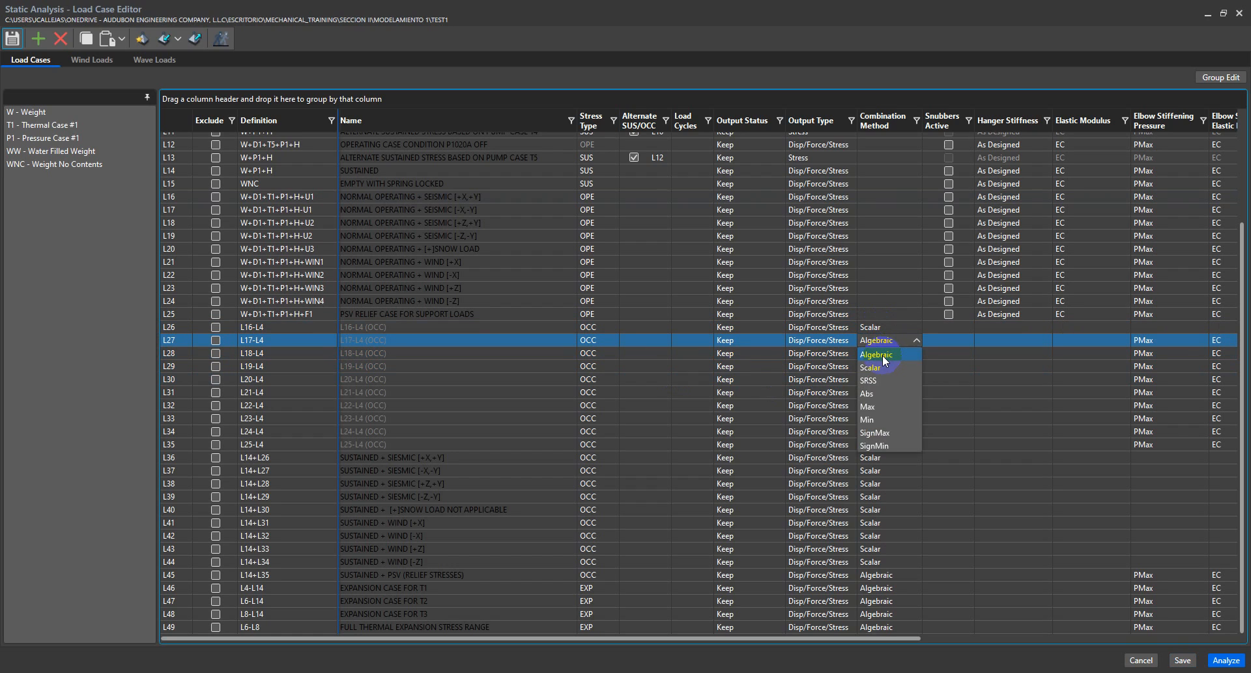
{"action": "left_click", "coordinate": [886, 367]}
{"action": "left_click", "coordinate": [887, 353]}
{"action": "left_click", "coordinate": [887, 378]}
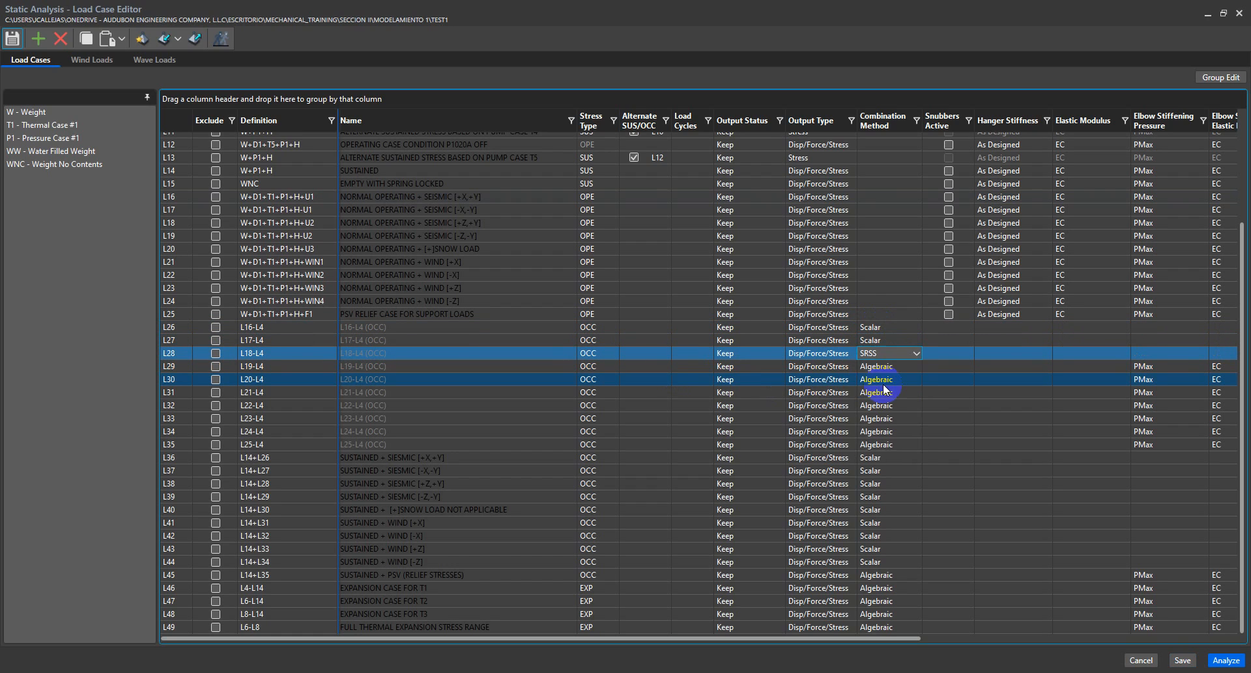
{"action": "left_click", "coordinate": [913, 353]}
{"action": "left_click", "coordinate": [883, 379]}
Set the Combination Method of occasional cases L29, L30 and L31 to Scalar
{"action": "left_click", "coordinate": [883, 379]}
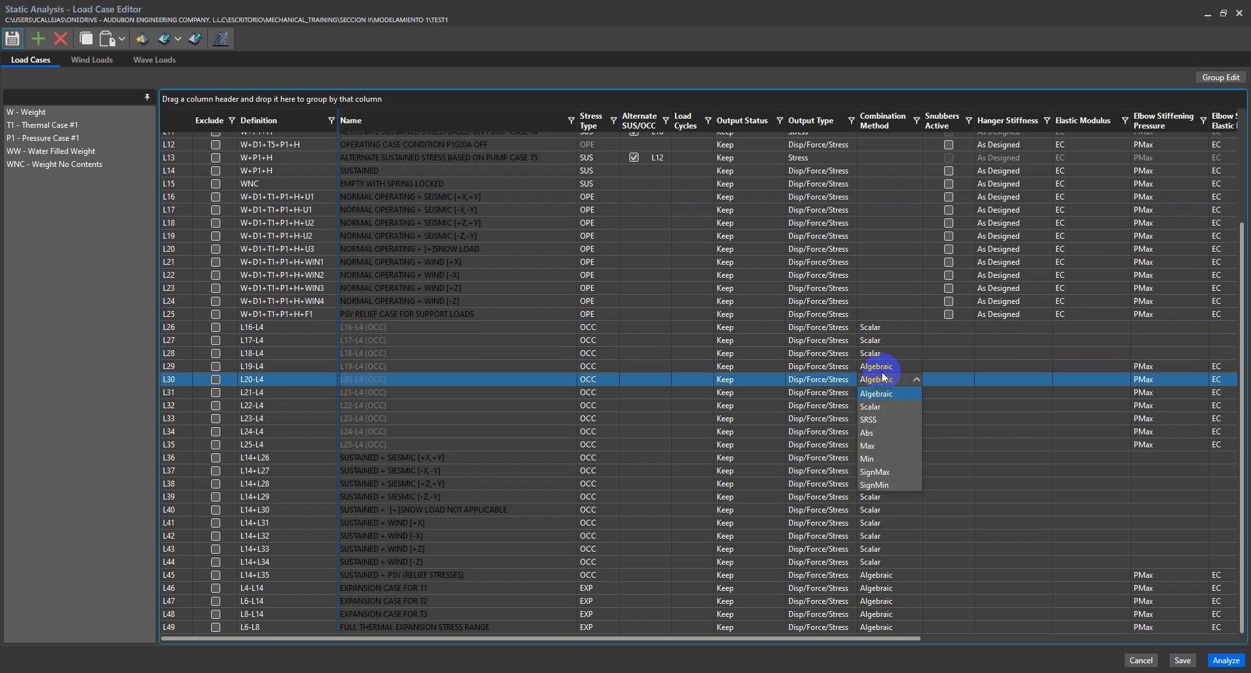
{"action": "left_click", "coordinate": [877, 402]}
{"action": "left_click", "coordinate": [879, 366]}
{"action": "left_click", "coordinate": [879, 392]}
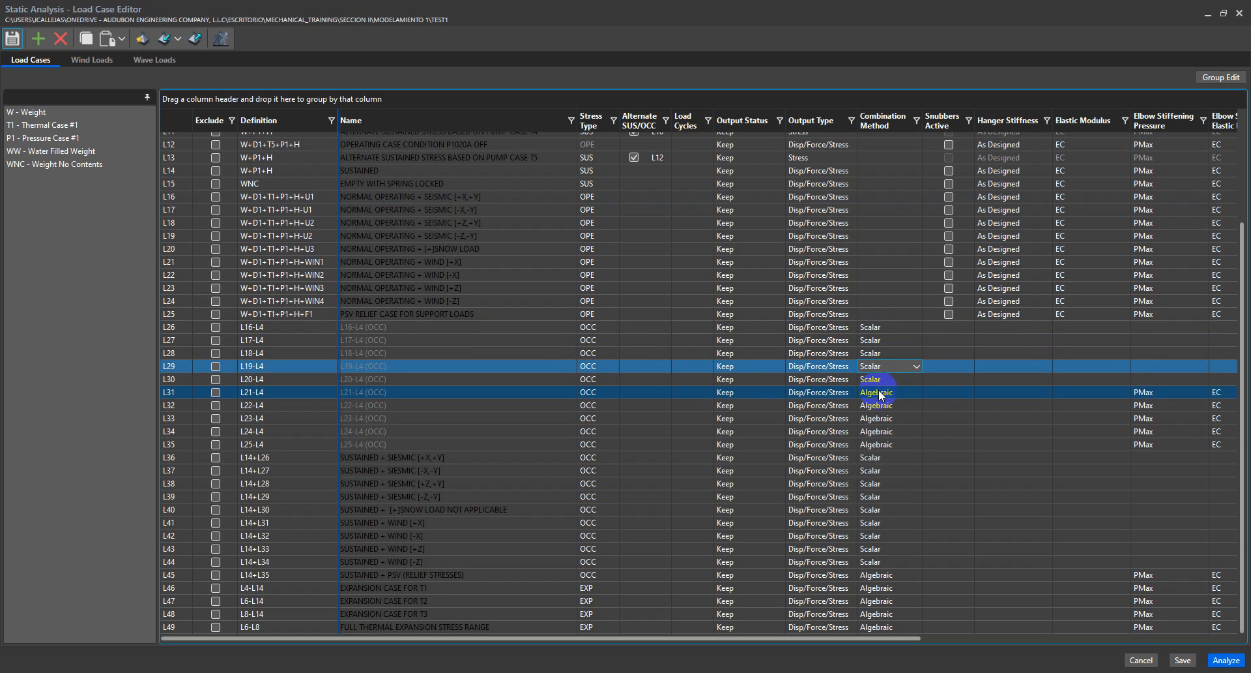
{"action": "left_click", "coordinate": [895, 381]}
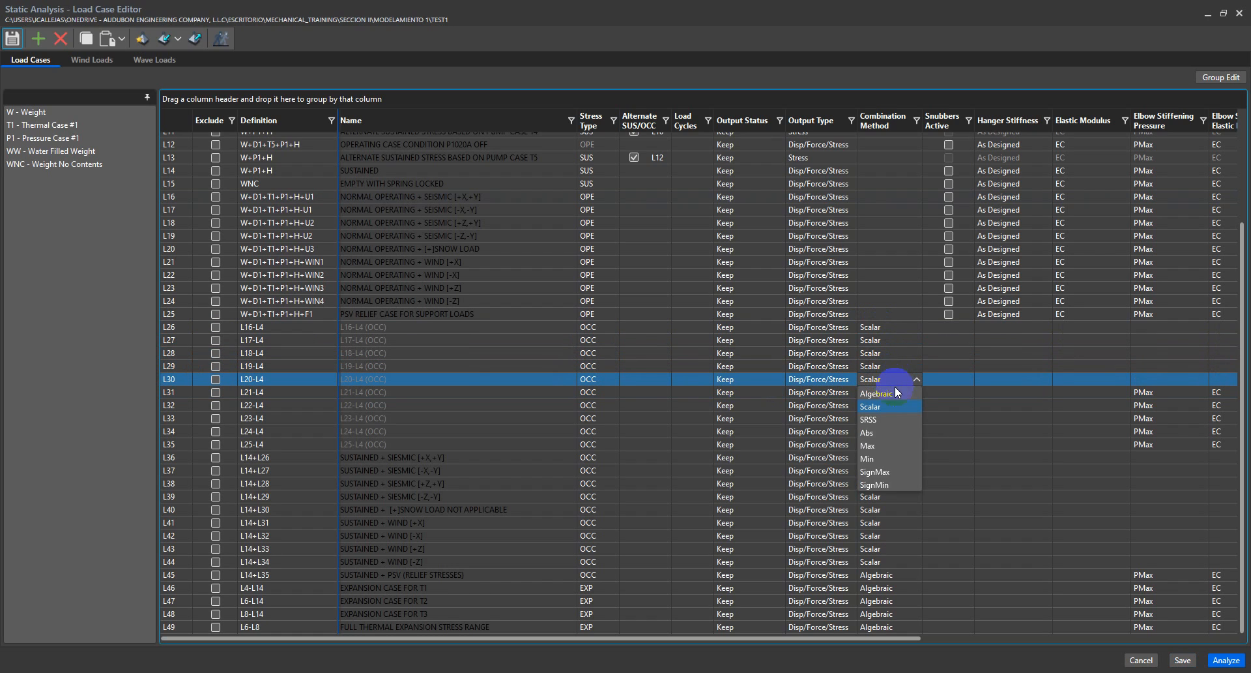
{"action": "left_click", "coordinate": [896, 383]}
{"action": "left_click", "coordinate": [900, 390]}
{"action": "left_click", "coordinate": [905, 418]}
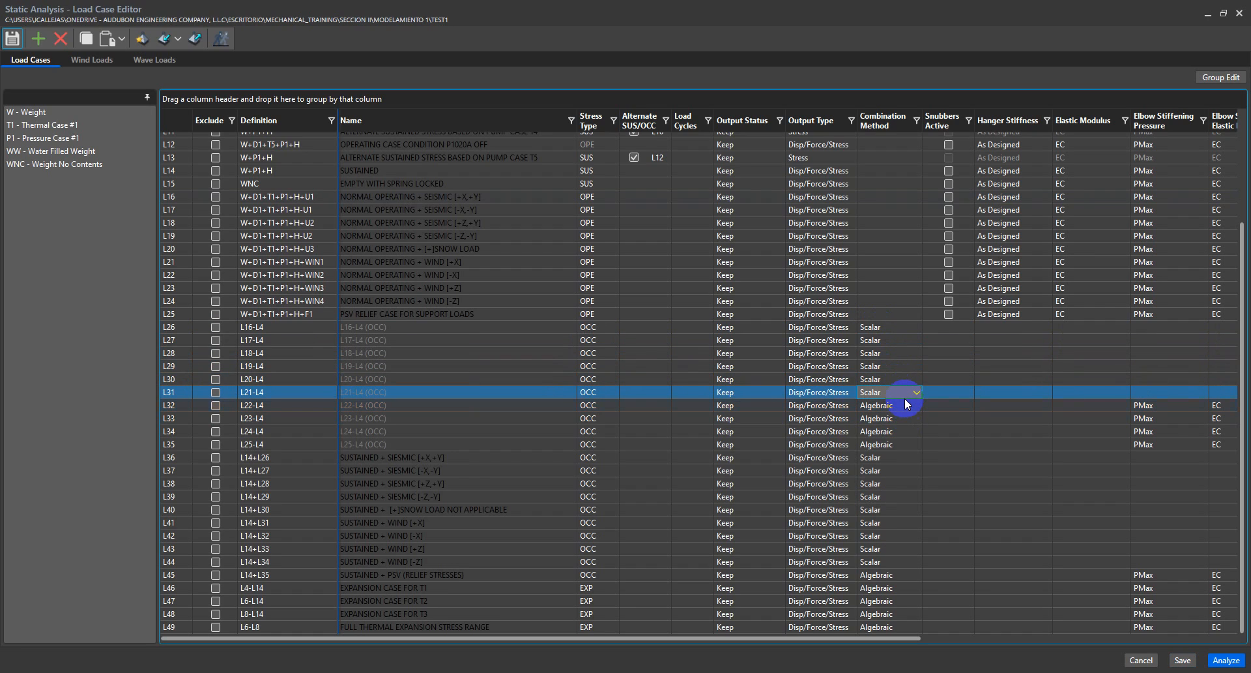
Set the Combination Method of occasional cases L32, L33, L34 and L35 to Scalar
{"action": "left_click", "coordinate": [906, 406]}
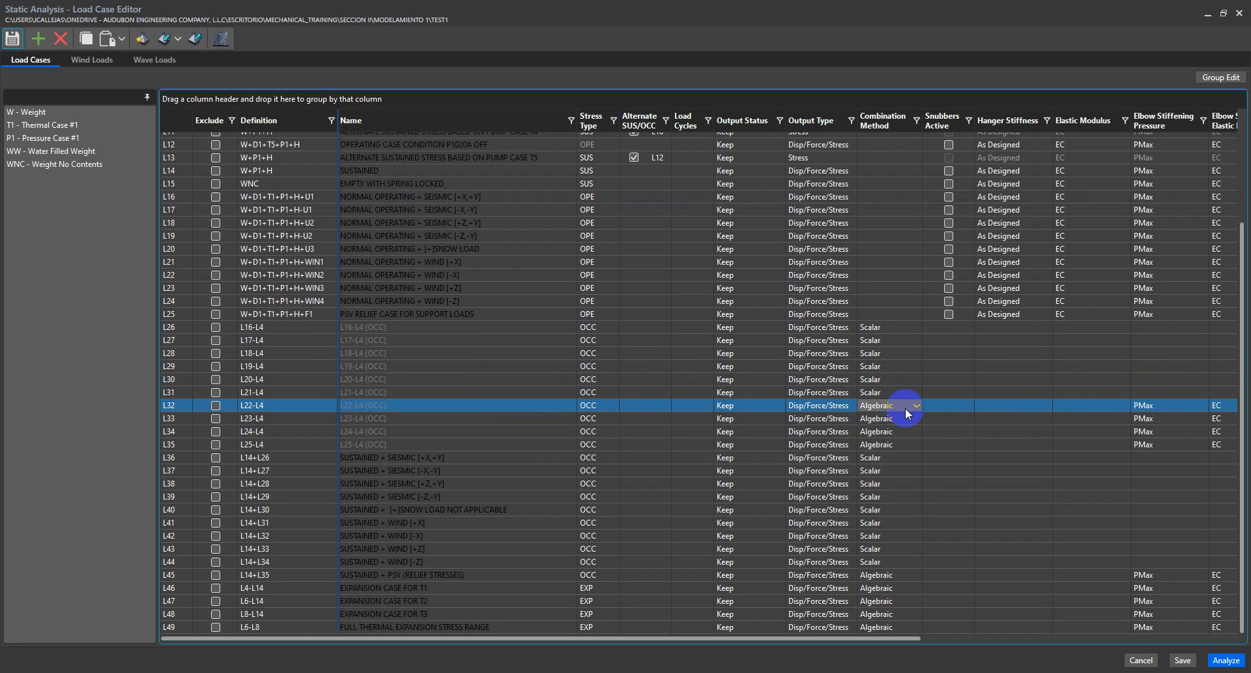
{"action": "left_click", "coordinate": [905, 408]}
{"action": "left_click", "coordinate": [871, 434]}
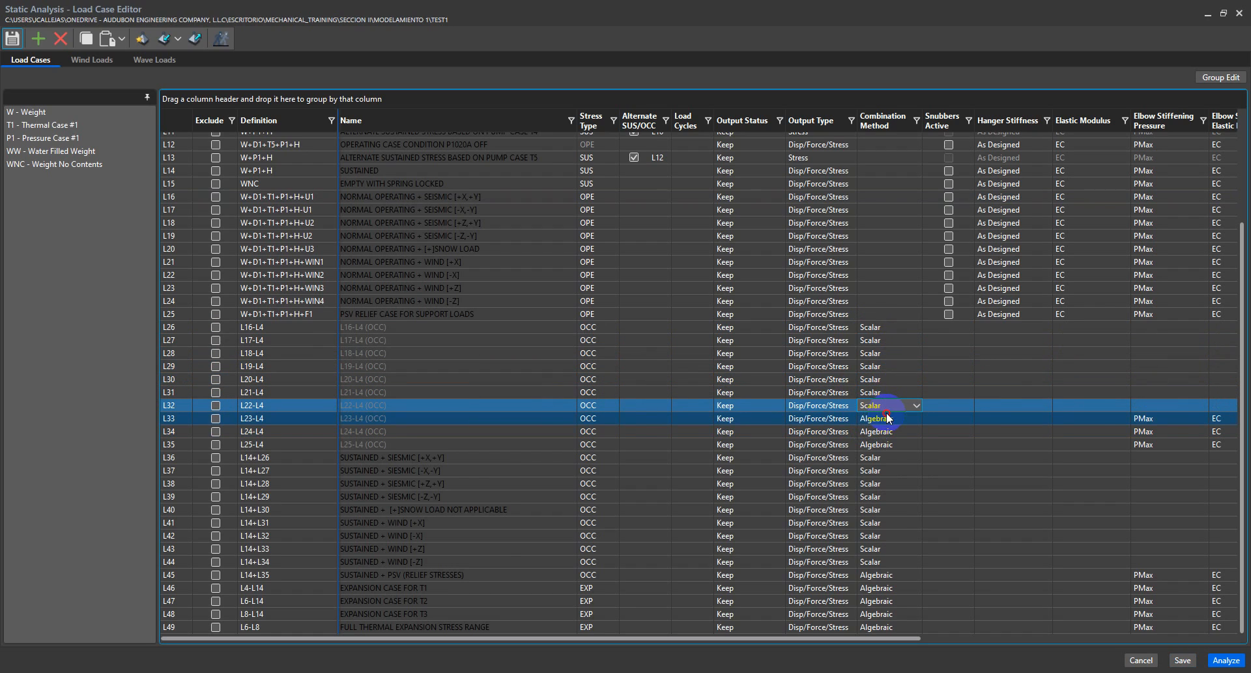
{"action": "left_click", "coordinate": [888, 417]}
{"action": "left_click", "coordinate": [886, 446]}
{"action": "left_click", "coordinate": [890, 430]}
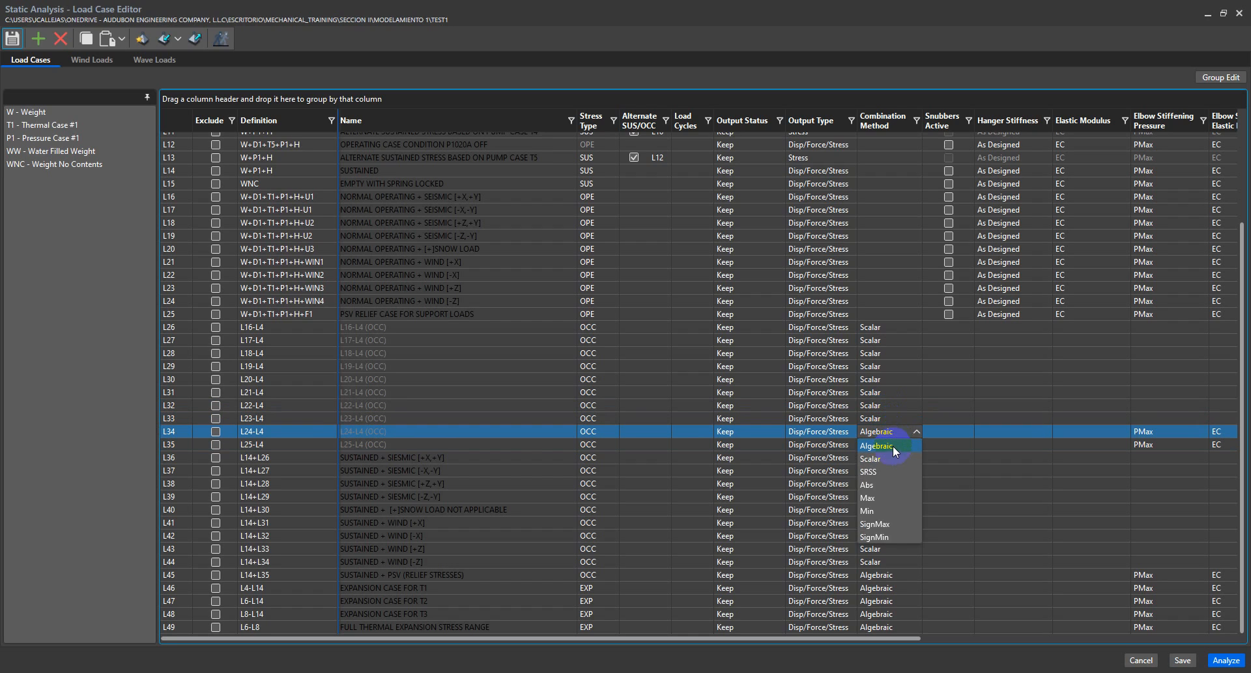
{"action": "left_click", "coordinate": [890, 453]}
{"action": "left_click", "coordinate": [890, 443]}
{"action": "left_click", "coordinate": [883, 467]}
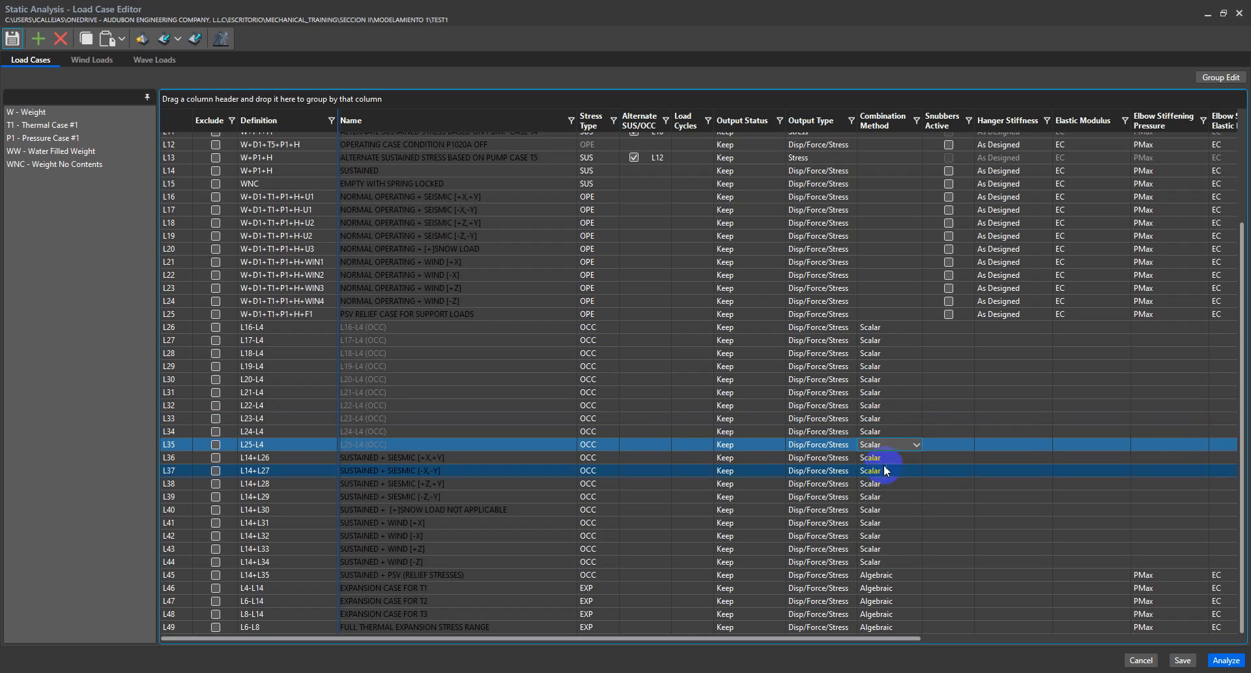
Save the load cases, accepting the hanger pre-load and wind notices and continuing past the combination method and undefined loads warnings
{"action": "left_click", "coordinate": [38, 39]}
{"action": "left_click", "coordinate": [19, 39]}
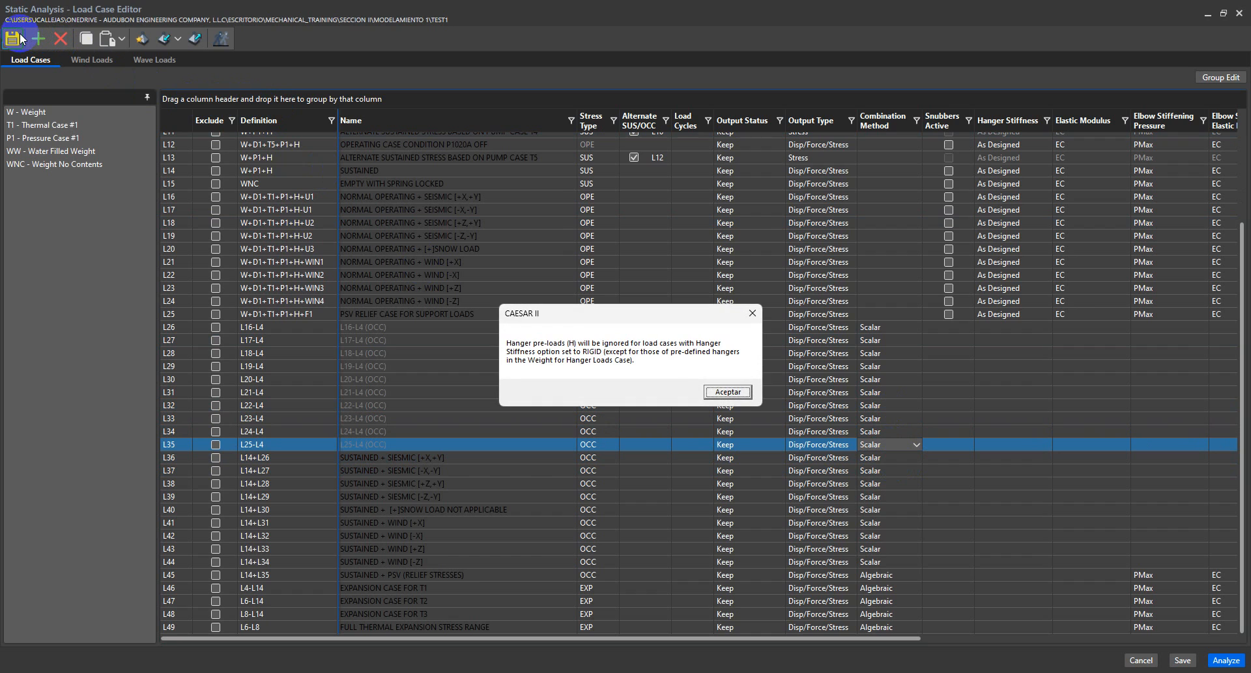
{"action": "left_click", "coordinate": [719, 394]}
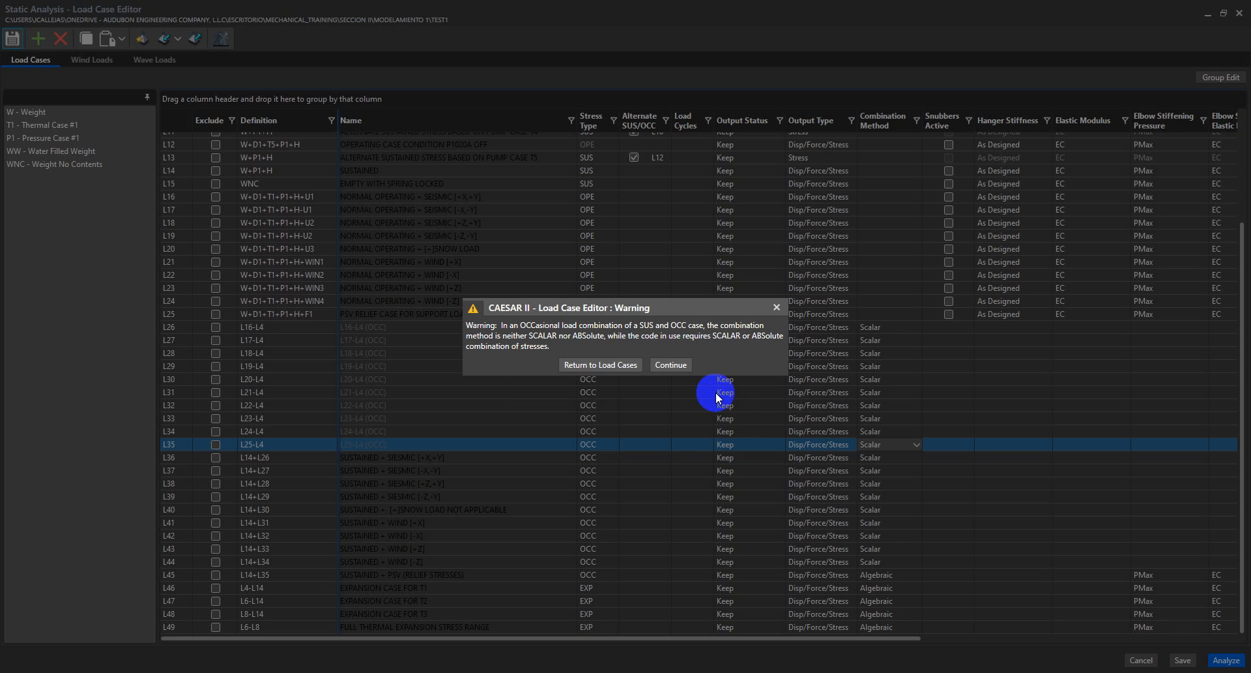
{"action": "left_click", "coordinate": [679, 366]}
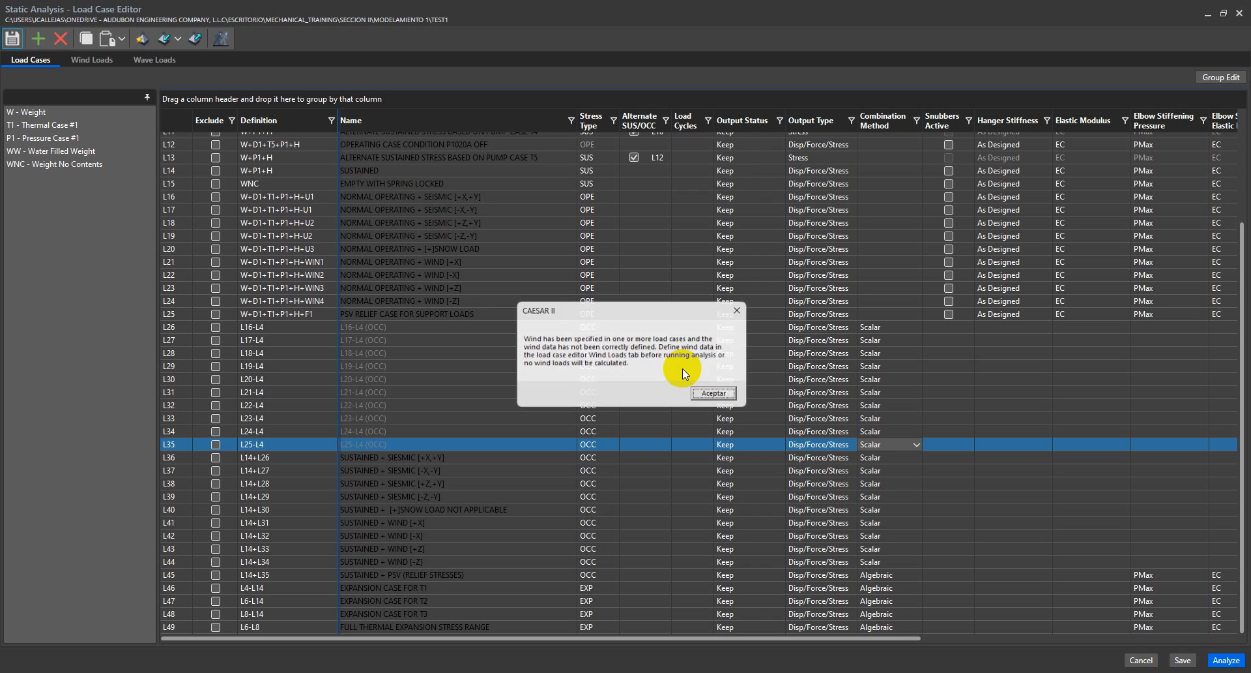
{"action": "left_click", "coordinate": [730, 393]}
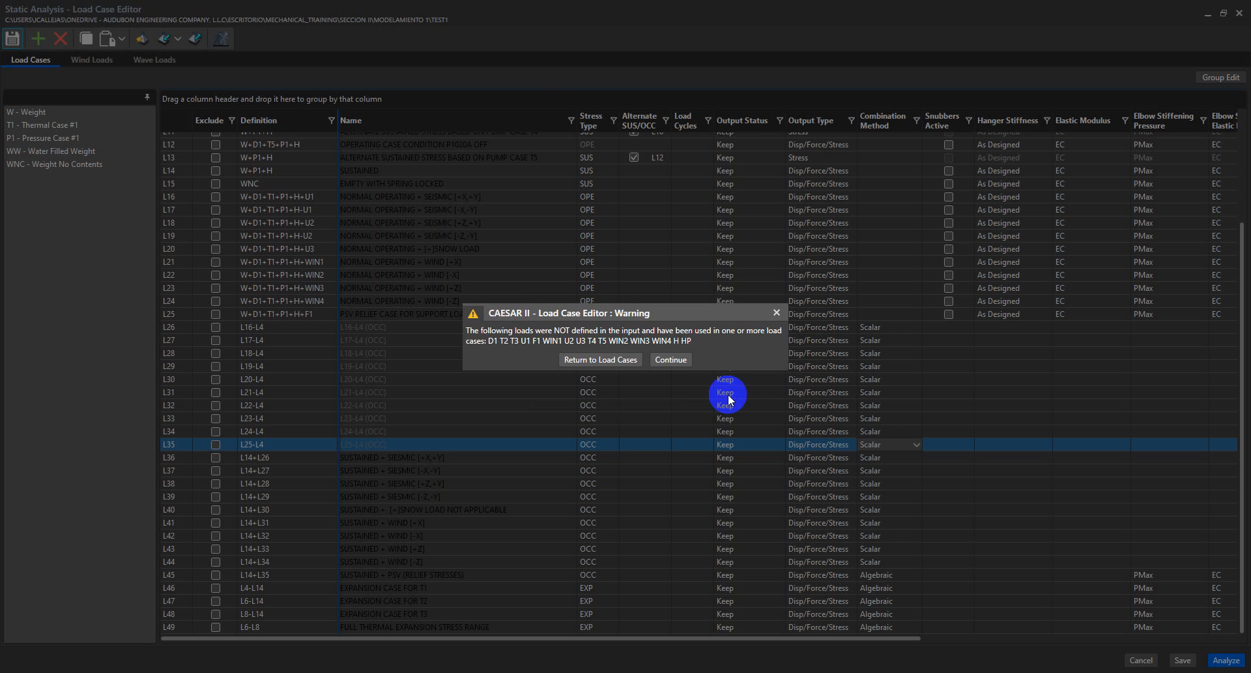
{"action": "left_click", "coordinate": [672, 361]}
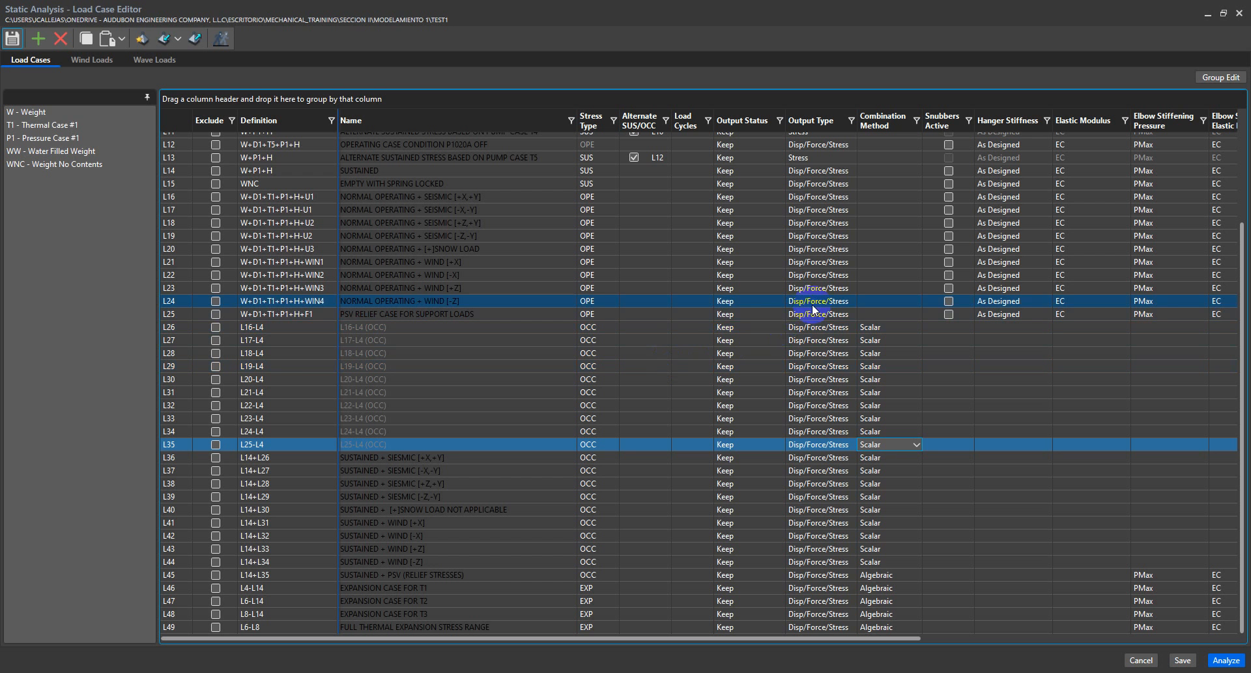
Set the Combination Method of the SUSTAINED + PSV (RELIEF STRESSES) case L45 to Scalar
{"action": "left_click", "coordinate": [926, 574]}
{"action": "left_click", "coordinate": [904, 573]}
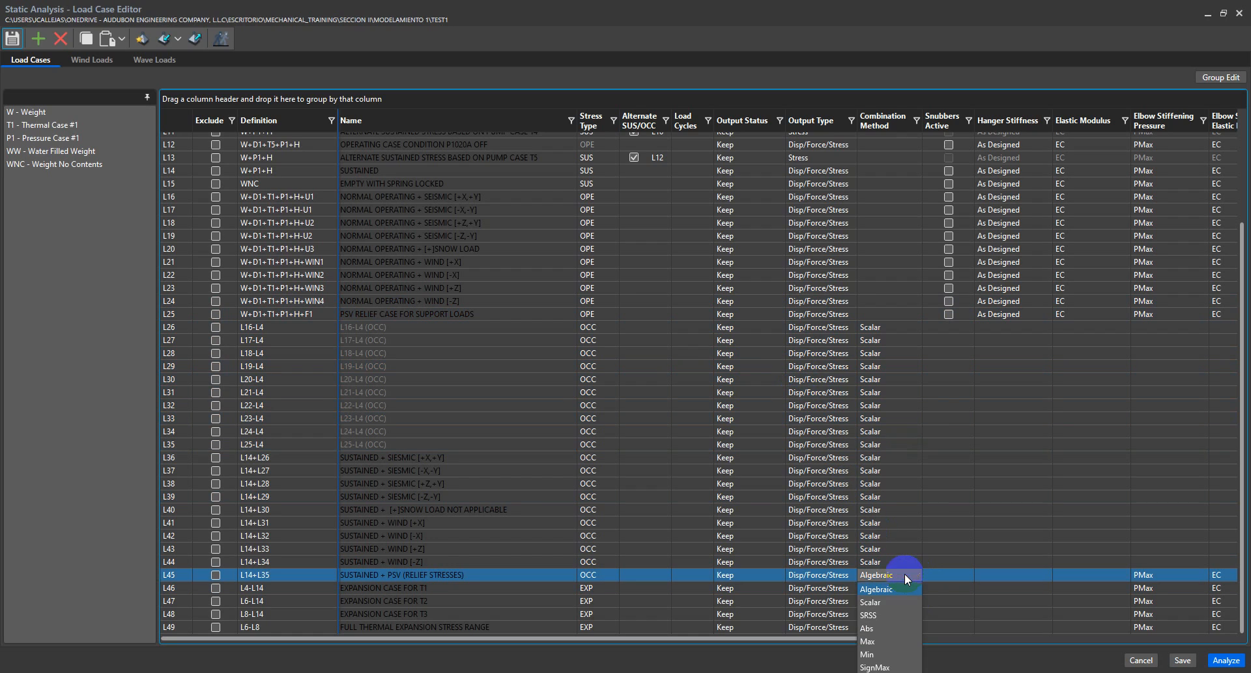
{"action": "left_click", "coordinate": [885, 600]}
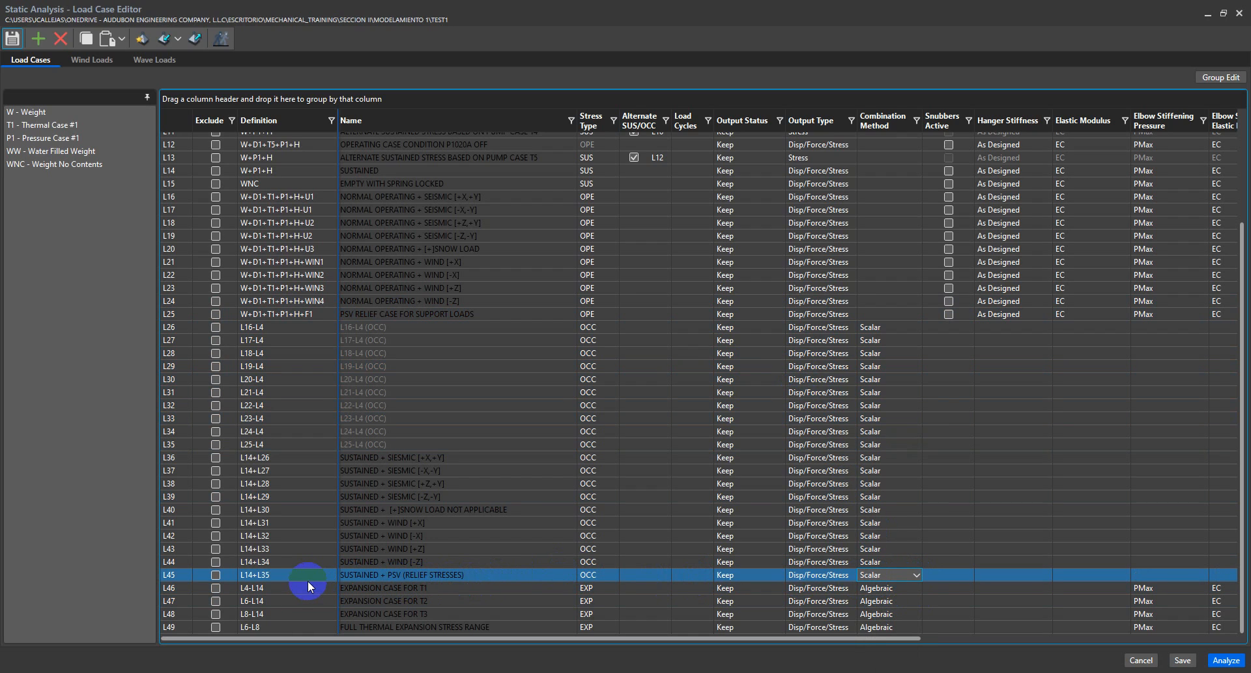
Change the Combination Method of occasional cases L26, L27, L28 and L29 to Algebraic
{"action": "left_click", "coordinate": [894, 326]}
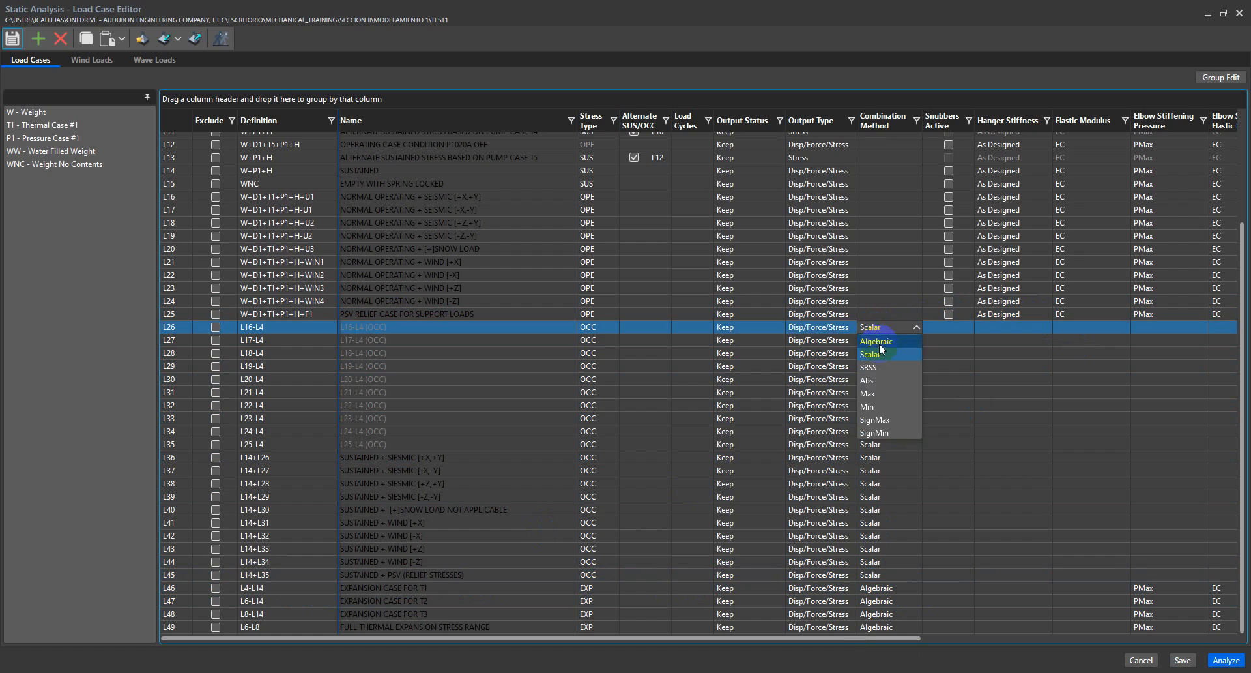
{"action": "left_click", "coordinate": [890, 339]}
{"action": "left_click", "coordinate": [891, 338]}
{"action": "left_click", "coordinate": [888, 354]}
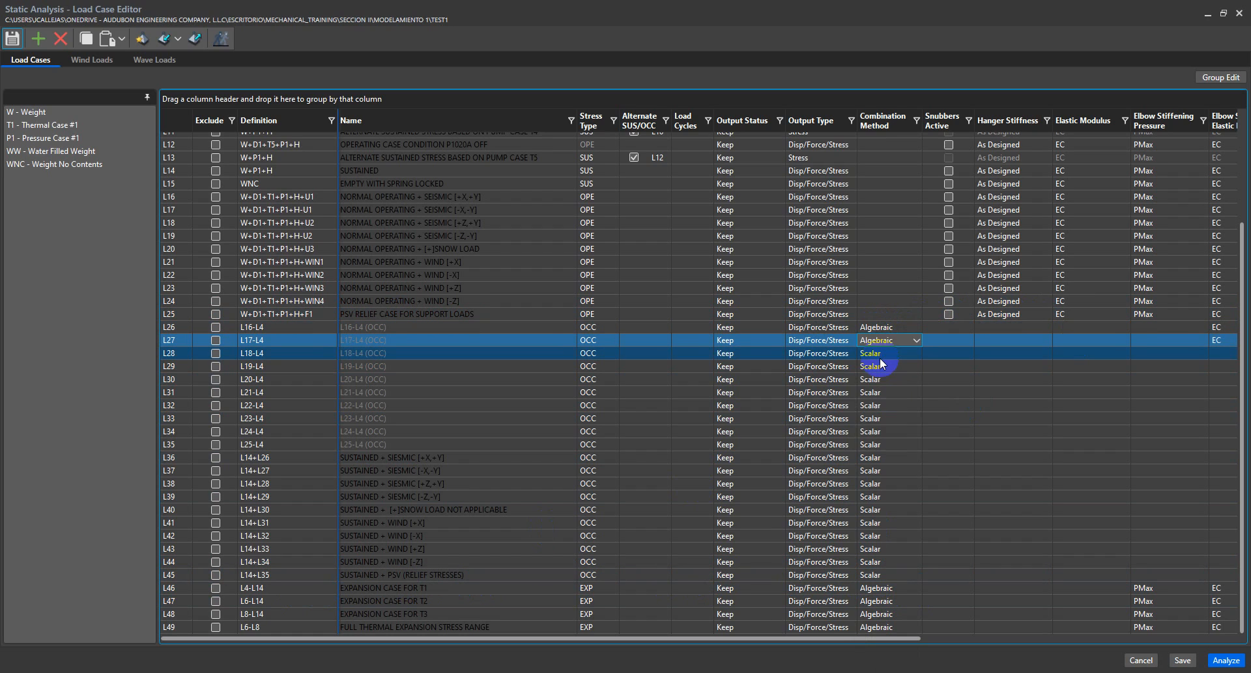
{"action": "left_click", "coordinate": [889, 353]}
{"action": "left_click", "coordinate": [877, 368]}
{"action": "left_click", "coordinate": [878, 354]}
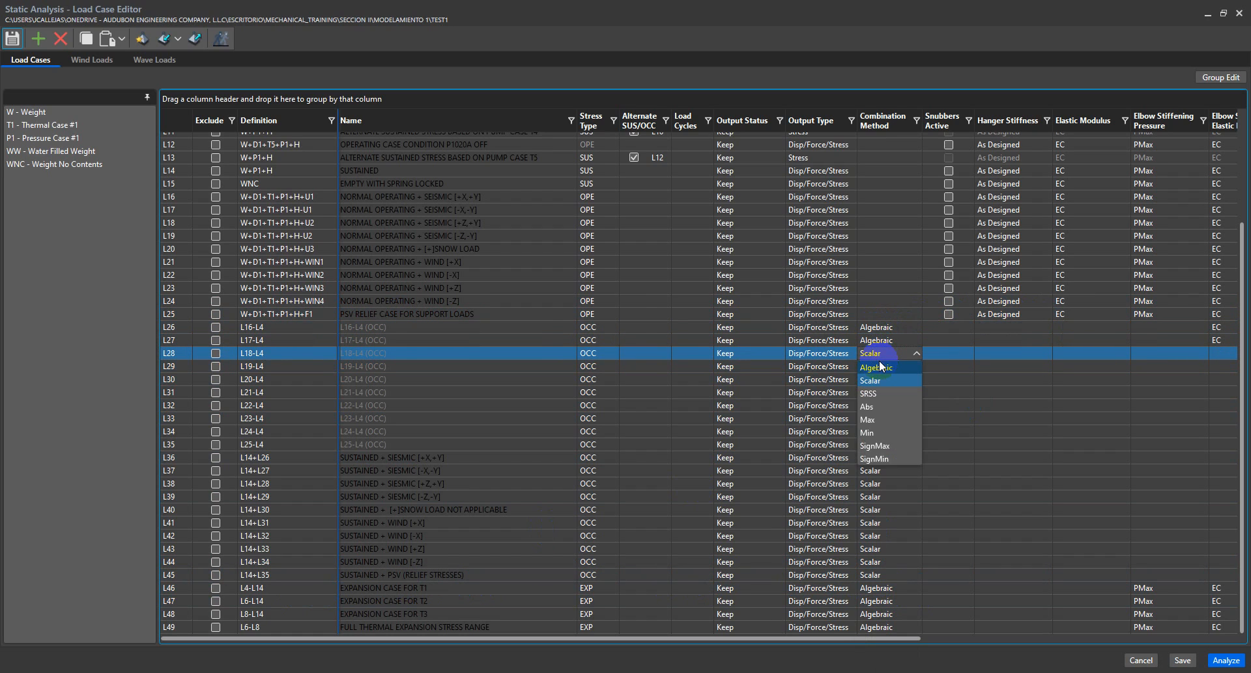
{"action": "left_click", "coordinate": [883, 365]}
{"action": "left_click", "coordinate": [882, 380]}
Change the Combination Method of occasional cases L30, L31 and L32 to Algebraic
{"action": "left_click", "coordinate": [882, 378]}
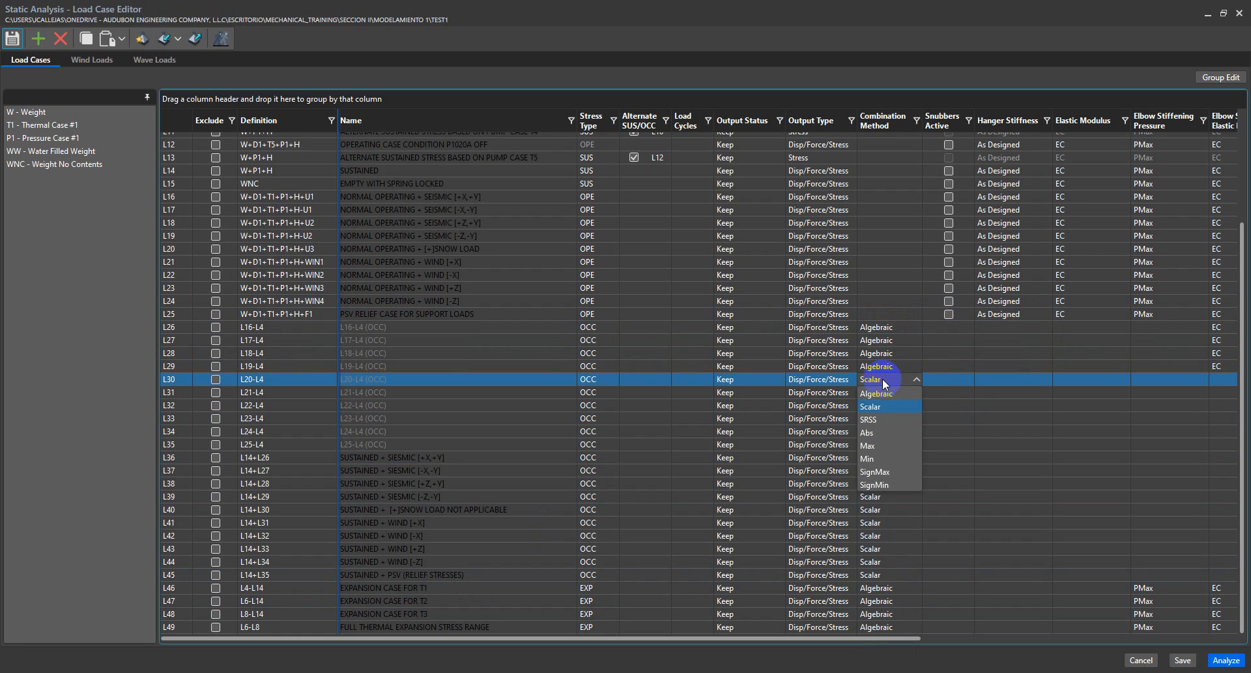
{"action": "left_click", "coordinate": [888, 393]}
{"action": "left_click", "coordinate": [887, 392]}
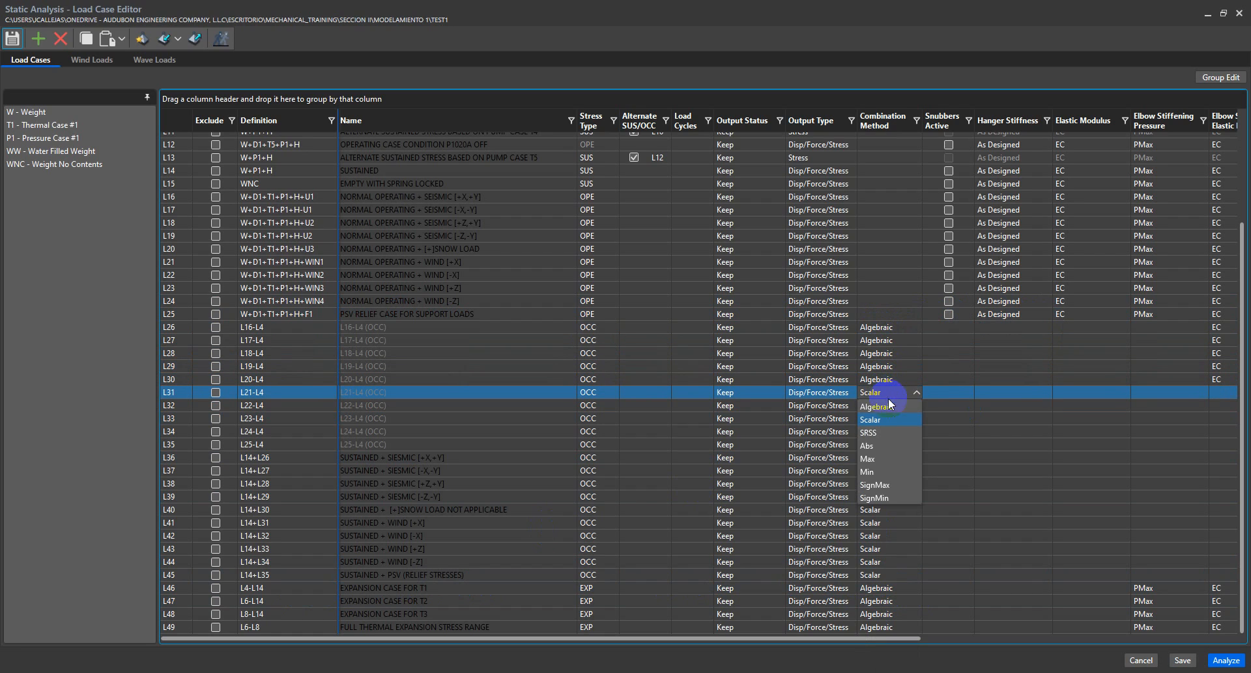
{"action": "left_click", "coordinate": [892, 406]}
{"action": "left_click", "coordinate": [891, 404]}
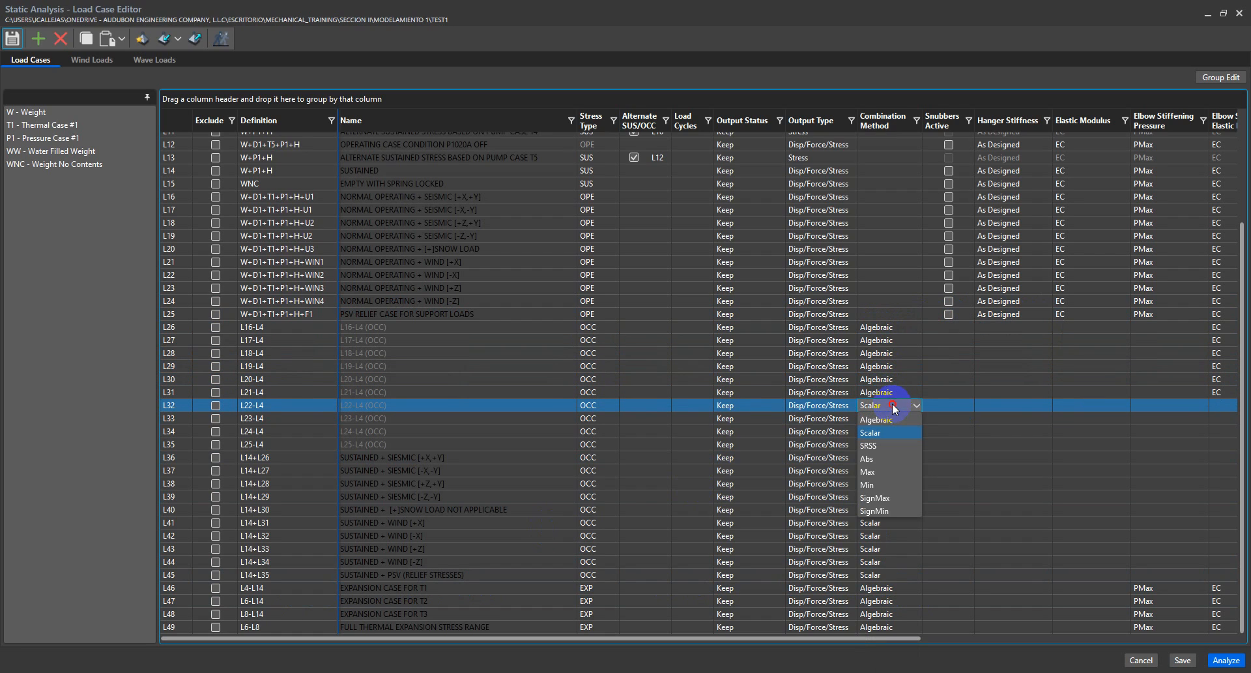
{"action": "left_click", "coordinate": [892, 403]}
{"action": "left_click", "coordinate": [893, 407]}
{"action": "left_click", "coordinate": [880, 419]}
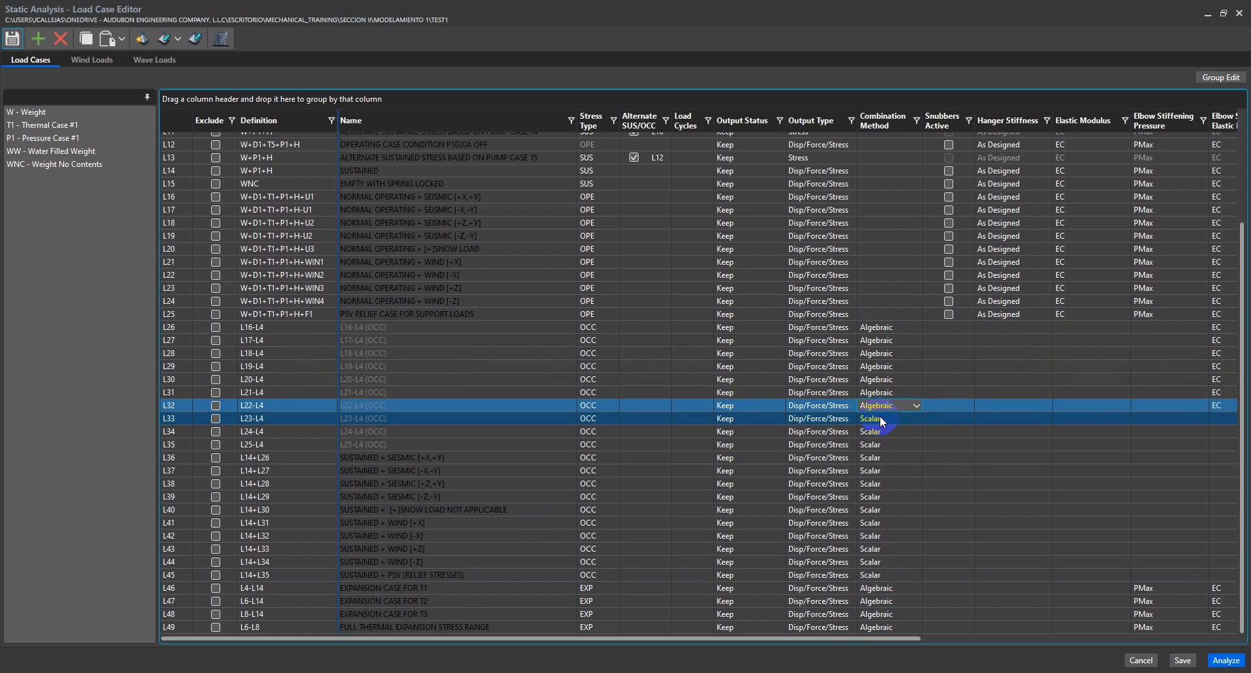
Change the Combination Method of occasional cases L33, L34 and L35 to Algebraic
{"action": "left_click", "coordinate": [881, 417]}
{"action": "left_click", "coordinate": [882, 417]}
{"action": "left_click", "coordinate": [886, 431]}
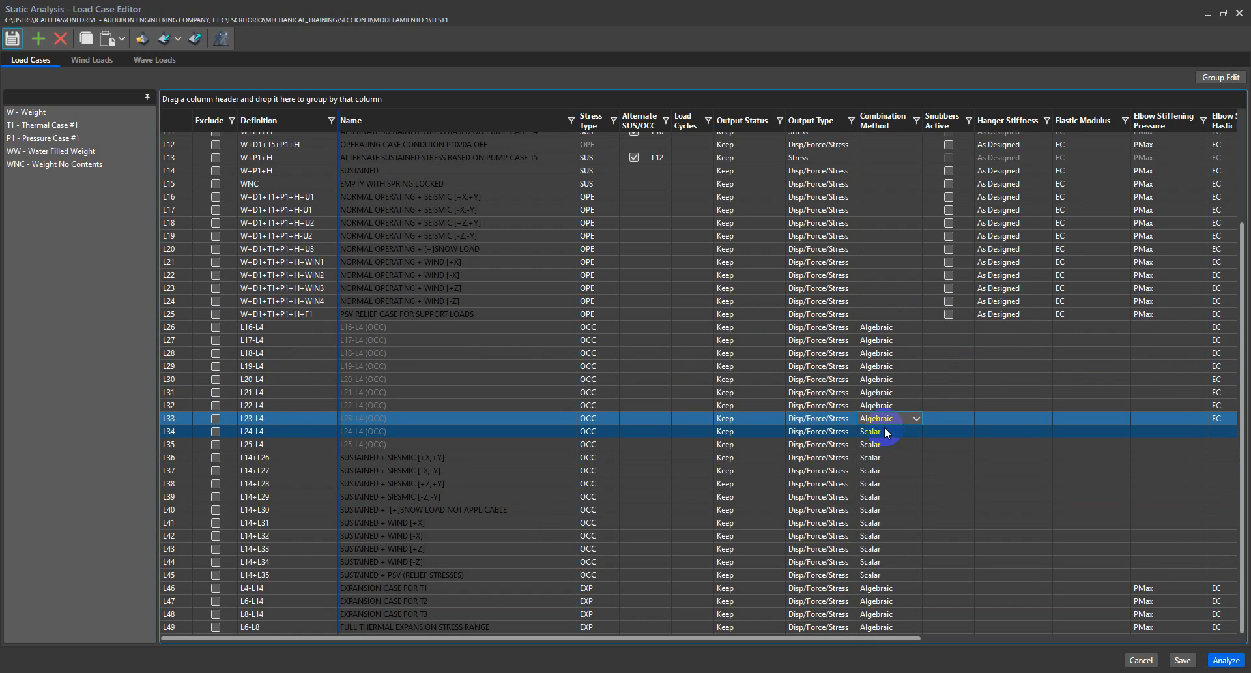
{"action": "left_click", "coordinate": [889, 434]}
{"action": "left_click", "coordinate": [889, 433]}
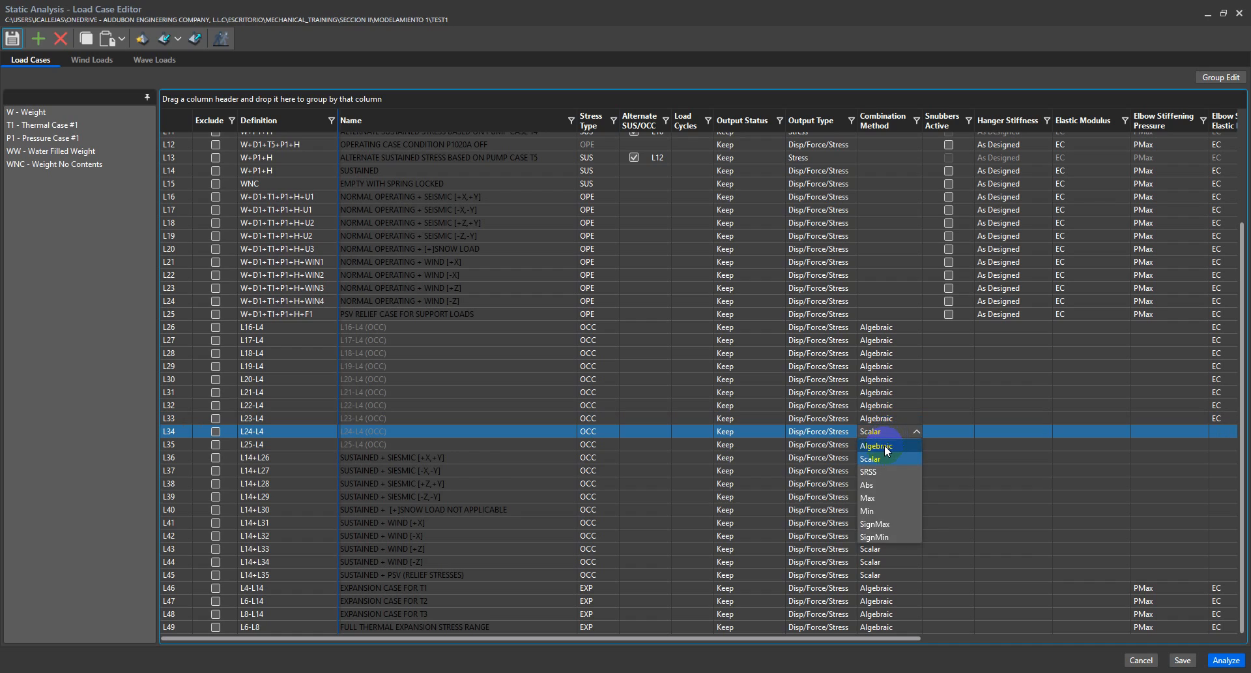
{"action": "left_click", "coordinate": [885, 444]}
{"action": "left_click", "coordinate": [886, 445]}
{"action": "left_click", "coordinate": [887, 444]}
{"action": "left_click", "coordinate": [886, 456]}
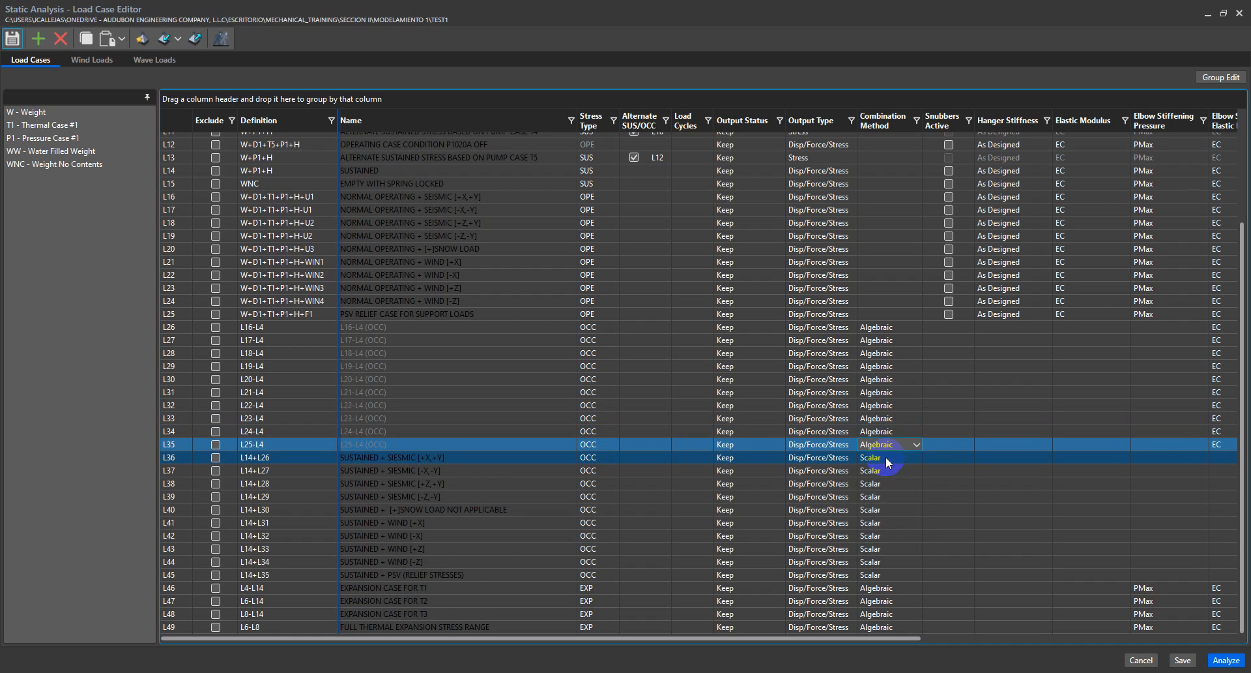
Save the load cases with the revised combination methods, accepting the hanger pre-load notice
{"action": "left_click", "coordinate": [12, 39]}
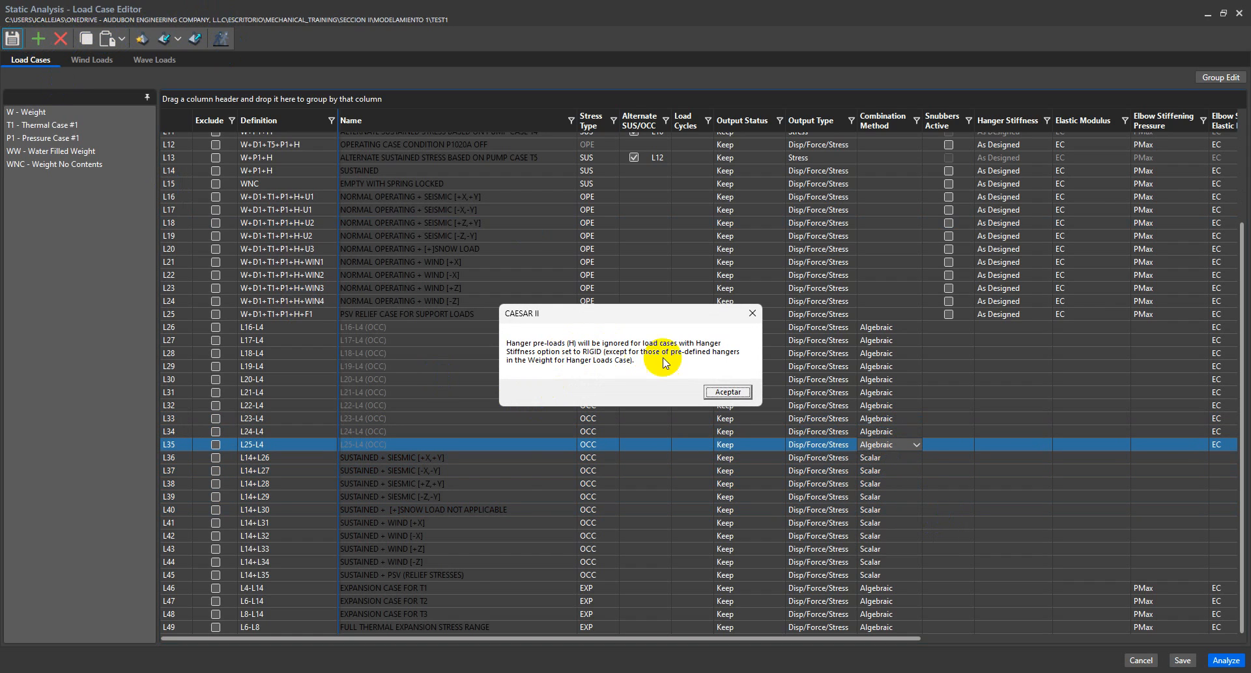
{"action": "left_click", "coordinate": [727, 392]}
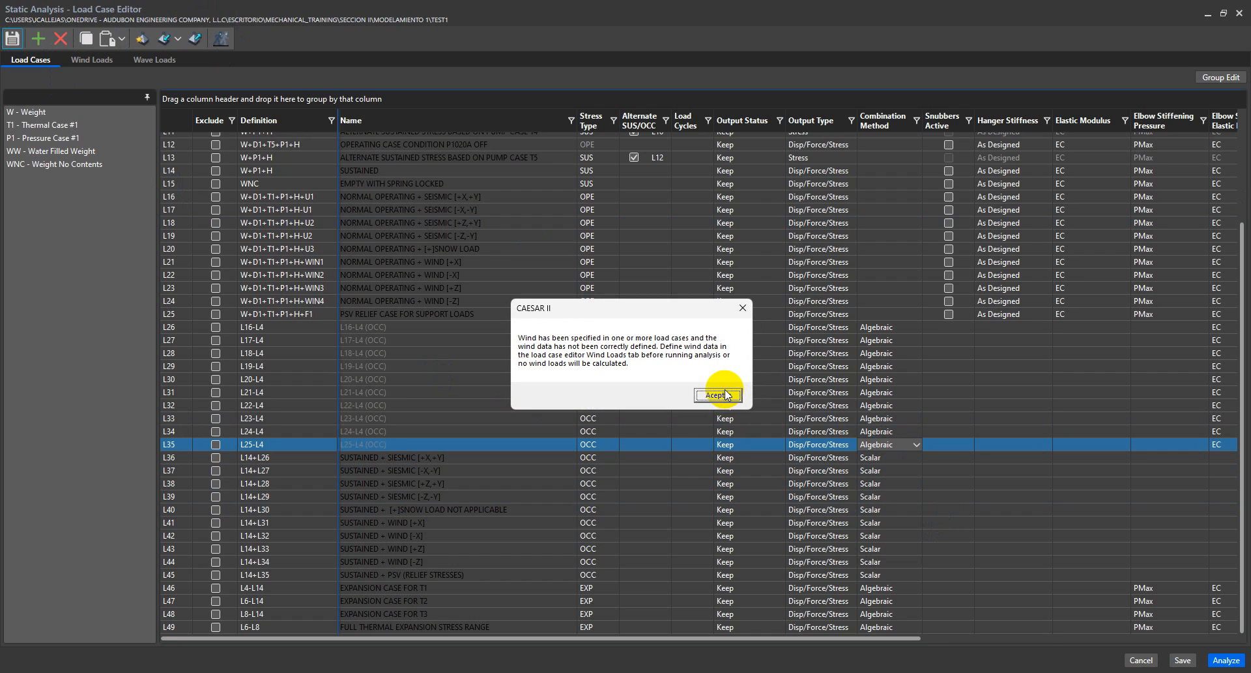
Accept the undefined wind data warning, continue past the undefined loads warning, and return to the piping input model
{"action": "left_click", "coordinate": [725, 394]}
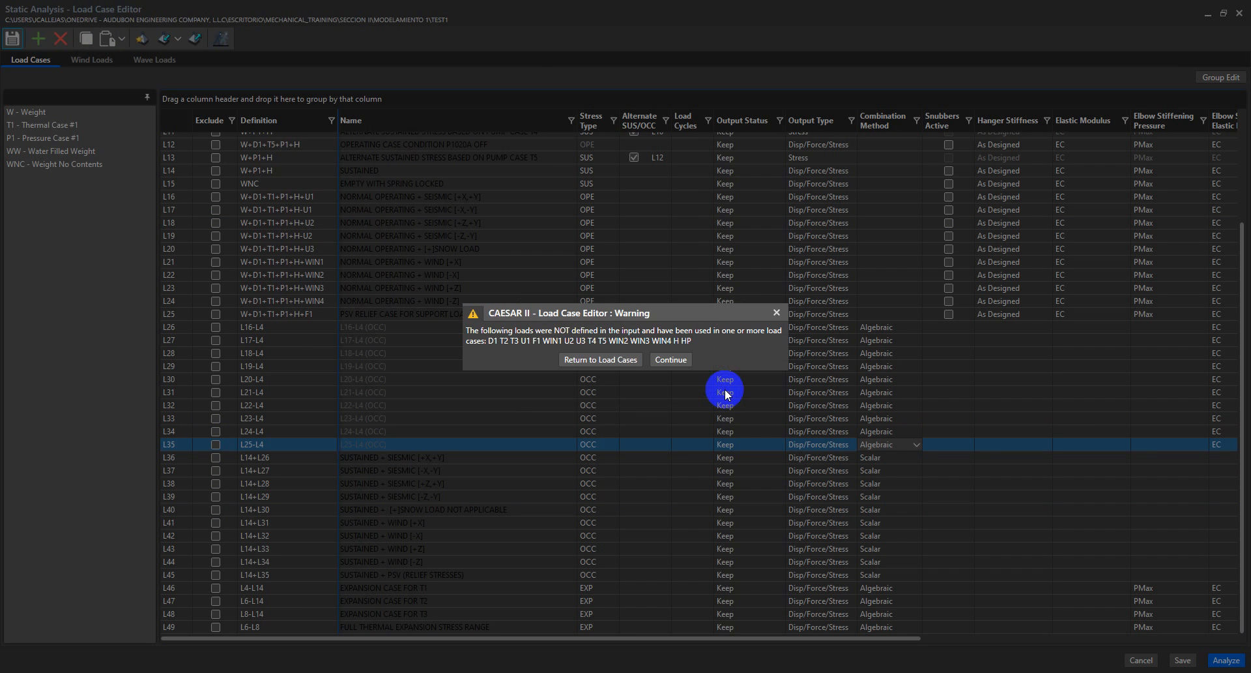
{"action": "left_click", "coordinate": [671, 359]}
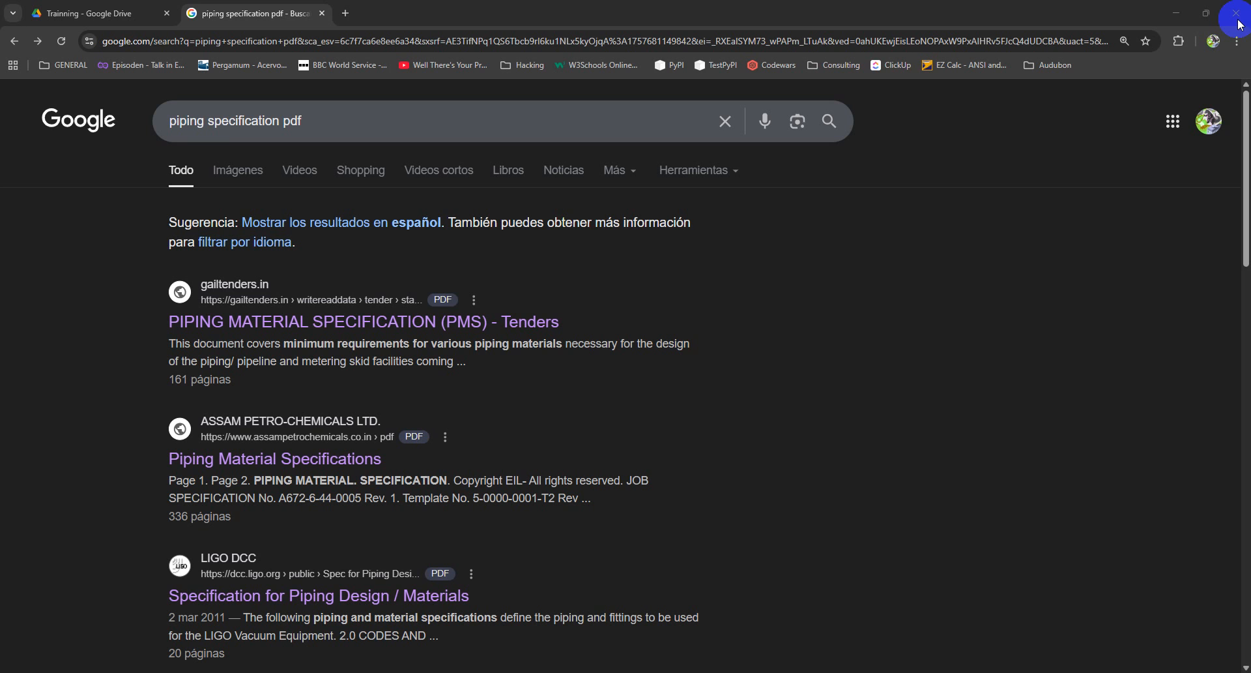
{"action": "left_click", "coordinate": [1239, 14]}
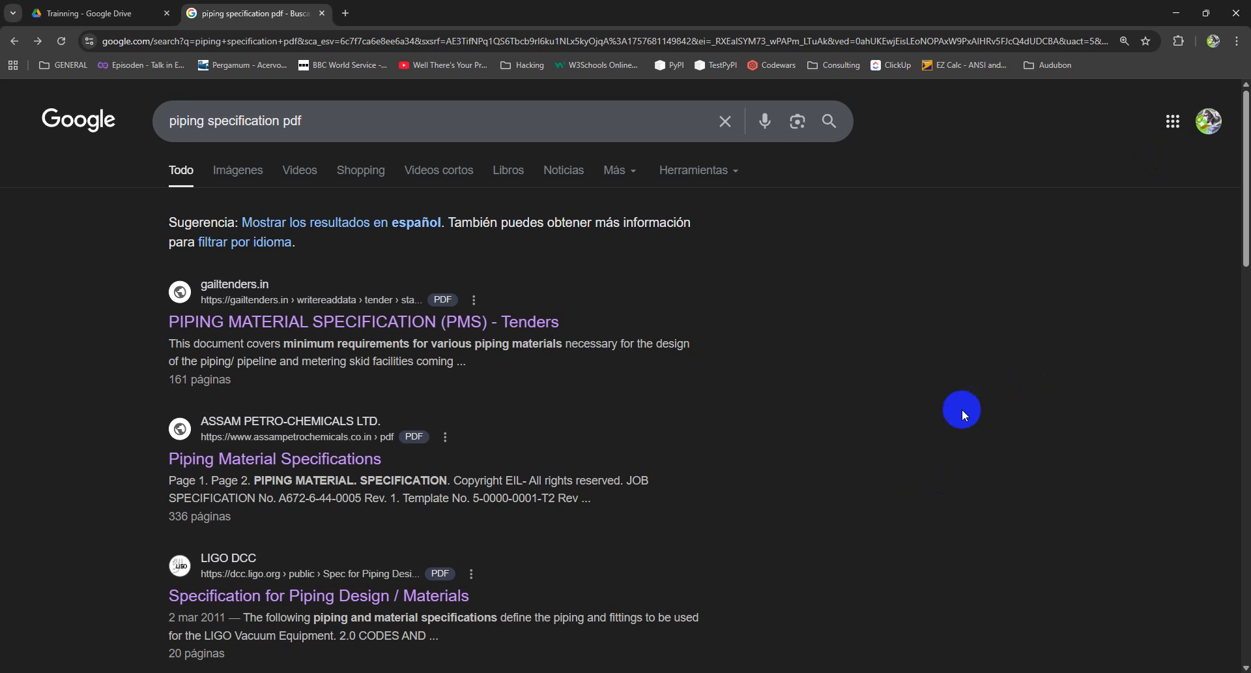
{"action": "left_click", "coordinate": [1176, 13]}
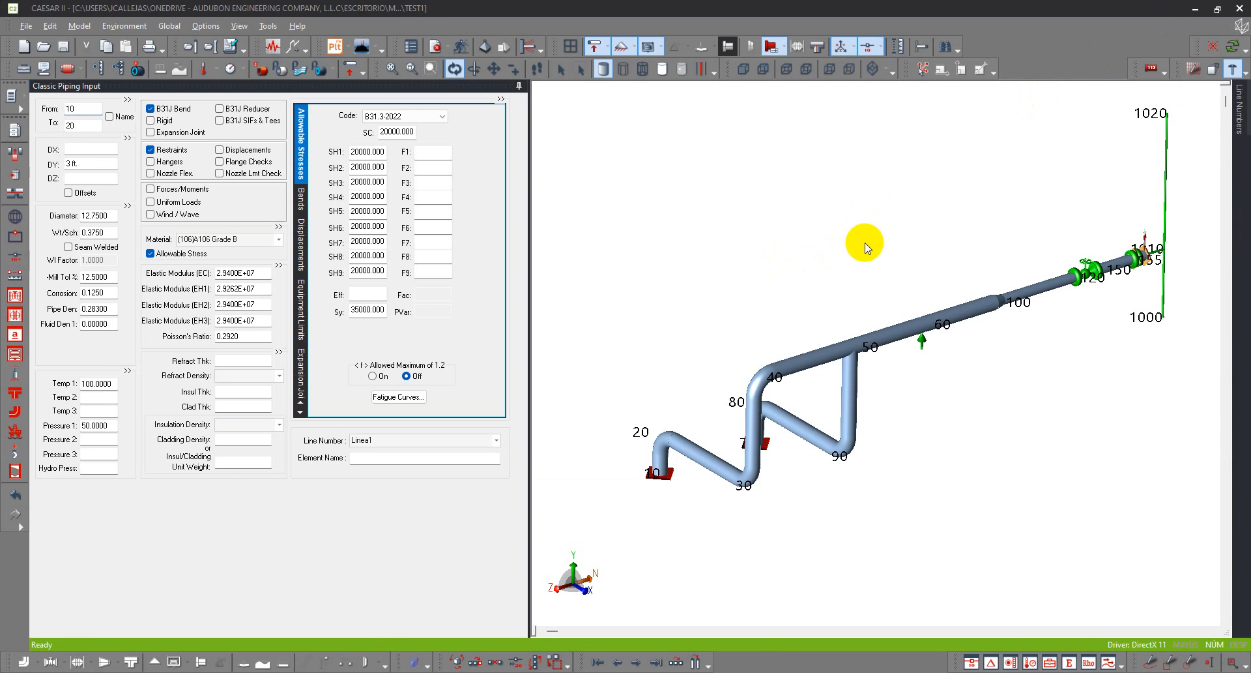
Save the piping input of the TEST1 model
{"action": "left_click_drag", "start_coordinate": [864, 243], "coordinate": [806, 274]}
{"action": "left_click", "coordinate": [63, 47]}
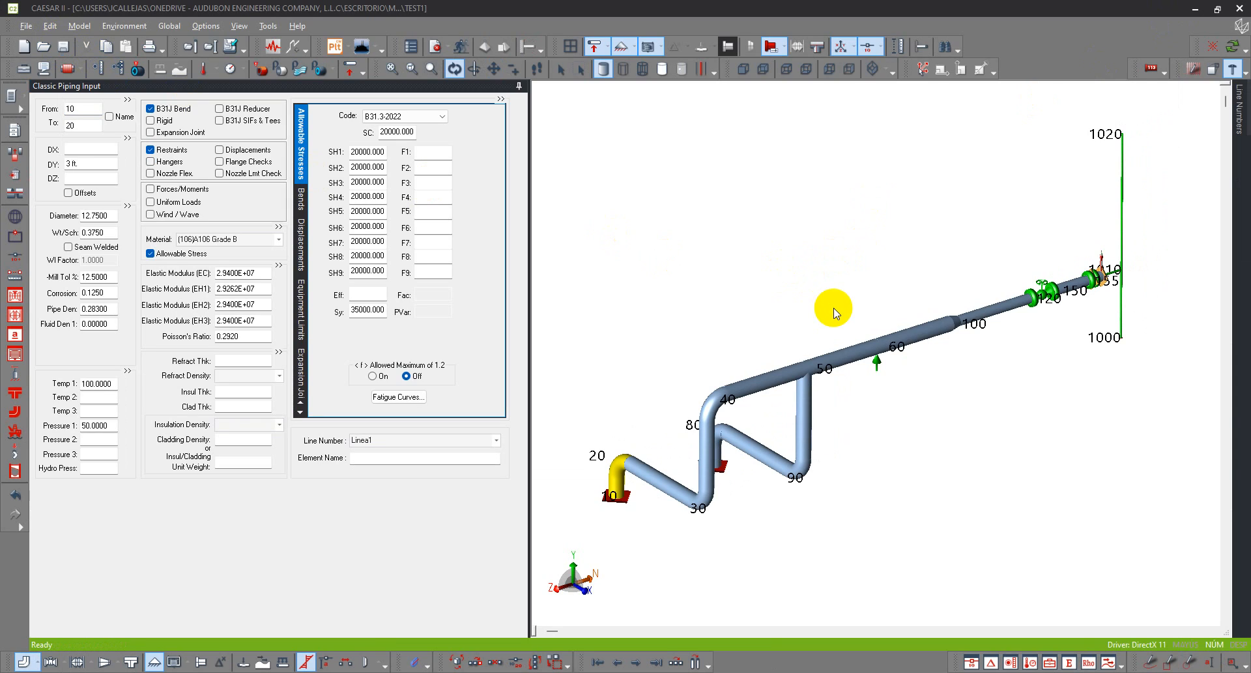
{"action": "left_click_drag", "start_coordinate": [833, 306], "coordinate": [802, 303]}
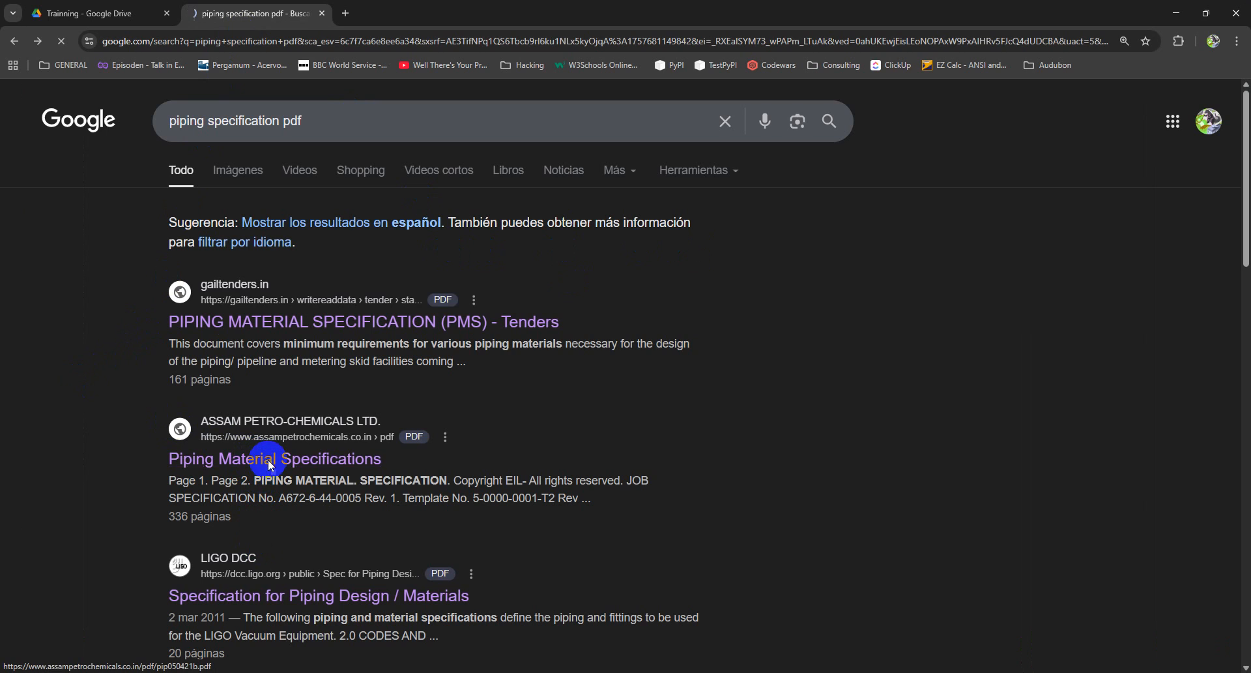
Switch to the browser, open the Assam Petro-Chemicals Piping Material Specifications PDF, and go to the specification index on page 4
{"action": "left_click", "coordinate": [267, 459]}
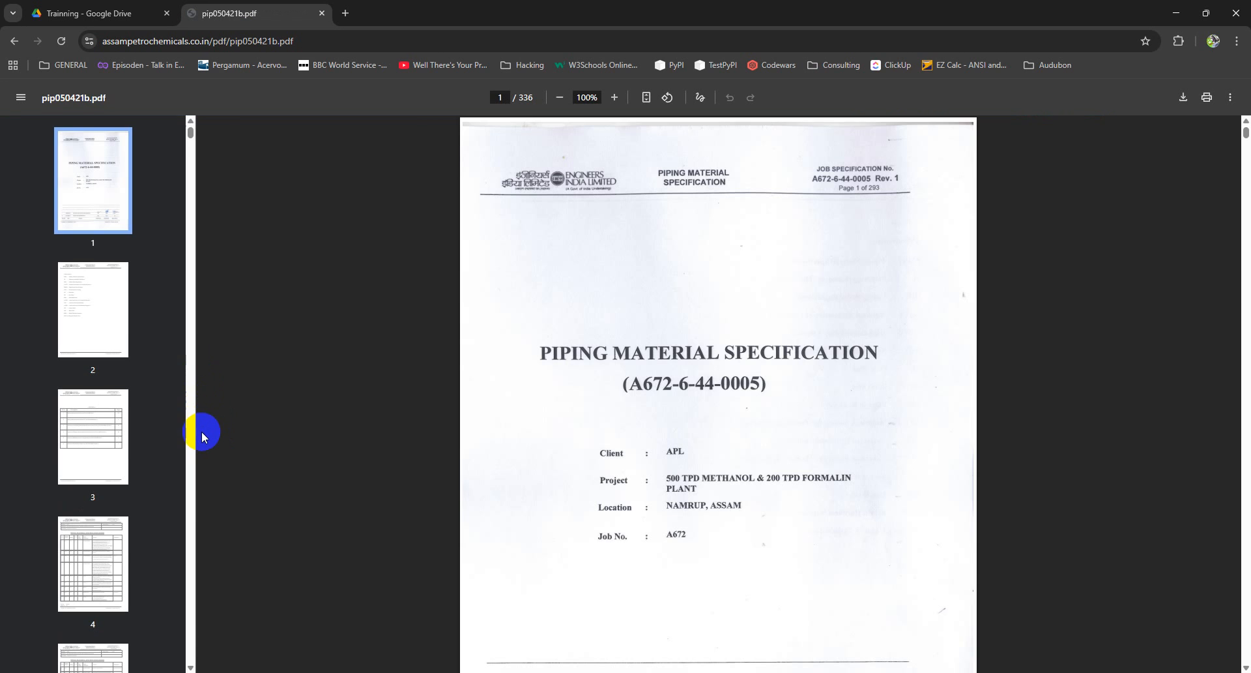
{"action": "scroll", "coordinate": [464, 345], "scroll_direction": "down", "scroll_amount": 2}
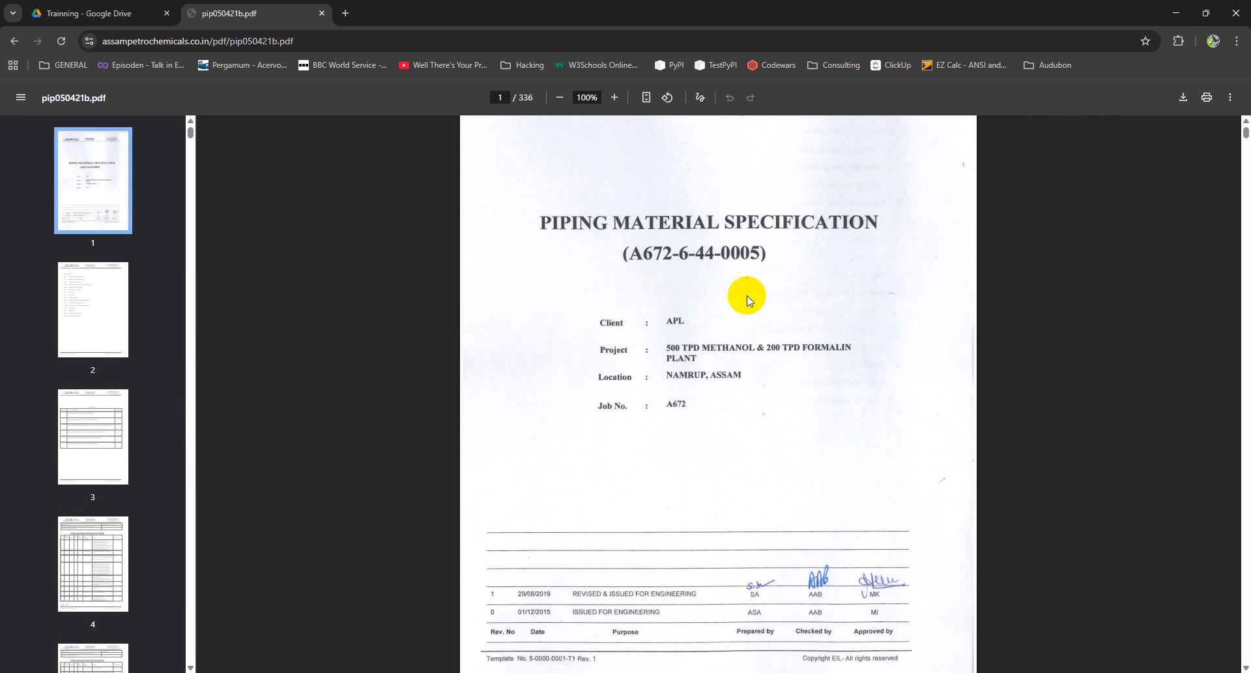
{"action": "scroll", "coordinate": [725, 251], "scroll_direction": "down", "scroll_amount": 8}
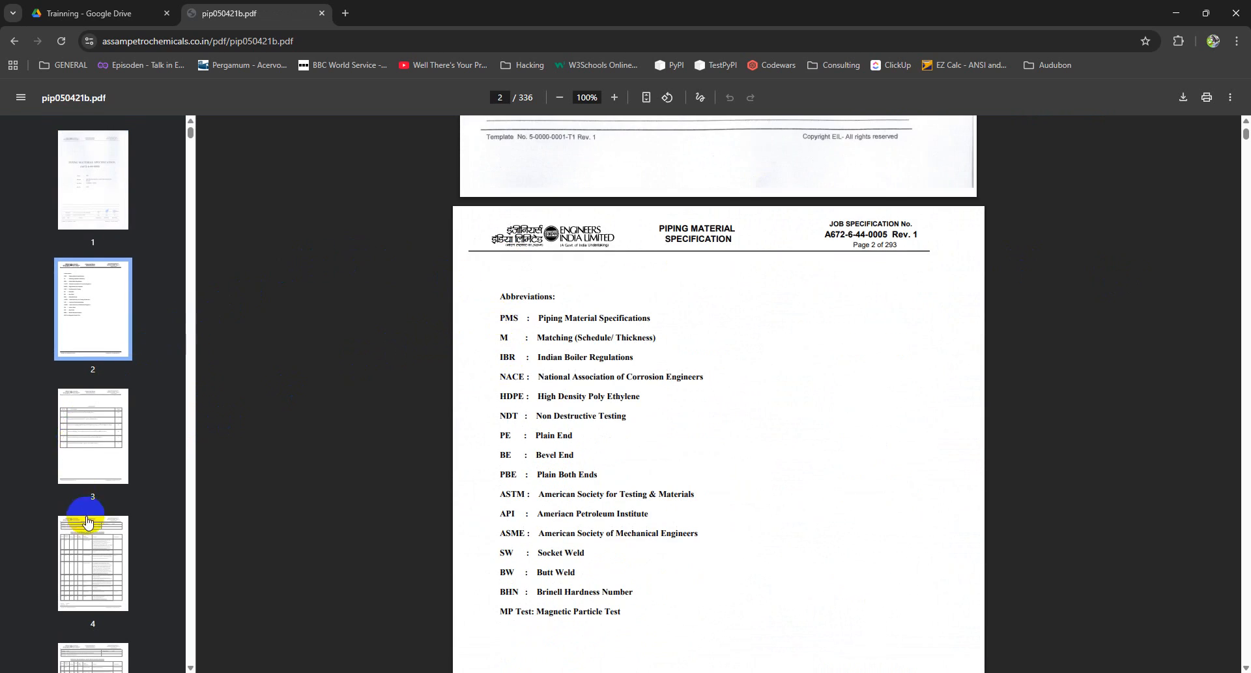
{"action": "scroll", "coordinate": [85, 512], "scroll_direction": "down", "scroll_amount": 2}
{"action": "left_click", "coordinate": [98, 435]}
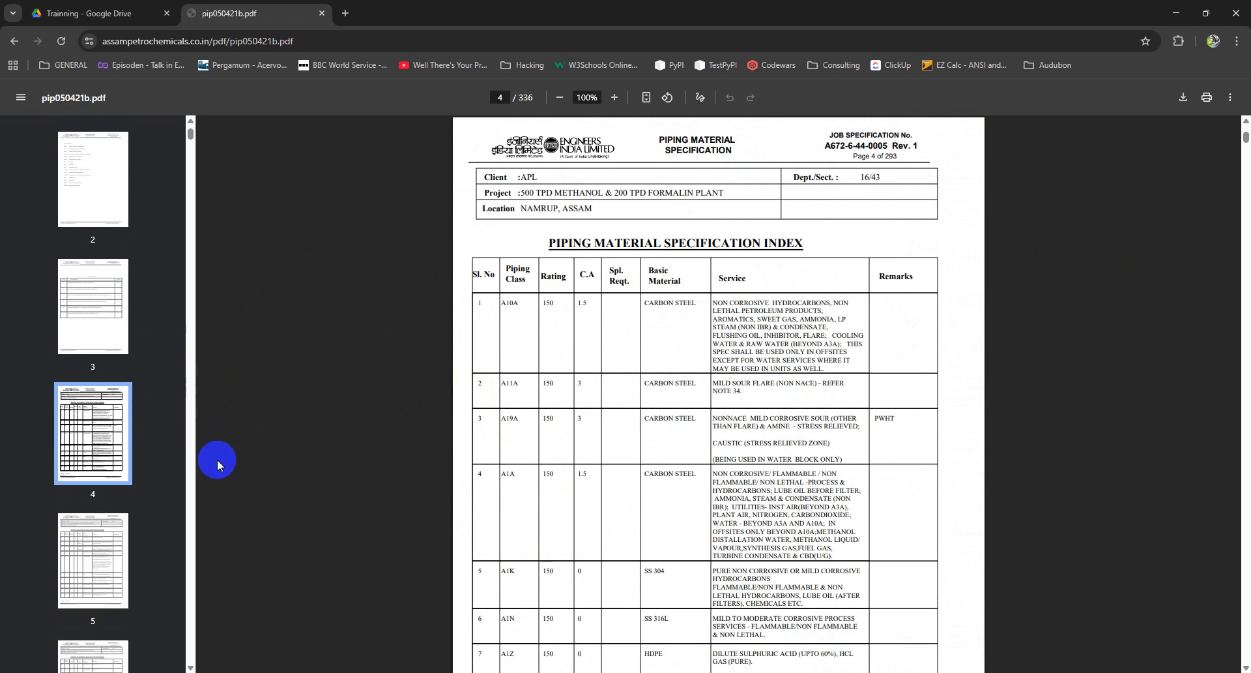
Look through the page thumbnails of the piping material specification for the pipe class and branch connection pages
{"action": "scroll", "coordinate": [98, 480], "scroll_direction": "down", "scroll_amount": 6}
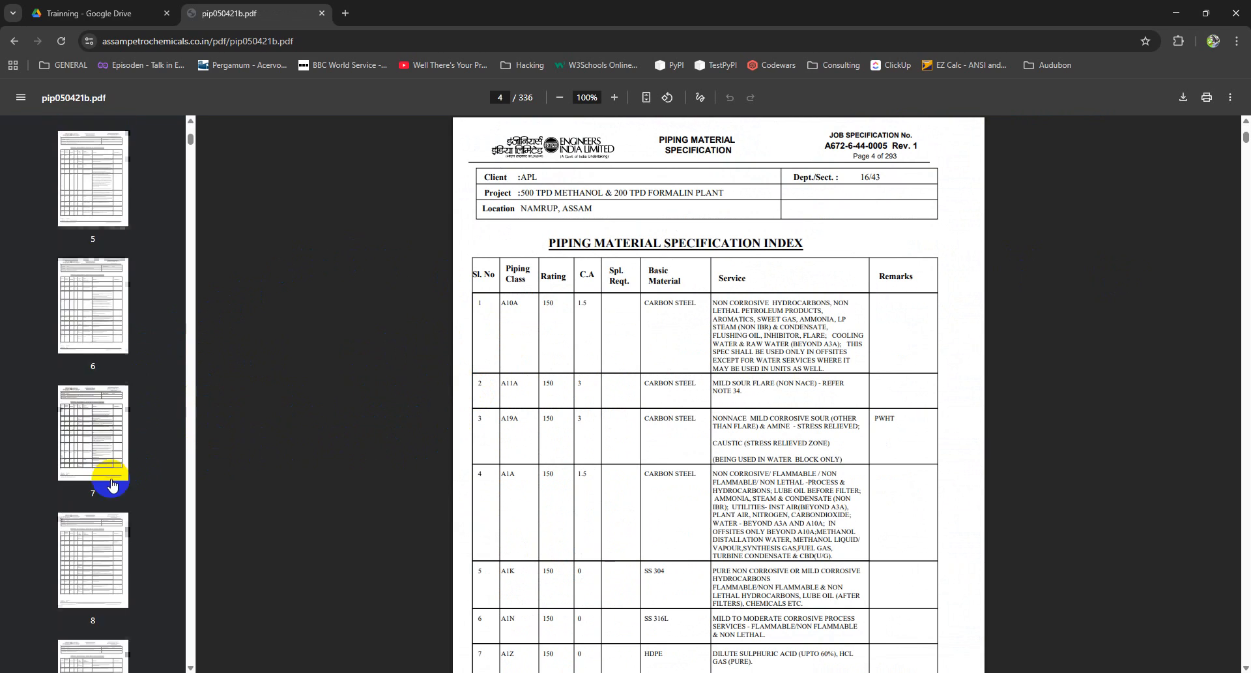
{"action": "scroll", "coordinate": [124, 475], "scroll_direction": "down", "scroll_amount": 10}
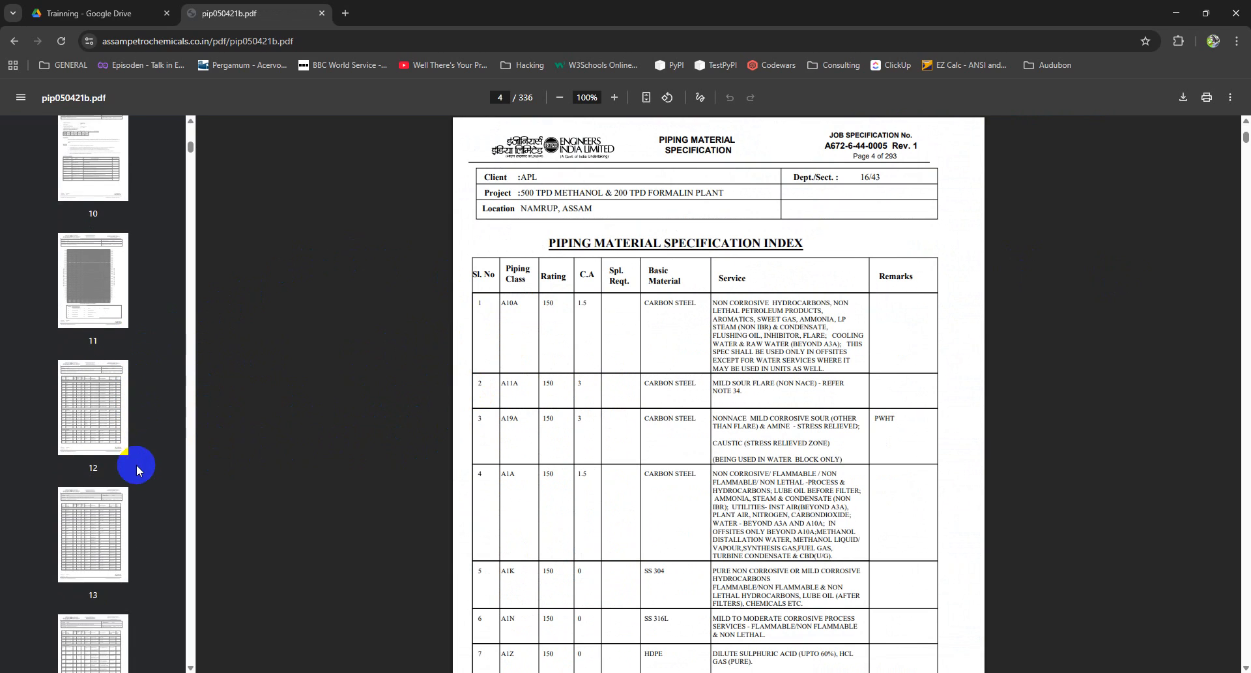
{"action": "scroll", "coordinate": [135, 464], "scroll_direction": "down", "scroll_amount": 12}
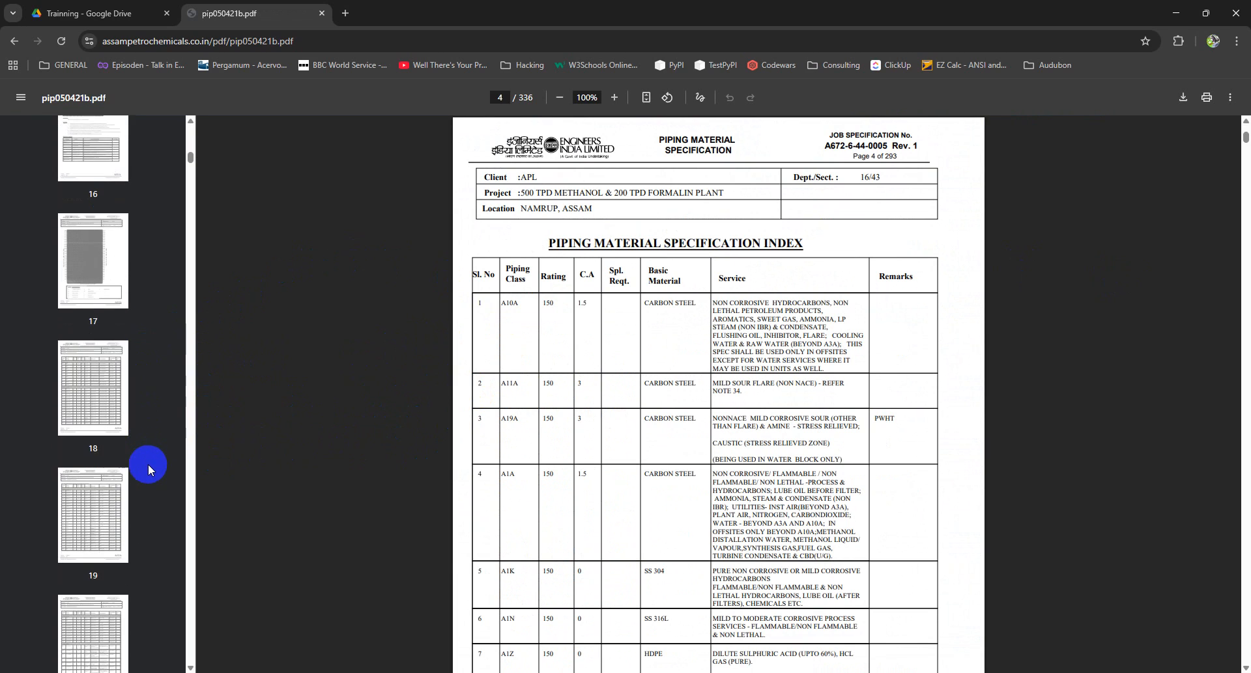
{"action": "scroll", "coordinate": [148, 464], "scroll_direction": "down", "scroll_amount": 12}
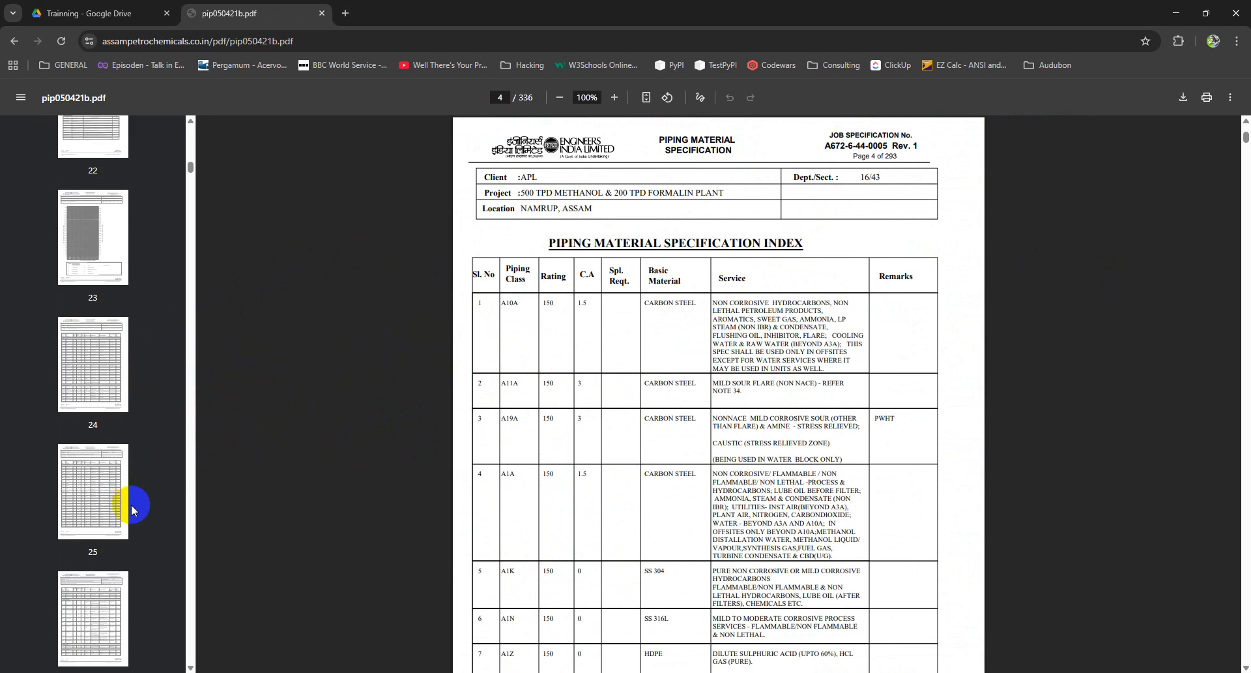
{"action": "scroll", "coordinate": [131, 503], "scroll_direction": "down", "scroll_amount": 11}
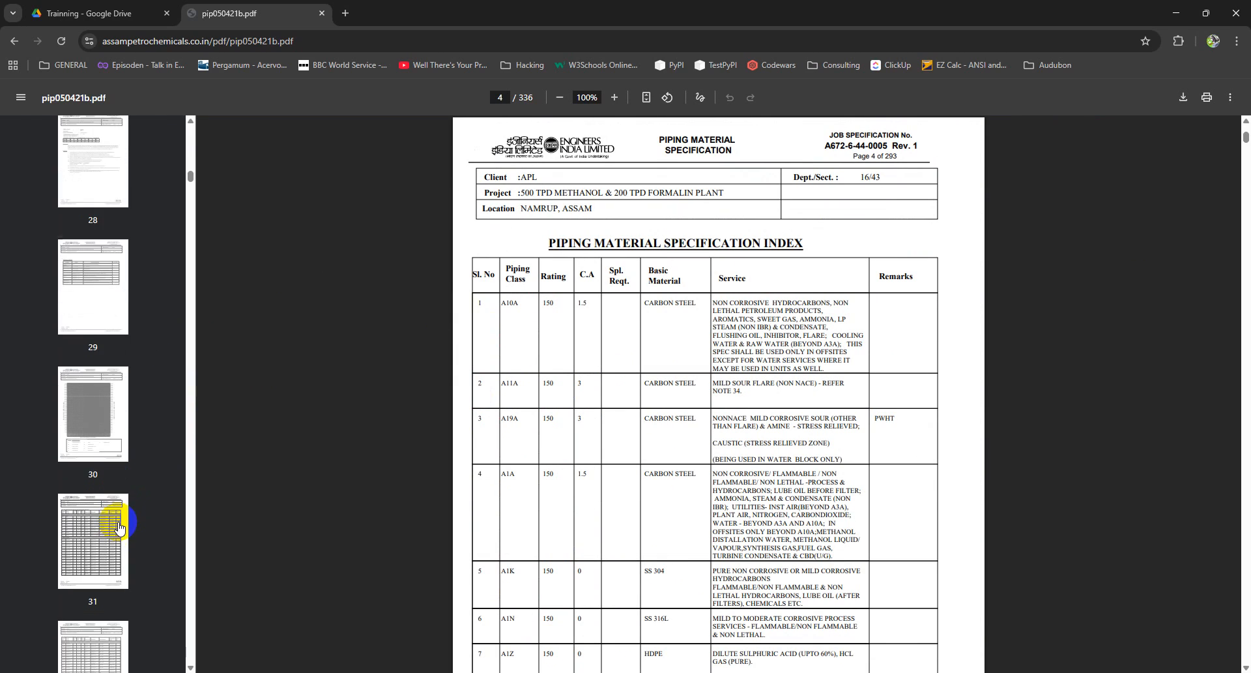
{"action": "scroll", "coordinate": [118, 528], "scroll_direction": "down", "scroll_amount": 13}
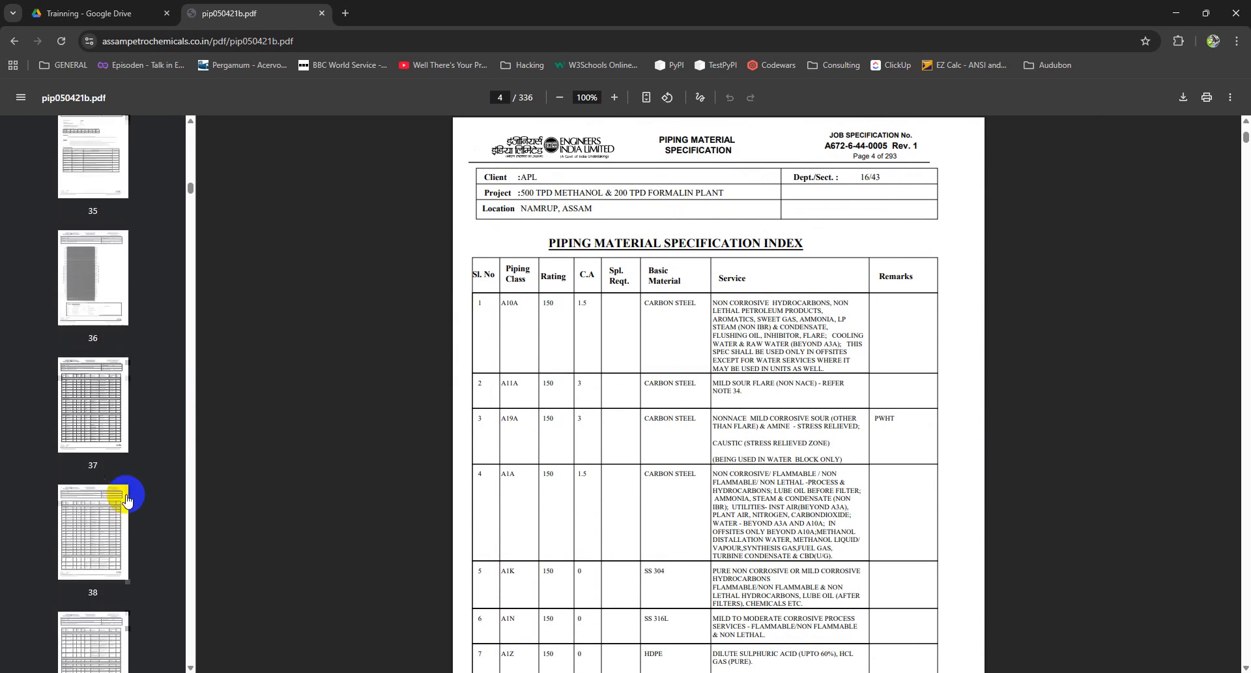
{"action": "scroll", "coordinate": [127, 499], "scroll_direction": "down", "scroll_amount": 11}
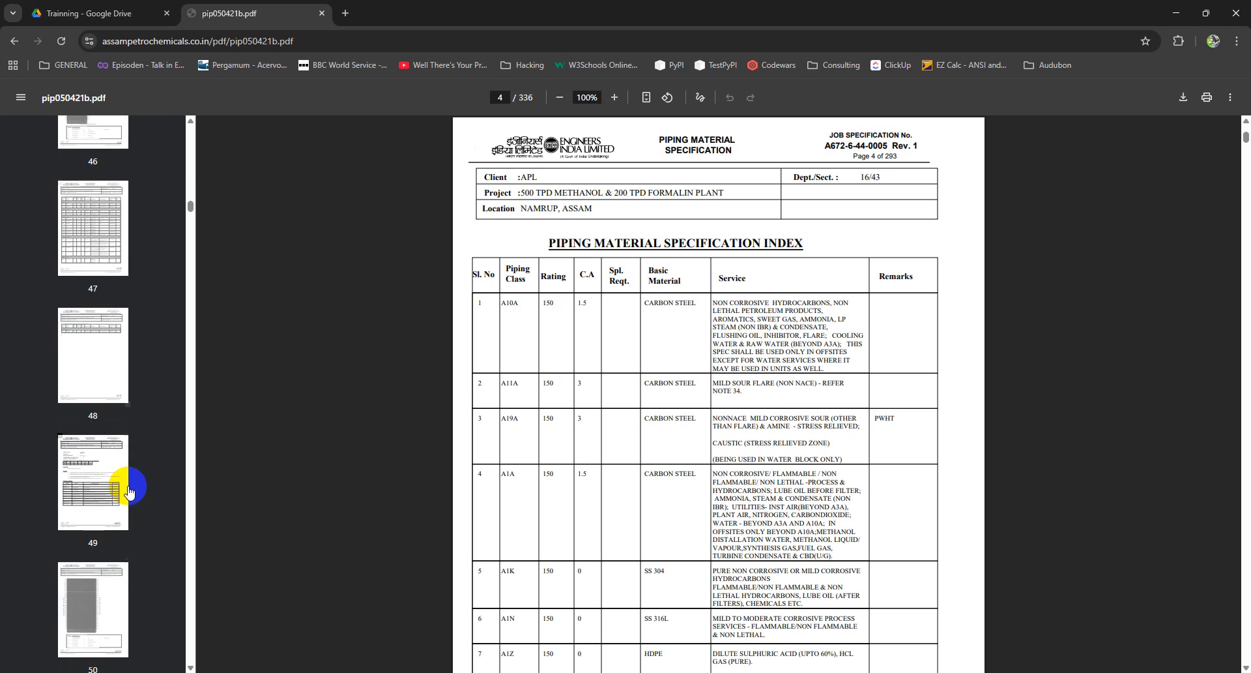
{"action": "scroll", "coordinate": [129, 490], "scroll_direction": "down", "scroll_amount": 20}
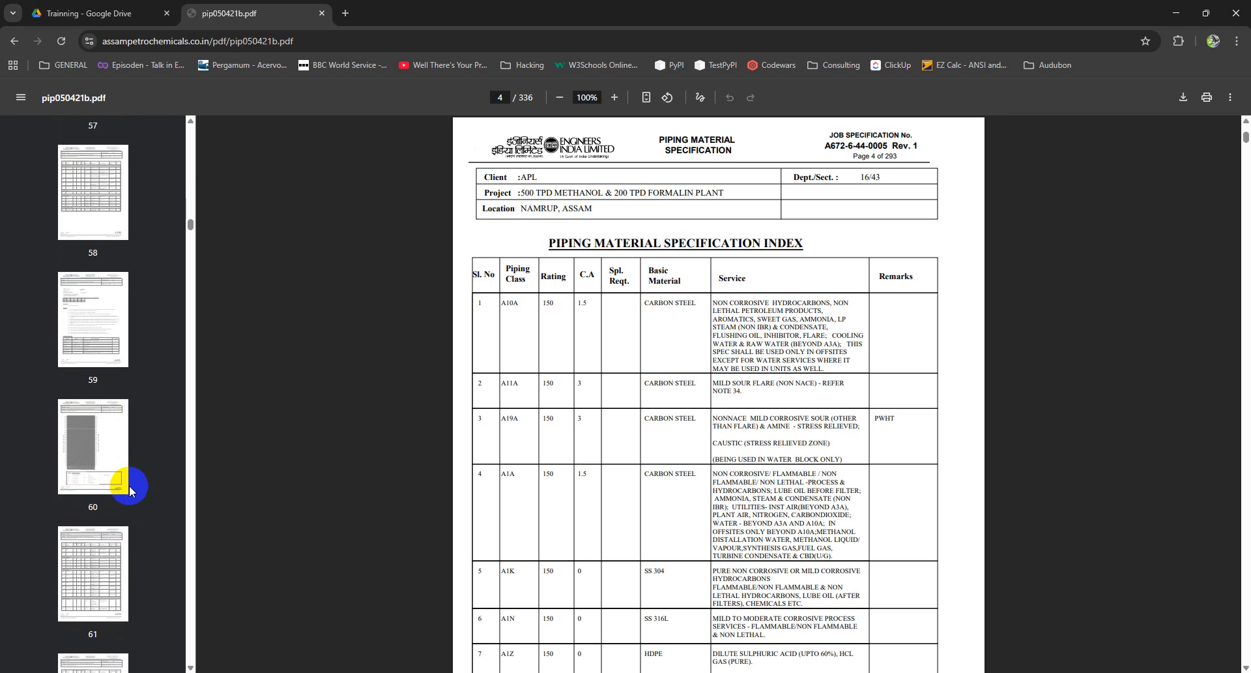
{"action": "scroll", "coordinate": [129, 490], "scroll_direction": "down", "scroll_amount": 12}
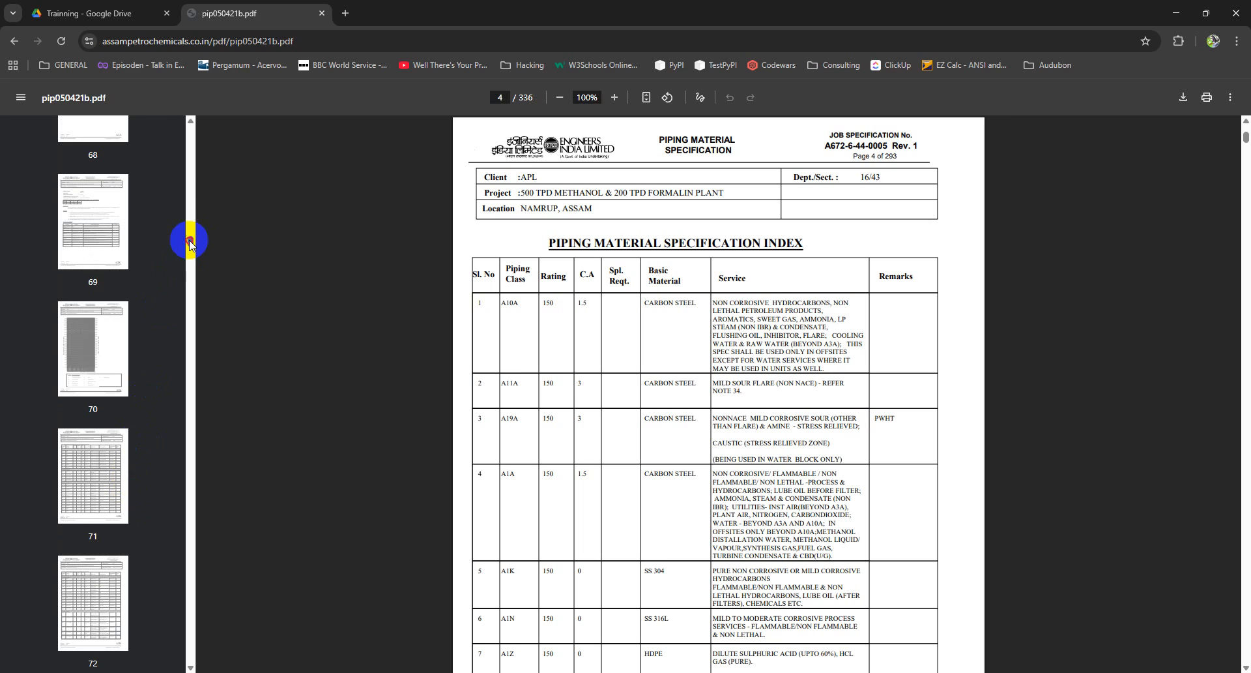
{"action": "left_click_drag", "start_coordinate": [190, 243], "coordinate": [188, 615]}
Open the LIGO Specification for Piping Design / Materials PDF and examine the branch connection table and legend on page 10
{"action": "left_click", "coordinate": [14, 41]}
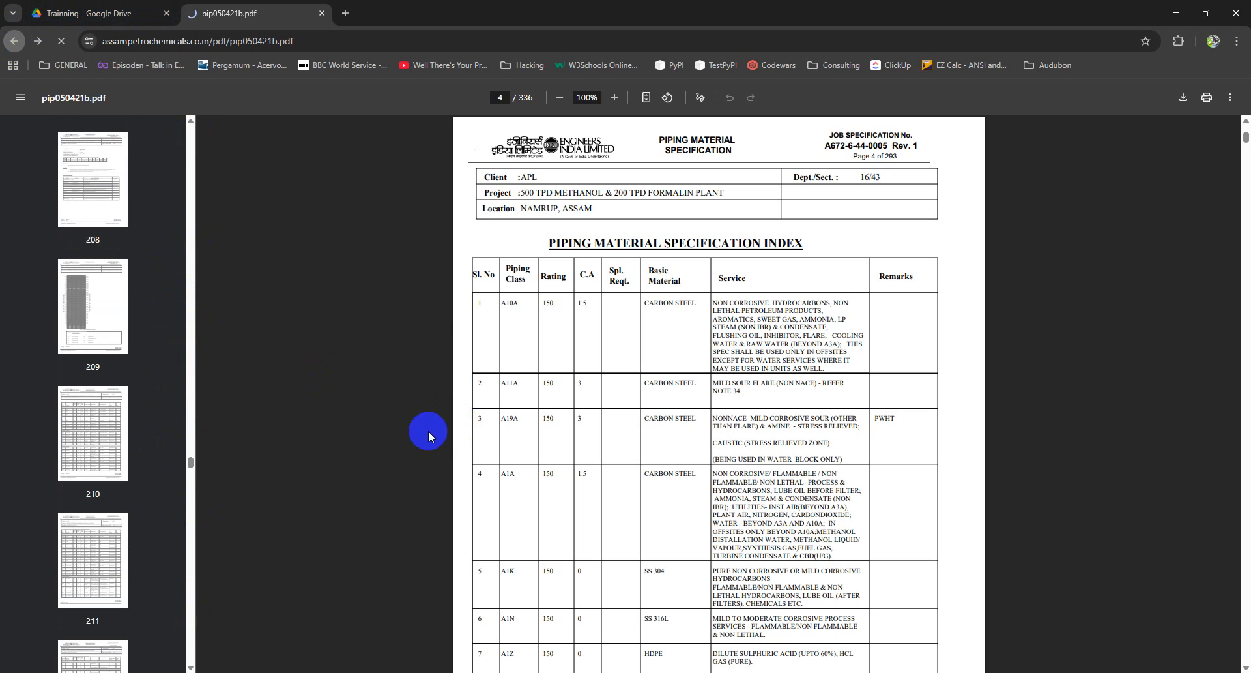
{"action": "left_click", "coordinate": [279, 603]}
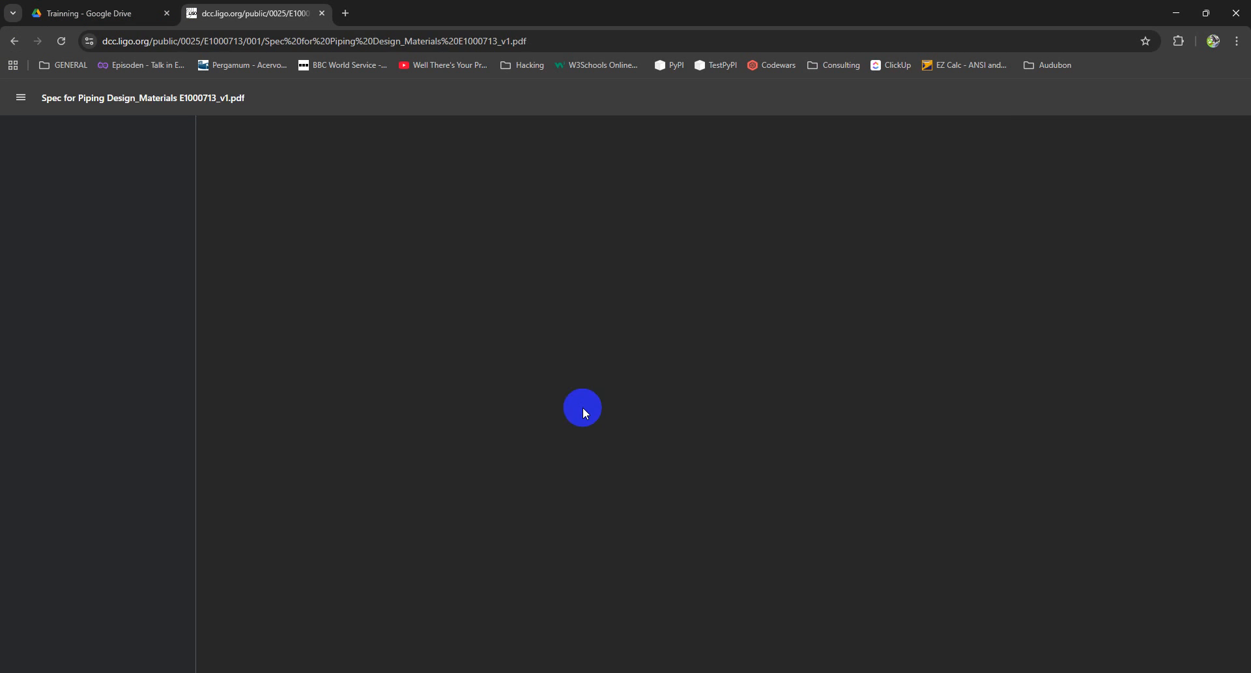
{"action": "scroll", "coordinate": [120, 454], "scroll_direction": "down", "scroll_amount": 4}
{"action": "scroll", "coordinate": [119, 455], "scroll_direction": "down", "scroll_amount": 7}
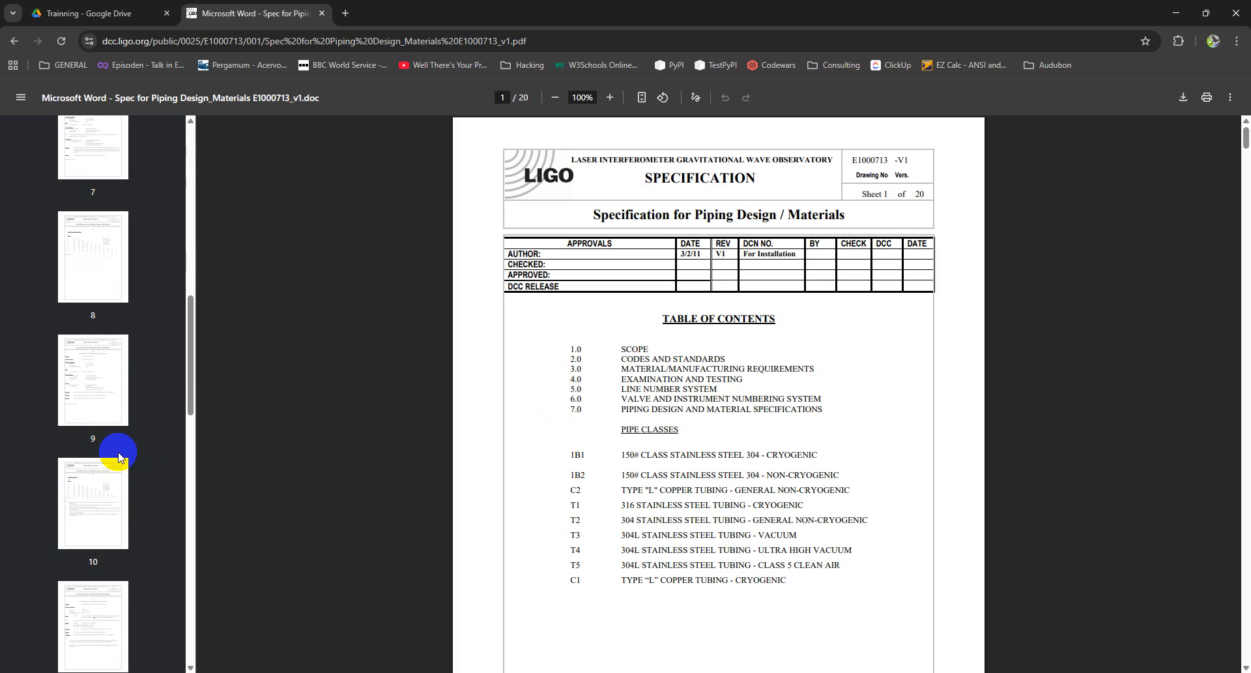
{"action": "left_click", "coordinate": [98, 502]}
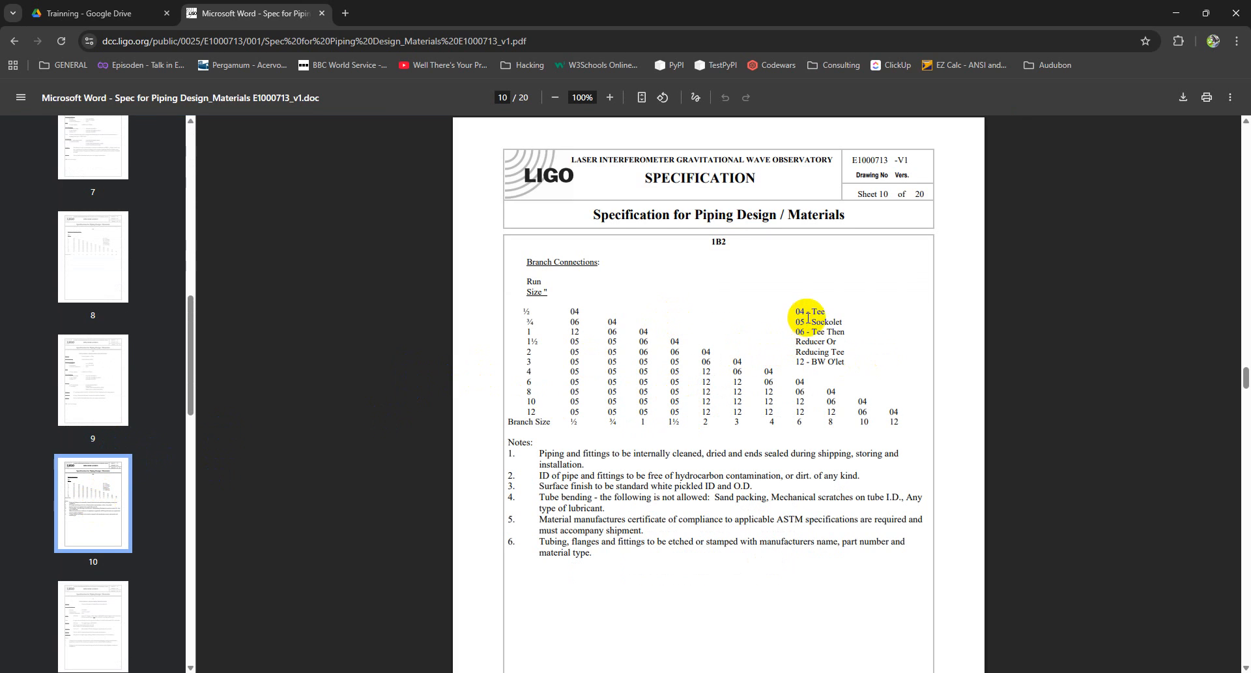
{"action": "left_click_drag", "start_coordinate": [812, 331], "coordinate": [833, 331]}
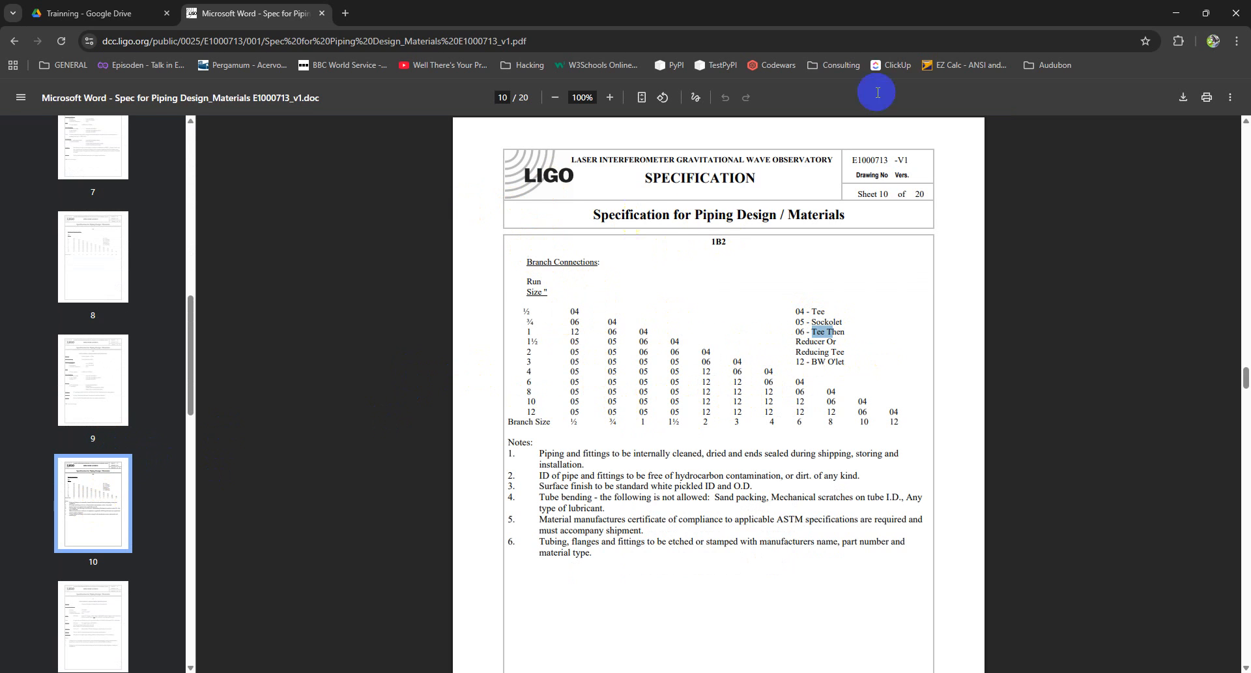
Switch back to CAESAR II, open the static analysis results, and look over the list of analyzed load cases
{"action": "left_click", "coordinate": [1169, 8]}
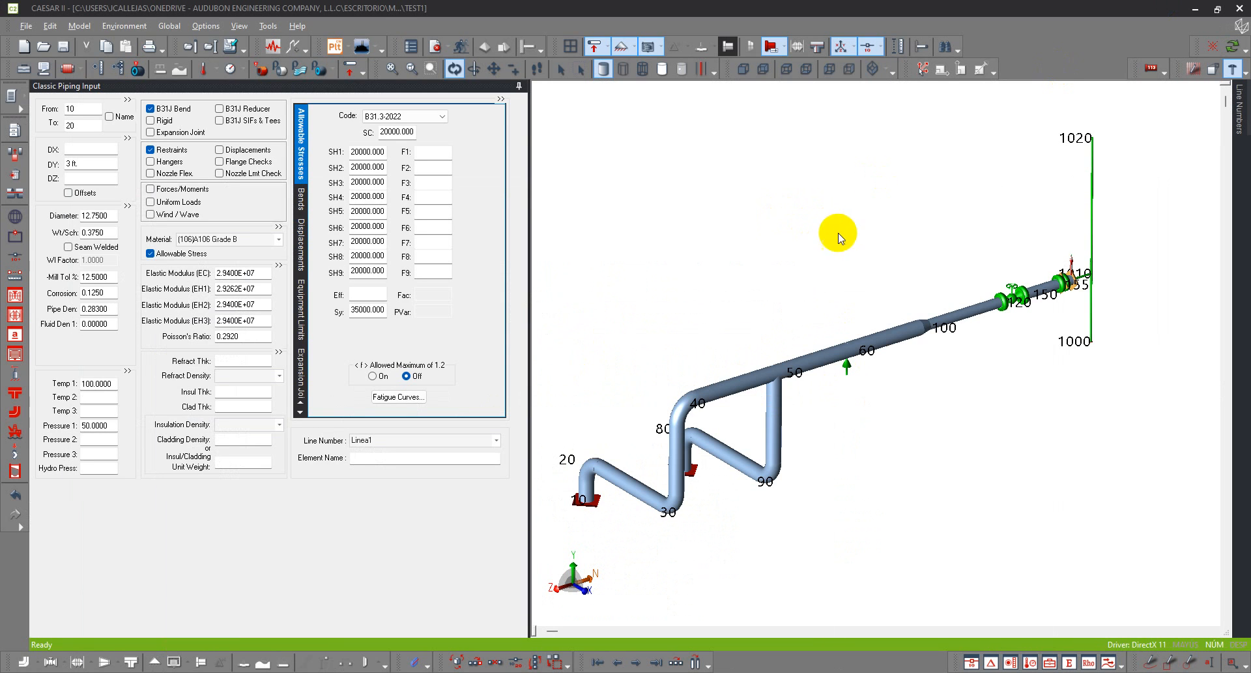
{"action": "left_click", "coordinate": [462, 47]}
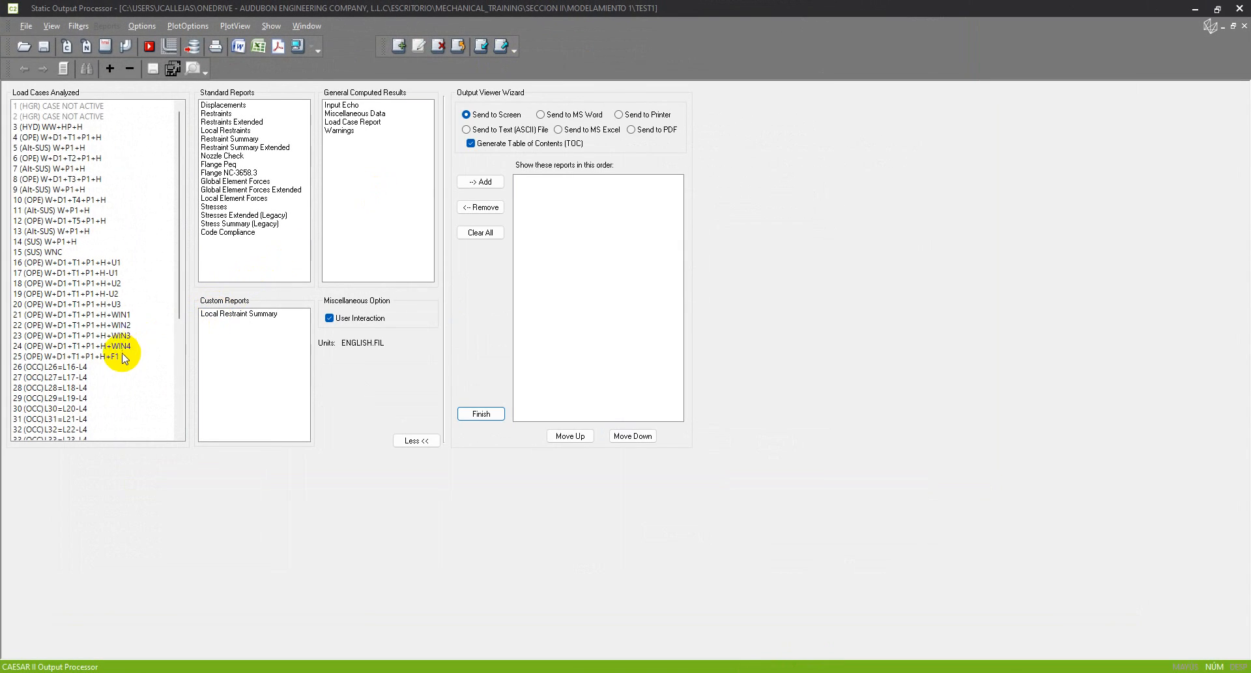
{"action": "scroll", "coordinate": [122, 365], "scroll_direction": "down", "scroll_amount": 1}
{"action": "scroll", "coordinate": [122, 371], "scroll_direction": "up", "scroll_amount": 1}
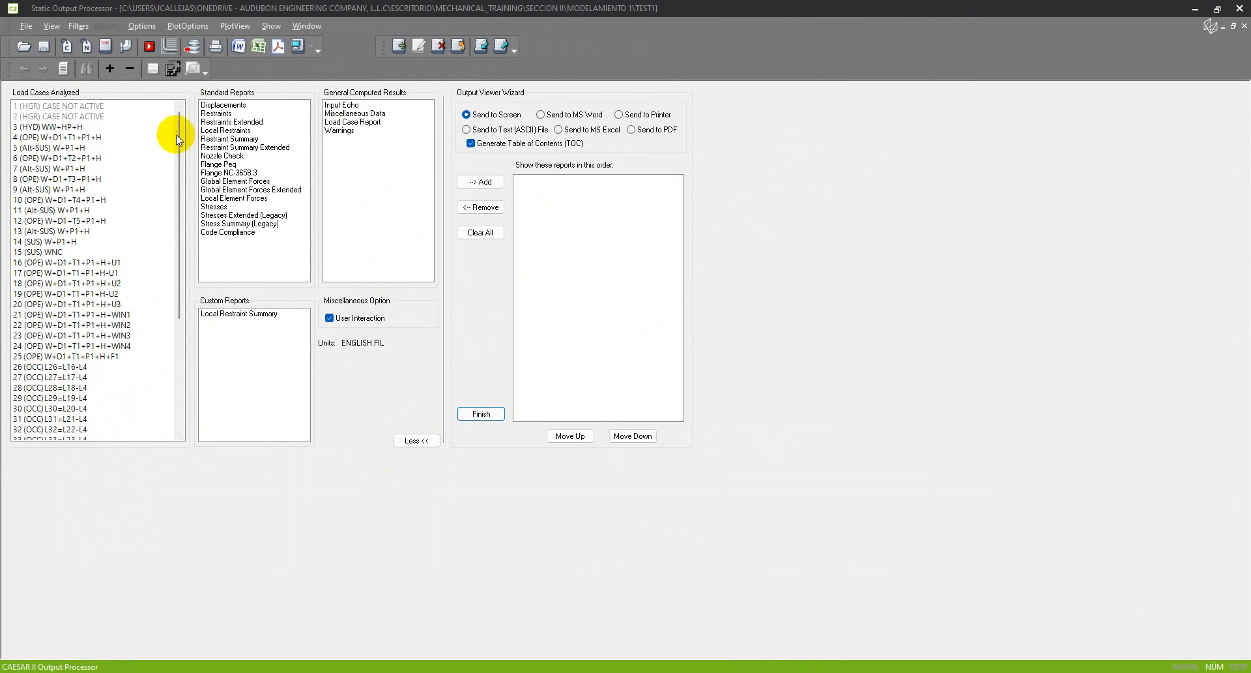
Examine the available standard reports and the general computed results: Input Echo, Miscellaneous Data, Load Case Report and Warnings
{"action": "left_click_drag", "start_coordinate": [176, 134], "coordinate": [255, 263]}
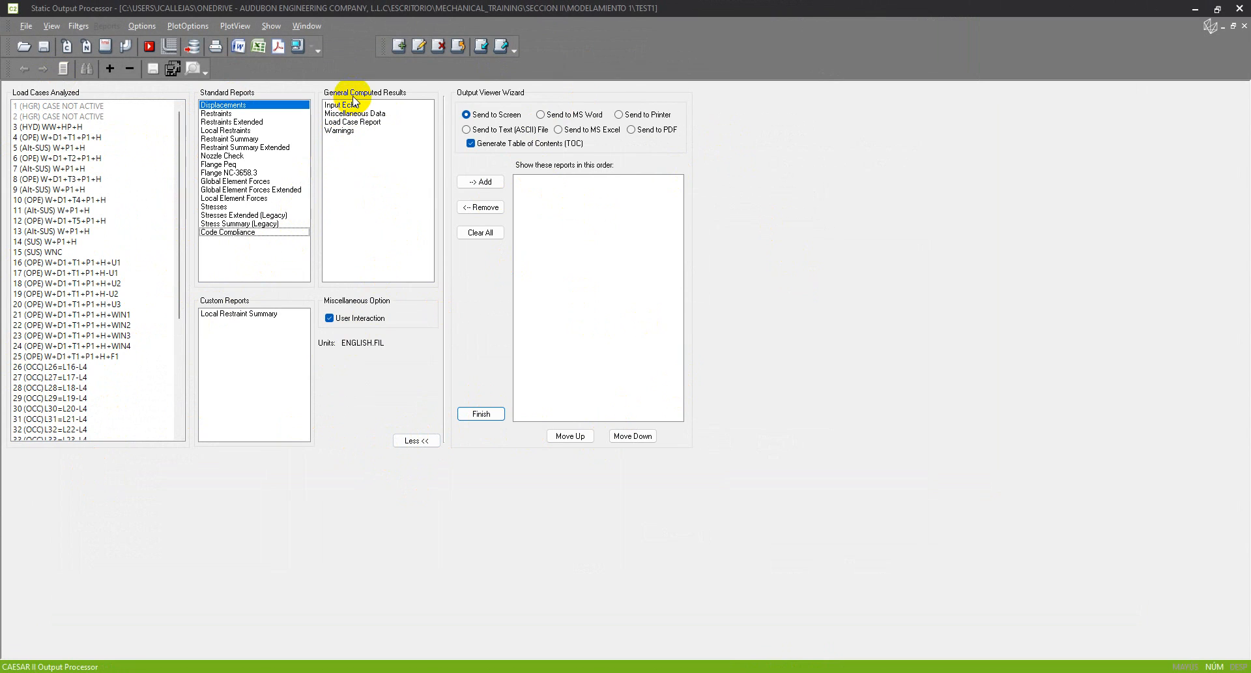
{"action": "left_click_drag", "start_coordinate": [329, 105], "coordinate": [342, 146]}
{"action": "left_click", "coordinate": [369, 115]}
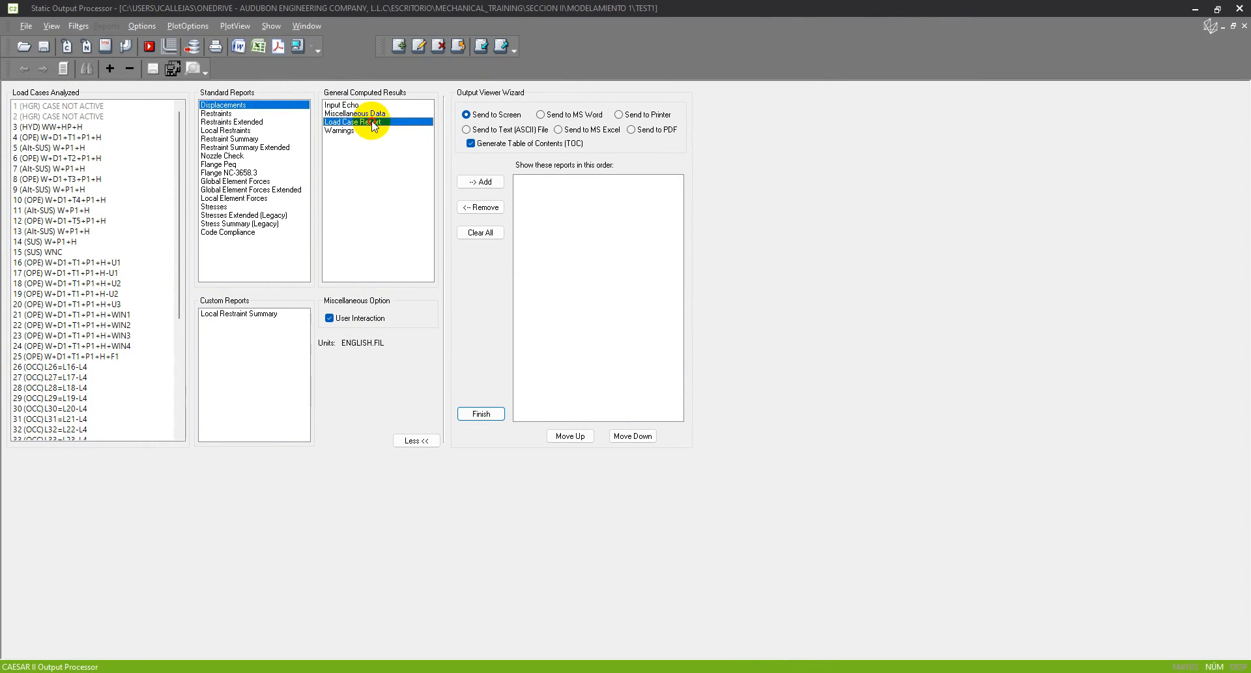
{"action": "left_click", "coordinate": [365, 122]}
{"action": "left_click", "coordinate": [366, 132]}
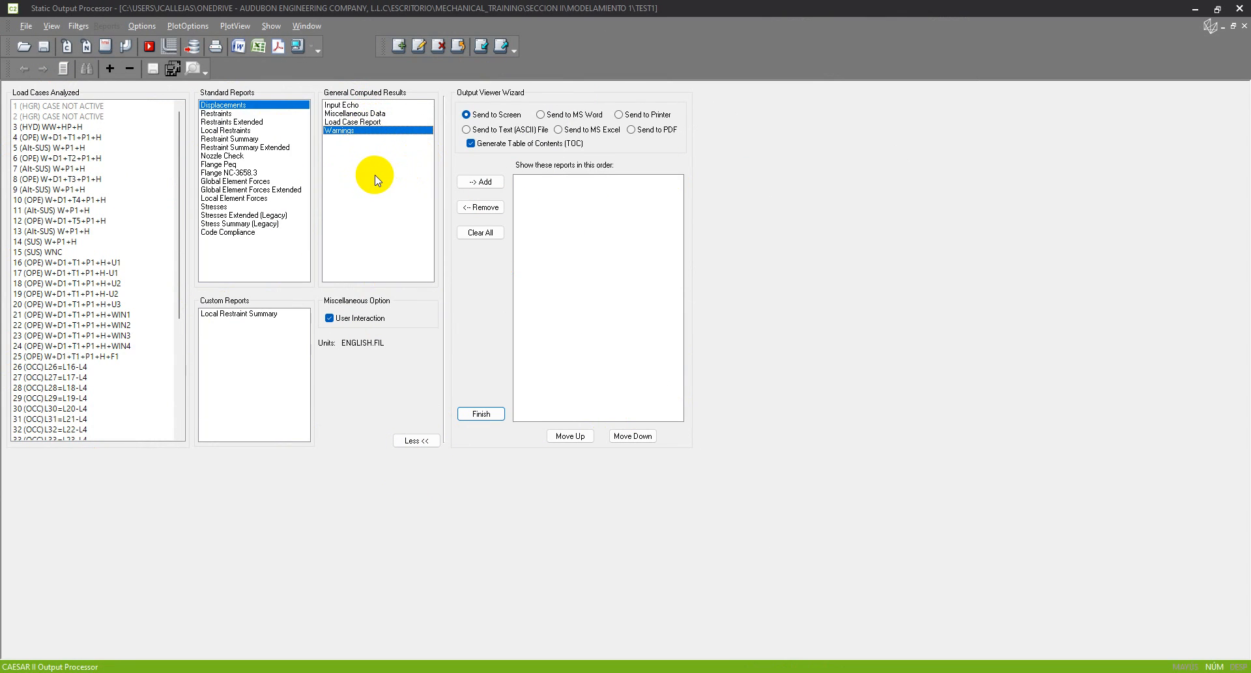
{"action": "left_click", "coordinate": [345, 105]}
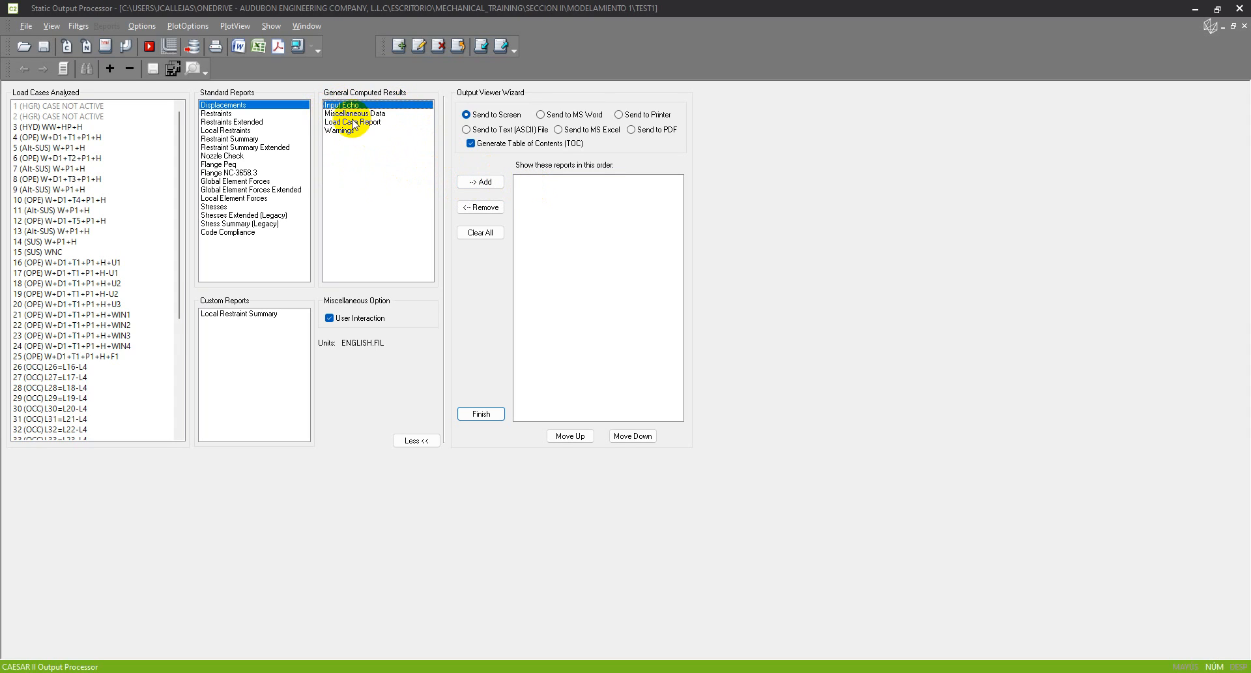
{"action": "left_click", "coordinate": [374, 122]}
{"action": "left_click", "coordinate": [378, 114]}
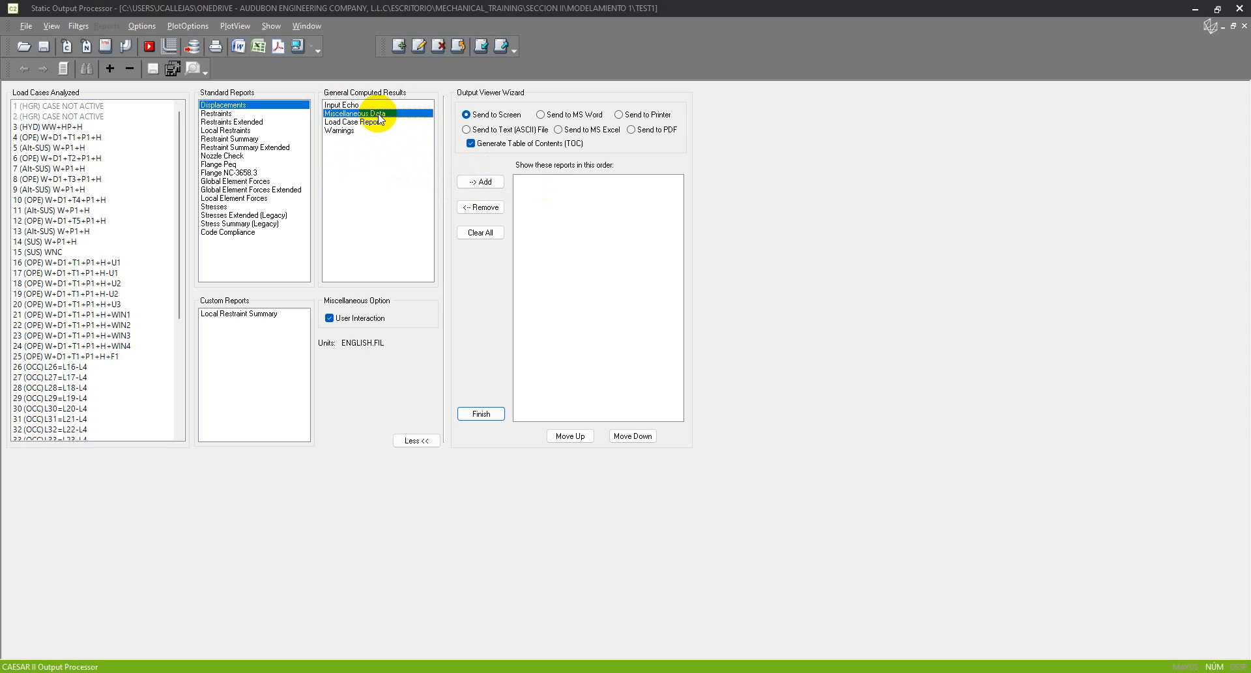
{"action": "left_click_drag", "start_coordinate": [358, 105], "coordinate": [360, 156]}
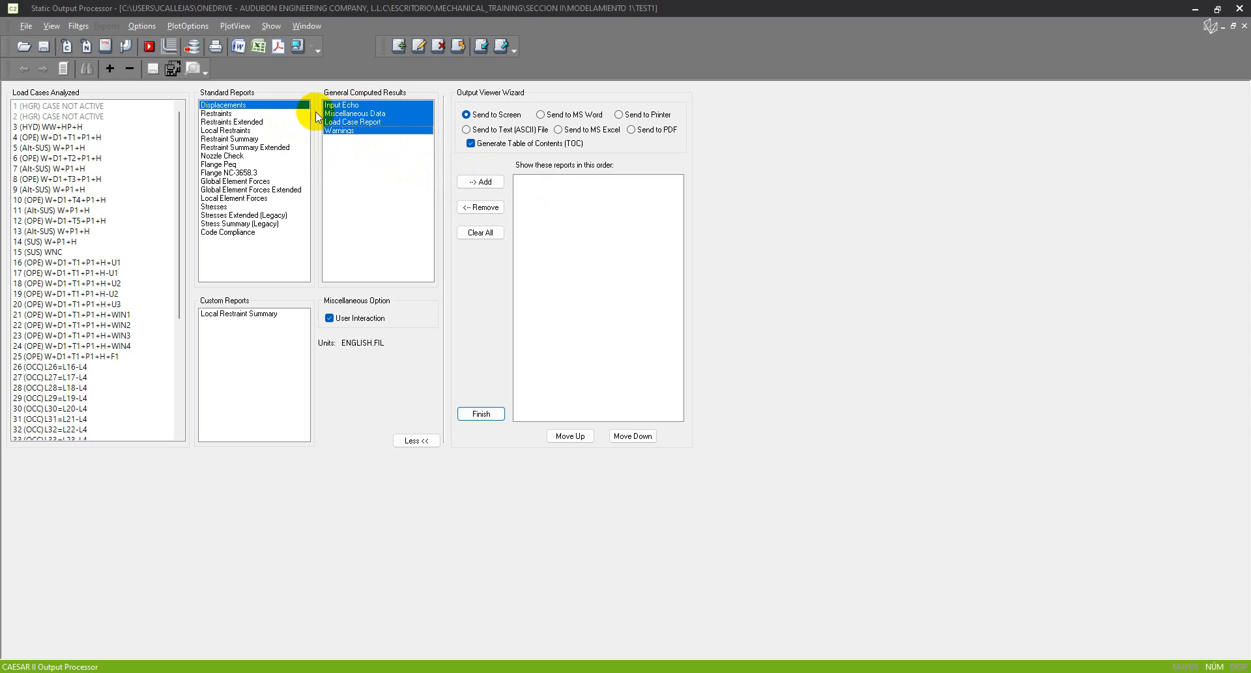
{"action": "left_click_drag", "start_coordinate": [358, 105], "coordinate": [396, 144]}
{"action": "left_click", "coordinate": [395, 132]}
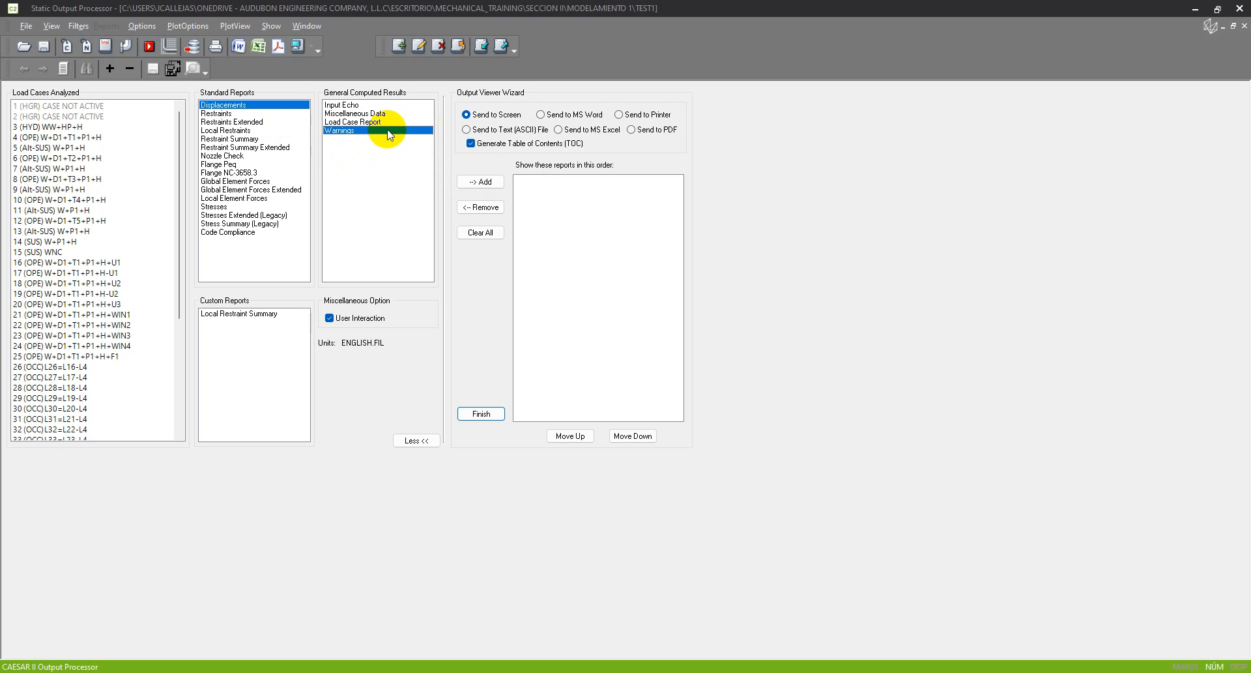
{"action": "scroll", "coordinate": [58, 156], "scroll_direction": "down", "scroll_amount": 6}
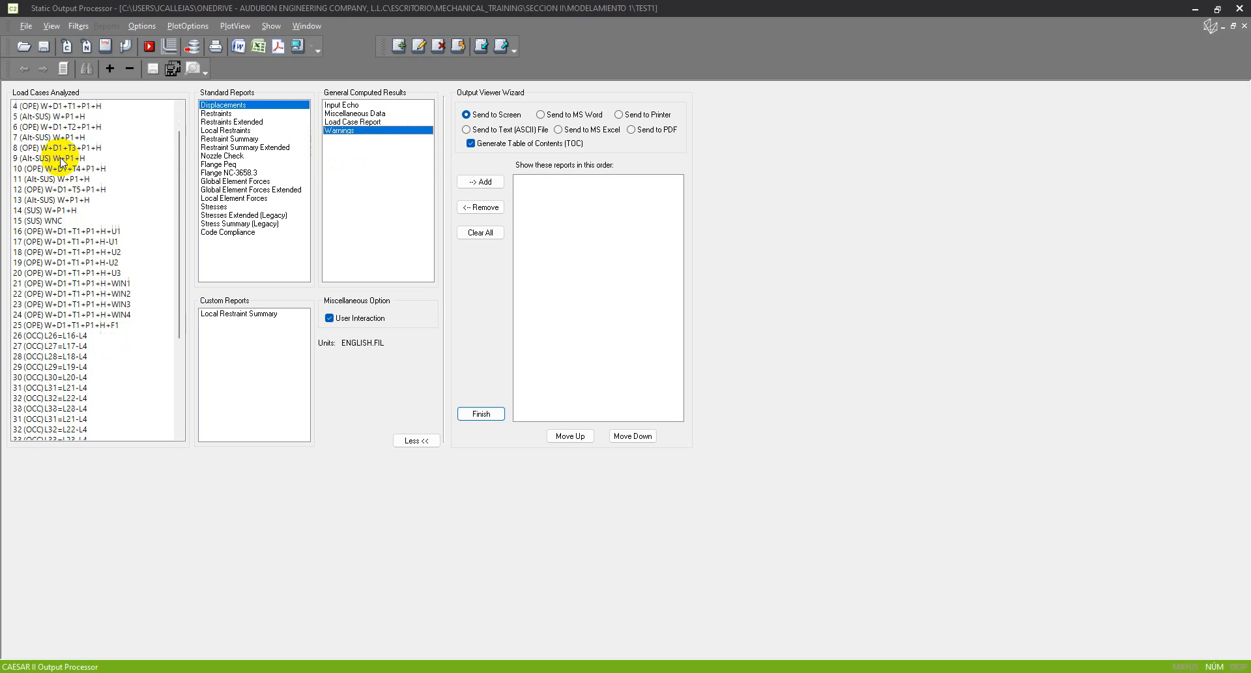
Look over the standard reports from Restraint Summary to Code Compliance and the full list of analyzed load cases
{"action": "left_click_drag", "start_coordinate": [221, 139], "coordinate": [225, 255]}
{"action": "scroll", "coordinate": [84, 266], "scroll_direction": "up", "scroll_amount": 6}
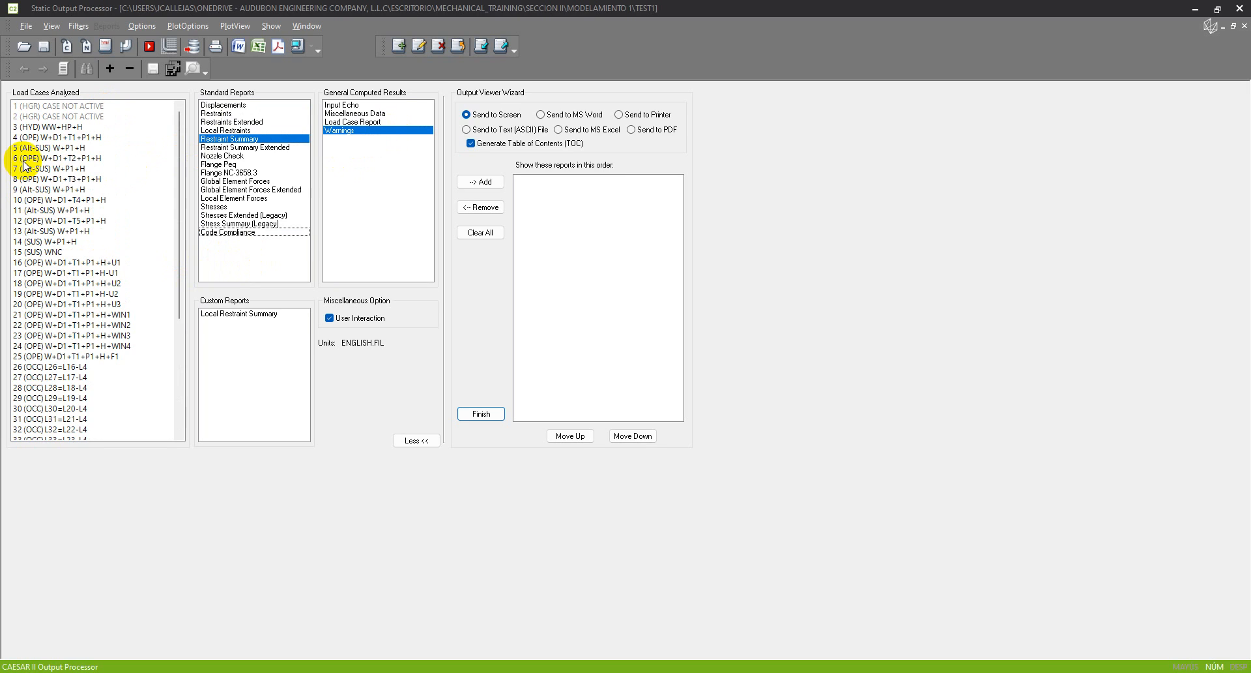
{"action": "left_click_drag", "start_coordinate": [46, 126], "coordinate": [112, 471]}
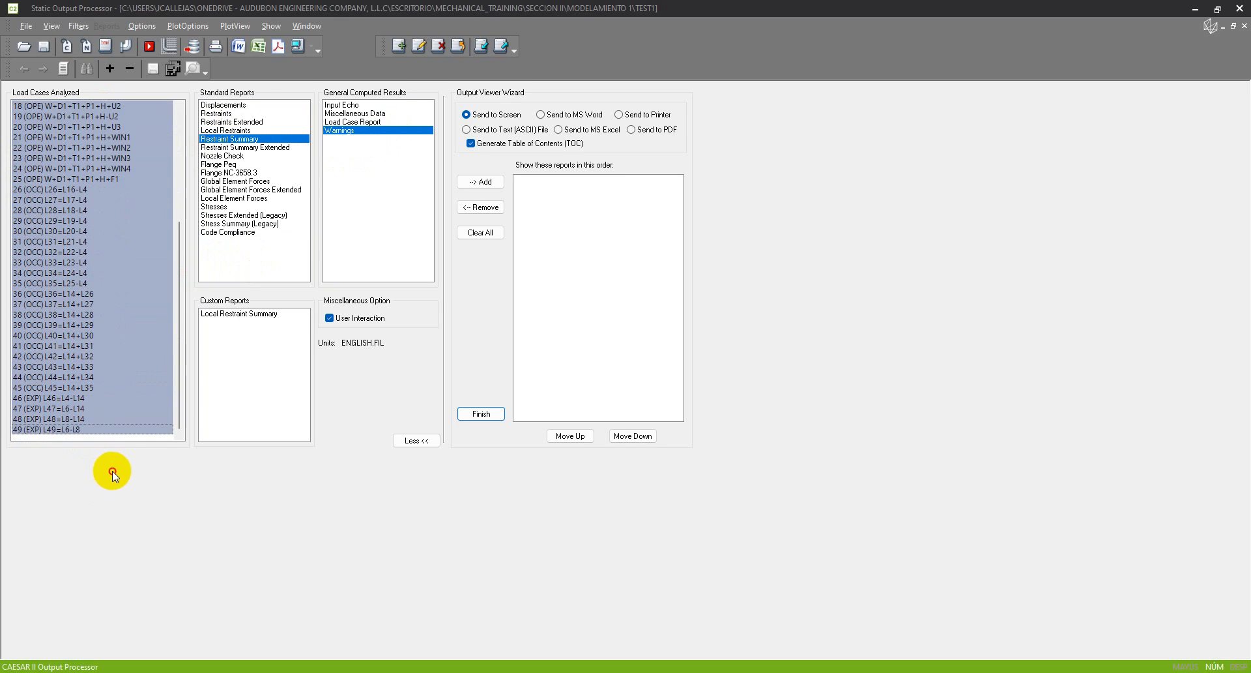
{"action": "scroll", "coordinate": [97, 357], "scroll_direction": "up", "scroll_amount": 6}
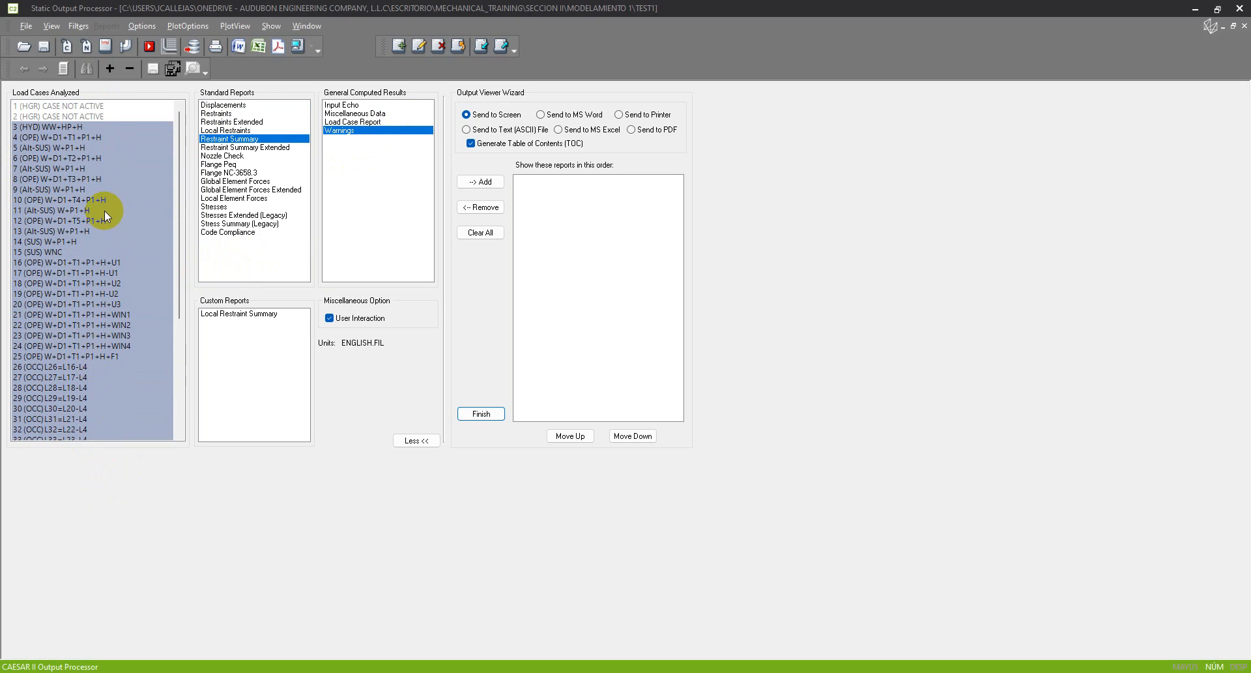
{"action": "left_click", "coordinate": [105, 210]}
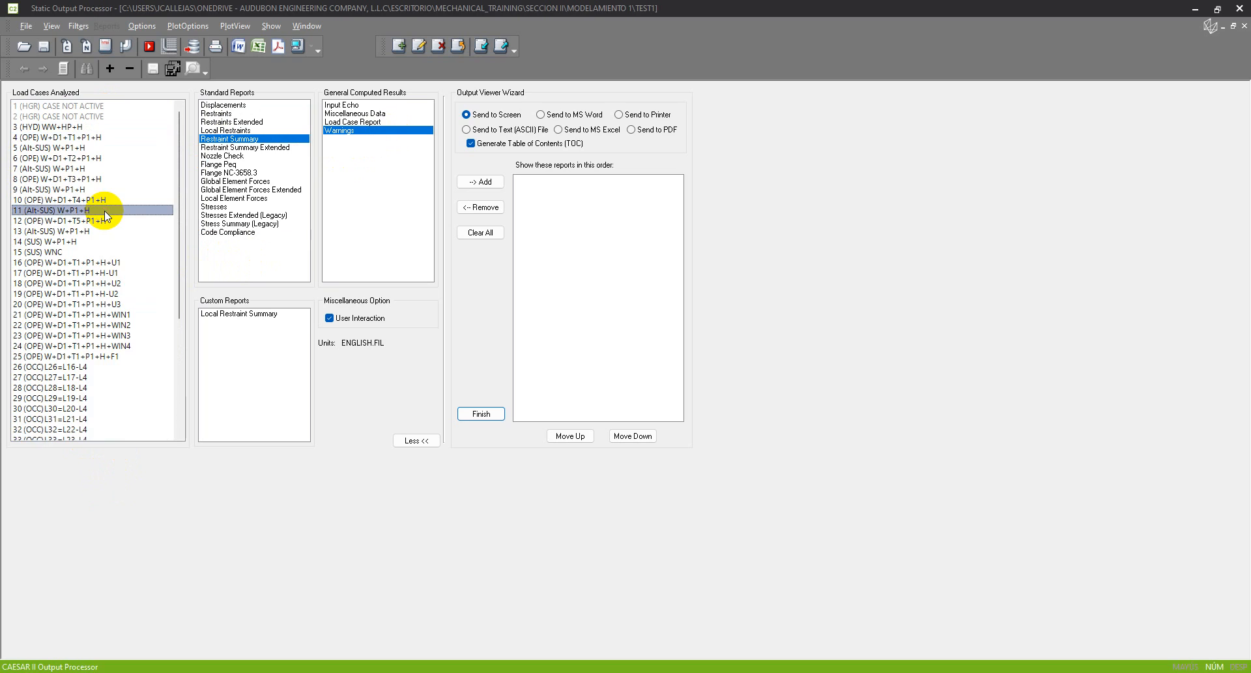
{"action": "left_click", "coordinate": [91, 127]}
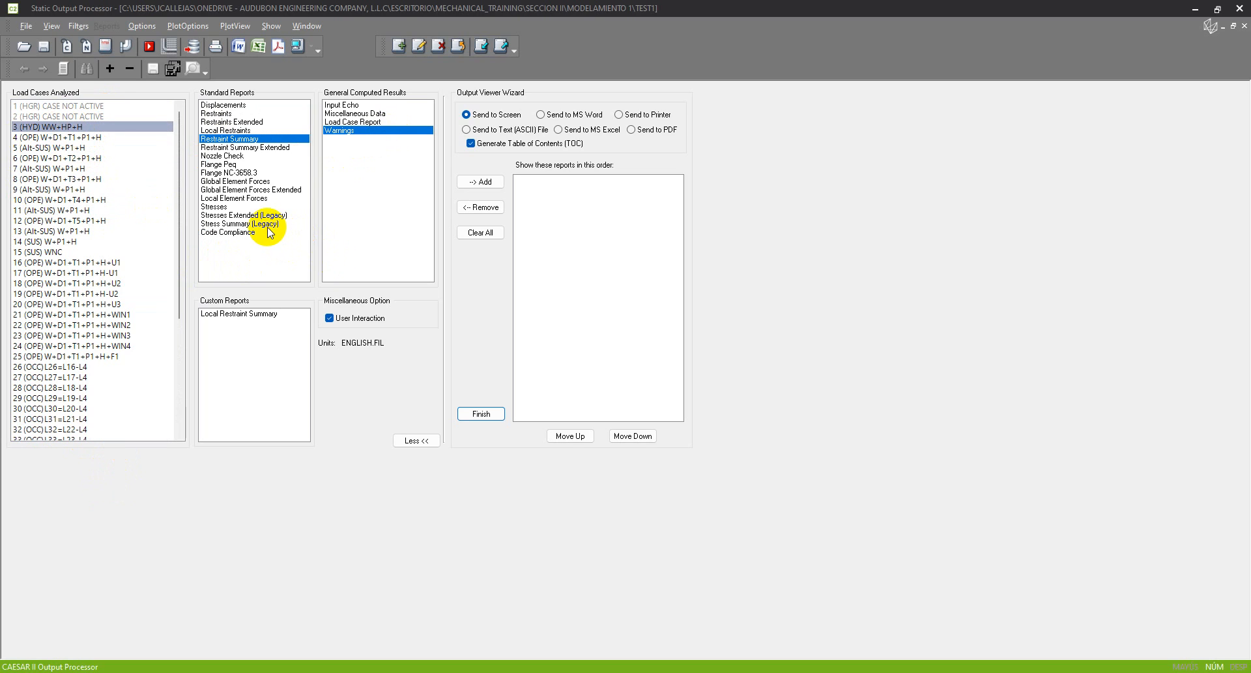
{"action": "left_click_drag", "start_coordinate": [177, 120], "coordinate": [207, 99]}
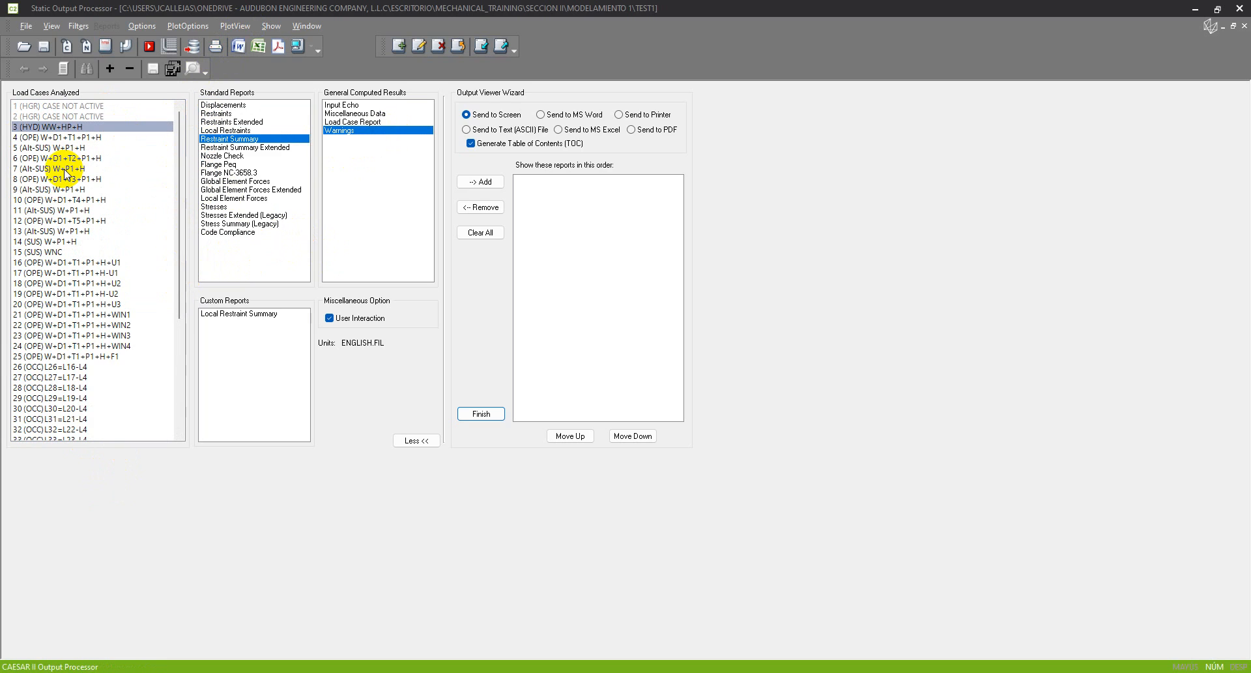
{"action": "scroll", "coordinate": [65, 173], "scroll_direction": "down", "scroll_amount": 5}
{"action": "scroll", "coordinate": [74, 321], "scroll_direction": "up", "scroll_amount": 5}
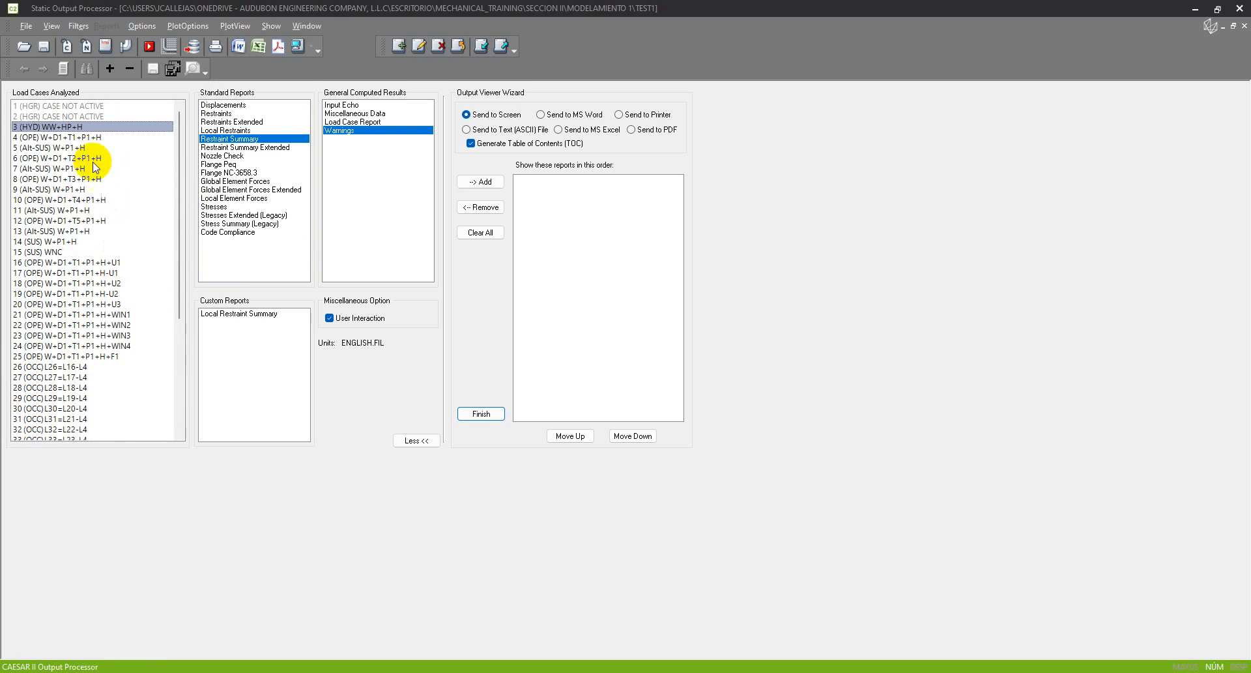
Display the Stress Summary (Legacy) report for load case 14 (SUS) W+P1+H on screen, read it, and close it
{"action": "left_click", "coordinate": [81, 242]}
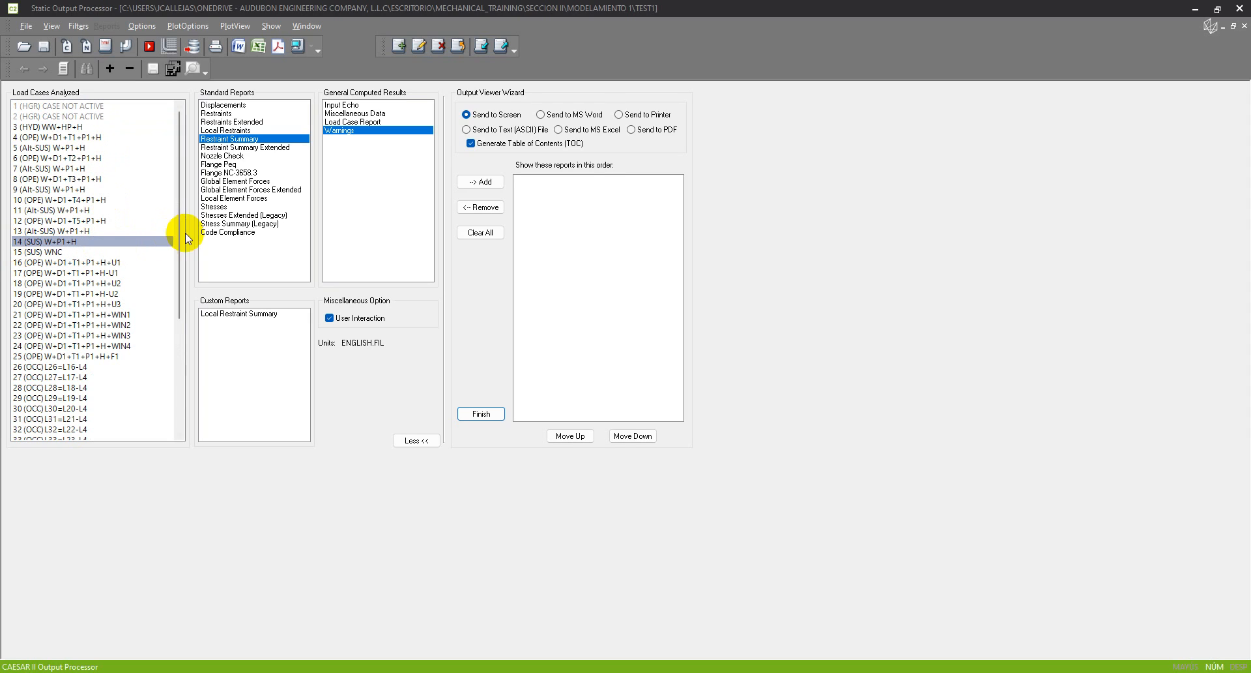
{"action": "left_click", "coordinate": [258, 225]}
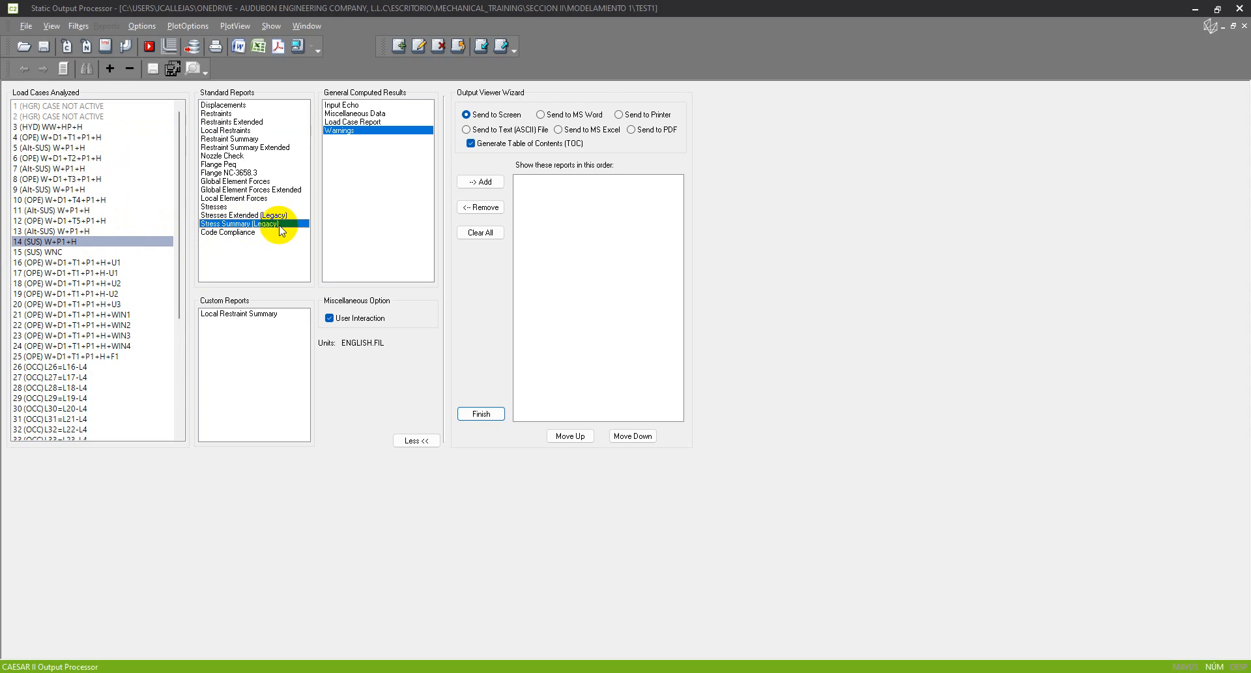
{"action": "left_click", "coordinate": [293, 49]}
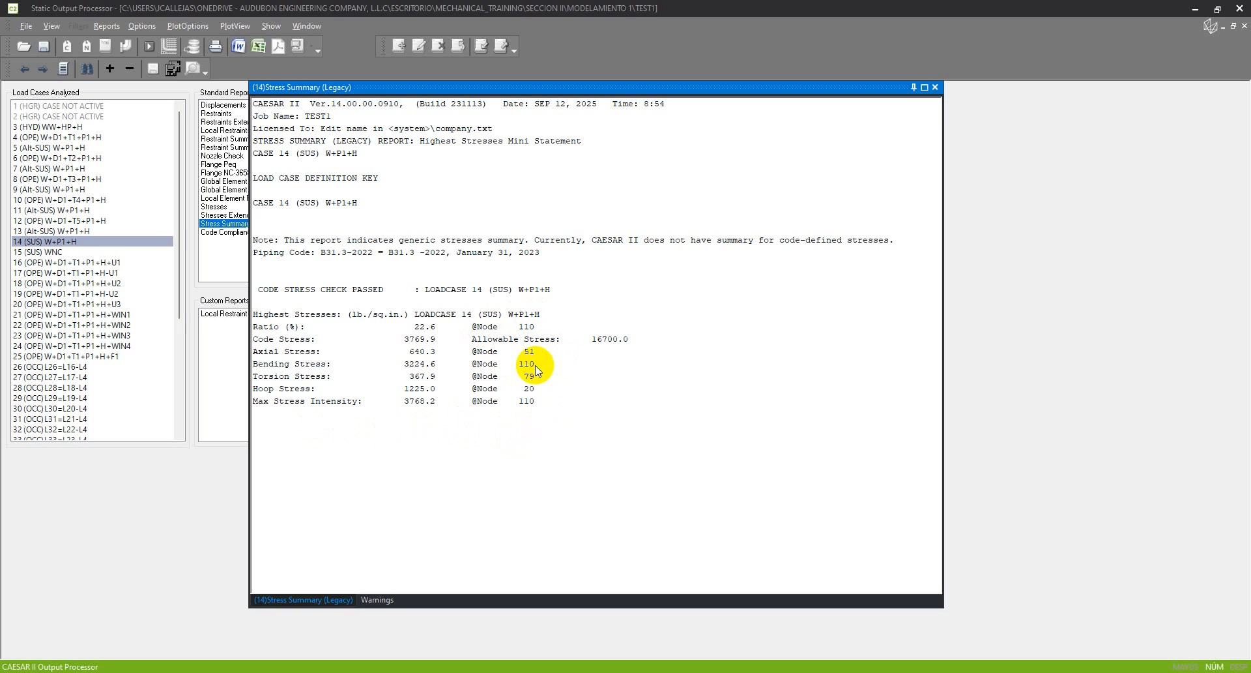
{"action": "left_click", "coordinate": [935, 87]}
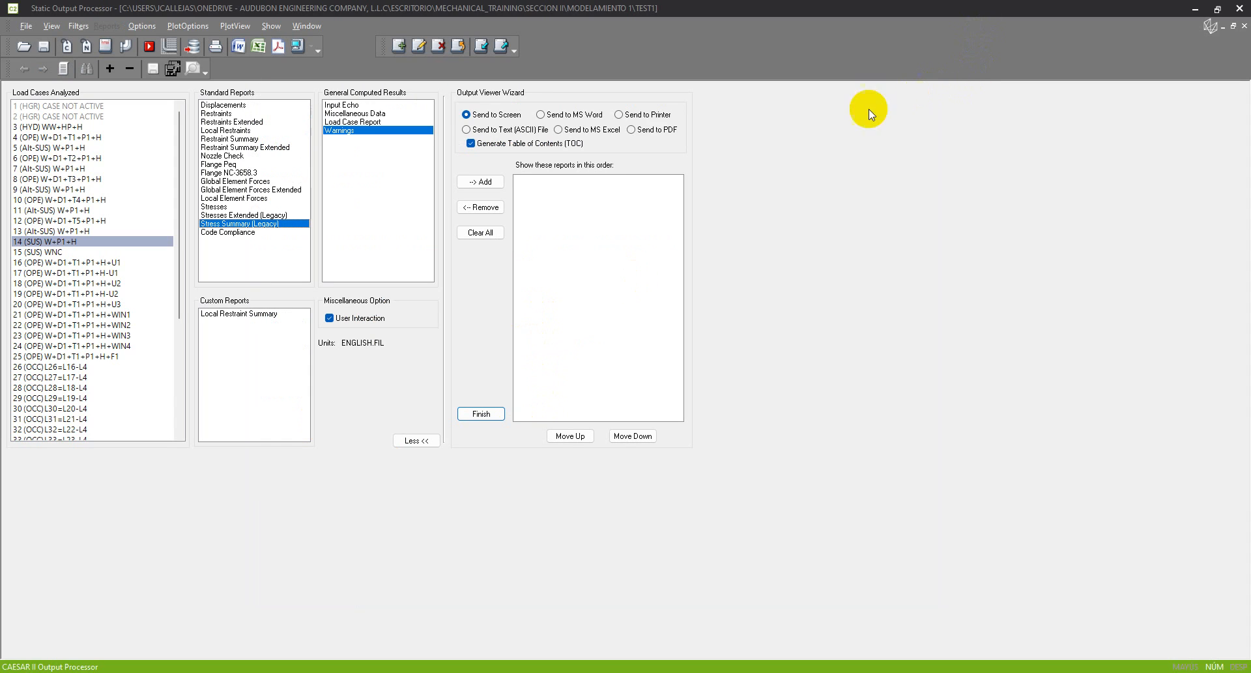
Exclude Warnings from the output and display the Stress Summary (Legacy) report for load case 46 (EXP) L46=L4-L14
{"action": "left_click", "coordinate": [391, 129]}
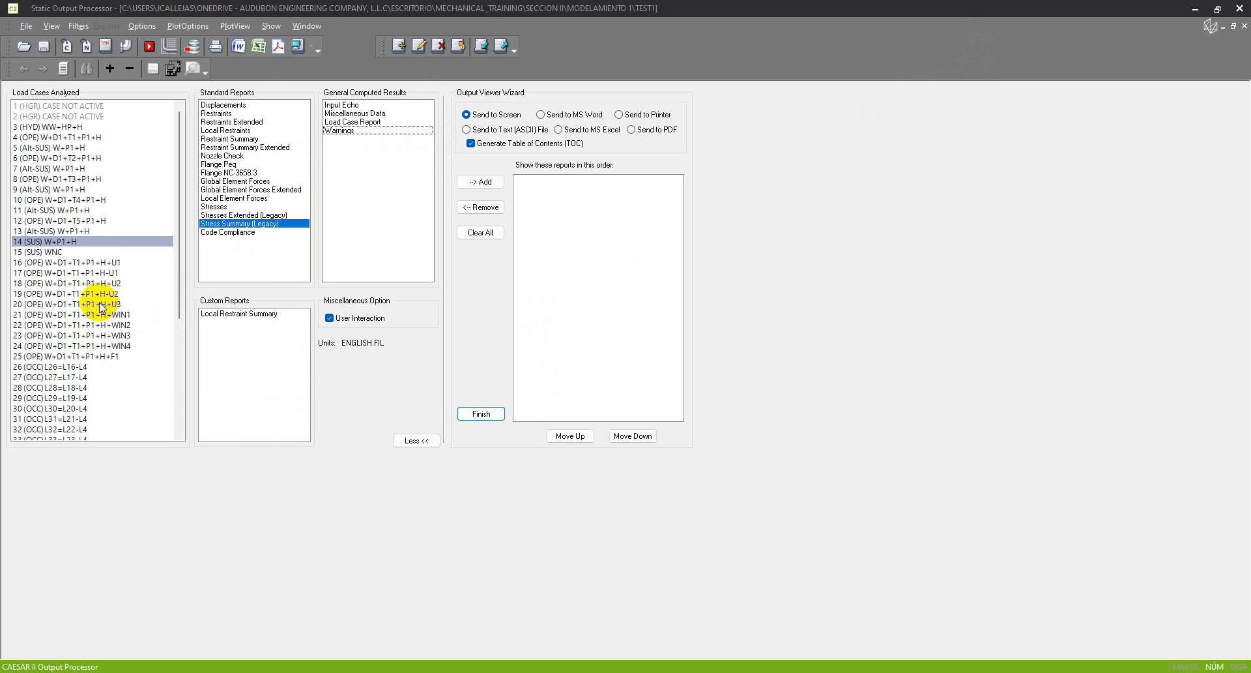
{"action": "scroll", "coordinate": [98, 251], "scroll_direction": "down", "scroll_amount": 6}
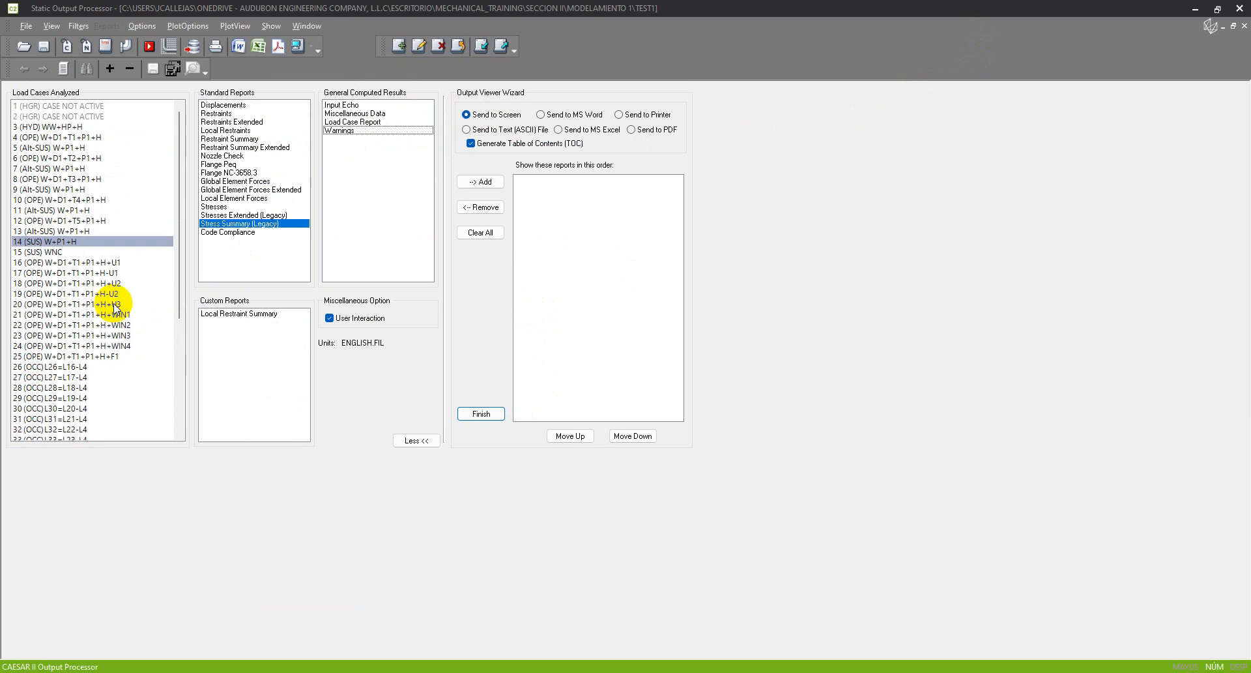
{"action": "left_click", "coordinate": [61, 399]}
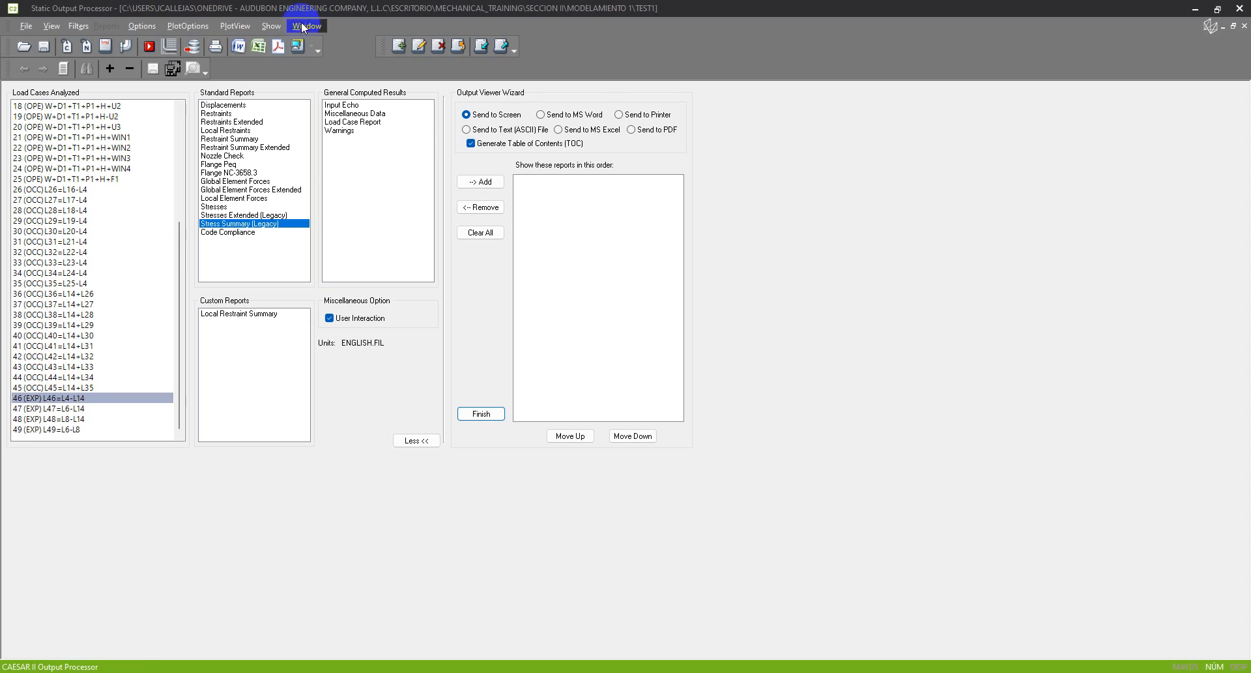
{"action": "left_click", "coordinate": [300, 49]}
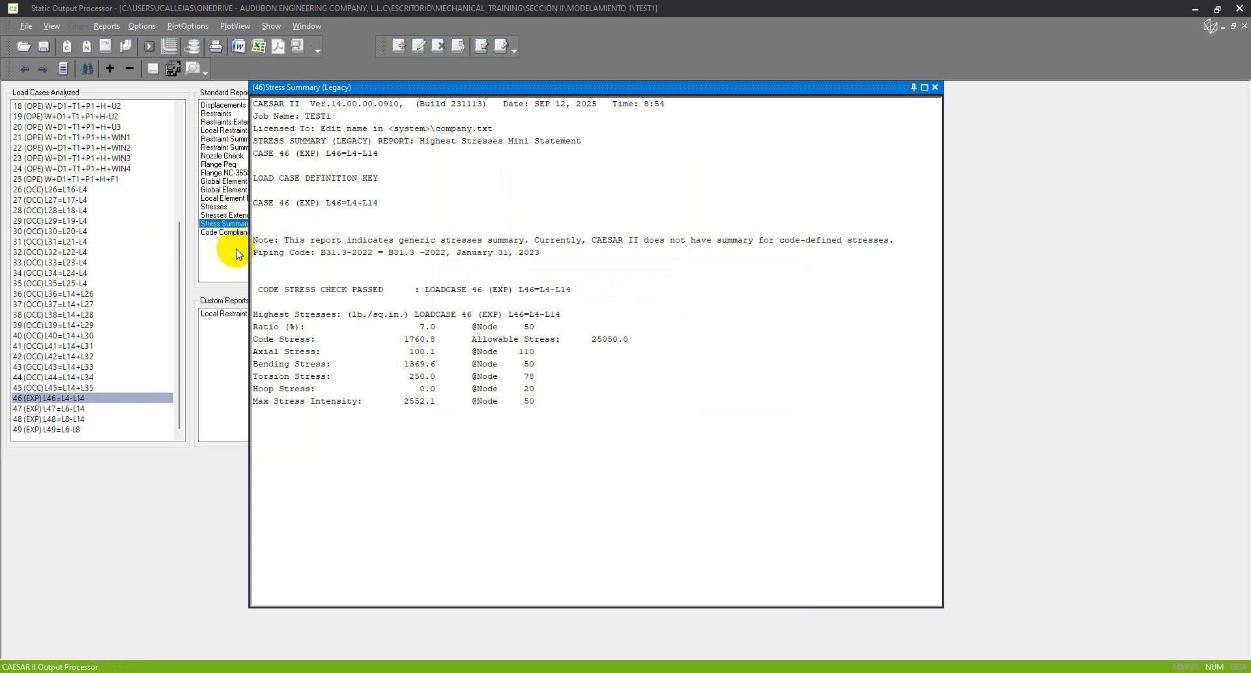
Examine the ratio, code stress and allowable stress in the load case 46 stress summary, and close the report
{"action": "left_click_drag", "start_coordinate": [288, 90], "coordinate": [334, 91]}
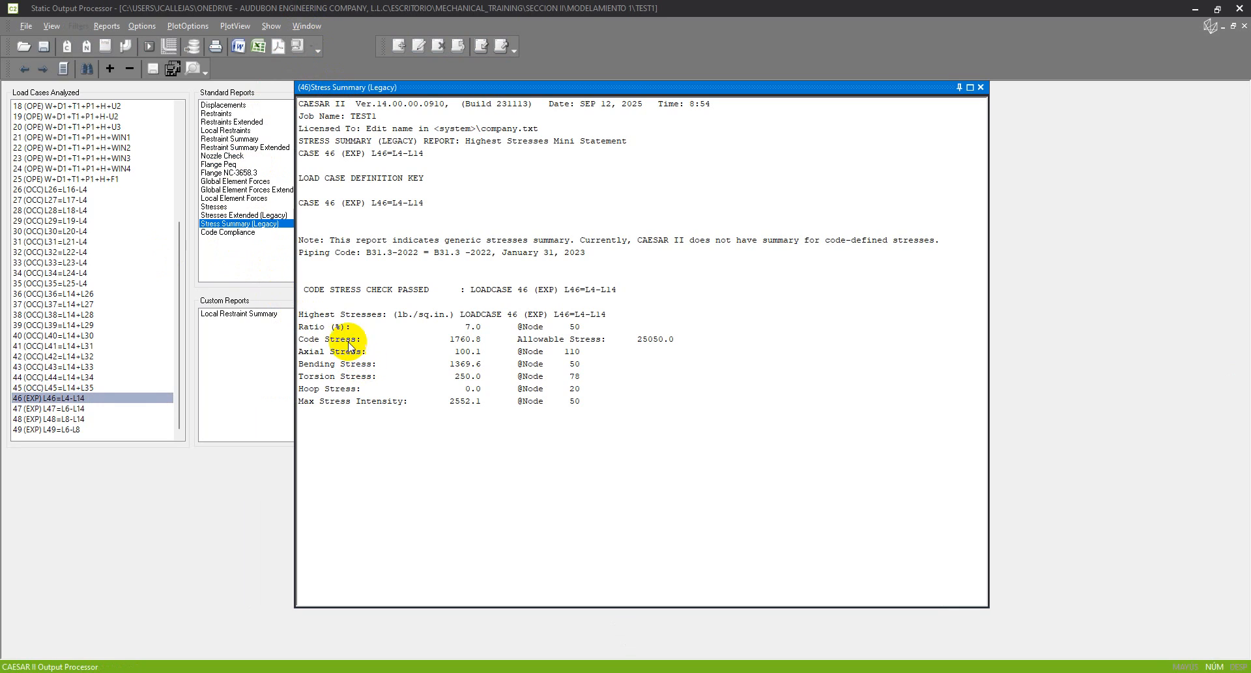
{"action": "left_click", "coordinate": [473, 329]}
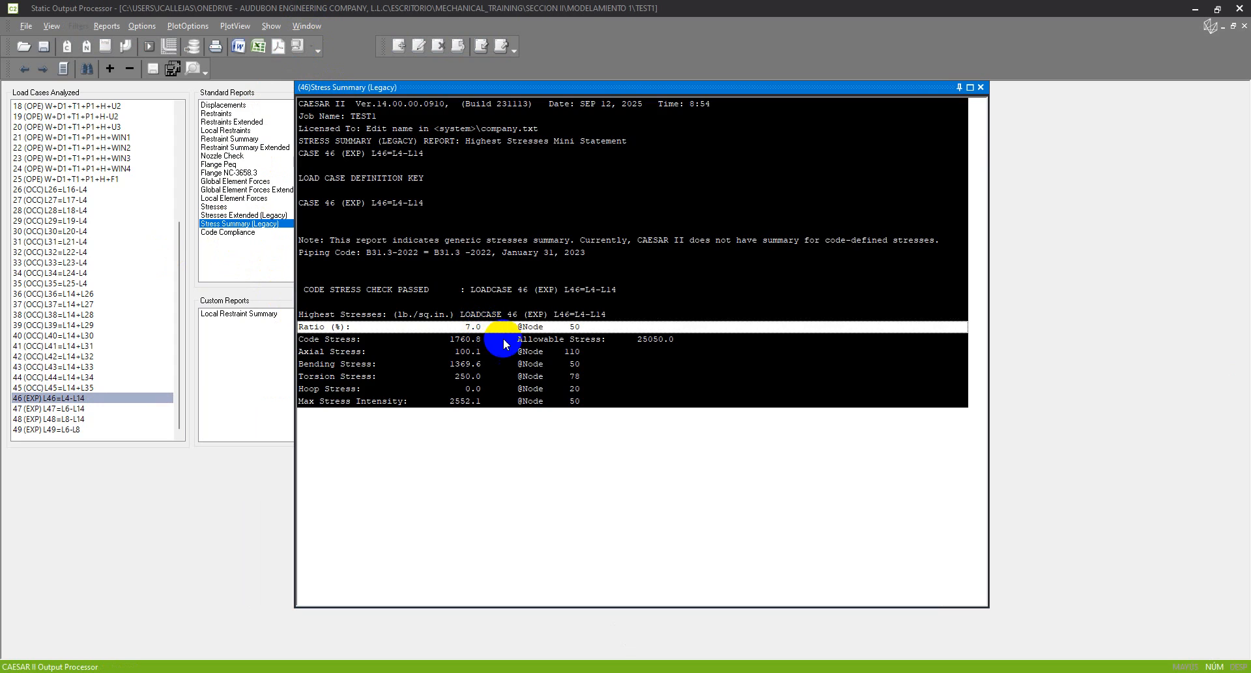
{"action": "left_click", "coordinate": [474, 342]}
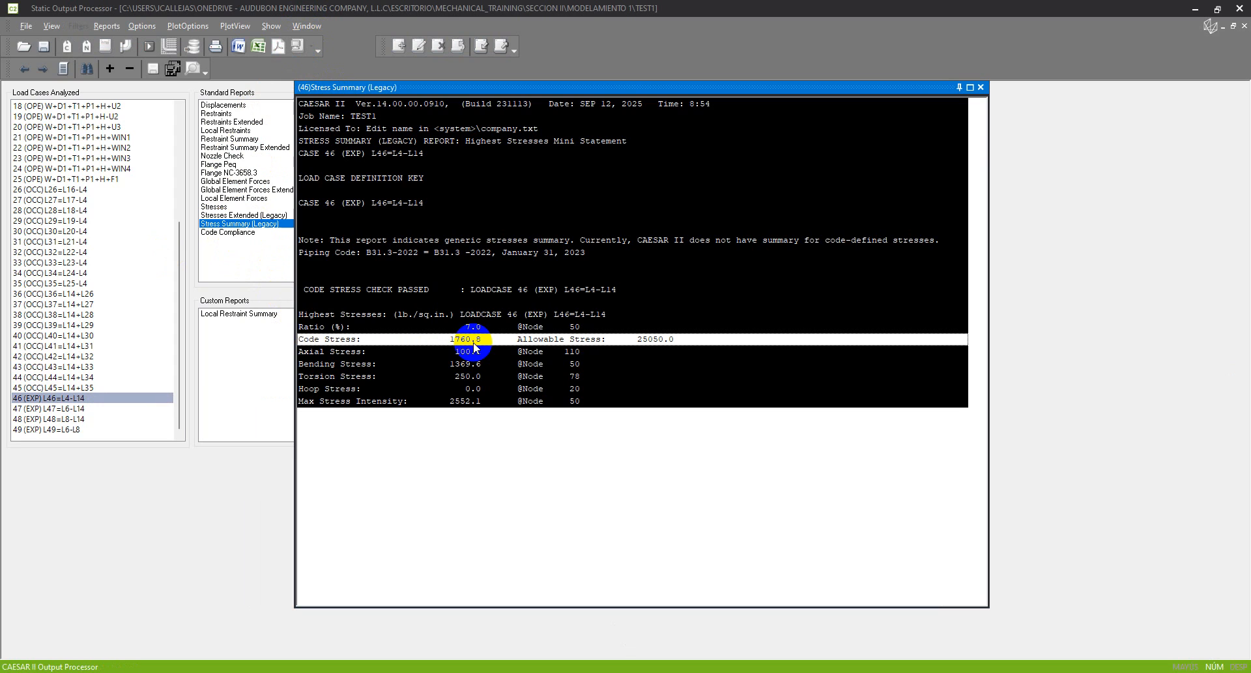
{"action": "left_click", "coordinate": [500, 436]}
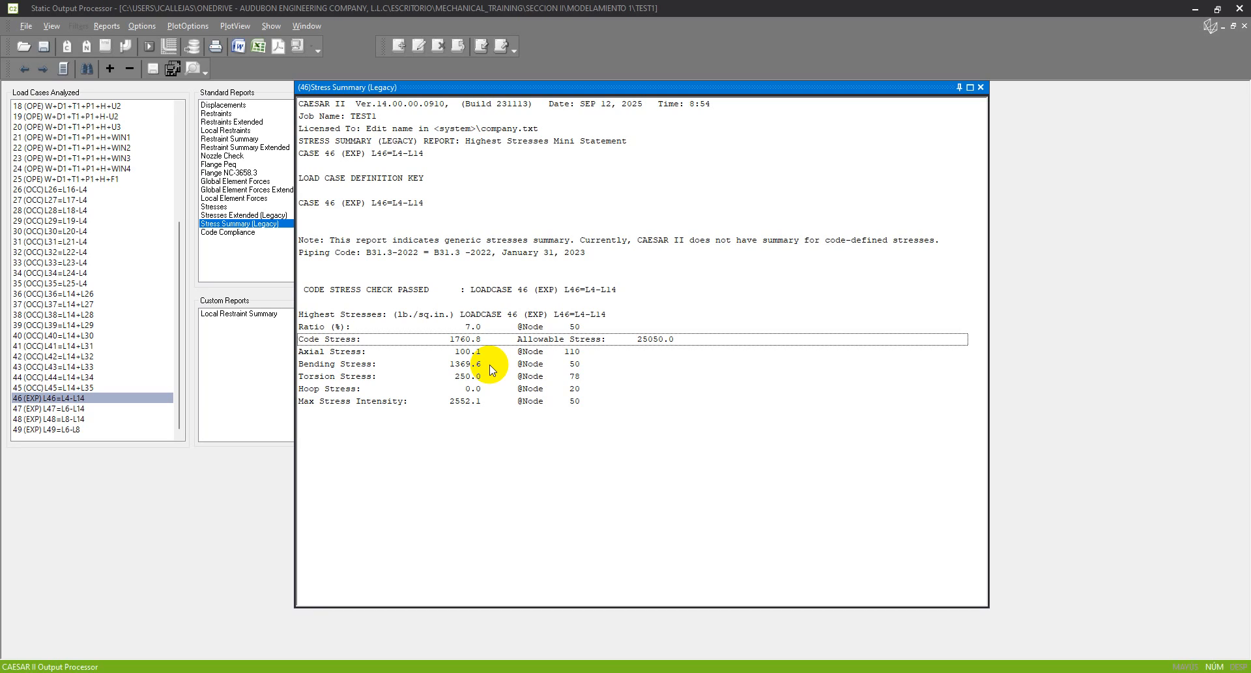
{"action": "left_click", "coordinate": [982, 85]}
Display only the Restraint Summary report for load case 4 (OPE) W+D1+T1+P1+H on screen
{"action": "mouse_move", "coordinate": [179, 260]}
{"action": "left_mouse_down"}
{"action": "mouse_move", "coordinate": [180, 131]}
{"action": "mouse_move", "coordinate": [196, 264]}
{"action": "left_mouse_up"}
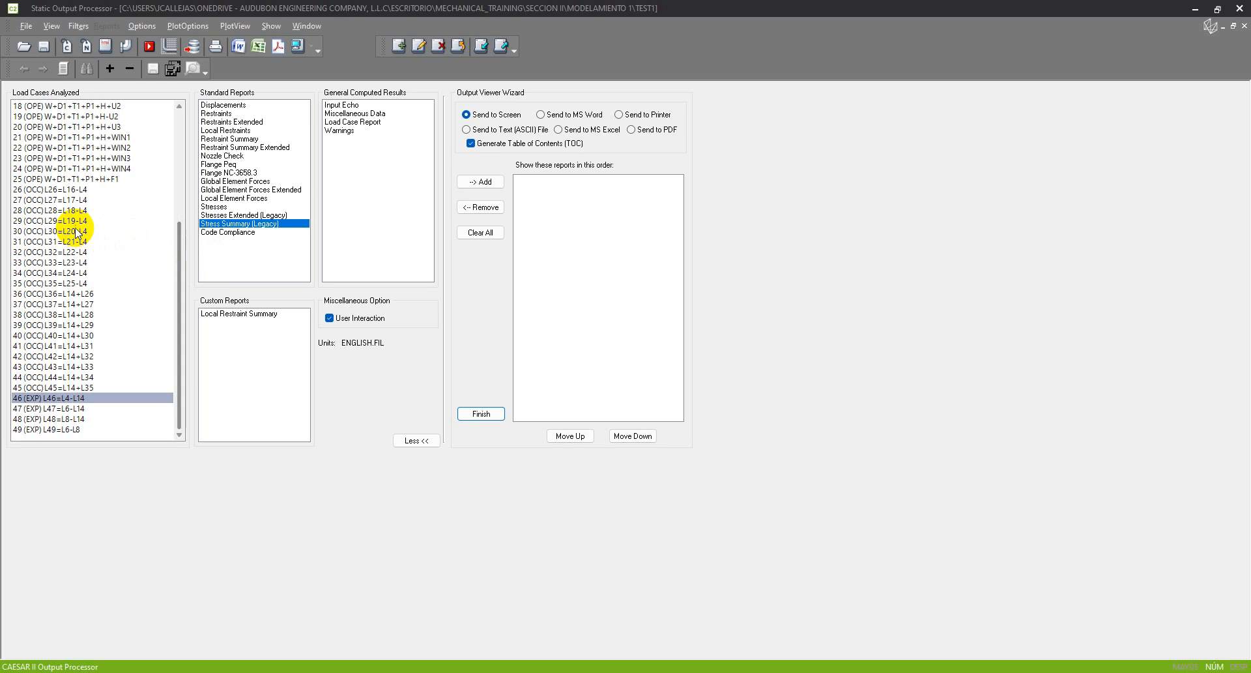
{"action": "scroll", "coordinate": [79, 225], "scroll_direction": "up", "scroll_amount": 6}
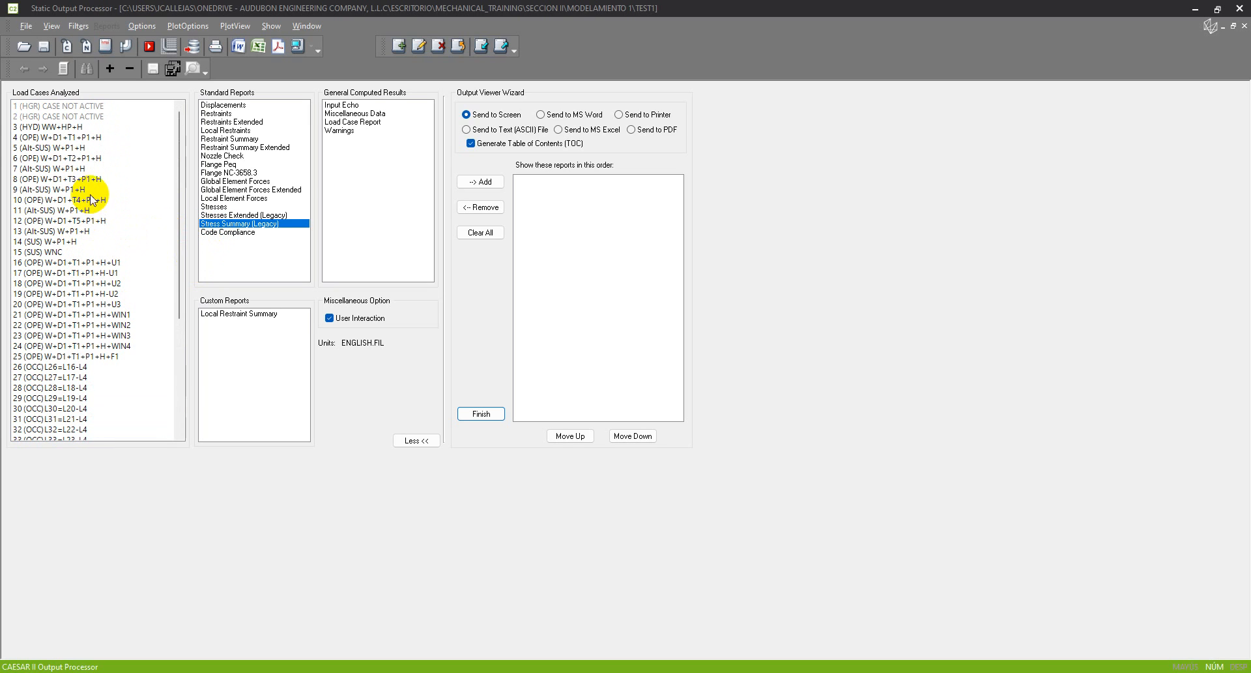
{"action": "left_click", "coordinate": [63, 127]}
{"action": "left_click", "coordinate": [64, 136]}
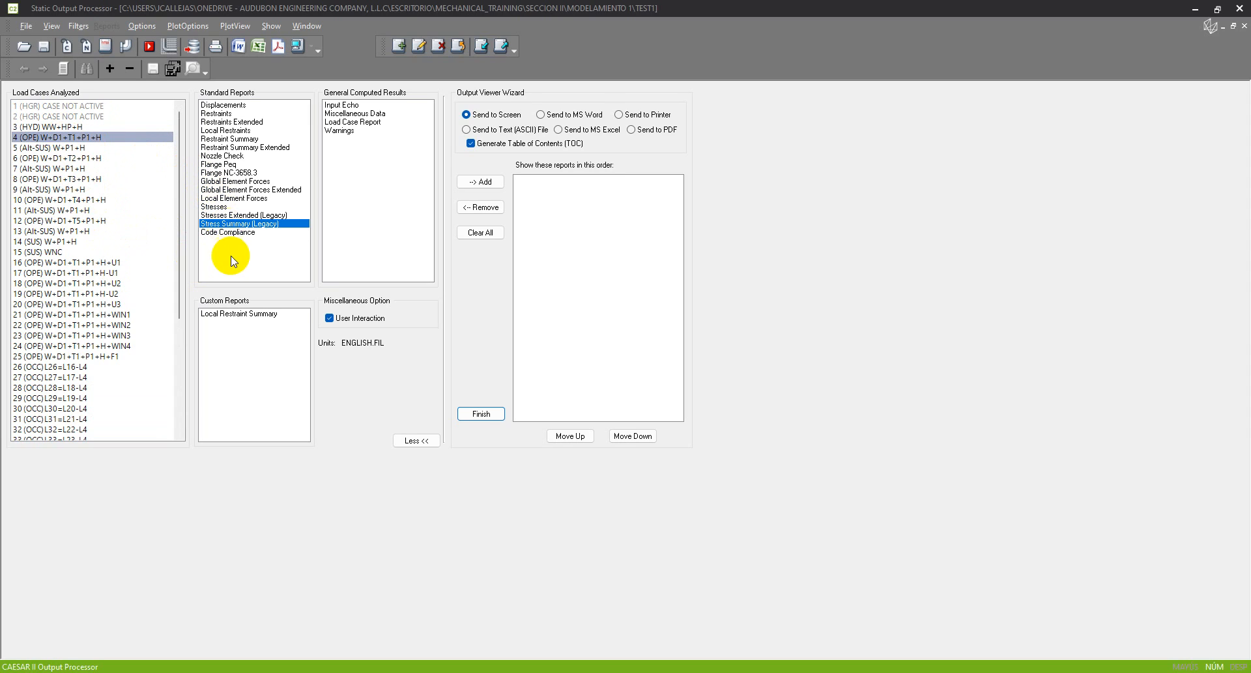
{"action": "left_click", "coordinate": [231, 224]}
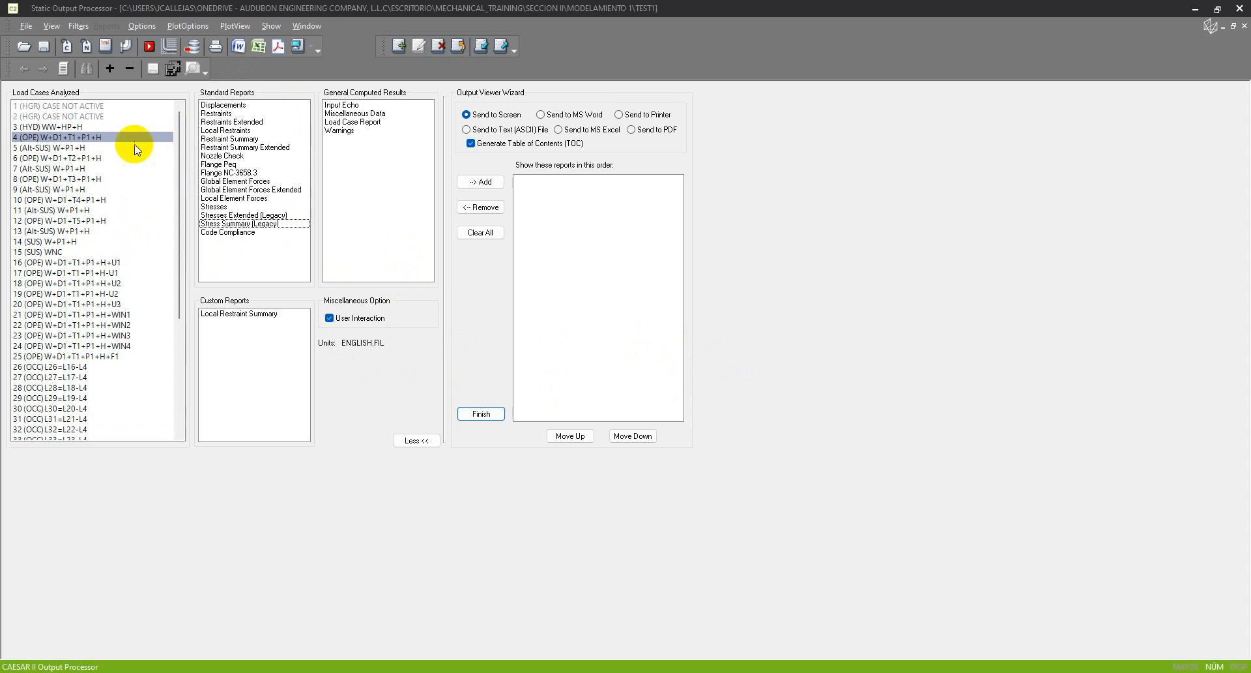
{"action": "left_click", "coordinate": [245, 130]}
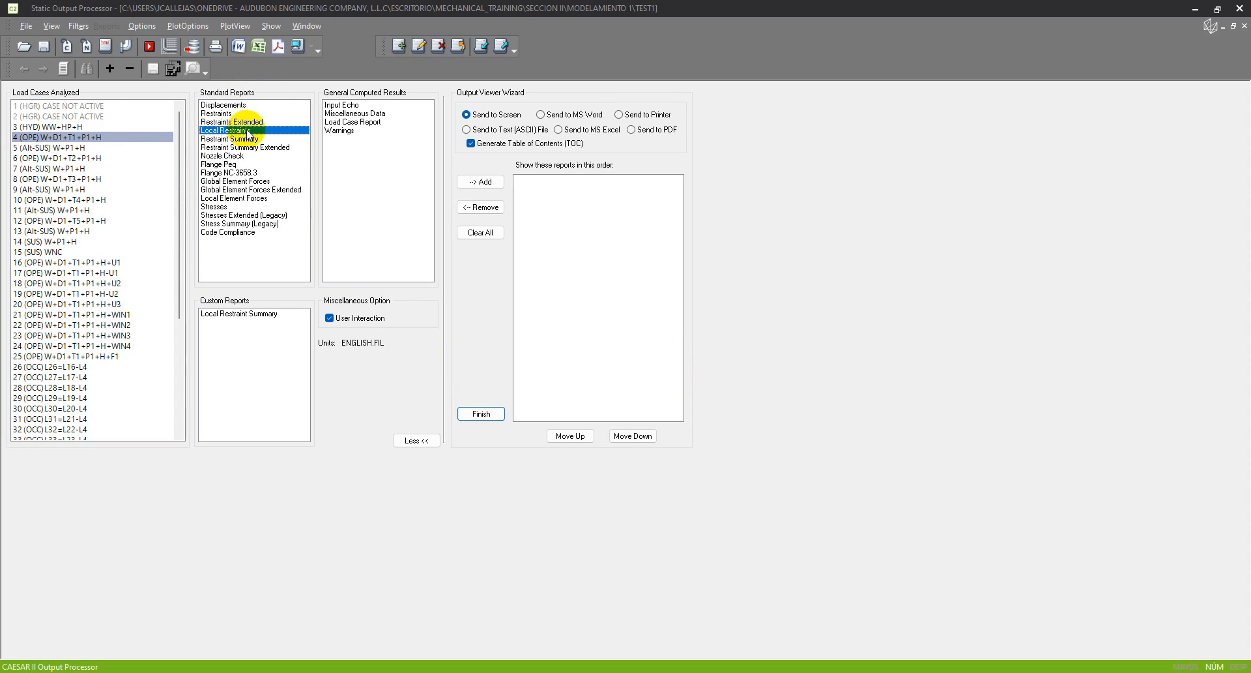
{"action": "left_click", "coordinate": [242, 140]}
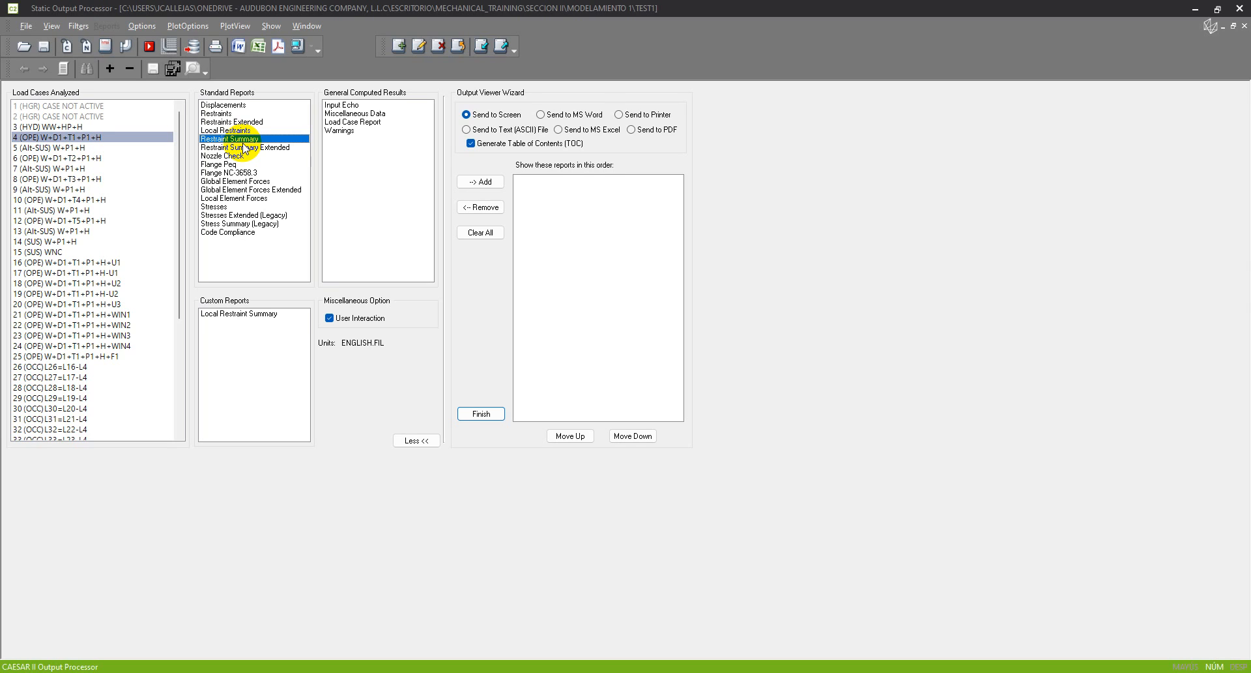
{"action": "left_click", "coordinate": [300, 48]}
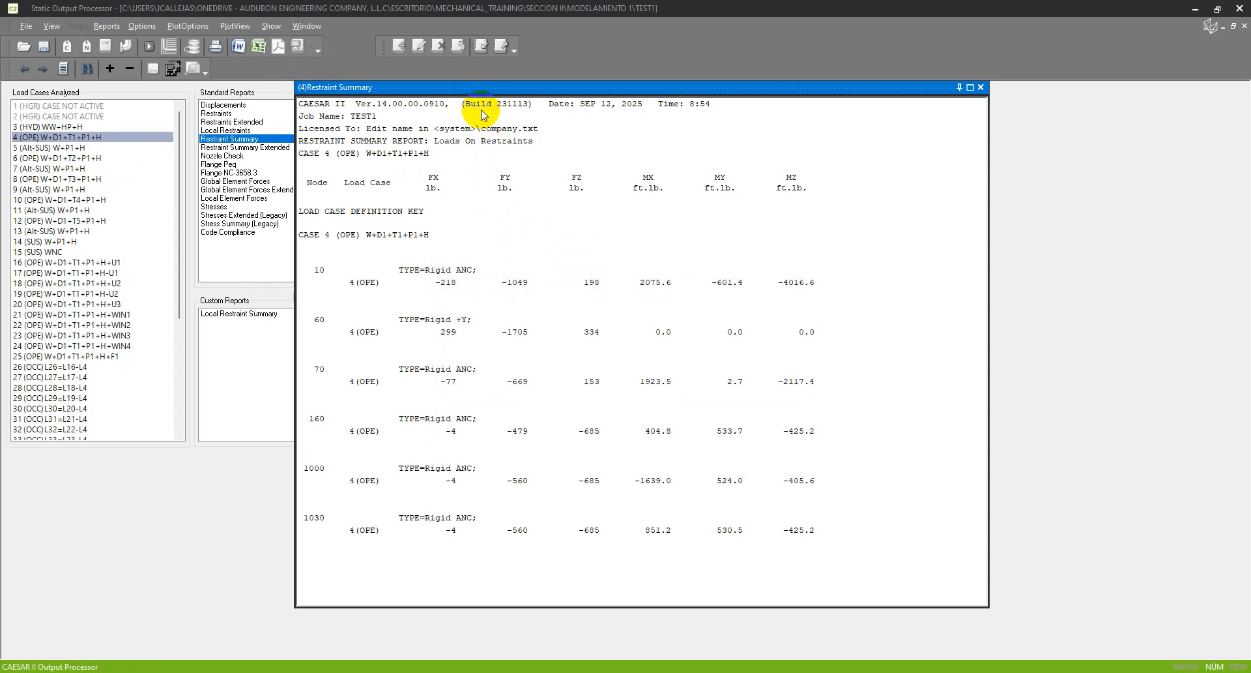
Examine the restraint types listed for each node in the Restraint Summary, including nodes 10, 60, 160 and 1000
{"action": "left_click_drag", "start_coordinate": [482, 87], "coordinate": [462, 84]}
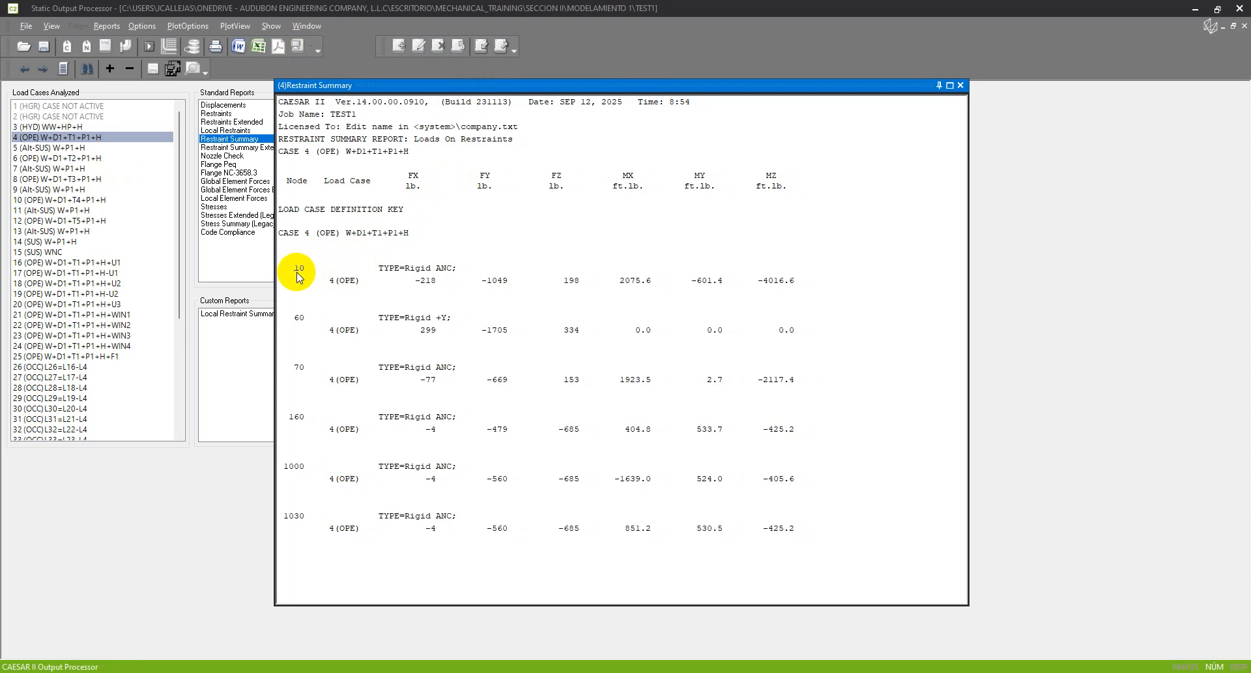
{"action": "left_click_drag", "start_coordinate": [375, 269], "coordinate": [485, 269]}
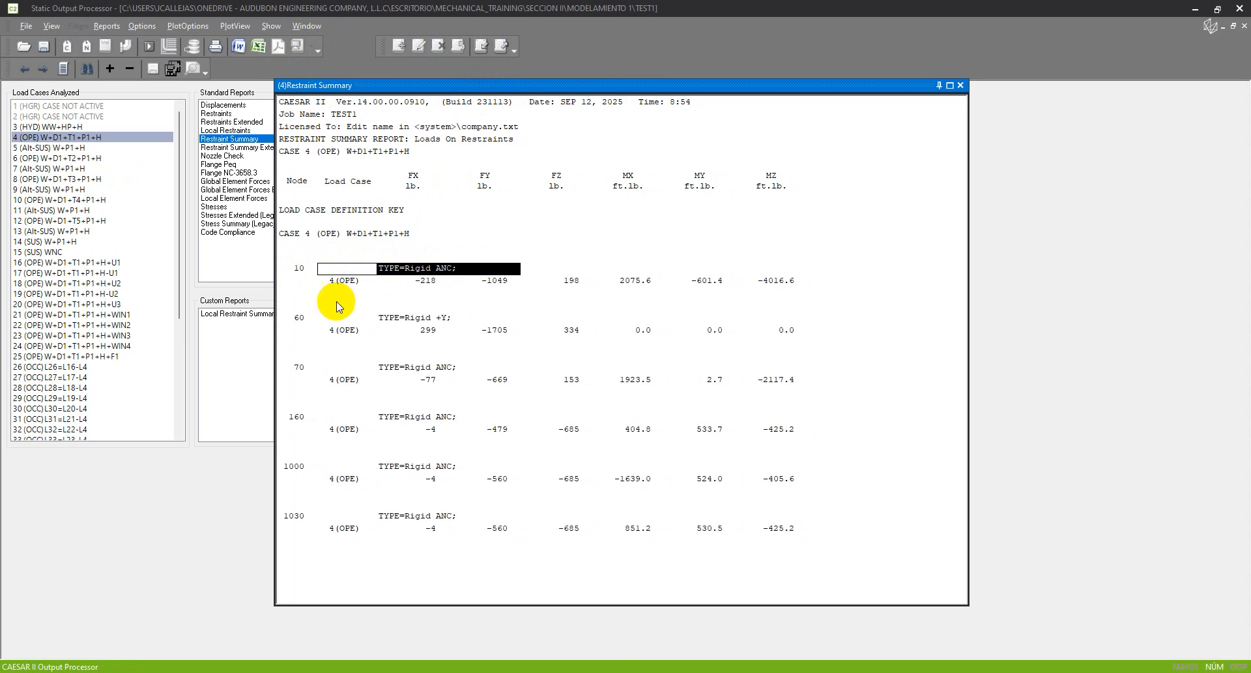
{"action": "left_click", "coordinate": [311, 318]}
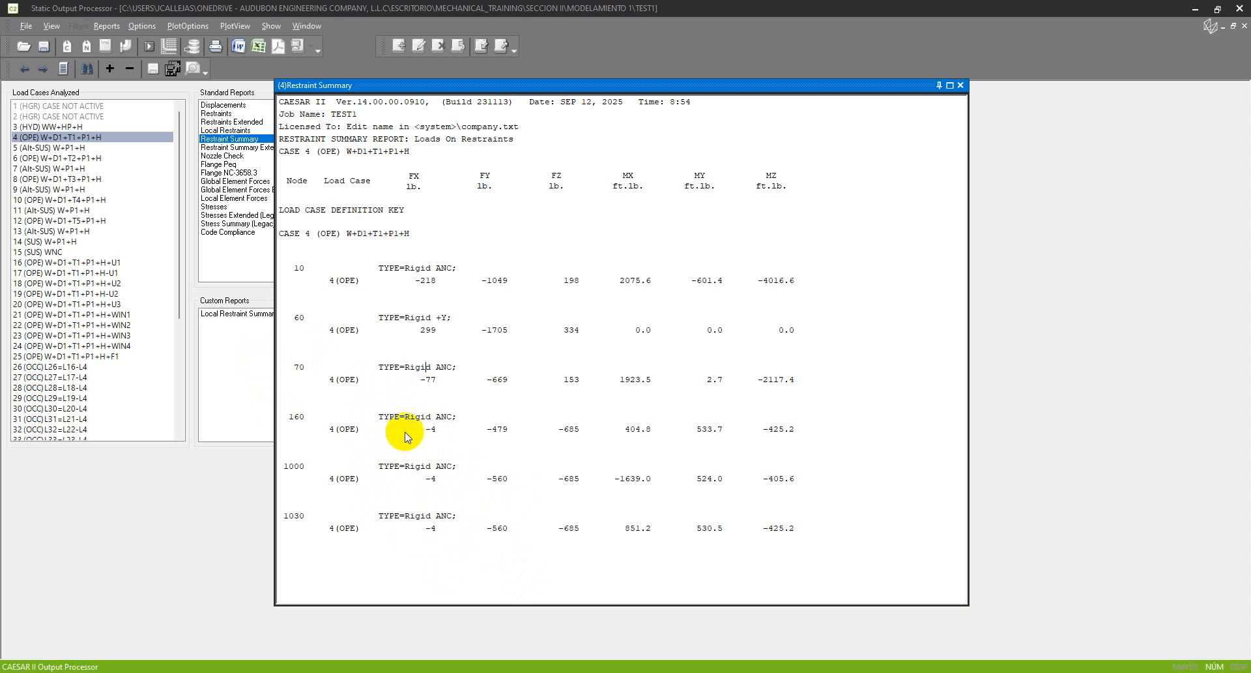
{"action": "left_click_drag", "start_coordinate": [378, 417], "coordinate": [456, 417]}
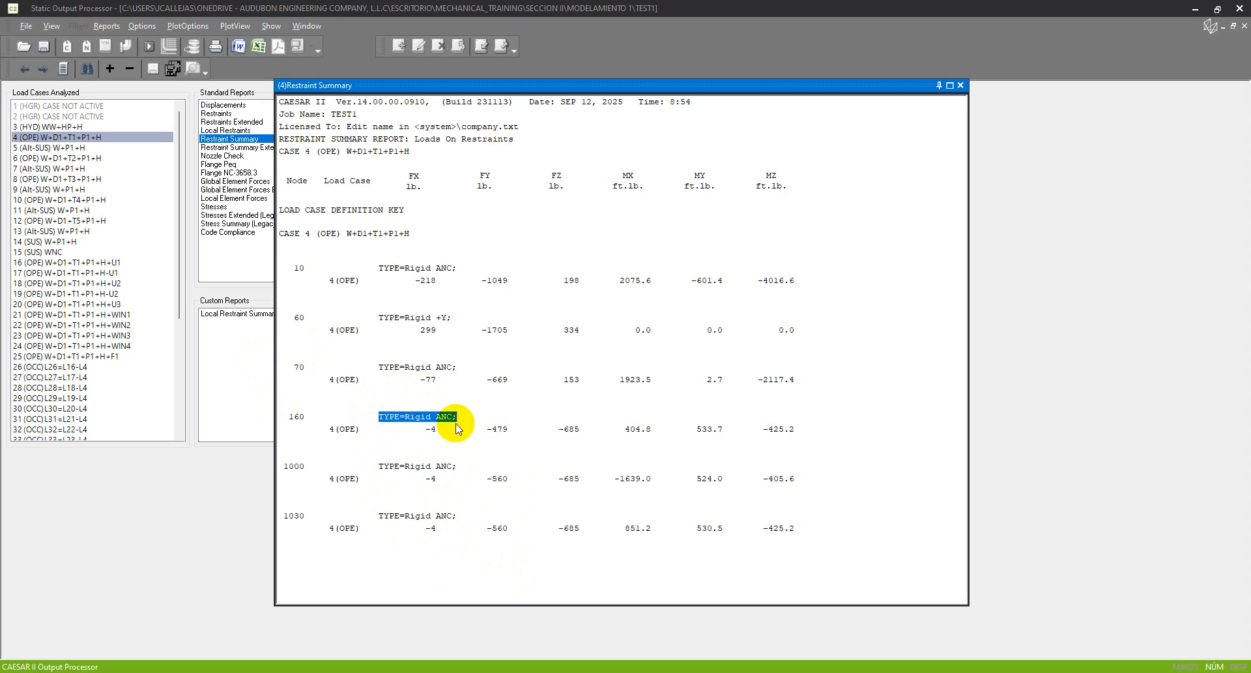
{"action": "left_click", "coordinate": [438, 467]}
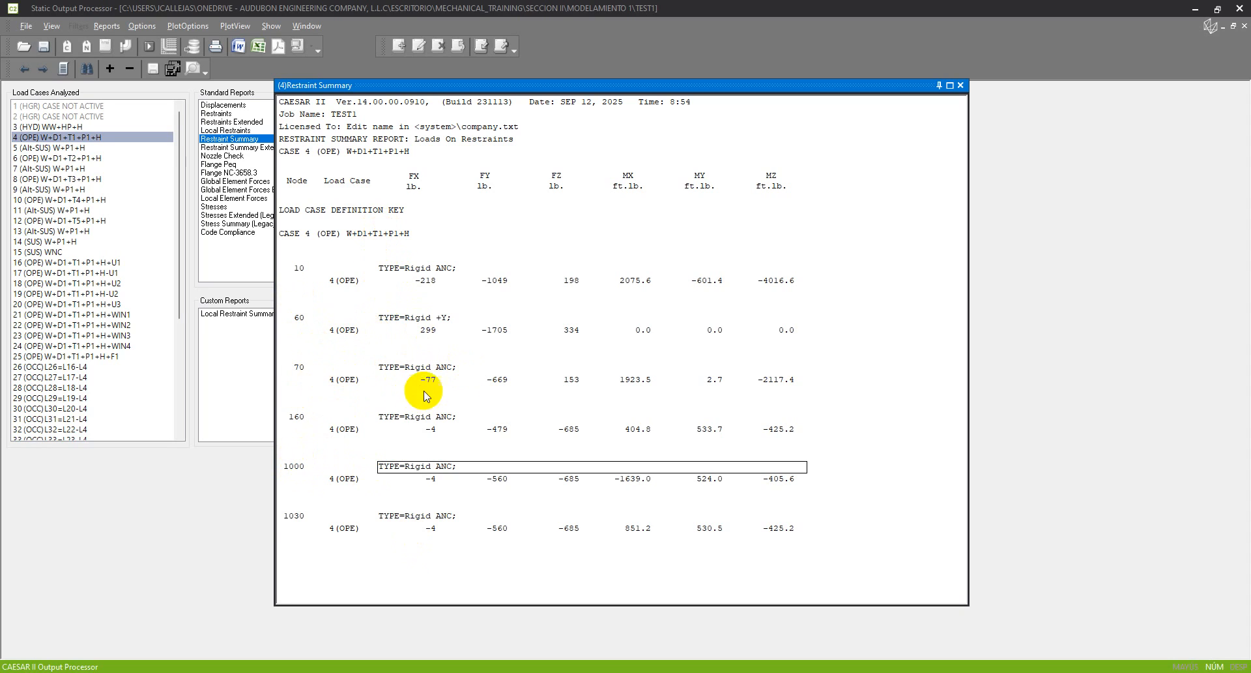
Examine the forces and moments on the Rigid +Y restraint at node 60 for the operating case
{"action": "left_click", "coordinate": [290, 318]}
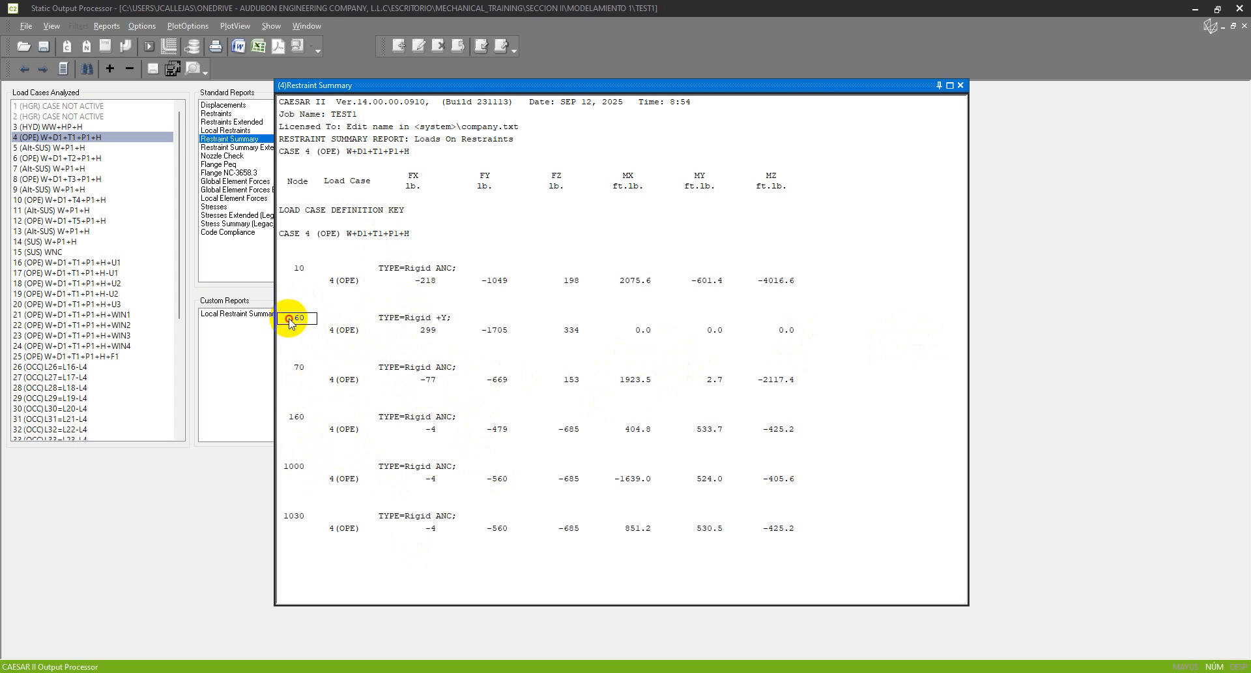
{"action": "left_click_drag", "start_coordinate": [290, 319], "coordinate": [727, 340]}
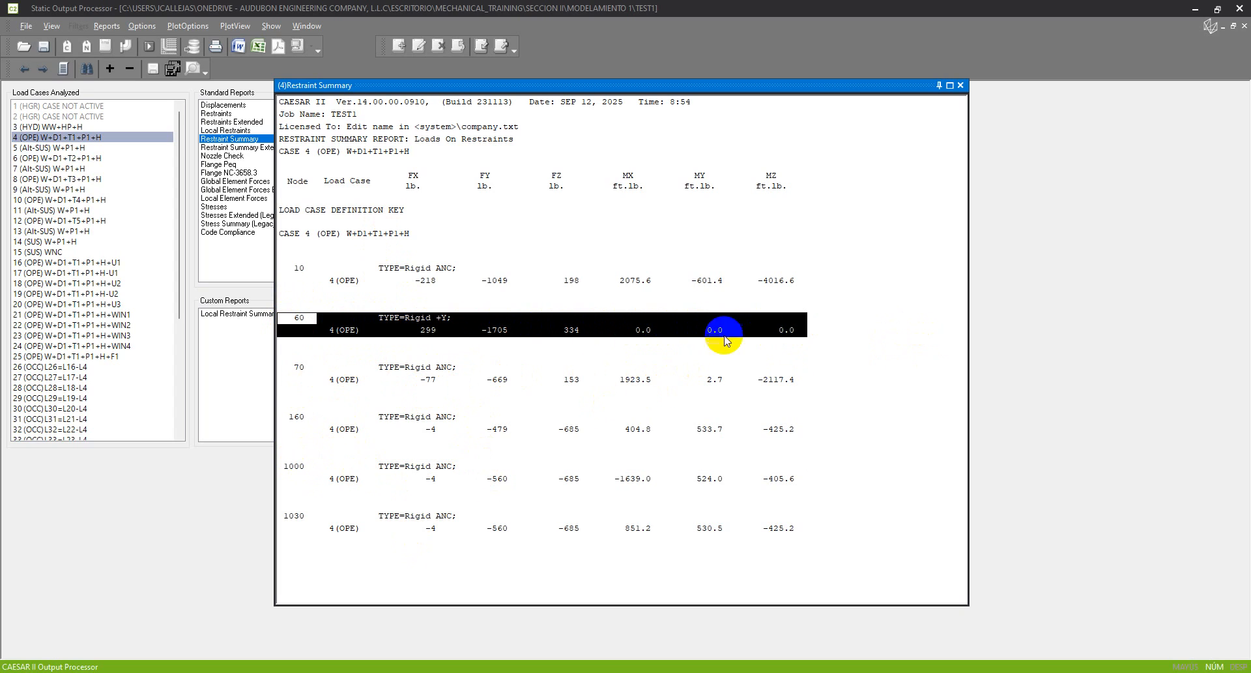
{"action": "left_click", "coordinate": [413, 330]}
{"action": "left_click_drag", "start_coordinate": [294, 316], "coordinate": [789, 332]}
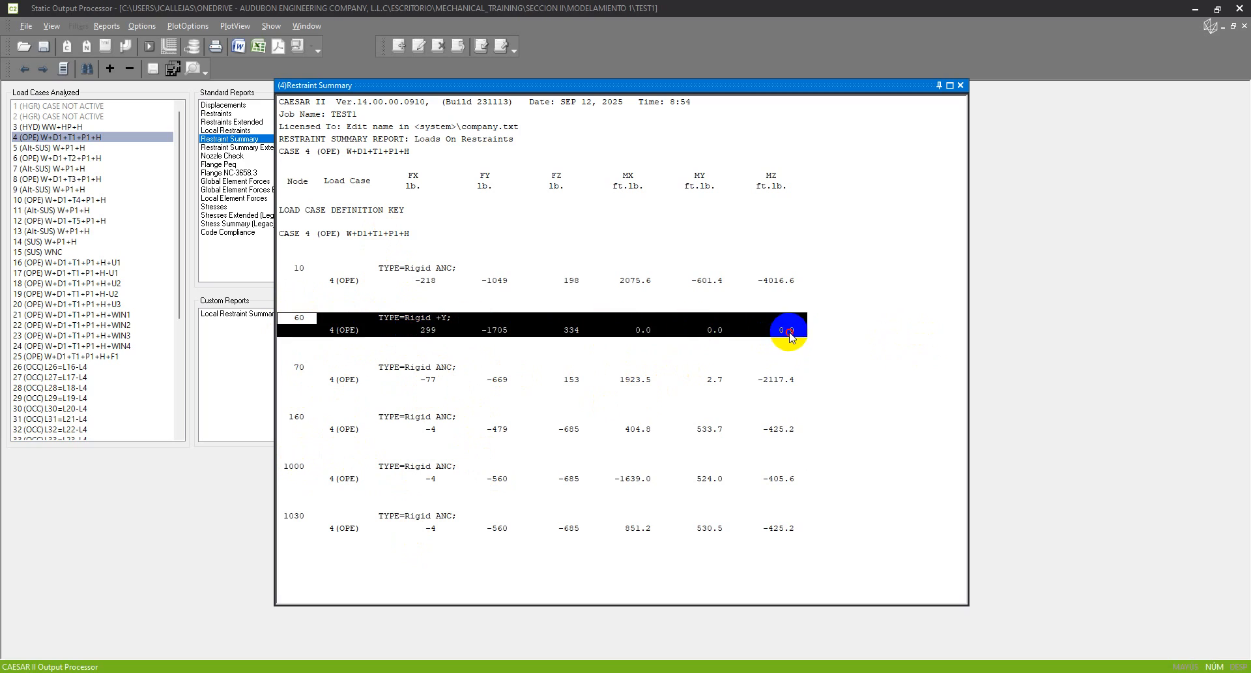
{"action": "left_click", "coordinate": [618, 331]}
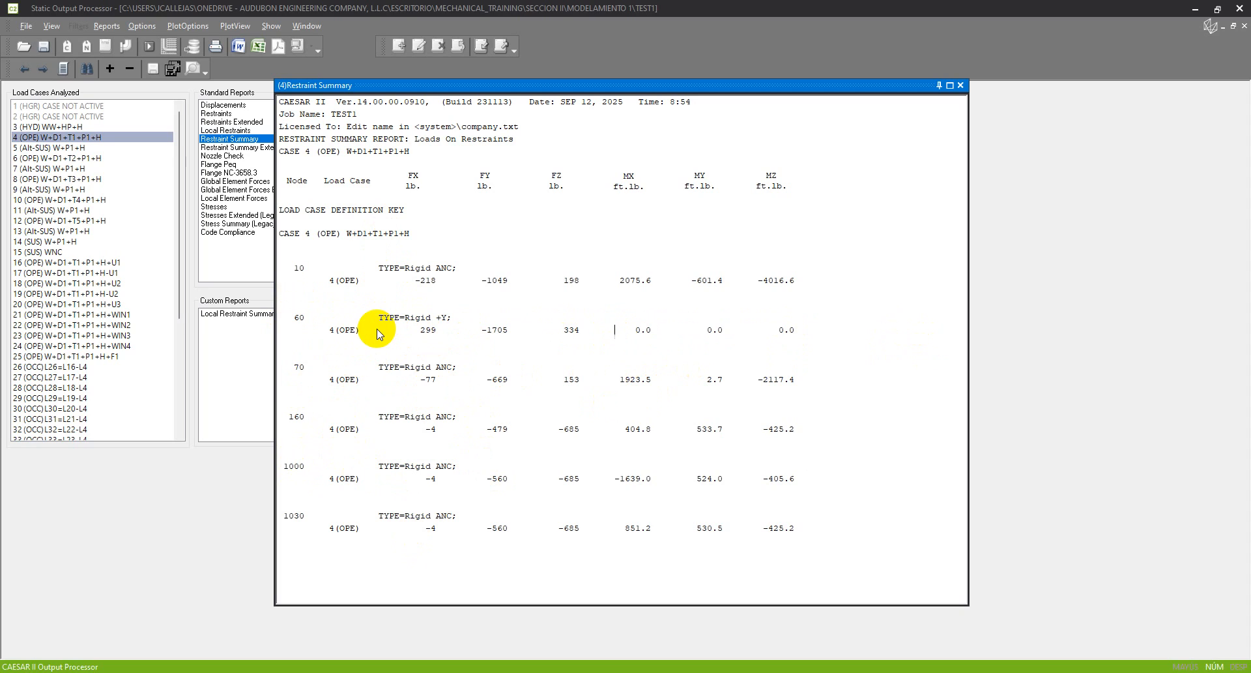
Close the Restraint Summary and display the Nozzle Check report for load case 4 (OPE) W+D1+T1+P1+H in a wider window
{"action": "left_click", "coordinate": [416, 330]}
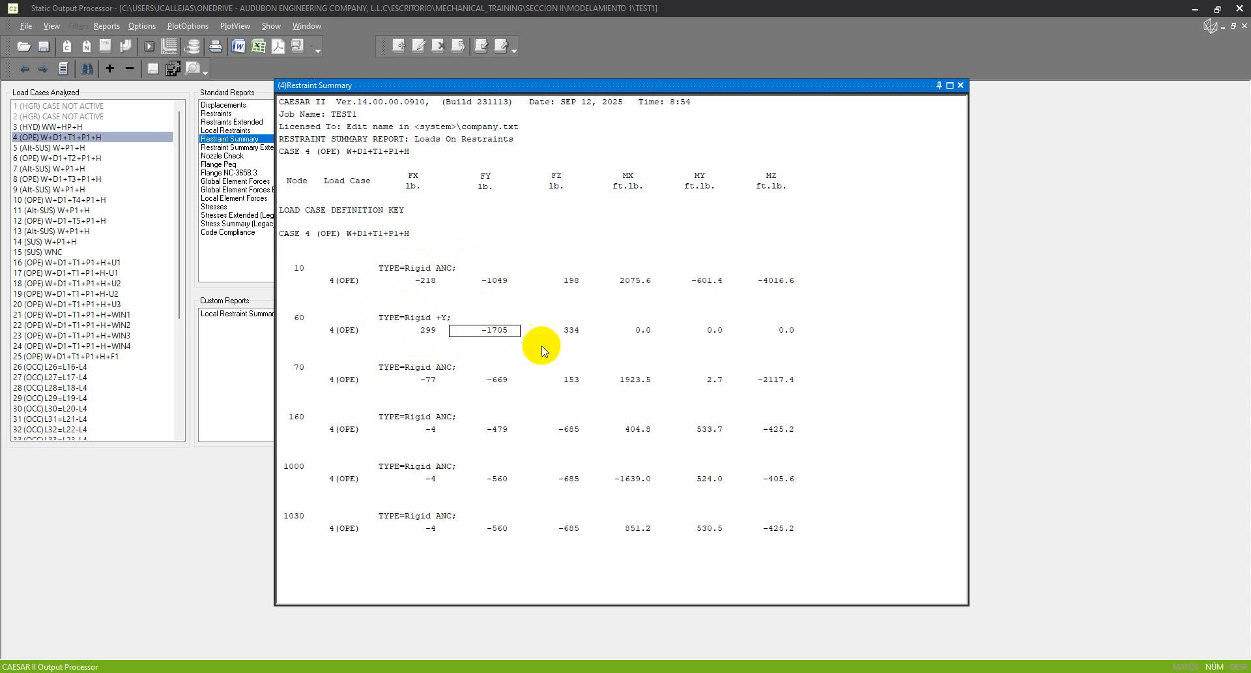
{"action": "left_click", "coordinate": [960, 85]}
{"action": "left_click", "coordinate": [215, 140]}
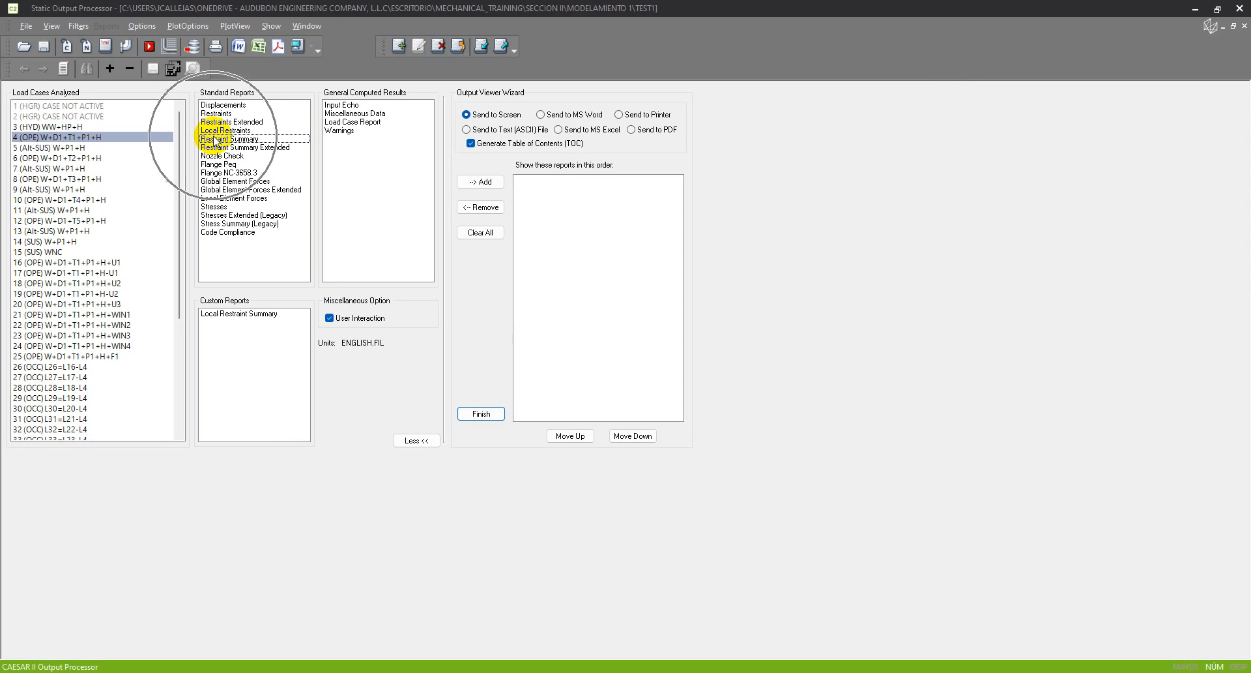
{"action": "left_click", "coordinate": [228, 173]}
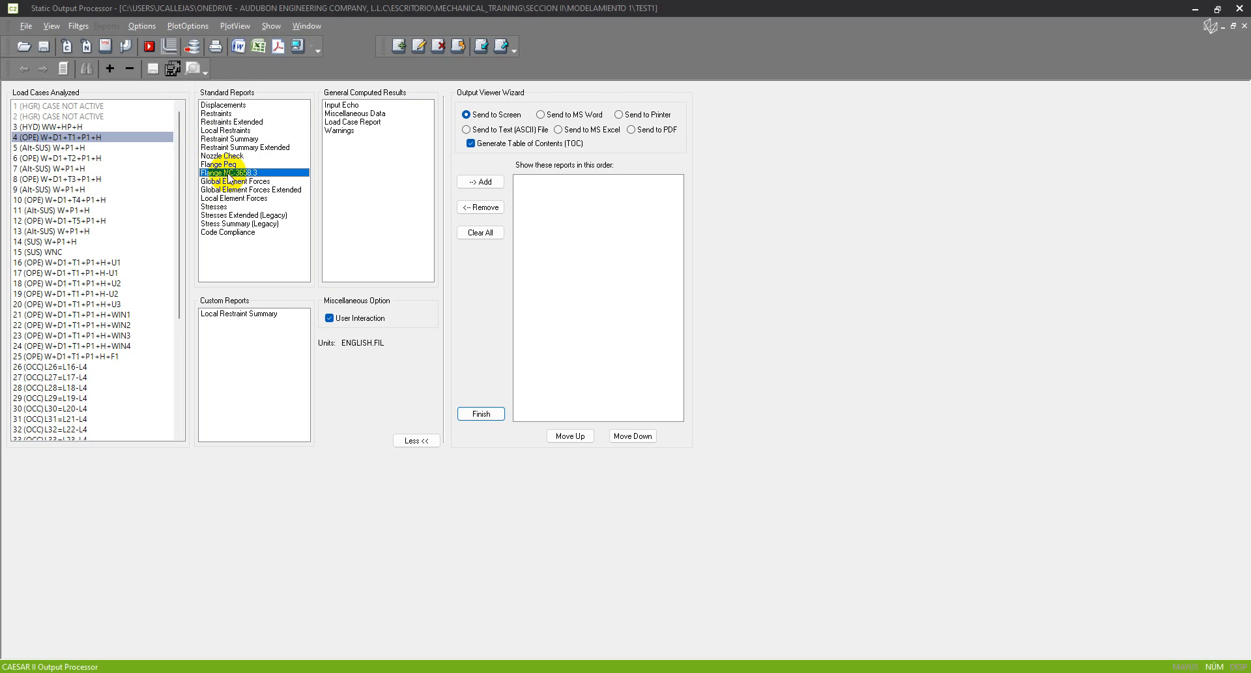
{"action": "left_click", "coordinate": [223, 155]}
{"action": "left_click", "coordinate": [297, 46]}
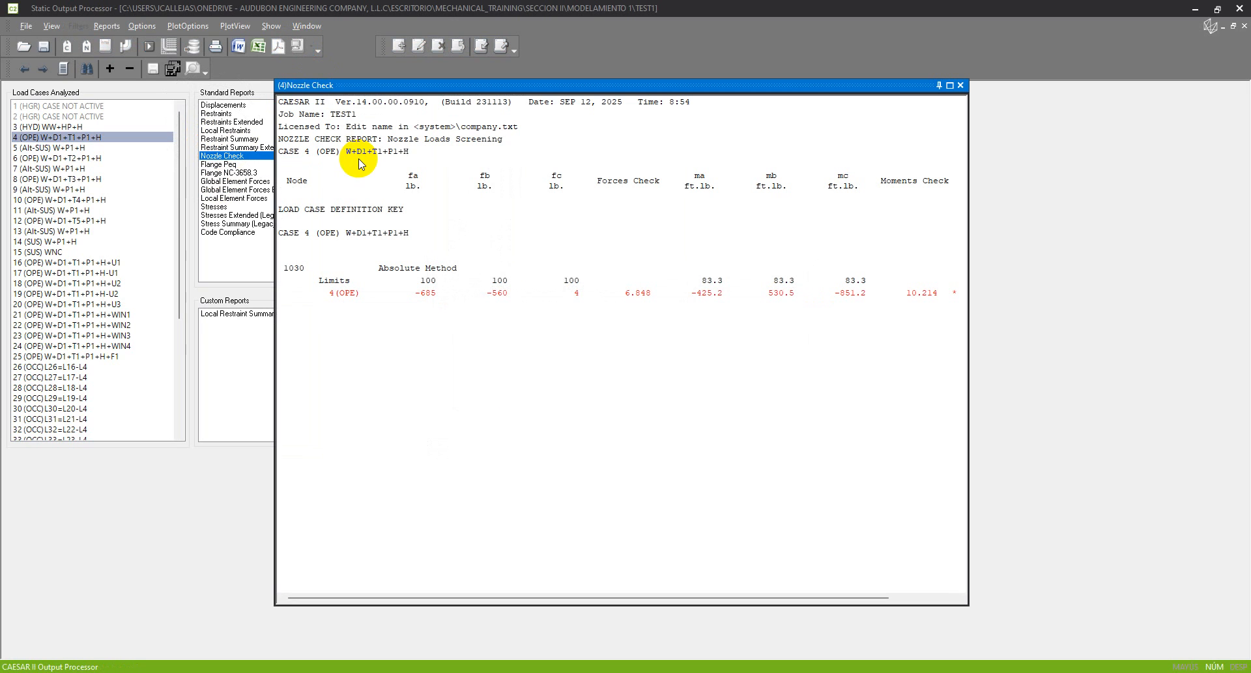
{"action": "left_click_drag", "start_coordinate": [968, 237], "coordinate": [1089, 224]}
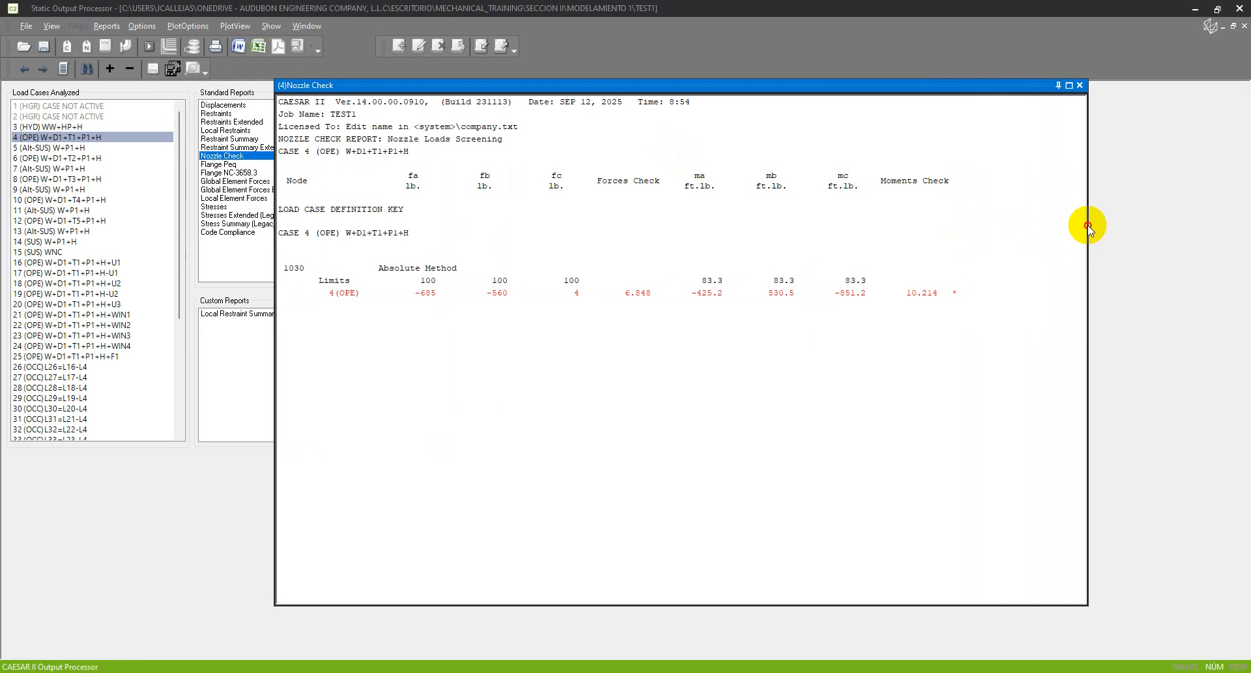
{"action": "left_click_drag", "start_coordinate": [872, 87], "coordinate": [929, 88]}
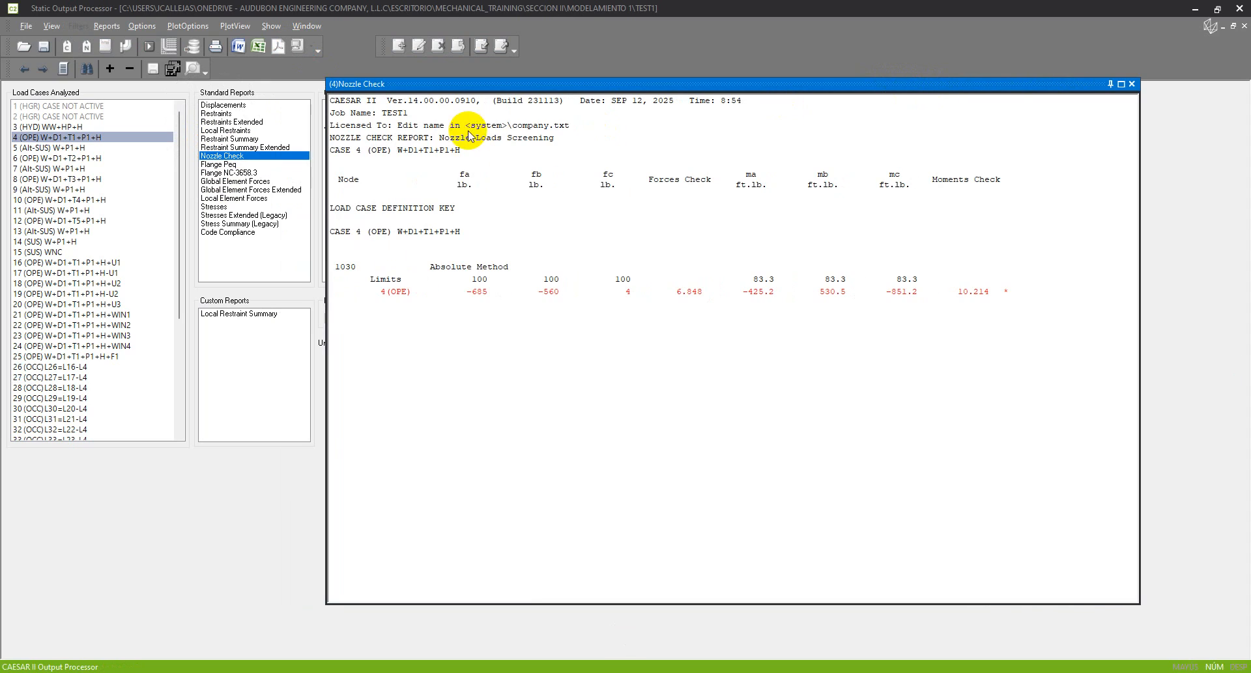
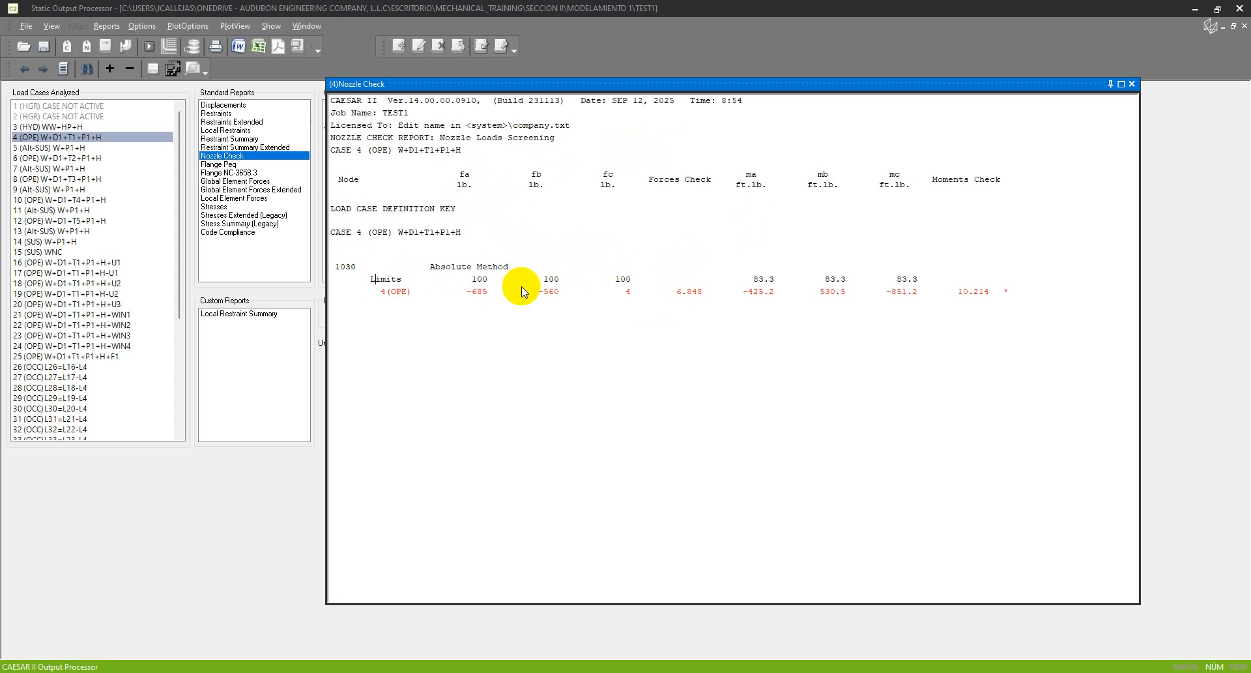
Compare the nozzle forces and moments at node 1030 with their Absolute Method limits, and close the Nozzle Check report
{"action": "left_click_drag", "start_coordinate": [467, 282], "coordinate": [609, 282]}
{"action": "left_click_drag", "start_coordinate": [480, 293], "coordinate": [619, 296]}
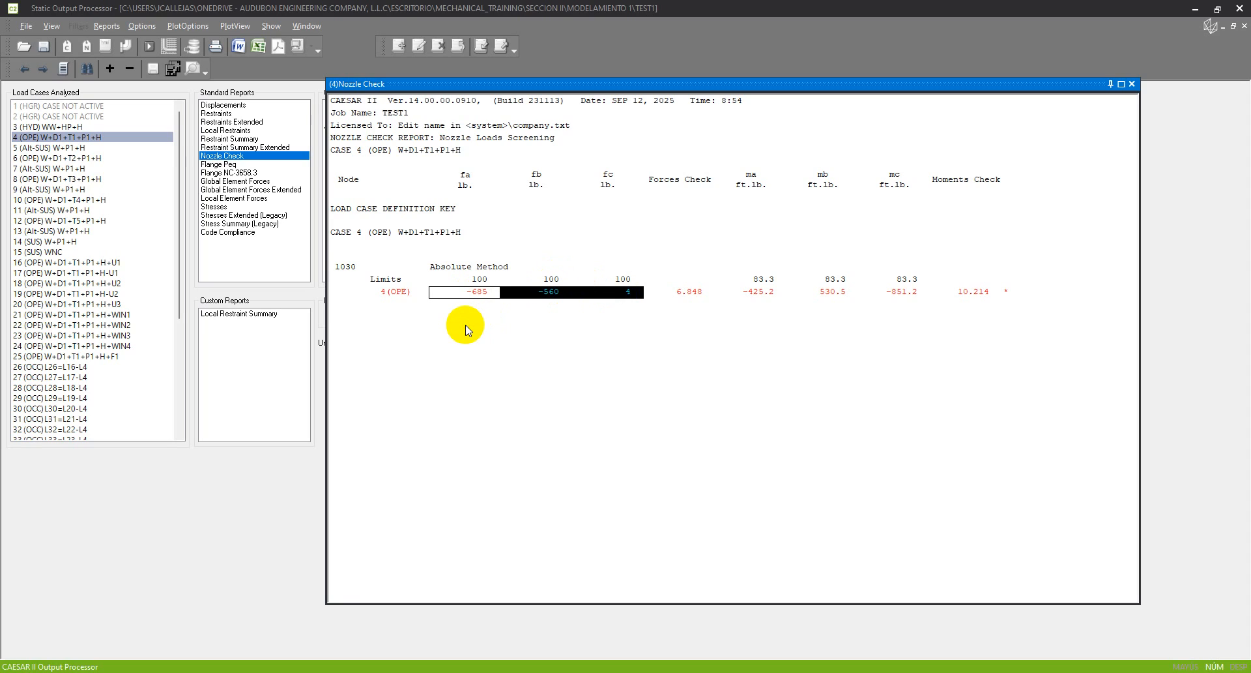
{"action": "left_click", "coordinate": [473, 298]}
{"action": "double_click", "coordinate": [475, 292]}
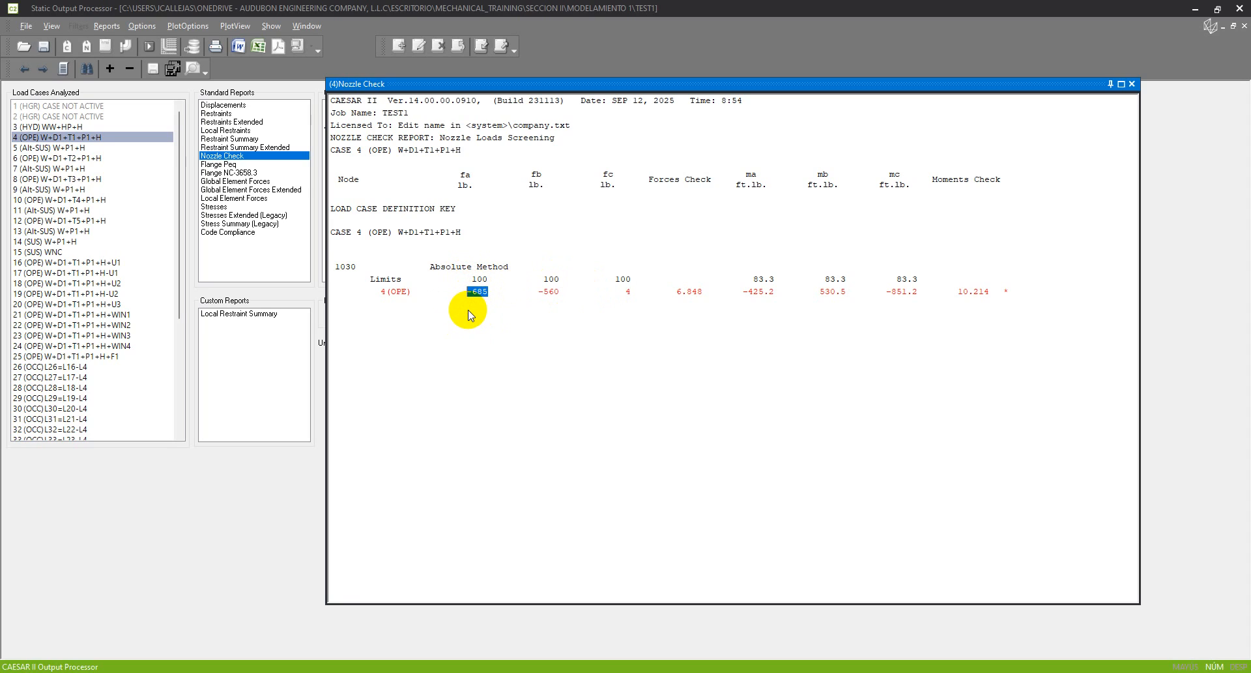
{"action": "left_click", "coordinate": [479, 273]}
{"action": "left_click_drag", "start_coordinate": [425, 266], "coordinate": [565, 266]}
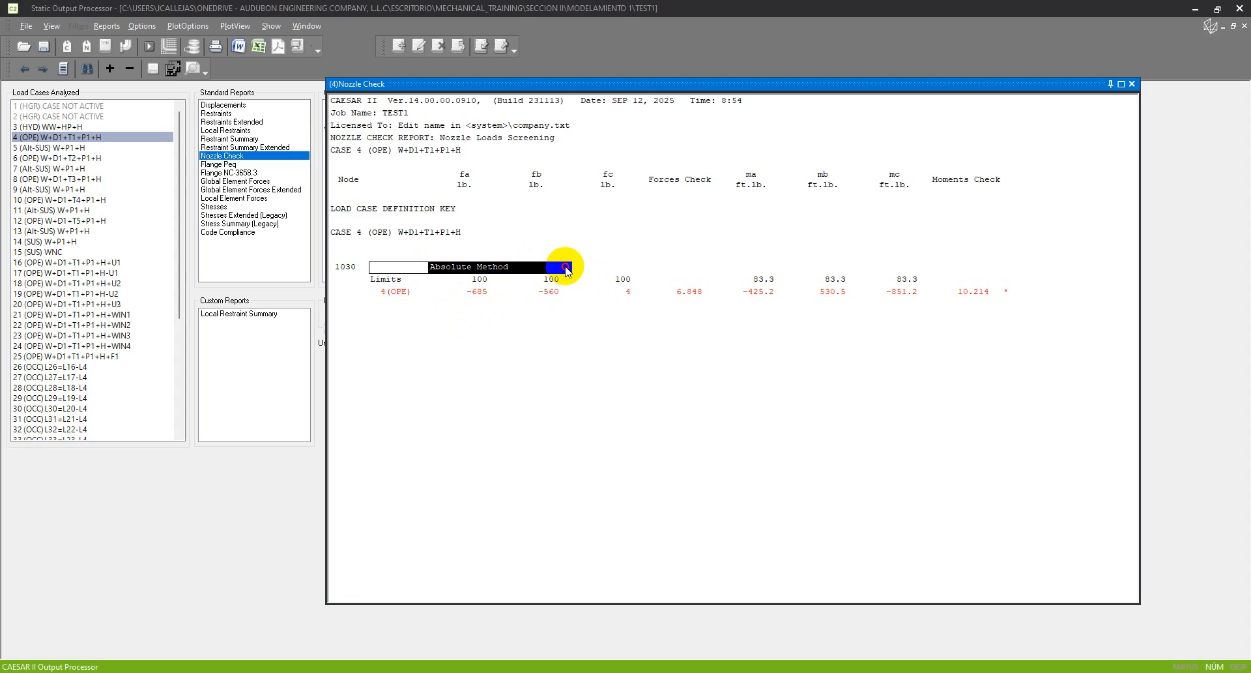
{"action": "left_click", "coordinate": [483, 295]}
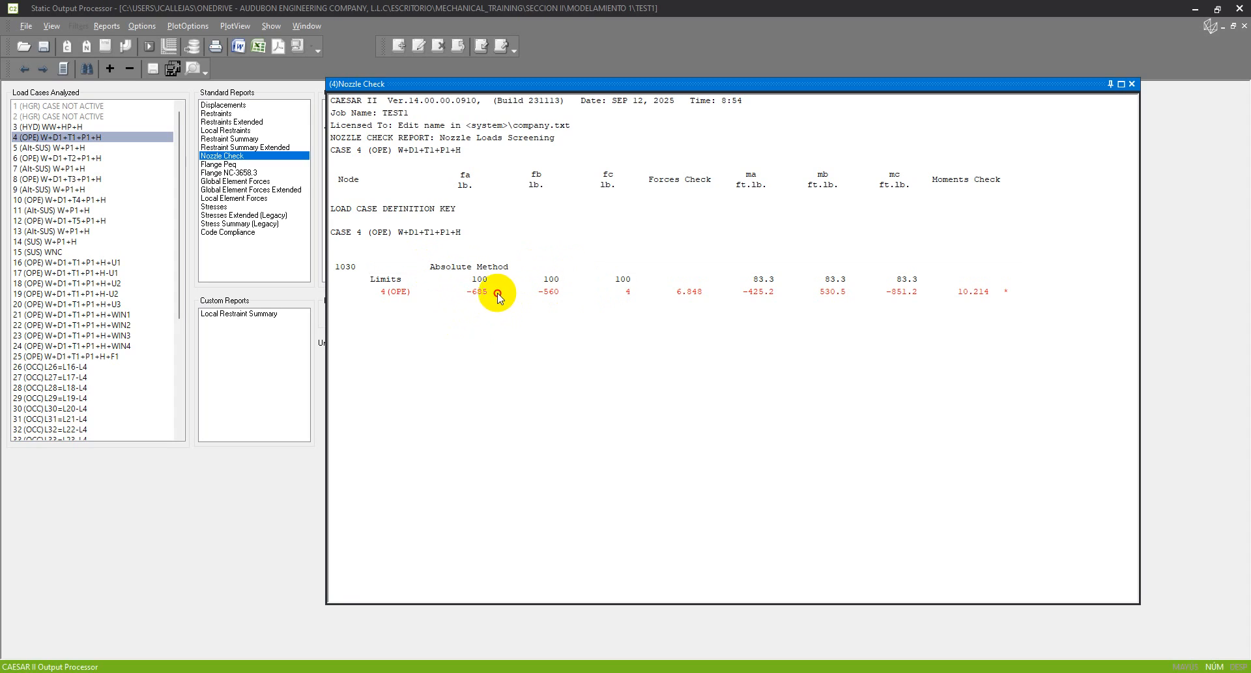
{"action": "left_click", "coordinate": [456, 289]}
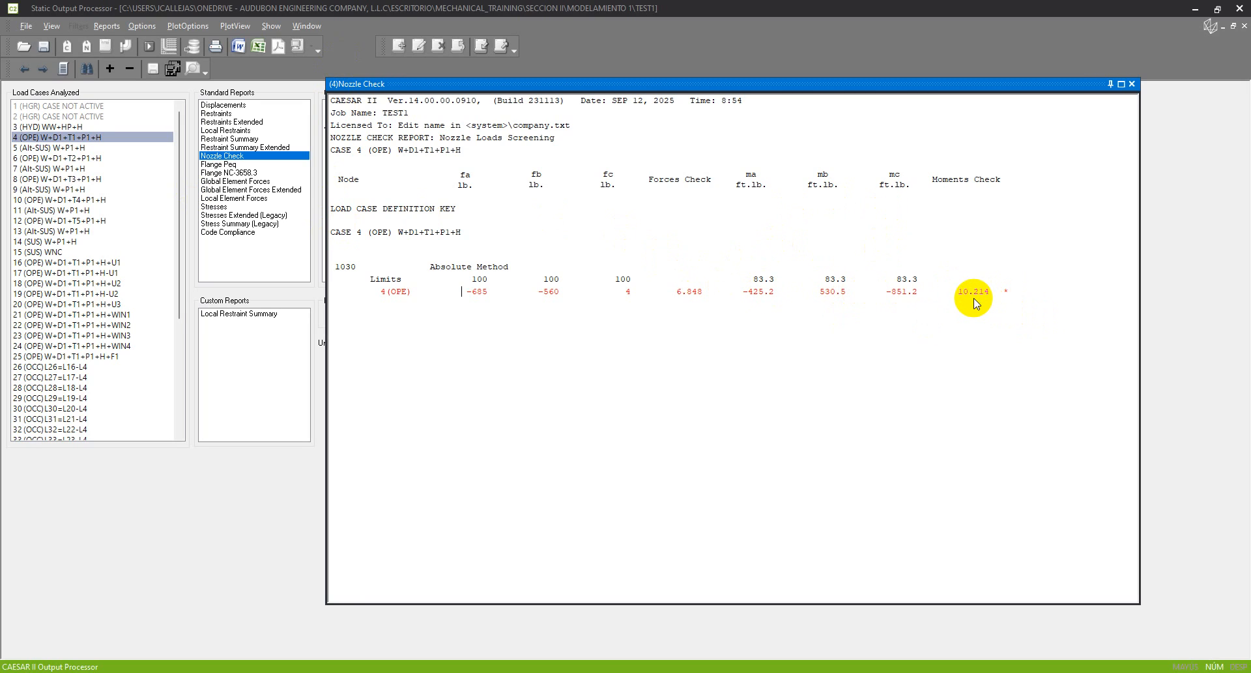
{"action": "left_click", "coordinate": [1132, 85]}
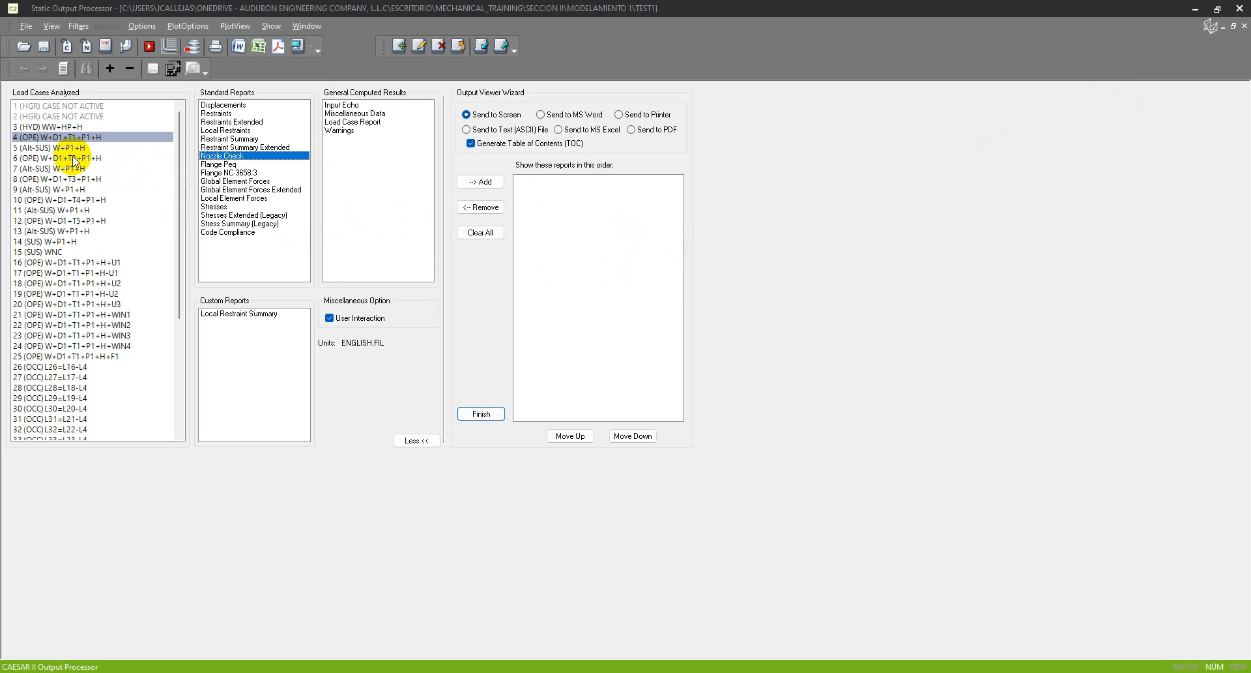
Clear the Nozzle Check report and load case 4 selections
{"action": "left_click", "coordinate": [233, 159]}
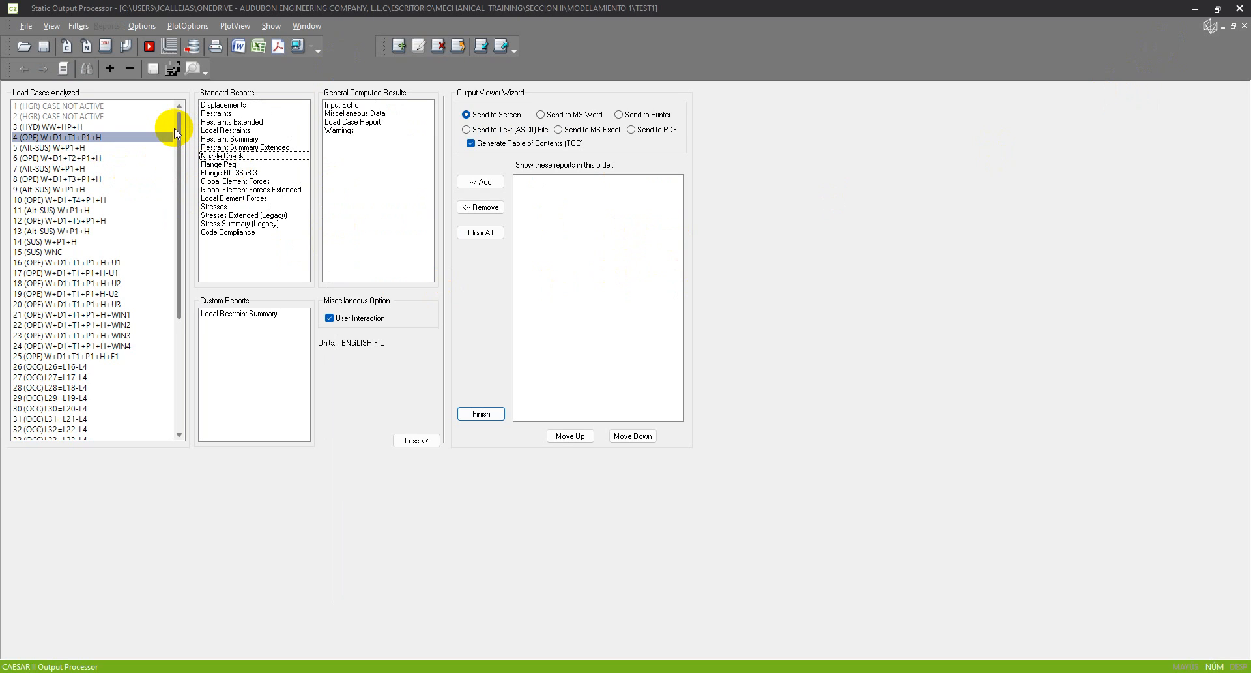
{"action": "left_click_drag", "start_coordinate": [178, 124], "coordinate": [168, 118]}
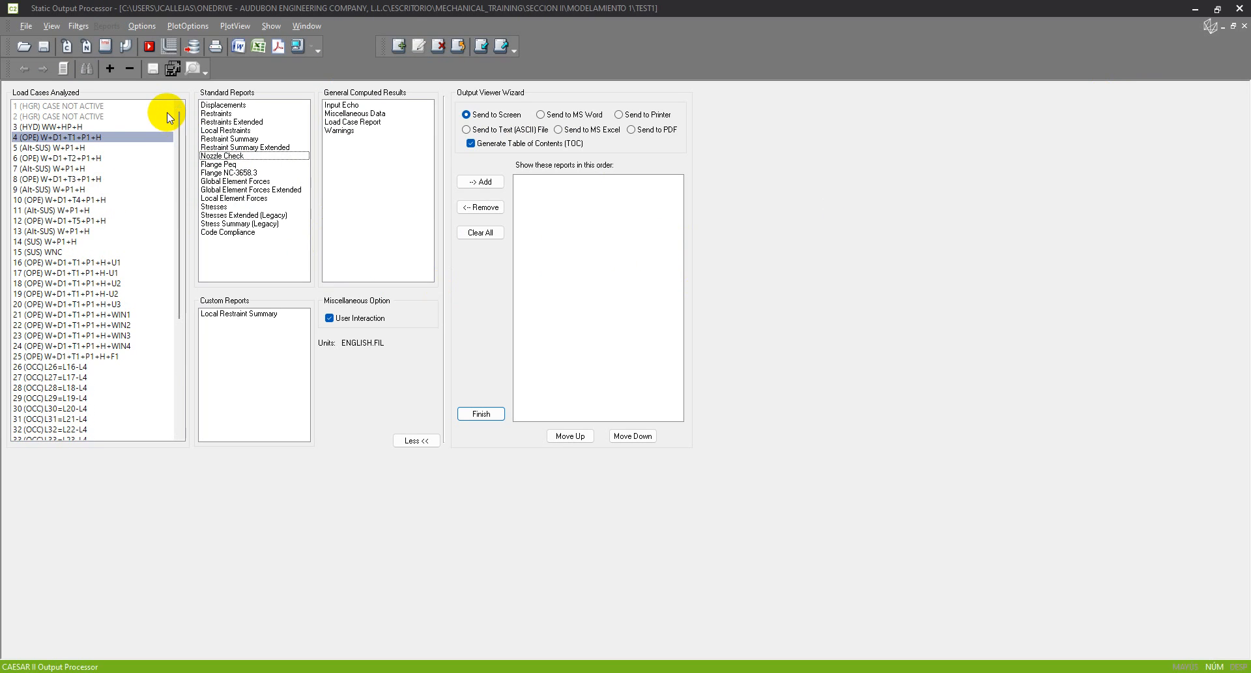
{"action": "left_click", "coordinate": [98, 140]}
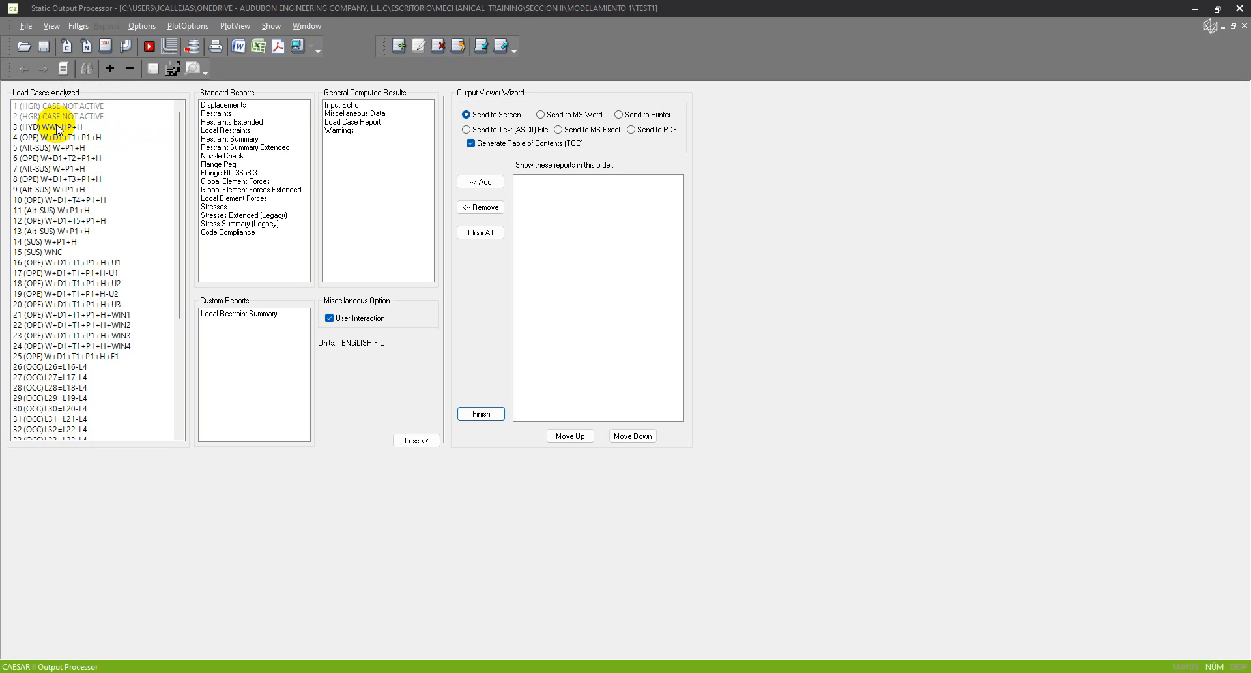
Select load cases 3 (HYD), 4 and 6 (OPE), 14 and 15 (SUS), and 16 through 25 (OPE) together
{"action": "left_click", "coordinate": [57, 125]}
{"action": "left_click", "coordinate": [73, 140], "text": "ctrl"}
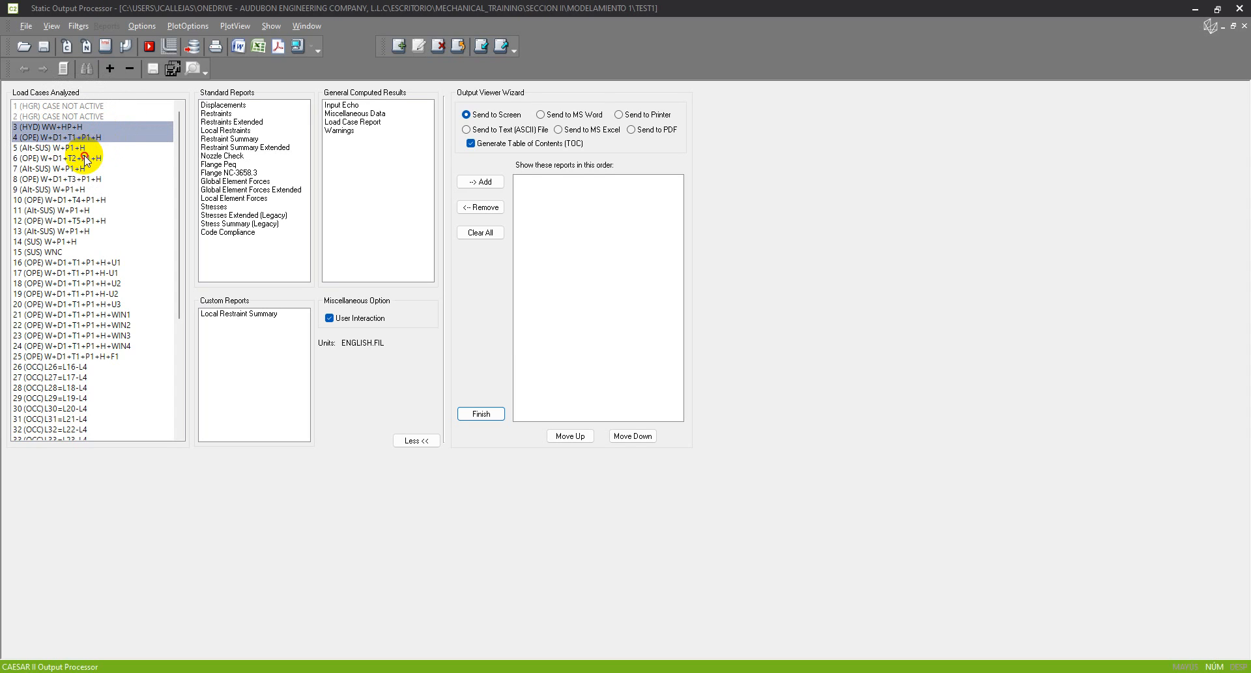
{"action": "left_click", "coordinate": [79, 159], "text": "ctrl"}
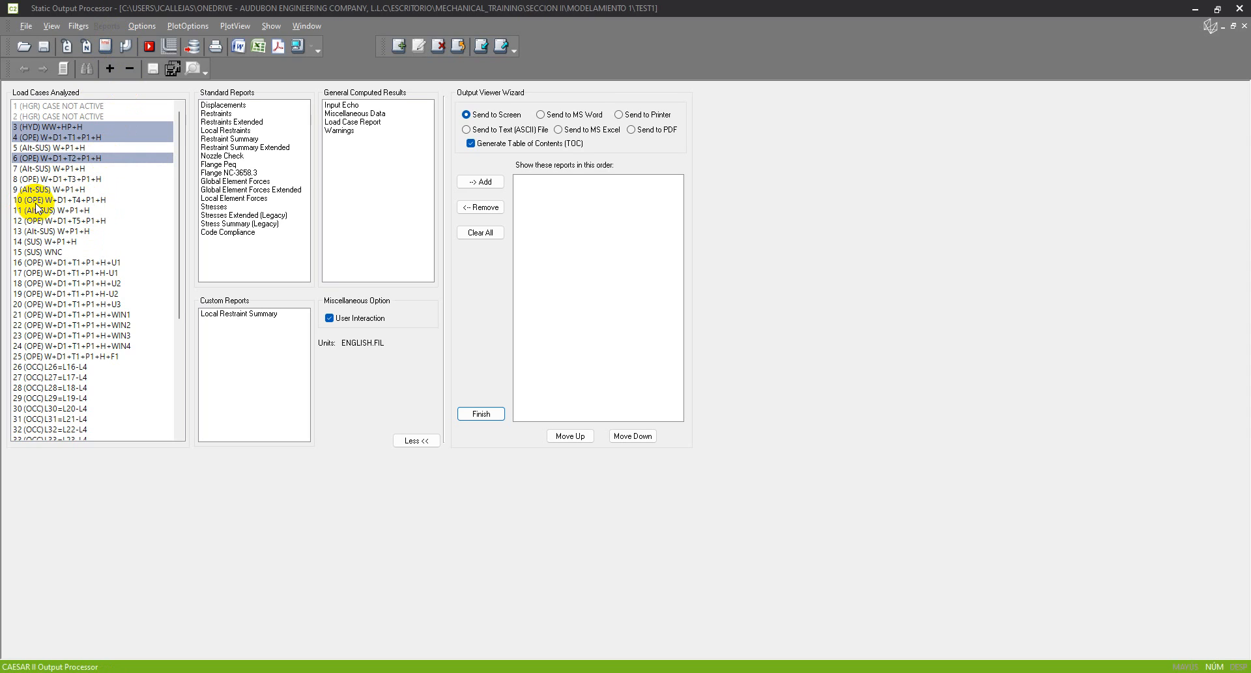
{"action": "left_click", "coordinate": [57, 241], "text": "ctrl"}
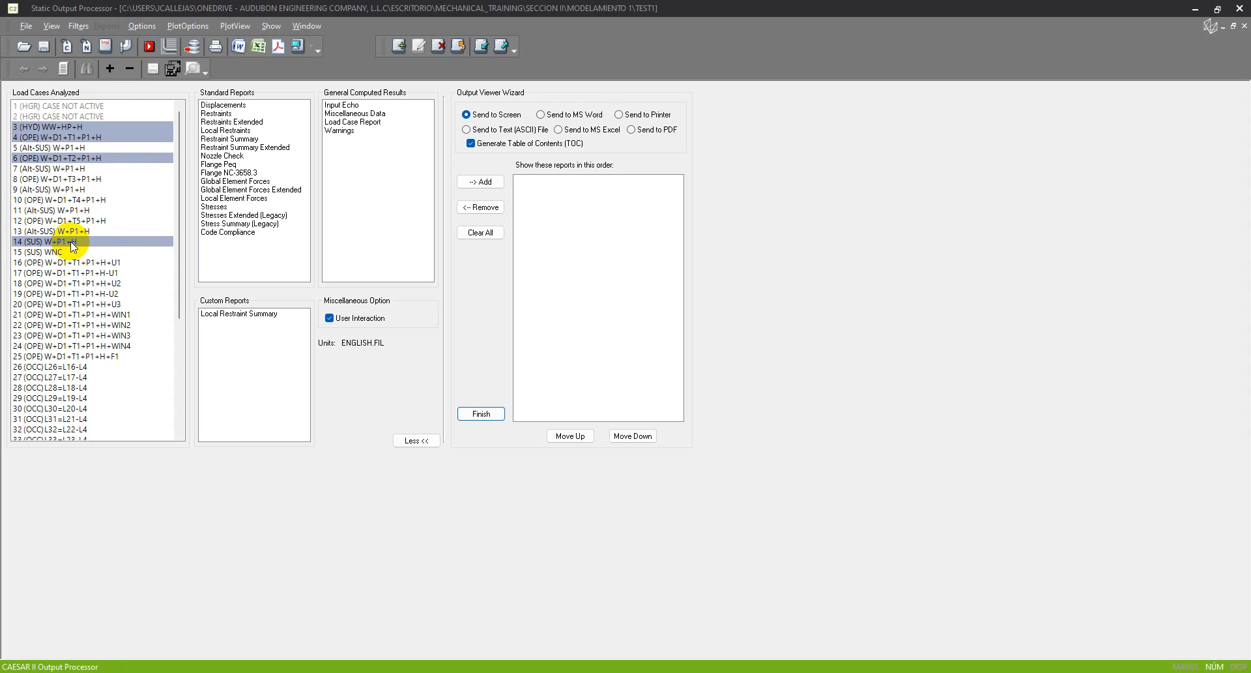
{"action": "key", "text": "ctrl"}
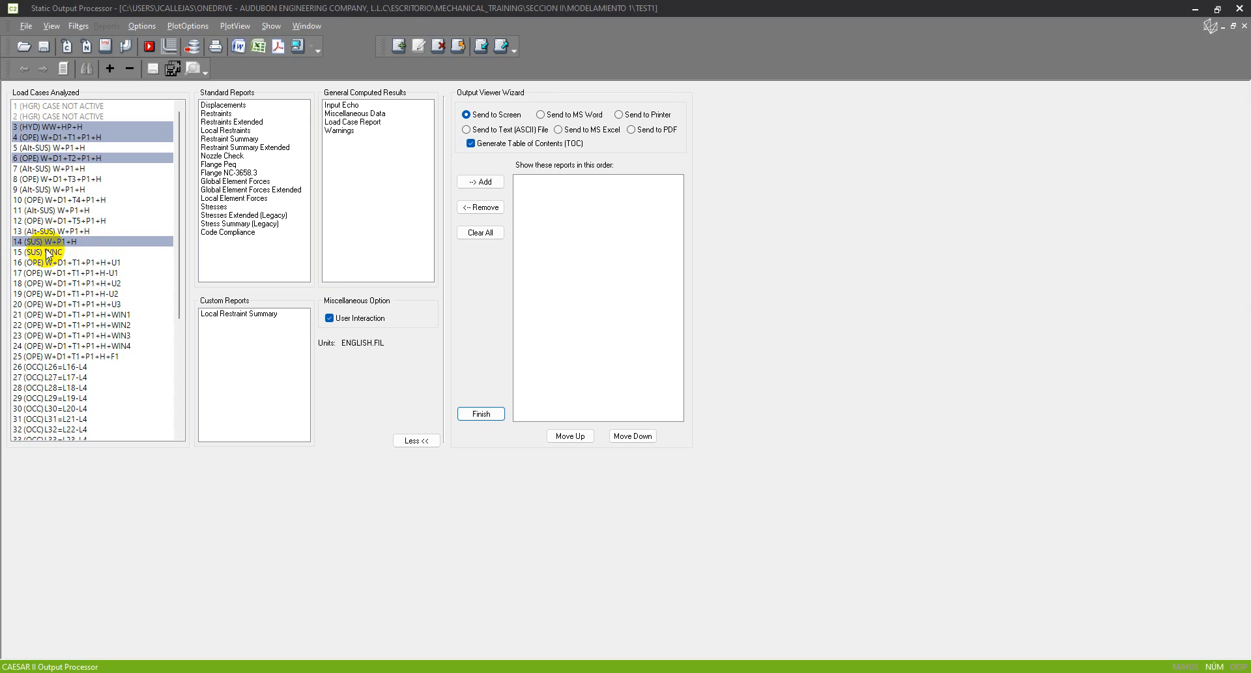
{"action": "left_click", "coordinate": [47, 253], "text": "ctrl"}
{"action": "left_click", "coordinate": [115, 262], "text": "ctrl"}
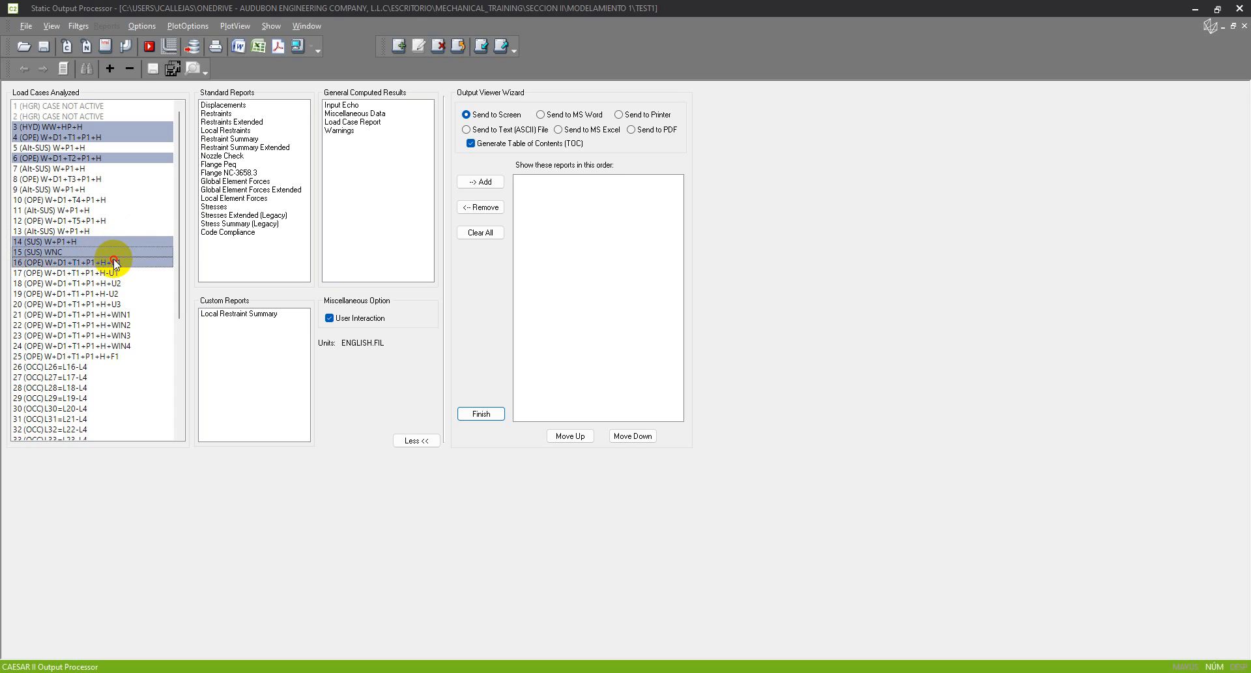
{"action": "left_click_drag", "start_coordinate": [114, 262], "coordinate": [138, 352]}
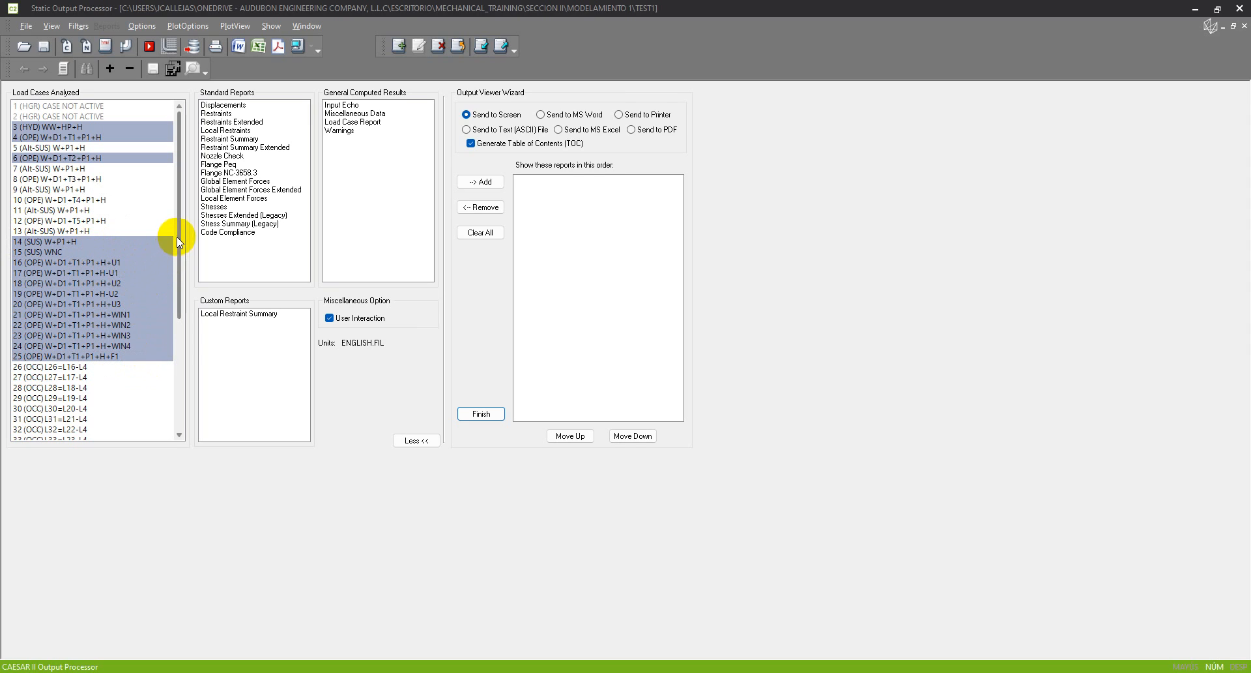
Add the occasional load cases 36 through 45 to the selection and review the selected cases
{"action": "scroll", "coordinate": [176, 241], "scroll_direction": "down", "scroll_amount": 3}
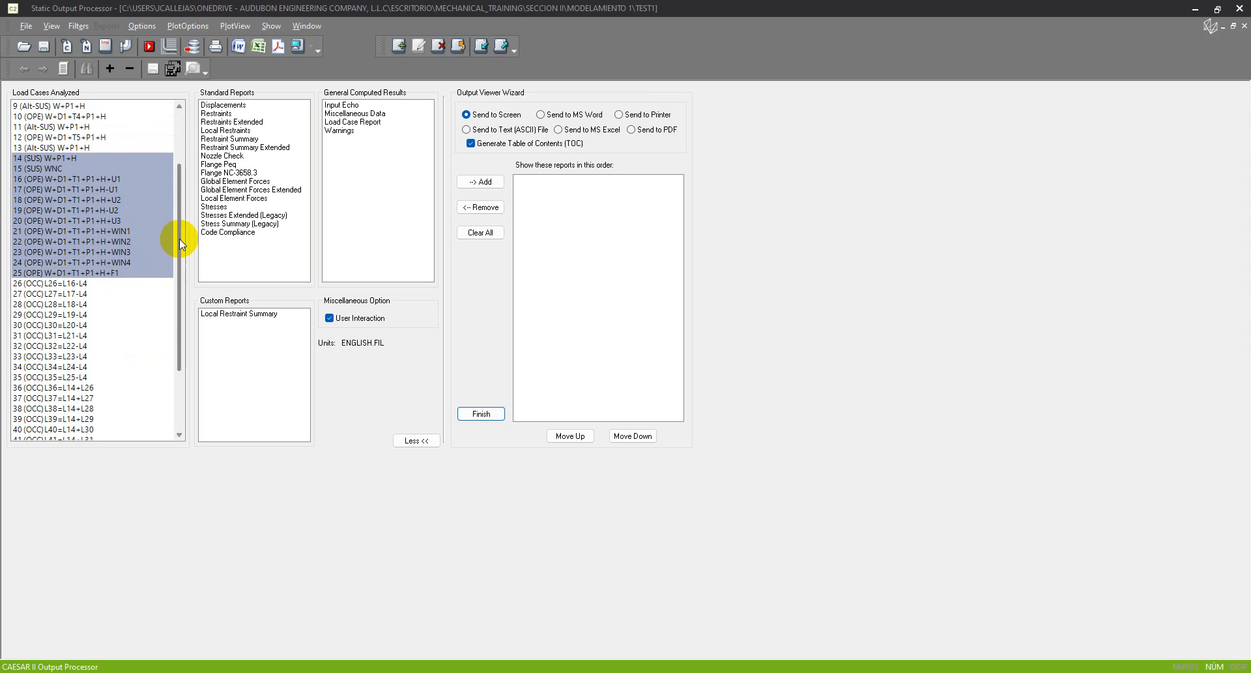
{"action": "scroll", "coordinate": [179, 236], "scroll_direction": "down", "scroll_amount": 3}
{"action": "left_click_drag", "start_coordinate": [91, 295], "coordinate": [119, 384]}
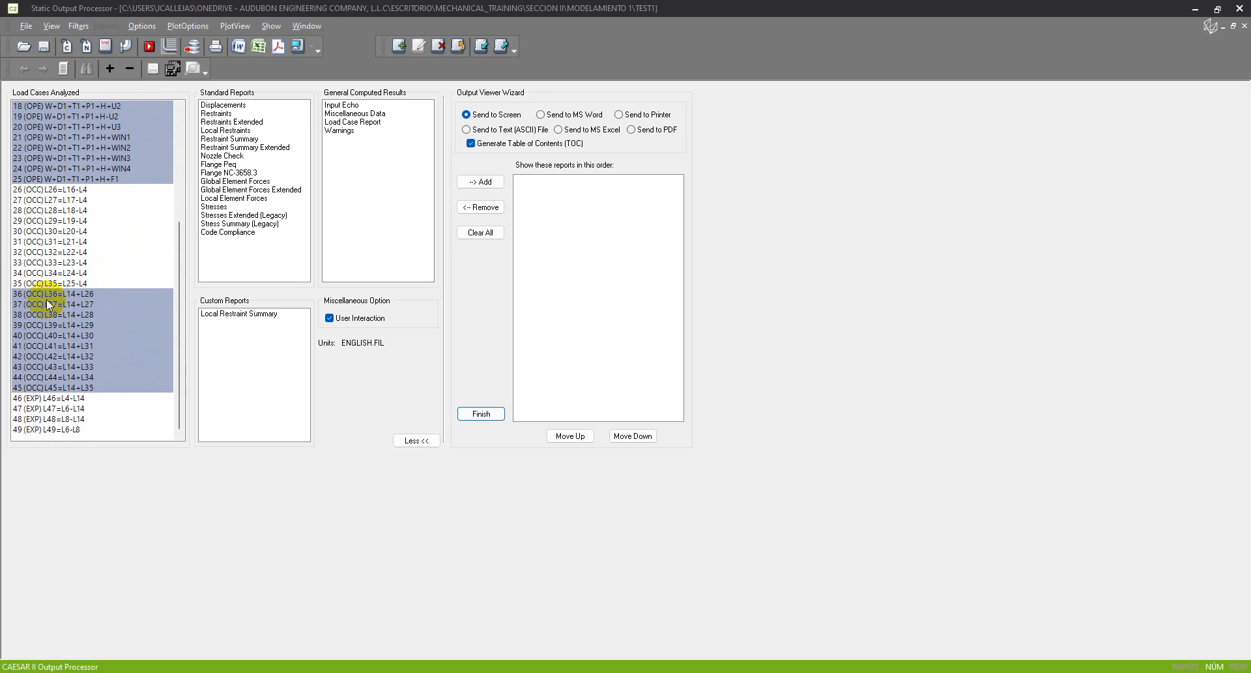
{"action": "scroll", "coordinate": [45, 299], "scroll_direction": "up", "scroll_amount": 3}
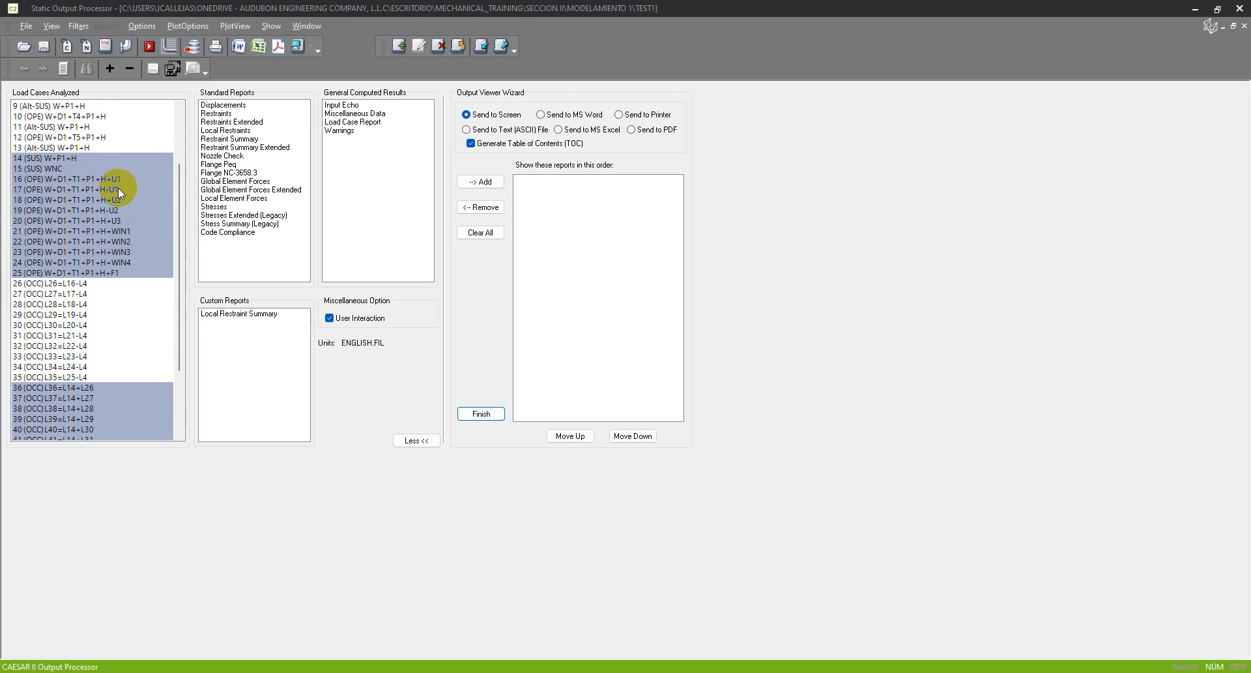
{"action": "scroll", "coordinate": [104, 345], "scroll_direction": "down", "scroll_amount": 3}
{"action": "scroll", "coordinate": [88, 312], "scroll_direction": "up", "scroll_amount": 6}
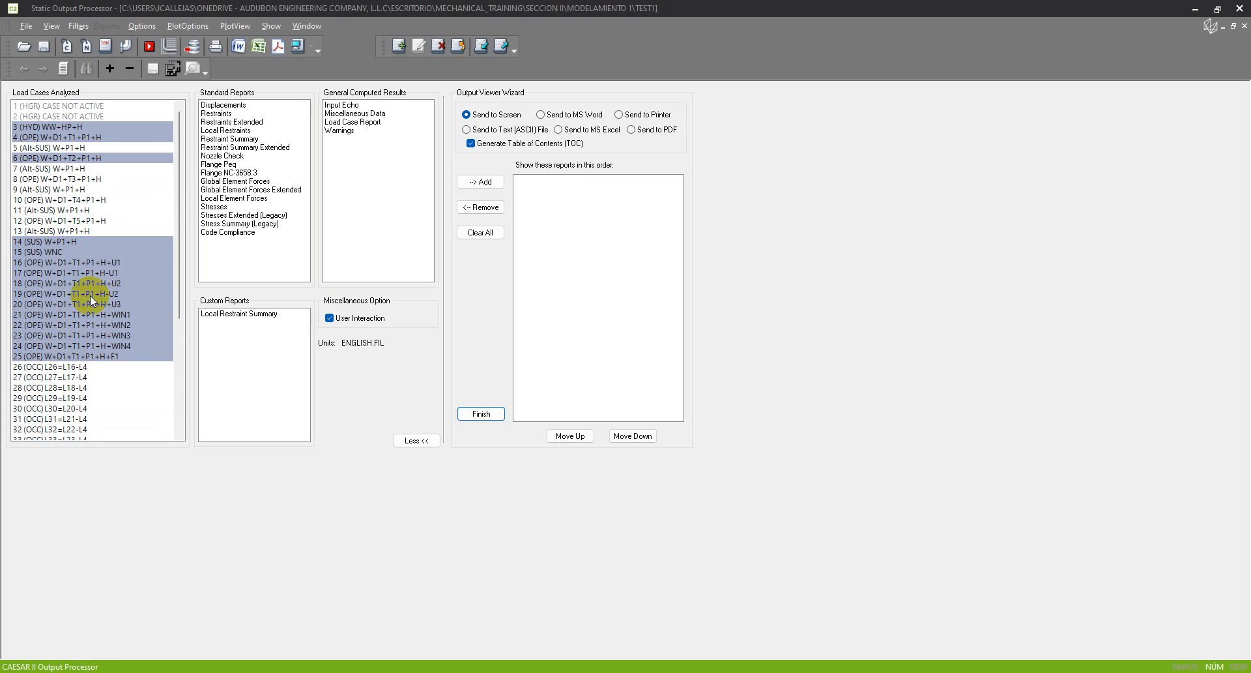
Add the Restraint Summary for the selected load cases to the output report list and export it to MS Excel
{"action": "left_click", "coordinate": [199, 139]}
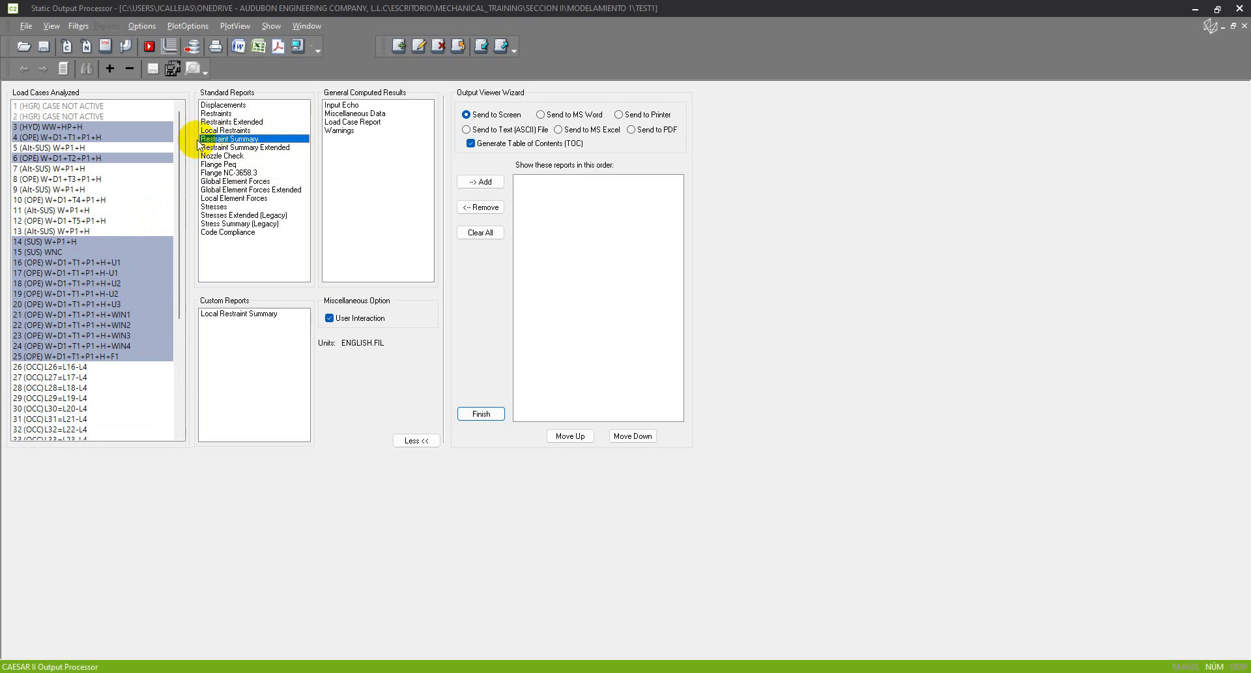
{"action": "left_click", "coordinate": [464, 181]}
{"action": "left_click", "coordinate": [554, 182]}
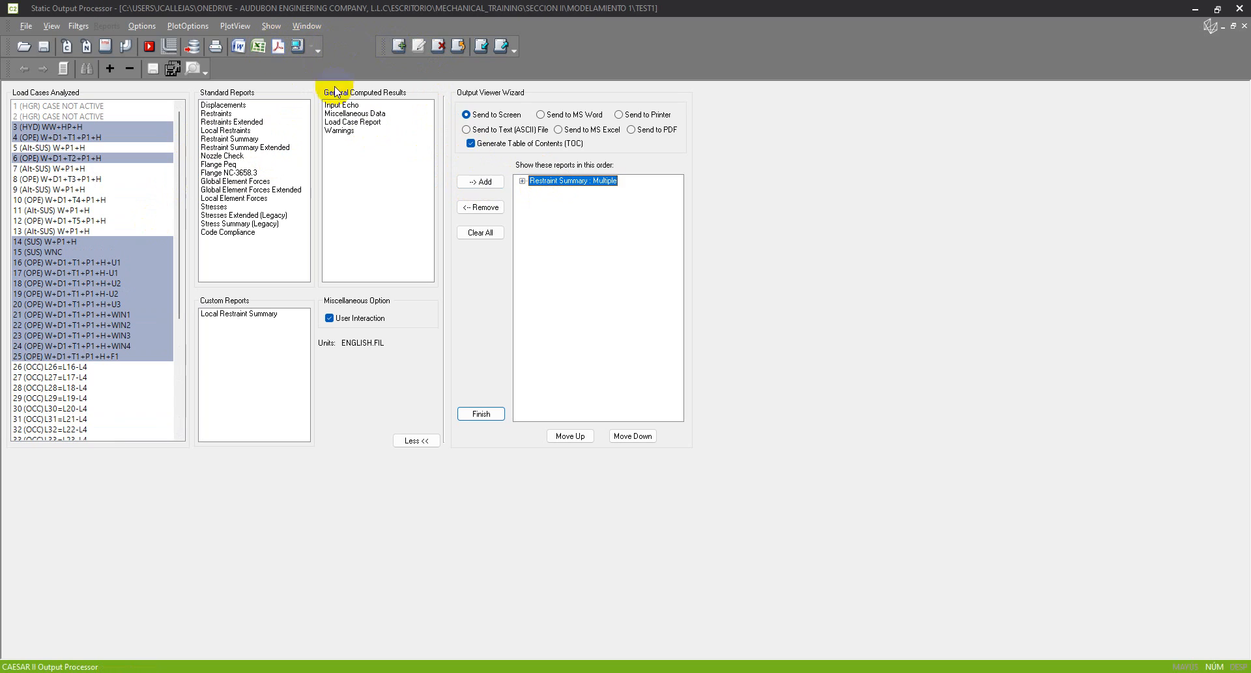
{"action": "left_click", "coordinate": [244, 140]}
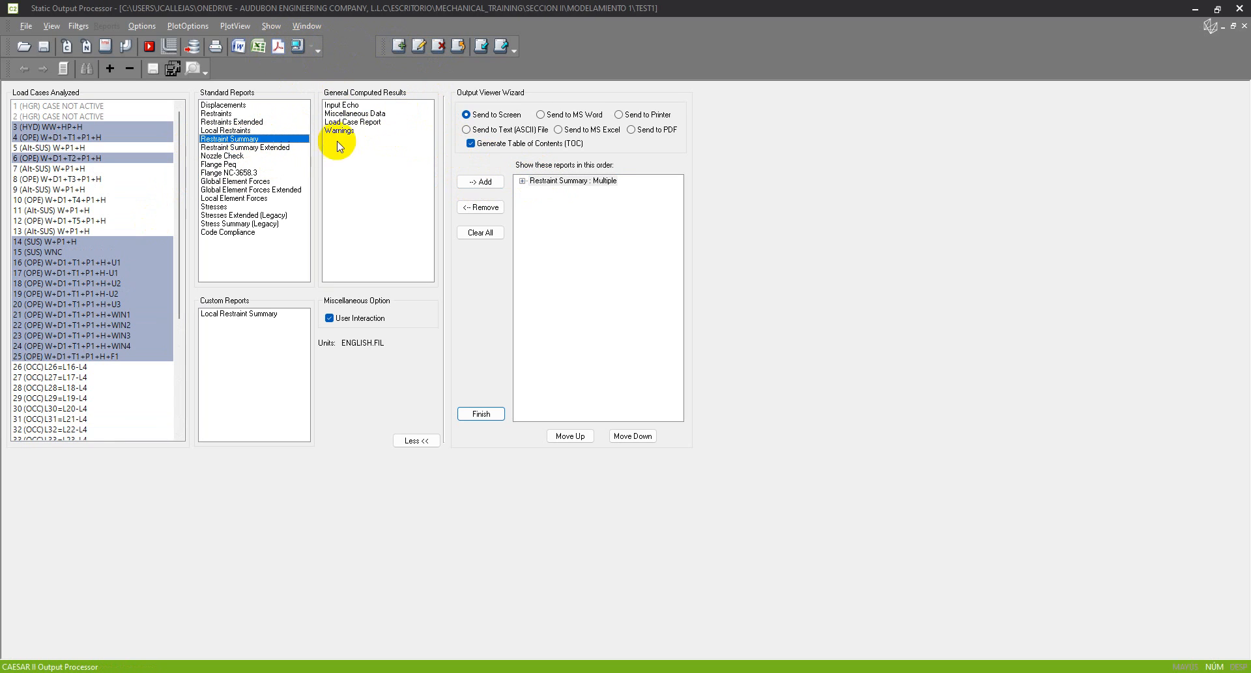
{"action": "left_click", "coordinate": [258, 47]}
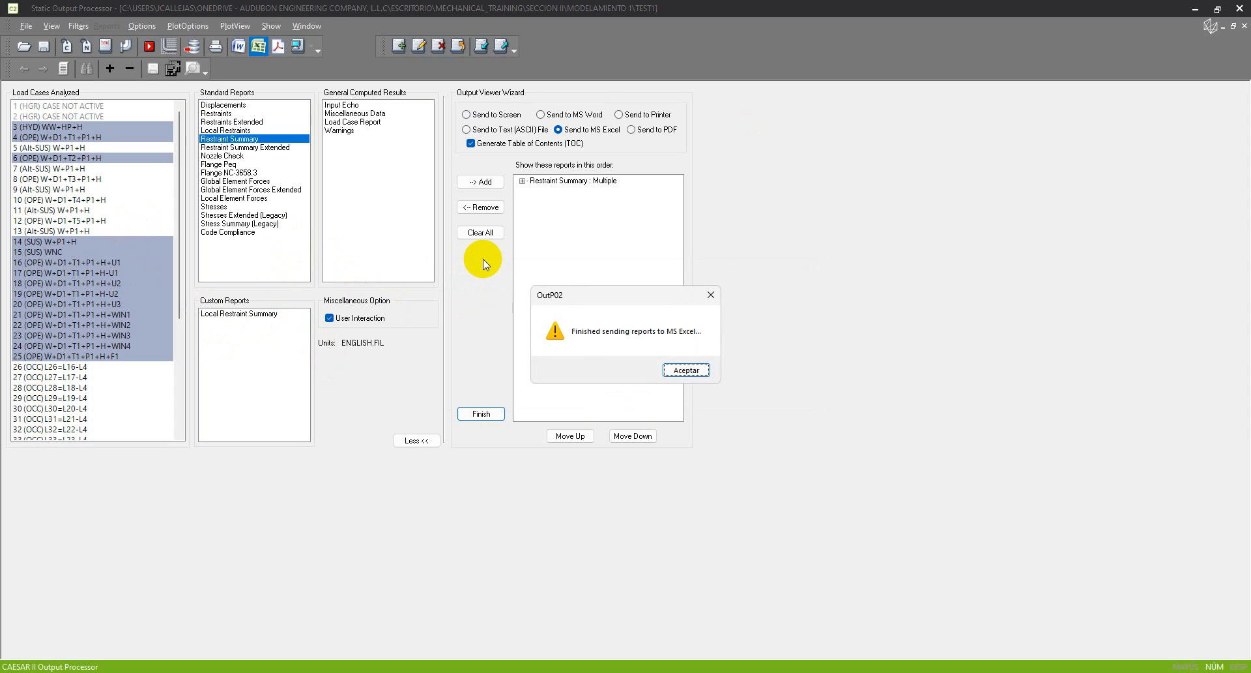
{"action": "left_click", "coordinate": [701, 373]}
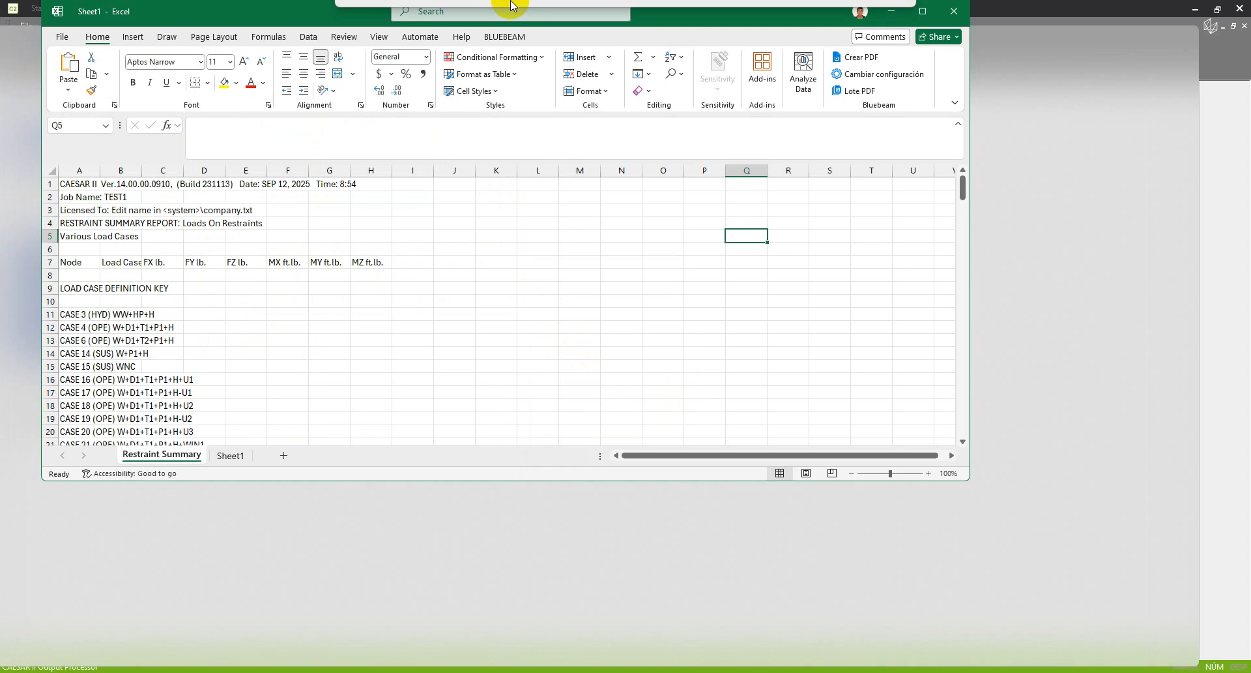
Switch to Excel and examine the load case list and each node's restraint loads in the exported Restraint Summary sheet
{"action": "scroll", "coordinate": [361, 343], "scroll_direction": "down", "scroll_amount": 3}
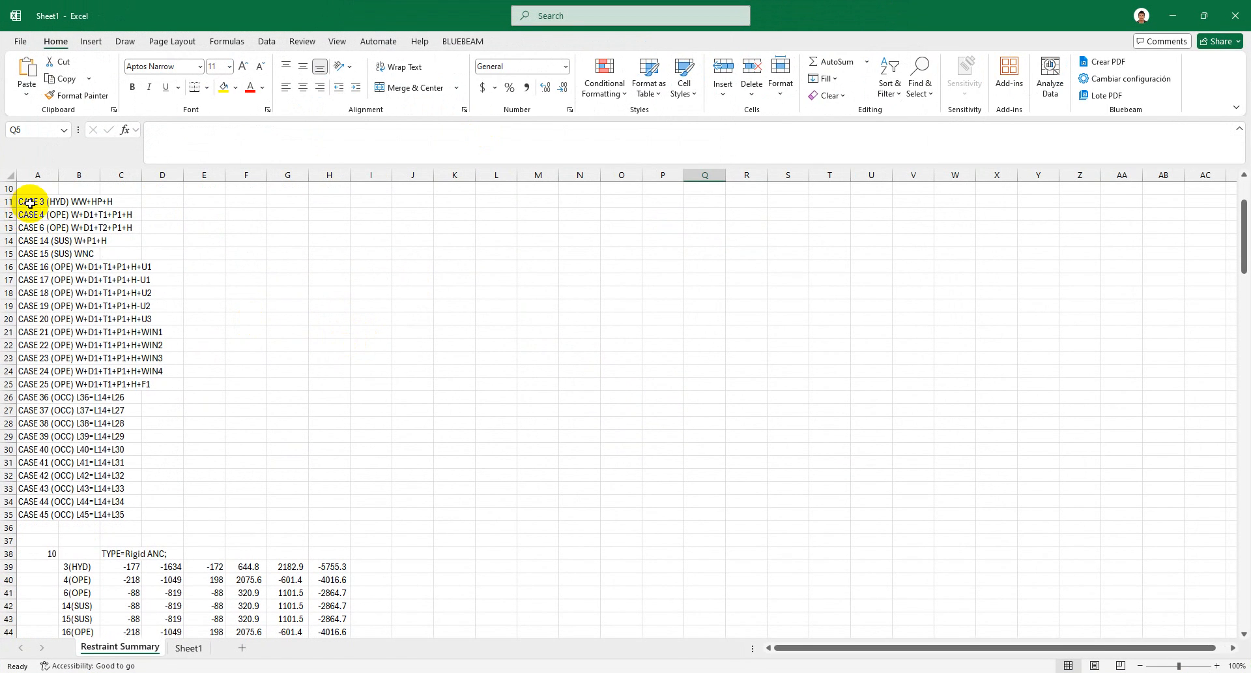
{"action": "left_click_drag", "start_coordinate": [24, 201], "coordinate": [72, 516]}
{"action": "scroll", "coordinate": [202, 455], "scroll_direction": "down", "scroll_amount": 6}
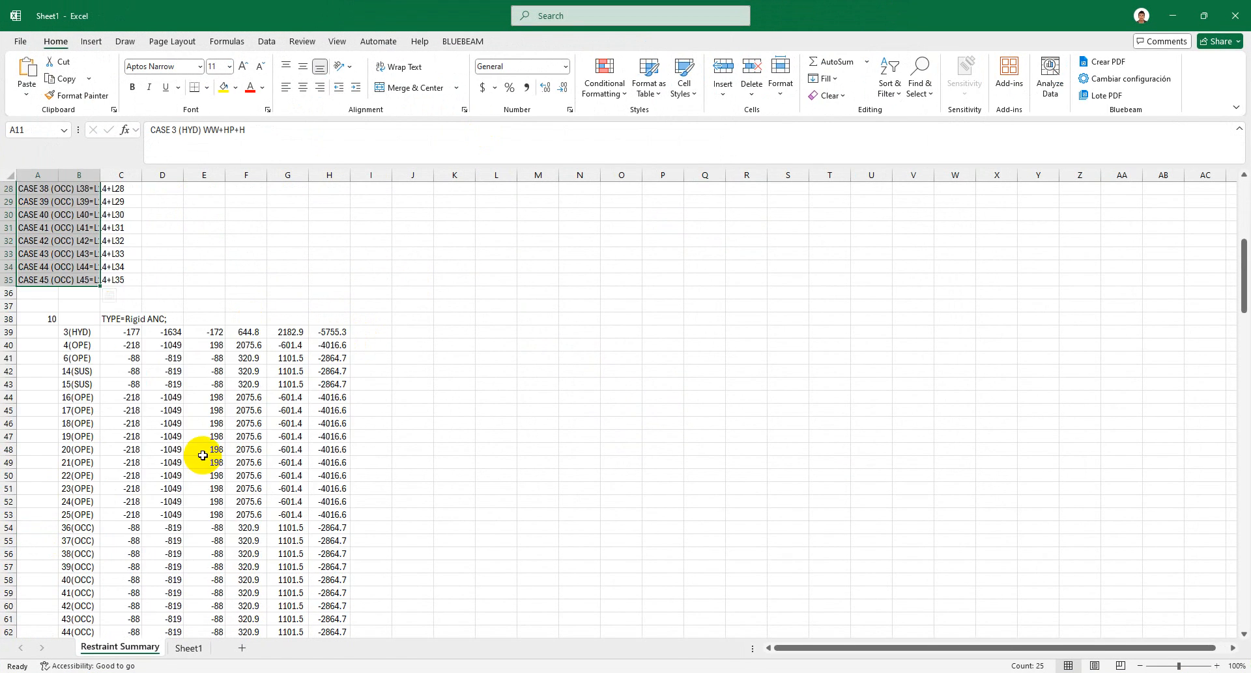
{"action": "left_click_drag", "start_coordinate": [37, 320], "coordinate": [264, 502]}
{"action": "left_click_drag", "start_coordinate": [42, 369], "coordinate": [332, 372]}
{"action": "scroll", "coordinate": [331, 372], "scroll_direction": "down", "scroll_amount": 10}
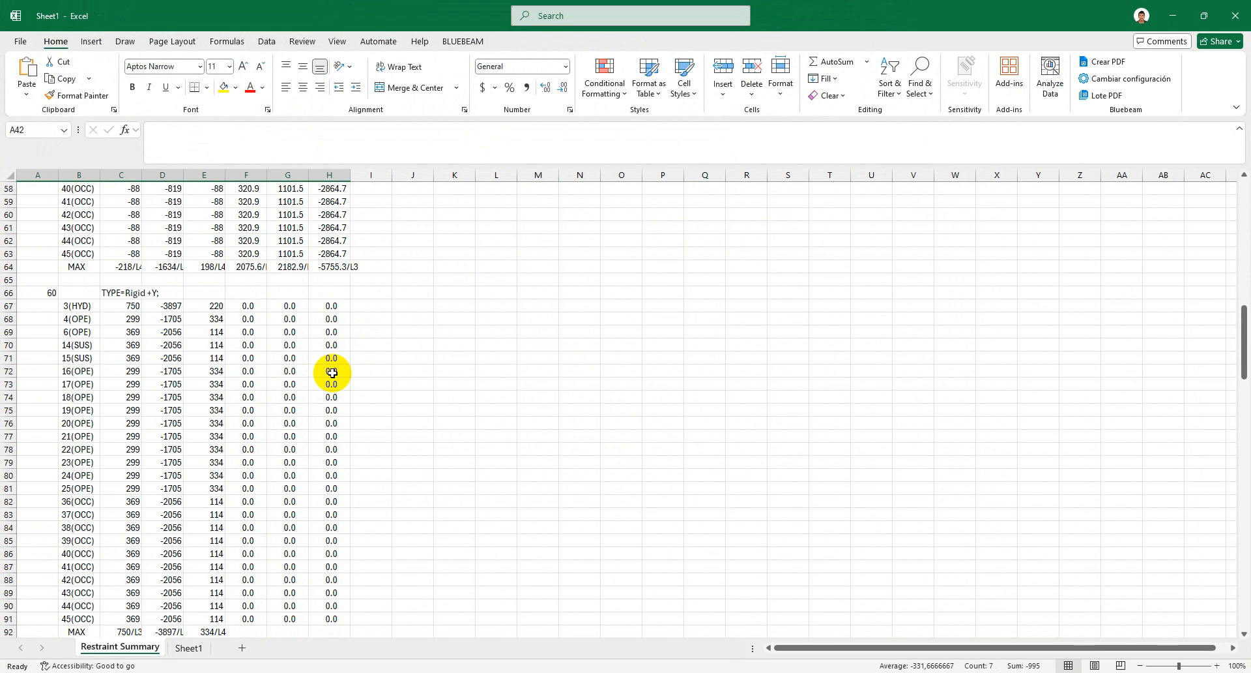
{"action": "scroll", "coordinate": [331, 372], "scroll_direction": "up", "scroll_amount": 5}
{"action": "scroll", "coordinate": [186, 371], "scroll_direction": "down", "scroll_amount": 20}
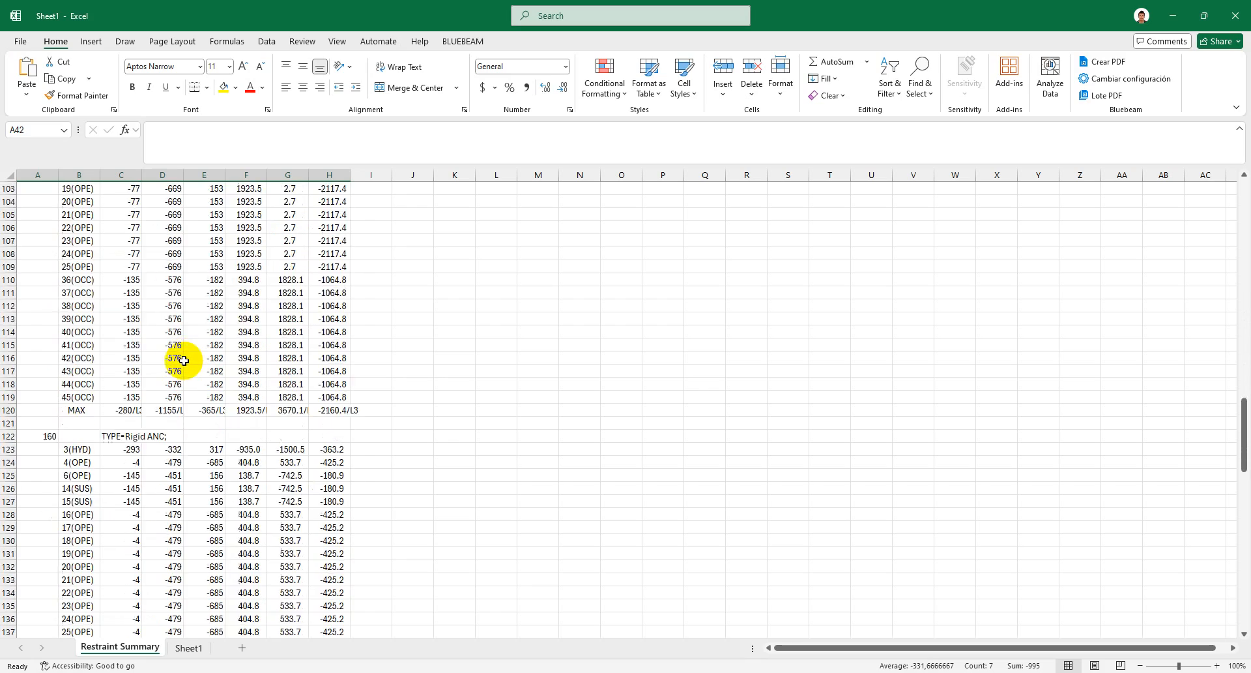
Examine the restraint loads at nodes 10, 70 and 160 and at the Rigid +Y support across the exported load cases
{"action": "scroll", "coordinate": [185, 363], "scroll_direction": "up", "scroll_amount": 20}
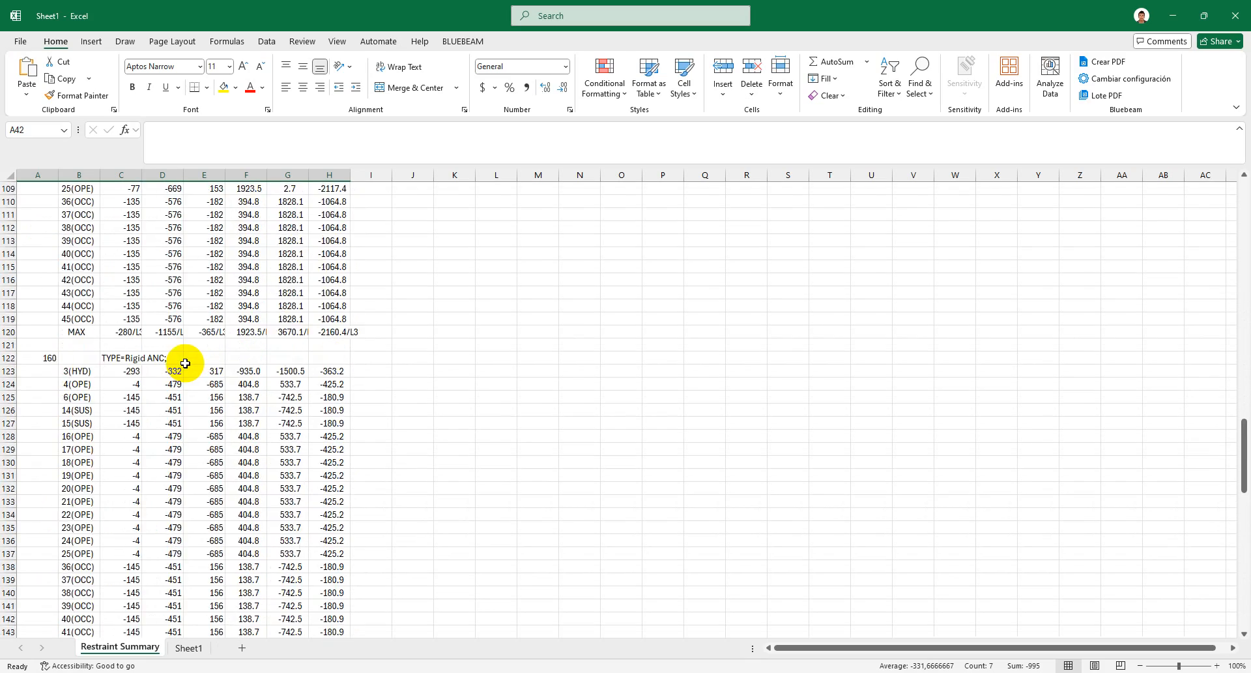
{"action": "scroll", "coordinate": [185, 366], "scroll_direction": "up", "scroll_amount": 5}
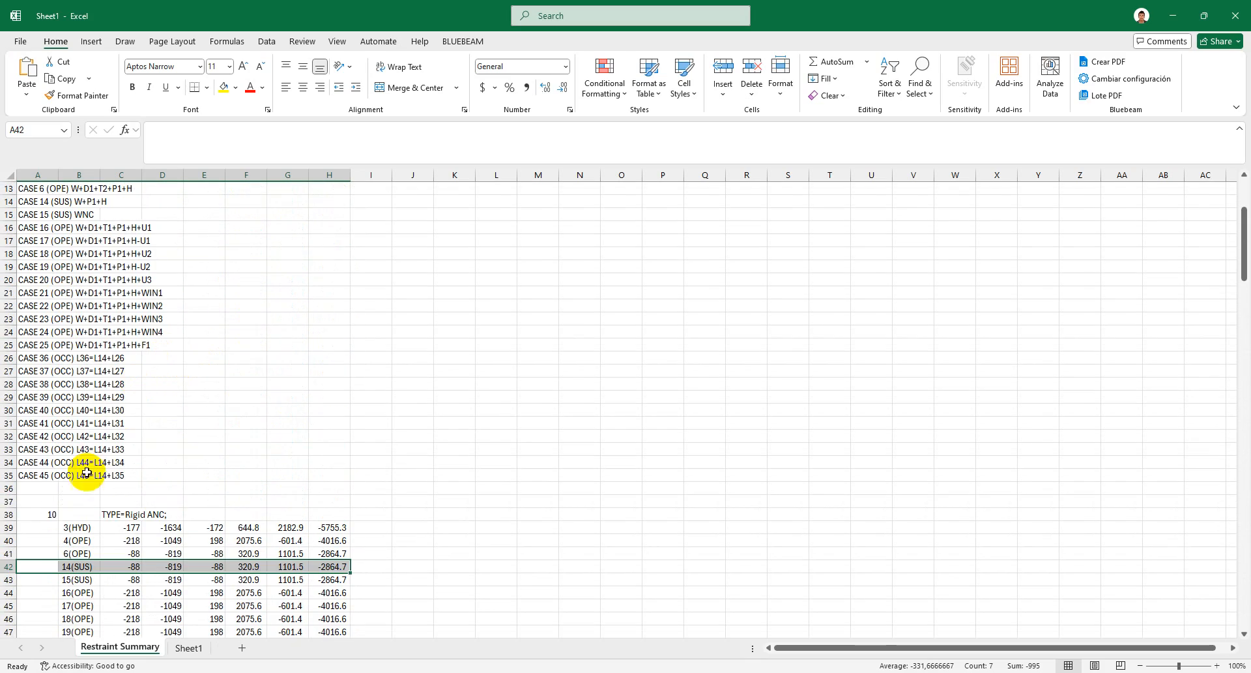
{"action": "left_click", "coordinate": [47, 513]}
{"action": "scroll", "coordinate": [117, 511], "scroll_direction": "down", "scroll_amount": 5}
{"action": "left_click_drag", "start_coordinate": [200, 371], "coordinate": [243, 566]}
{"action": "scroll", "coordinate": [61, 492], "scroll_direction": "down", "scroll_amount": 6}
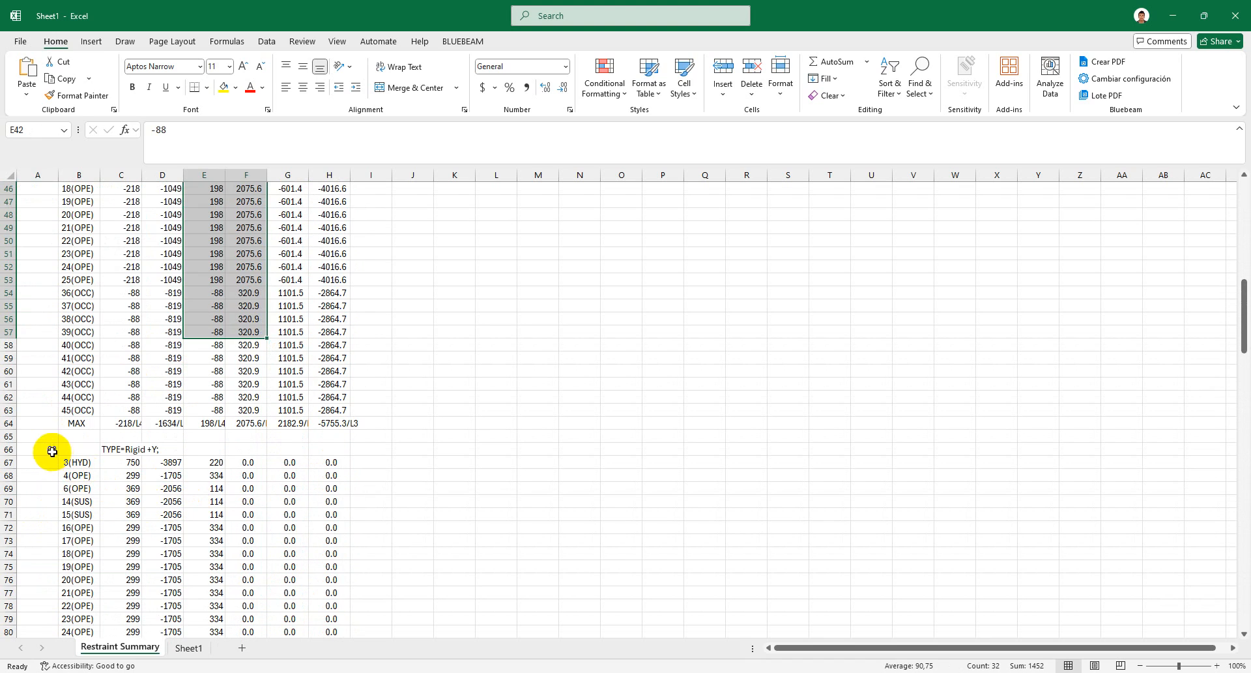
{"action": "left_click_drag", "start_coordinate": [124, 487], "coordinate": [287, 590]}
{"action": "scroll", "coordinate": [283, 527], "scroll_direction": "down", "scroll_amount": 7}
{"action": "scroll", "coordinate": [283, 527], "scroll_direction": "down", "scroll_amount": 5}
{"action": "left_click", "coordinate": [538, 397]}
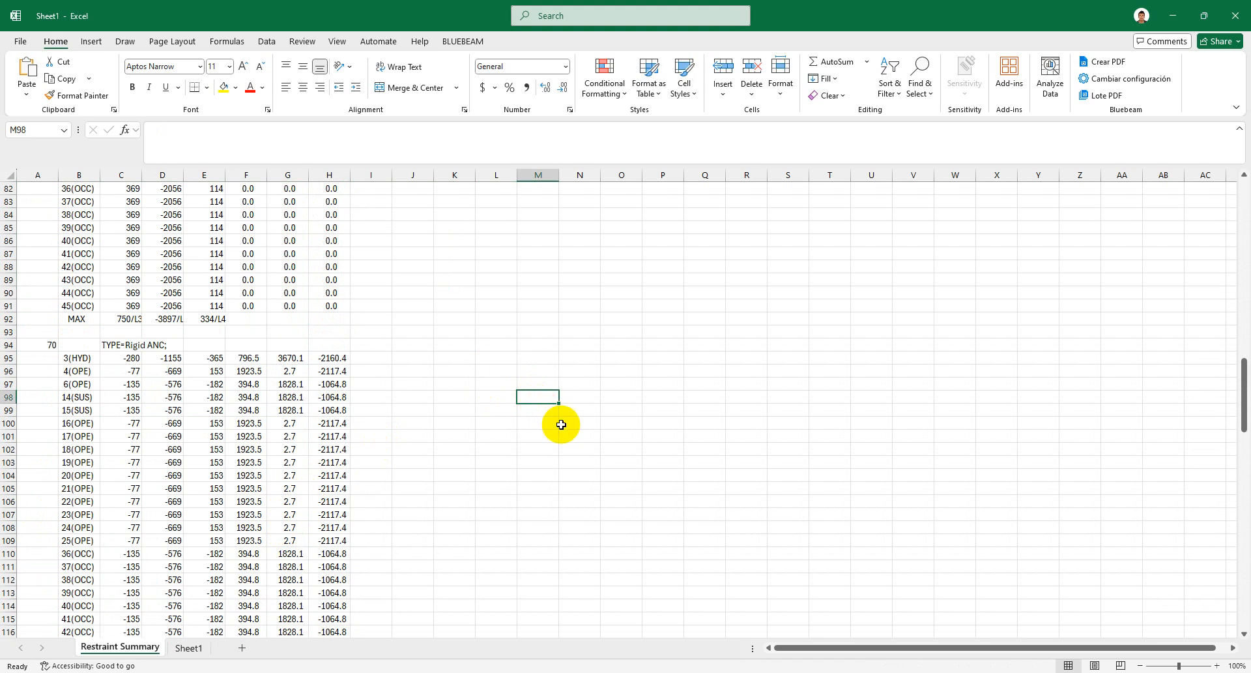
{"action": "scroll", "coordinate": [558, 424], "scroll_direction": "down", "scroll_amount": 4}
{"action": "scroll", "coordinate": [489, 447], "scroll_direction": "down", "scroll_amount": 3}
Close the exported Restraint Summary workbook and return to the CAESAR II Static Output Processor
{"action": "left_click", "coordinate": [496, 449]}
{"action": "left_click", "coordinate": [1235, 15]}
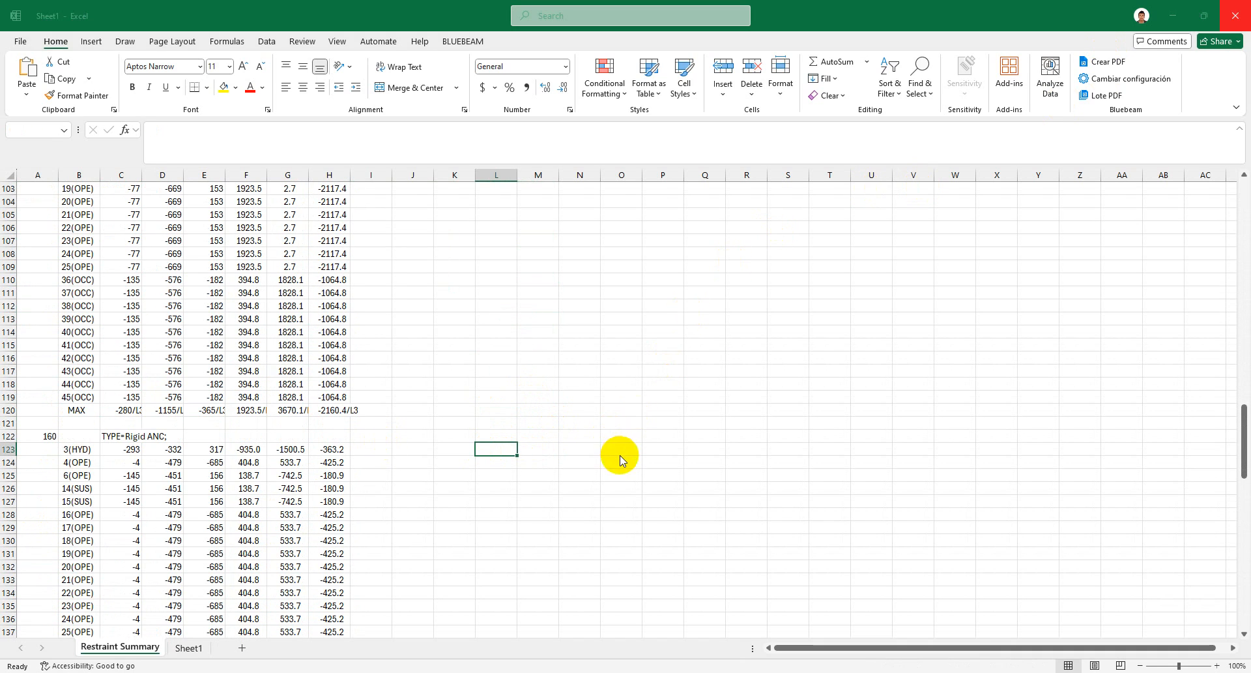
{"action": "left_click", "coordinate": [698, 492]}
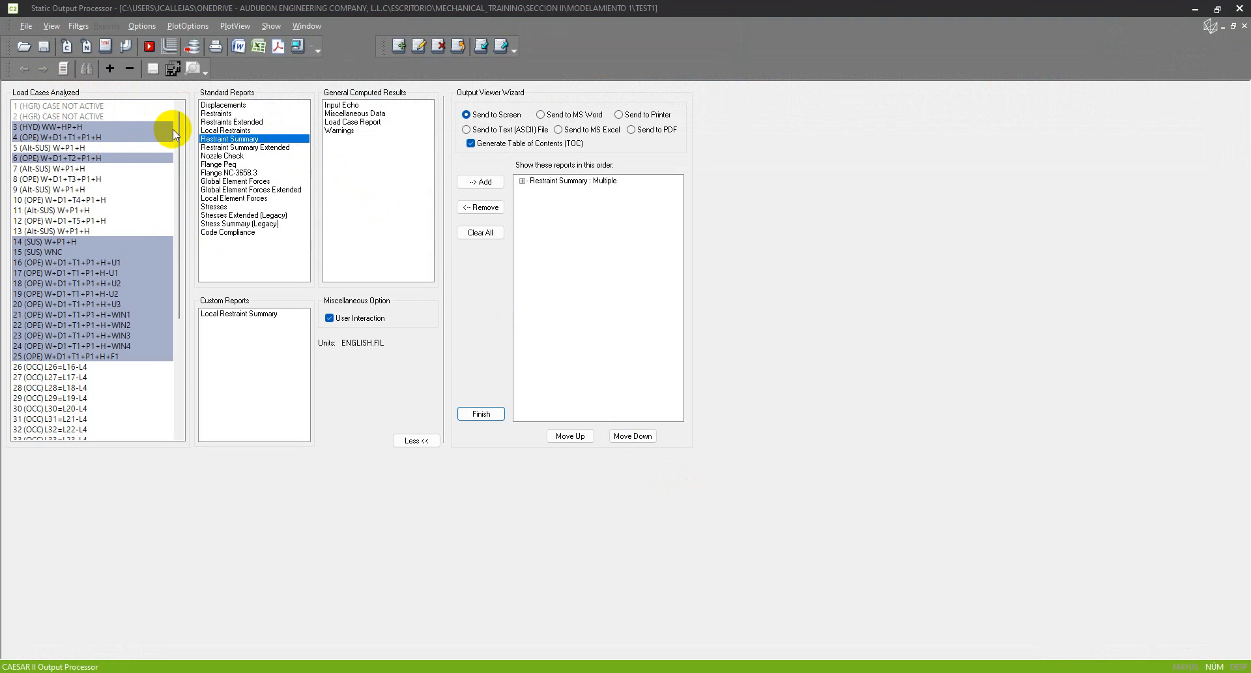
Replace the load case selection with case 3 (HYD), cases 5, 7, 9 and 11 (Alt-SUS), and cases 14 and 15 (SUS)
{"action": "left_click_drag", "start_coordinate": [178, 128], "coordinate": [185, 110]}
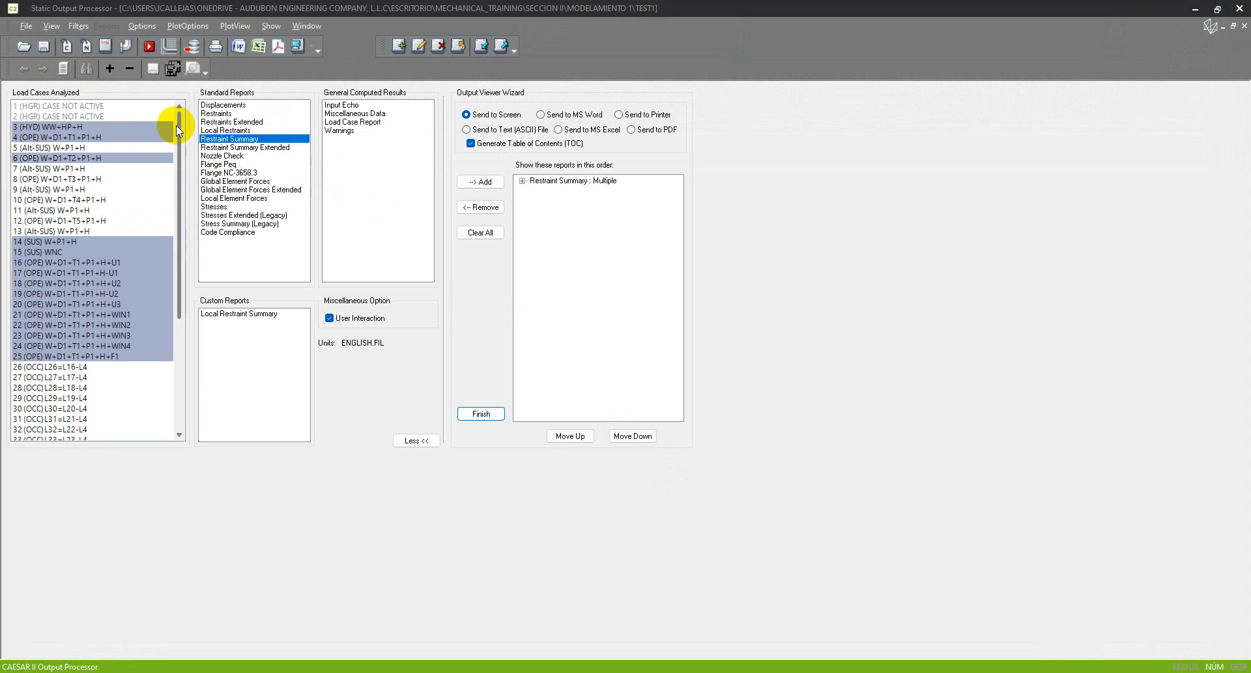
{"action": "left_click_drag", "start_coordinate": [176, 125], "coordinate": [179, 123]}
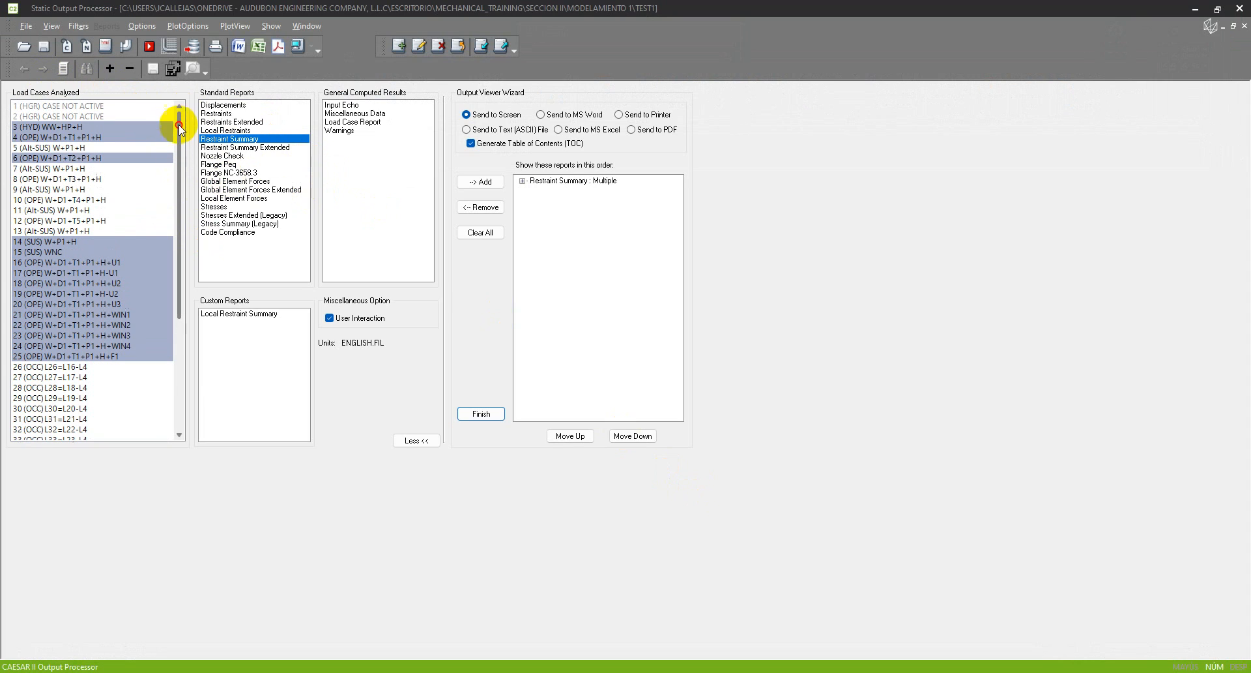
{"action": "left_click", "coordinate": [35, 128]}
{"action": "left_click", "coordinate": [45, 148], "text": "ctrl"}
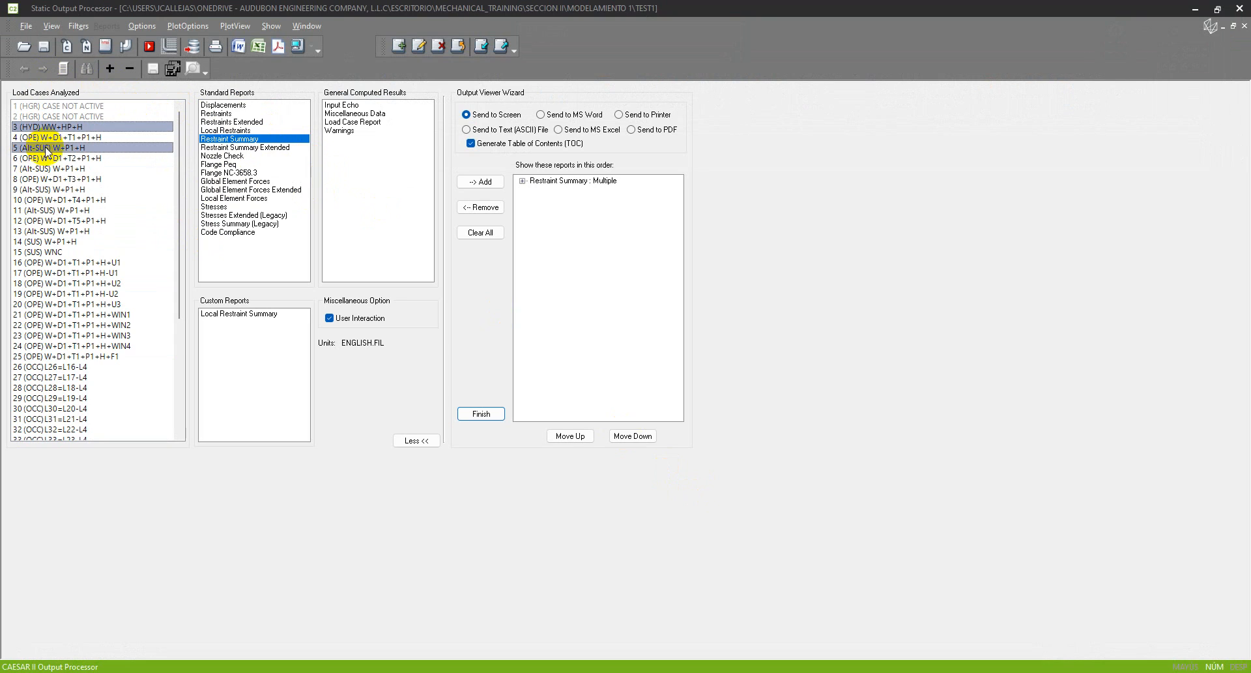
{"action": "left_click", "coordinate": [47, 169], "text": "ctrl"}
{"action": "left_click", "coordinate": [49, 190], "text": "ctrl"}
{"action": "left_click", "coordinate": [49, 210], "text": "ctrl"}
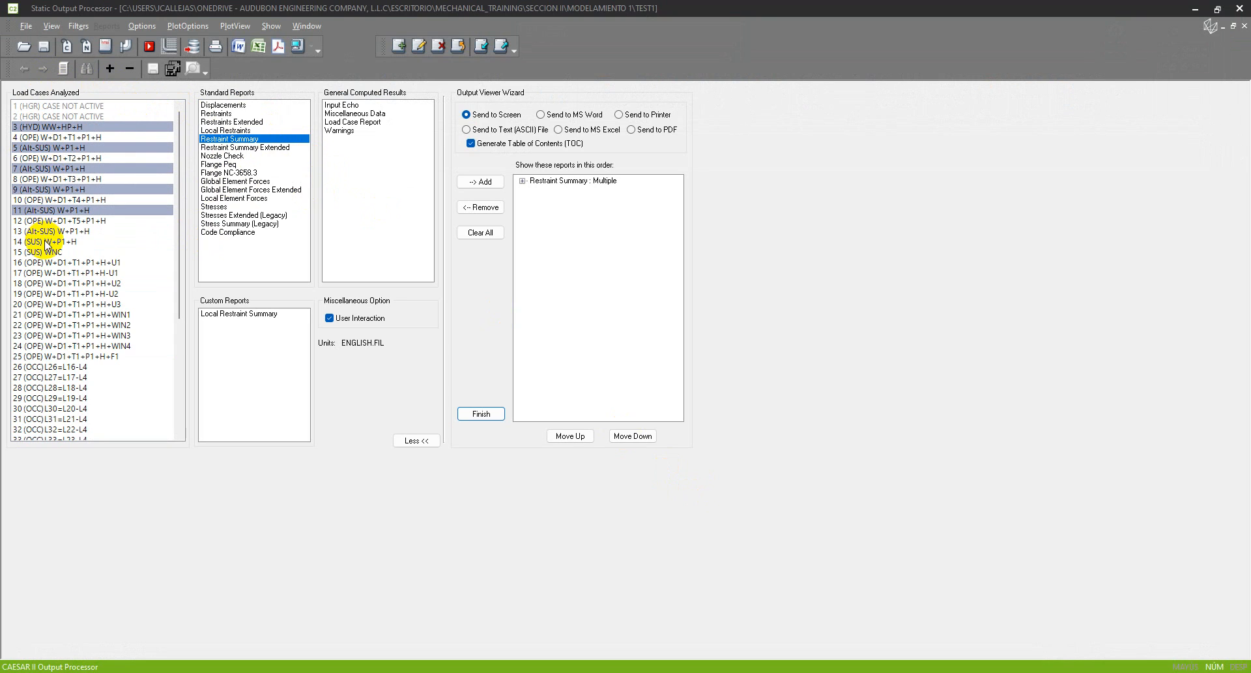
{"action": "left_click", "coordinate": [51, 242], "text": "ctrl"}
{"action": "left_click", "coordinate": [57, 254], "text": "ctrl"}
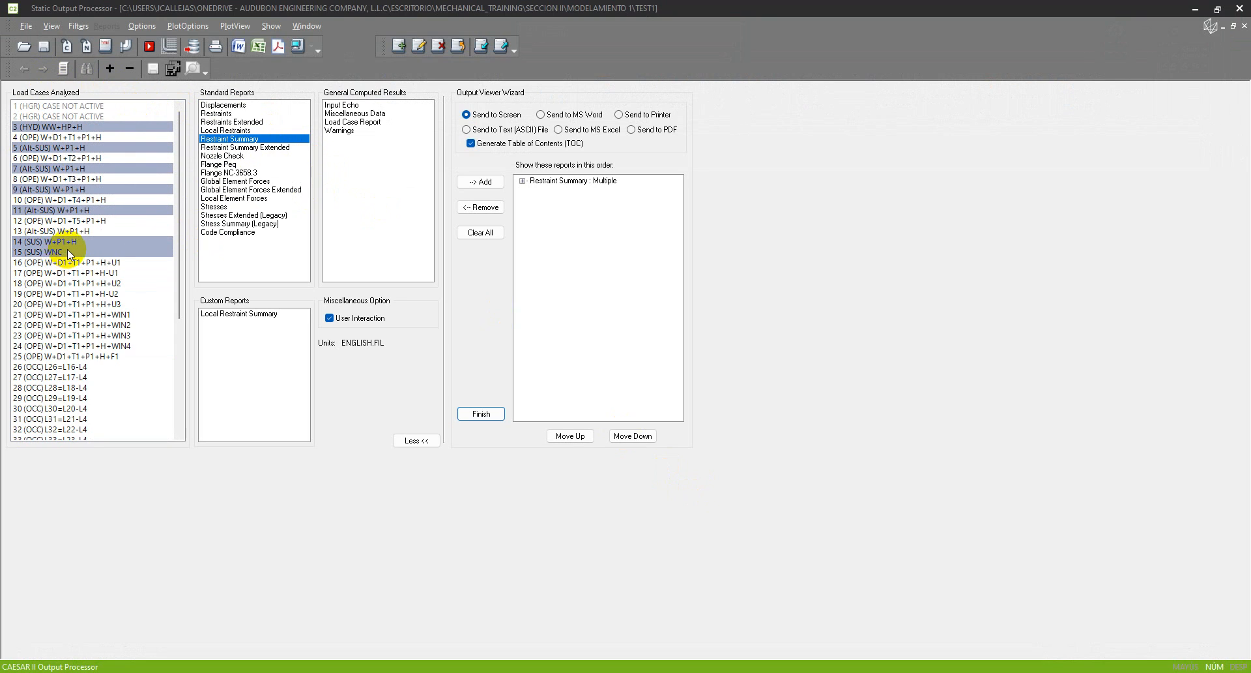
Add occasional load cases 36 through 45 and expansion cases 46 through 49 to the selection, and deselect the Restraint Summary report
{"action": "scroll", "coordinate": [66, 248], "scroll_direction": "down", "scroll_amount": 5}
{"action": "scroll", "coordinate": [65, 215], "scroll_direction": "down", "scroll_amount": 1}
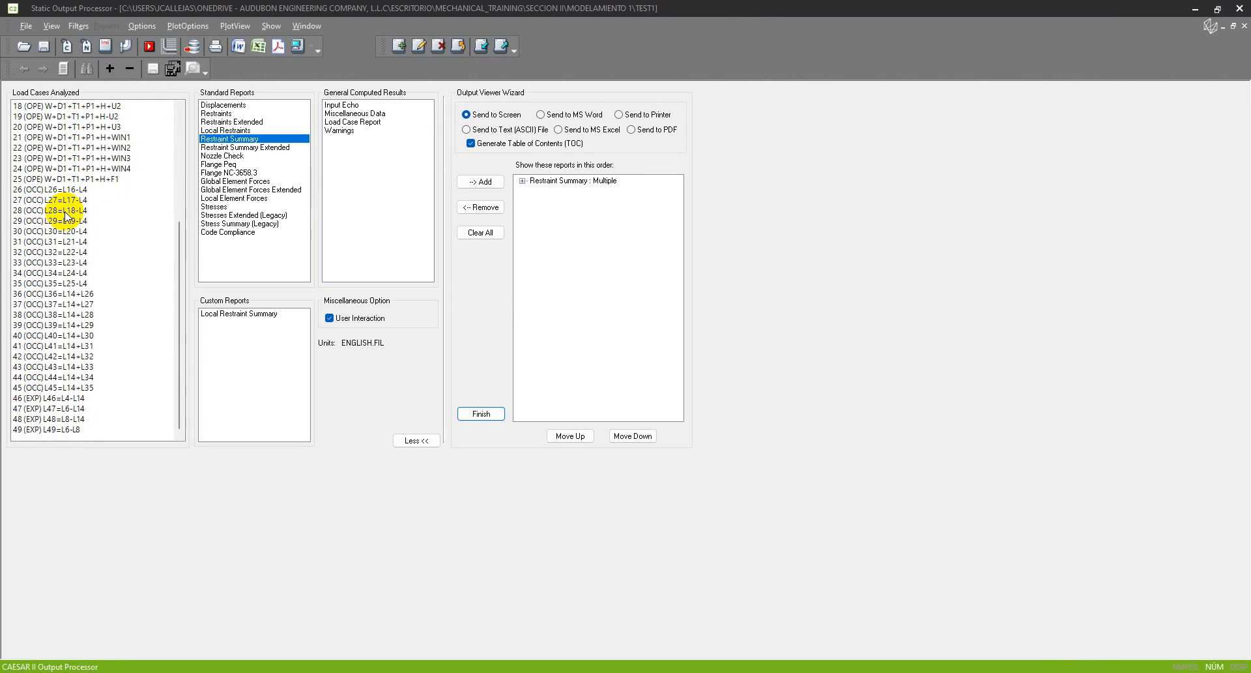
{"action": "left_click_drag", "start_coordinate": [56, 295], "coordinate": [103, 393]}
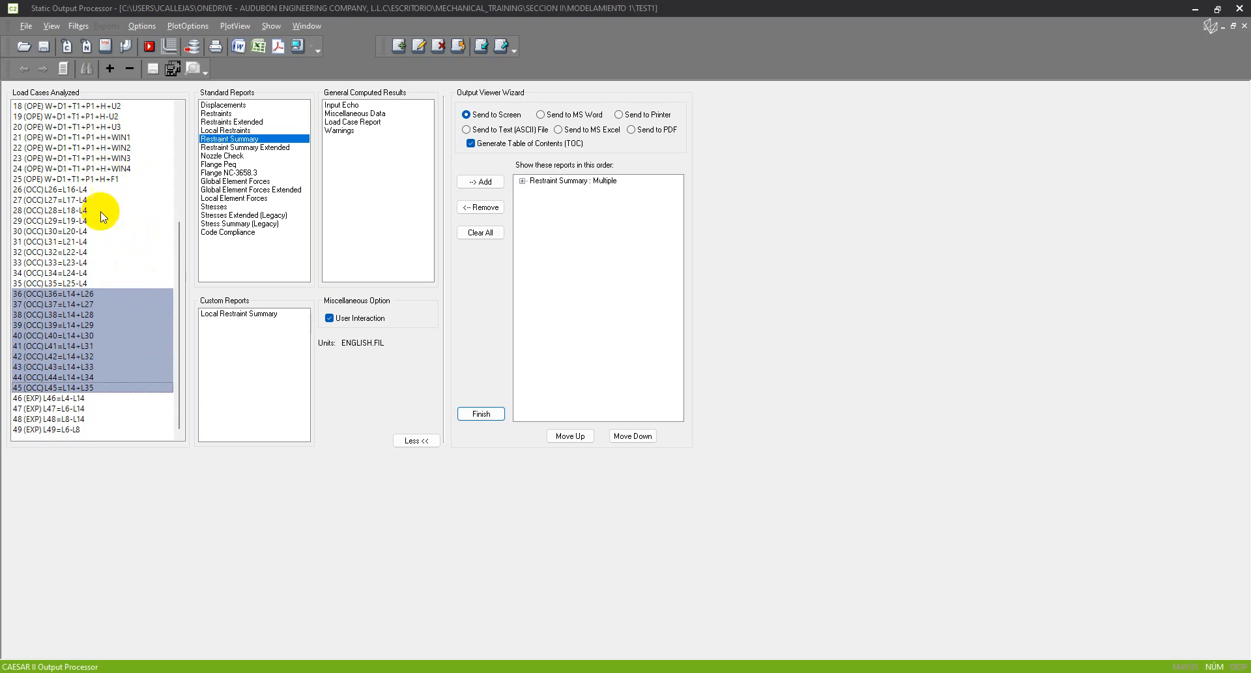
{"action": "left_click", "coordinate": [82, 426], "text": "shift"}
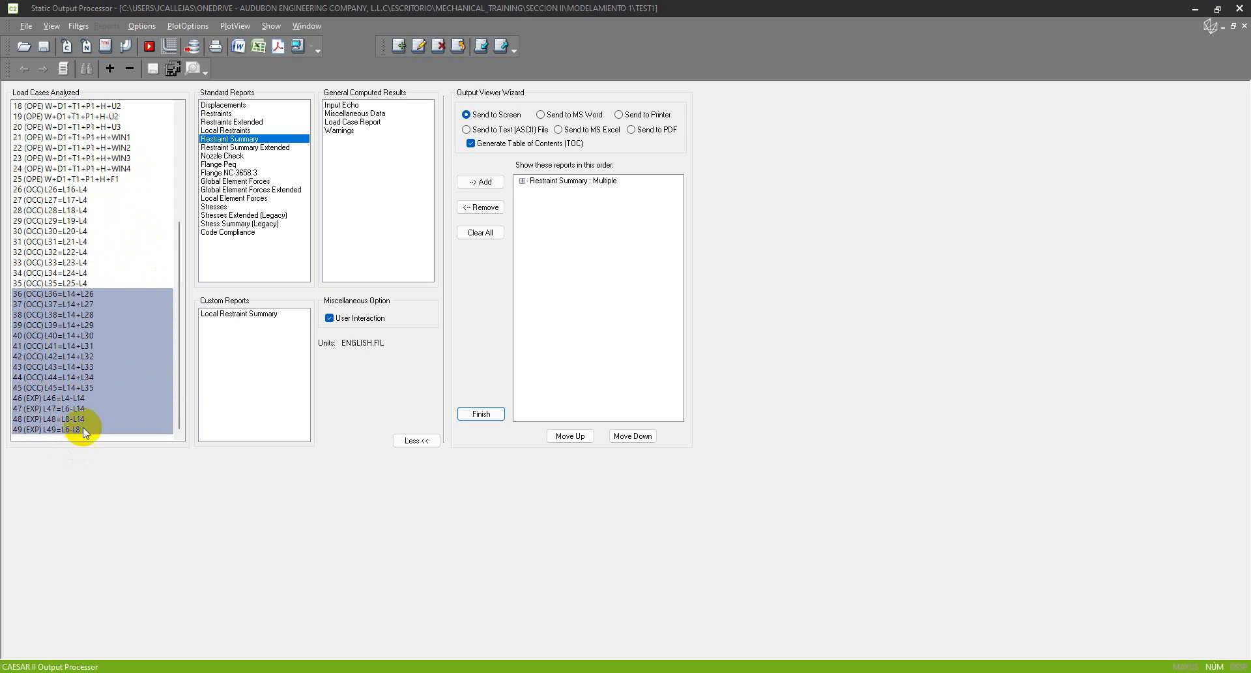
{"action": "left_click", "coordinate": [215, 139], "text": "ctrl"}
Review the load case list to check which hydrotest, sustained, occasional and expansion cases are selected for the stress report
{"action": "scroll", "coordinate": [72, 218], "scroll_direction": "up", "scroll_amount": 6}
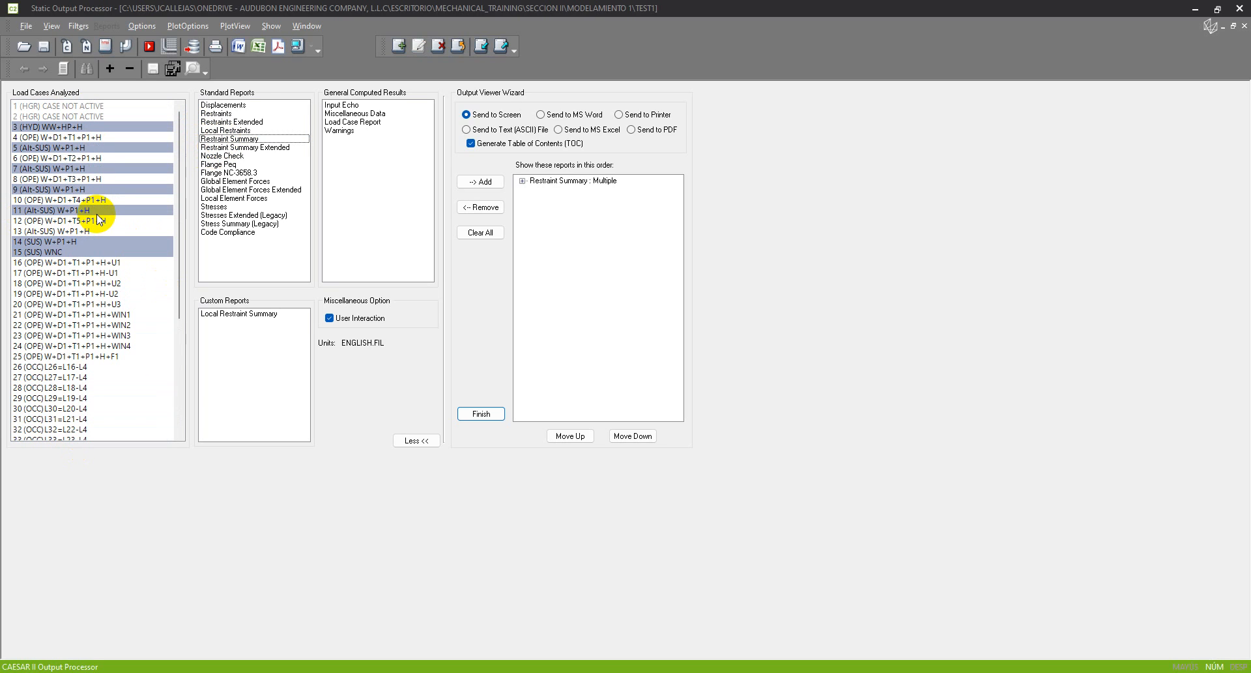
{"action": "scroll", "coordinate": [99, 220], "scroll_direction": "down", "scroll_amount": 3}
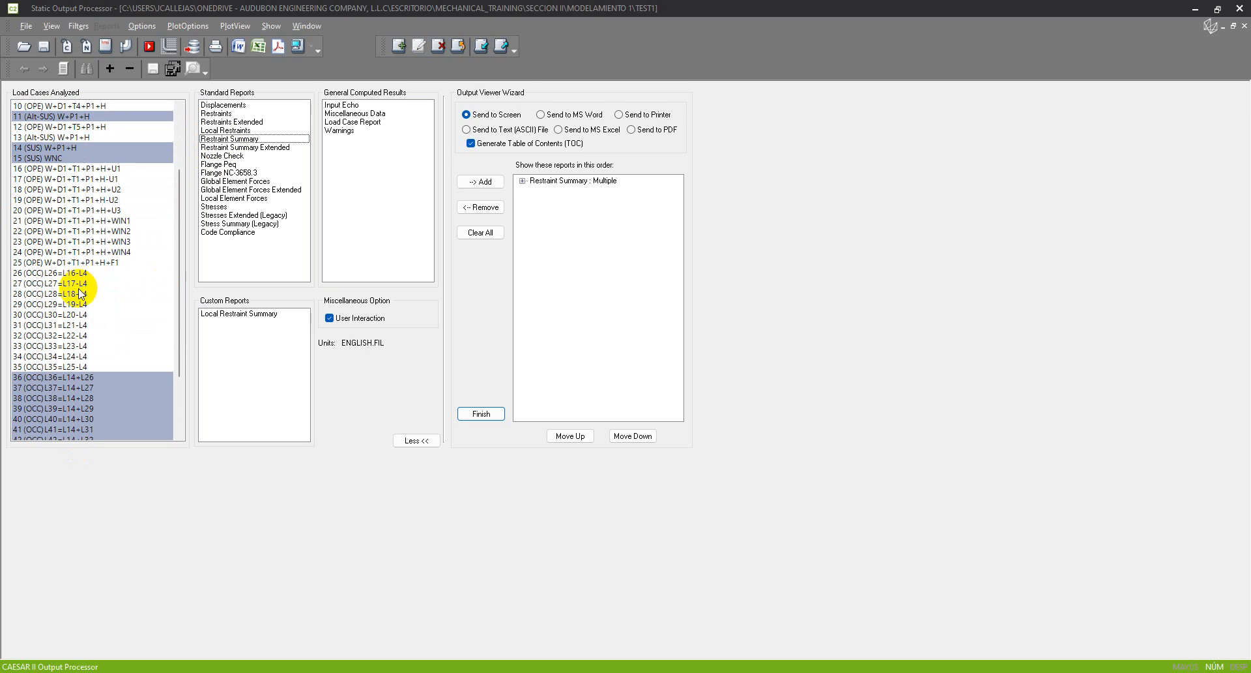
{"action": "scroll", "coordinate": [97, 306], "scroll_direction": "down", "scroll_amount": 3}
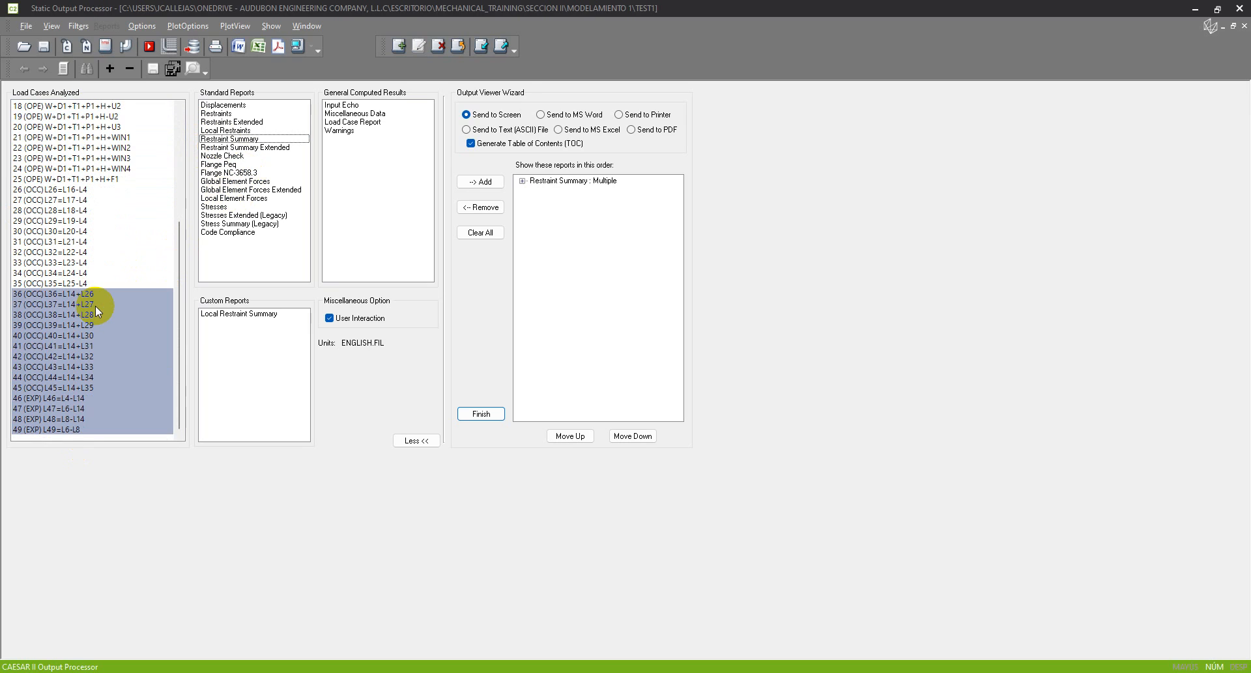
{"action": "scroll", "coordinate": [105, 293], "scroll_direction": "up", "scroll_amount": 4}
{"action": "scroll", "coordinate": [110, 287], "scroll_direction": "up", "scroll_amount": 2}
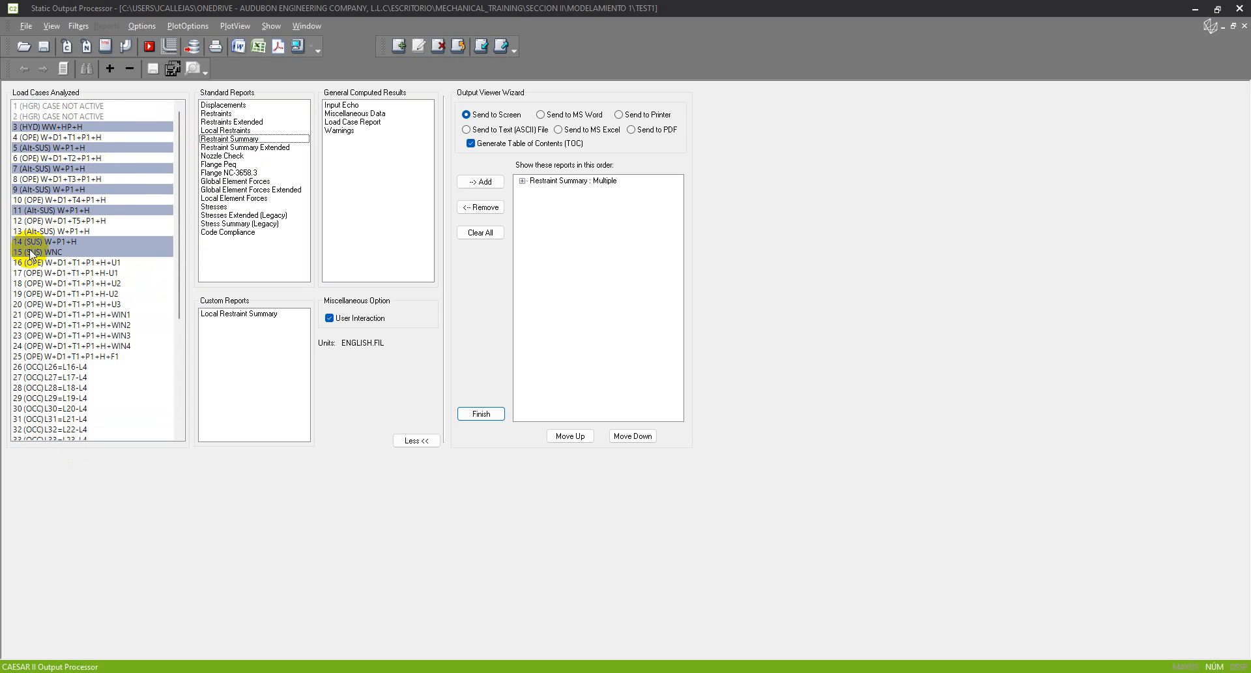
{"action": "scroll", "coordinate": [101, 261], "scroll_direction": "down", "scroll_amount": 6}
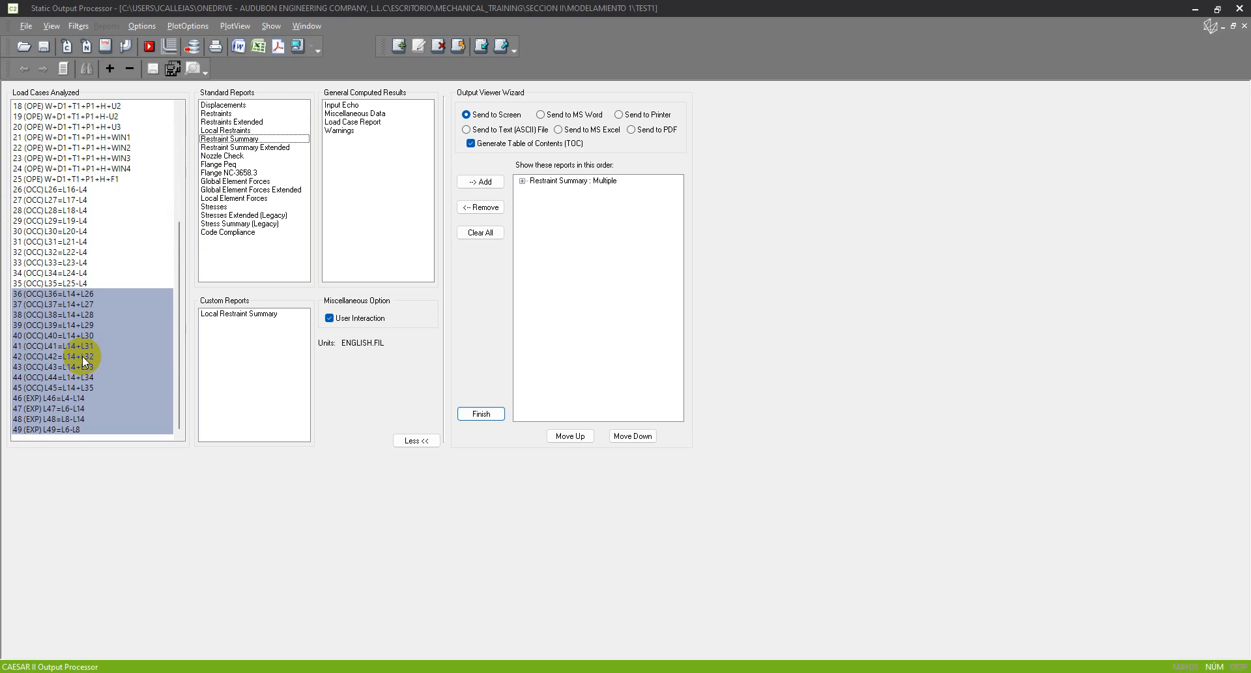
{"action": "scroll", "coordinate": [95, 332], "scroll_direction": "up", "scroll_amount": 4}
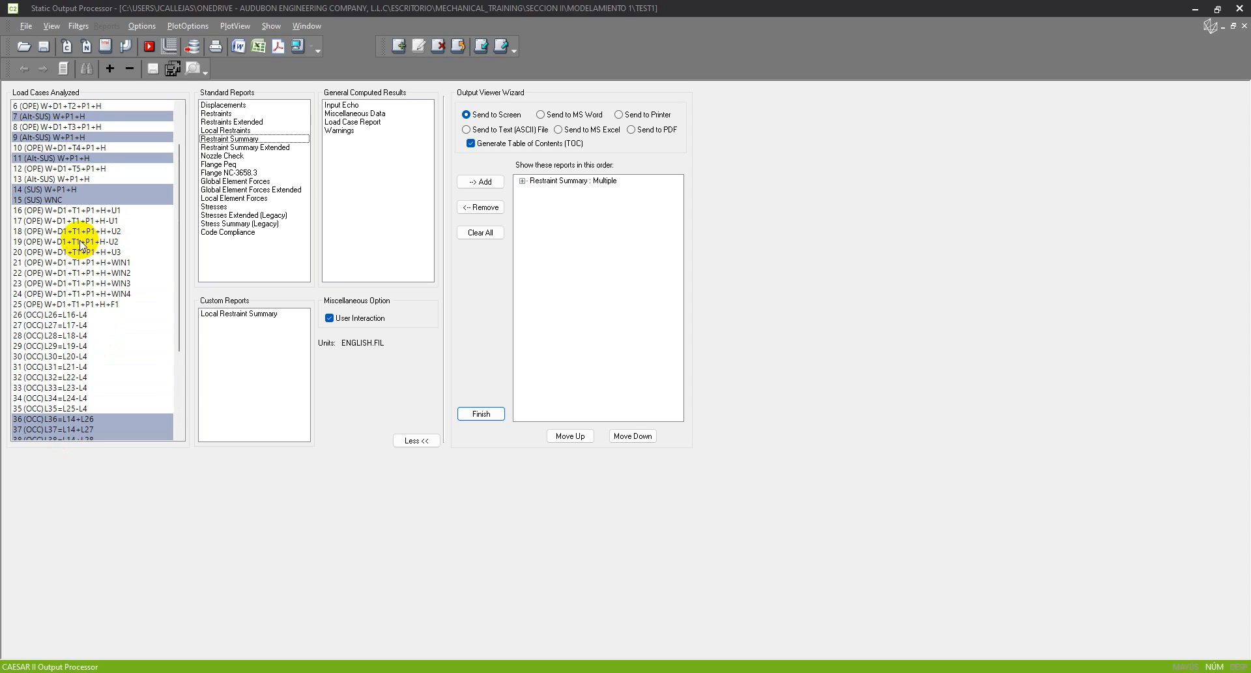
{"action": "scroll", "coordinate": [168, 271], "scroll_direction": "down", "scroll_amount": 4}
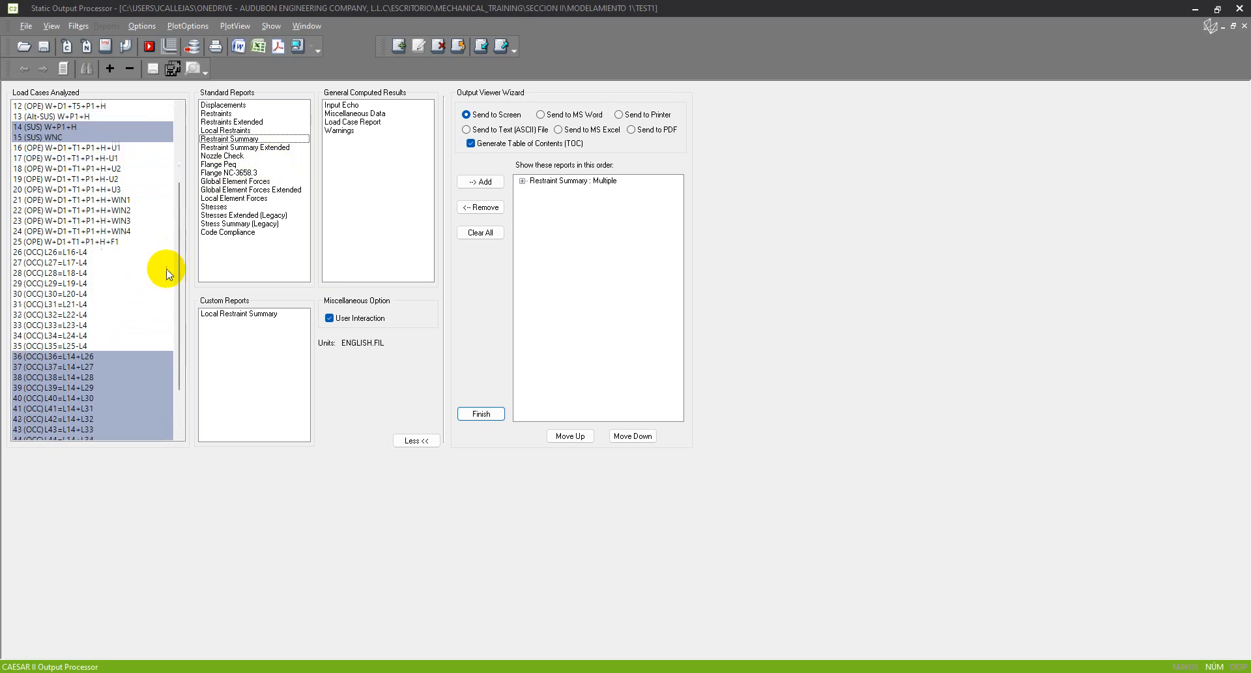
Add the Stress Summary (Legacy) report for the selected load cases to the output list and display that report on screen
{"action": "left_click", "coordinate": [239, 225]}
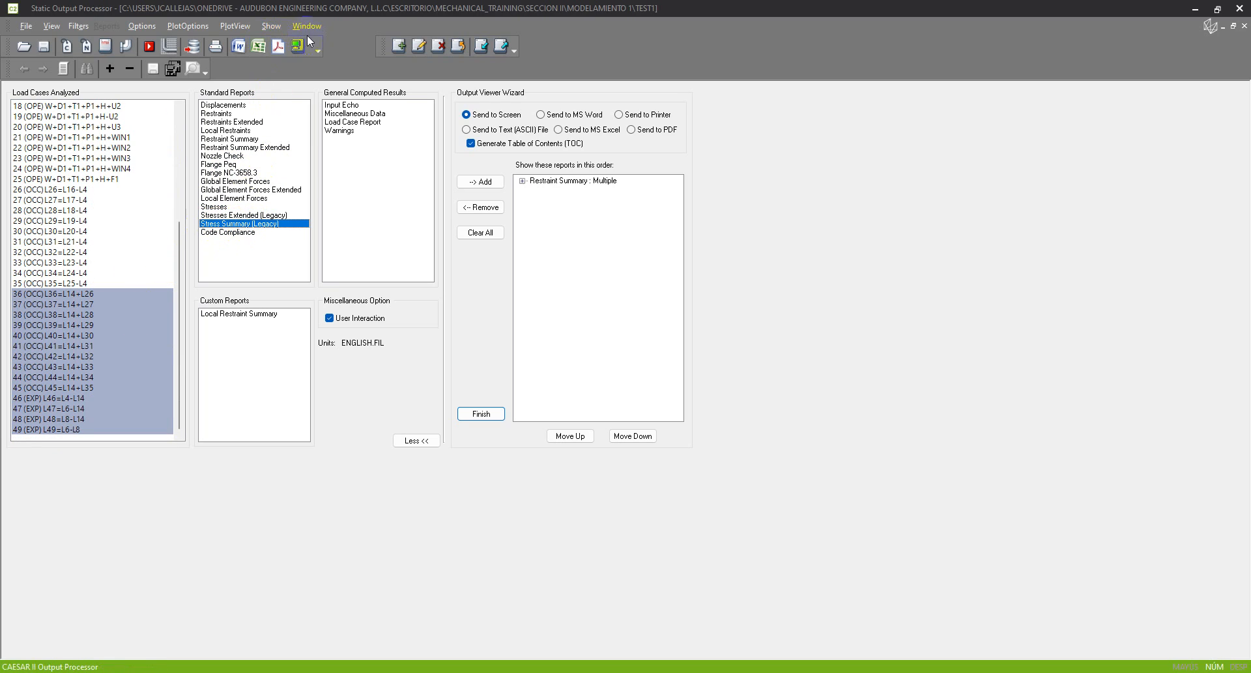
{"action": "left_click", "coordinate": [480, 181]}
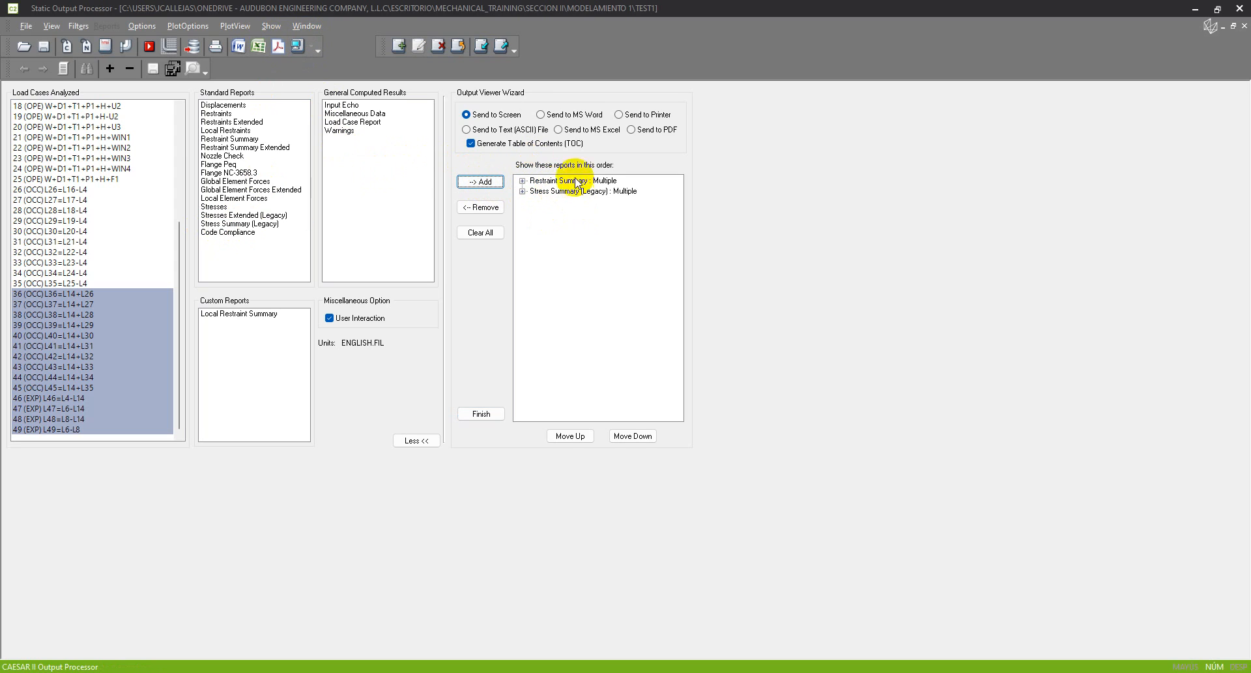
{"action": "left_click", "coordinate": [242, 232]}
{"action": "left_click", "coordinate": [239, 223]}
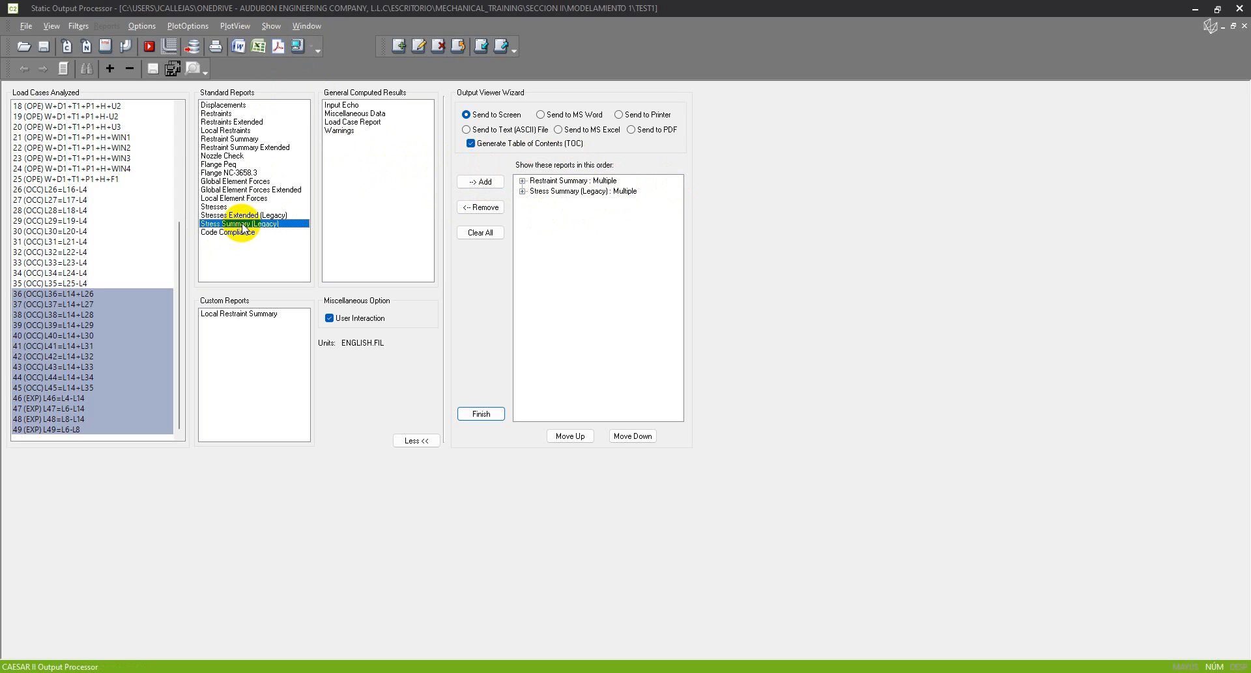
{"action": "left_click", "coordinate": [292, 45]}
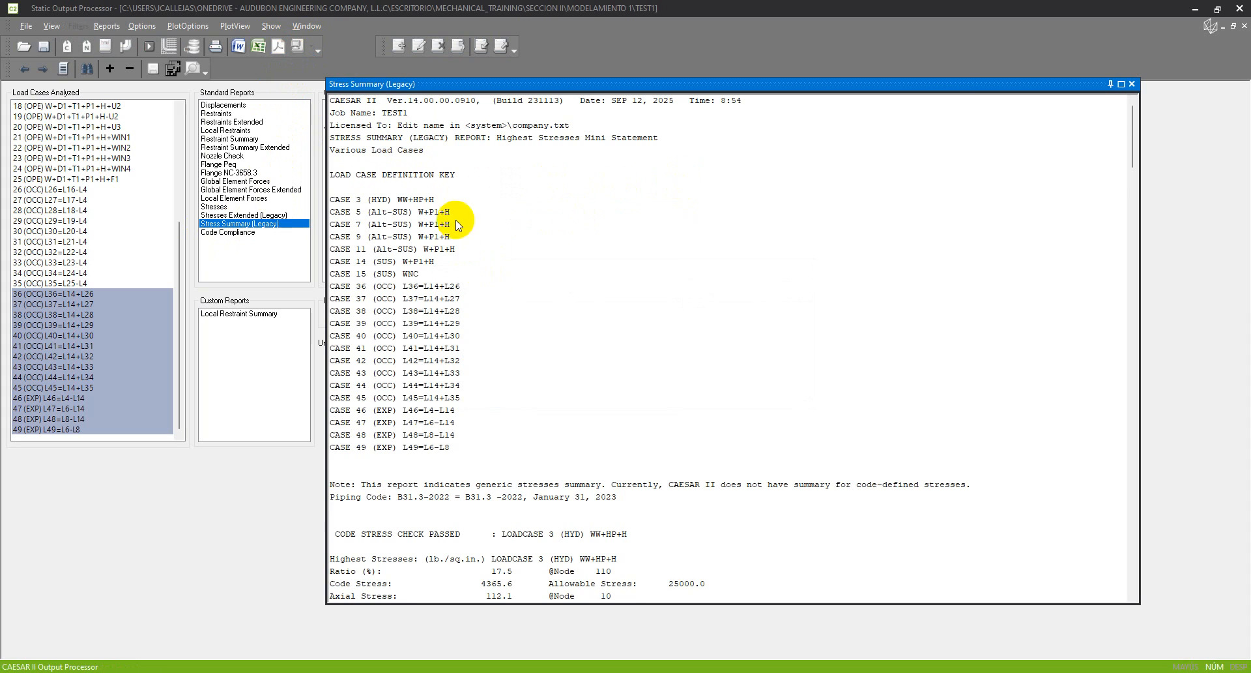
Examine the code stress check, highest stress ratios and allowable stresses for each load case in the Stress Summary, and close the report
{"action": "scroll", "coordinate": [517, 251], "scroll_direction": "down", "scroll_amount": 7}
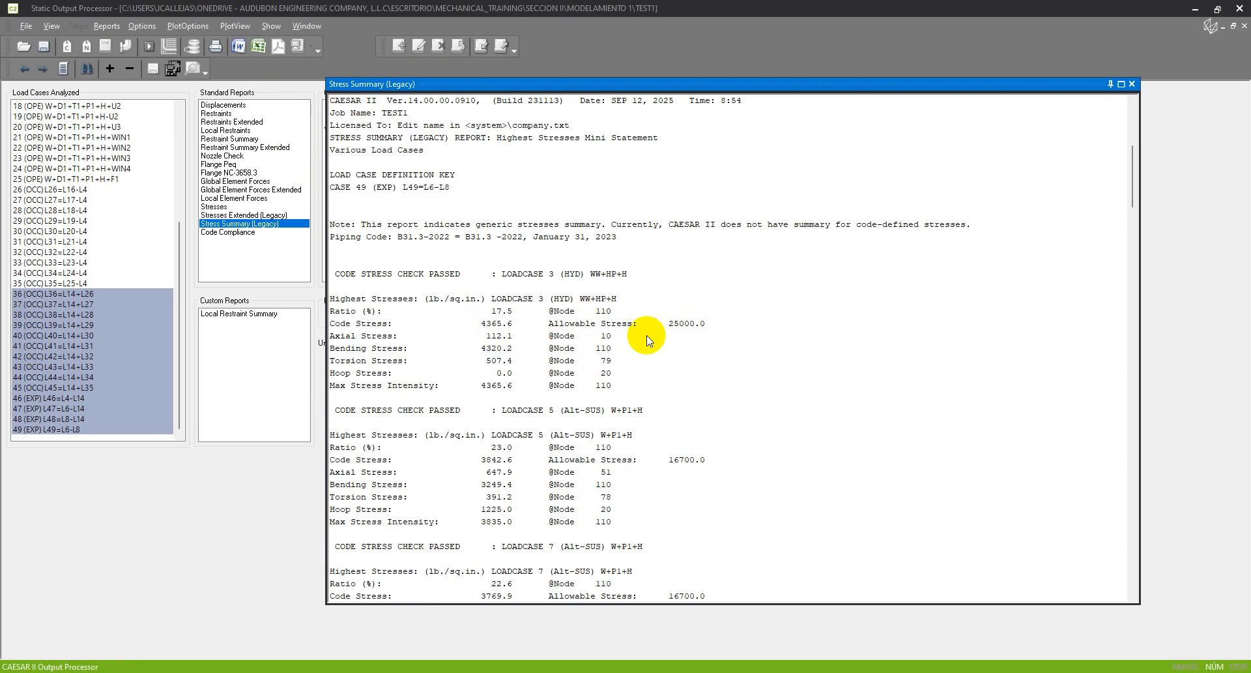
{"action": "scroll", "coordinate": [554, 319], "scroll_direction": "down", "scroll_amount": 9}
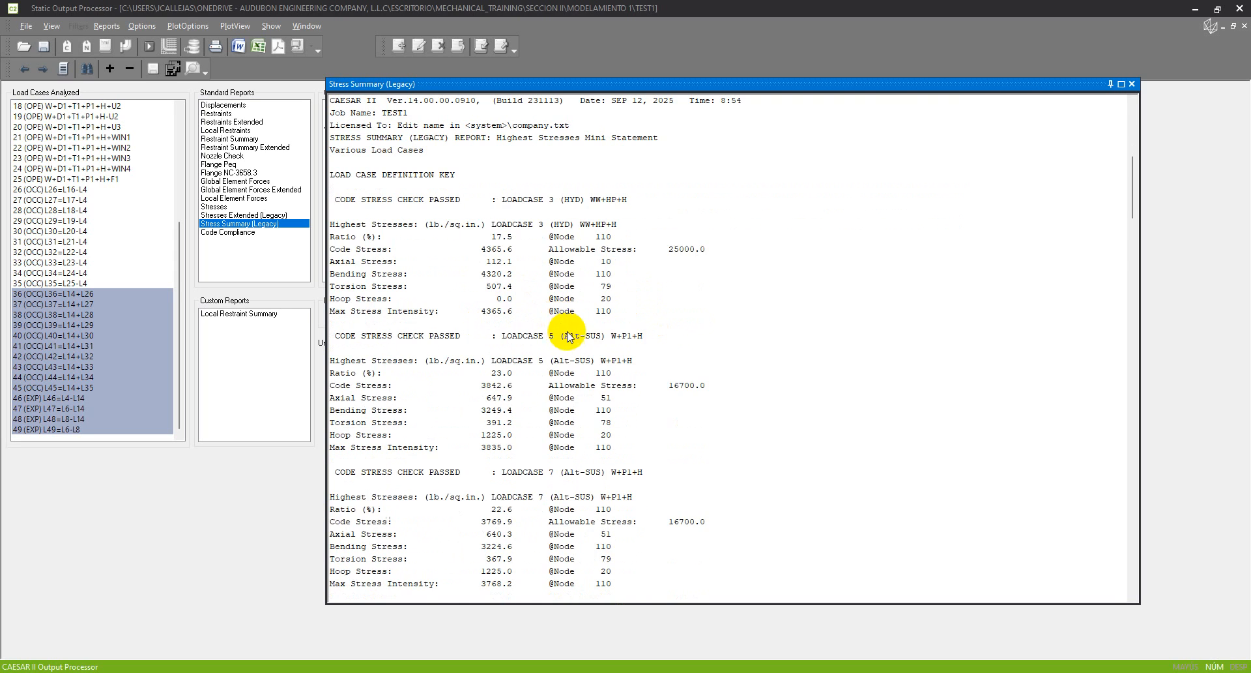
{"action": "scroll", "coordinate": [595, 348], "scroll_direction": "down", "scroll_amount": 20}
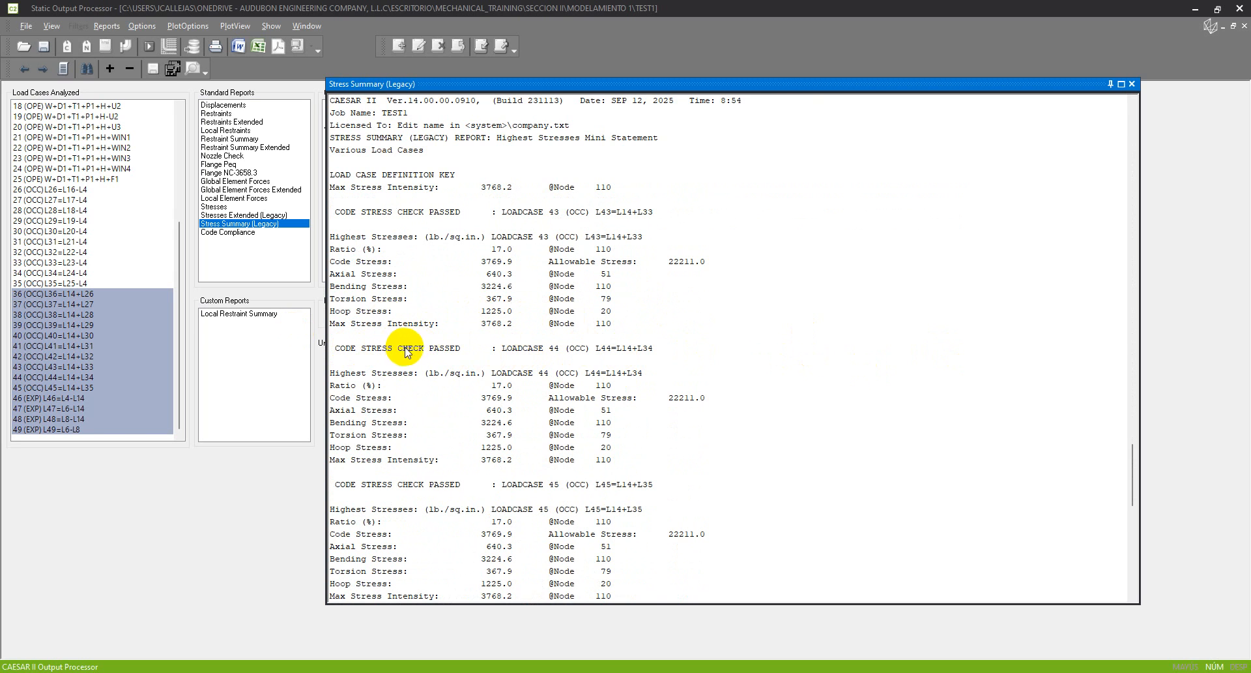
{"action": "scroll", "coordinate": [404, 345], "scroll_direction": "down", "scroll_amount": 3}
{"action": "scroll", "coordinate": [609, 383], "scroll_direction": "up", "scroll_amount": 20}
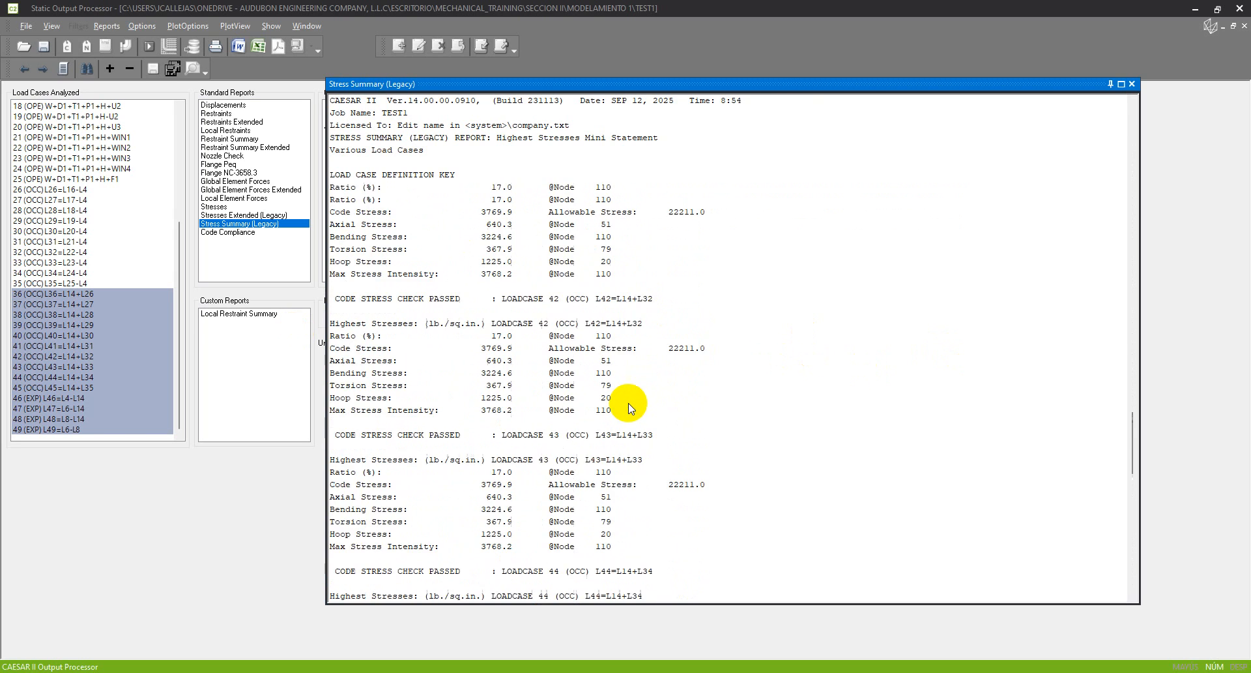
{"action": "scroll", "coordinate": [630, 409], "scroll_direction": "up", "scroll_amount": 20}
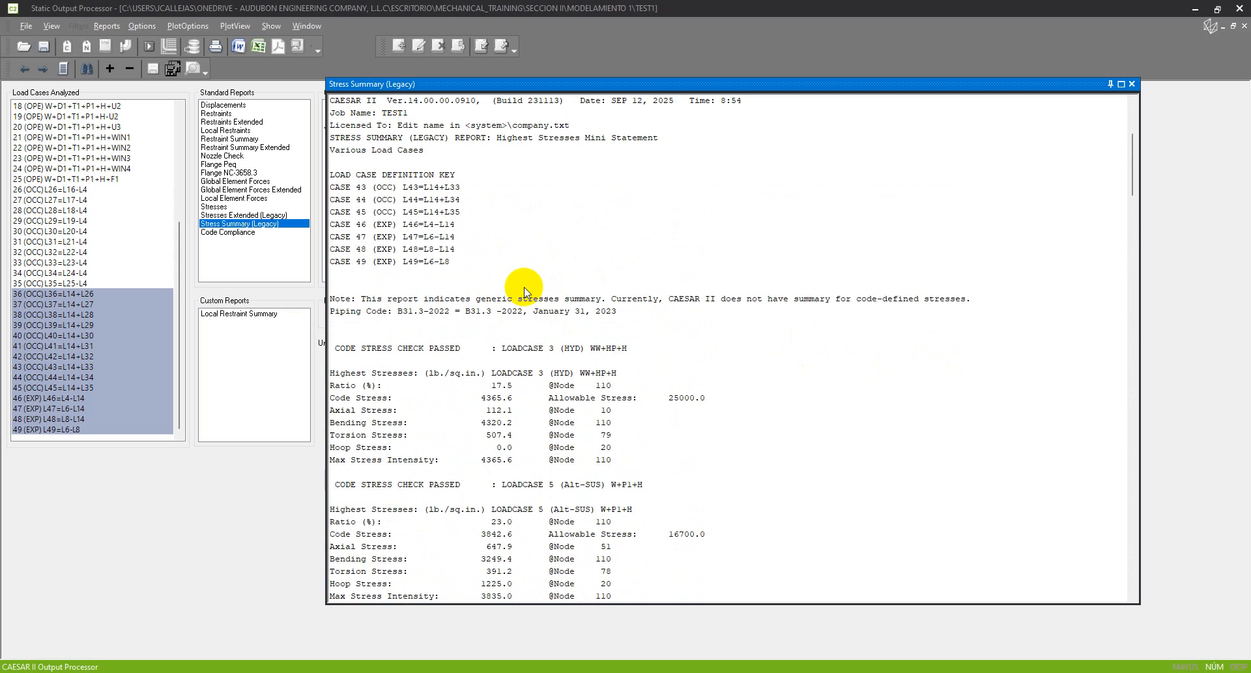
{"action": "scroll", "coordinate": [494, 501], "scroll_direction": "down", "scroll_amount": 4}
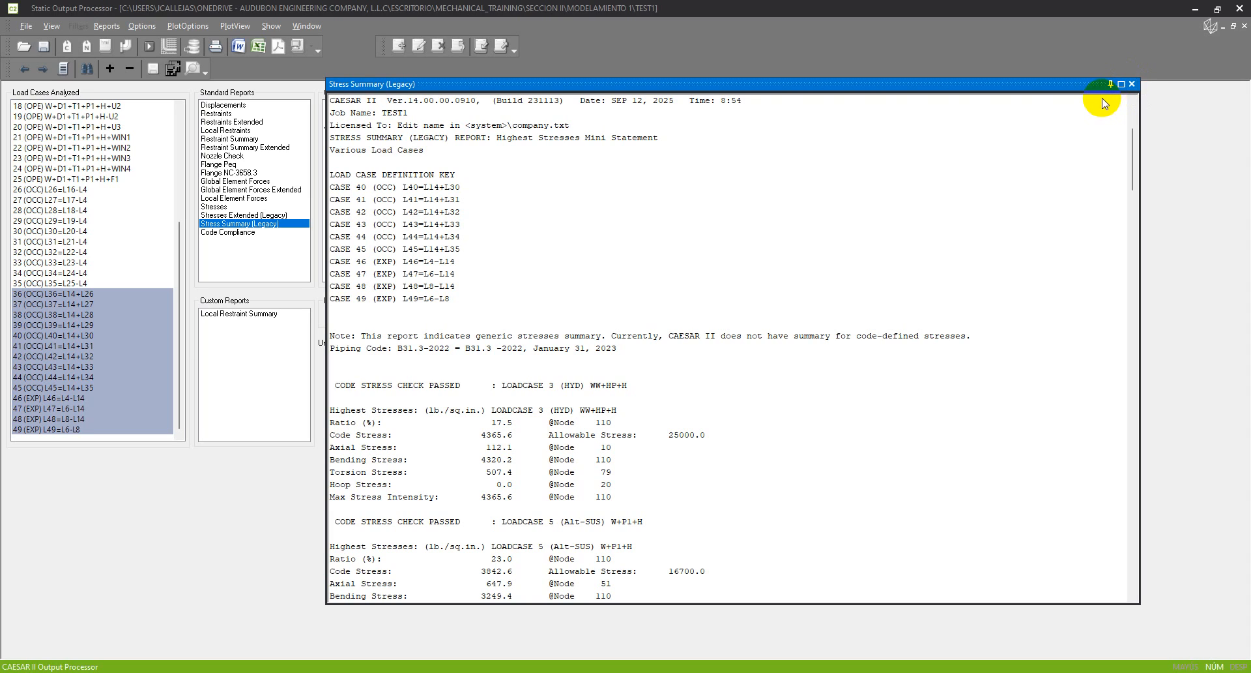
{"action": "left_click", "coordinate": [1133, 84]}
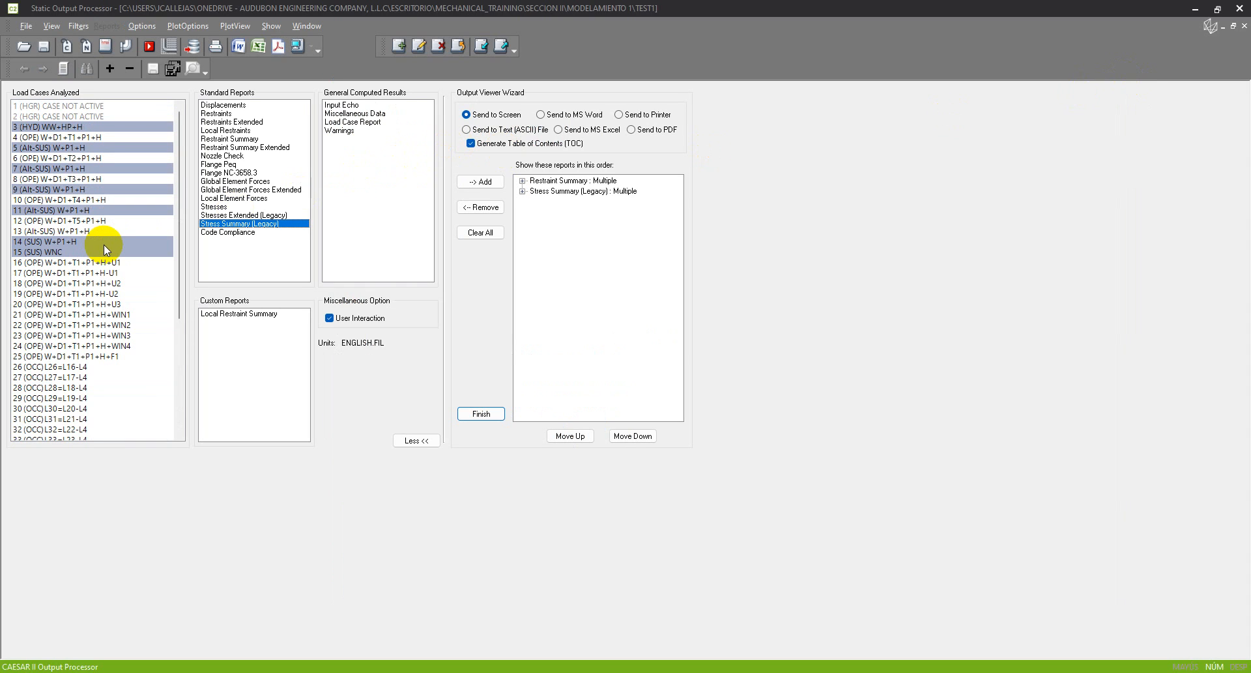
Clear the multiple load case selection and select only load case 4 (OPE) W+D1+T1+P1+H
{"action": "left_click", "coordinate": [62, 138]}
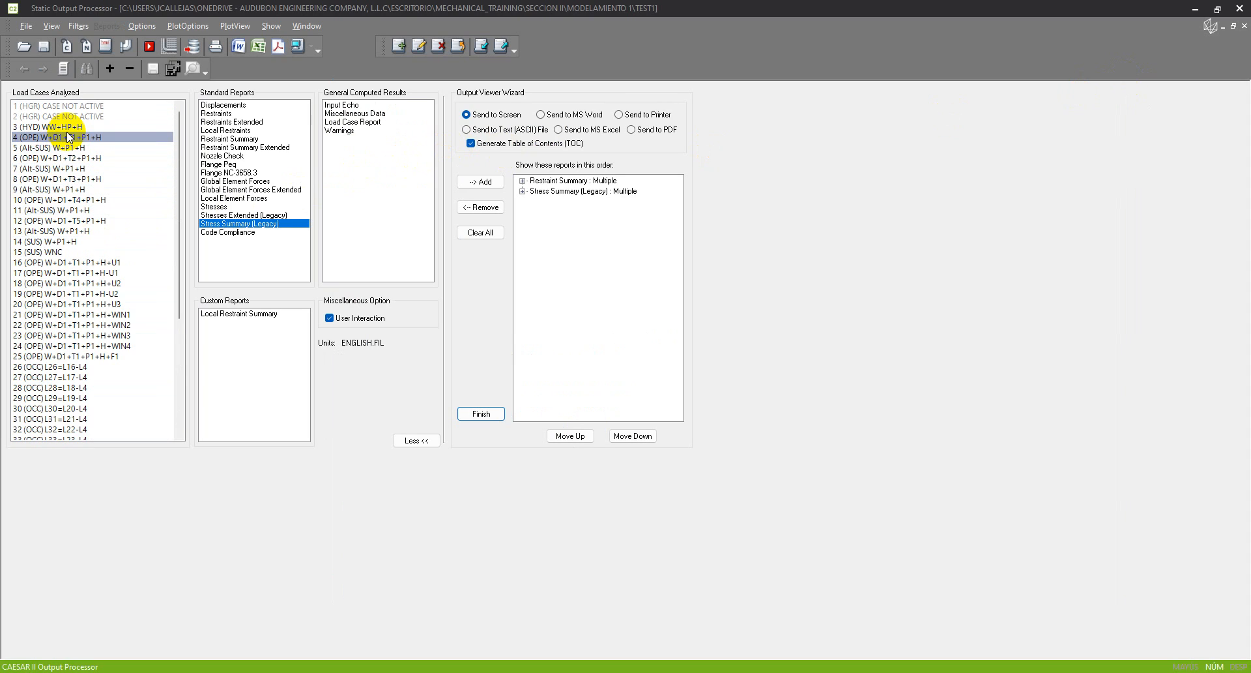
{"action": "left_click", "coordinate": [69, 137], "text": "ctrl"}
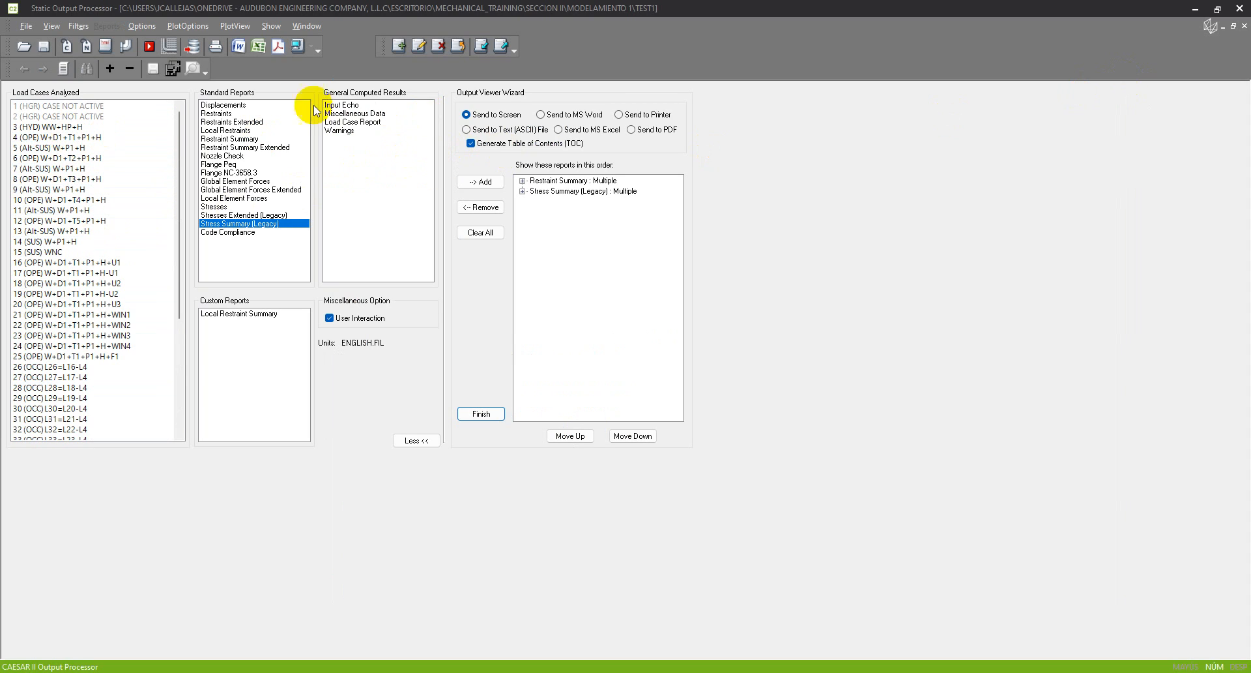
{"action": "left_click", "coordinate": [72, 138]}
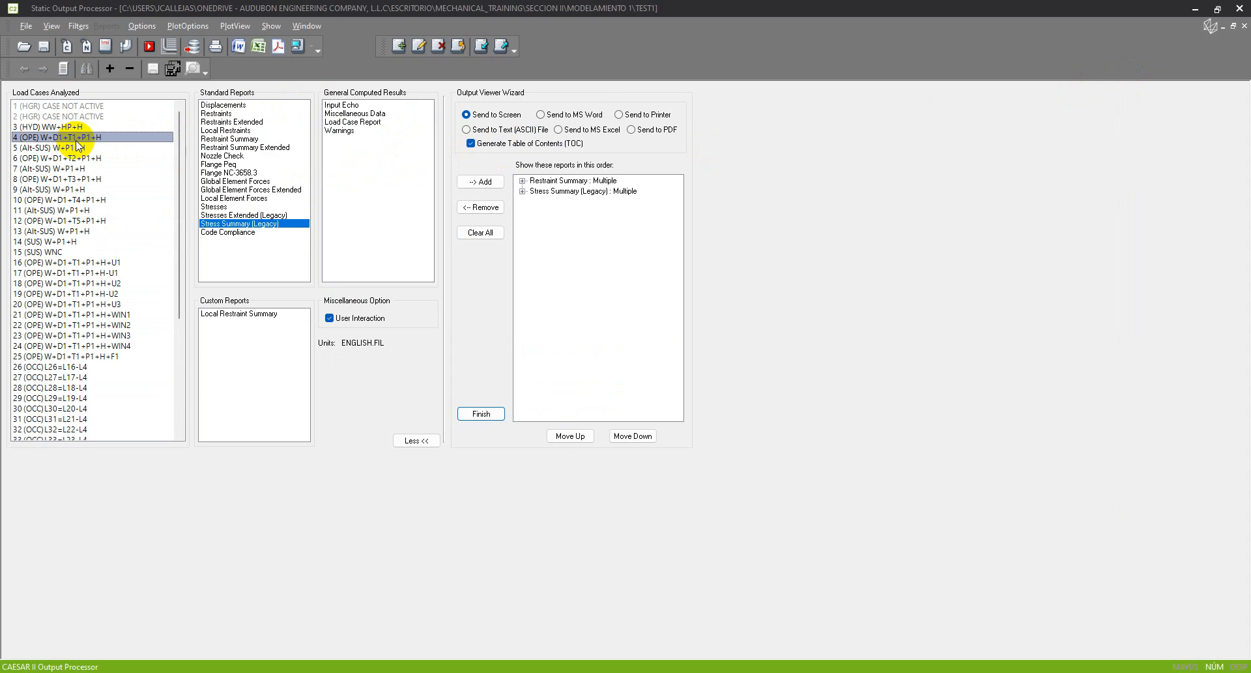
Display the Flange NC-3658.3 report on screen for load cases 4 (OPE) W+D1+T1+P1+H and 6 (OPE) W+D1+T2+P1+H
{"action": "left_click", "coordinate": [233, 225]}
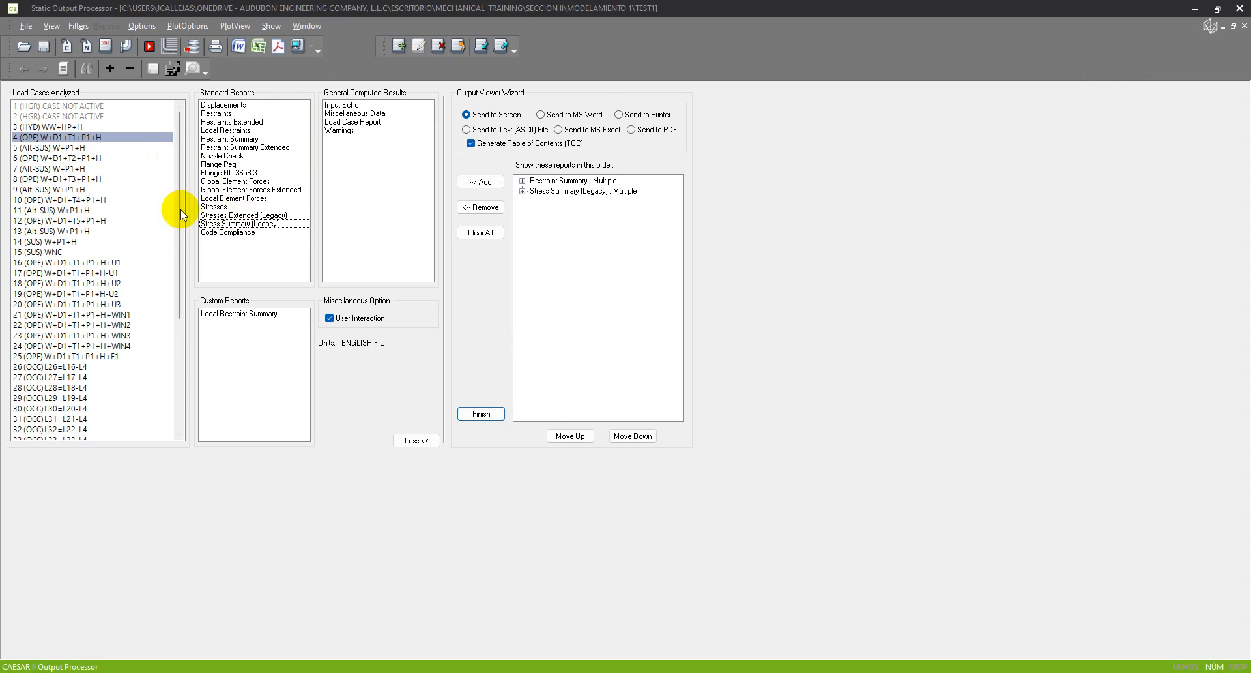
{"action": "left_click", "coordinate": [30, 159]}
{"action": "left_click", "coordinate": [220, 173]}
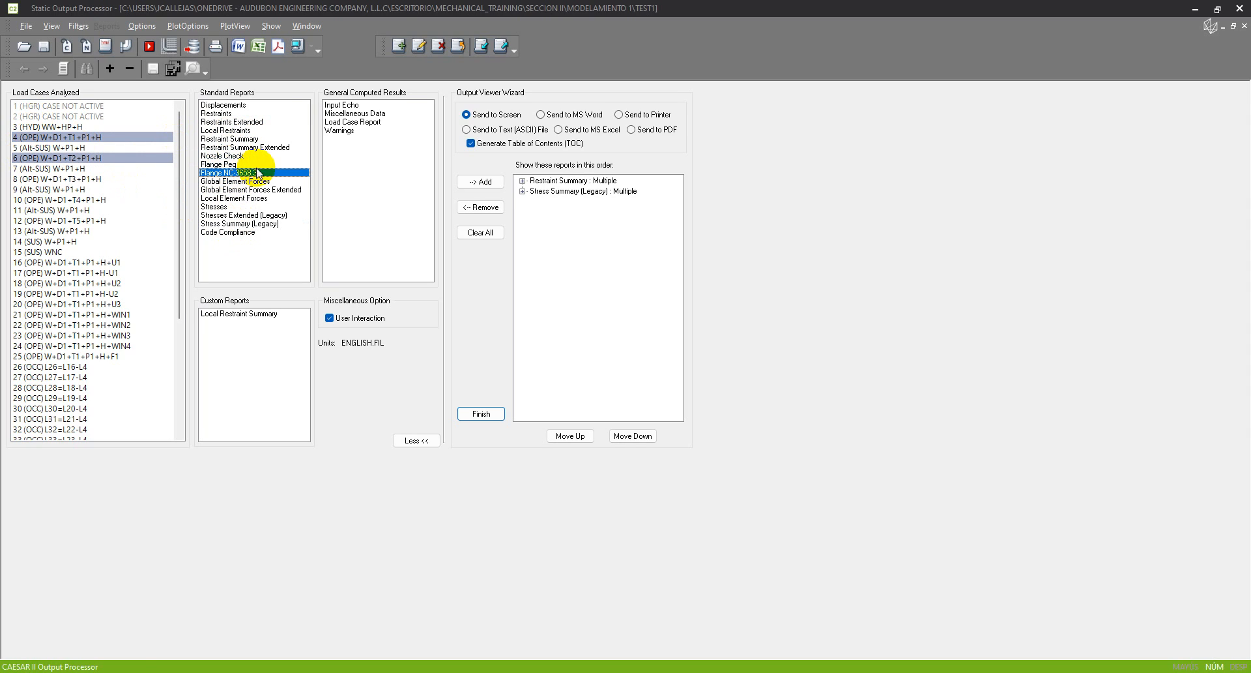
{"action": "left_click", "coordinate": [297, 46]}
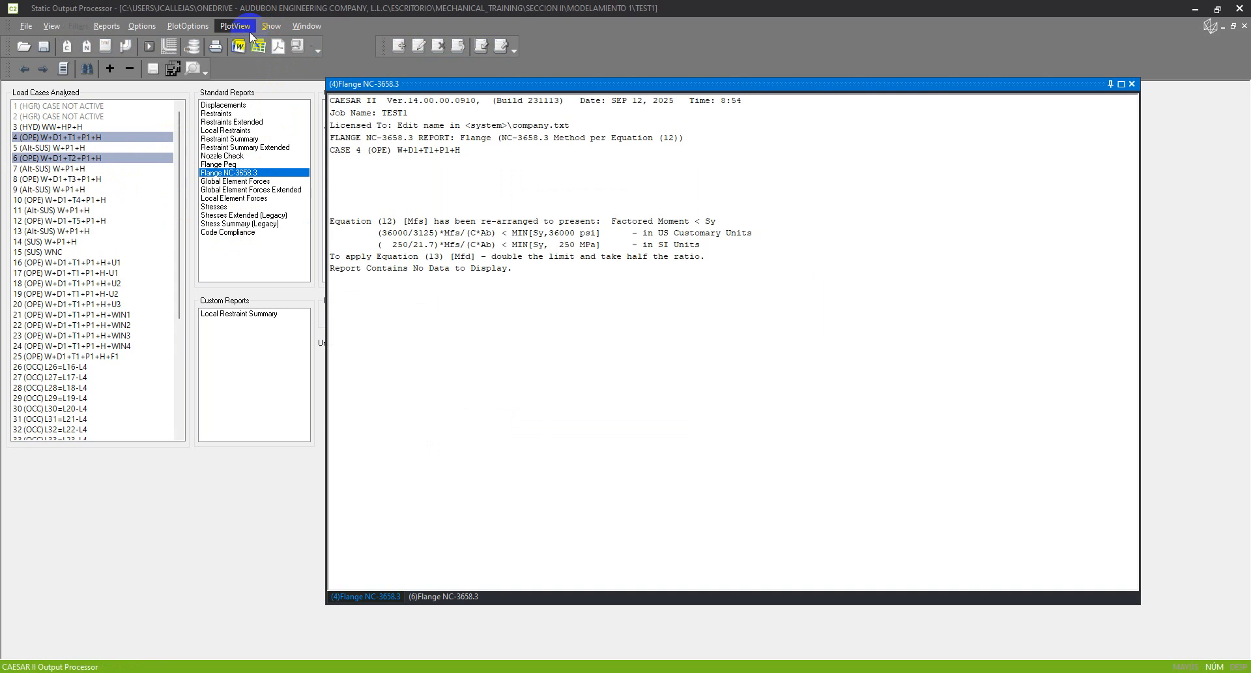
Check the case 6 flange report, close the report window, and add the Flange NC-3658.3 reports for both cases to the output list
{"action": "left_click", "coordinate": [424, 595]}
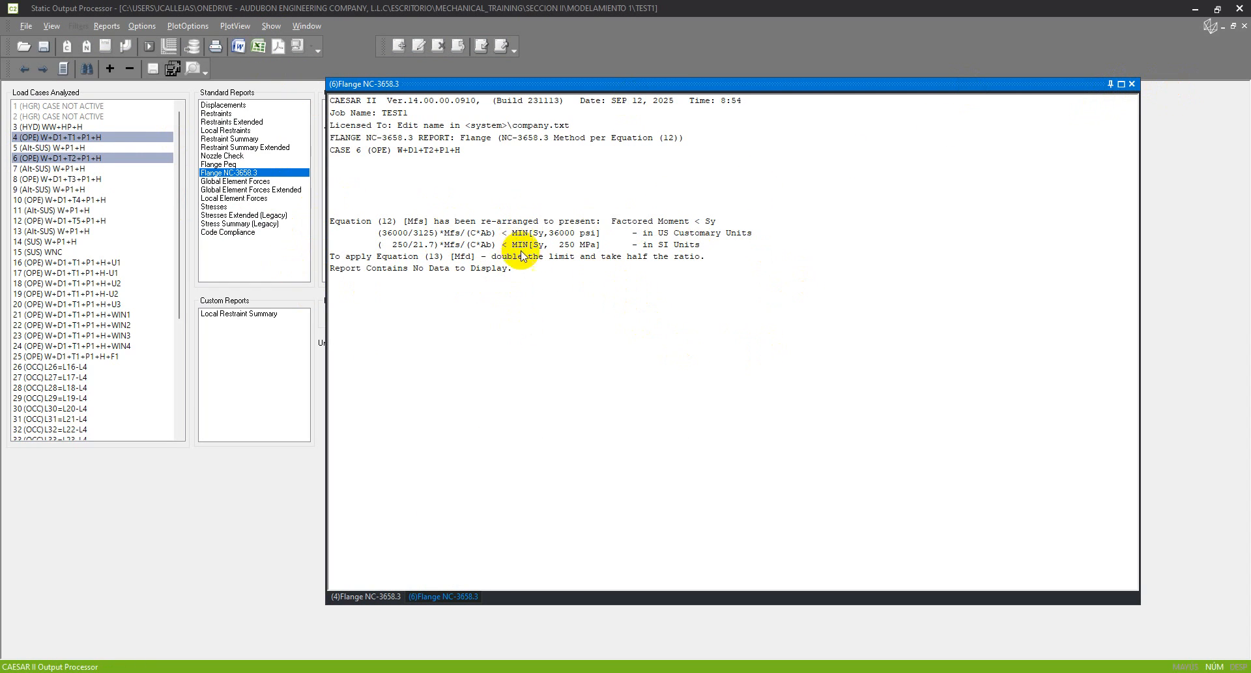
{"action": "left_click", "coordinate": [1132, 84]}
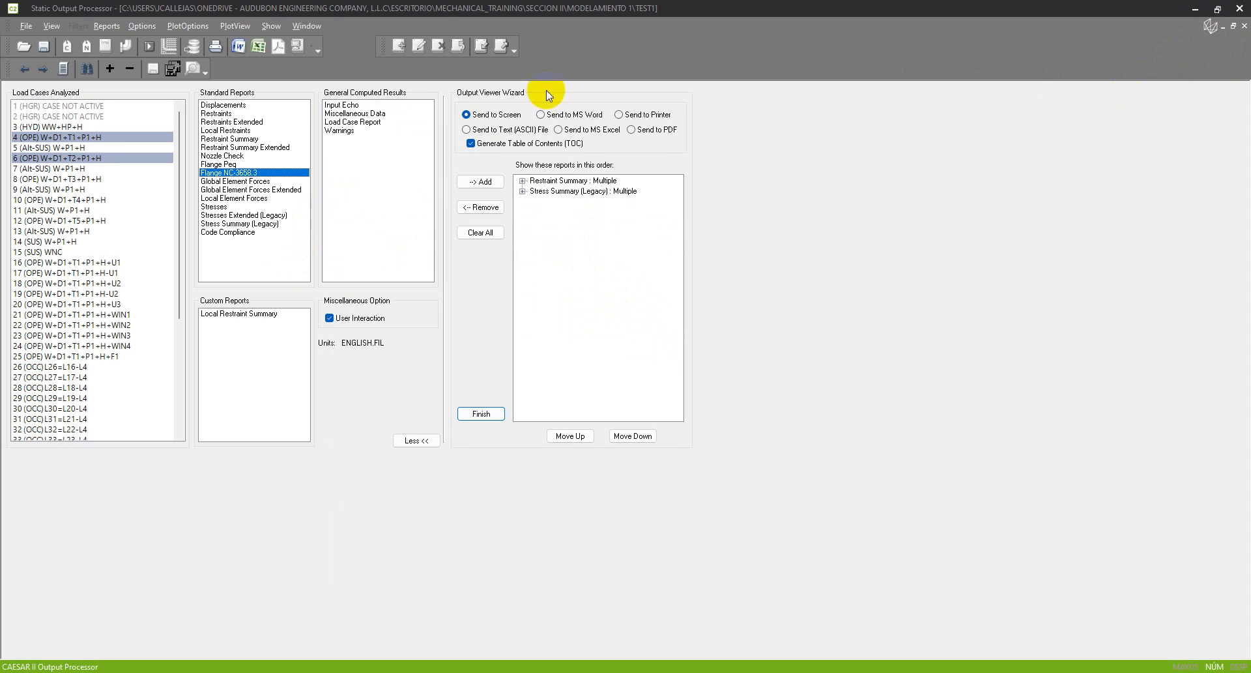
{"action": "left_click", "coordinate": [480, 182]}
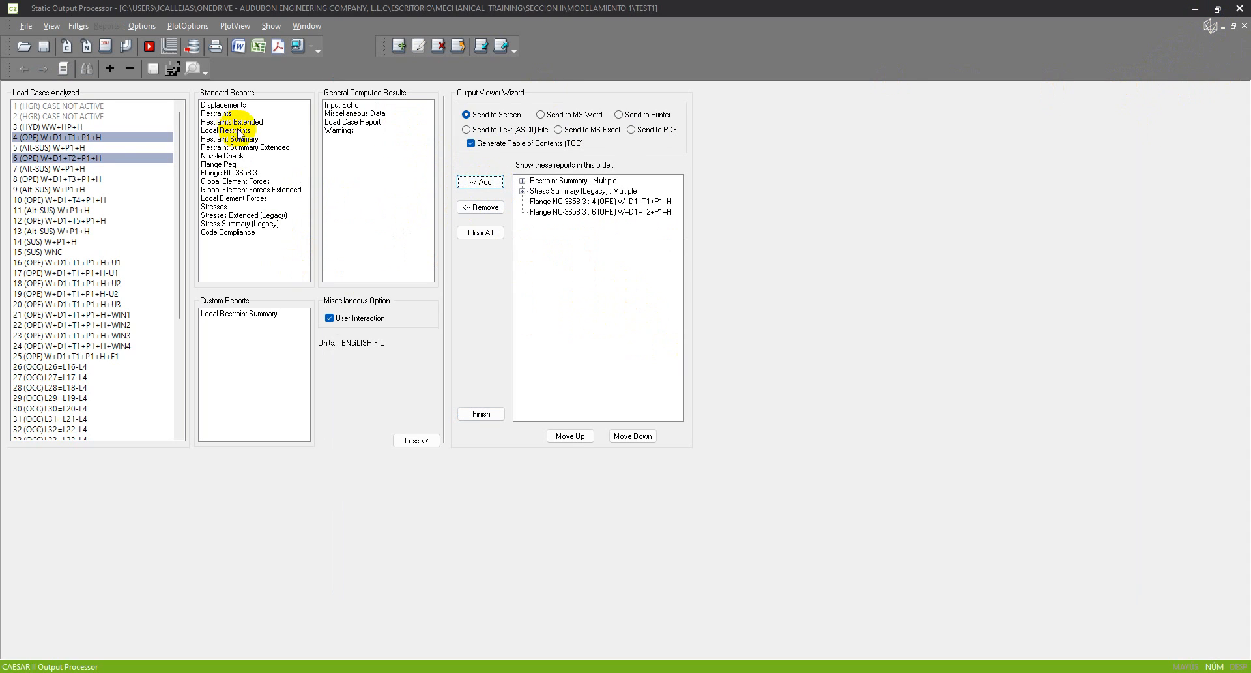
Select only load case 4 (OPE) W+D1+T1+P1+H and display its Displacements report on screen
{"action": "left_click", "coordinate": [58, 138]}
{"action": "left_click", "coordinate": [60, 142]}
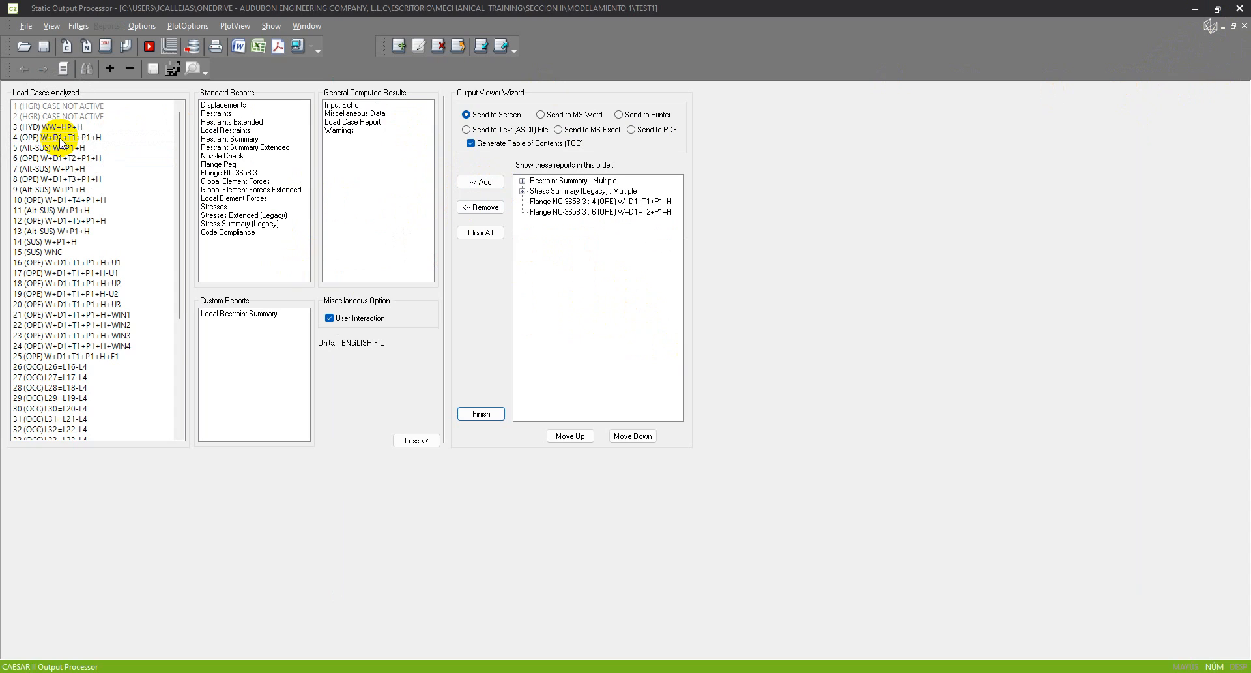
{"action": "left_click", "coordinate": [60, 139]}
{"action": "left_click", "coordinate": [227, 105]}
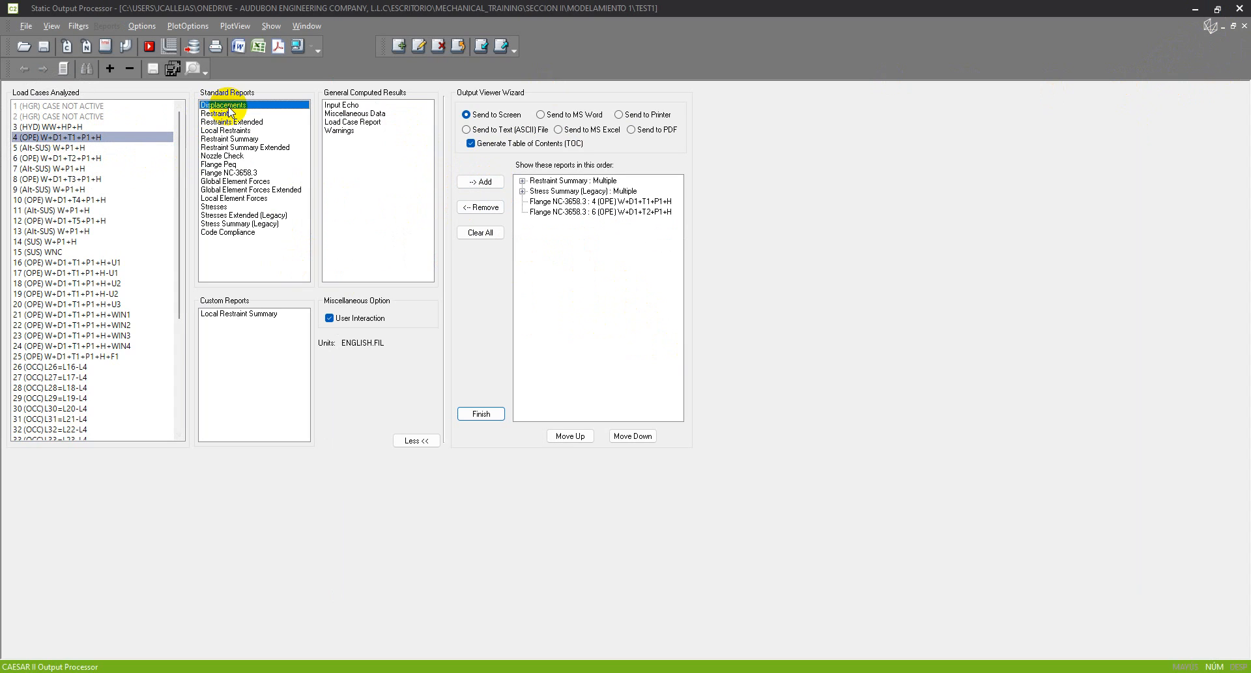
{"action": "left_click", "coordinate": [291, 49]}
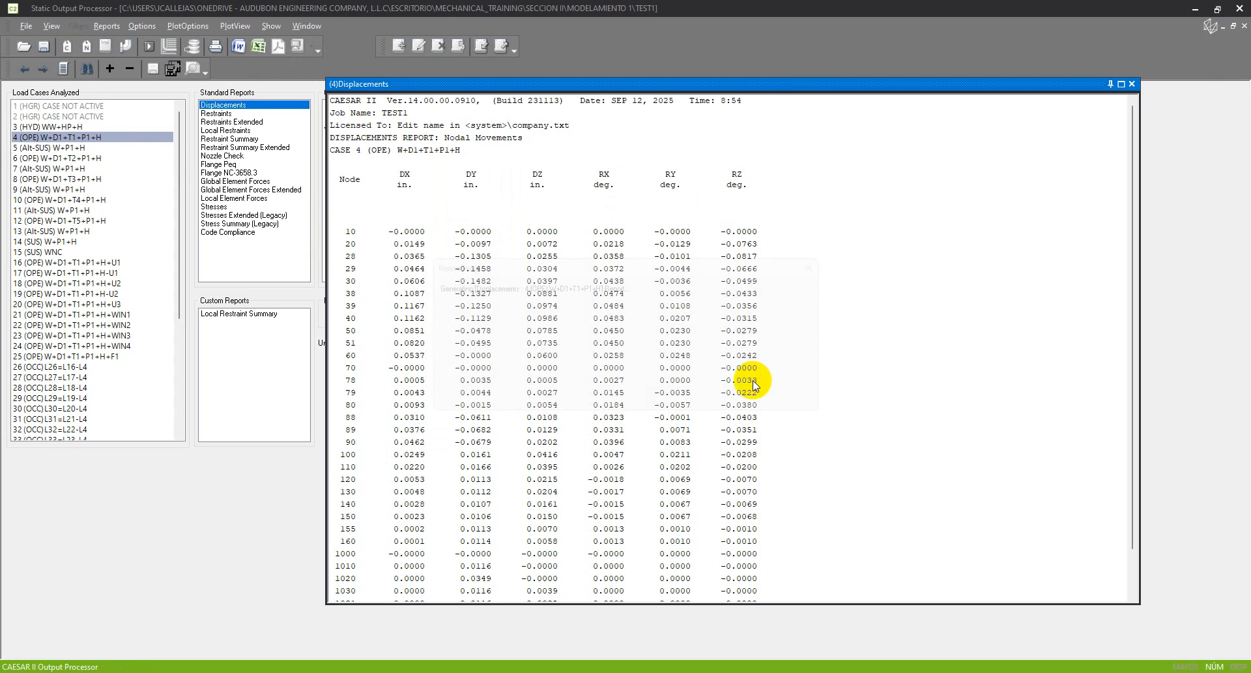
Examine the nodal DY displacements from node 10 onward in the Displacements report, and close the report
{"action": "left_click_drag", "start_coordinate": [350, 232], "coordinate": [352, 256]}
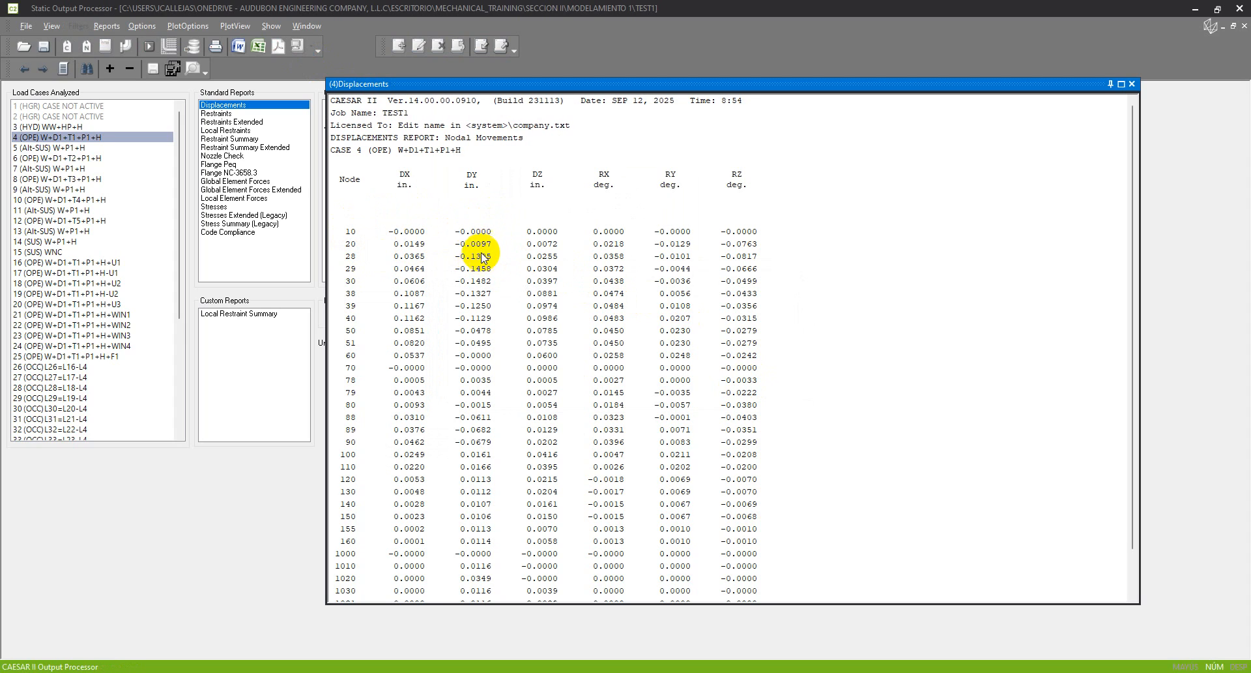
{"action": "left_click", "coordinate": [461, 233]}
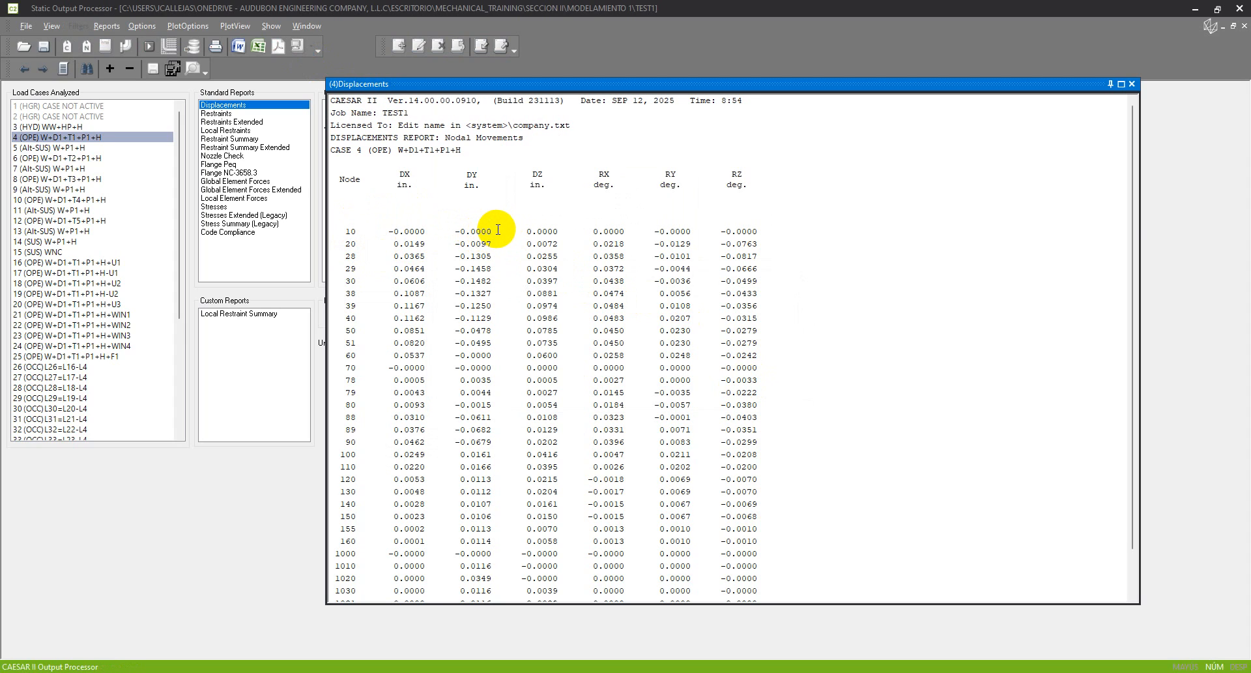
{"action": "double_click", "coordinate": [492, 231]}
{"action": "left_click", "coordinate": [476, 254]}
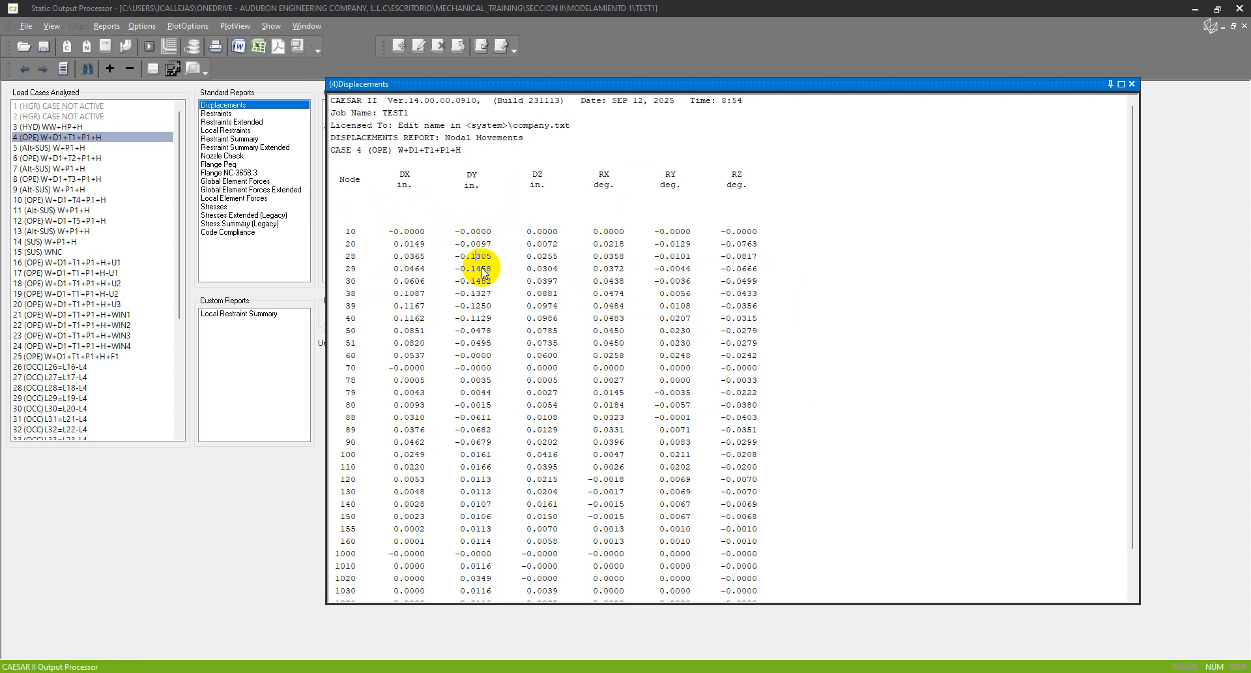
{"action": "left_click", "coordinate": [1130, 81]}
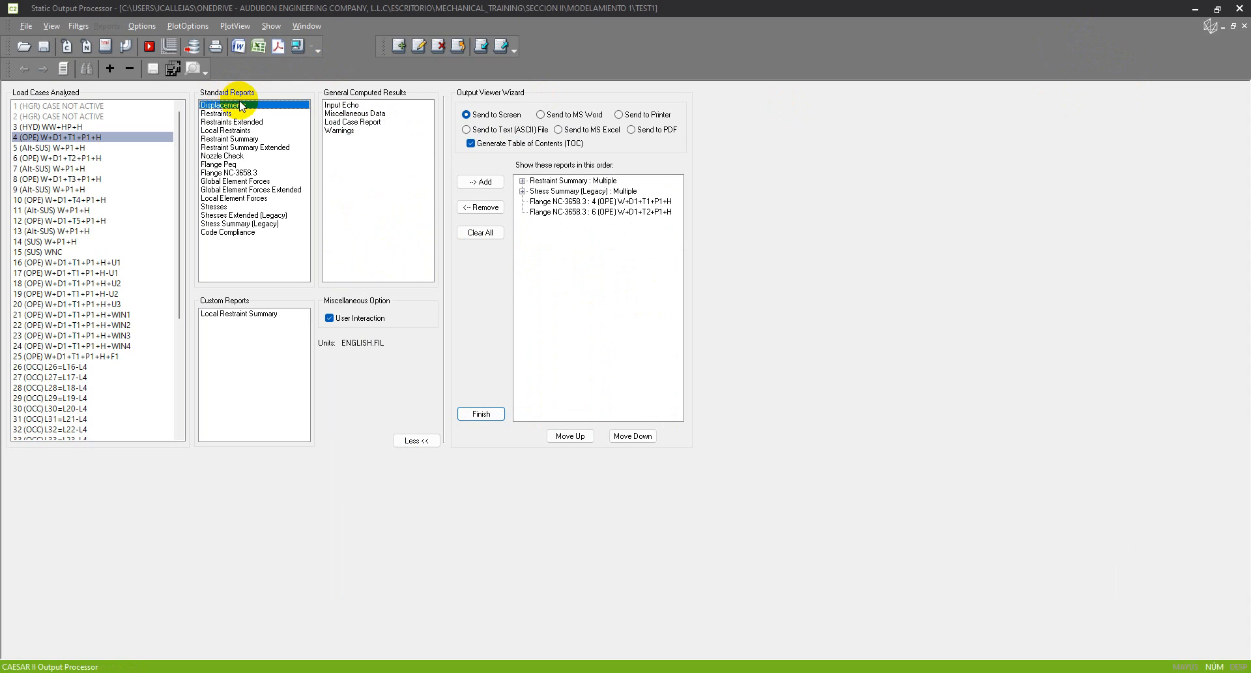
Open the 3D plot of the results for load case 3 (HYD) WW+HP+H and hide the node numbers
{"action": "left_click", "coordinate": [51, 127]}
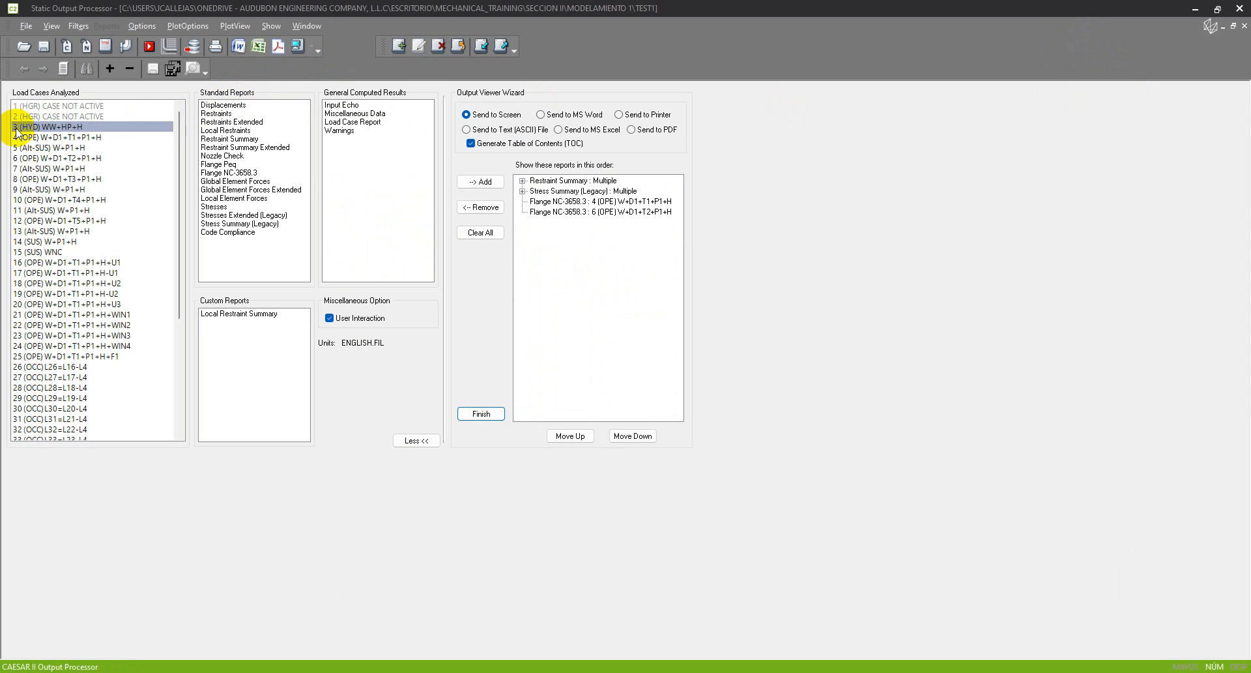
{"action": "left_click", "coordinate": [170, 46]}
{"action": "key", "text": "ctrl"}
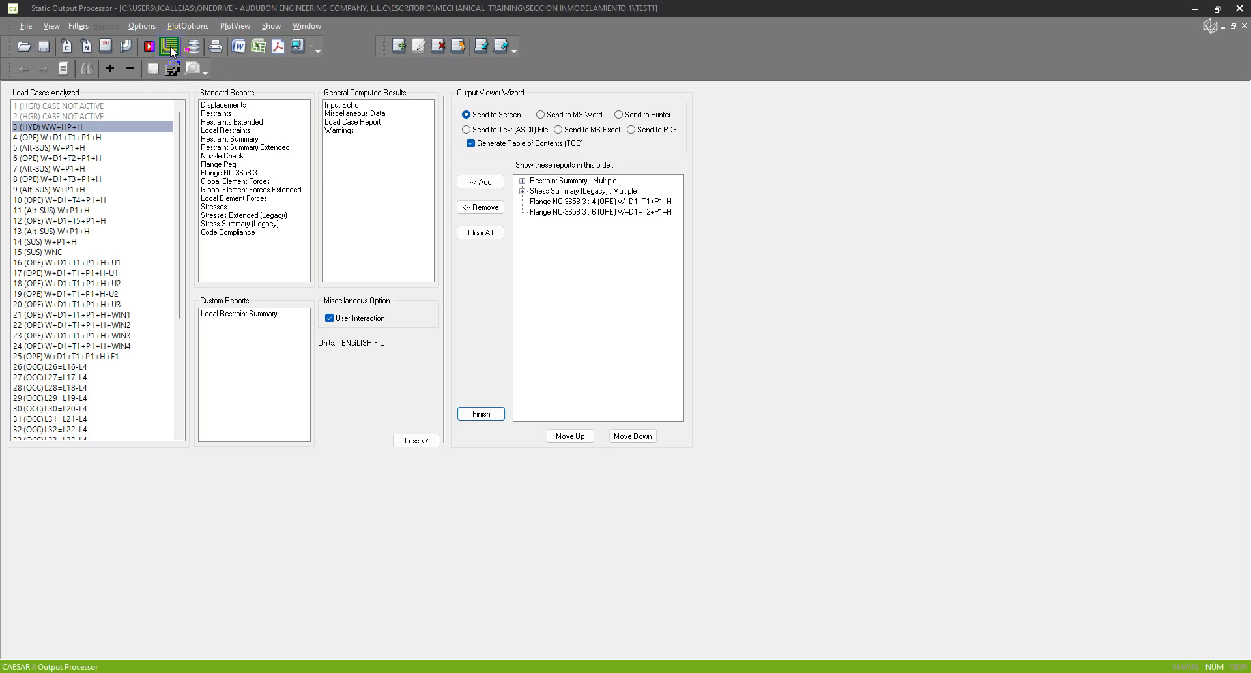
{"action": "left_click", "coordinate": [171, 45]}
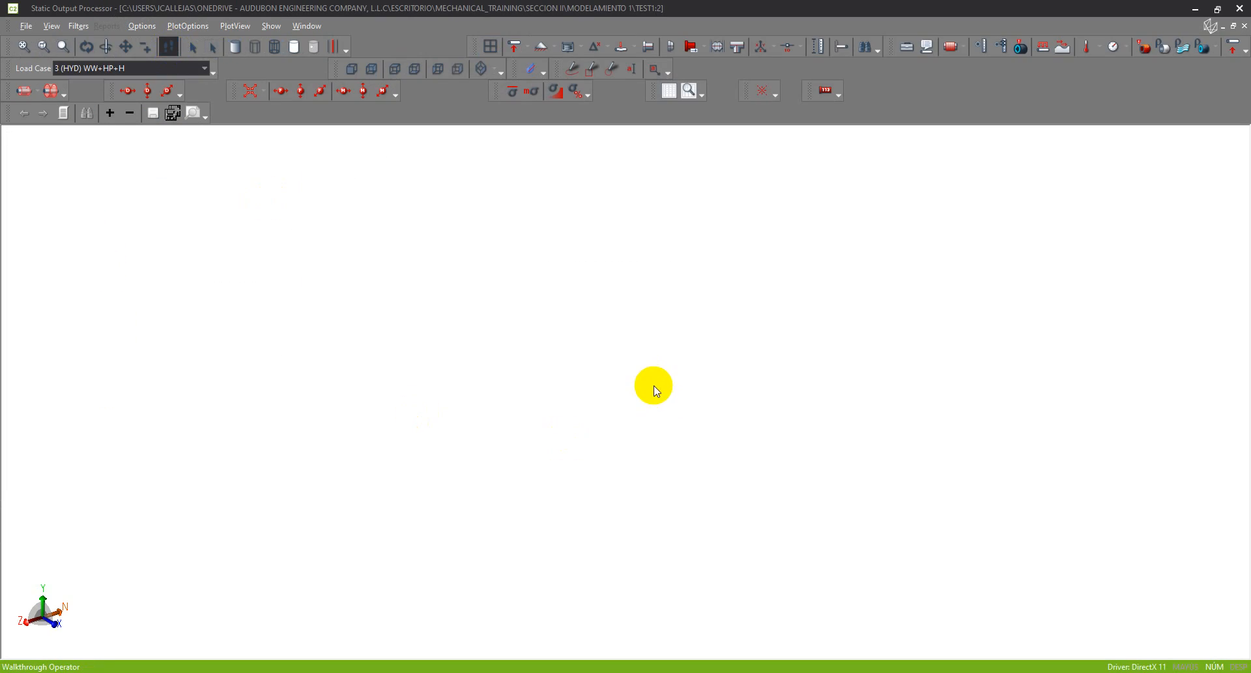
{"action": "left_click_drag", "start_coordinate": [584, 345], "coordinate": [535, 333]}
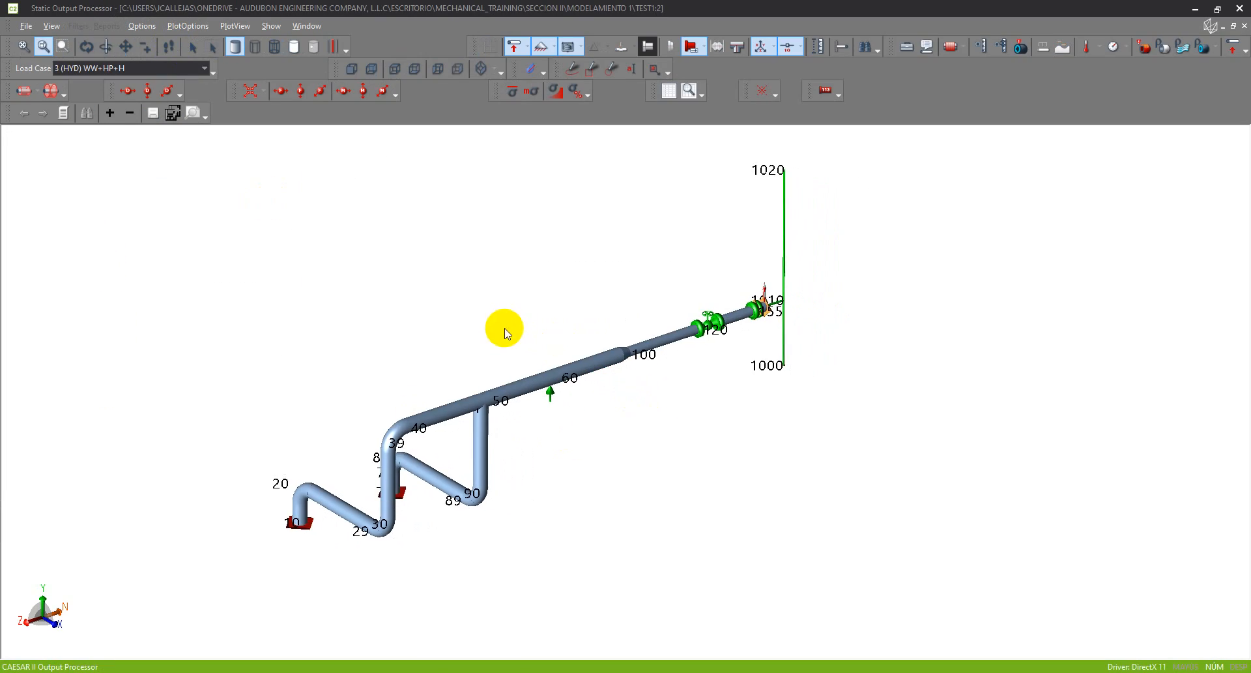
{"action": "left_click", "coordinate": [794, 46]}
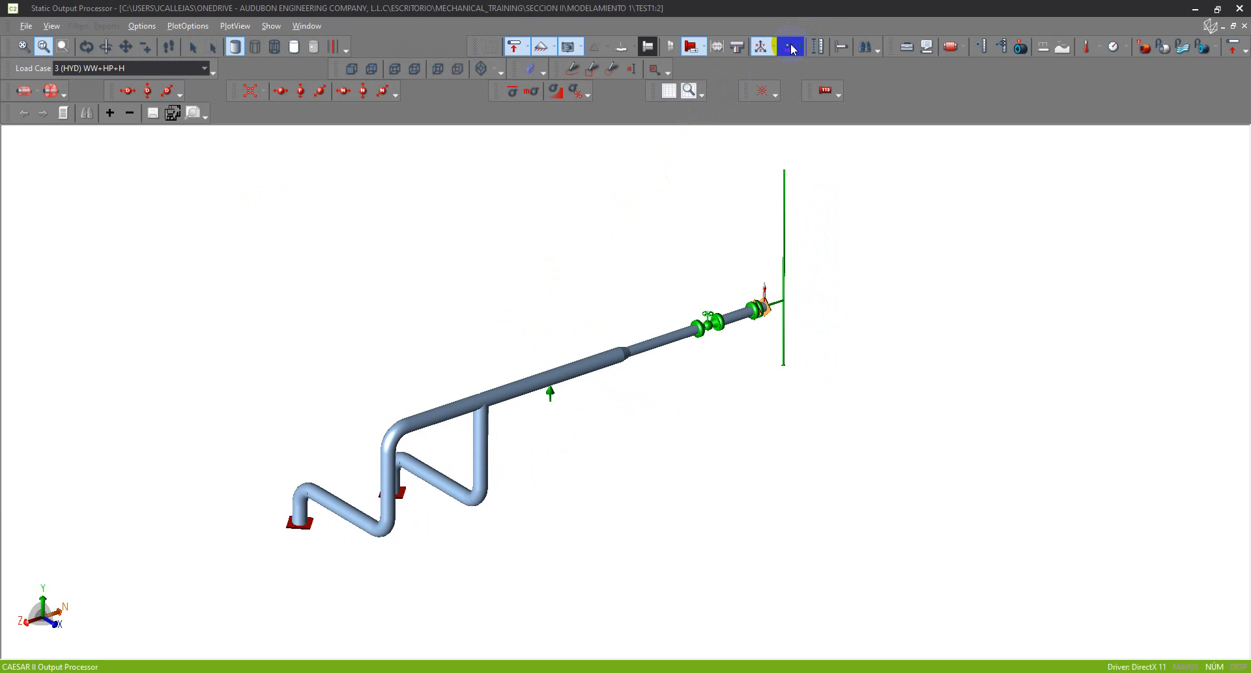
Show the maximum stress on the piping model for the hydrotest case and inspect its location at node 110
{"action": "left_click", "coordinate": [539, 96]}
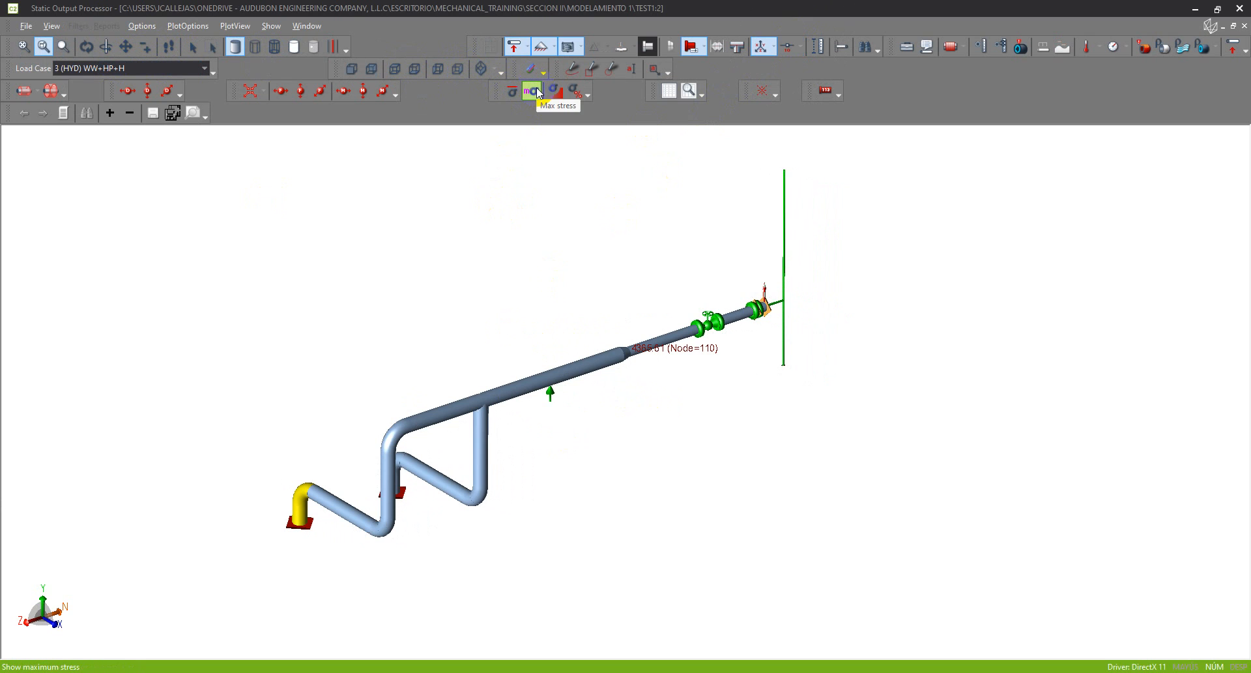
{"action": "scroll", "coordinate": [690, 355], "scroll_direction": "up", "scroll_amount": 8}
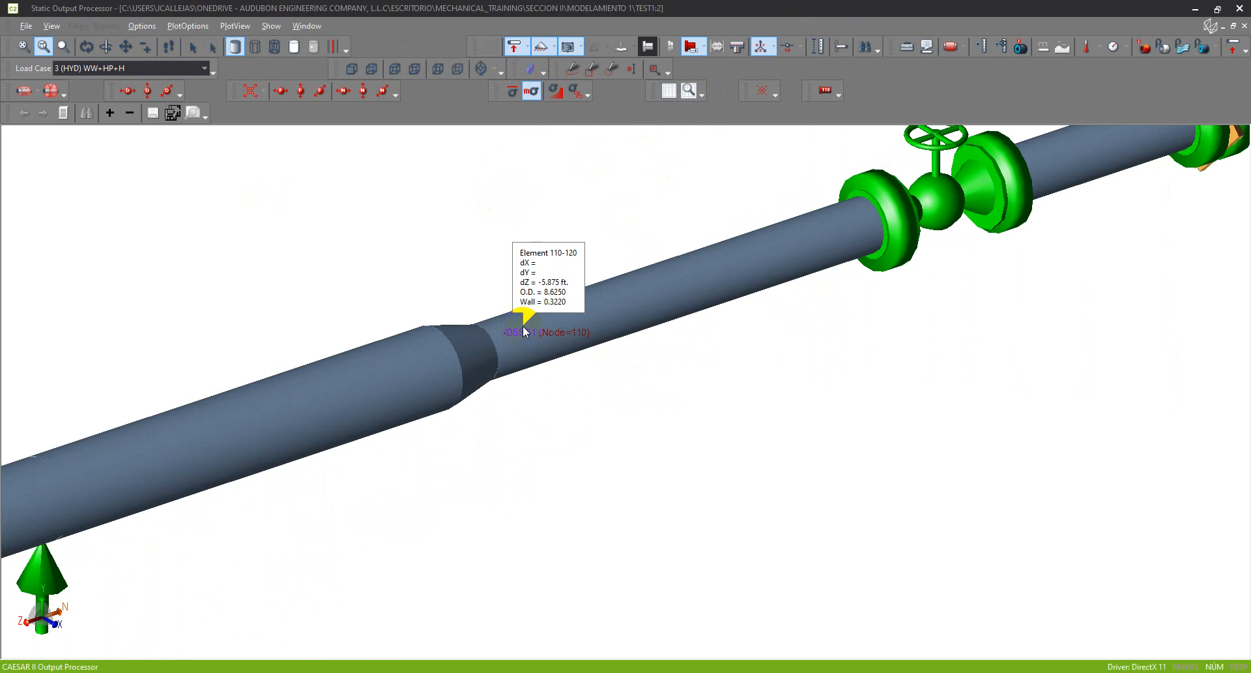
{"action": "scroll", "coordinate": [527, 333], "scroll_direction": "down", "scroll_amount": 8}
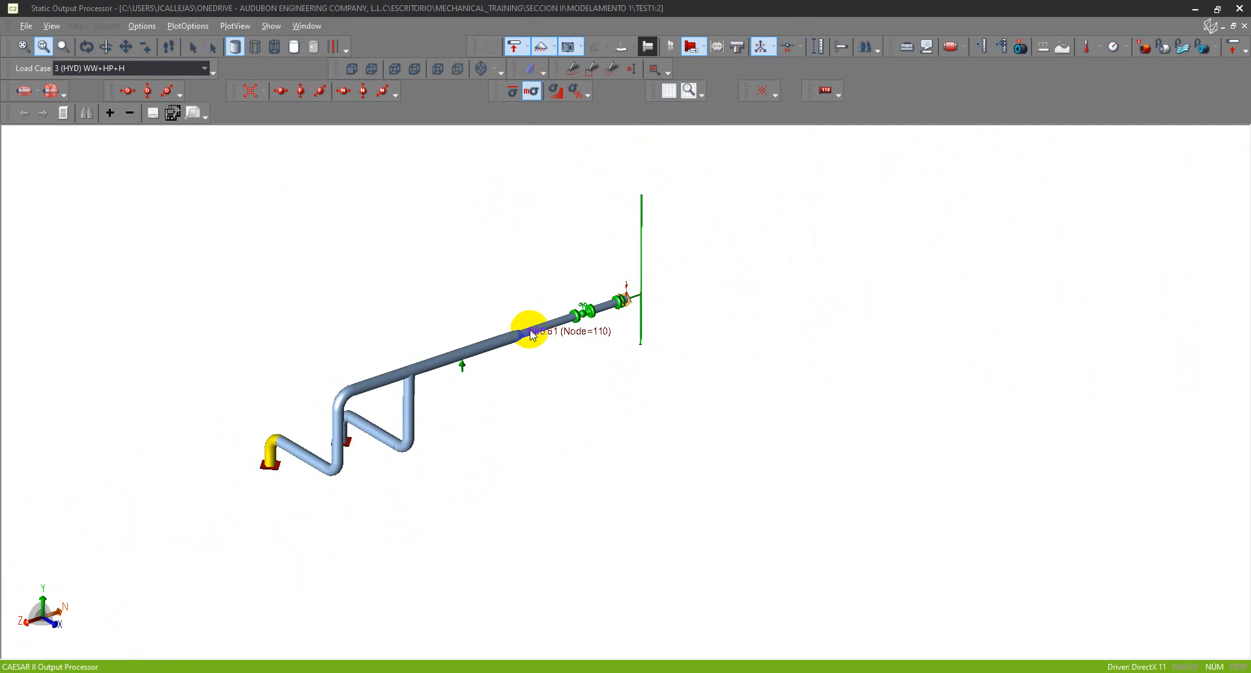
Open the Element Viewer and compare element 100-110's code stress, allowable stress and percentage with the marked location on the model
{"action": "left_click", "coordinate": [572, 339]}
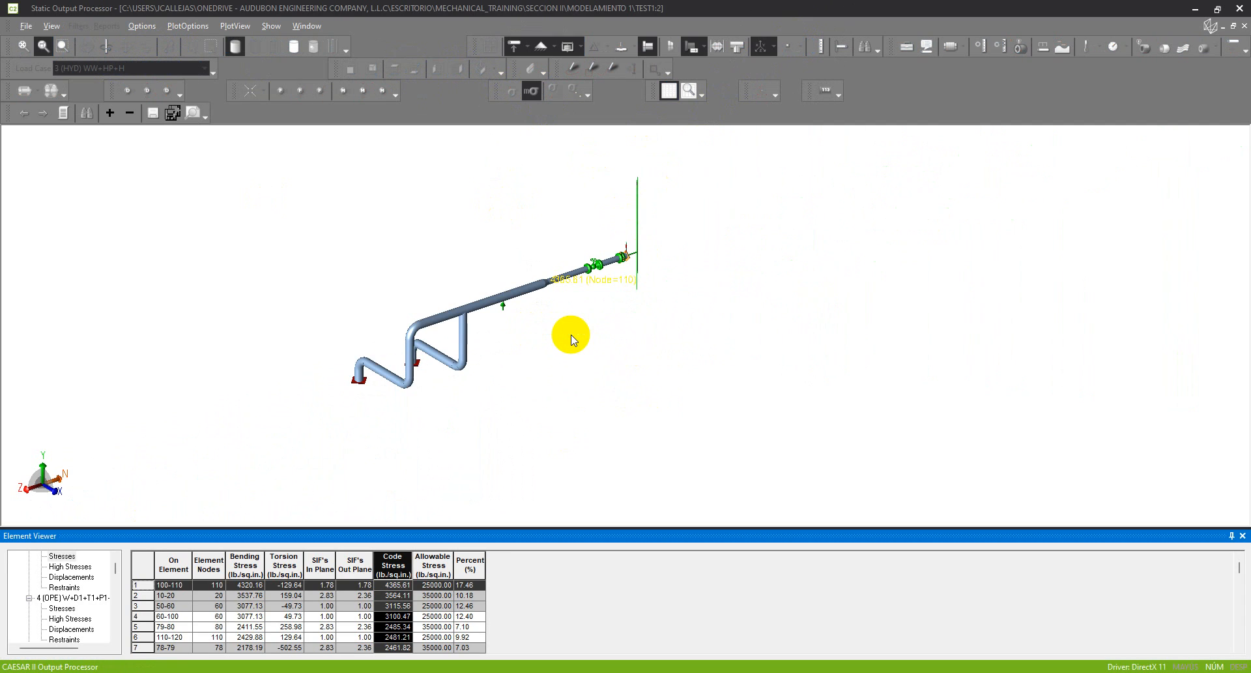
{"action": "left_click", "coordinate": [391, 590]}
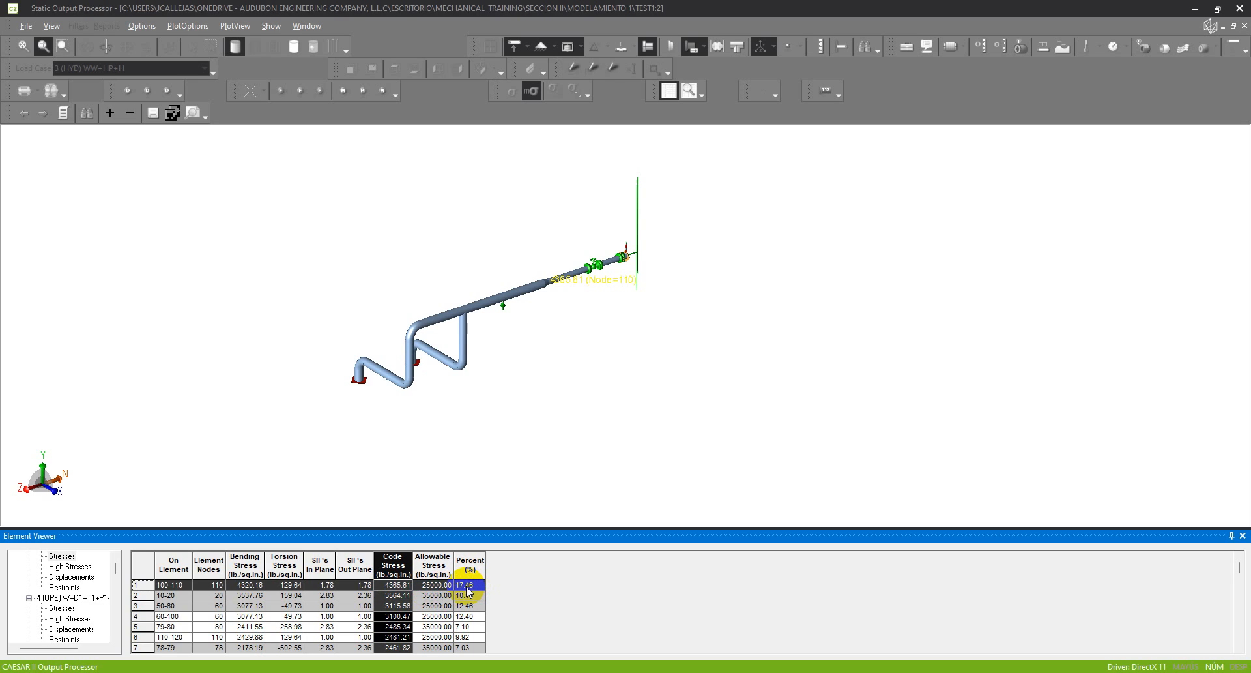
{"action": "left_click", "coordinate": [139, 584]}
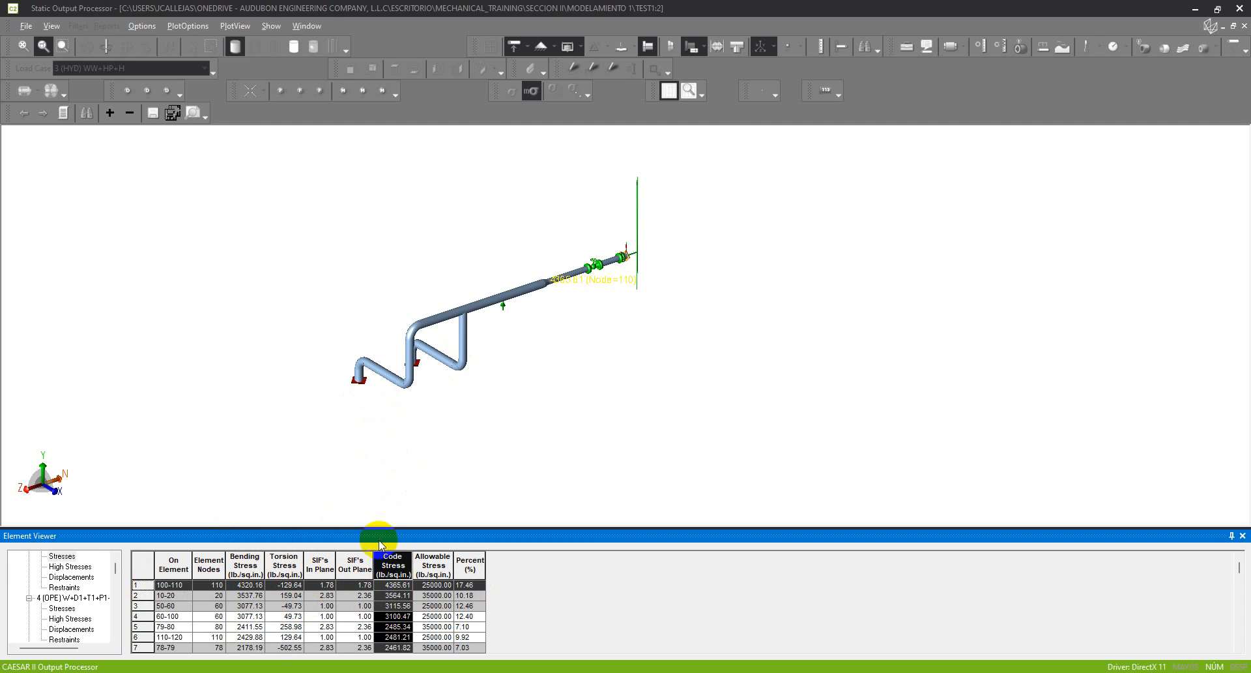
{"action": "scroll", "coordinate": [586, 280], "scroll_direction": "up", "scroll_amount": 5}
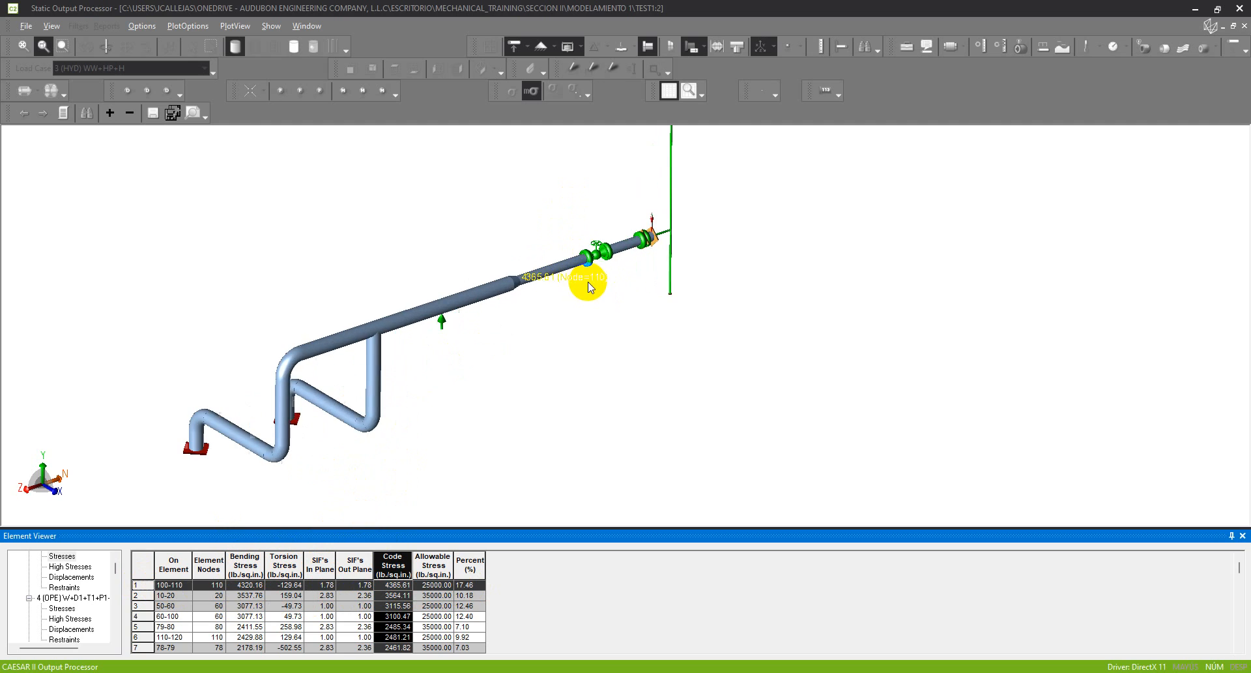
{"action": "scroll", "coordinate": [482, 238], "scroll_direction": "down", "scroll_amount": 5}
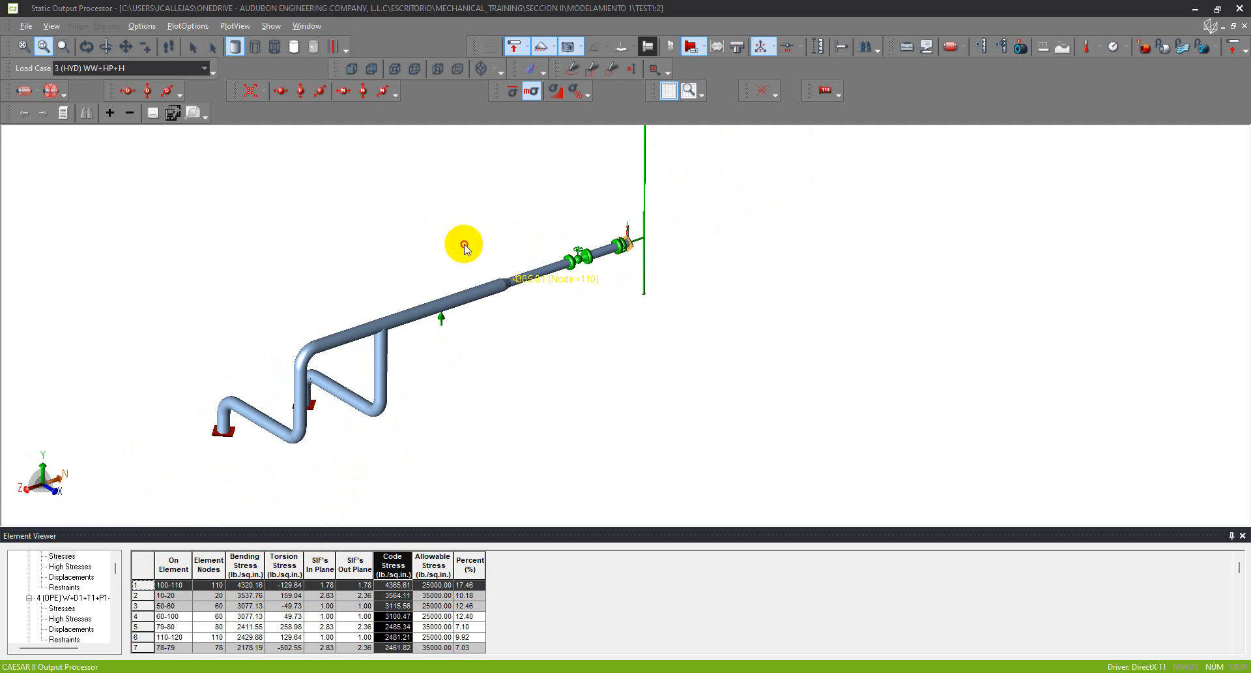
Colour the piping model by code stress percent and inspect the pipe runs against the percent legend
{"action": "left_click", "coordinate": [575, 91]}
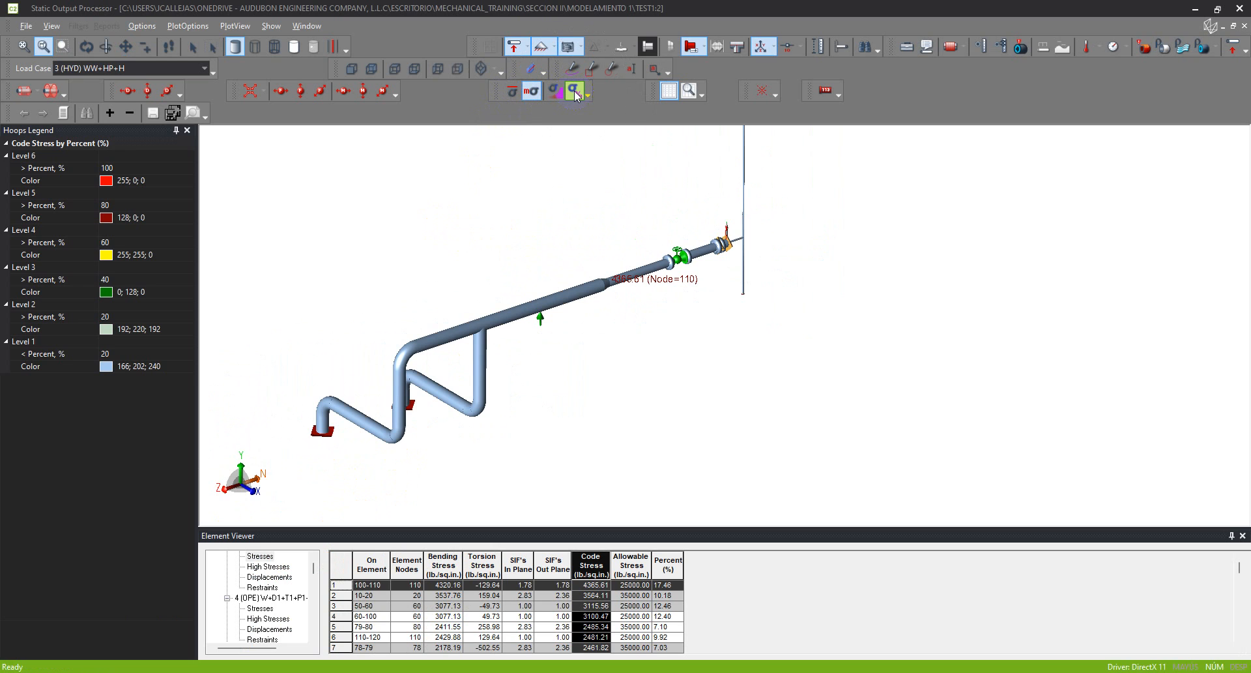
{"action": "left_click", "coordinate": [575, 93]}
{"action": "scroll", "coordinate": [400, 395], "scroll_direction": "up", "scroll_amount": 4}
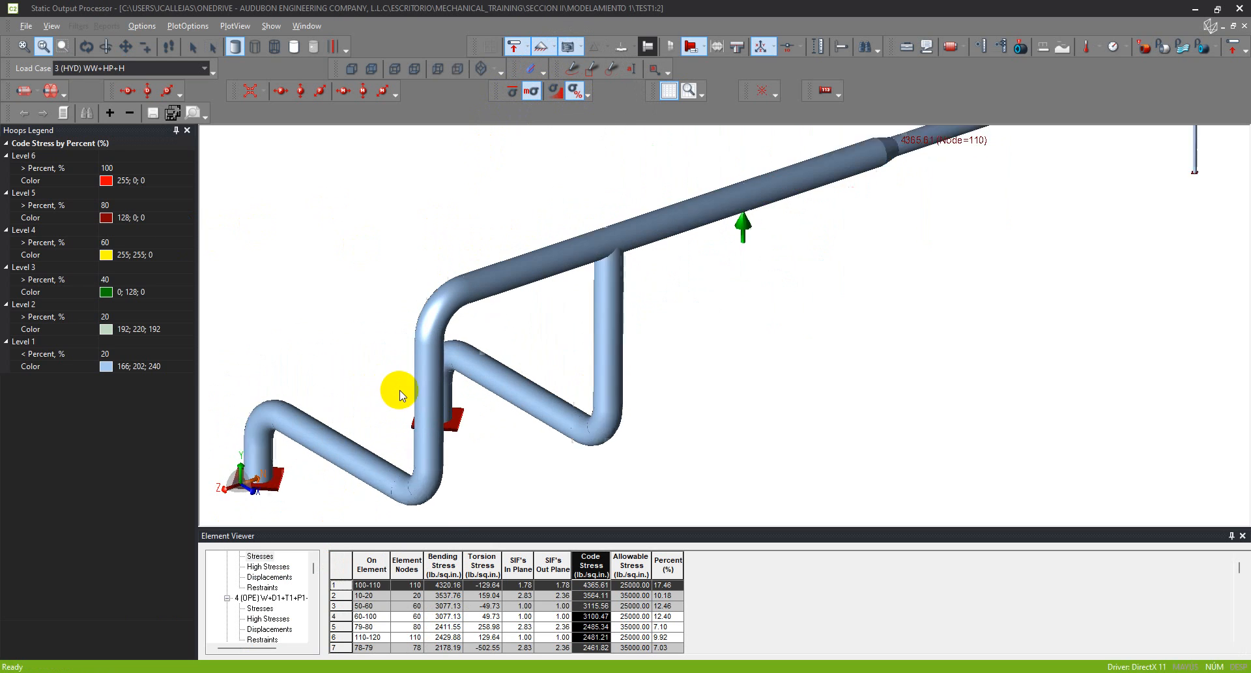
{"action": "scroll", "coordinate": [400, 394], "scroll_direction": "down", "scroll_amount": 4}
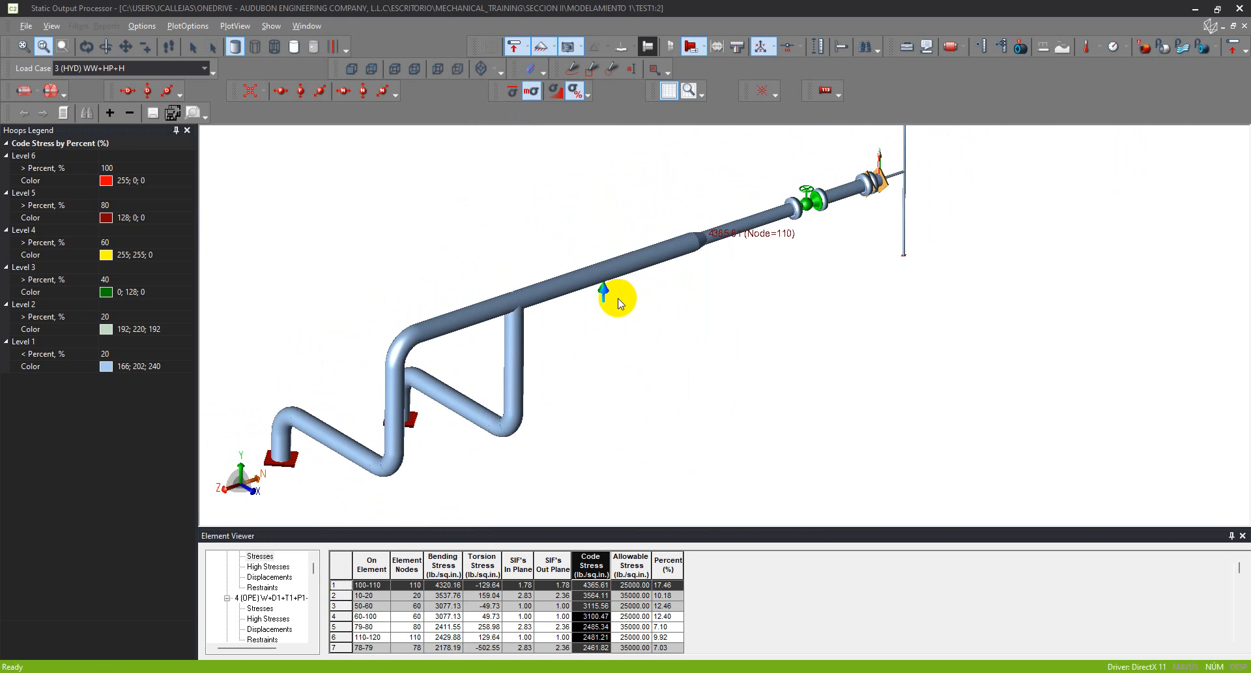
Colour the model by code stress value and inspect the bends, anchors and main run against the stress level legend
{"action": "left_click", "coordinate": [555, 92]}
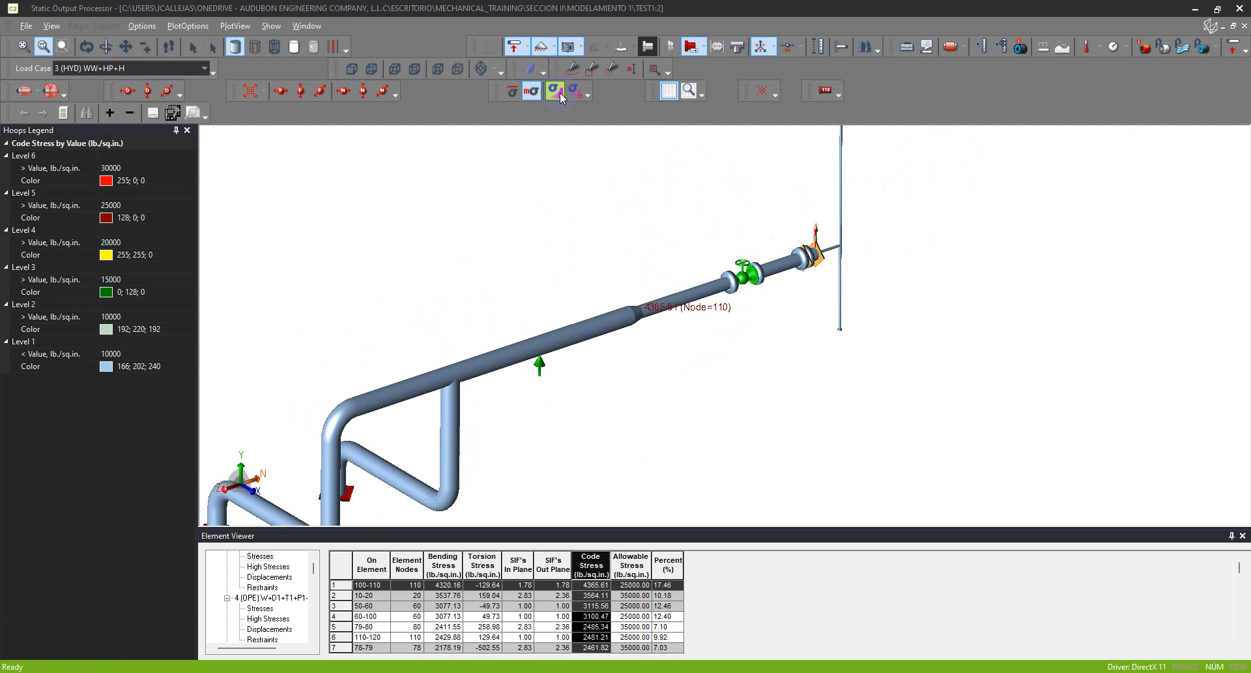
{"action": "left_click_drag", "start_coordinate": [518, 245], "coordinate": [825, 232]}
{"action": "scroll", "coordinate": [822, 231], "scroll_direction": "down", "scroll_amount": 6}
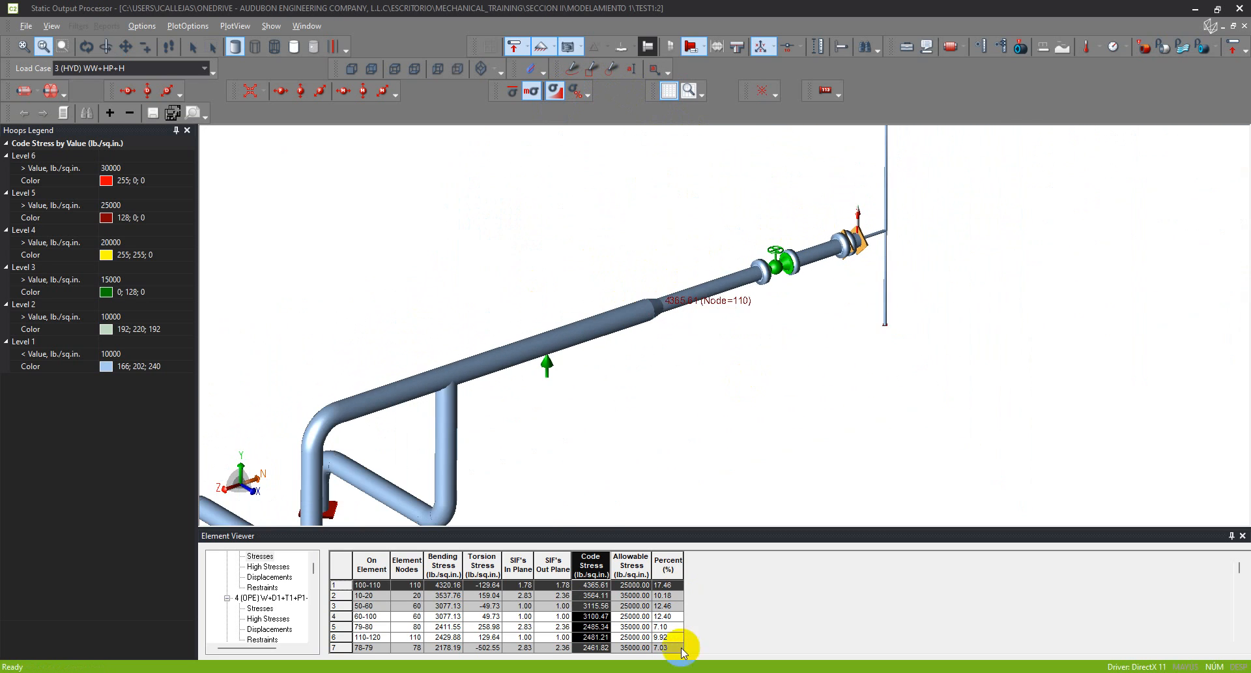
{"action": "left_click_drag", "start_coordinate": [365, 345], "coordinate": [733, 157]}
{"action": "scroll", "coordinate": [730, 157], "scroll_direction": "up", "scroll_amount": 5}
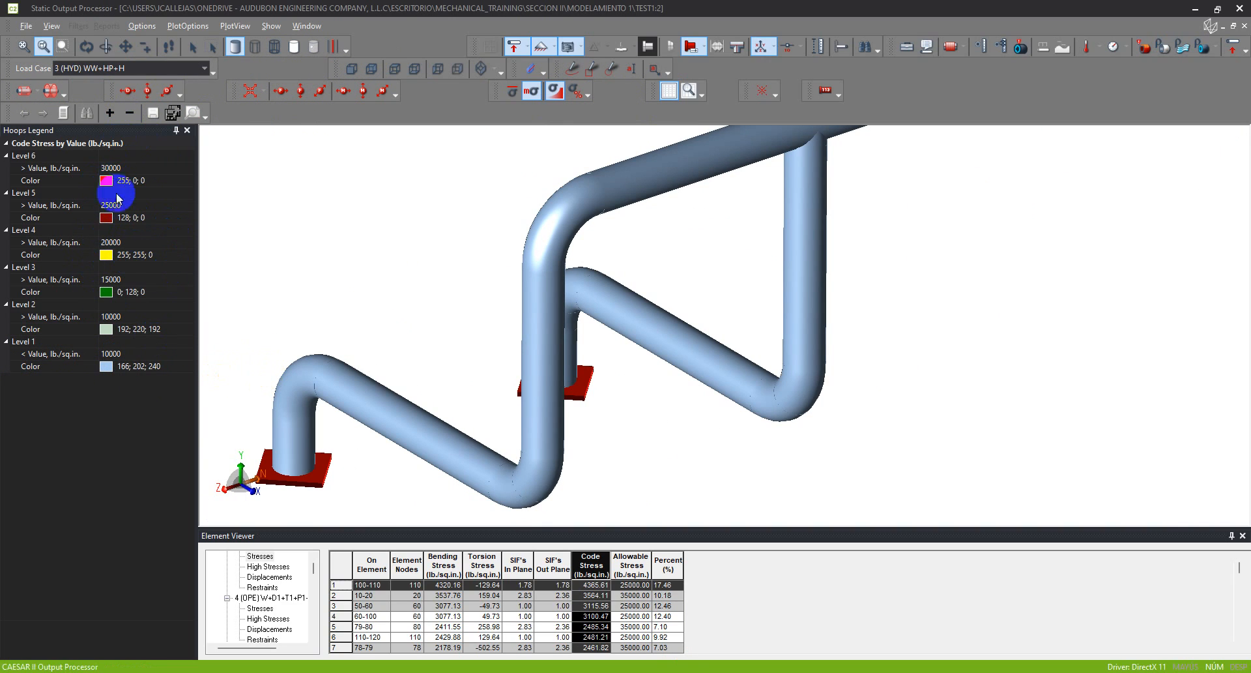
{"action": "scroll", "coordinate": [489, 381], "scroll_direction": "down", "scroll_amount": 4}
{"action": "left_click_drag", "start_coordinate": [490, 384], "coordinate": [648, 331]}
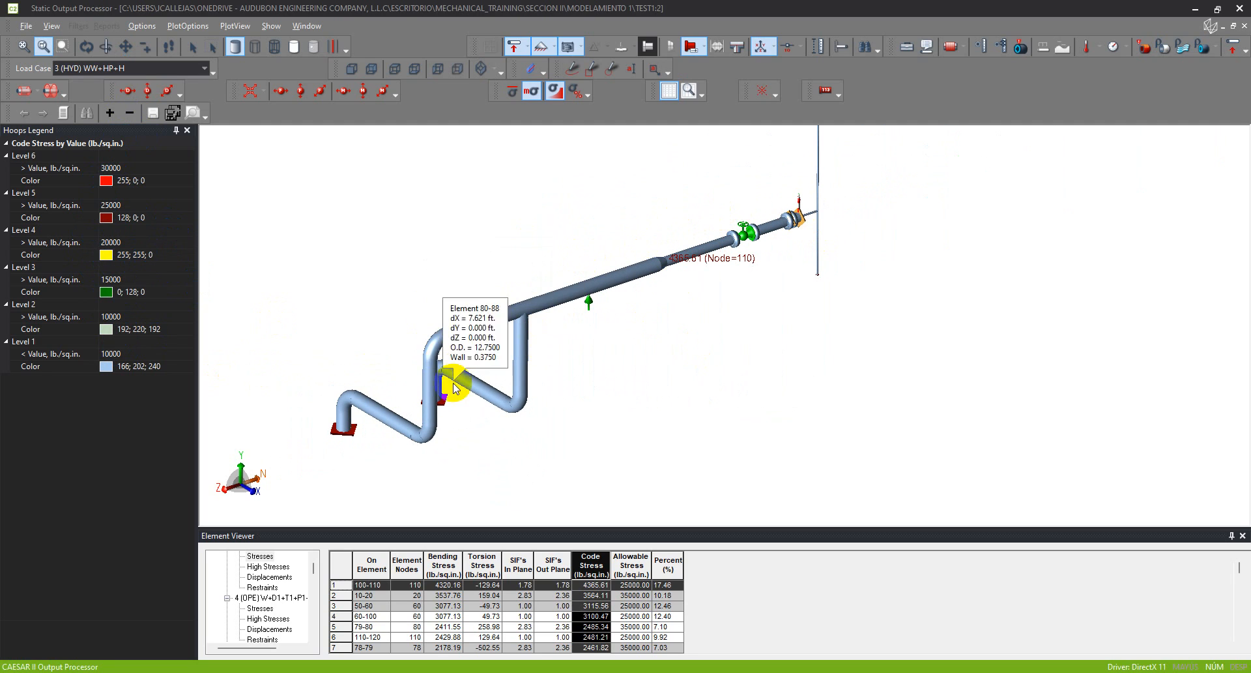
{"action": "scroll", "coordinate": [456, 394], "scroll_direction": "up", "scroll_amount": 3}
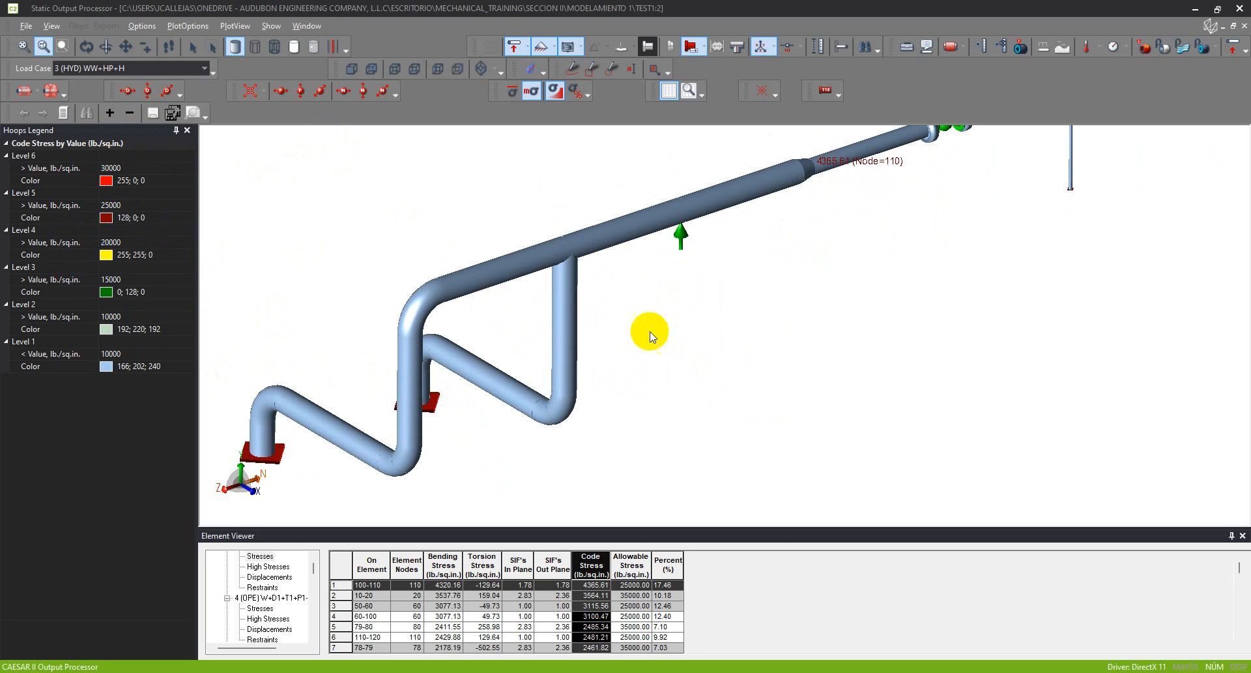
{"action": "scroll", "coordinate": [649, 339], "scroll_direction": "down", "scroll_amount": 2}
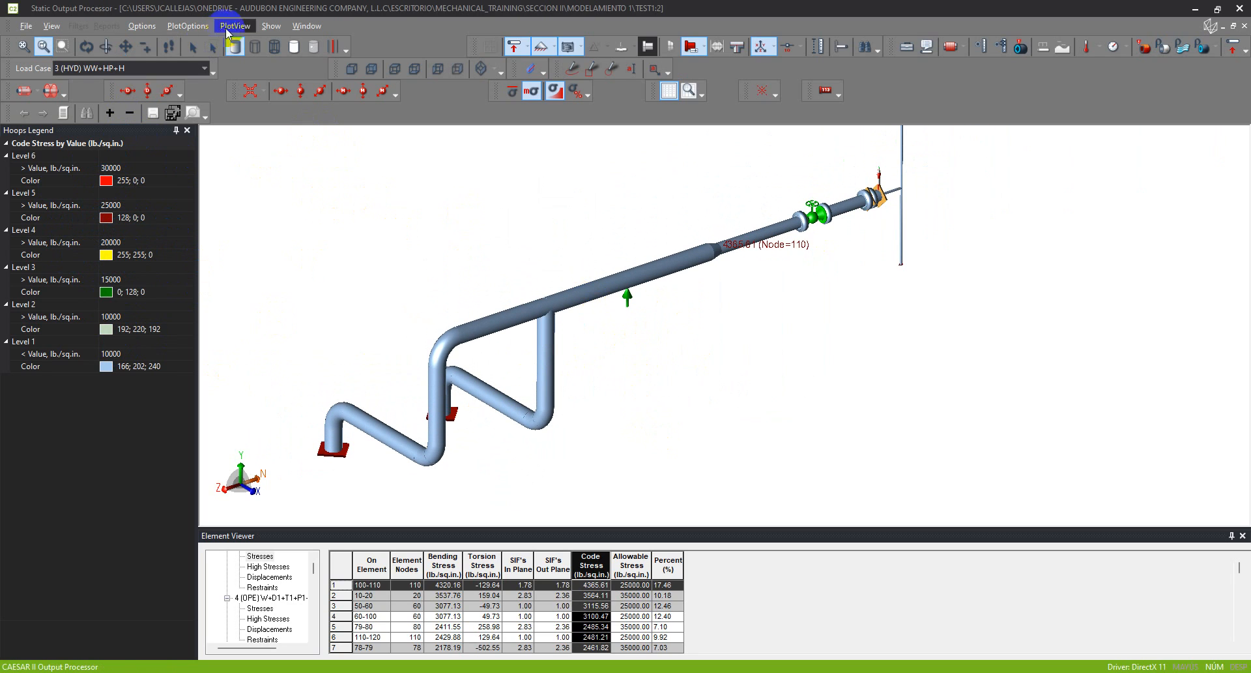
Show load case 14 (SUS) W+P1+H on the piping model and check the code stress colours by percent
{"action": "left_click", "coordinate": [206, 68]}
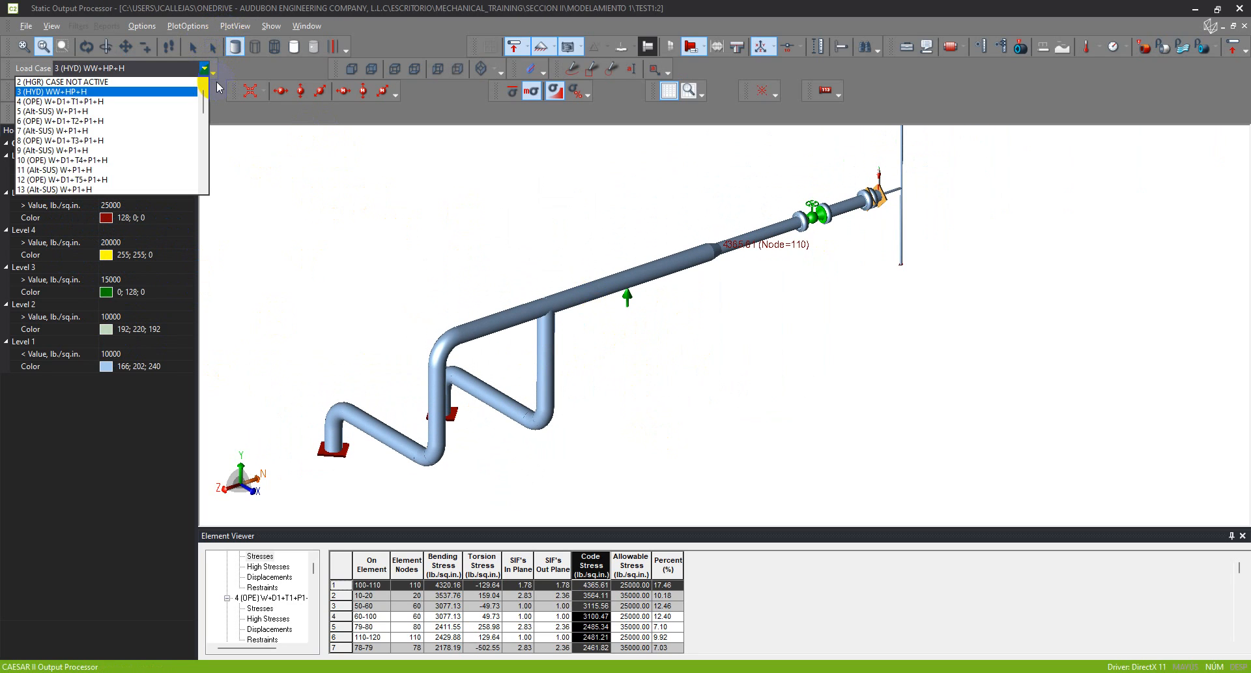
{"action": "scroll", "coordinate": [124, 171], "scroll_direction": "down", "scroll_amount": 2}
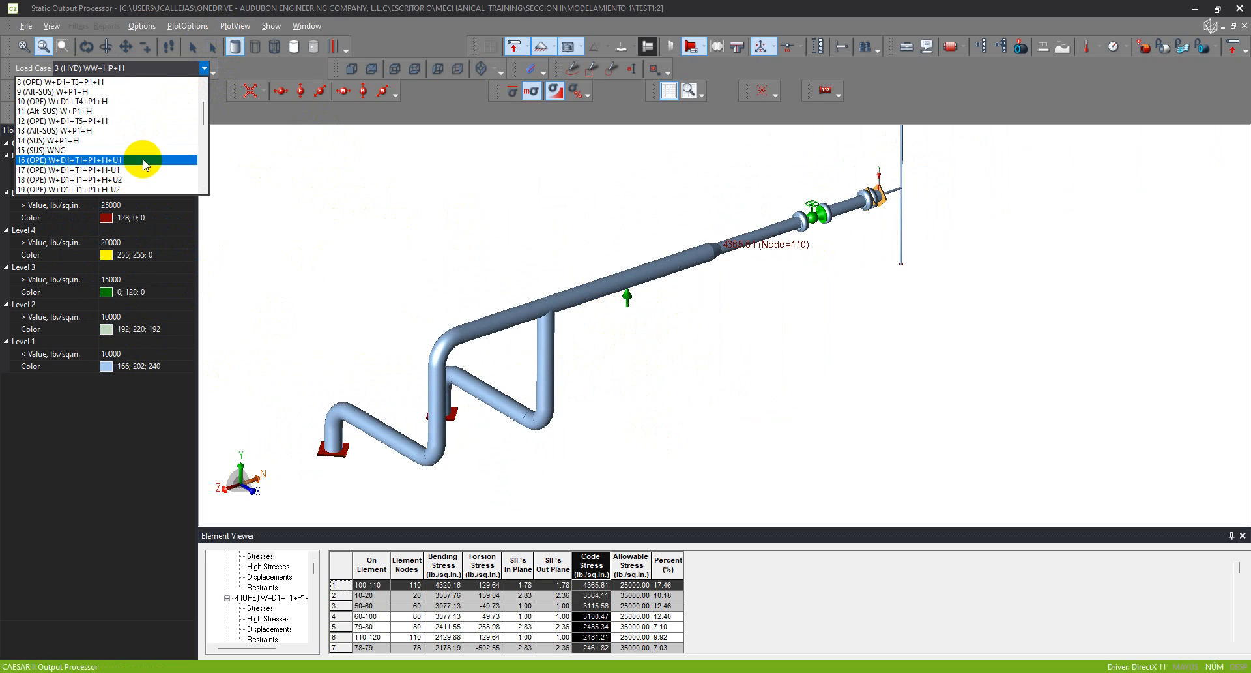
{"action": "left_click", "coordinate": [154, 140]}
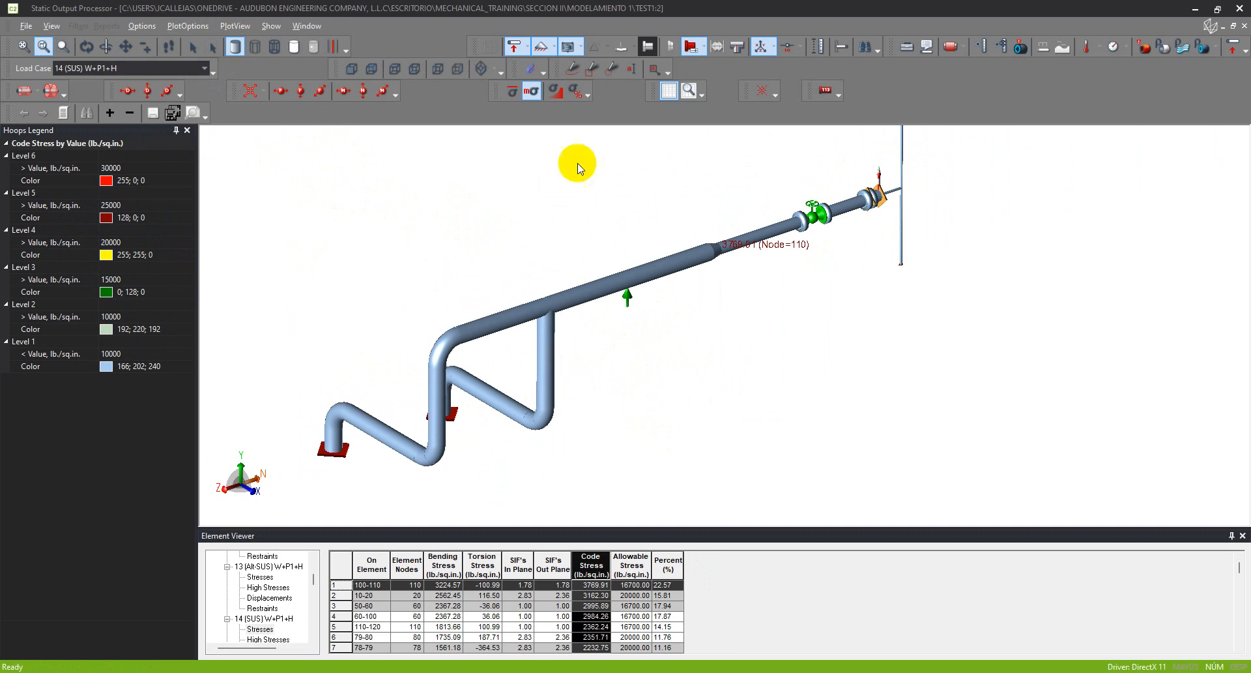
{"action": "left_click", "coordinate": [573, 95]}
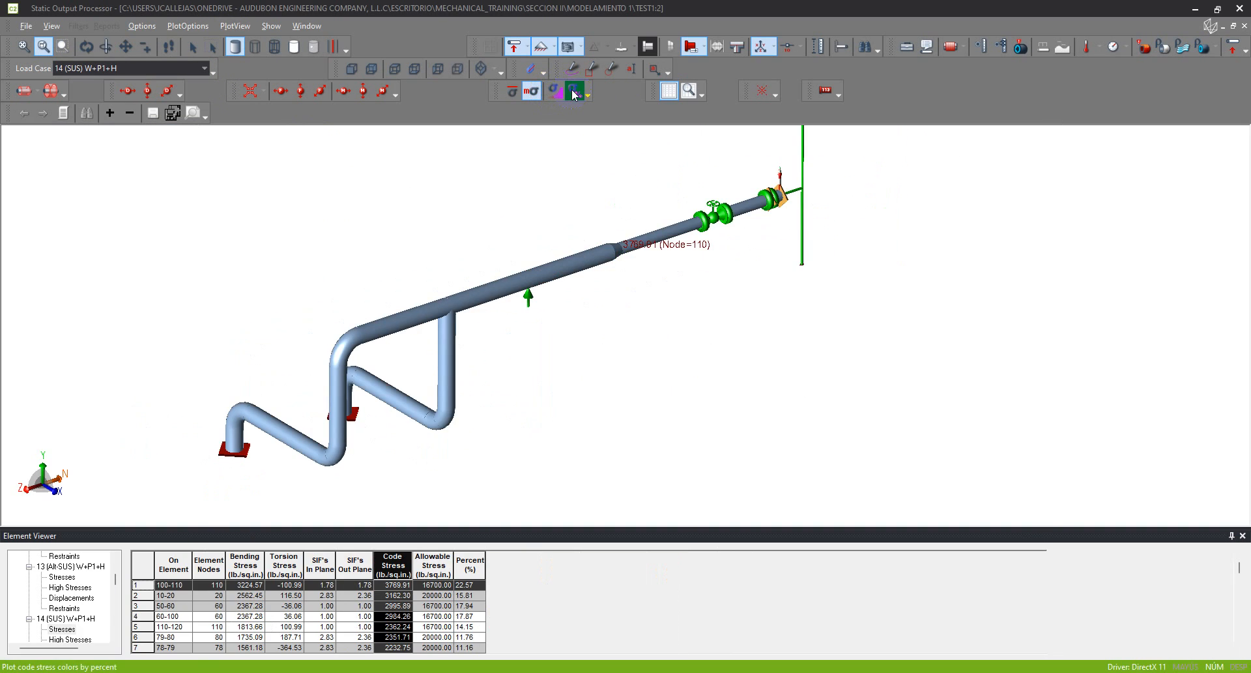
{"action": "left_click", "coordinate": [574, 94]}
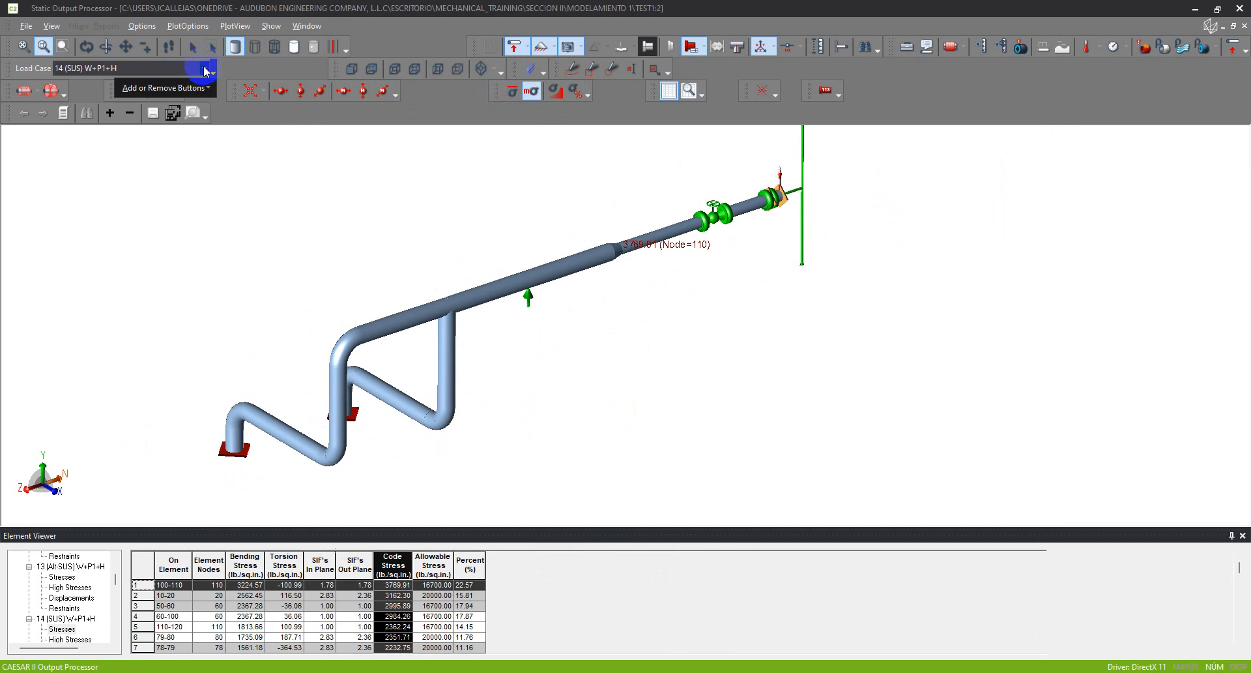
Show load case 46 (EXP) L46=L4-L14 coloured by code stress value and inspect the maximum stress location at node 50
{"action": "left_click", "coordinate": [204, 67]}
{"action": "scroll", "coordinate": [161, 190], "scroll_direction": "down", "scroll_amount": 12}
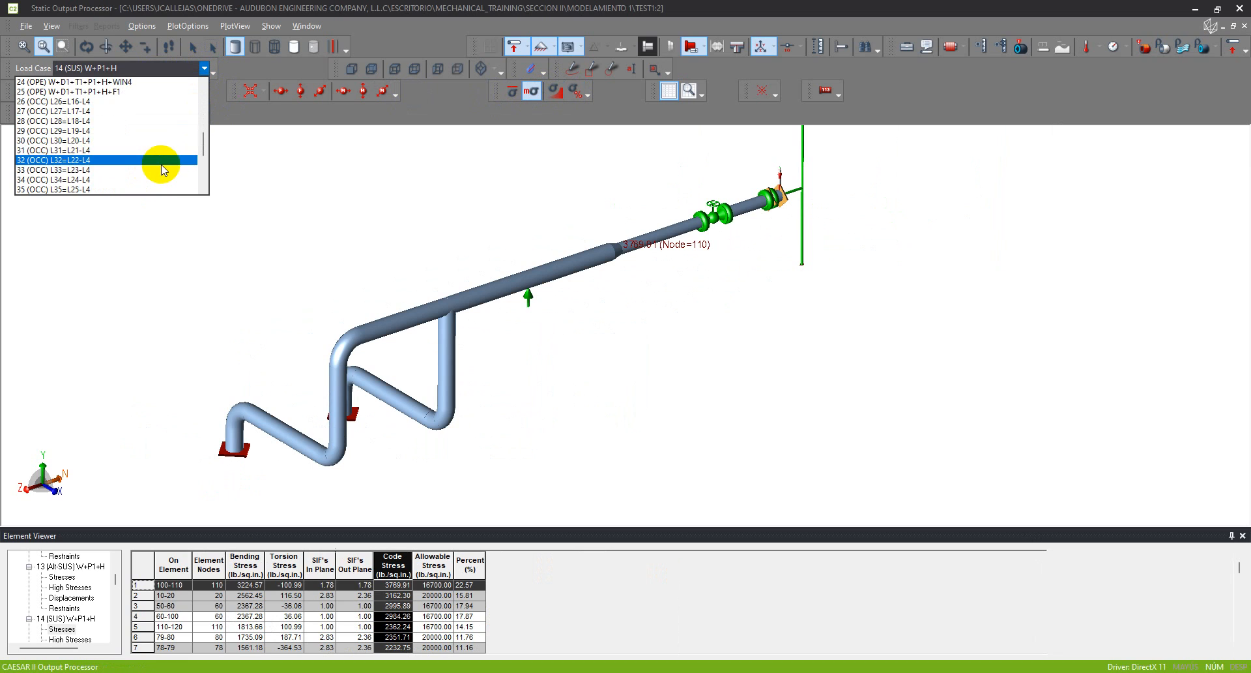
{"action": "left_click", "coordinate": [126, 166]}
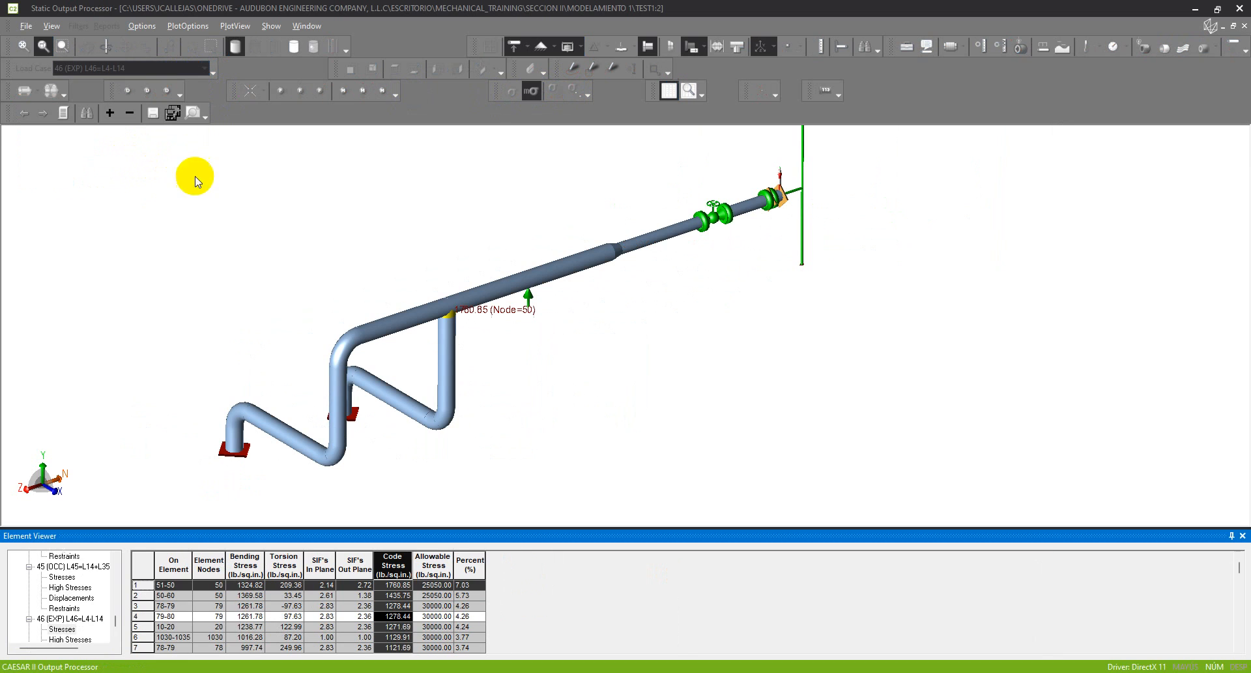
{"action": "left_click", "coordinate": [554, 91]}
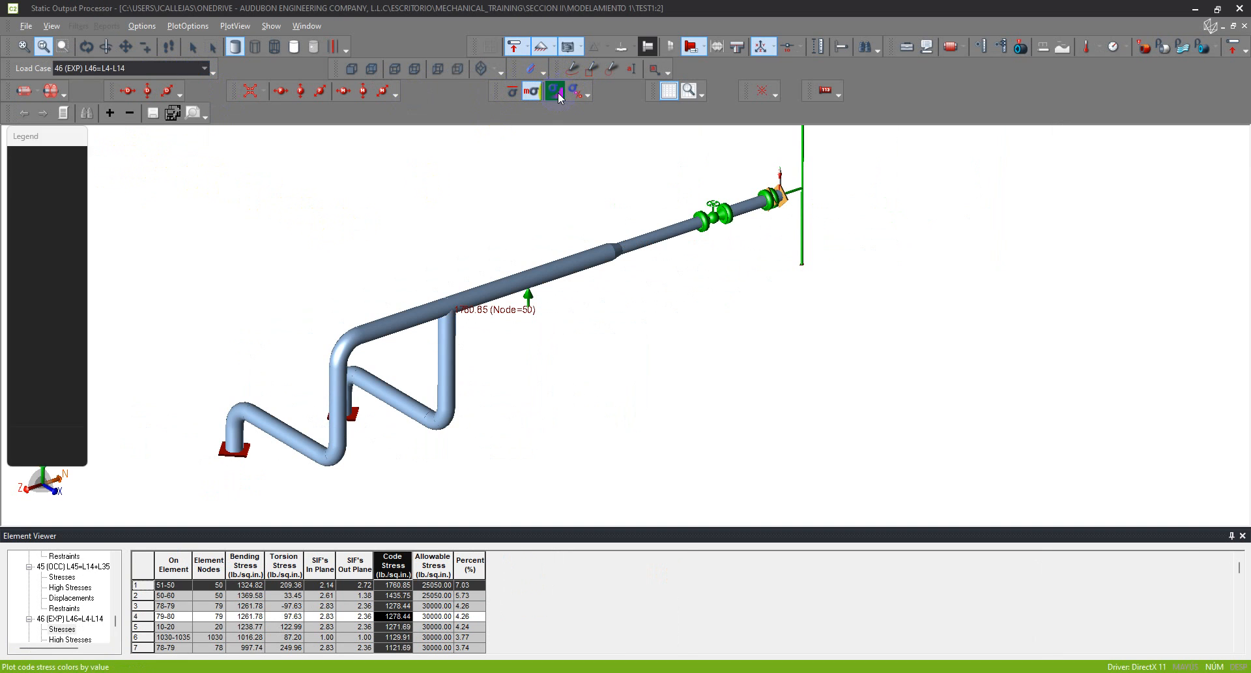
{"action": "left_click_drag", "start_coordinate": [586, 218], "coordinate": [571, 284]}
{"action": "scroll", "coordinate": [494, 281], "scroll_direction": "up", "scroll_amount": 4}
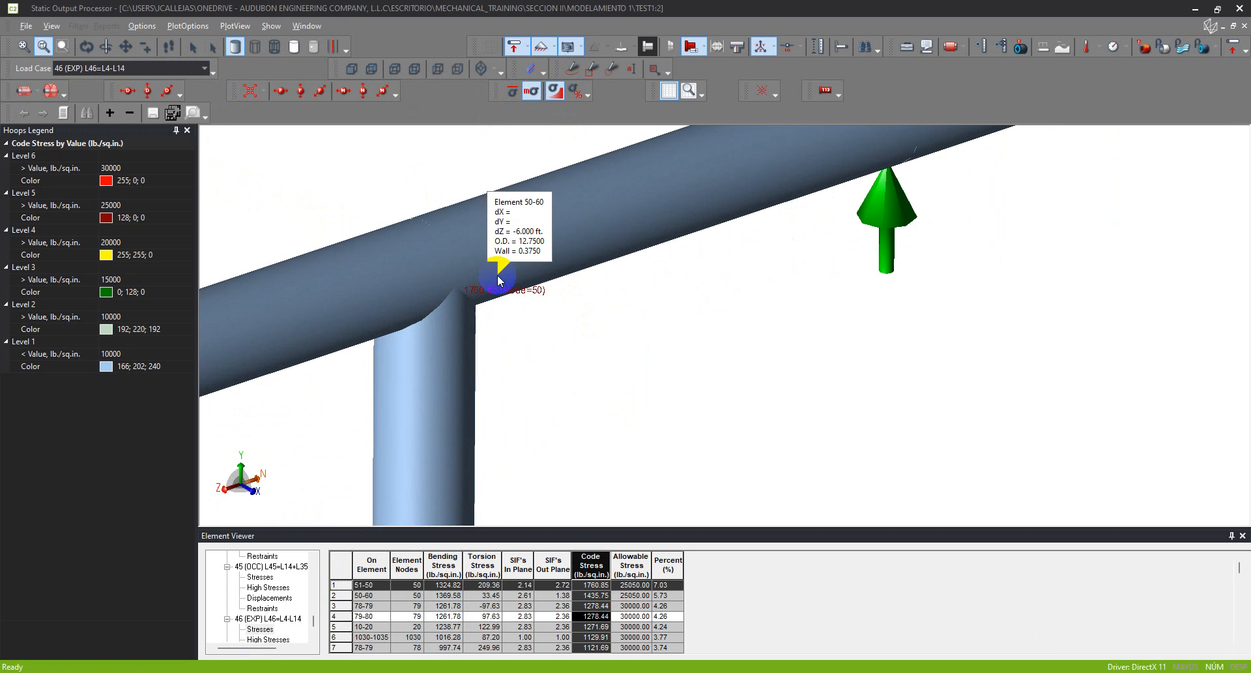
{"action": "scroll", "coordinate": [497, 279], "scroll_direction": "down", "scroll_amount": 8}
{"action": "left_click_drag", "start_coordinate": [451, 238], "coordinate": [513, 207]}
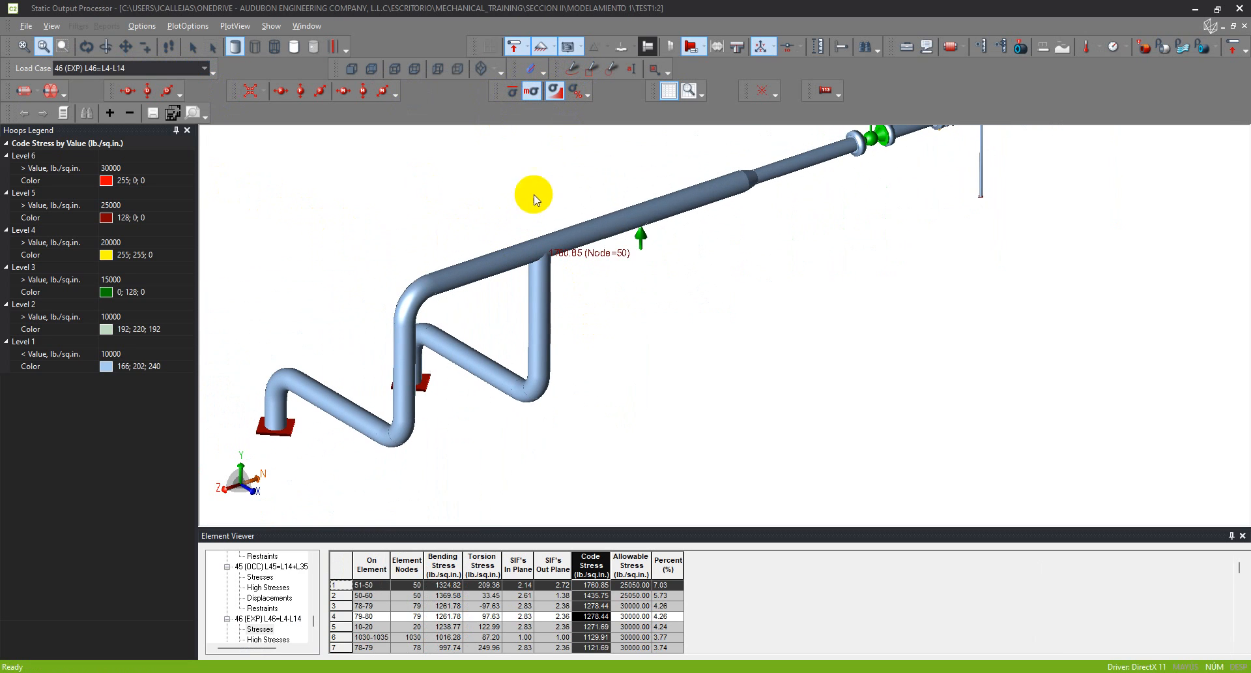
Display the piping model as a wireframe and inspect the branch connection at node 50 with the pipe runs around it
{"action": "left_click", "coordinate": [274, 47]}
{"action": "scroll", "coordinate": [301, 347], "scroll_direction": "up", "scroll_amount": 2}
{"action": "scroll", "coordinate": [474, 213], "scroll_direction": "down", "scroll_amount": 4}
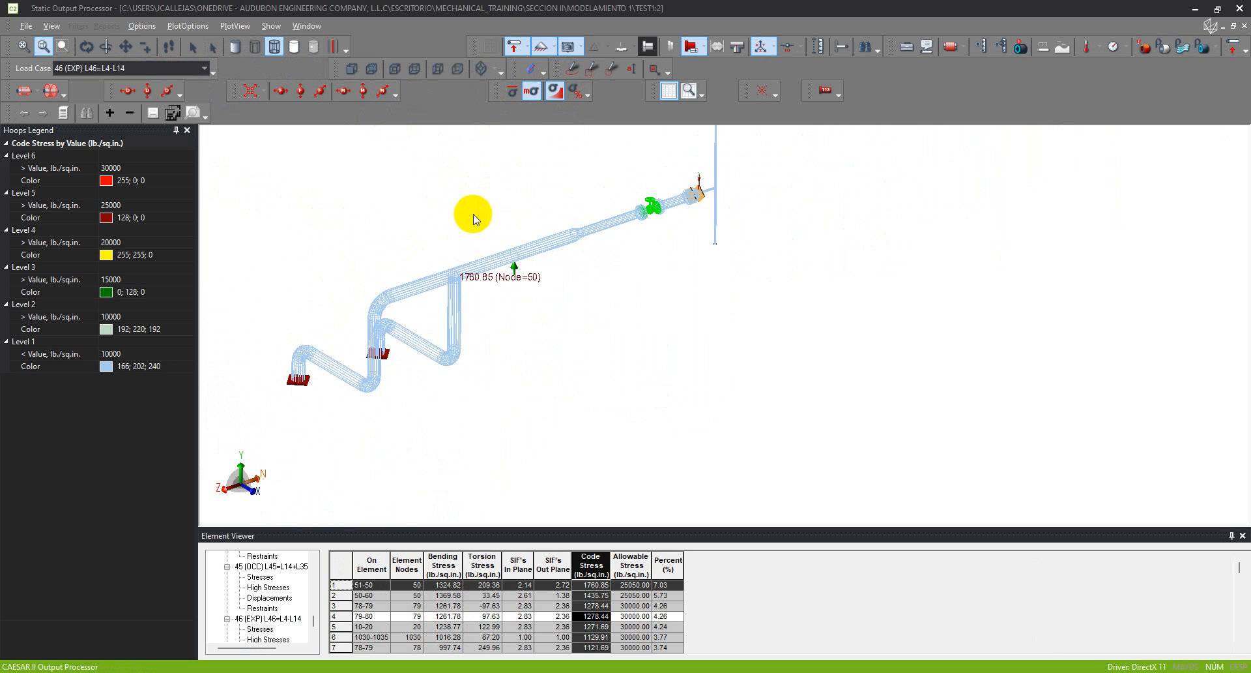
{"action": "scroll", "coordinate": [536, 251], "scroll_direction": "up", "scroll_amount": 3}
{"action": "scroll", "coordinate": [391, 286], "scroll_direction": "down", "scroll_amount": 3}
{"action": "scroll", "coordinate": [378, 320], "scroll_direction": "down", "scroll_amount": 2}
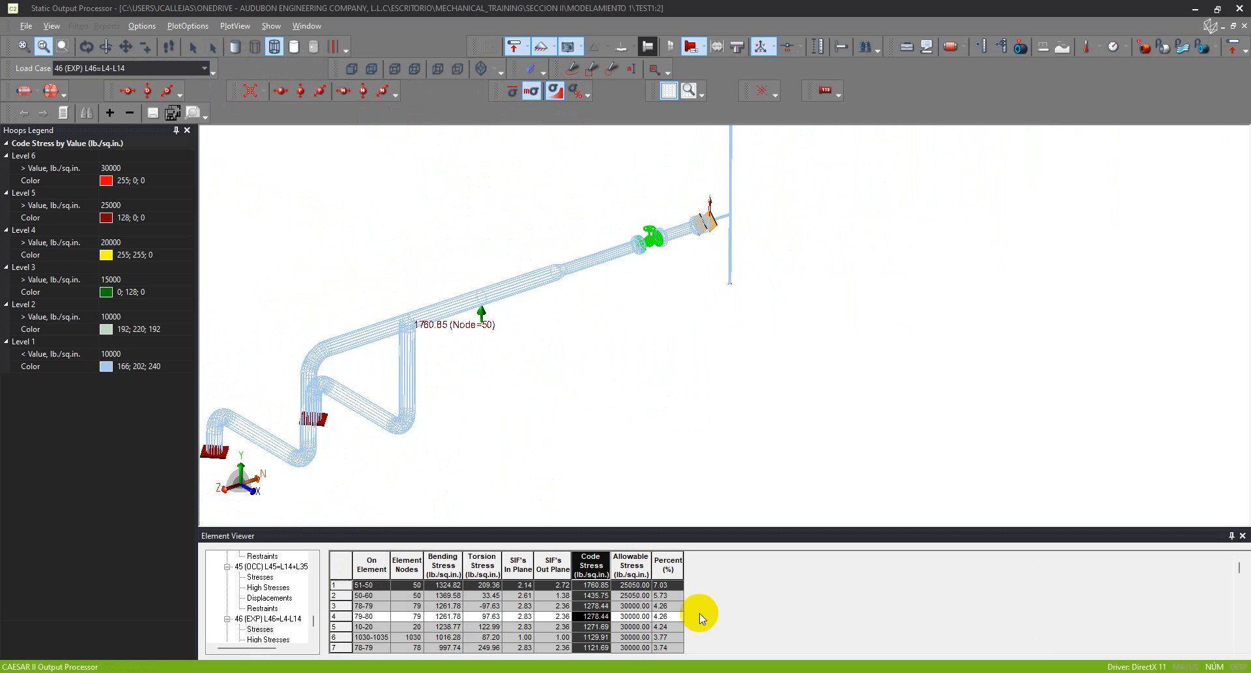
Highlight the Element Viewer's Percent column and compare the expansion case's percentages with the pipe runs on the model
{"action": "left_click", "coordinate": [667, 565]}
{"action": "left_click", "coordinate": [384, 234]}
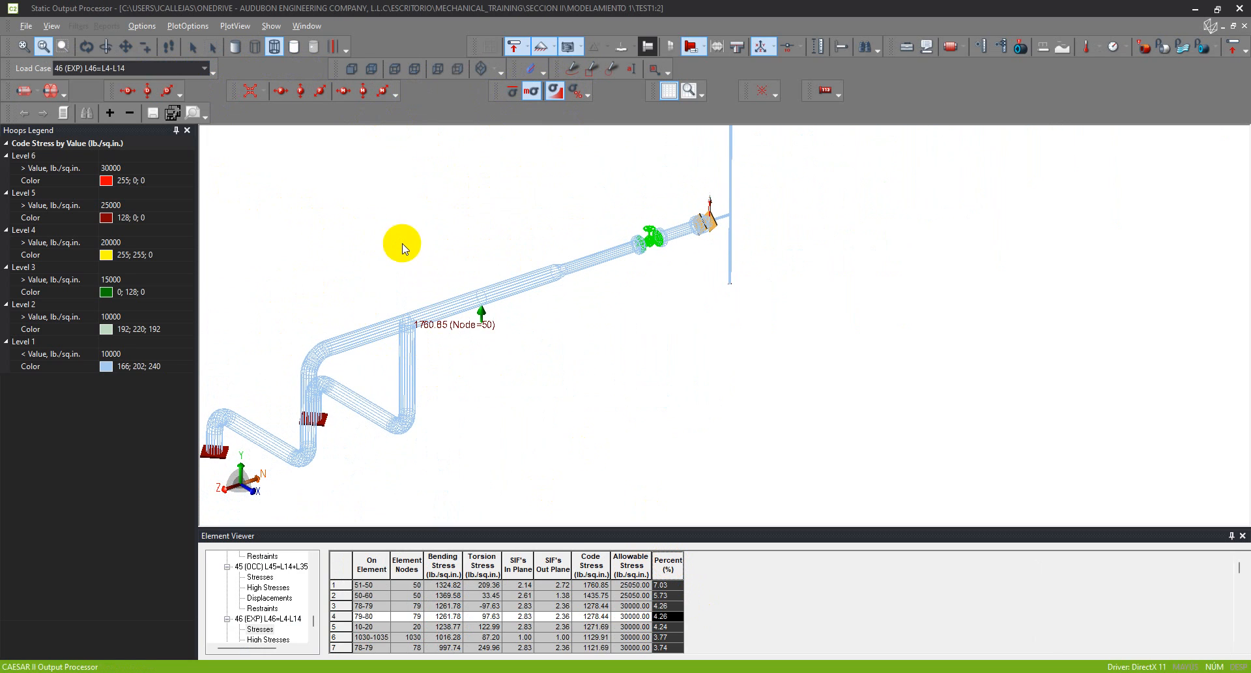
{"action": "left_click_drag", "start_coordinate": [403, 244], "coordinate": [441, 262]}
{"action": "scroll", "coordinate": [408, 335], "scroll_direction": "down", "scroll_amount": 2}
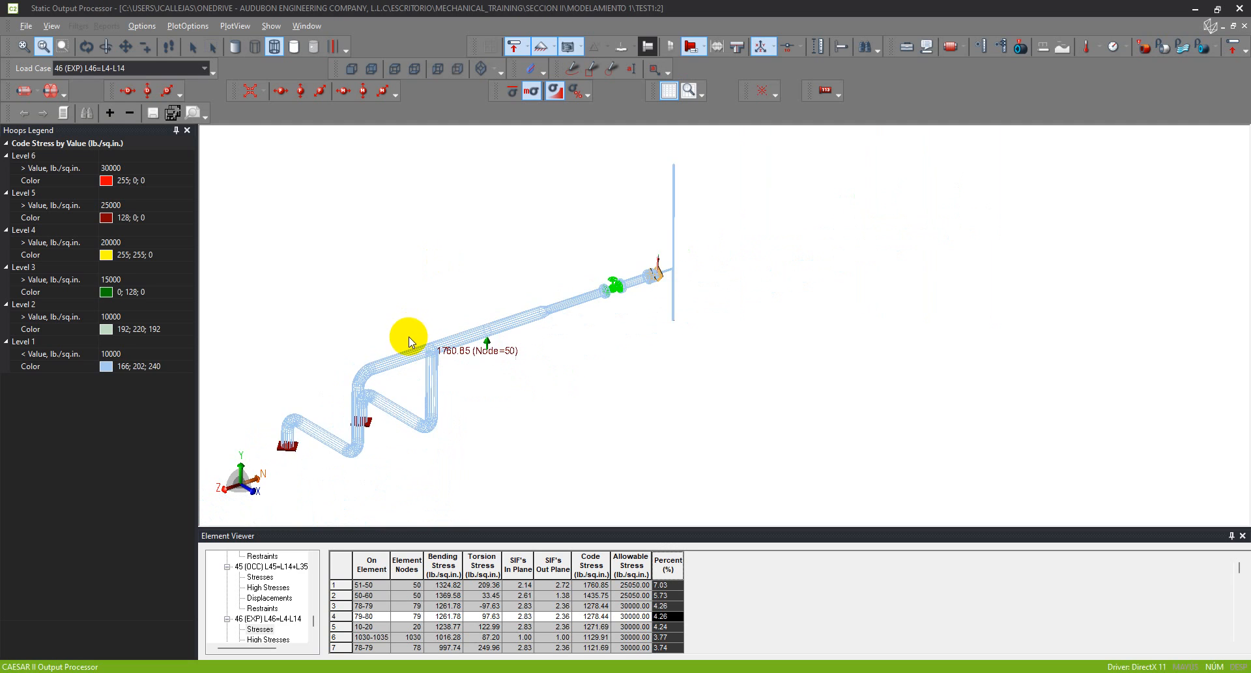
{"action": "scroll", "coordinate": [492, 343], "scroll_direction": "up", "scroll_amount": 4}
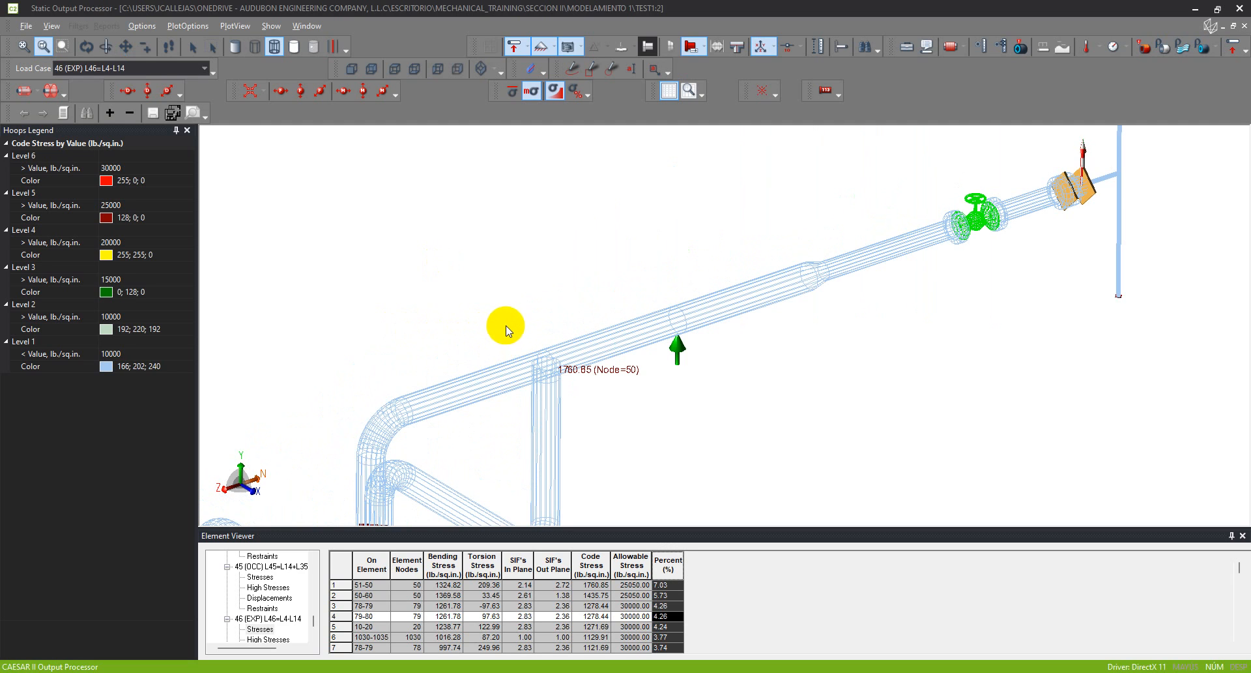
{"action": "scroll", "coordinate": [502, 326], "scroll_direction": "down", "scroll_amount": 3}
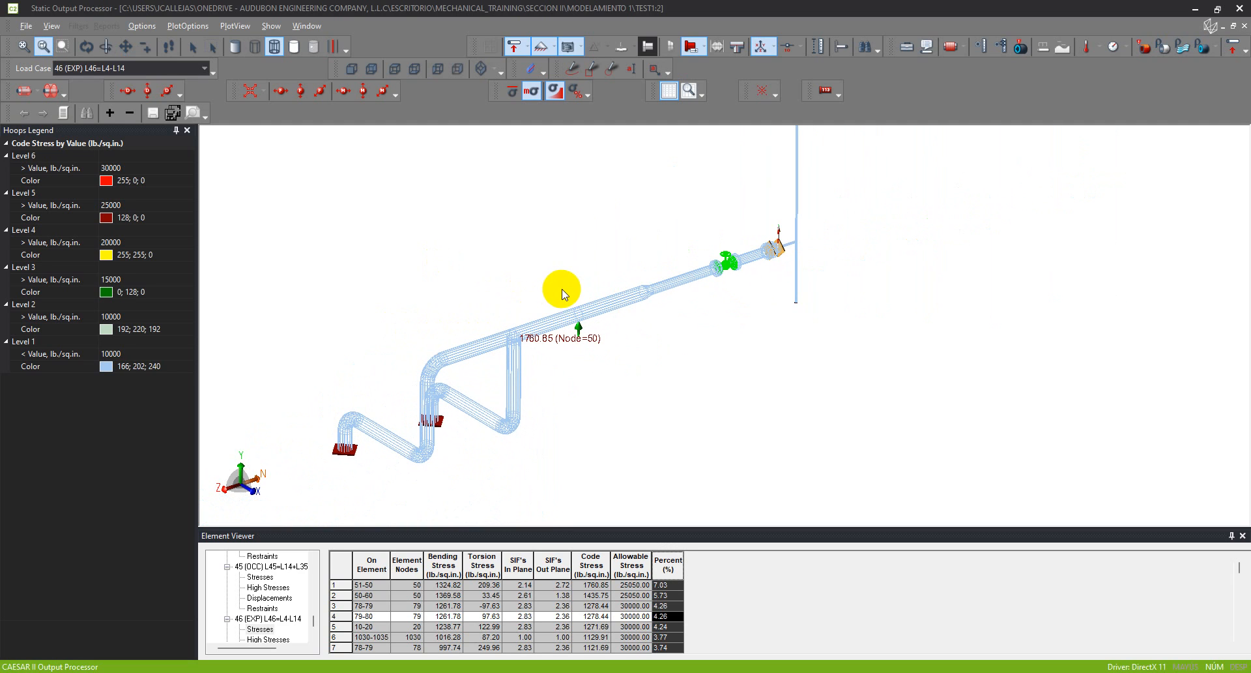
{"action": "scroll", "coordinate": [607, 187], "scroll_direction": "down", "scroll_amount": 2}
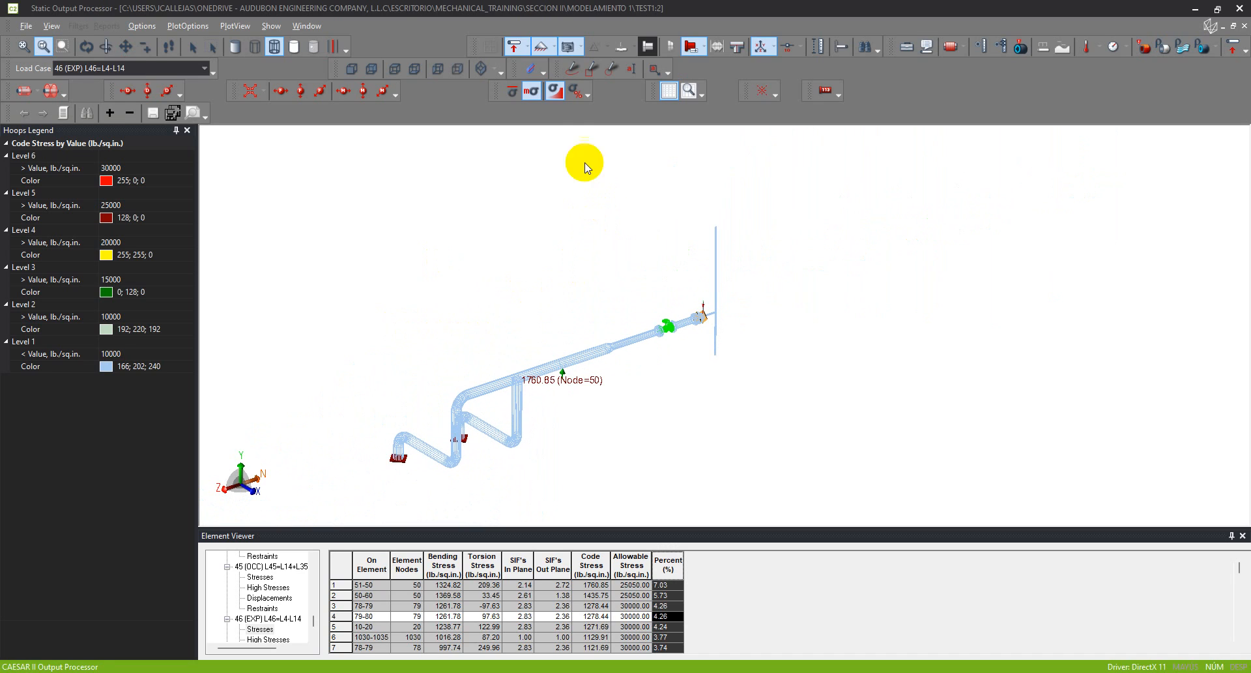
Turn off the code stress colouring and show the deflected shape with a displacement scale factor of 50
{"action": "left_click", "coordinate": [555, 91]}
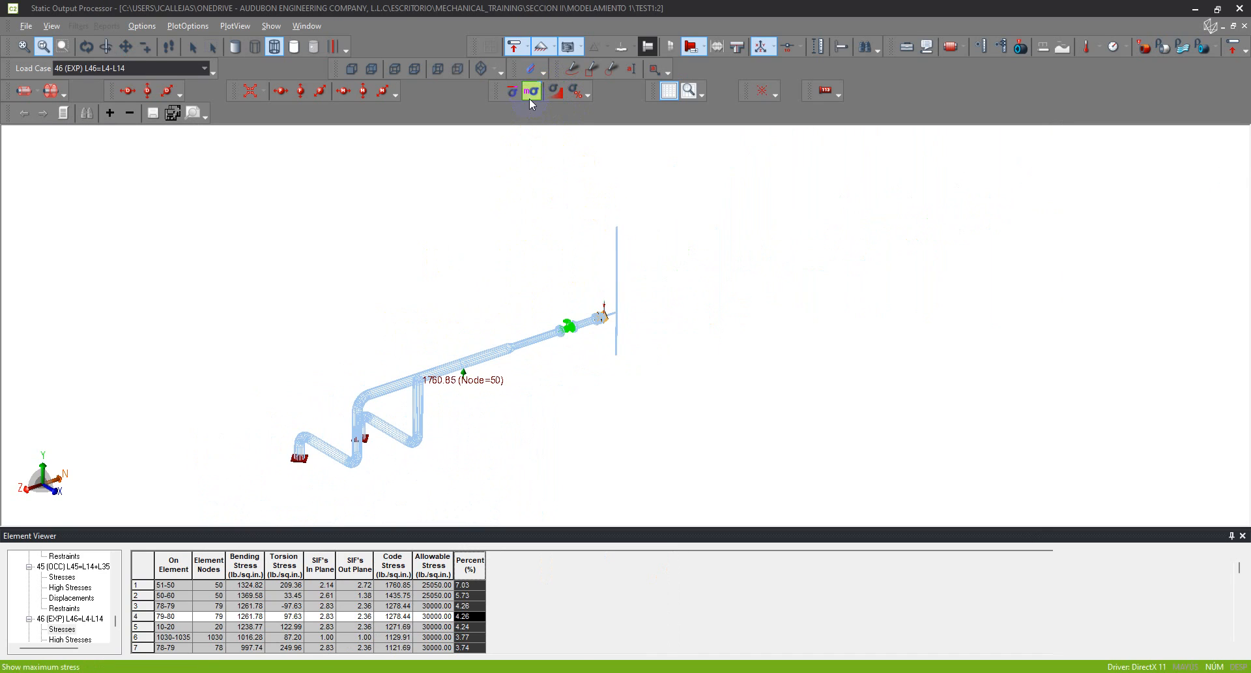
{"action": "left_click_drag", "start_coordinate": [336, 339], "coordinate": [421, 333]}
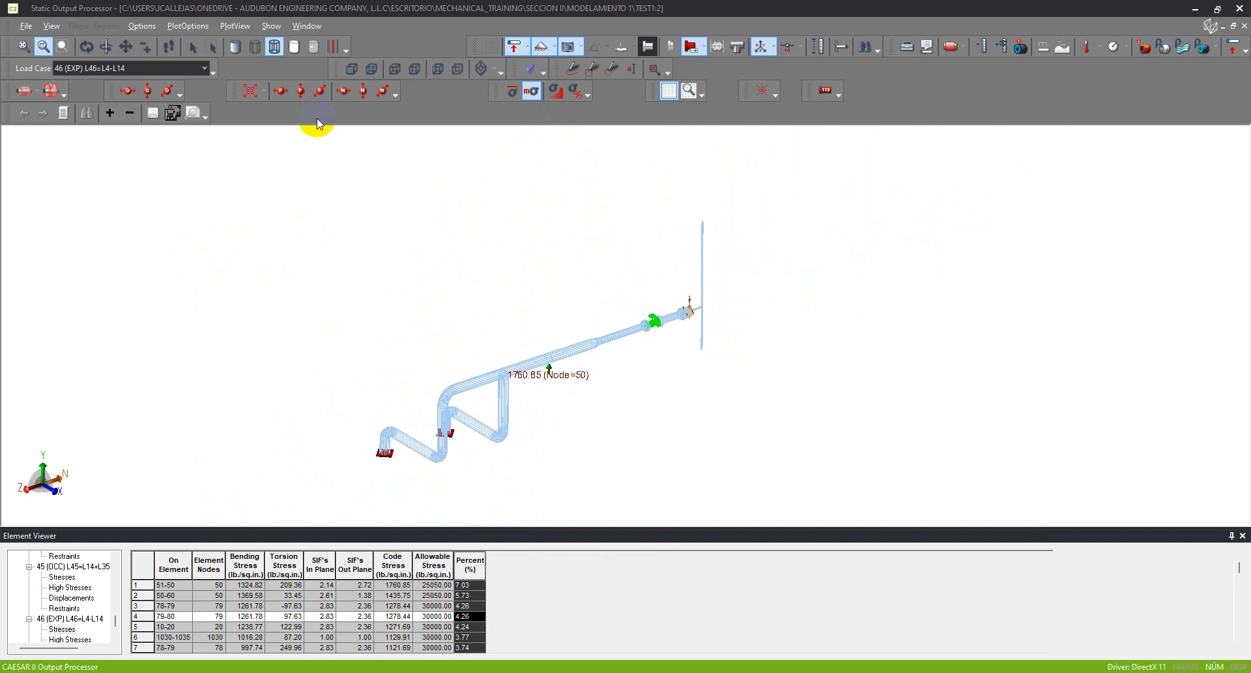
{"action": "left_click", "coordinate": [37, 99]}
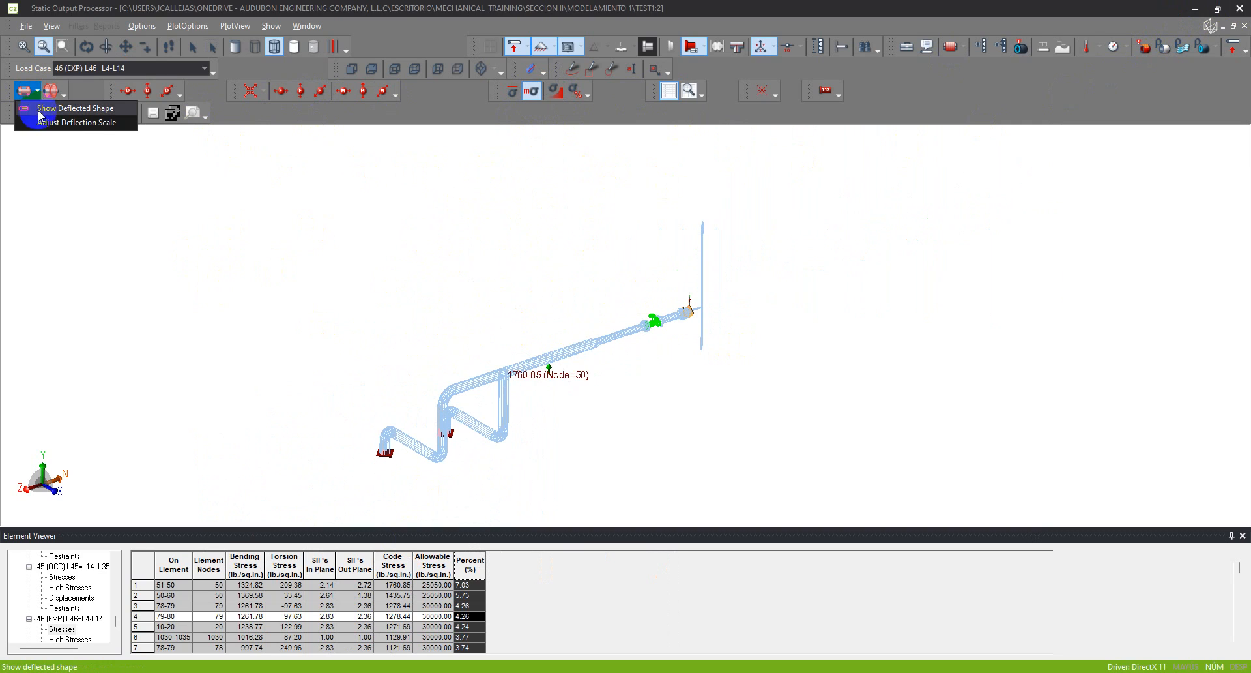
{"action": "left_click", "coordinate": [59, 122]}
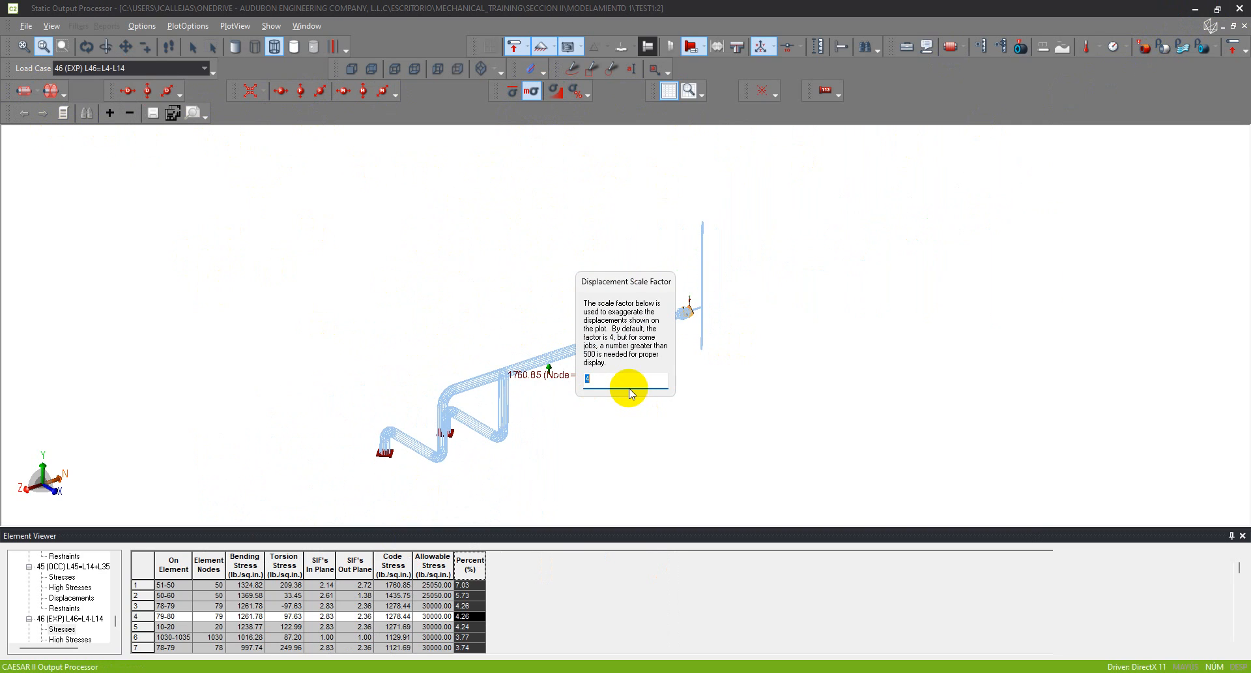
{"action": "key", "text": "Return"}
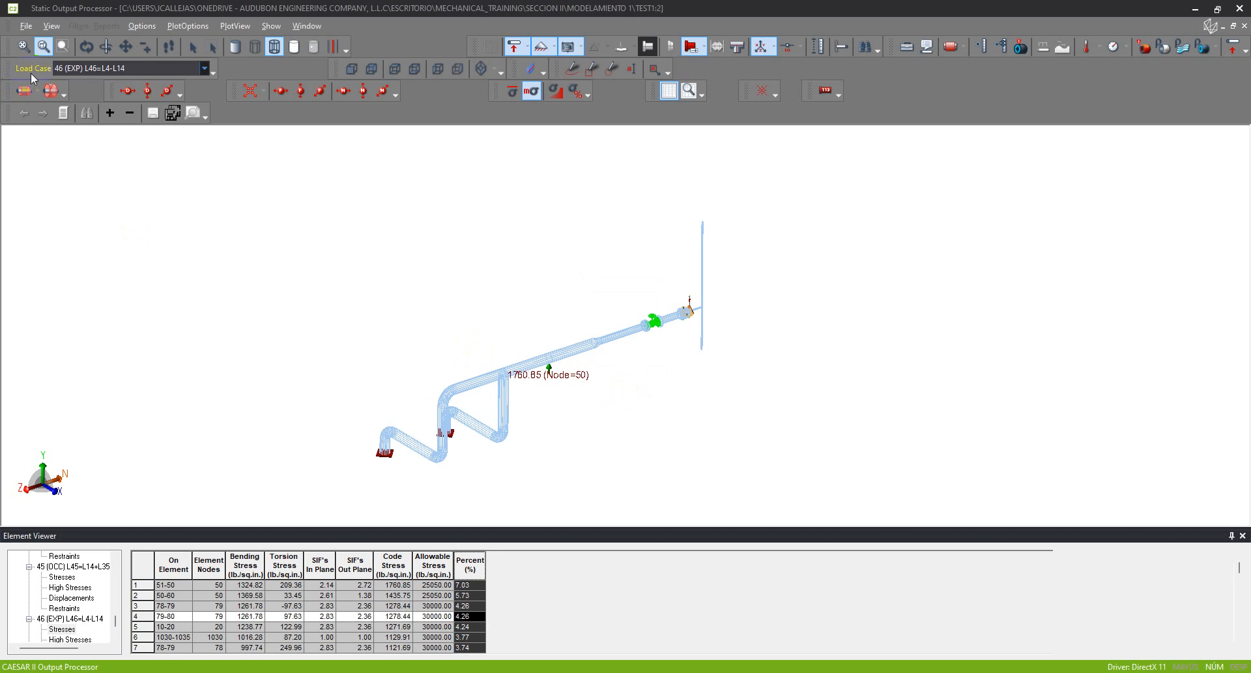
{"action": "left_click", "coordinate": [25, 91]}
{"action": "scroll", "coordinate": [432, 425], "scroll_direction": "up", "scroll_amount": 5}
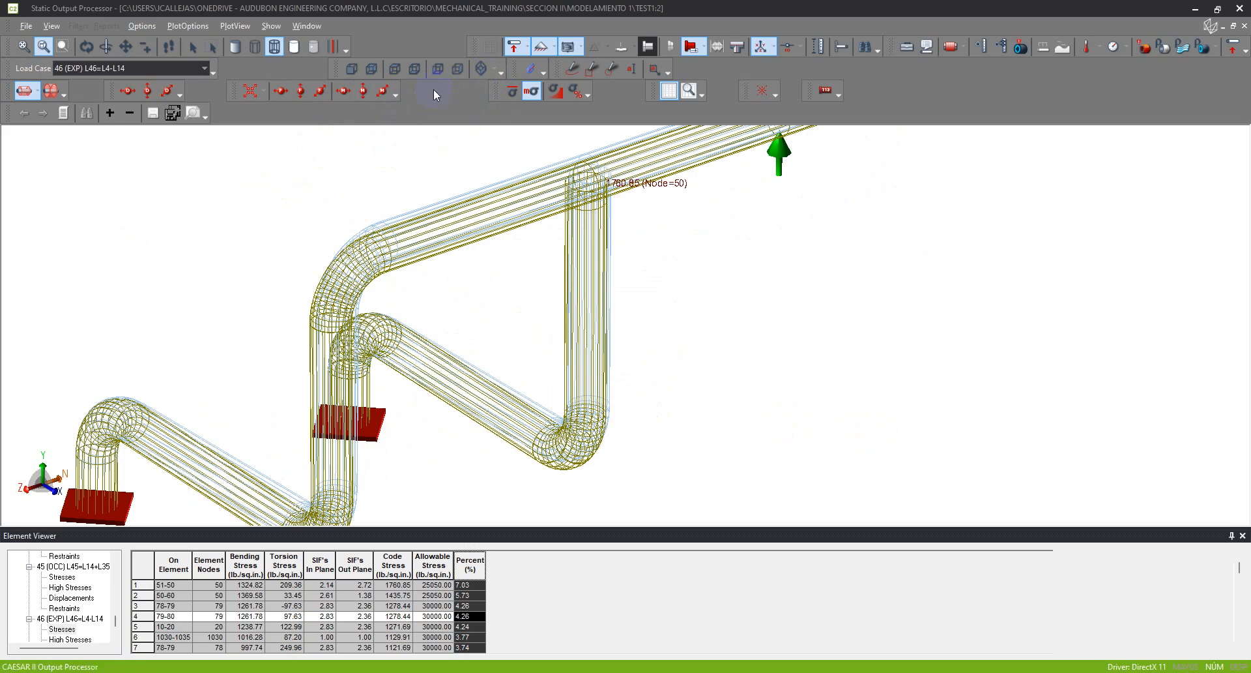
Orbit the model and inspect the deflected shape against the original pipe at node 50, selecting element 50-60
{"action": "left_click", "coordinate": [86, 47]}
{"action": "left_click_drag", "start_coordinate": [423, 307], "coordinate": [478, 332]}
{"action": "scroll", "coordinate": [567, 346], "scroll_direction": "up", "scroll_amount": 6}
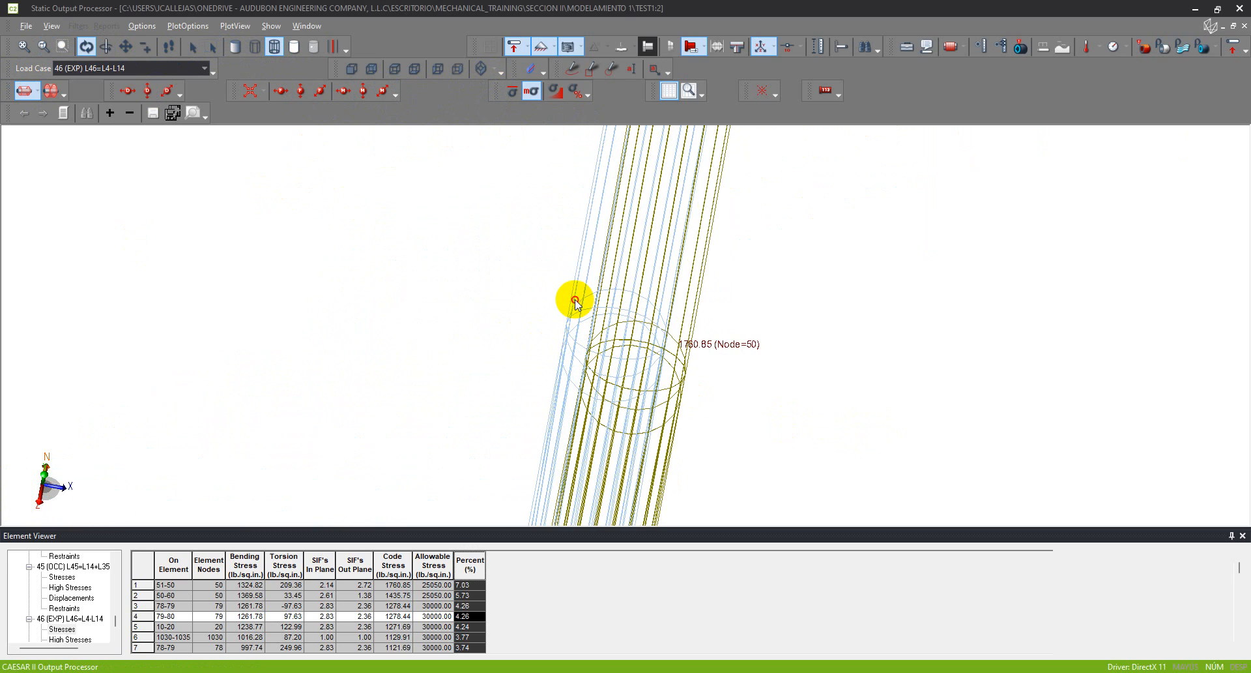
{"action": "left_click", "coordinate": [576, 301]}
{"action": "scroll", "coordinate": [693, 297], "scroll_direction": "down", "scroll_amount": 5}
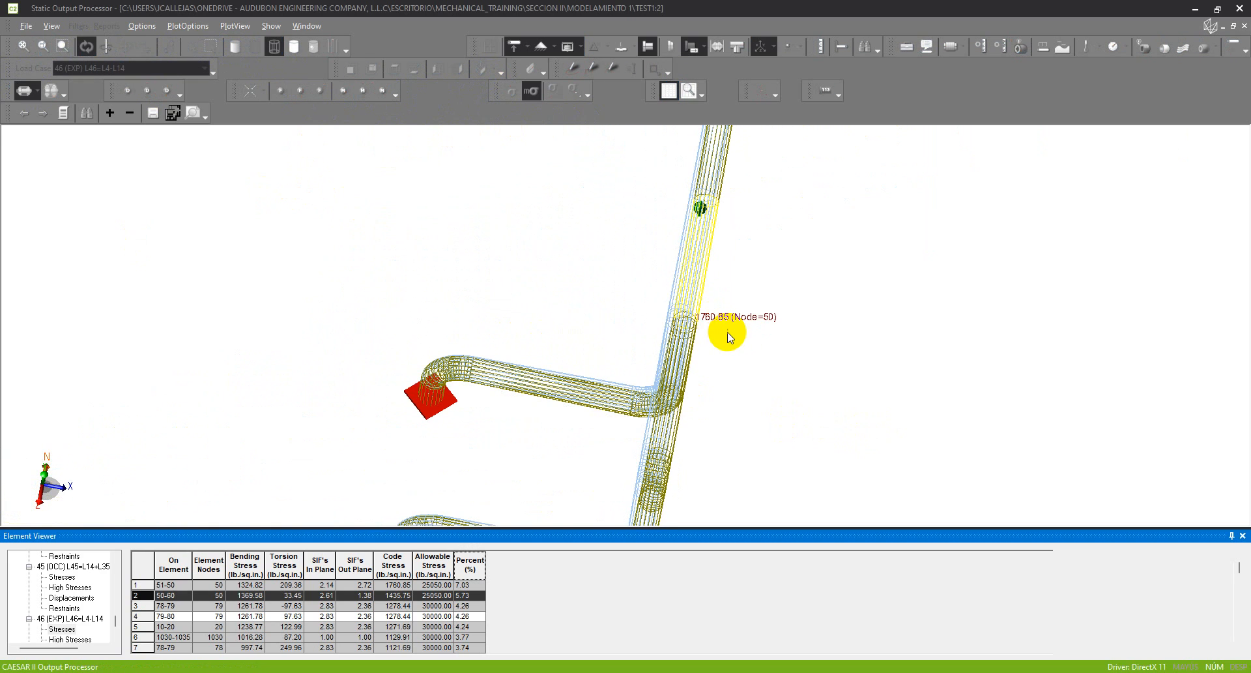
{"action": "left_click", "coordinate": [730, 337]}
Recheck the displacement scale factor and inspect the deflected shape along the main run and over the whole model
{"action": "left_click", "coordinate": [36, 91]}
{"action": "left_click", "coordinate": [39, 122]}
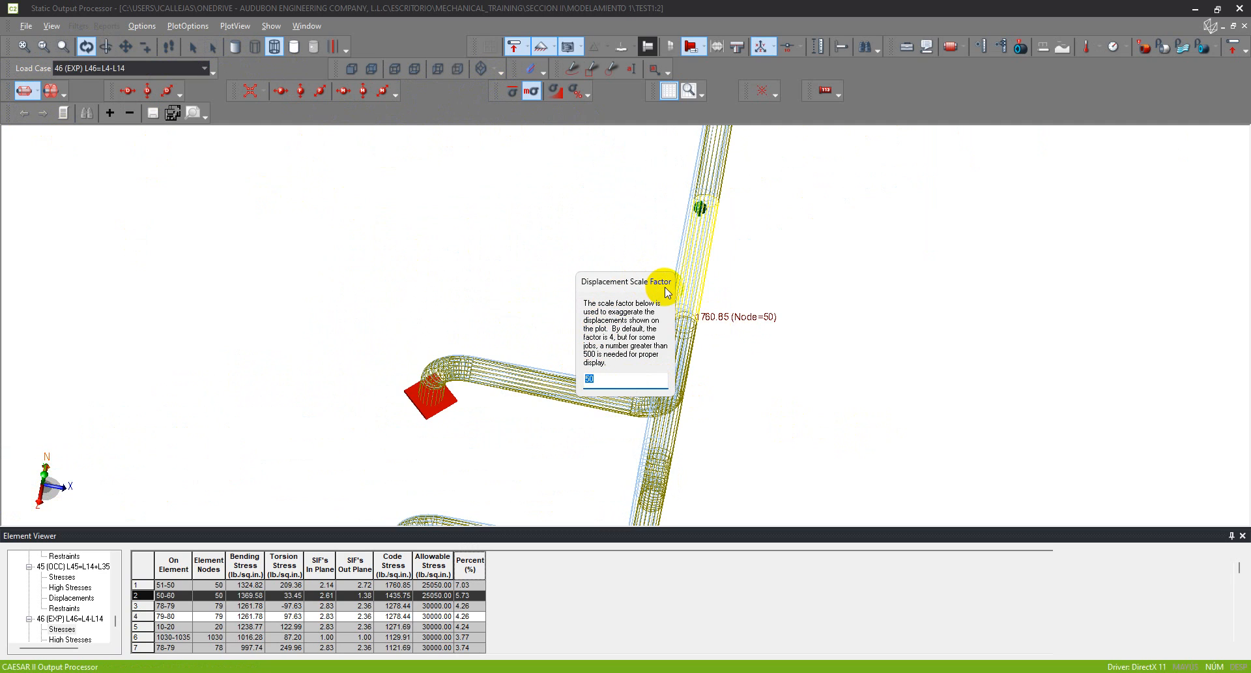
{"action": "key", "text": "Return"}
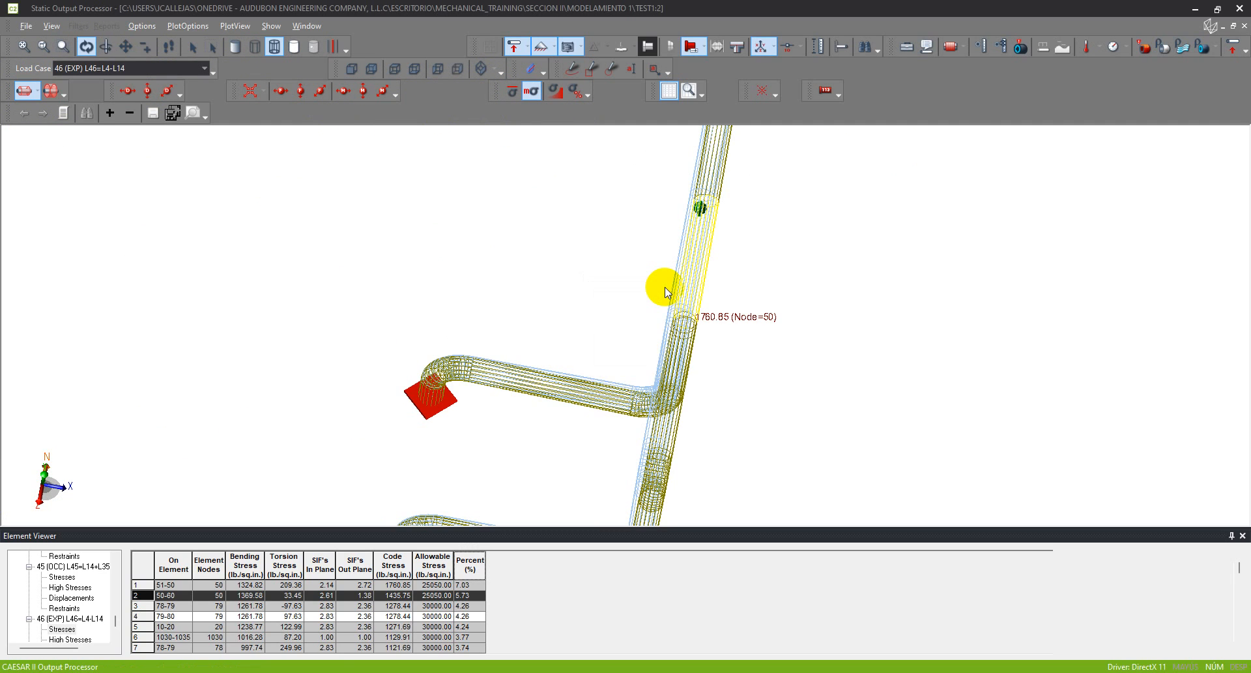
{"action": "scroll", "coordinate": [665, 287], "scroll_direction": "down", "scroll_amount": 5}
{"action": "left_click_drag", "start_coordinate": [581, 345], "coordinate": [662, 321]}
{"action": "scroll", "coordinate": [625, 327], "scroll_direction": "up", "scroll_amount": 5}
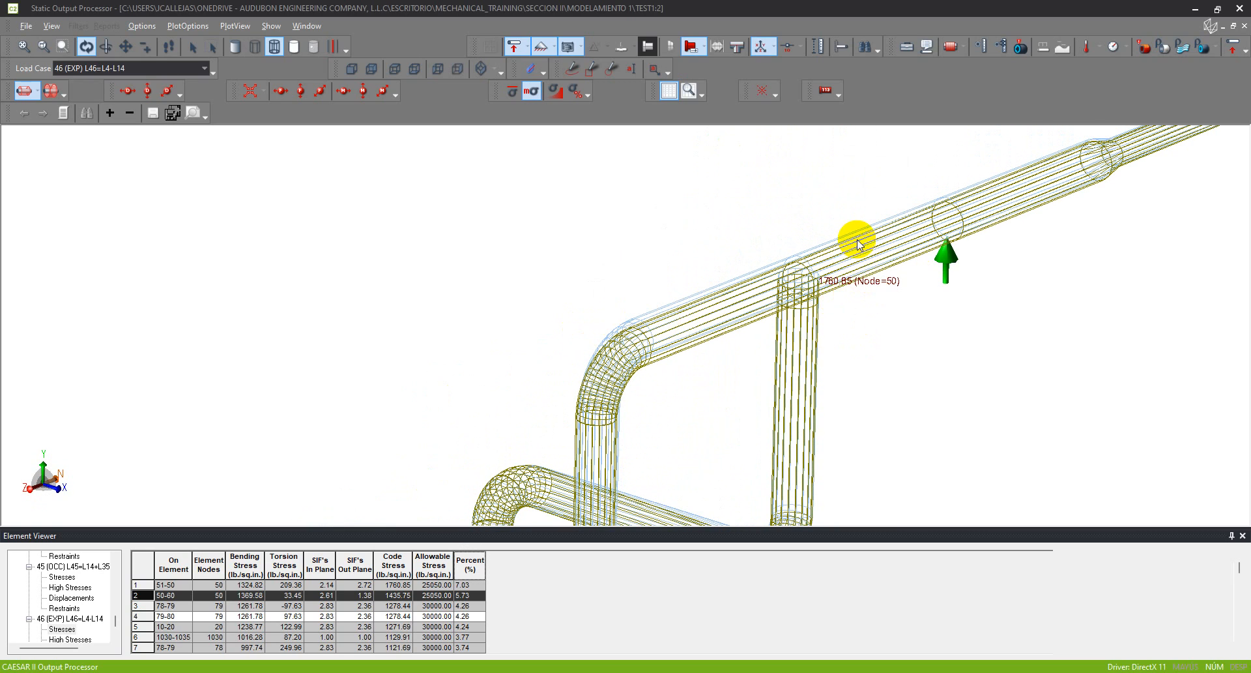
{"action": "scroll", "coordinate": [723, 252], "scroll_direction": "down", "scroll_amount": 4}
{"action": "left_click_drag", "start_coordinate": [726, 249], "coordinate": [667, 339]}
{"action": "scroll", "coordinate": [666, 342], "scroll_direction": "down", "scroll_amount": 1}
{"action": "left_click_drag", "start_coordinate": [677, 244], "coordinate": [659, 235]}
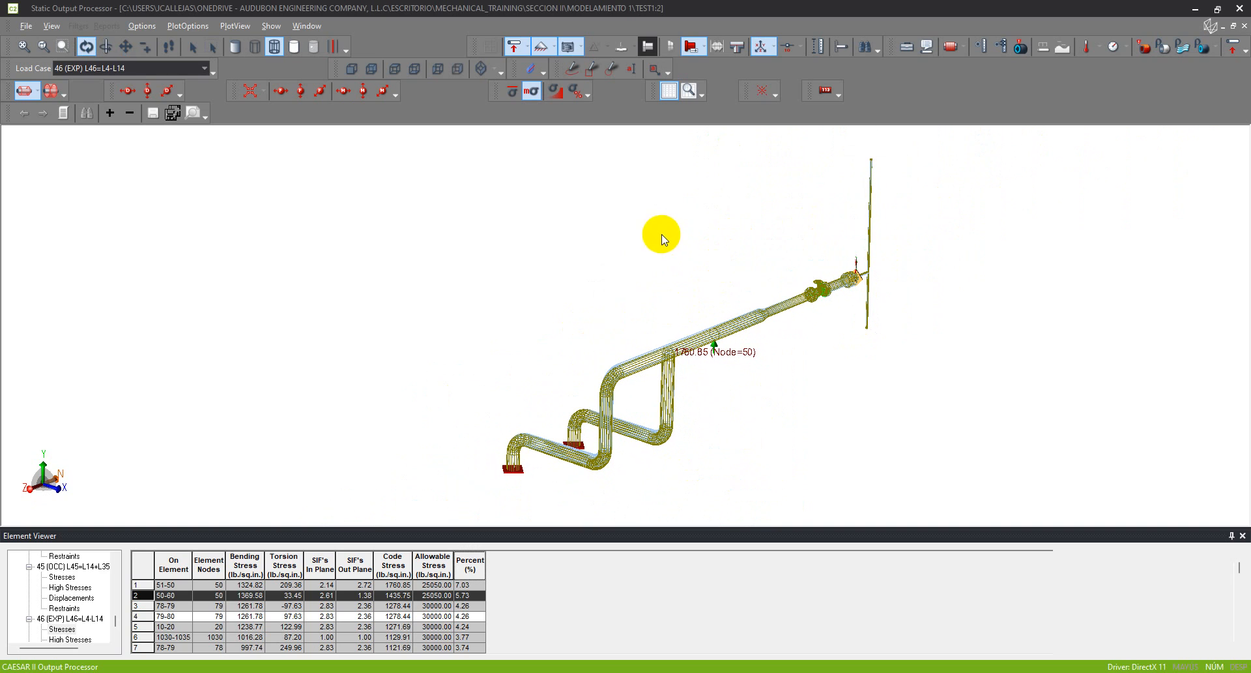
Close the 3D plot, review the queued Restraint Summary load cases and try MS Word and MS Excel as the report destination
{"action": "left_click", "coordinate": [1245, 26]}
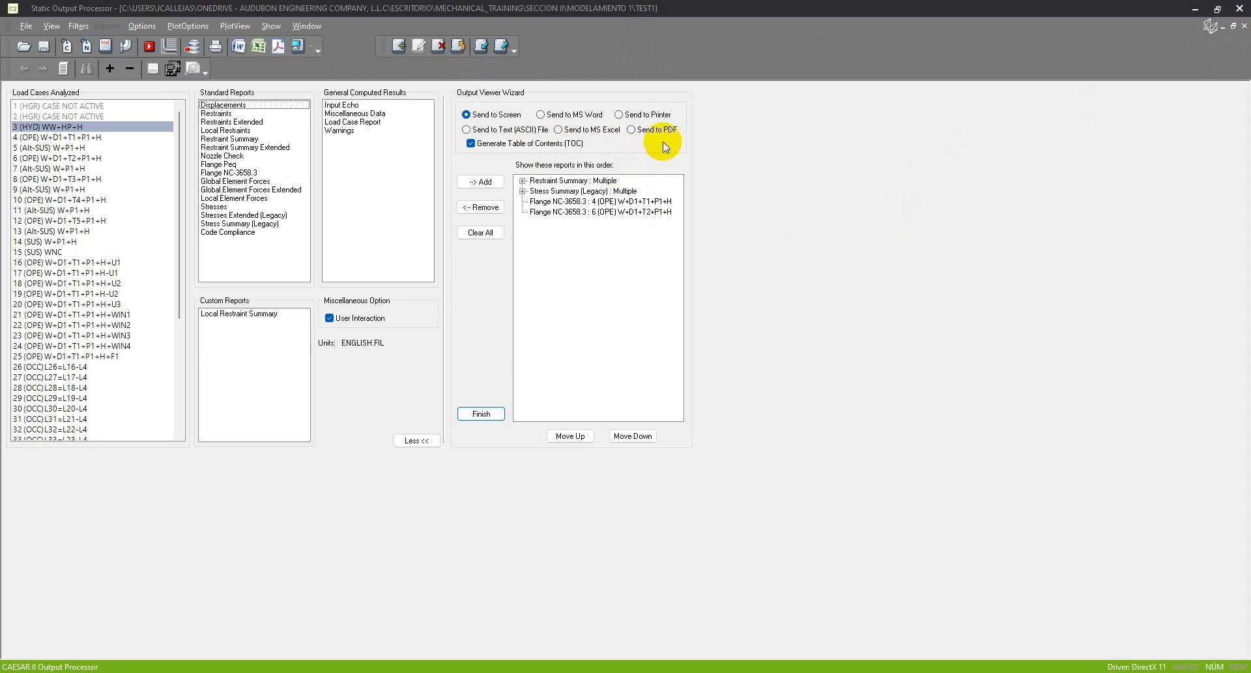
{"action": "left_click", "coordinate": [574, 114]}
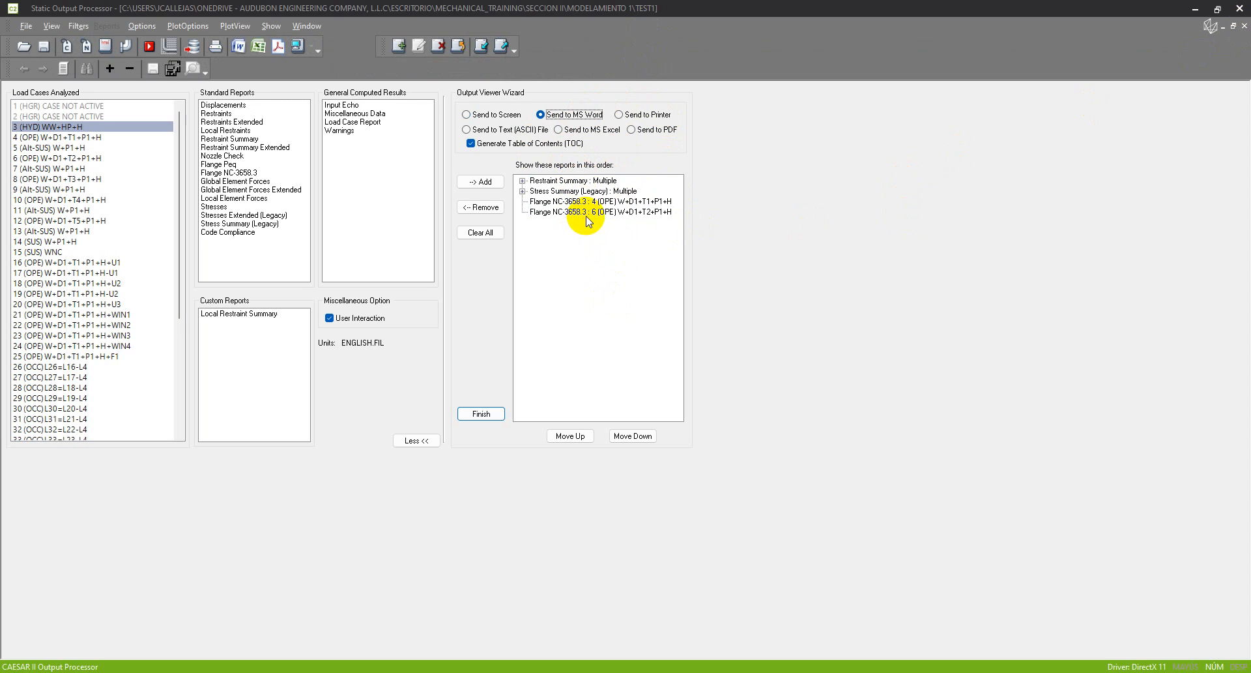
{"action": "double_click", "coordinate": [580, 180]}
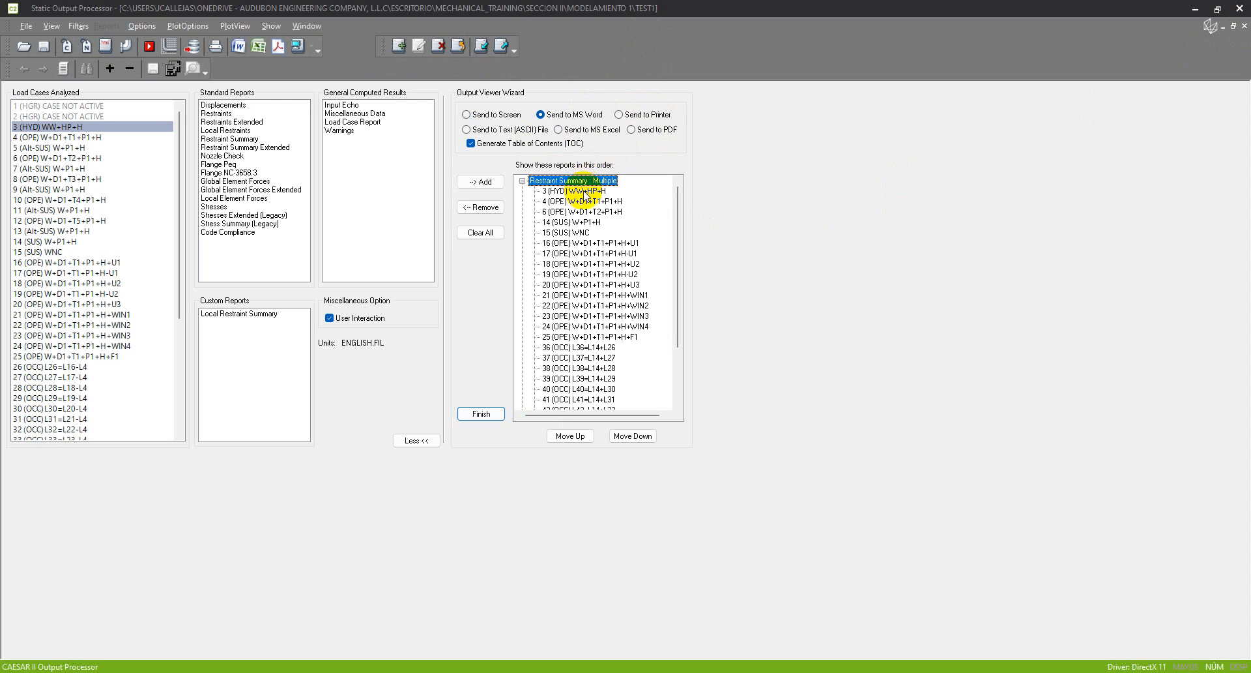
{"action": "left_click", "coordinate": [522, 180]}
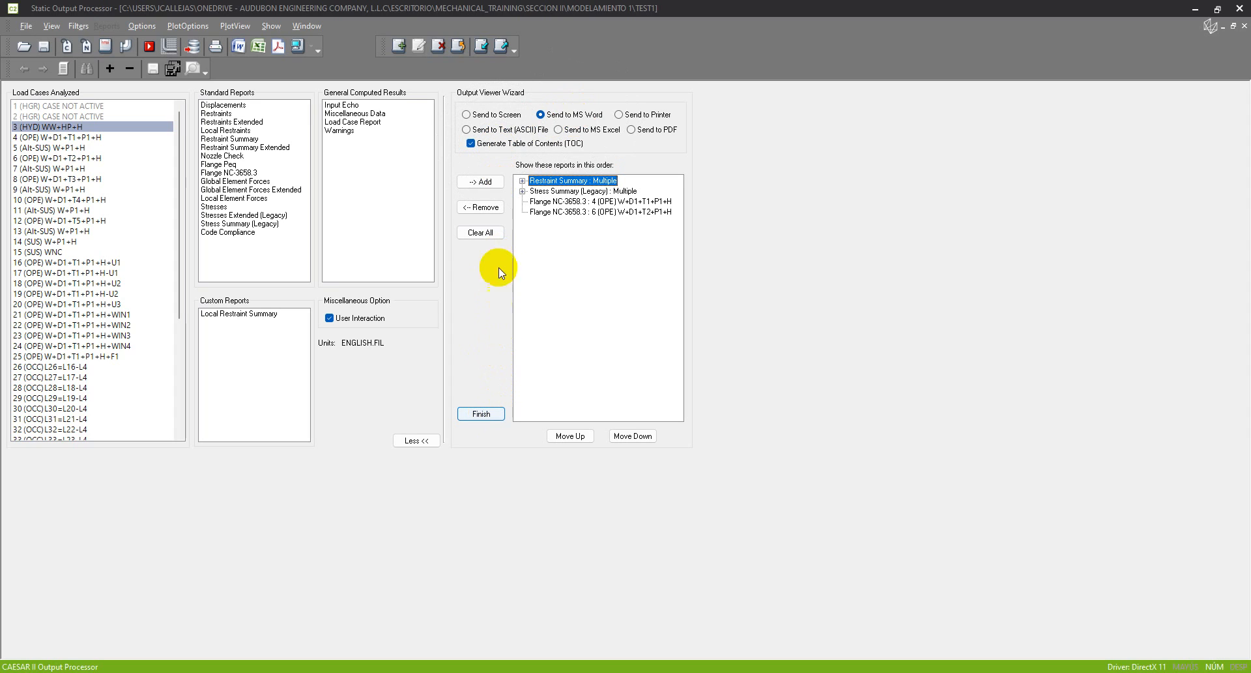
{"action": "left_click", "coordinate": [585, 118]}
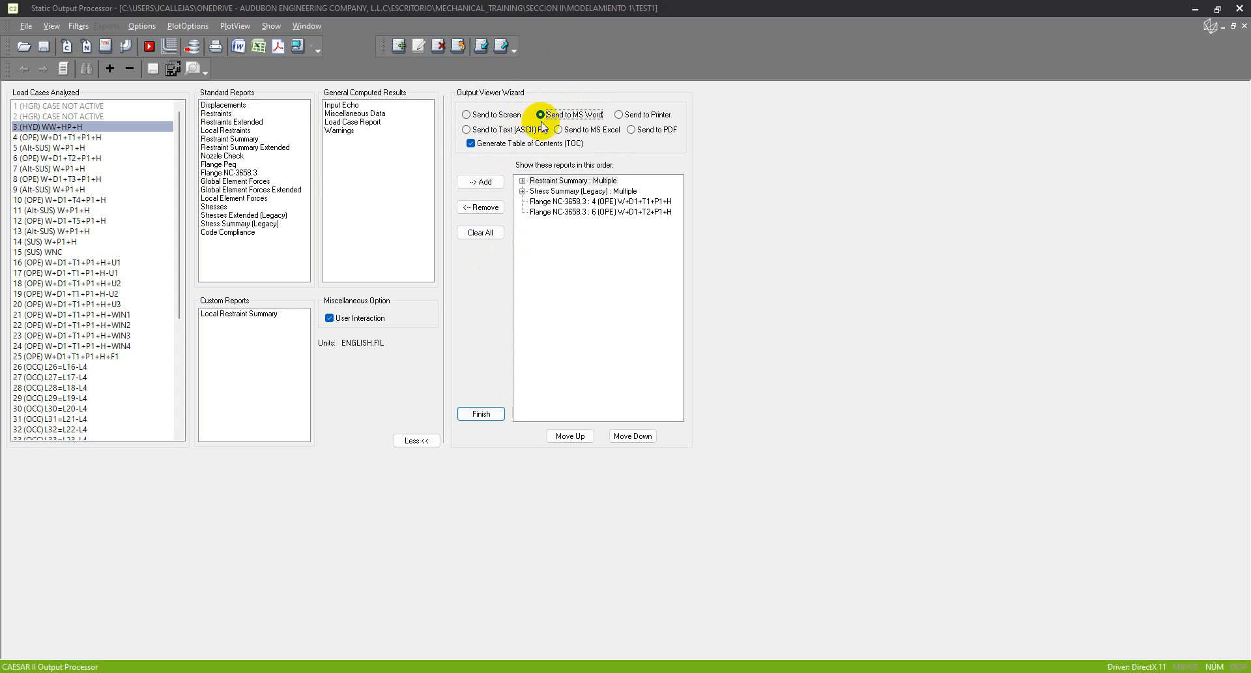
{"action": "left_click", "coordinate": [584, 130]}
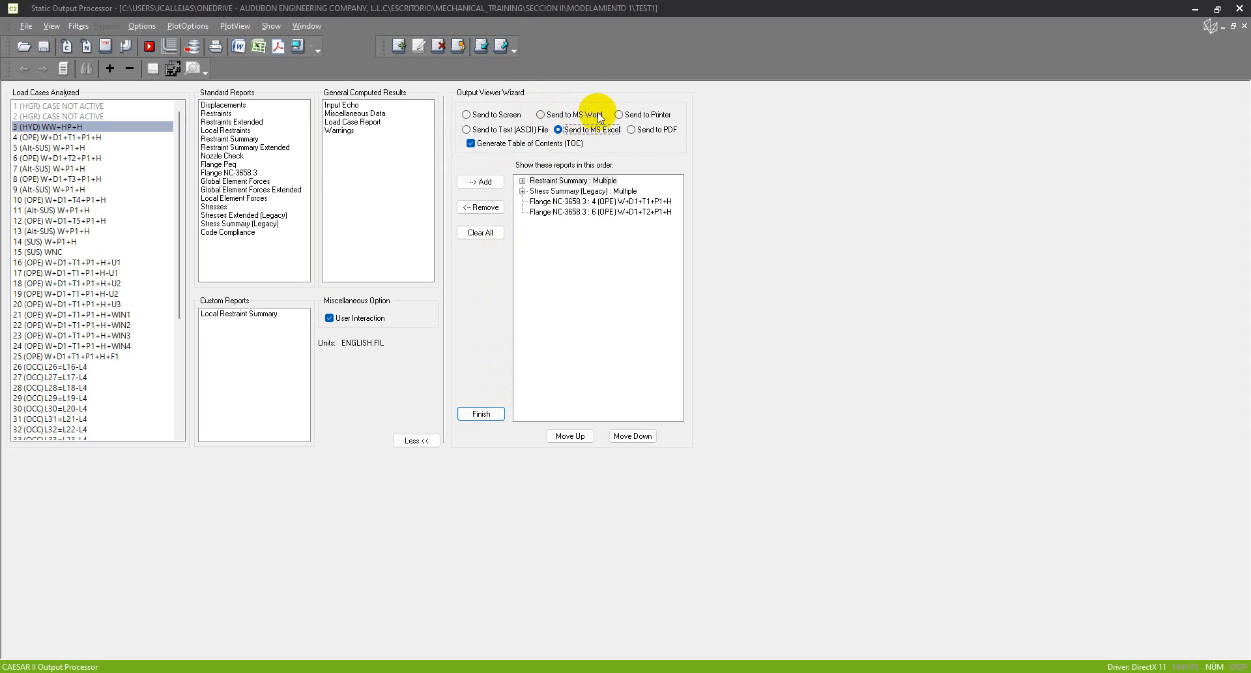
Try the printer and PDF report destinations, and set the queued reports to be sent to MS Word
{"action": "left_click", "coordinate": [627, 114]}
{"action": "left_click", "coordinate": [642, 131]}
{"action": "left_click", "coordinate": [573, 115]}
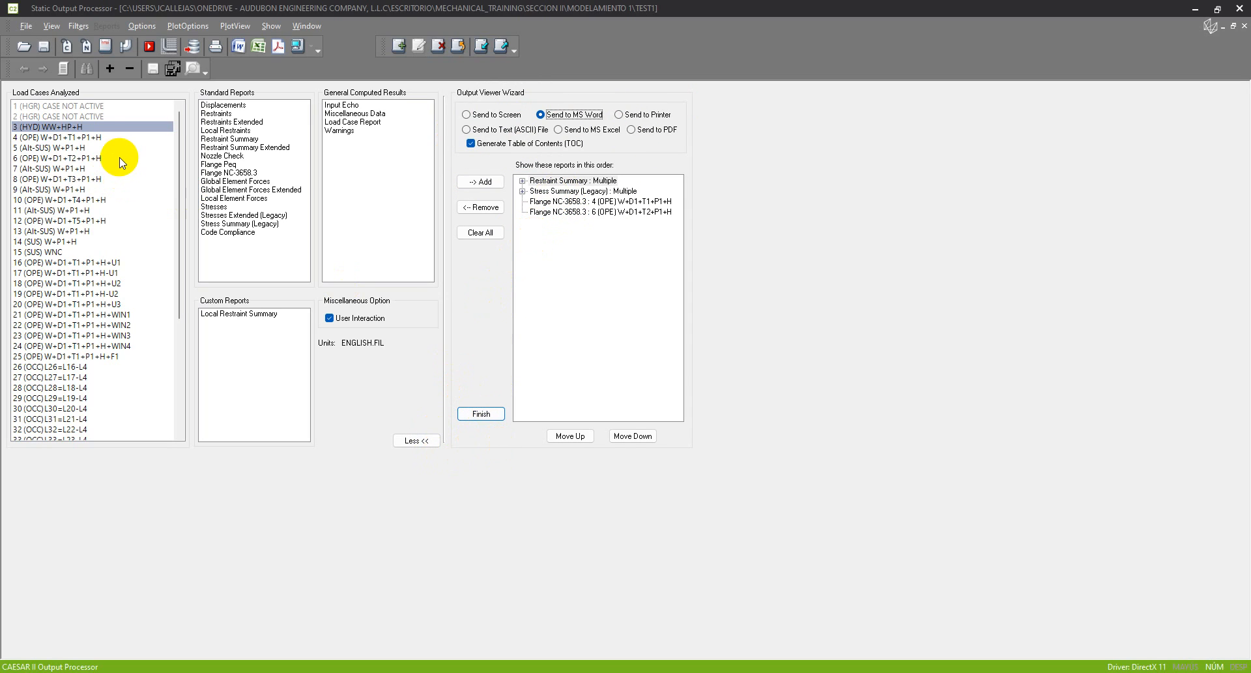
{"action": "left_click", "coordinate": [567, 219]}
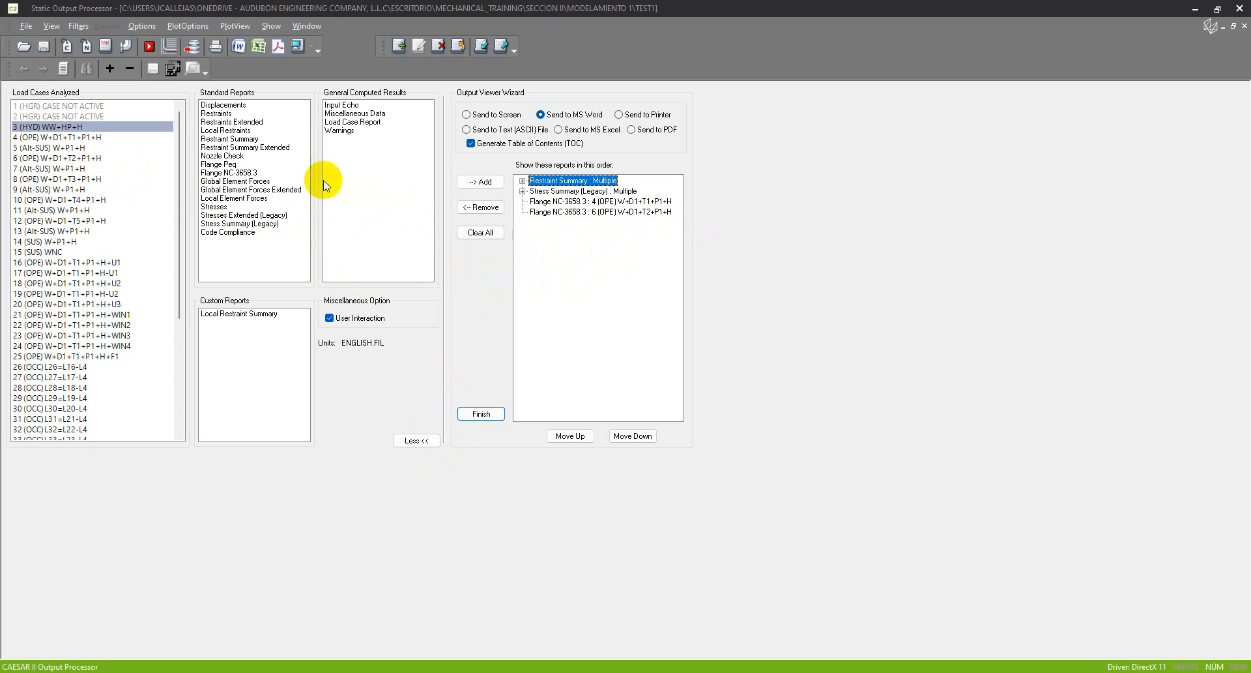
Add a Nozzle Check report for load case 4 (OPE) W+D1+T1+P1+H to the report queue
{"action": "left_click", "coordinate": [75, 137]}
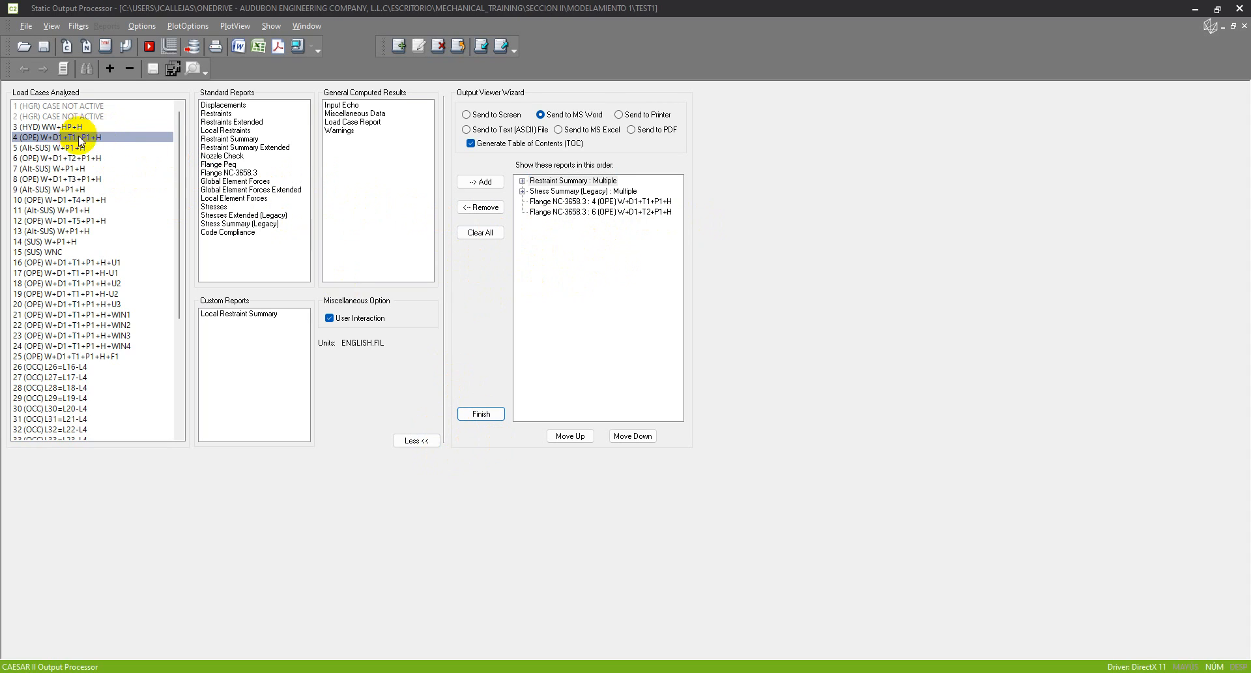
{"action": "left_click", "coordinate": [257, 171]}
{"action": "left_click", "coordinate": [258, 156]}
{"action": "left_click", "coordinate": [231, 164]}
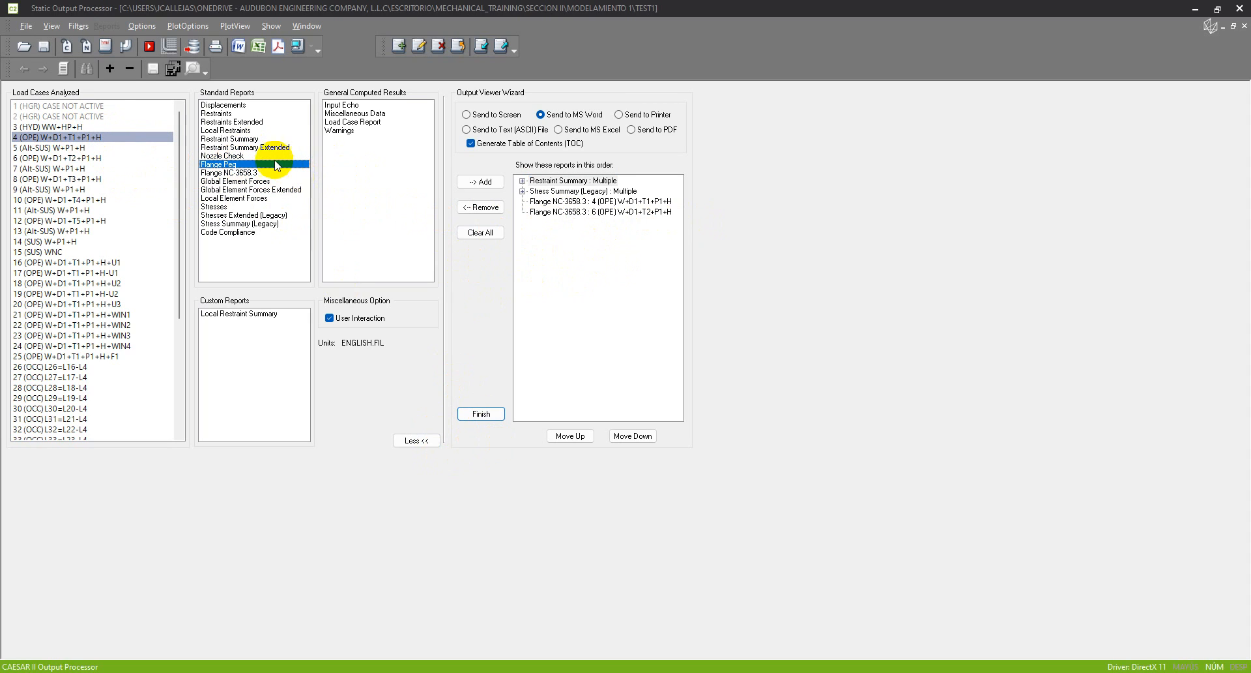
{"action": "left_click", "coordinate": [267, 154]}
{"action": "left_click", "coordinate": [480, 181]}
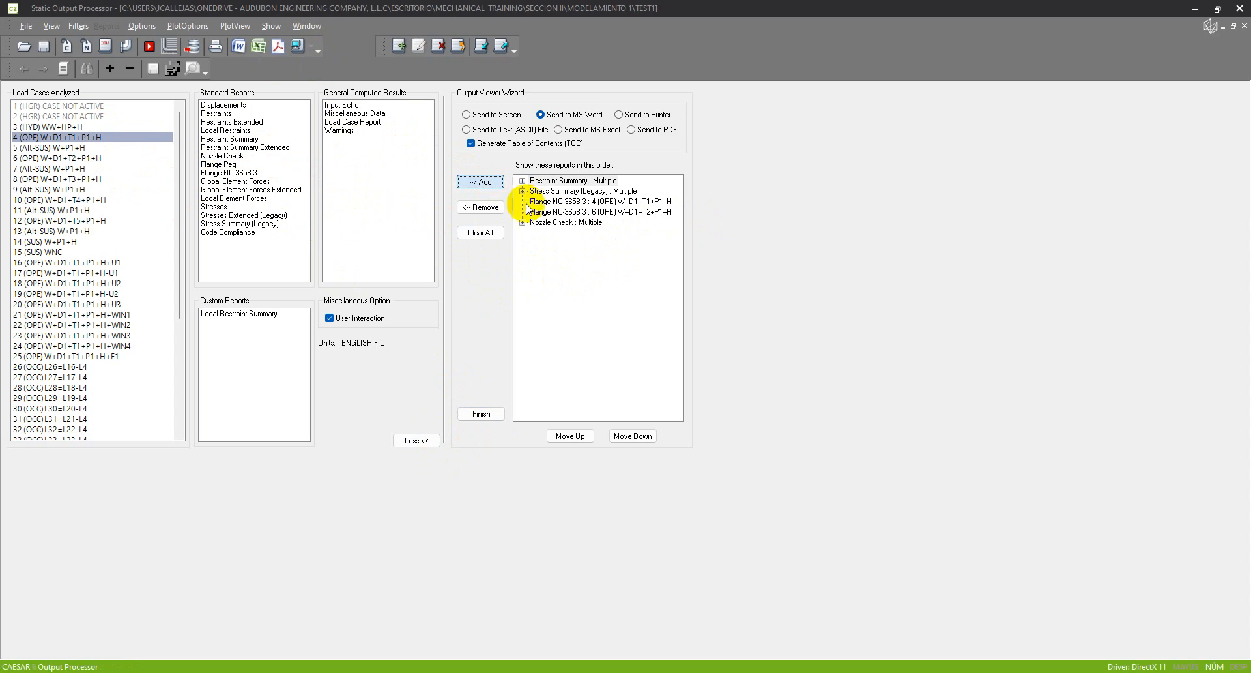
{"action": "left_click", "coordinate": [538, 223]}
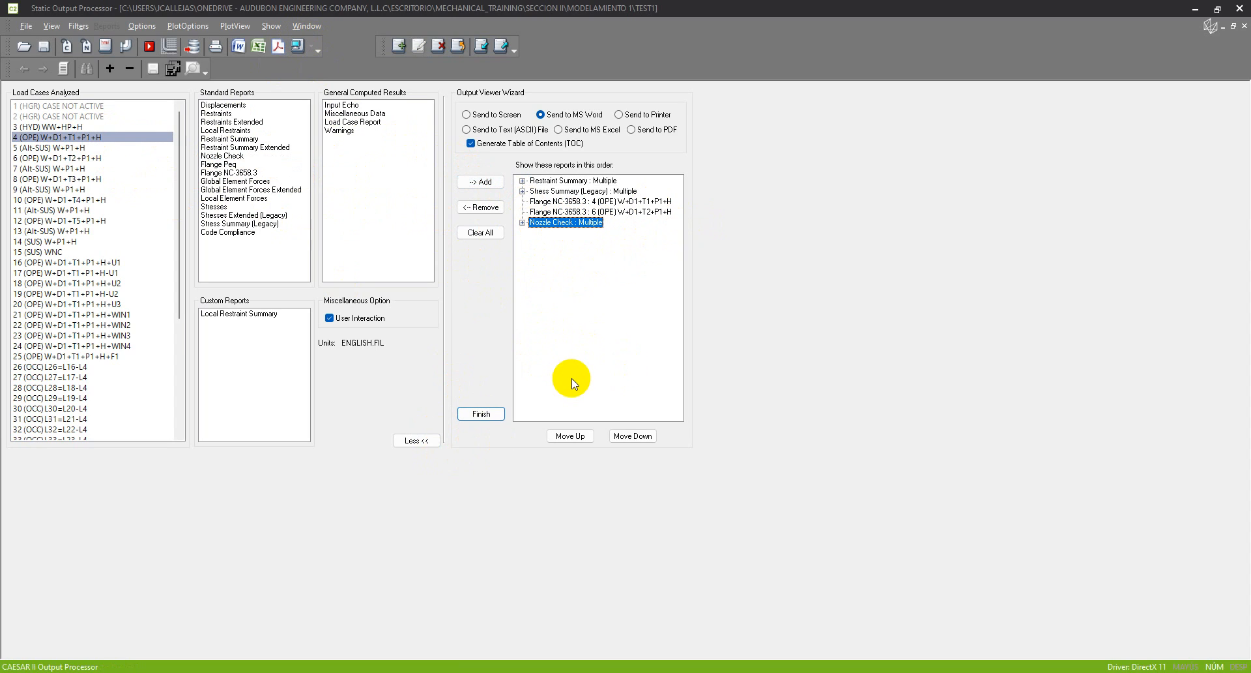
Check the queued Flange NC-3658.3 report for load case 6, deselect load case 4 and close the output processor to return to piping input
{"action": "left_click", "coordinate": [594, 212]}
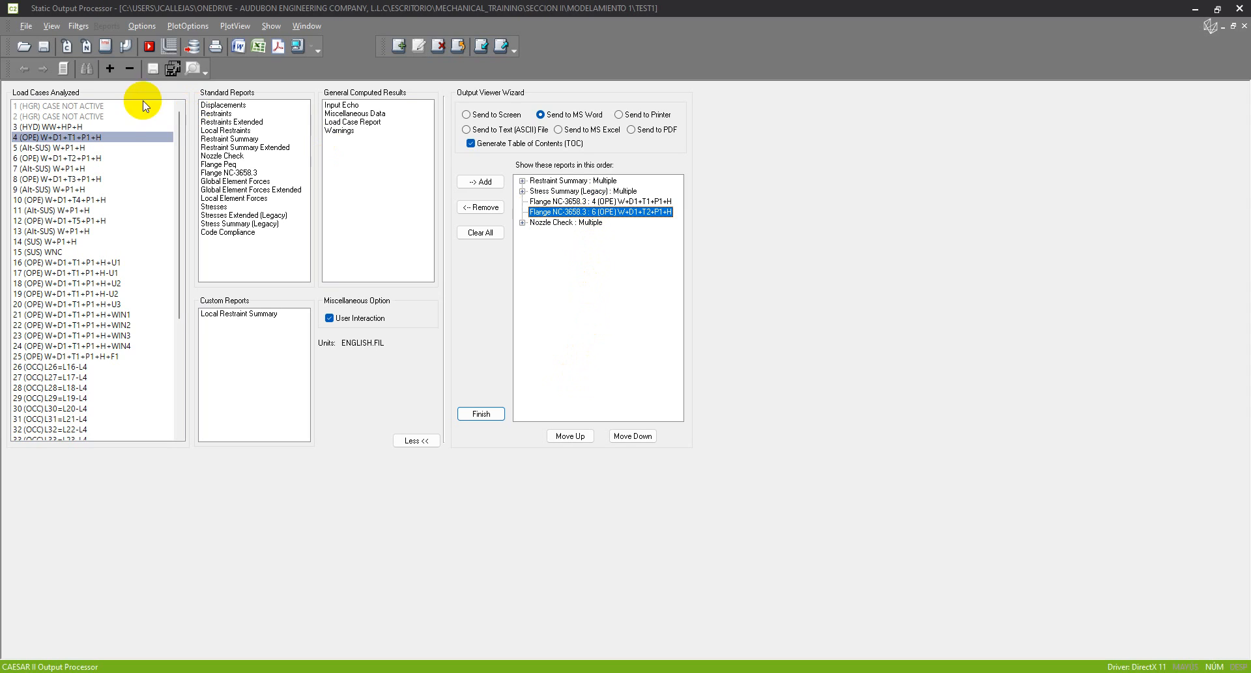
{"action": "left_click", "coordinate": [112, 137]}
{"action": "left_click", "coordinate": [600, 304]}
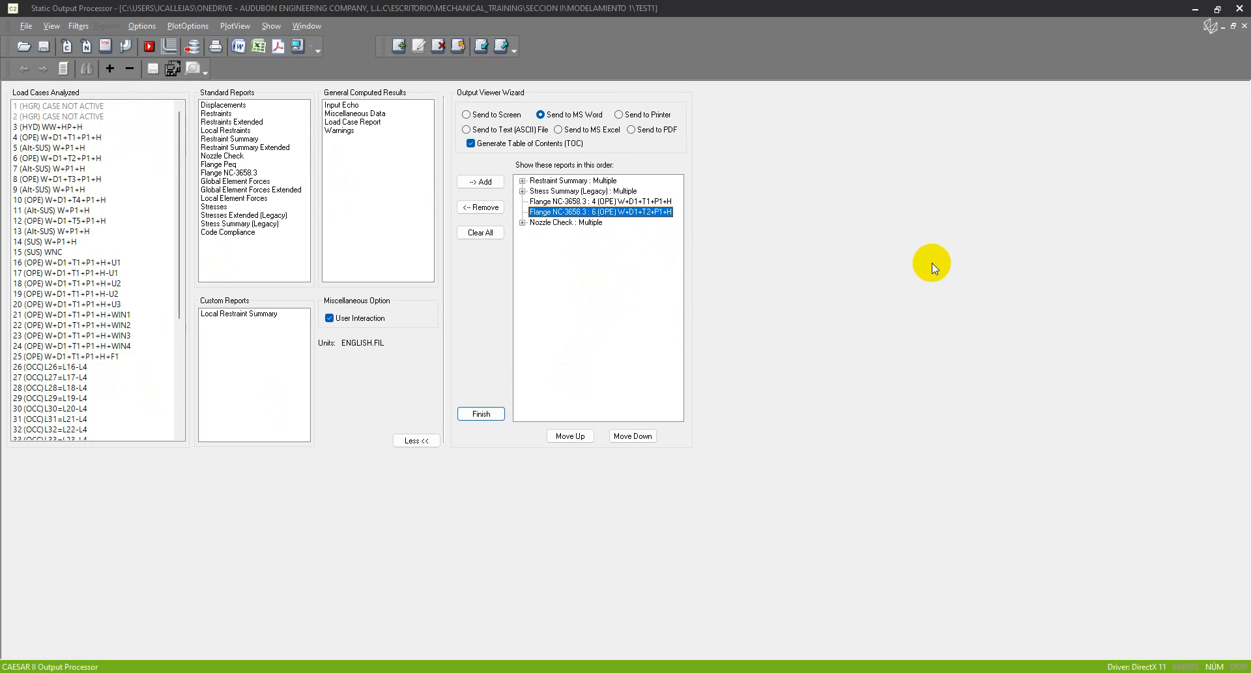
{"action": "left_click", "coordinate": [1245, 26]}
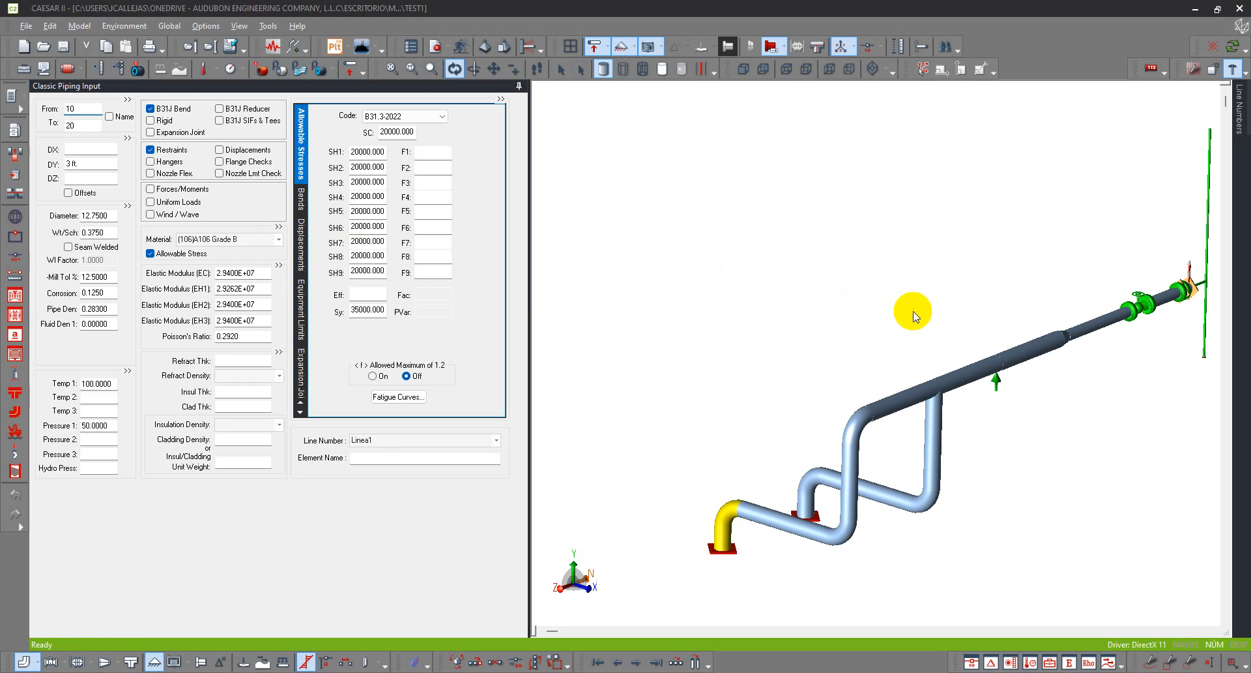
{"action": "left_click_drag", "start_coordinate": [886, 297], "coordinate": [763, 276]}
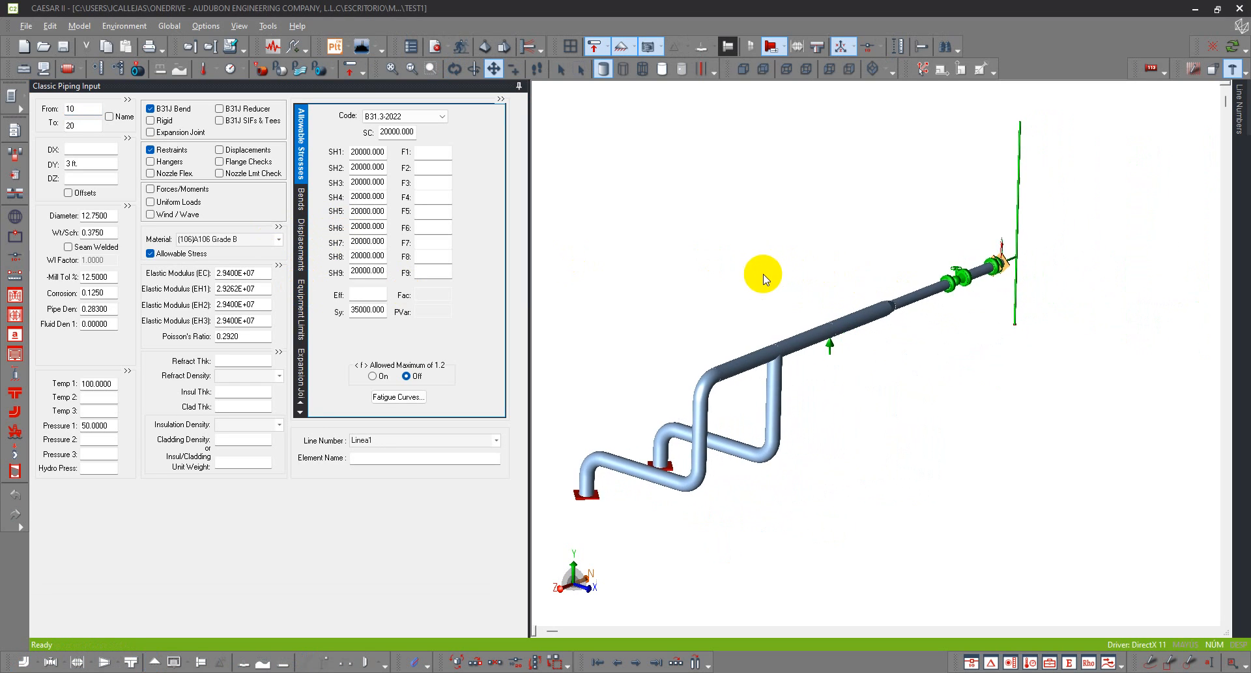
{"action": "scroll", "coordinate": [763, 277], "scroll_direction": "down", "scroll_amount": 2}
{"action": "left_click_drag", "start_coordinate": [772, 318], "coordinate": [825, 272]}
{"action": "scroll", "coordinate": [797, 261], "scroll_direction": "up", "scroll_amount": 2}
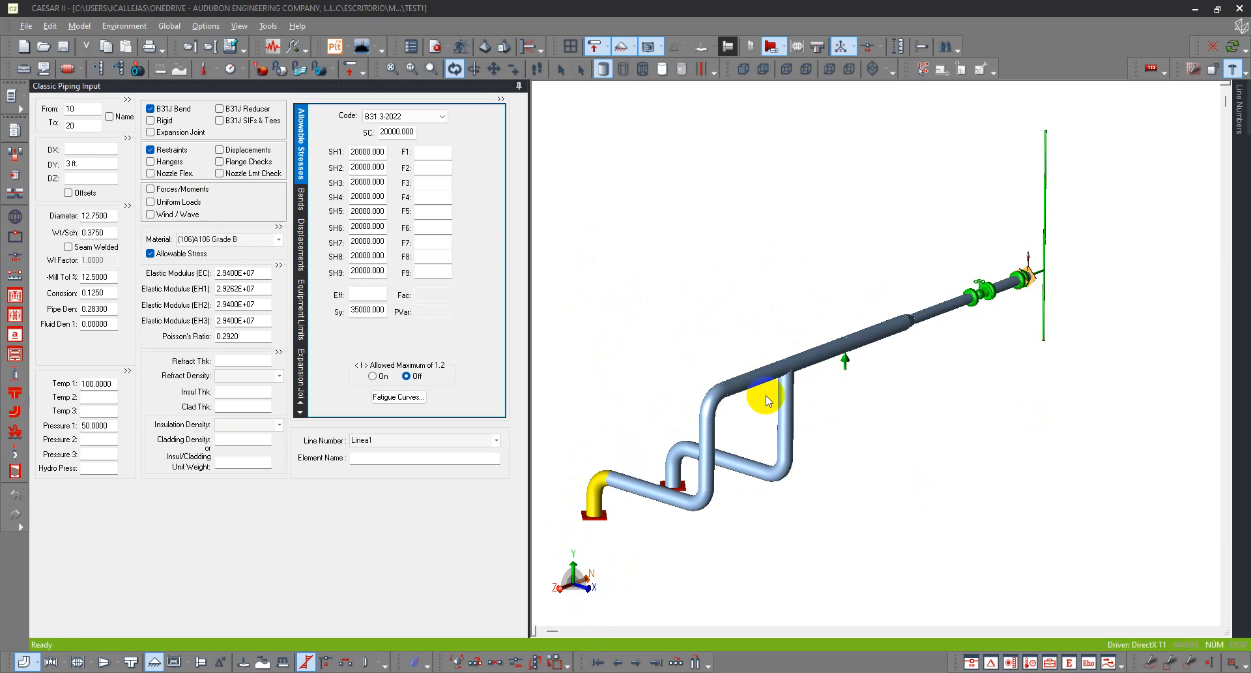
{"action": "left_click", "coordinate": [712, 356]}
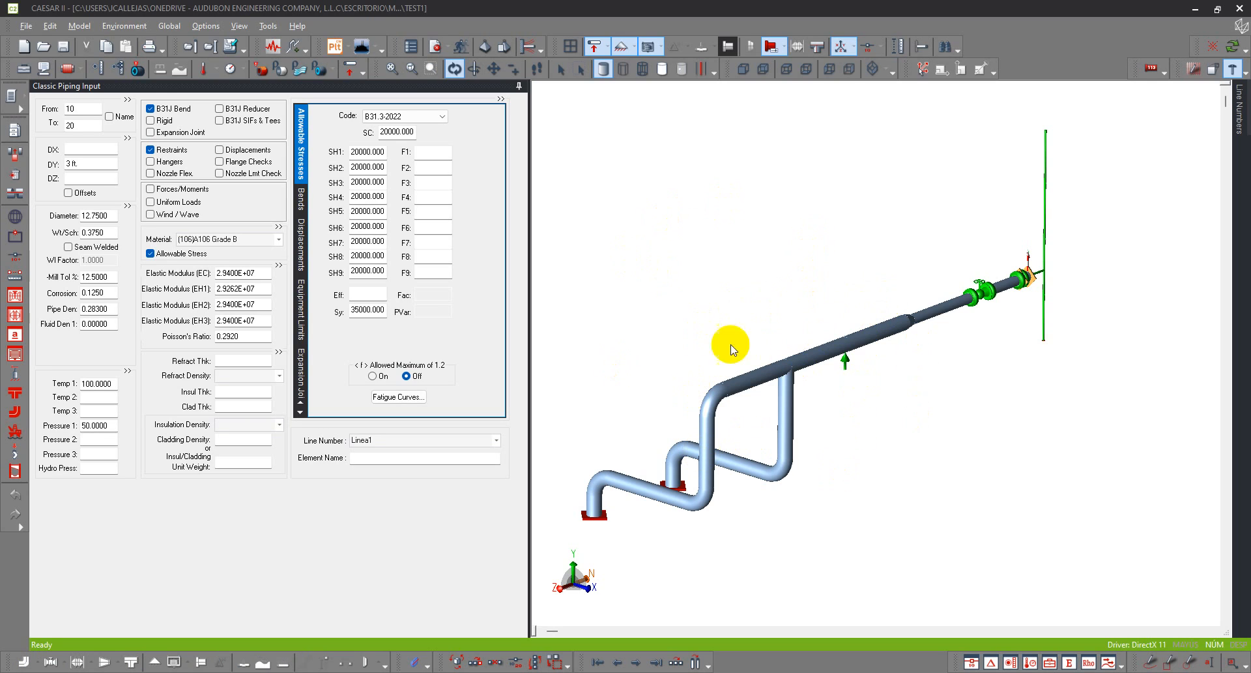
{"action": "mouse_move", "coordinate": [805, 368]}
{"action": "left_click_drag", "start_coordinate": [692, 334], "coordinate": [697, 321]}
Go to the first element, 10-20, and enable uniform loads on it
{"action": "left_click", "coordinate": [600, 655]}
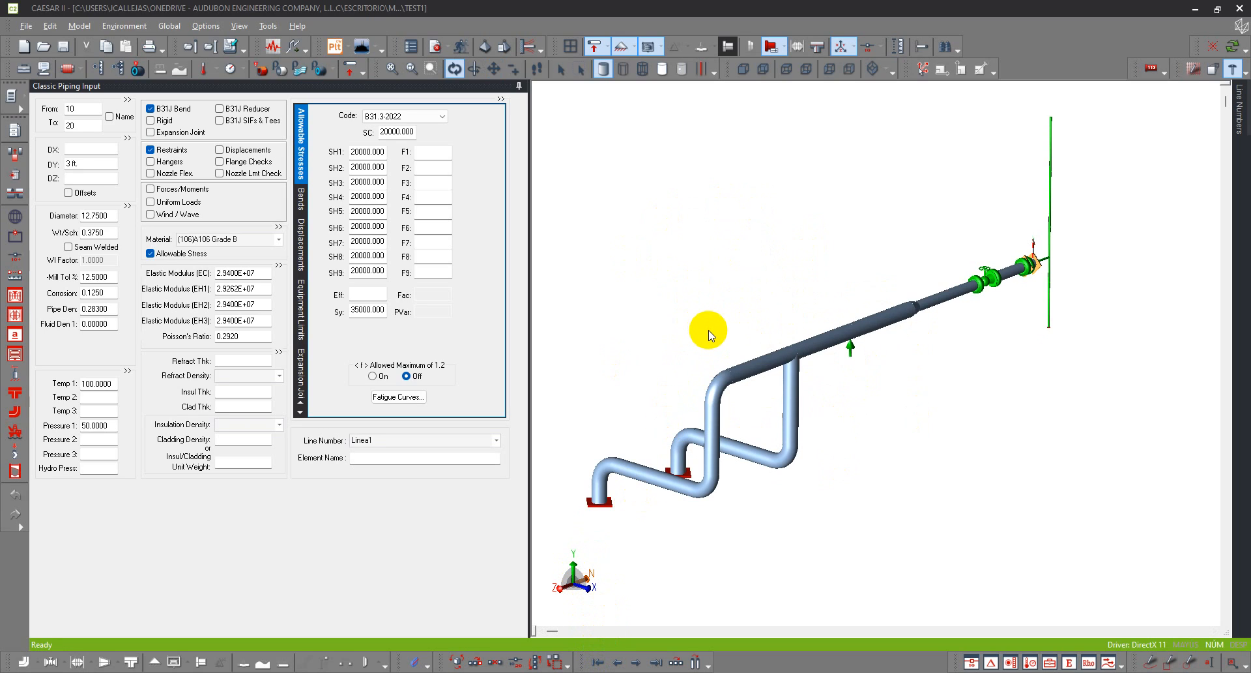
{"action": "left_click", "coordinate": [598, 661]}
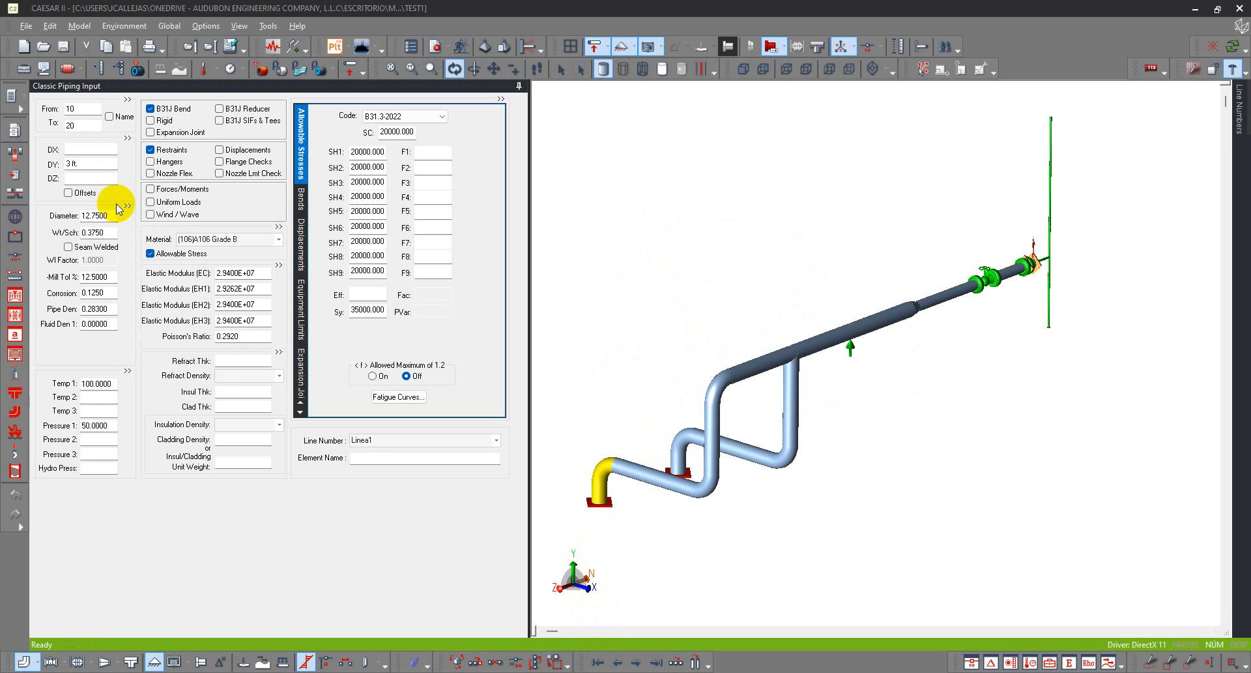
{"action": "left_click", "coordinate": [161, 203]}
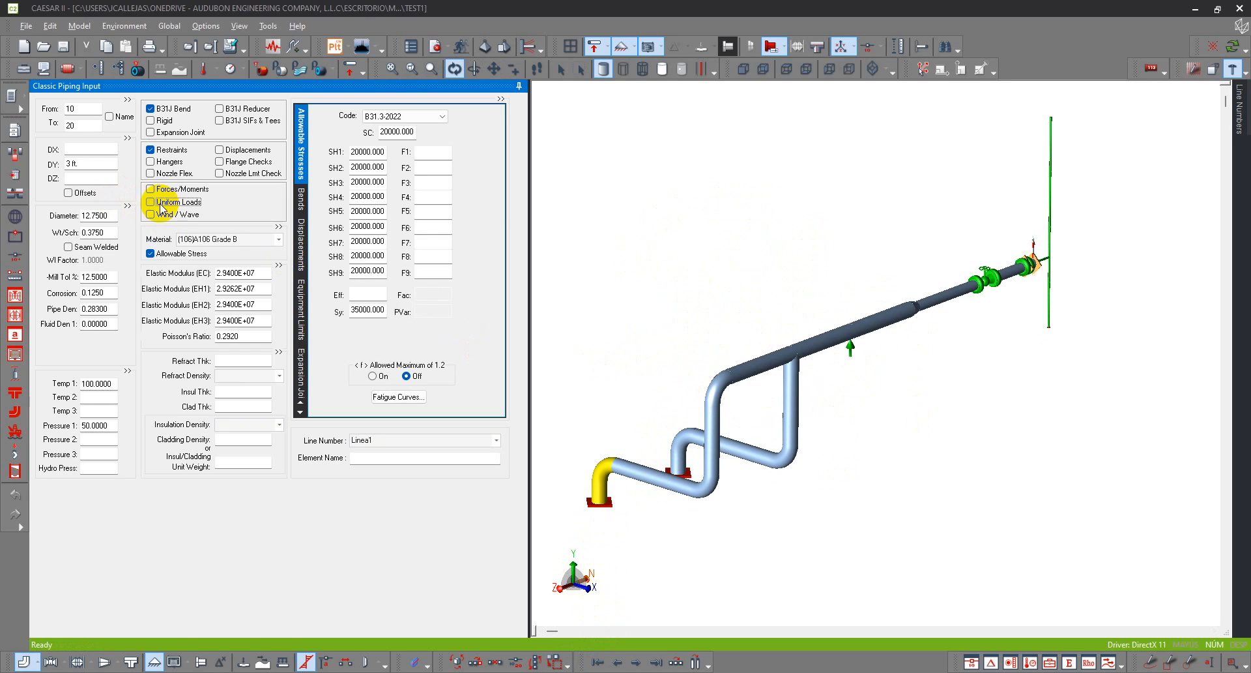
{"action": "left_click", "coordinate": [156, 202]}
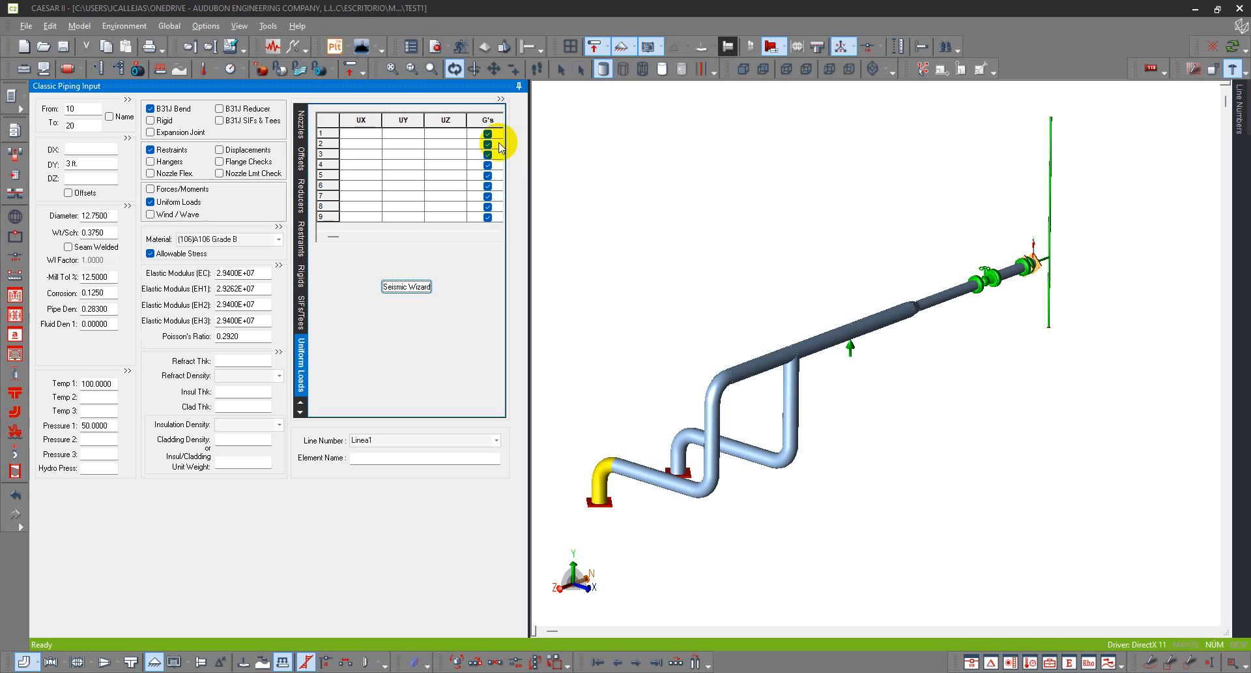
Start the Seismic Wizard, accept resetting the uniform load settings, and choose ASCE 7-16/IBC 2018, 2021 as the seismic design code
{"action": "left_click", "coordinate": [416, 287]}
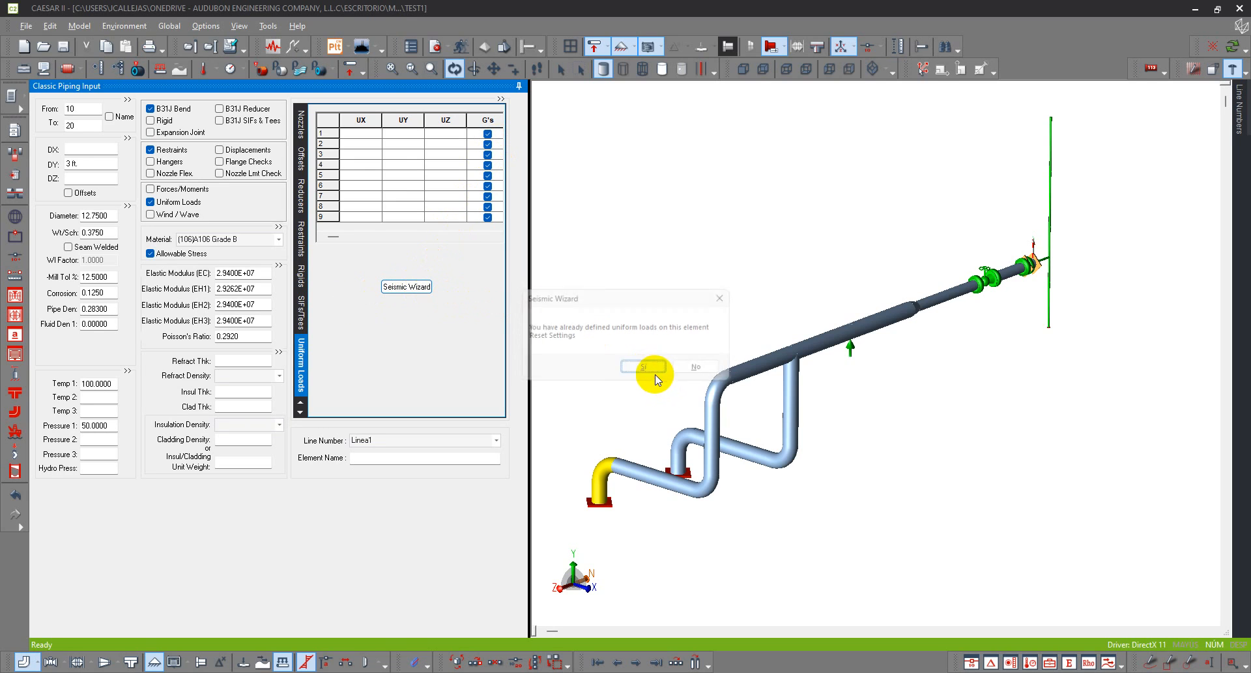
{"action": "left_click", "coordinate": [654, 369]}
{"action": "left_click", "coordinate": [696, 109]}
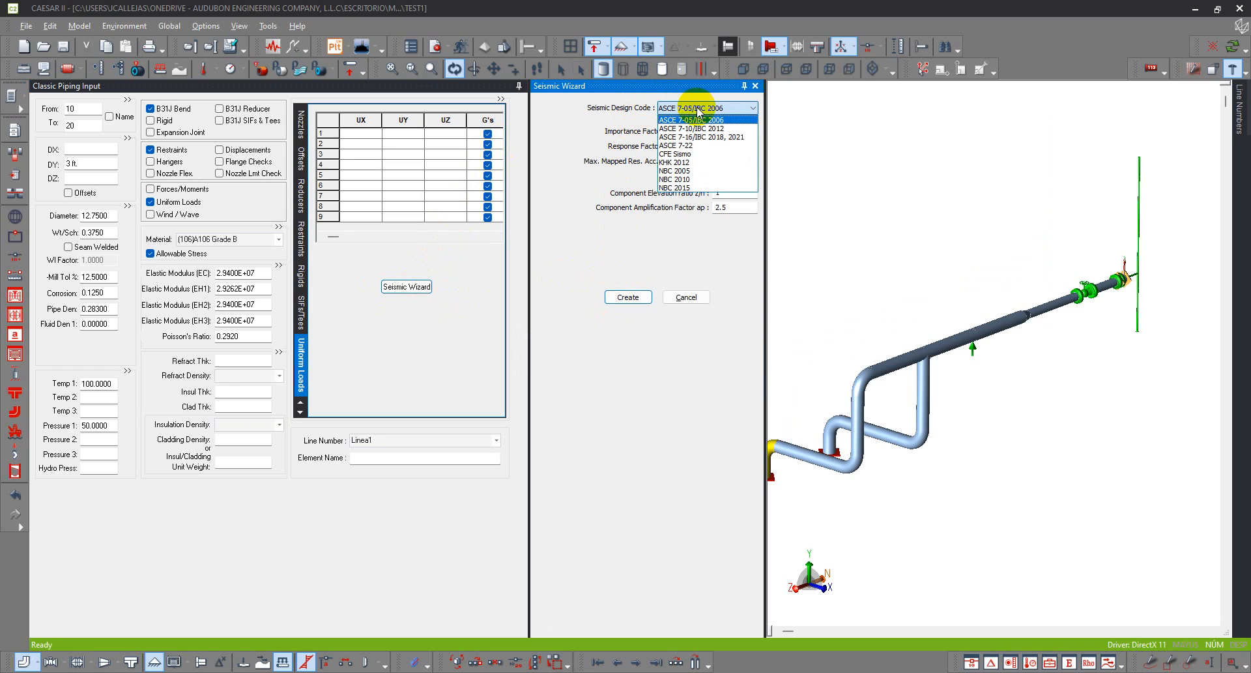
{"action": "left_click", "coordinate": [697, 109]}
{"action": "left_click", "coordinate": [698, 110]}
{"action": "left_click", "coordinate": [698, 109]}
{"action": "left_click", "coordinate": [698, 108]}
{"action": "left_click", "coordinate": [710, 136]}
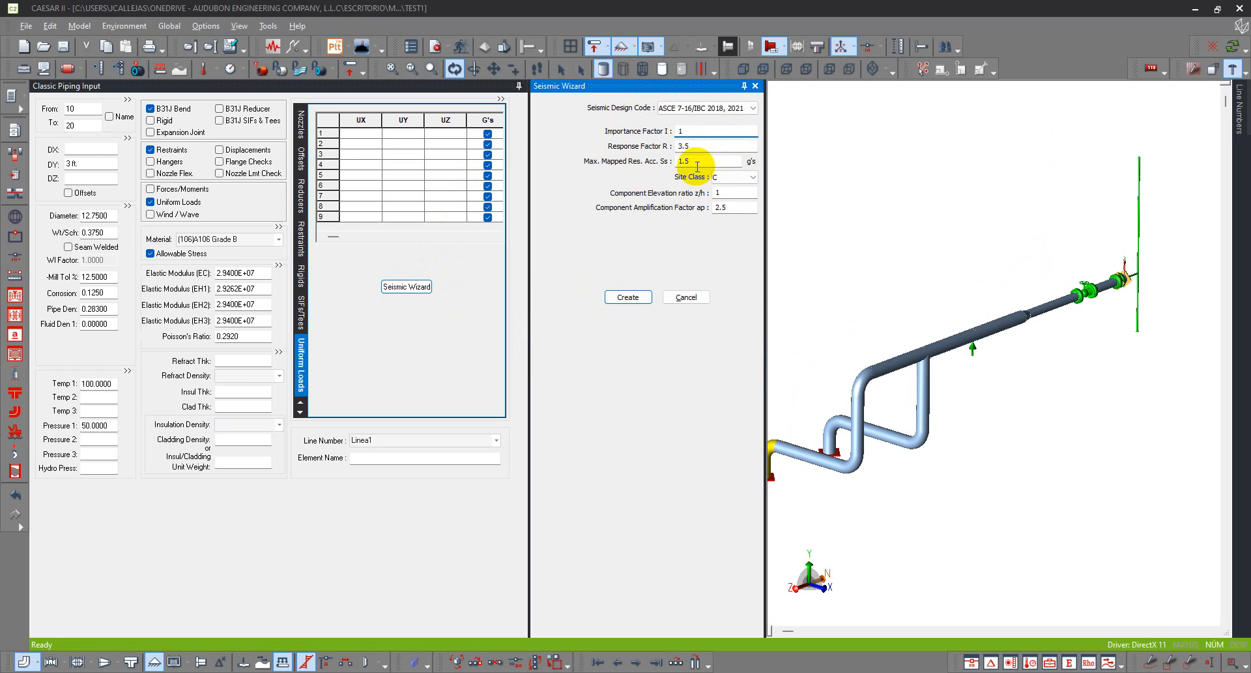
Set the site class to D and create the seismic uniform loads
{"action": "left_click", "coordinate": [730, 176]}
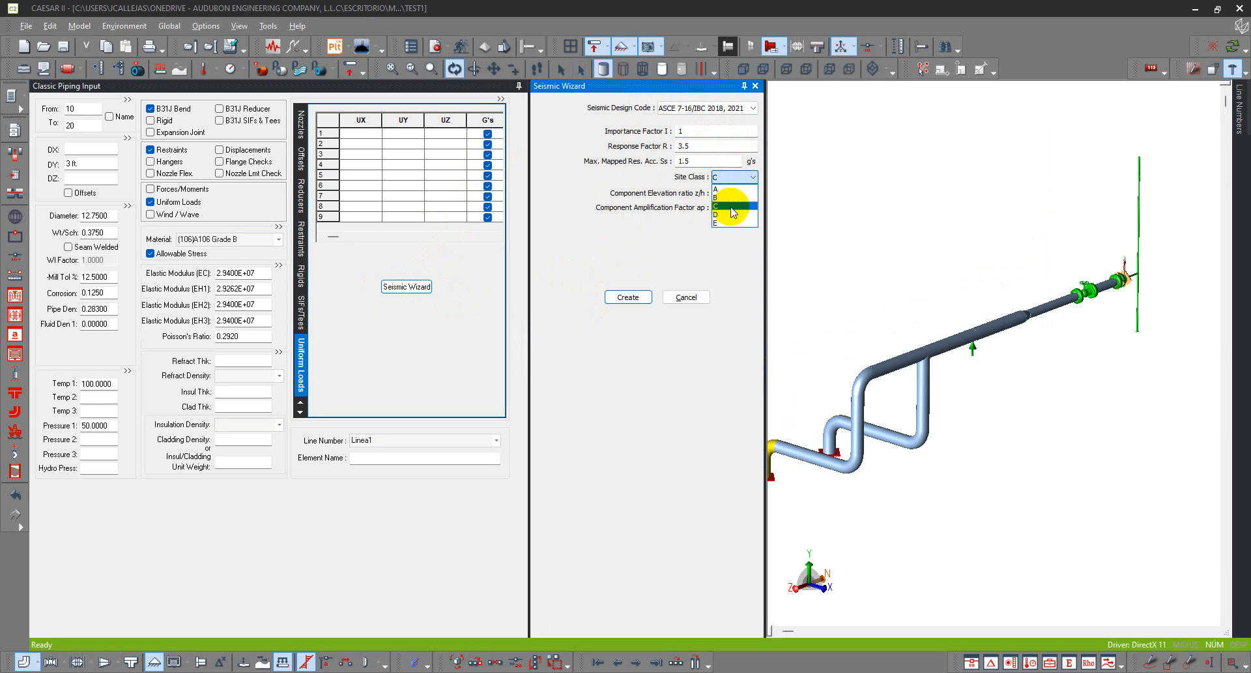
{"action": "left_click", "coordinate": [733, 214]}
{"action": "left_click", "coordinate": [722, 193]}
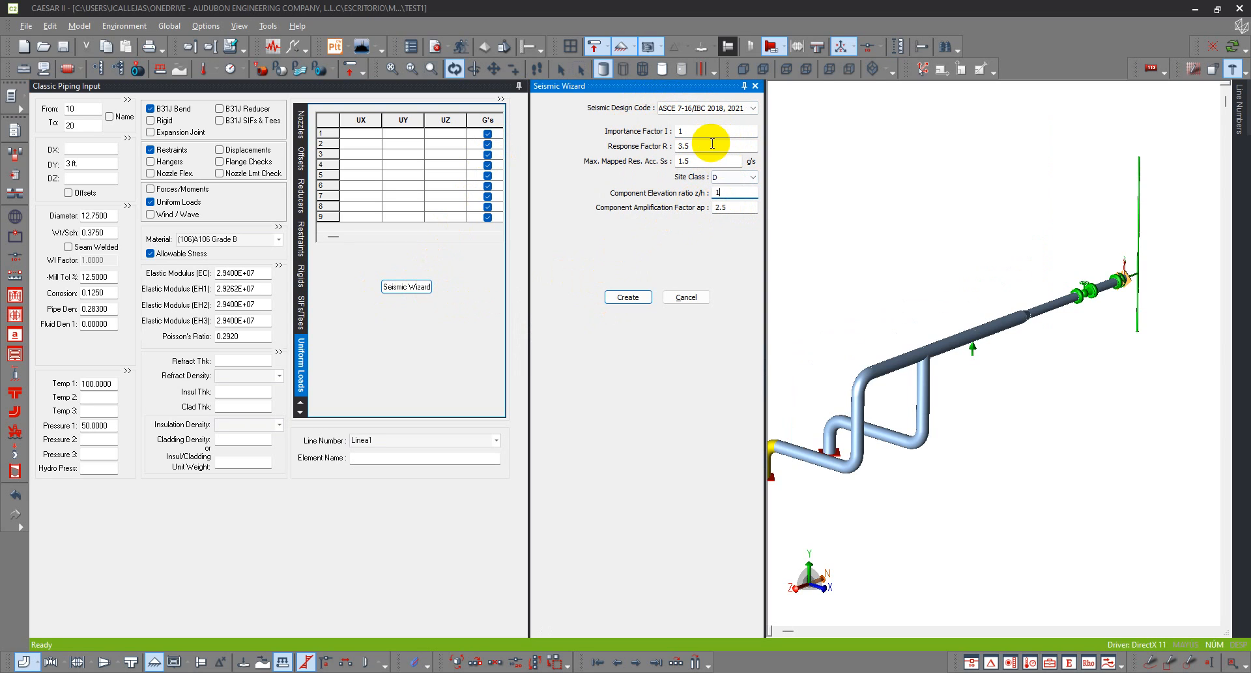
{"action": "left_click", "coordinate": [629, 297]}
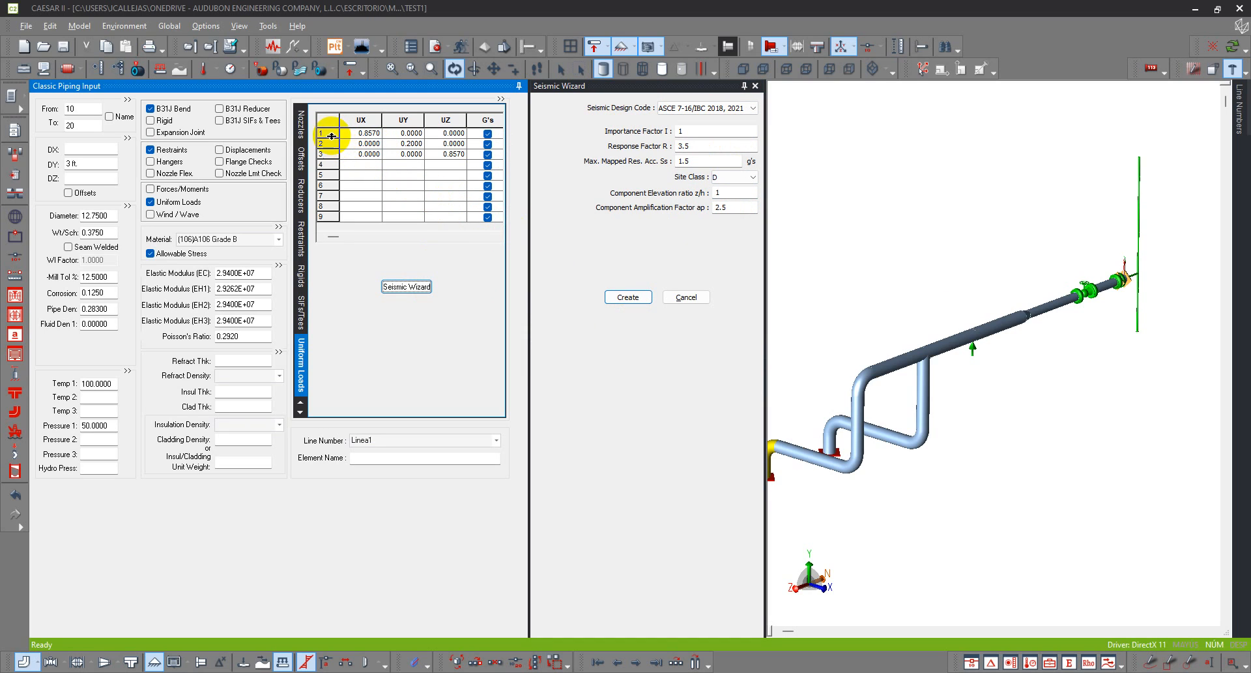
Review the three generated uniform load vectors and their UX and UZ components
{"action": "left_click", "coordinate": [331, 136]}
{"action": "left_click", "coordinate": [333, 150]}
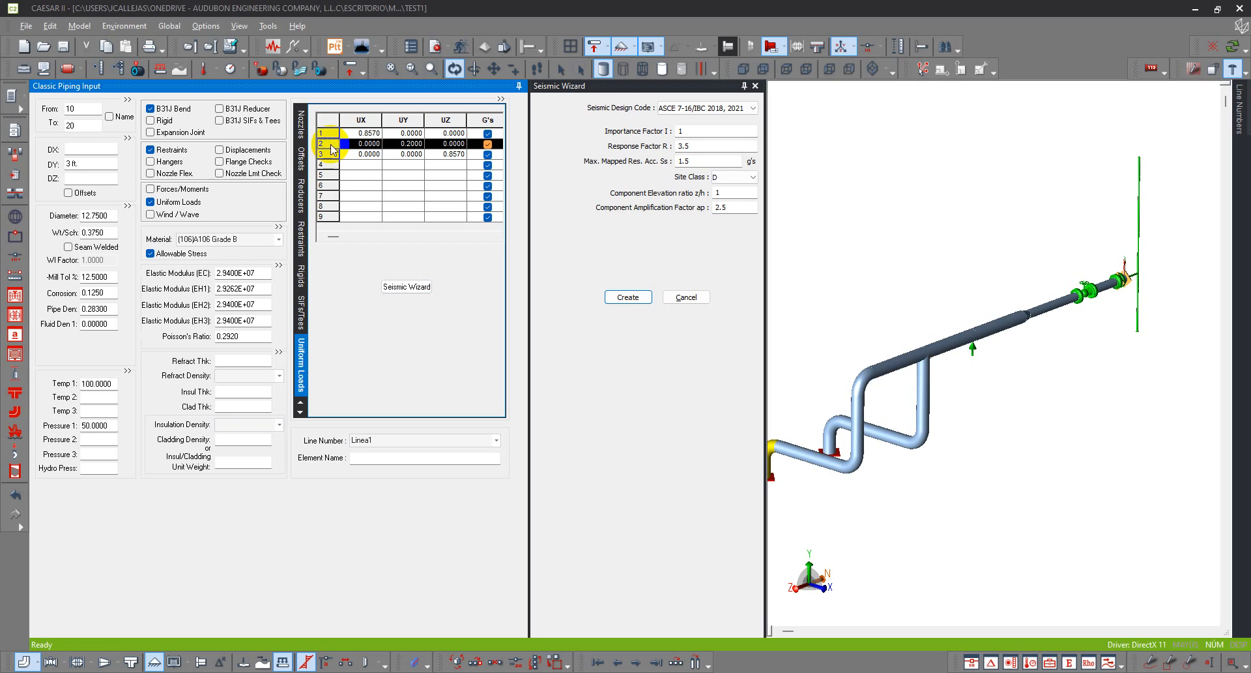
{"action": "left_click", "coordinate": [332, 157]}
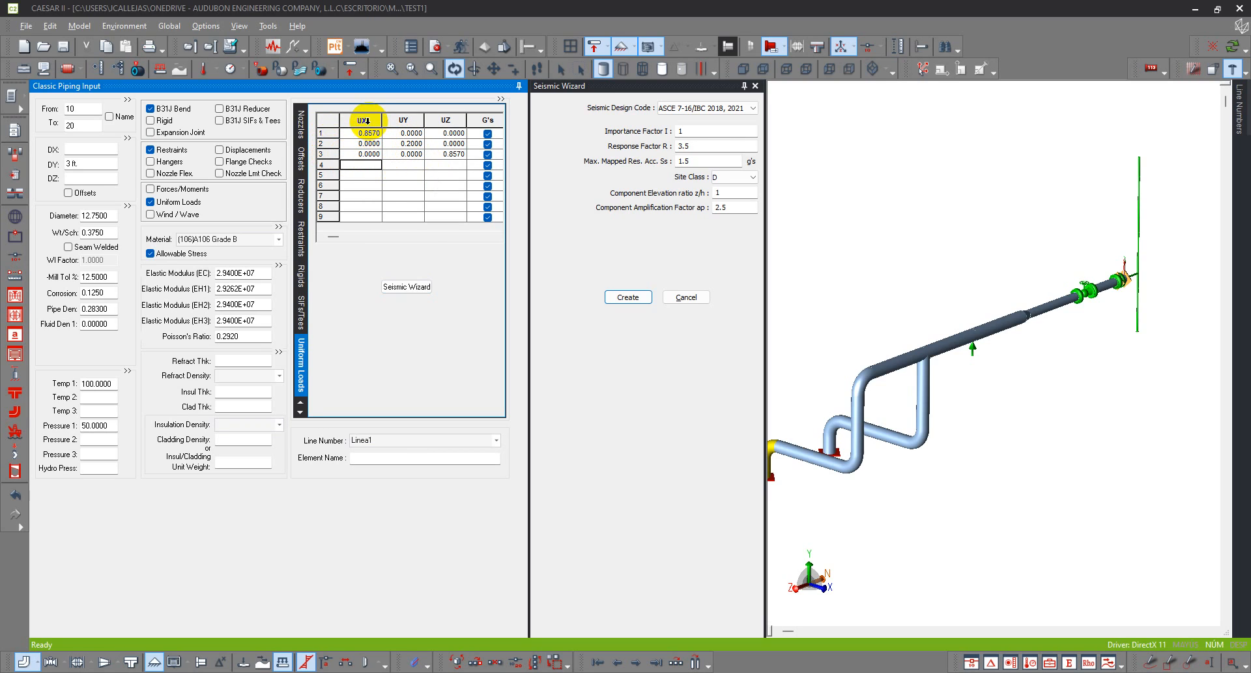
{"action": "left_click", "coordinate": [367, 121]}
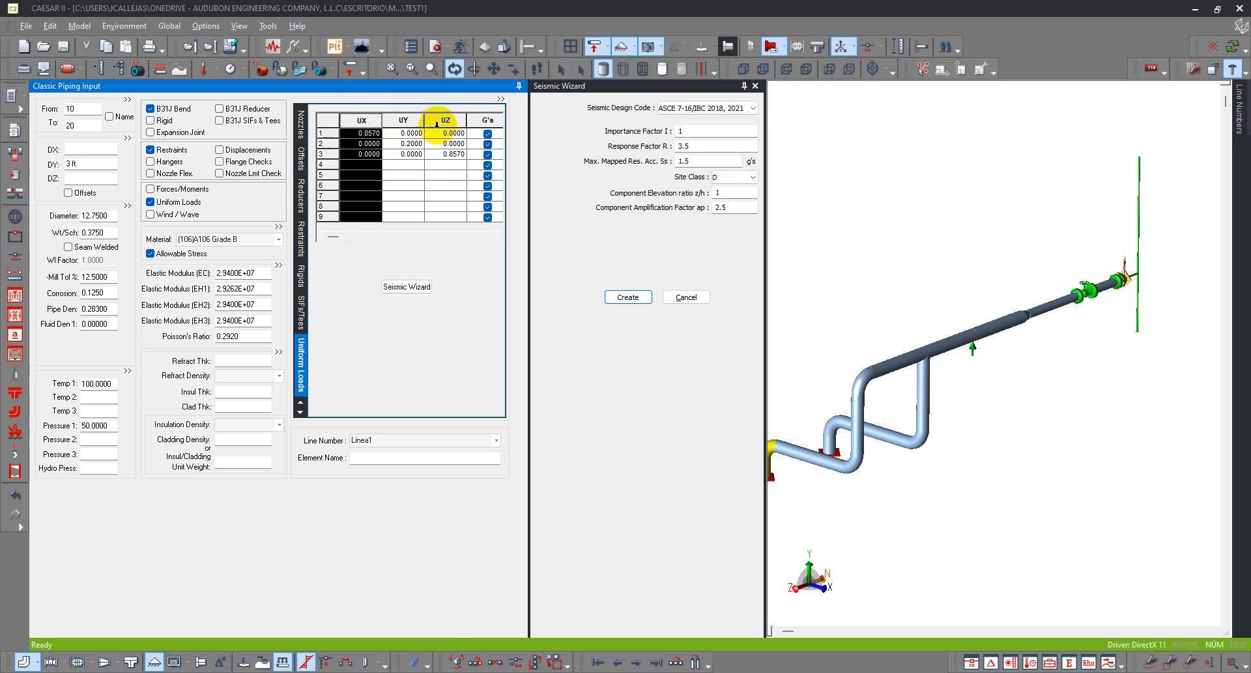
{"action": "left_click", "coordinate": [452, 122]}
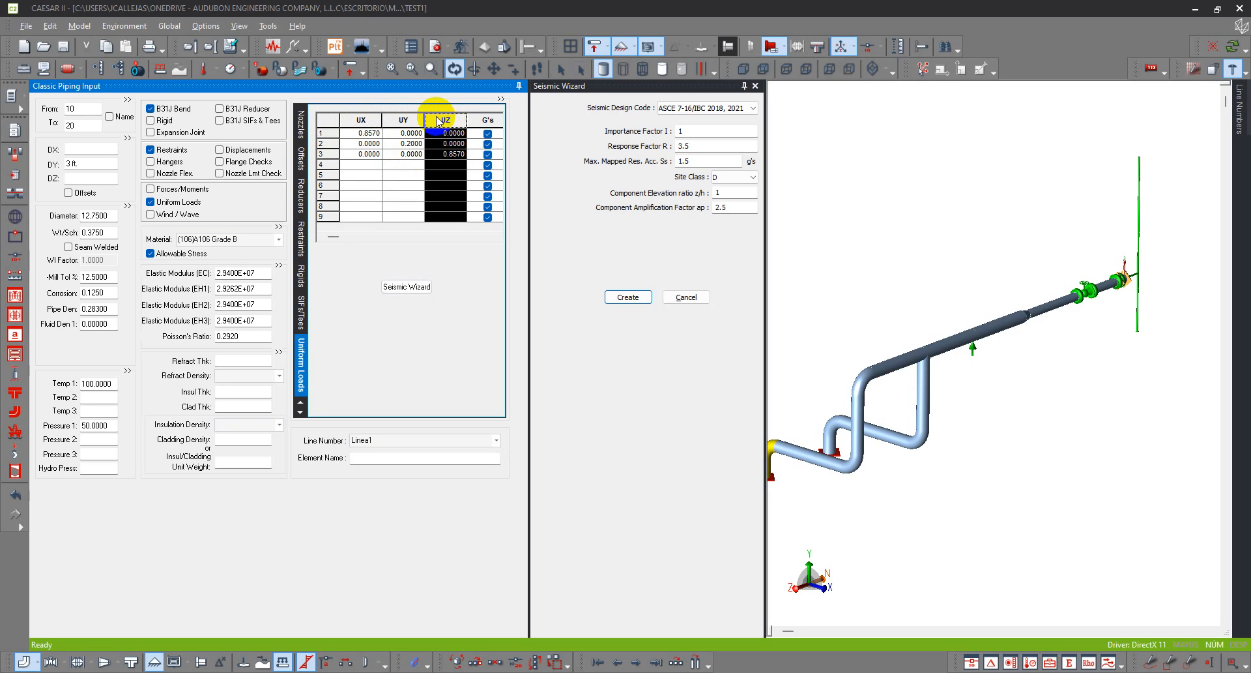
{"action": "left_click_drag", "start_coordinate": [425, 120], "coordinate": [423, 120]}
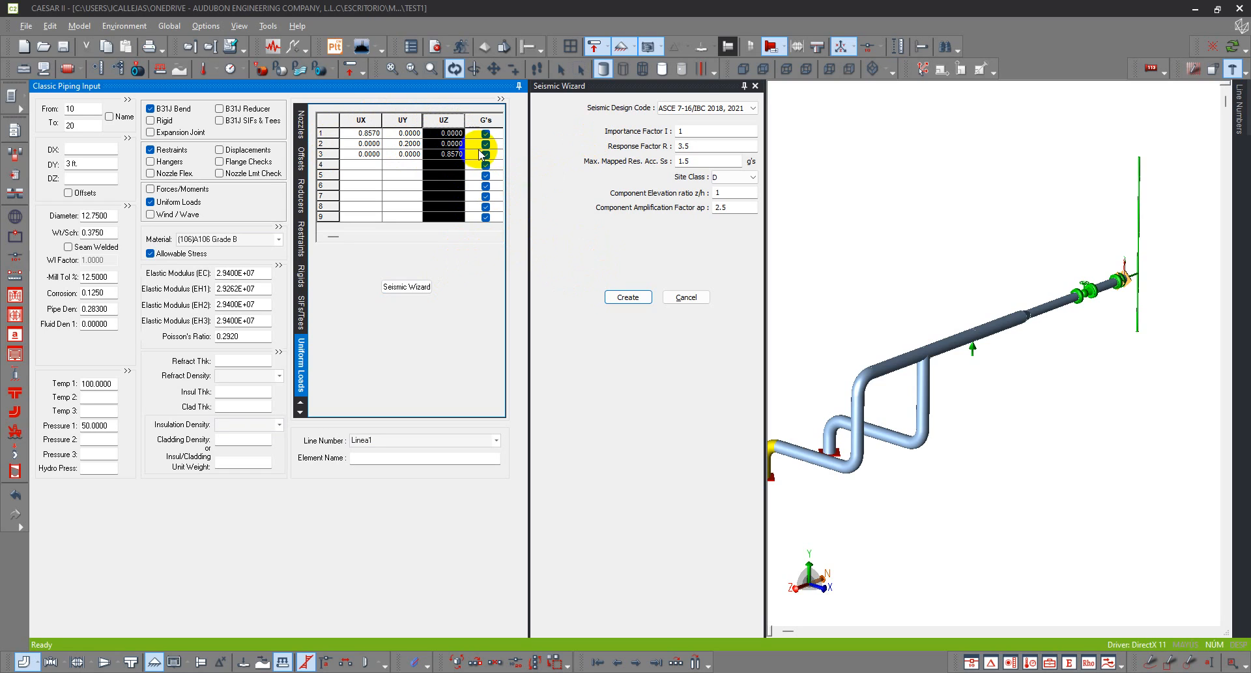
{"action": "left_click", "coordinate": [454, 196]}
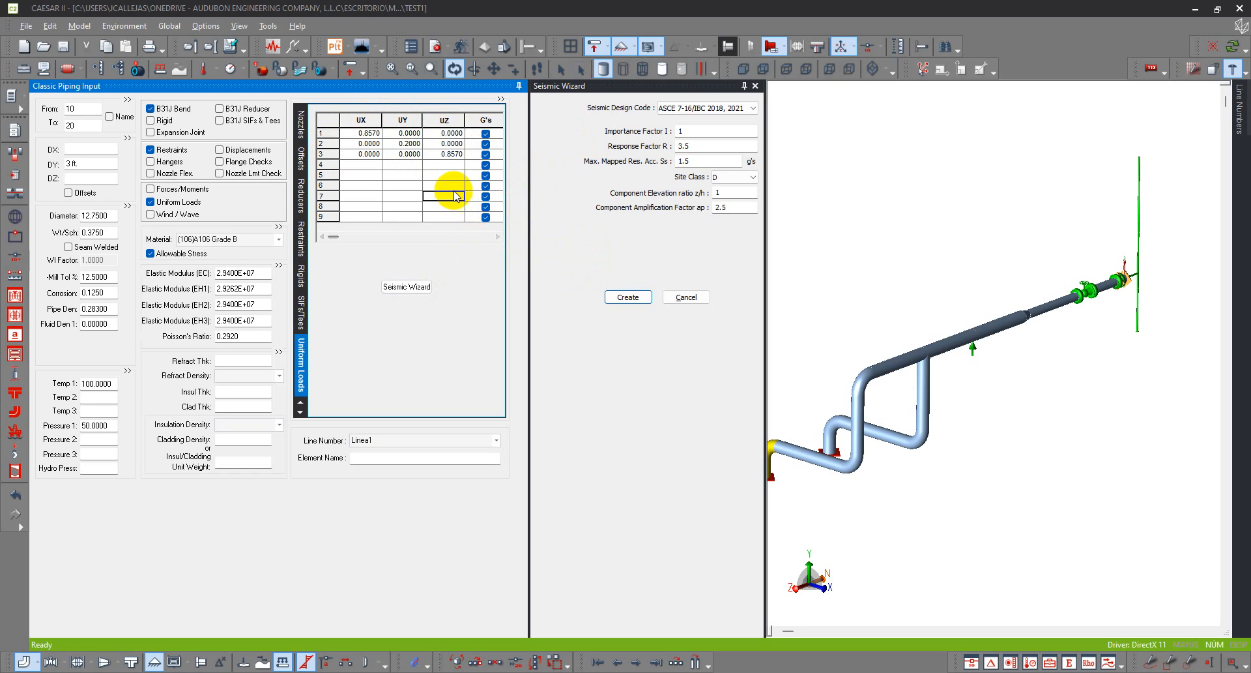
Turn the G's option for uniform load vector 1 off and back on
{"action": "left_click", "coordinate": [485, 134]}
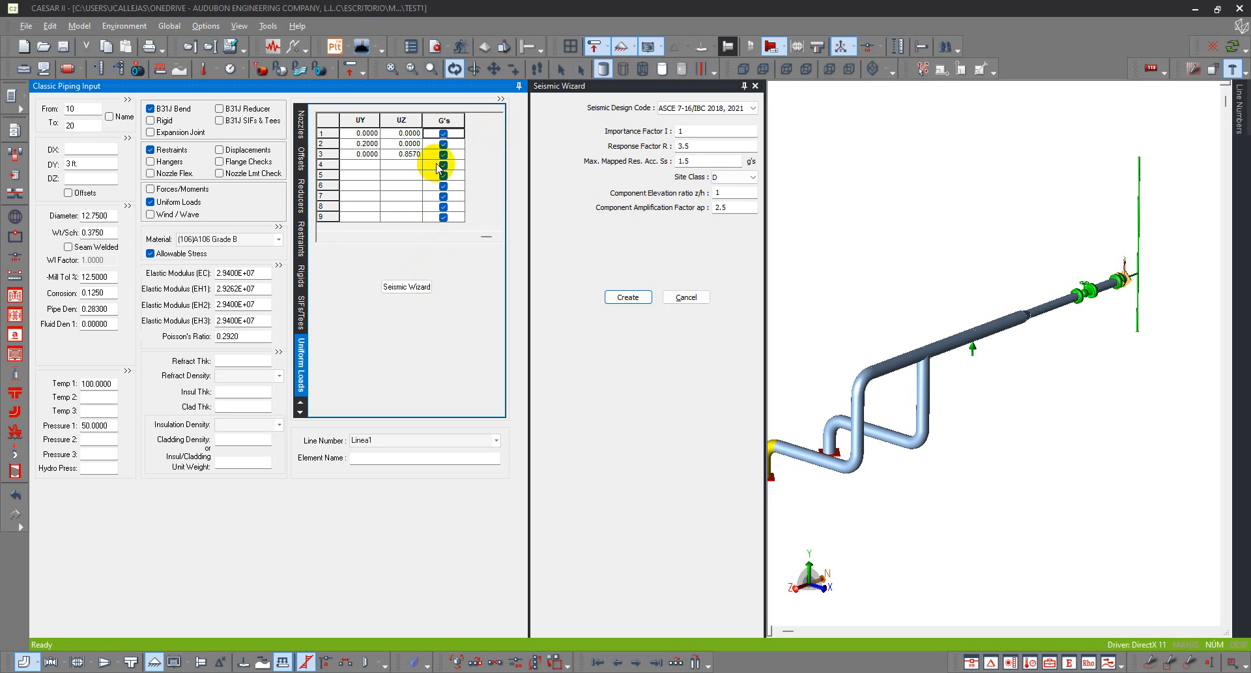
{"action": "left_click", "coordinate": [443, 133]}
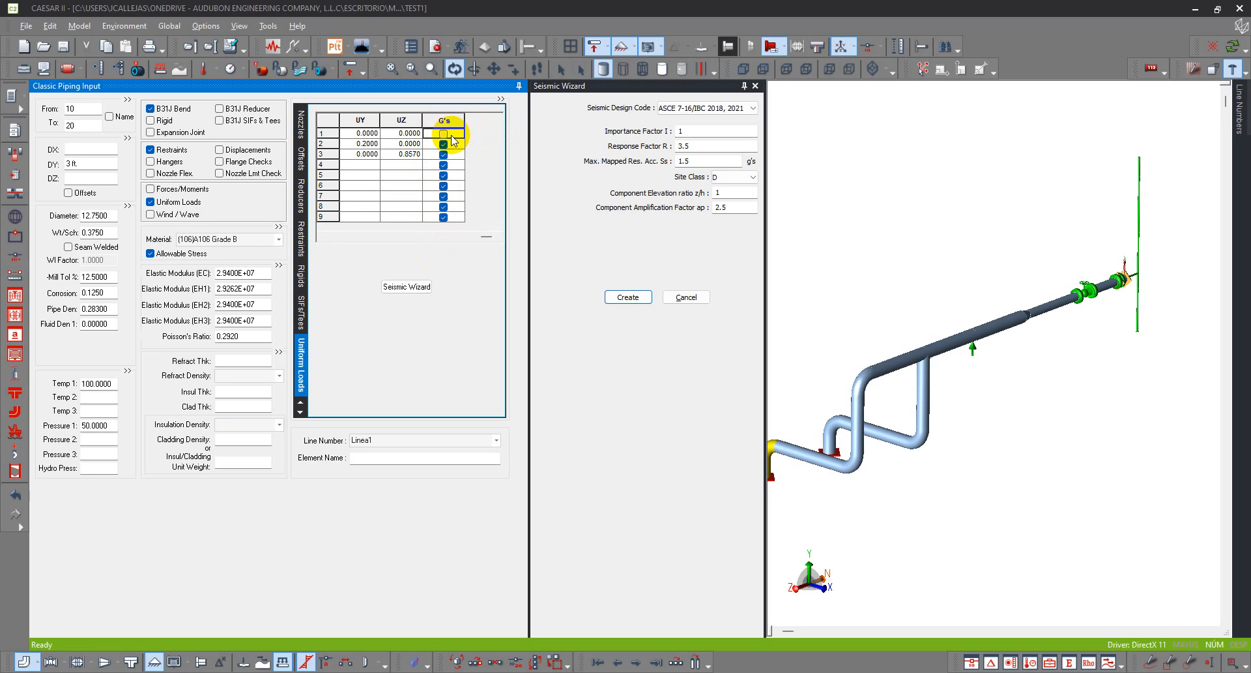
{"action": "left_click", "coordinate": [444, 133]}
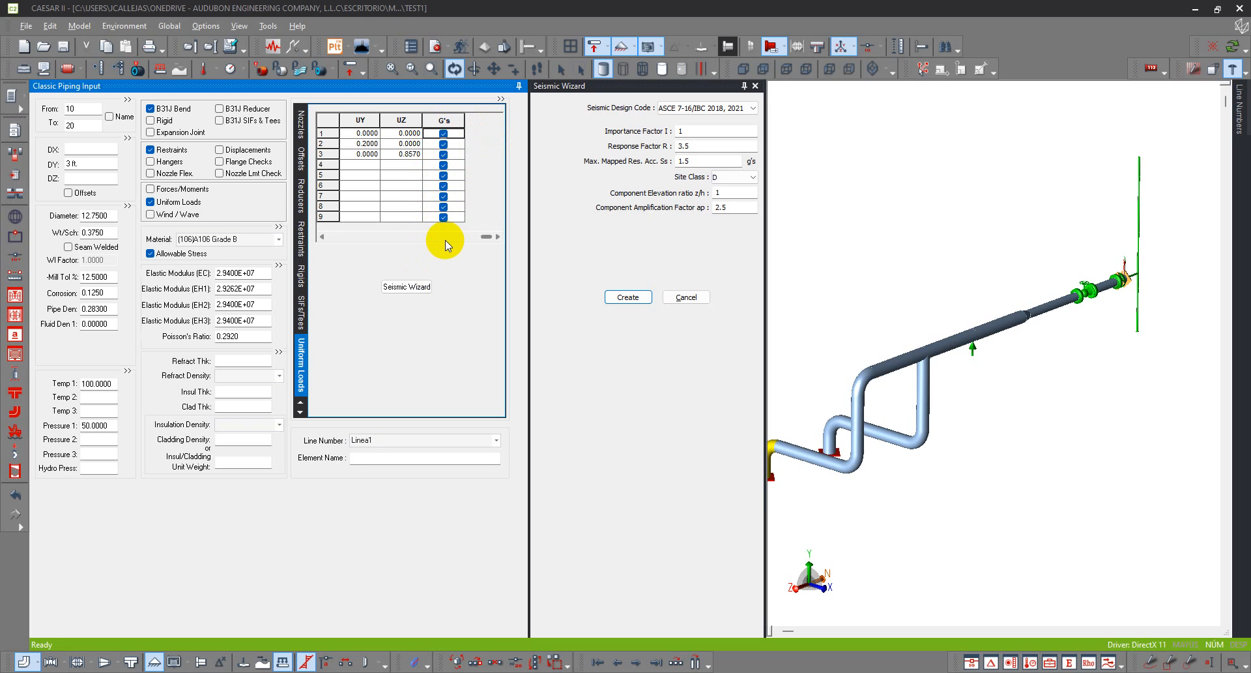
Check the uniform load in G's option in the special execution parameters, then recheck the element's uniform load table from its UX component
{"action": "left_click", "coordinate": [14, 471]}
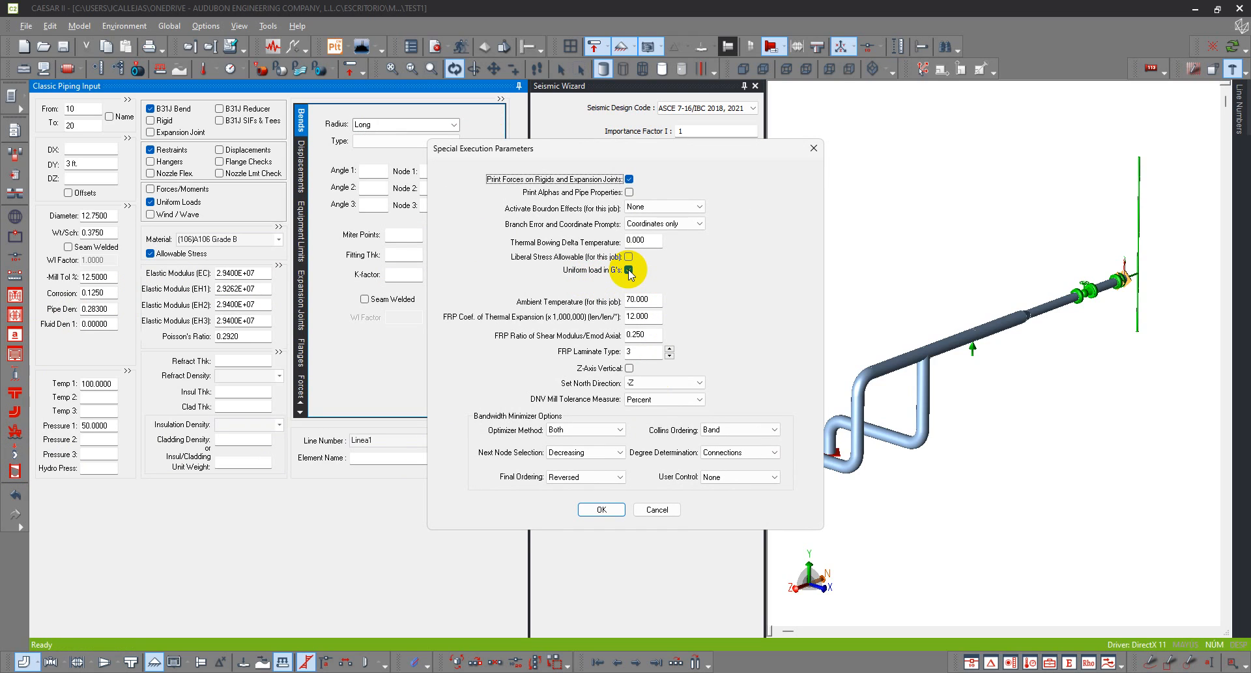
{"action": "left_click", "coordinate": [599, 508]}
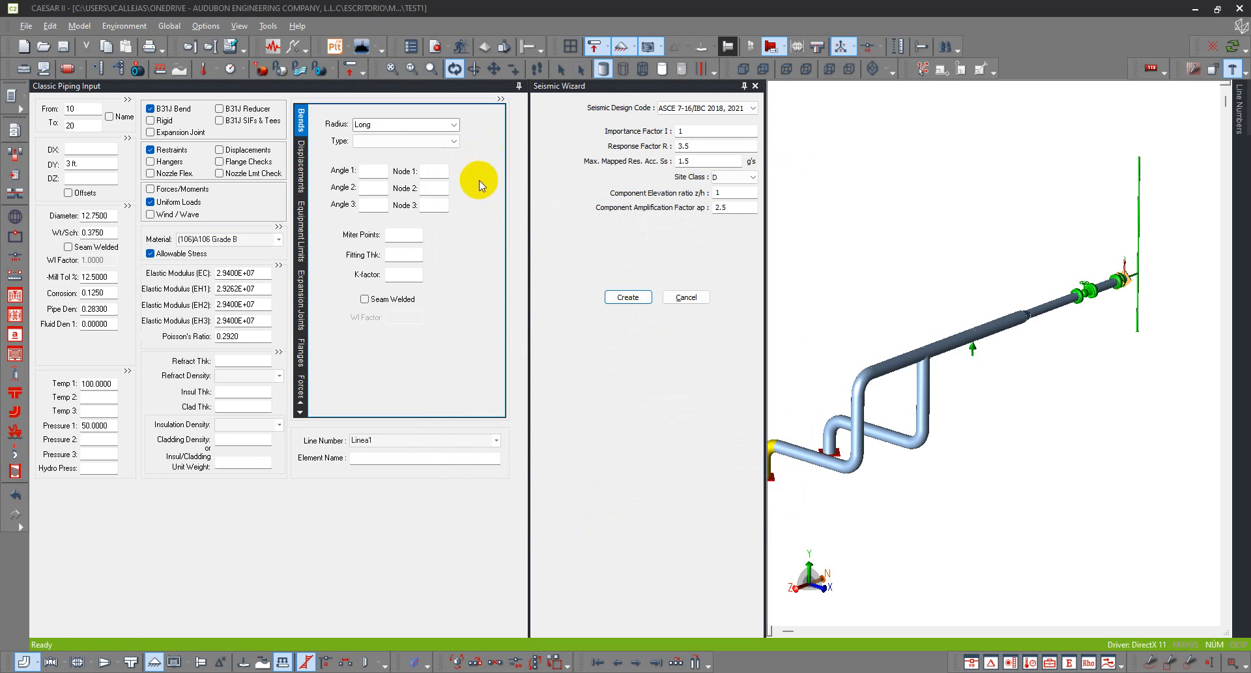
{"action": "double_click", "coordinate": [189, 201]}
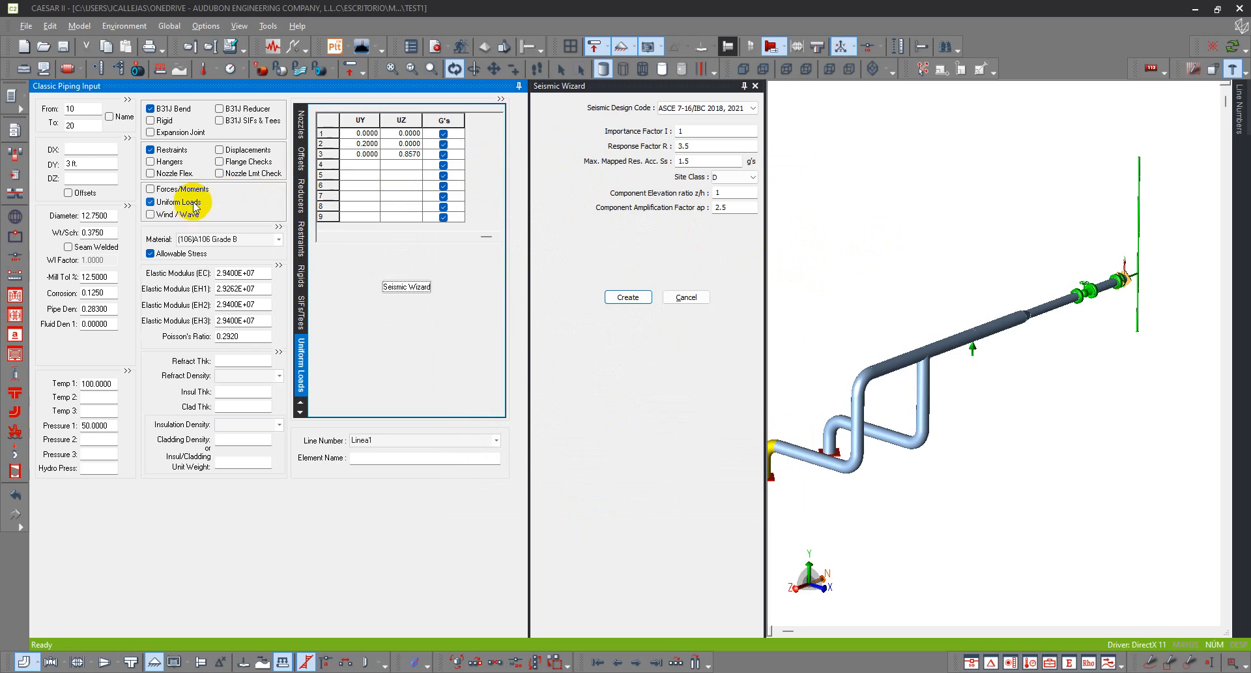
{"action": "left_click", "coordinate": [411, 236]}
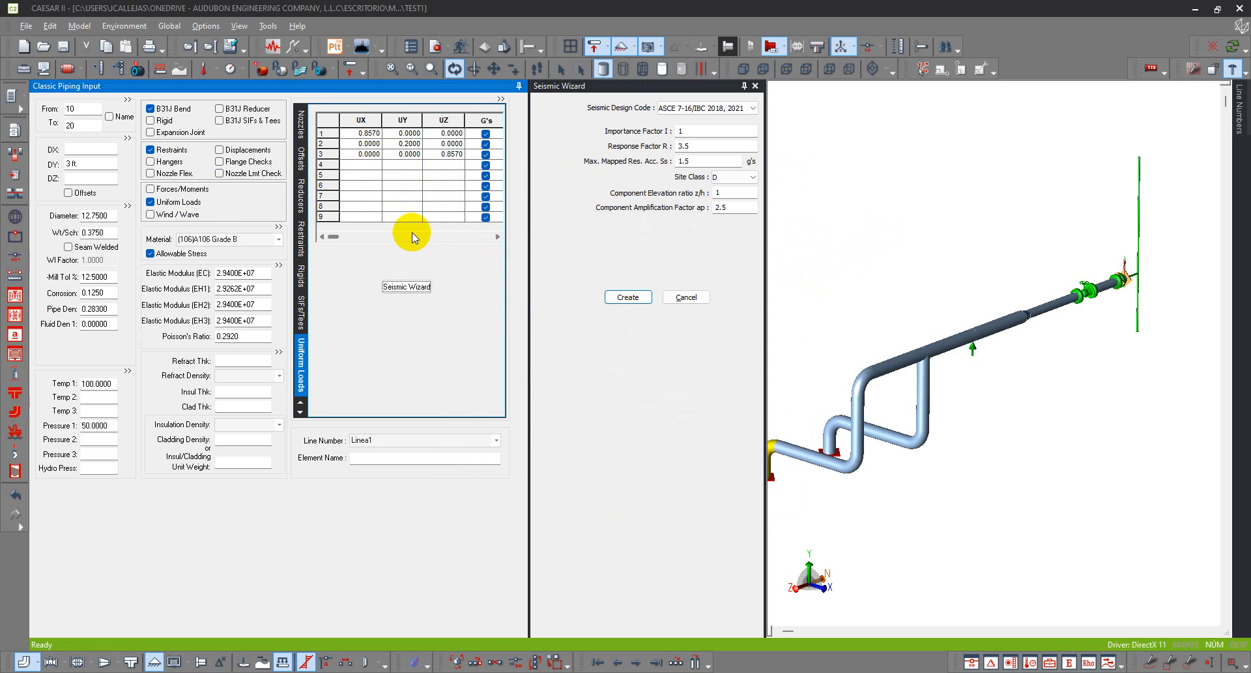
Enter a UY uniform load of 5 for vector 4 and turn off that vector's G's option
{"action": "left_click", "coordinate": [401, 167]}
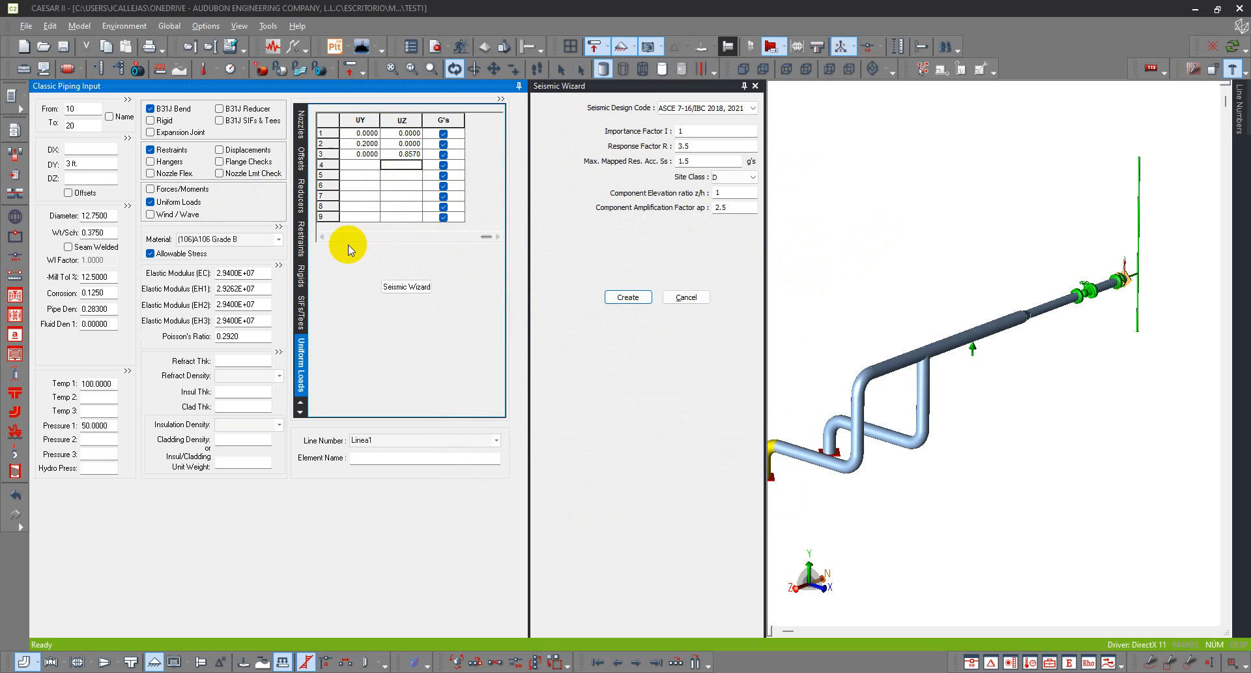
{"action": "left_click", "coordinate": [322, 236]}
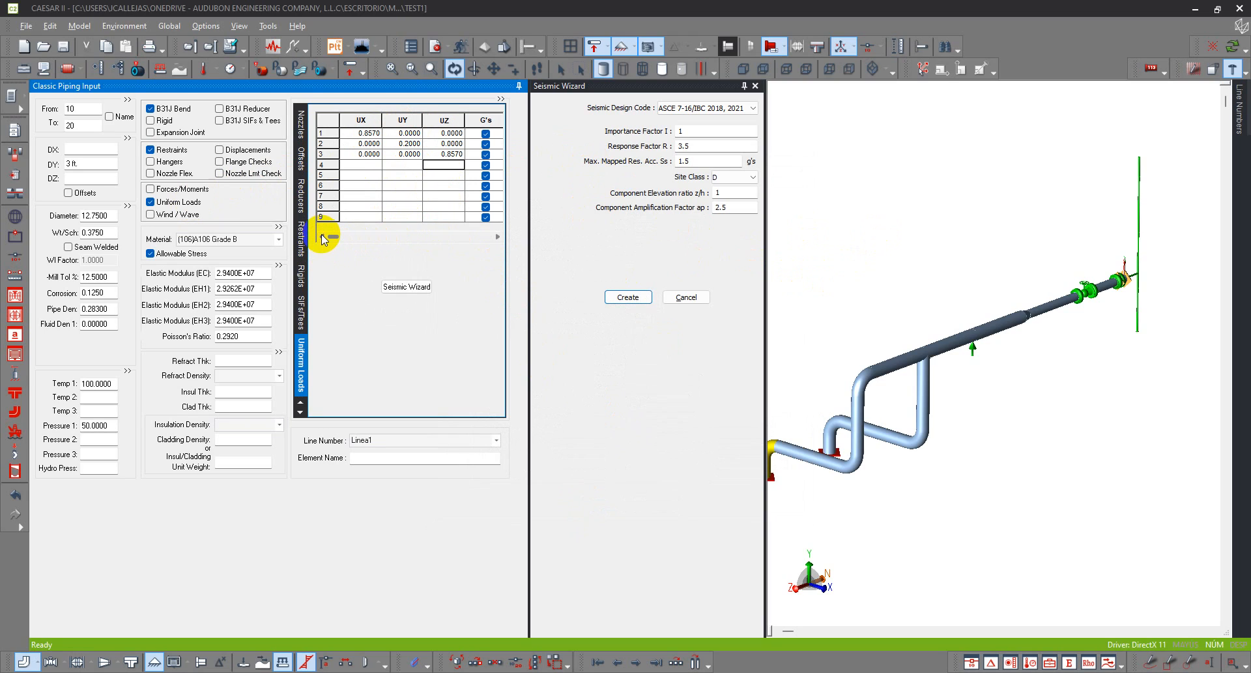
{"action": "left_click", "coordinate": [413, 167]}
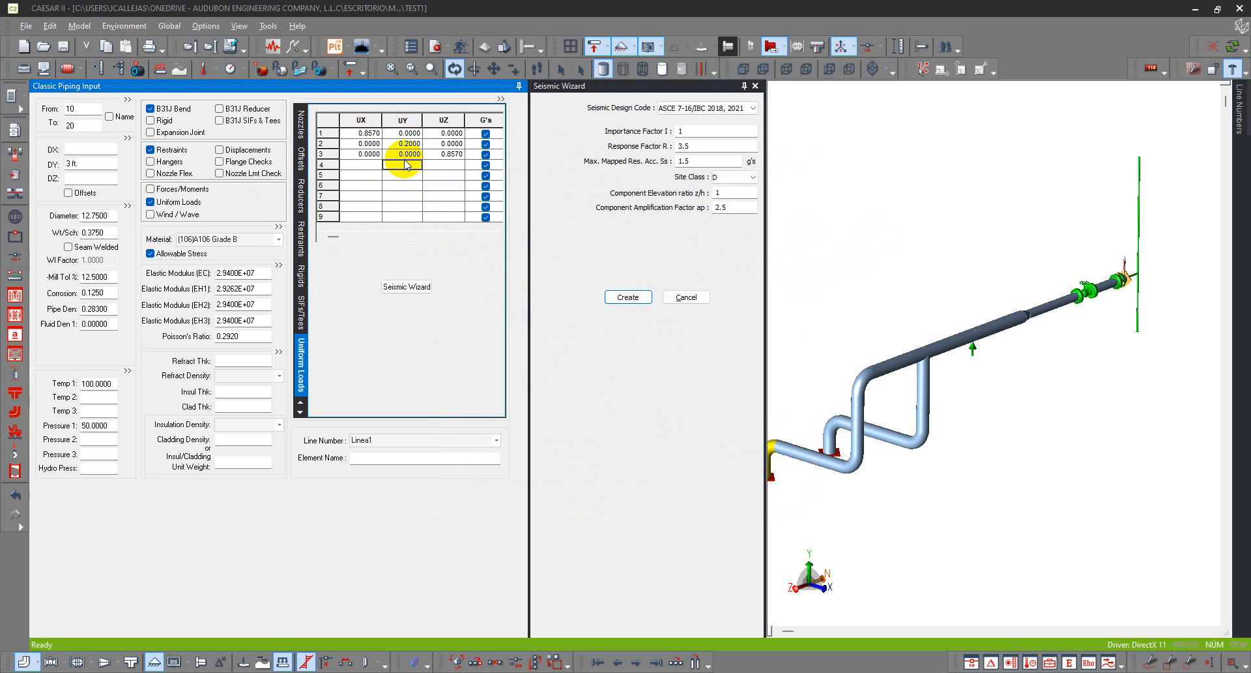
{"action": "type", "text": "5"}
{"action": "key", "text": "Tab"}
{"action": "left_click", "coordinate": [407, 171]}
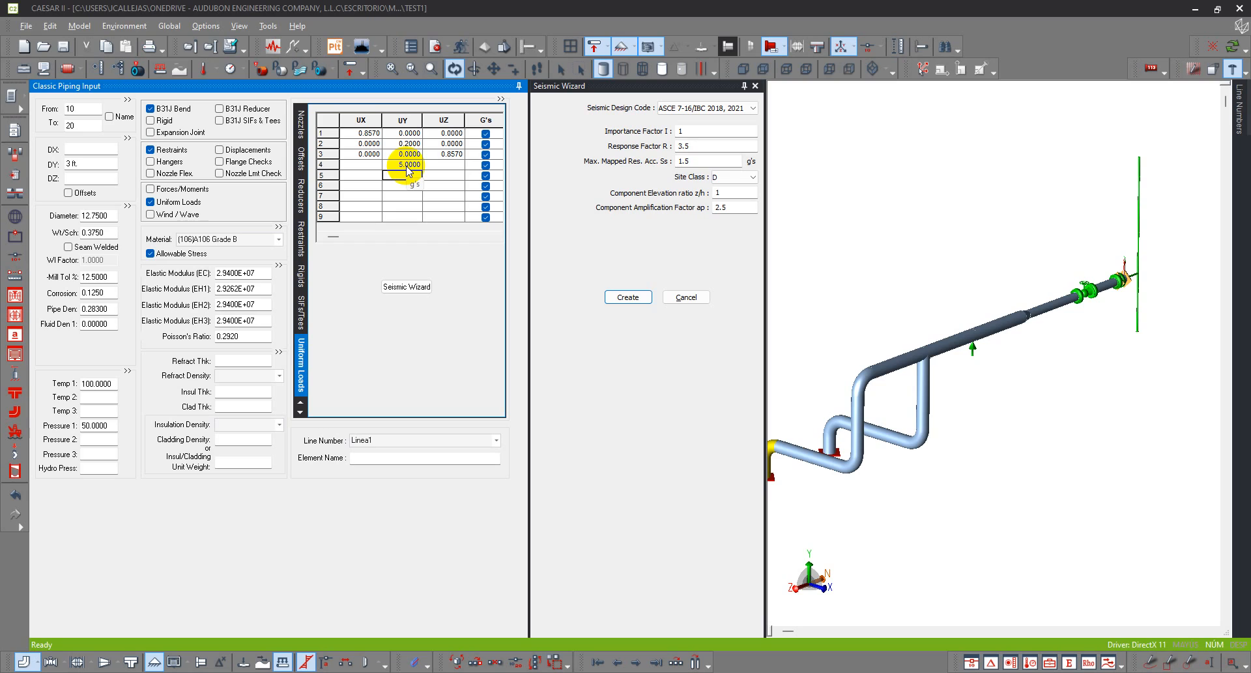
{"action": "left_click", "coordinate": [486, 165]}
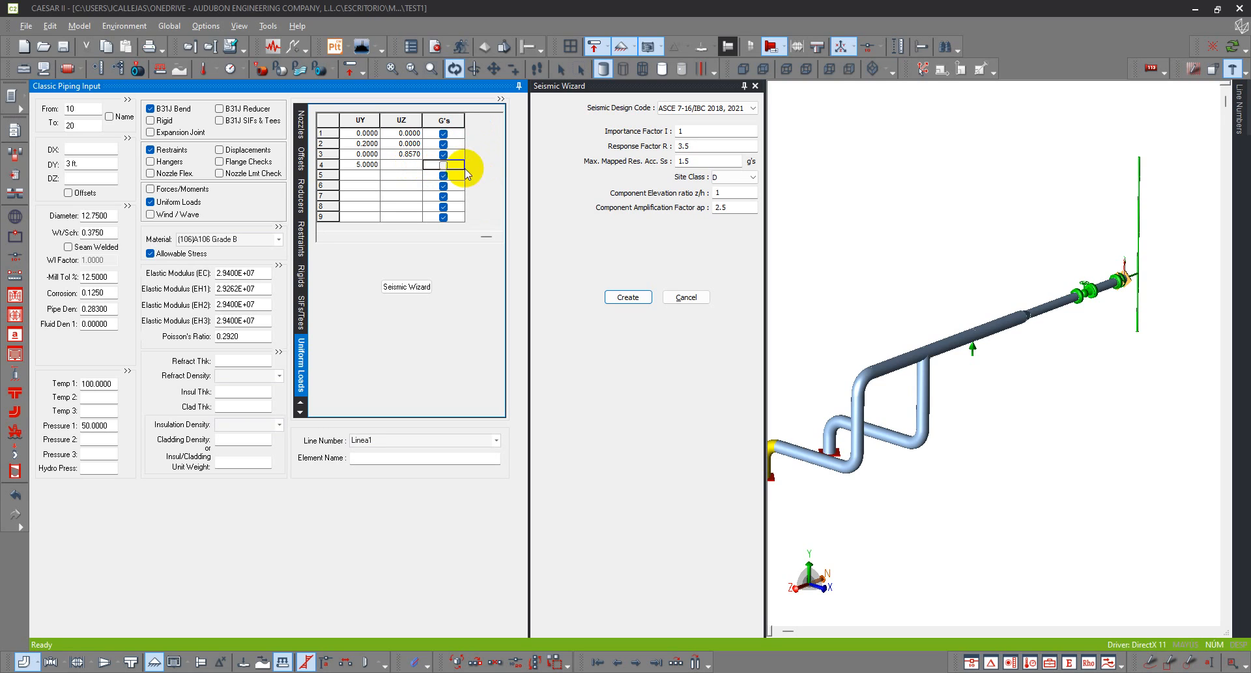
{"action": "left_click", "coordinate": [377, 165]}
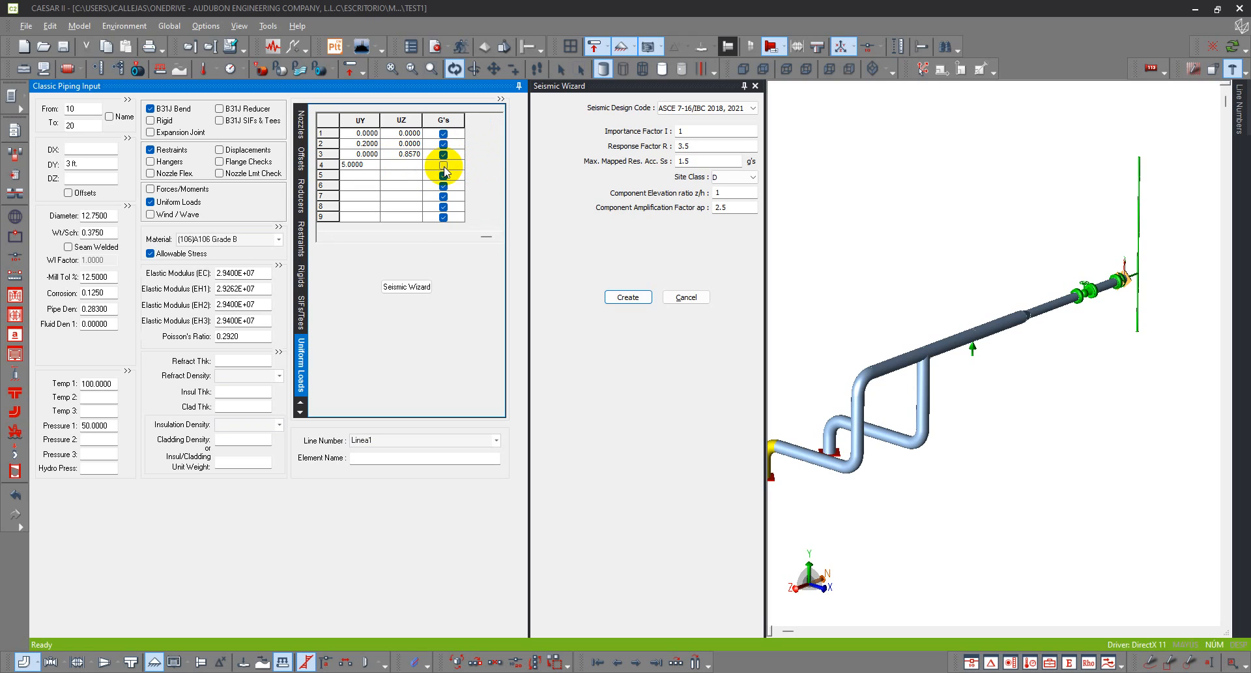
{"action": "left_click", "coordinate": [335, 236]}
{"action": "left_click", "coordinate": [415, 176]}
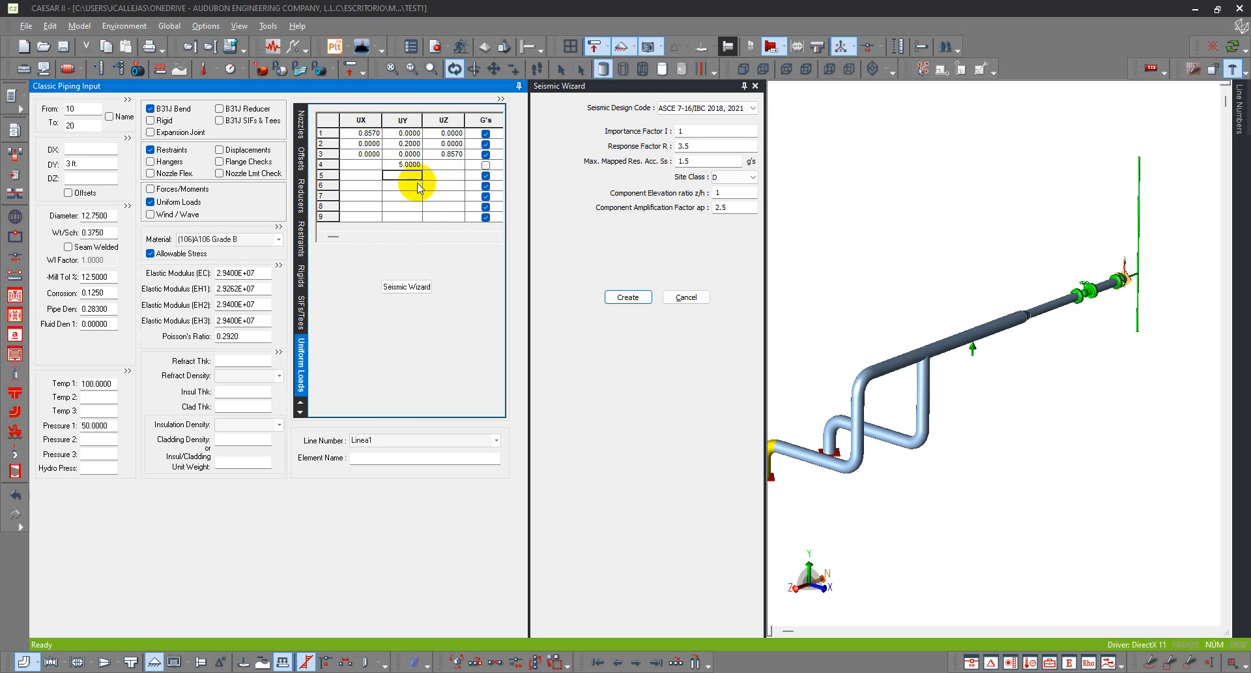
{"action": "left_click", "coordinate": [417, 186]}
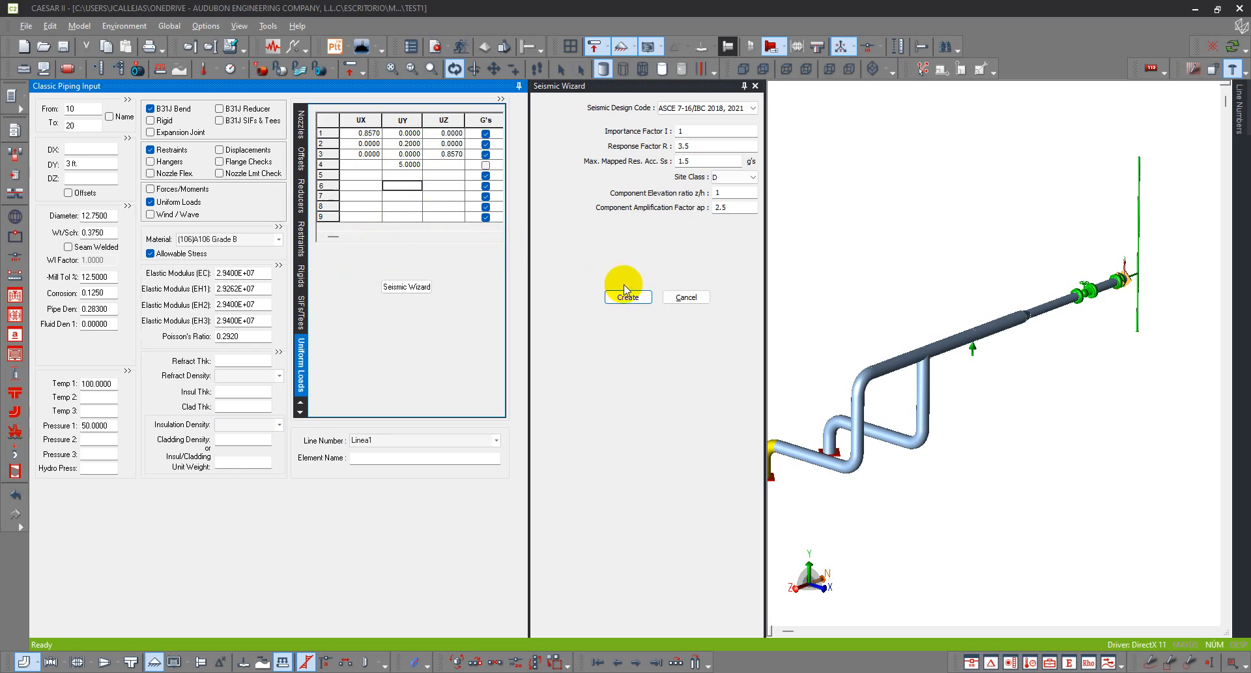
Close the Seismic Wizard
{"action": "left_click_drag", "start_coordinate": [831, 322], "coordinate": [860, 330]}
{"action": "left_click", "coordinate": [860, 329]}
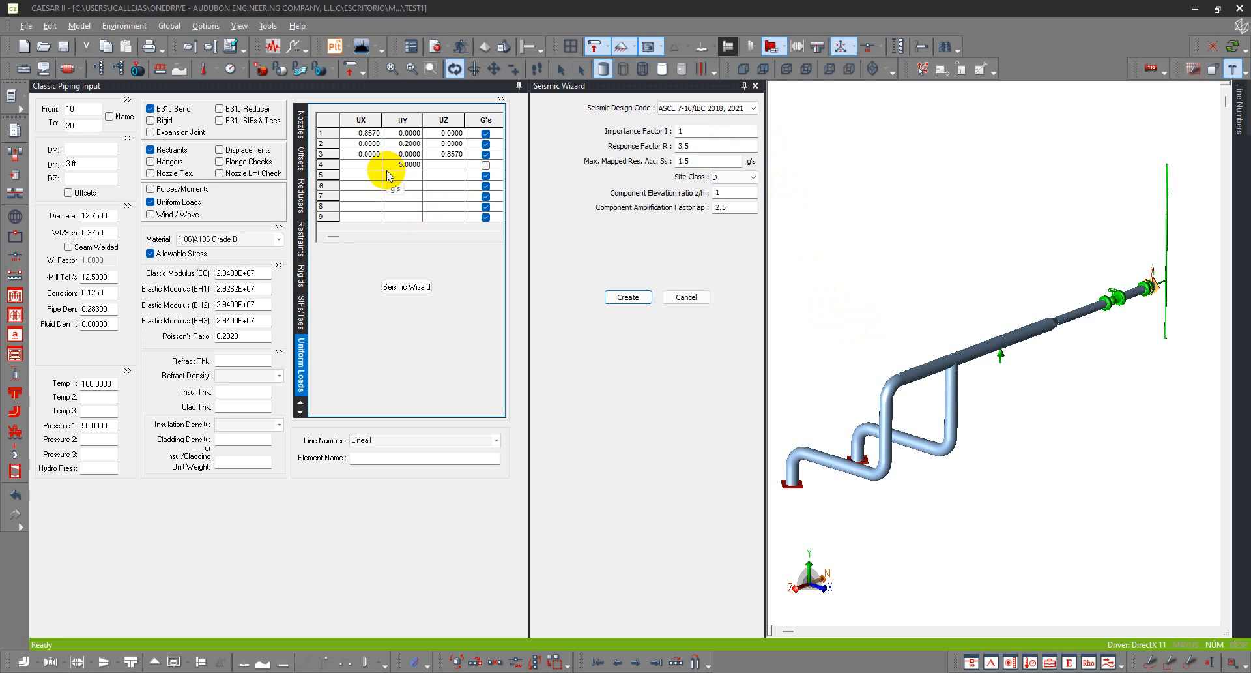
{"action": "left_click", "coordinate": [756, 86]}
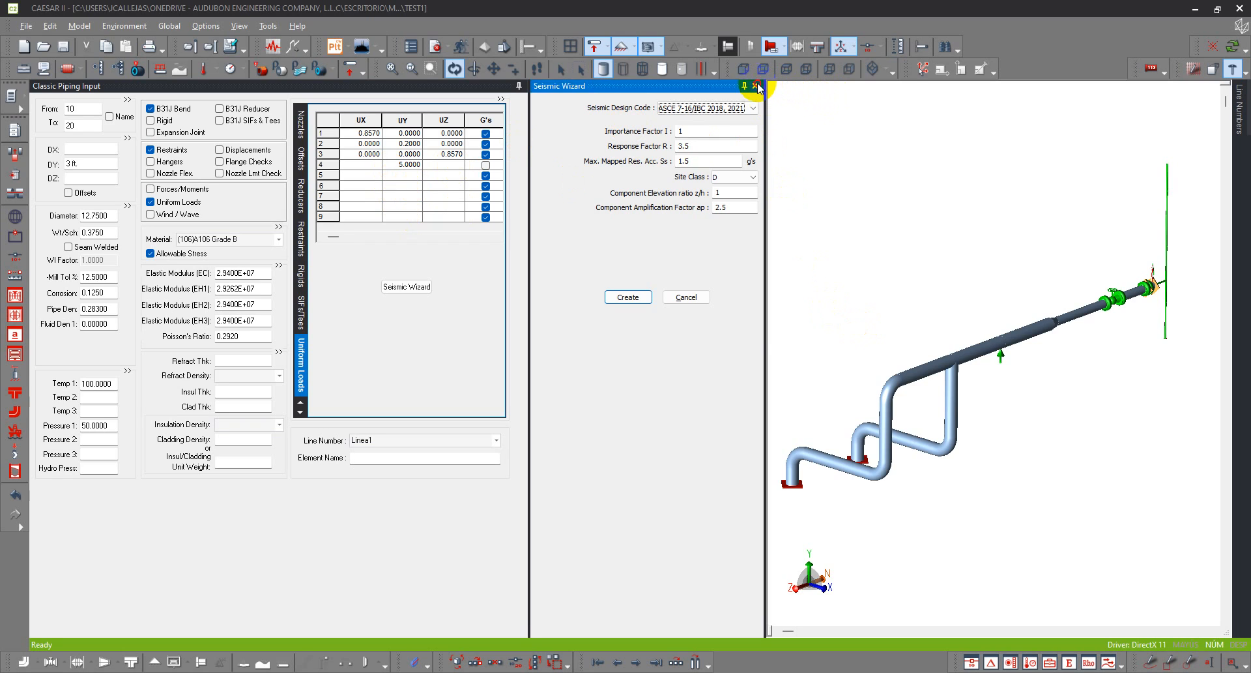
{"action": "left_click", "coordinate": [756, 86]}
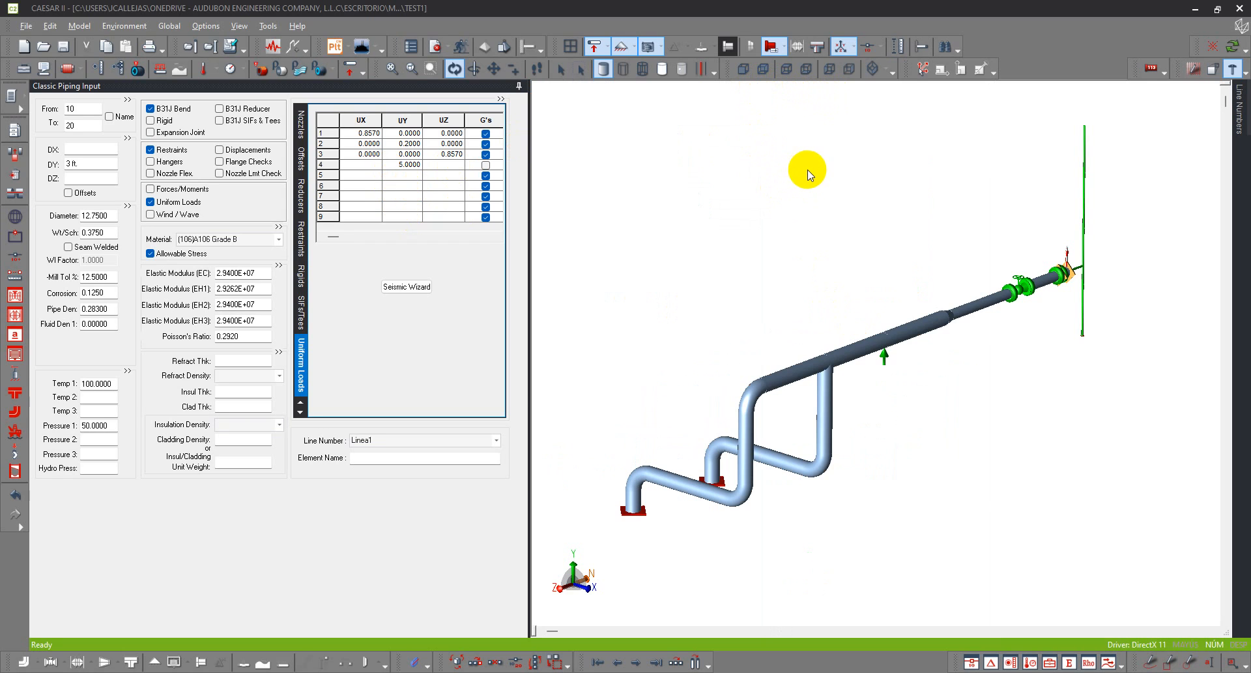
{"action": "scroll", "coordinate": [808, 175], "scroll_direction": "up", "scroll_amount": 1}
{"action": "mouse_move", "coordinate": [809, 176]}
{"action": "left_mouse_down"}
{"action": "mouse_move", "coordinate": [802, 196]}
{"action": "mouse_move", "coordinate": [819, 168]}
{"action": "mouse_move", "coordinate": [813, 178]}
{"action": "left_mouse_up"}
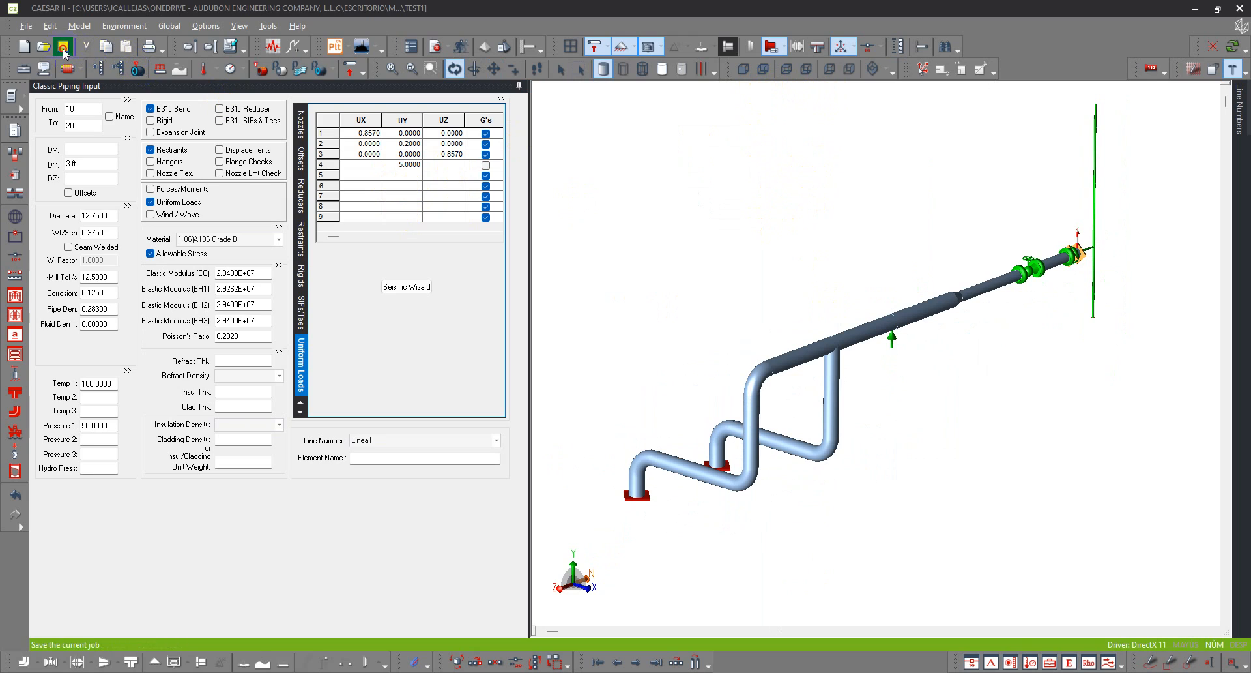
Clear the UY load of vector 4 and turn that vector's G's option back on
{"action": "left_click", "coordinate": [326, 165]}
{"action": "left_click", "coordinate": [410, 165]}
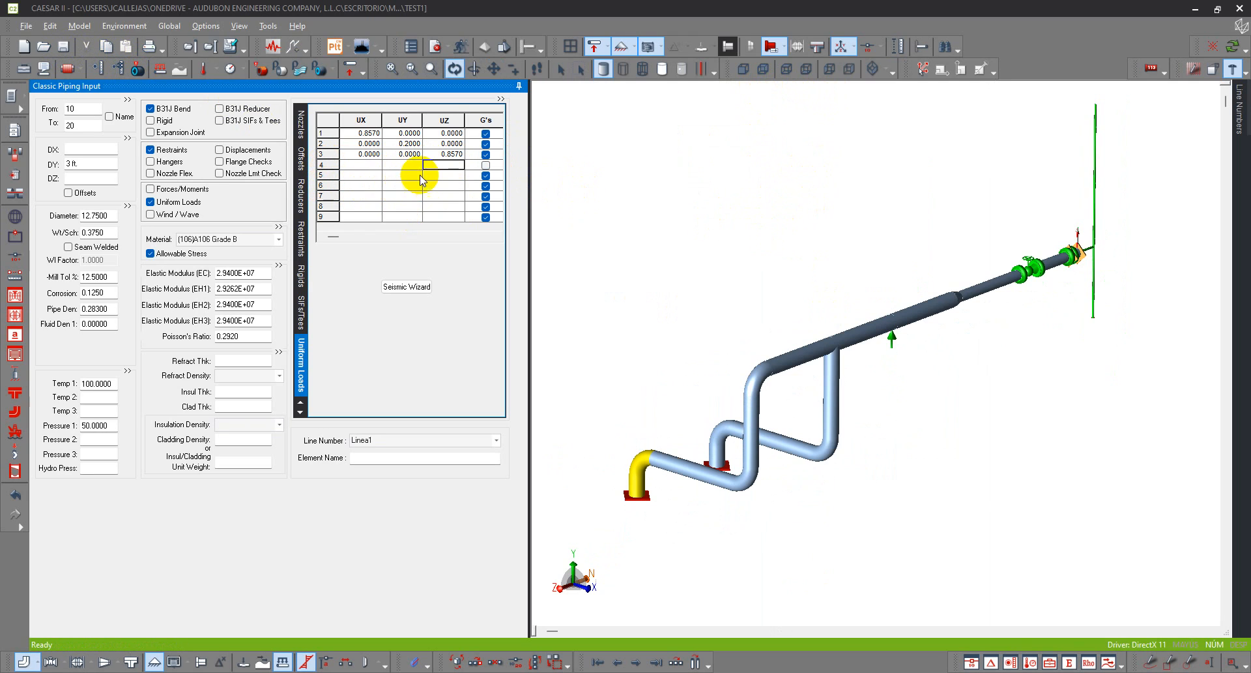
{"action": "left_click", "coordinate": [486, 165]}
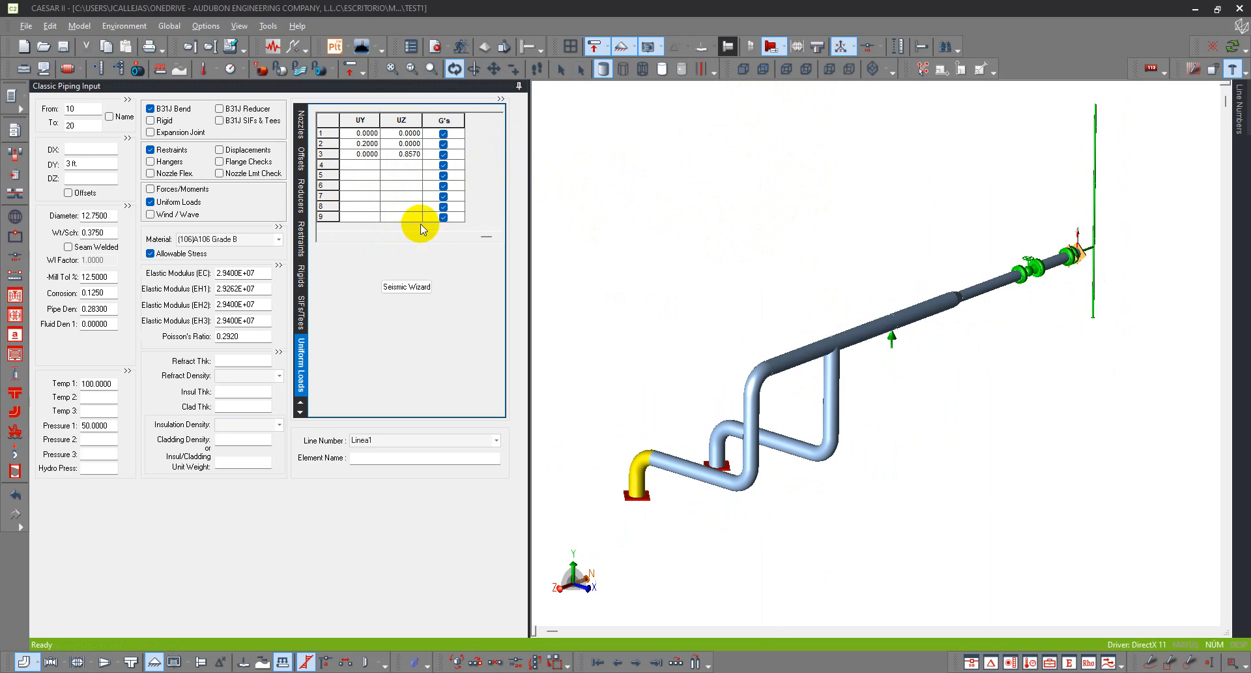
Turn off the G's option for the unused uniform load vectors 4 through 9
{"action": "left_click", "coordinate": [443, 208]}
{"action": "left_click", "coordinate": [443, 196]}
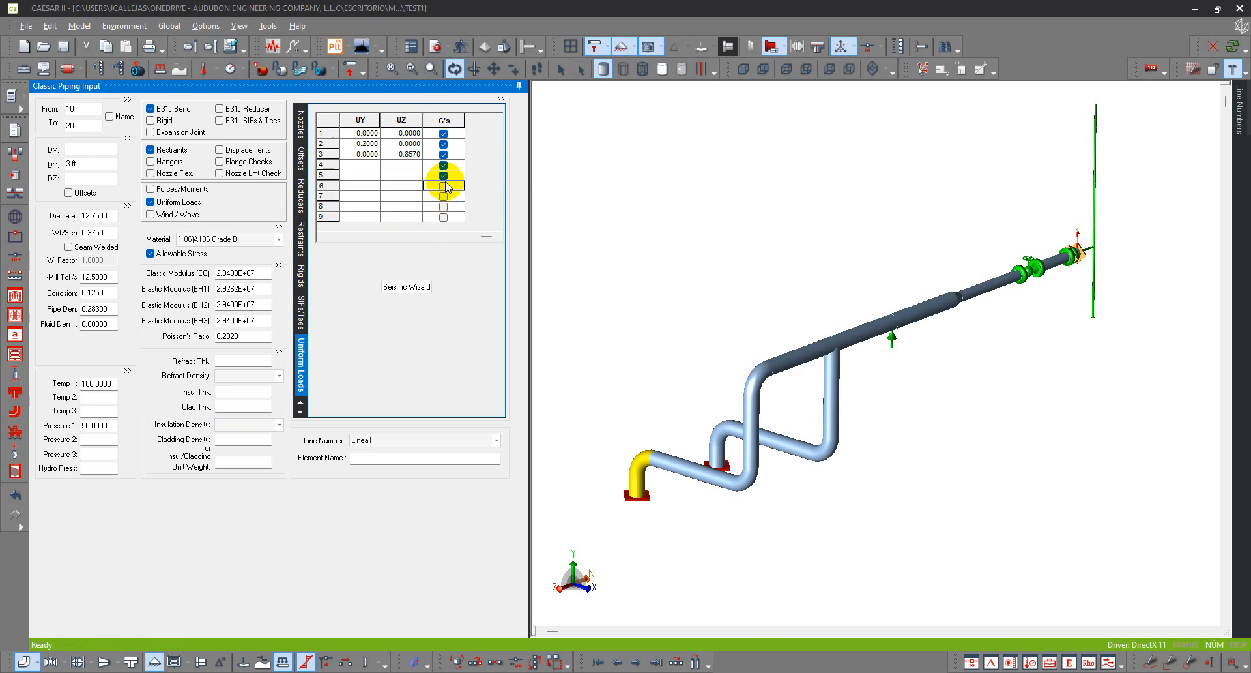
{"action": "left_click", "coordinate": [444, 185]}
{"action": "left_click", "coordinate": [444, 175]}
{"action": "left_click", "coordinate": [443, 164]}
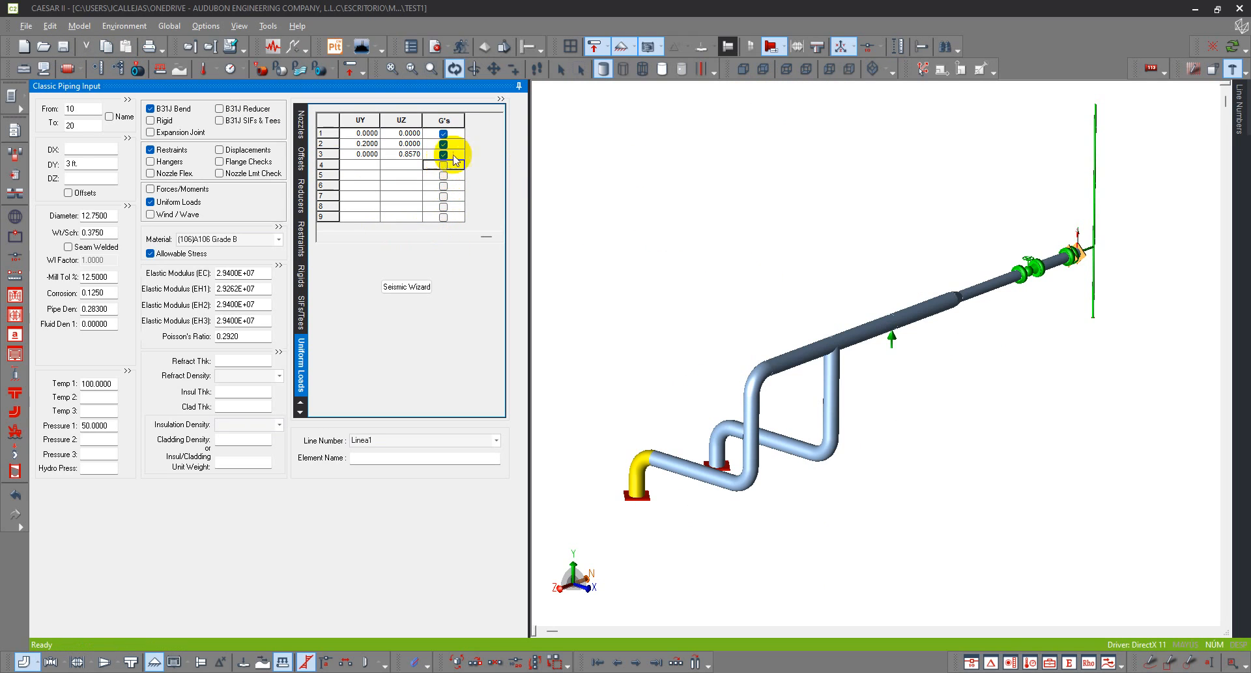
{"action": "left_click", "coordinate": [357, 235]}
{"action": "left_click", "coordinate": [684, 196]}
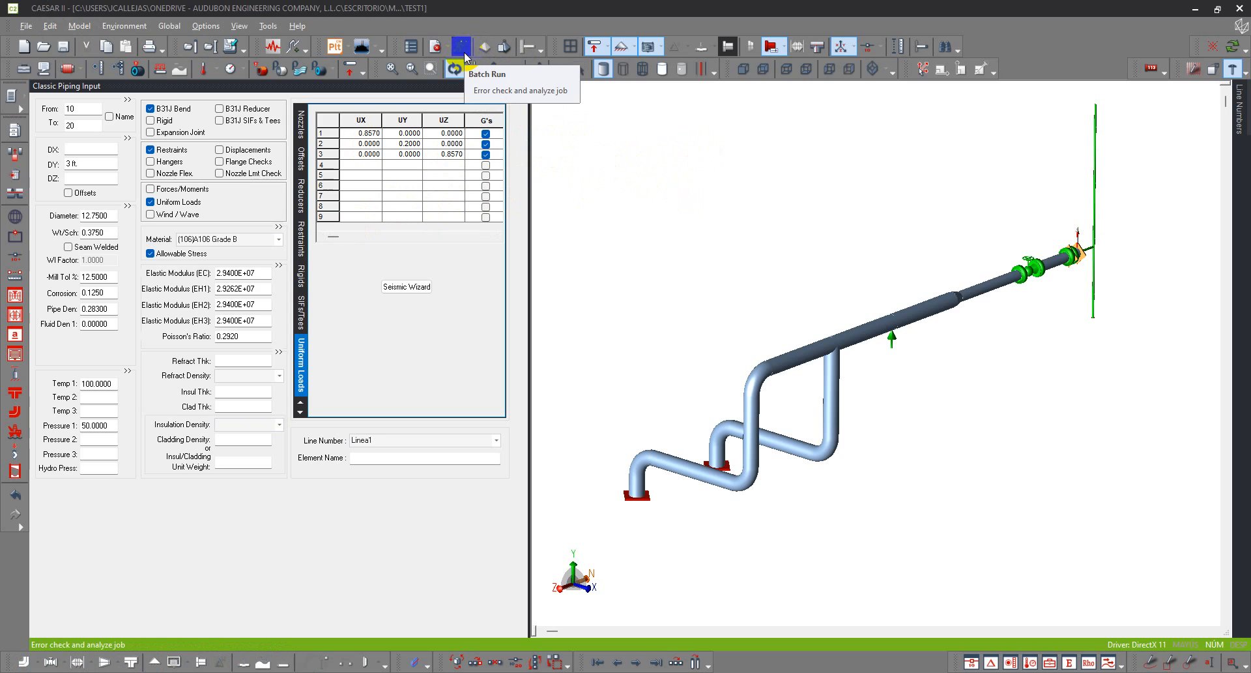
Run the error check and review the static load cases and available load types in the load case editor, widening the Name column
{"action": "left_click", "coordinate": [434, 47]}
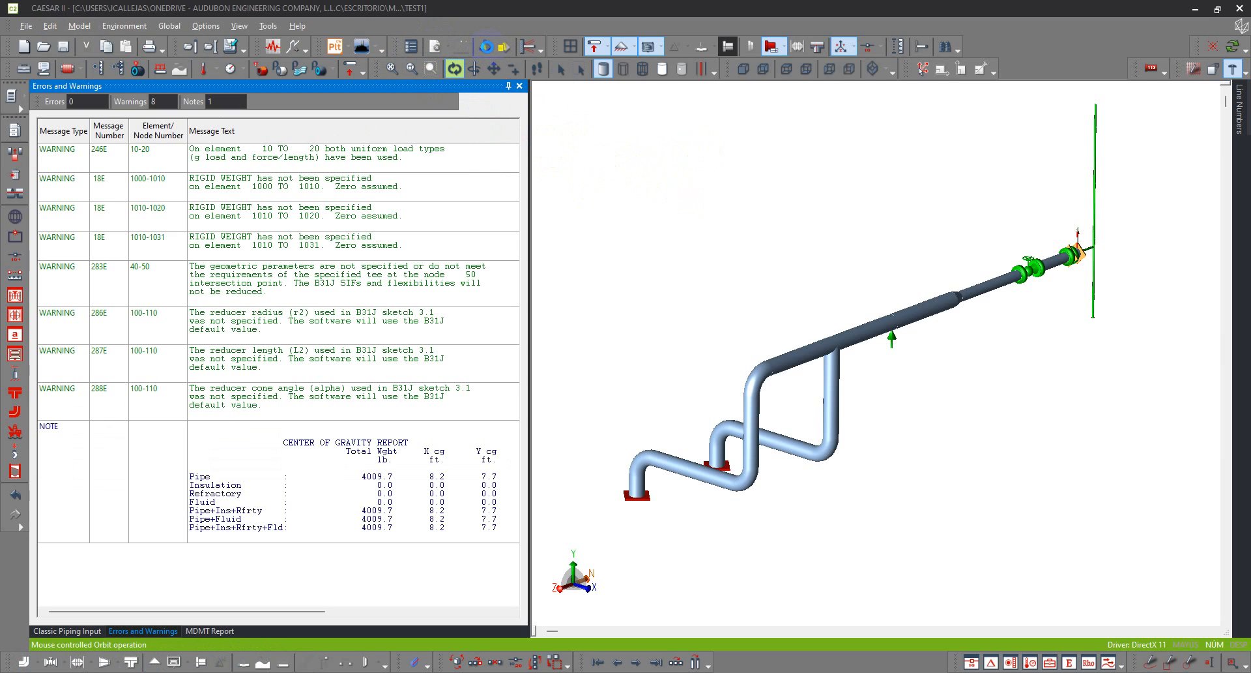
{"action": "left_click", "coordinate": [486, 47]}
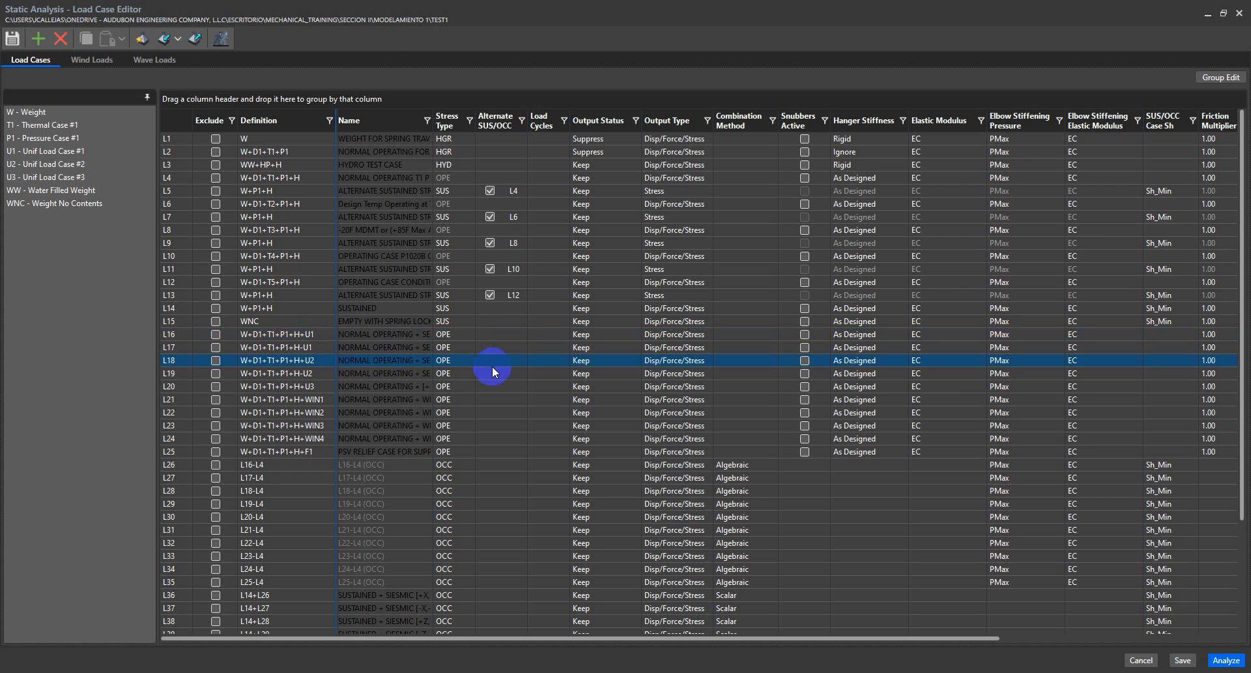
{"action": "left_click_drag", "start_coordinate": [433, 121], "coordinate": [567, 122]}
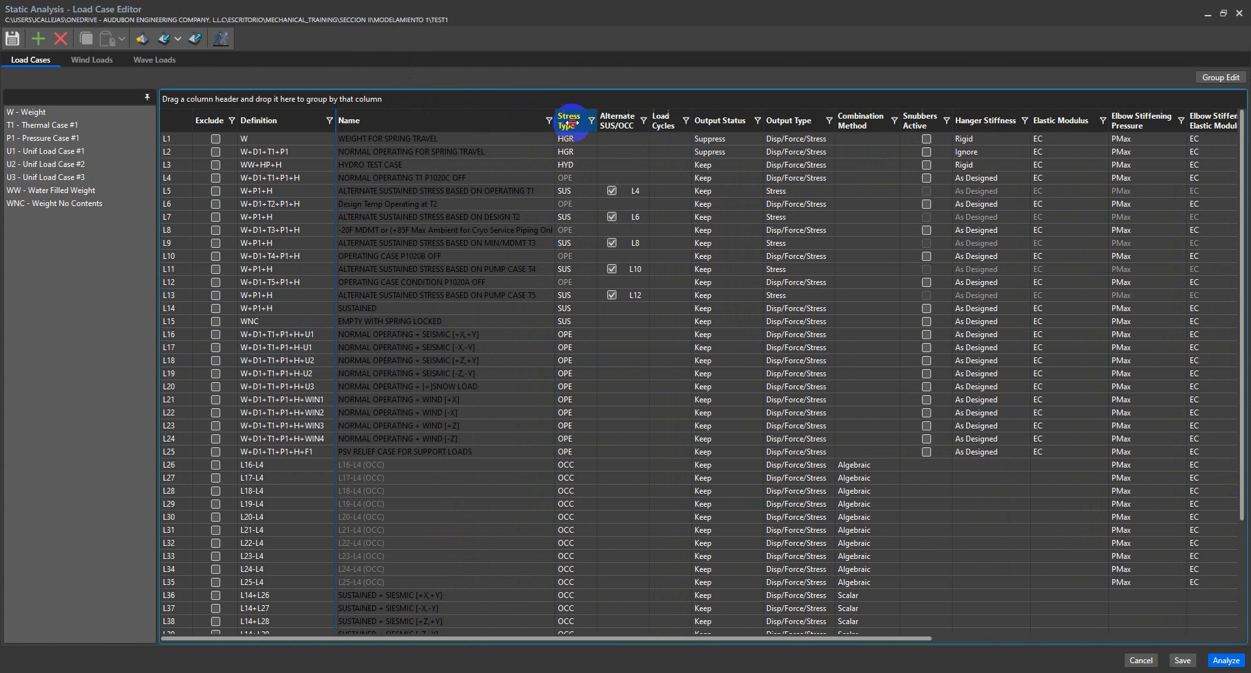
{"action": "left_click", "coordinate": [121, 320]}
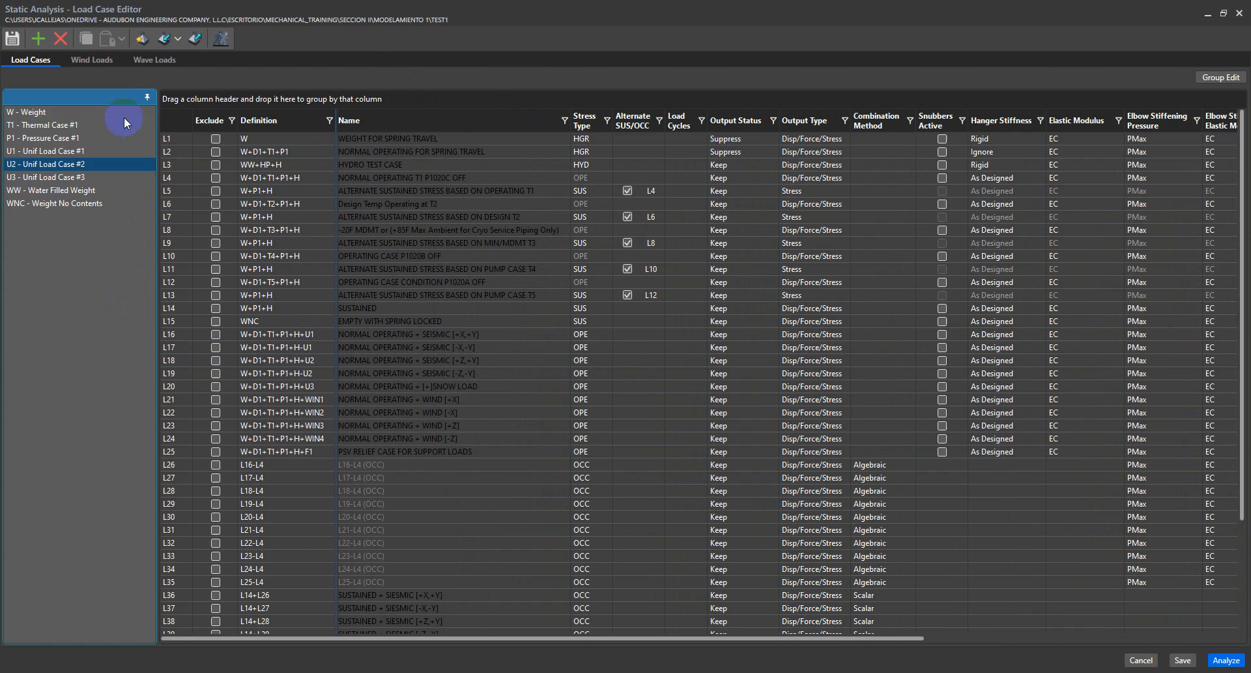
{"action": "left_click", "coordinate": [86, 60]}
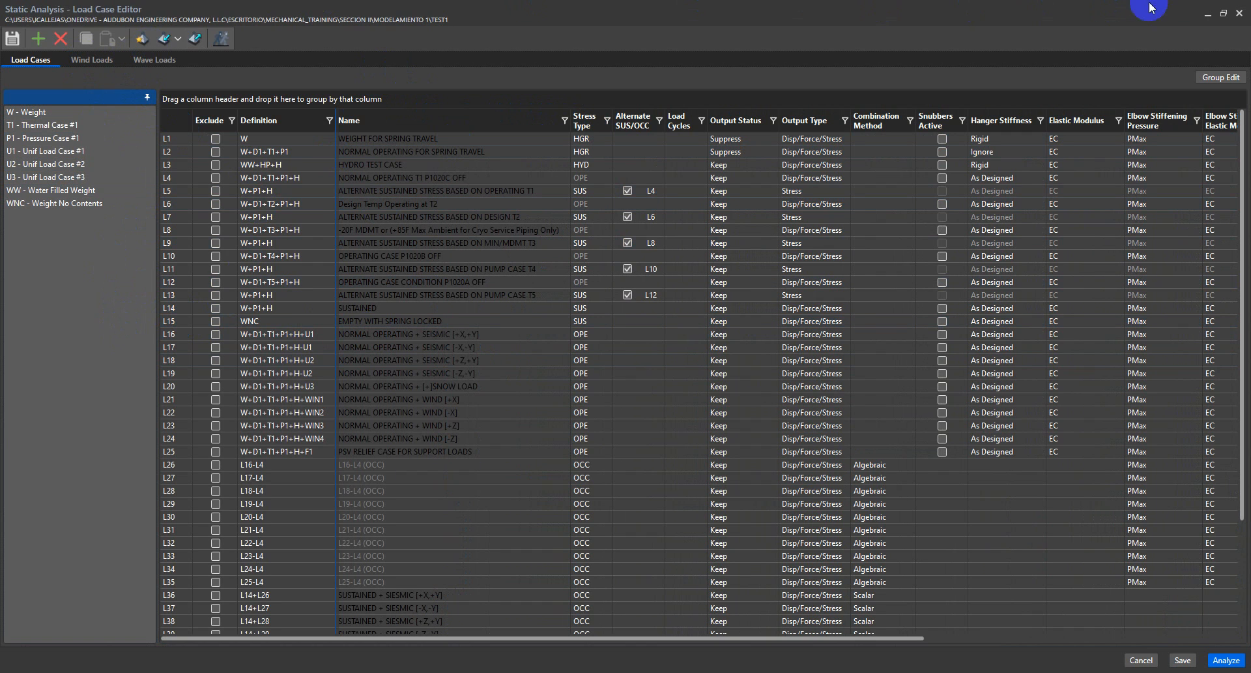
{"action": "left_click", "coordinate": [1240, 14]}
Close the Errors and Warnings list and the MDMT report
{"action": "left_click", "coordinate": [1049, 153]}
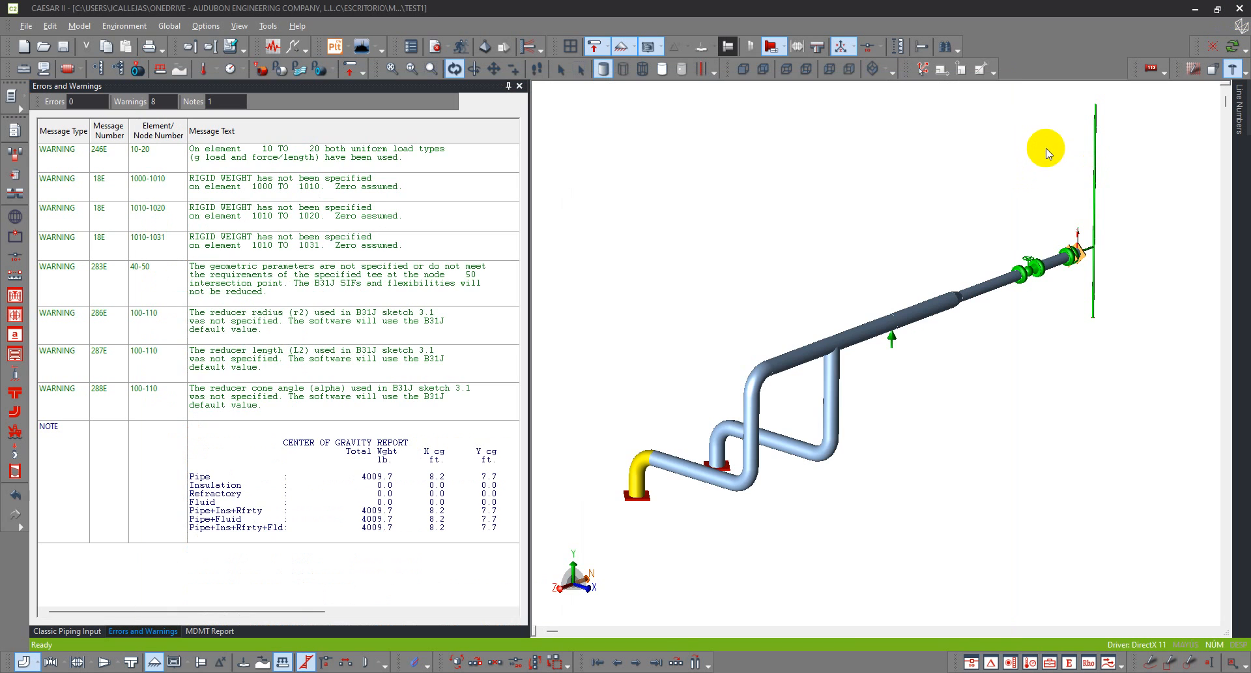
{"action": "left_click", "coordinate": [998, 174]}
{"action": "left_click", "coordinate": [519, 85]}
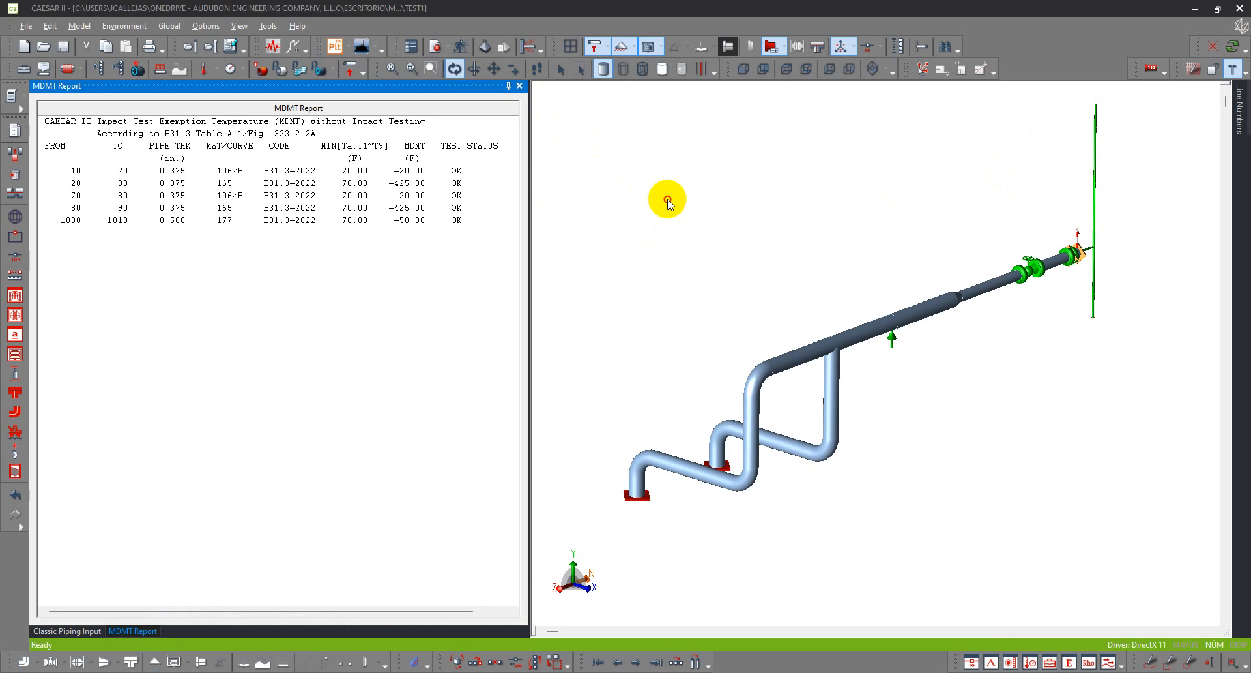
{"action": "left_click", "coordinate": [519, 85]}
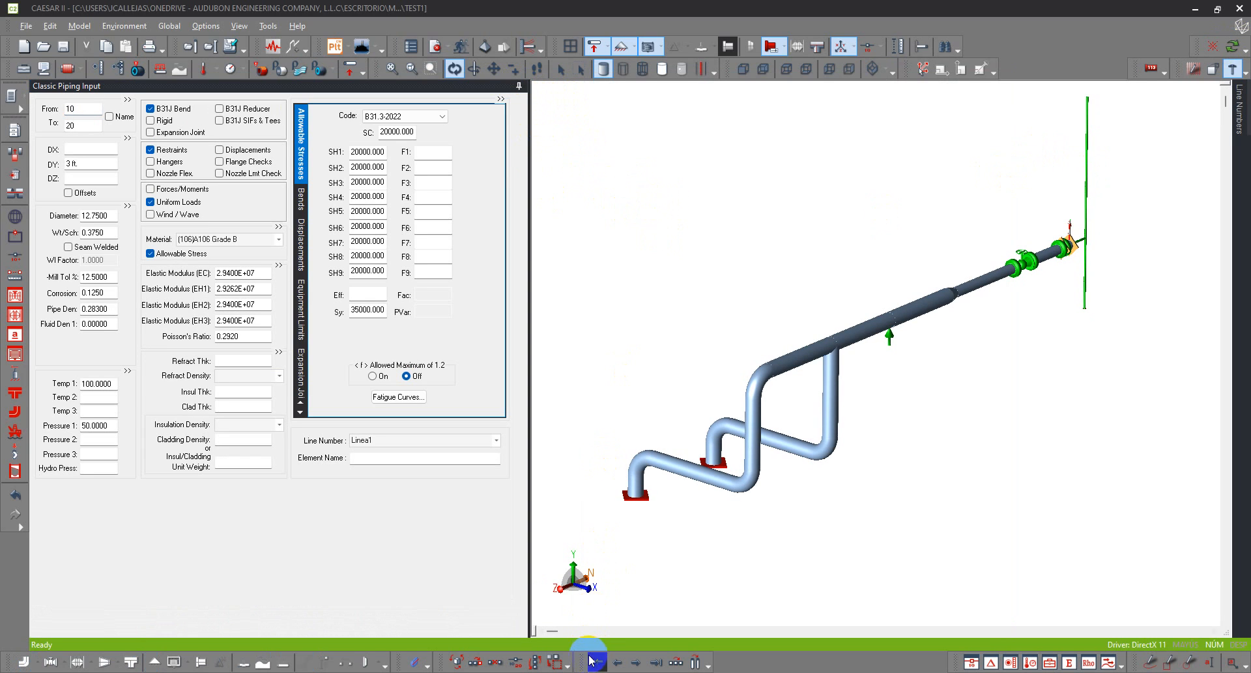
Enable wind loading on element 10 to 20 with a wind shape factor of 0.700
{"action": "left_click", "coordinate": [651, 495]}
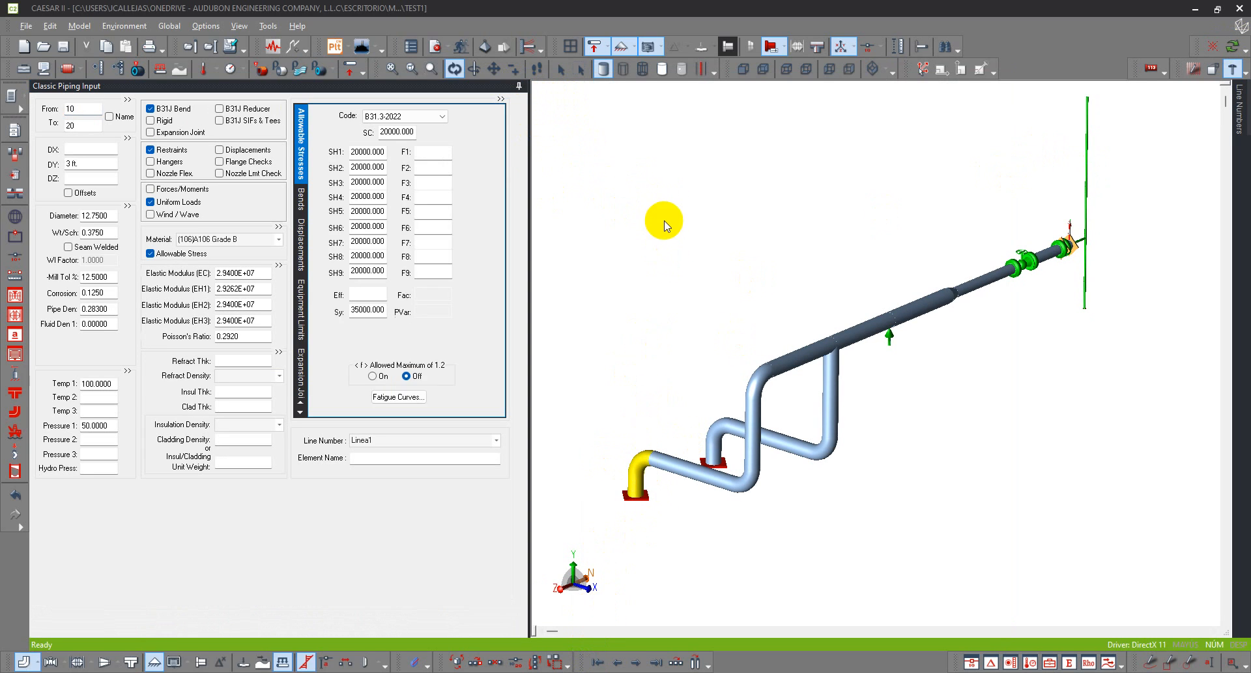
{"action": "left_click", "coordinate": [167, 217]}
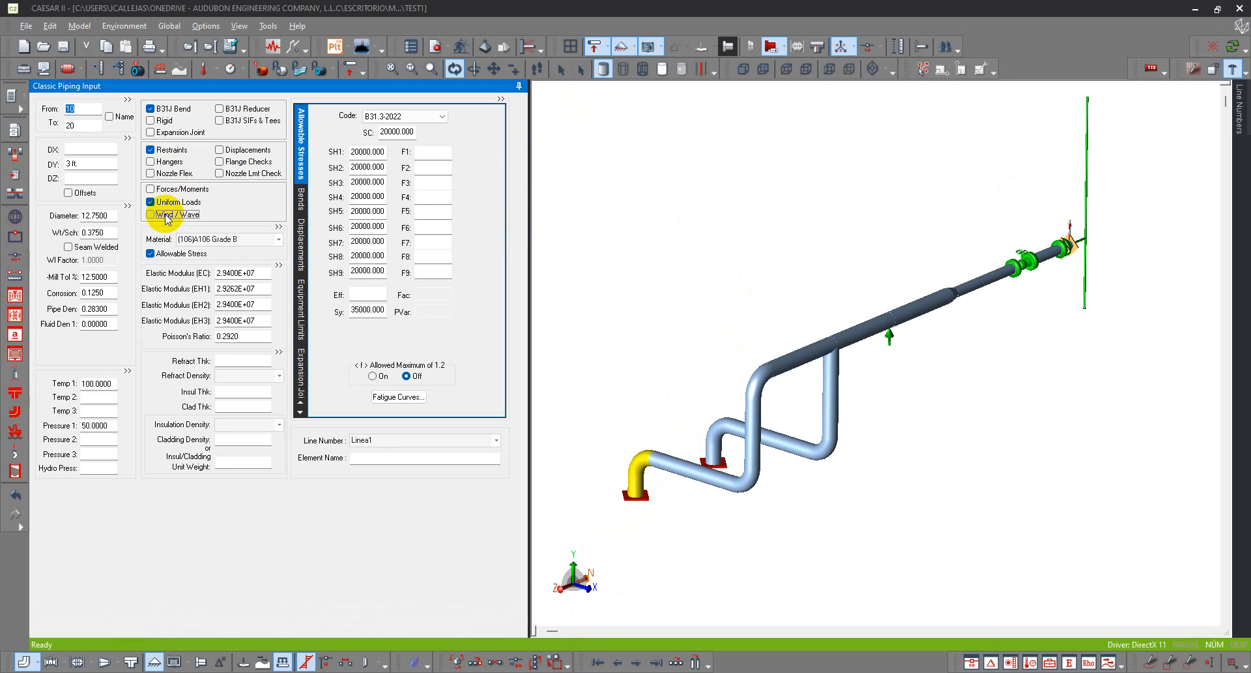
{"action": "left_click", "coordinate": [168, 215]}
{"action": "left_click", "coordinate": [419, 183]}
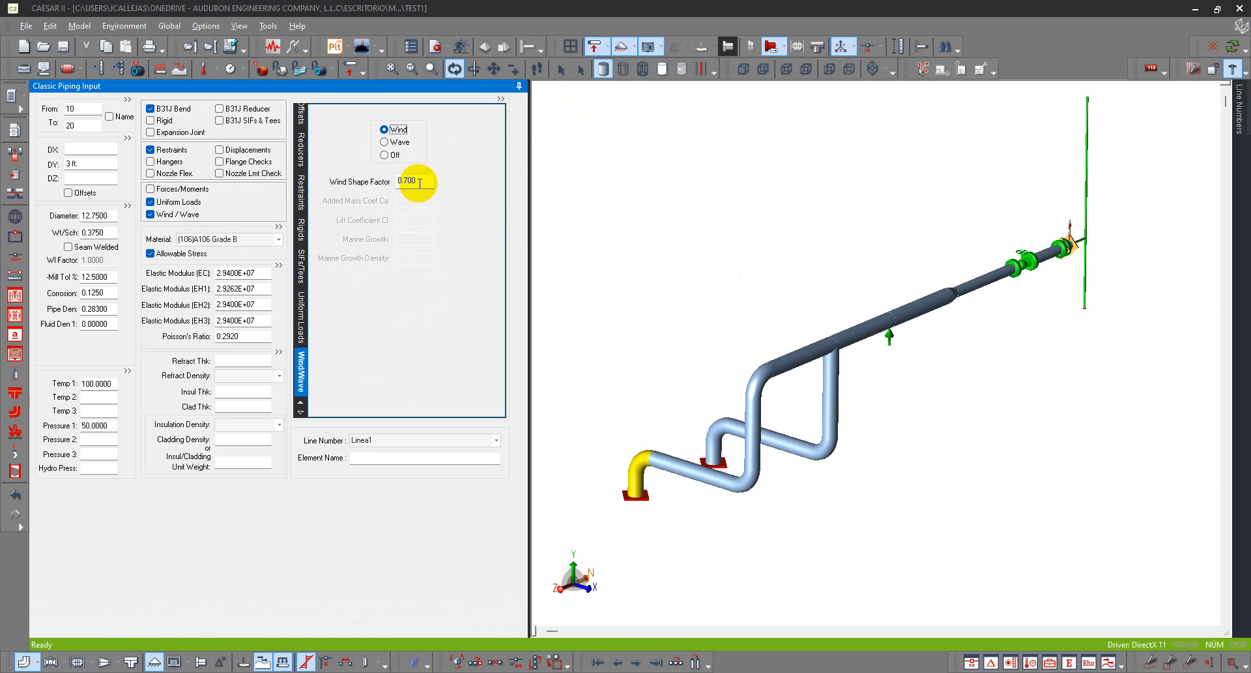
{"action": "left_click", "coordinate": [610, 181]}
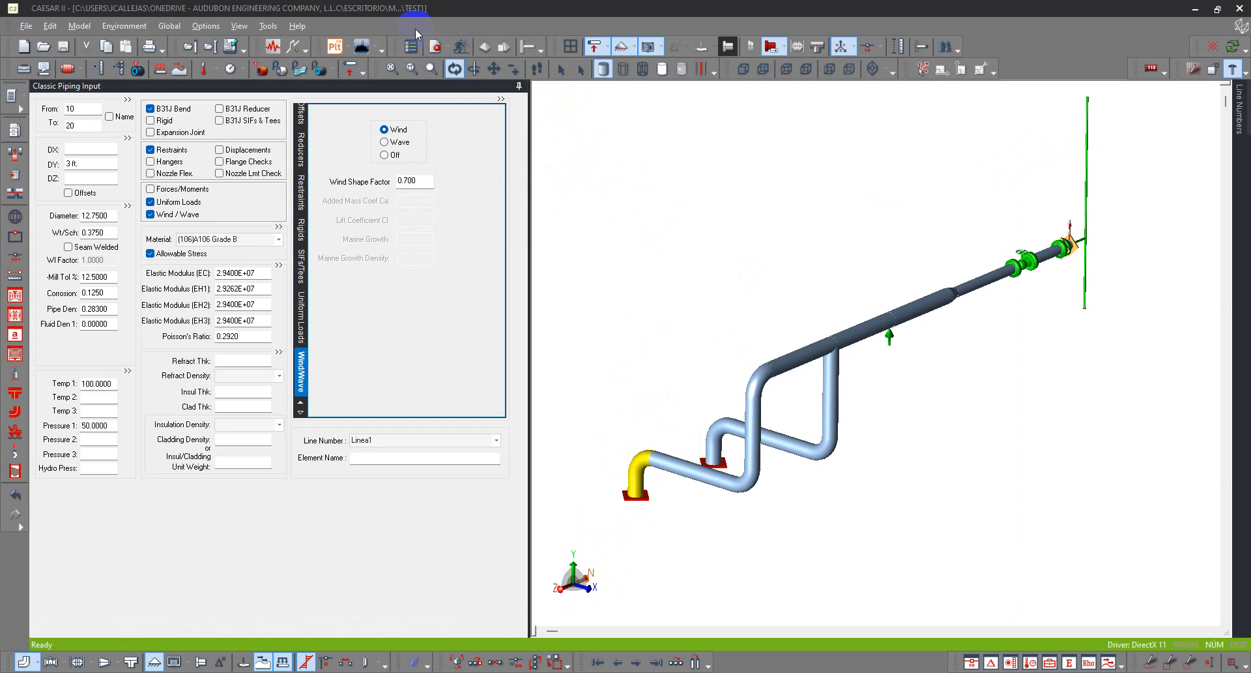
Rerun the error check with the wind load included and reopen the static load case editor
{"action": "left_click", "coordinate": [438, 46]}
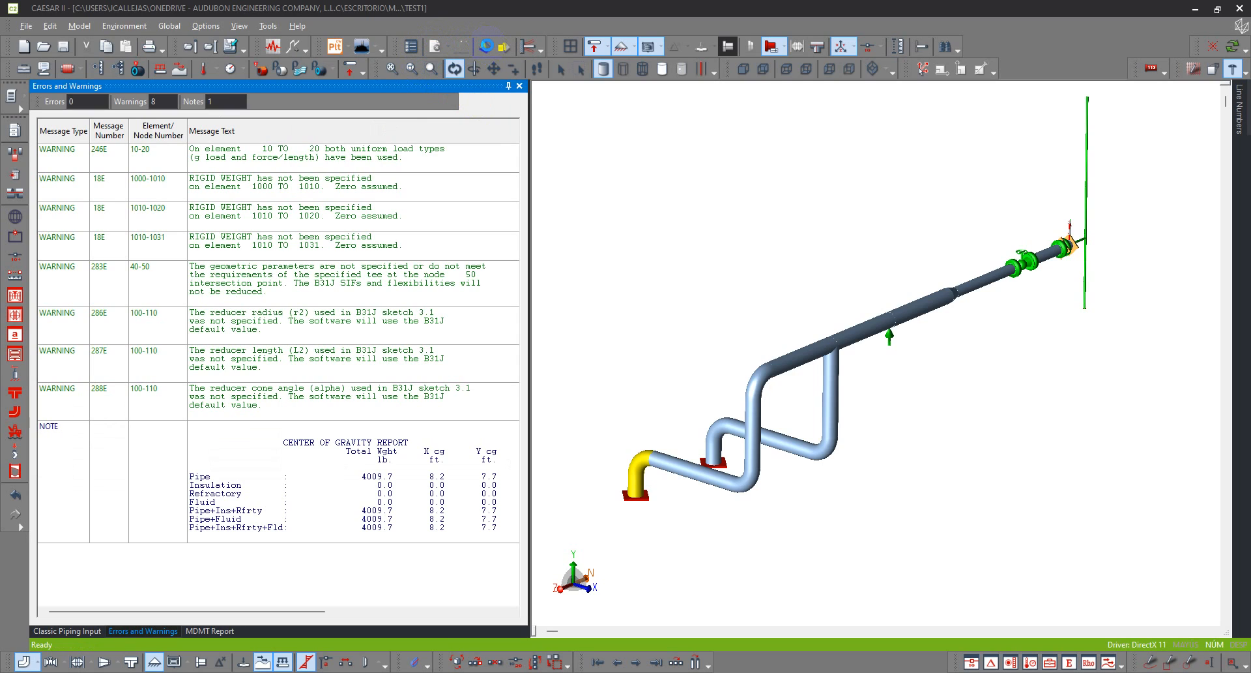
{"action": "left_click", "coordinate": [487, 44]}
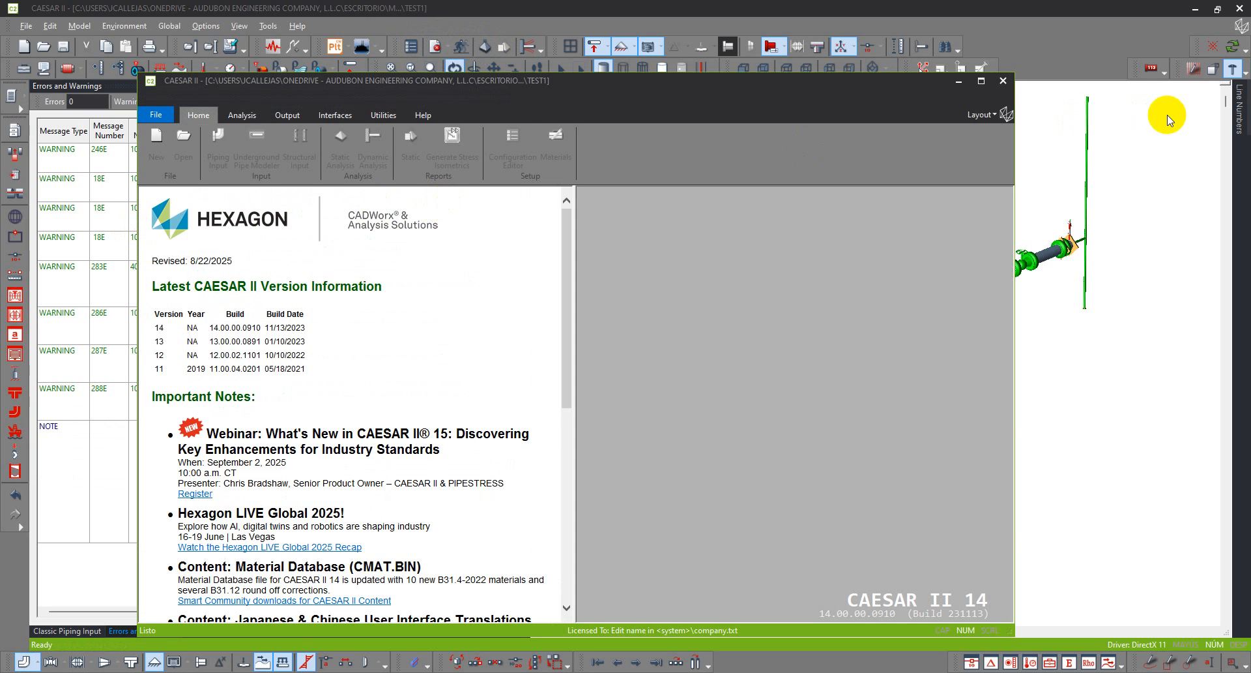
{"action": "left_click", "coordinate": [835, 95]}
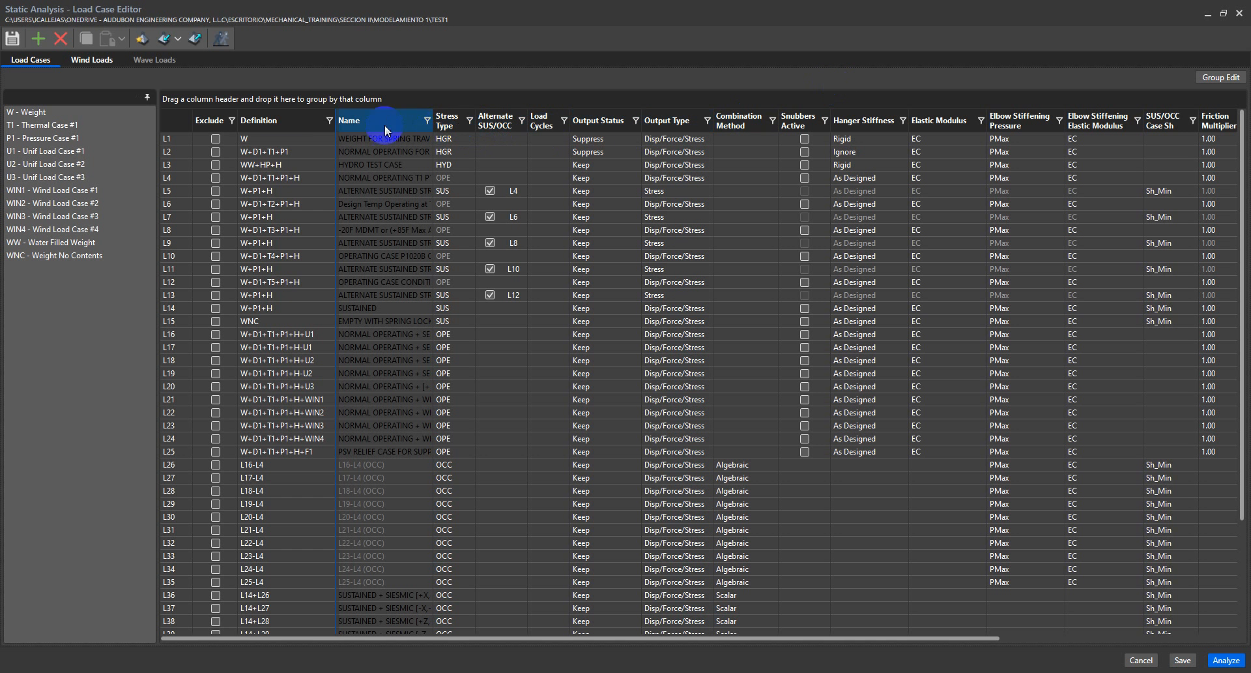
Examine wind case 1's settings, including the X direction cosine and the basic wind speed
{"action": "left_click", "coordinate": [95, 57]}
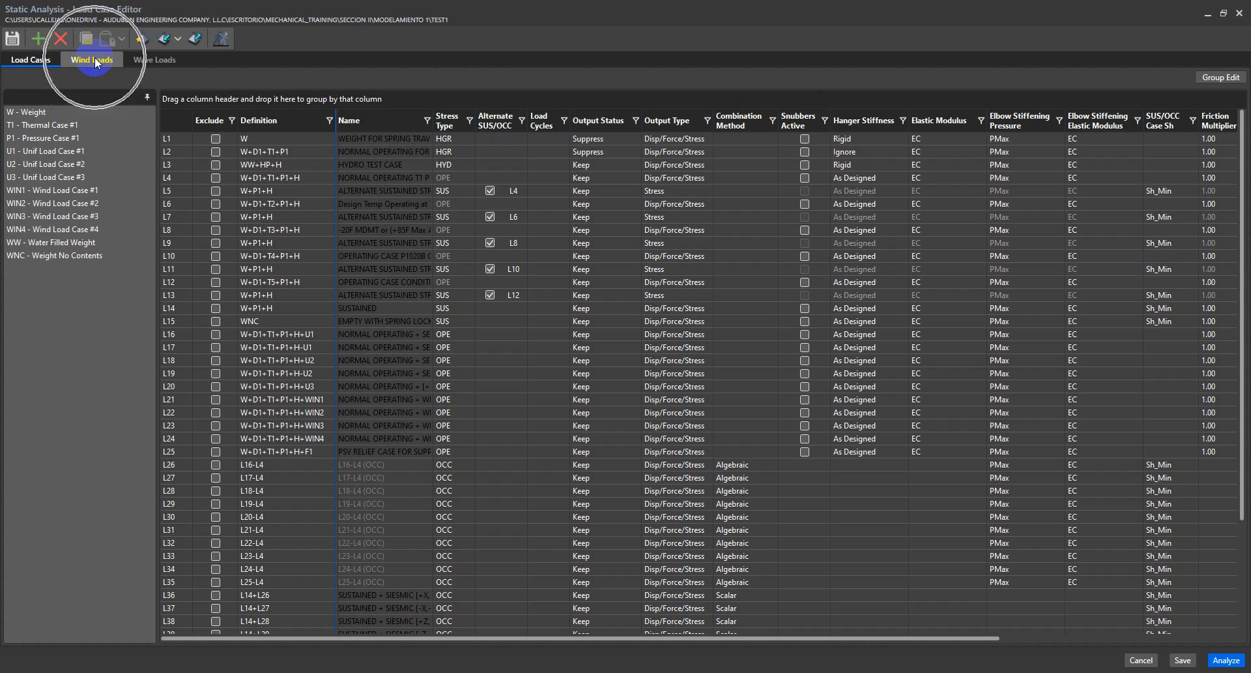
{"action": "left_click", "coordinate": [99, 58]}
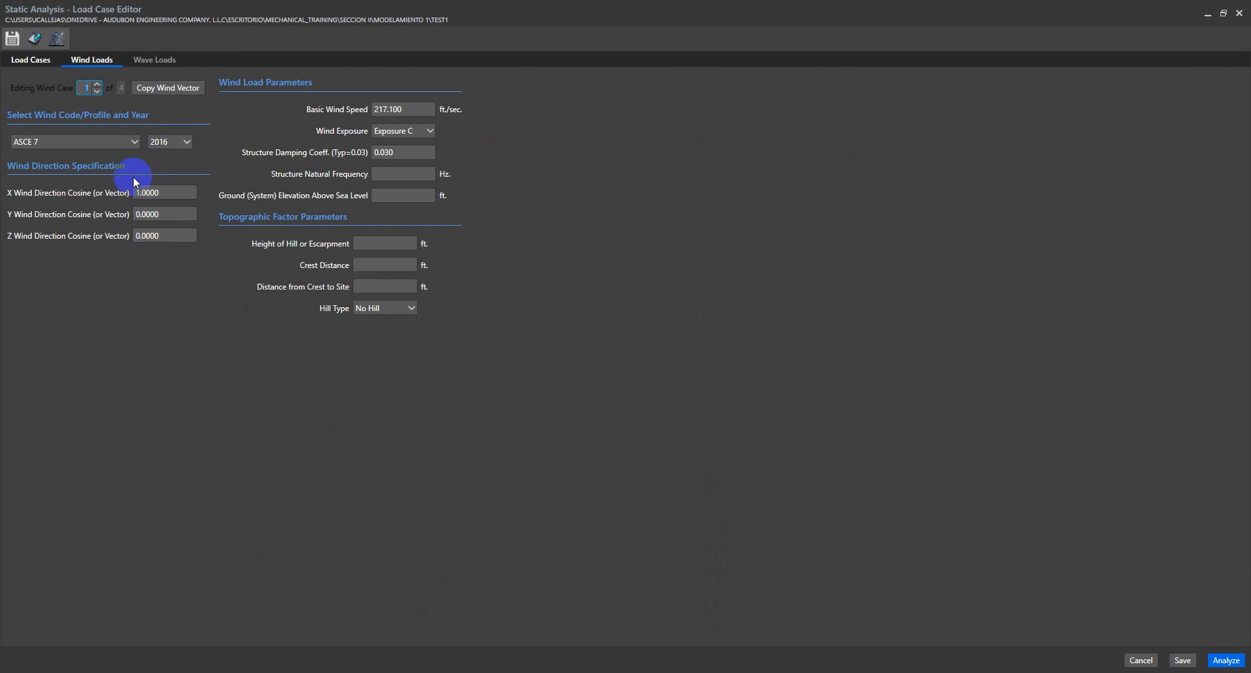
{"action": "left_click", "coordinate": [168, 193]}
{"action": "left_click", "coordinate": [411, 109]}
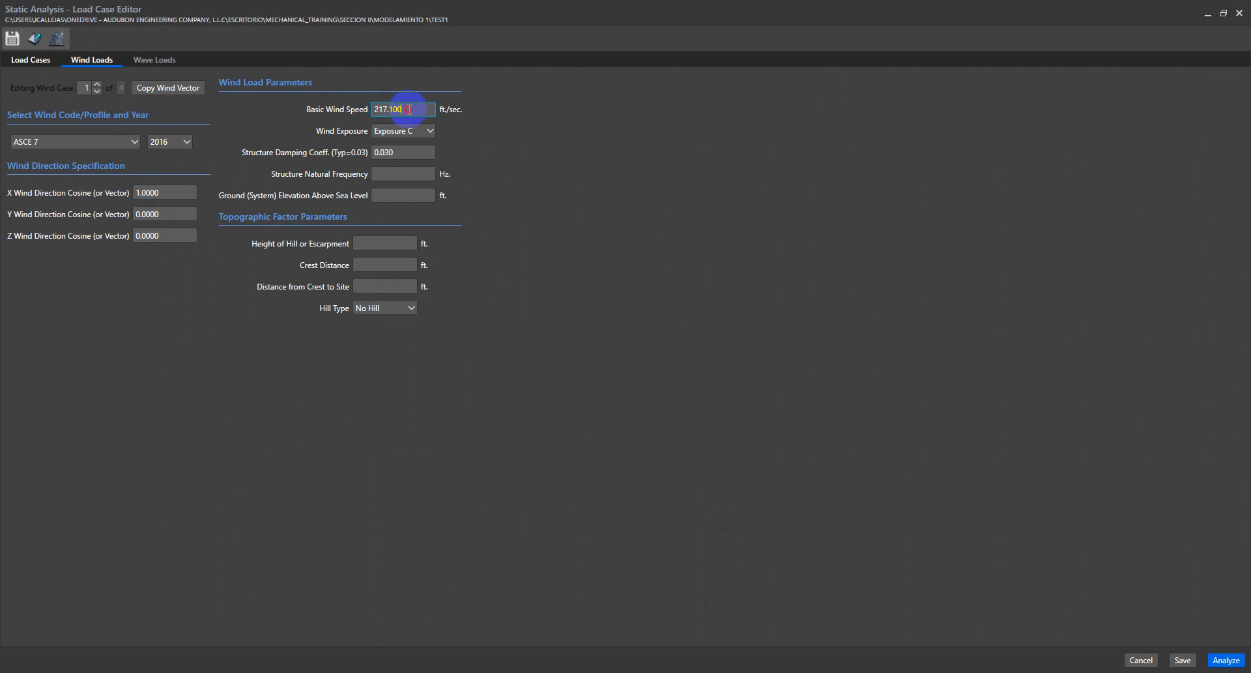
Examine wind case 1's load parameters, including the basic wind speed, wind exposure, structure damping coefficient and natural frequency
{"action": "left_click", "coordinate": [392, 110]}
{"action": "left_click", "coordinate": [412, 109]}
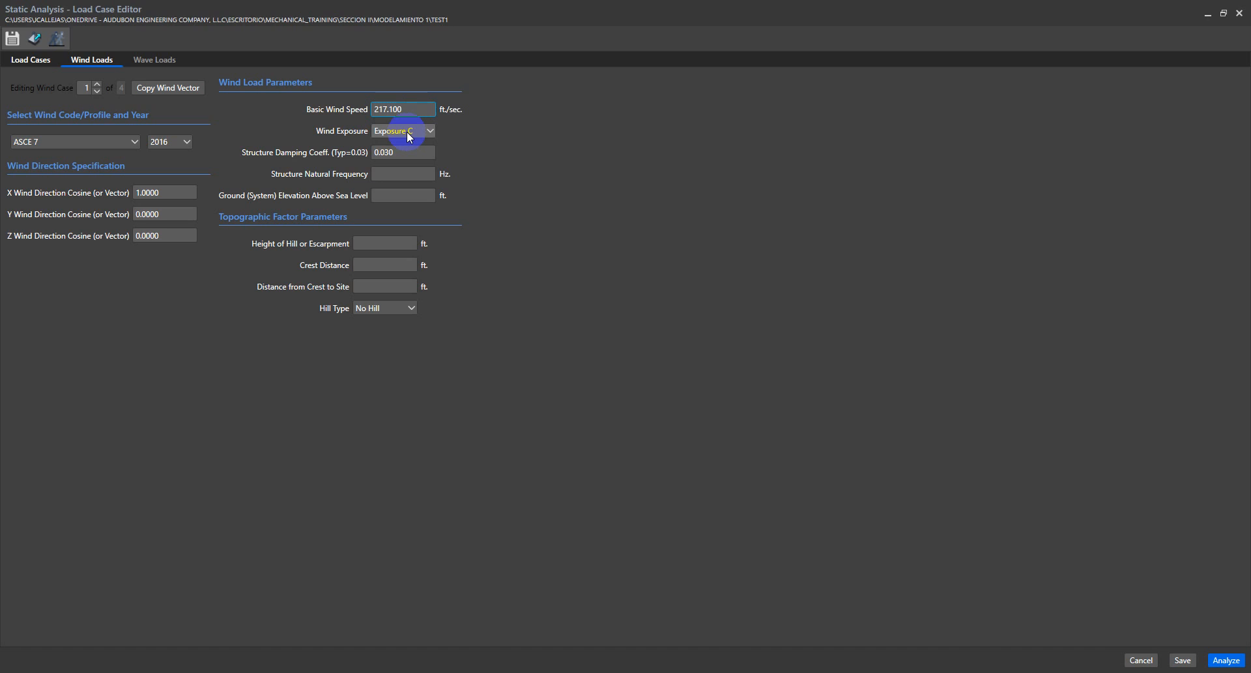
{"action": "left_click", "coordinate": [409, 136]}
{"action": "left_click", "coordinate": [409, 137]}
{"action": "left_click", "coordinate": [405, 151]}
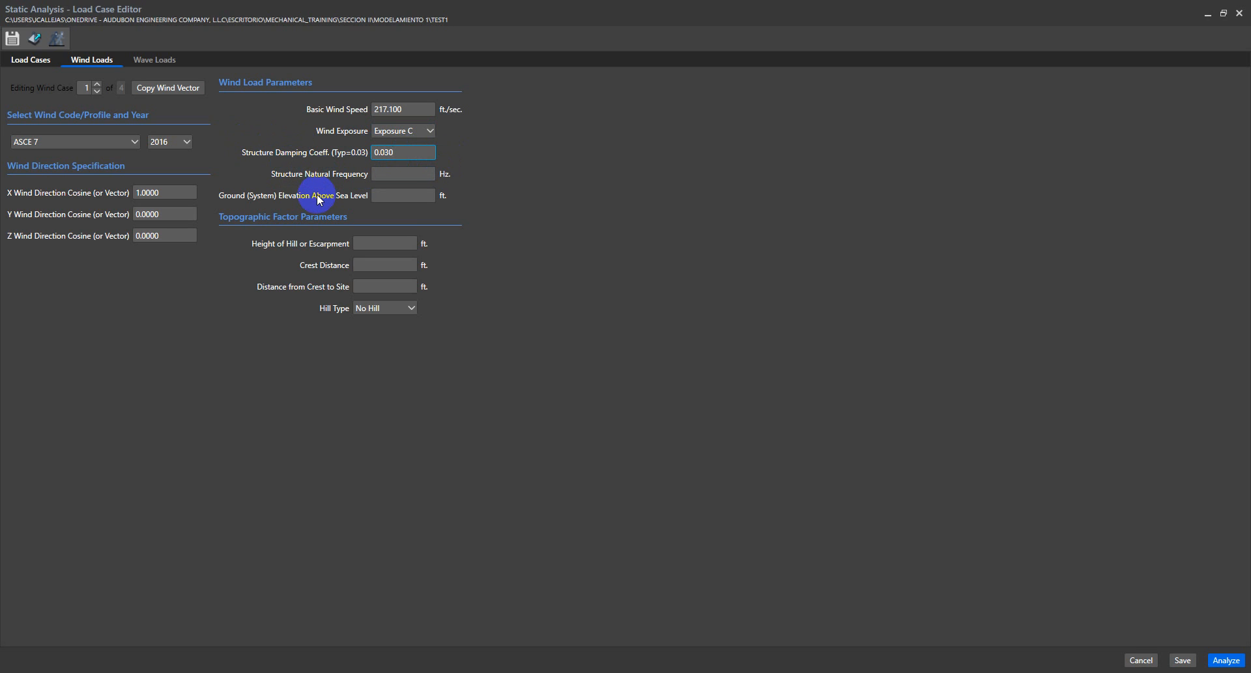
{"action": "double_click", "coordinate": [391, 153]}
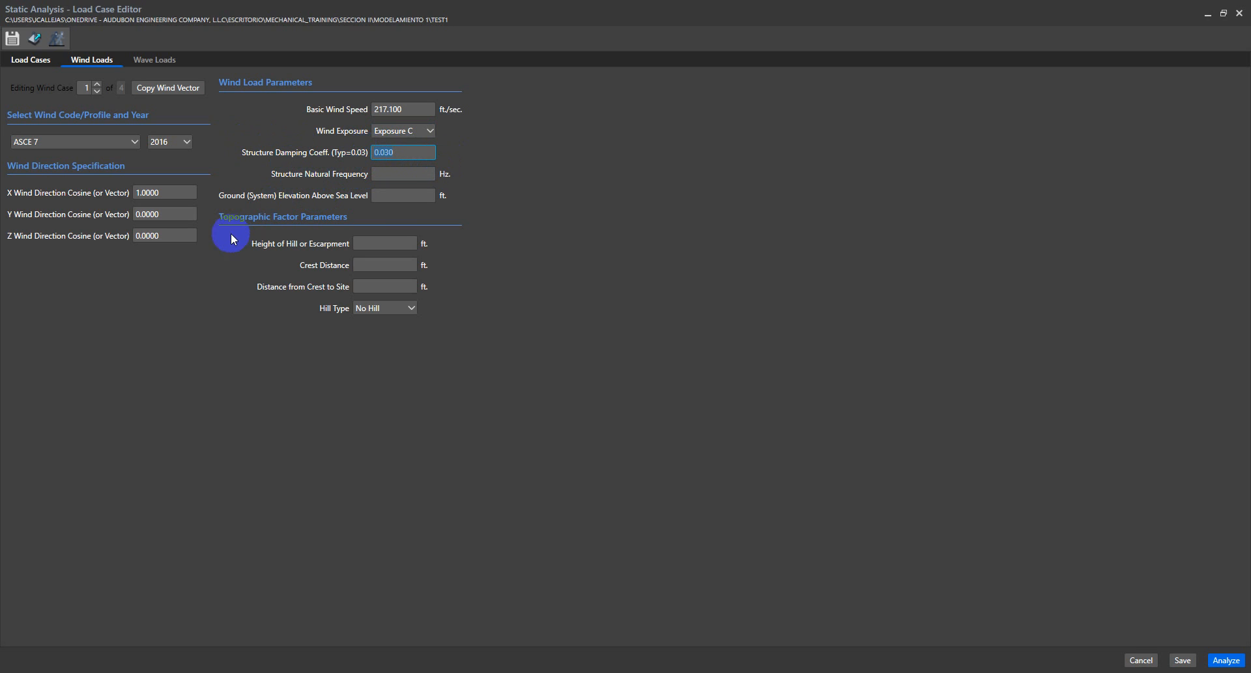
{"action": "left_click", "coordinate": [412, 174]}
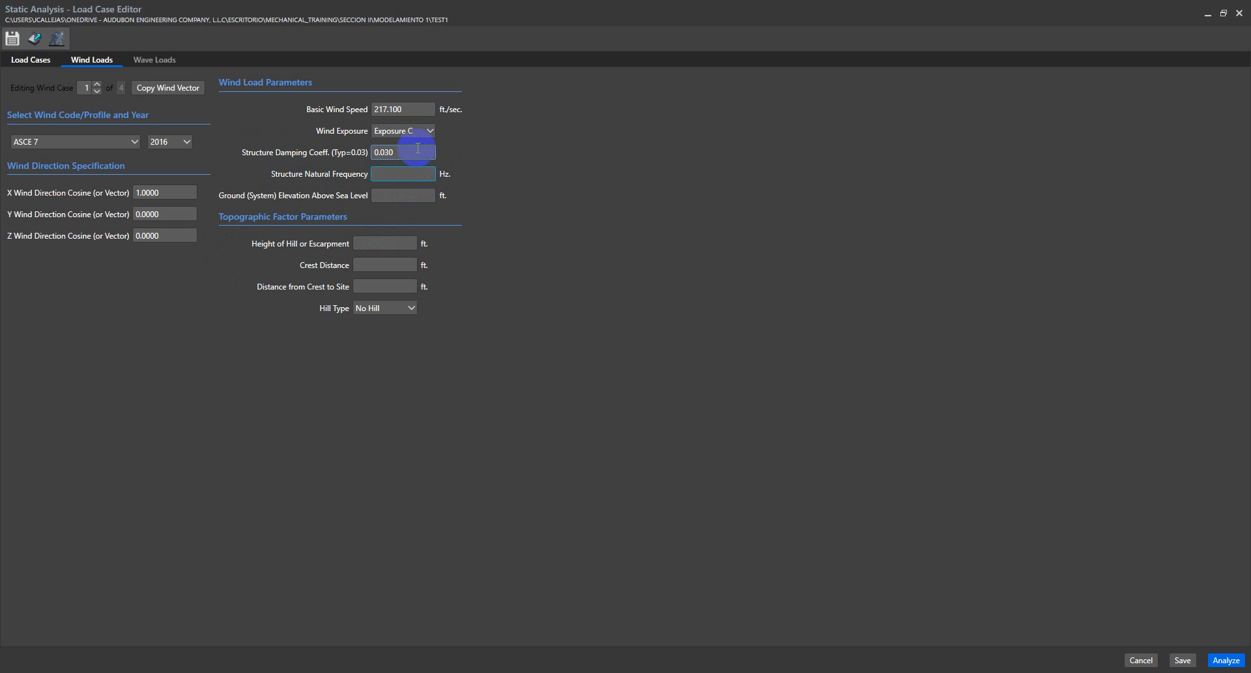
{"action": "left_click", "coordinate": [418, 151]}
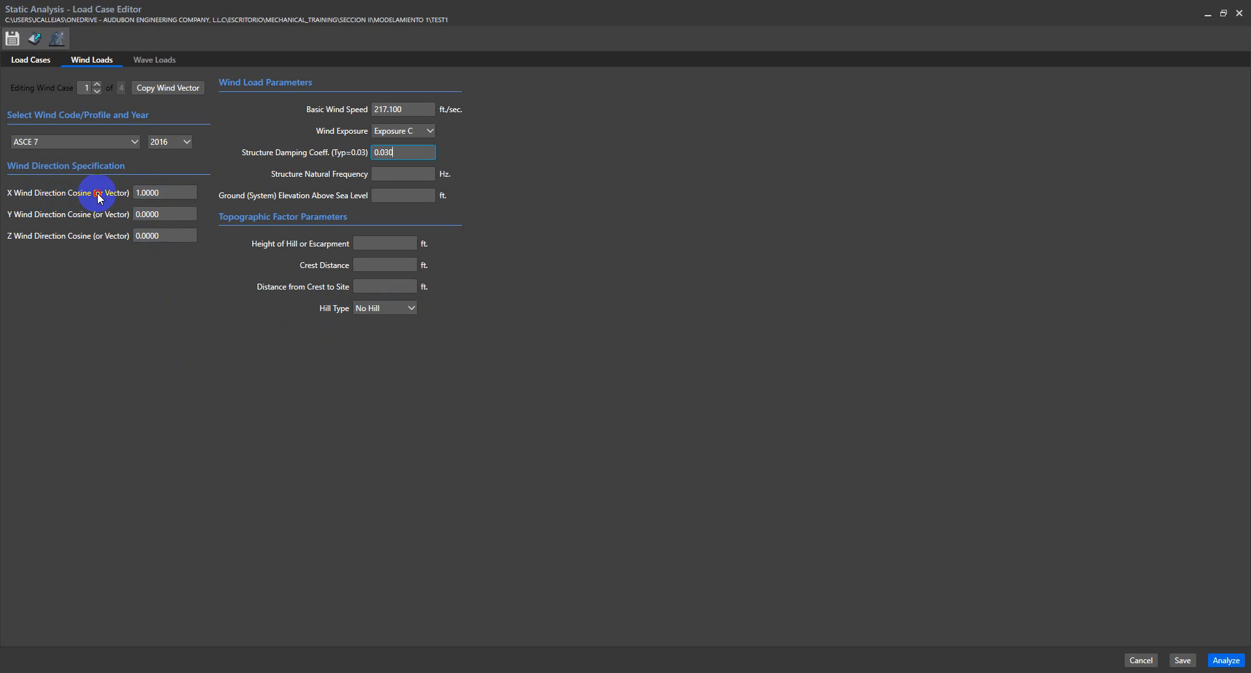
Check the X, Y and Z wind direction cosines of wind case 1
{"action": "left_click", "coordinate": [156, 191]}
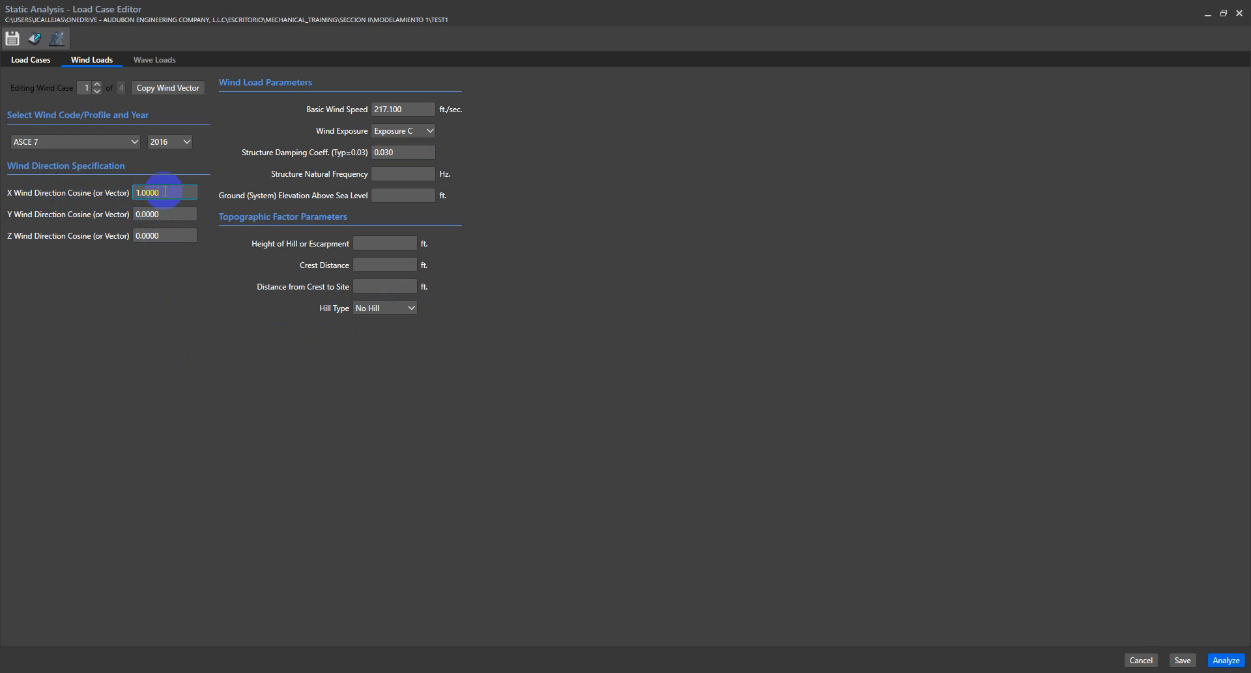
{"action": "key", "text": "Tab"}
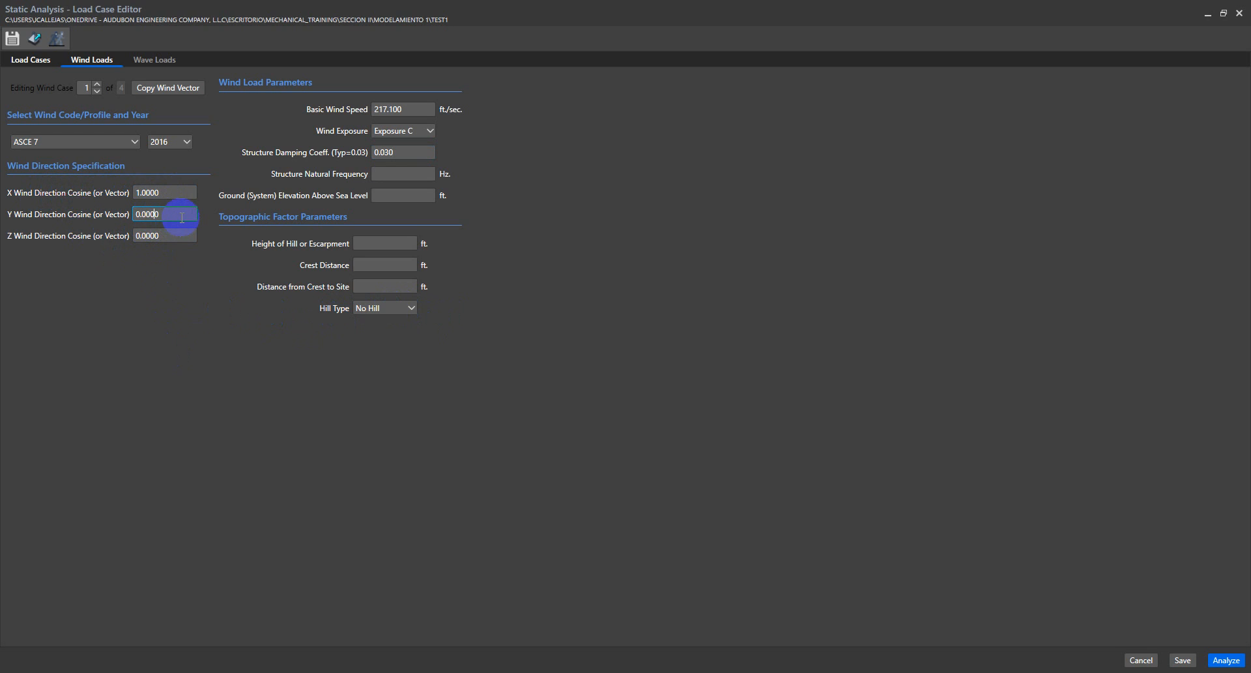
{"action": "left_click", "coordinate": [164, 235]}
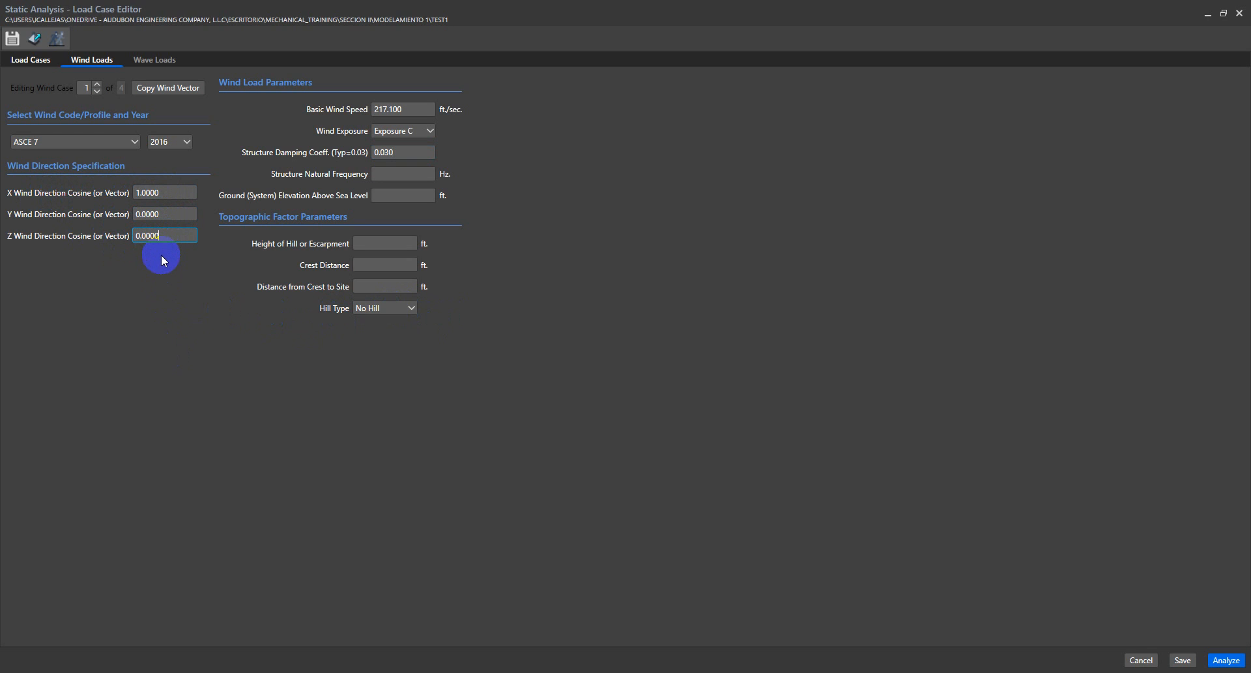
{"action": "left_click", "coordinate": [167, 213]}
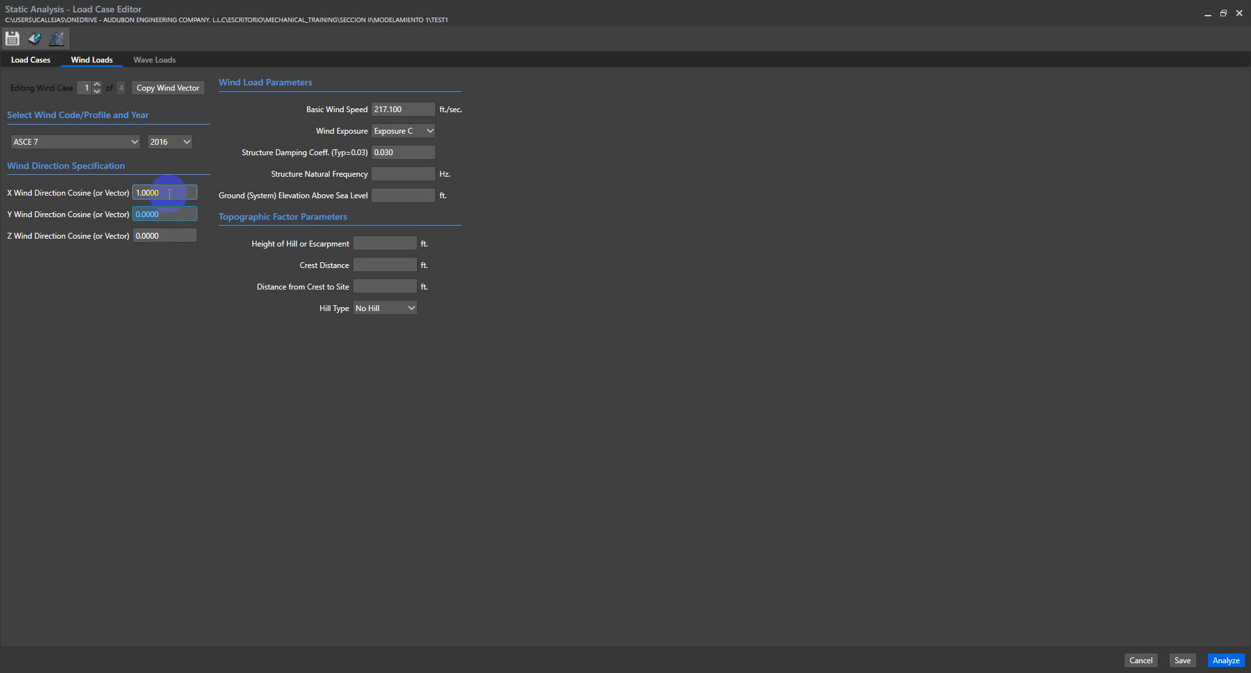
{"action": "left_click", "coordinate": [169, 193]}
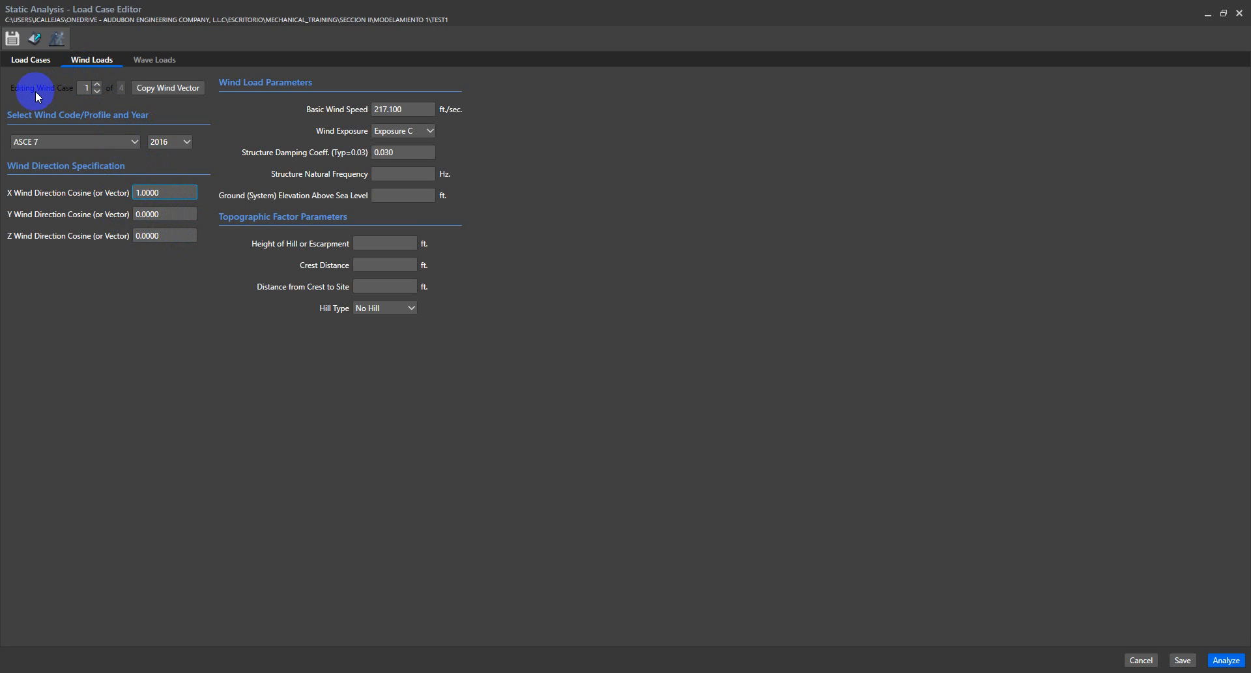
Compare the remaining wind cases up to case 4, checking case 4's Z direction cosine and basic wind speed
{"action": "left_click", "coordinate": [96, 85]}
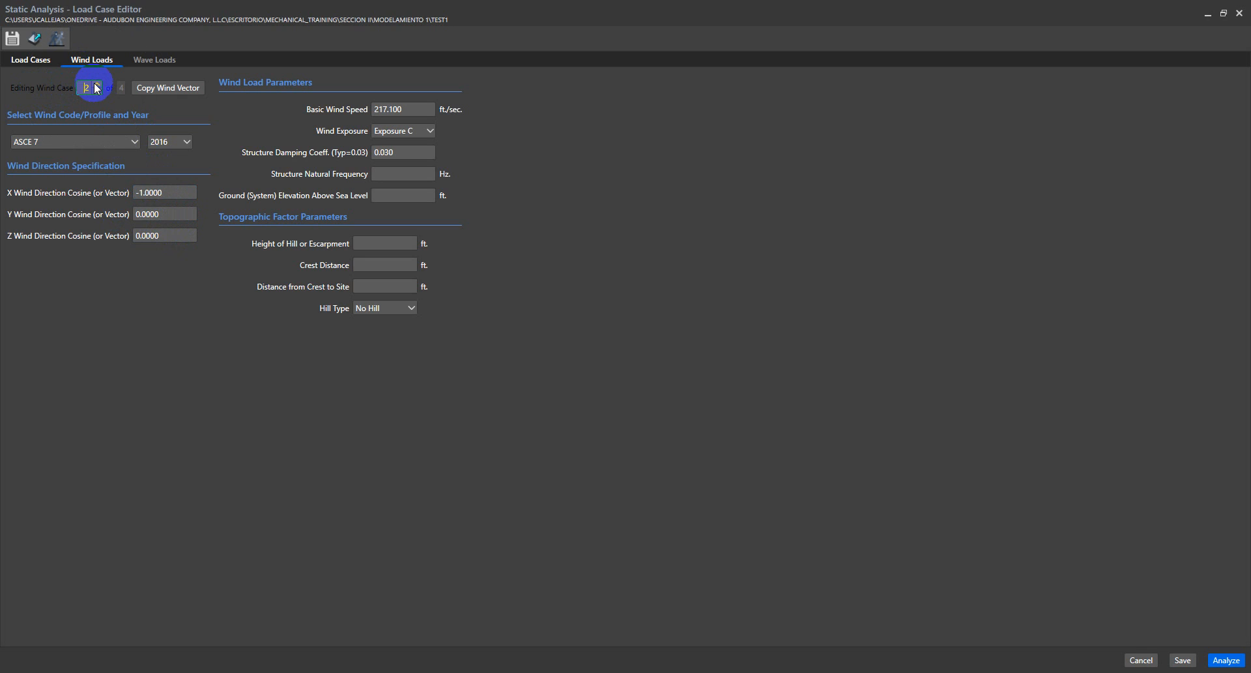
{"action": "left_click", "coordinate": [99, 93]}
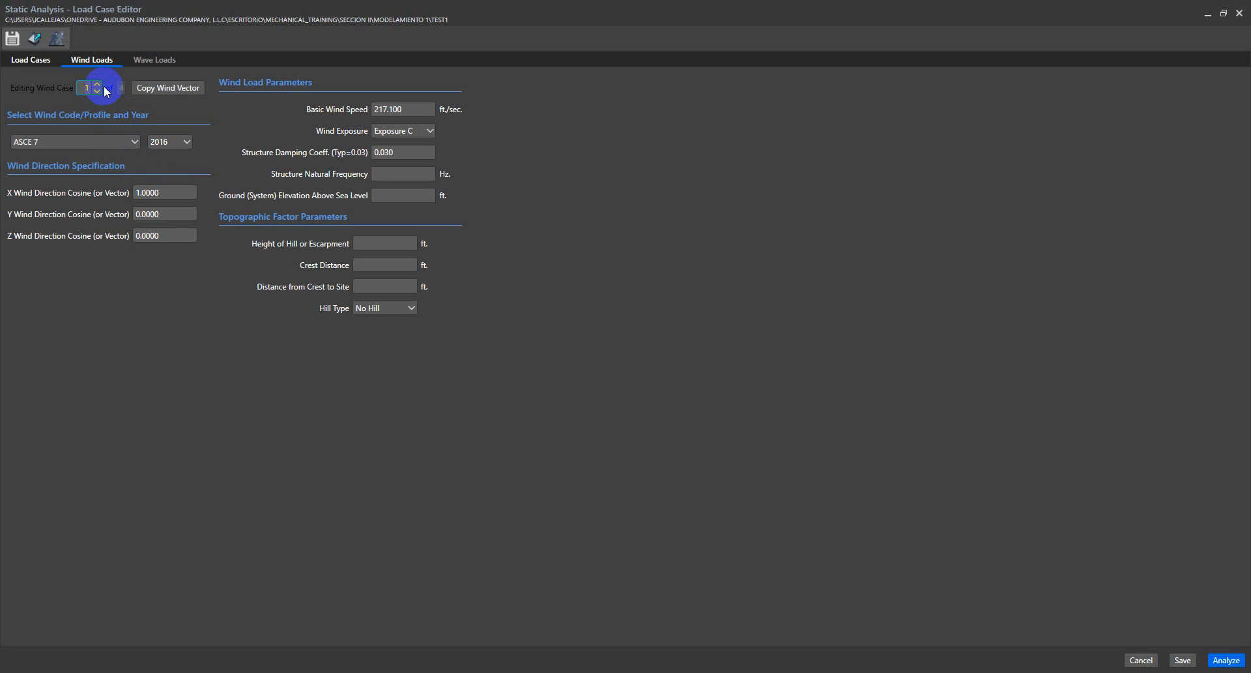
{"action": "left_click", "coordinate": [98, 84]}
{"action": "left_click", "coordinate": [99, 84]}
{"action": "left_click", "coordinate": [99, 84]}
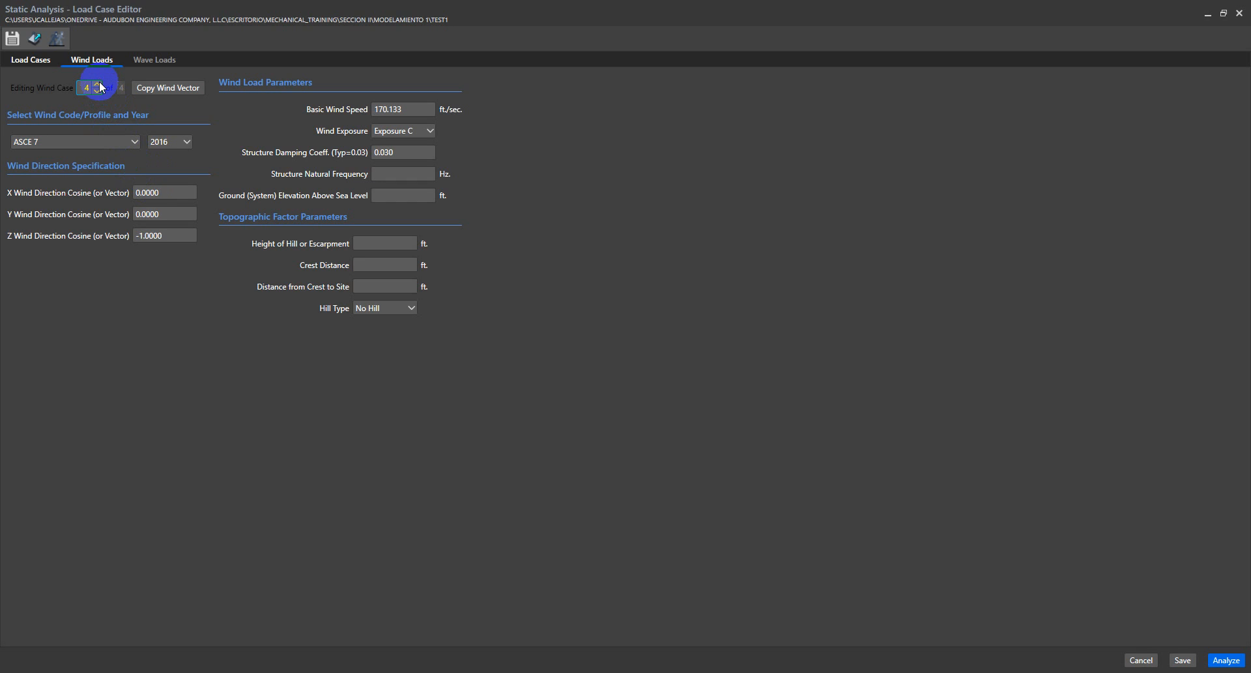
{"action": "left_click", "coordinate": [159, 236]}
{"action": "left_click", "coordinate": [145, 235]}
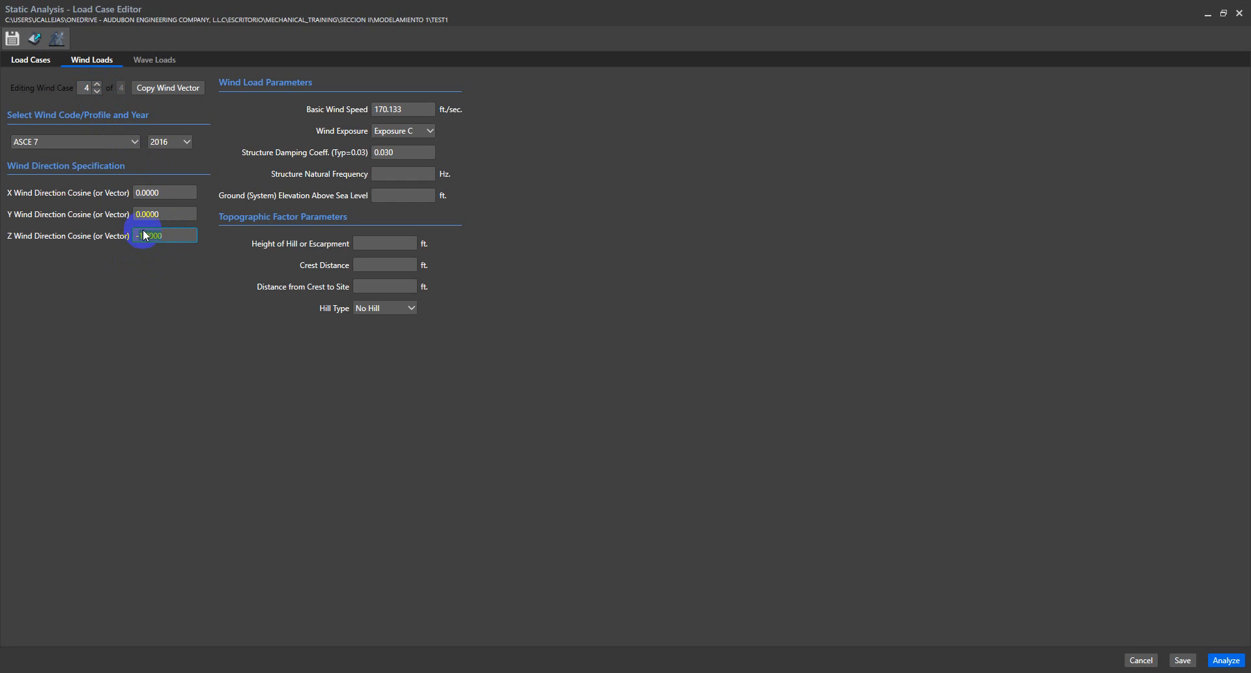
{"action": "double_click", "coordinate": [175, 234]}
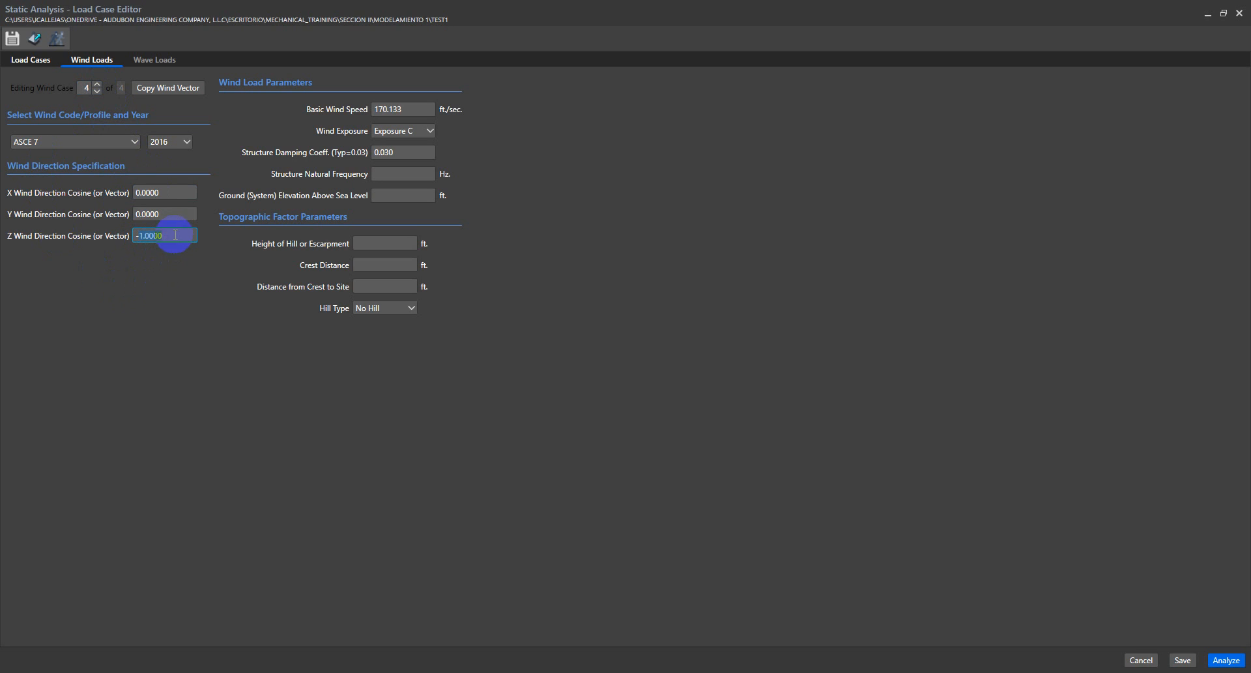
{"action": "left_click", "coordinate": [396, 109]}
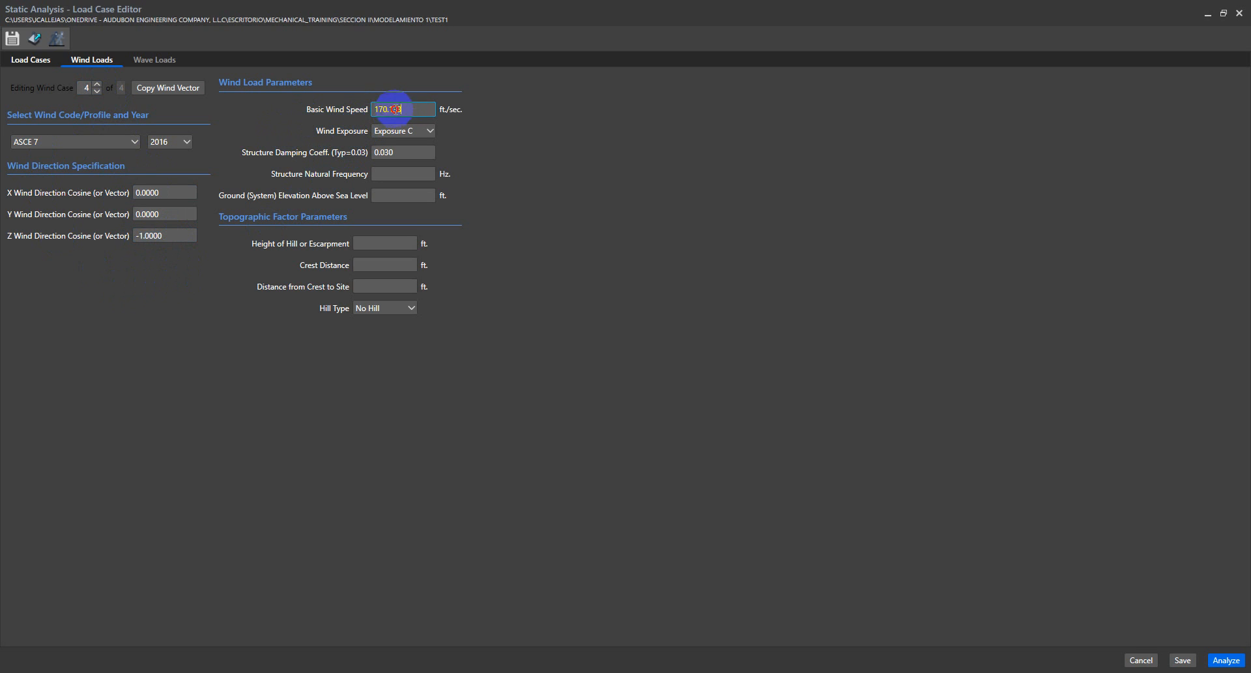
{"action": "left_click_drag", "start_coordinate": [395, 109], "coordinate": [364, 109]}
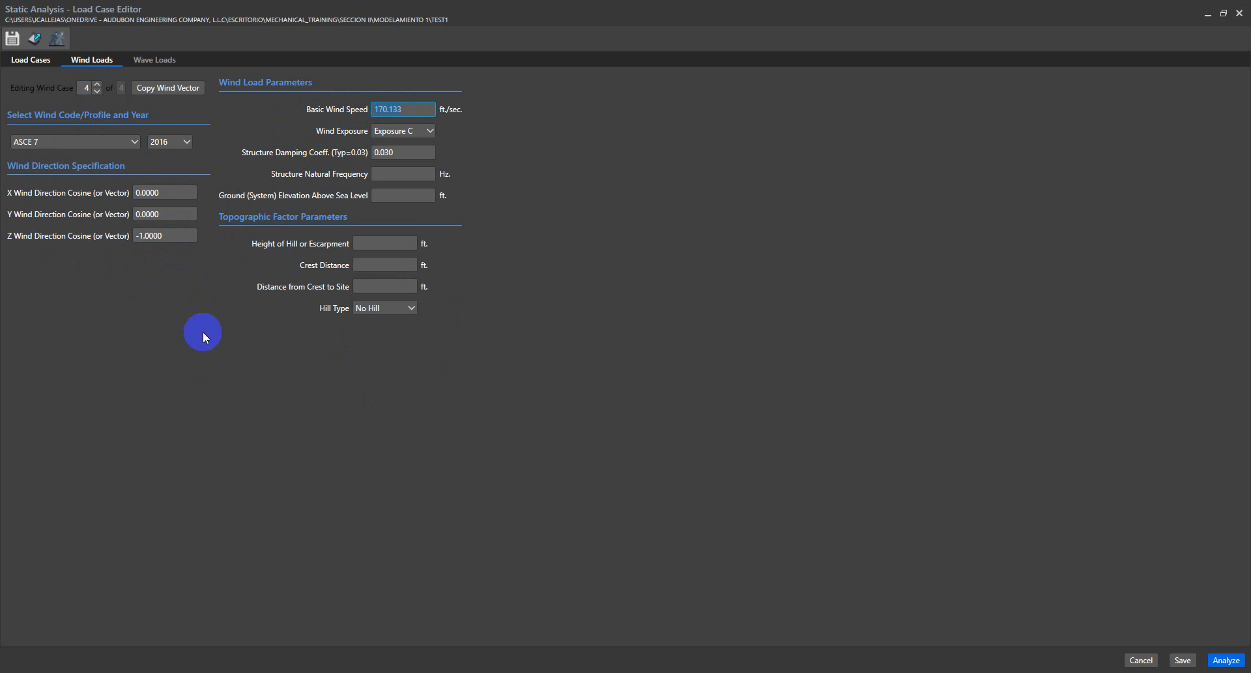
Save the load cases despite the undefined loads and close the static load case editor
{"action": "left_click", "coordinate": [1191, 662]}
{"action": "left_click", "coordinate": [718, 395]}
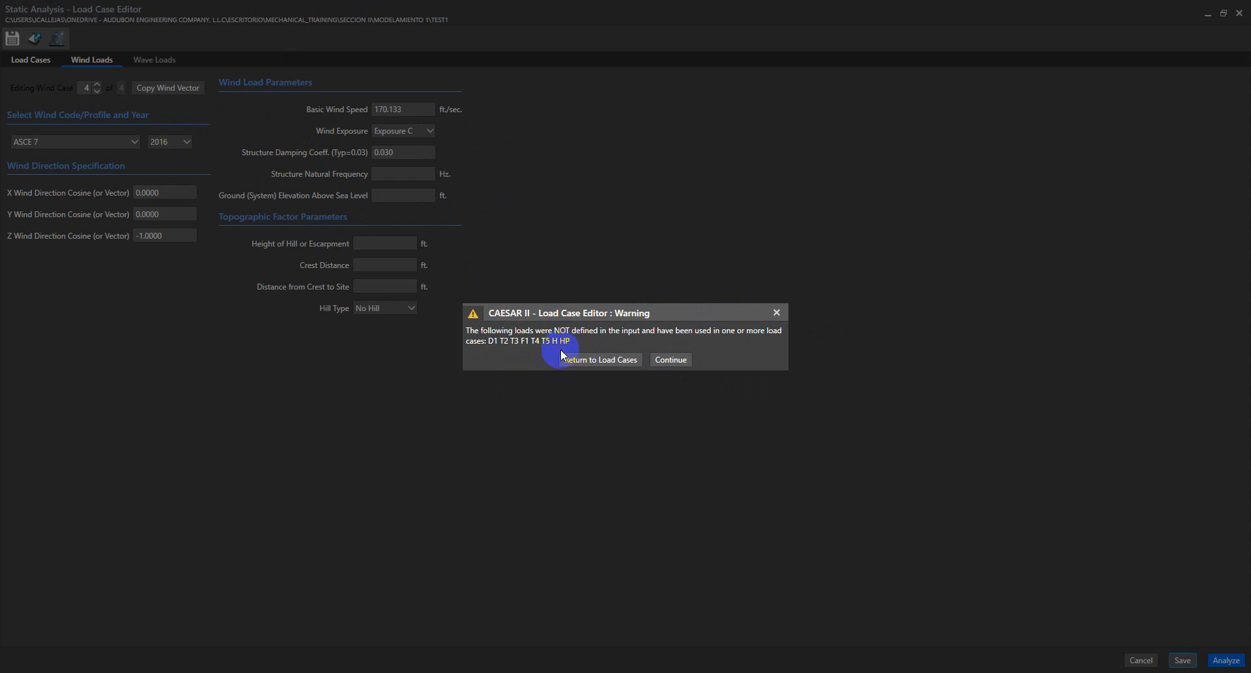
{"action": "left_click", "coordinate": [671, 359]}
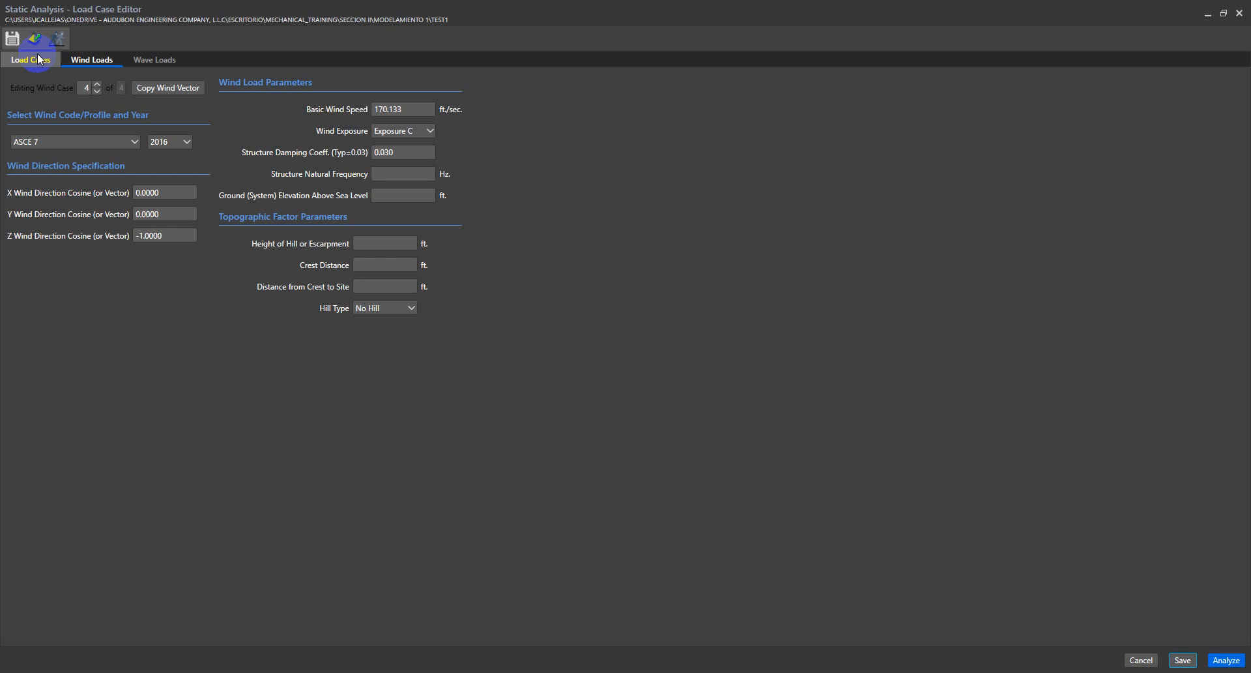
{"action": "left_click", "coordinate": [33, 59]}
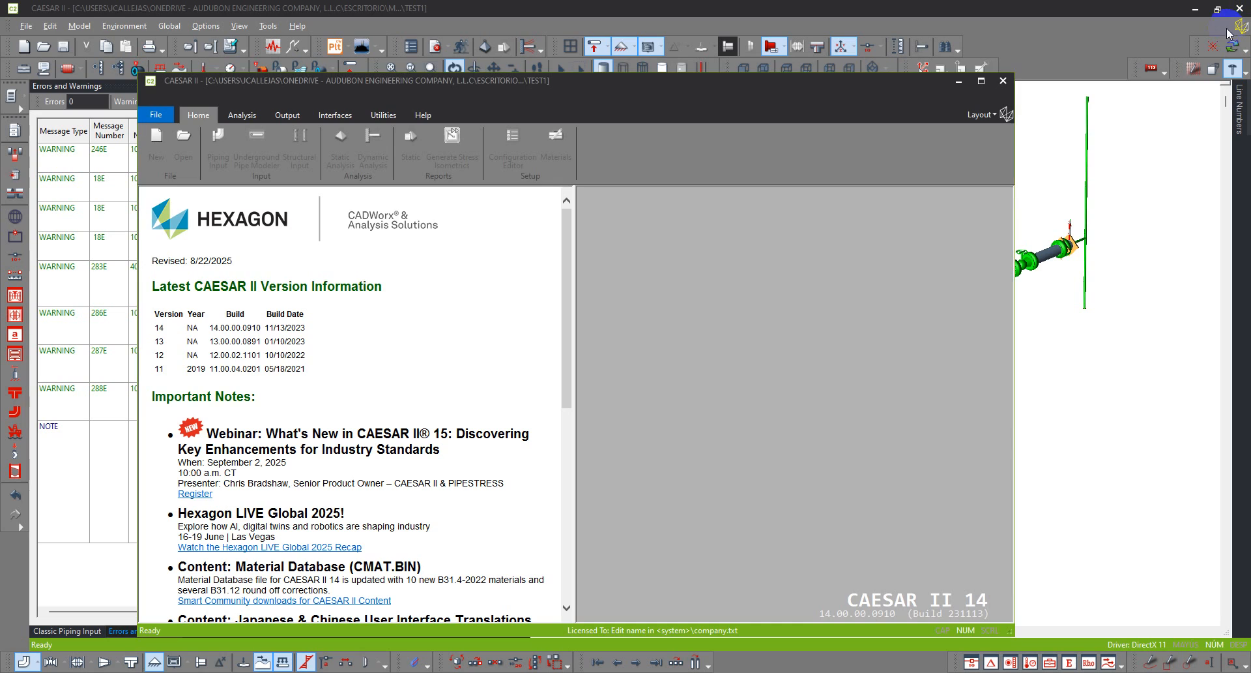
{"action": "left_click", "coordinate": [1240, 13]}
Close the Errors and Warnings list and the MDMT report to return to the classic piping input
{"action": "left_click_drag", "start_coordinate": [1096, 181], "coordinate": [780, 223]}
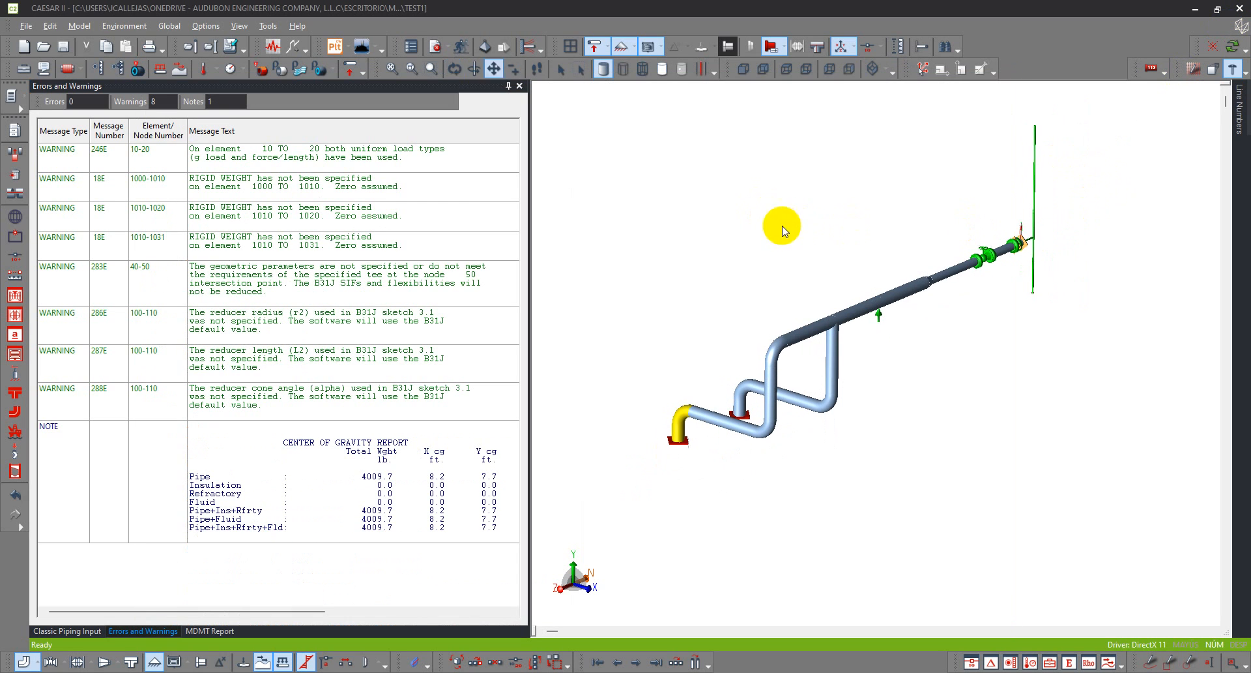
{"action": "left_click", "coordinate": [519, 85]}
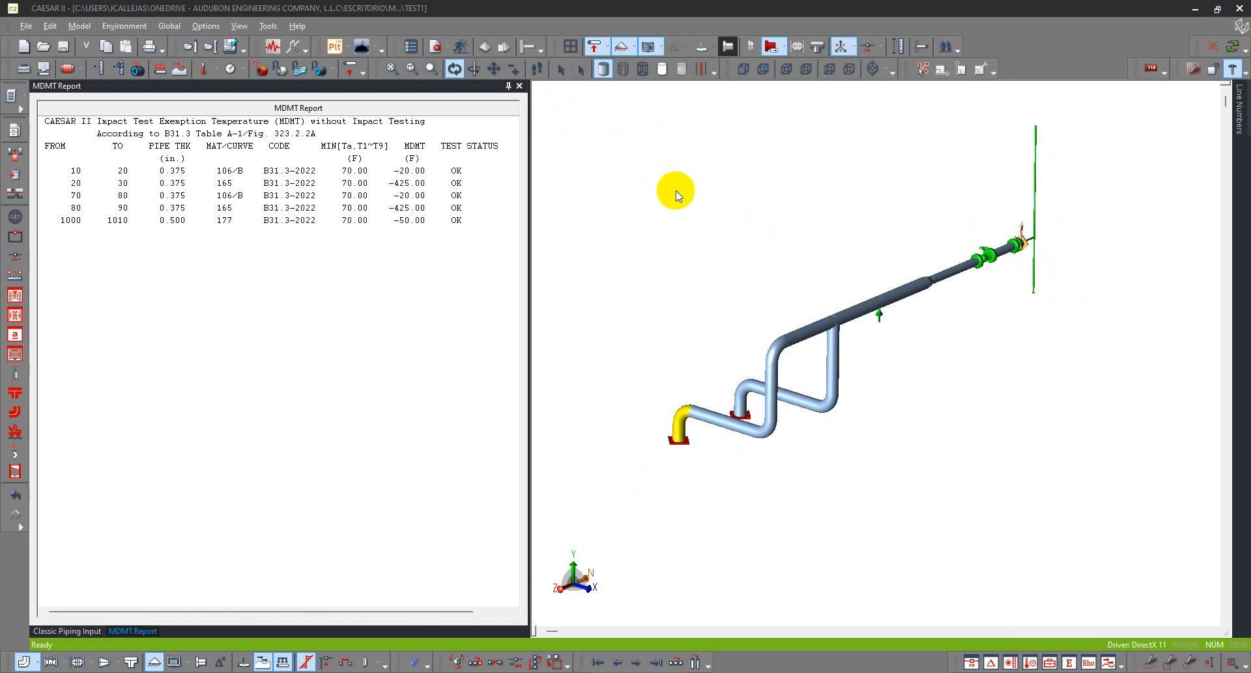
{"action": "left_click", "coordinate": [519, 85]}
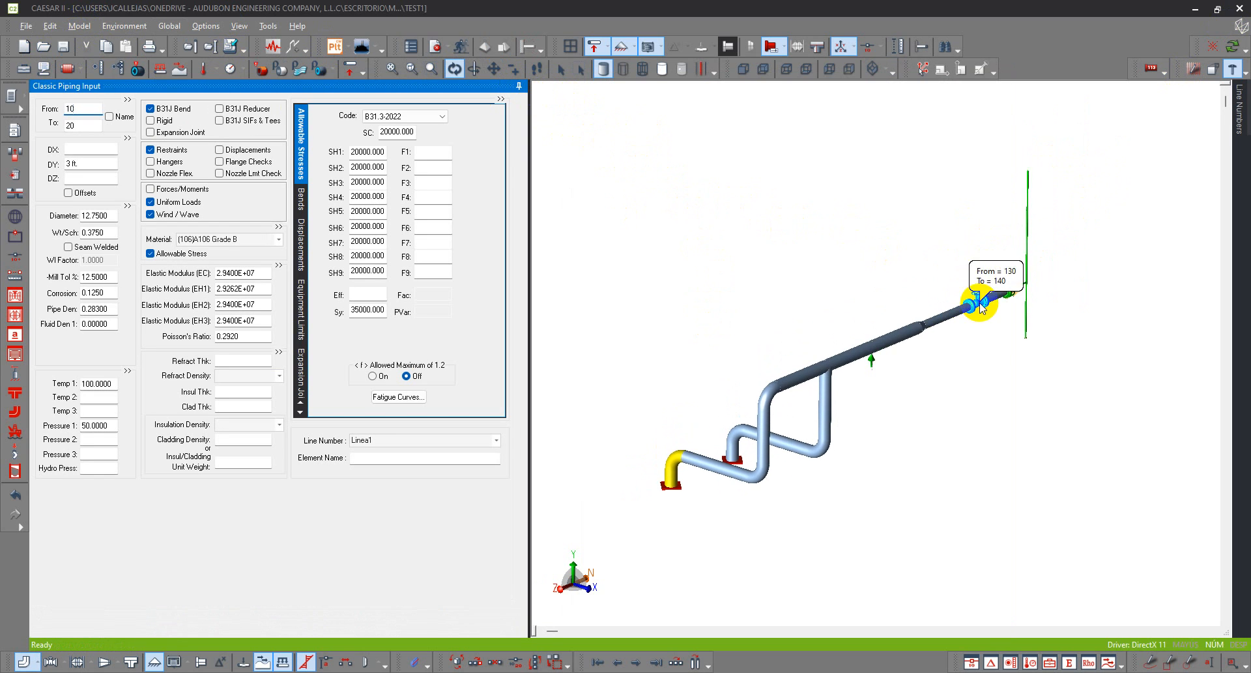
Inspect the flanged ball valve on element 130 to 140 and the adjoining flanges on both sides of it
{"action": "scroll", "coordinate": [1019, 271], "scroll_direction": "up", "scroll_amount": 5}
{"action": "left_click_drag", "start_coordinate": [949, 464], "coordinate": [987, 464]}
{"action": "scroll", "coordinate": [989, 267], "scroll_direction": "down", "scroll_amount": 1}
{"action": "scroll", "coordinate": [921, 251], "scroll_direction": "up", "scroll_amount": 2}
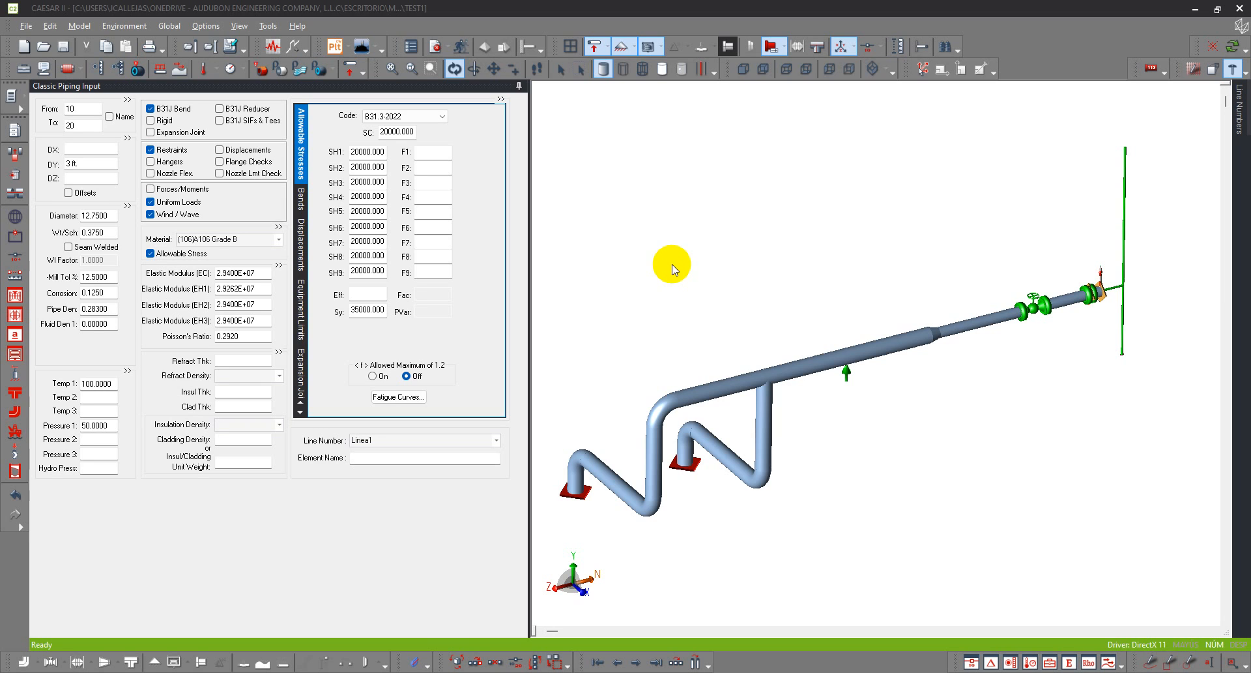
{"action": "scroll", "coordinate": [989, 291], "scroll_direction": "up", "scroll_amount": 3}
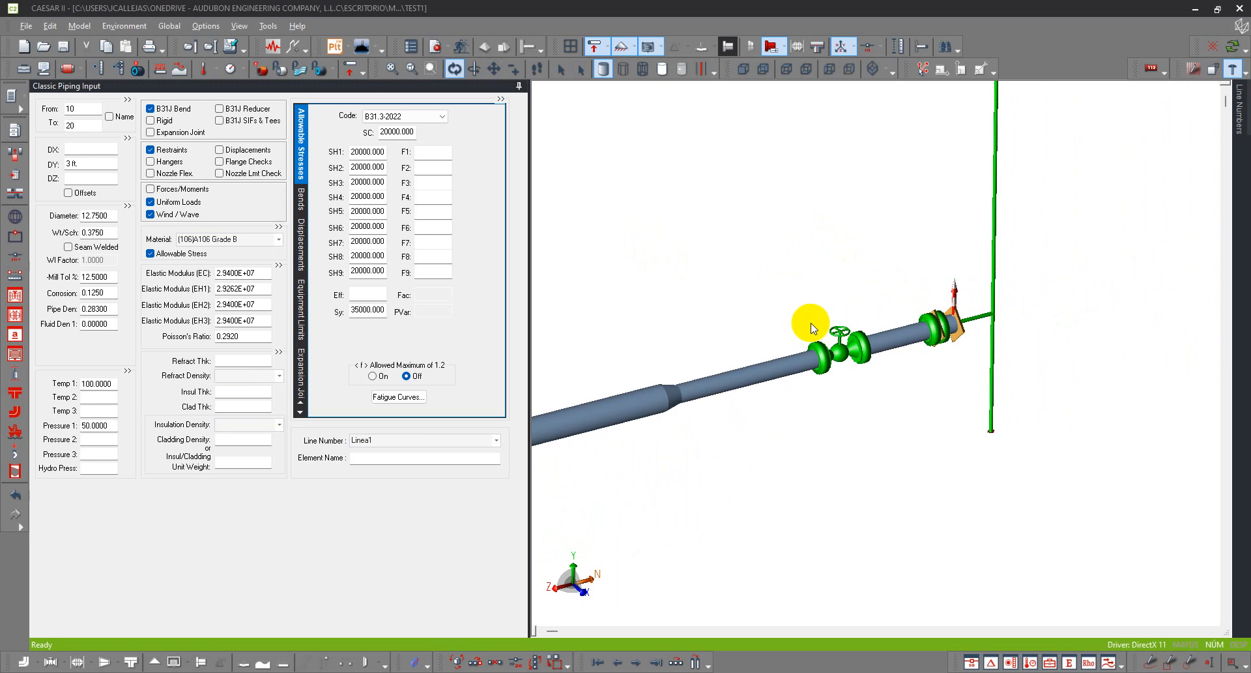
{"action": "left_click_drag", "start_coordinate": [812, 326], "coordinate": [842, 425]}
{"action": "scroll", "coordinate": [869, 331], "scroll_direction": "up", "scroll_amount": 4}
{"action": "left_click_drag", "start_coordinate": [868, 354], "coordinate": [834, 311]}
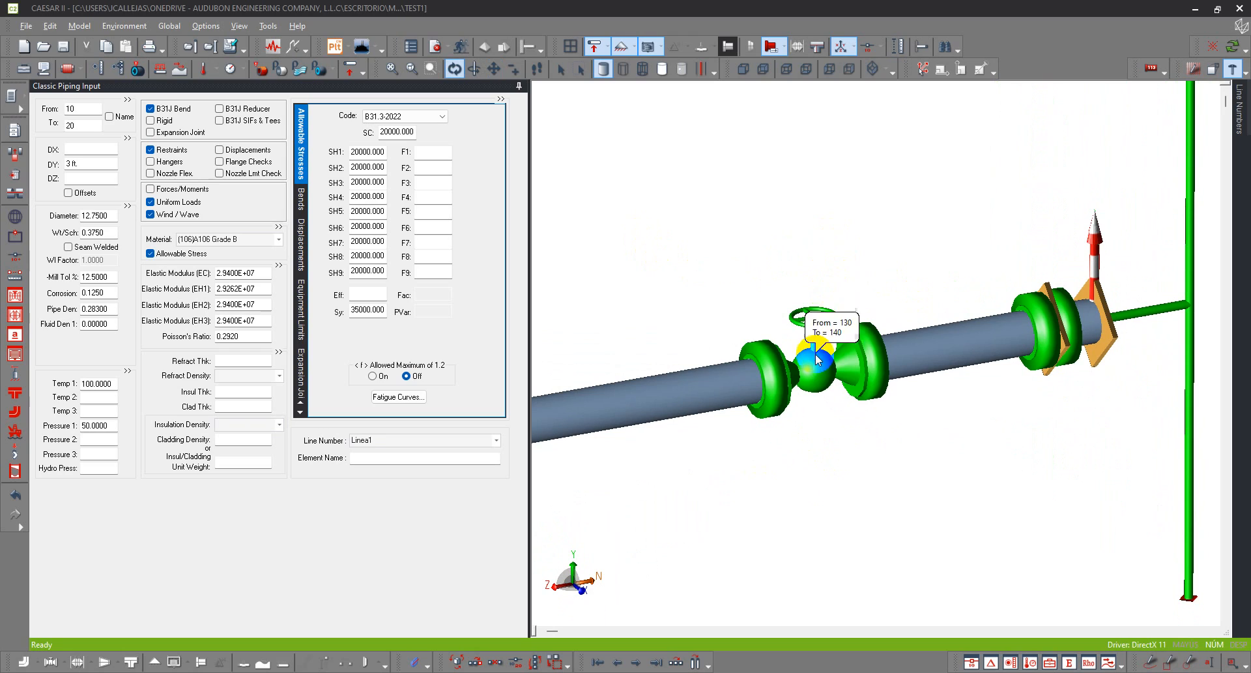
{"action": "left_click", "coordinate": [839, 391]}
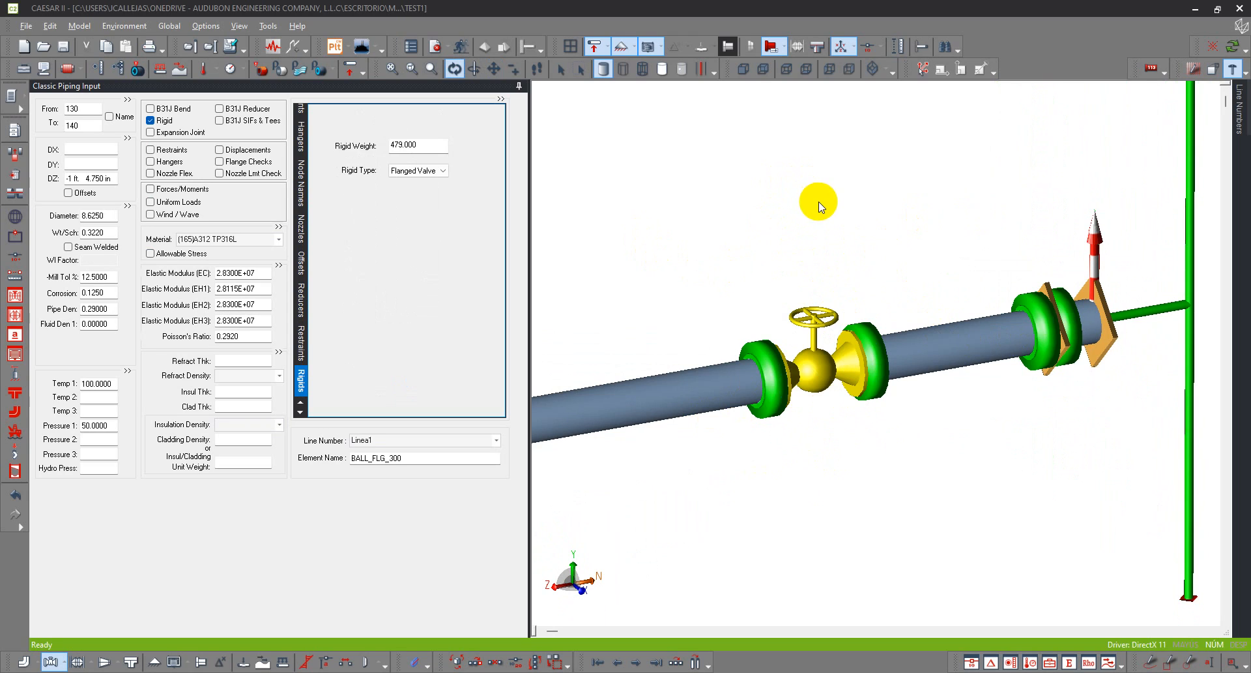
{"action": "left_click", "coordinate": [779, 375]}
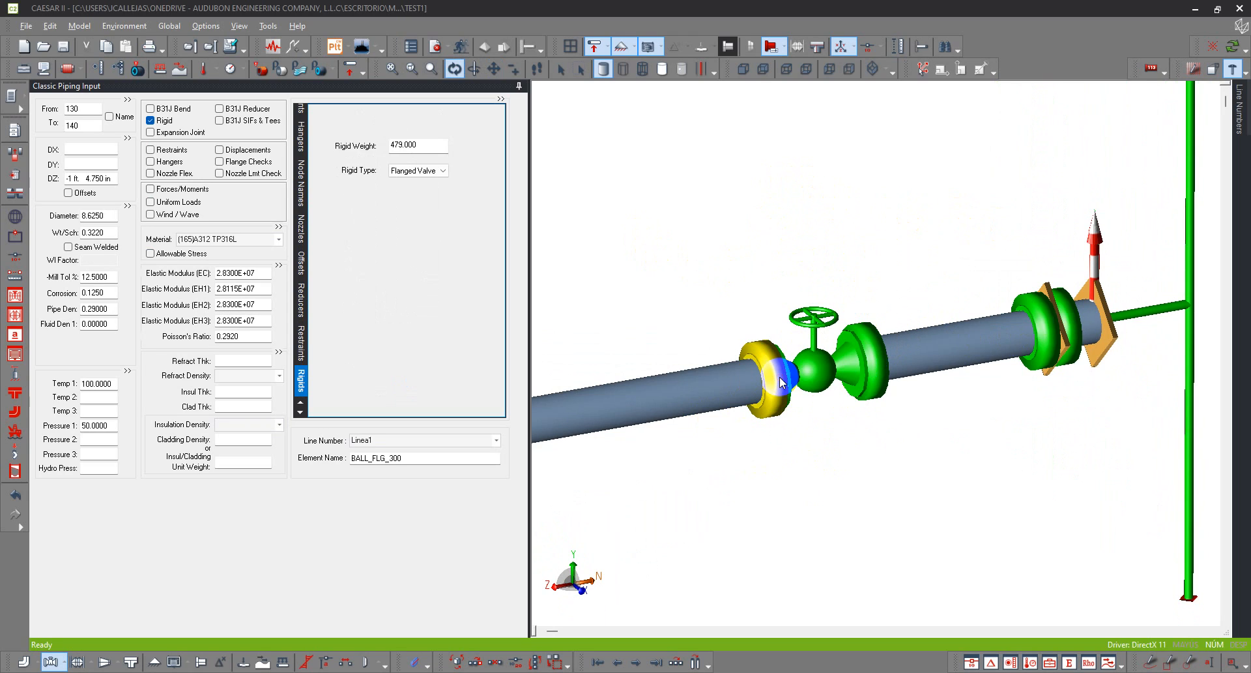
{"action": "left_click", "coordinate": [875, 361]}
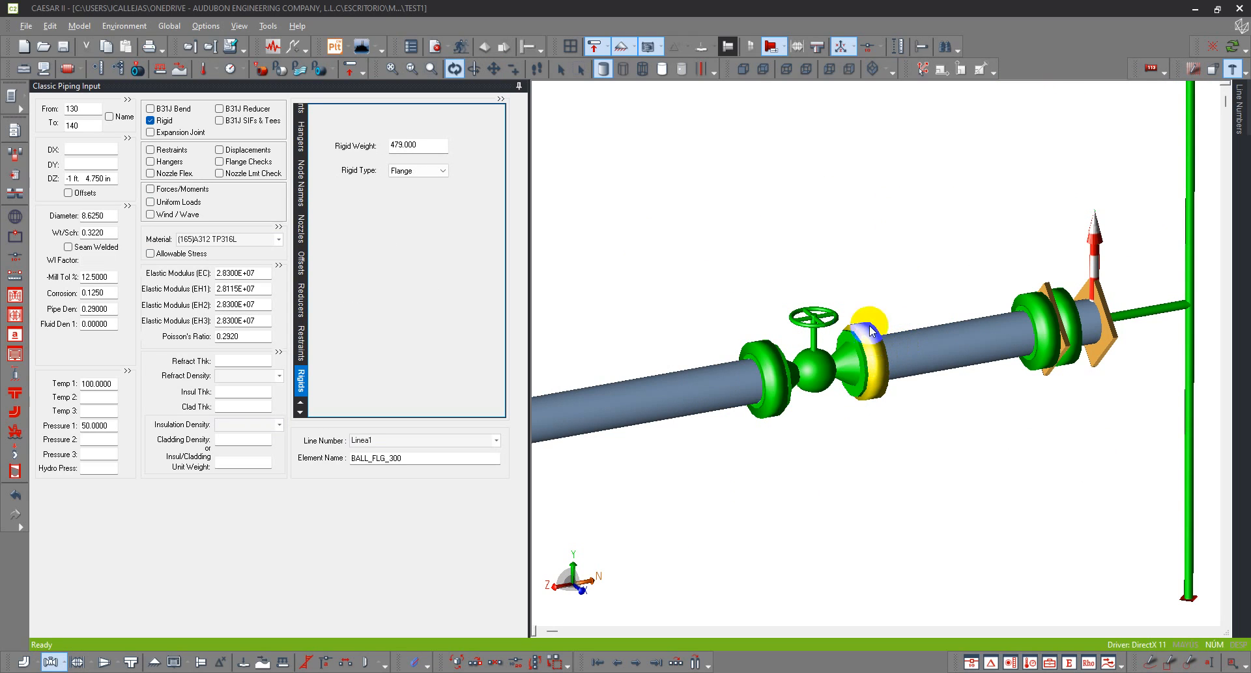
Enable flange checks on the flanged valve element 130 to 140
{"action": "left_click", "coordinate": [809, 372]}
{"action": "left_click_drag", "start_coordinate": [911, 409], "coordinate": [789, 442]}
{"action": "left_click_drag", "start_coordinate": [931, 314], "coordinate": [828, 294]}
{"action": "scroll", "coordinate": [709, 318], "scroll_direction": "up", "scroll_amount": 5}
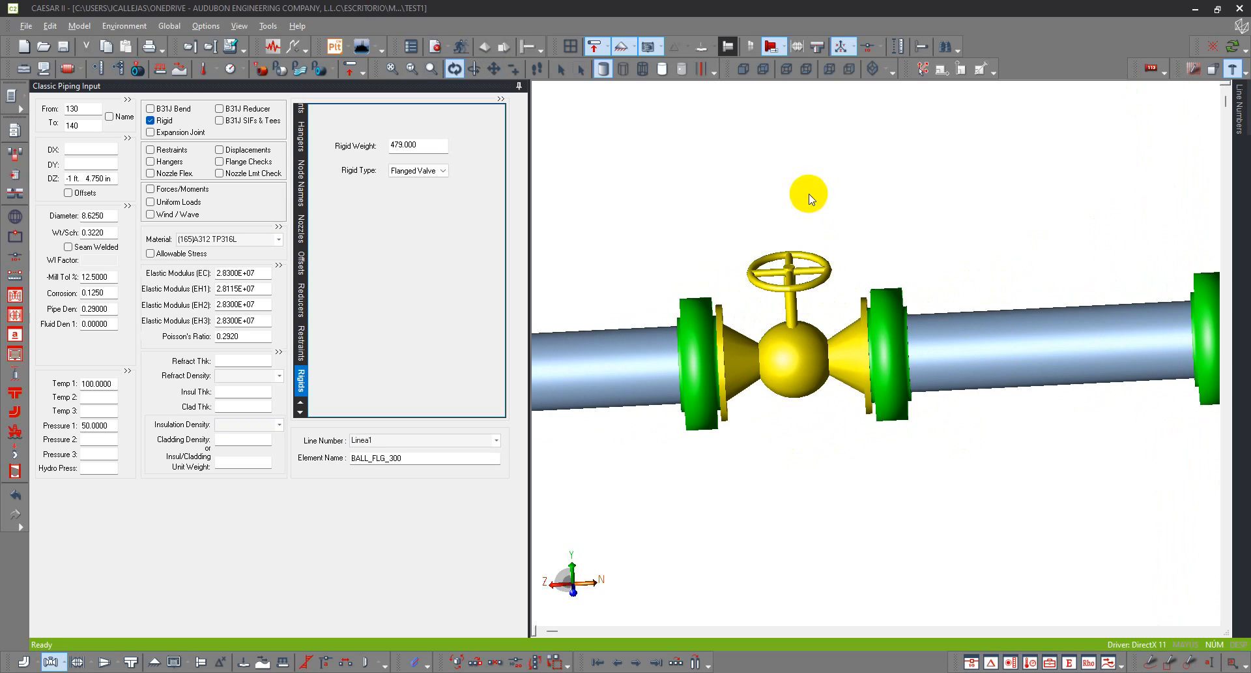
{"action": "left_click", "coordinate": [236, 164]}
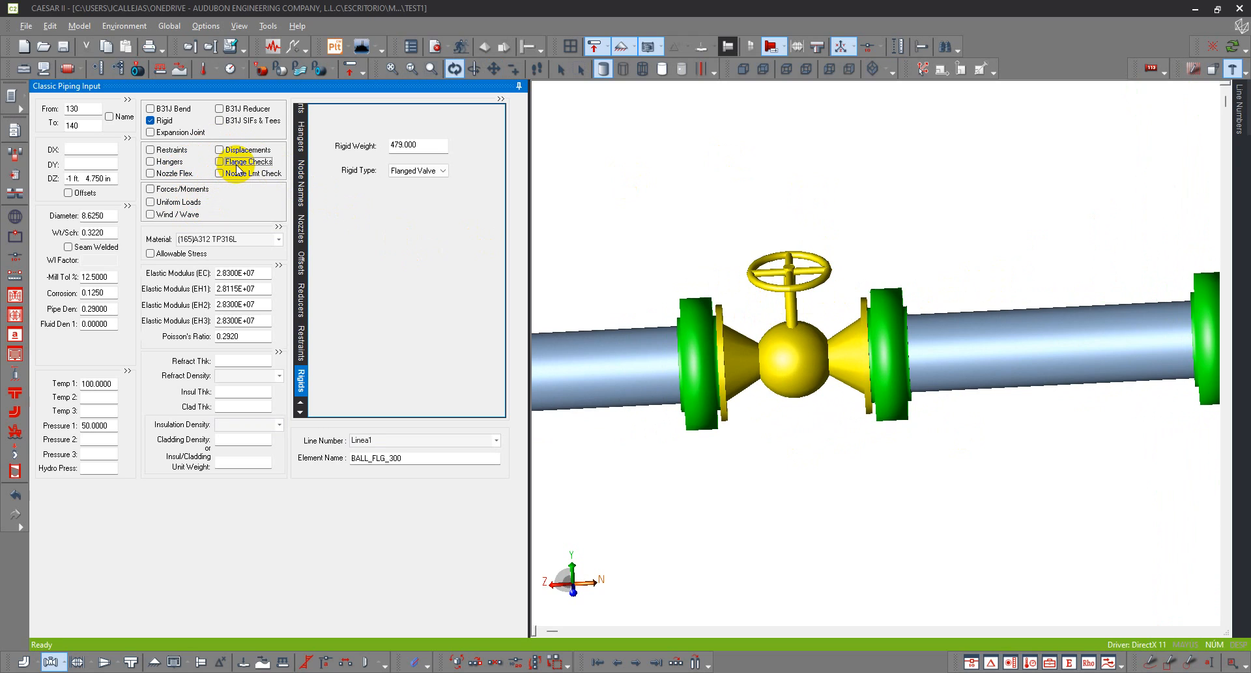
{"action": "left_click", "coordinate": [236, 167]}
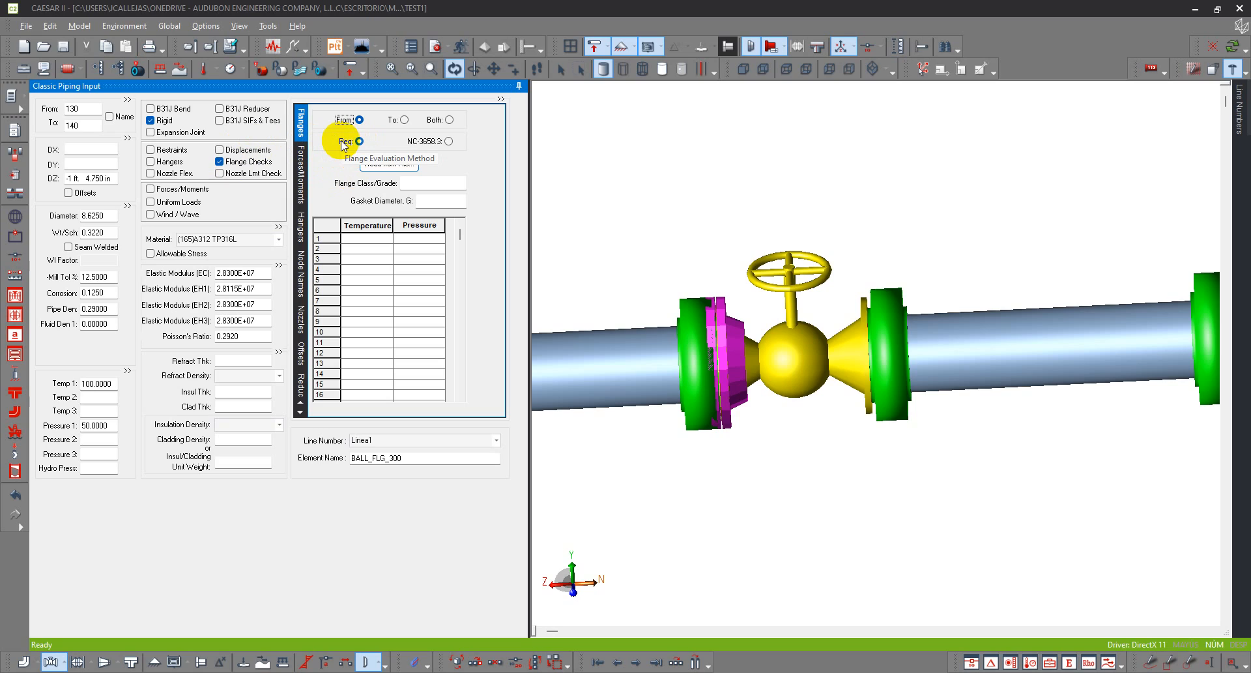
Switch the valve's flange evaluation method from Peq to NC-3658.3 and go to the flange yield strength SYC entry
{"action": "left_click", "coordinate": [332, 146]}
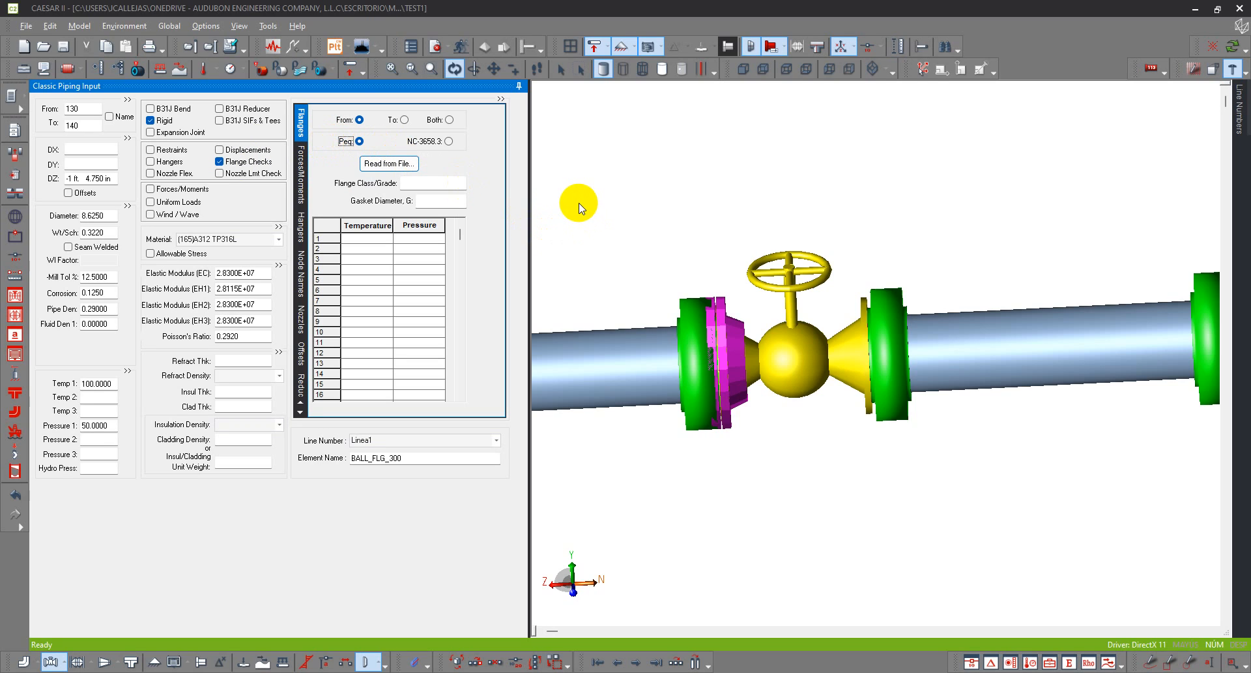
{"action": "left_click", "coordinate": [449, 141]}
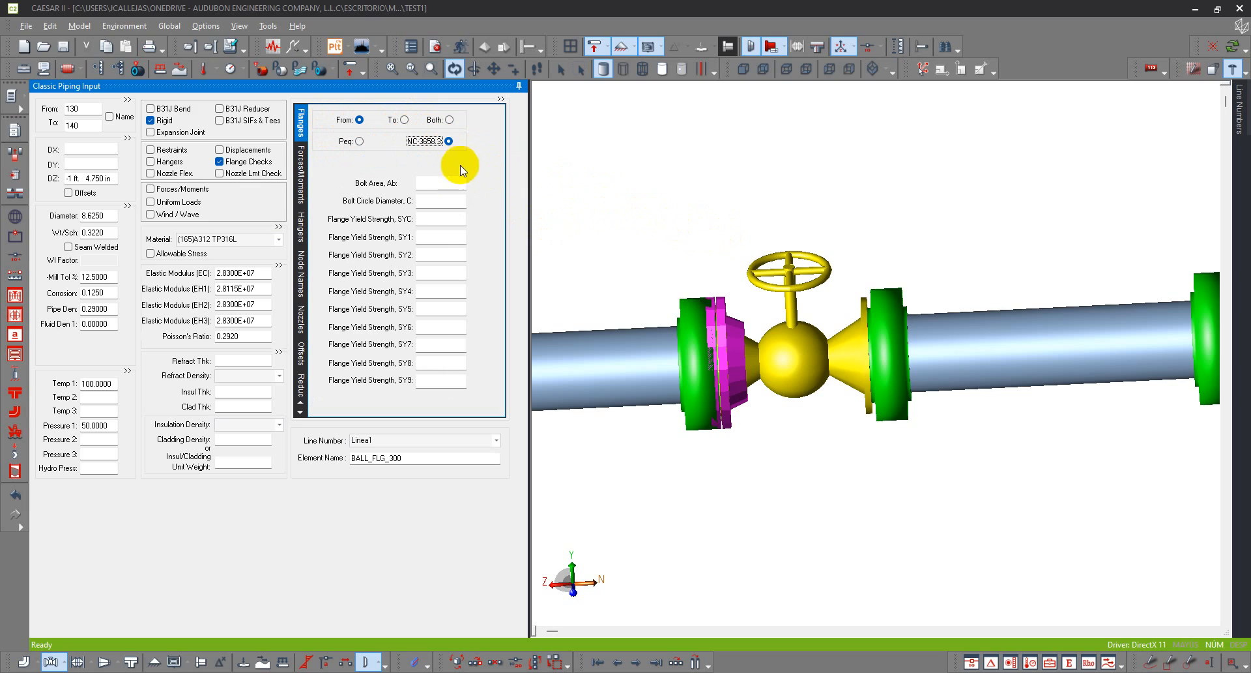
{"action": "left_click", "coordinate": [444, 218]}
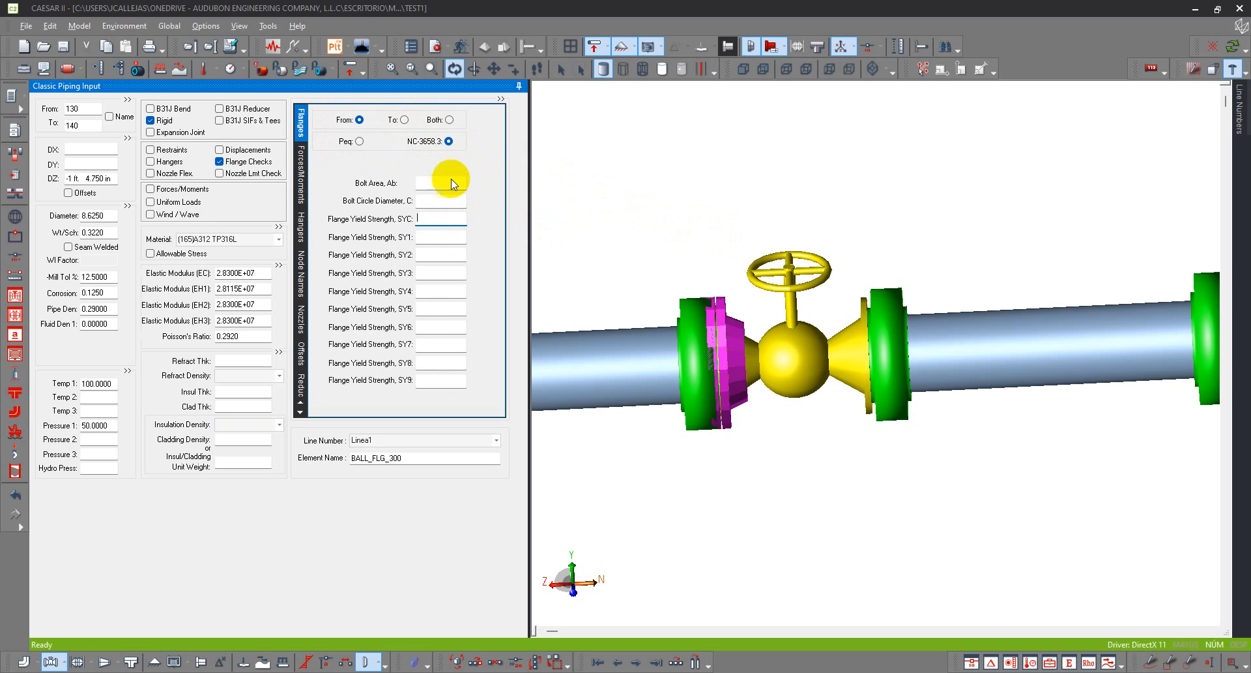
Compare the Peq and NC-3658.3 flange inputs of the valve element and set the evaluation method to Peq
{"action": "left_click", "coordinate": [358, 141]}
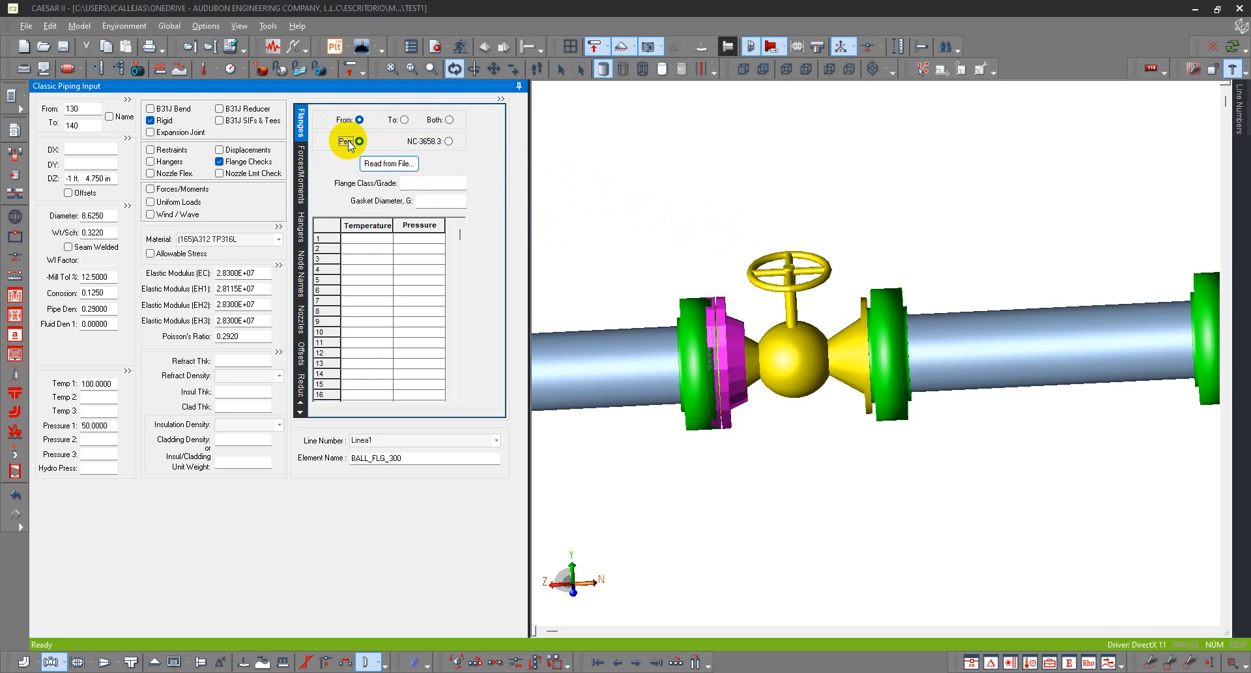
{"action": "left_click", "coordinate": [449, 141]}
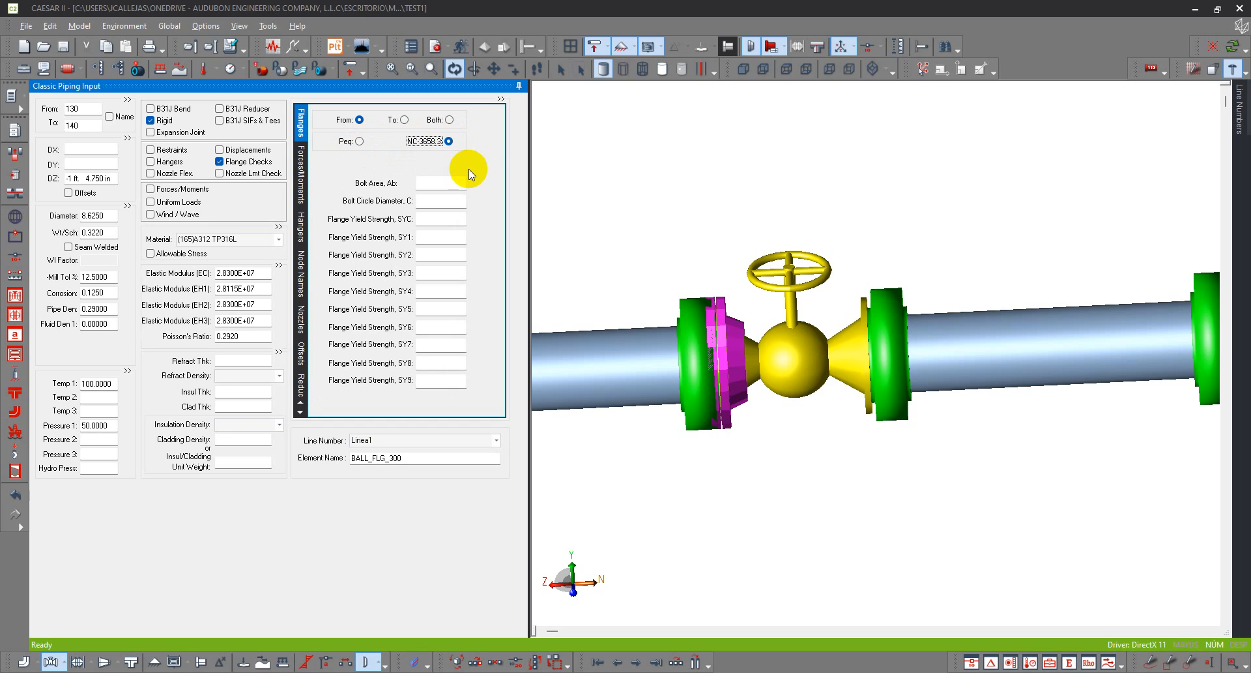
{"action": "mouse_move", "coordinate": [572, 386]}
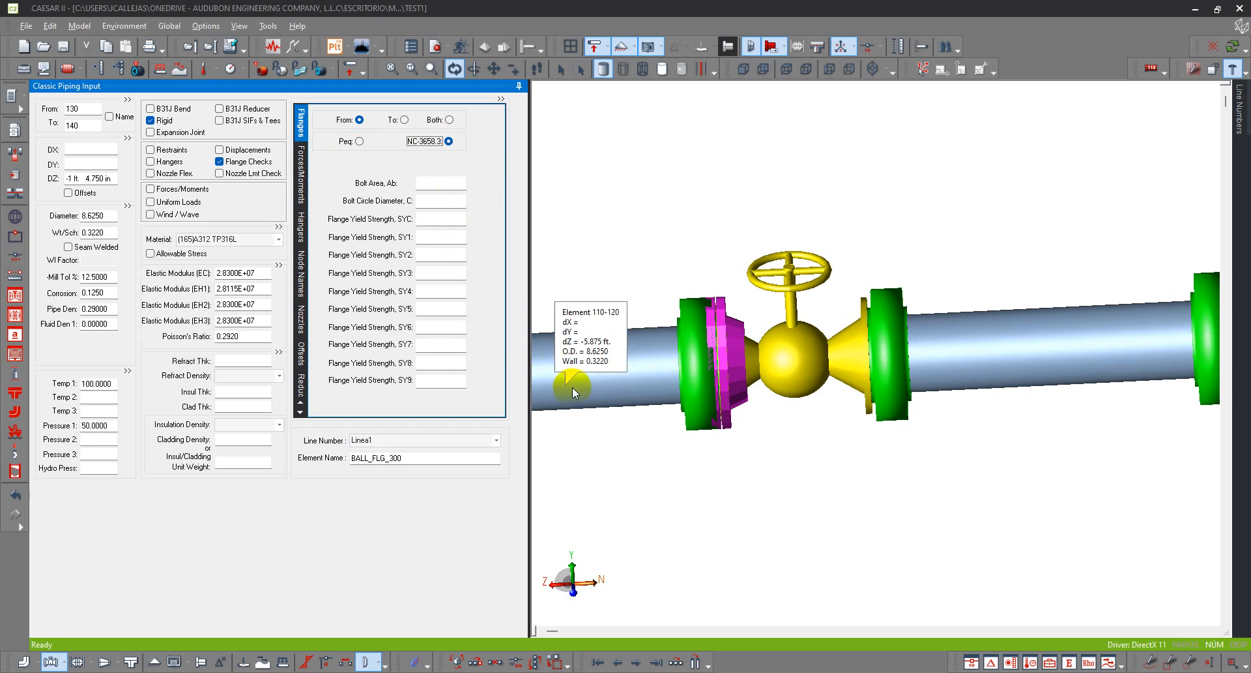
{"action": "left_click", "coordinate": [361, 143]}
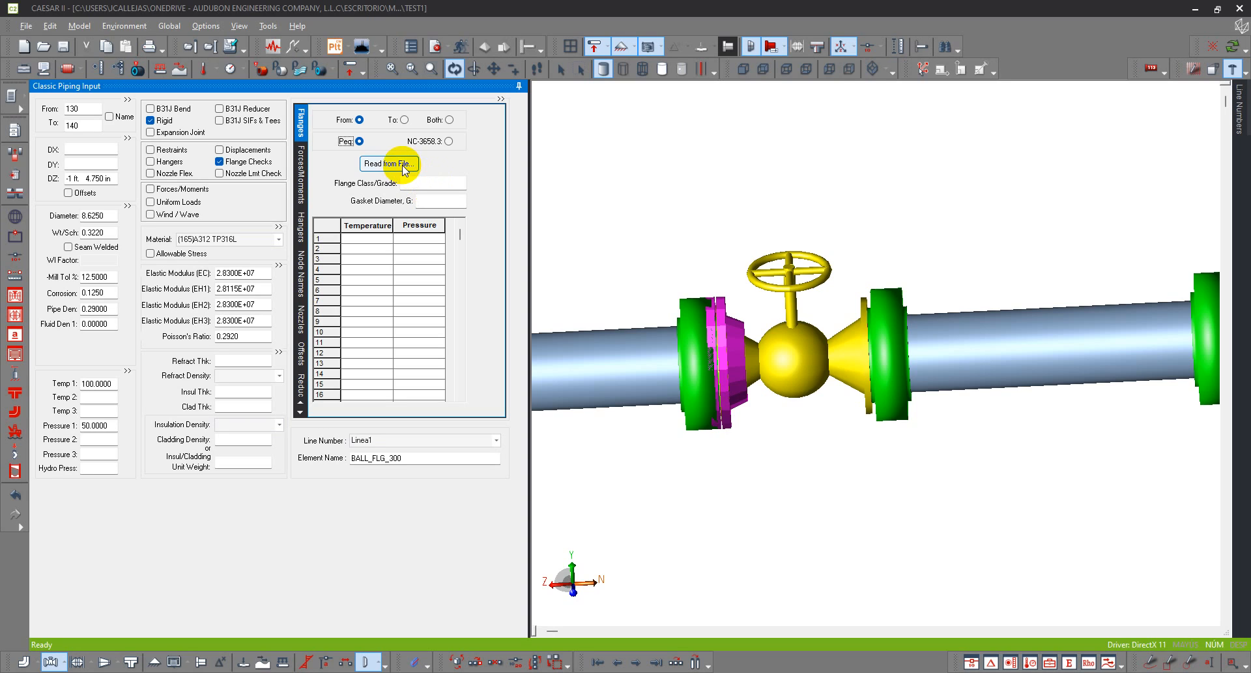
Browse the flange pressure ratings file for the ASME-2009M classes and the ASME-2003 class 300 material groups, then close it without loading a rating
{"action": "left_click", "coordinate": [404, 167]}
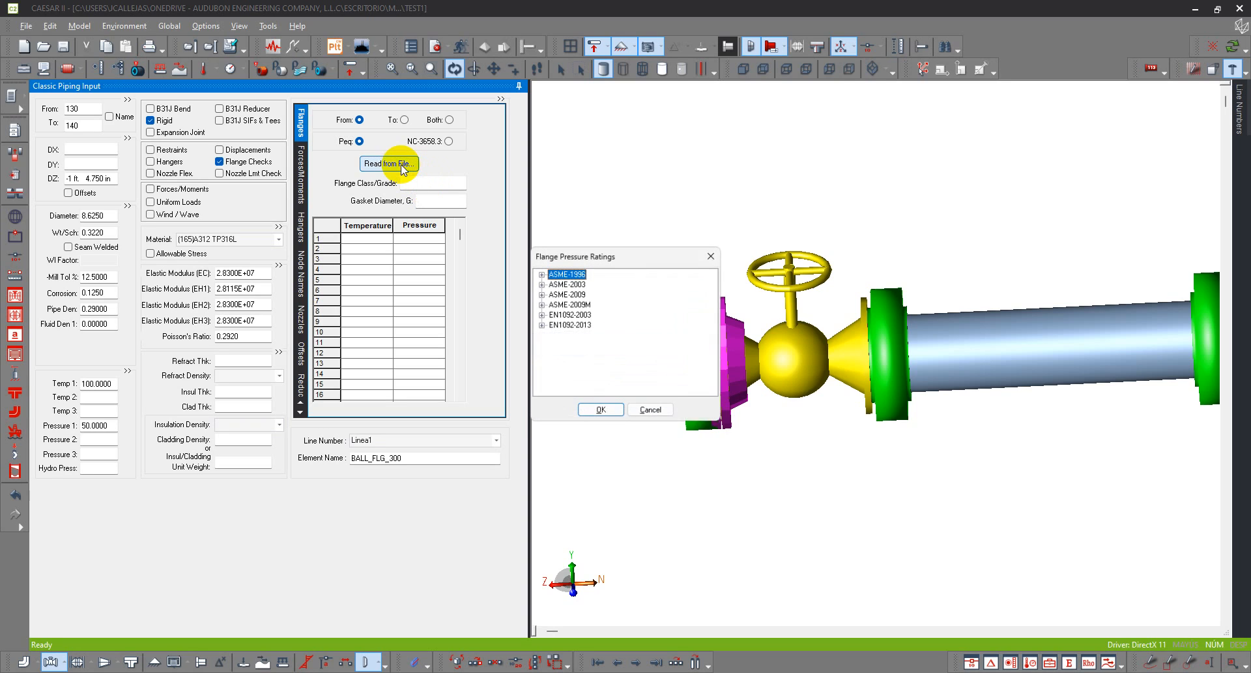
{"action": "left_click_drag", "start_coordinate": [573, 253], "coordinate": [351, 267]}
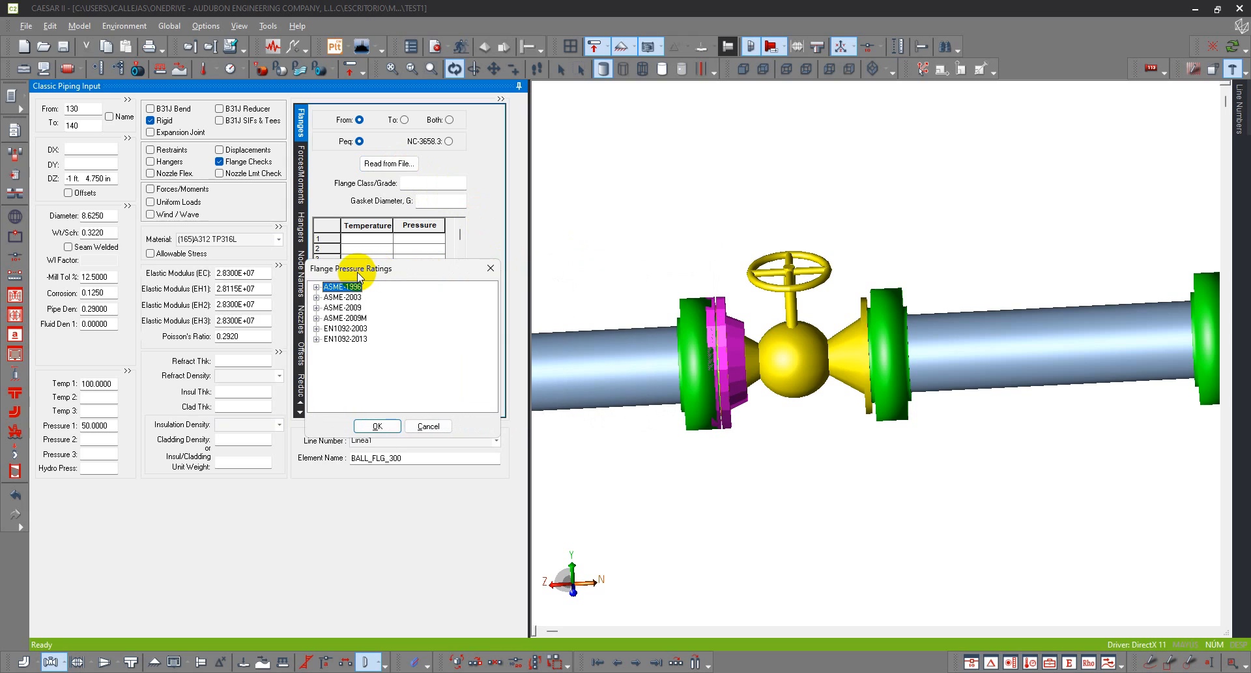
{"action": "left_click", "coordinate": [316, 318]}
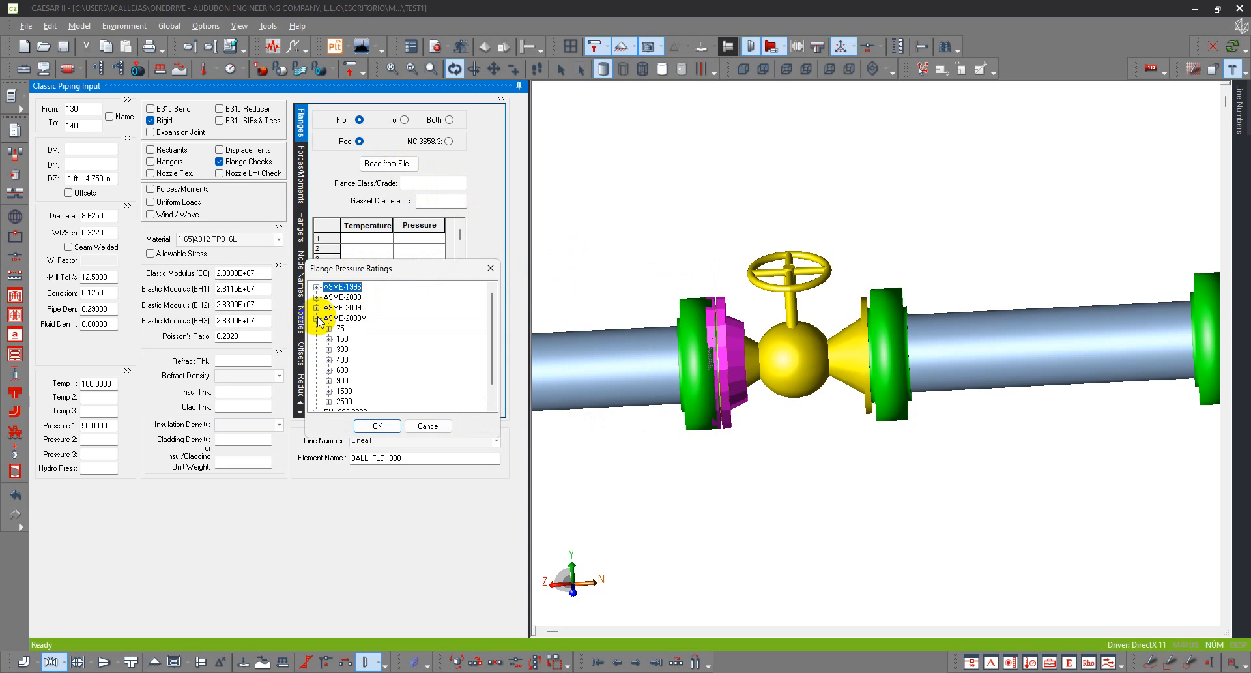
{"action": "left_click", "coordinate": [316, 318]}
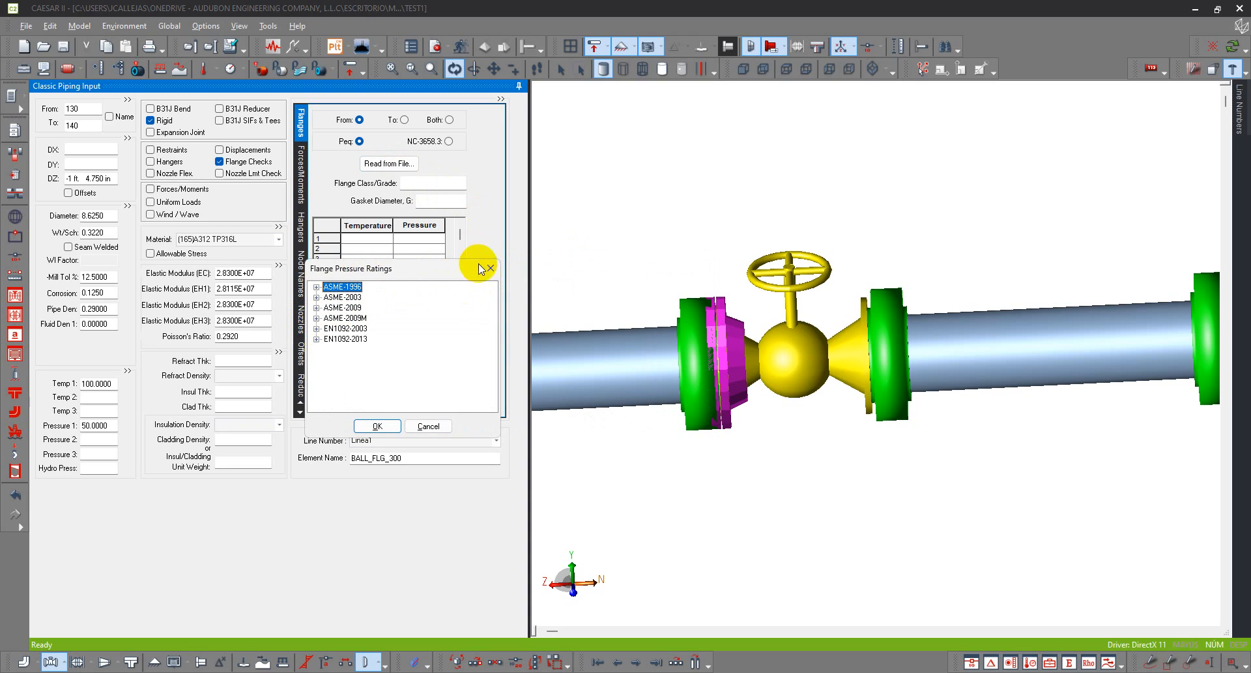
{"action": "left_click", "coordinate": [316, 297]}
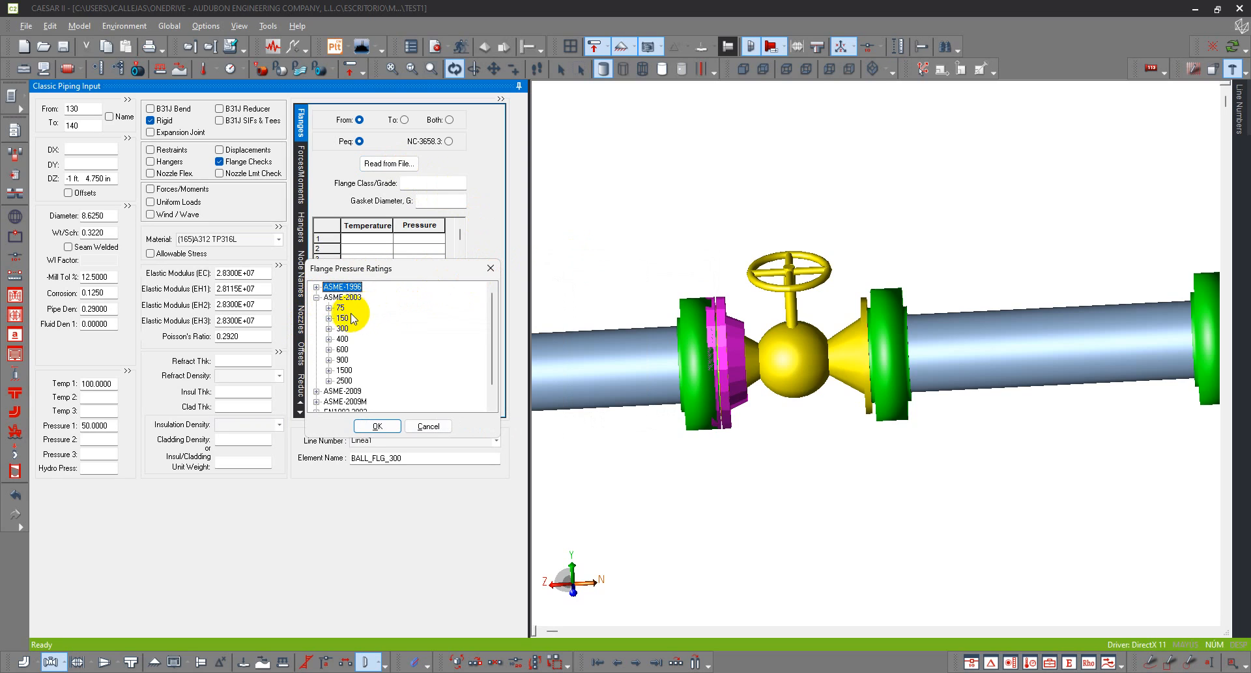
{"action": "left_click", "coordinate": [330, 328]}
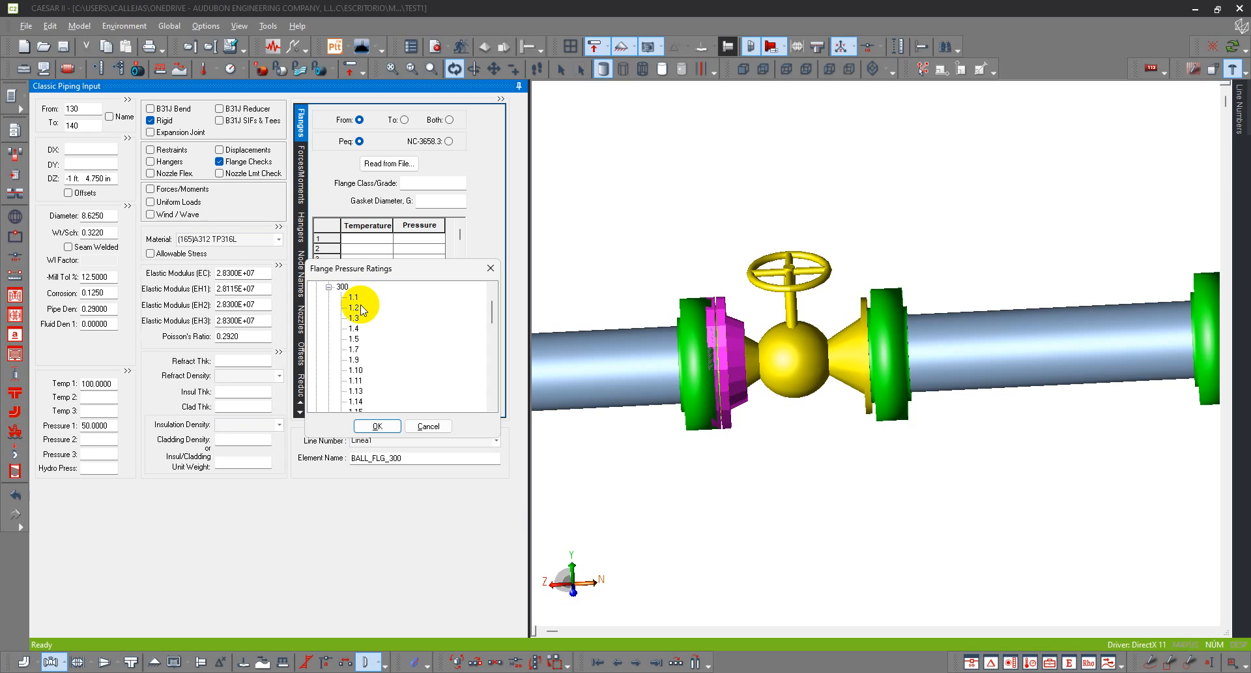
{"action": "scroll", "coordinate": [449, 360], "scroll_direction": "down", "scroll_amount": 2}
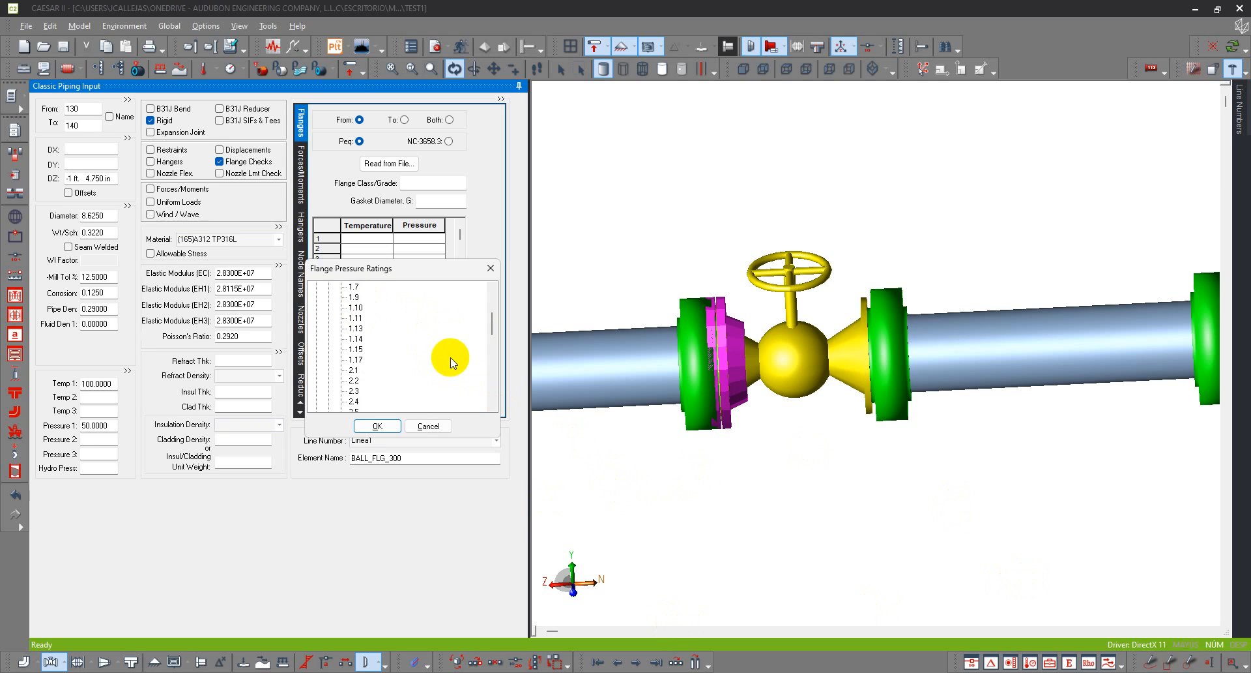
{"action": "scroll", "coordinate": [430, 369], "scroll_direction": "down", "scroll_amount": 10}
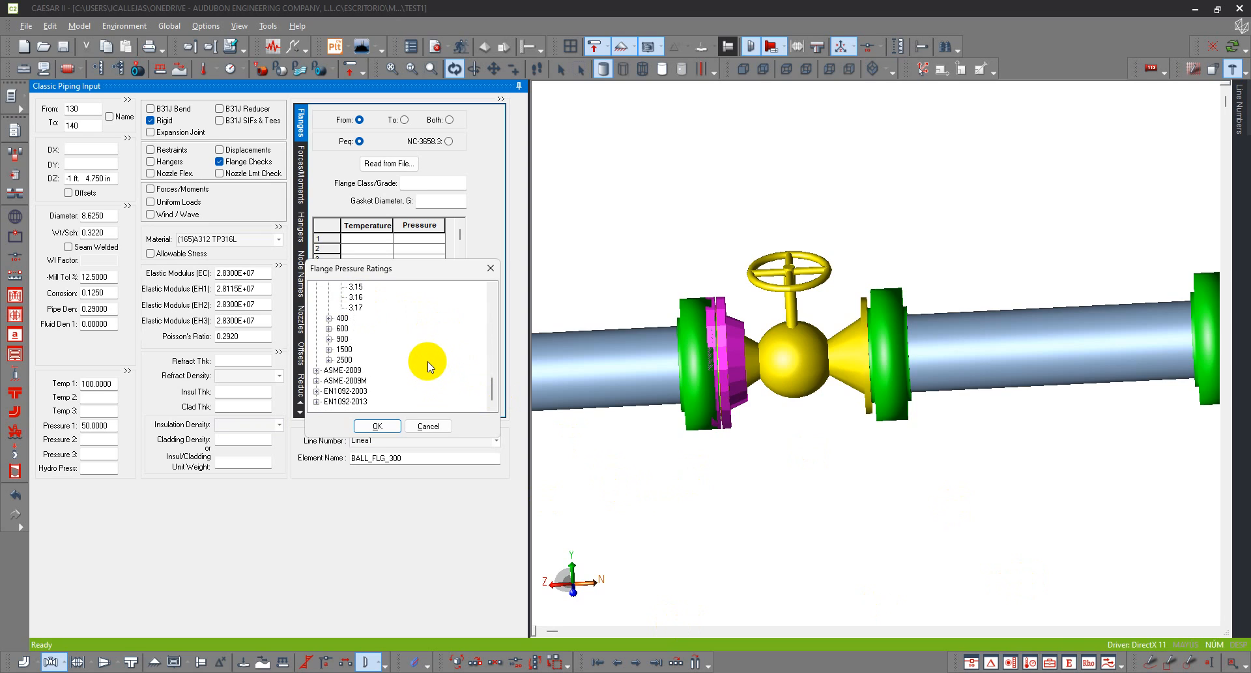
{"action": "left_click", "coordinate": [490, 268]}
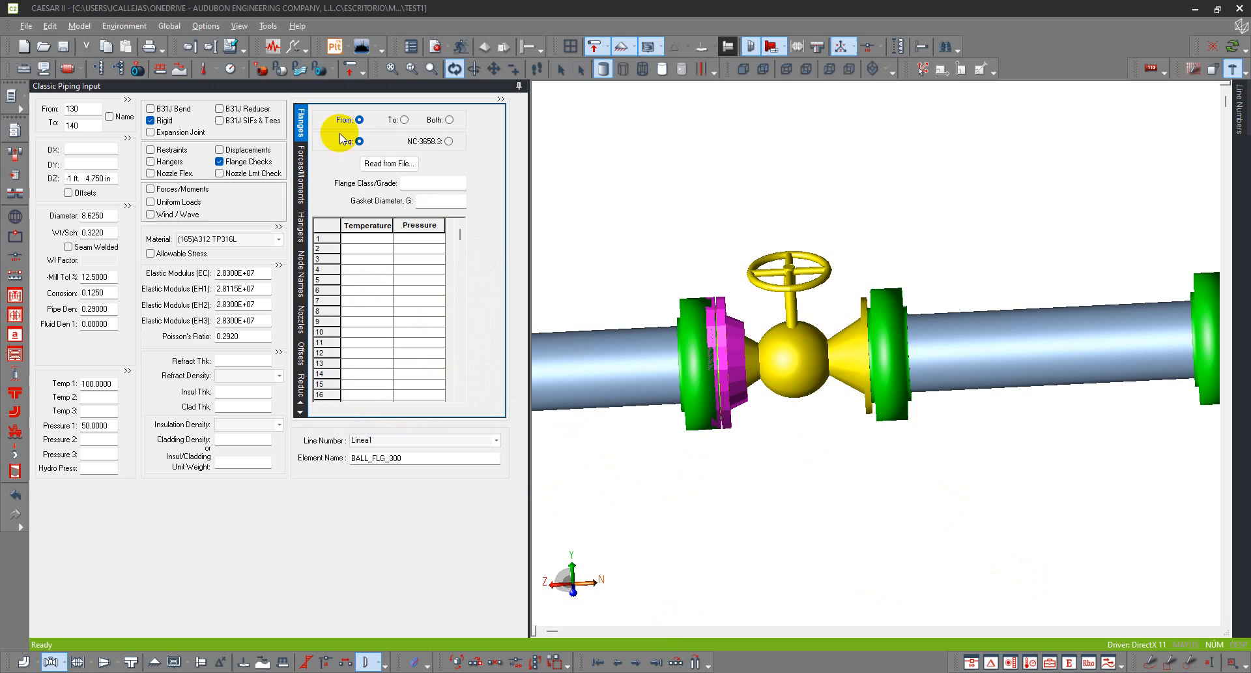
Switch the flange check to the NC-3658.3 method and review its bolt area, bolt circle diameter and flange yield strength fields
{"action": "left_click", "coordinate": [424, 140]}
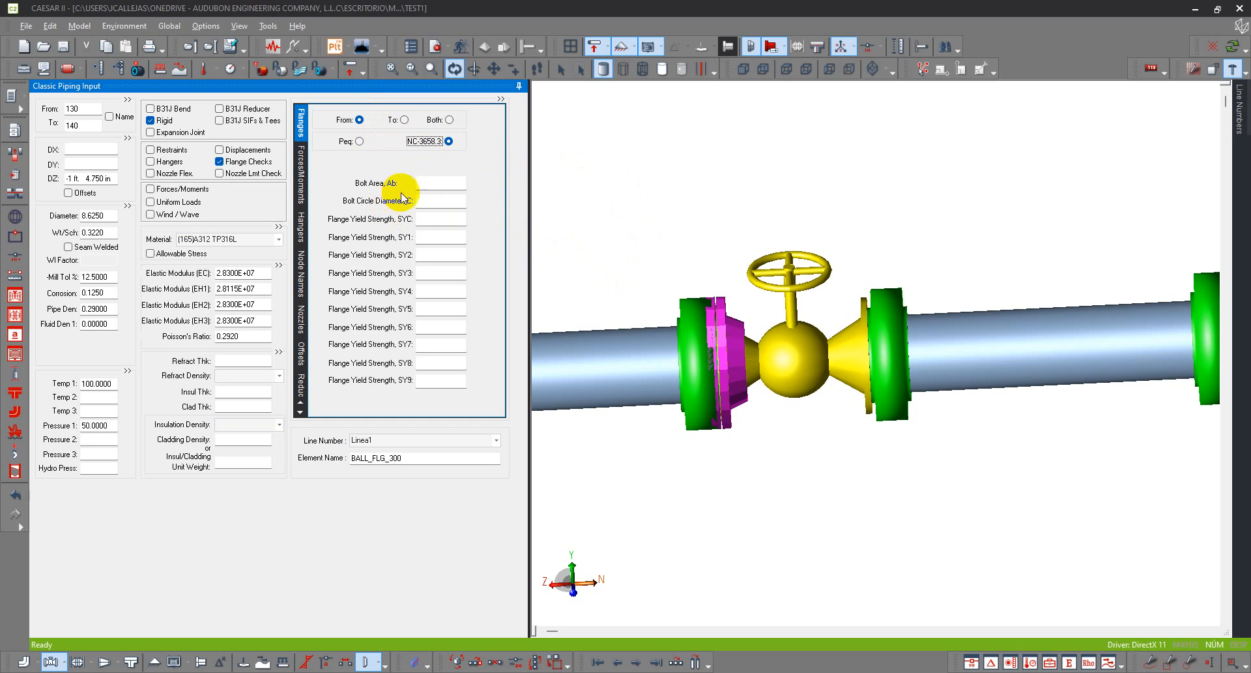
{"action": "left_click", "coordinate": [423, 185]}
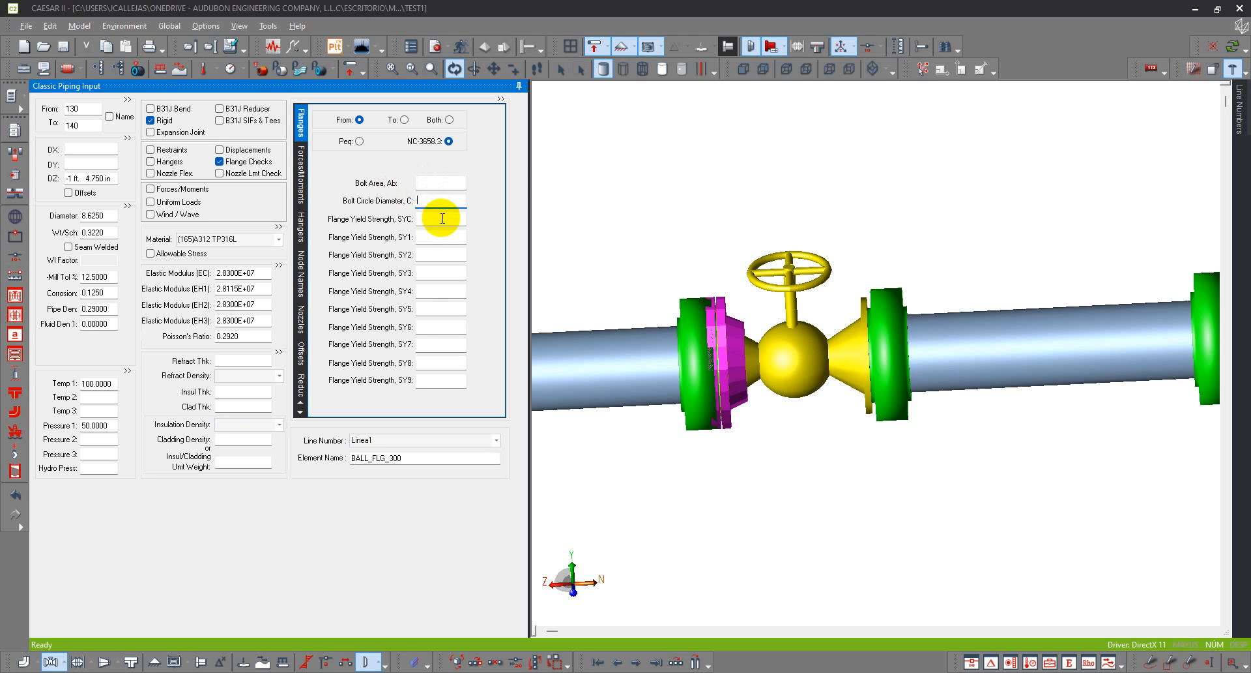
{"action": "left_click", "coordinate": [446, 252]}
{"action": "left_click", "coordinate": [420, 272]}
{"action": "left_click", "coordinate": [447, 200]}
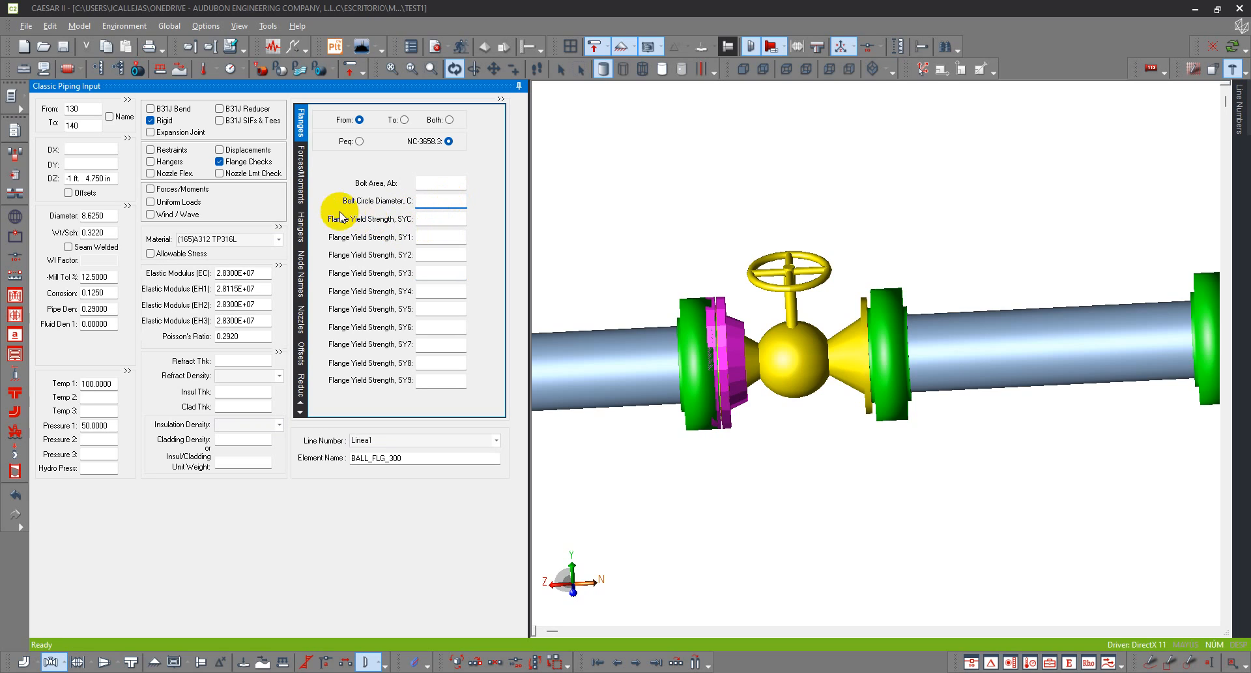
{"action": "left_click", "coordinate": [419, 218]}
{"action": "left_click", "coordinate": [426, 236]}
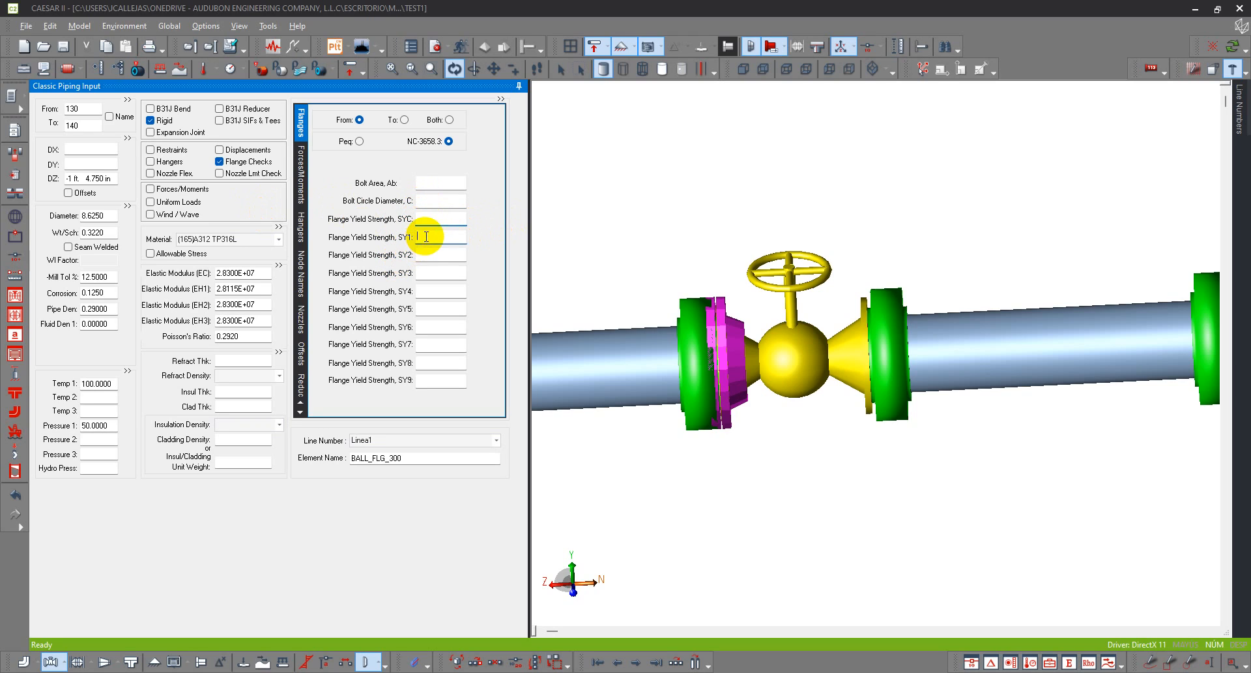
{"action": "left_click", "coordinate": [435, 381]}
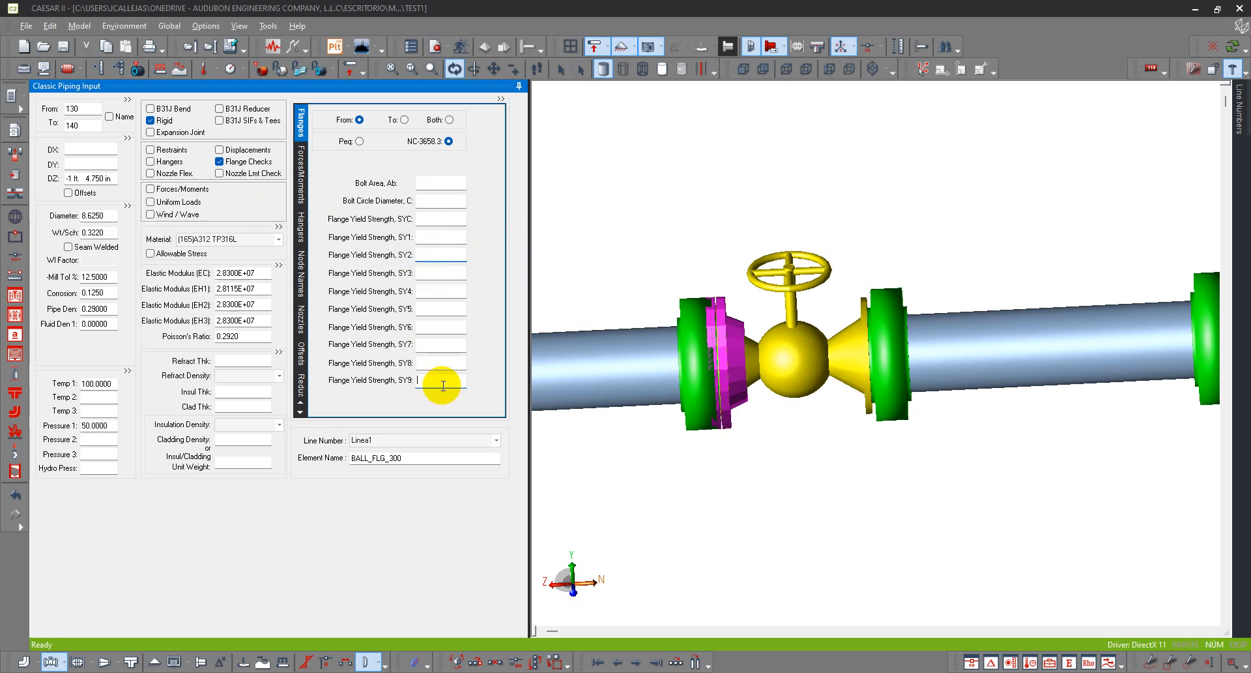
{"action": "left_click", "coordinate": [436, 236]}
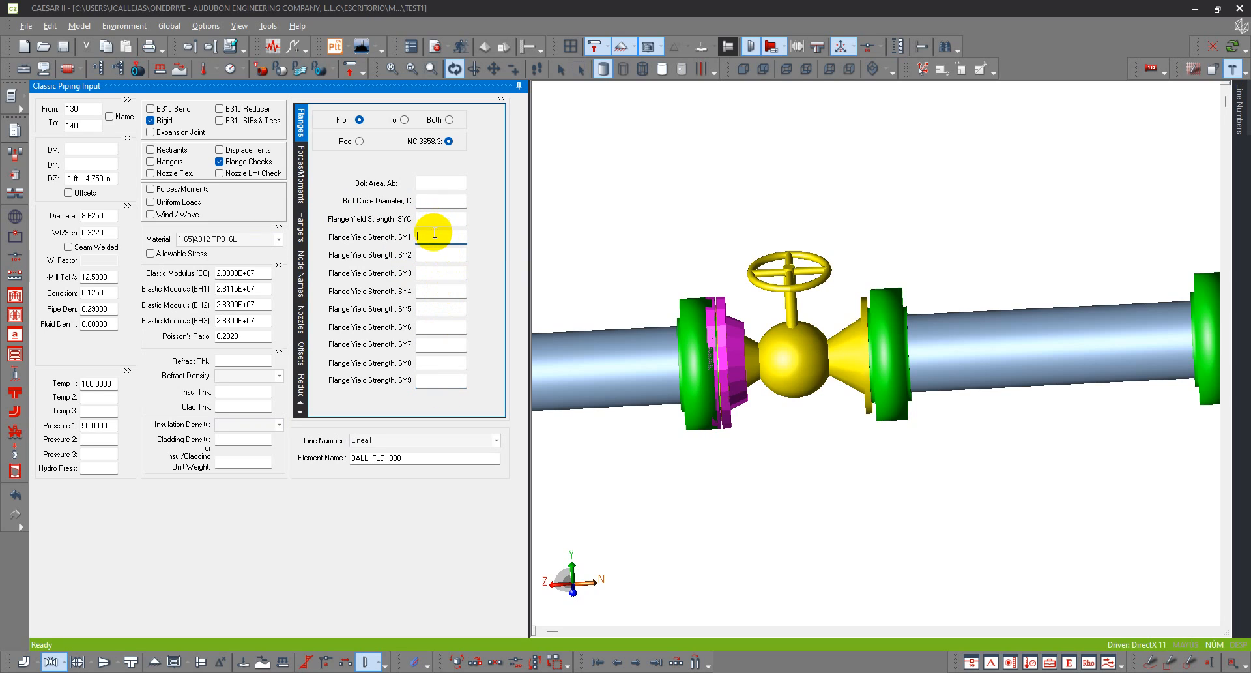
{"action": "left_click", "coordinate": [439, 379]}
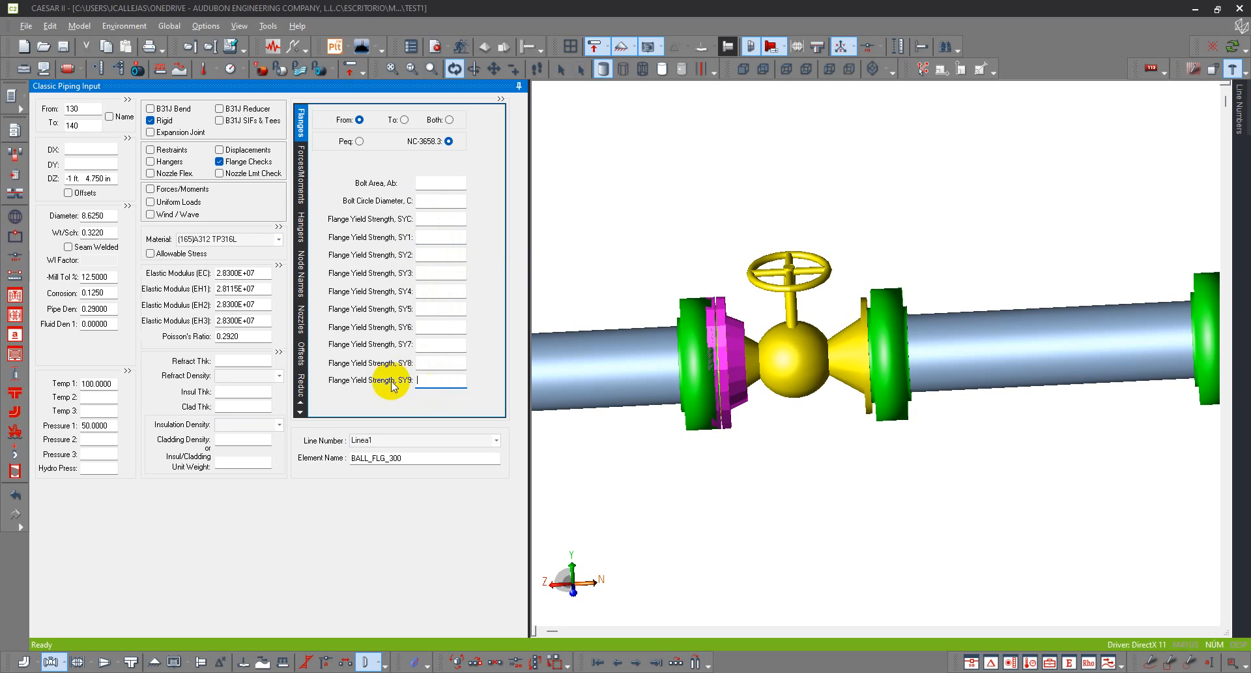
Examine how the element's Temp 1 operating temperature relates to the flange yield strength fields SY1 through SY9
{"action": "left_click", "coordinate": [107, 383]}
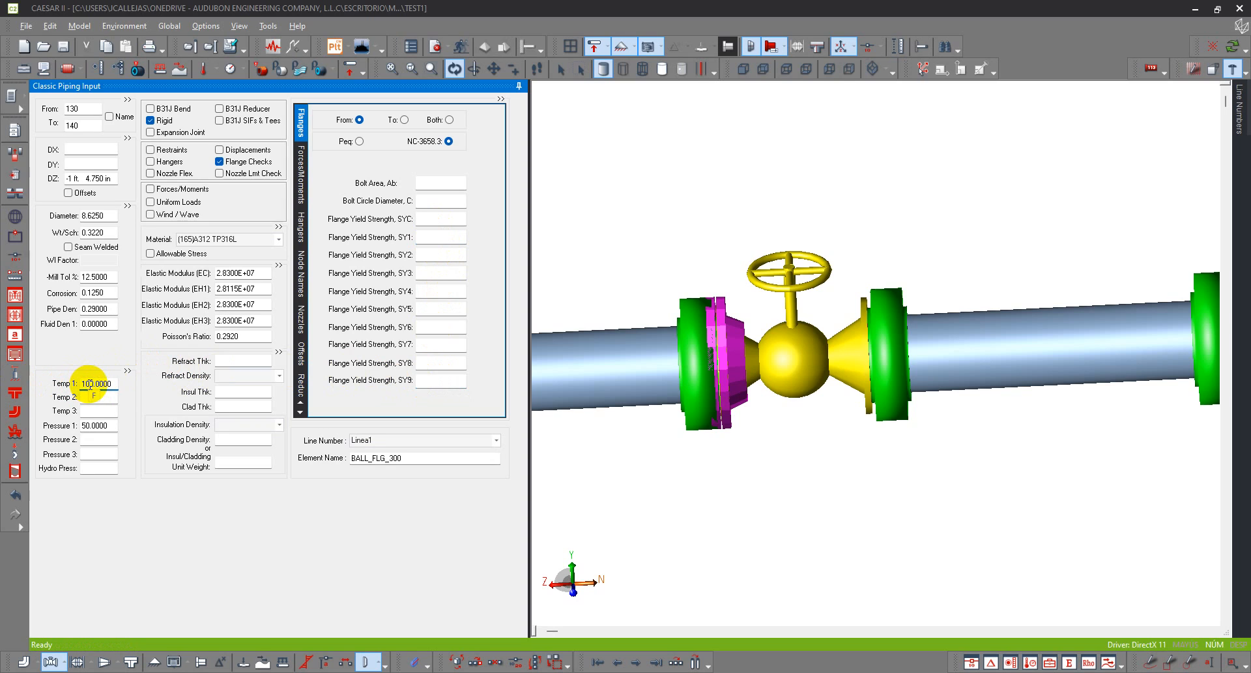
{"action": "left_click", "coordinate": [438, 239]}
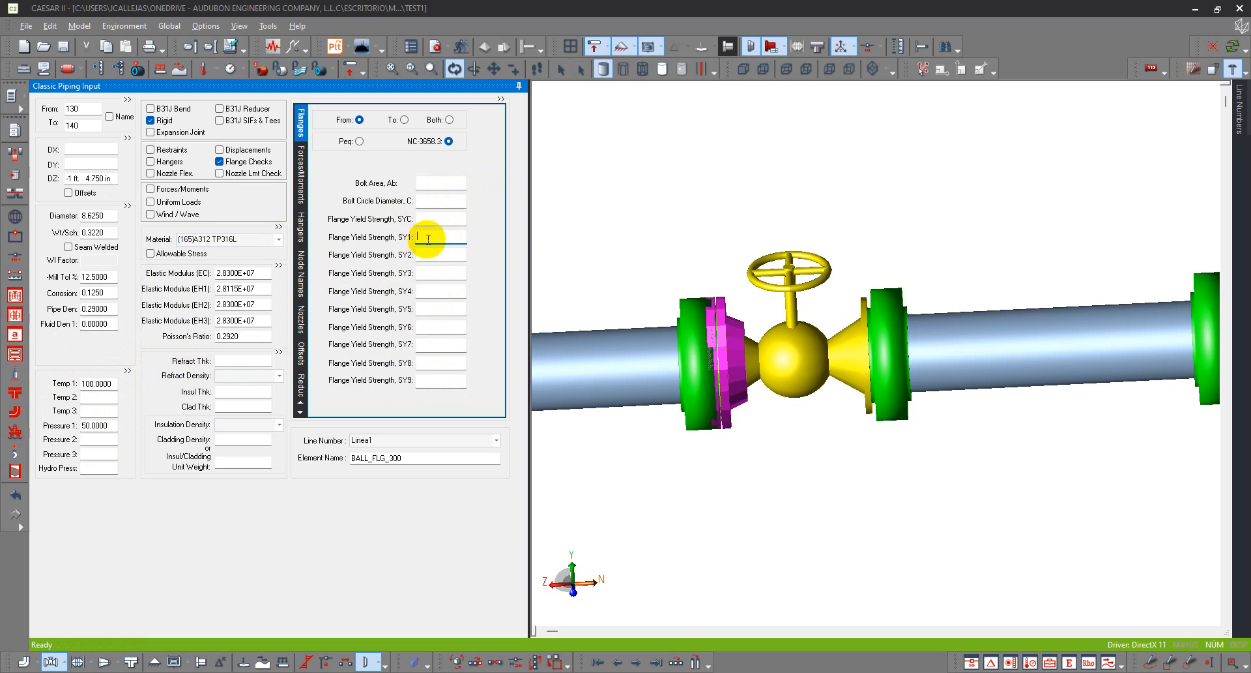
{"action": "left_click", "coordinate": [429, 274]}
{"action": "left_click", "coordinate": [435, 291]}
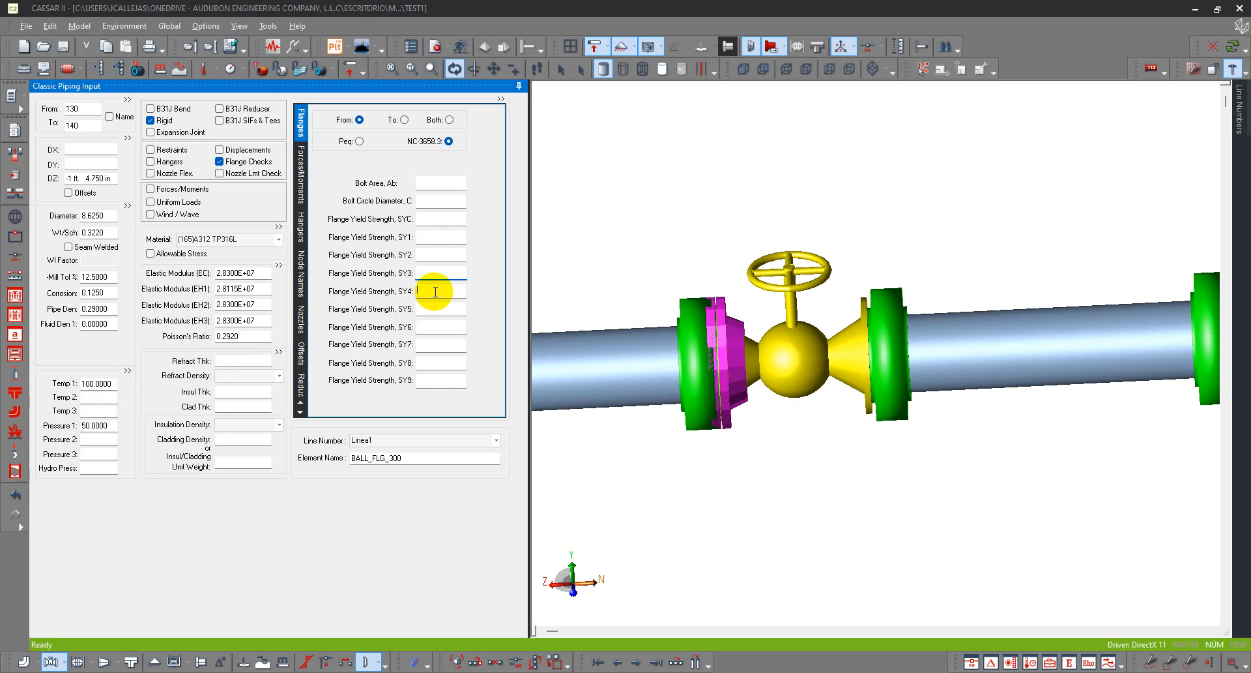
{"action": "left_click", "coordinate": [435, 312]}
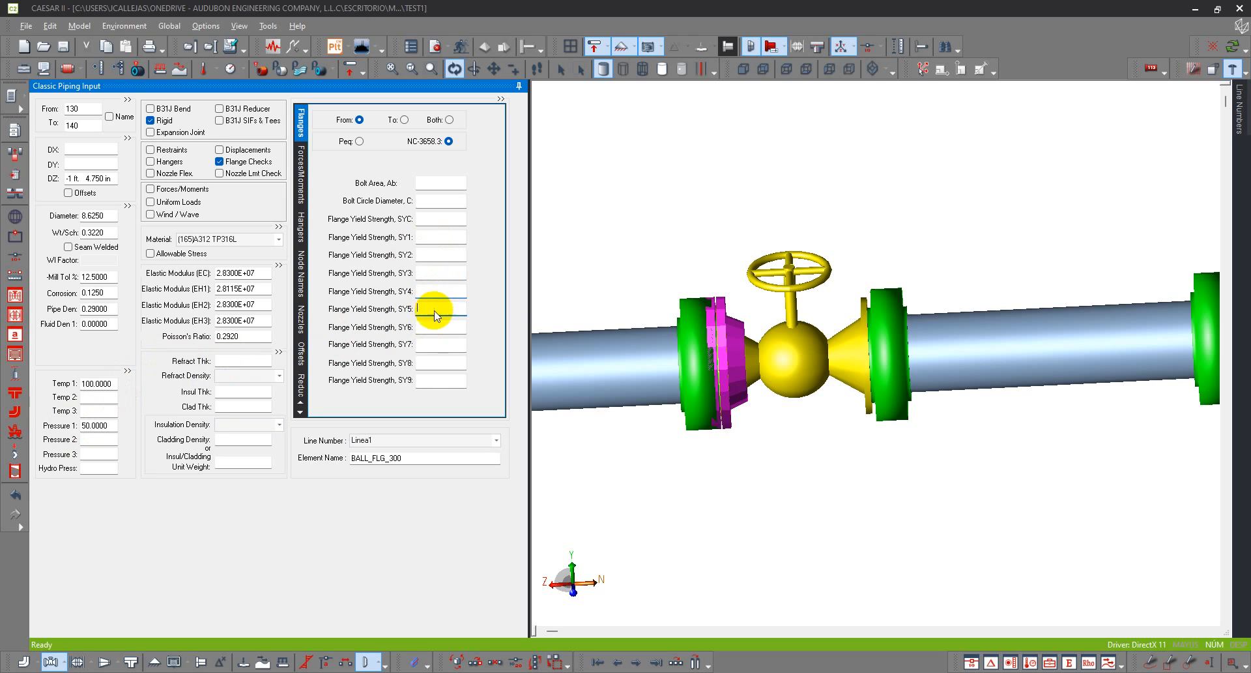
{"action": "left_click", "coordinate": [427, 362]}
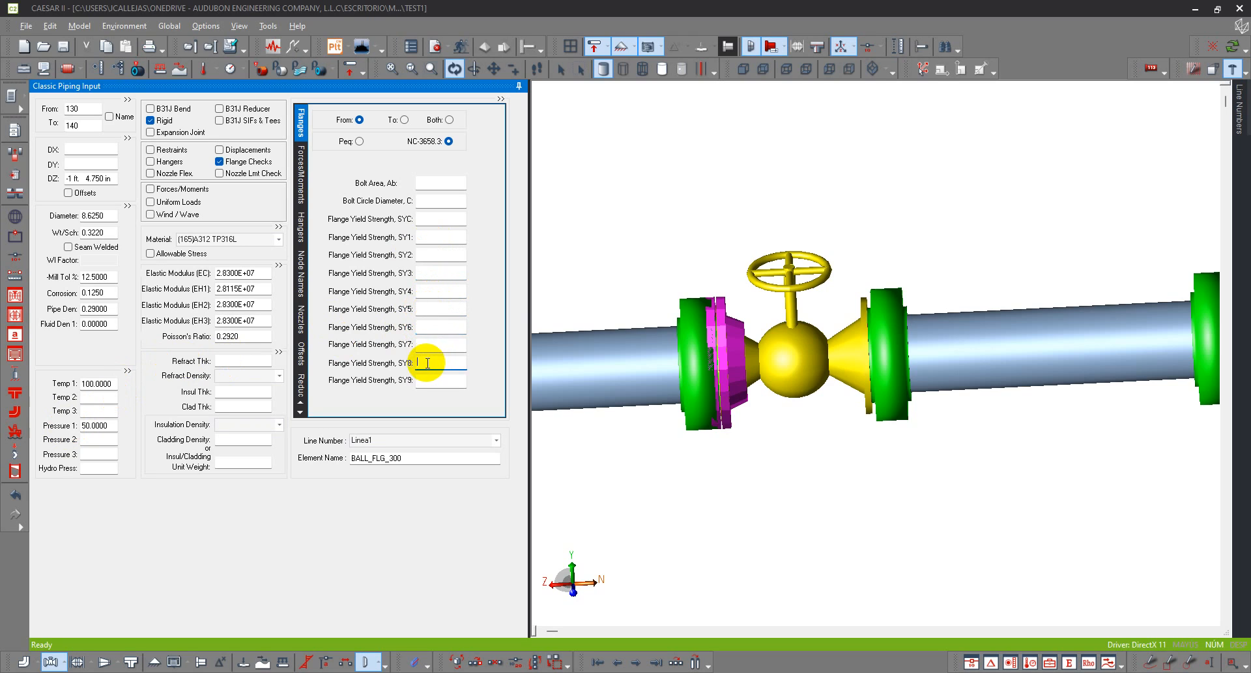
{"action": "left_click", "coordinate": [425, 380]}
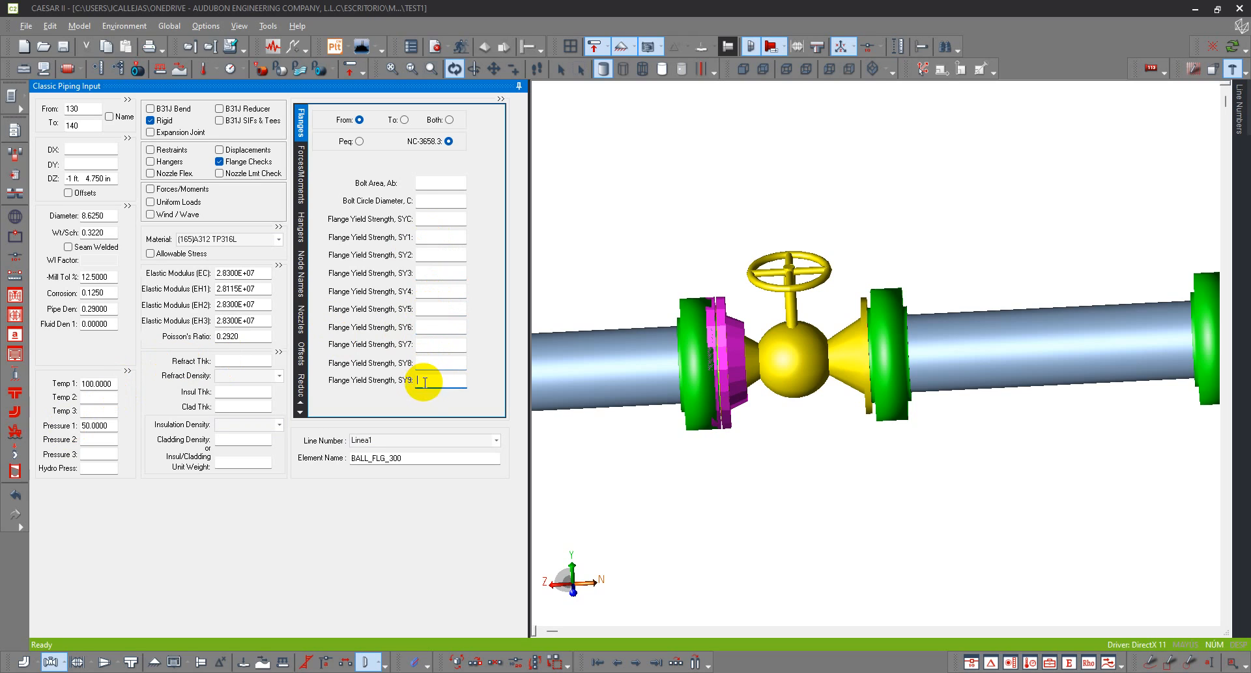
{"action": "left_click", "coordinate": [432, 239]}
{"action": "left_click", "coordinate": [429, 257]}
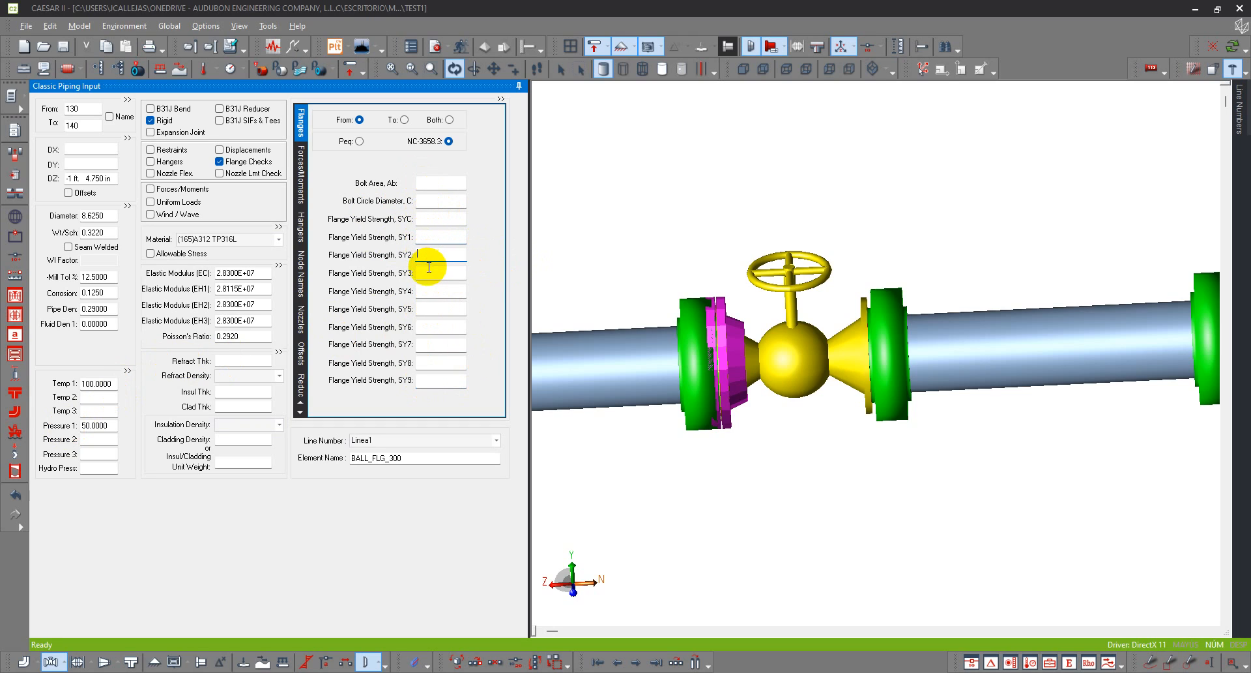
{"action": "left_click", "coordinate": [431, 271]}
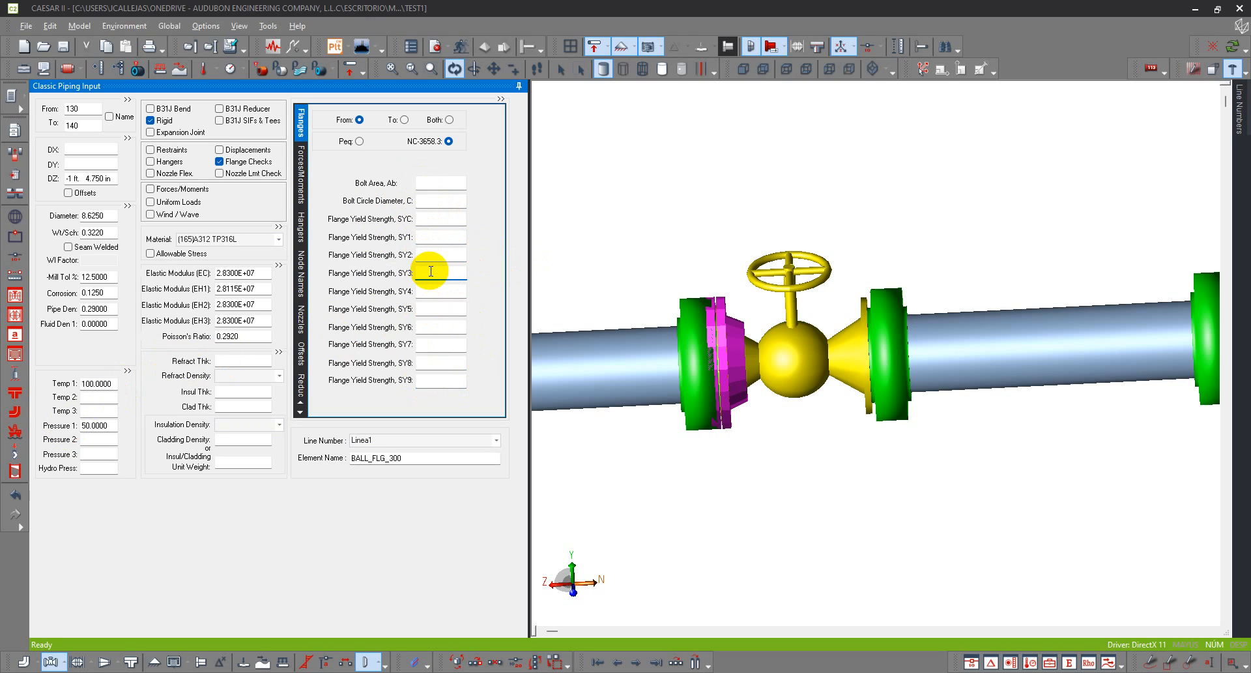
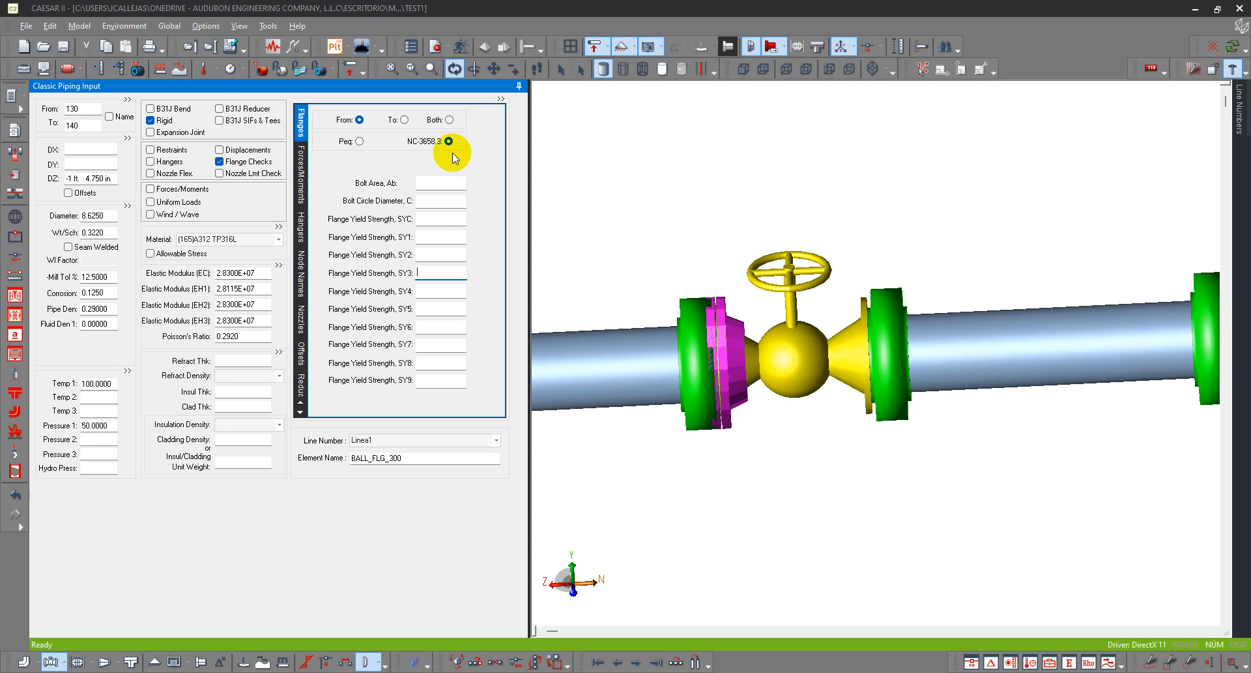
Return the flange check method to Peq and open the help topic for Flange Class/Grade
{"action": "left_click", "coordinate": [359, 141]}
{"action": "left_click", "coordinate": [434, 183]}
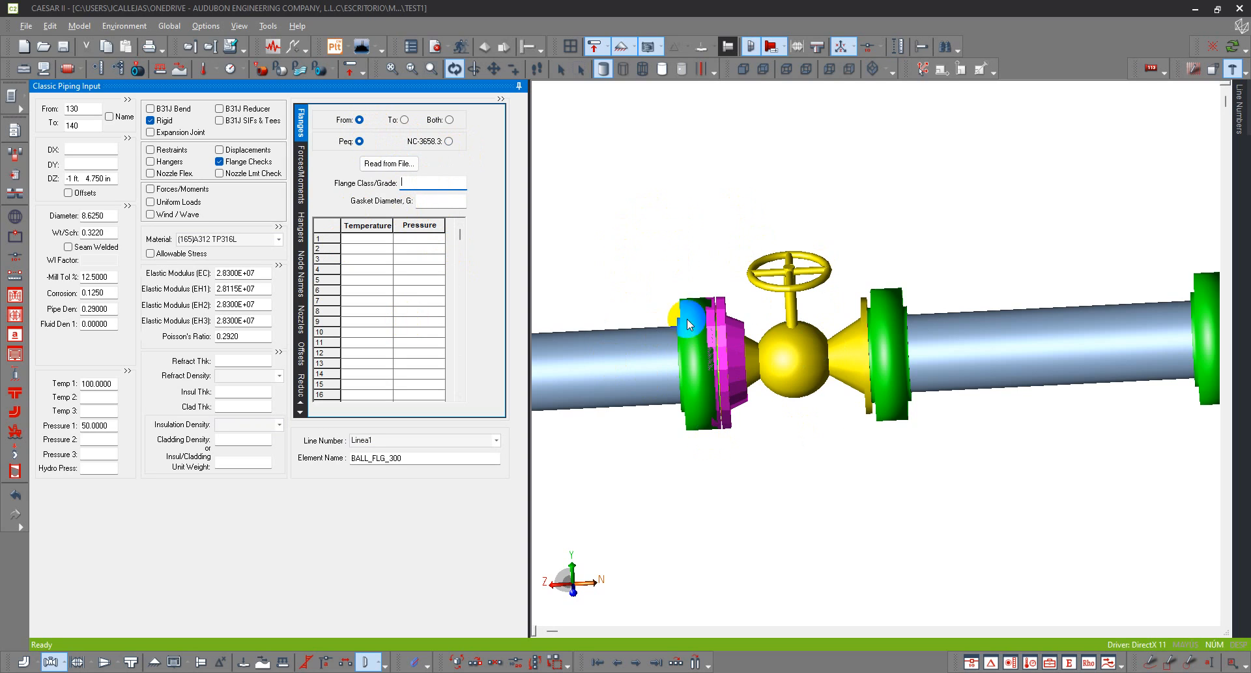
{"action": "key", "text": "F1"}
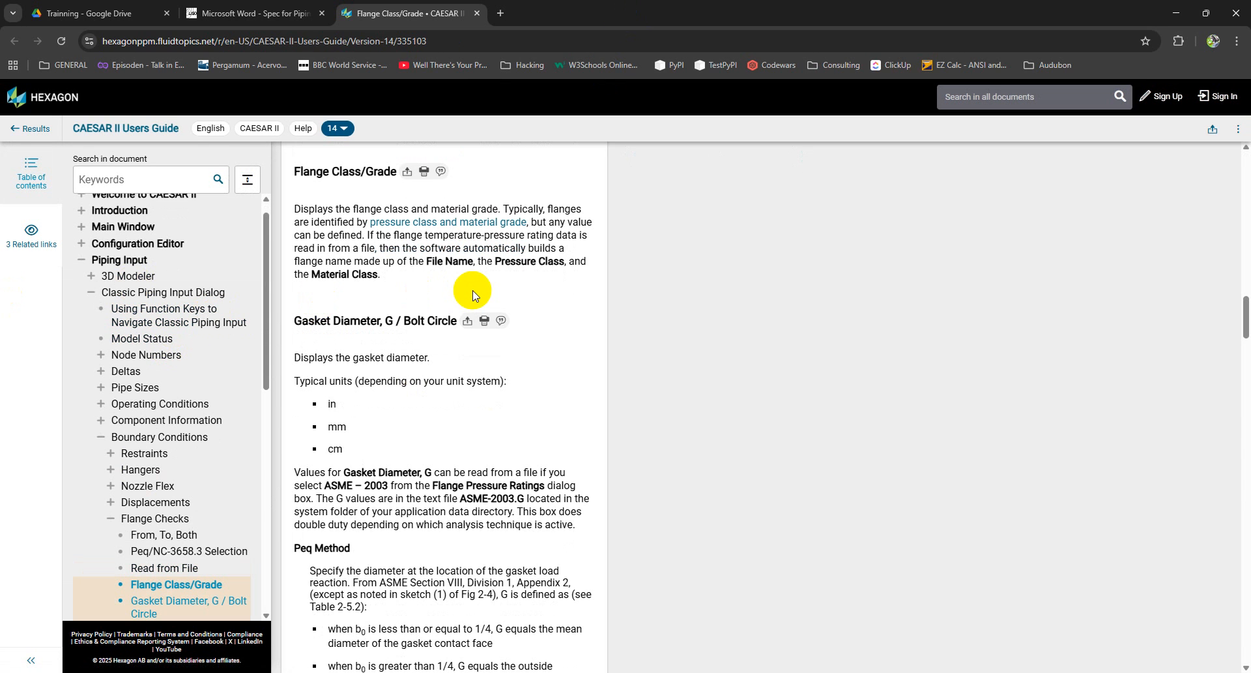
Read the Gasket Diameter, G guidance for the Peq method, including the ASME Section VIII reference, and the Temperature-Pressure Table topic
{"action": "scroll", "coordinate": [474, 295], "scroll_direction": "down", "scroll_amount": 1}
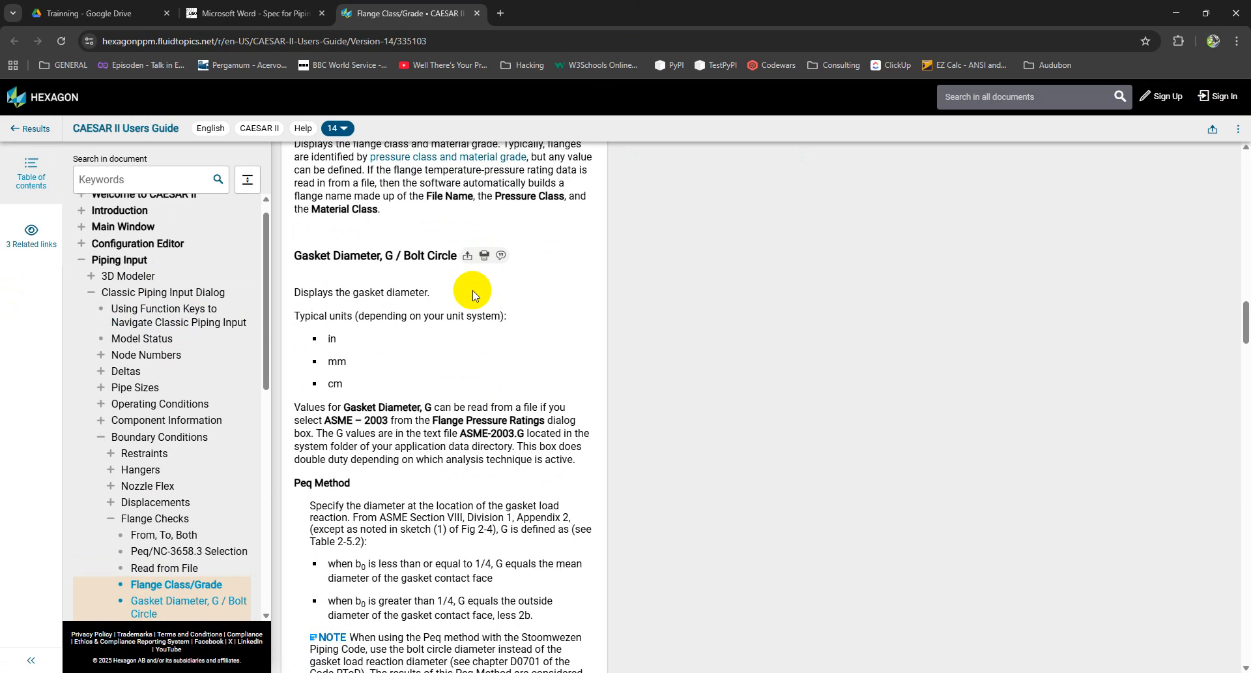
{"action": "scroll", "coordinate": [473, 296], "scroll_direction": "down", "scroll_amount": 1}
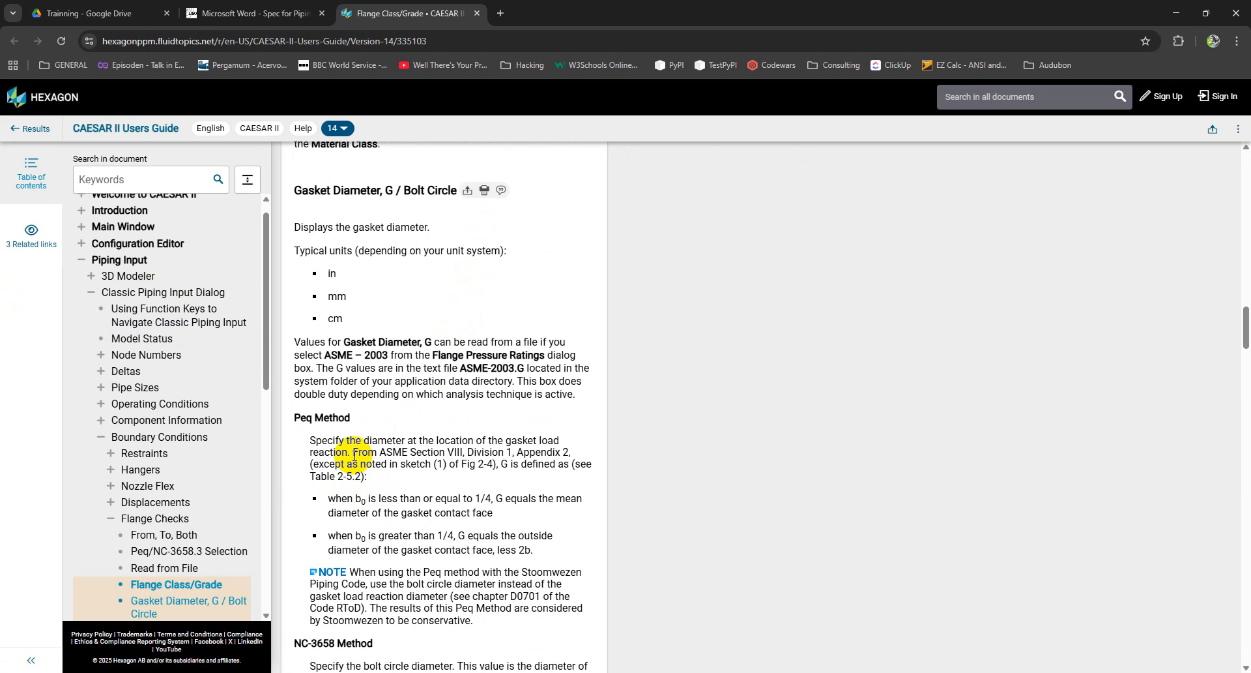
{"action": "left_click_drag", "start_coordinate": [352, 452], "coordinate": [530, 453]}
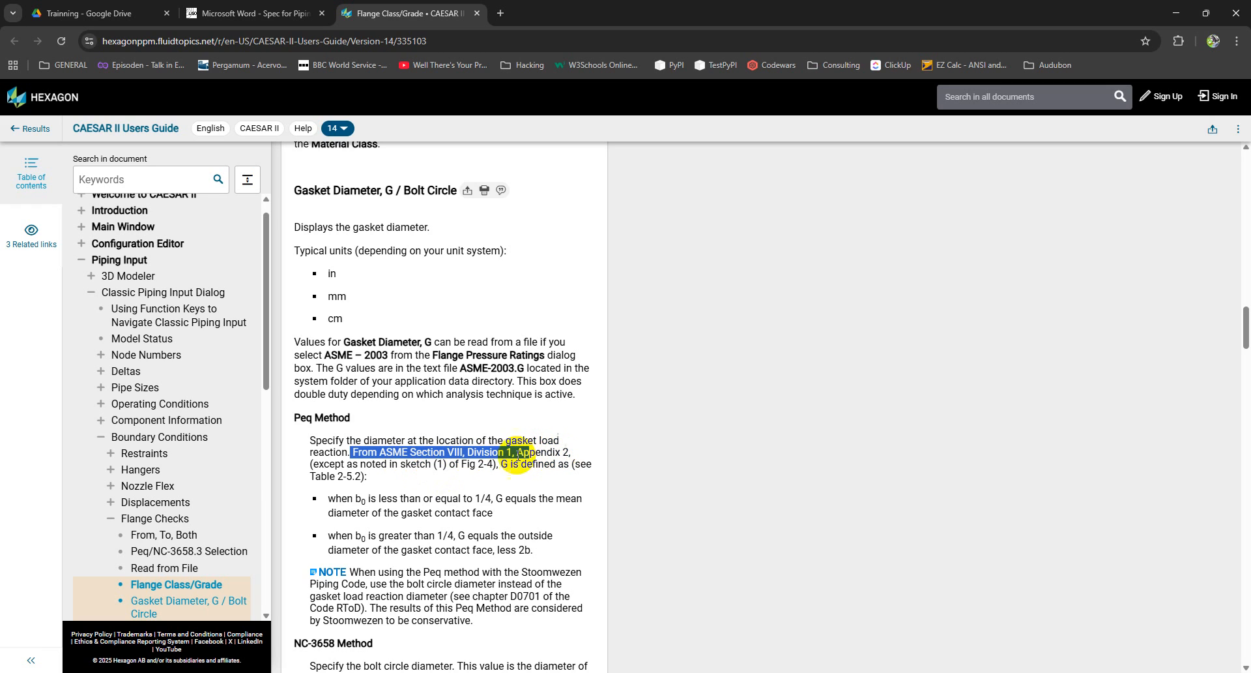
{"action": "scroll", "coordinate": [492, 459], "scroll_direction": "down", "scroll_amount": 1}
{"action": "scroll", "coordinate": [492, 460], "scroll_direction": "down", "scroll_amount": 3}
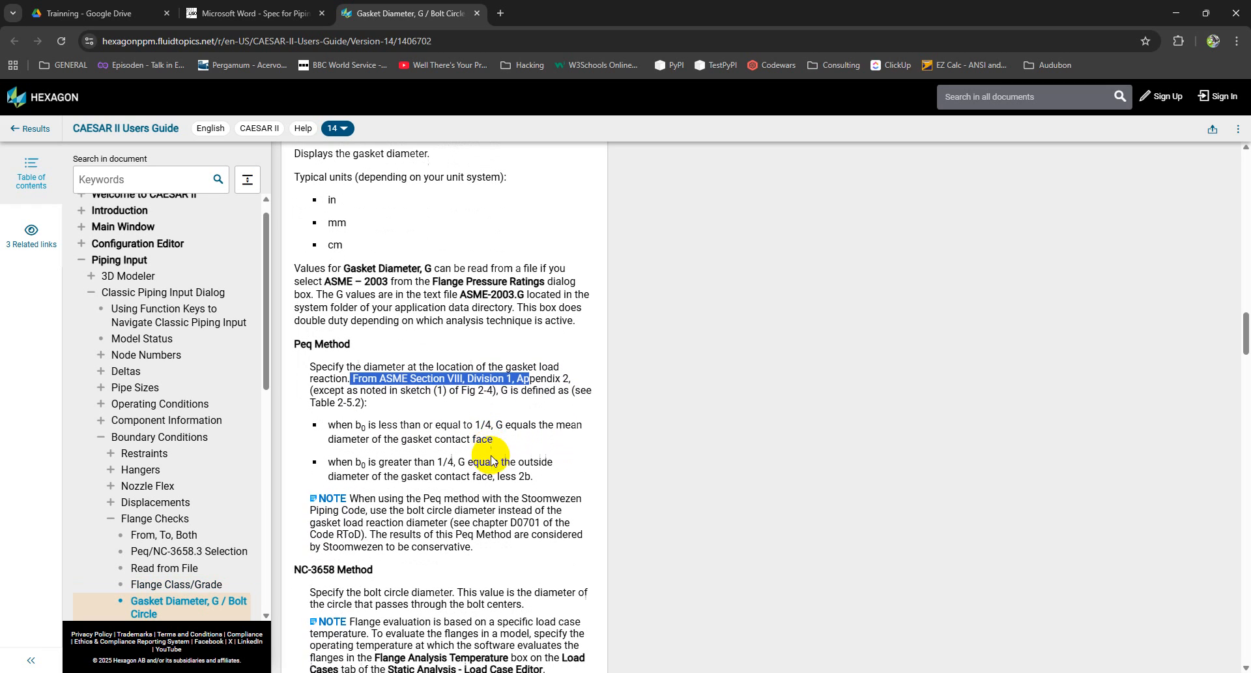
{"action": "scroll", "coordinate": [492, 456], "scroll_direction": "down", "scroll_amount": 2}
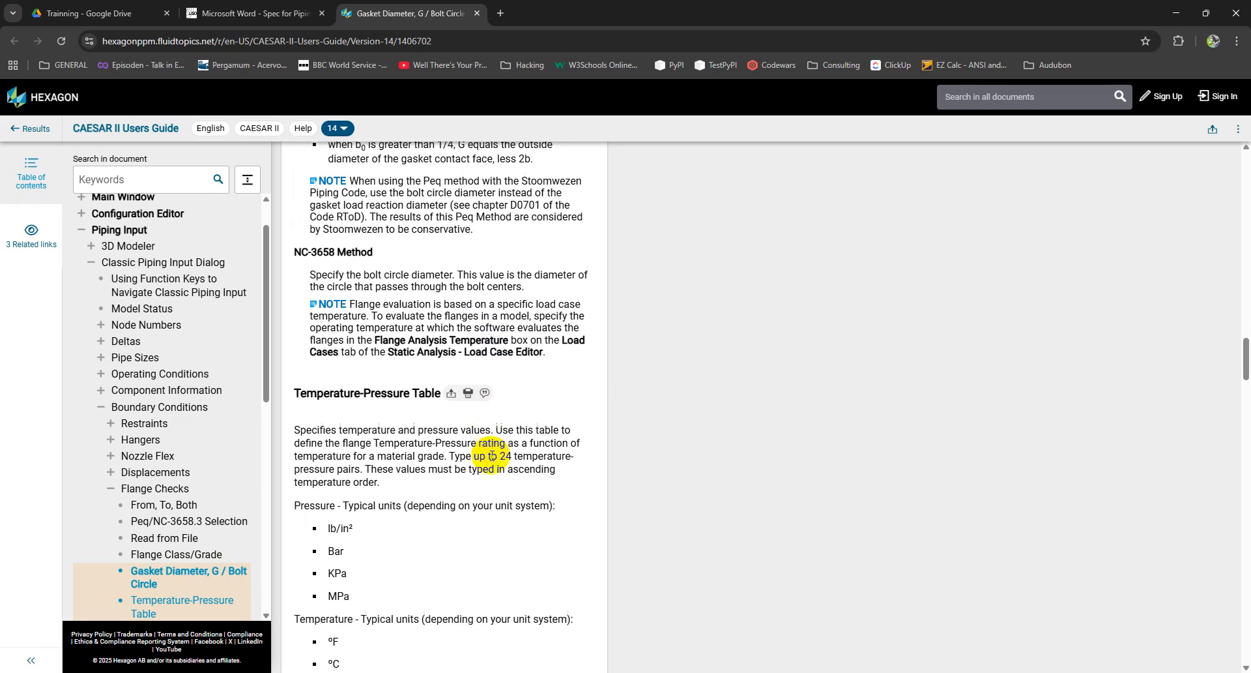
{"action": "scroll", "coordinate": [492, 456], "scroll_direction": "down", "scroll_amount": 3}
Review the Read from File topic's ASME-2003.G reference and the Peq/NC-3658.3 Selection equations, closing the user guide page when finished
{"action": "scroll", "coordinate": [492, 456], "scroll_direction": "up", "scroll_amount": 10}
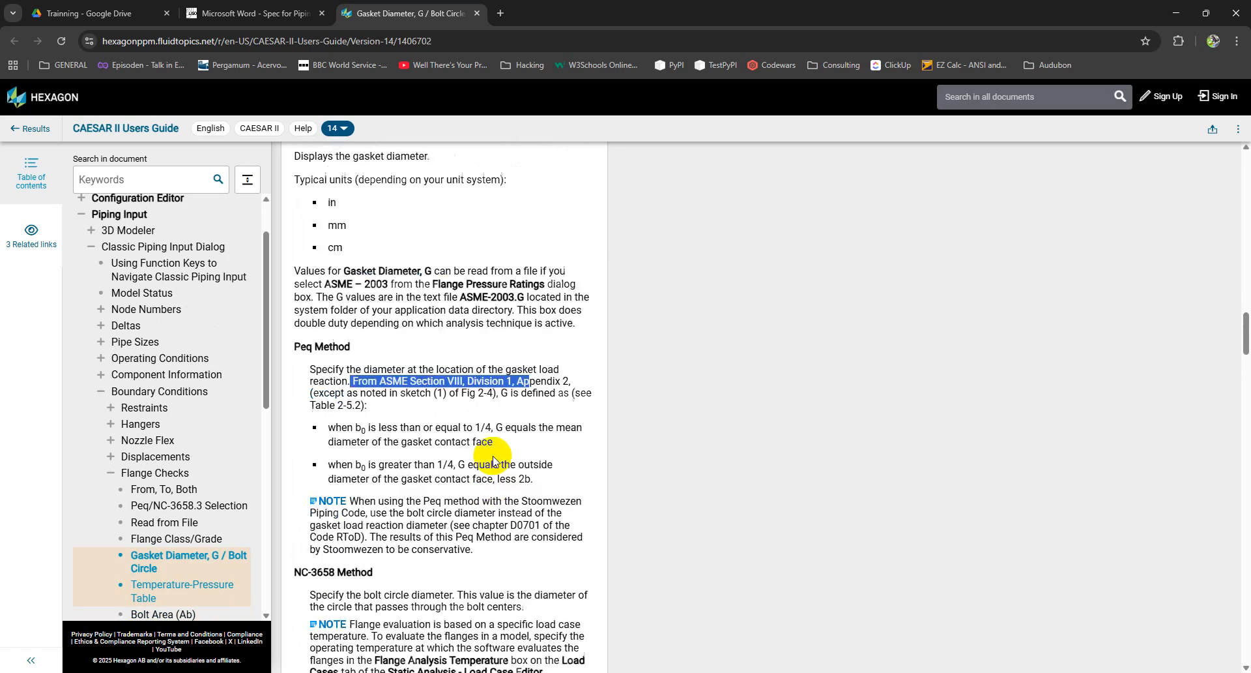
{"action": "scroll", "coordinate": [494, 457], "scroll_direction": "up", "scroll_amount": 3}
{"action": "scroll", "coordinate": [493, 459], "scroll_direction": "up", "scroll_amount": 5}
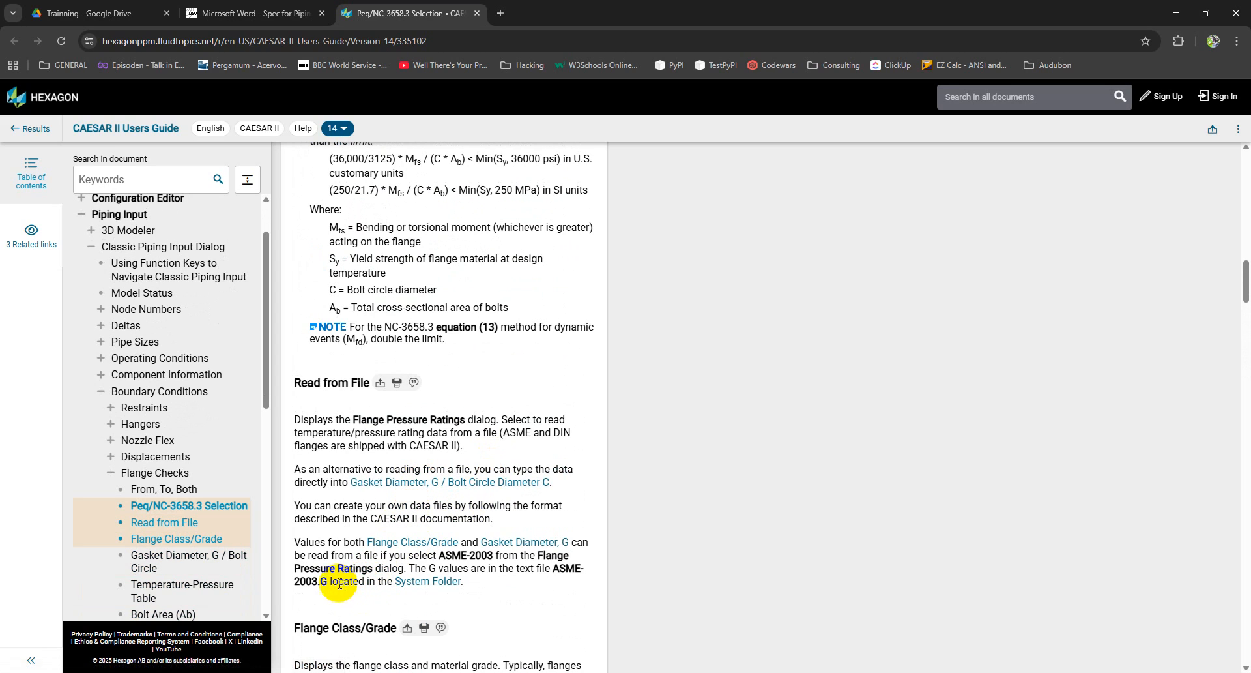
{"action": "left_click_drag", "start_coordinate": [328, 578], "coordinate": [442, 568]}
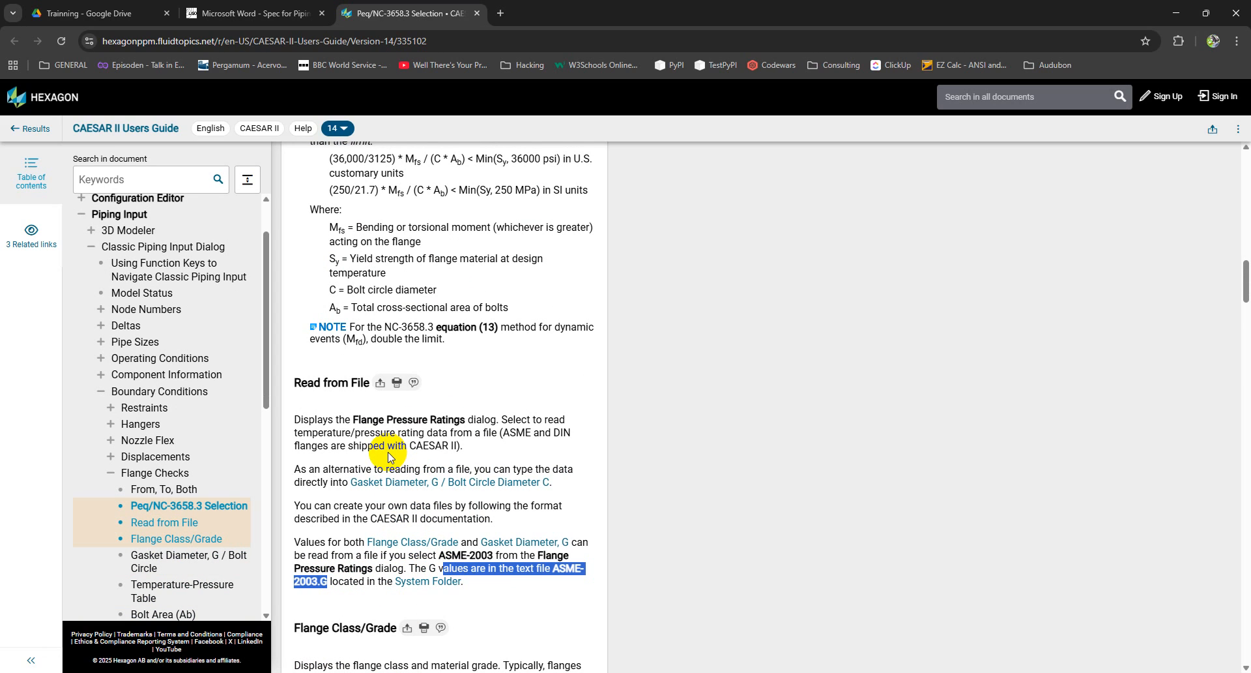
{"action": "scroll", "coordinate": [389, 456], "scroll_direction": "up", "scroll_amount": 2}
{"action": "scroll", "coordinate": [434, 458], "scroll_direction": "up", "scroll_amount": 3}
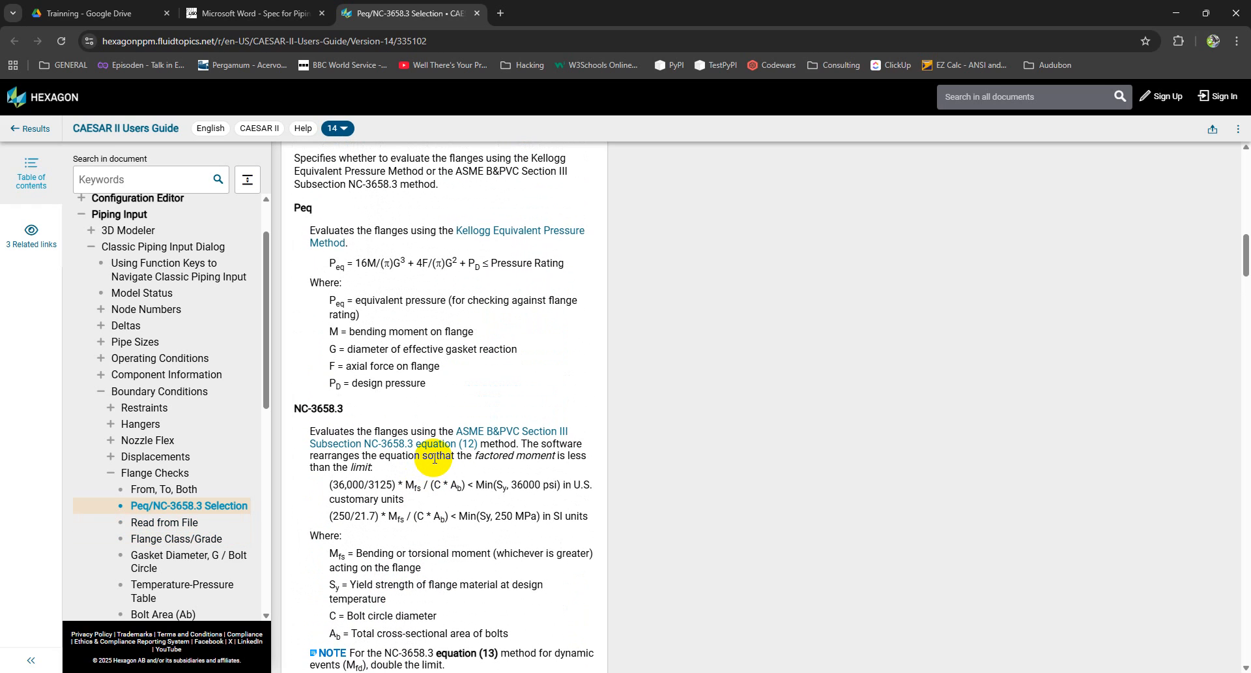
{"action": "scroll", "coordinate": [434, 458], "scroll_direction": "up", "scroll_amount": 1}
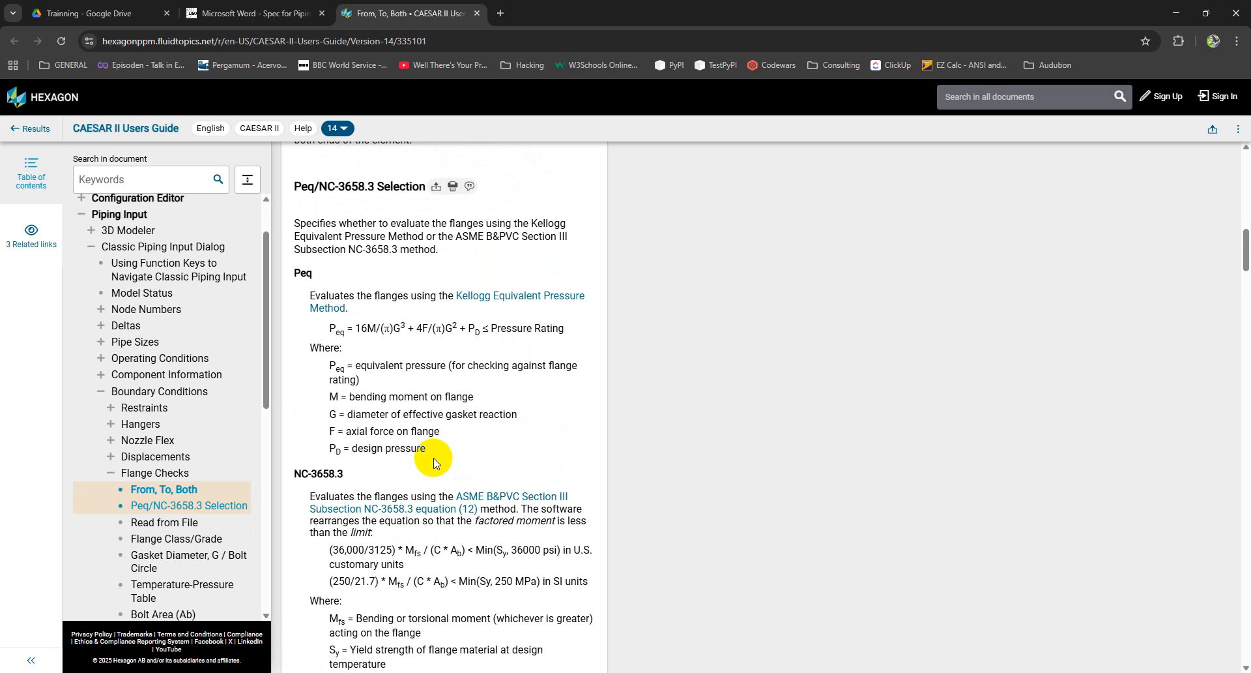
{"action": "scroll", "coordinate": [436, 461], "scroll_direction": "up", "scroll_amount": 1}
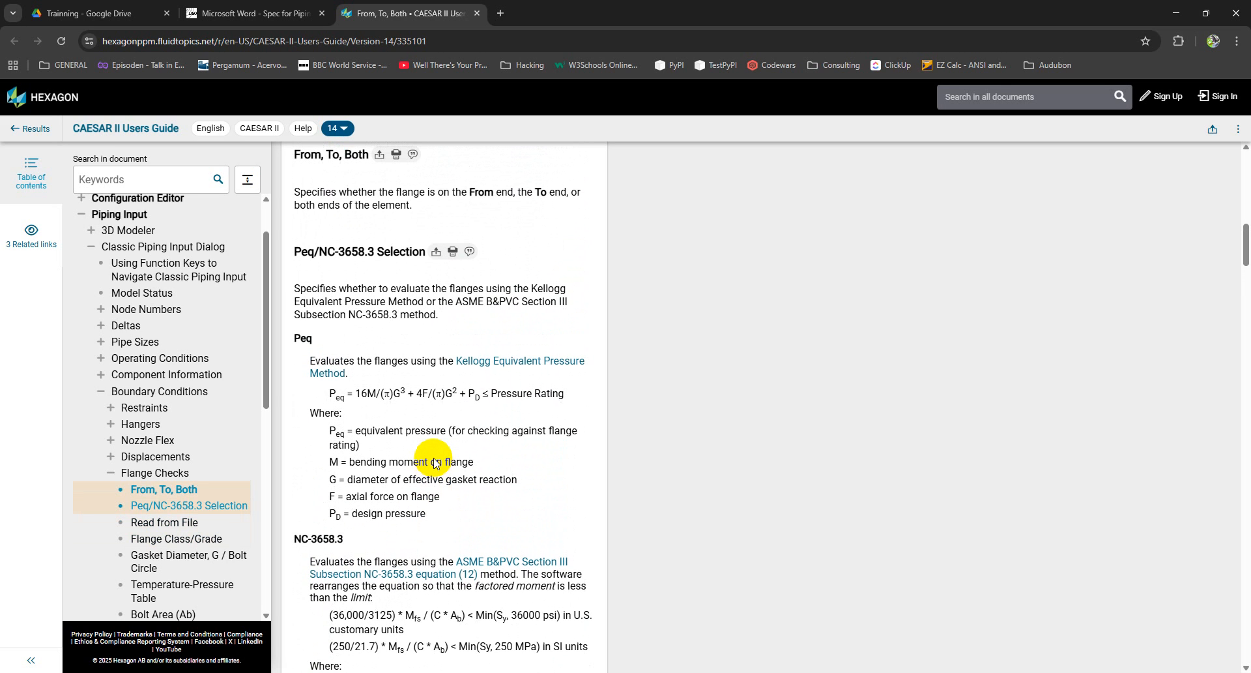
{"action": "scroll", "coordinate": [435, 462], "scroll_direction": "down", "scroll_amount": 1}
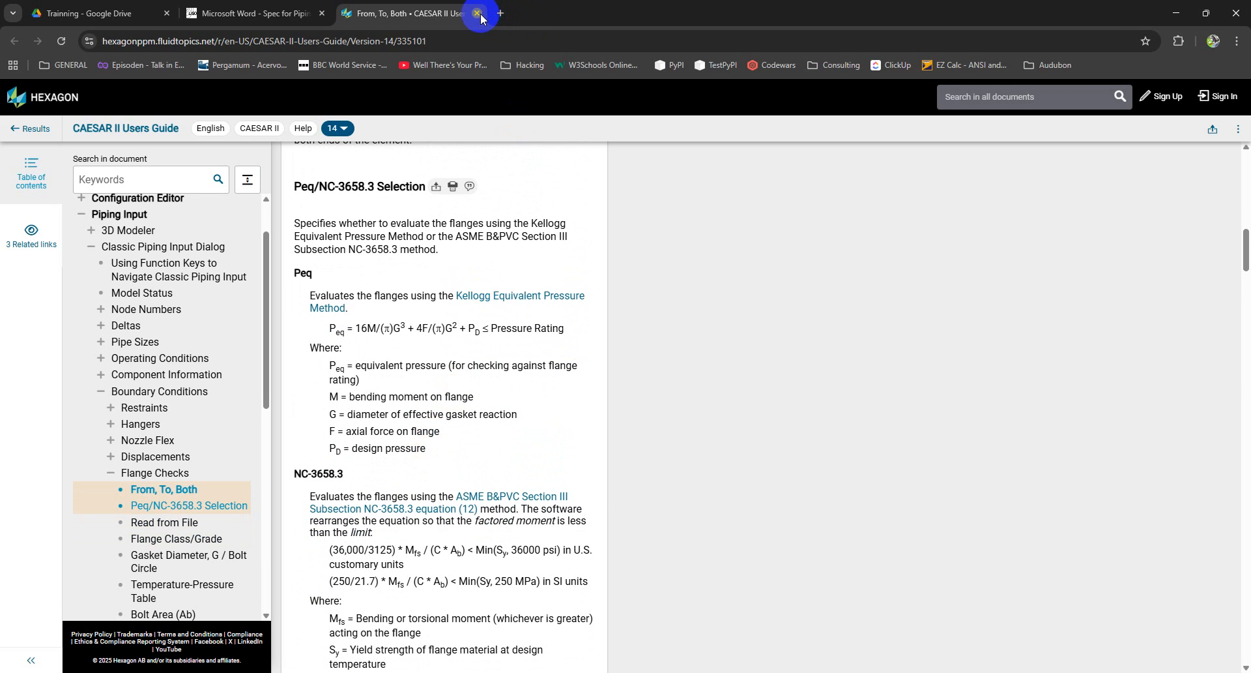
{"action": "left_click", "coordinate": [477, 13]}
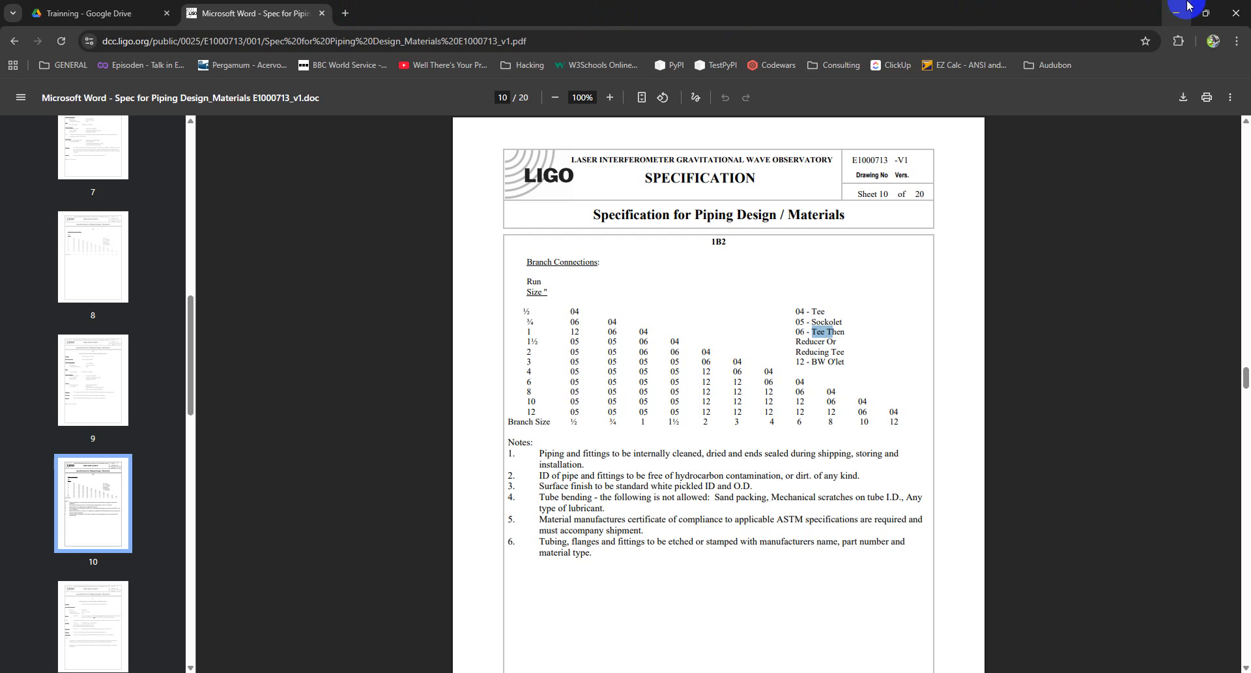
Search the web in a new browser tab for "b16.20 asme" and show the image results
{"action": "left_click", "coordinate": [346, 14]}
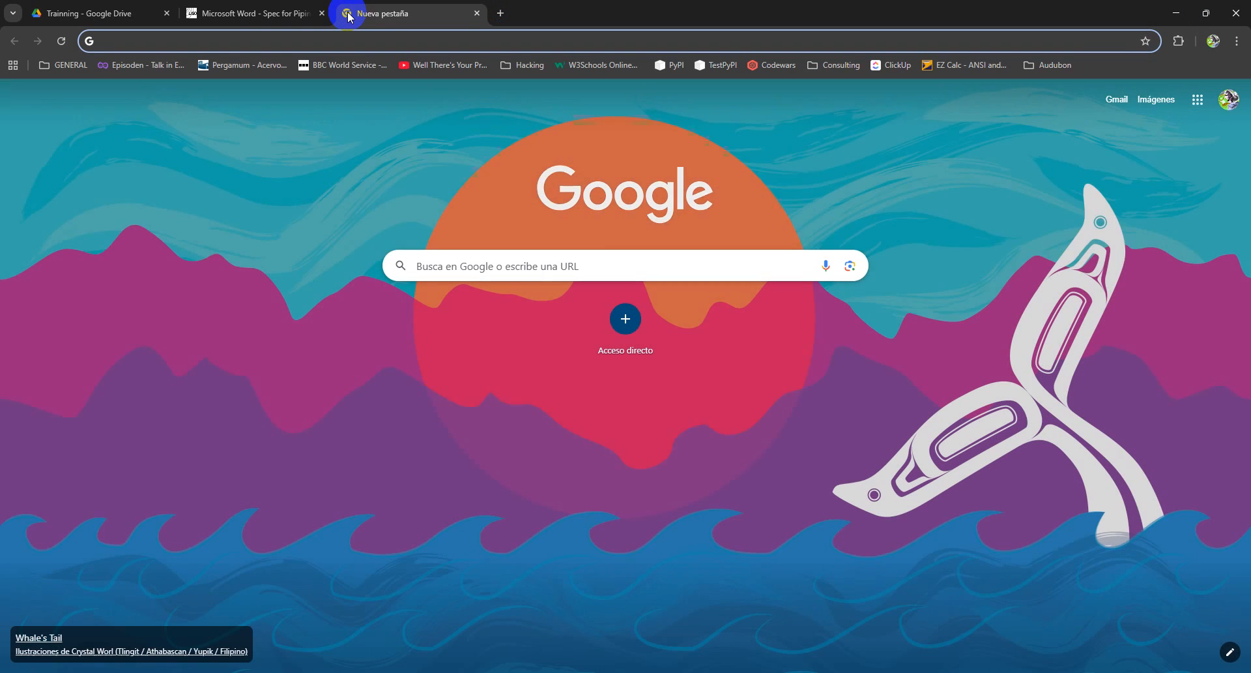
{"action": "type", "text": "b16.20 asme"}
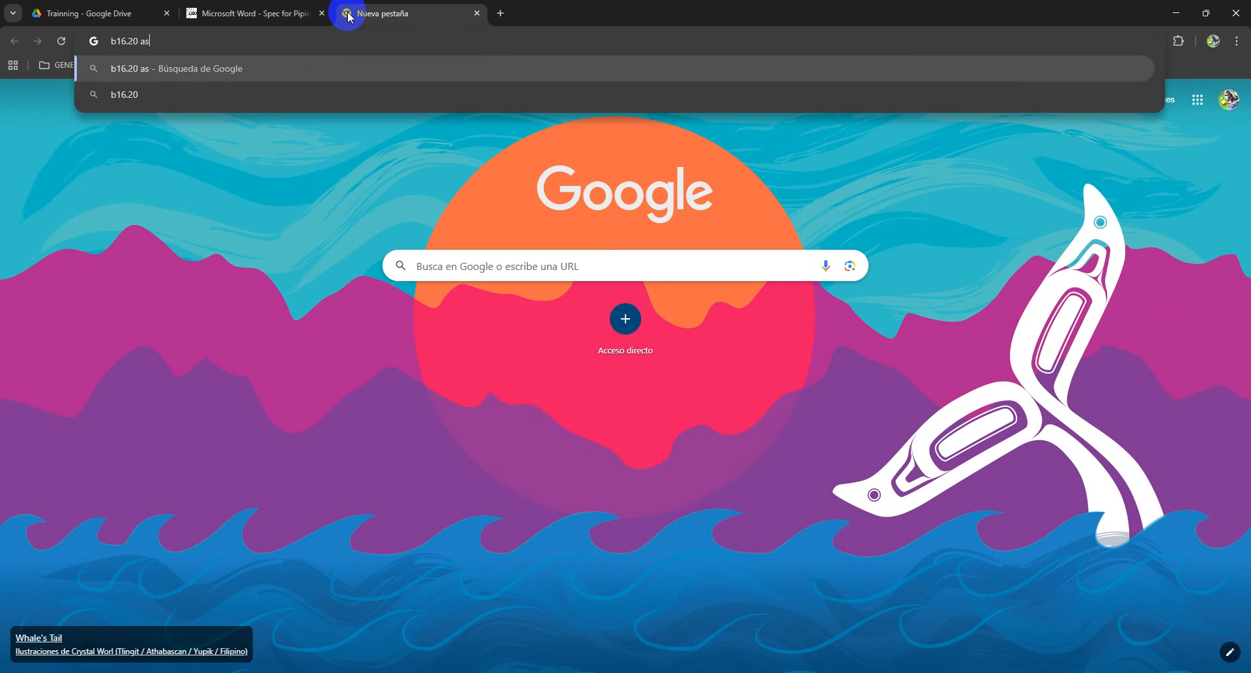
{"action": "key", "text": "Return"}
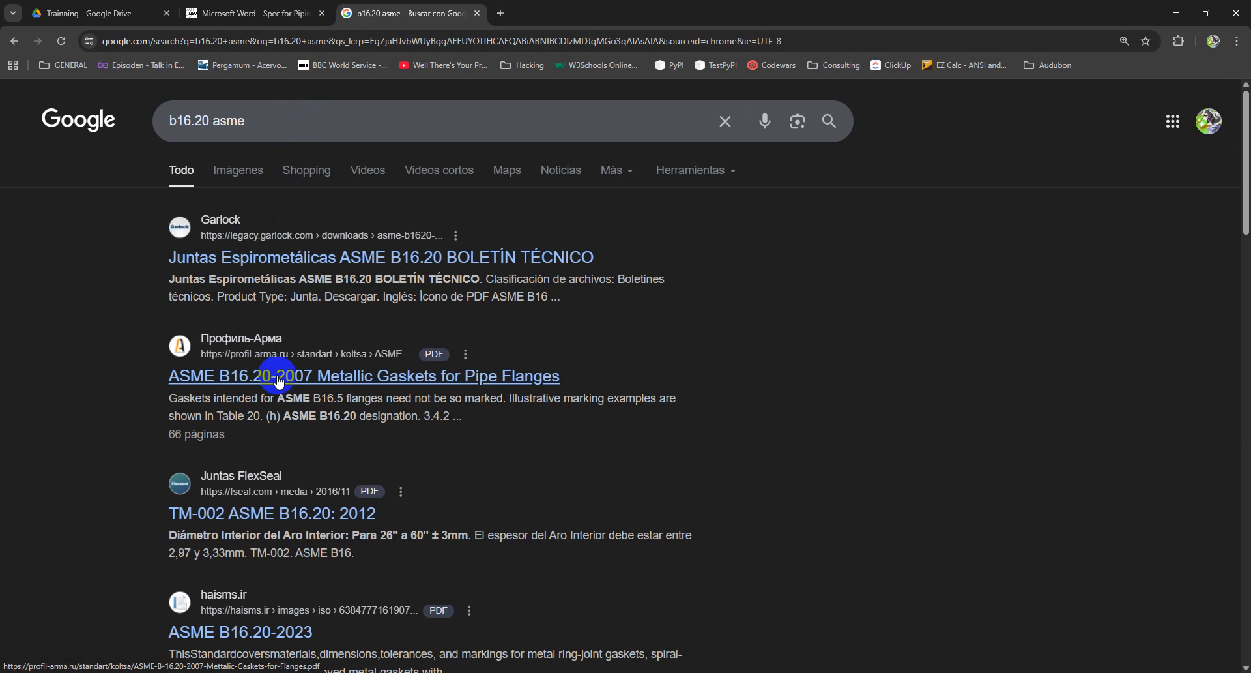
{"action": "left_click", "coordinate": [247, 172]}
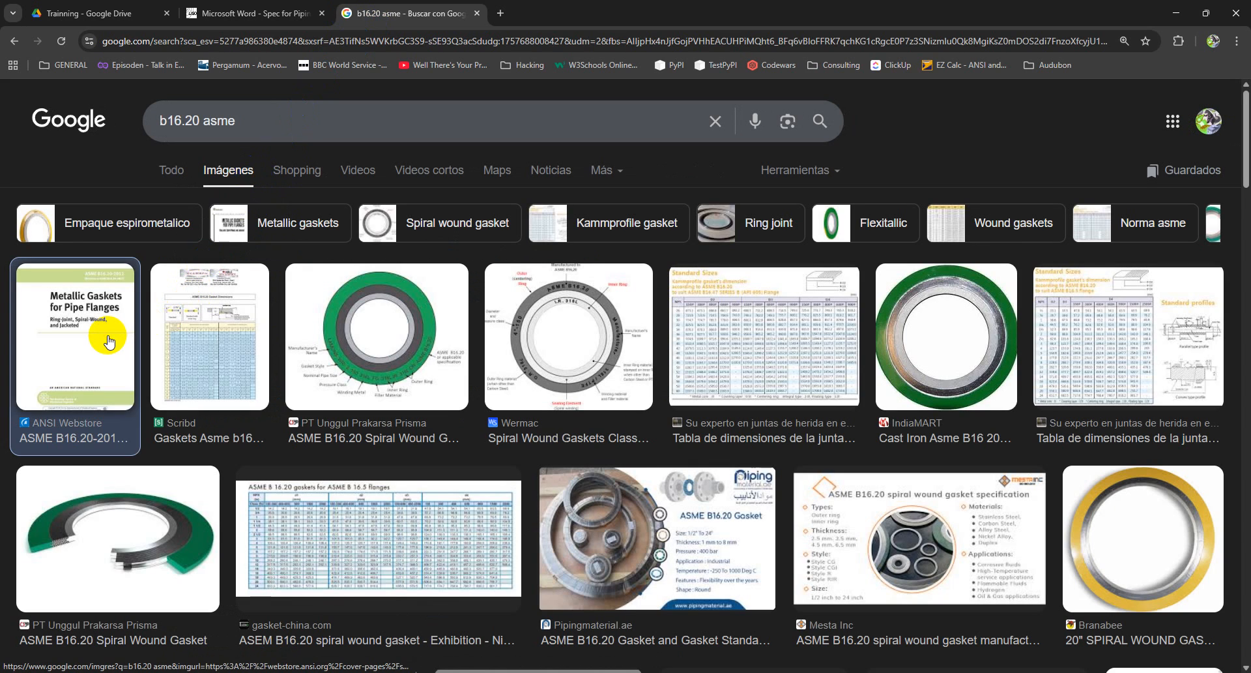
Preview the ASME B16.20-2012 Metallic Gaskets for Pipe Flanges result and look through the related gasket images
{"action": "left_click", "coordinate": [109, 340]}
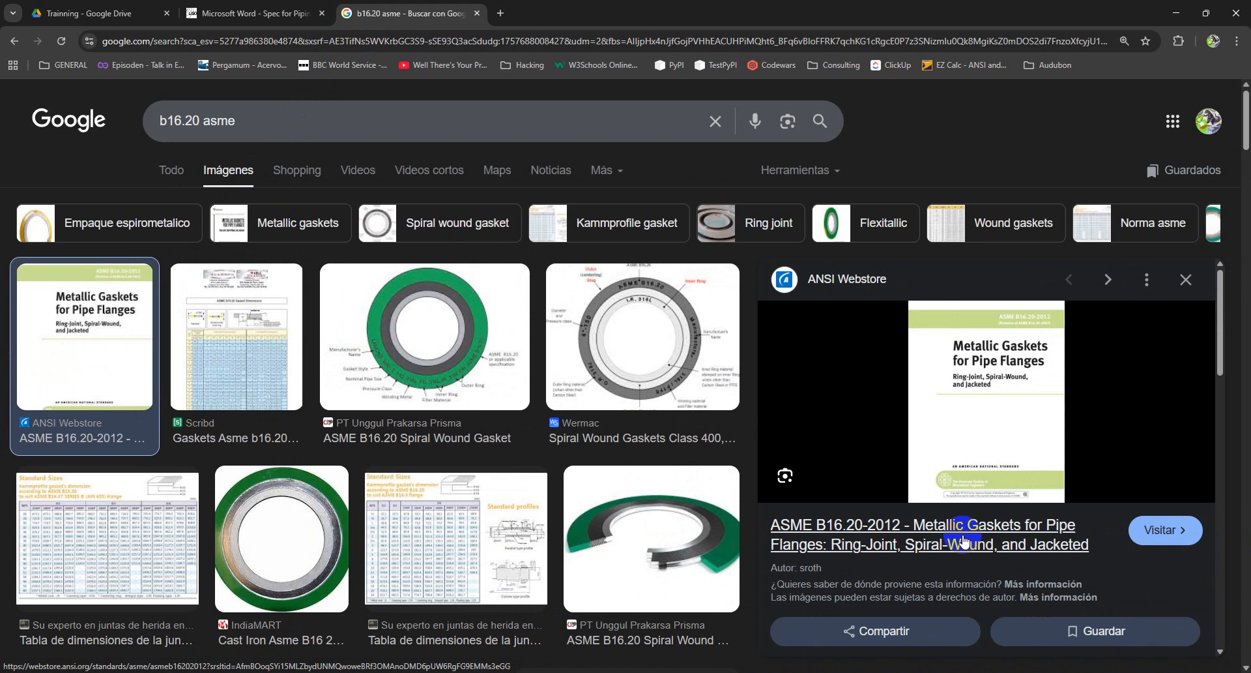
{"action": "scroll", "coordinate": [1040, 464], "scroll_direction": "down", "scroll_amount": 4}
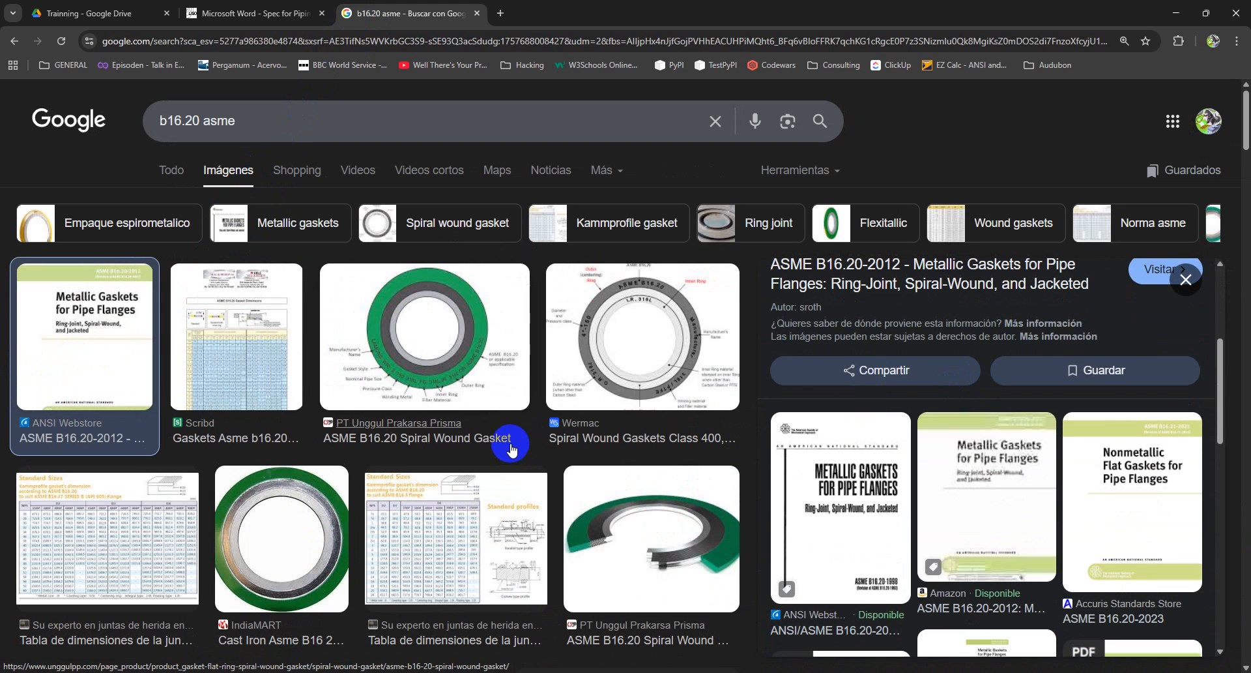
{"action": "scroll", "coordinate": [511, 445], "scroll_direction": "down", "scroll_amount": 6}
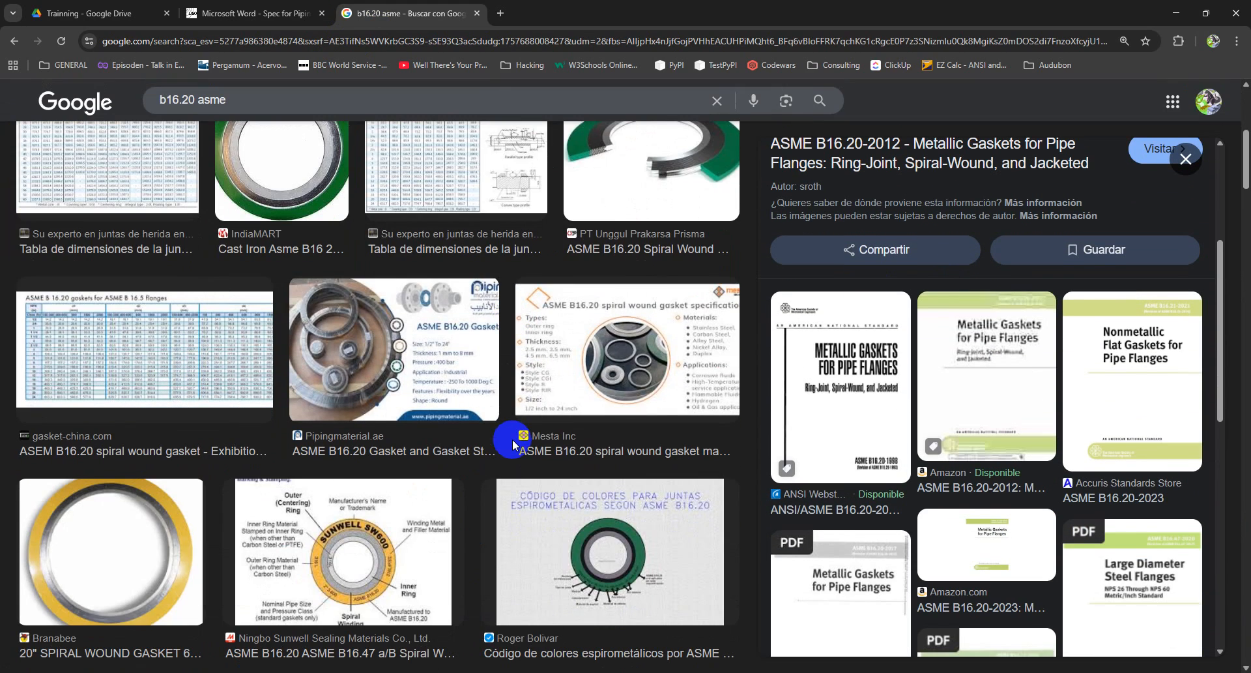
{"action": "scroll", "coordinate": [512, 440], "scroll_direction": "down", "scroll_amount": 6}
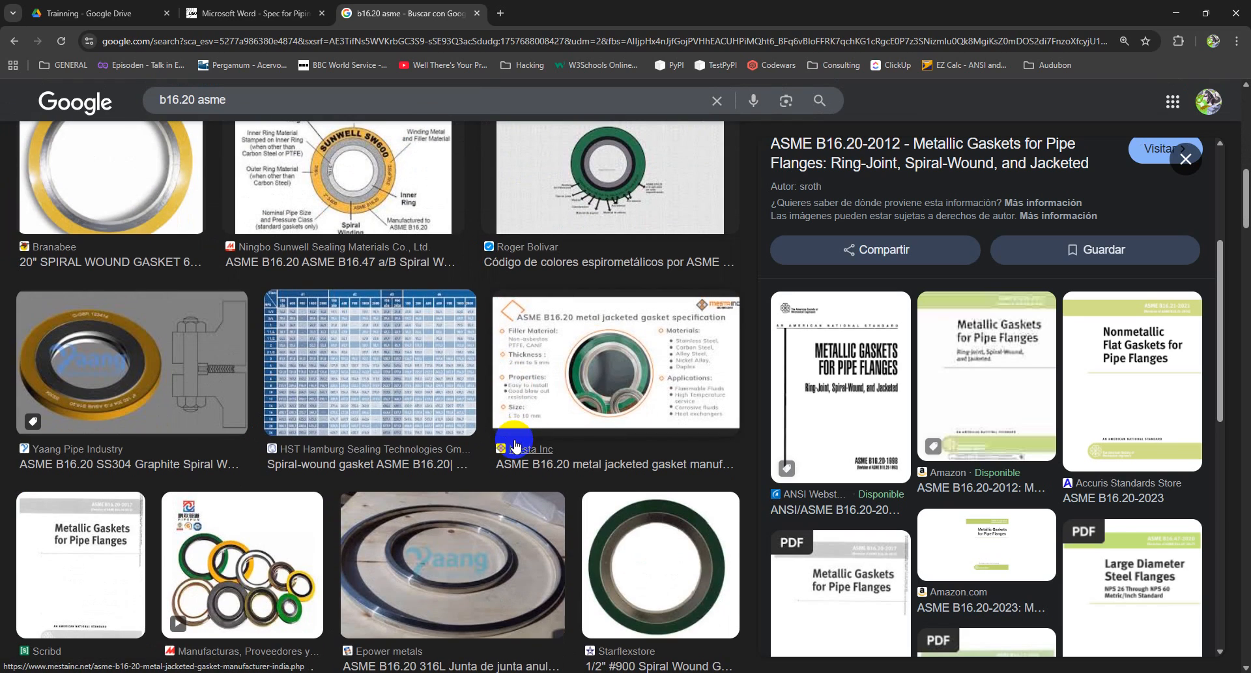
{"action": "scroll", "coordinate": [520, 440], "scroll_direction": "up", "scroll_amount": 12}
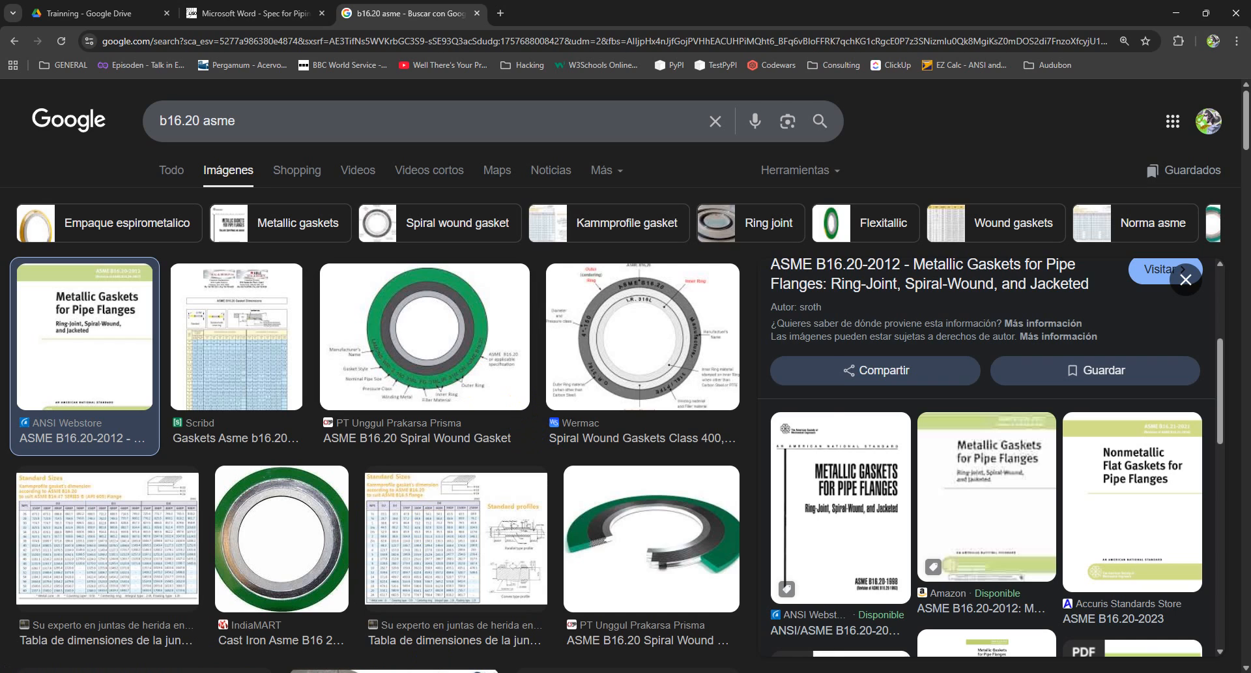
Find B16.5 2022.pdf on the computer with a system search for "b16" and open it in Revu
{"action": "key", "text": "super"}
{"action": "type", "text": "b16.2"}
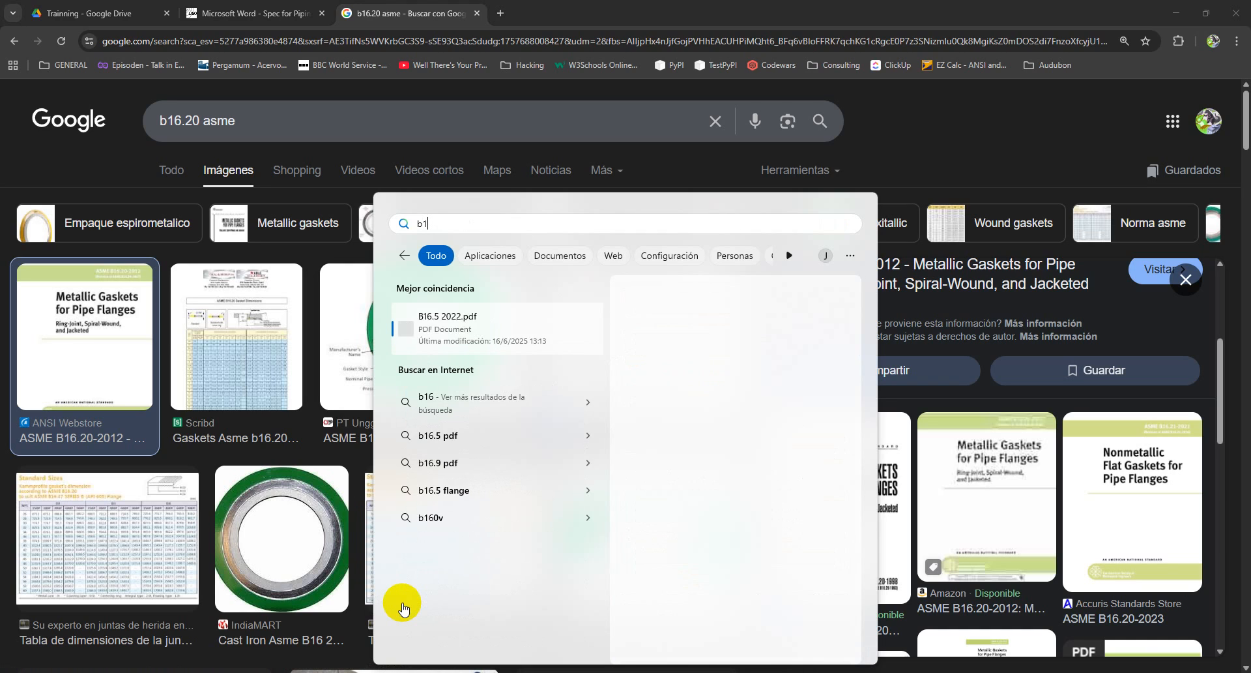
{"action": "type", "text": "6"}
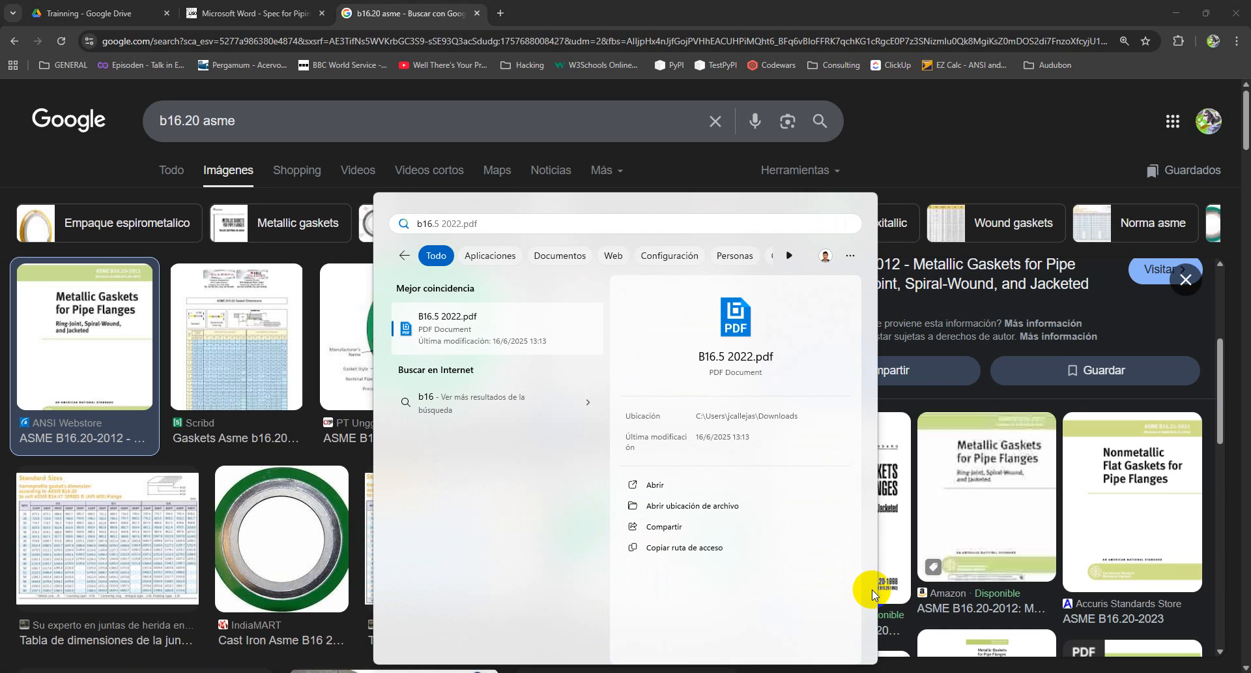
{"action": "key", "text": "Return"}
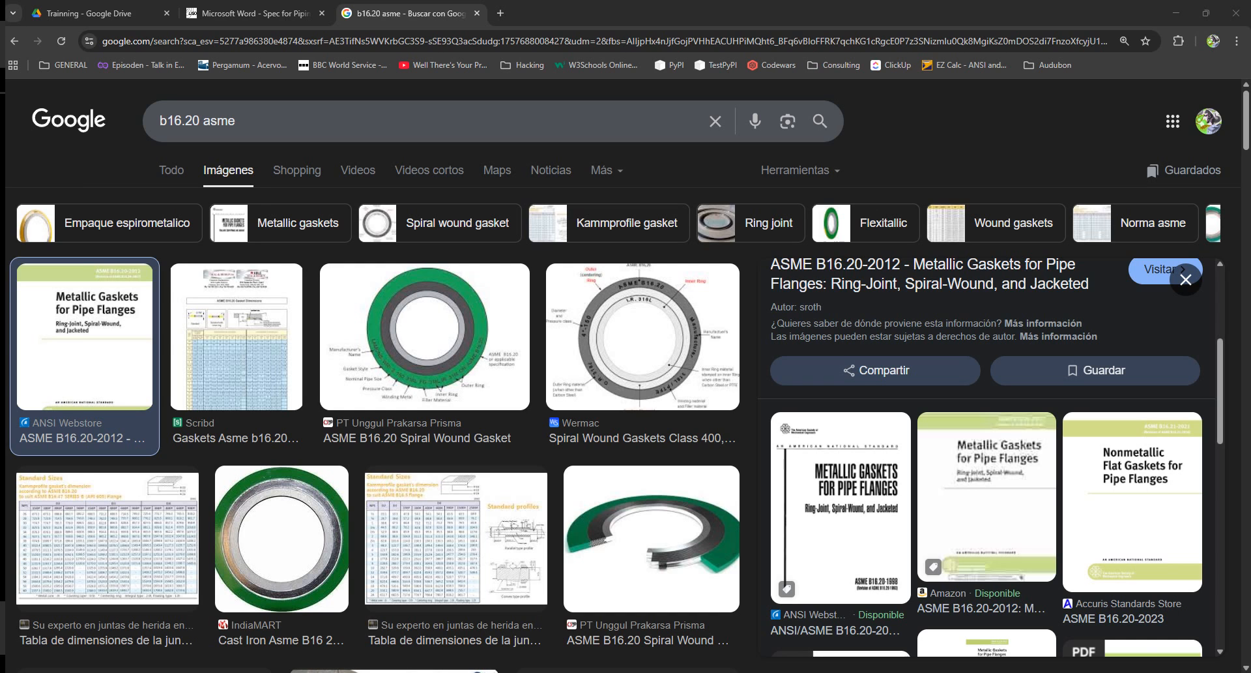
{"action": "left_click_drag", "start_coordinate": [0, 39], "coordinate": [670, 8]}
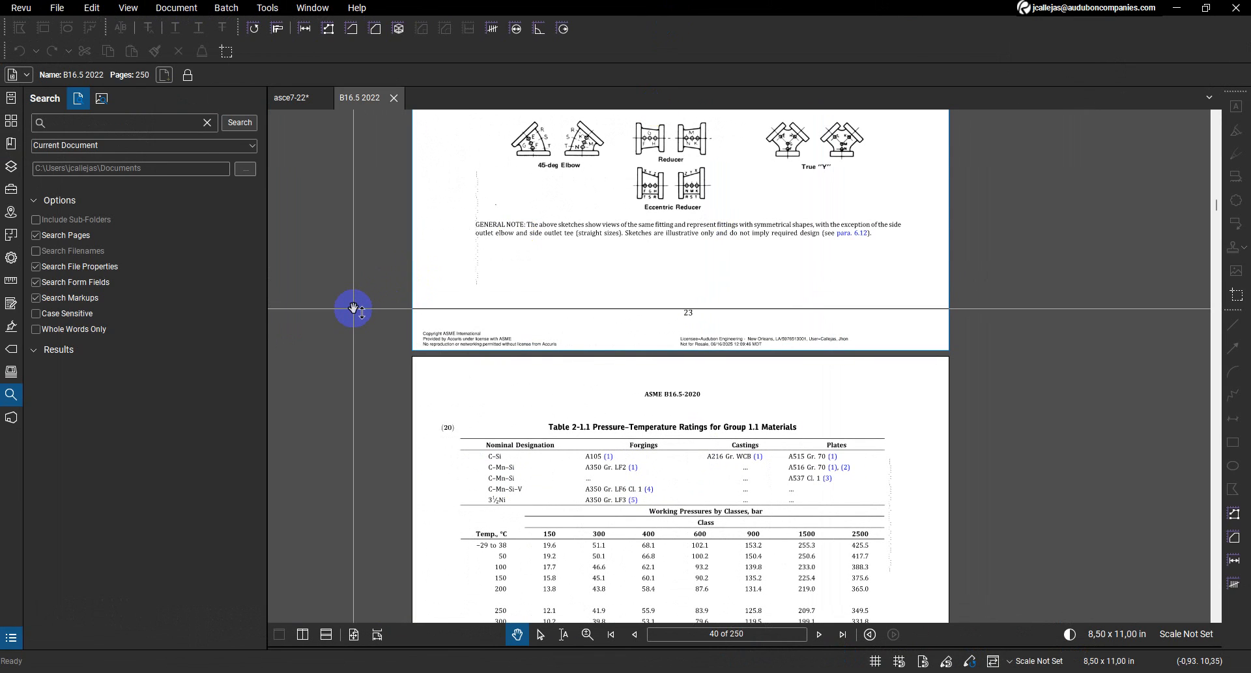
Locate Table 2-1.1, Pressure-Temperature Ratings for Group 1.1 Materials, in the B16.5 document and examine its classes in bar
{"action": "scroll", "coordinate": [354, 308], "scroll_direction": "up", "scroll_amount": 10}
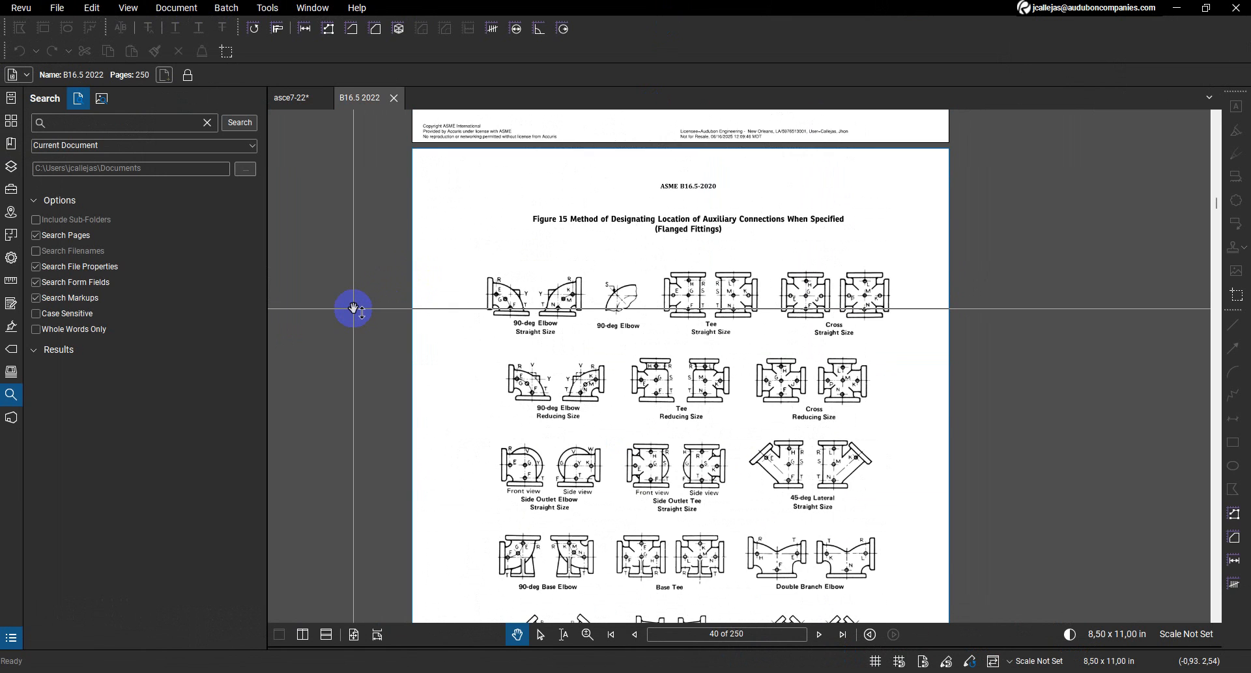
{"action": "scroll", "coordinate": [353, 308], "scroll_direction": "up", "scroll_amount": 5}
{"action": "scroll", "coordinate": [353, 308], "scroll_direction": "down", "scroll_amount": 10}
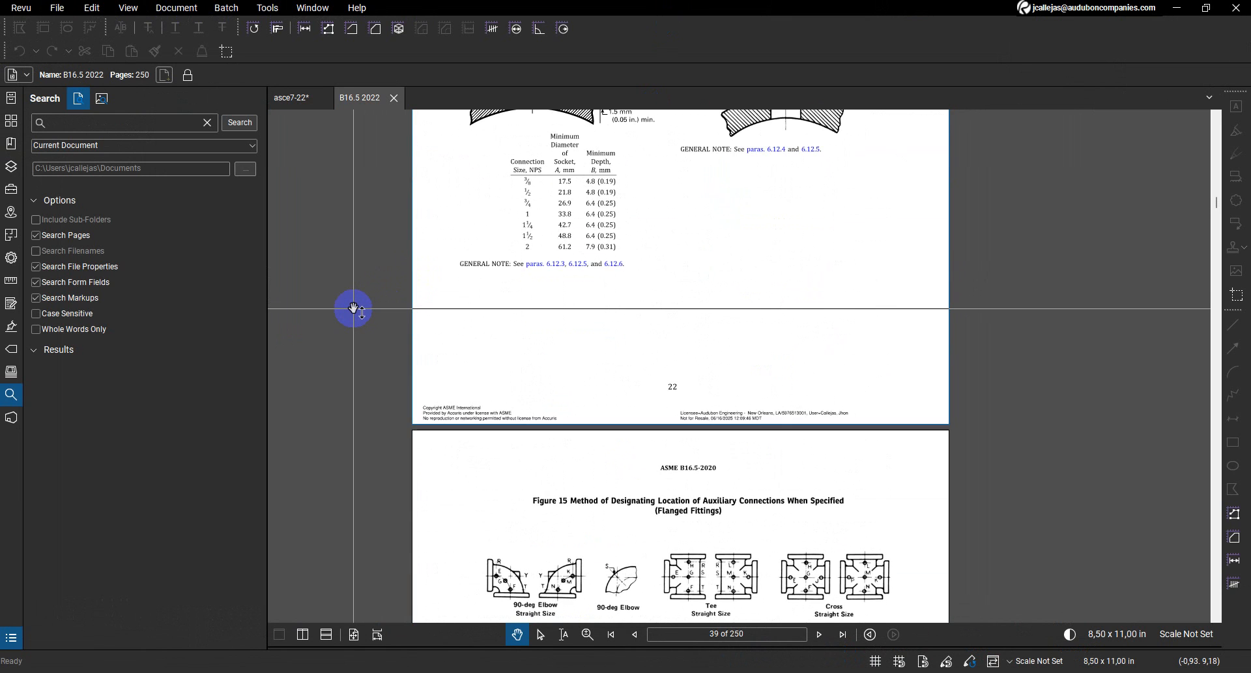
{"action": "scroll", "coordinate": [353, 308], "scroll_direction": "down", "scroll_amount": 5}
{"action": "scroll", "coordinate": [338, 296], "scroll_direction": "up", "scroll_amount": 15}
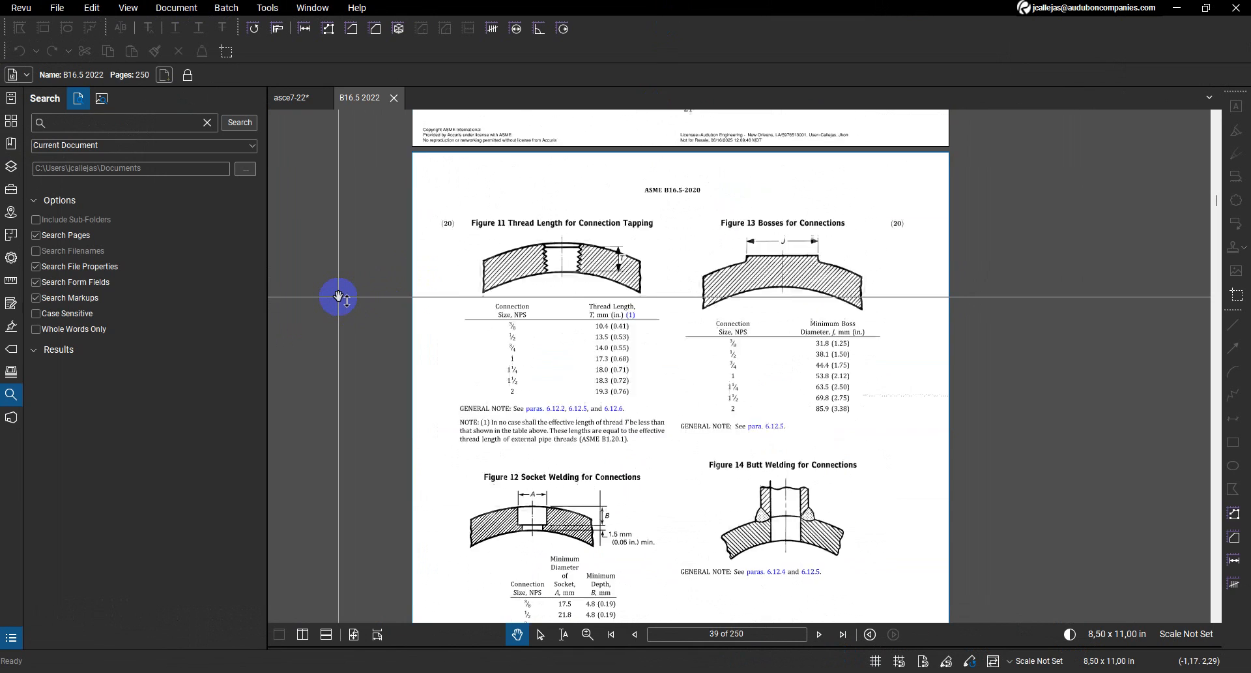
{"action": "scroll", "coordinate": [339, 296], "scroll_direction": "down", "scroll_amount": 15}
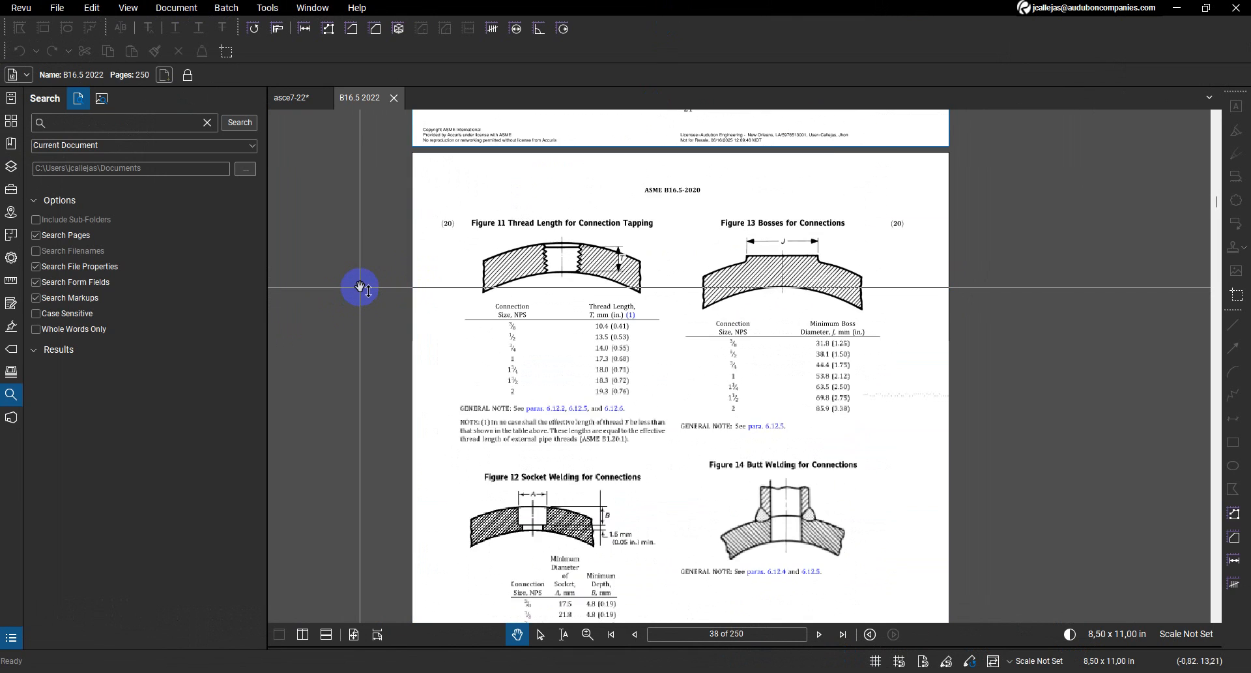
{"action": "scroll", "coordinate": [359, 287], "scroll_direction": "down", "scroll_amount": 10}
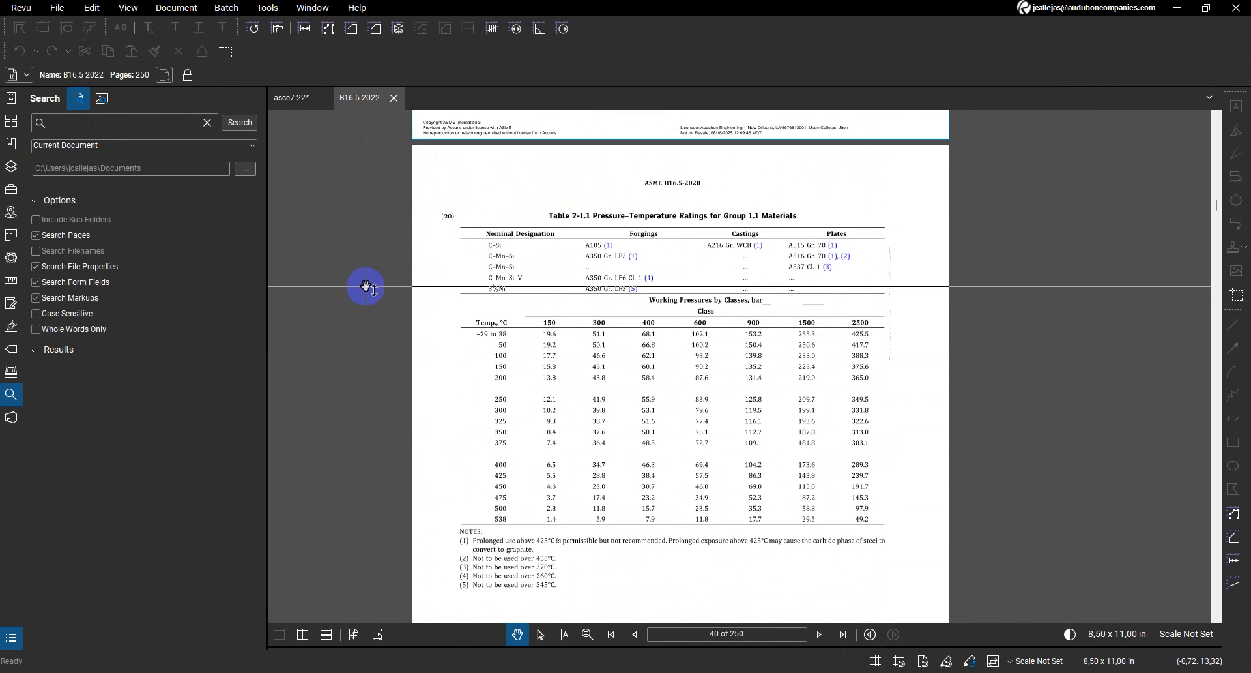
{"action": "left_click_drag", "start_coordinate": [785, 177], "coordinate": [695, 140]}
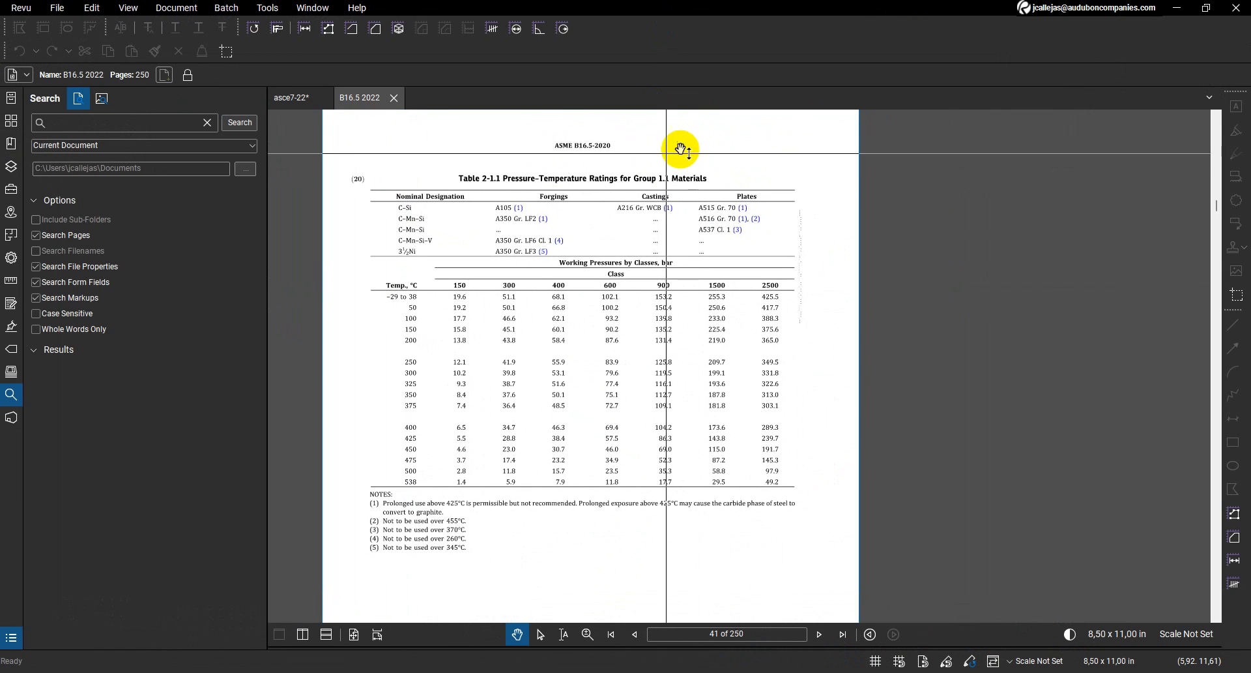
{"action": "left_click_drag", "start_coordinate": [587, 173], "coordinate": [612, 186]}
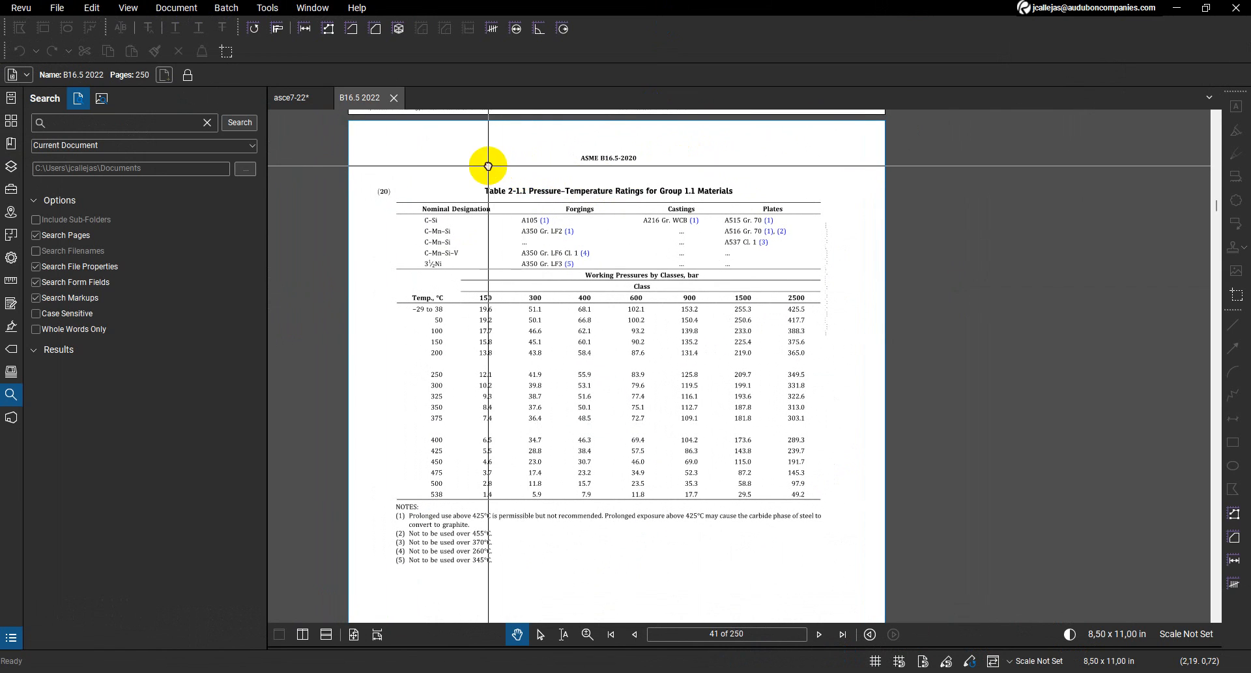
{"action": "left_click_drag", "start_coordinate": [470, 163], "coordinate": [483, 160]}
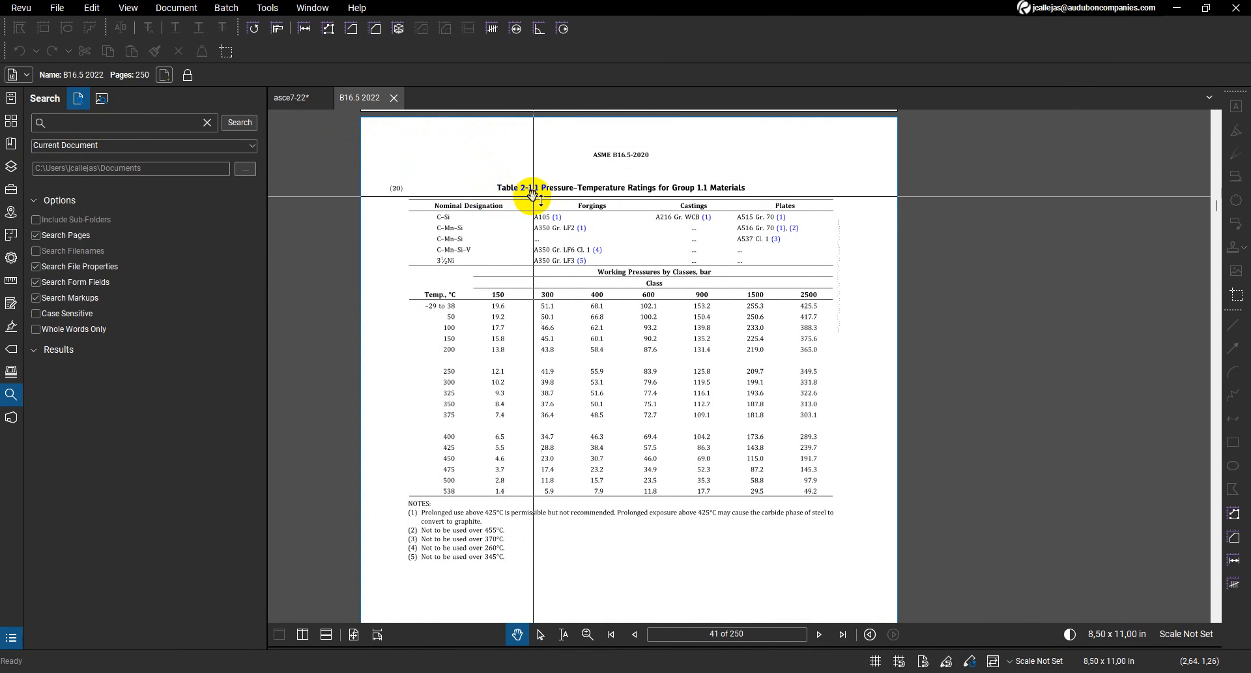
Review the earlier flange figures and the pressure-temperature ratings in Tables 2-1.1, 2-1.1C (psig) and 2-1.2 for Group 1.2 materials
{"action": "scroll", "coordinate": [511, 228], "scroll_direction": "up", "scroll_amount": 10}
{"action": "scroll", "coordinate": [317, 347], "scroll_direction": "up", "scroll_amount": 10}
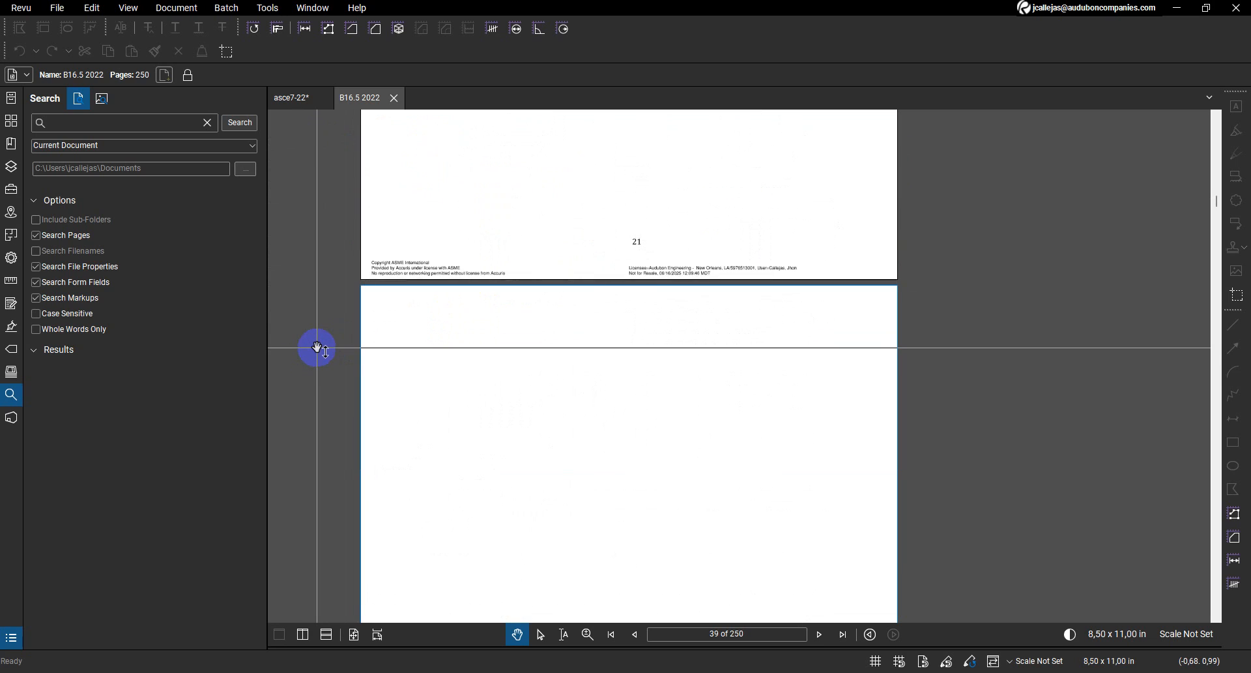
{"action": "scroll", "coordinate": [317, 348], "scroll_direction": "up", "scroll_amount": 12}
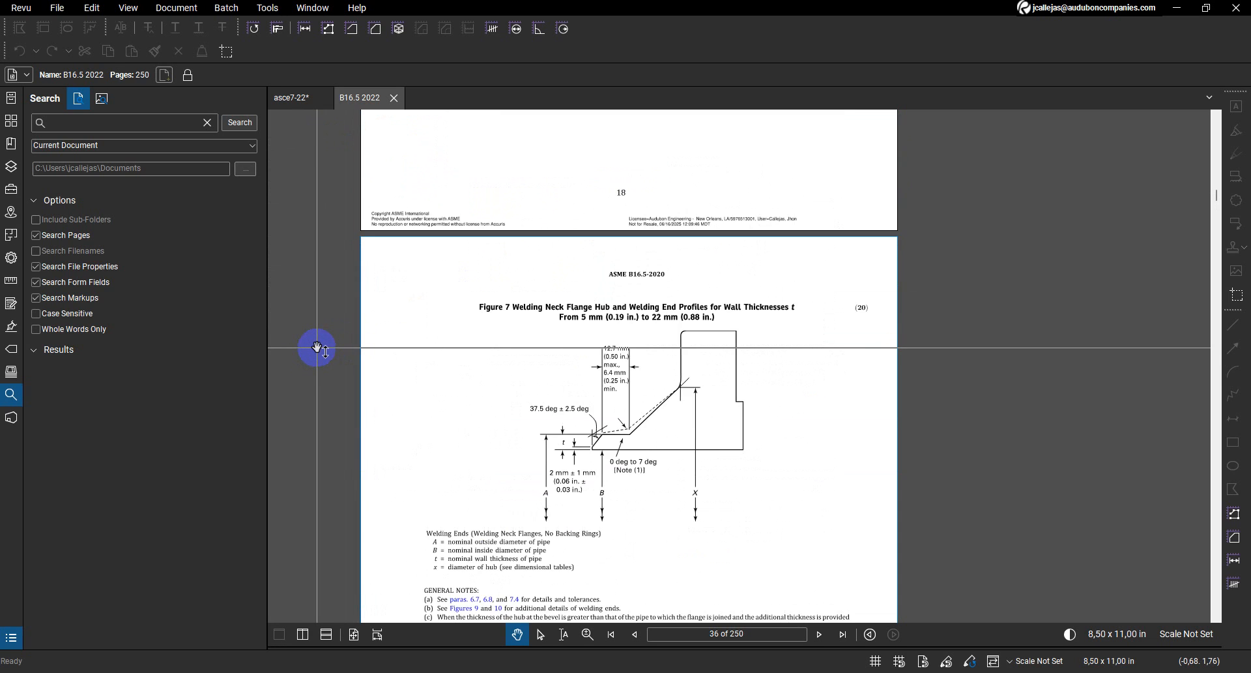
{"action": "scroll", "coordinate": [317, 347], "scroll_direction": "up", "scroll_amount": 10}
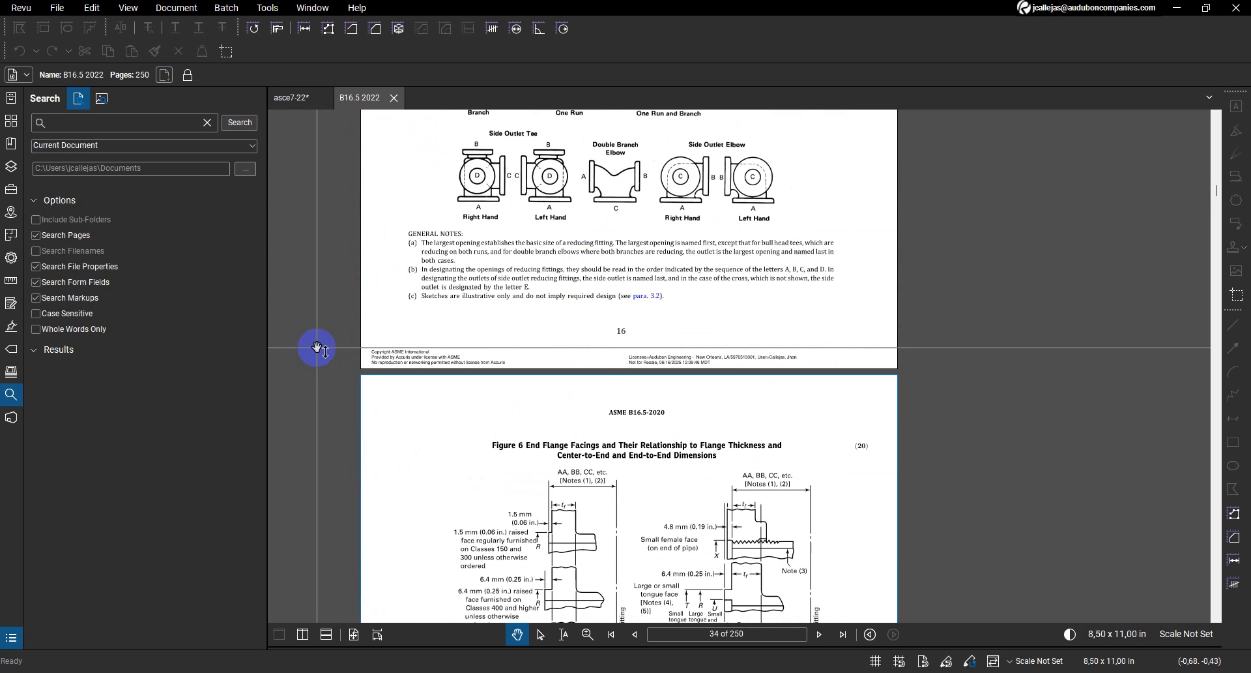
{"action": "scroll", "coordinate": [317, 347], "scroll_direction": "down", "scroll_amount": 20}
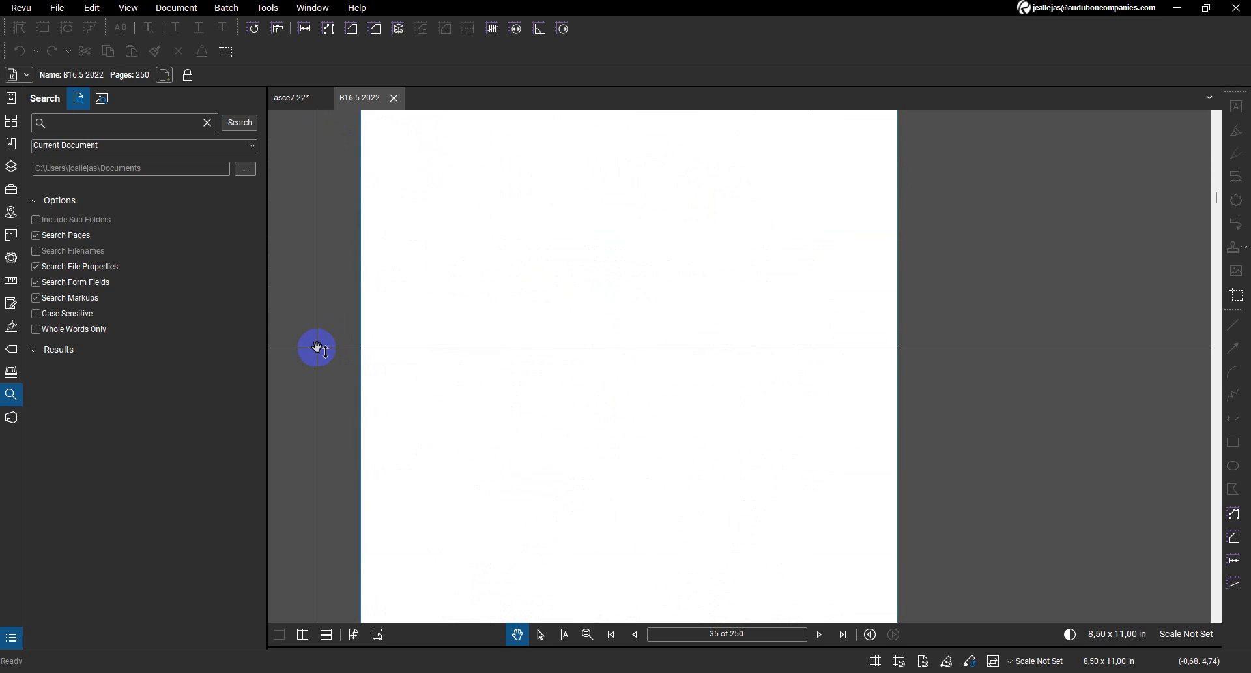
{"action": "scroll", "coordinate": [317, 347], "scroll_direction": "down", "scroll_amount": 5}
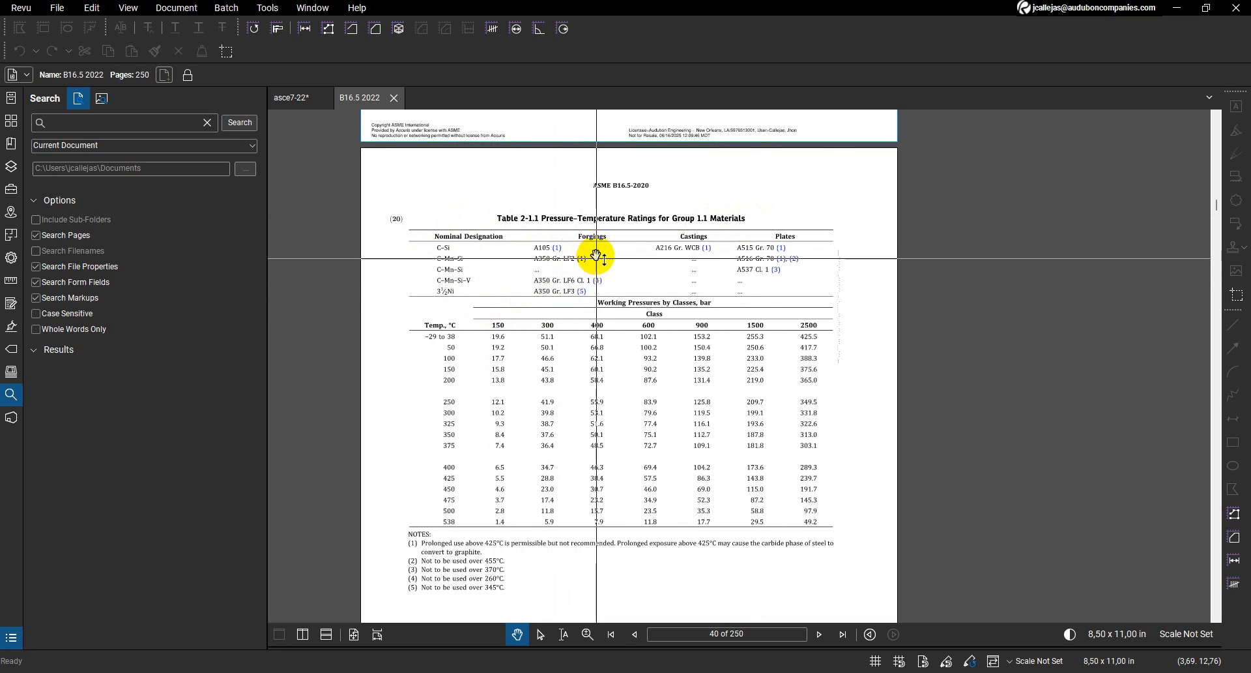
{"action": "scroll", "coordinate": [596, 256], "scroll_direction": "down", "scroll_amount": 2}
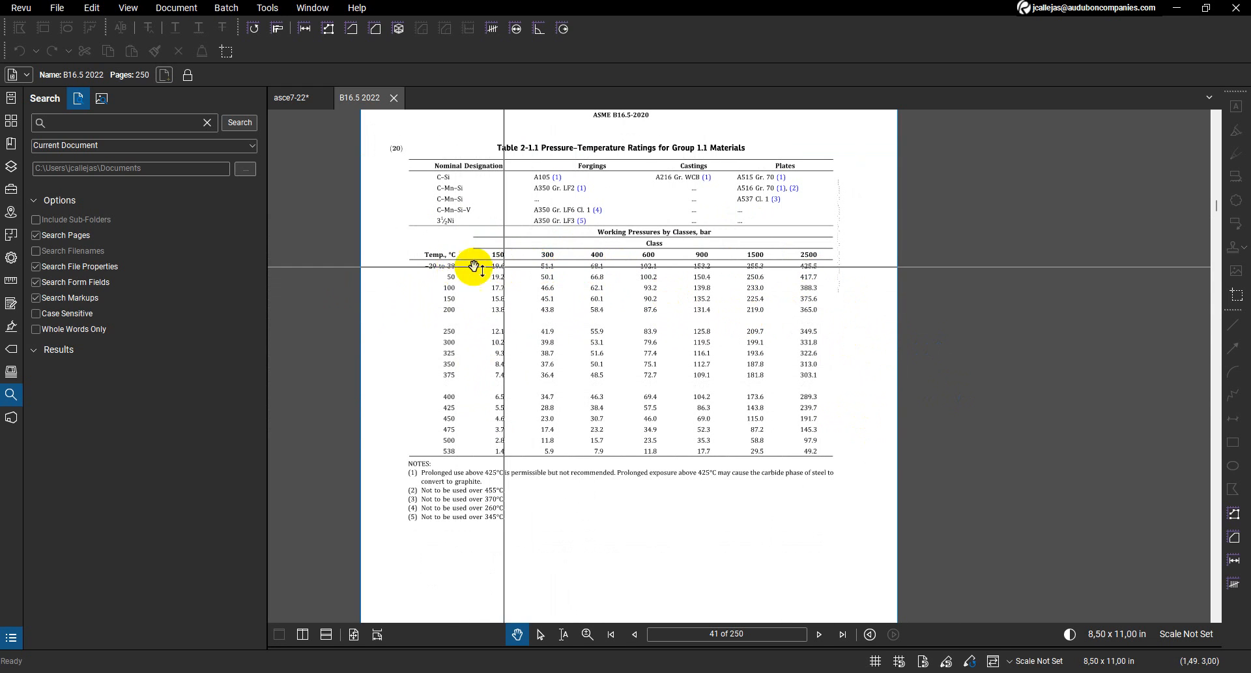
{"action": "scroll", "coordinate": [559, 363], "scroll_direction": "down", "scroll_amount": 12}
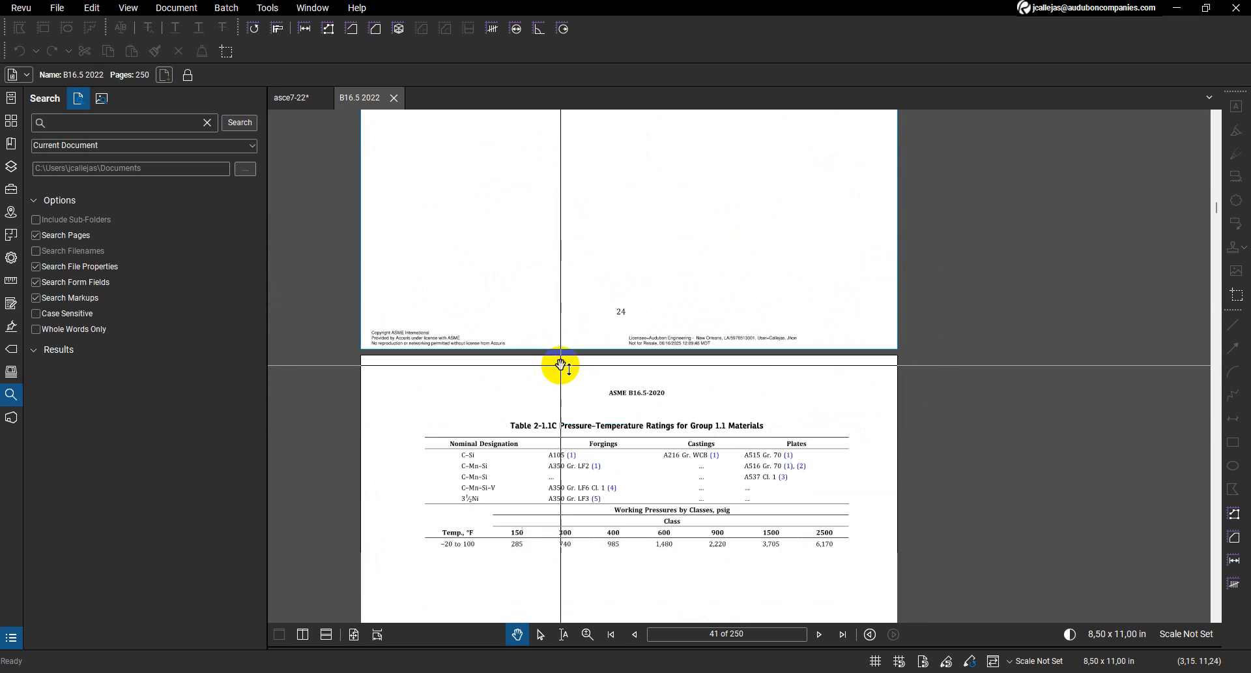
{"action": "scroll", "coordinate": [561, 364], "scroll_direction": "down", "scroll_amount": 8}
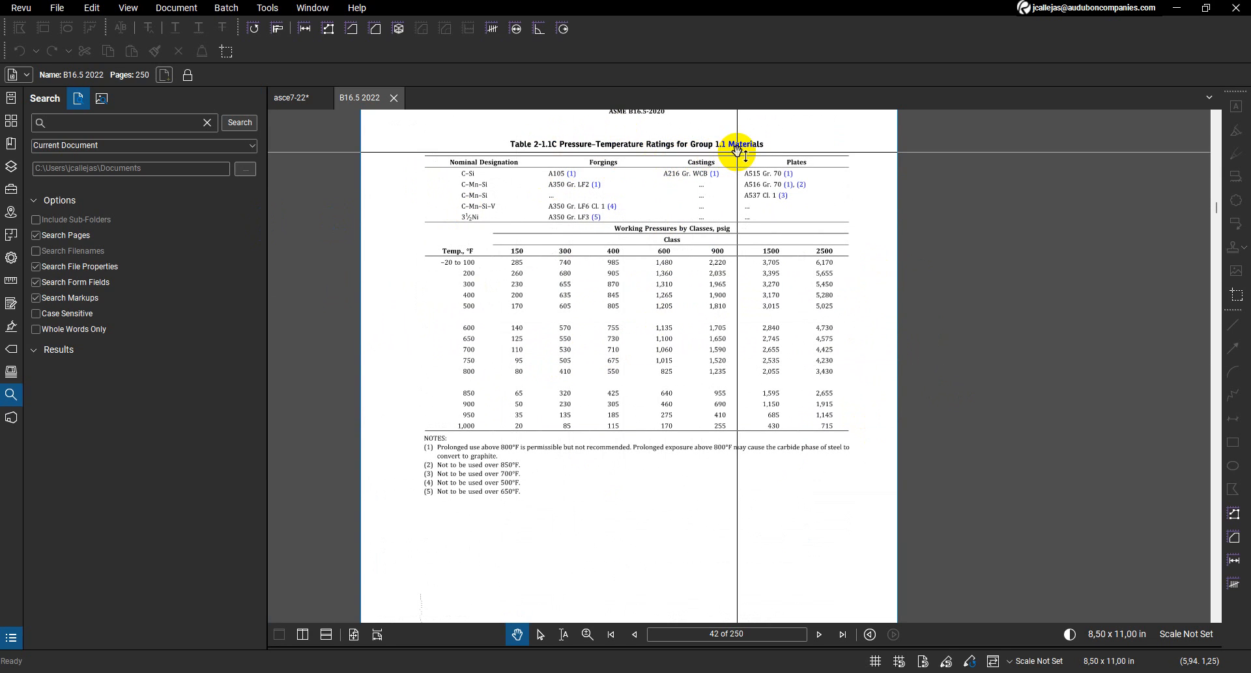
{"action": "scroll", "coordinate": [749, 135], "scroll_direction": "down", "scroll_amount": 15}
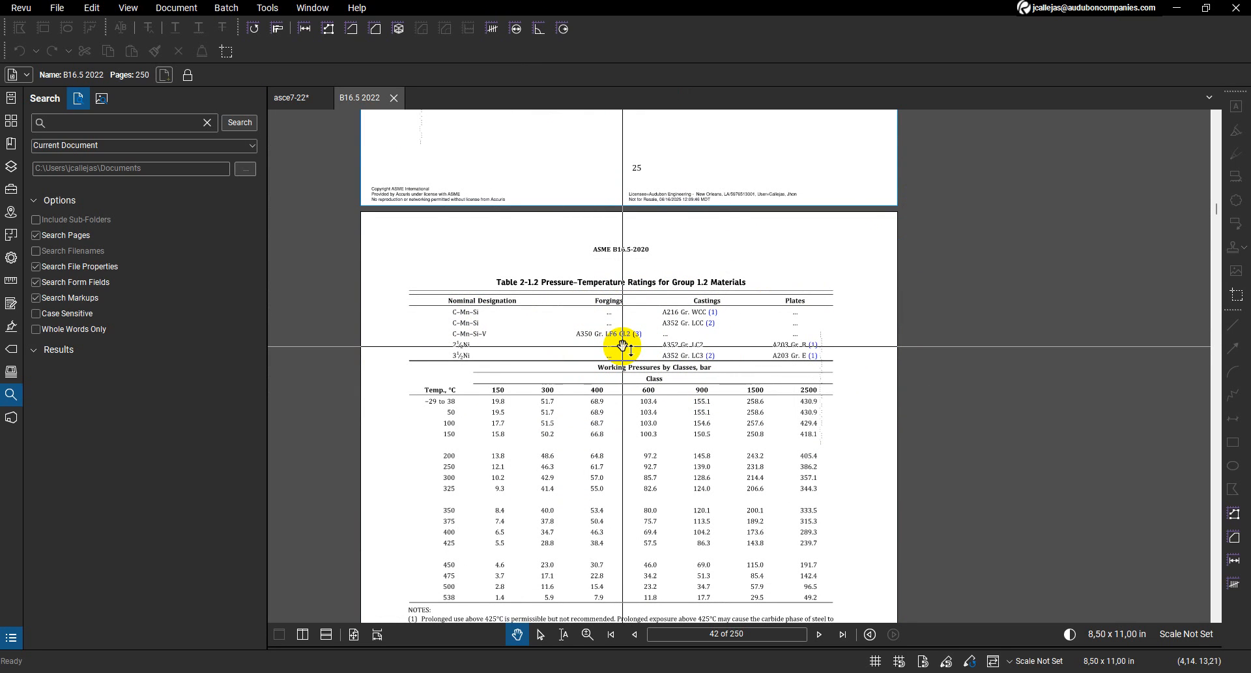
{"action": "left_click_drag", "start_coordinate": [407, 249], "coordinate": [380, 194]}
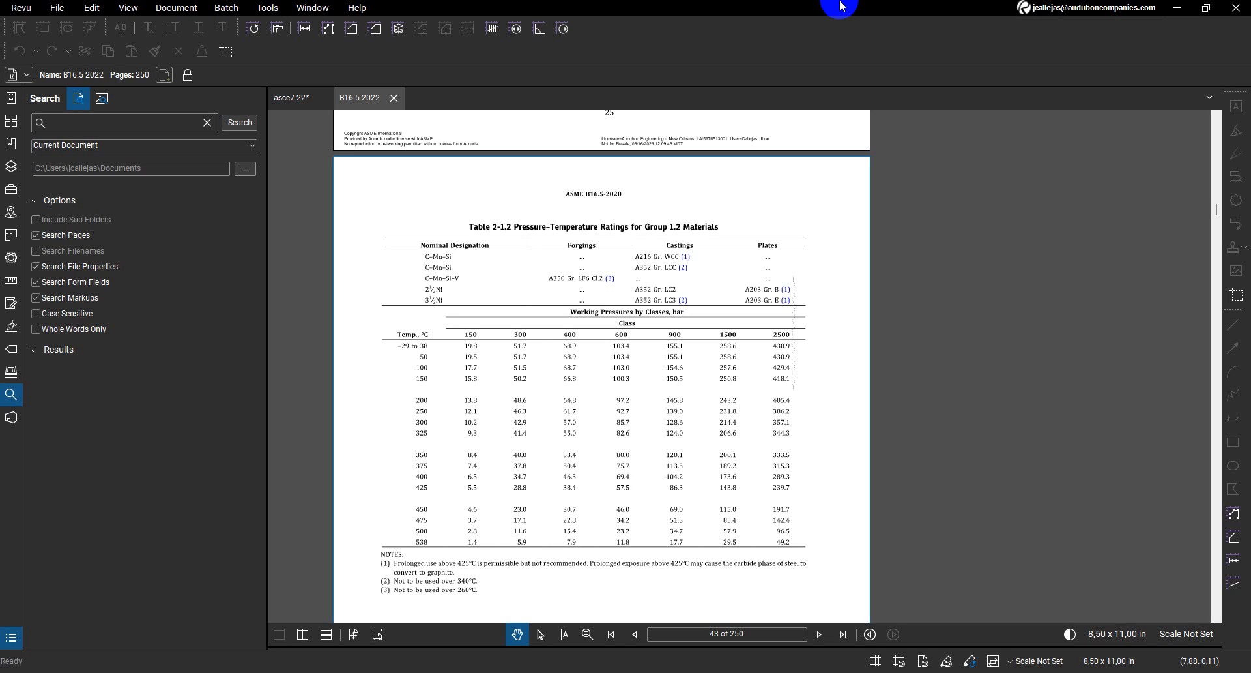
{"action": "left_click", "coordinate": [425, 672]}
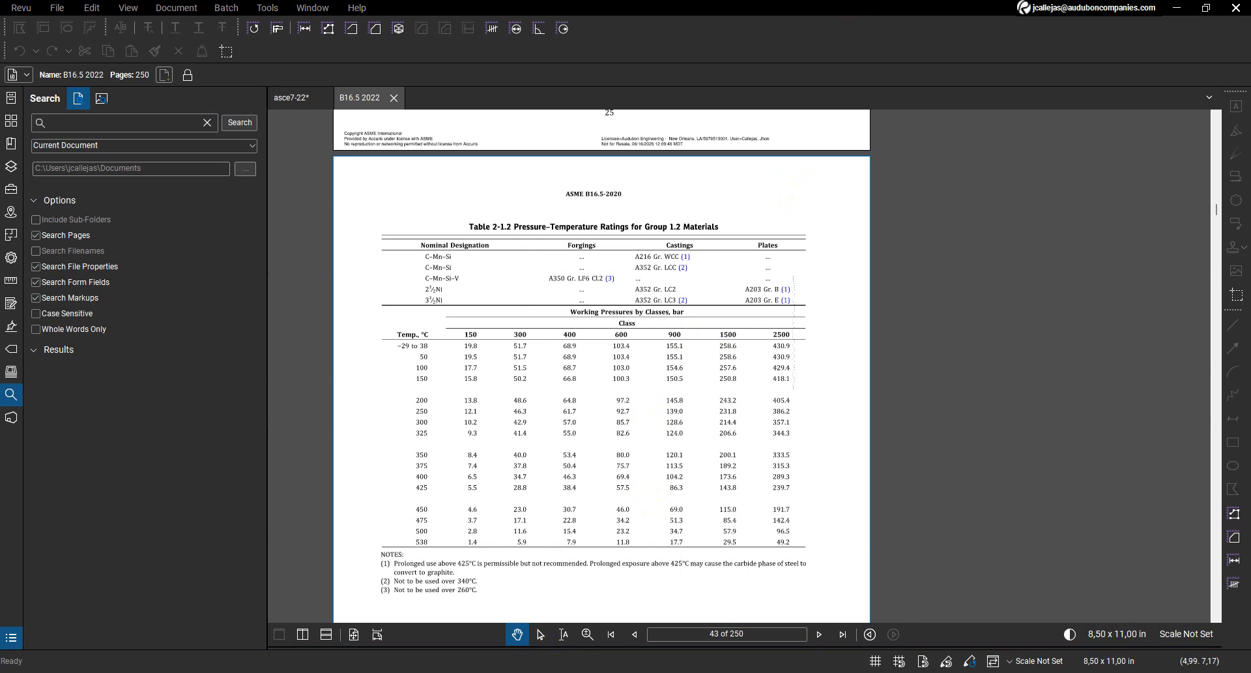
{"action": "left_click", "coordinate": [495, 619]}
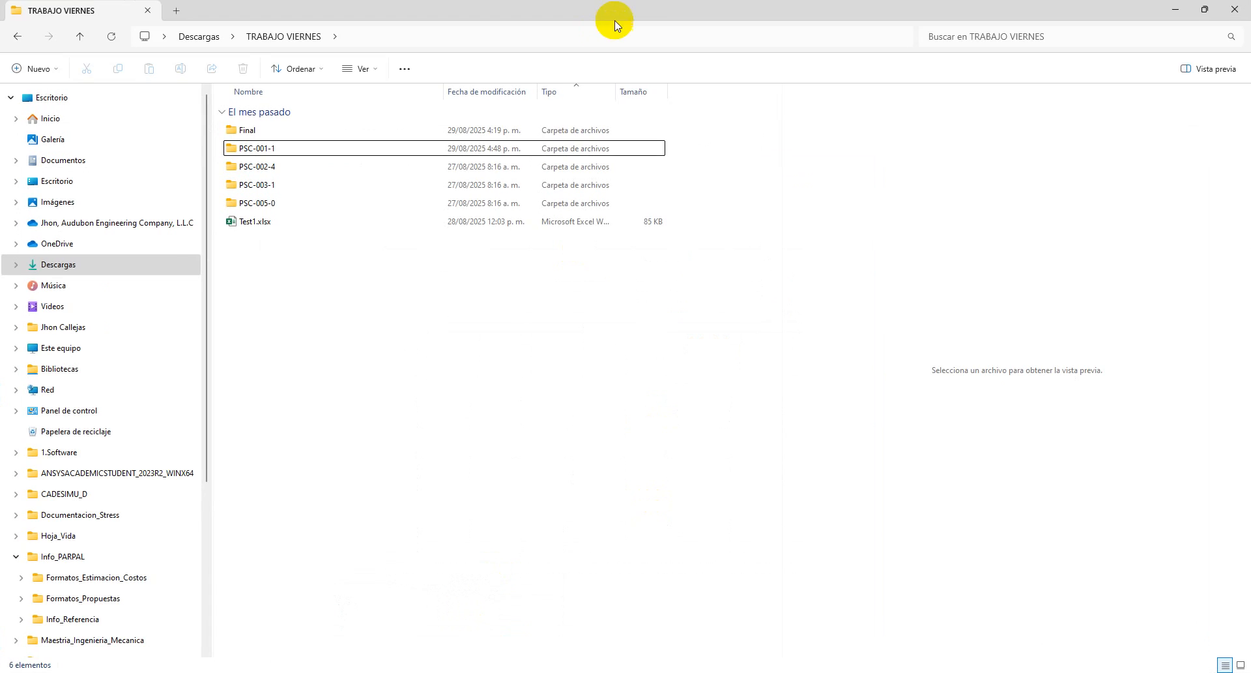
{"action": "left_click_drag", "start_coordinate": [616, 21], "coordinate": [0, 4]}
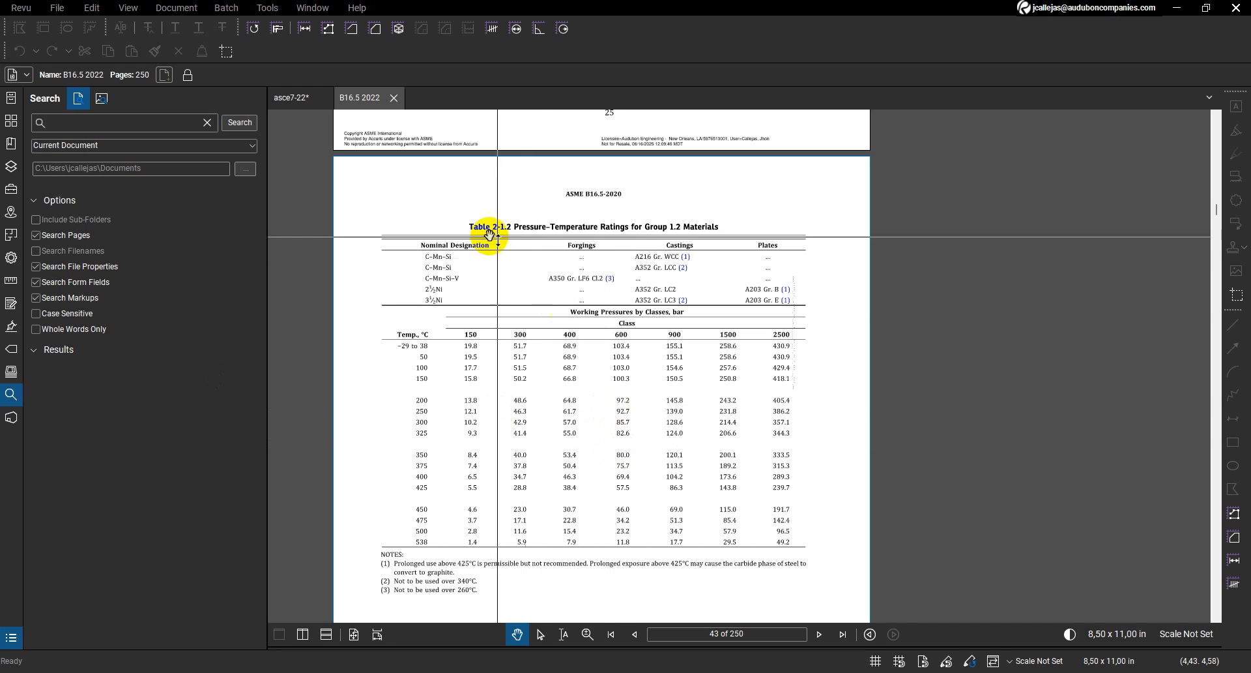
Return to CAESAR II and switch the flange check method of element 130–140 to NC-3658.3
{"action": "left_click", "coordinate": [1181, 9]}
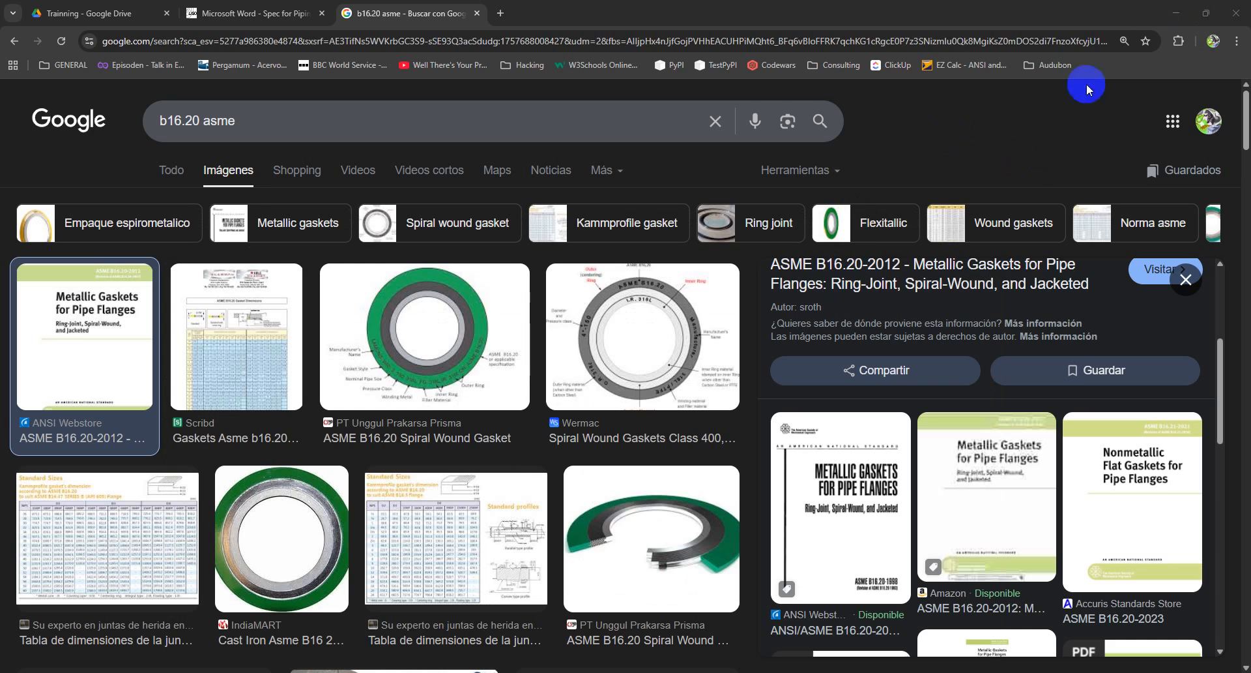
{"action": "left_click", "coordinate": [1176, 11]}
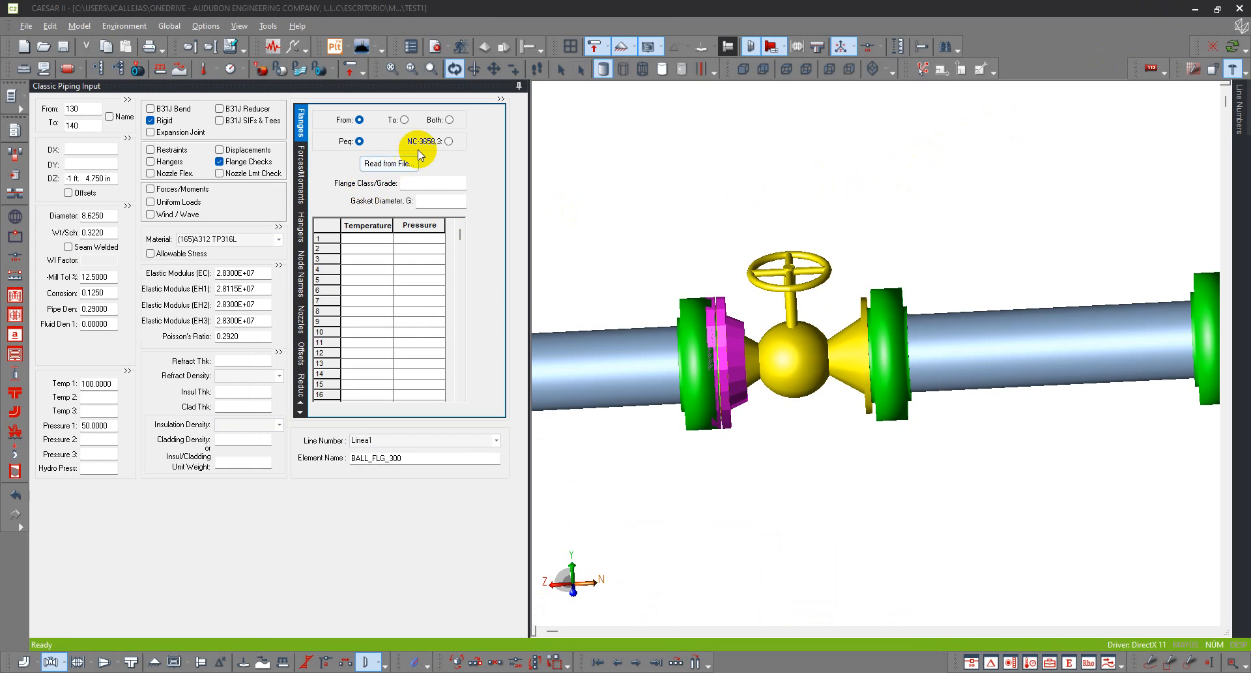
{"action": "left_click", "coordinate": [448, 141]}
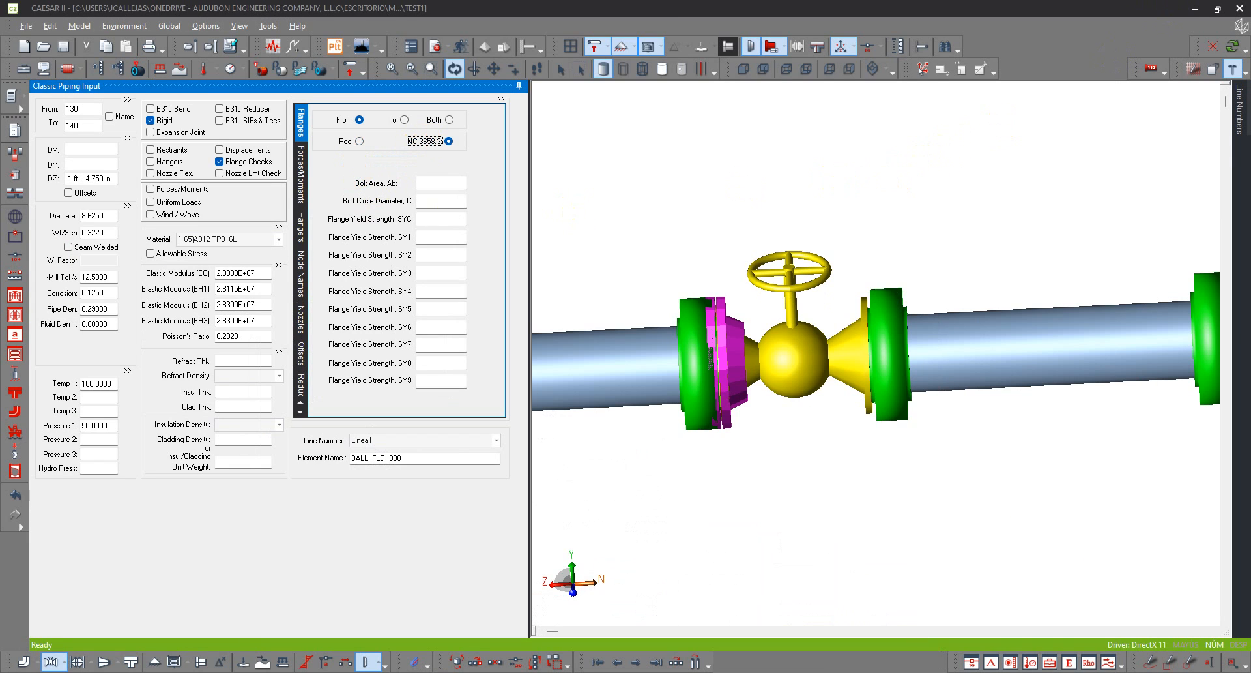
Switch to the Excel workbook Flange Leak NC-3658 Analysis of Flanged Joints, on the Data for CII B16.5 Flange Leak sheet
{"action": "key", "text": "alt+Tab"}
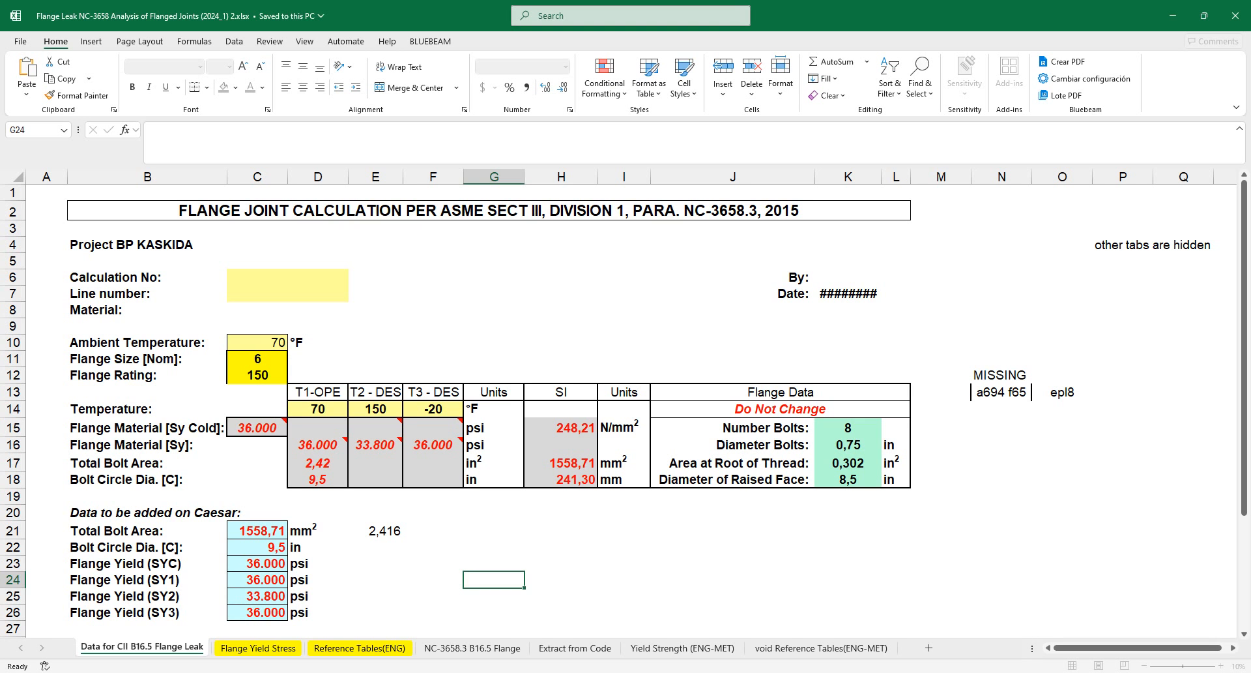
{"action": "left_click", "coordinate": [557, 293]}
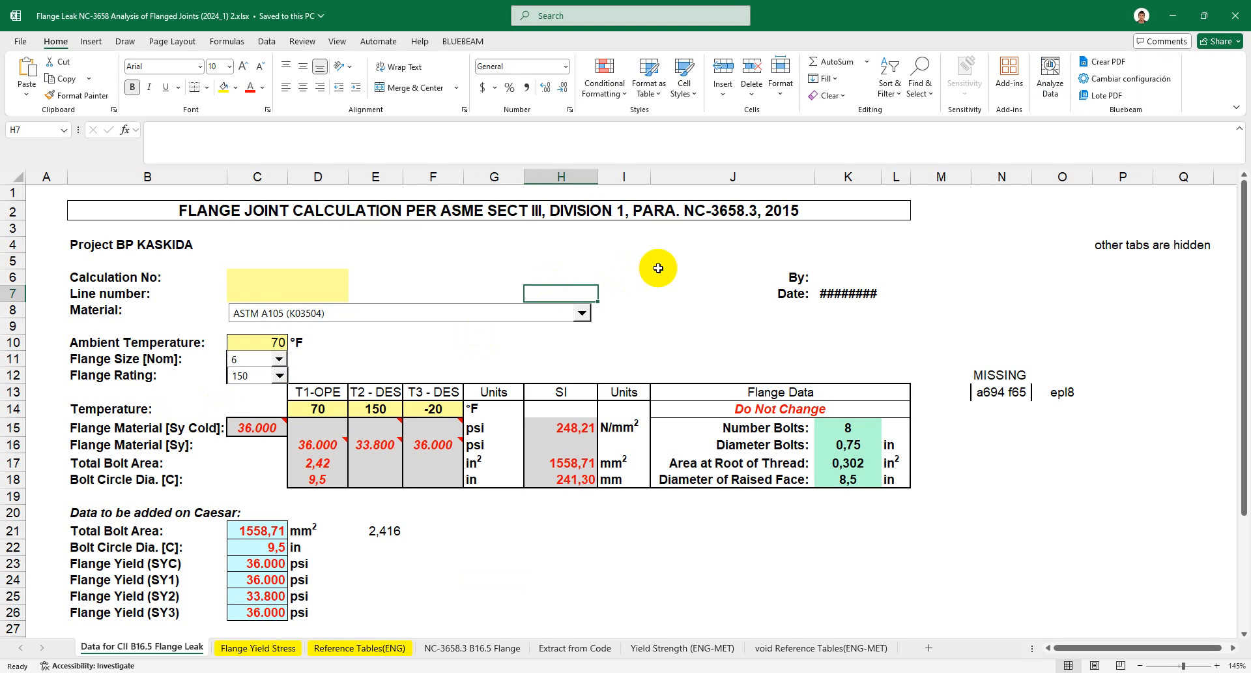
Review the T1–T3 temperature cells and the flange material list, keeping ASTM A105 (K03504) as the material
{"action": "left_click", "coordinate": [301, 240]}
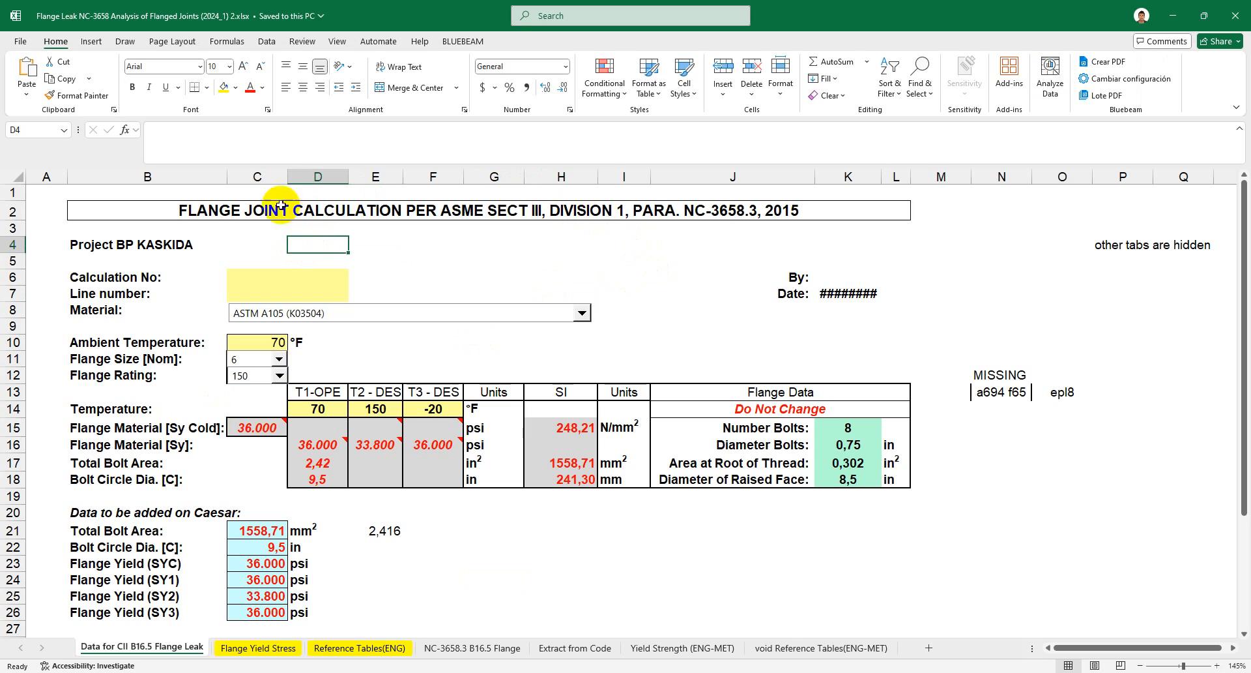
{"action": "left_click", "coordinate": [324, 411]}
{"action": "key", "text": "Right"}
{"action": "key", "text": "Right"}
{"action": "left_click_drag", "start_coordinate": [327, 410], "coordinate": [424, 412]}
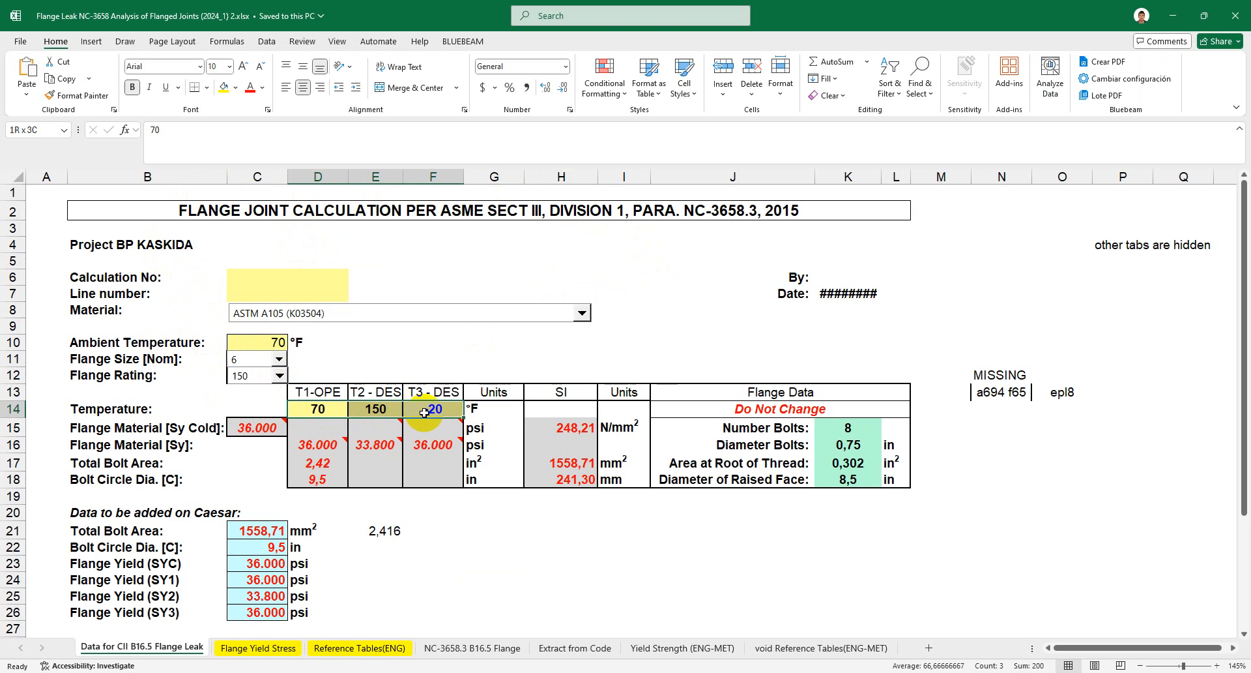
{"action": "left_click", "coordinate": [347, 314]}
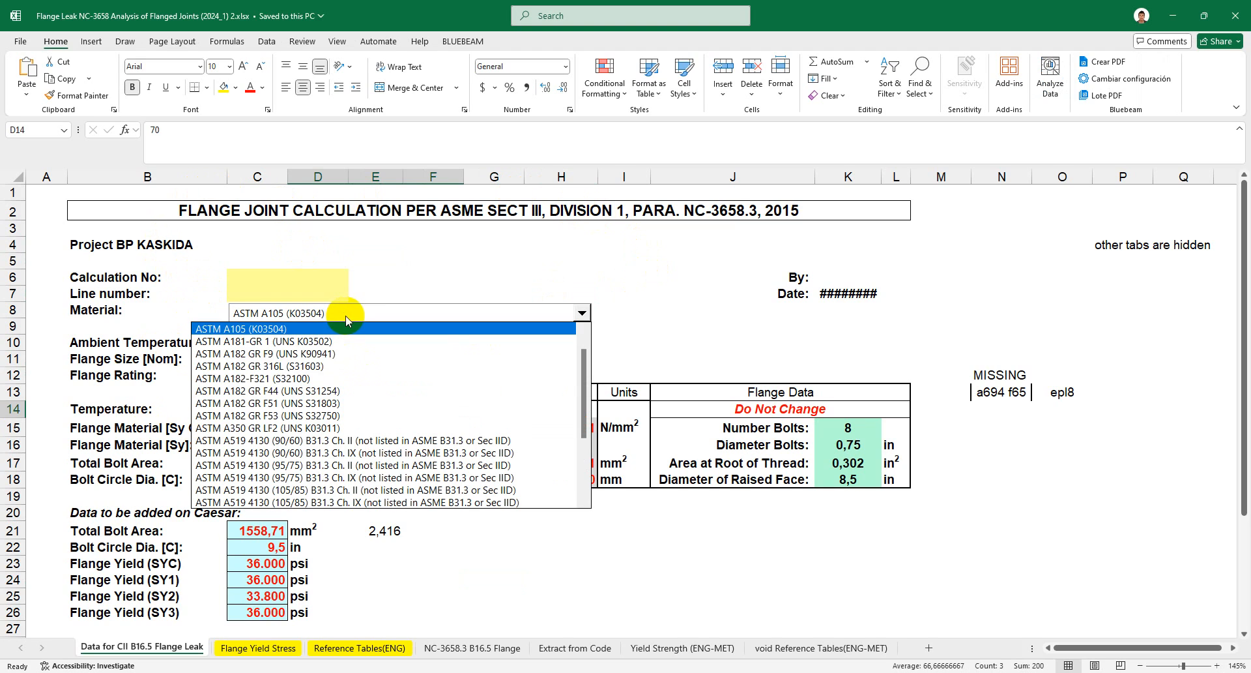
{"action": "scroll", "coordinate": [572, 354], "scroll_direction": "up", "scroll_amount": 1}
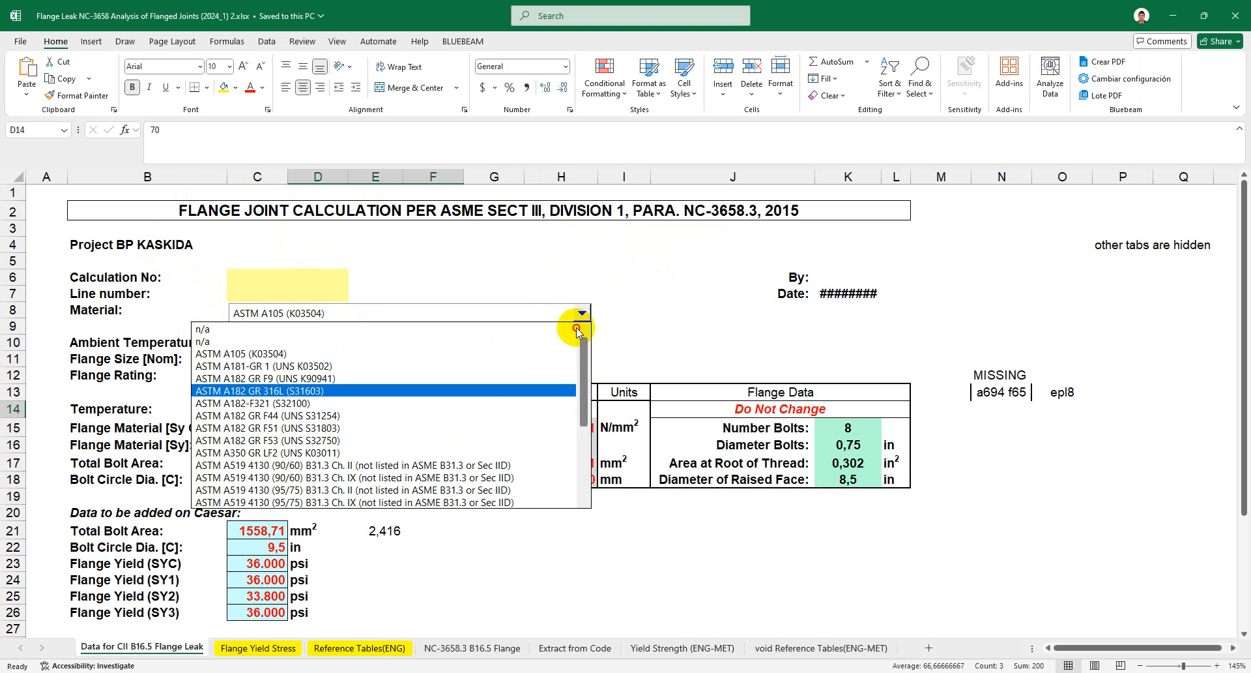
{"action": "left_click_drag", "start_coordinate": [584, 362], "coordinate": [584, 338]}
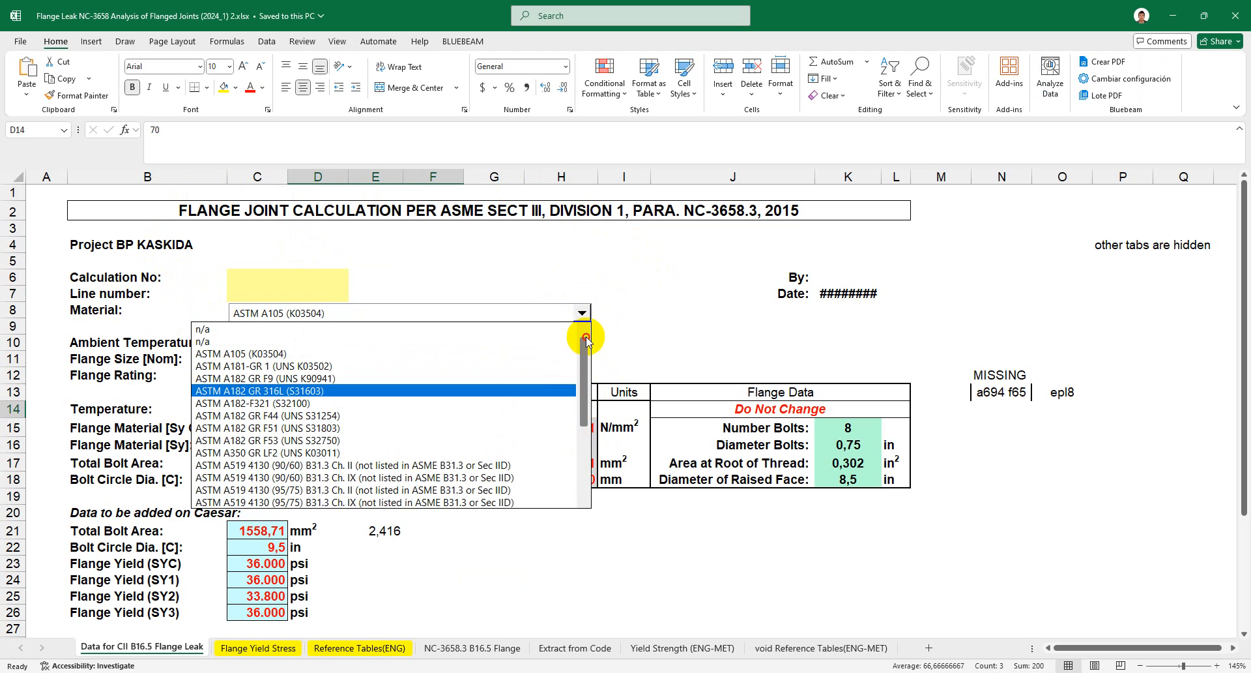
{"action": "left_click", "coordinate": [277, 354]}
{"action": "left_click", "coordinate": [212, 328]}
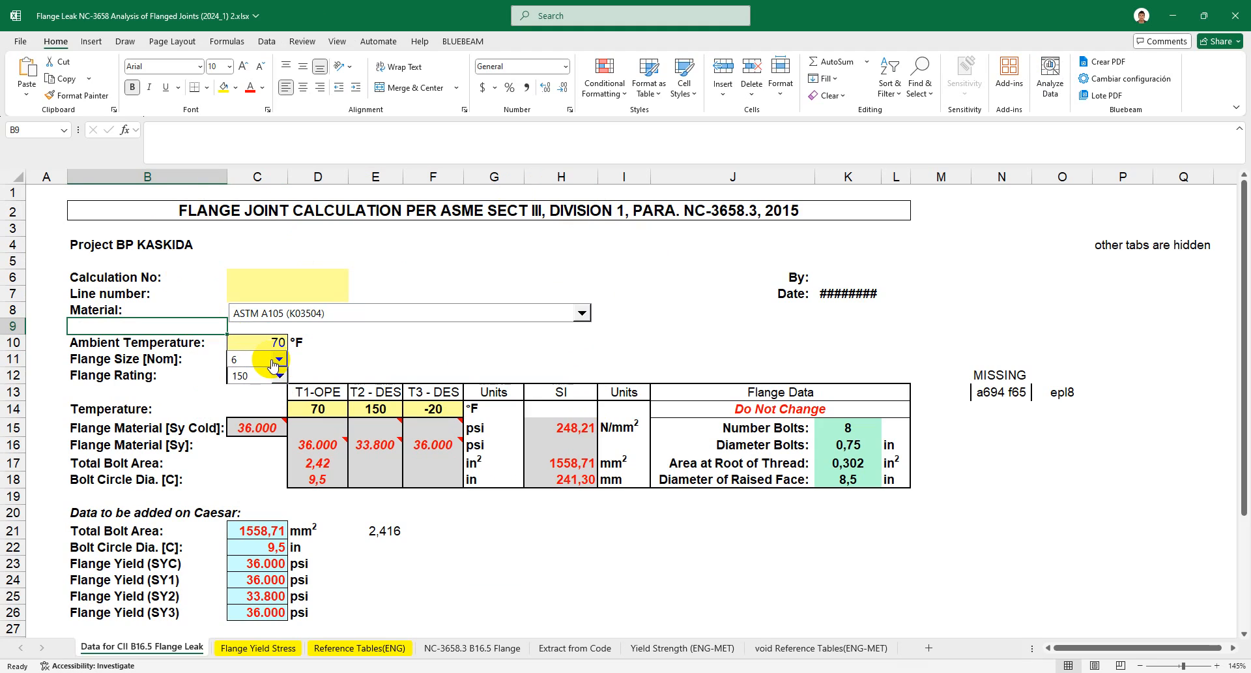
Review the flange size and rating choices, and check the bolt area, bolt circle and yield cells to be added on Caesar
{"action": "left_click", "coordinate": [317, 356]}
{"action": "left_click", "coordinate": [279, 376]}
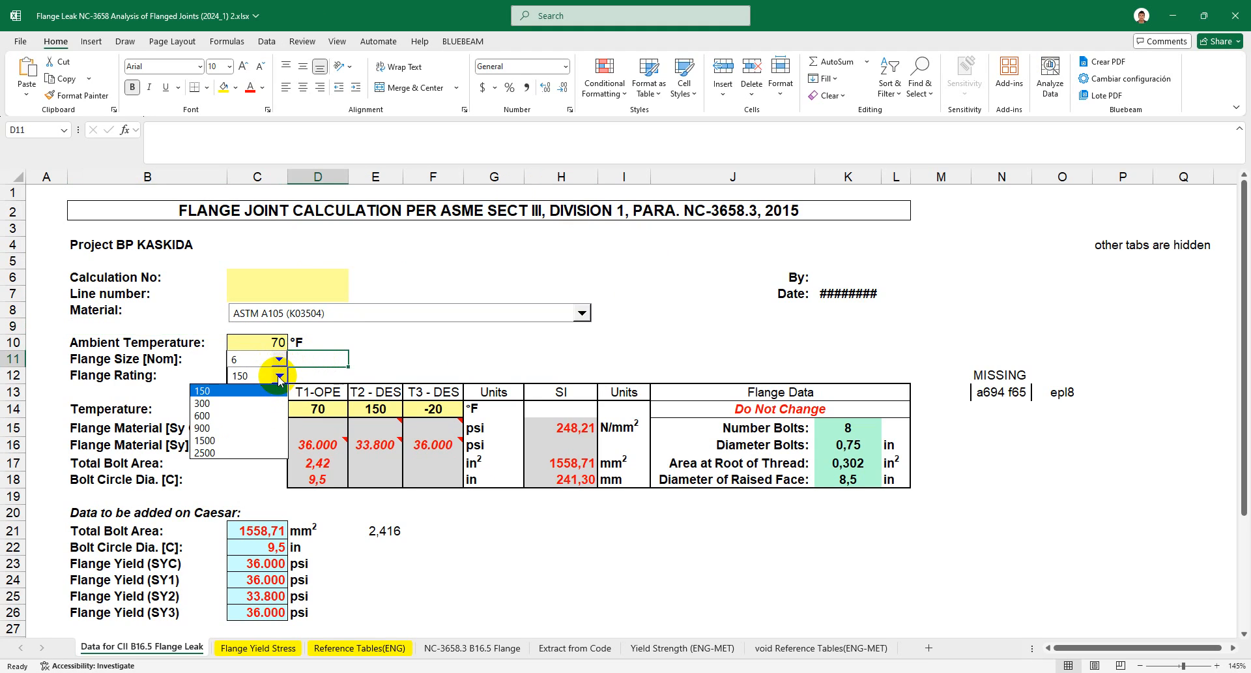
{"action": "left_click", "coordinate": [280, 359]}
{"action": "left_click", "coordinate": [283, 360]}
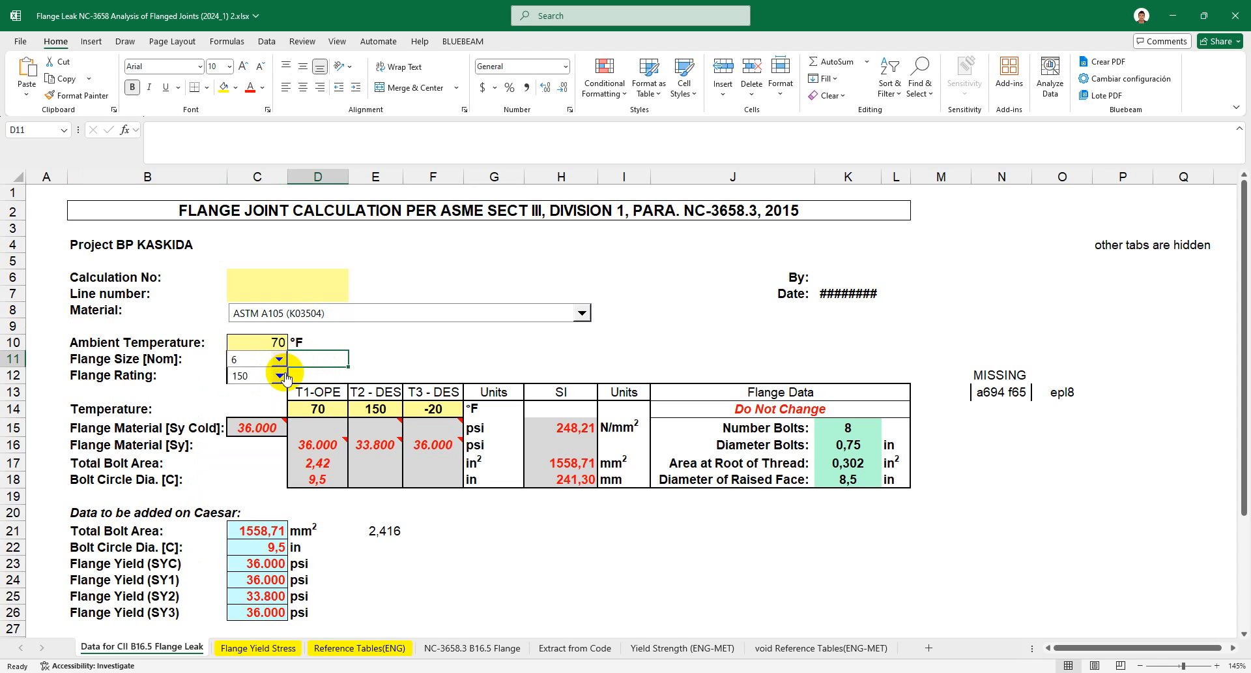
{"action": "left_click_drag", "start_coordinate": [251, 528], "coordinate": [270, 595]}
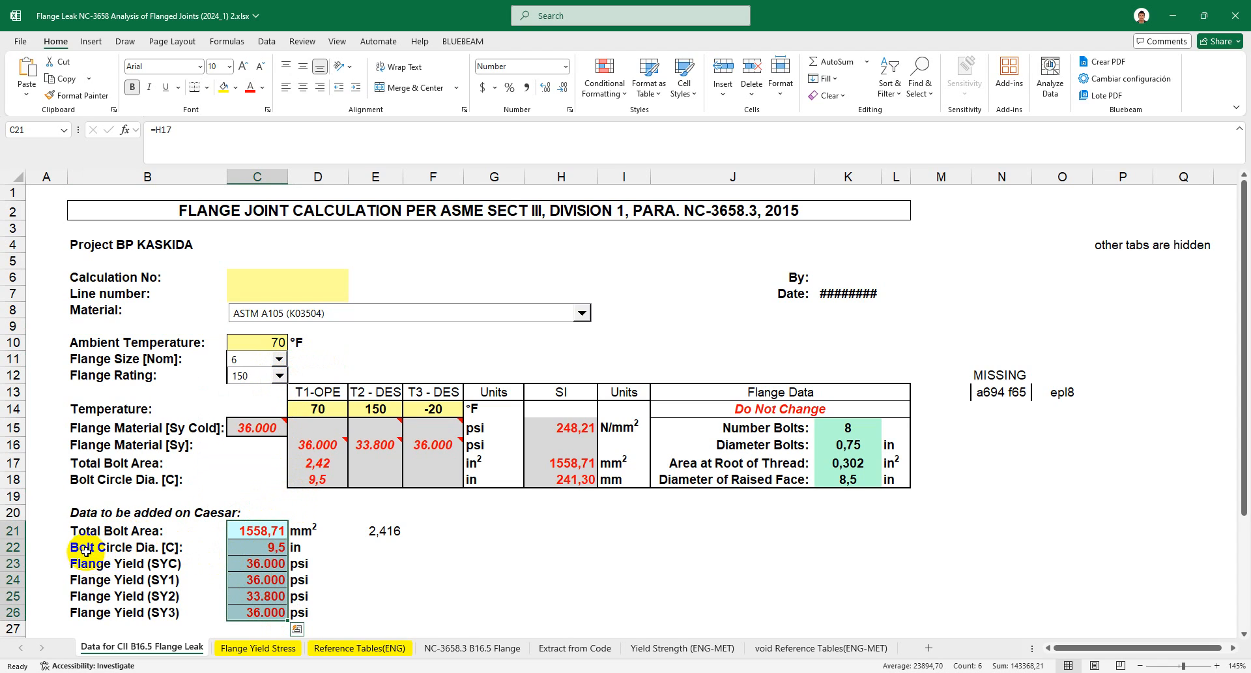
{"action": "left_click", "coordinate": [238, 531]}
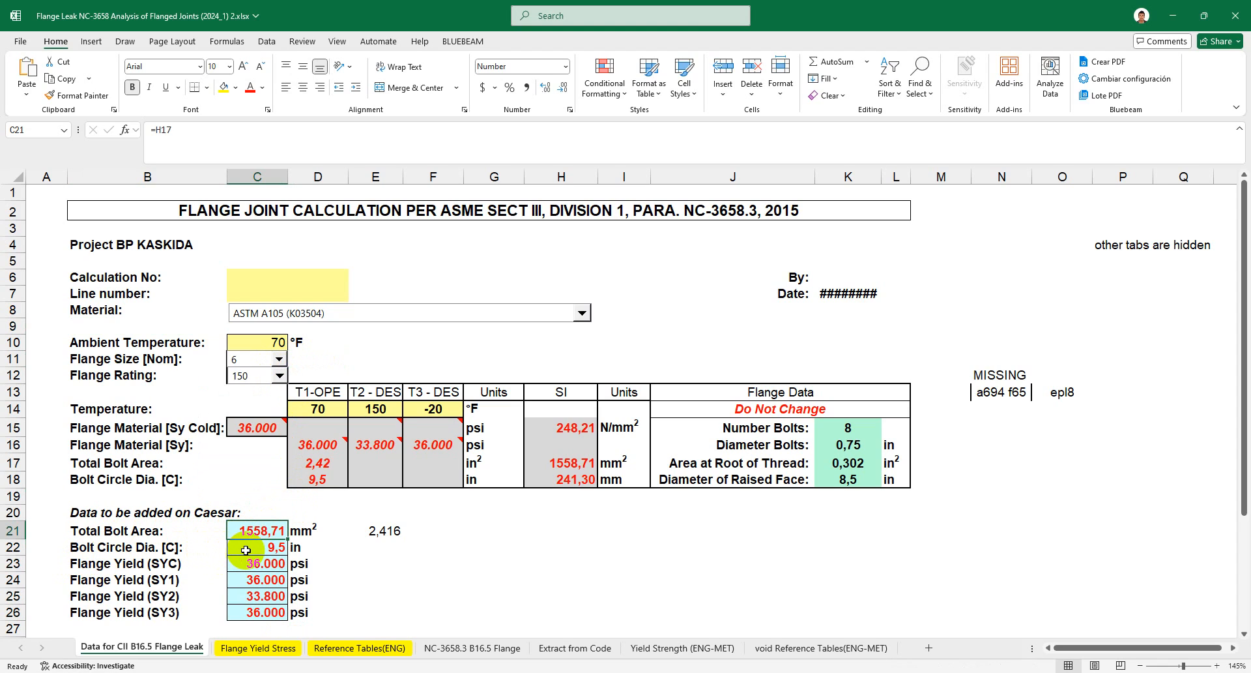
{"action": "left_click", "coordinate": [246, 550]}
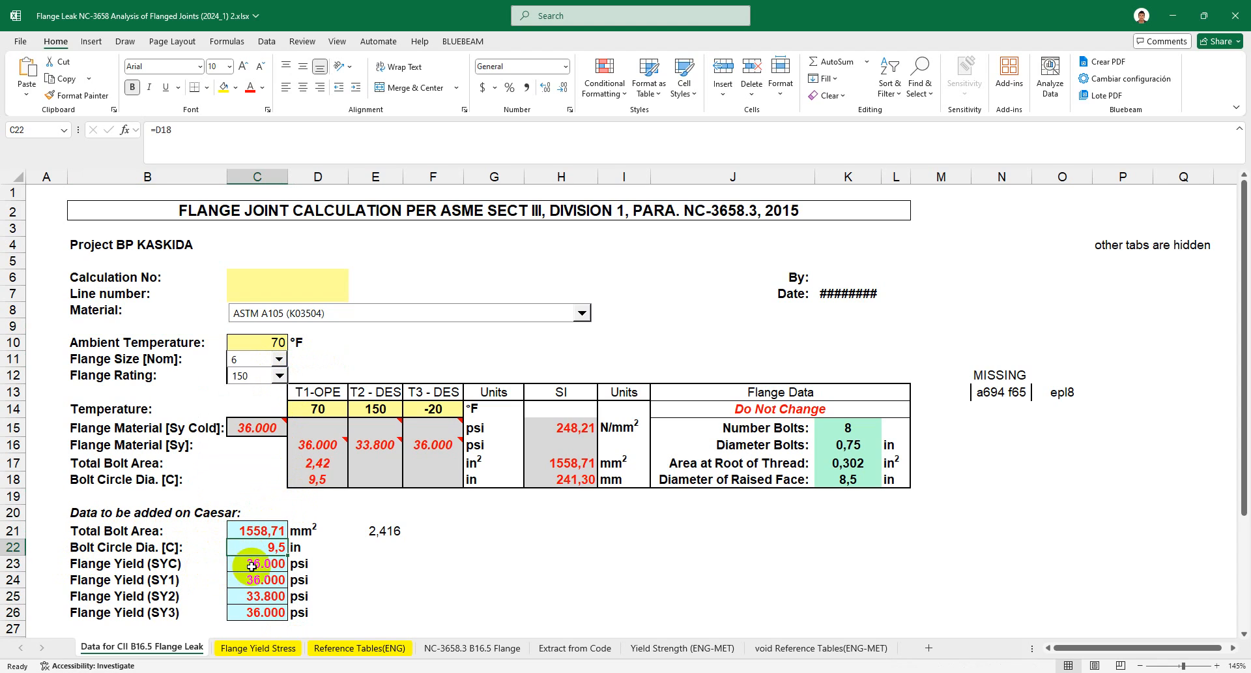
{"action": "left_click", "coordinate": [246, 564]}
{"action": "left_click", "coordinate": [251, 580]}
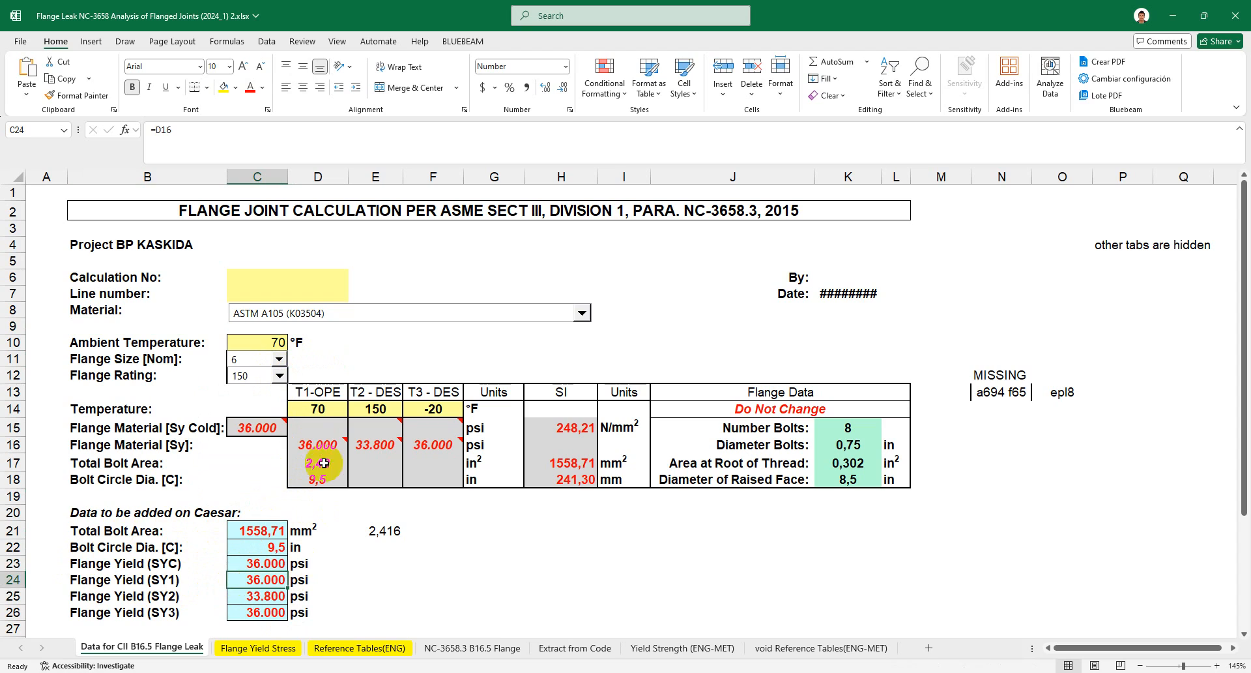
Set the T2 design temperature to 200 °F and check the flange material yield stress for that case
{"action": "left_click", "coordinate": [370, 412]}
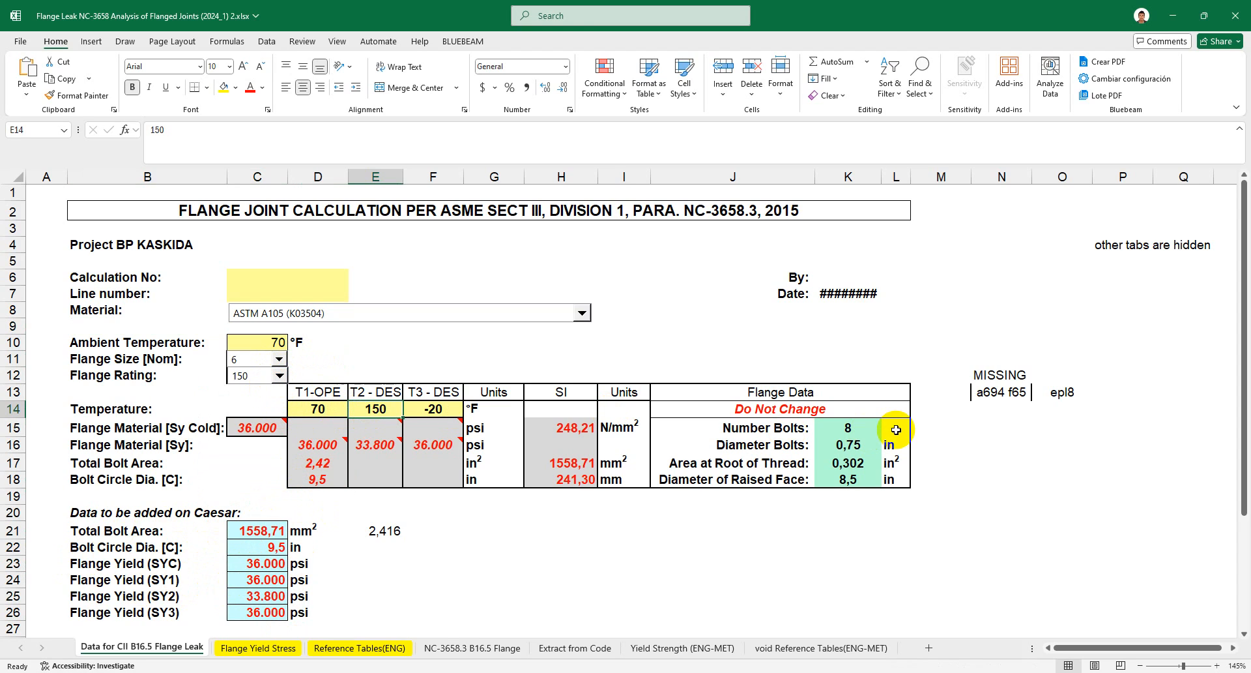
{"action": "type", "text": "200"}
{"action": "key", "text": "Return"}
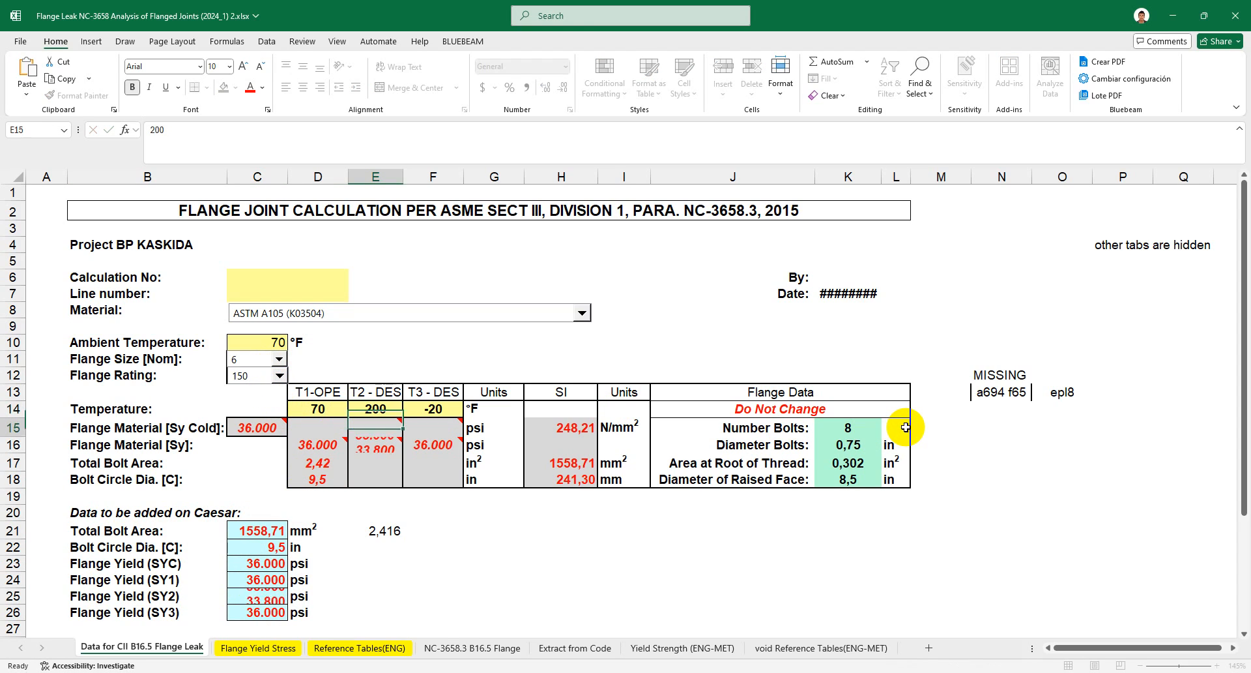
{"action": "left_click", "coordinate": [379, 446]}
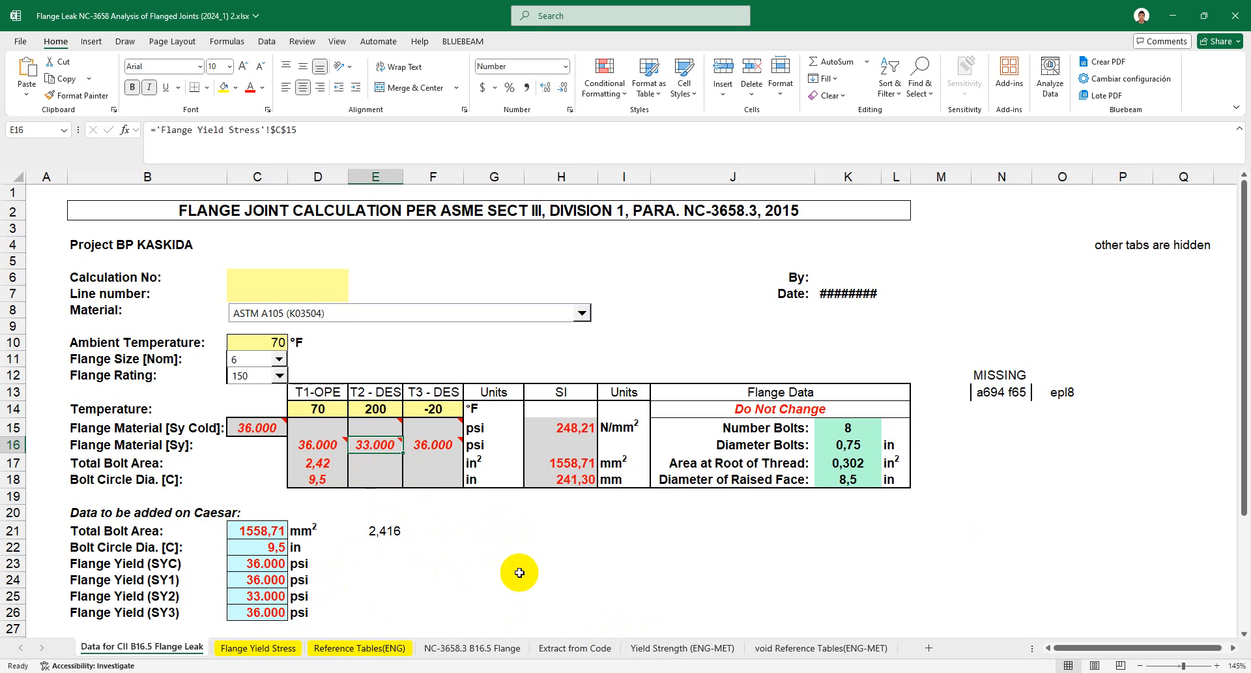
{"action": "left_click", "coordinate": [499, 560]}
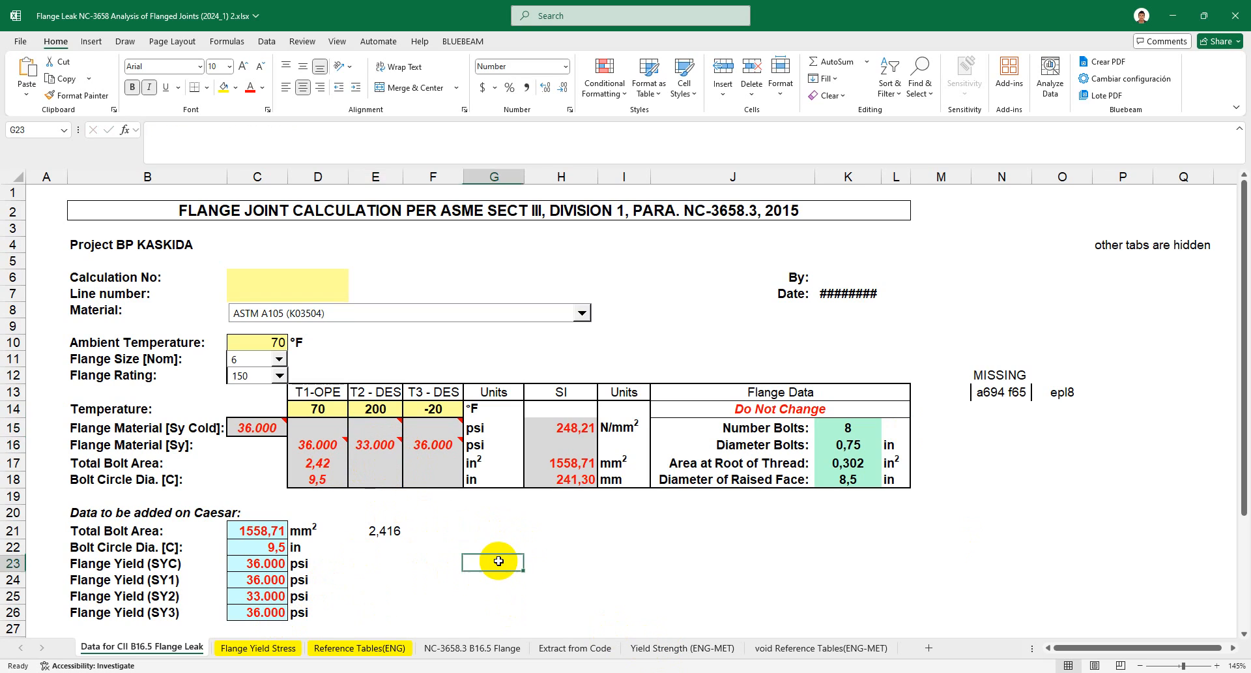
{"action": "left_click", "coordinate": [649, 294]}
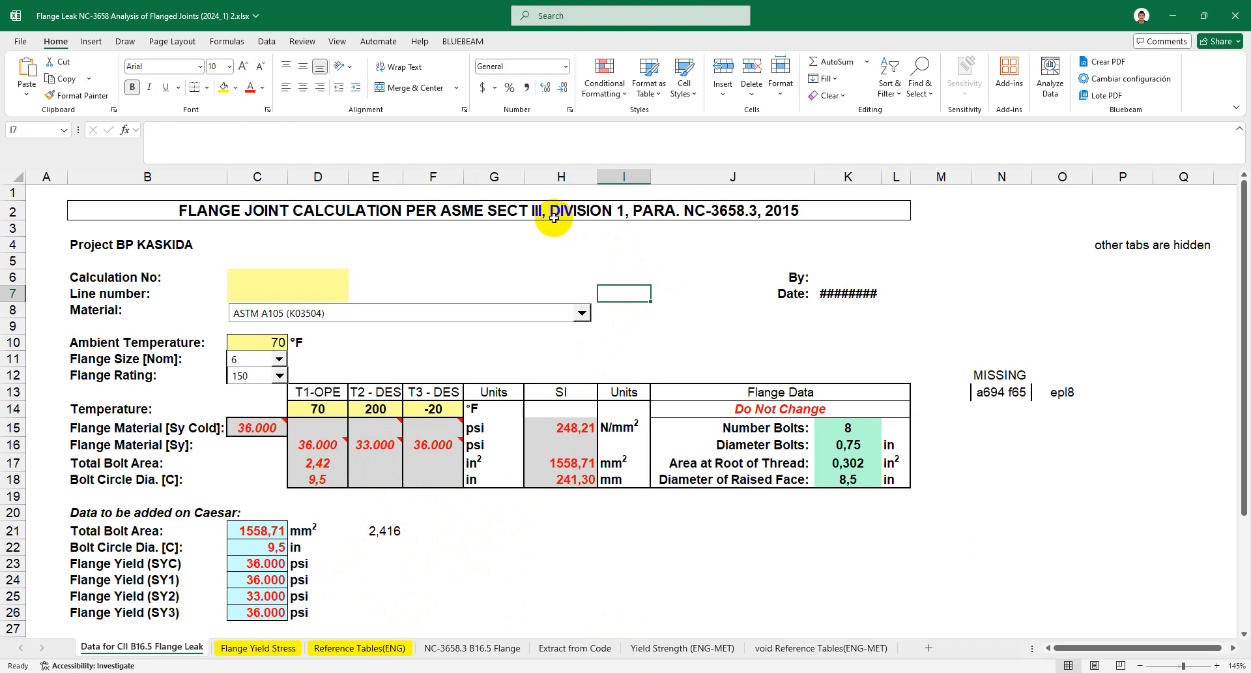
{"action": "left_click", "coordinate": [604, 248]}
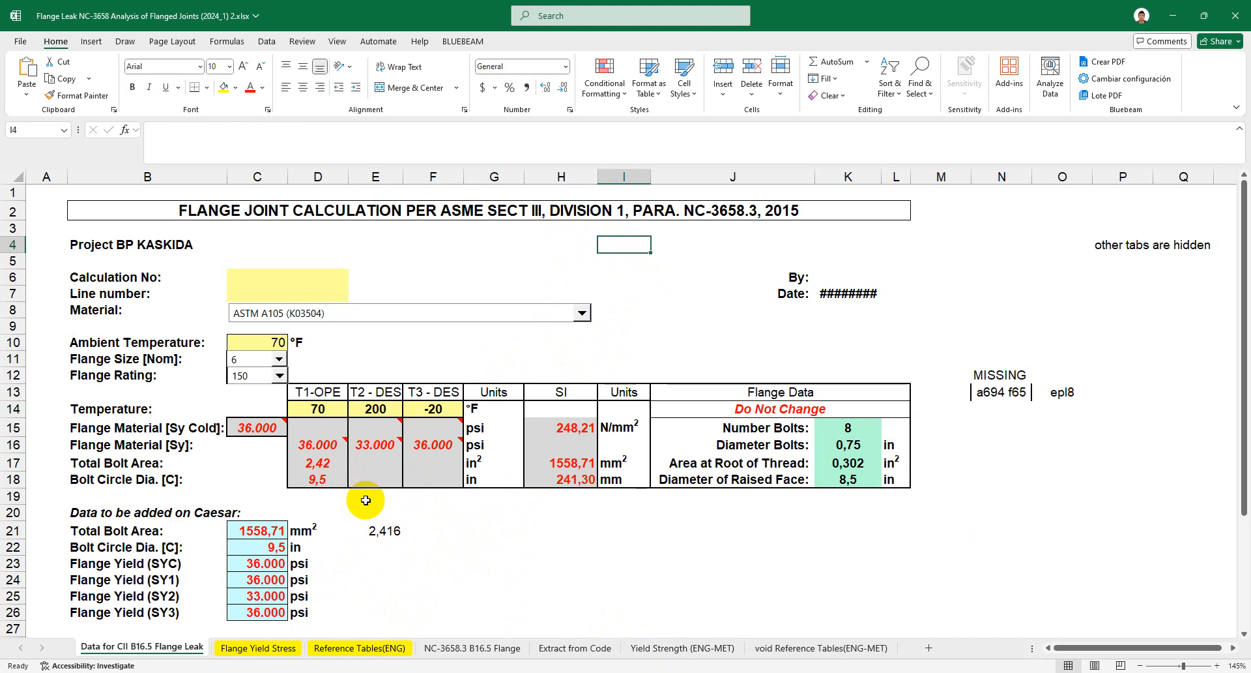
Minimize the workbook and return to the flange yield strength inputs in CAESAR II
{"action": "left_click", "coordinate": [1203, 15]}
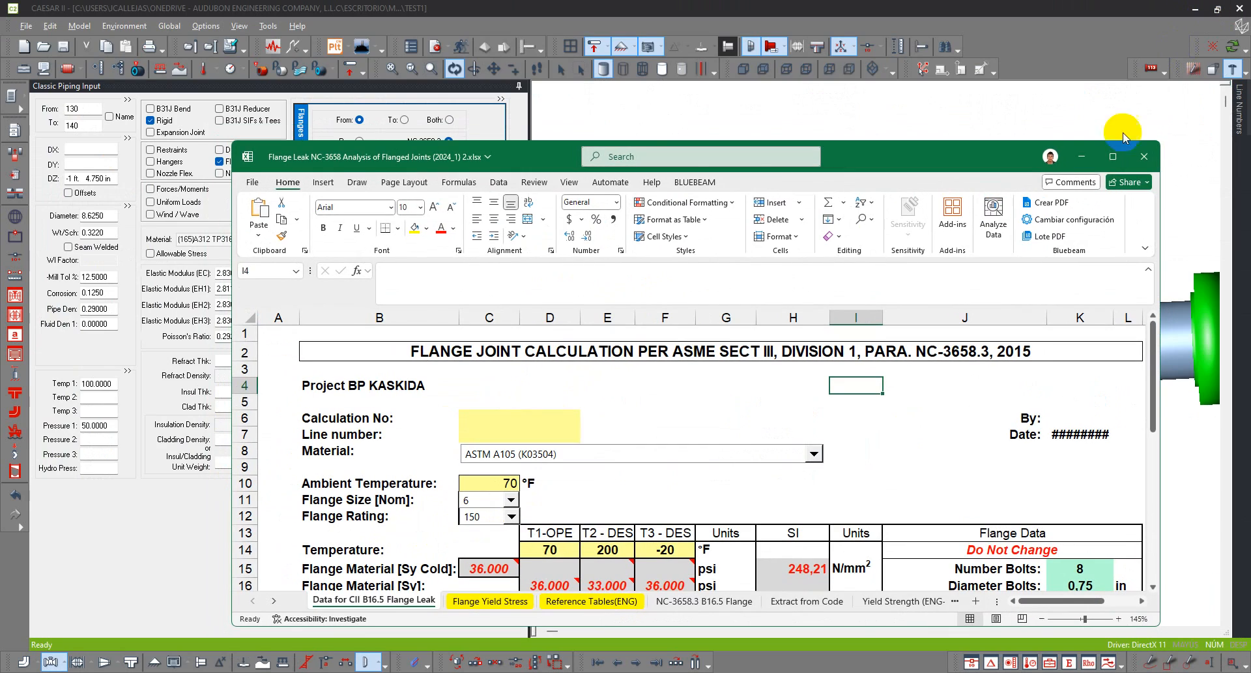
{"action": "left_click", "coordinate": [1083, 157]}
{"action": "left_click", "coordinate": [433, 253]}
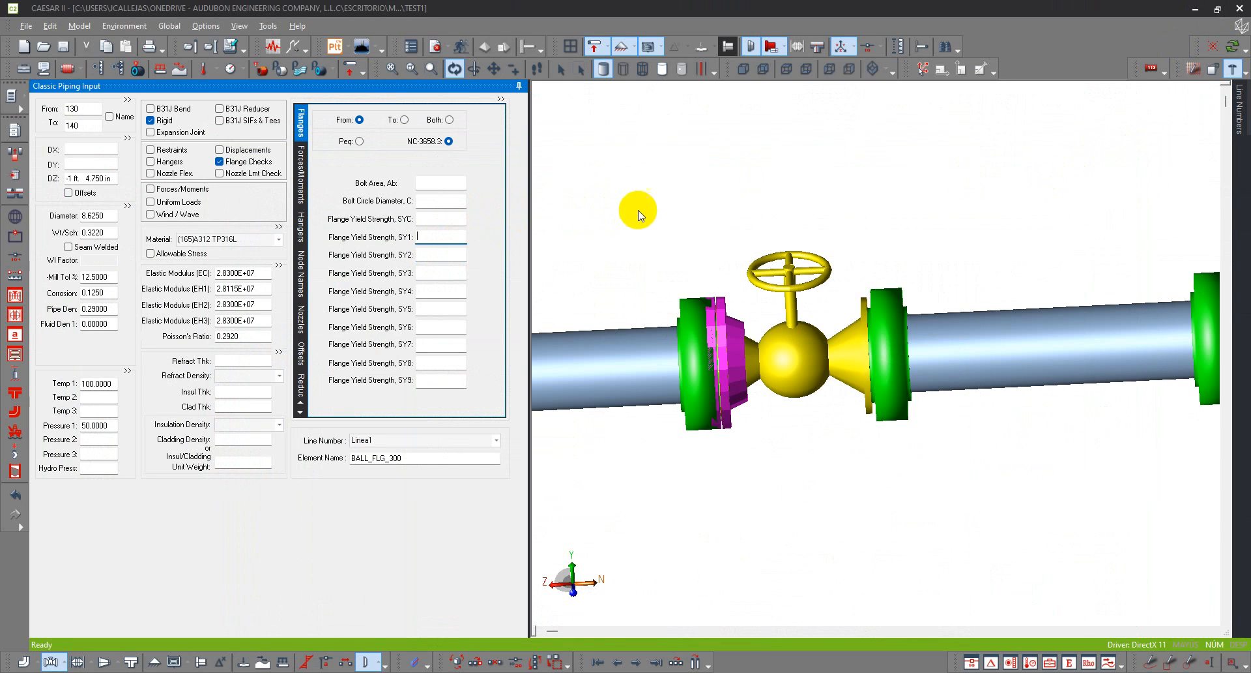
Set the flange check location of valve element 130–140 to Both and inspect the flange symbols on the model
{"action": "left_click", "coordinate": [693, 215]}
{"action": "scroll", "coordinate": [743, 224], "scroll_direction": "down", "scroll_amount": 8}
{"action": "left_click_drag", "start_coordinate": [754, 238], "coordinate": [693, 315]}
{"action": "scroll", "coordinate": [693, 315], "scroll_direction": "up", "scroll_amount": 3}
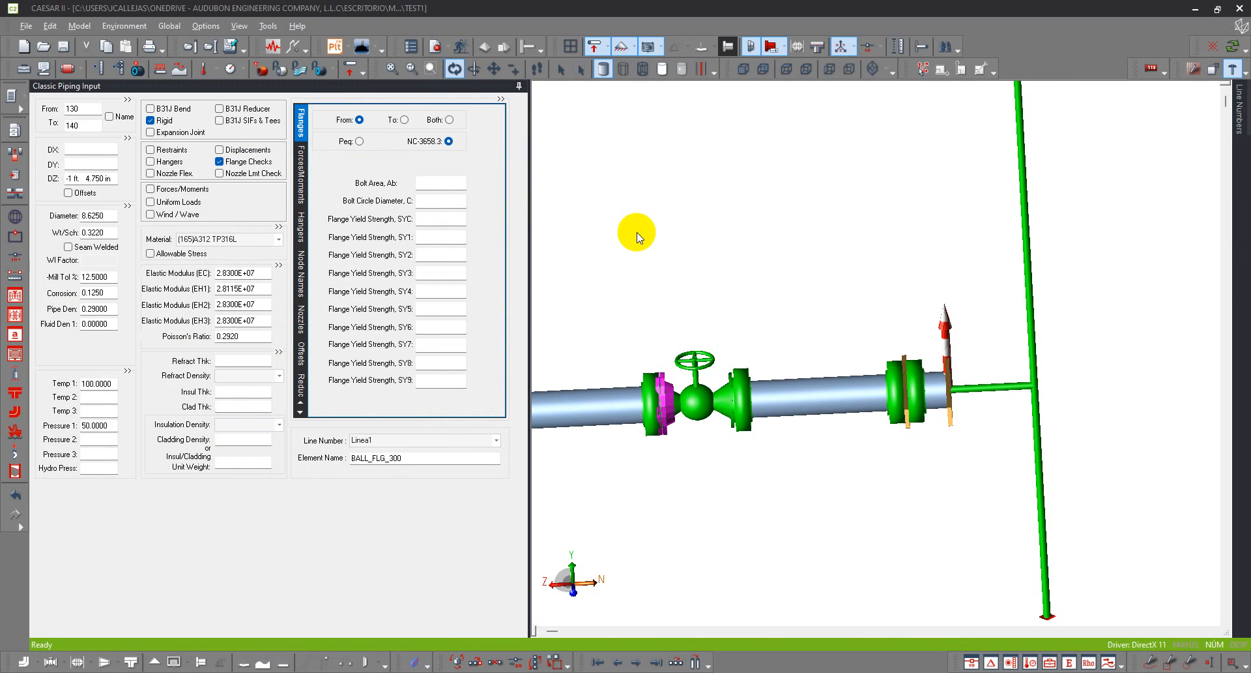
{"action": "scroll", "coordinate": [743, 346], "scroll_direction": "up", "scroll_amount": 3}
{"action": "left_click", "coordinate": [687, 365]}
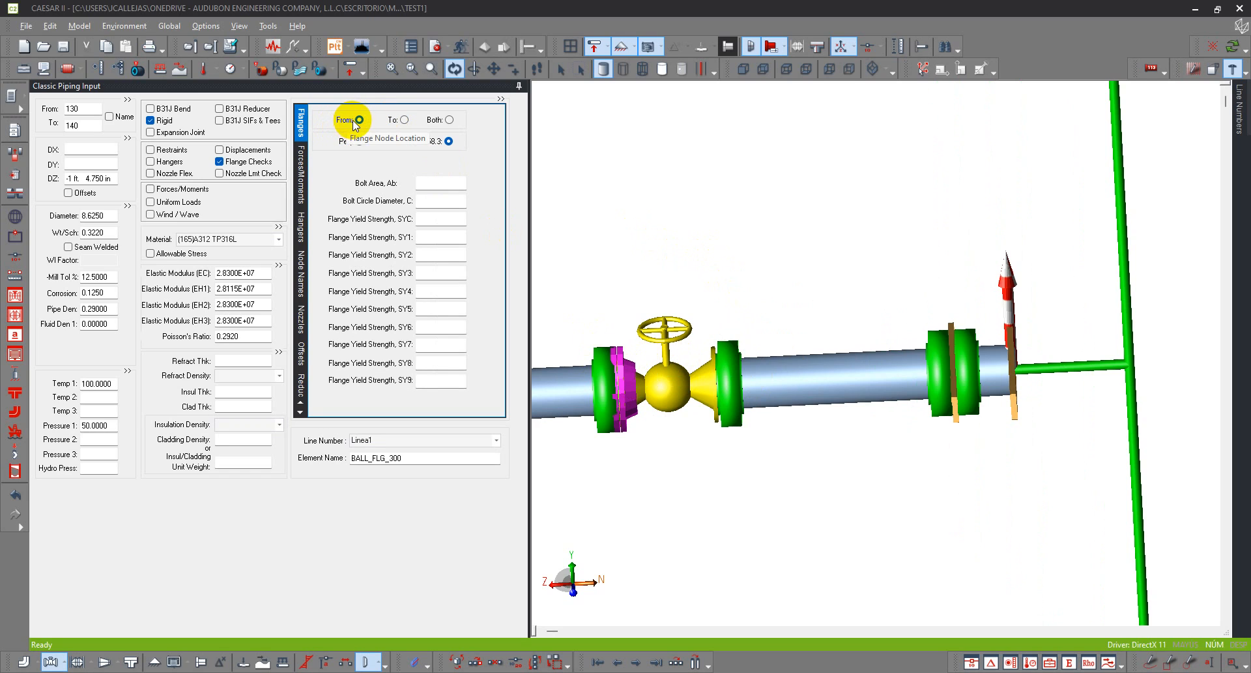
{"action": "left_click", "coordinate": [404, 120]}
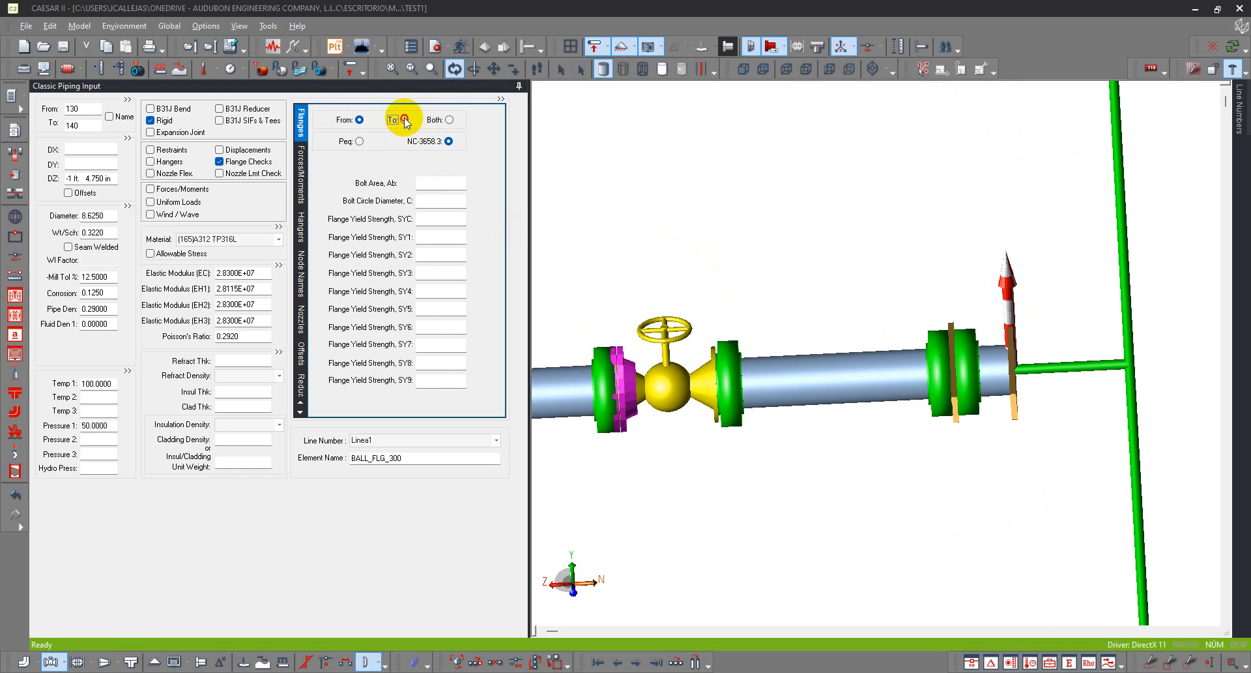
{"action": "left_click", "coordinate": [450, 119]}
{"action": "left_click", "coordinate": [735, 265]}
{"action": "scroll", "coordinate": [717, 434], "scroll_direction": "up", "scroll_amount": 2}
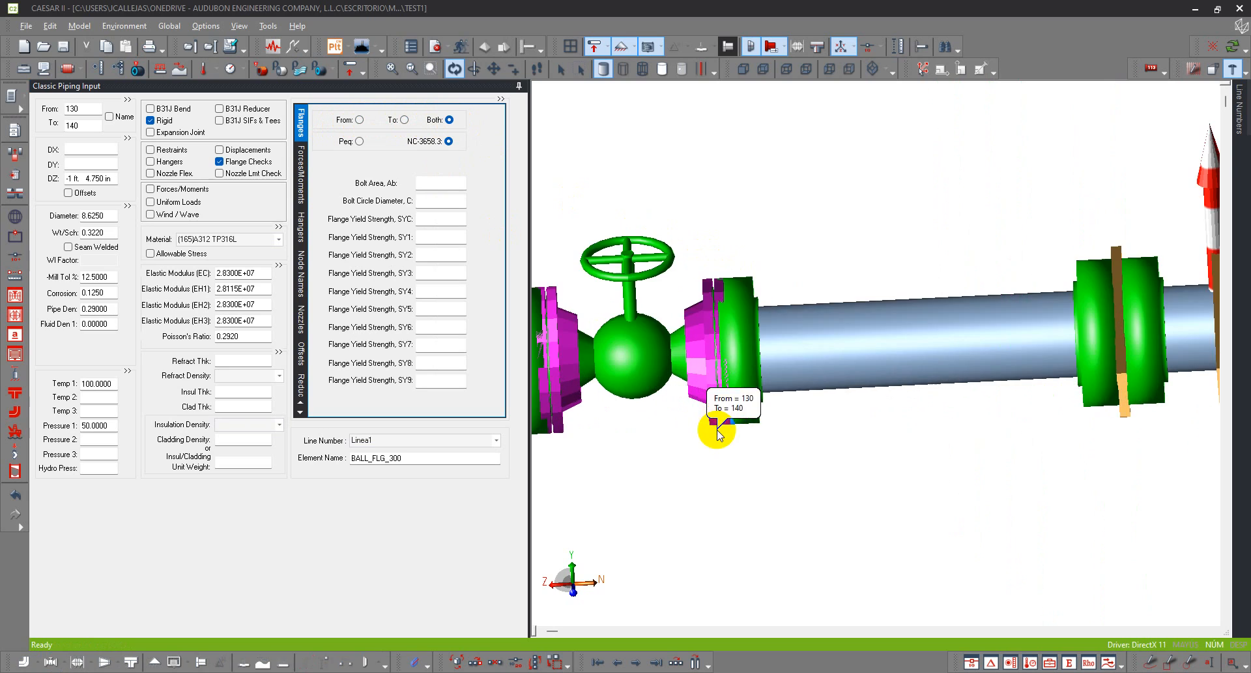
{"action": "left_click_drag", "start_coordinate": [696, 355], "coordinate": [795, 343]}
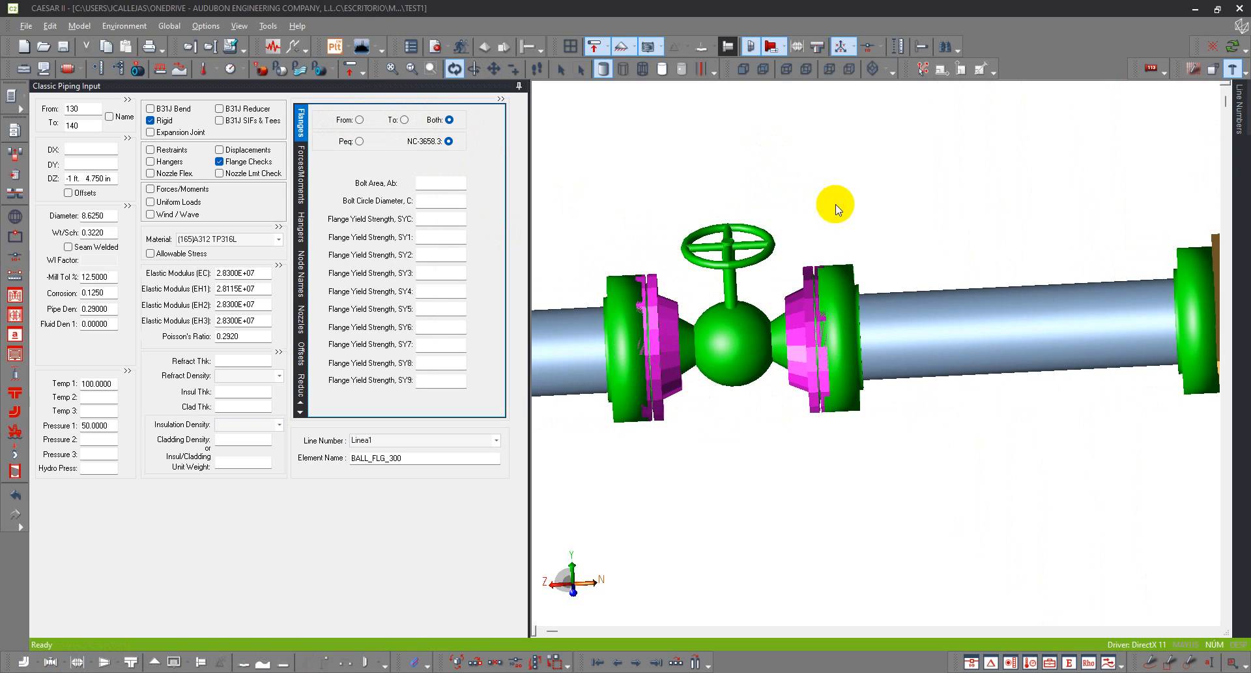
{"action": "left_click_drag", "start_coordinate": [838, 209], "coordinate": [637, 297]}
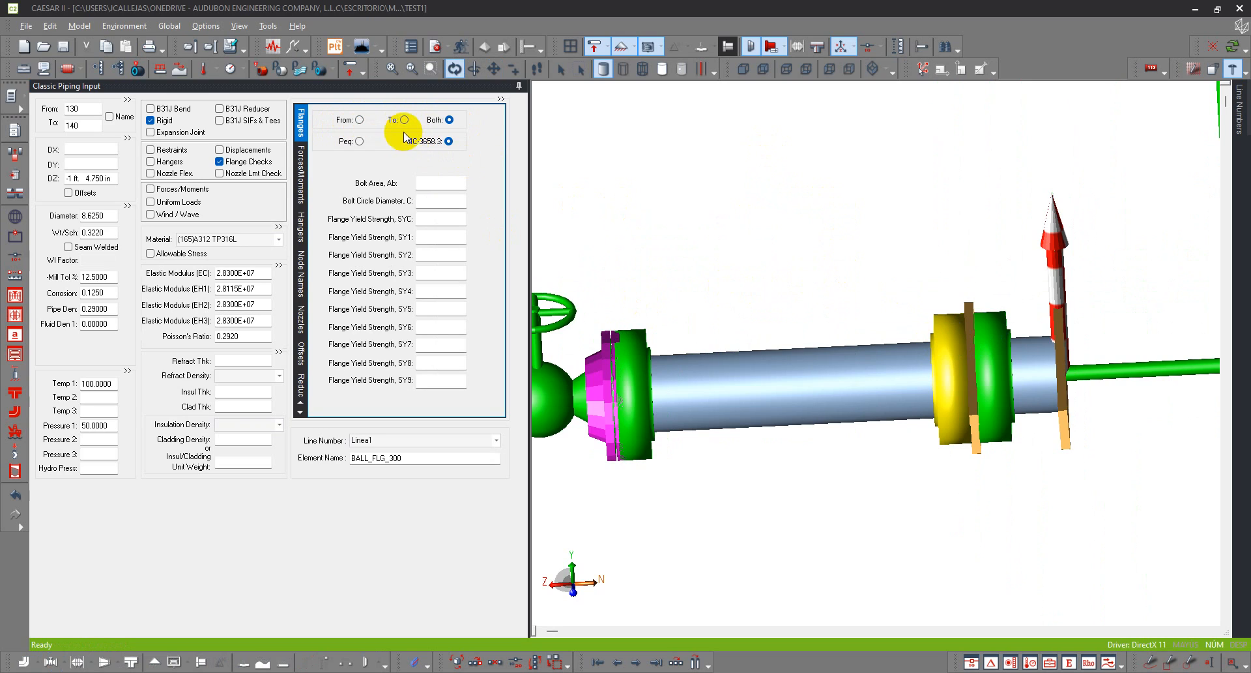
Go to flange element 155–160 and enable its flange checks using NC-3658.3 at both nodes
{"action": "key", "text": "Page_Down"}
{"action": "key", "text": "Page_Down"}
{"action": "key", "text": "Page_Down"}
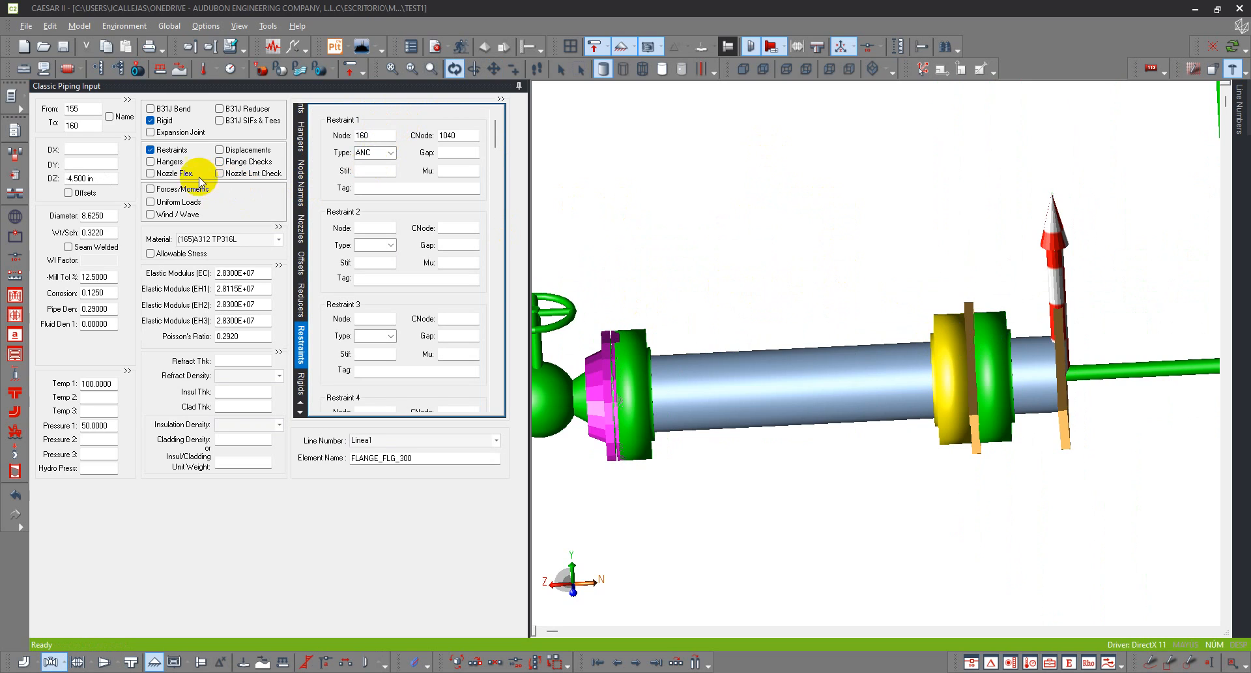
{"action": "left_click", "coordinate": [263, 163]}
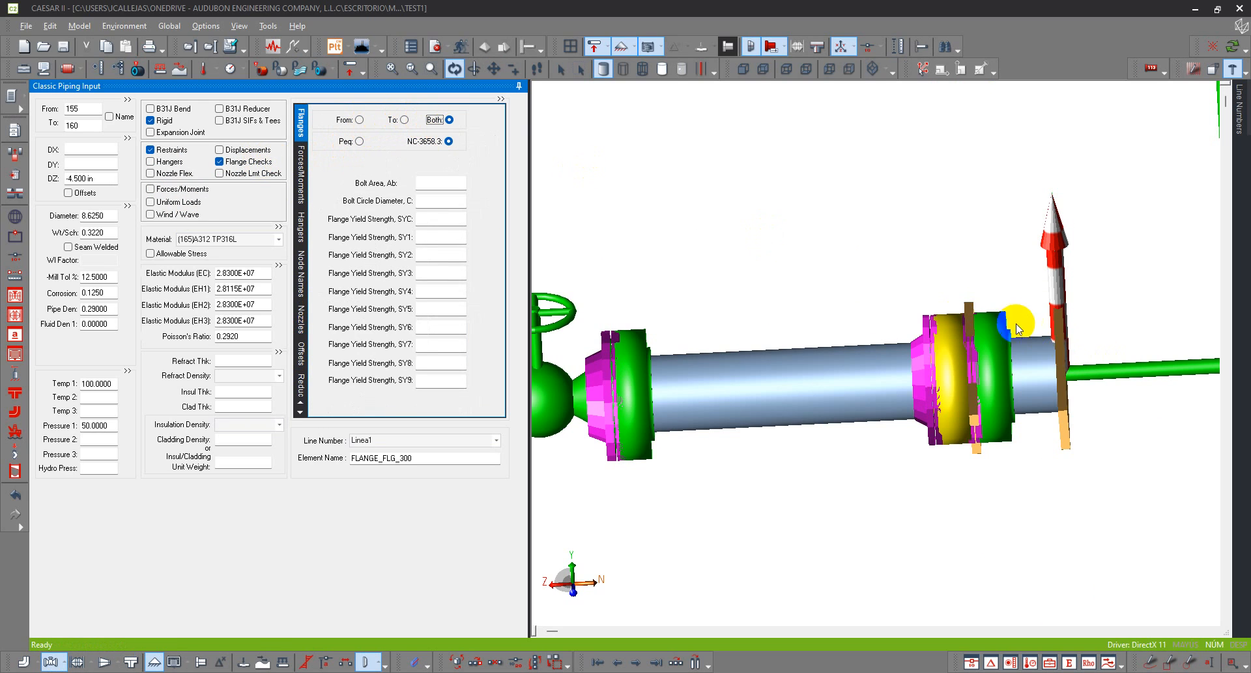
{"action": "scroll", "coordinate": [969, 375], "scroll_direction": "up", "scroll_amount": 3}
{"action": "left_click_drag", "start_coordinate": [969, 374], "coordinate": [842, 366]}
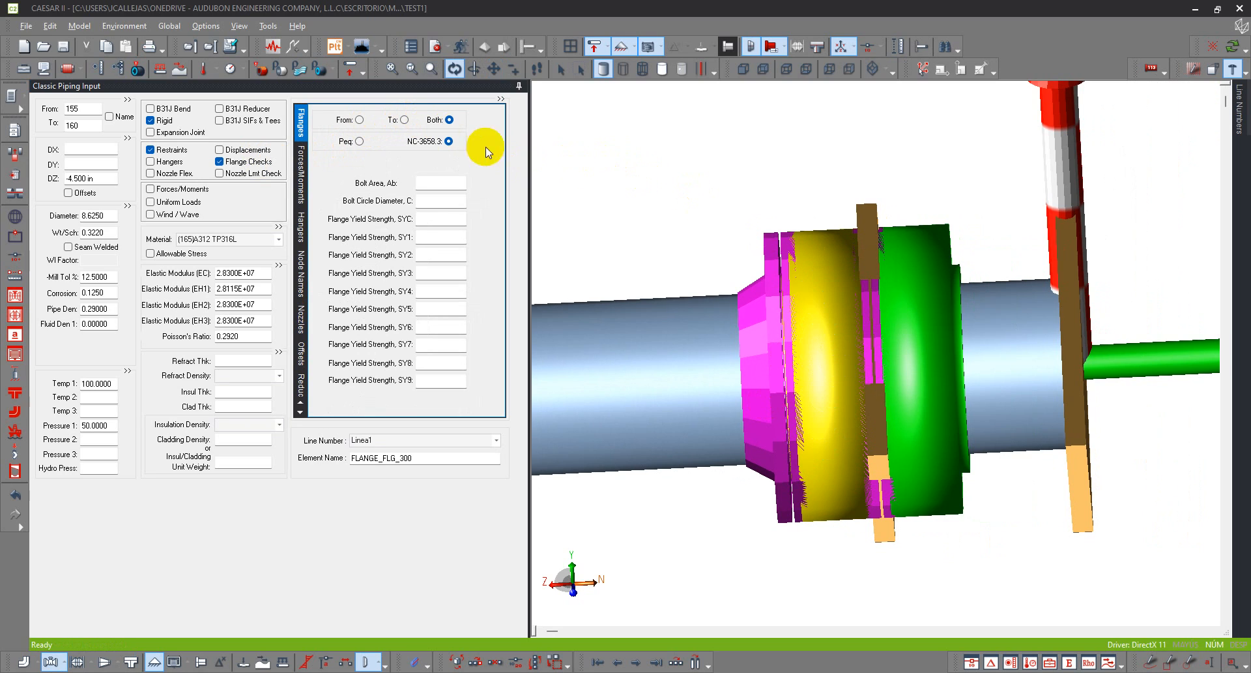
Limit the flange check of element 155–160 to its To node and inspect the checked flanges along the line
{"action": "left_click", "coordinate": [403, 120]}
{"action": "scroll", "coordinate": [883, 328], "scroll_direction": "down", "scroll_amount": 3}
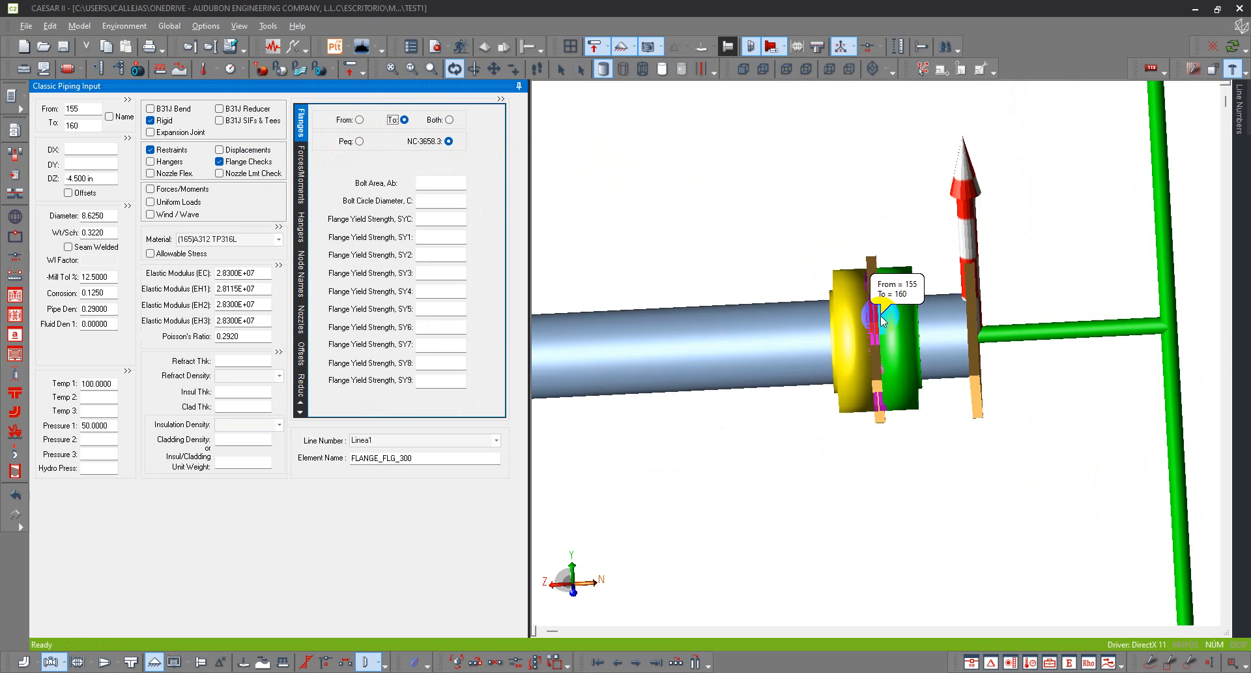
{"action": "scroll", "coordinate": [883, 326], "scroll_direction": "down", "scroll_amount": 5}
{"action": "left_click_drag", "start_coordinate": [714, 360], "coordinate": [1017, 358]}
{"action": "mouse_move", "coordinate": [716, 391]}
{"action": "left_mouse_down"}
{"action": "mouse_move", "coordinate": [881, 383]}
{"action": "mouse_move", "coordinate": [704, 394]}
{"action": "left_mouse_up"}
{"action": "scroll", "coordinate": [881, 382], "scroll_direction": "down", "scroll_amount": 3}
{"action": "scroll", "coordinate": [847, 391], "scroll_direction": "up", "scroll_amount": 9}
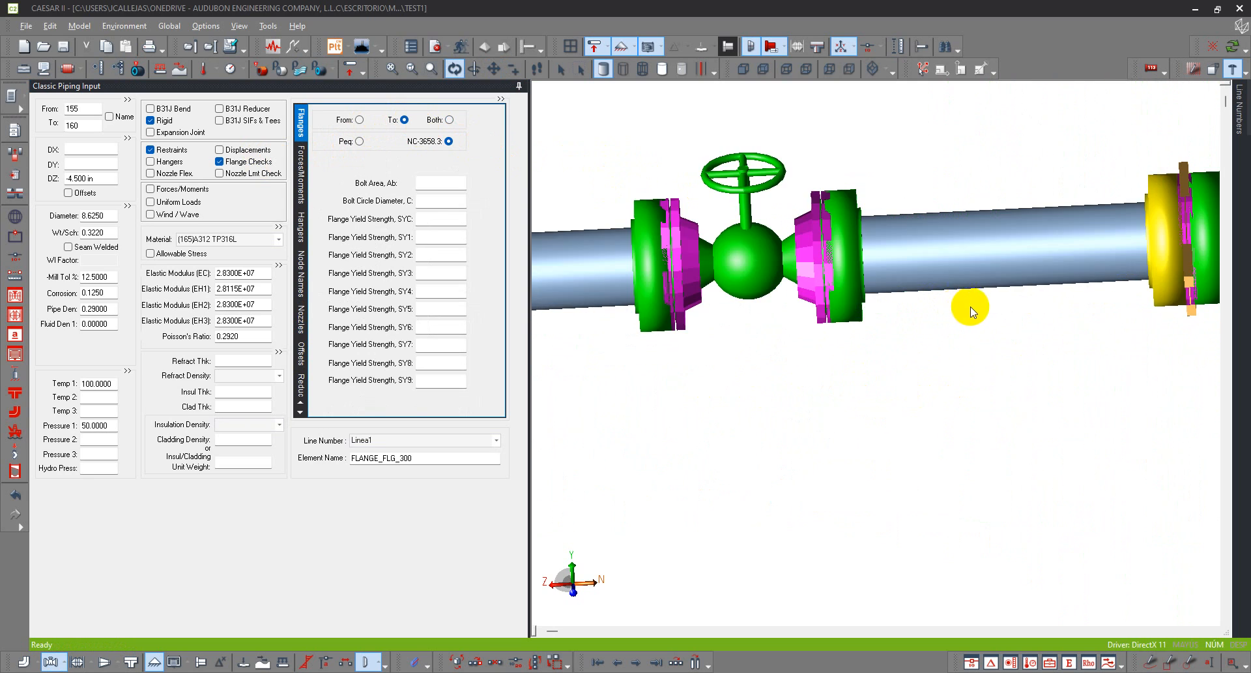
{"action": "left_click_drag", "start_coordinate": [970, 309], "coordinate": [725, 378]}
{"action": "left_click", "coordinate": [729, 223]}
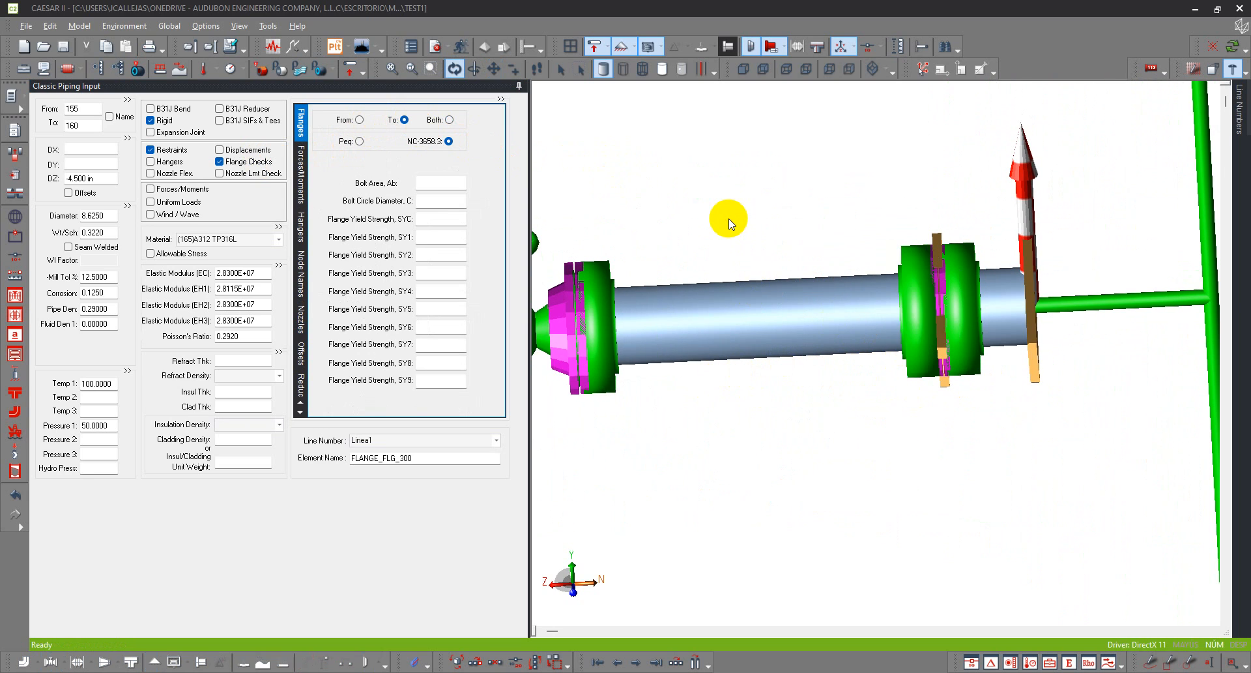
{"action": "scroll", "coordinate": [728, 220], "scroll_direction": "down", "scroll_amount": 3}
{"action": "left_click_drag", "start_coordinate": [723, 199], "coordinate": [746, 217]}
{"action": "left_click", "coordinate": [418, 183]}
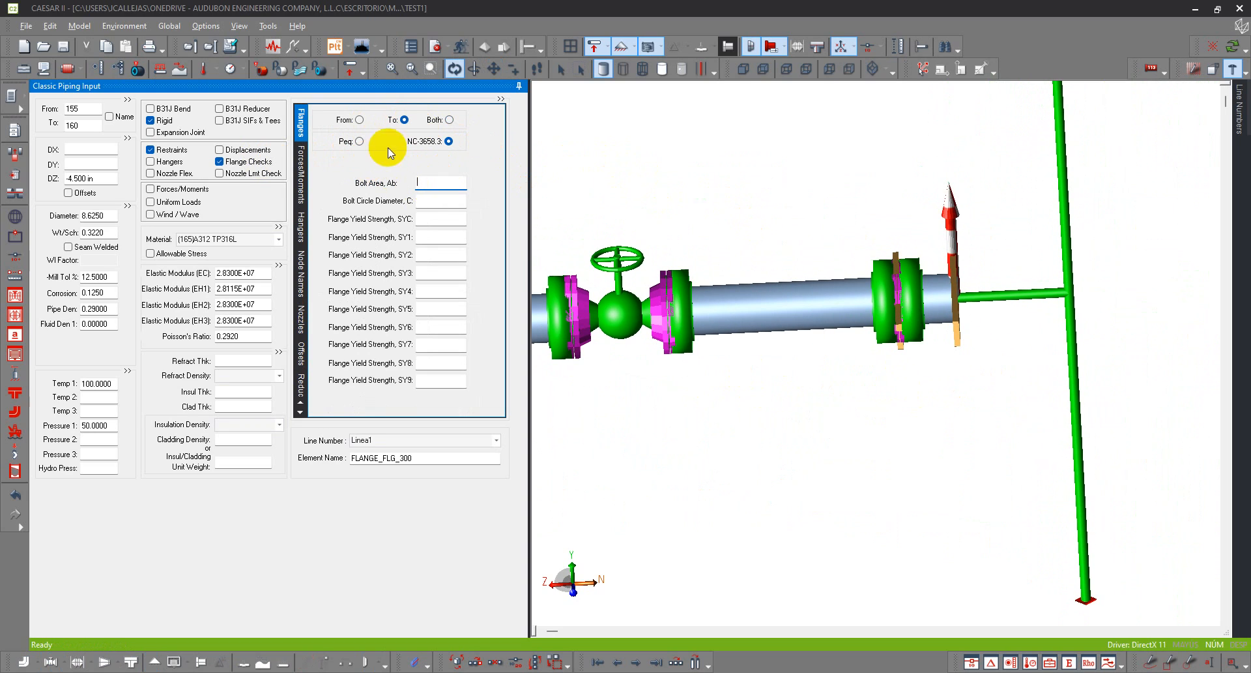
Switch the flange check of valve element 130–140 to Peq and load the ASME-2009 class 300, grade 1.1 pressure ratings
{"action": "left_click", "coordinate": [678, 301]}
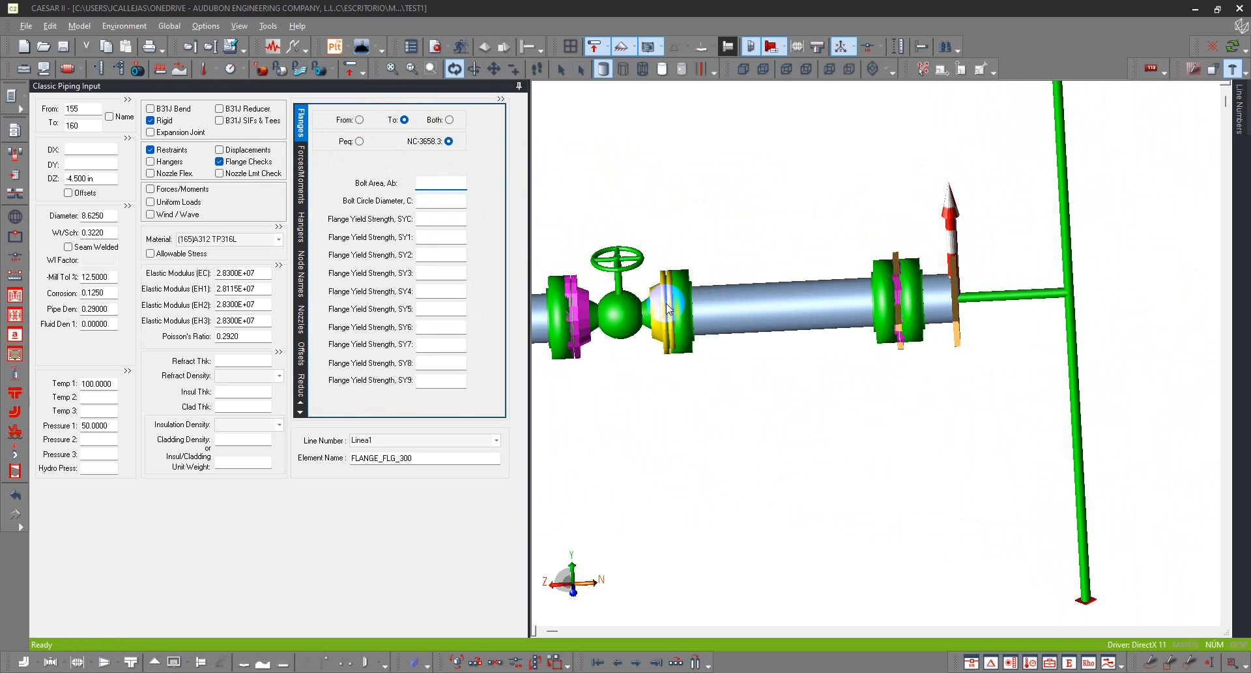
{"action": "left_click", "coordinate": [360, 141]}
{"action": "left_click", "coordinate": [392, 166]}
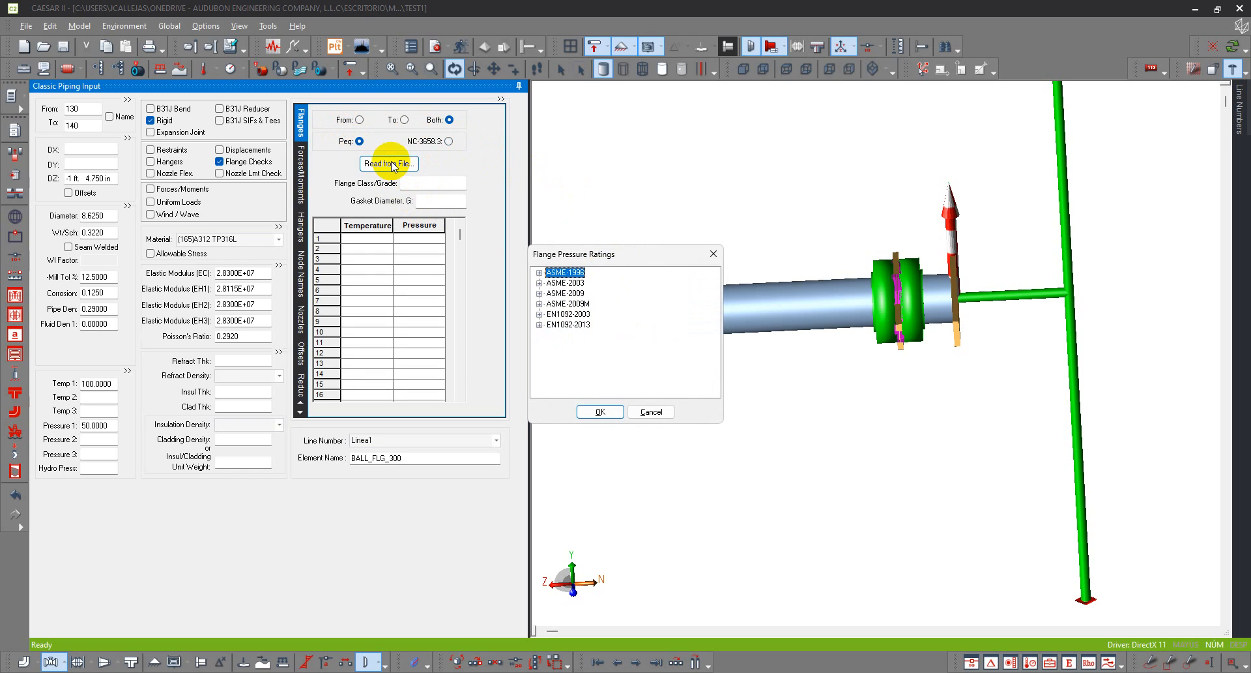
{"action": "left_click", "coordinate": [539, 293]}
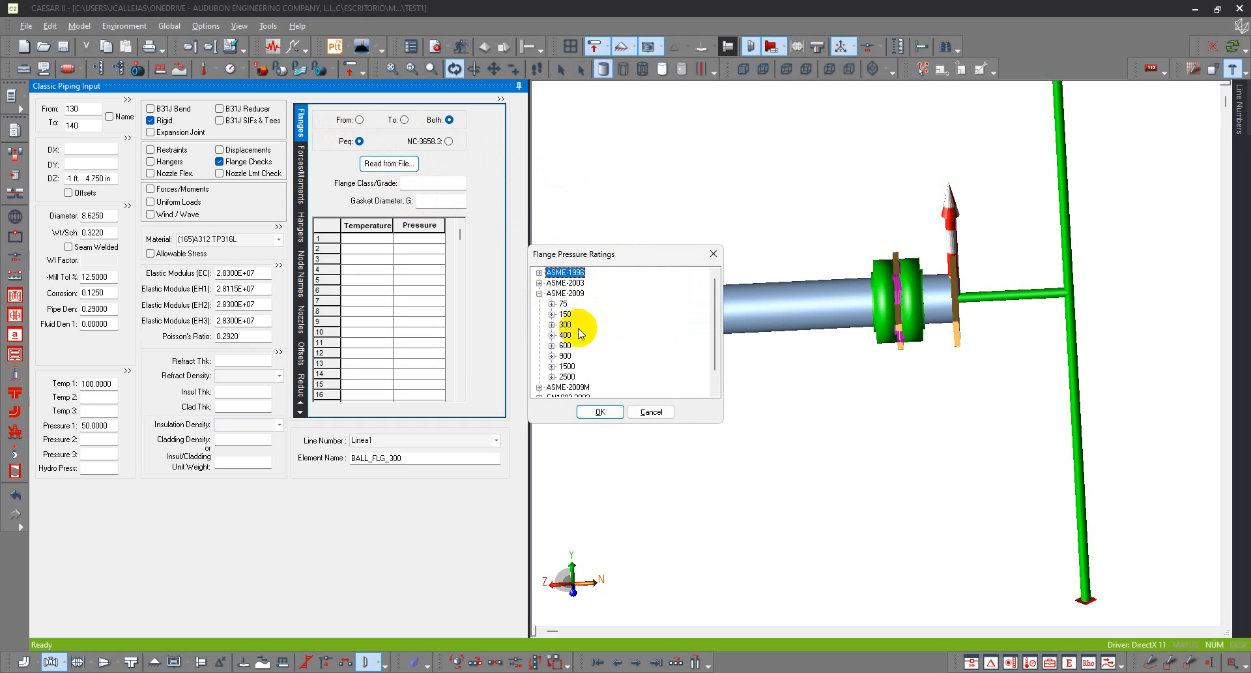
{"action": "left_click", "coordinate": [552, 324]}
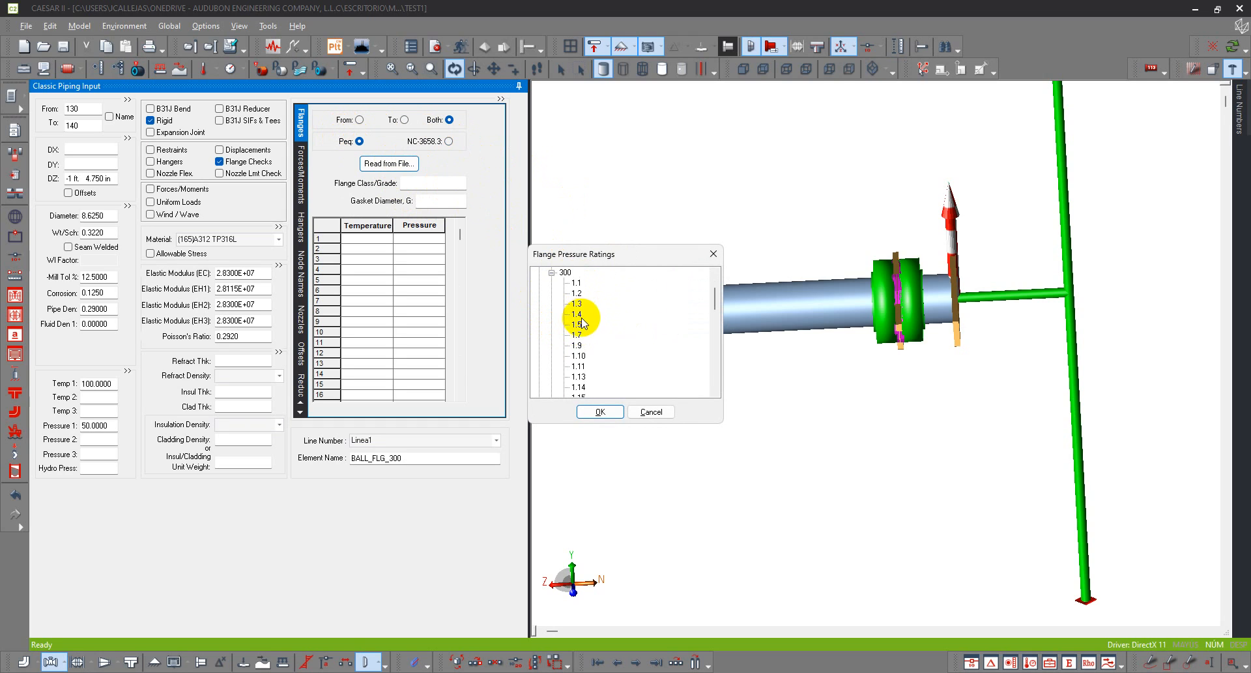
{"action": "left_click", "coordinate": [597, 411]}
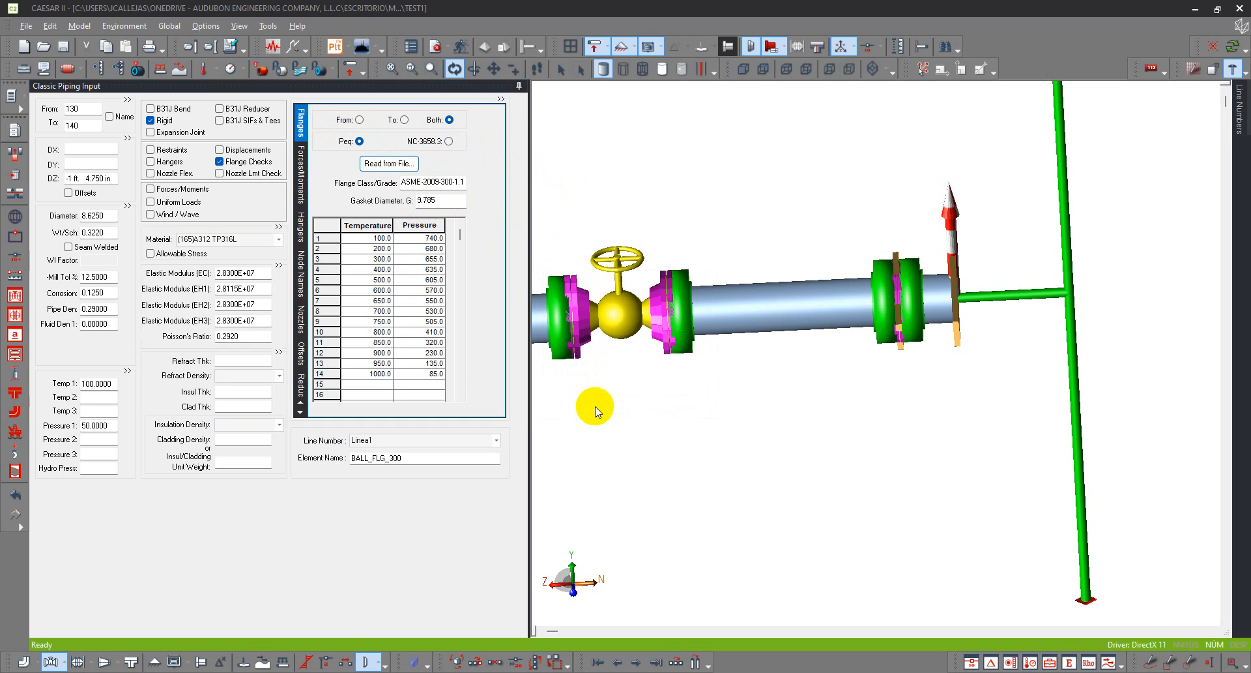
Go to flange element 155–160 and review its flange check data and the checked flanges on the model
{"action": "left_click", "coordinate": [900, 298]}
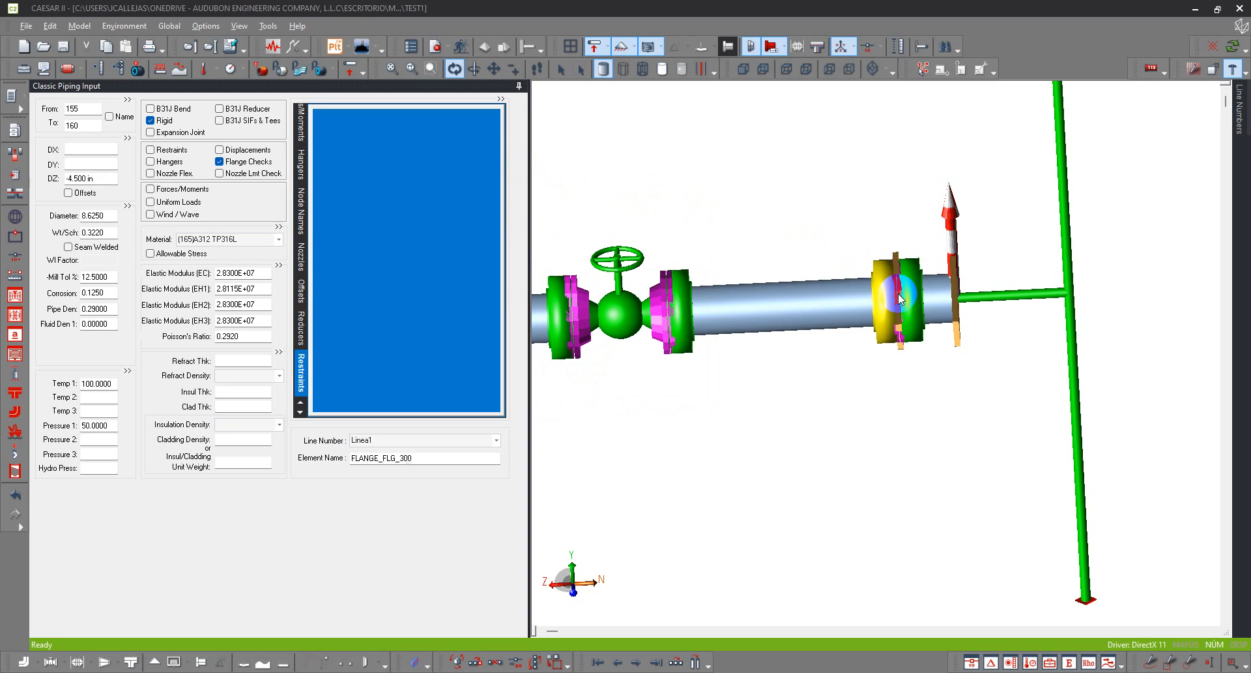
{"action": "double_click", "coordinate": [247, 161]}
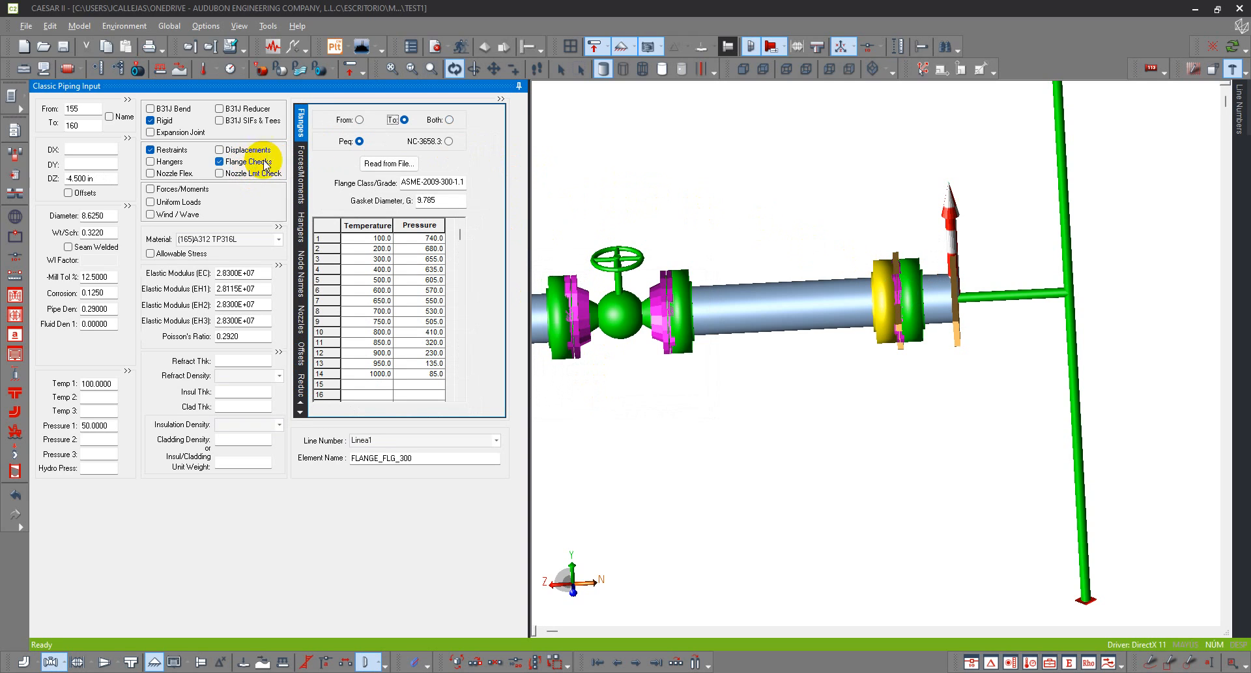
{"action": "scroll", "coordinate": [751, 225], "scroll_direction": "down", "scroll_amount": 2}
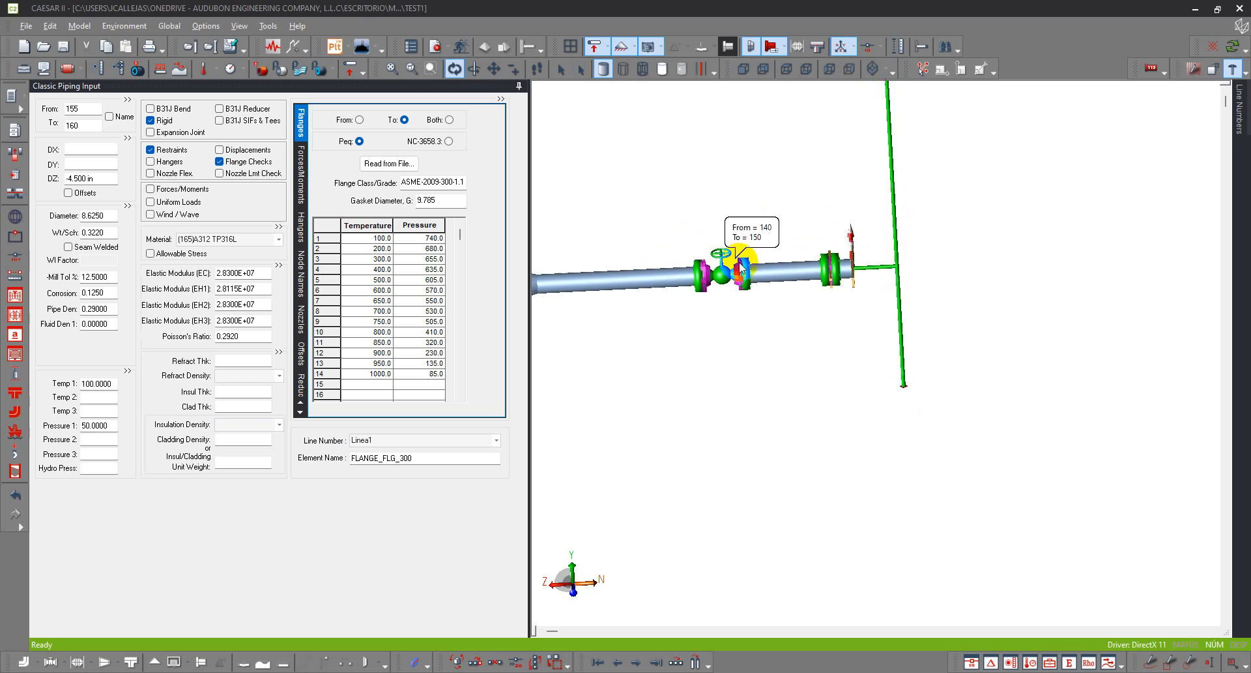
{"action": "scroll", "coordinate": [741, 261], "scroll_direction": "up", "scroll_amount": 2}
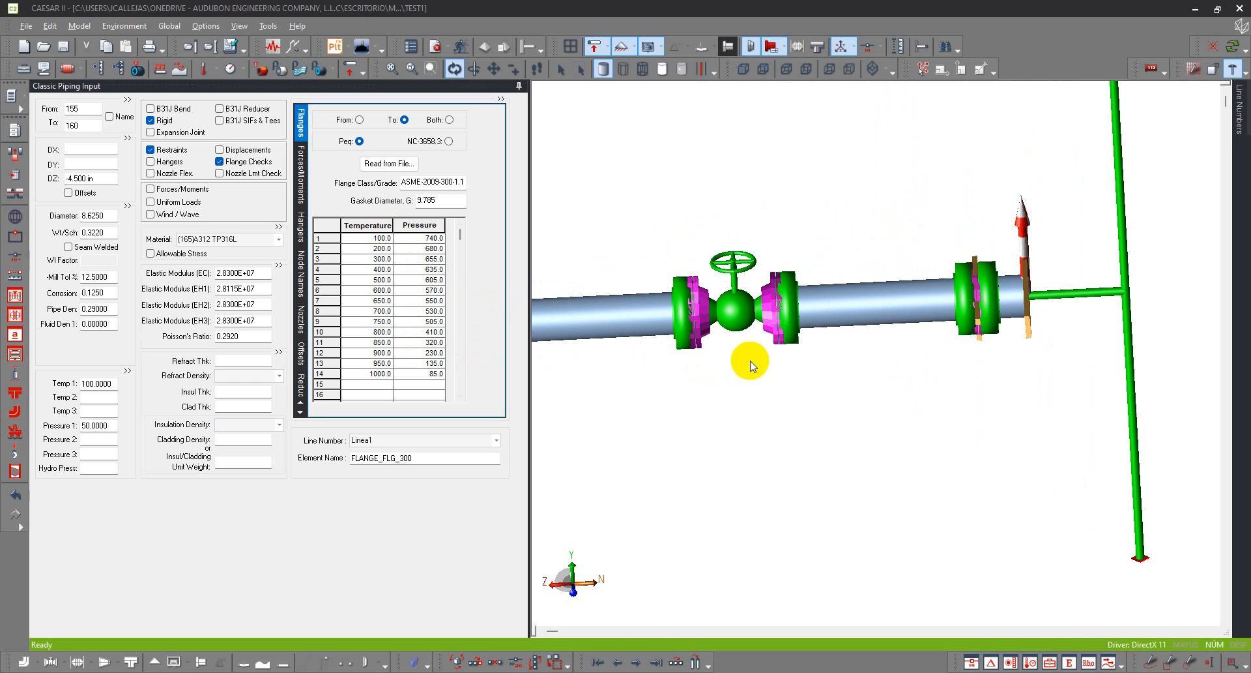
{"action": "left_click_drag", "start_coordinate": [748, 360], "coordinate": [784, 244]}
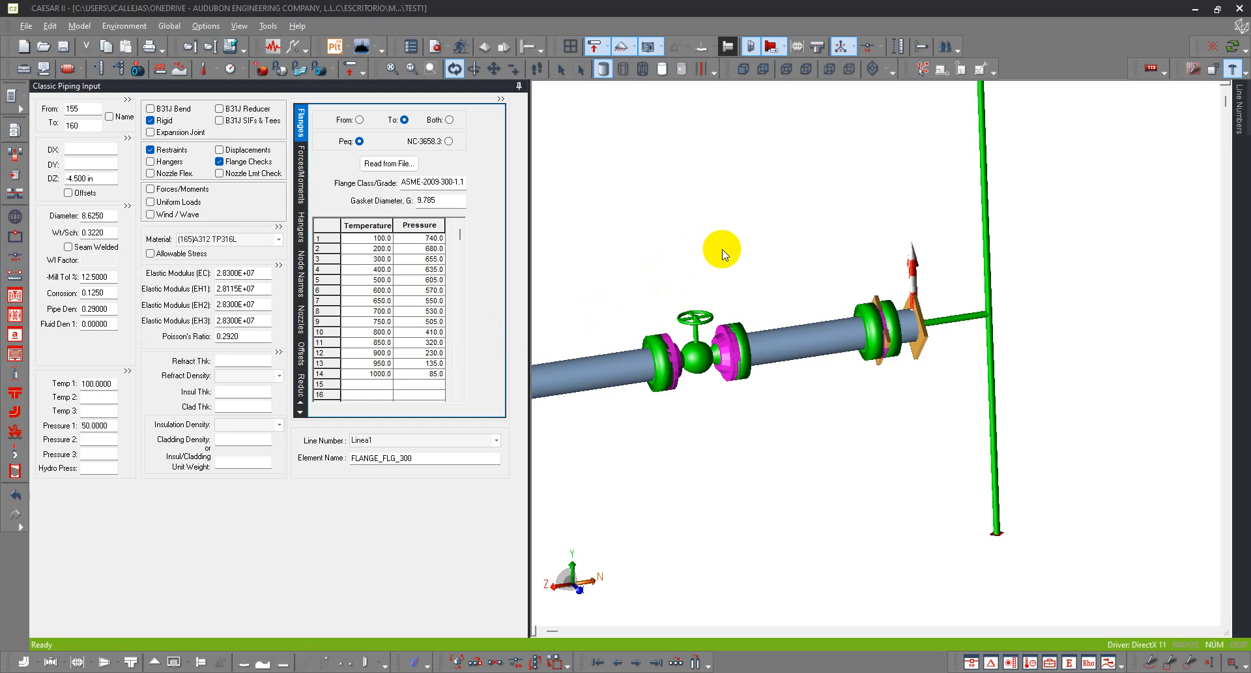
{"action": "left_click_drag", "start_coordinate": [743, 238], "coordinate": [687, 236]}
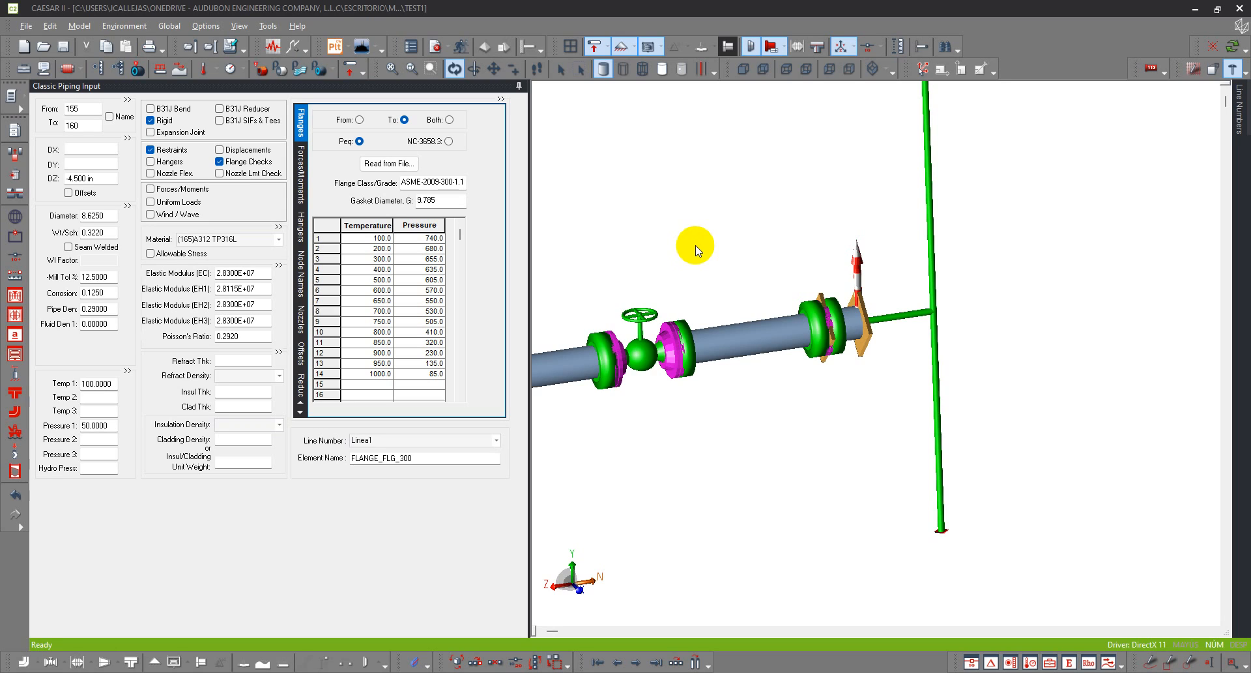
Locate the support arrow under the 12.75 in header and open the restraint data of element 50–60
{"action": "scroll", "coordinate": [696, 250], "scroll_direction": "down", "scroll_amount": 3}
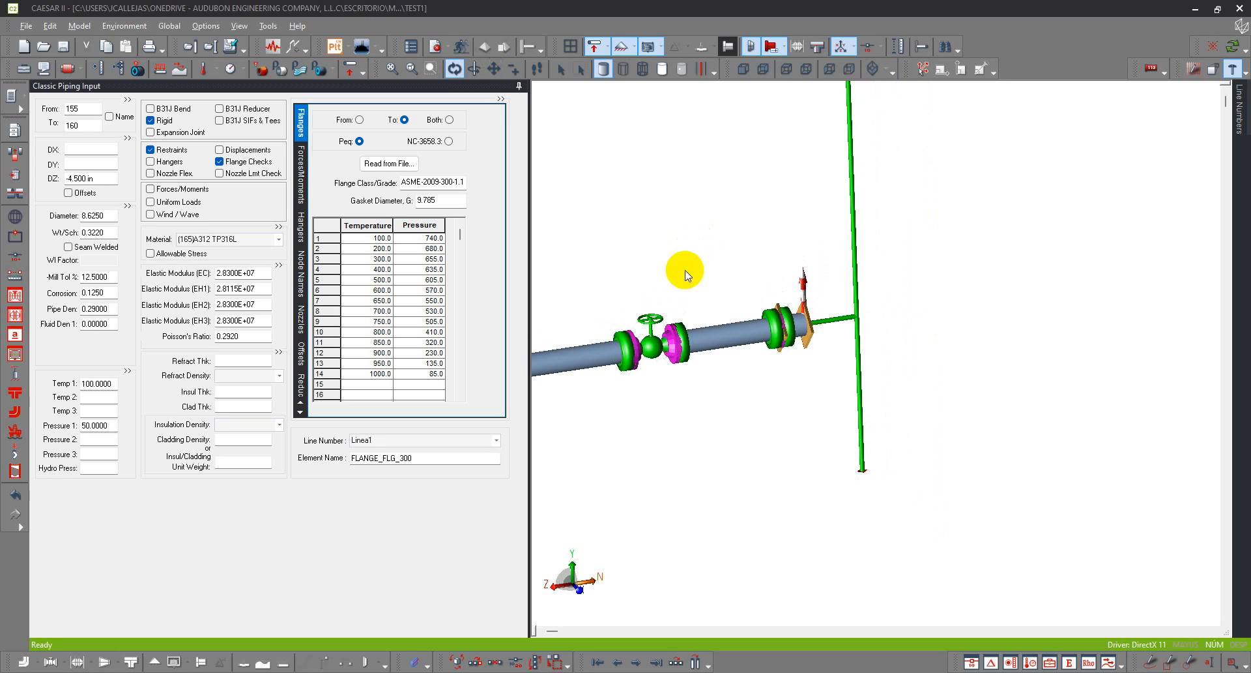
{"action": "scroll", "coordinate": [678, 280], "scroll_direction": "down", "scroll_amount": 2}
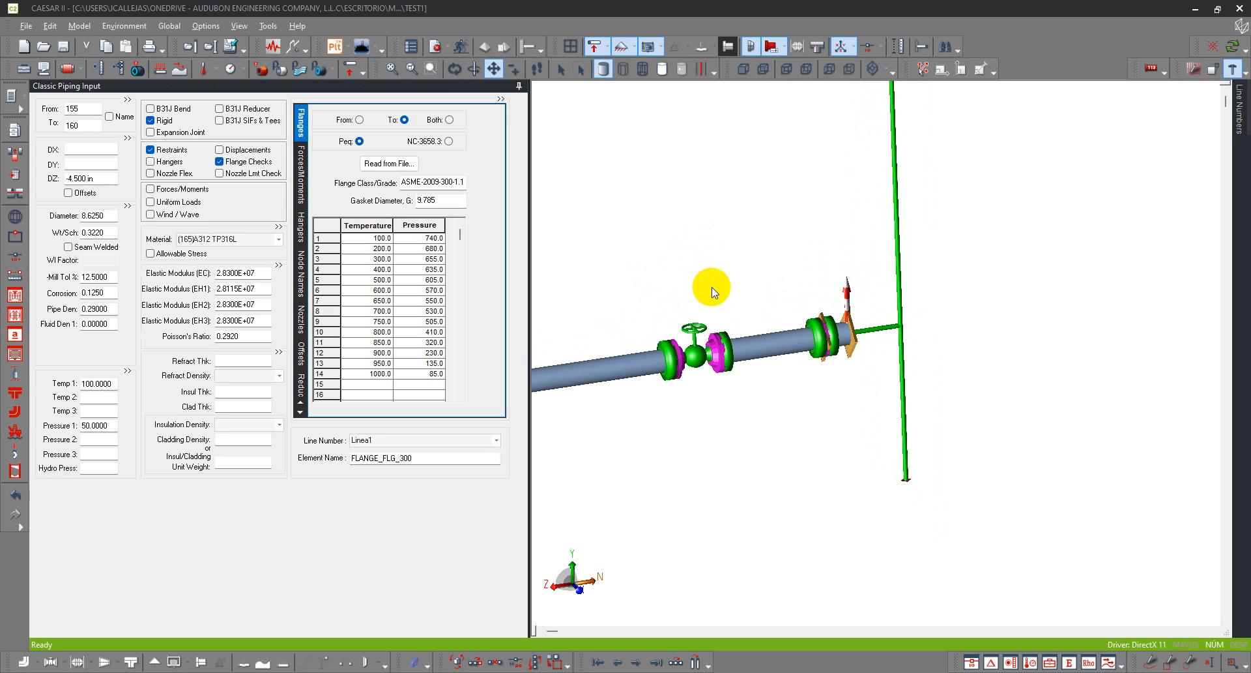
{"action": "scroll", "coordinate": [756, 282], "scroll_direction": "down", "scroll_amount": 2}
{"action": "scroll", "coordinate": [763, 279], "scroll_direction": "down", "scroll_amount": 2}
{"action": "left_click_drag", "start_coordinate": [685, 300], "coordinate": [926, 343]}
{"action": "scroll", "coordinate": [933, 287], "scroll_direction": "down", "scroll_amount": 2}
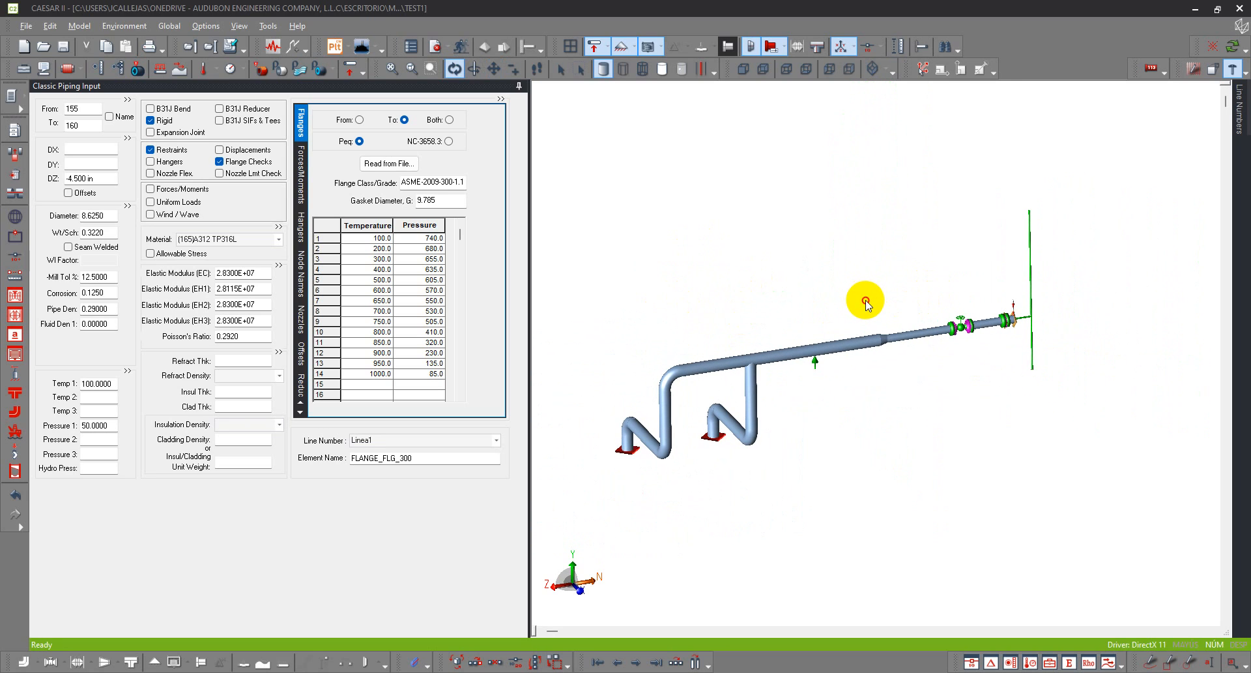
{"action": "scroll", "coordinate": [840, 326], "scroll_direction": "up", "scroll_amount": 2}
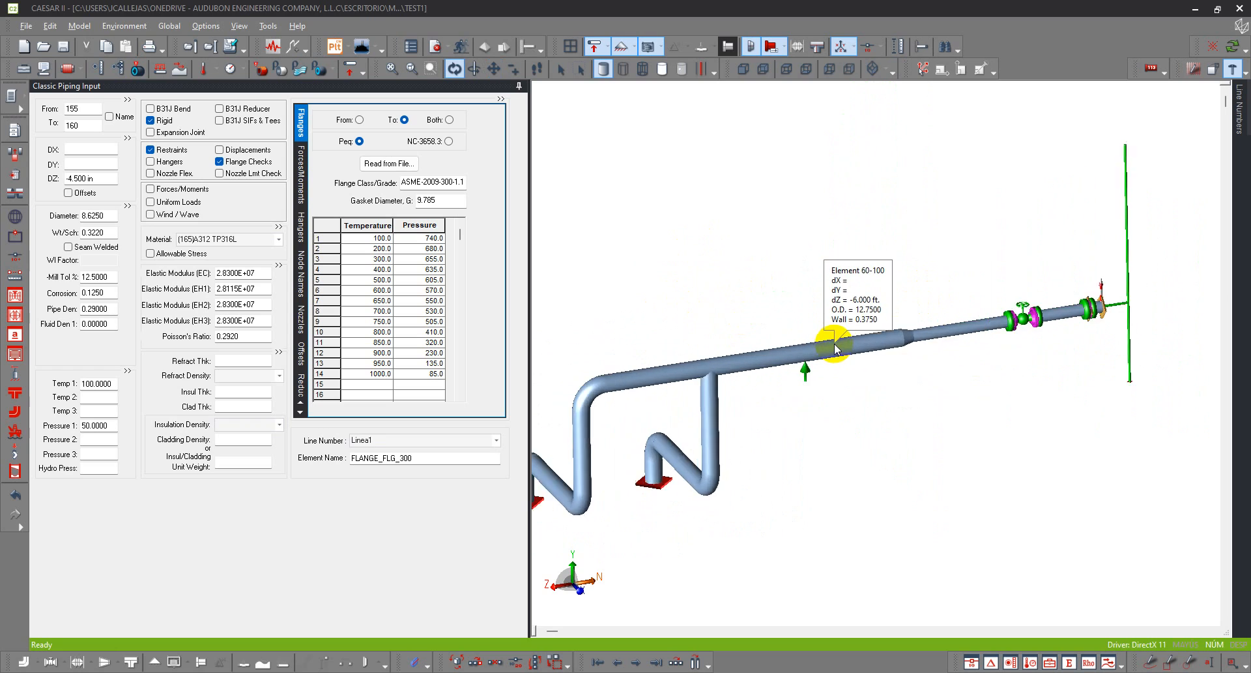
{"action": "scroll", "coordinate": [815, 369], "scroll_direction": "up", "scroll_amount": 3}
{"action": "left_click", "coordinate": [790, 393]}
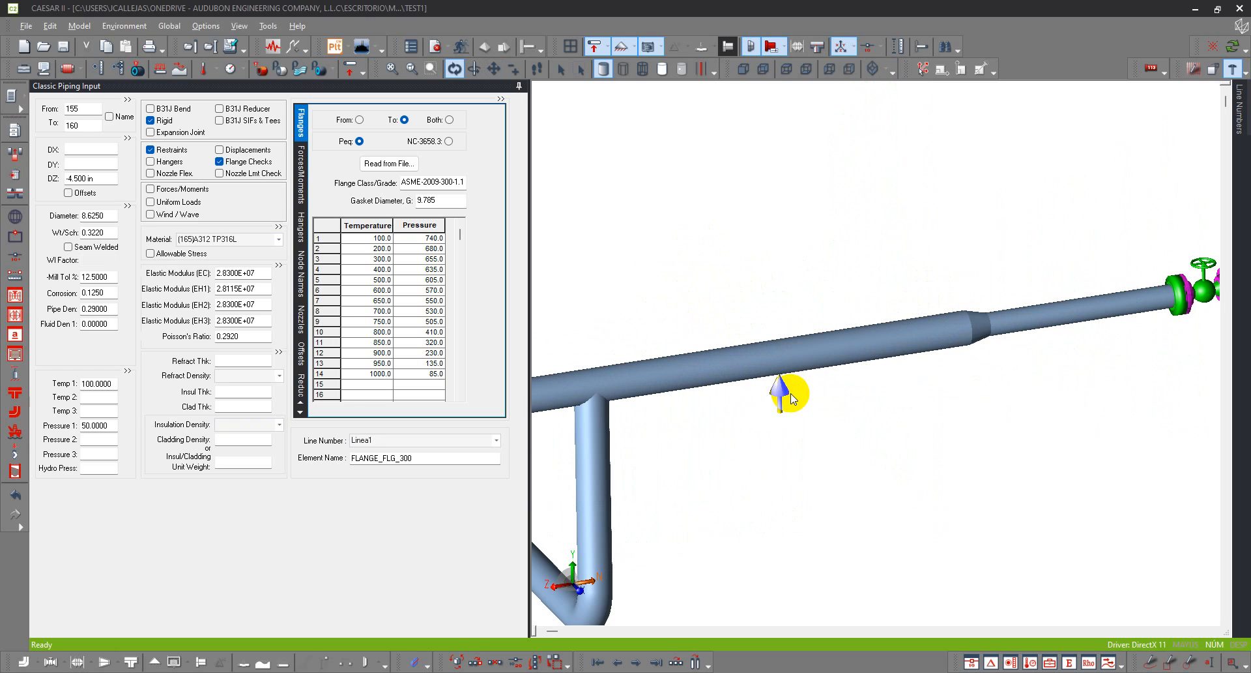
{"action": "left_click", "coordinate": [781, 391]}
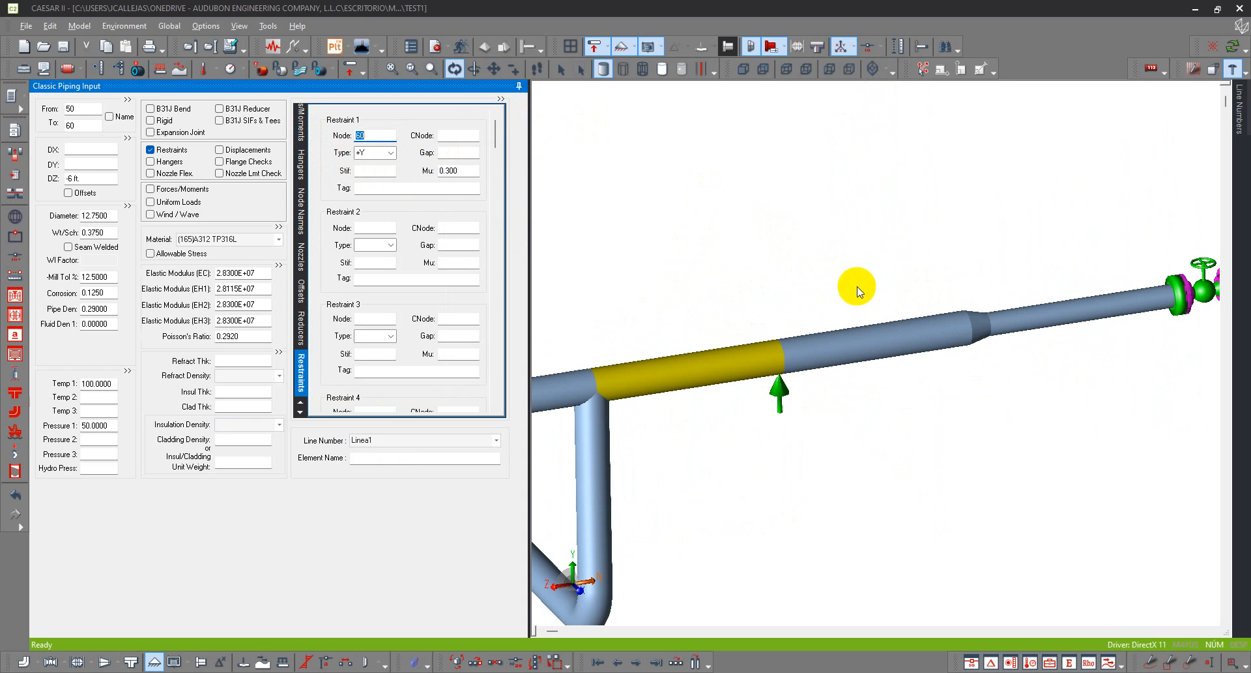
Examine the support at node 60 and review the available restraint types without changing its +Y type
{"action": "left_click_drag", "start_coordinate": [858, 292], "coordinate": [776, 290]}
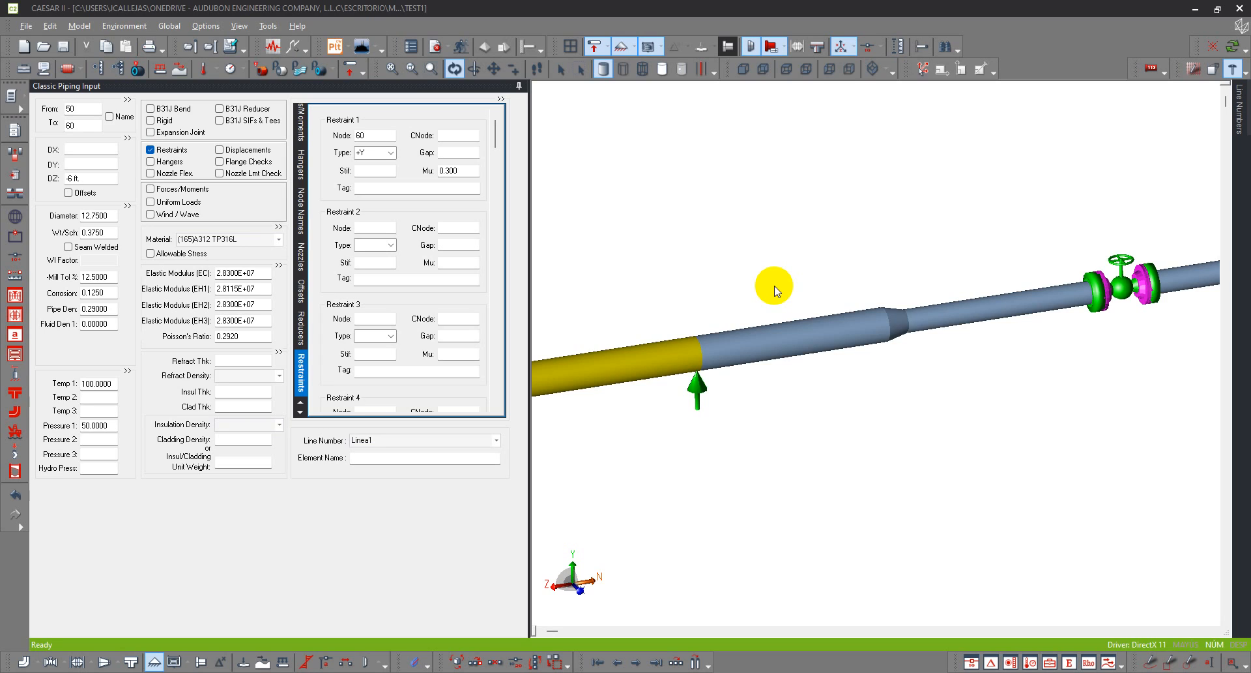
{"action": "scroll", "coordinate": [700, 392], "scroll_direction": "up", "scroll_amount": 3}
{"action": "left_click", "coordinate": [703, 391]}
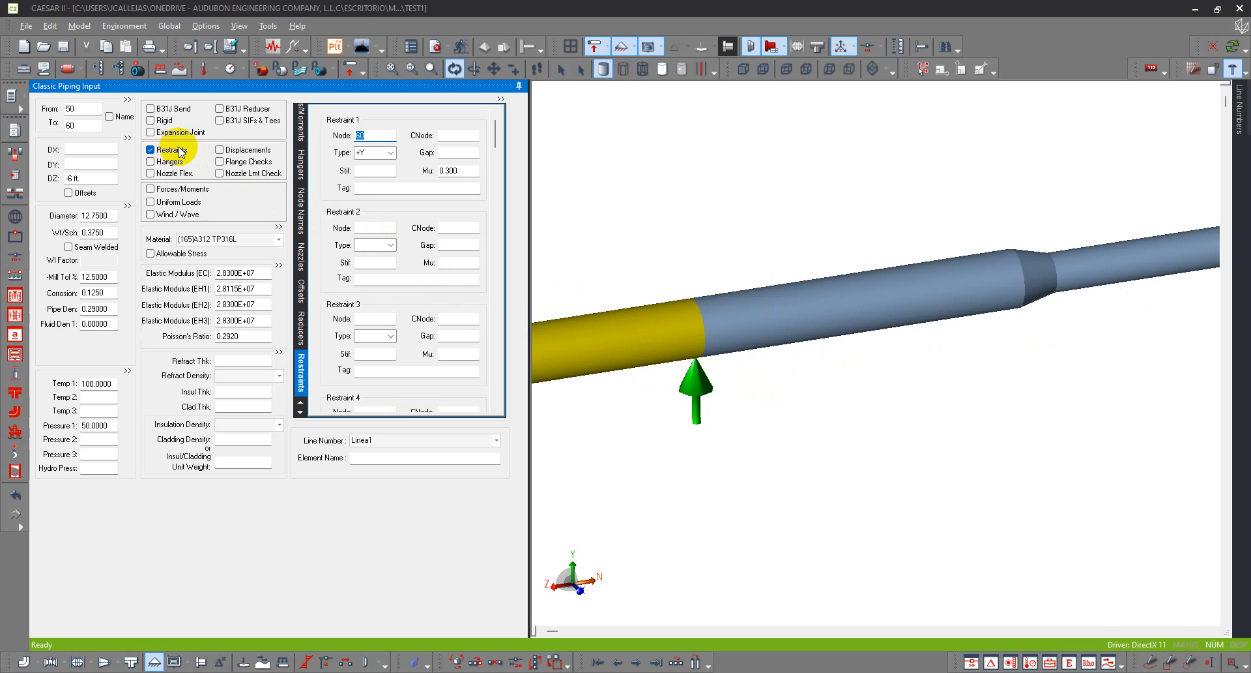
{"action": "left_click", "coordinate": [393, 153]}
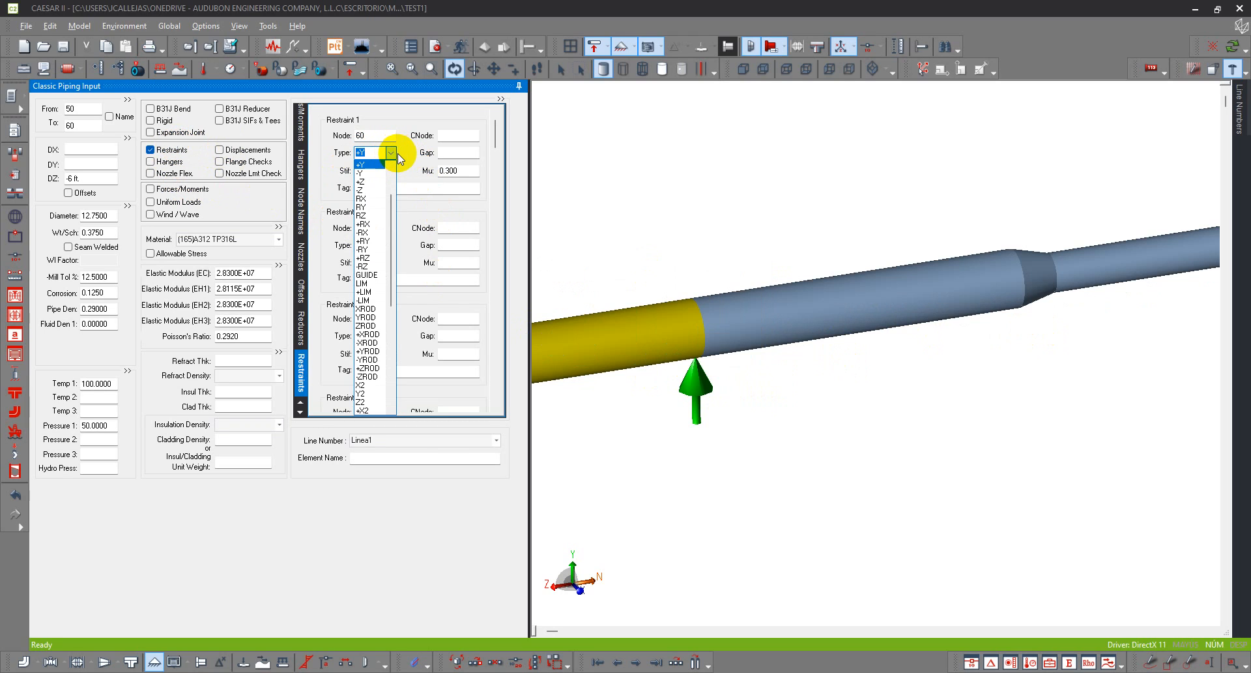
{"action": "left_click", "coordinate": [391, 153]}
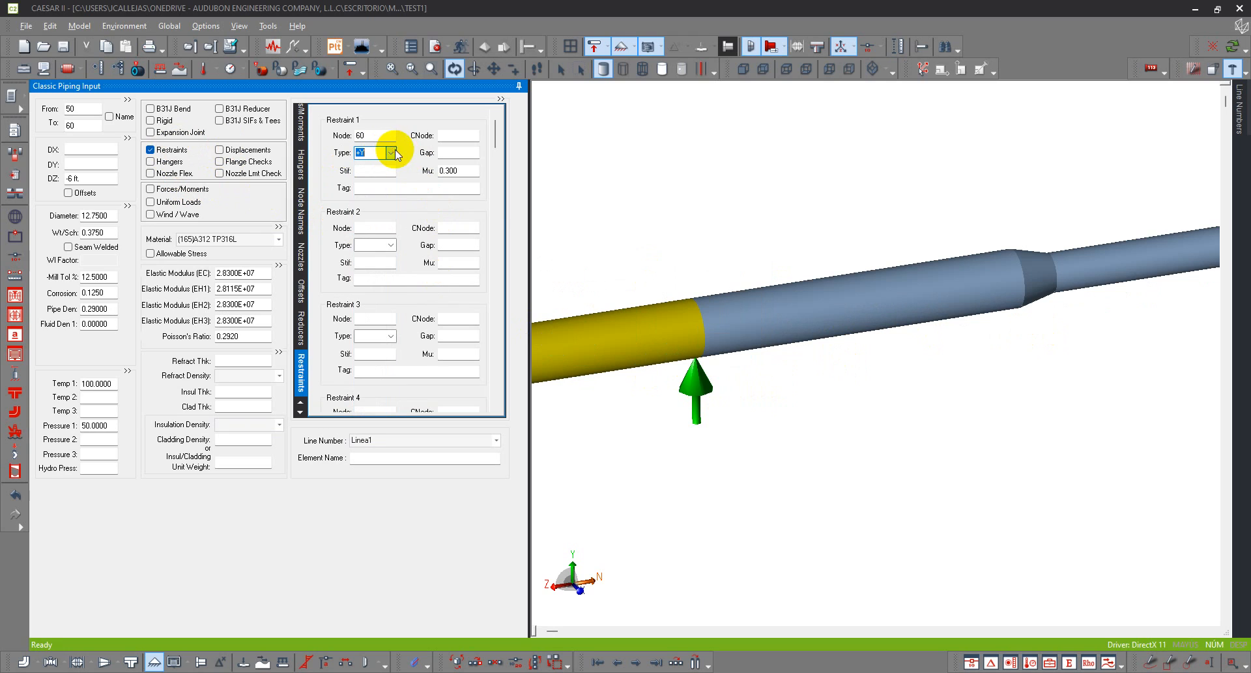
Enable a hanger on element 50–60 at node 60 using the ANVIL hanger table and inspect its symbol
{"action": "left_click", "coordinate": [153, 163]}
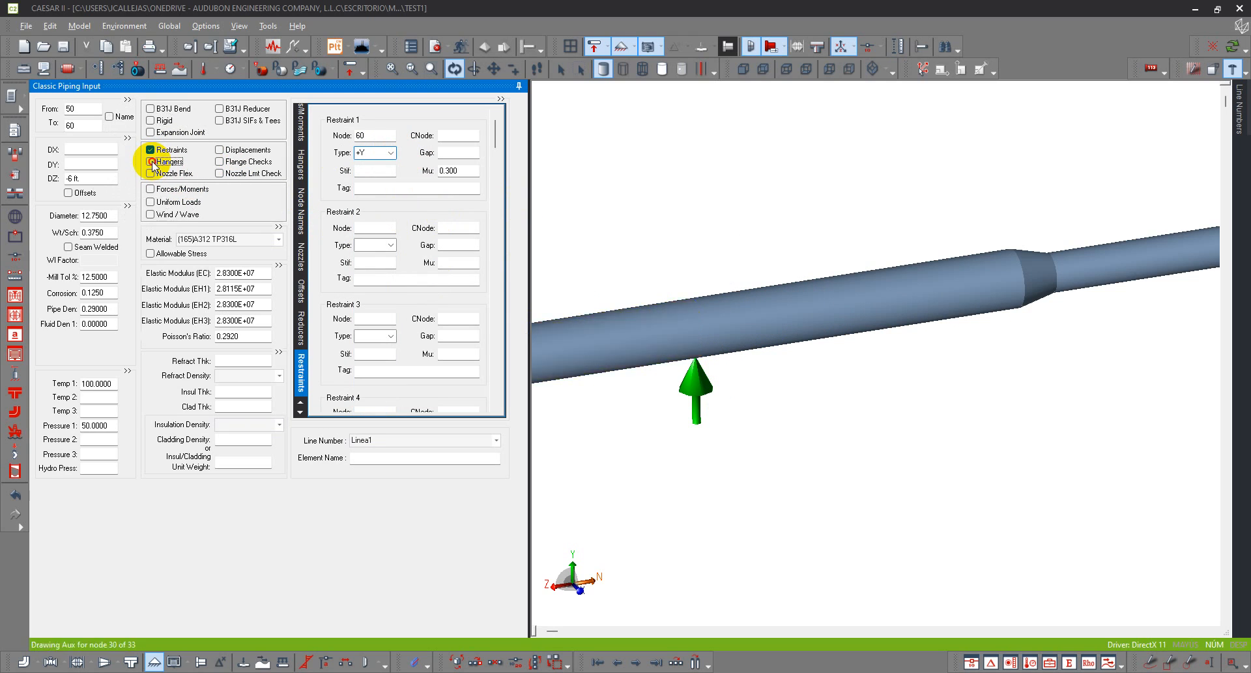
{"action": "left_click", "coordinate": [154, 163]}
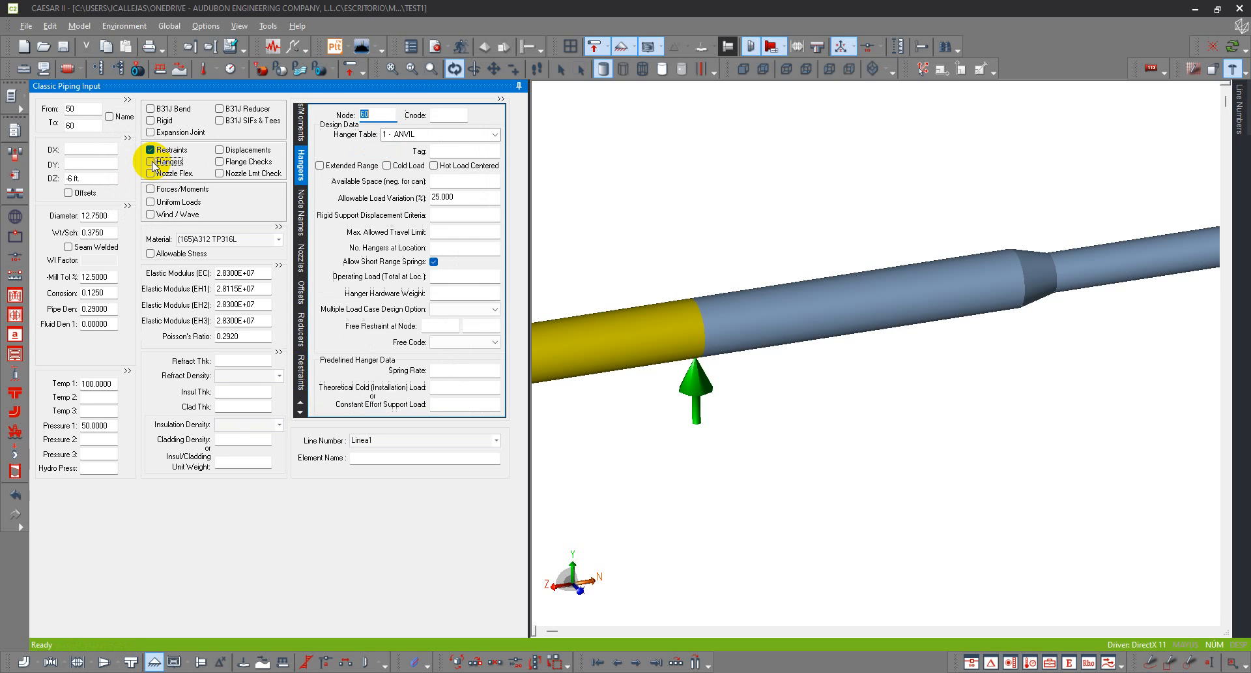
{"action": "left_click_drag", "start_coordinate": [741, 267], "coordinate": [799, 280]}
{"action": "scroll", "coordinate": [776, 313], "scroll_direction": "up", "scroll_amount": 3}
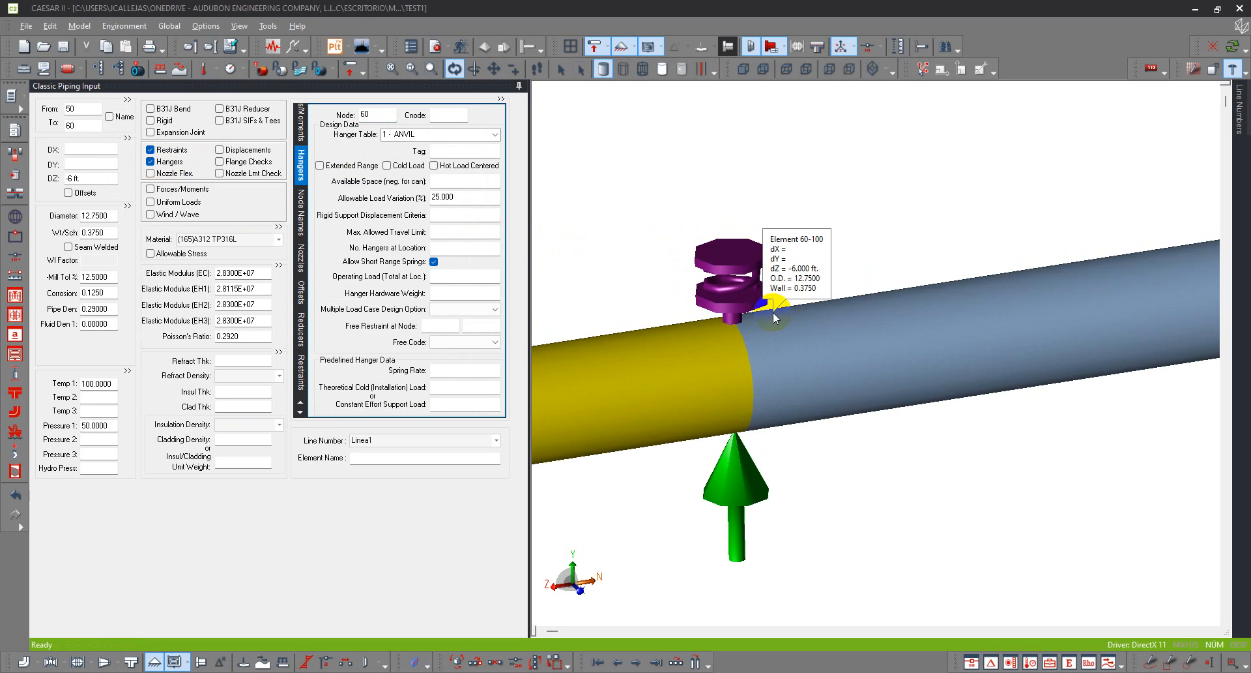
Remove the +Y restraint from element 50–60, keeping only the spring hanger at node 60
{"action": "scroll", "coordinate": [814, 355], "scroll_direction": "down", "scroll_amount": 5}
{"action": "left_click_drag", "start_coordinate": [937, 421], "coordinate": [1005, 464]}
{"action": "left_click", "coordinate": [176, 152]}
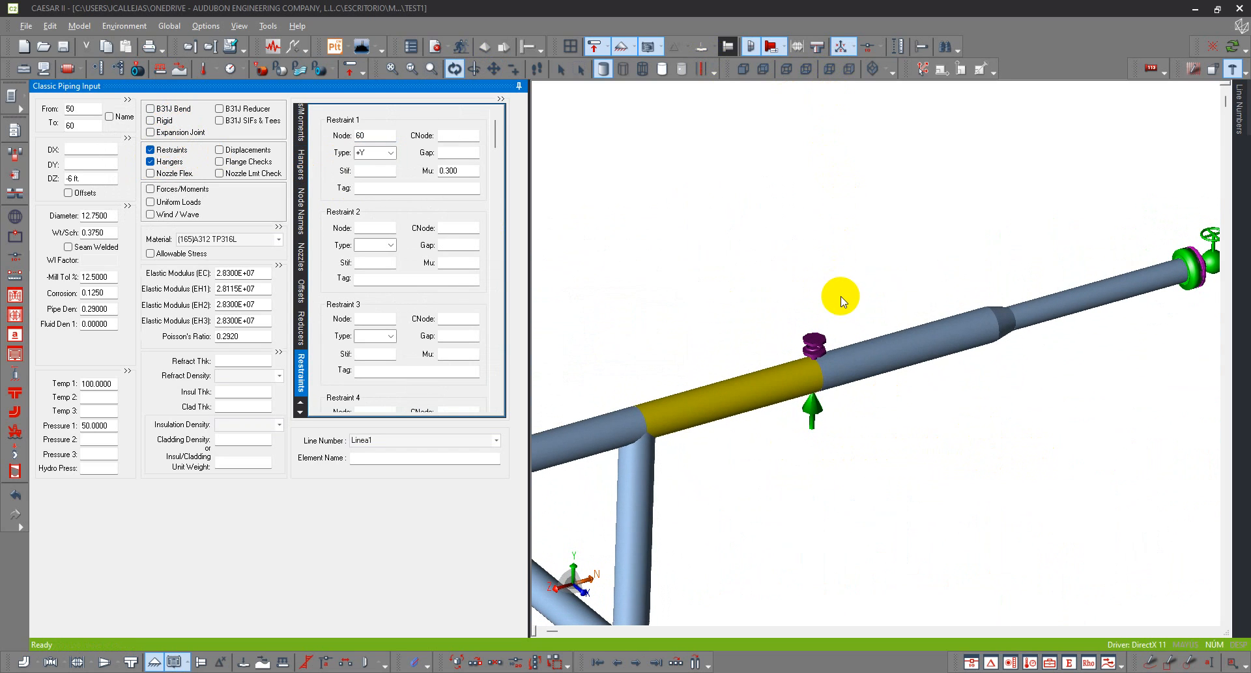
{"action": "key", "text": "ctrl+z"}
{"action": "scroll", "coordinate": [831, 297], "scroll_direction": "up", "scroll_amount": 5}
{"action": "left_click_drag", "start_coordinate": [791, 282], "coordinate": [791, 256]}
{"action": "left_click", "coordinate": [792, 255]}
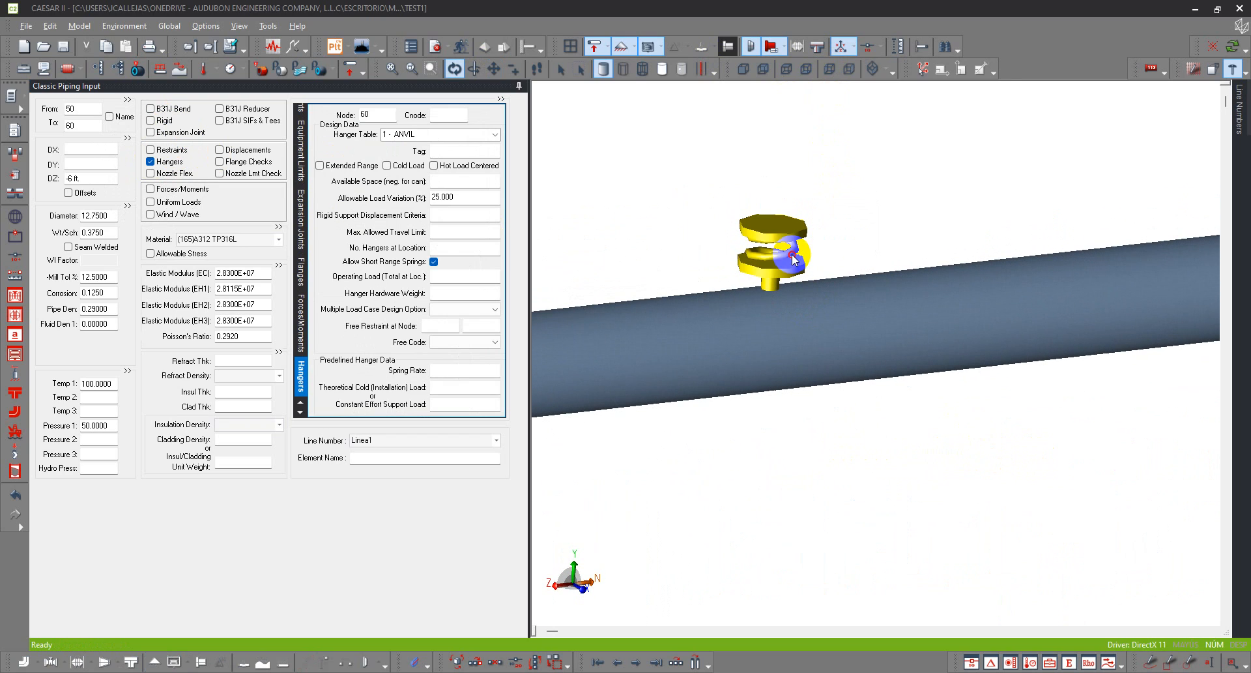
Set the hanger's available space at node 60 to -25 in to model a can-type support beneath the pipe
{"action": "left_click", "coordinate": [458, 180]}
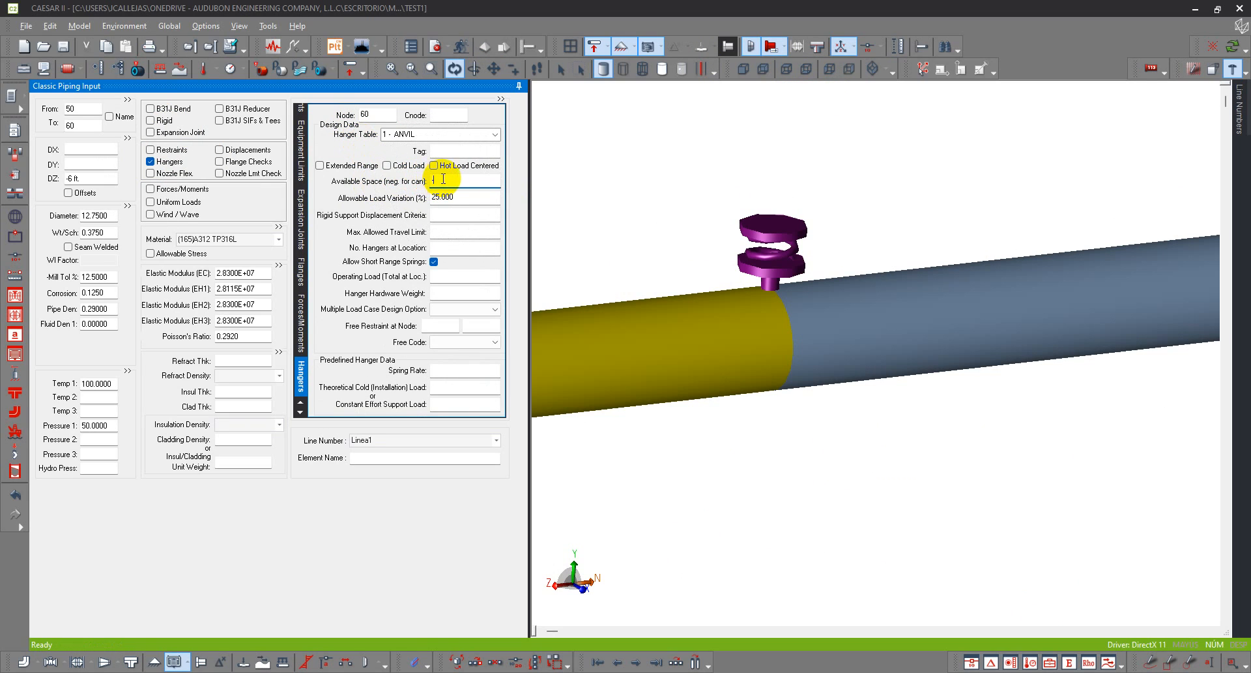
{"action": "type", "text": "-"}
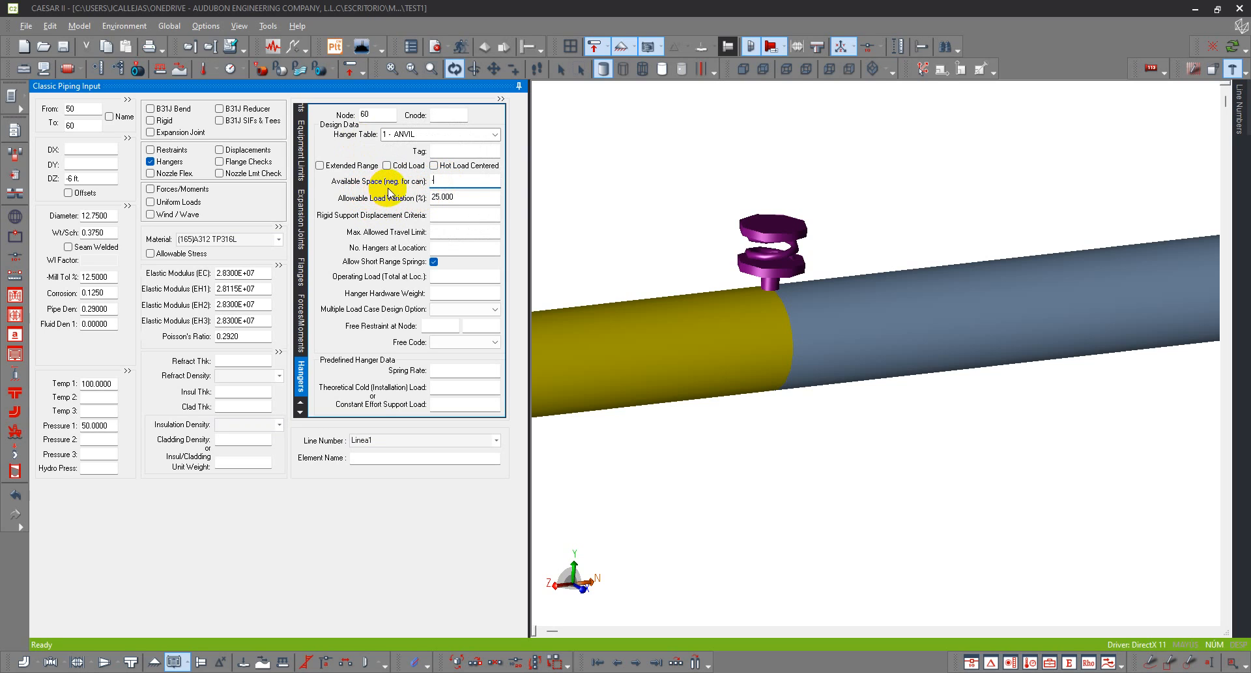
{"action": "type", "text": "2"}
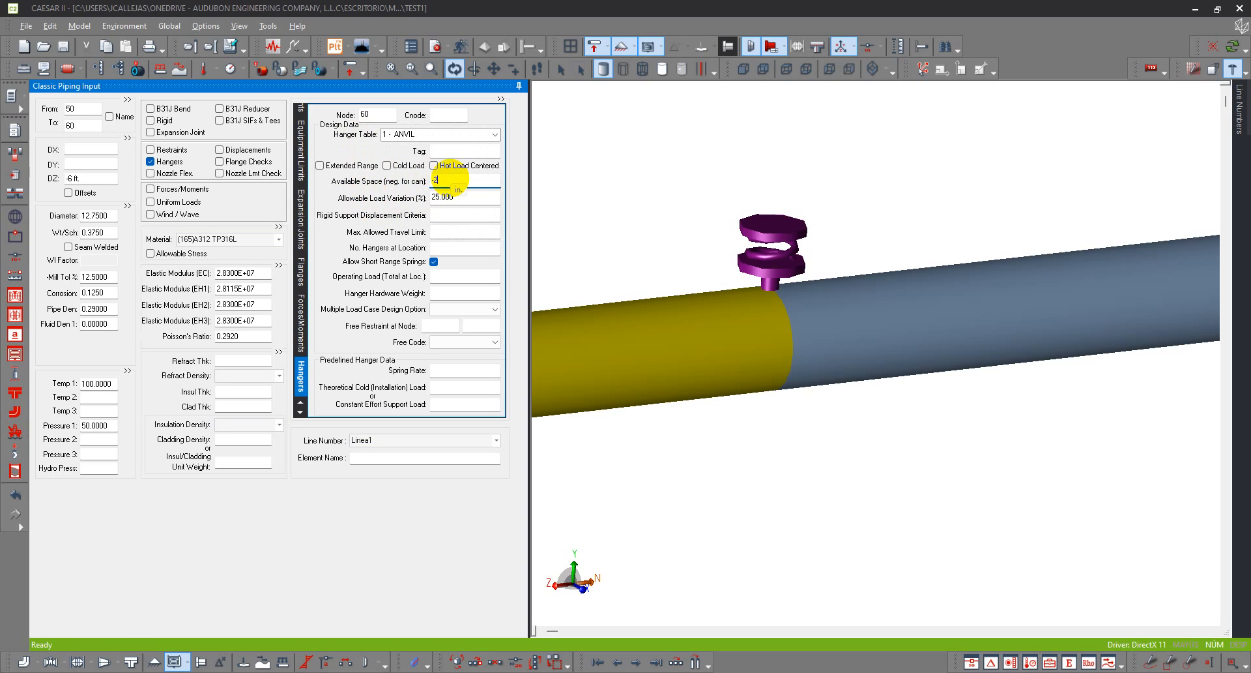
{"action": "type", "text": "5"}
{"action": "key", "text": "Tab"}
{"action": "scroll", "coordinate": [777, 188], "scroll_direction": "down", "scroll_amount": 3}
{"action": "left_click", "coordinate": [866, 342]}
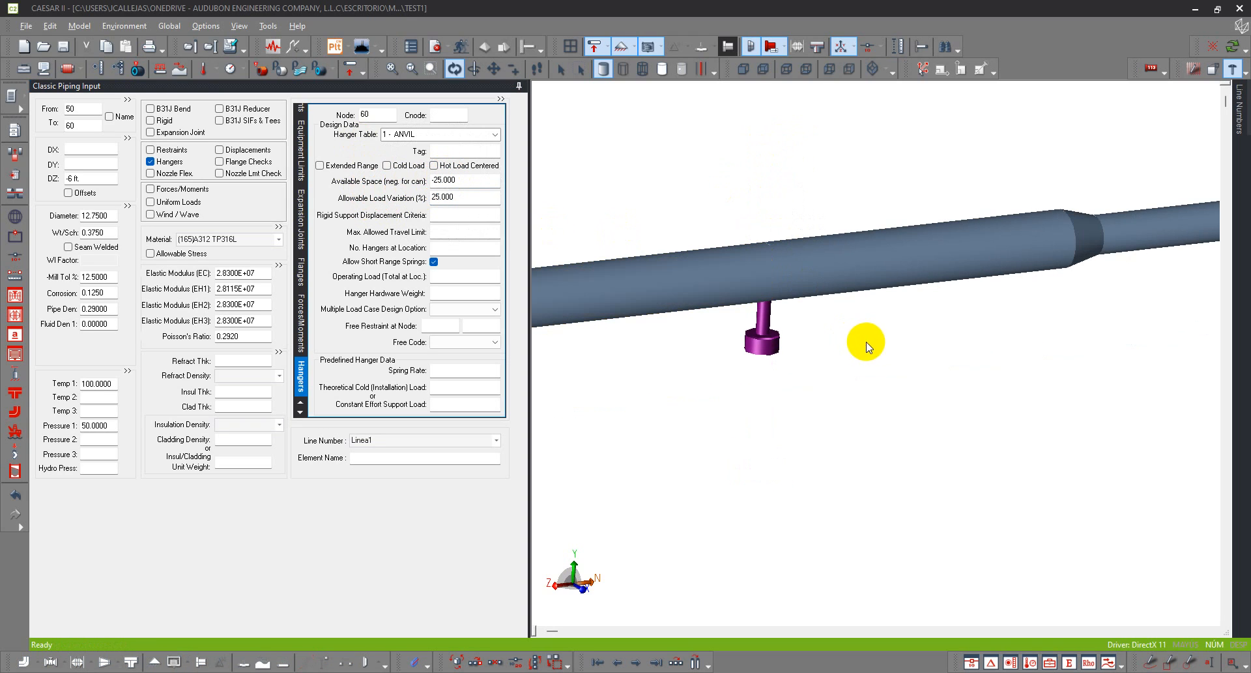
{"action": "left_click", "coordinate": [766, 334]}
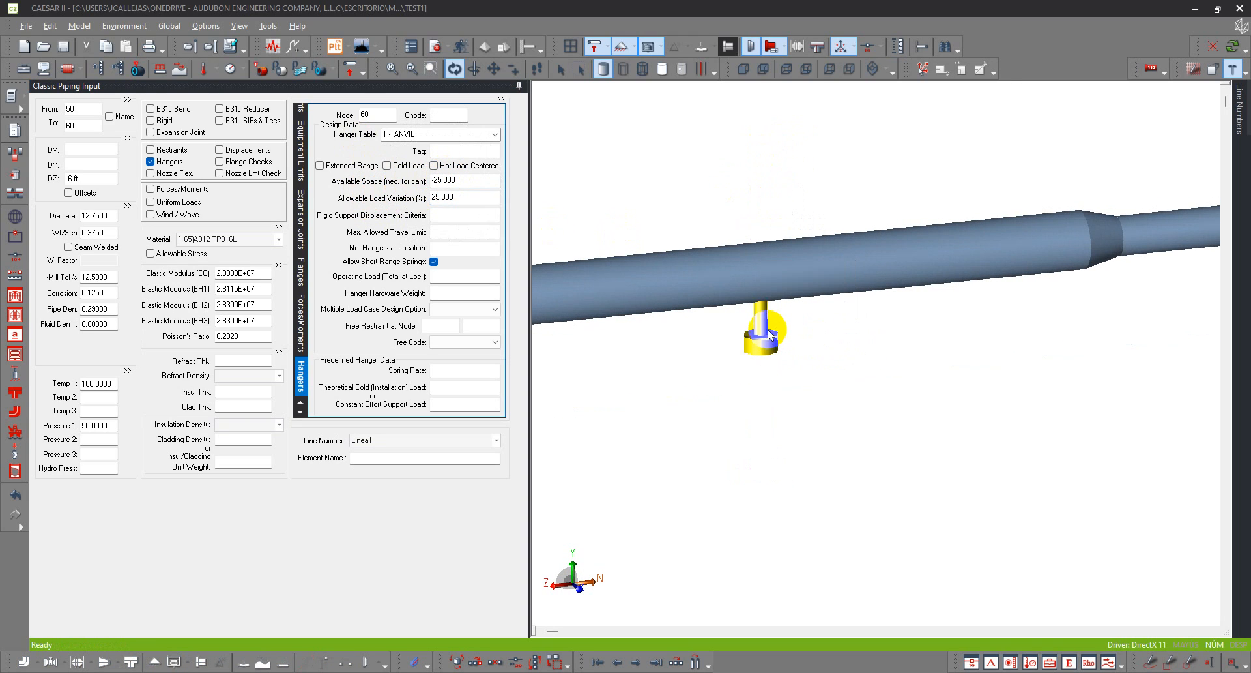
{"action": "scroll", "coordinate": [812, 279], "scroll_direction": "down", "scroll_amount": 5}
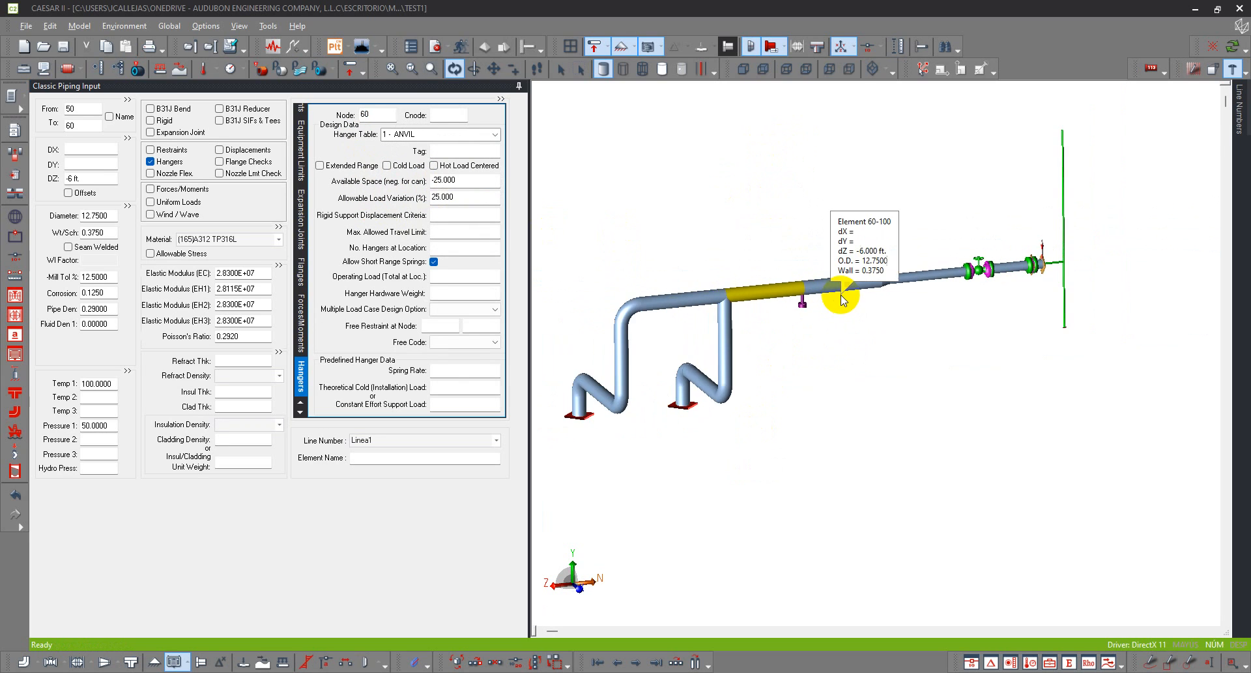
{"action": "scroll", "coordinate": [840, 296], "scroll_direction": "up", "scroll_amount": 3}
{"action": "scroll", "coordinate": [819, 404], "scroll_direction": "up", "scroll_amount": 5}
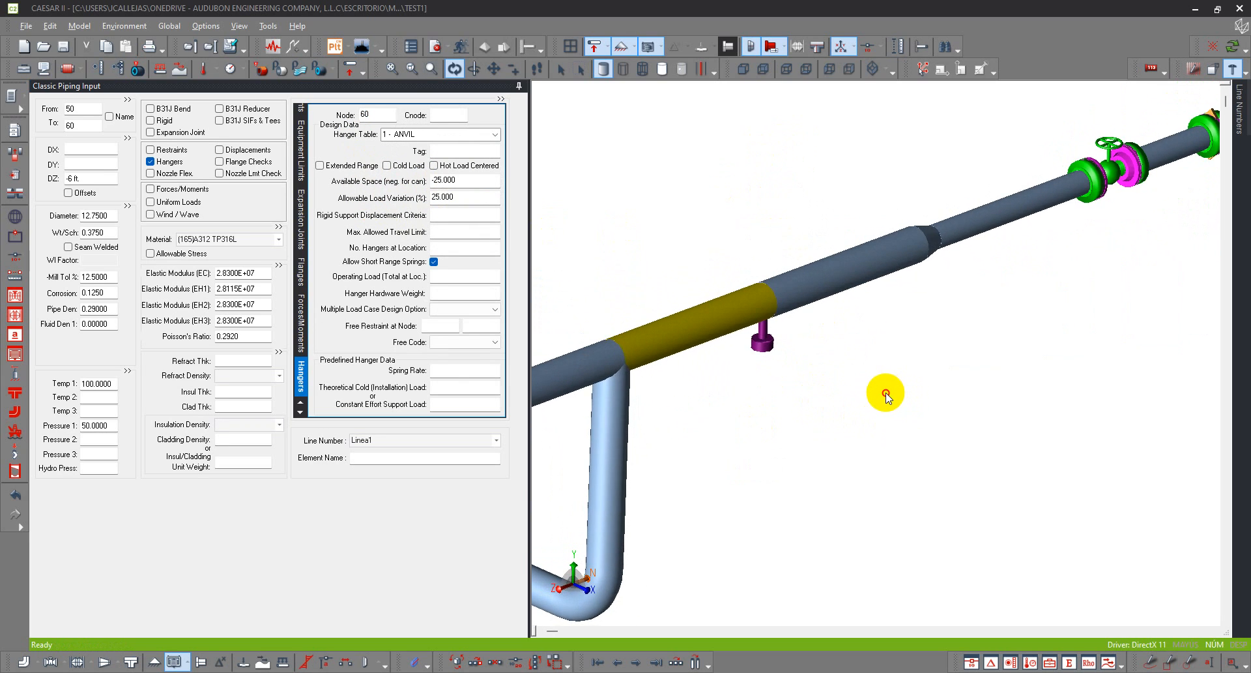
{"action": "scroll", "coordinate": [830, 332], "scroll_direction": "down", "scroll_amount": 5}
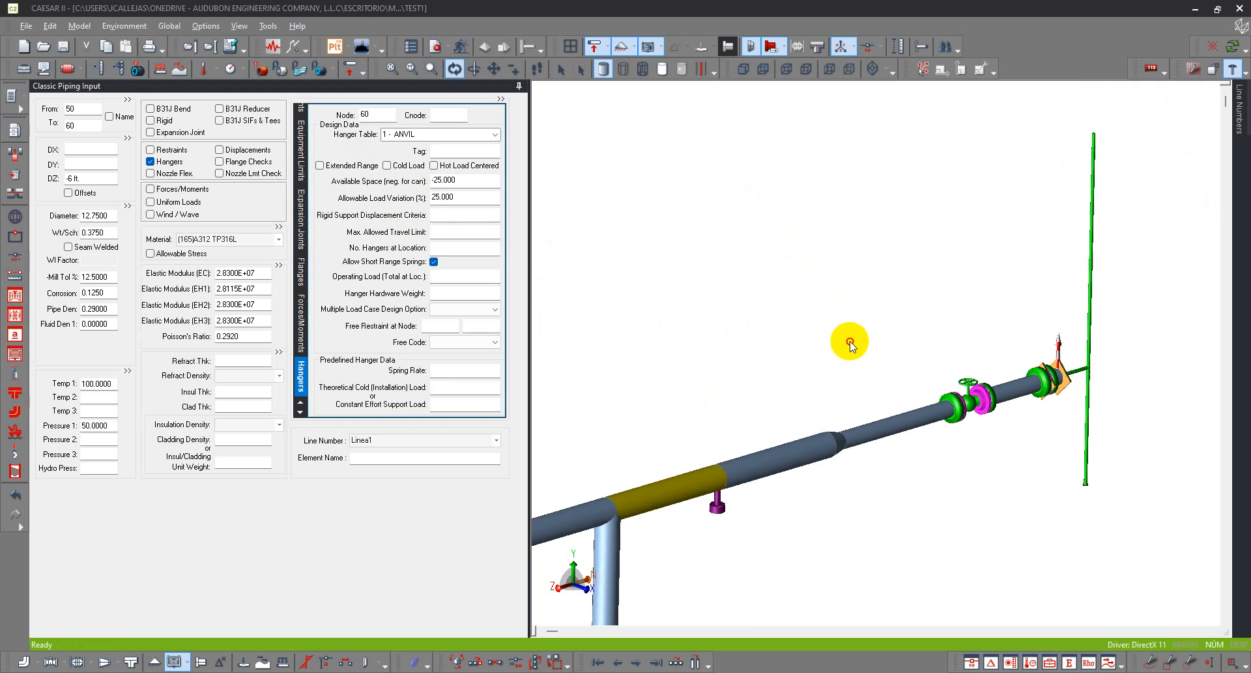
{"action": "left_click_drag", "start_coordinate": [850, 342], "coordinate": [853, 342]}
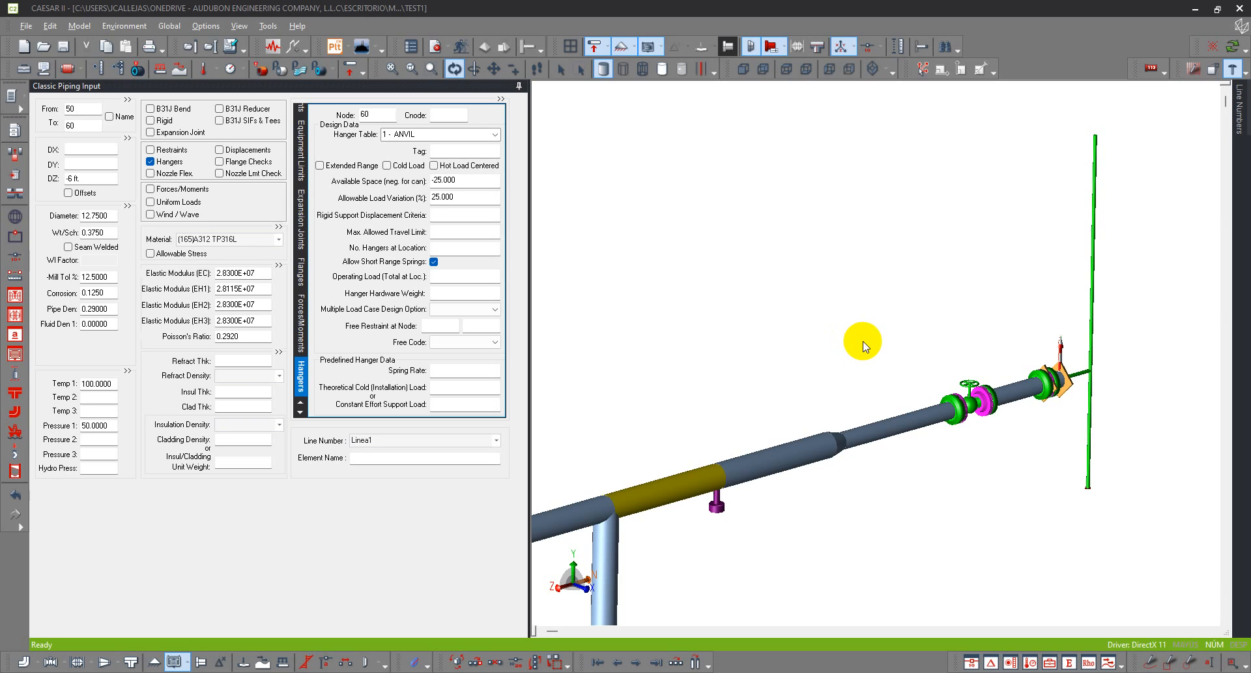
Inspect the can symbol beneath node 60 and review the manufacturers available as hanger tables
{"action": "scroll", "coordinate": [704, 280], "scroll_direction": "down", "scroll_amount": 2}
{"action": "scroll", "coordinate": [722, 266], "scroll_direction": "up", "scroll_amount": 5}
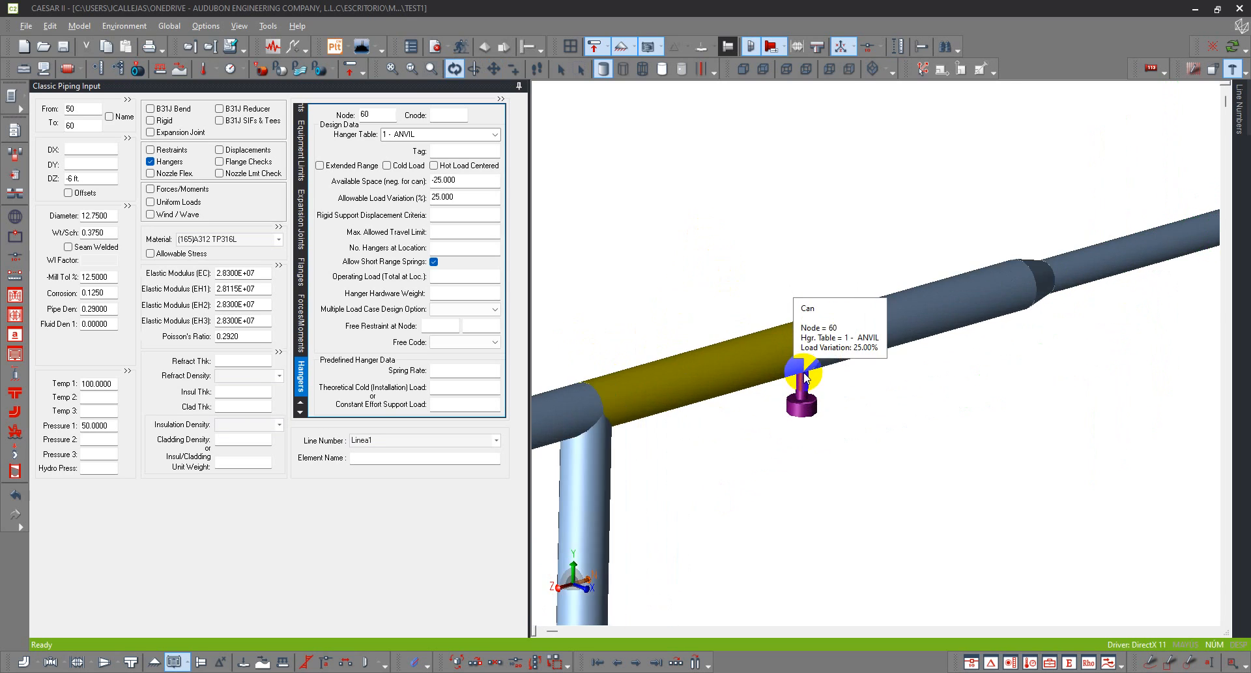
{"action": "scroll", "coordinate": [806, 377], "scroll_direction": "up", "scroll_amount": 3}
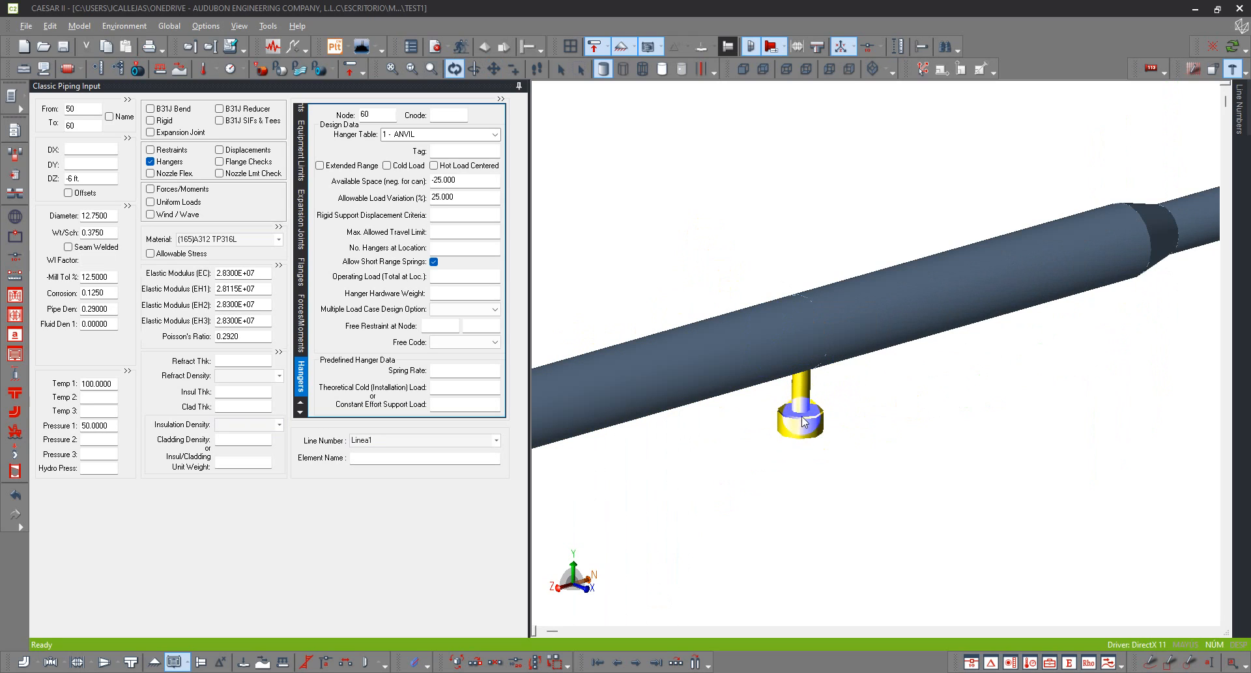
{"action": "left_click", "coordinate": [835, 406]}
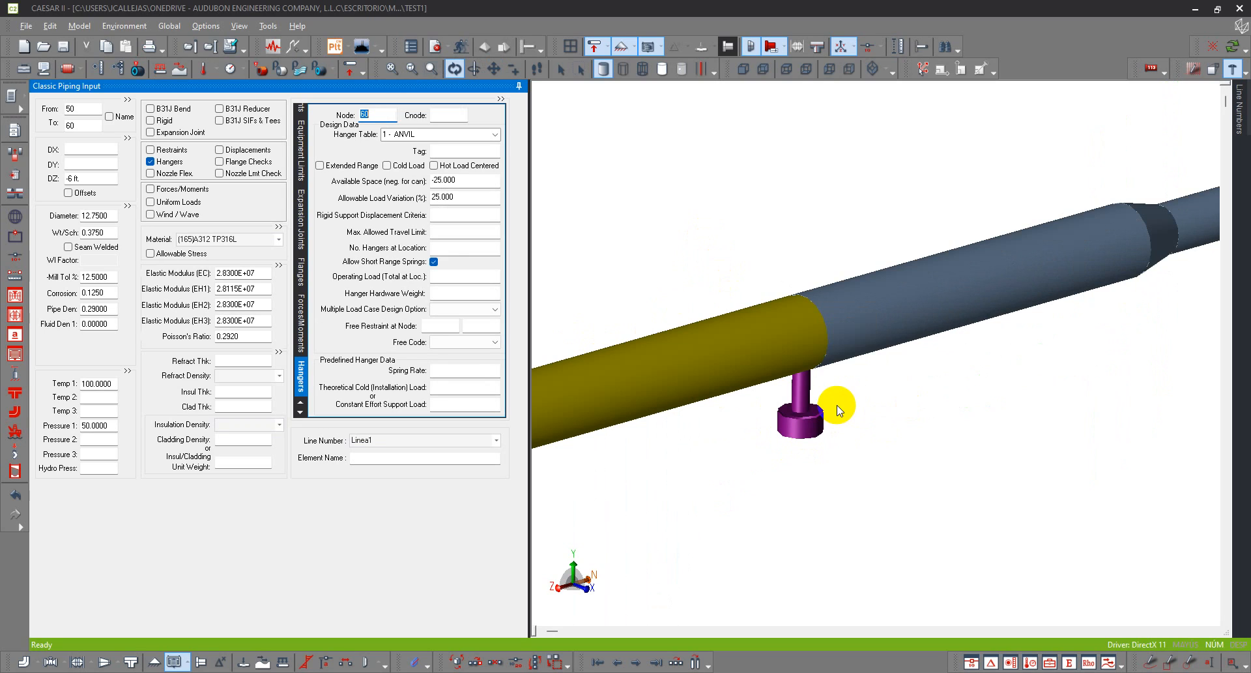
{"action": "left_click", "coordinate": [808, 391]}
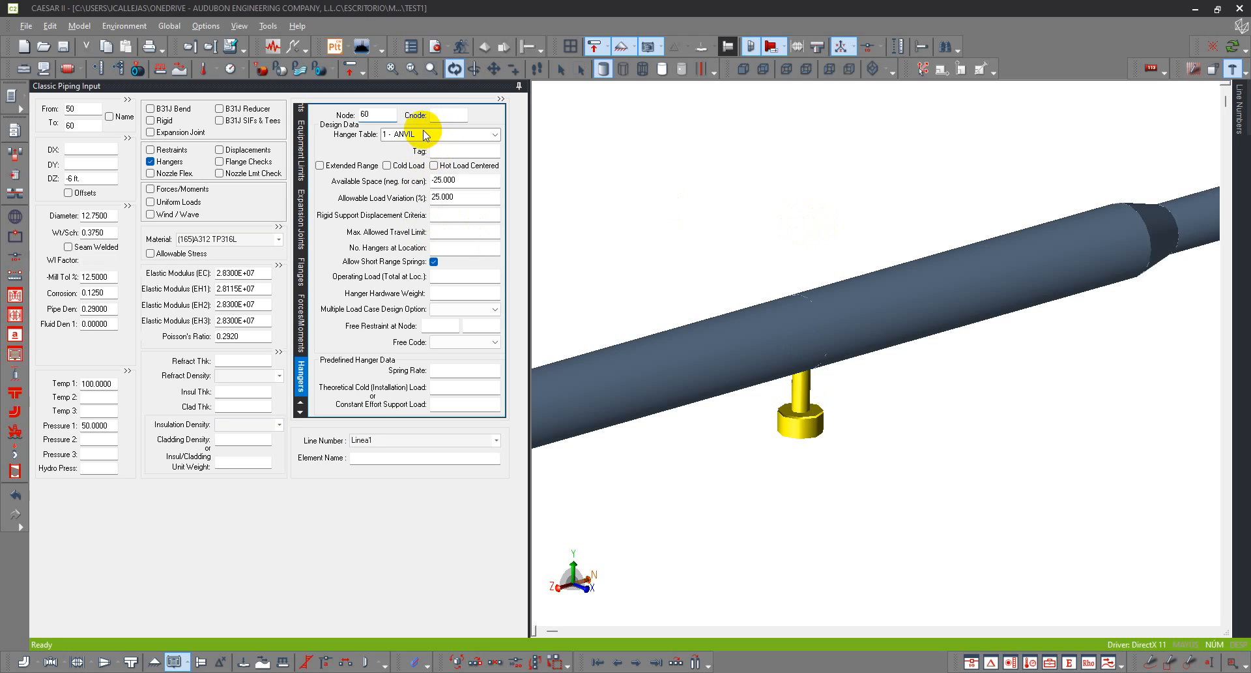
{"action": "left_click", "coordinate": [352, 140]}
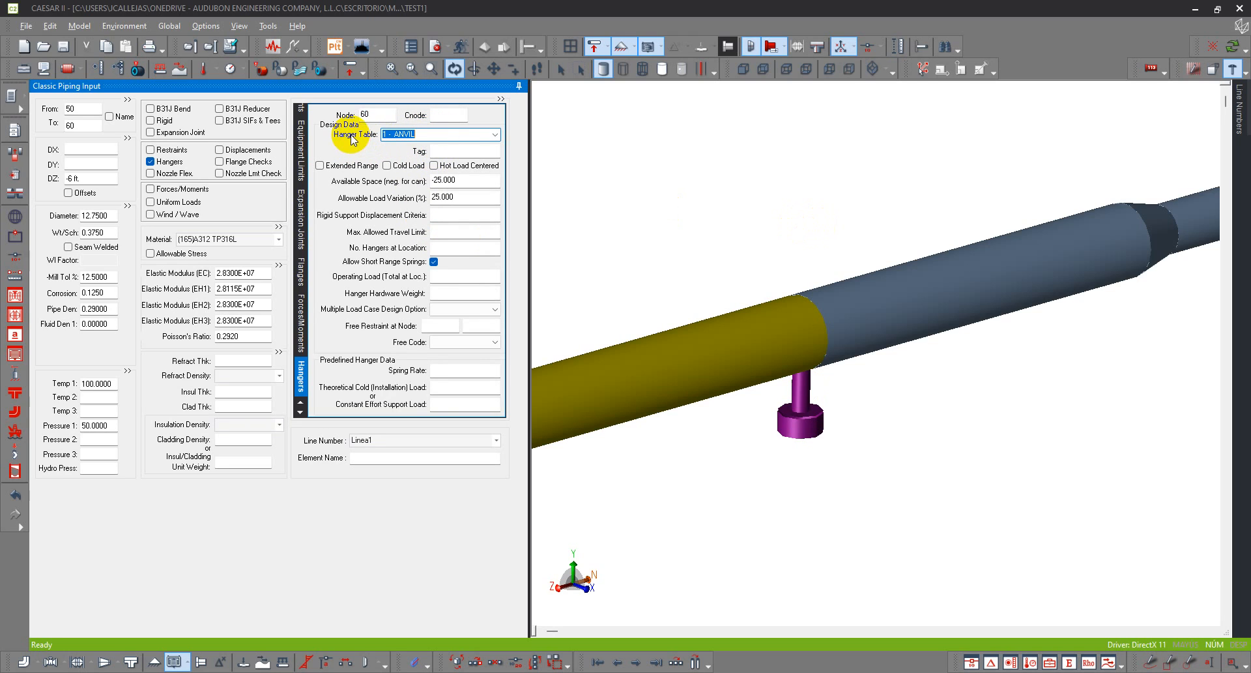
{"action": "left_click", "coordinate": [493, 134]}
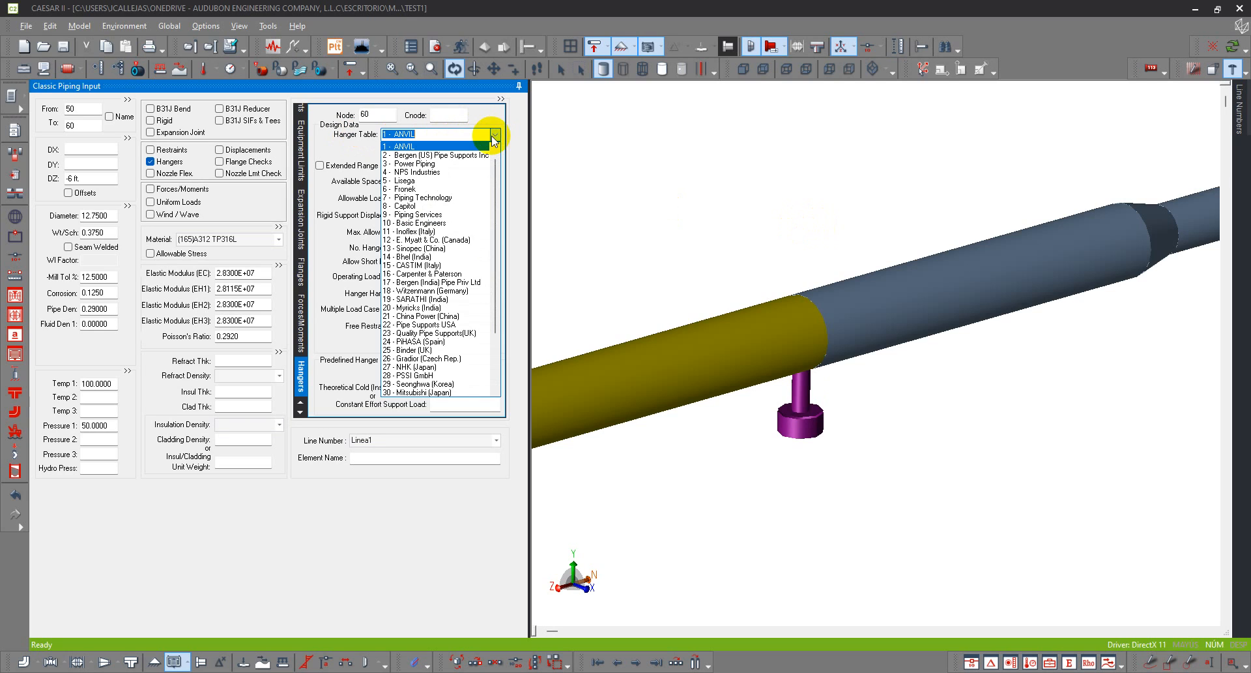
{"action": "left_click", "coordinate": [494, 137]}
Examine the can support at node 60 in relation to the adjoining piping, valve and anchors
{"action": "scroll", "coordinate": [750, 250], "scroll_direction": "down", "scroll_amount": 3}
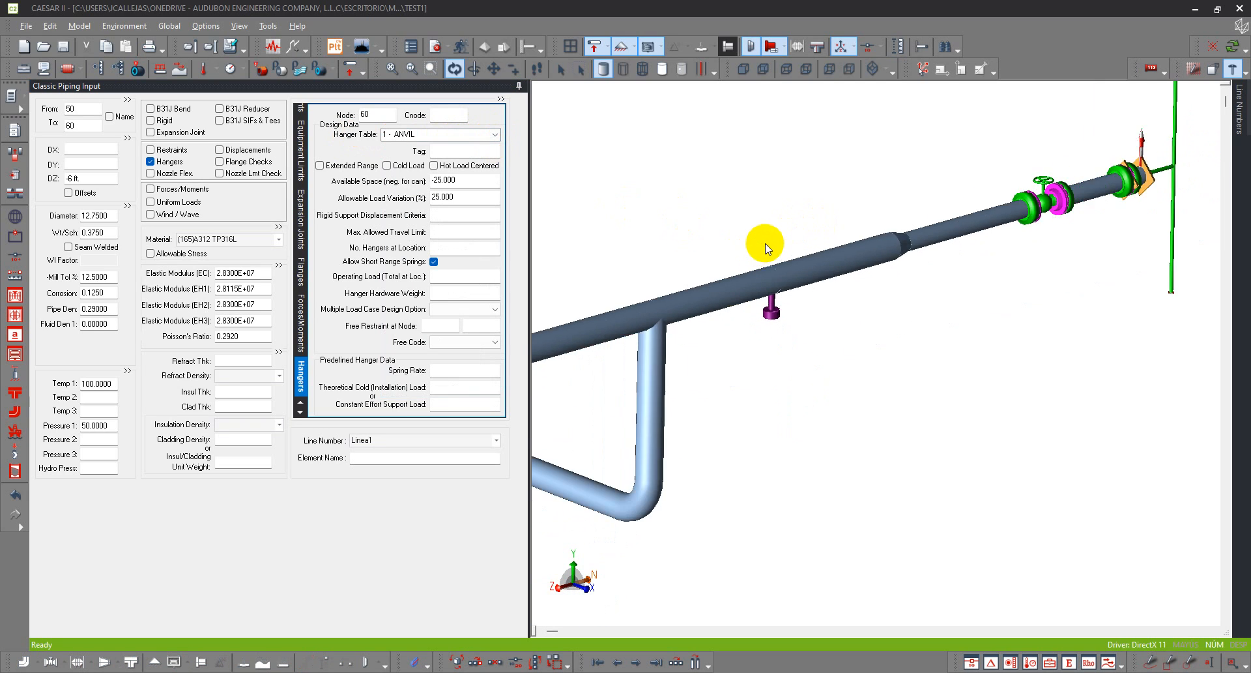
{"action": "scroll", "coordinate": [766, 248], "scroll_direction": "down", "scroll_amount": 3}
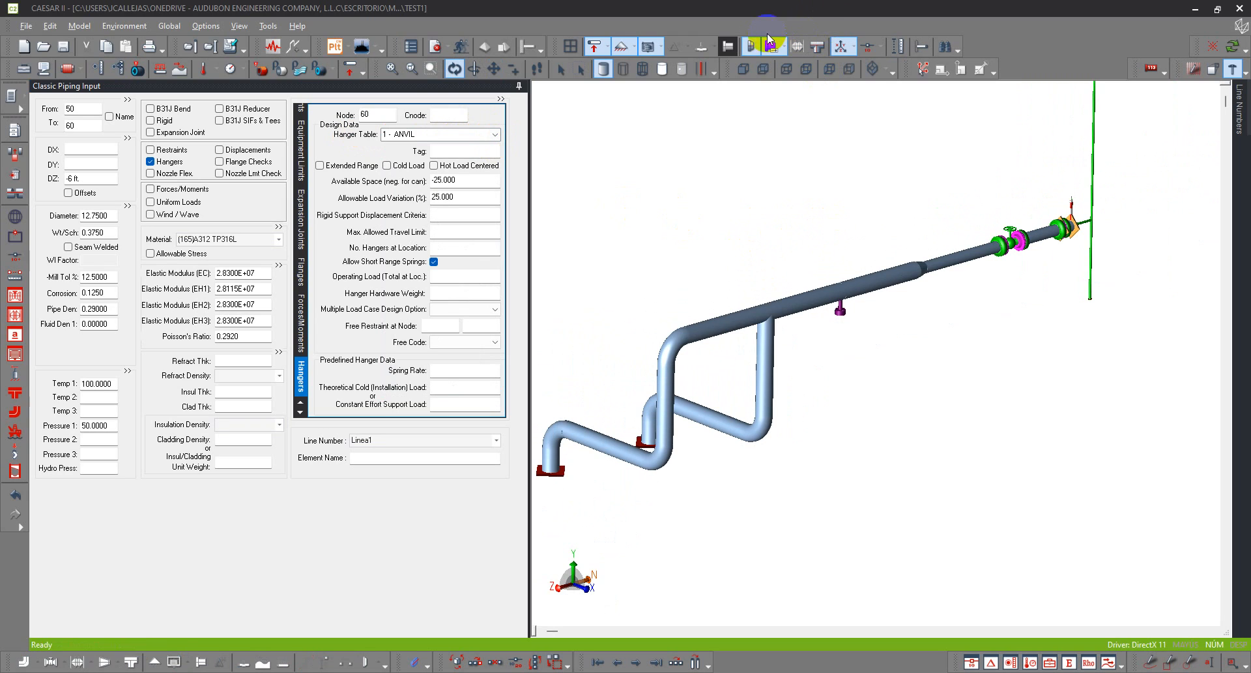
{"action": "scroll", "coordinate": [855, 285], "scroll_direction": "up", "scroll_amount": 3}
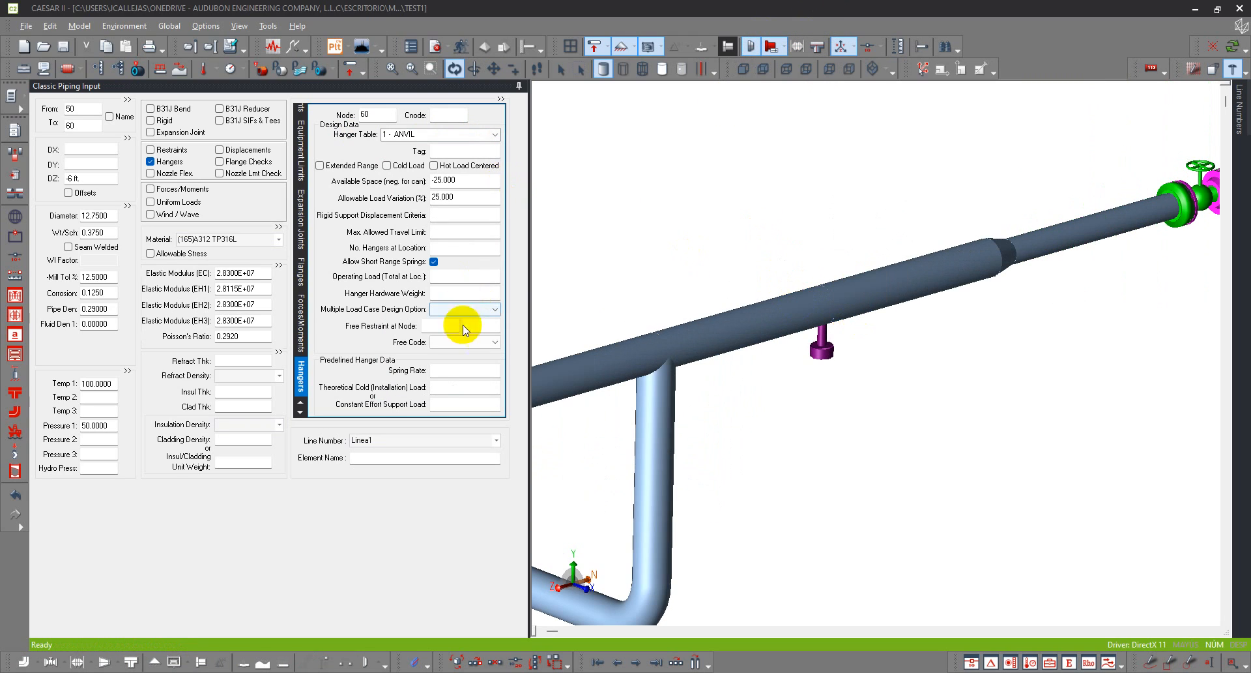
{"action": "scroll", "coordinate": [828, 334], "scroll_direction": "down", "scroll_amount": 3}
{"action": "scroll", "coordinate": [775, 345], "scroll_direction": "up", "scroll_amount": 3}
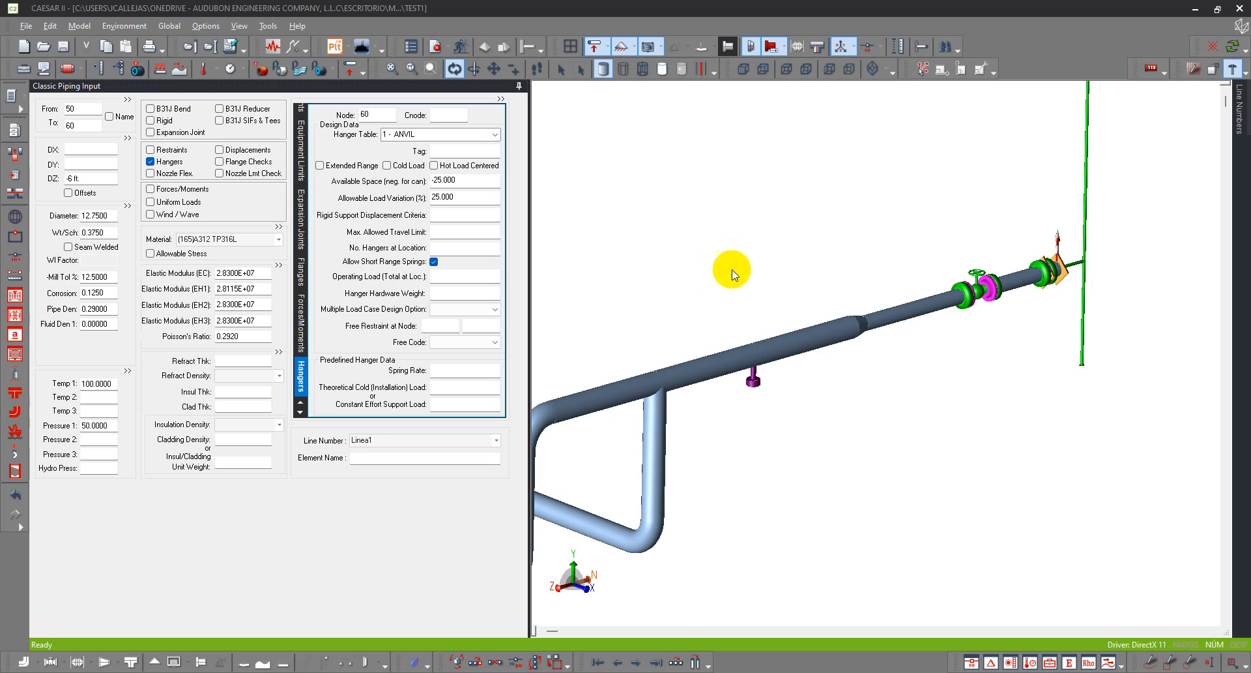
{"action": "scroll", "coordinate": [731, 271], "scroll_direction": "down", "scroll_amount": 2}
{"action": "left_click_drag", "start_coordinate": [789, 286], "coordinate": [788, 260]}
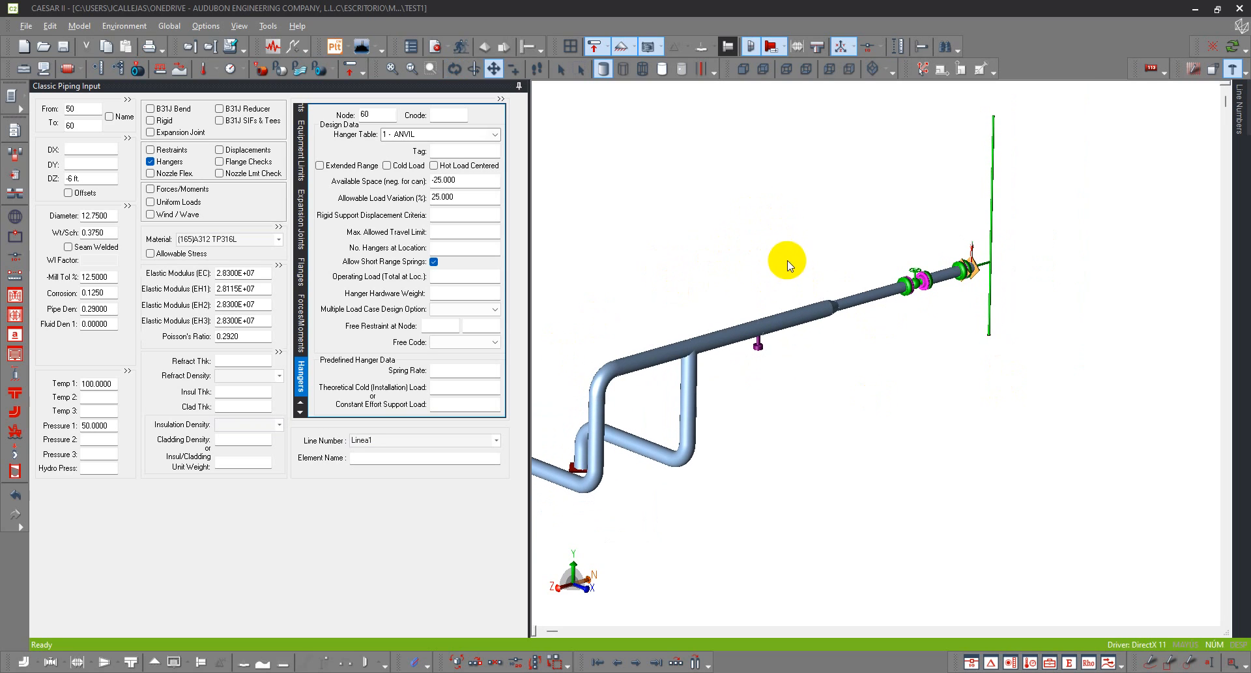
{"action": "scroll", "coordinate": [753, 321], "scroll_direction": "up", "scroll_amount": 3}
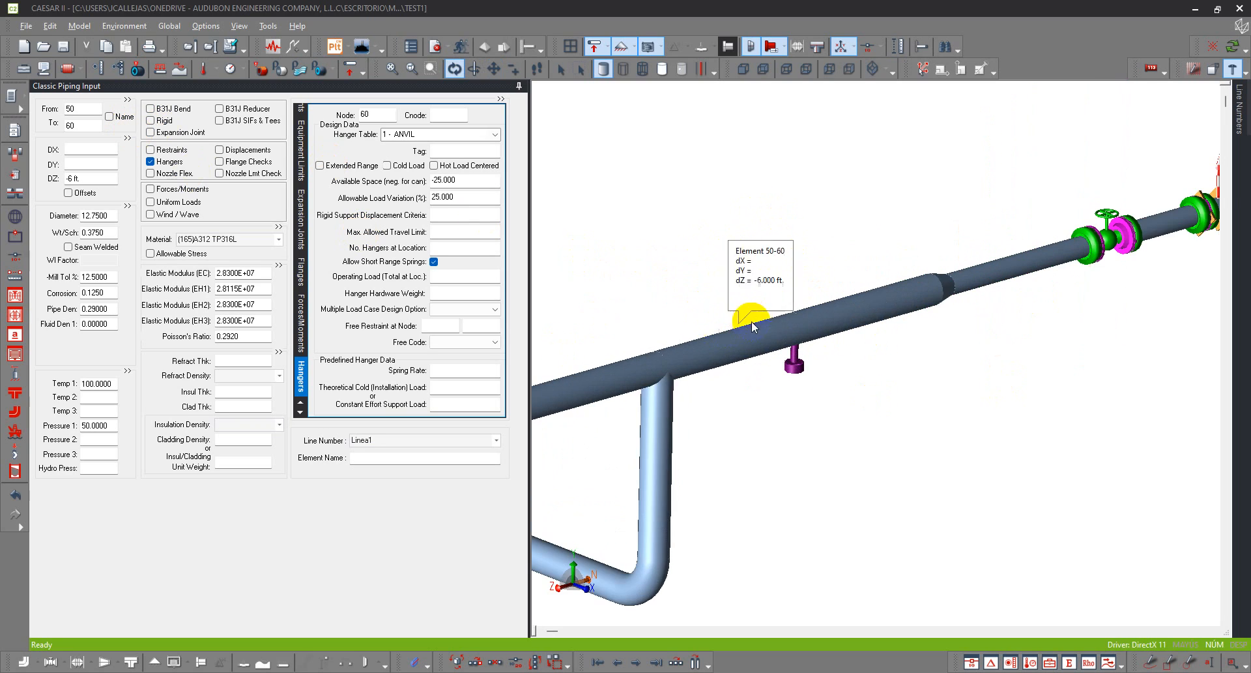
{"action": "scroll", "coordinate": [783, 322], "scroll_direction": "down", "scroll_amount": 2}
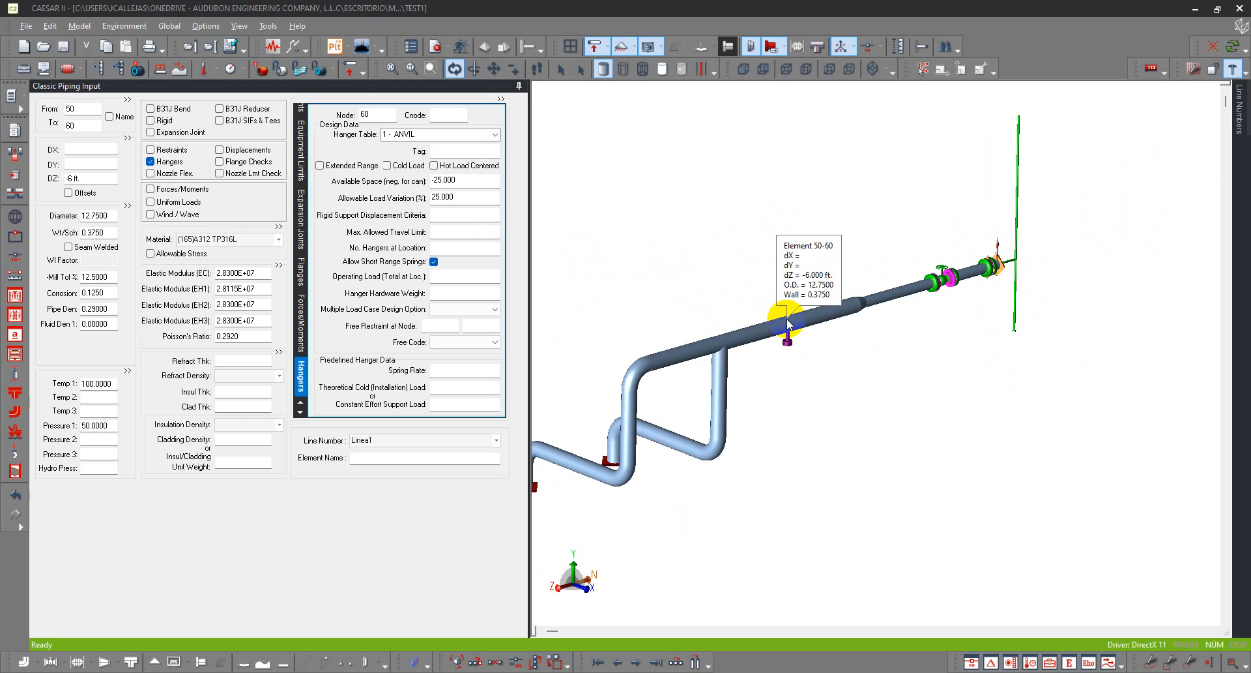
{"action": "scroll", "coordinate": [824, 291], "scroll_direction": "up", "scroll_amount": 3}
{"action": "scroll", "coordinate": [824, 287], "scroll_direction": "down", "scroll_amount": 2}
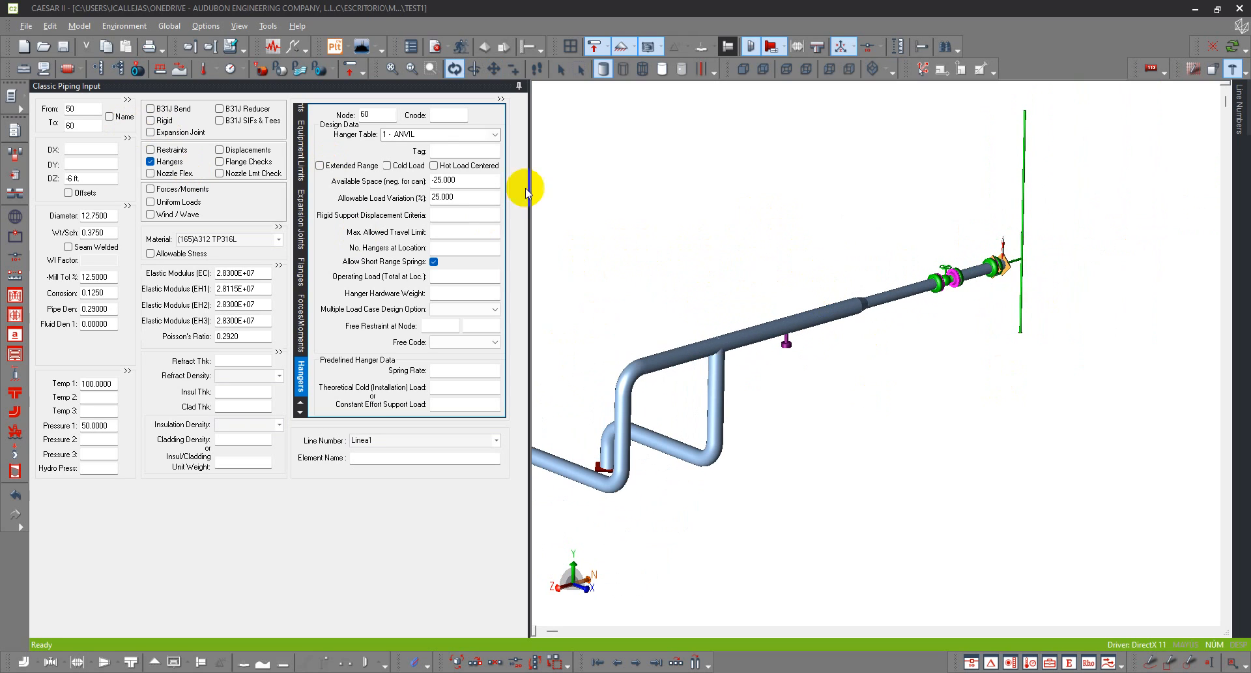
Review the node 60 hanger's displacement criteria, travel limit, hanger quantity and multiple load case design options
{"action": "left_click", "coordinate": [480, 214]}
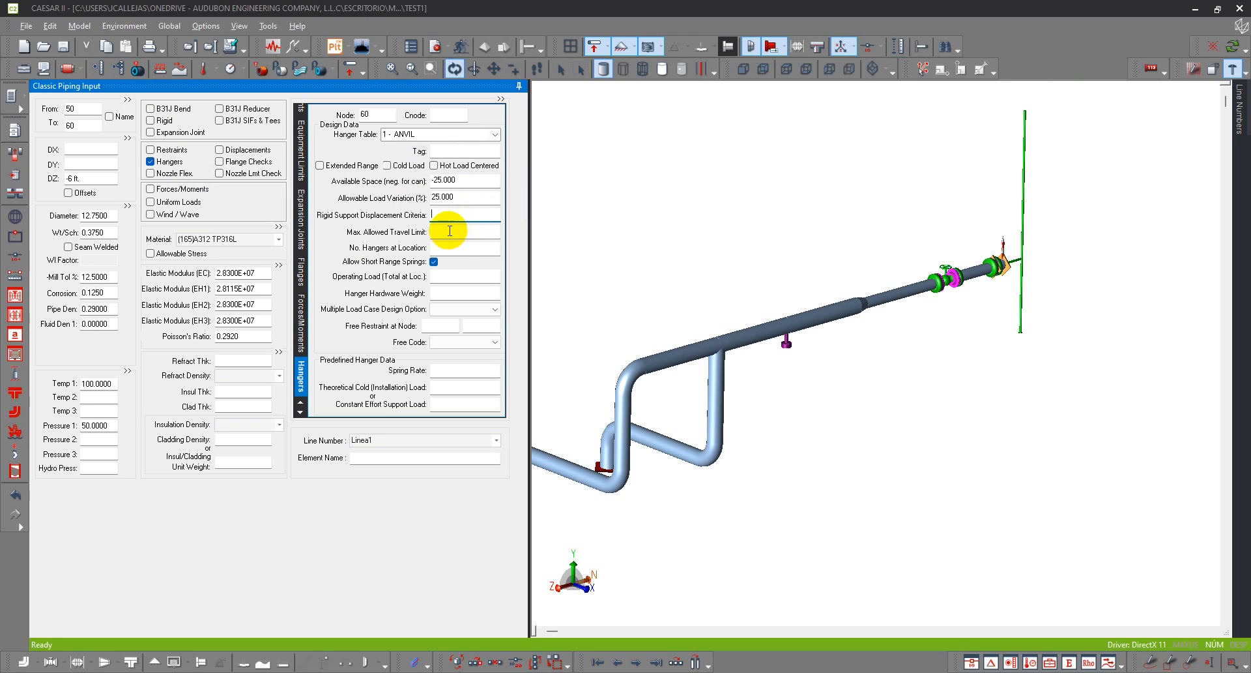
{"action": "left_click", "coordinate": [449, 233]}
{"action": "left_click", "coordinate": [455, 249]}
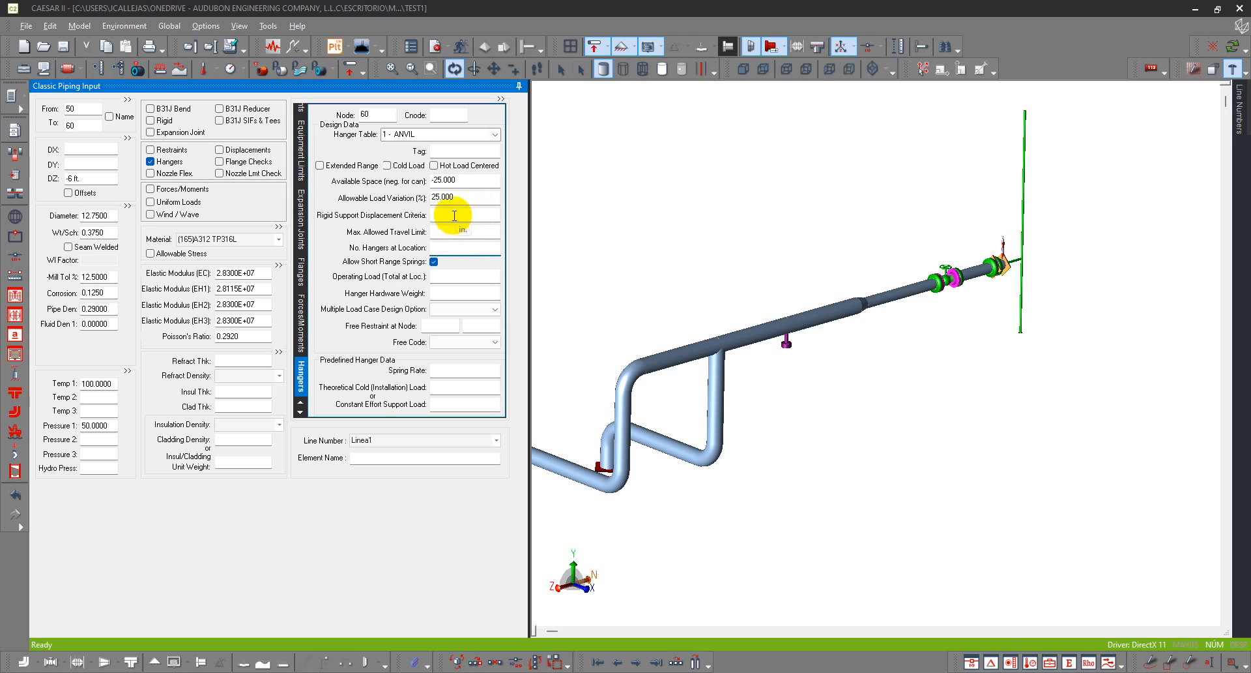
{"action": "left_click", "coordinate": [463, 311]}
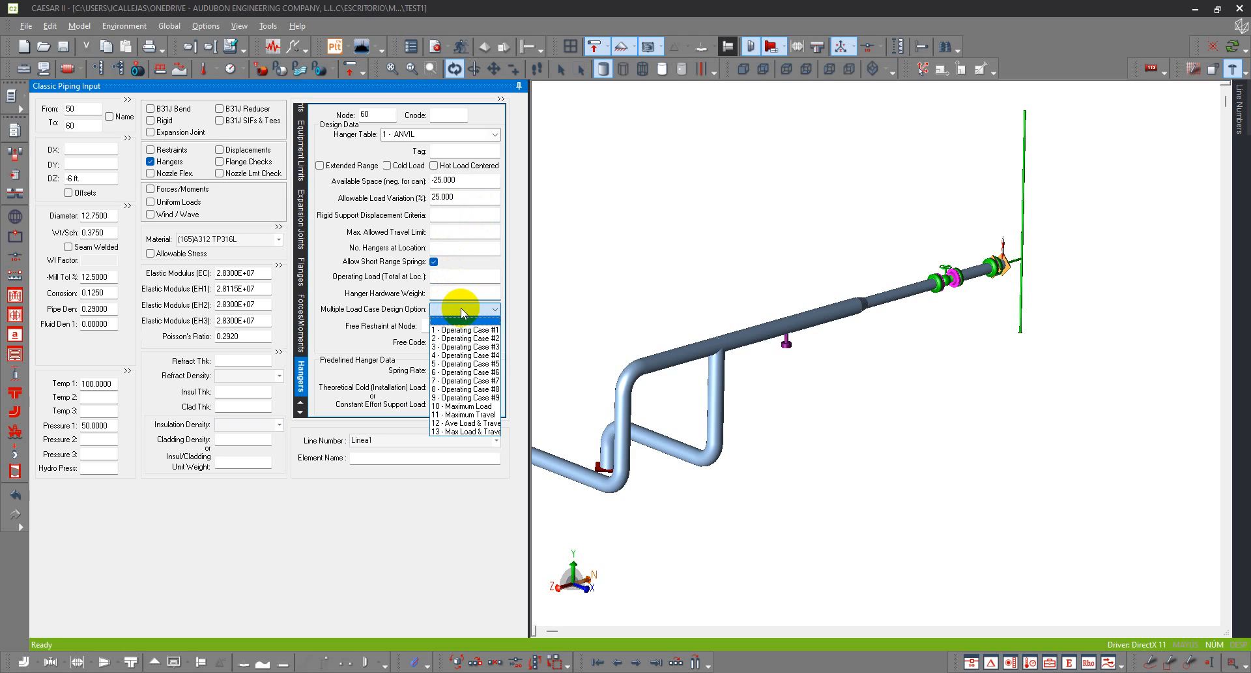
{"action": "left_click", "coordinate": [462, 310]}
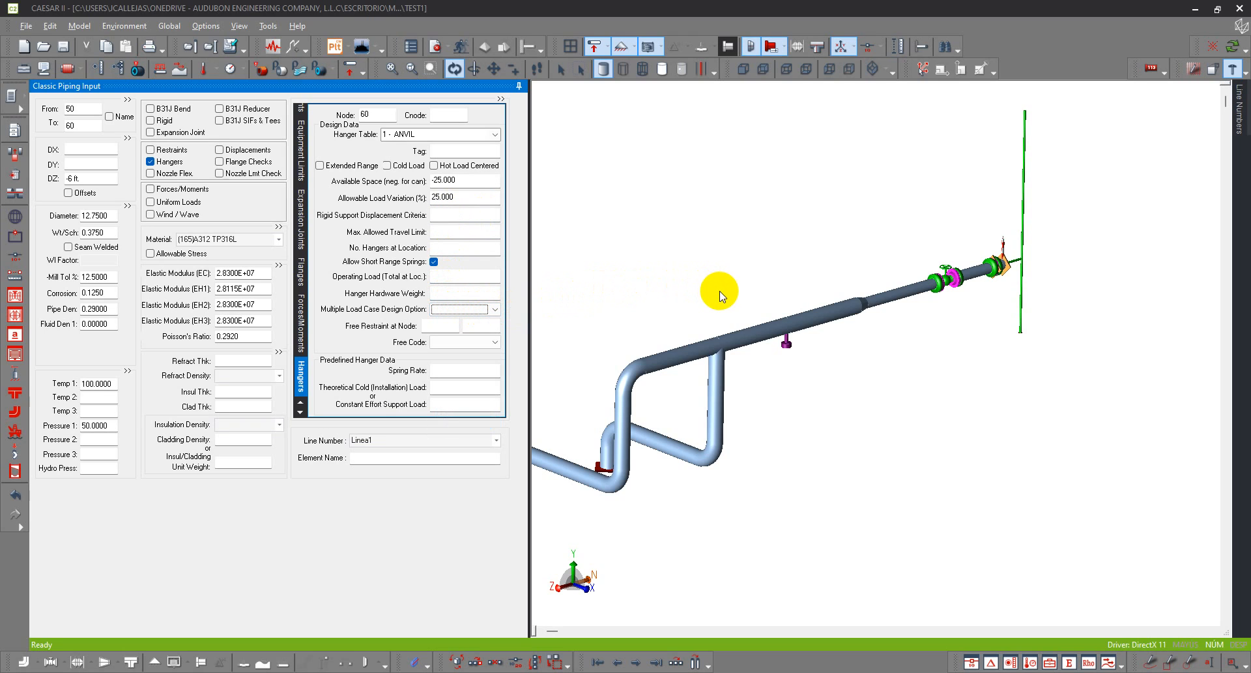
Inspect the node 60 can support up close and check its maximum allowed travel limit
{"action": "scroll", "coordinate": [786, 342], "scroll_direction": "up", "scroll_amount": 5}
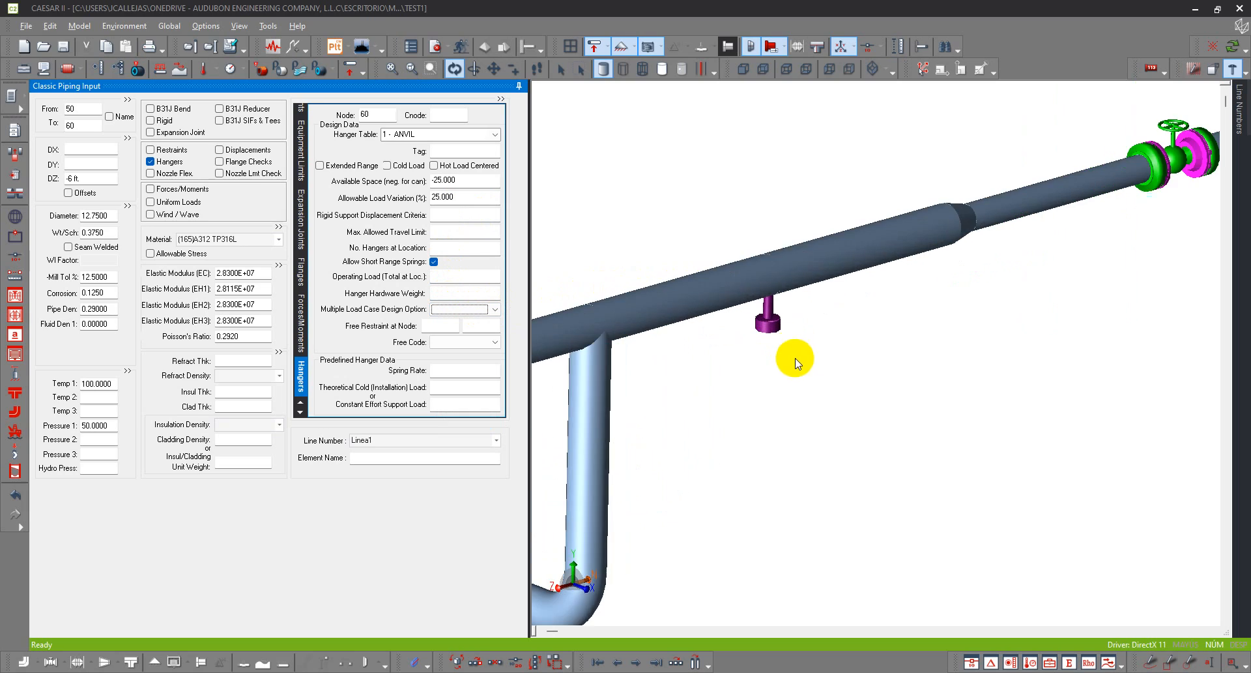
{"action": "left_click", "coordinate": [777, 311]}
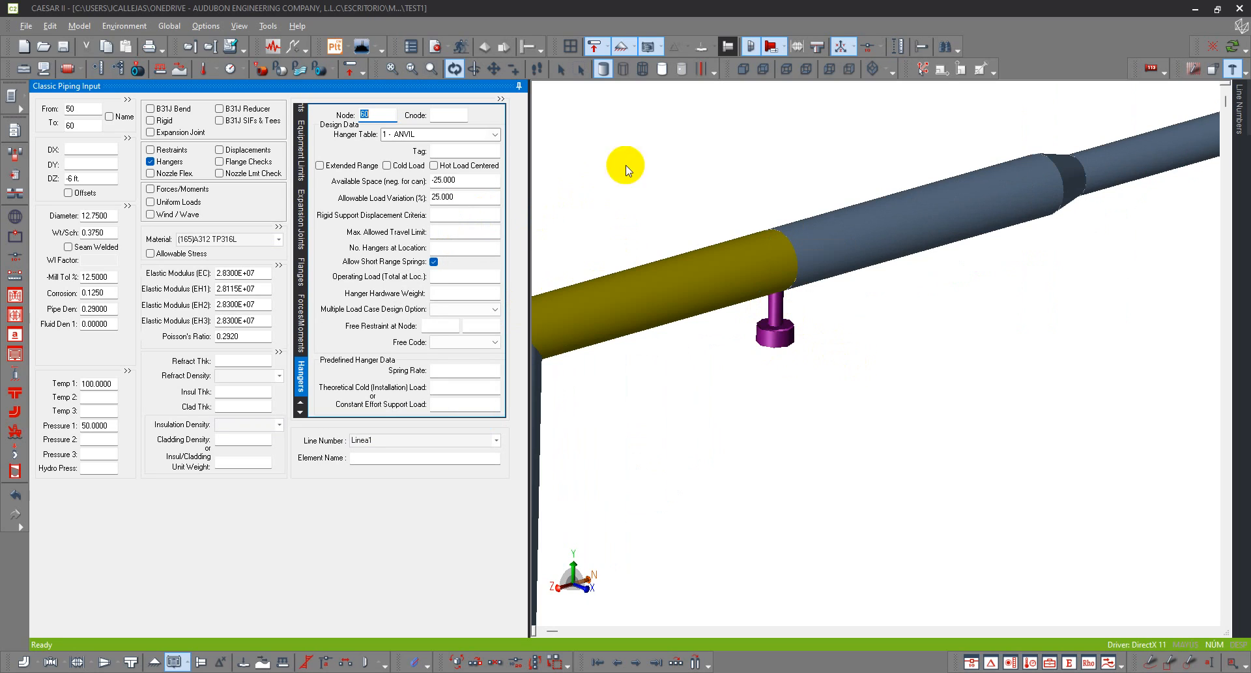
{"action": "scroll", "coordinate": [710, 223], "scroll_direction": "down", "scroll_amount": 3}
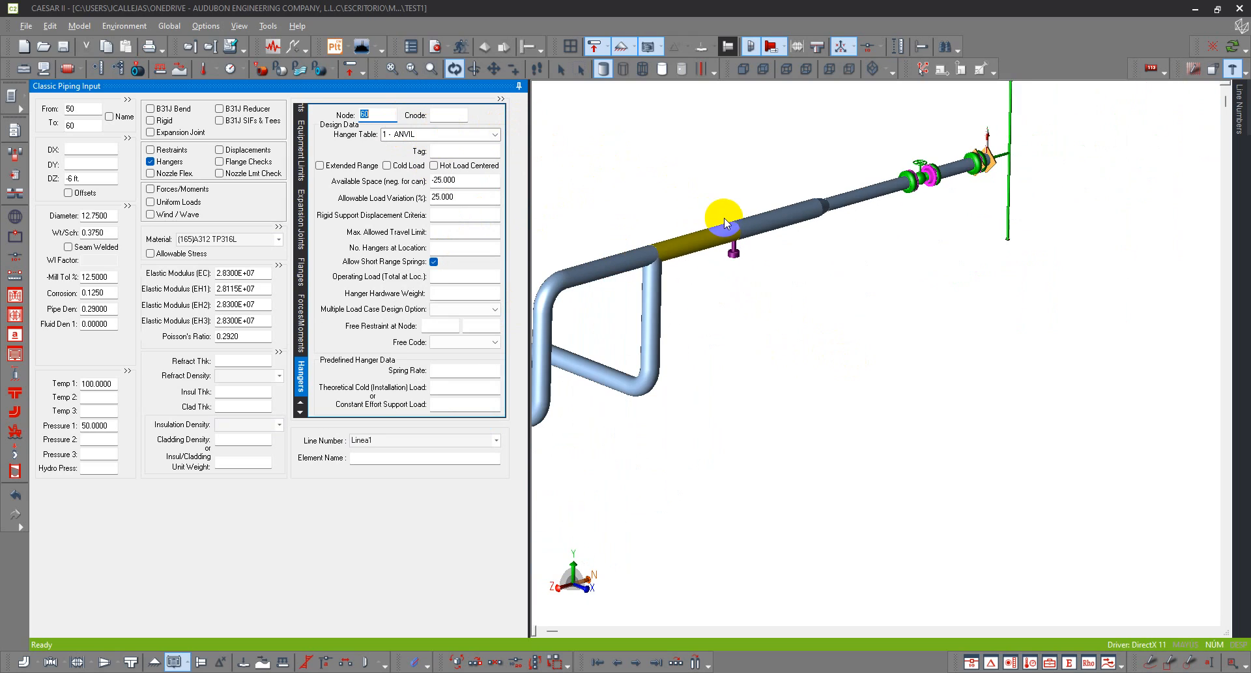
{"action": "scroll", "coordinate": [725, 217], "scroll_direction": "down", "scroll_amount": 3}
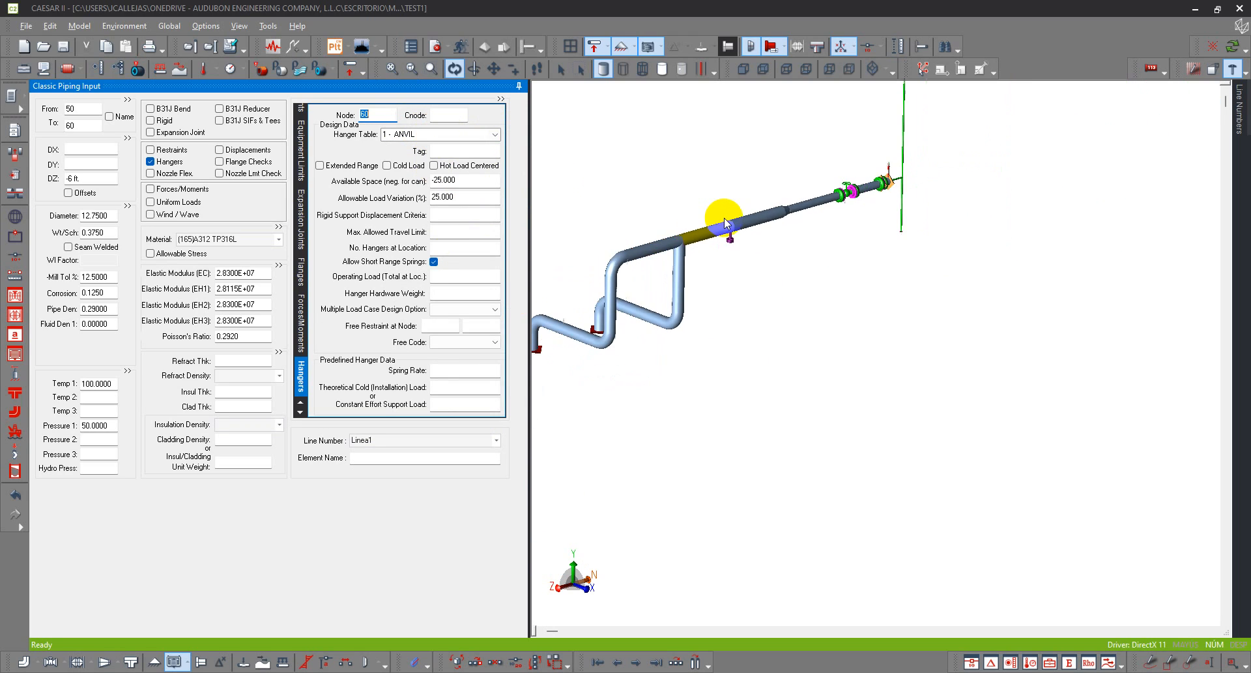
{"action": "left_click_drag", "start_coordinate": [711, 178], "coordinate": [720, 257]}
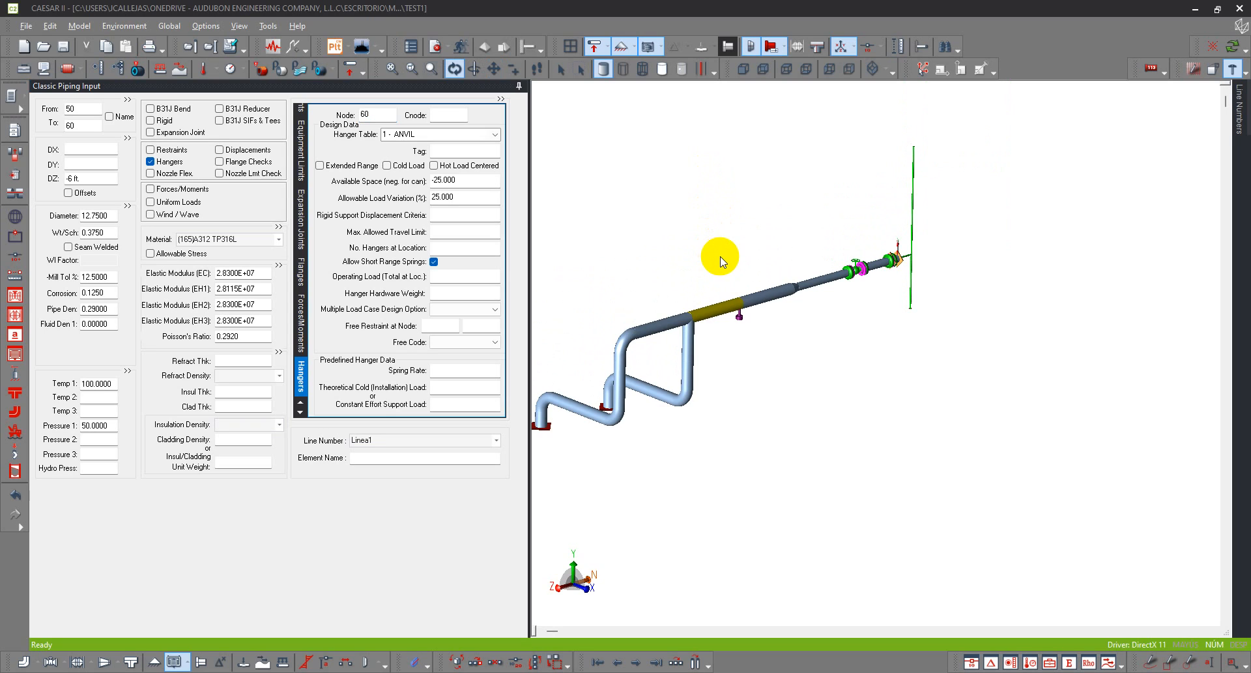
{"action": "left_click", "coordinate": [742, 266]}
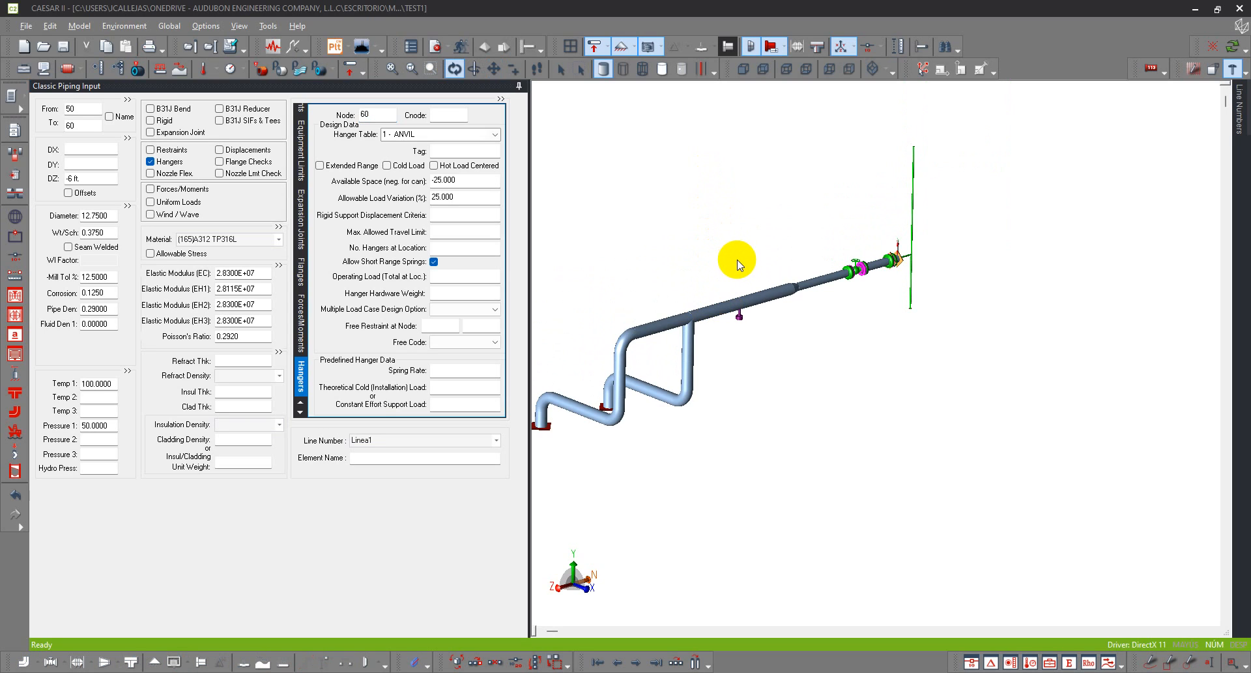
{"action": "scroll", "coordinate": [679, 287], "scroll_direction": "up", "scroll_amount": 2}
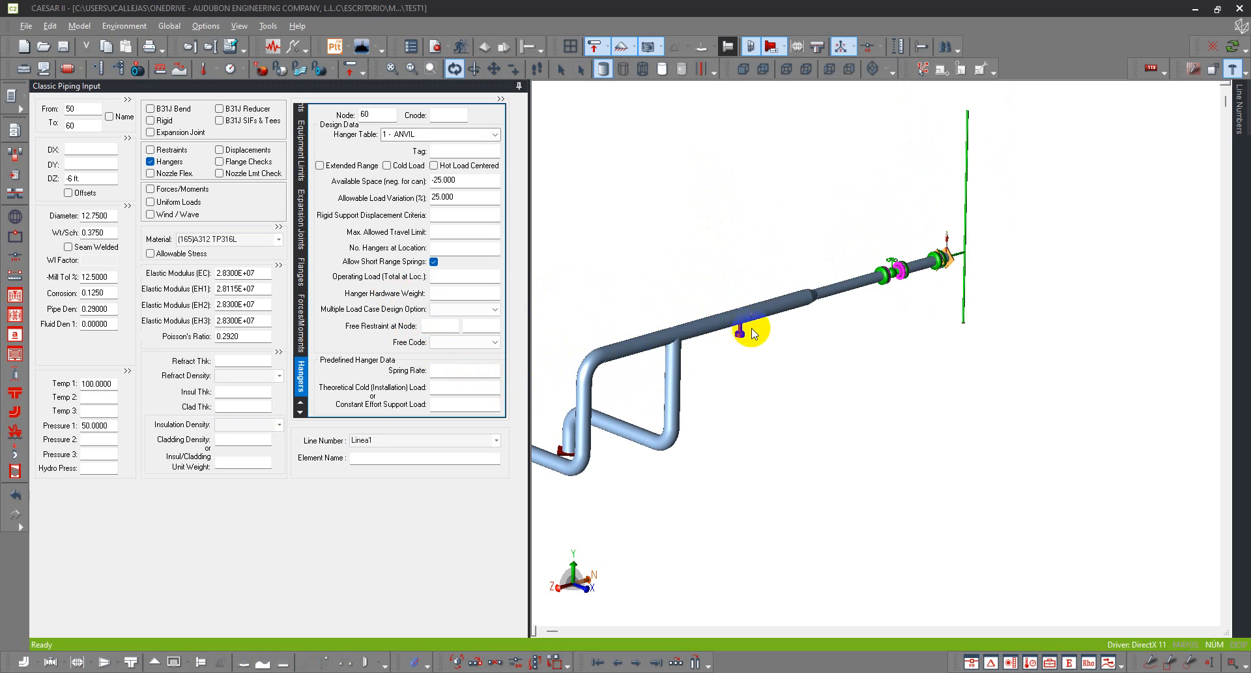
{"action": "scroll", "coordinate": [726, 339], "scroll_direction": "up", "scroll_amount": 4}
{"action": "left_click", "coordinate": [727, 338]}
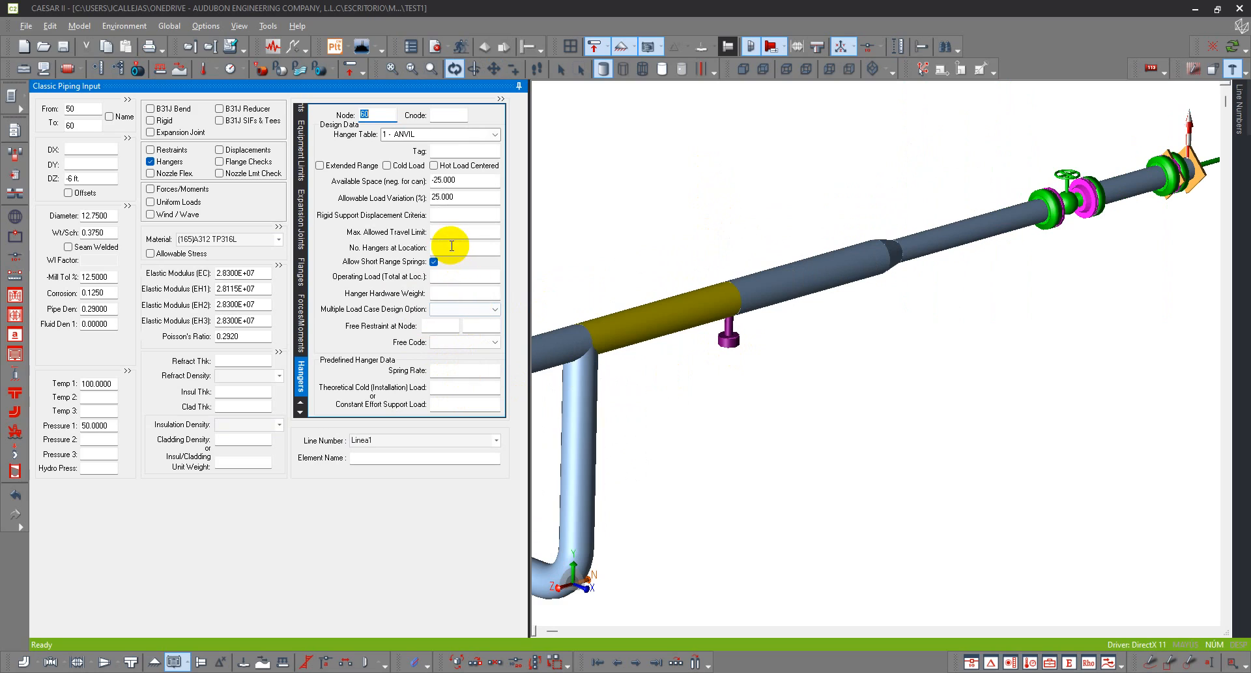
{"action": "left_click", "coordinate": [449, 231]}
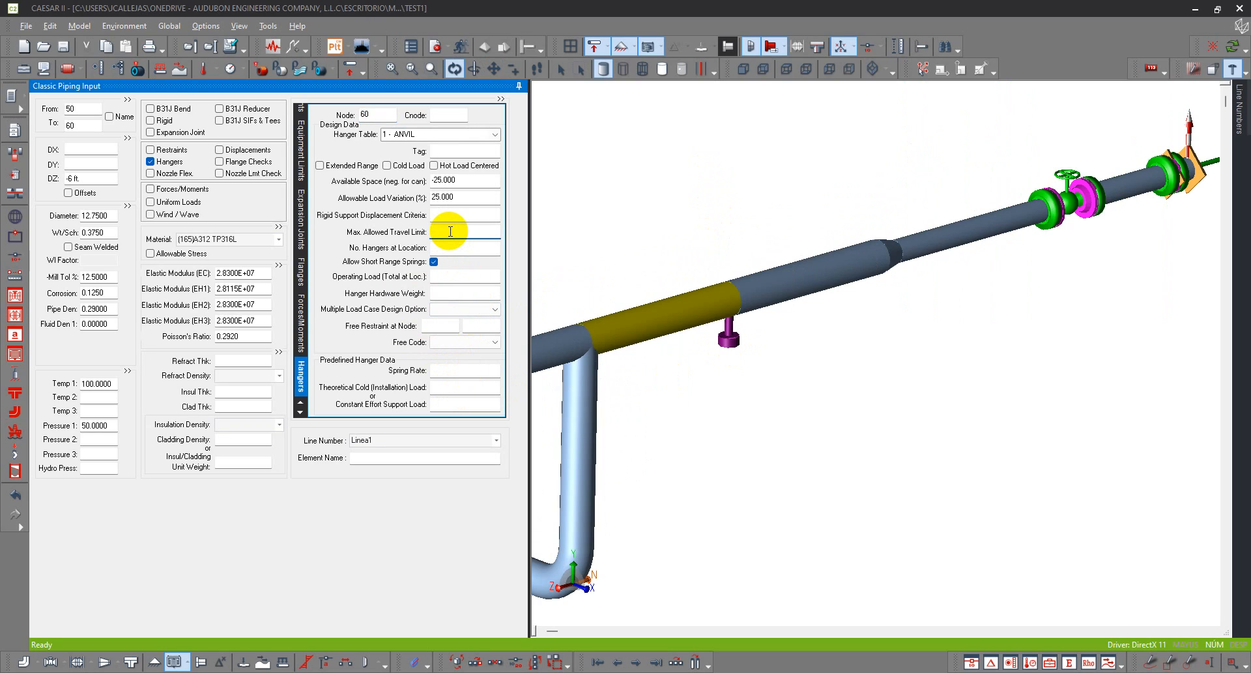
{"action": "left_click", "coordinate": [814, 187]}
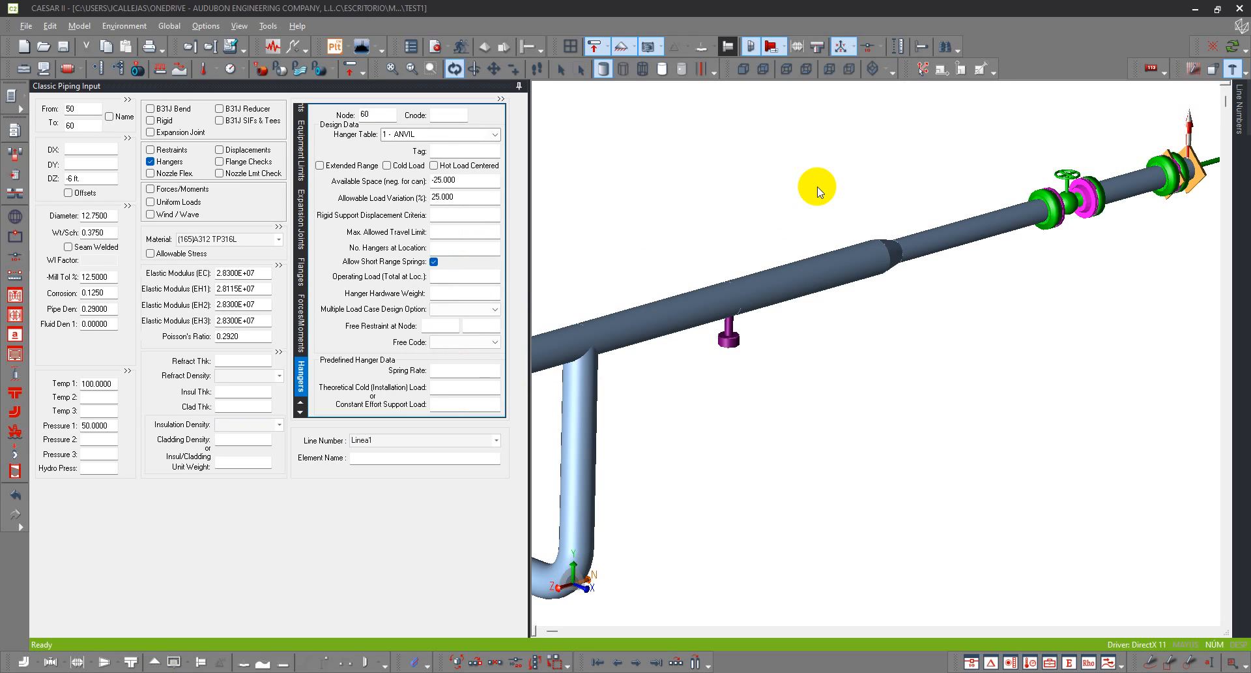
Run the static analysis of the piping model with the node 60 can support and open its output
{"action": "scroll", "coordinate": [812, 156], "scroll_direction": "down", "scroll_amount": 3}
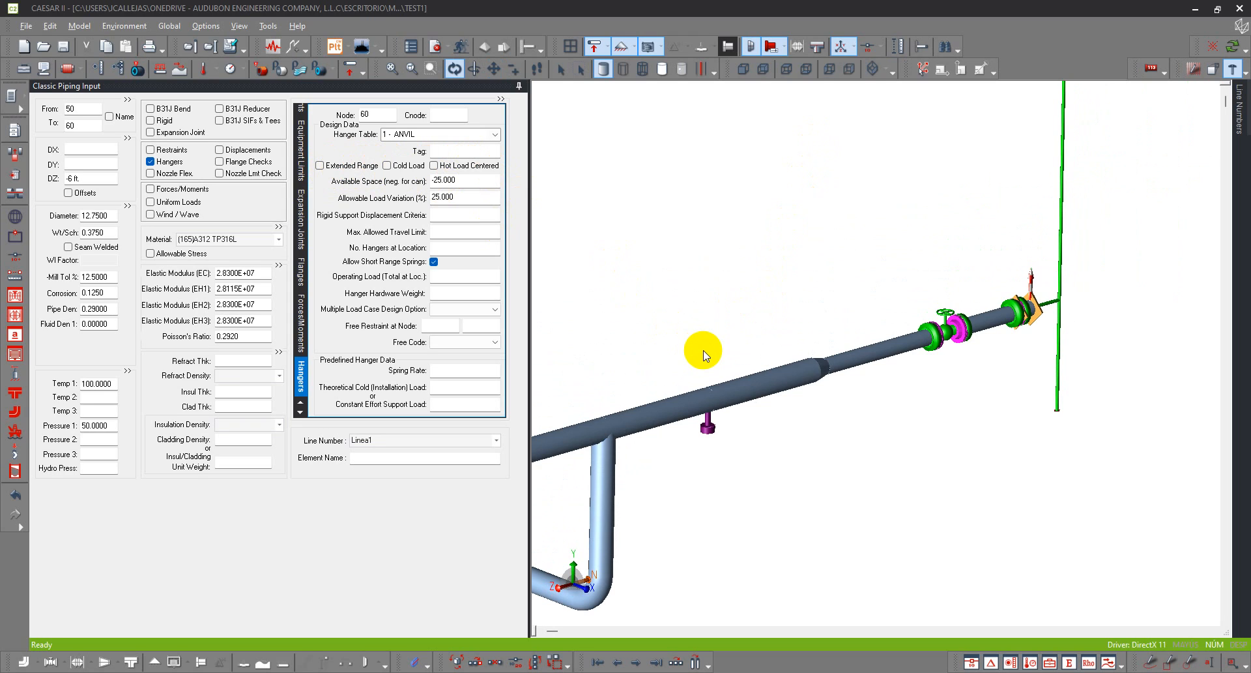
{"action": "left_click_drag", "start_coordinate": [704, 356], "coordinate": [722, 431]}
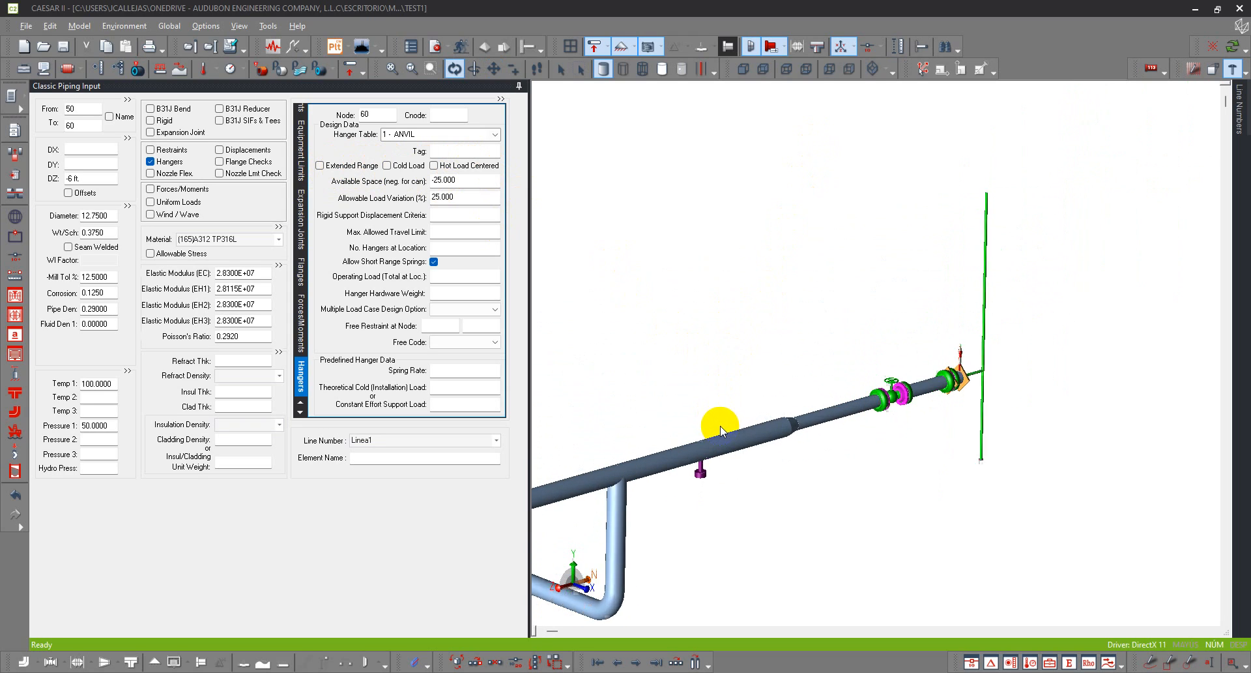
{"action": "mouse_move", "coordinate": [696, 476]}
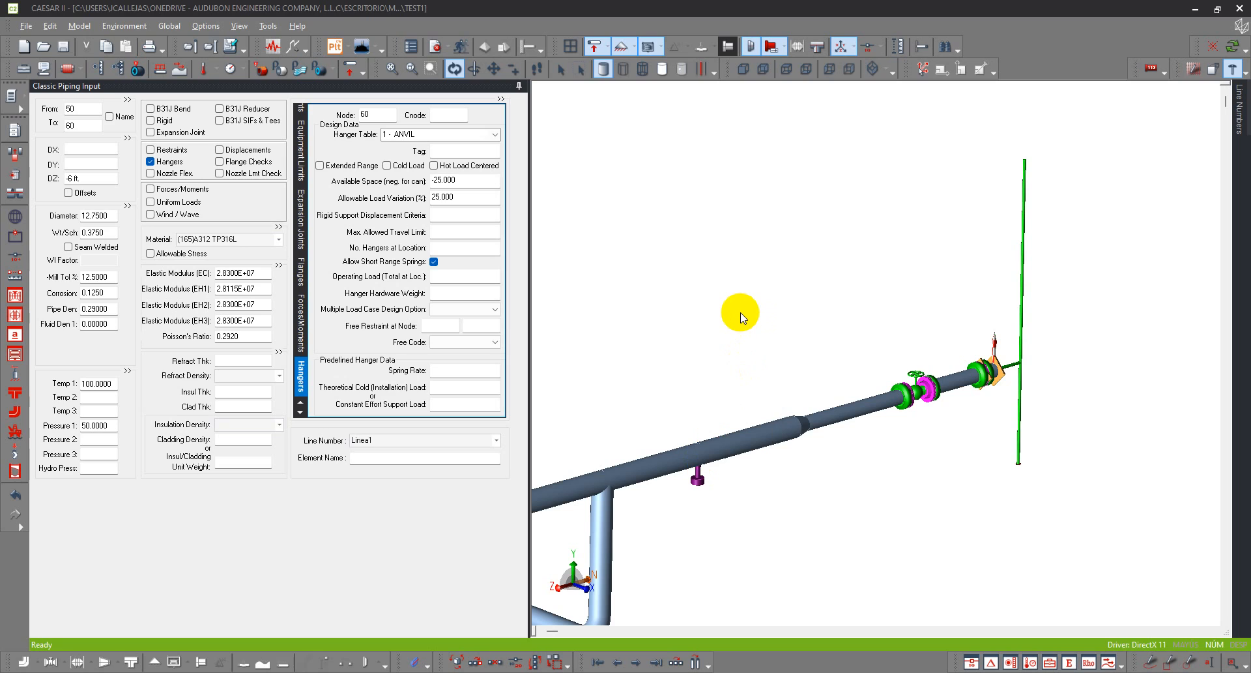
{"action": "left_click", "coordinate": [464, 46]}
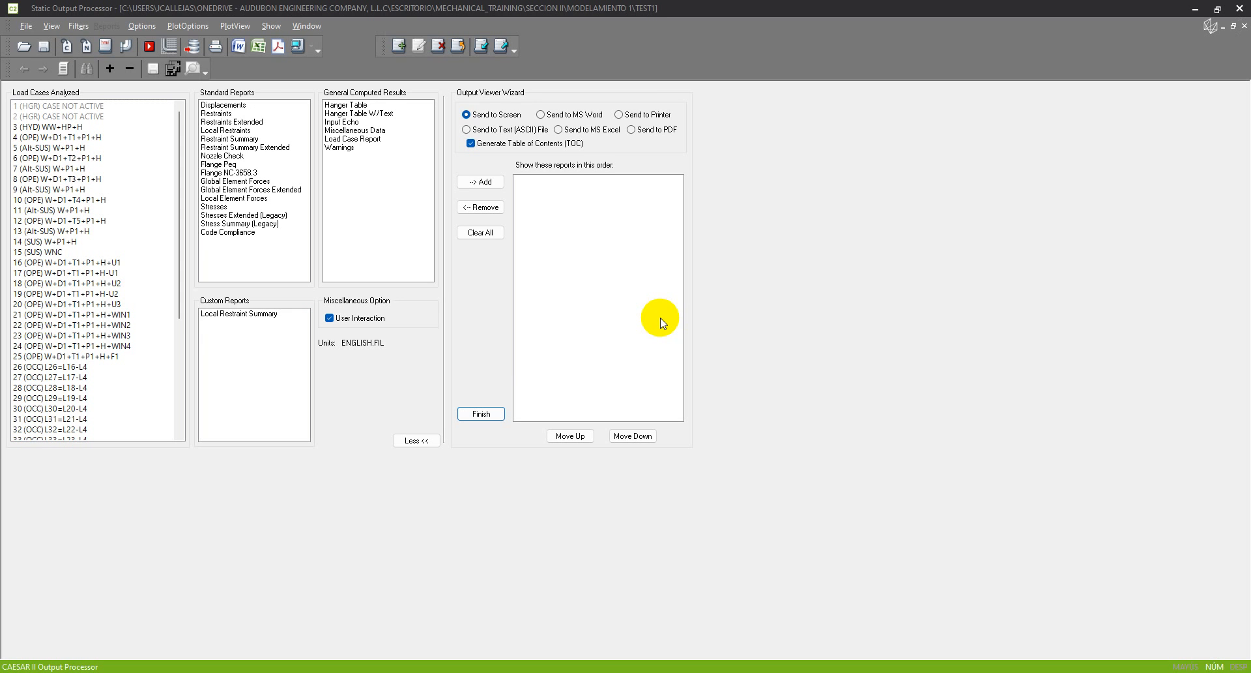
Generate the Hanger Table report from the general computed results on screen and reposition its window for reading
{"action": "scroll", "coordinate": [160, 290], "scroll_direction": "down", "scroll_amount": 6}
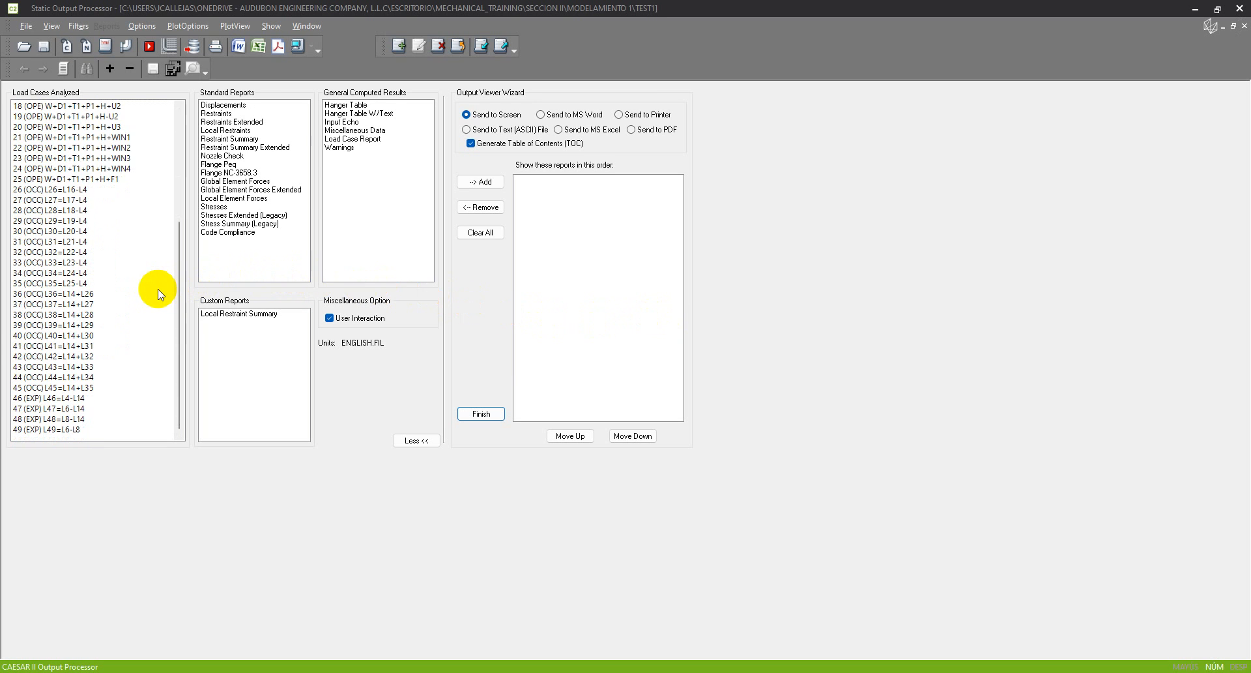
{"action": "scroll", "coordinate": [163, 293], "scroll_direction": "up", "scroll_amount": 6}
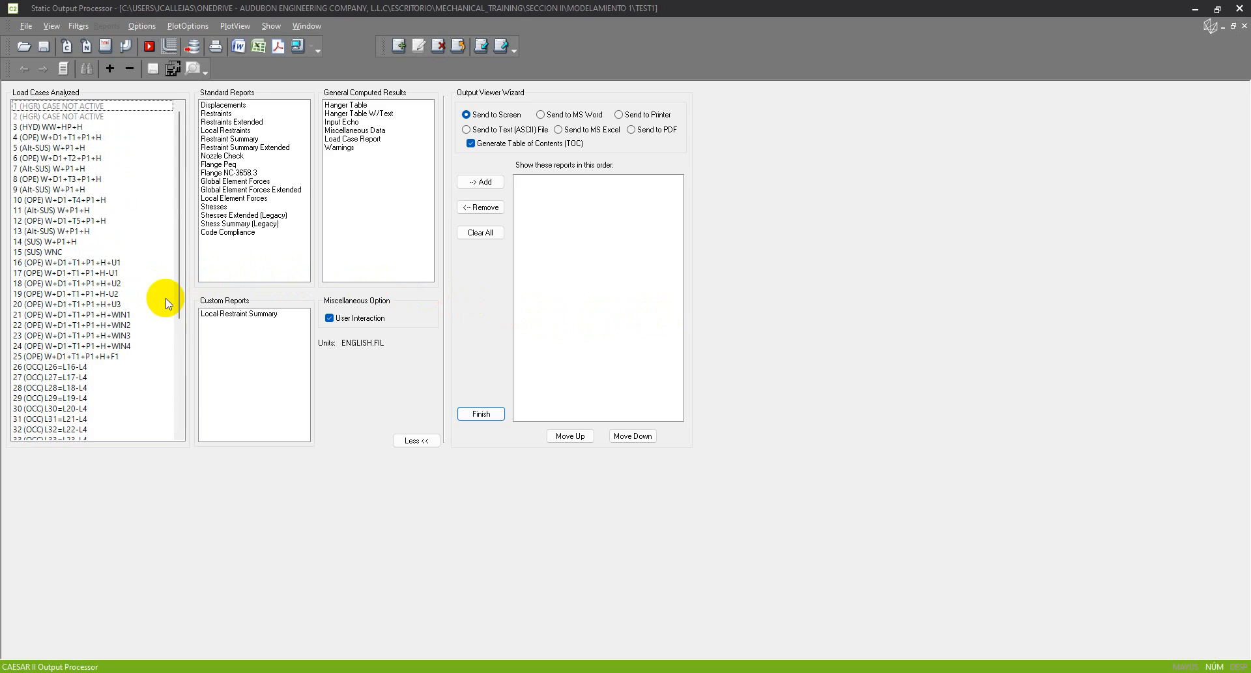
{"action": "left_click", "coordinate": [368, 106]}
{"action": "left_click", "coordinate": [379, 113]}
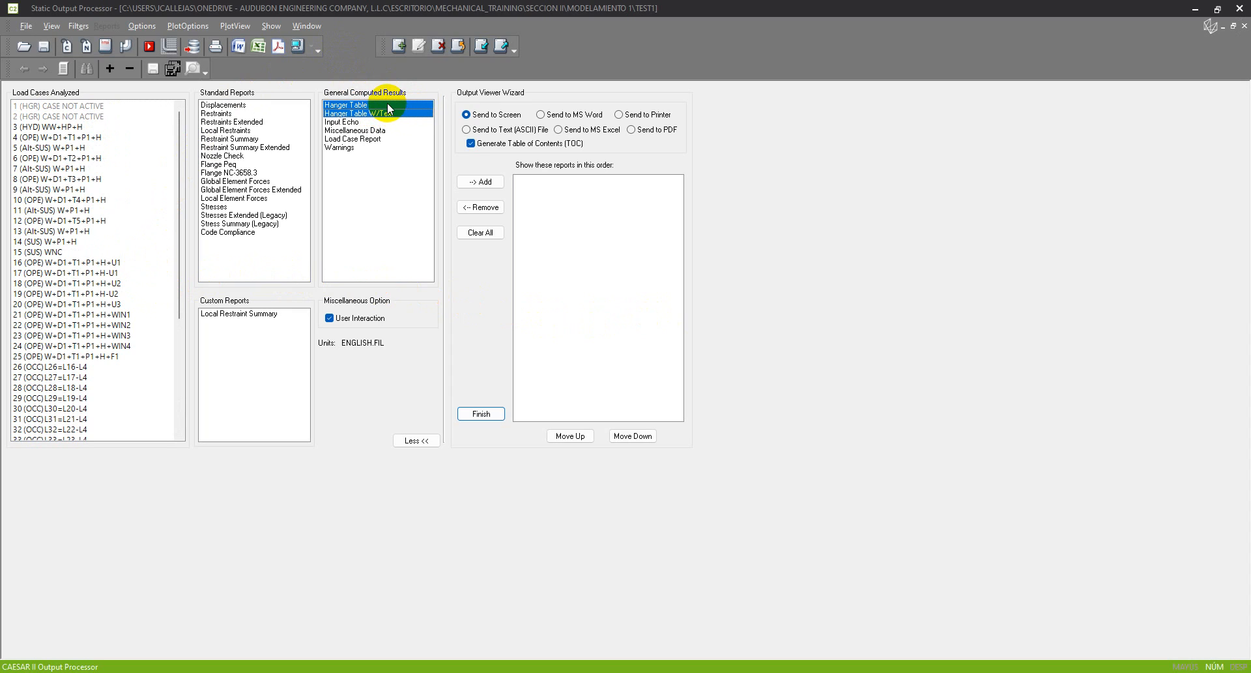
{"action": "left_click", "coordinate": [387, 104]}
{"action": "left_click", "coordinate": [395, 116]}
{"action": "left_click_drag", "start_coordinate": [388, 105], "coordinate": [390, 116]}
{"action": "left_click", "coordinate": [375, 105]}
{"action": "left_click", "coordinate": [297, 47]}
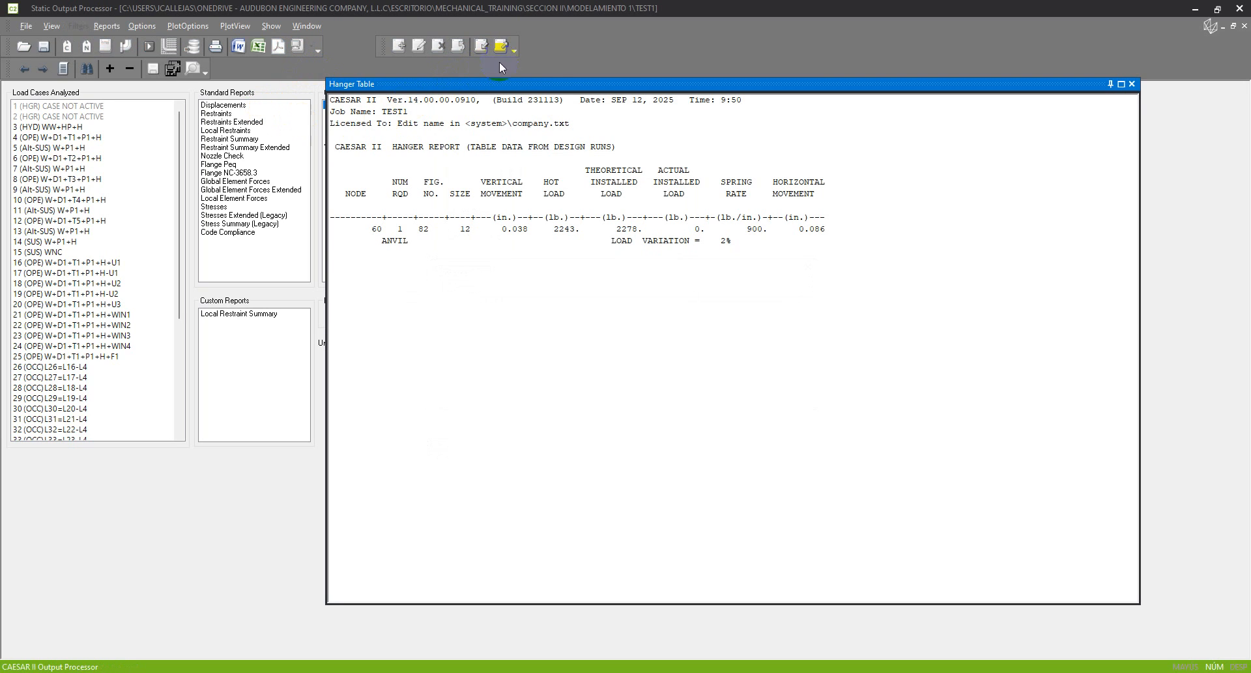
{"action": "left_click_drag", "start_coordinate": [547, 83], "coordinate": [410, 98]}
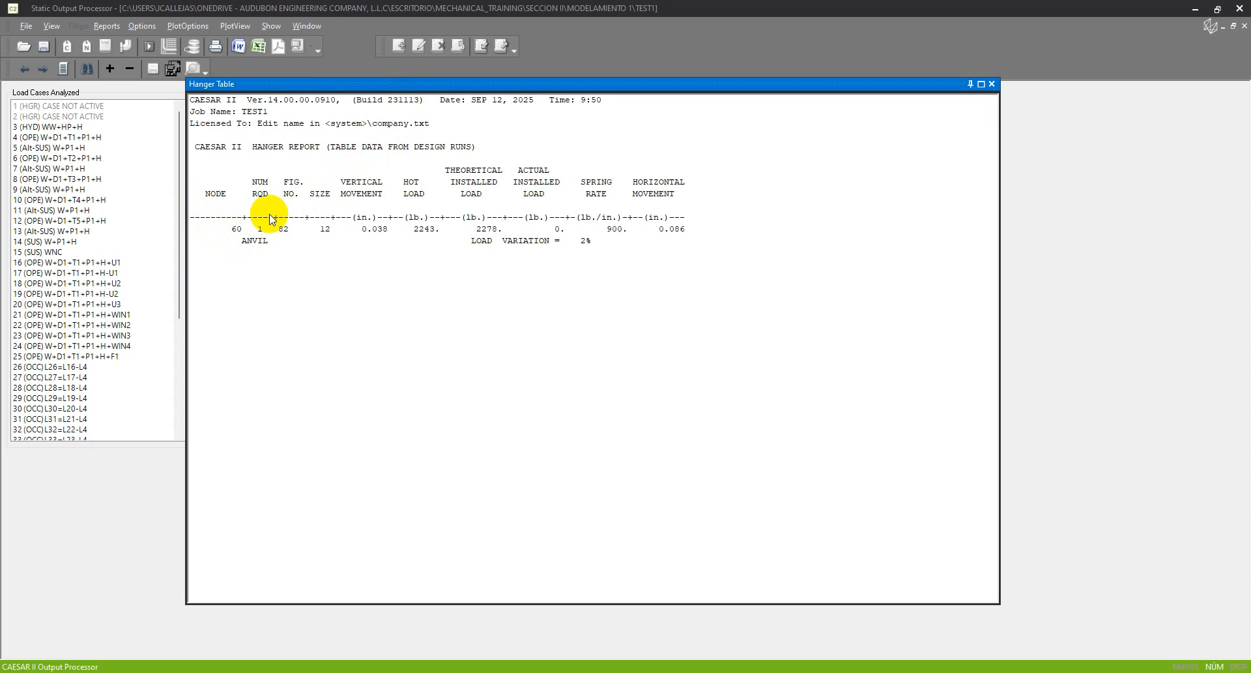
Review the node 60 hanger's figure number, size, movements, hot and installed loads, spring rate, manufacturer and load variation
{"action": "left_click", "coordinate": [295, 187]}
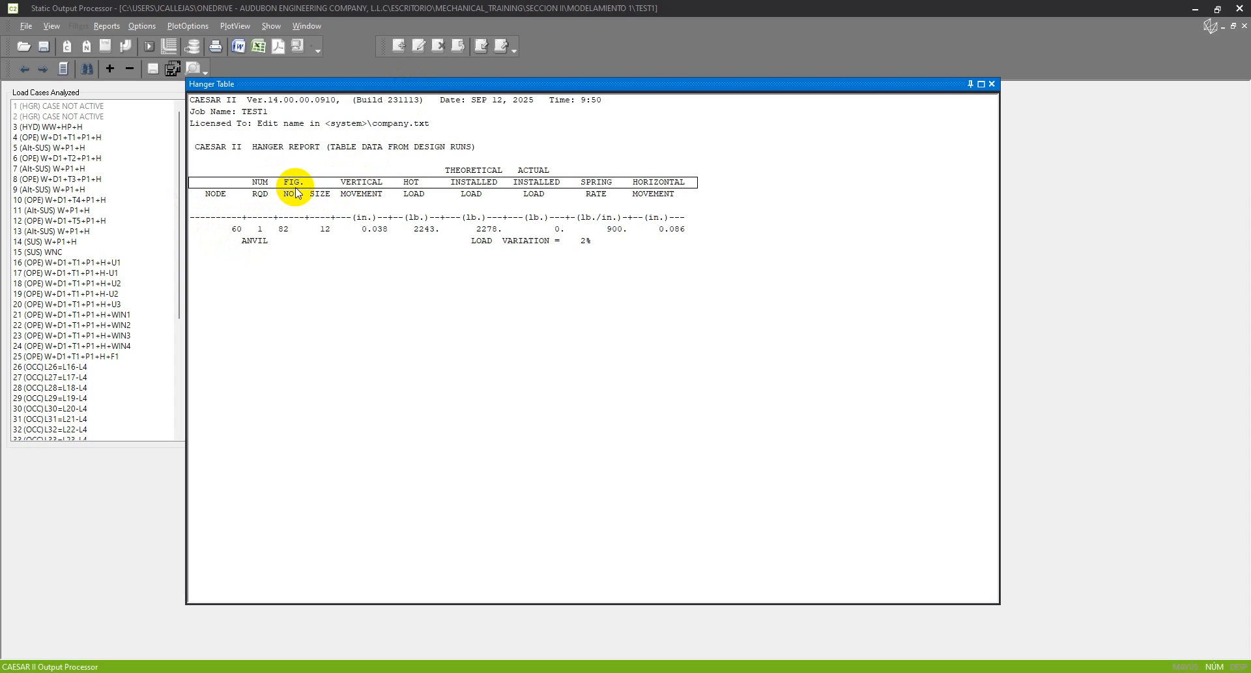
{"action": "left_click", "coordinate": [284, 230]}
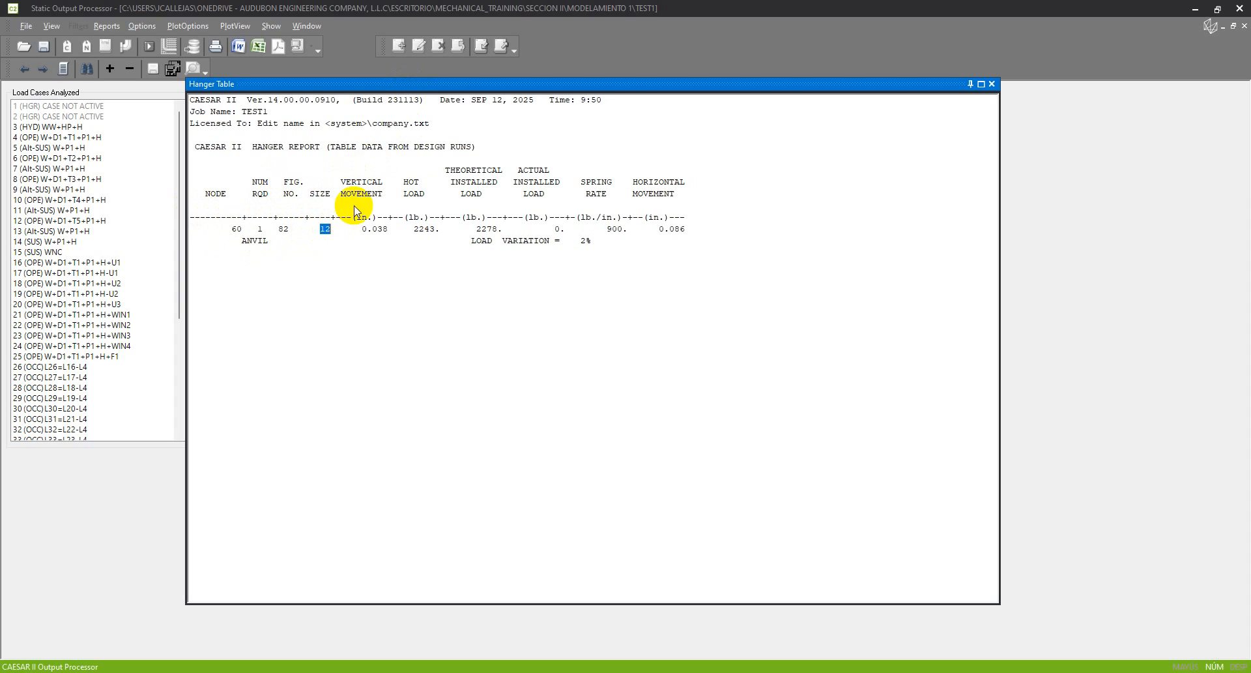
{"action": "mouse_move", "coordinate": [362, 228]}
{"action": "left_mouse_down"}
{"action": "mouse_move", "coordinate": [392, 228]}
{"action": "mouse_move", "coordinate": [378, 243]}
{"action": "mouse_move", "coordinate": [371, 225]}
{"action": "mouse_move", "coordinate": [356, 229]}
{"action": "left_mouse_up"}
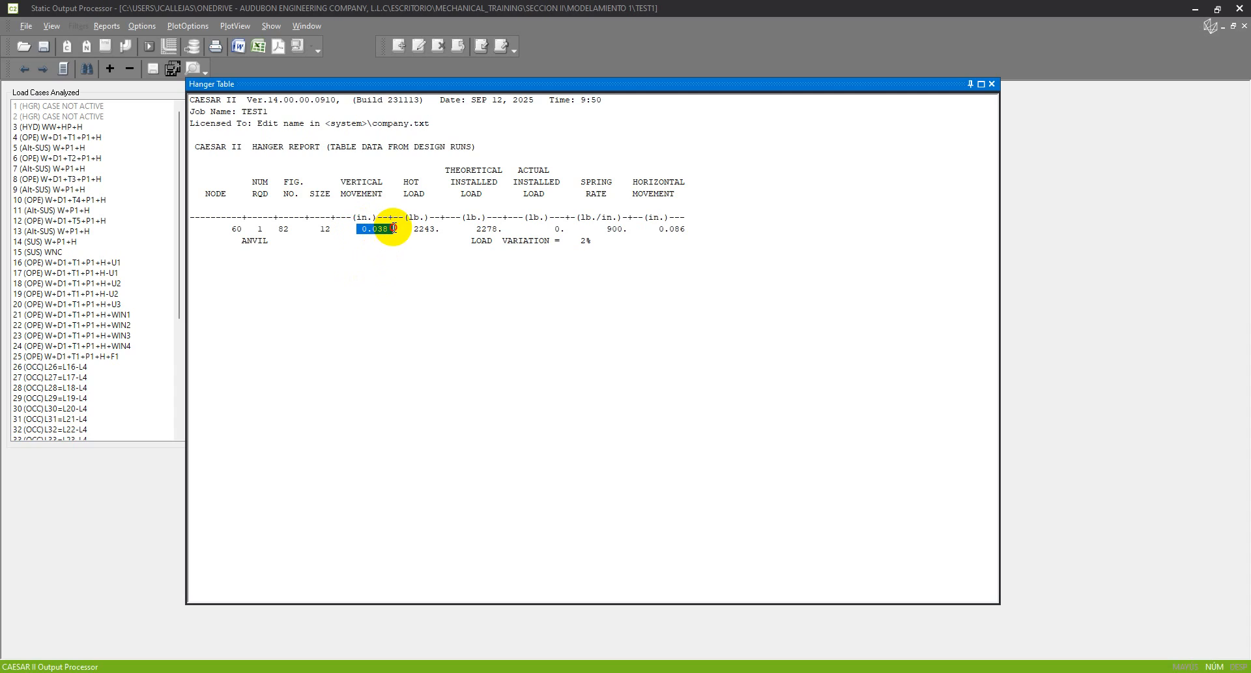
{"action": "left_click_drag", "start_coordinate": [419, 228], "coordinate": [498, 230]}
{"action": "left_click", "coordinate": [474, 229]}
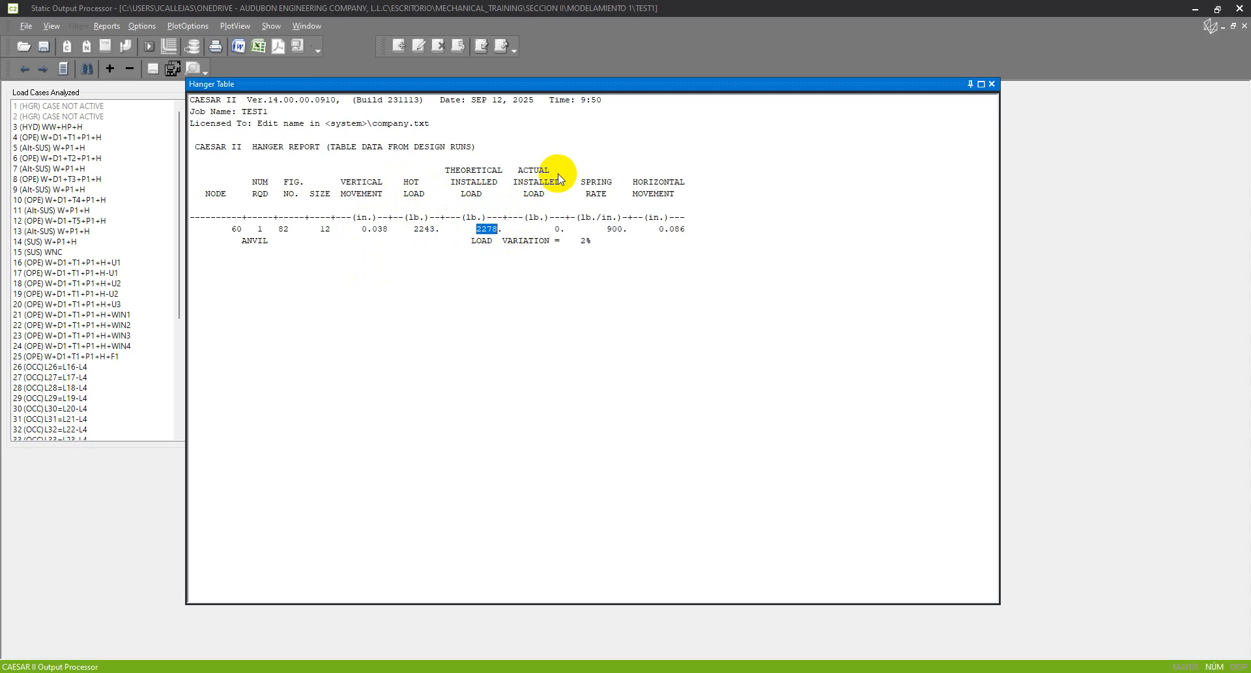
{"action": "left_click_drag", "start_coordinate": [606, 229], "coordinate": [624, 232]}
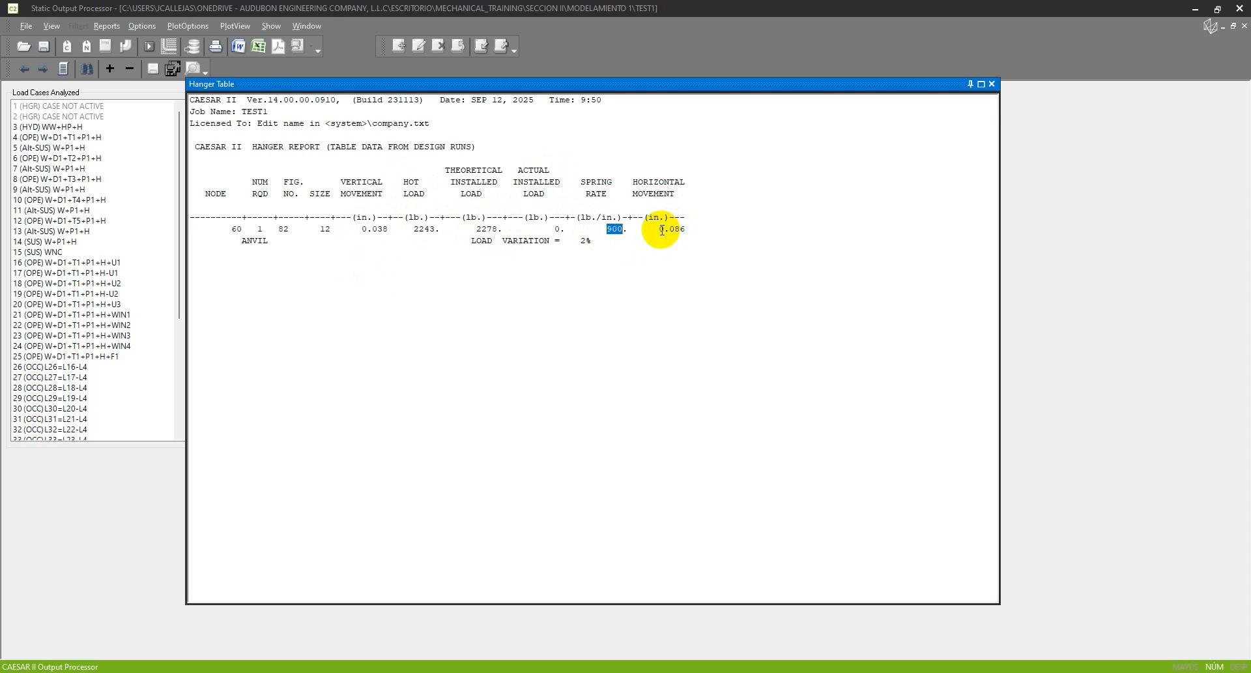
{"action": "left_click_drag", "start_coordinate": [659, 228], "coordinate": [685, 232]}
{"action": "left_click", "coordinate": [241, 240]}
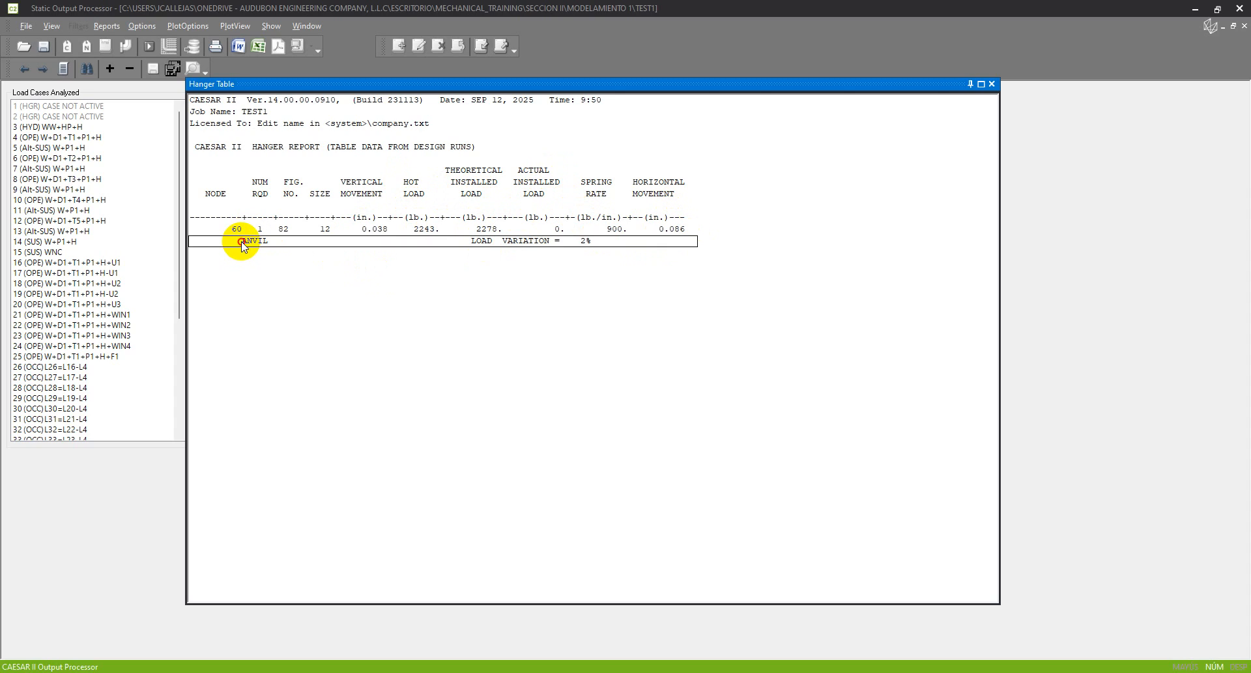
{"action": "left_click_drag", "start_coordinate": [277, 239], "coordinate": [244, 240]}
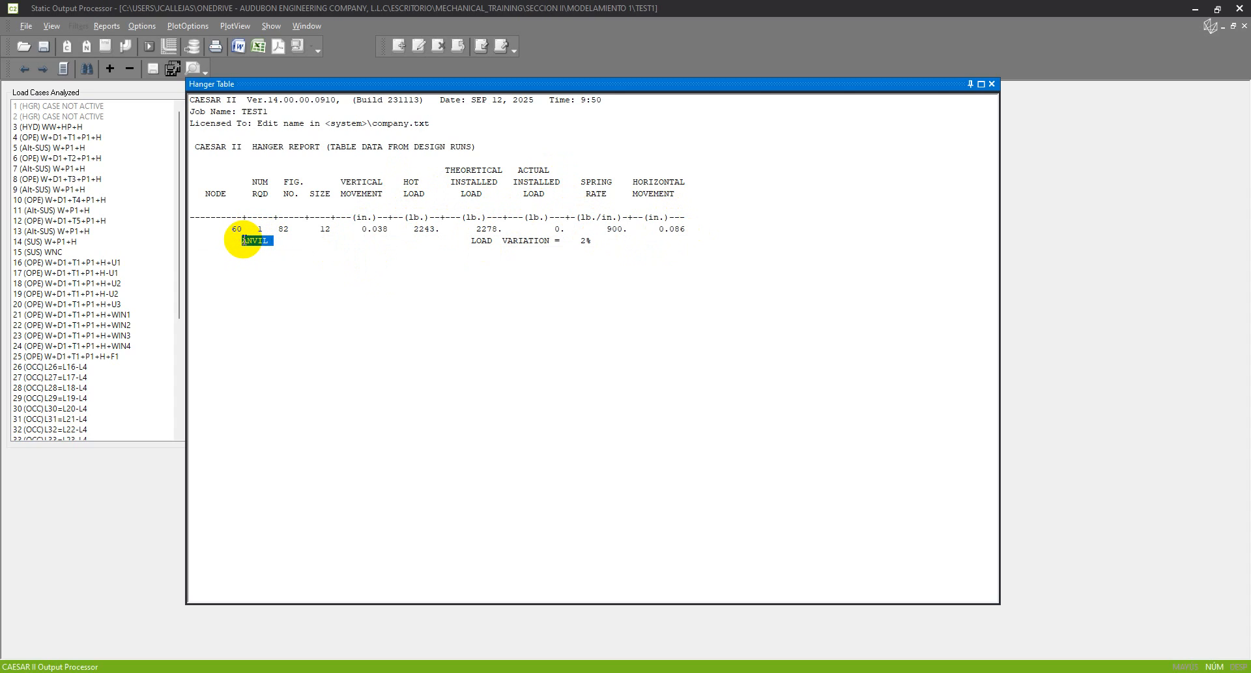
{"action": "left_click_drag", "start_coordinate": [578, 242], "coordinate": [614, 239]}
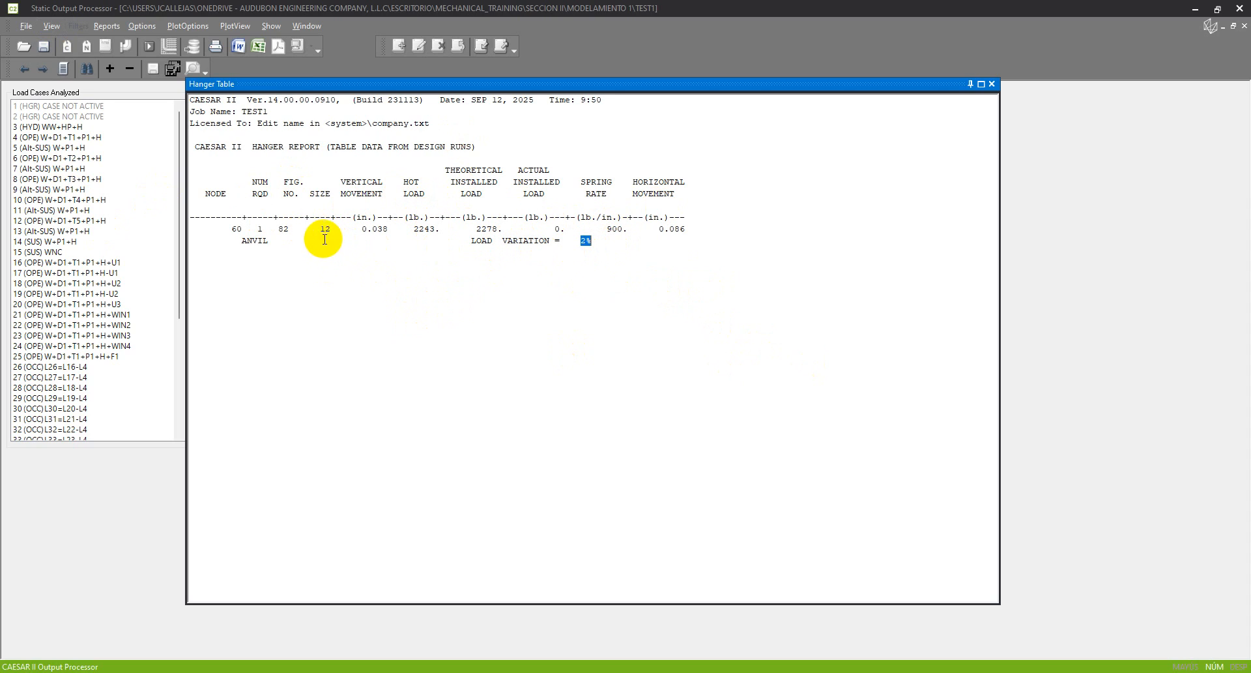
{"action": "left_click_drag", "start_coordinate": [294, 233], "coordinate": [247, 233]}
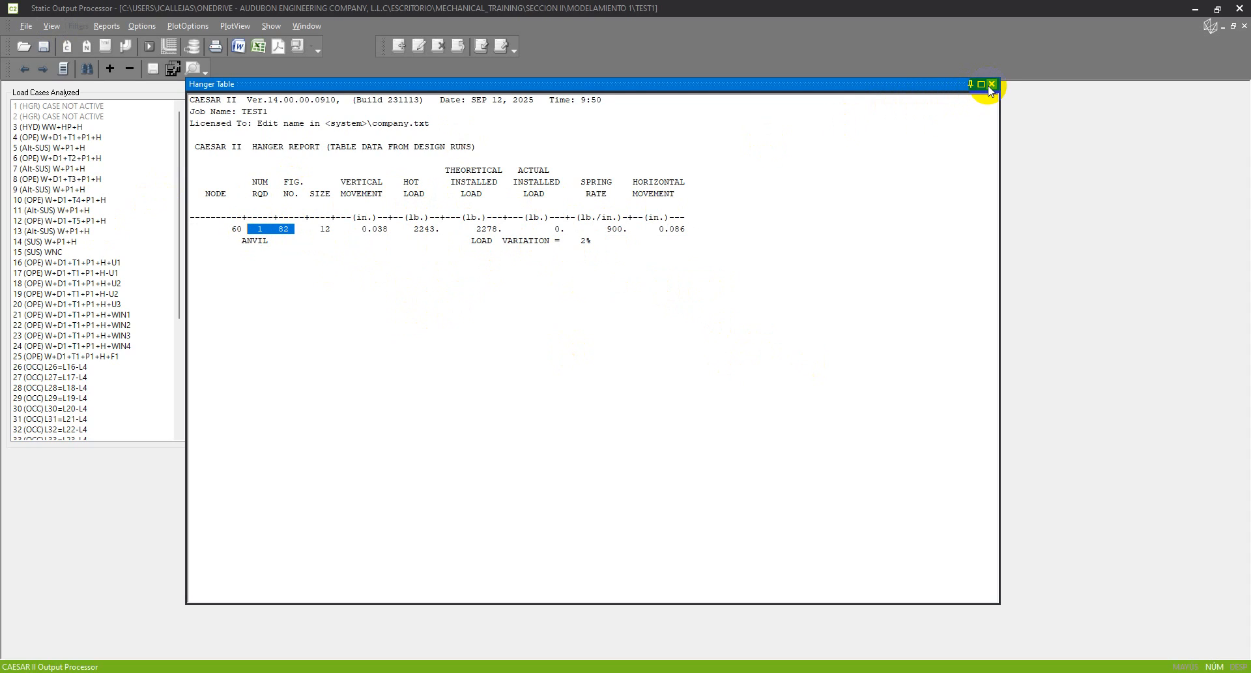
Search the computer for "anvil", then switch to anvil-pipe-hanger-catalog in Revu and set it to continuous page viewing
{"action": "left_click", "coordinate": [368, 668]}
{"action": "type", "text": "anvil"}
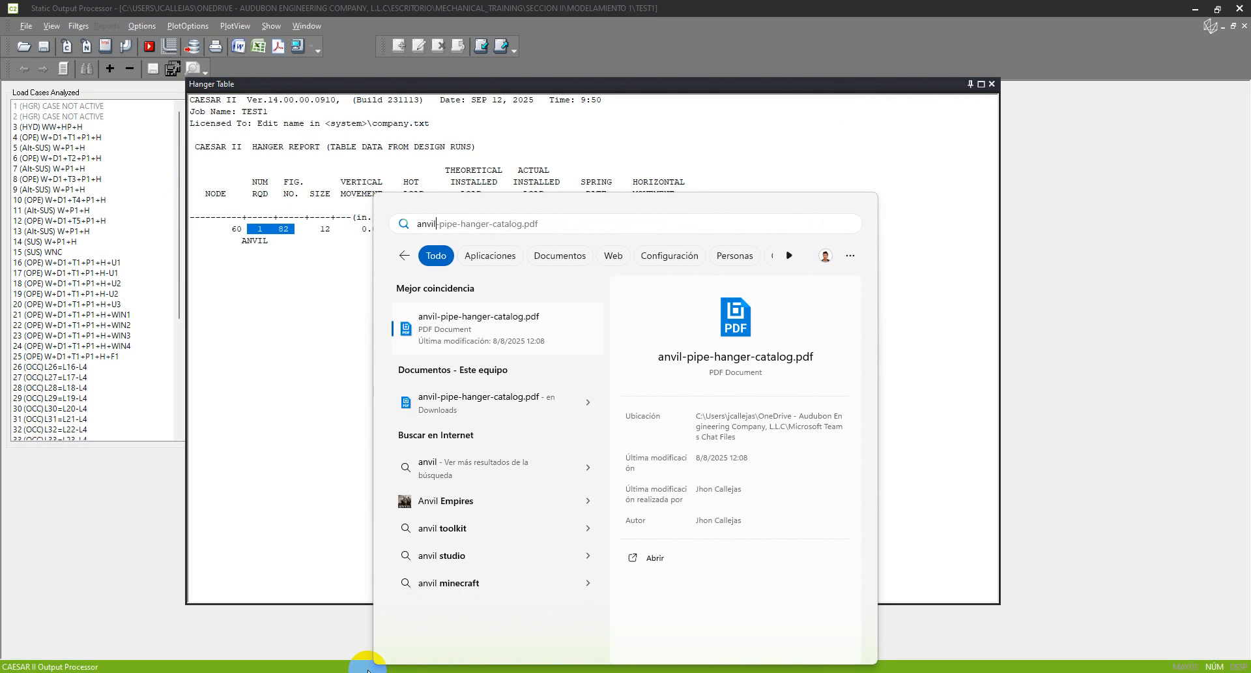
{"action": "left_click", "coordinate": [368, 670]}
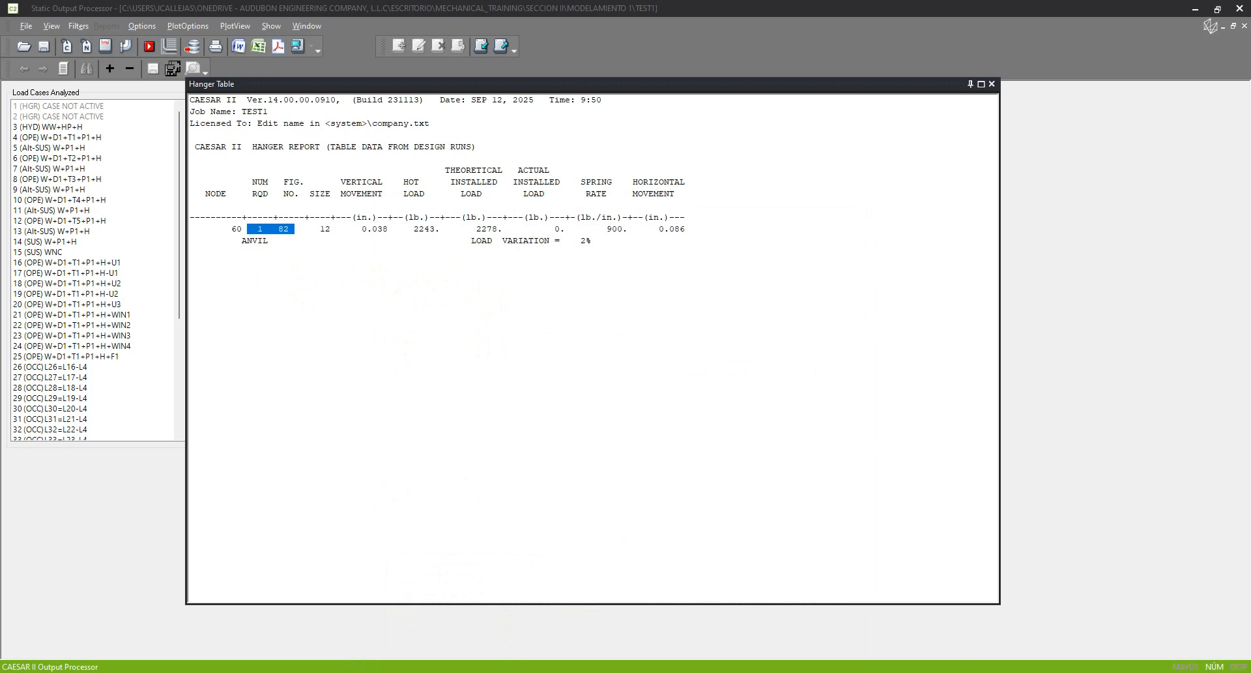
{"action": "left_click", "coordinate": [497, 671]}
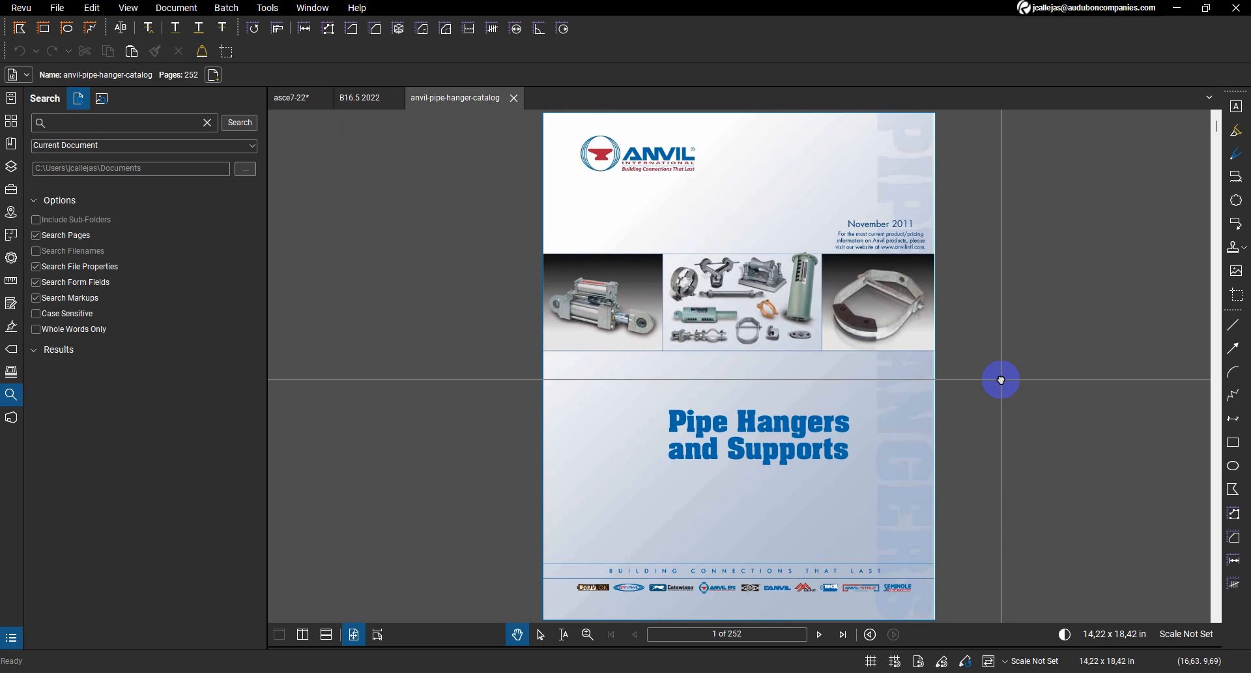
{"action": "left_click_drag", "start_coordinate": [1024, 407], "coordinate": [1002, 356]}
{"action": "left_click", "coordinate": [377, 634]}
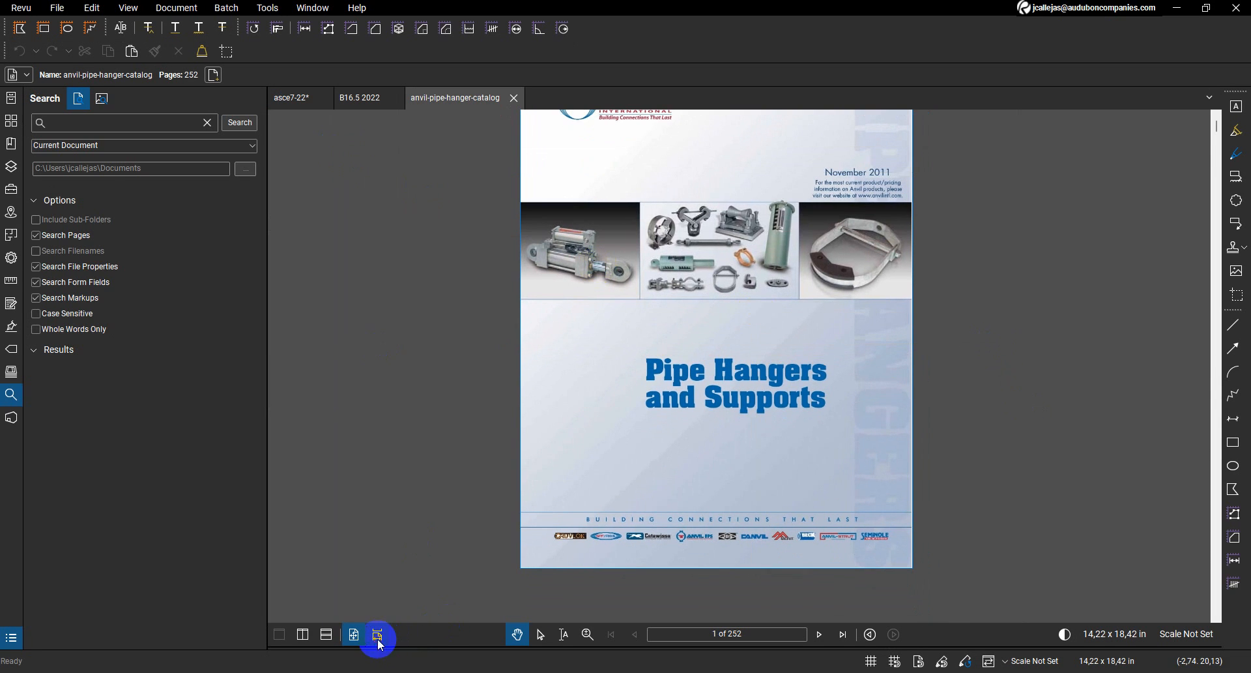
Find the Fig. 82 spring hangers entry in the Anvil catalog's table of contents and go to page 142
{"action": "scroll", "coordinate": [480, 363], "scroll_direction": "down", "scroll_amount": 10}
{"action": "scroll", "coordinate": [419, 380], "scroll_direction": "down", "scroll_amount": 15}
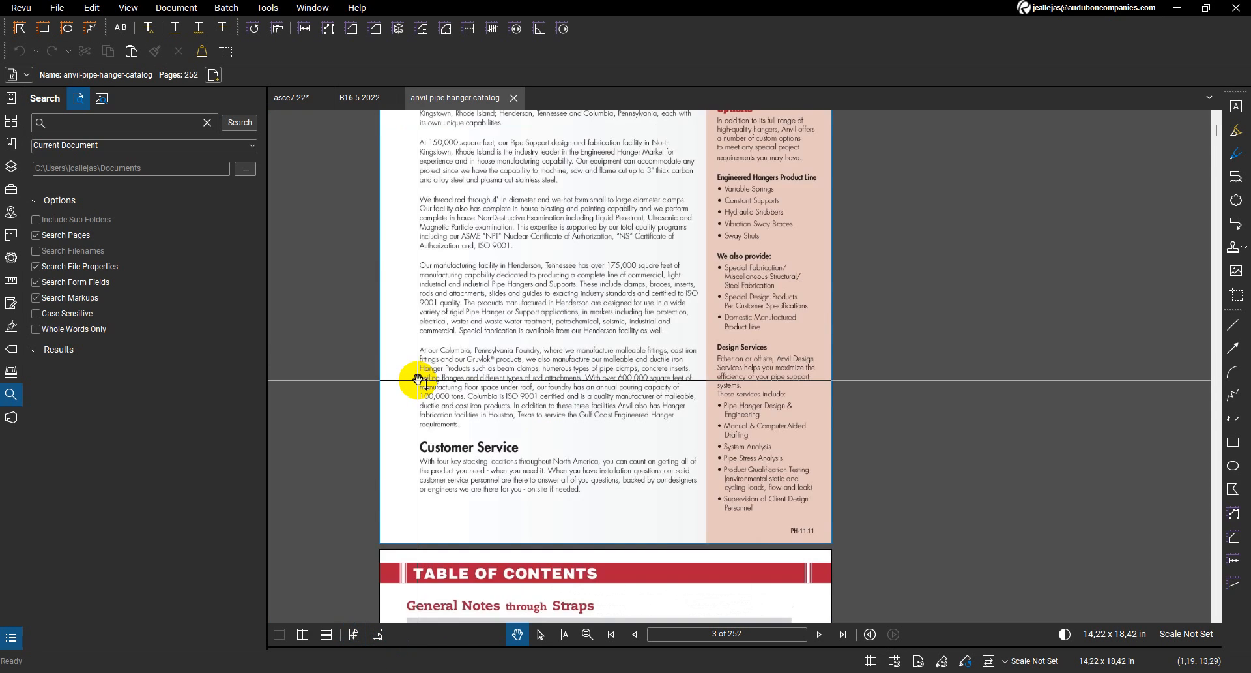
{"action": "scroll", "coordinate": [540, 259], "scroll_direction": "up", "scroll_amount": 3}
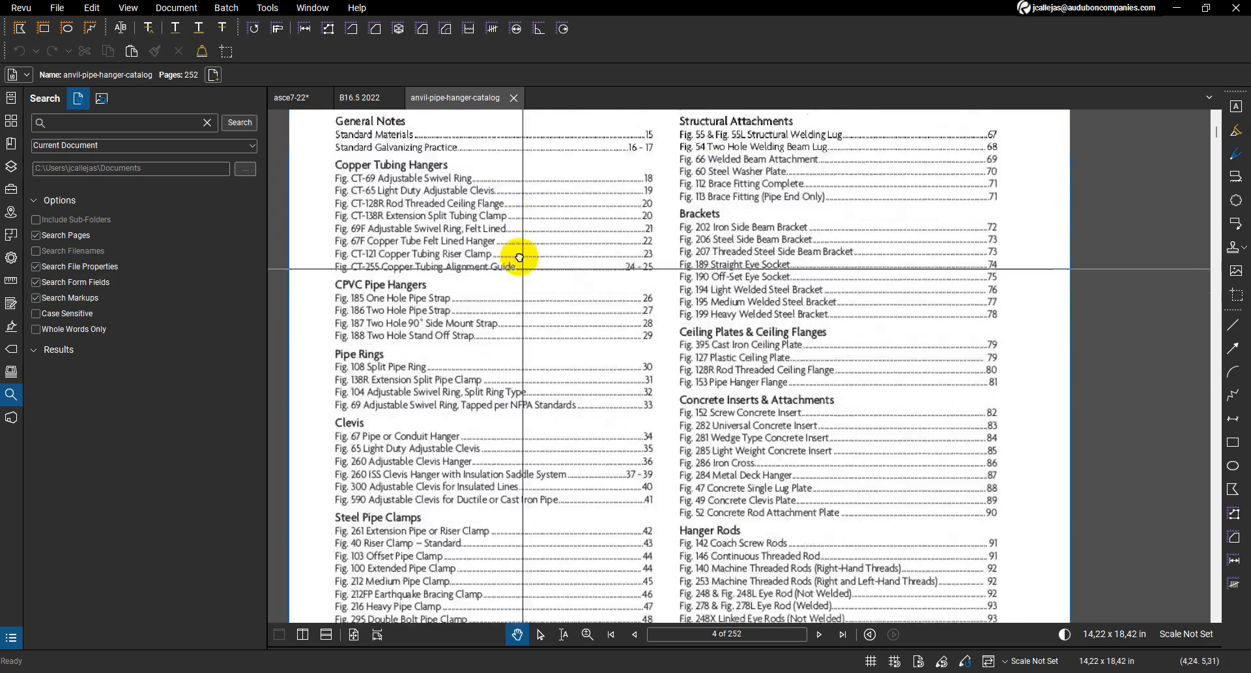
{"action": "left_click_drag", "start_coordinate": [544, 438], "coordinate": [489, 162]}
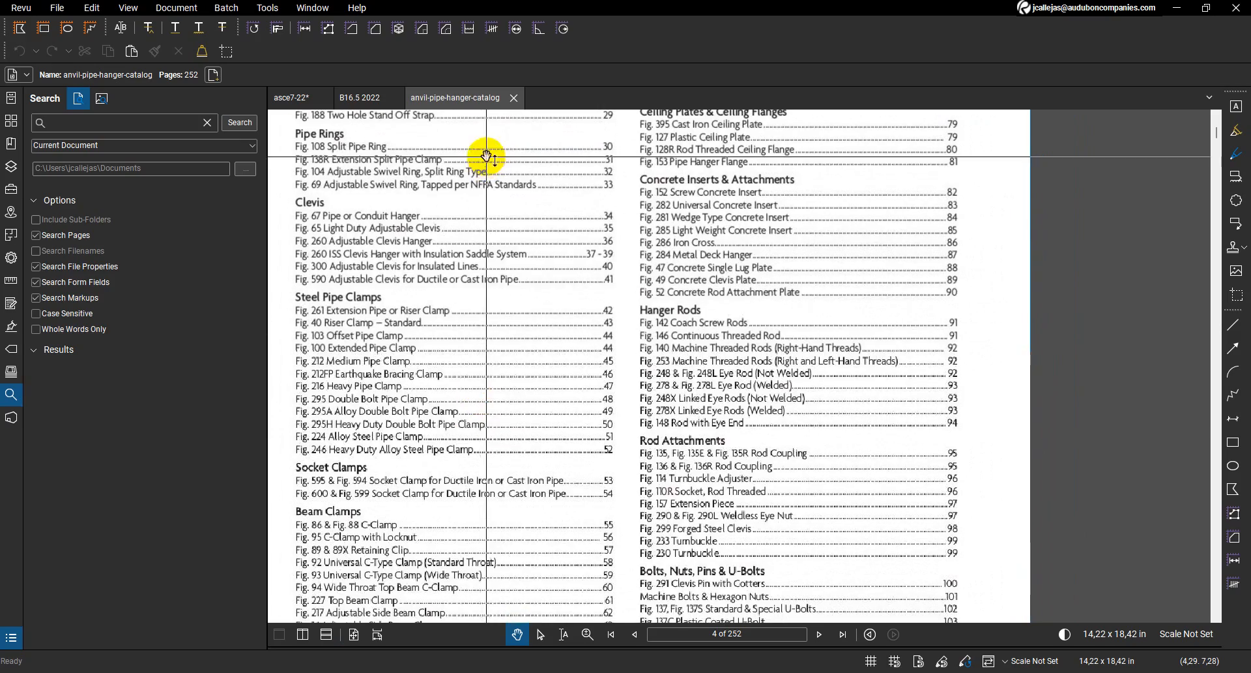
{"action": "left_click_drag", "start_coordinate": [539, 547], "coordinate": [552, 306]}
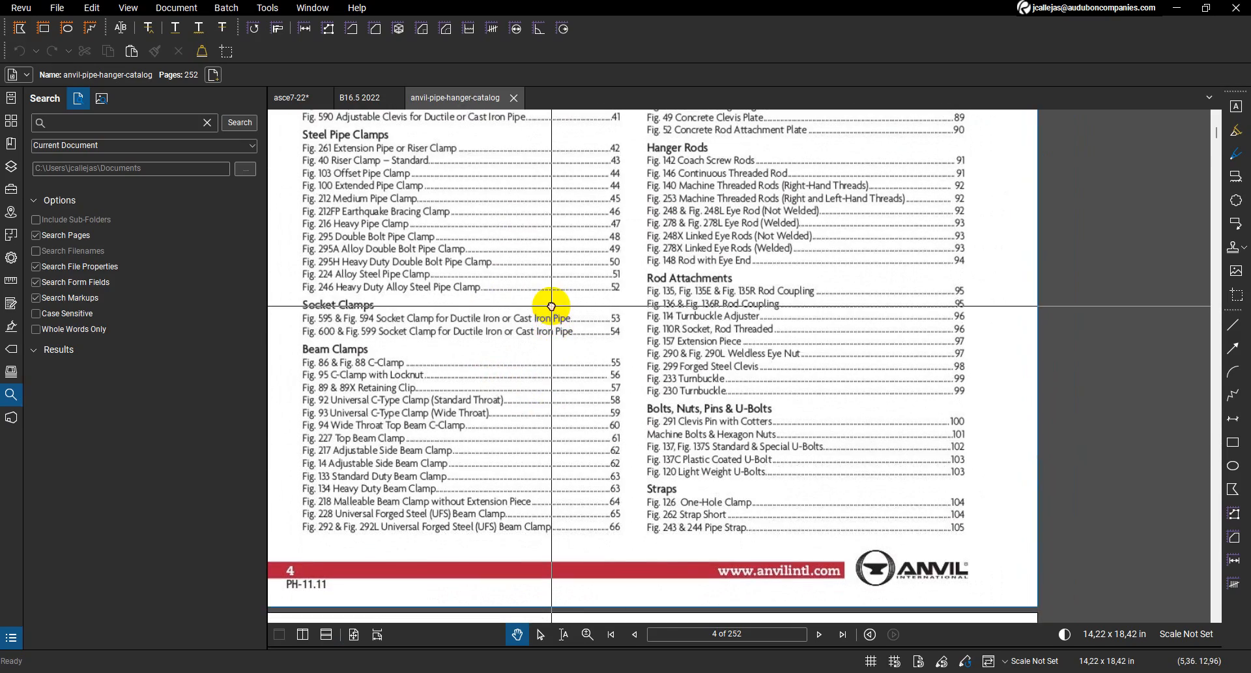
{"action": "scroll", "coordinate": [552, 306], "scroll_direction": "down", "scroll_amount": 2}
{"action": "scroll", "coordinate": [551, 306], "scroll_direction": "down", "scroll_amount": 3}
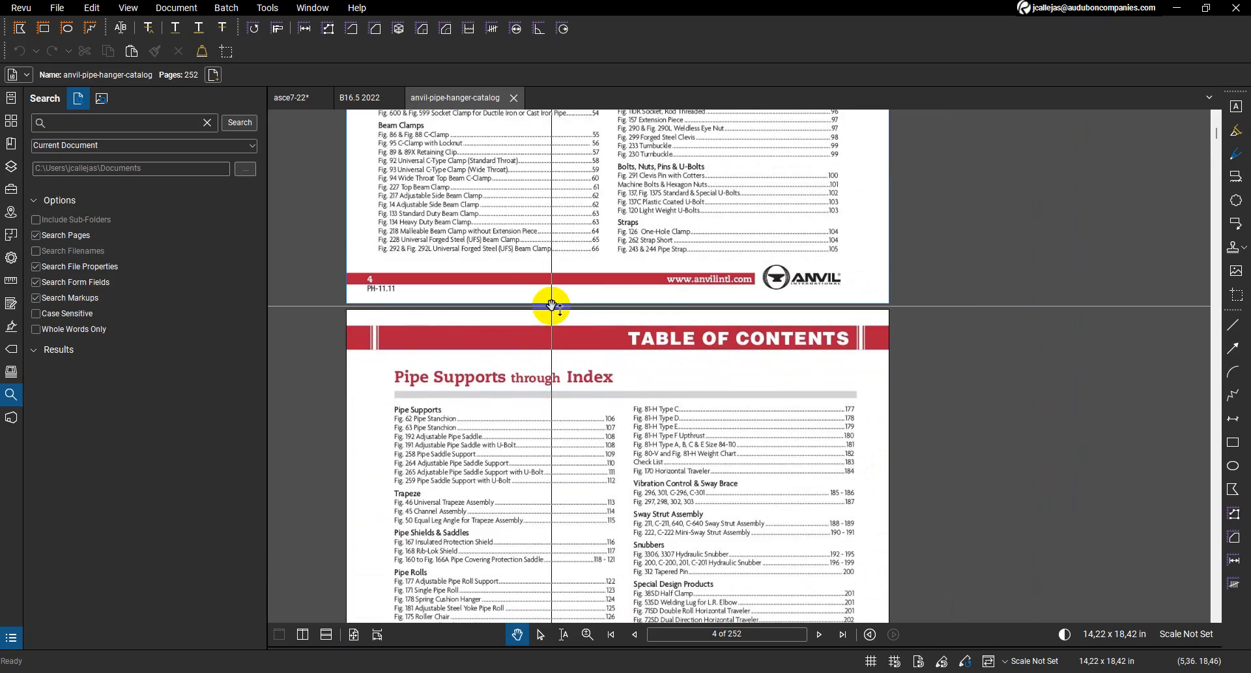
{"action": "scroll", "coordinate": [551, 306], "scroll_direction": "down", "scroll_amount": 1}
{"action": "scroll", "coordinate": [552, 305], "scroll_direction": "down", "scroll_amount": 2}
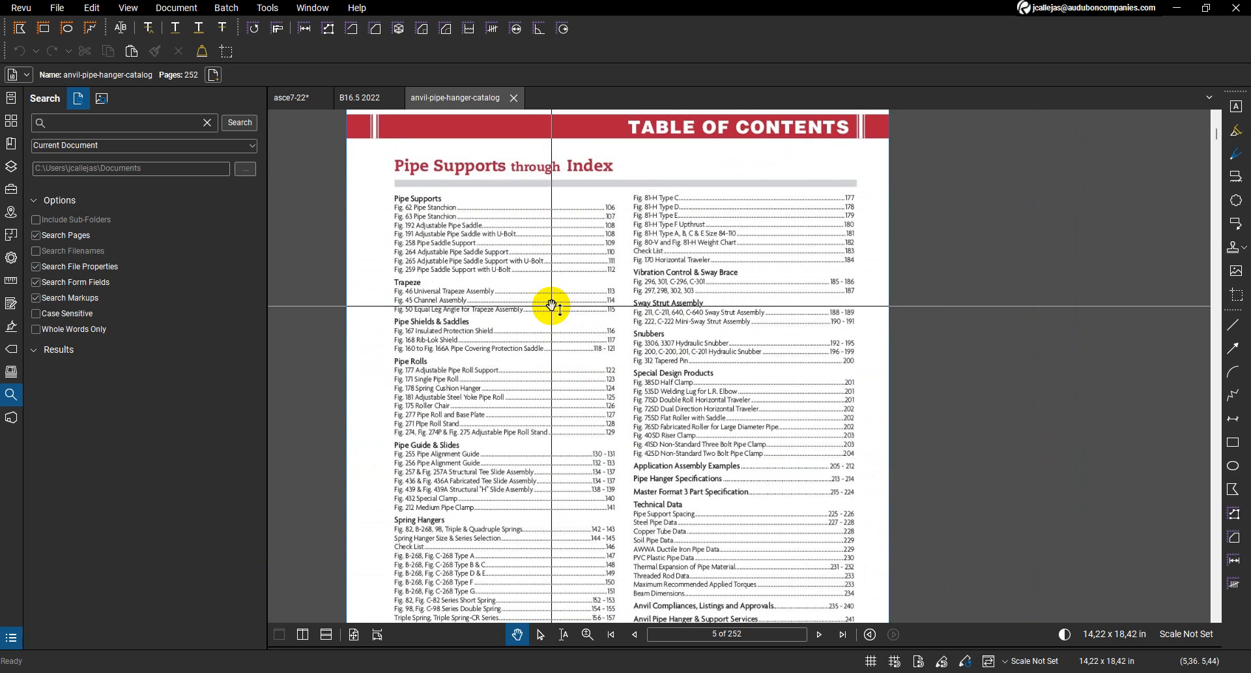
{"action": "left_click_drag", "start_coordinate": [518, 493], "coordinate": [530, 382]}
{"action": "scroll", "coordinate": [530, 382], "scroll_direction": "up", "scroll_amount": 2}
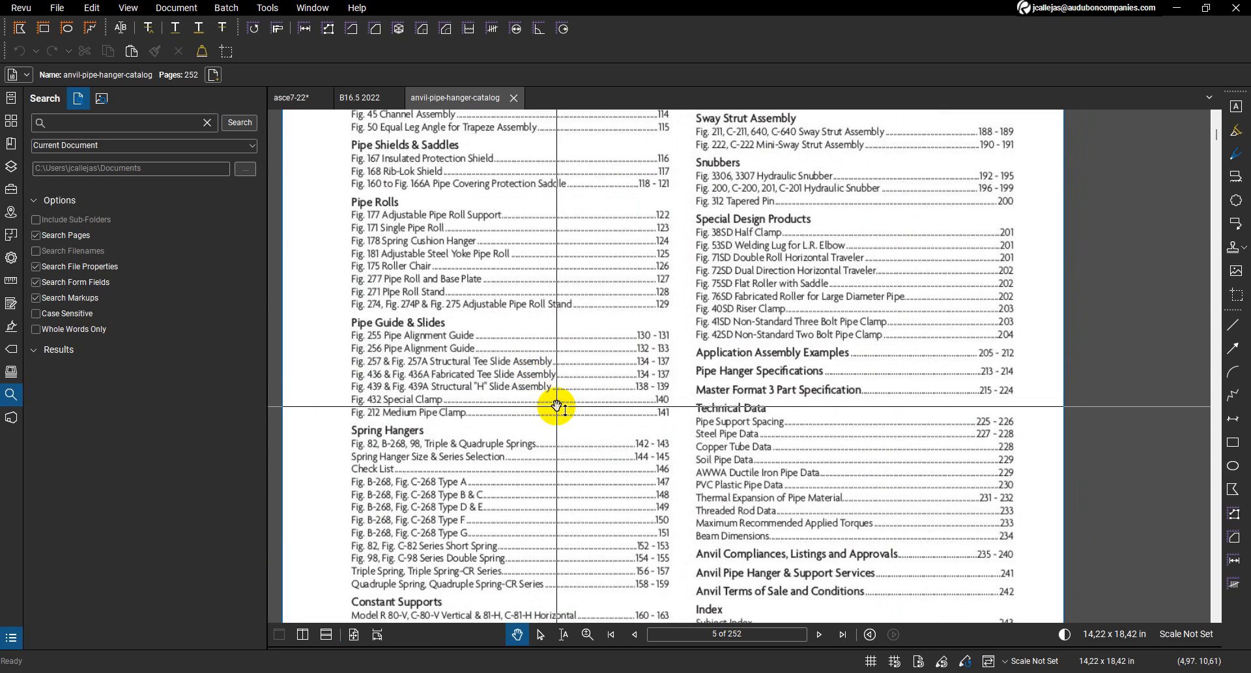
{"action": "scroll", "coordinate": [531, 389], "scroll_direction": "down", "scroll_amount": 3}
{"action": "left_click", "coordinate": [684, 636]}
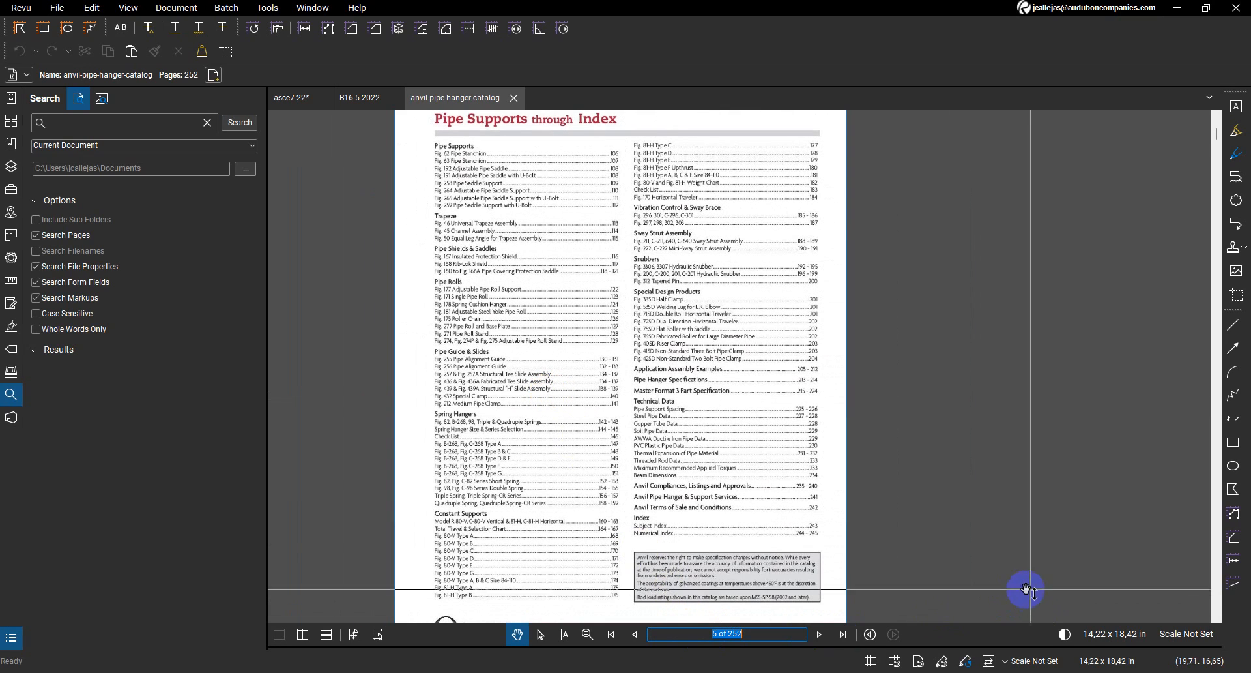
{"action": "key", "text": "Return"}
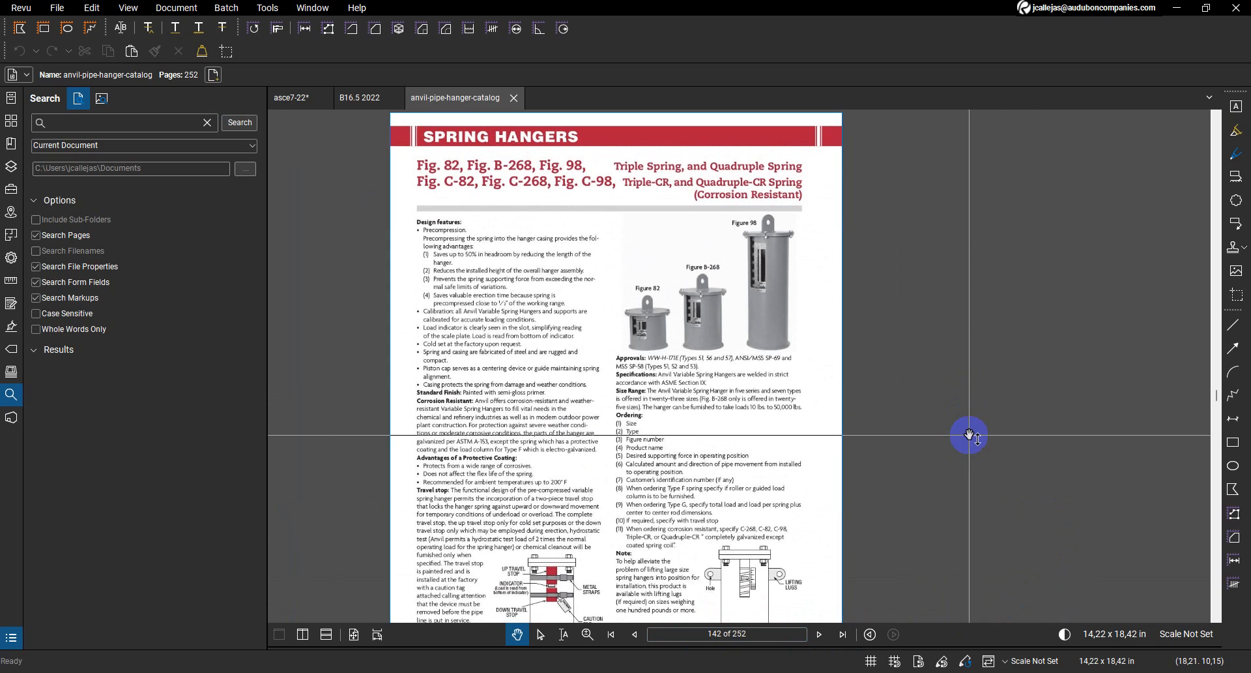
Check the figure number in the CAESAR II hanger table against the Figure 82 spring hanger illustration in the Revu catalog
{"action": "left_click", "coordinate": [1176, 8]}
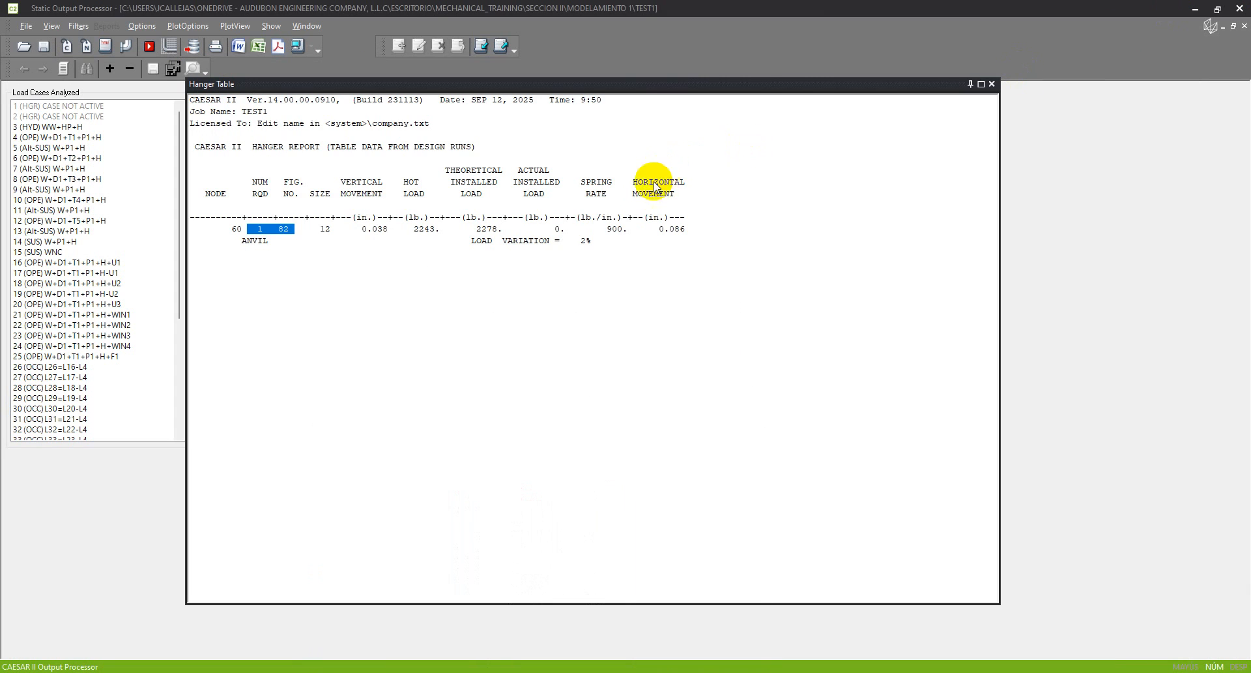
{"action": "key", "text": "alt+Tab"}
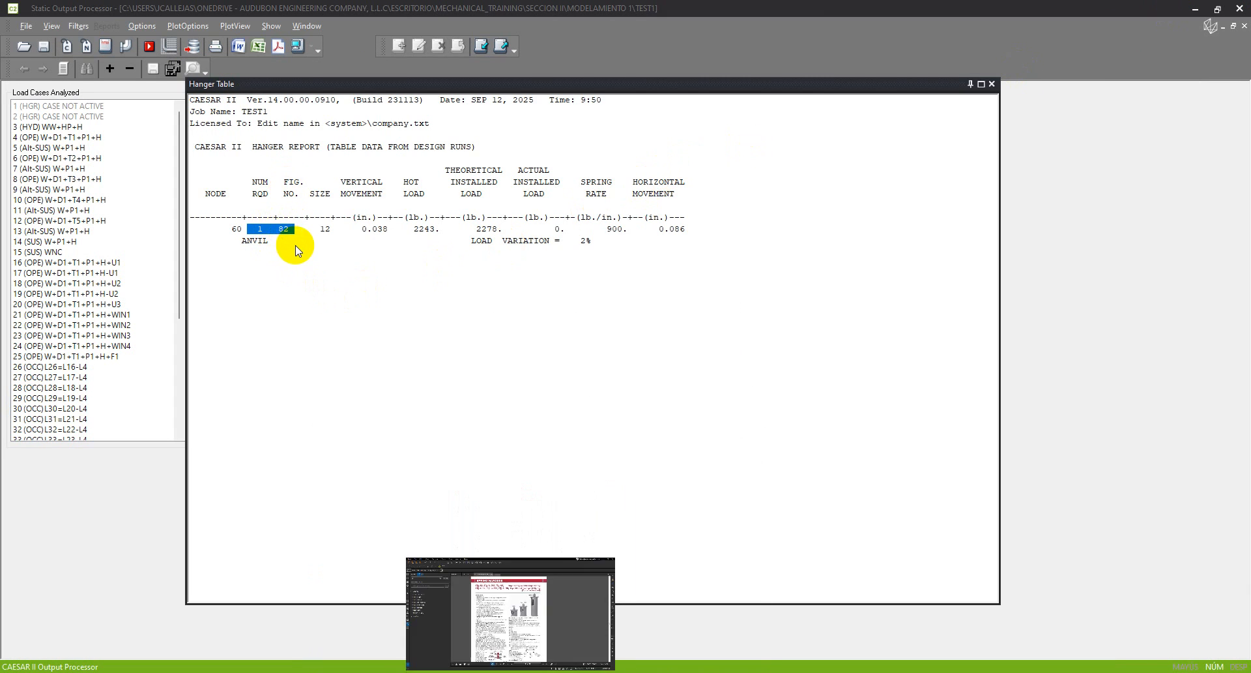
{"action": "scroll", "coordinate": [530, 291], "scroll_direction": "down", "scroll_amount": 4}
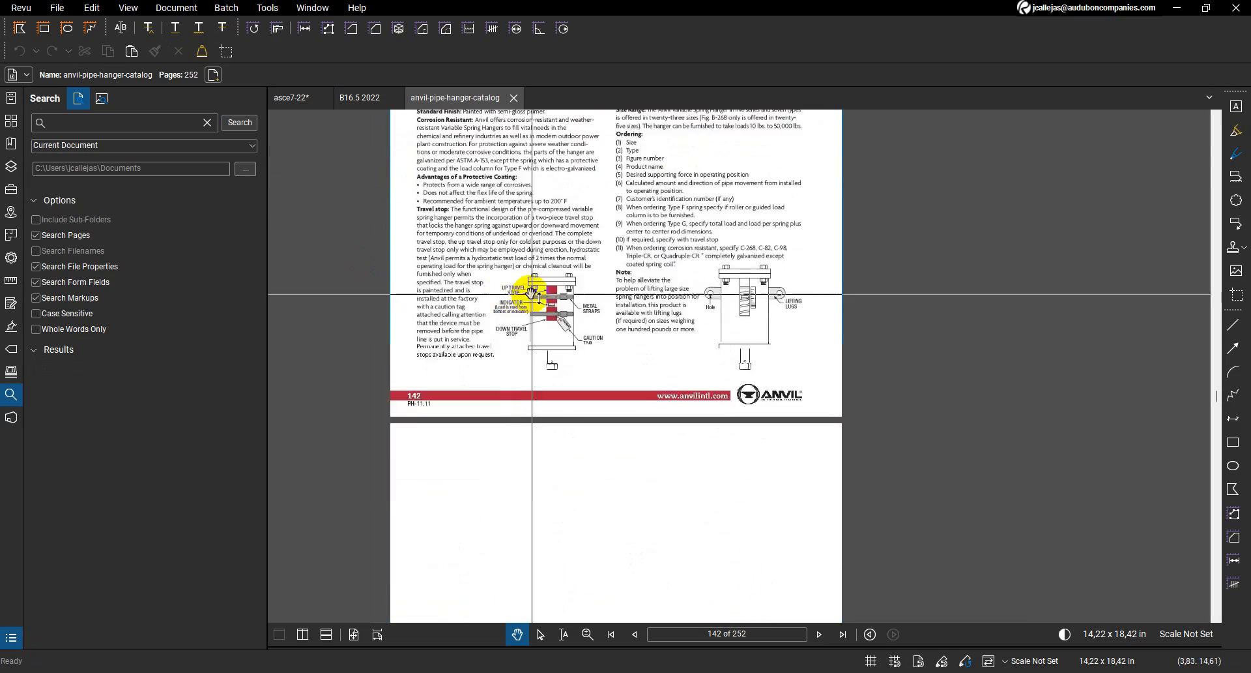
{"action": "scroll", "coordinate": [626, 296], "scroll_direction": "up", "scroll_amount": 9}
{"action": "left_click_drag", "start_coordinate": [674, 432], "coordinate": [625, 307]}
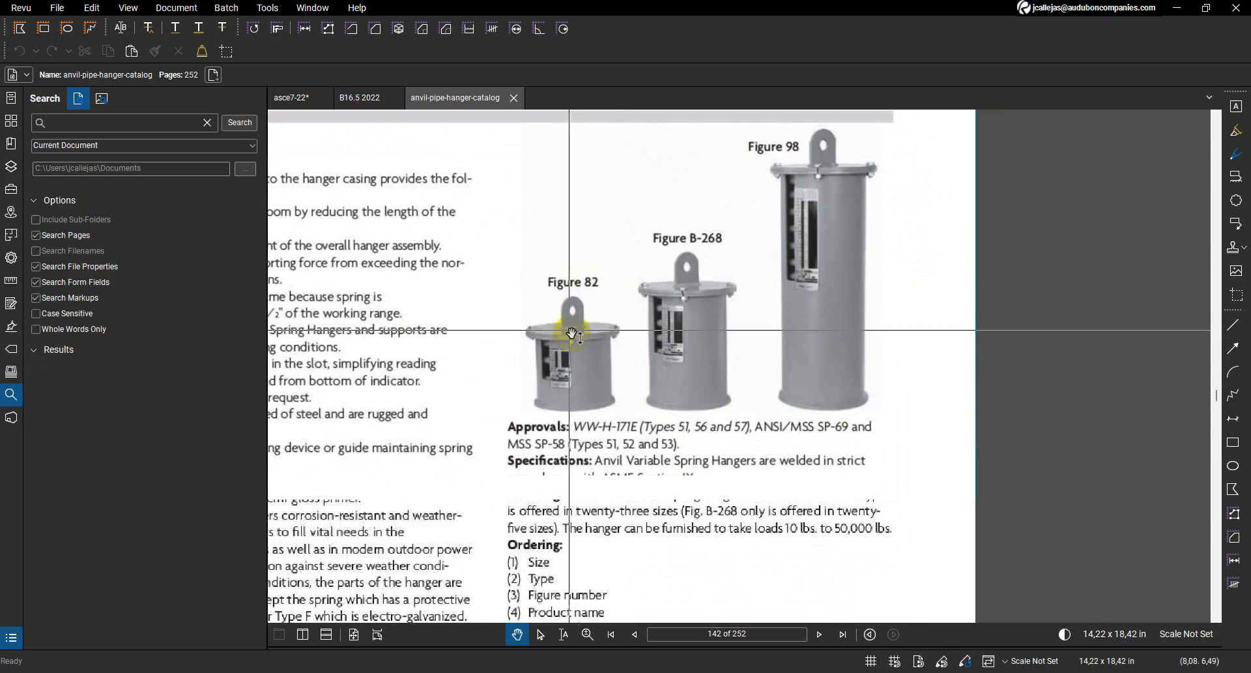
Examine the typical spring hanger application types on catalog page 143, focusing on the Type F arrangement
{"action": "scroll", "coordinate": [558, 333], "scroll_direction": "down", "scroll_amount": 2}
{"action": "scroll", "coordinate": [557, 334], "scroll_direction": "down", "scroll_amount": 3}
{"action": "scroll", "coordinate": [552, 337], "scroll_direction": "down", "scroll_amount": 4}
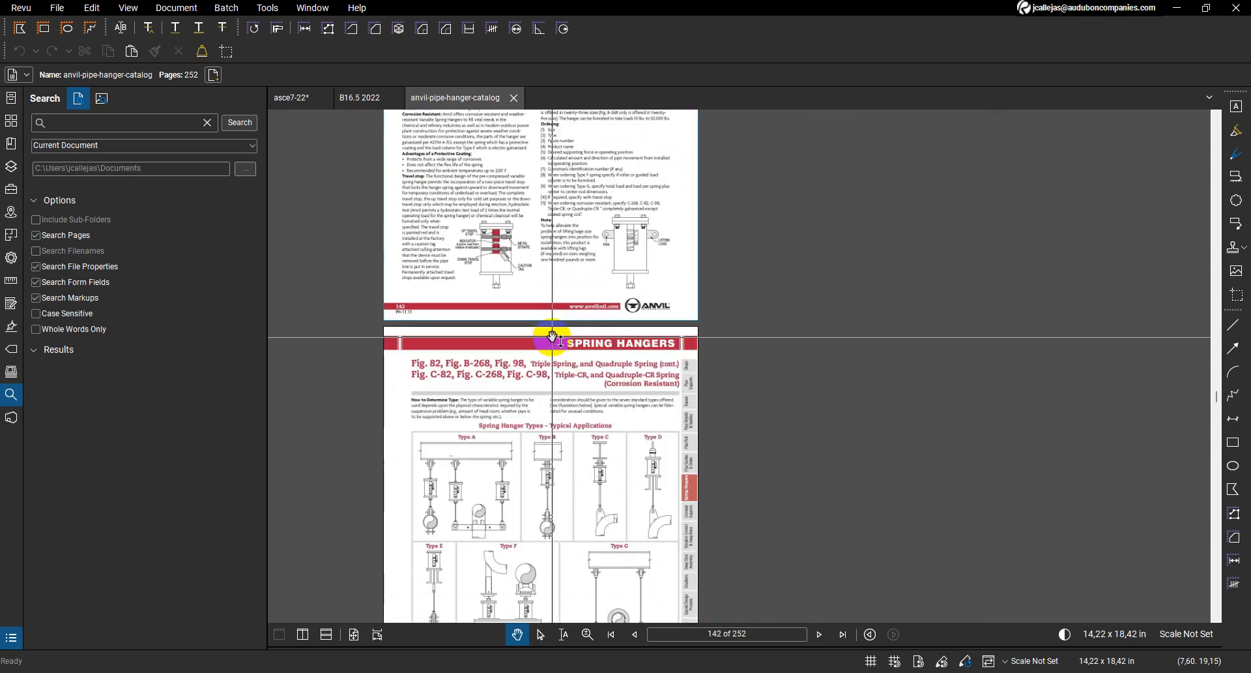
{"action": "scroll", "coordinate": [552, 337], "scroll_direction": "down", "scroll_amount": 2}
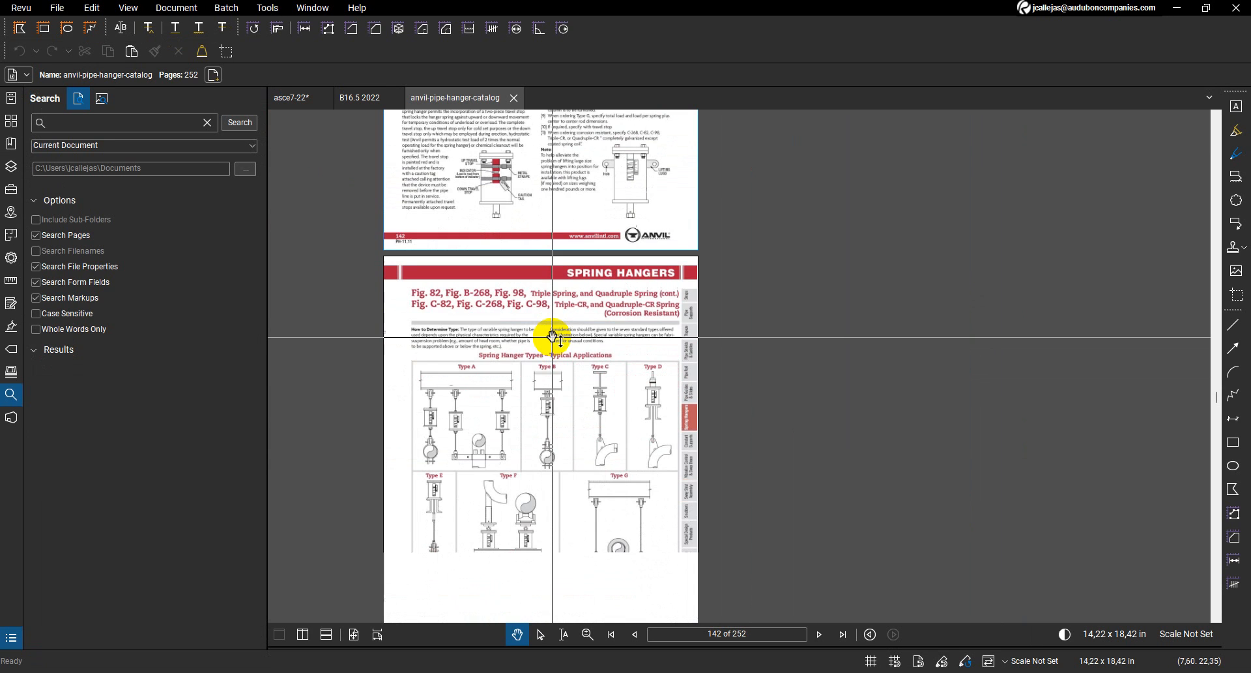
{"action": "scroll", "coordinate": [567, 402], "scroll_direction": "up", "scroll_amount": 1}
{"action": "left_click_drag", "start_coordinate": [563, 463], "coordinate": [589, 303]}
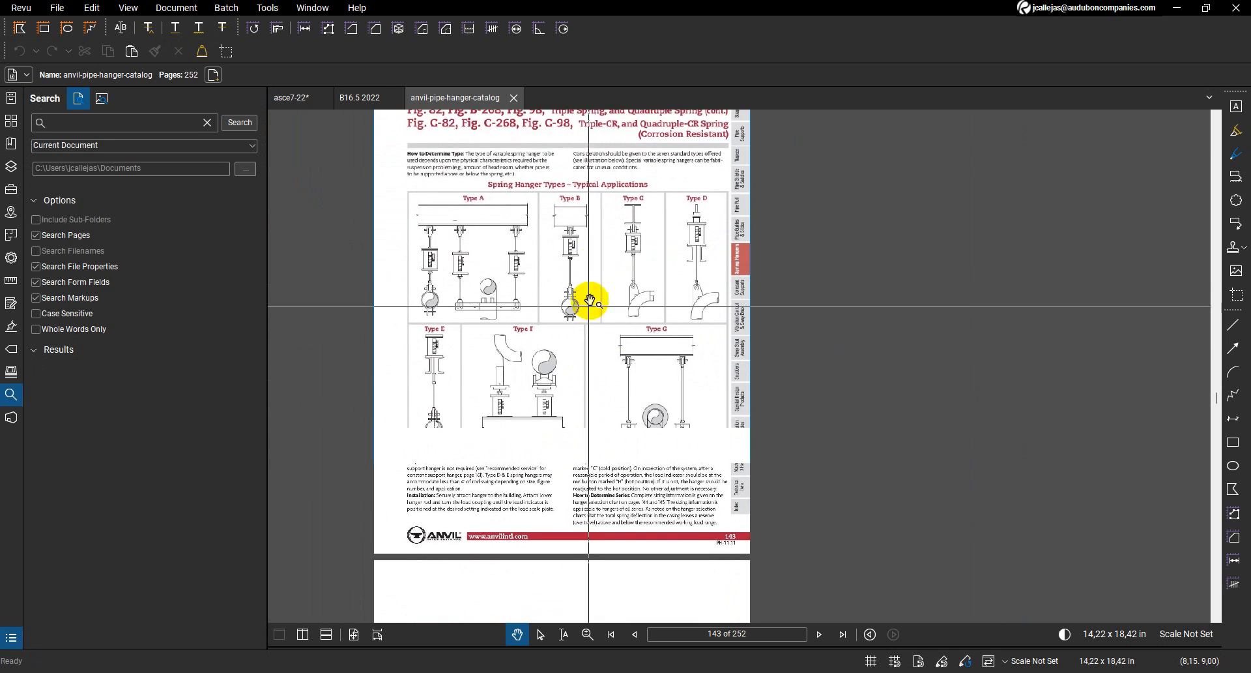
{"action": "scroll", "coordinate": [569, 339], "scroll_direction": "up", "scroll_amount": 4}
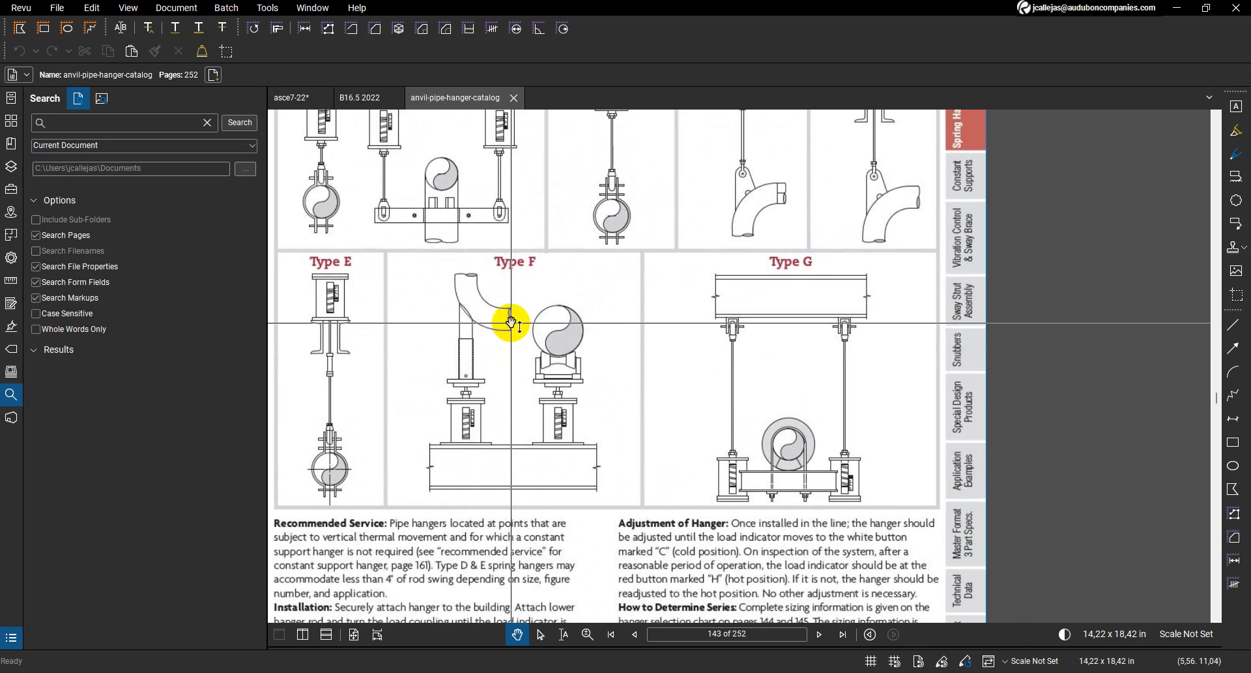
Examine the load table for hanger size selection on catalog page 144, including the Fig. 82 working range and spring rates
{"action": "left_click_drag", "start_coordinate": [511, 315], "coordinate": [609, 354]}
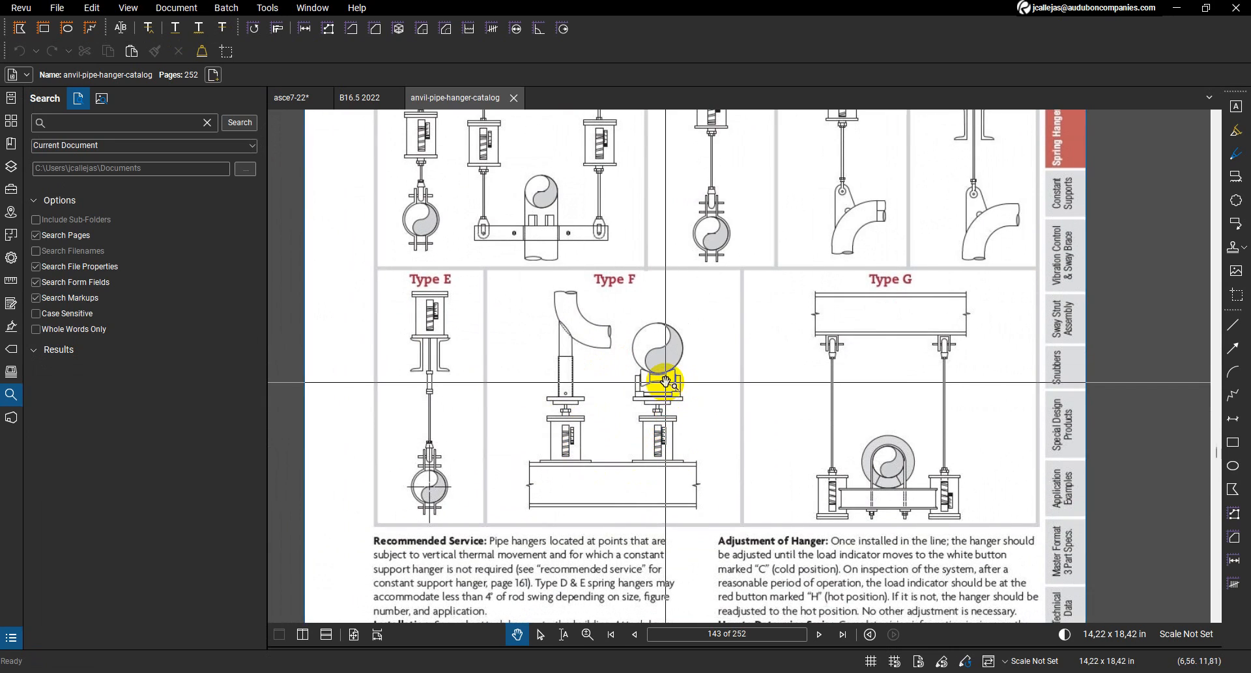
{"action": "scroll", "coordinate": [665, 382], "scroll_direction": "down", "scroll_amount": 4}
{"action": "scroll", "coordinate": [665, 382], "scroll_direction": "down", "scroll_amount": 6}
{"action": "scroll", "coordinate": [665, 382], "scroll_direction": "down", "scroll_amount": 8}
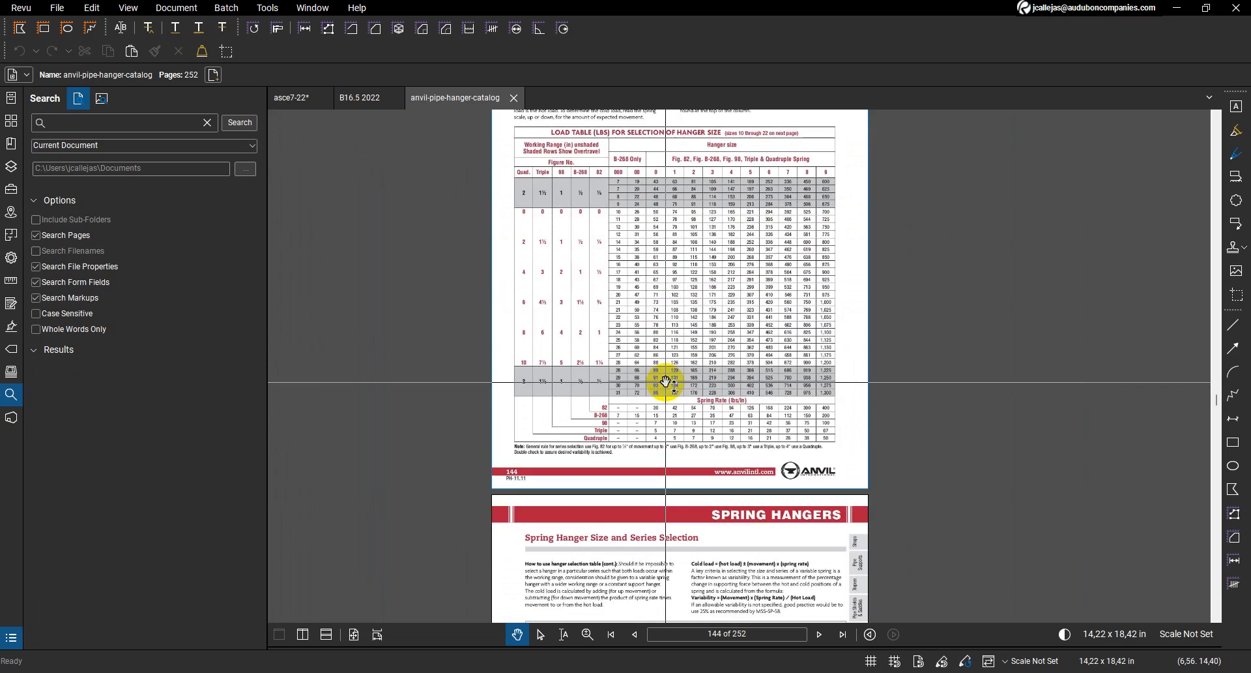
{"action": "scroll", "coordinate": [539, 241], "scroll_direction": "up", "scroll_amount": 1}
{"action": "scroll", "coordinate": [532, 166], "scroll_direction": "up", "scroll_amount": 1}
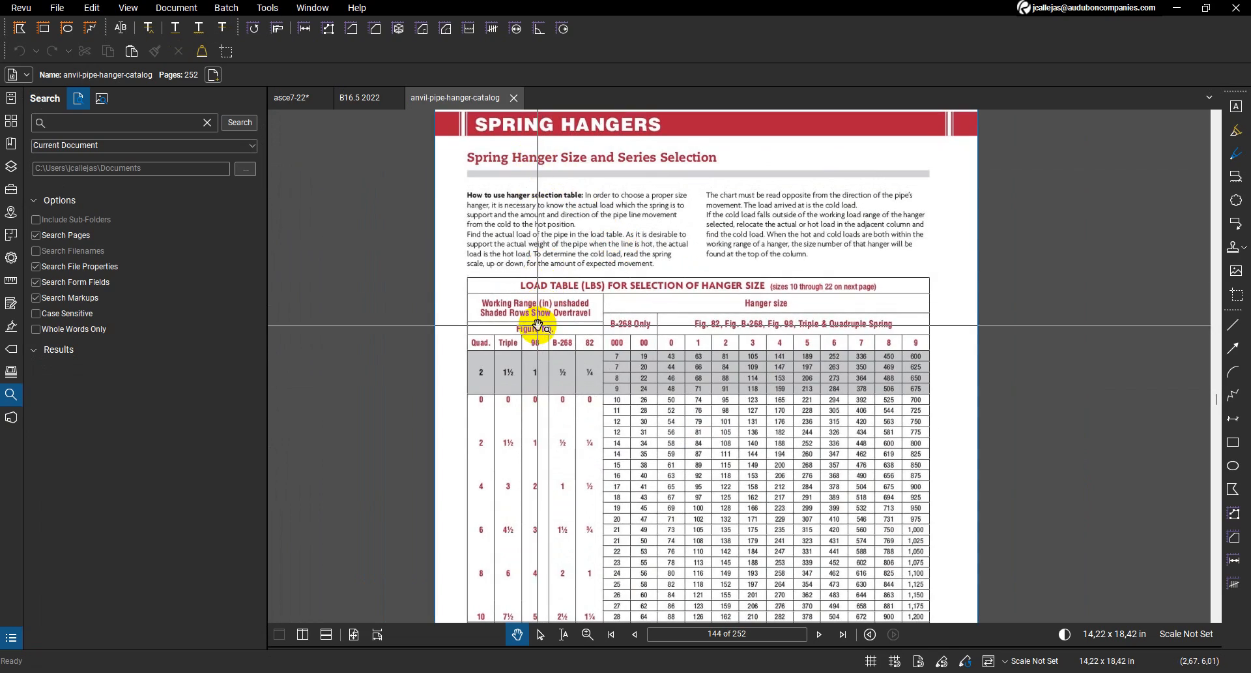
{"action": "scroll", "coordinate": [667, 215], "scroll_direction": "down", "scroll_amount": 5}
{"action": "left_click_drag", "start_coordinate": [674, 264], "coordinate": [584, 526]}
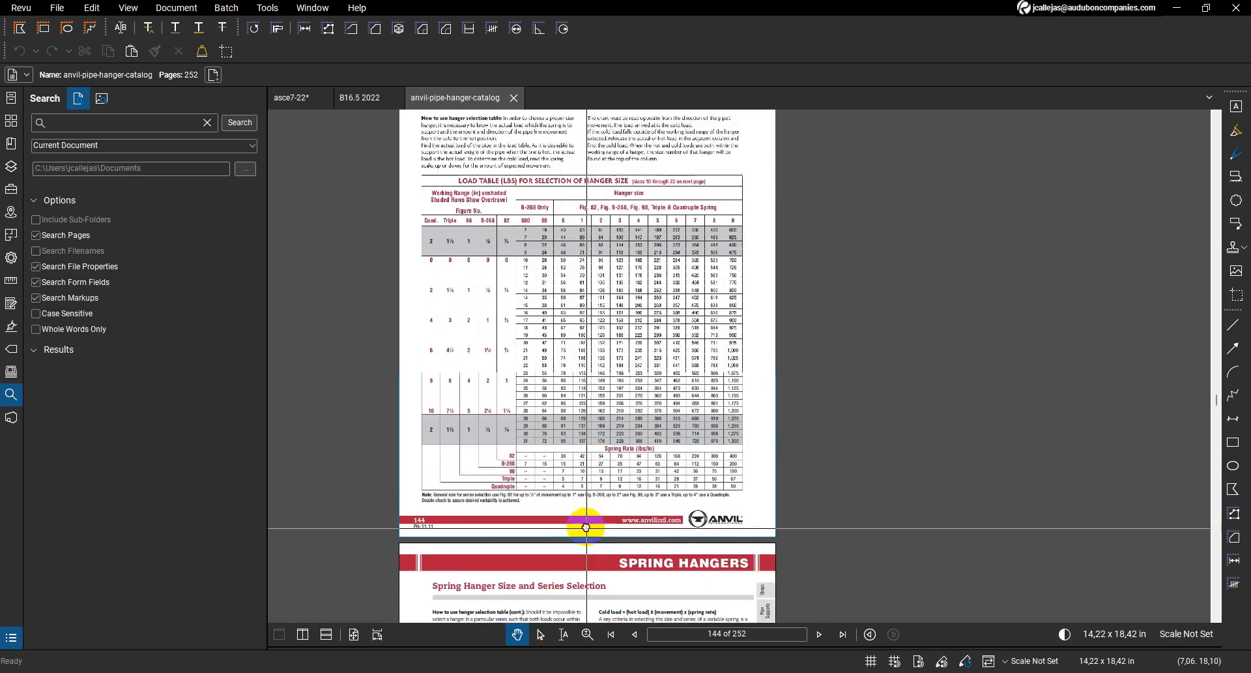
{"action": "scroll", "coordinate": [584, 318], "scroll_direction": "up", "scroll_amount": 3}
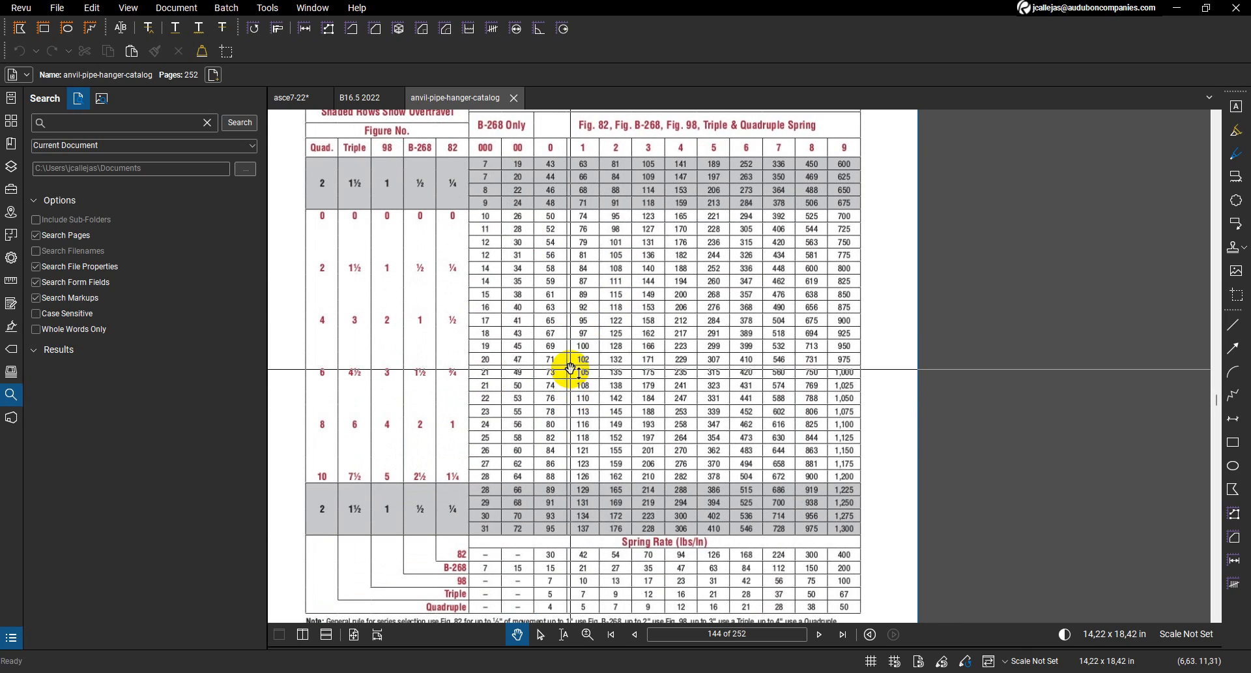
{"action": "scroll", "coordinate": [571, 370], "scroll_direction": "down", "scroll_amount": 3}
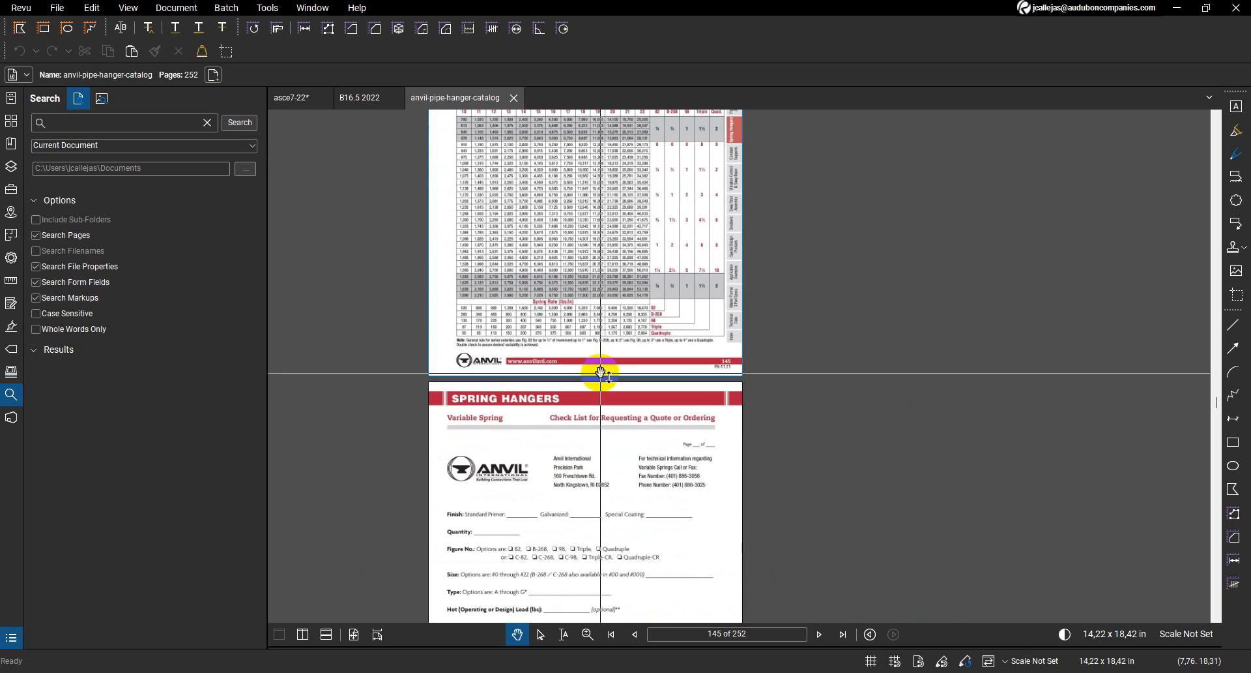
Find the Fig. 82, C-82 short spring hanger drawings on catalog page 152 and inspect the Type F drawing
{"action": "scroll", "coordinate": [601, 373], "scroll_direction": "down", "scroll_amount": 8}
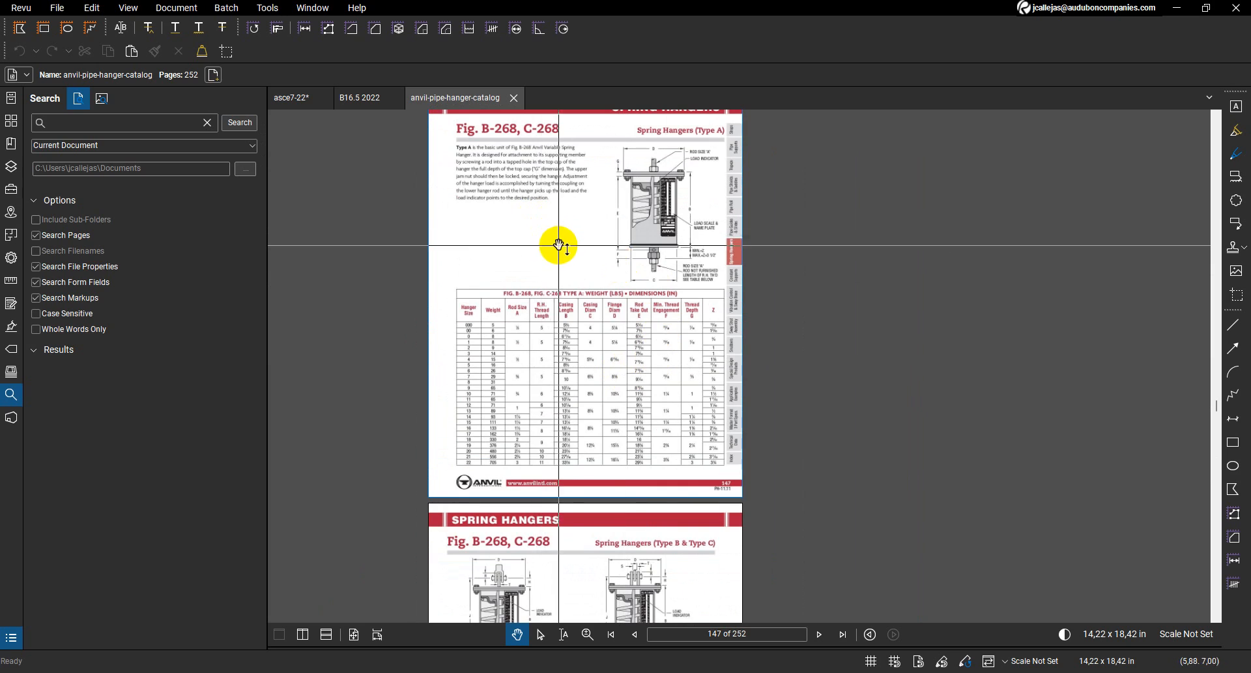
{"action": "scroll", "coordinate": [561, 250], "scroll_direction": "down", "scroll_amount": 5}
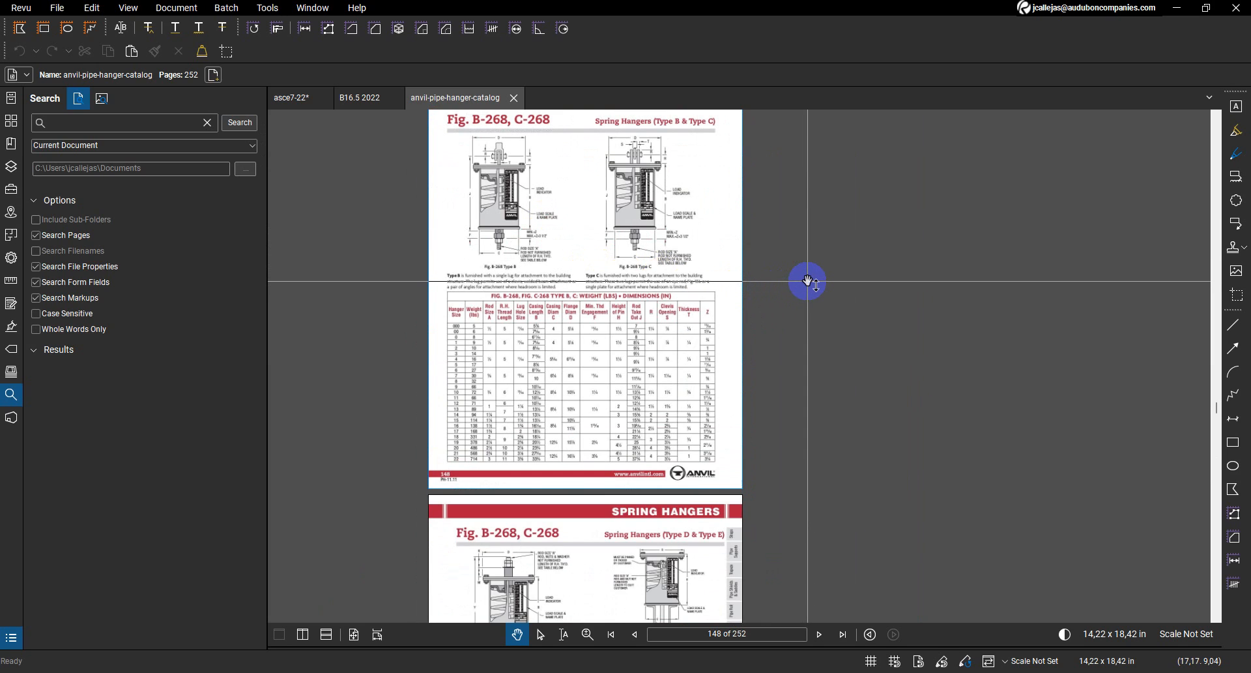
{"action": "scroll", "coordinate": [808, 281], "scroll_direction": "down", "scroll_amount": 8}
{"action": "scroll", "coordinate": [808, 281], "scroll_direction": "down", "scroll_amount": 8}
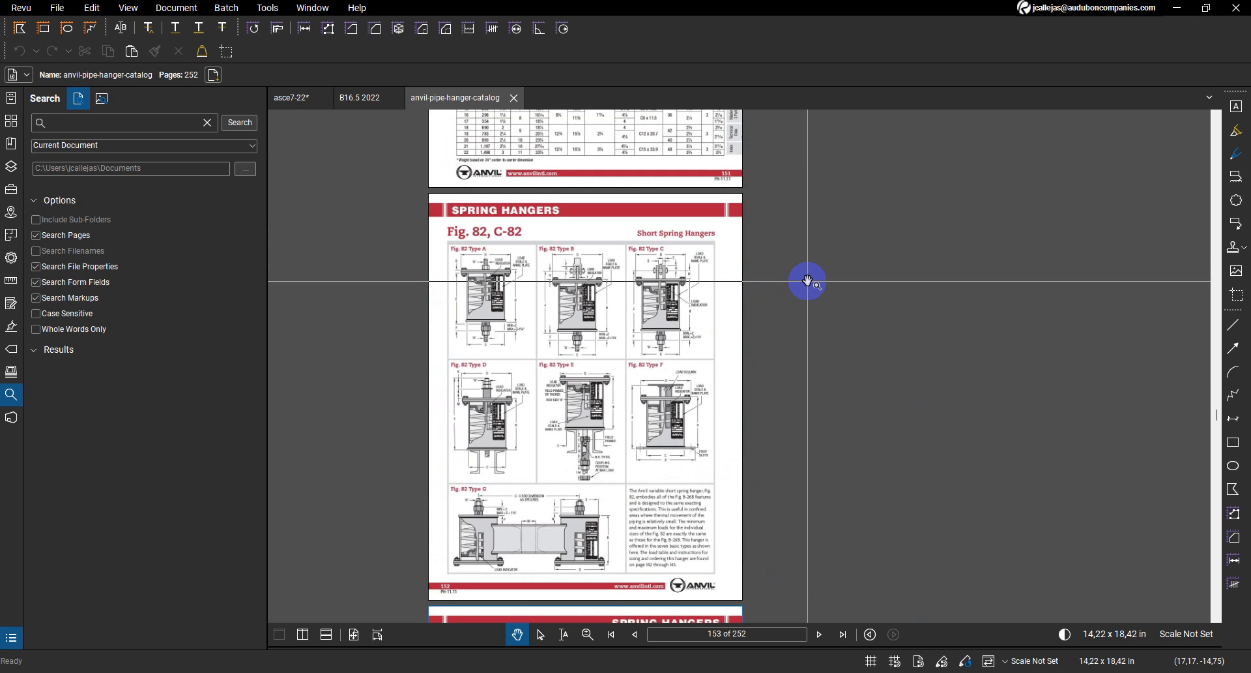
{"action": "scroll", "coordinate": [684, 412], "scroll_direction": "up", "scroll_amount": 5}
{"action": "left_click_drag", "start_coordinate": [684, 412], "coordinate": [648, 384]}
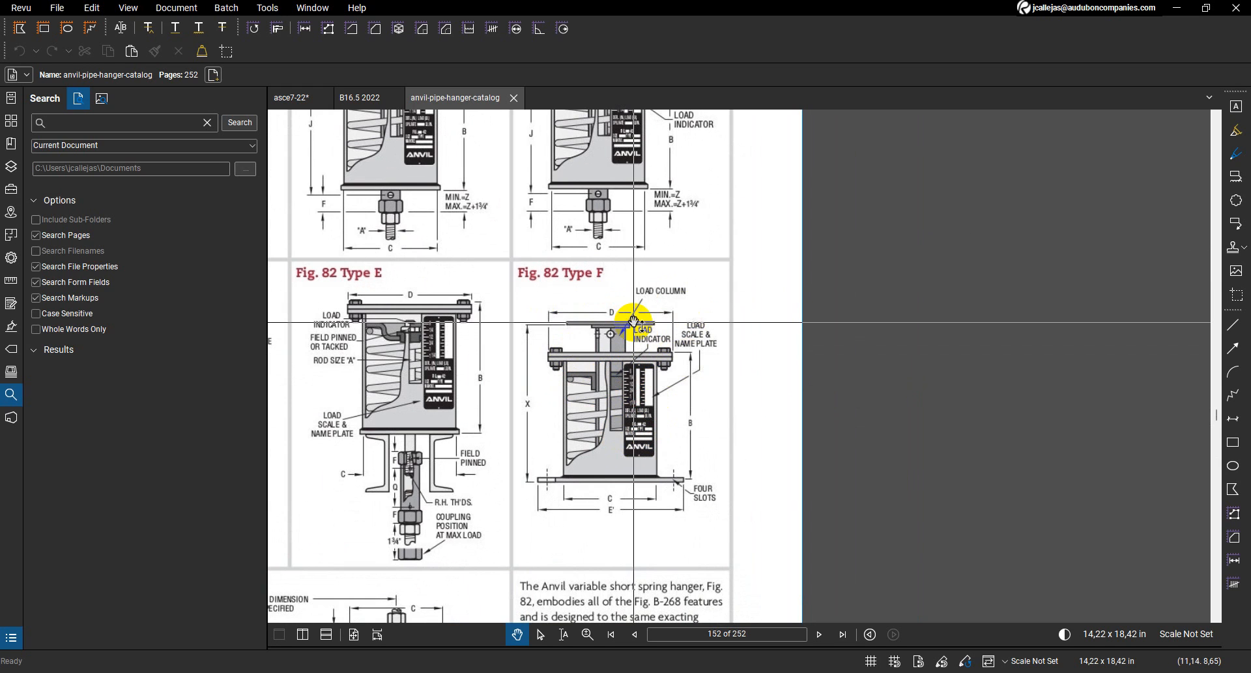
{"action": "scroll", "coordinate": [755, 356], "scroll_direction": "down", "scroll_amount": 4}
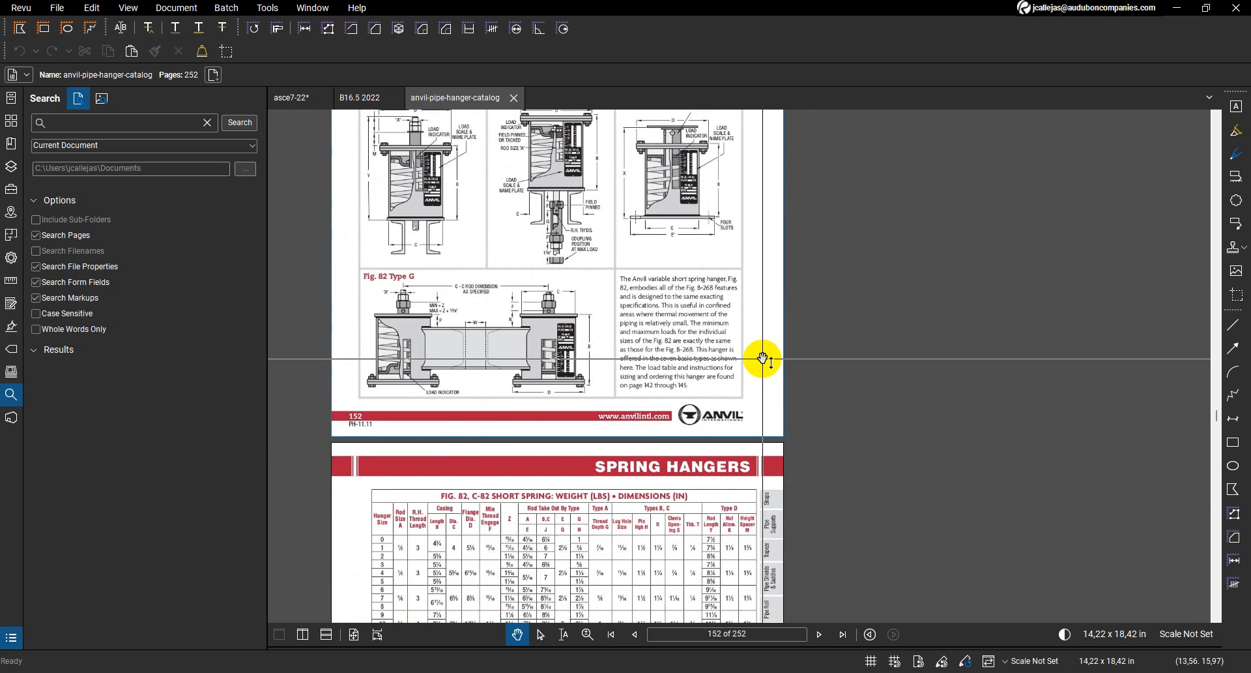
{"action": "scroll", "coordinate": [763, 358], "scroll_direction": "down", "scroll_amount": 4}
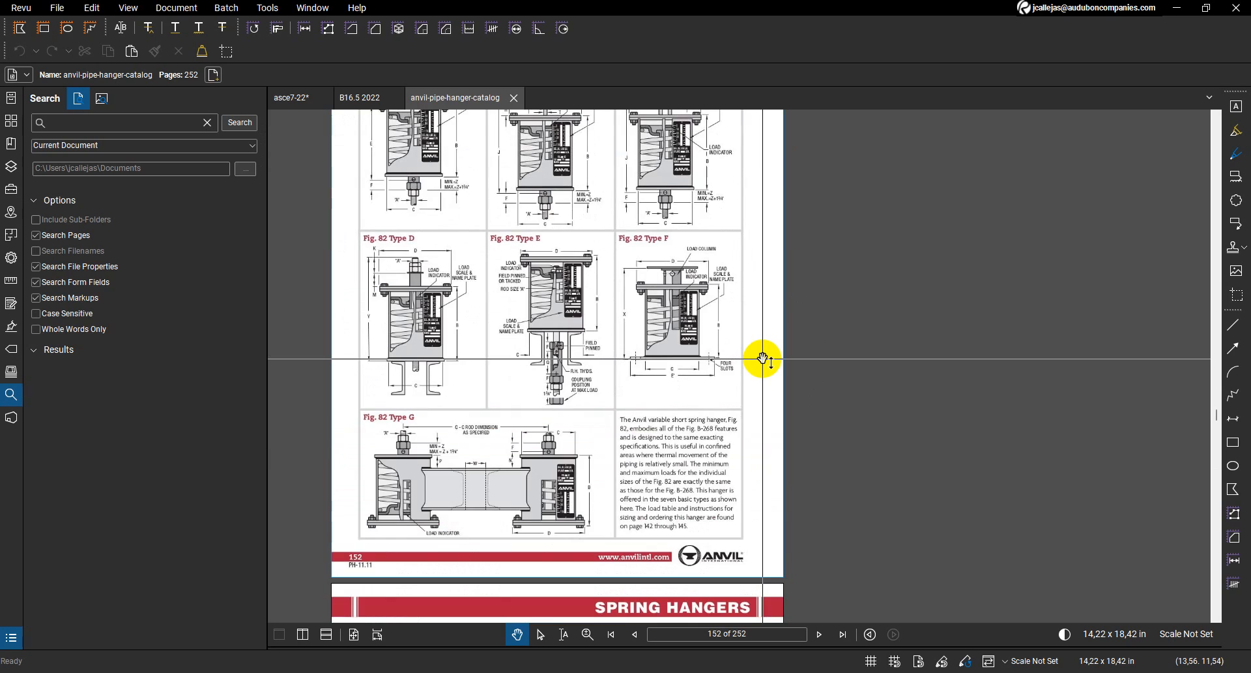
Check the hanger size in the CAESAR II hanger table against the Fig. 82 short spring dimensions on catalog page 153, following the size 12 row
{"action": "scroll", "coordinate": [496, 228], "scroll_direction": "up", "scroll_amount": 4}
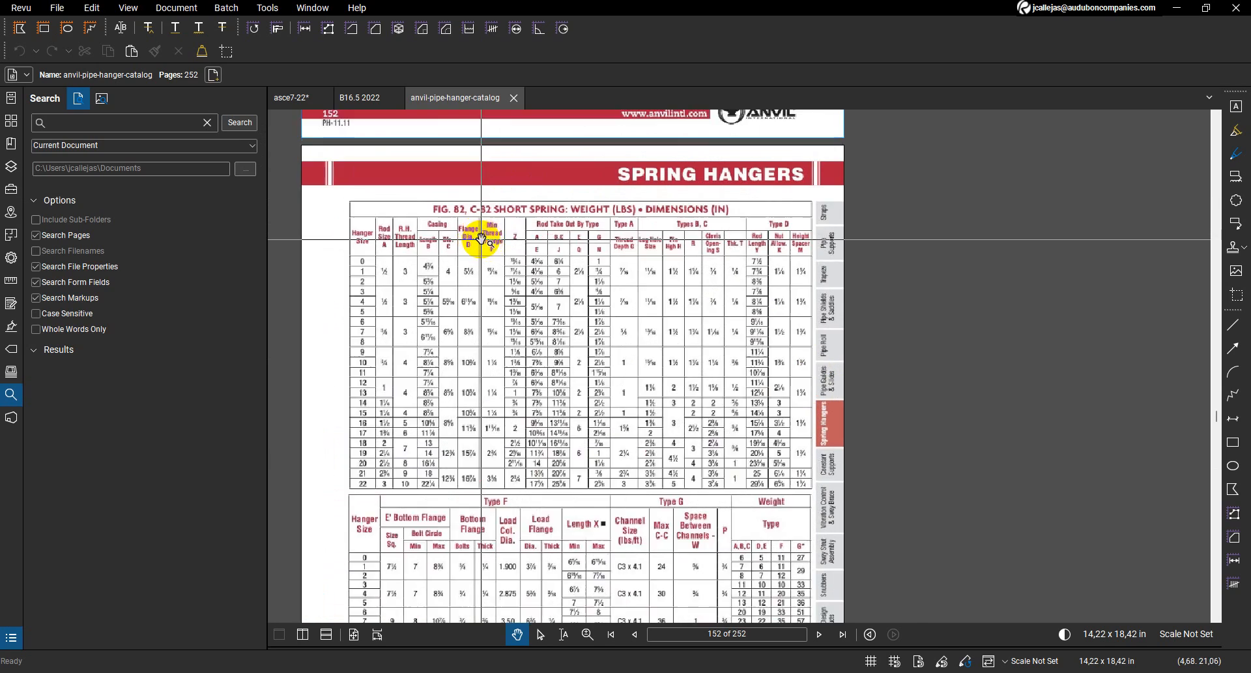
{"action": "left_click_drag", "start_coordinate": [410, 398], "coordinate": [417, 380]}
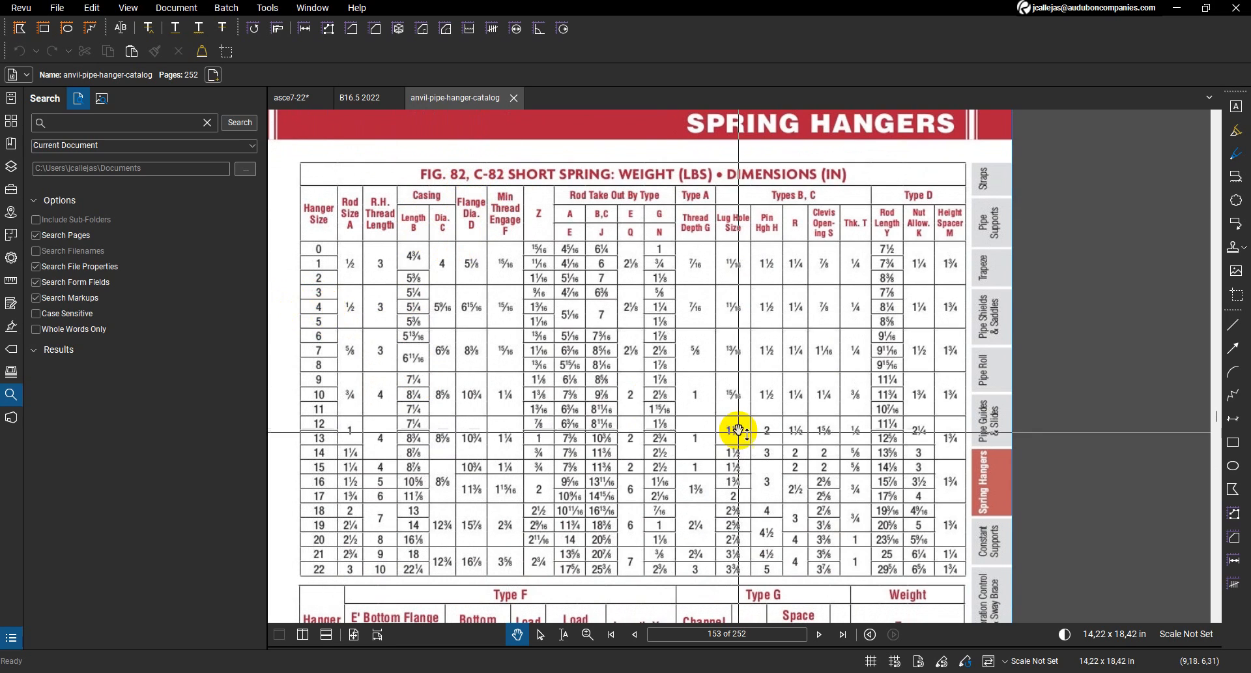
{"action": "left_click", "coordinate": [870, 672]}
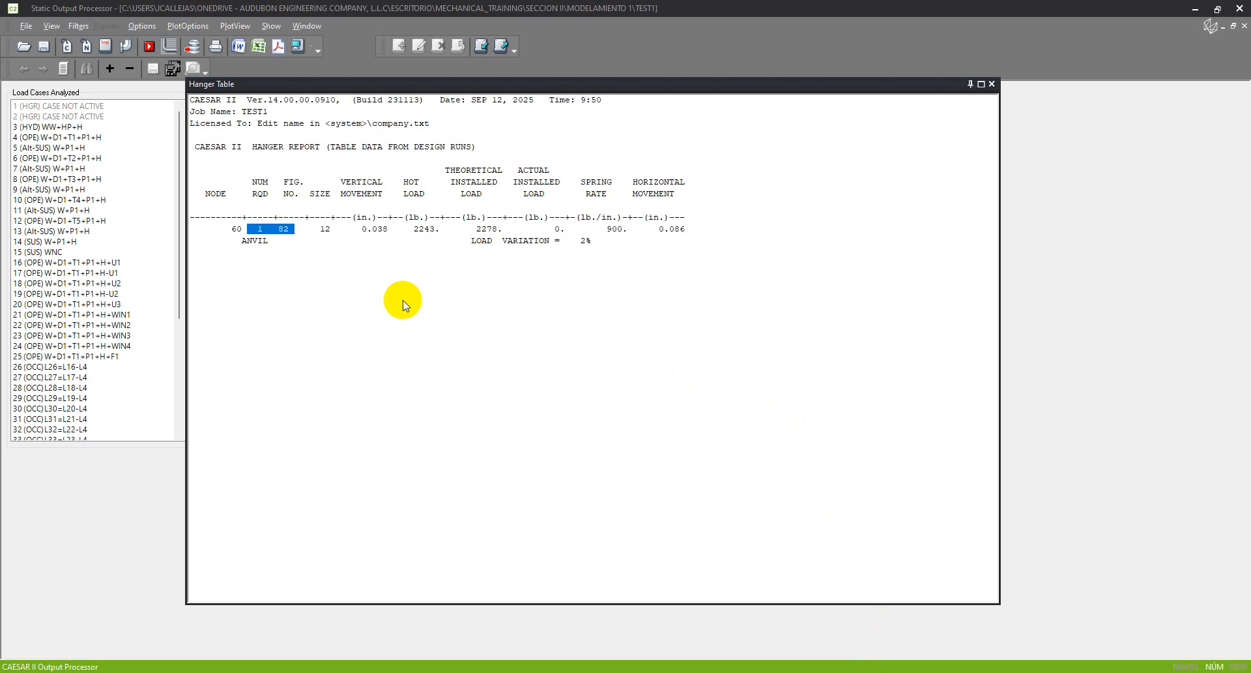
{"action": "key", "text": "alt+Tab"}
{"action": "scroll", "coordinate": [529, 271], "scroll_direction": "down", "scroll_amount": 1}
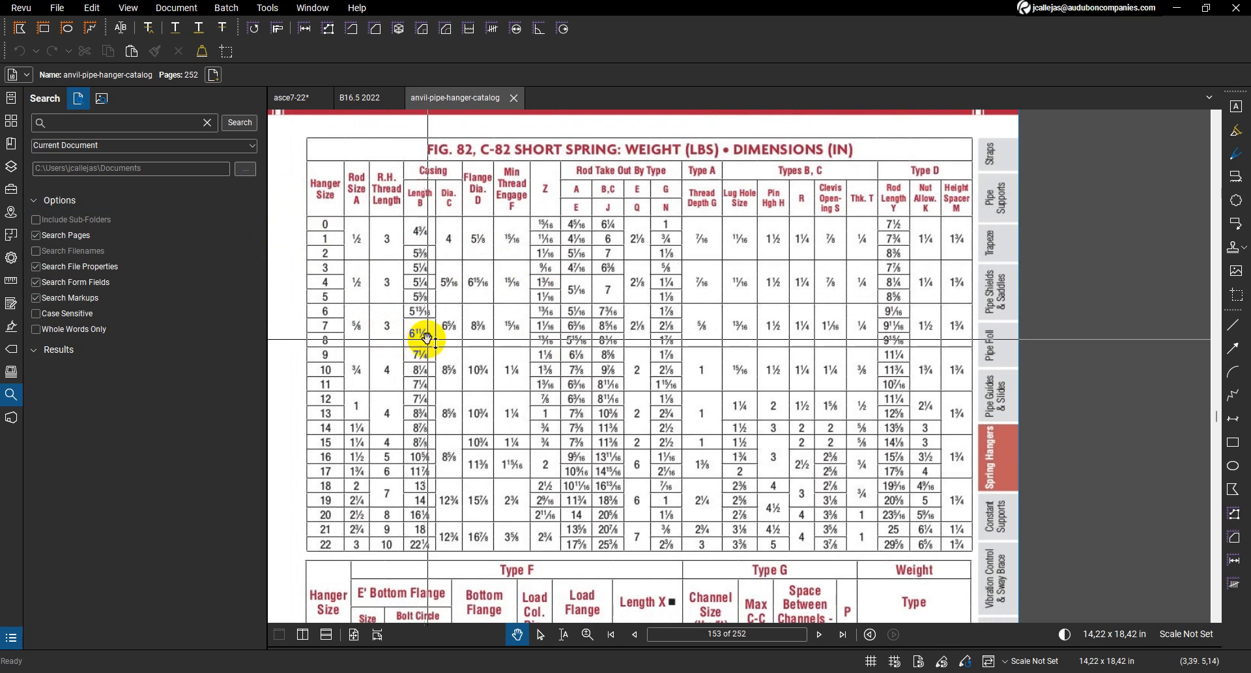
{"action": "left_click_drag", "start_coordinate": [287, 378], "coordinate": [288, 376]}
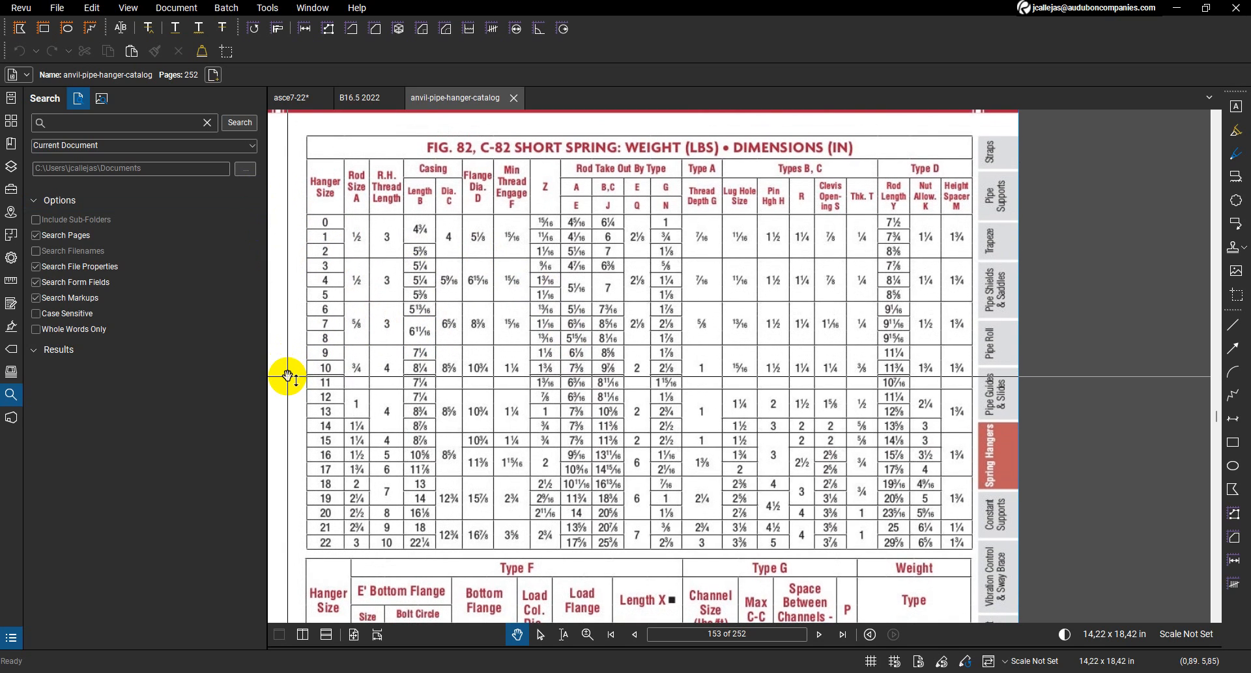
{"action": "key", "text": "alt+Tab"}
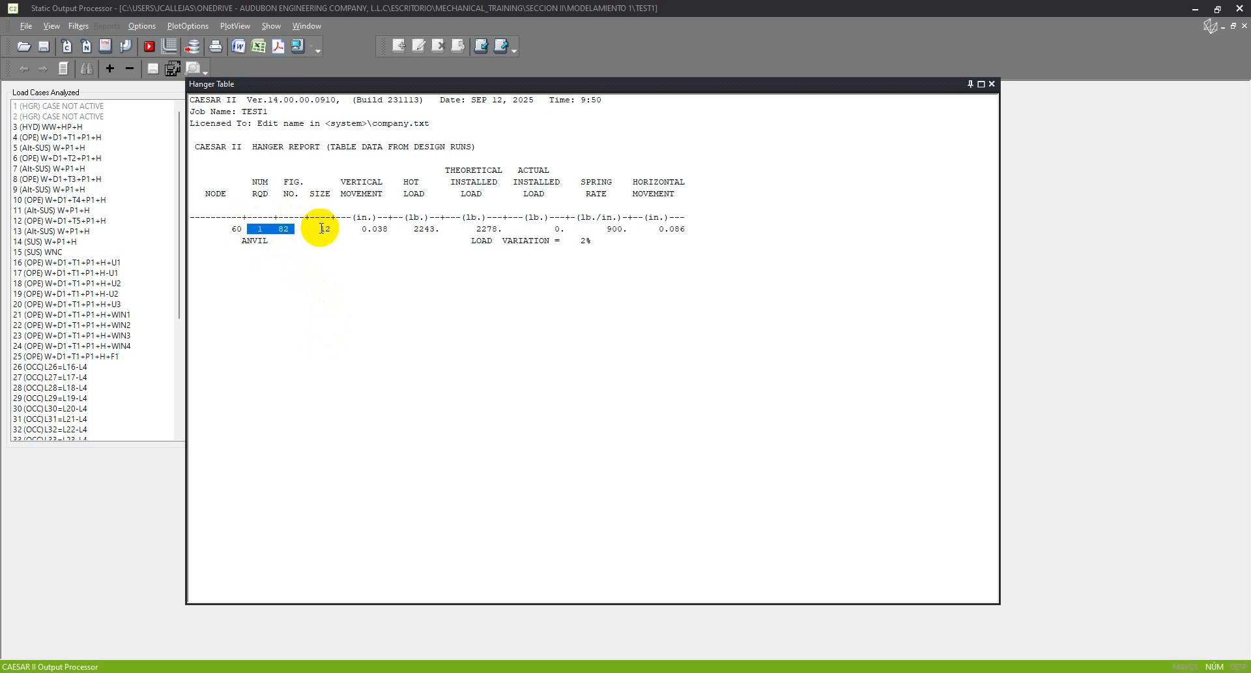
{"action": "key", "text": "alt+Tab"}
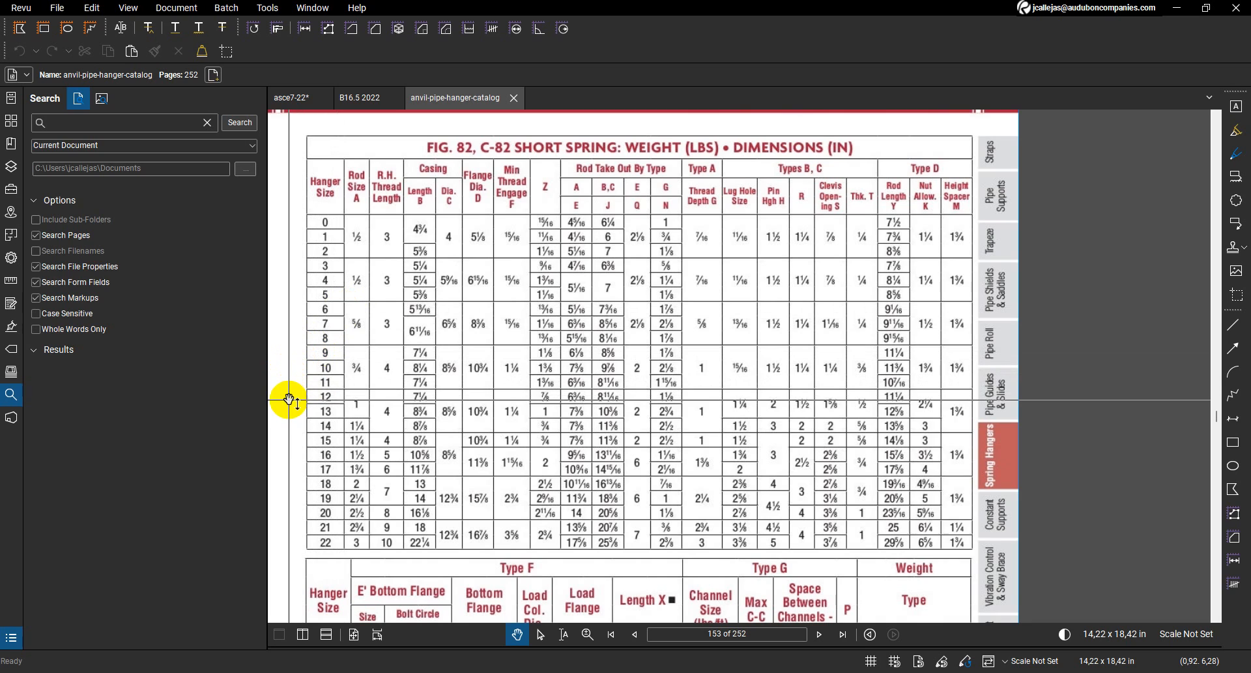
{"action": "left_click", "coordinate": [289, 399]}
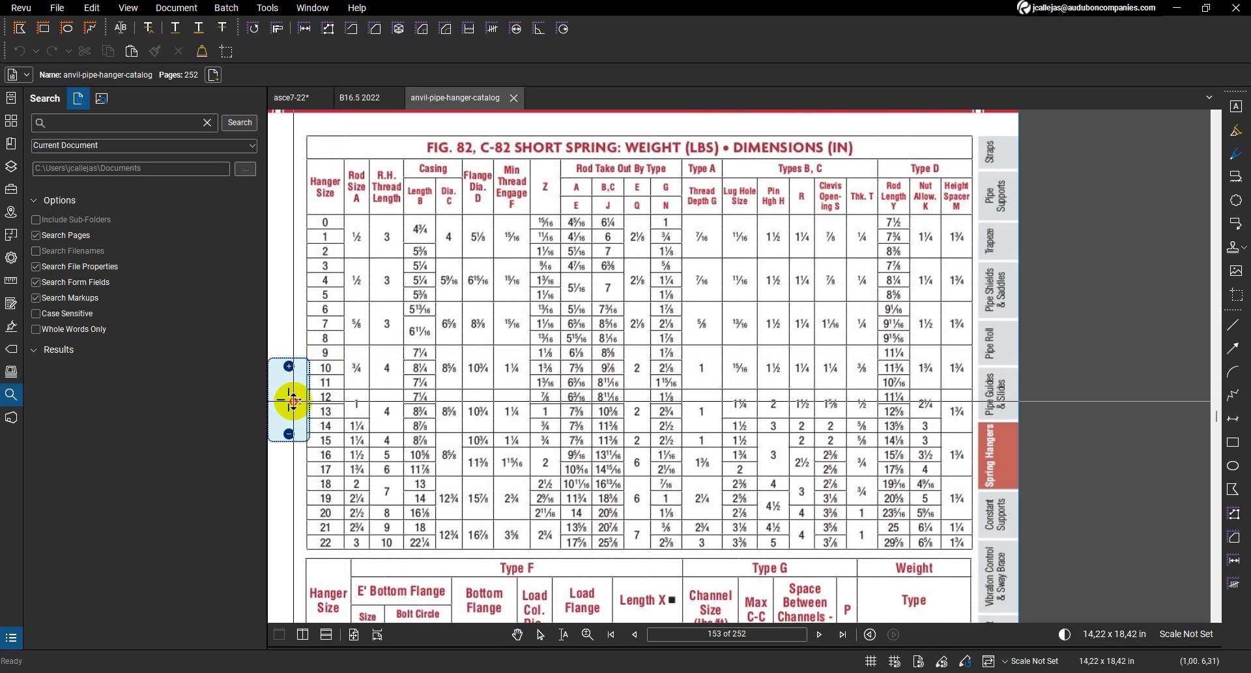
{"action": "left_click", "coordinate": [471, 400]}
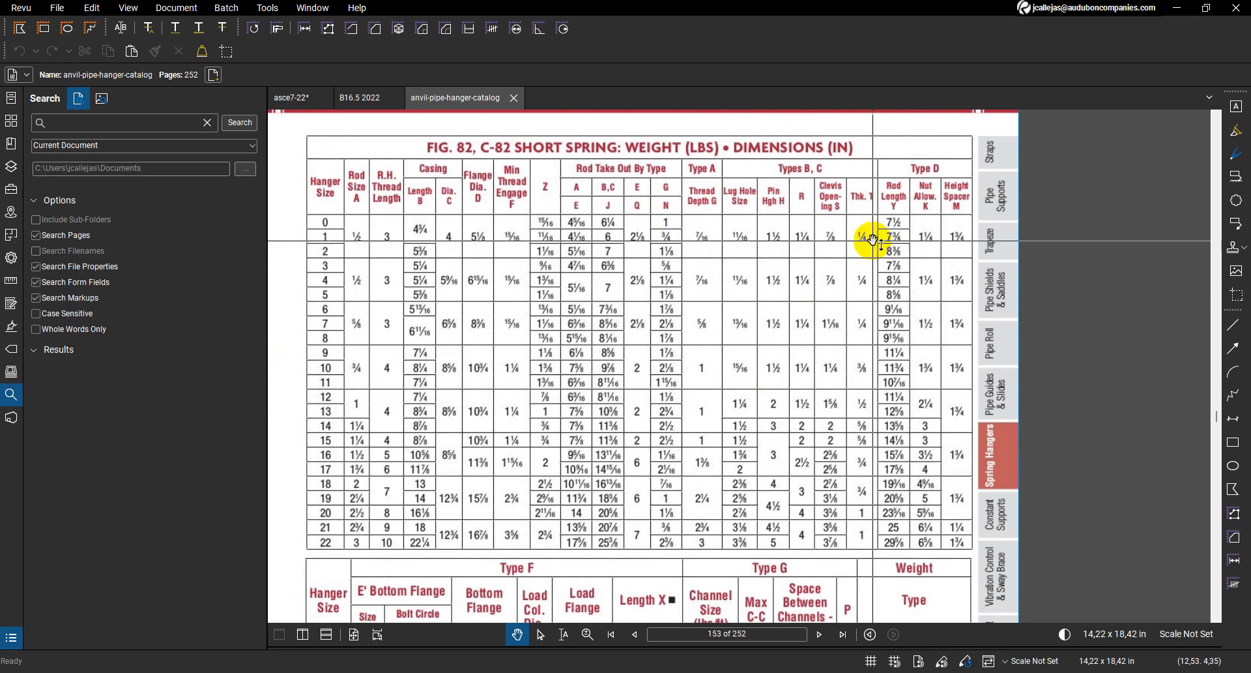
Find the Type F dimensions and weights for Fig. 82 hangers in the lower table on catalog page 153
{"action": "scroll", "coordinate": [829, 321], "scroll_direction": "down", "scroll_amount": 3}
{"action": "scroll", "coordinate": [831, 321], "scroll_direction": "down", "scroll_amount": 5}
{"action": "scroll", "coordinate": [831, 322], "scroll_direction": "up", "scroll_amount": 3}
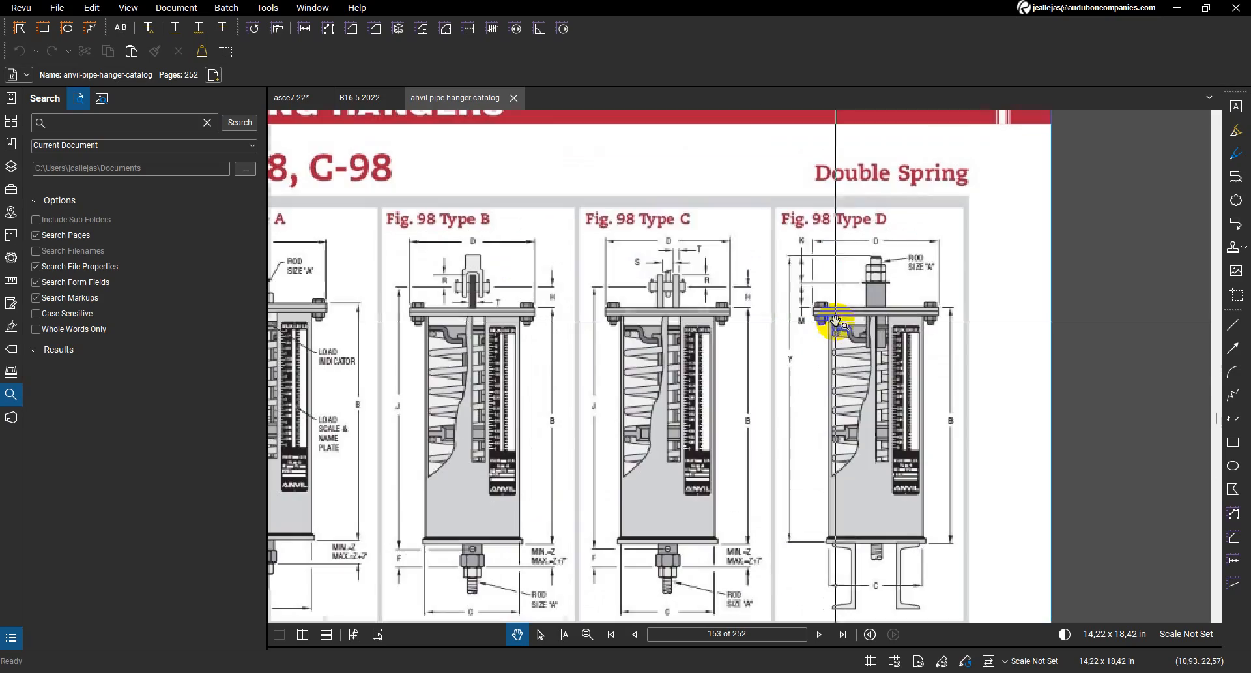
{"action": "left_click_drag", "start_coordinate": [554, 307], "coordinate": [779, 394]}
{"action": "scroll", "coordinate": [795, 213], "scroll_direction": "down", "scroll_amount": 2}
{"action": "scroll", "coordinate": [795, 284], "scroll_direction": "up", "scroll_amount": 5}
{"action": "scroll", "coordinate": [812, 267], "scroll_direction": "down", "scroll_amount": 4}
{"action": "scroll", "coordinate": [780, 394], "scroll_direction": "up", "scroll_amount": 10}
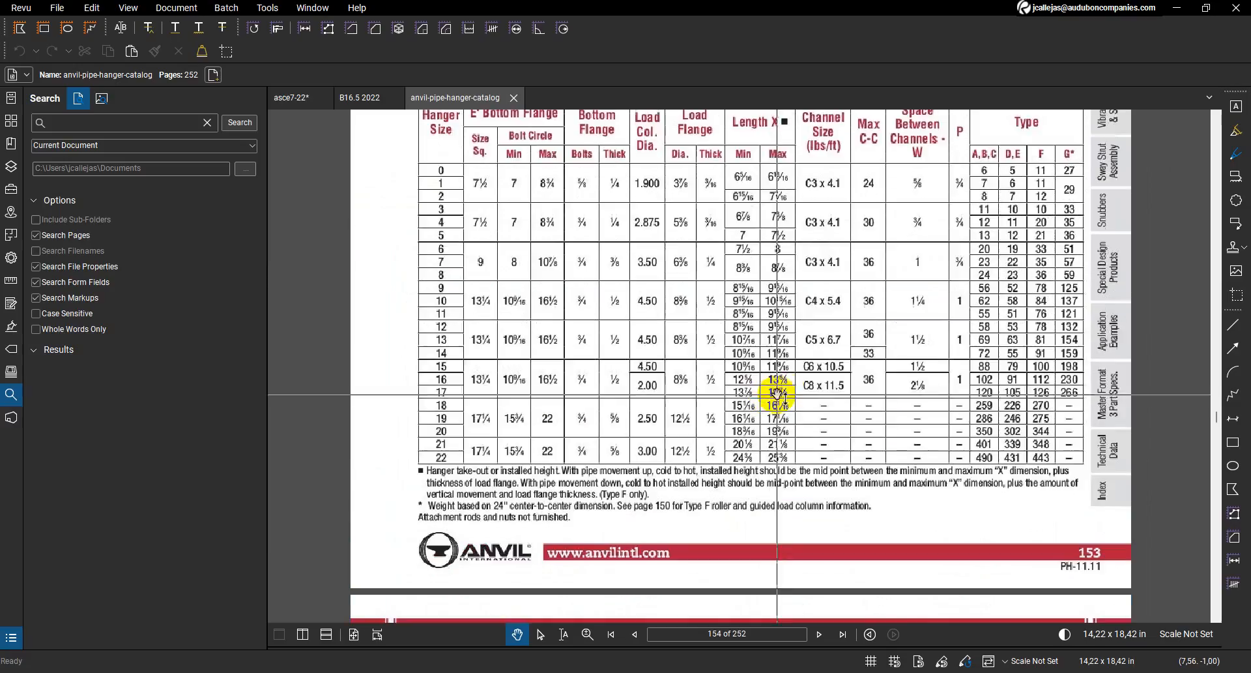
Inspect the dimension letters on the Fig. 82 Type F drawing on catalog page 152
{"action": "left_click_drag", "start_coordinate": [855, 303], "coordinate": [715, 409]}
{"action": "scroll", "coordinate": [795, 273], "scroll_direction": "up", "scroll_amount": 3}
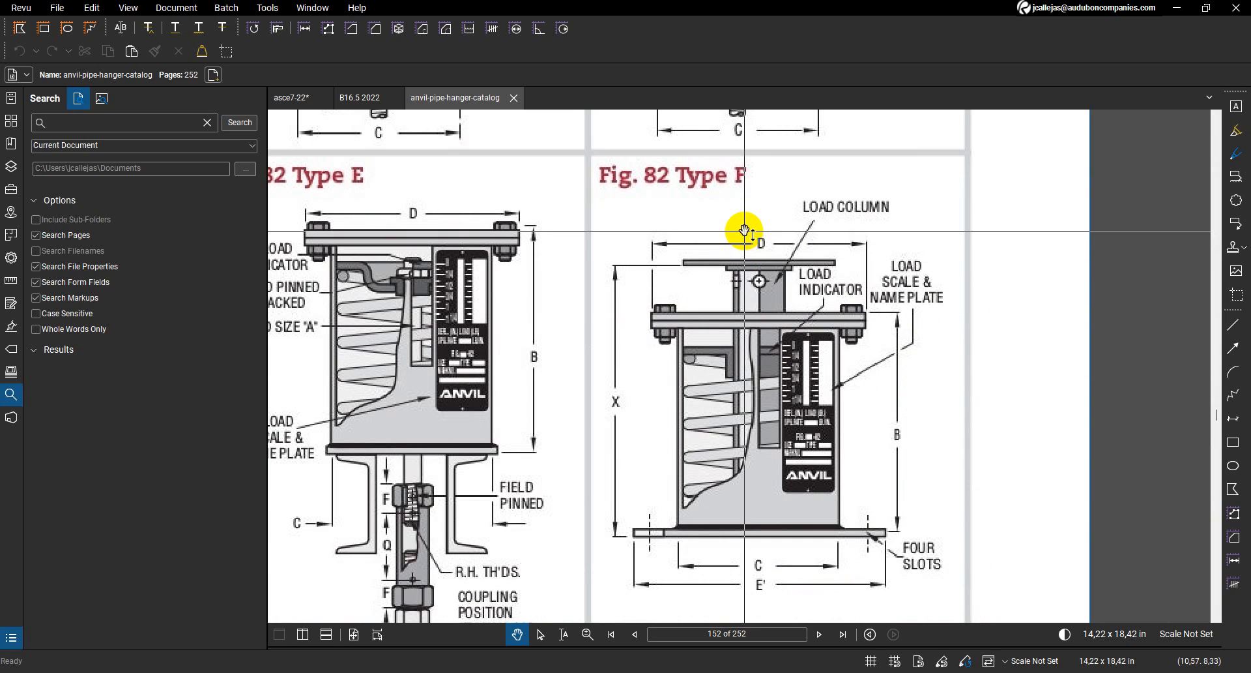
{"action": "scroll", "coordinate": [720, 210], "scroll_direction": "down", "scroll_amount": 3}
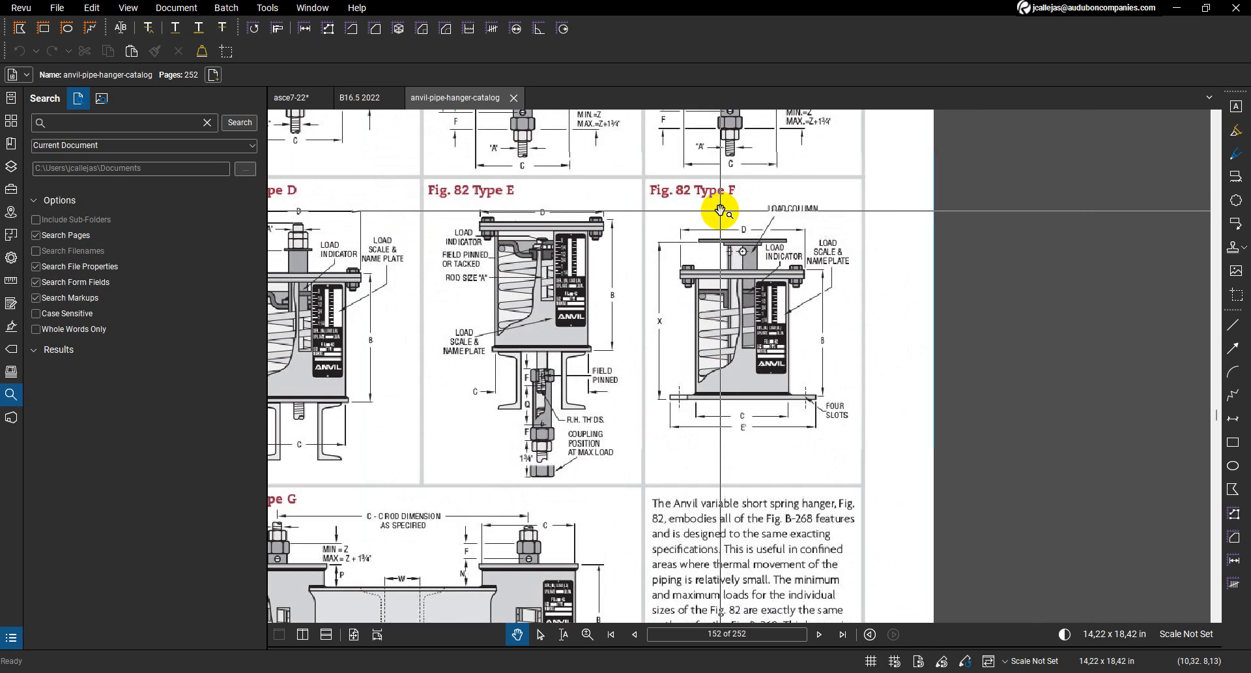
{"action": "scroll", "coordinate": [721, 209], "scroll_direction": "down", "scroll_amount": 3}
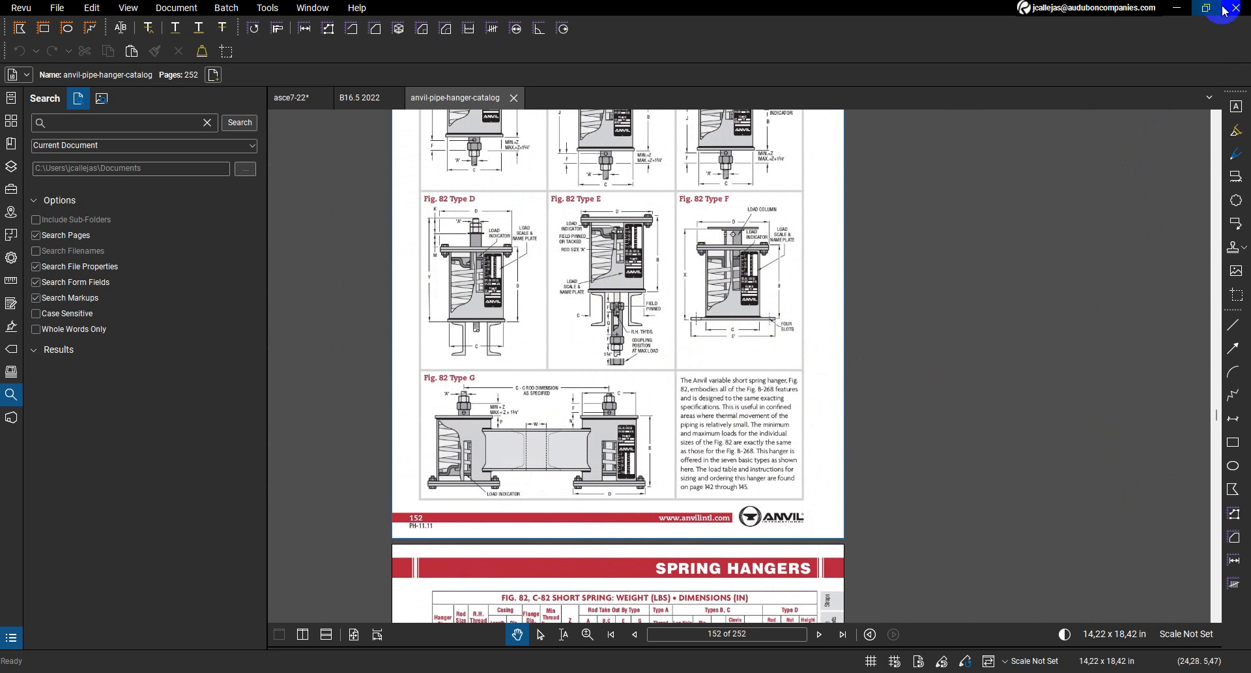
Go back to catalog page 145 and examine the load table for hanger sizes 10 through 22
{"action": "scroll", "coordinate": [906, 372], "scroll_direction": "up", "scroll_amount": 10}
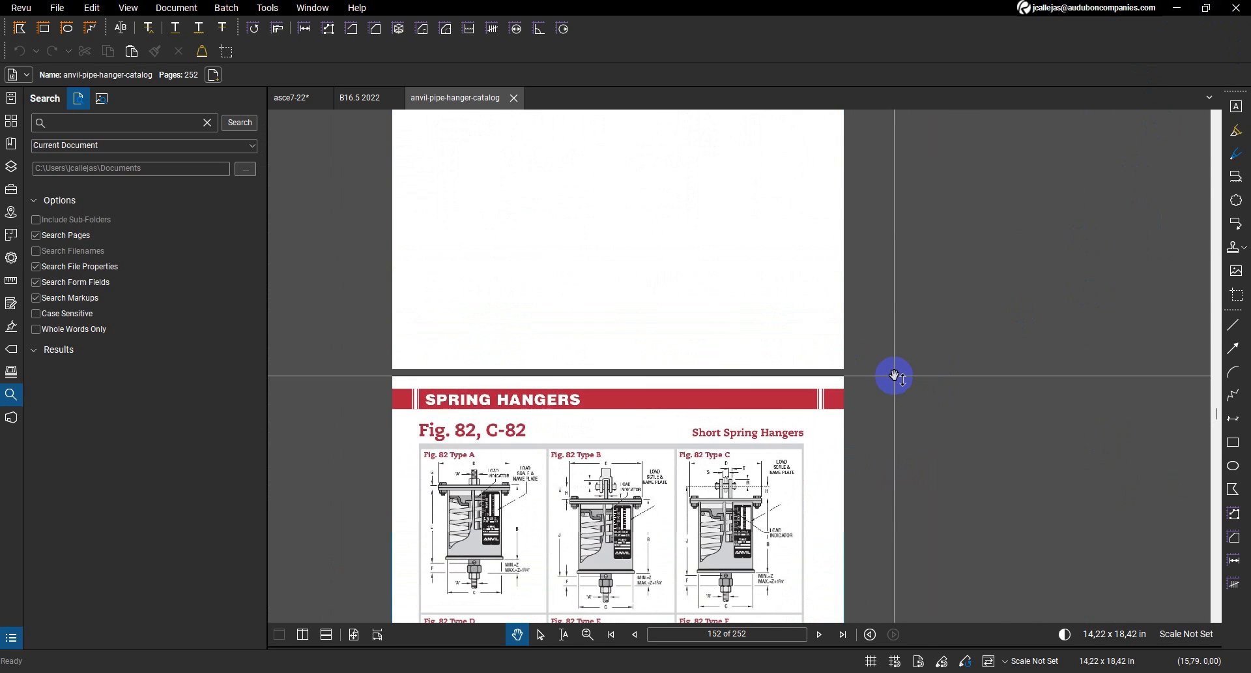
{"action": "scroll", "coordinate": [906, 372], "scroll_direction": "up", "scroll_amount": 15}
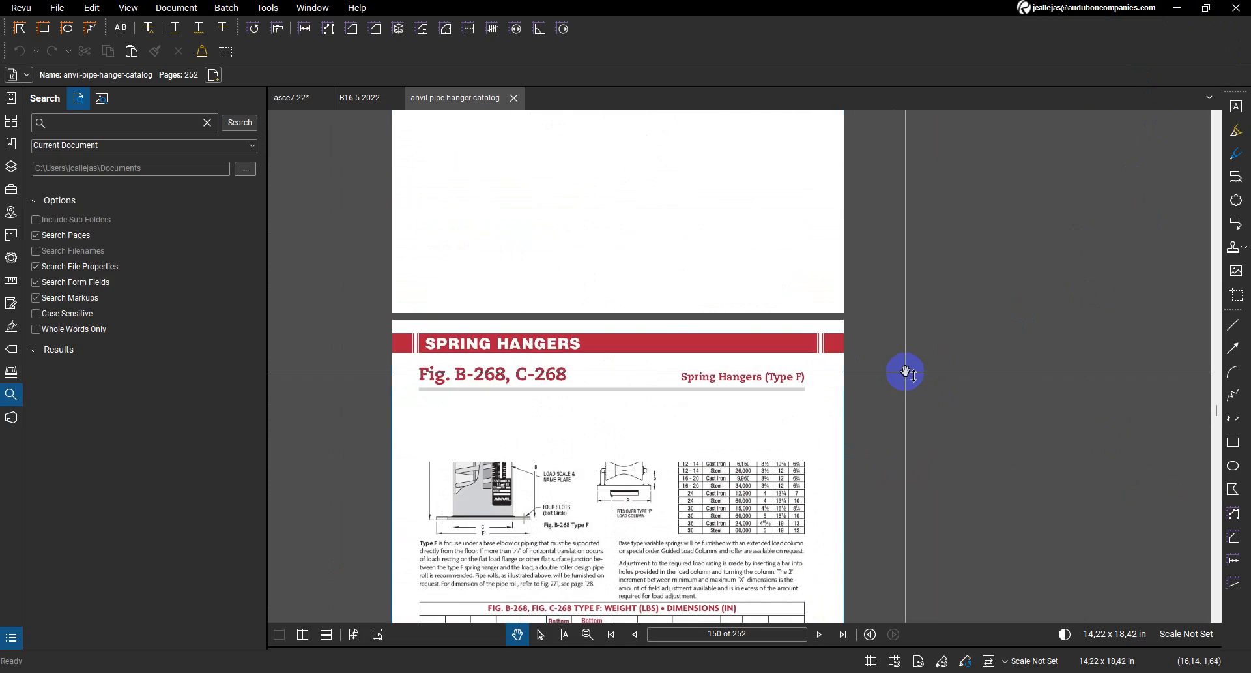
{"action": "scroll", "coordinate": [906, 372], "scroll_direction": "up", "scroll_amount": 15}
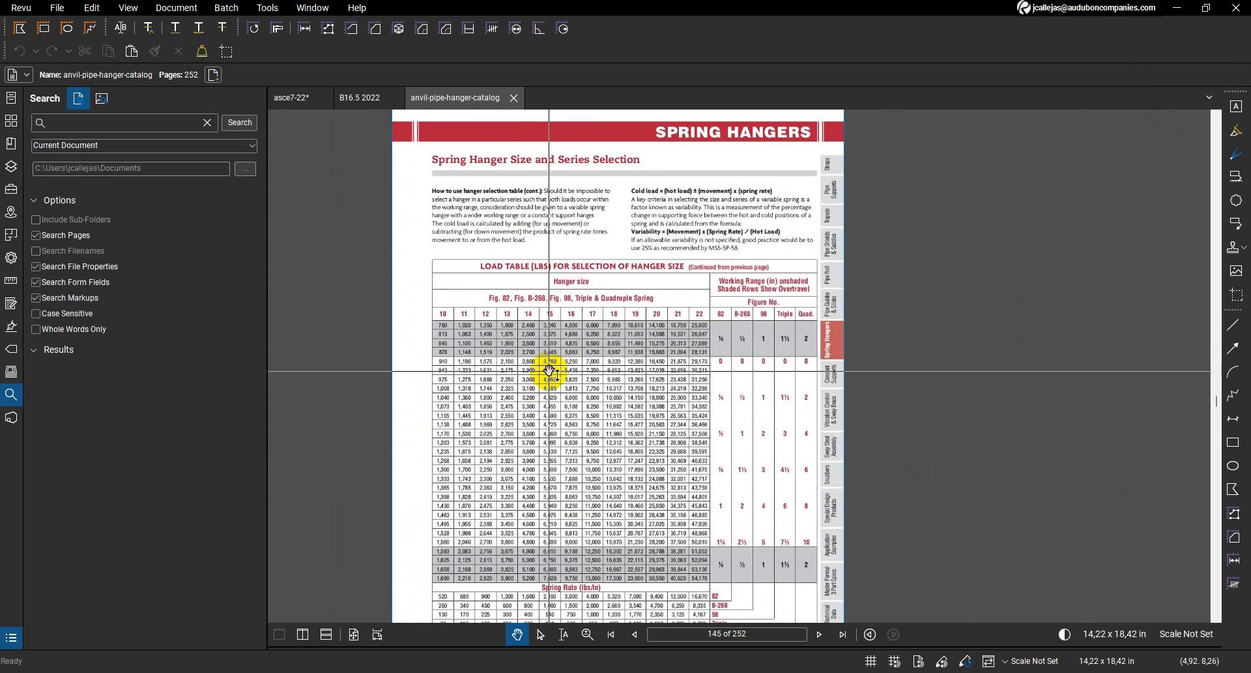
{"action": "scroll", "coordinate": [547, 369], "scroll_direction": "up", "scroll_amount": 5, "text": "ctrl"}
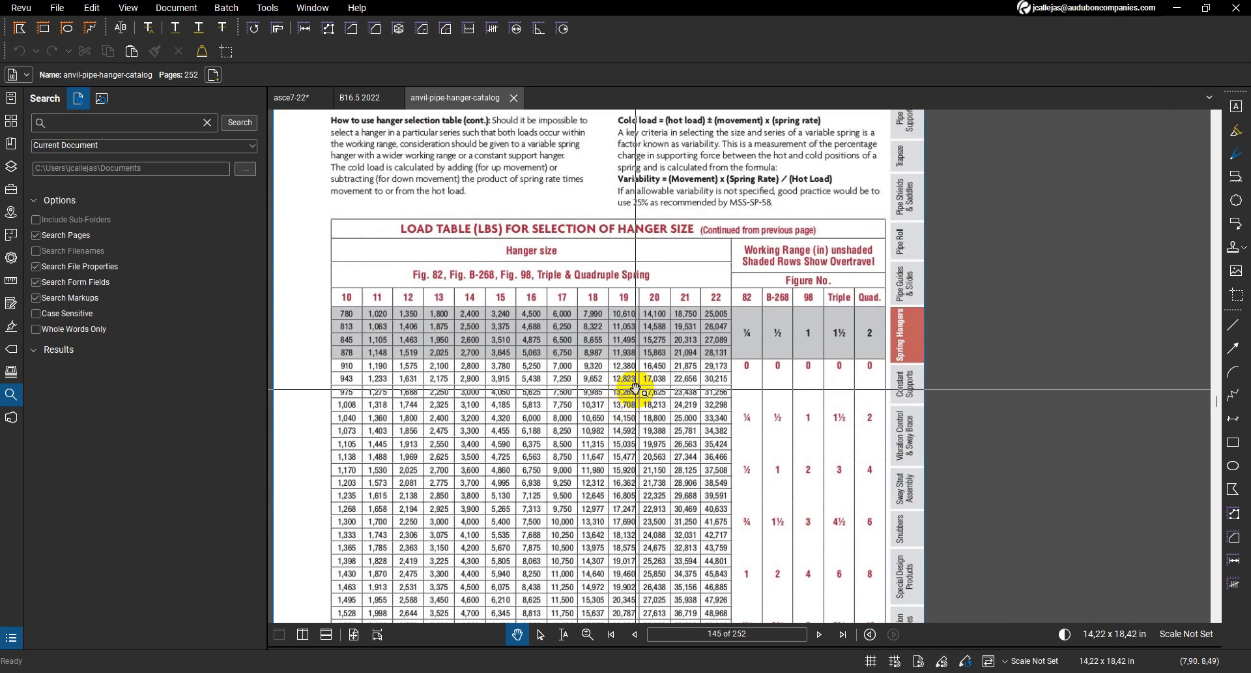
{"action": "scroll", "coordinate": [629, 391], "scroll_direction": "down", "scroll_amount": 2}
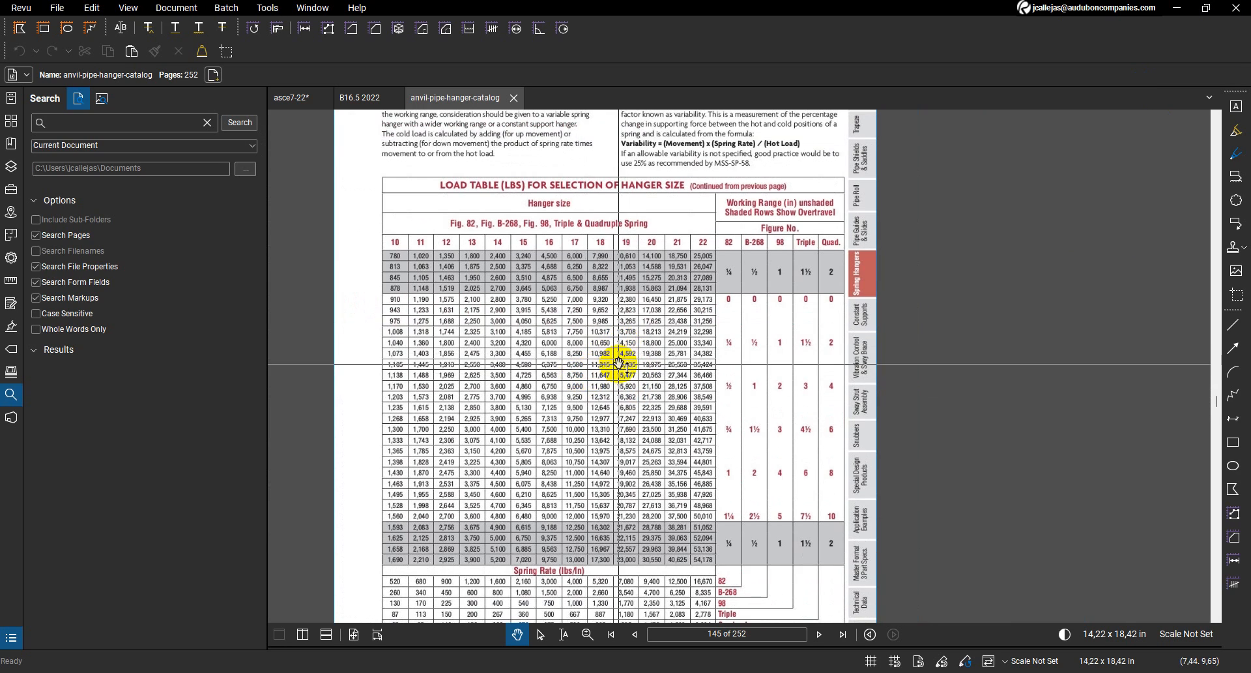
Switch to CAESAR II, close the hanger table, and select load case 4 (OPE) W+D1+T1+P1+H with the Hanger Table report deselected
{"action": "left_click", "coordinate": [1173, 6]}
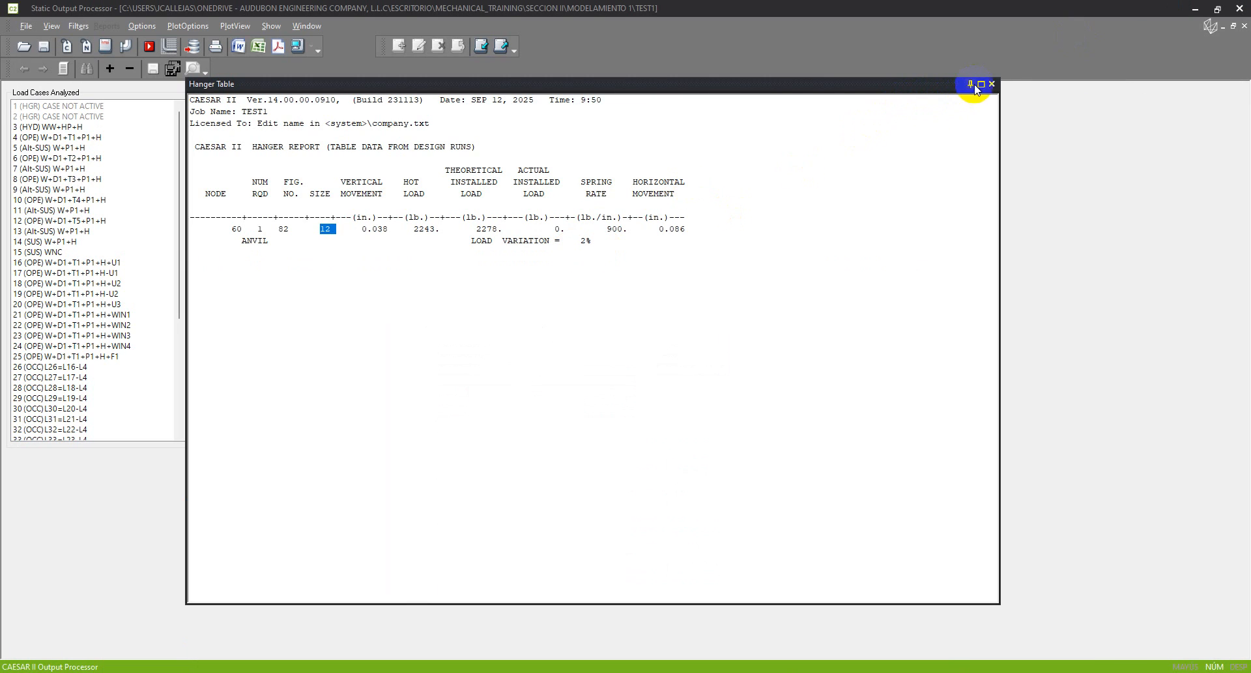
{"action": "left_click", "coordinate": [991, 84]}
{"action": "left_click", "coordinate": [56, 180]}
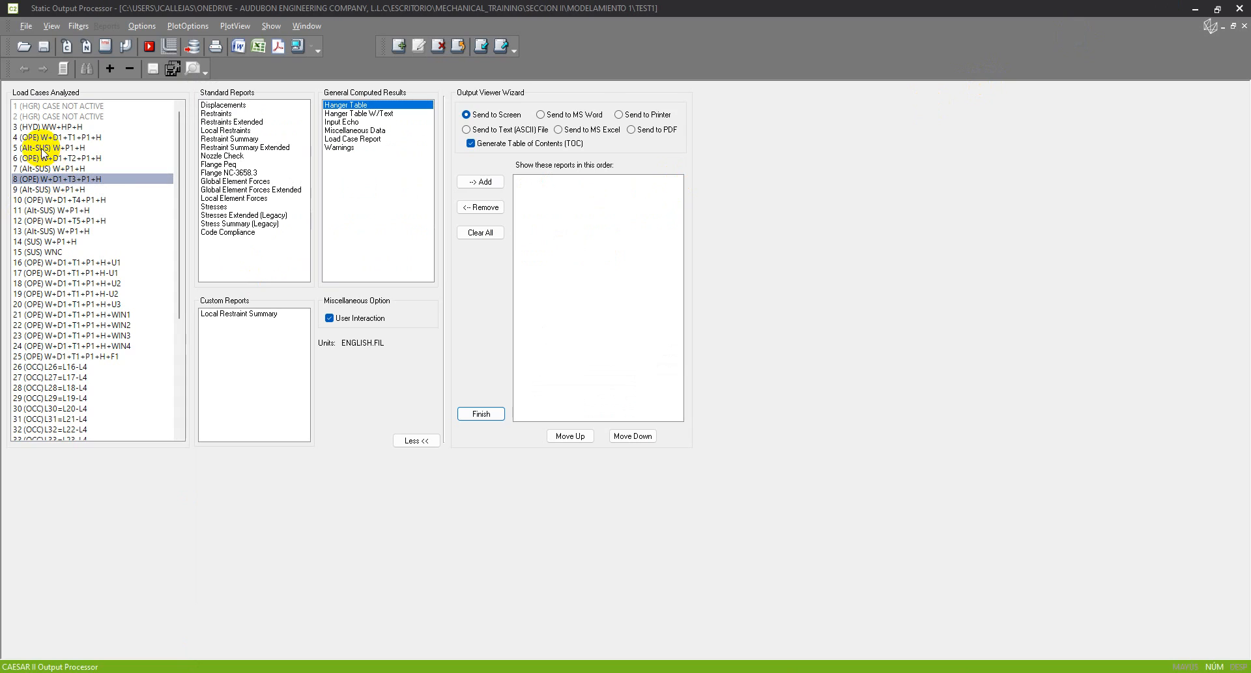
{"action": "left_click", "coordinate": [62, 137]}
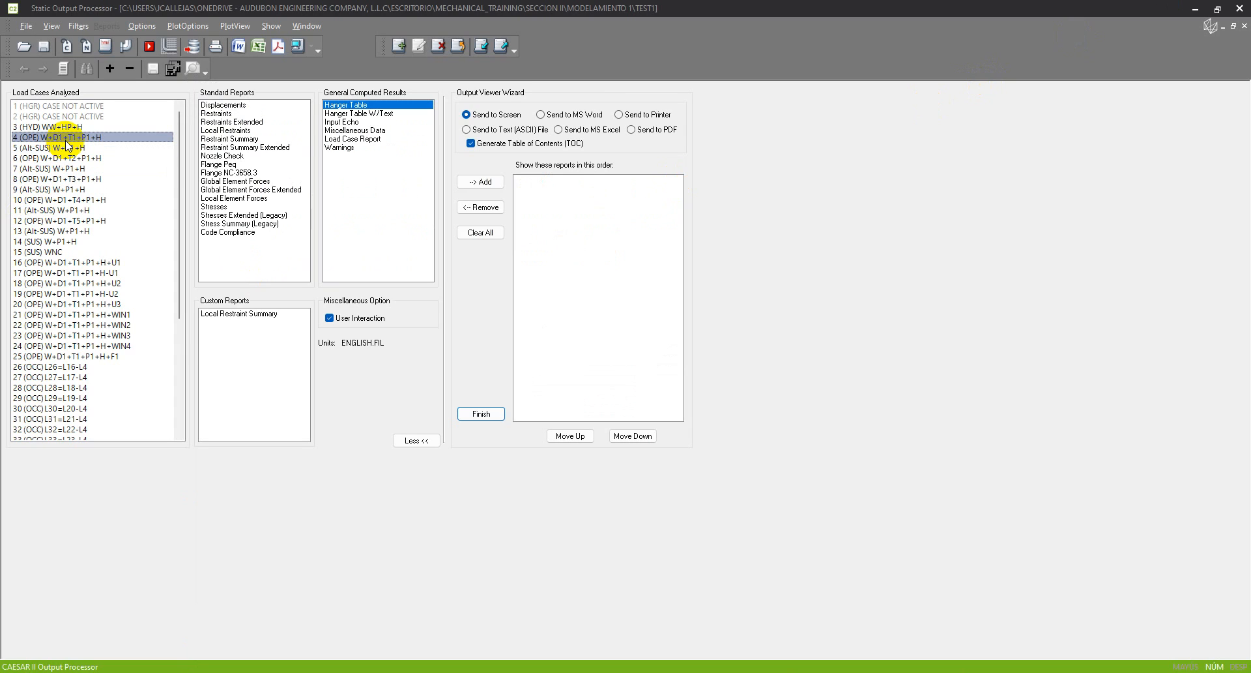
{"action": "left_click", "coordinate": [395, 105]}
{"action": "left_click", "coordinate": [395, 106]}
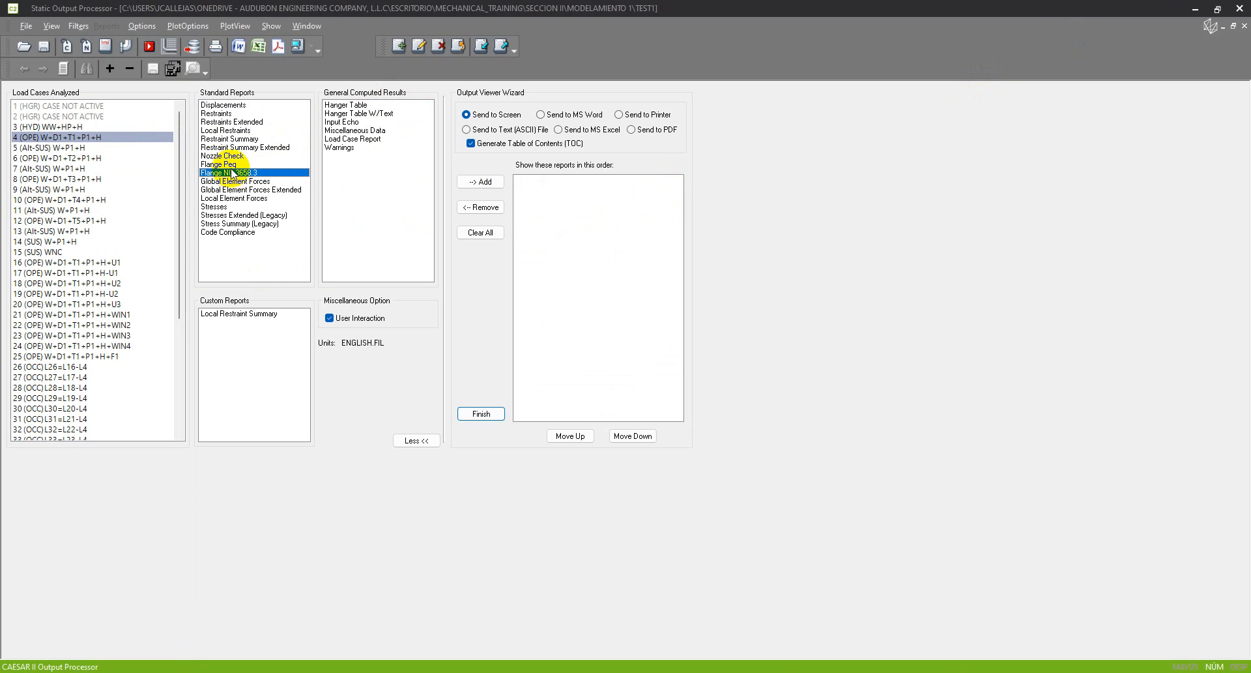
Examine the equivalent and allowable pressures in the Flange Peq report for load case 4 (OPE), and close the report
{"action": "left_click", "coordinate": [298, 45]}
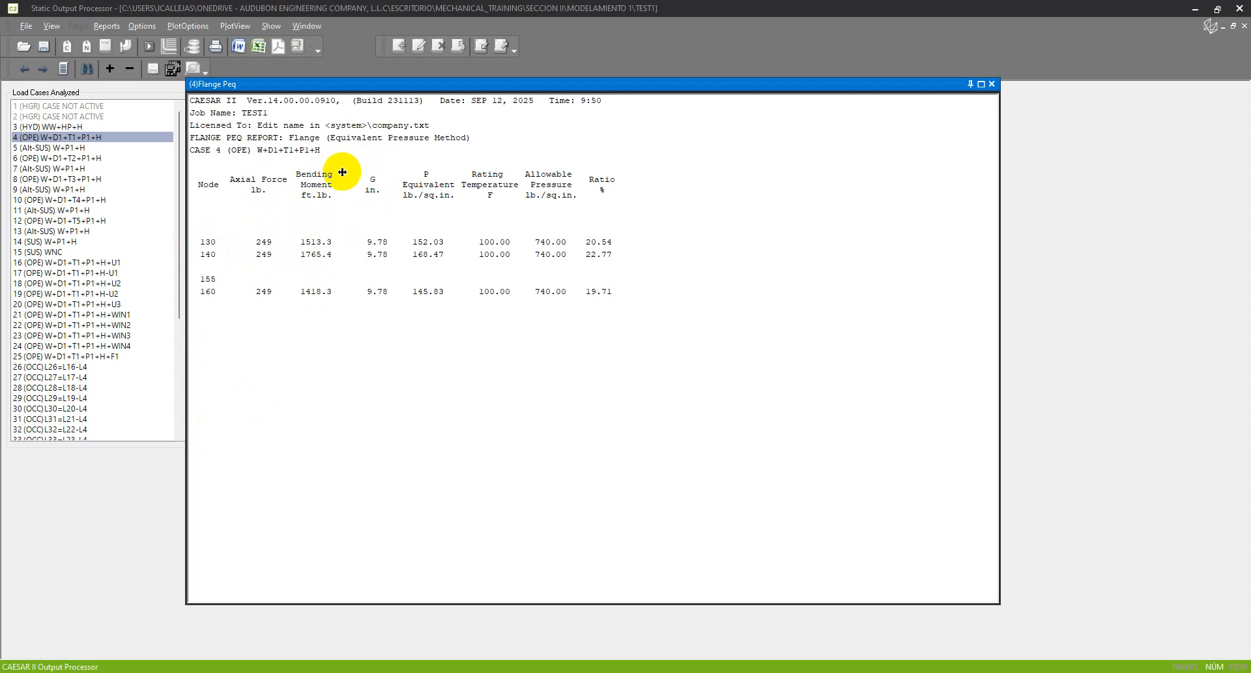
{"action": "left_click_drag", "start_coordinate": [588, 244], "coordinate": [593, 260]}
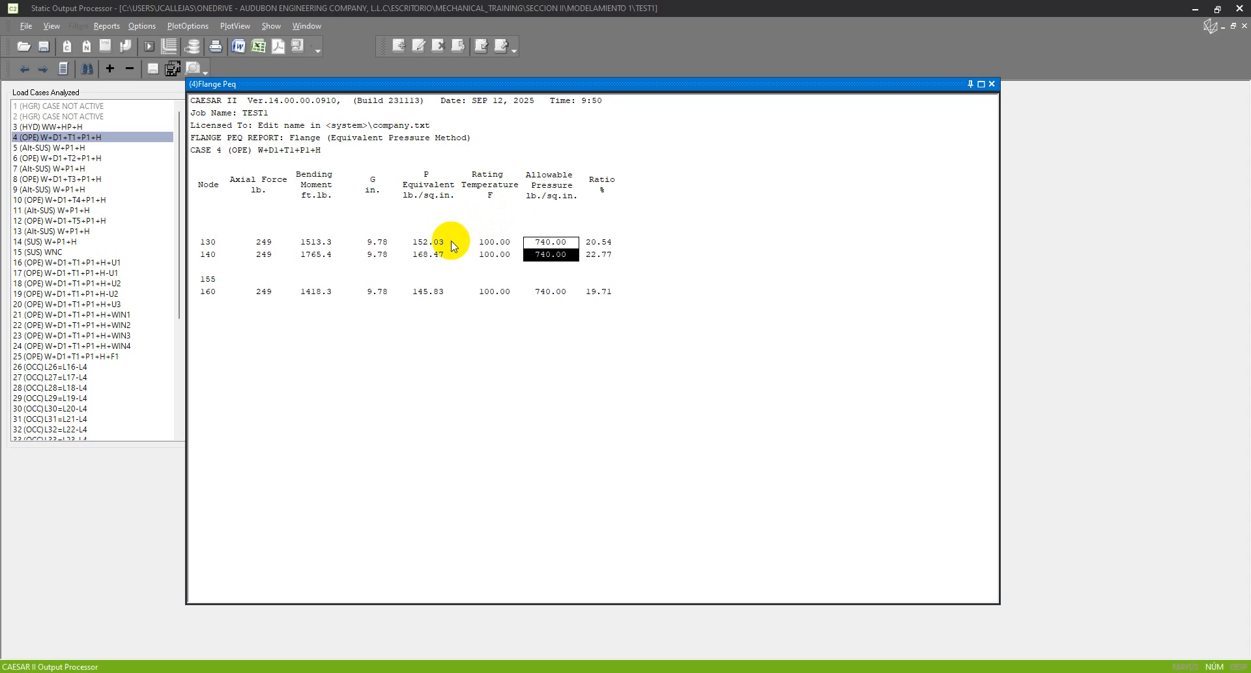
{"action": "left_click_drag", "start_coordinate": [446, 245], "coordinate": [447, 256]}
{"action": "left_click", "coordinate": [372, 292]}
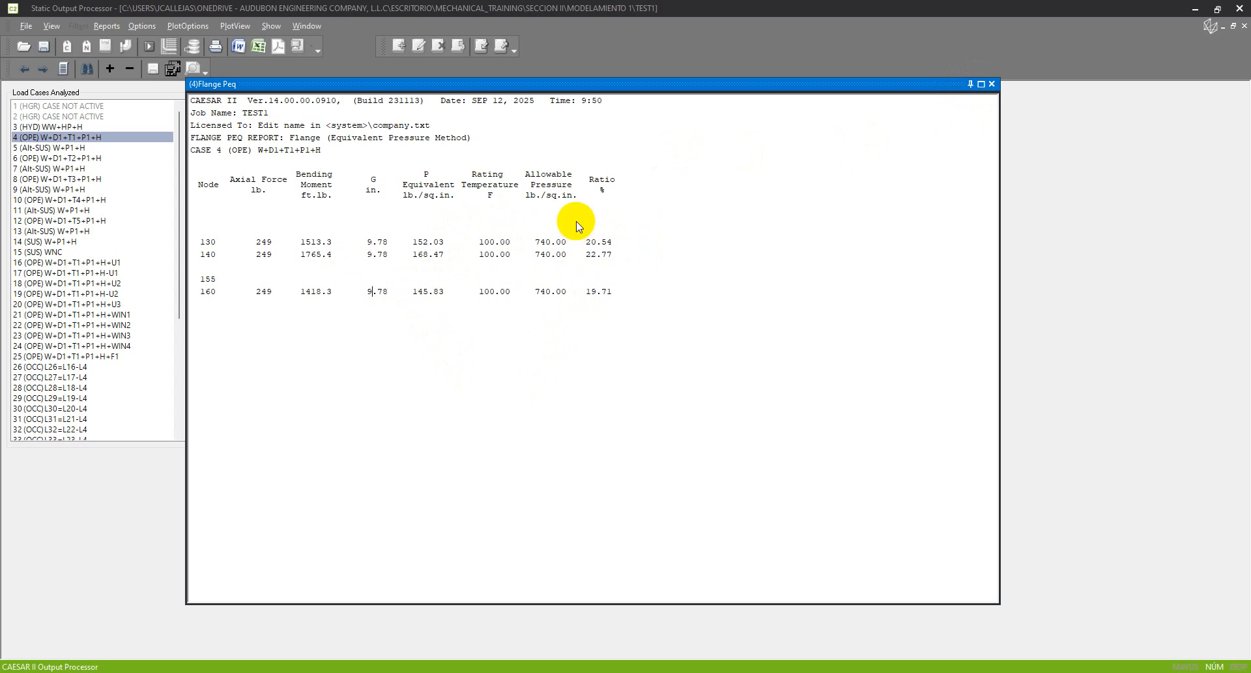
{"action": "left_click", "coordinate": [992, 84]}
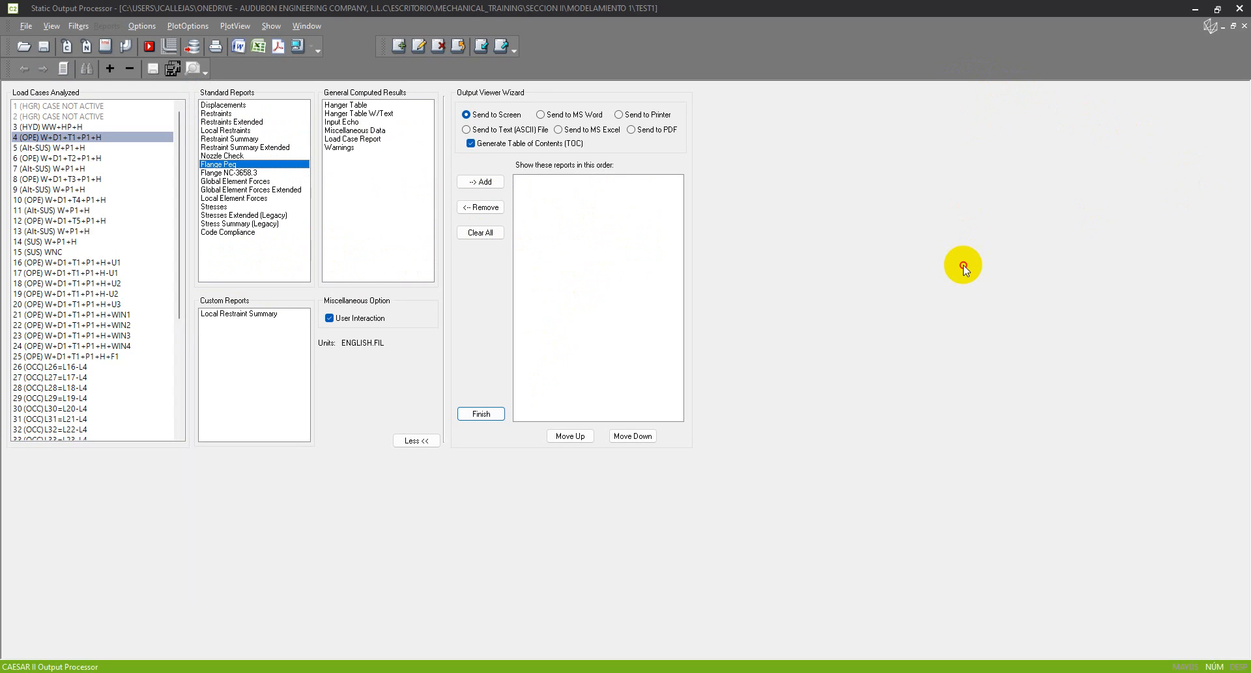
Leave the static output processor and return to the TEST1 piping input at the bends between nodes 10 and 50
{"action": "left_click", "coordinate": [127, 46]}
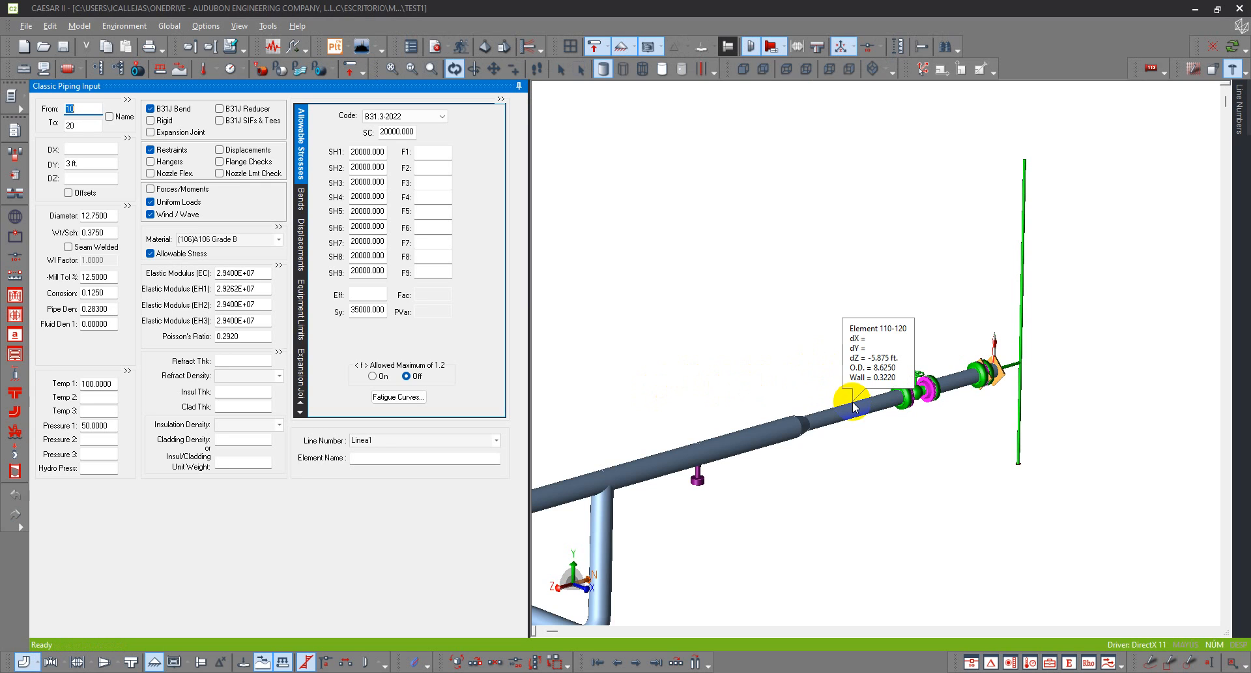
{"action": "scroll", "coordinate": [790, 254], "scroll_direction": "down", "scroll_amount": 3}
{"action": "scroll", "coordinate": [769, 348], "scroll_direction": "up", "scroll_amount": 3}
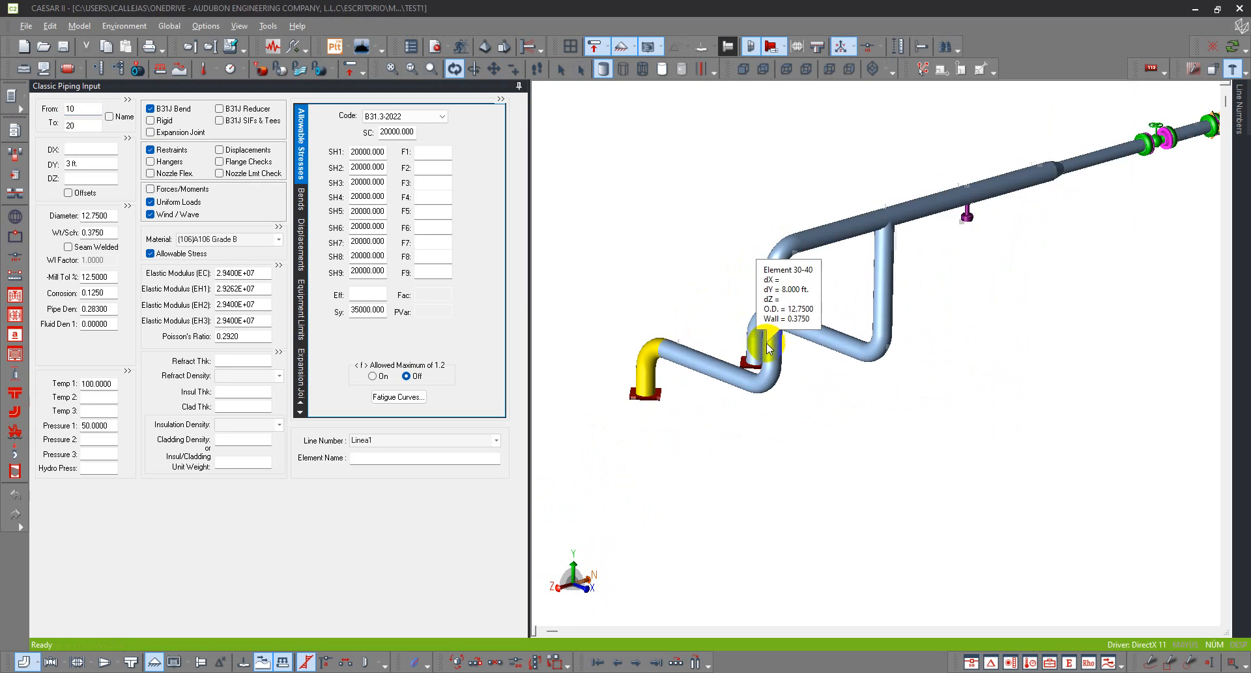
{"action": "scroll", "coordinate": [769, 349], "scroll_direction": "up", "scroll_amount": 3}
{"action": "scroll", "coordinate": [750, 210], "scroll_direction": "down", "scroll_amount": 2}
{"action": "scroll", "coordinate": [873, 316], "scroll_direction": "up", "scroll_amount": 2}
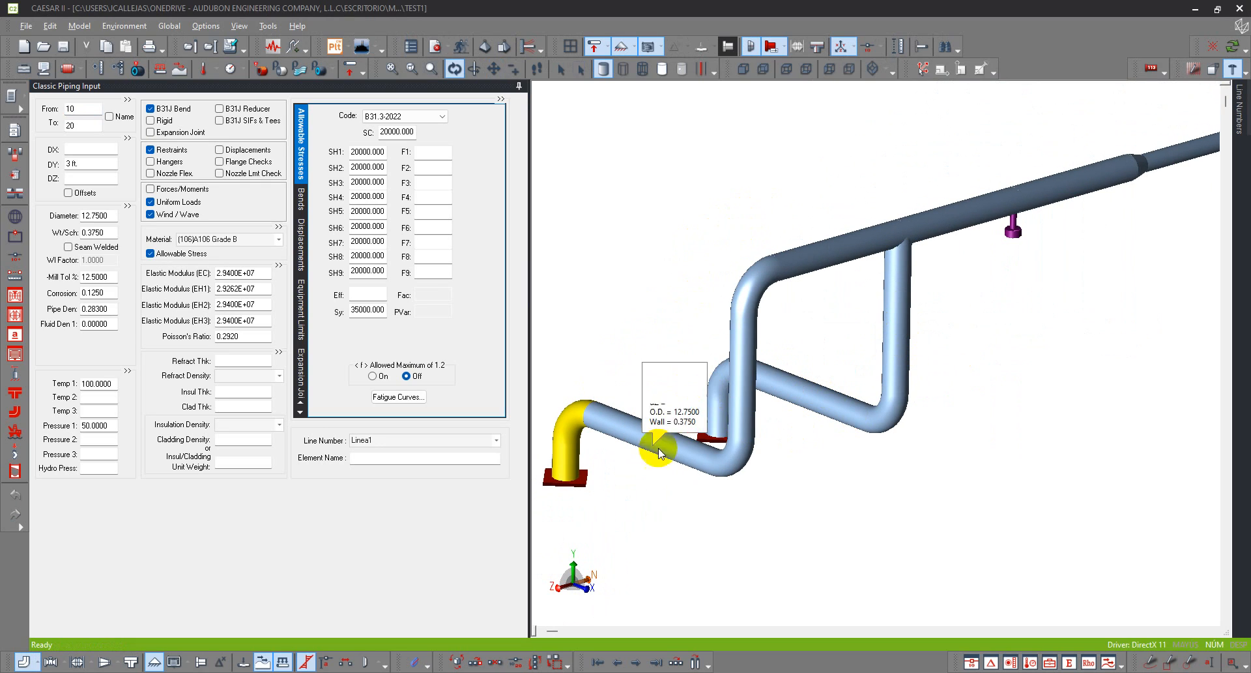
Remove the bend from element 30-40 and add it back with a long radius
{"action": "left_click", "coordinate": [756, 258]}
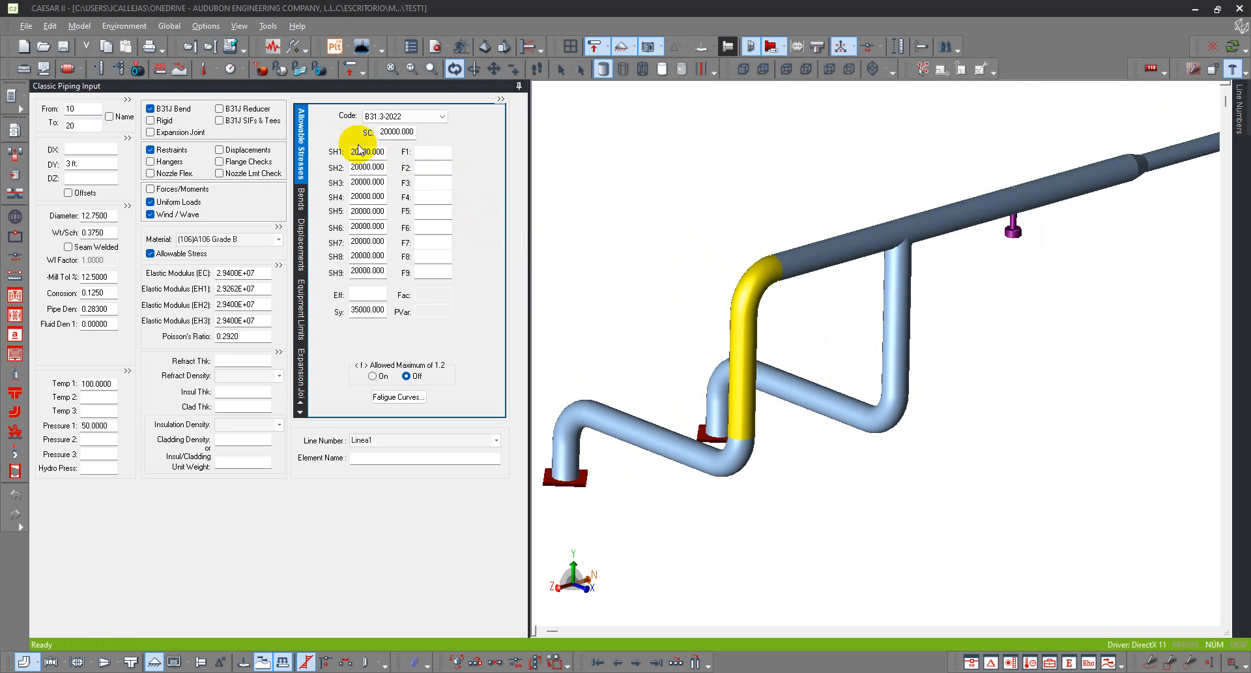
{"action": "double_click", "coordinate": [184, 111]}
{"action": "key", "text": "Return"}
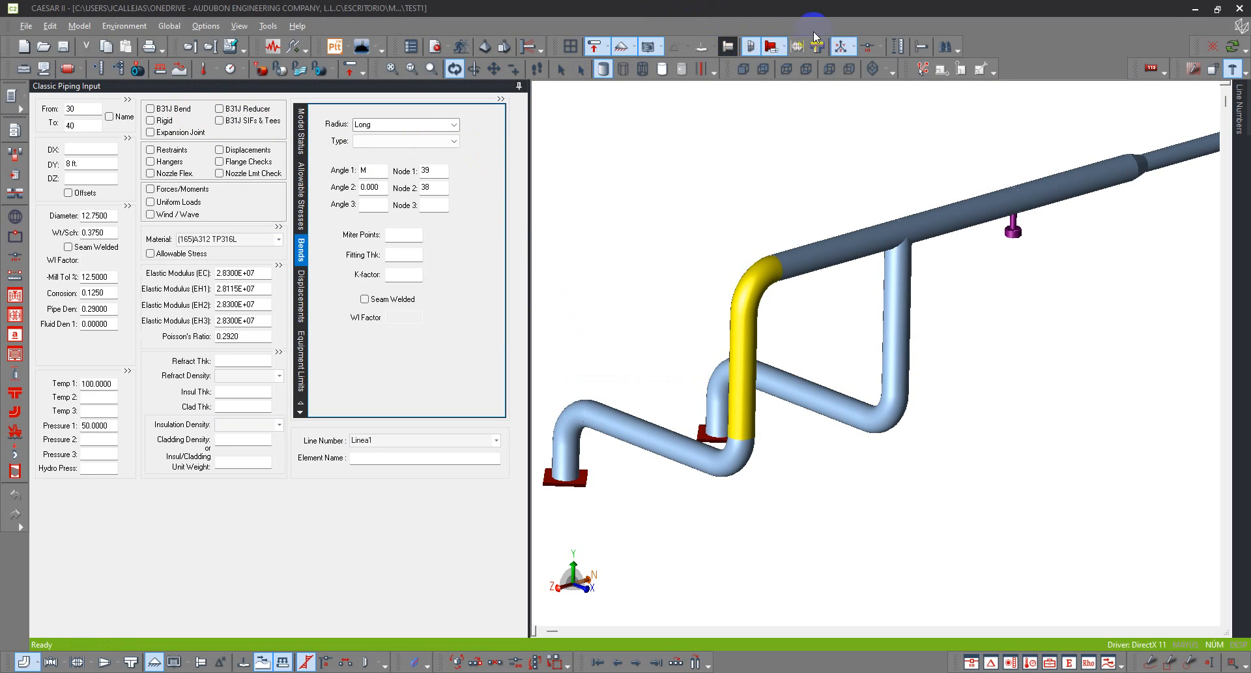
{"action": "scroll", "coordinate": [681, 361], "scroll_direction": "up", "scroll_amount": 2}
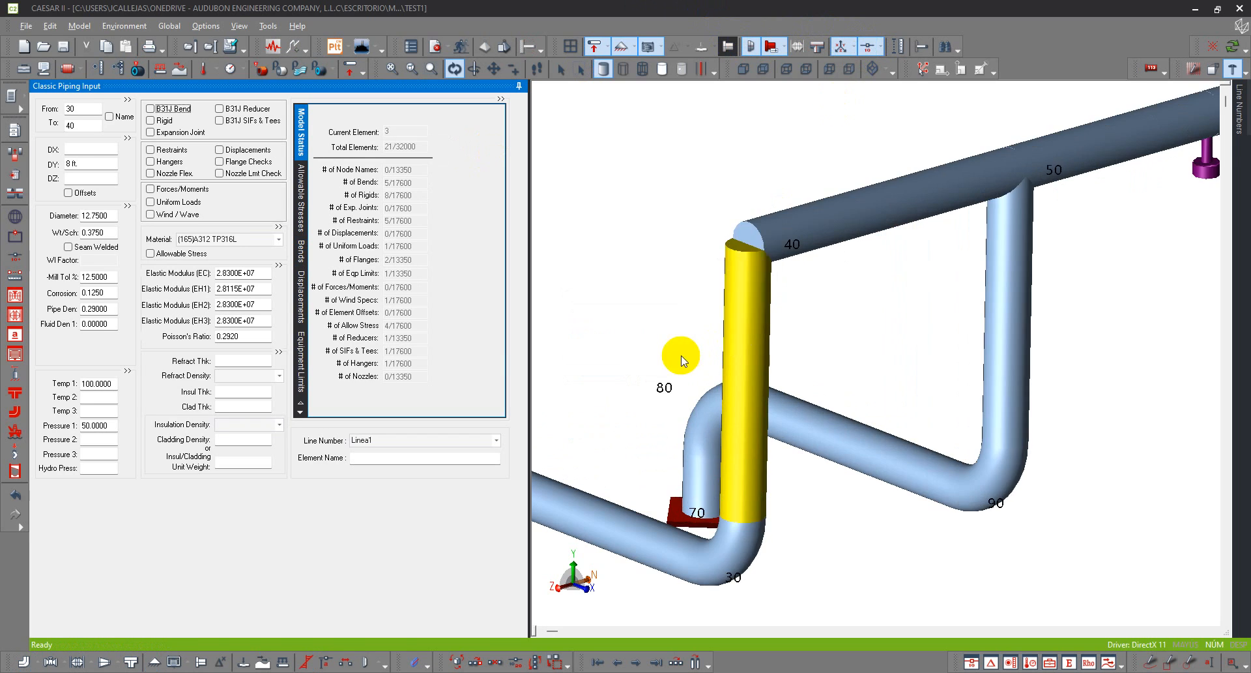
{"action": "scroll", "coordinate": [681, 360], "scroll_direction": "down", "scroll_amount": 3}
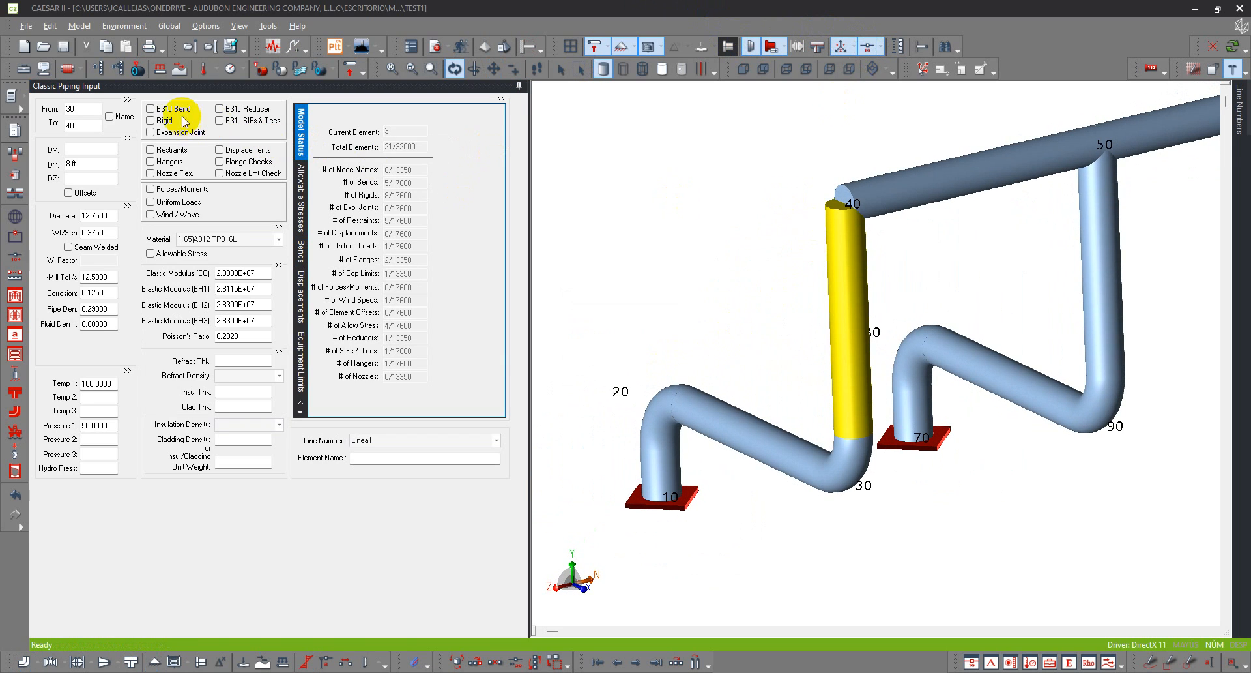
{"action": "left_click", "coordinate": [168, 109]}
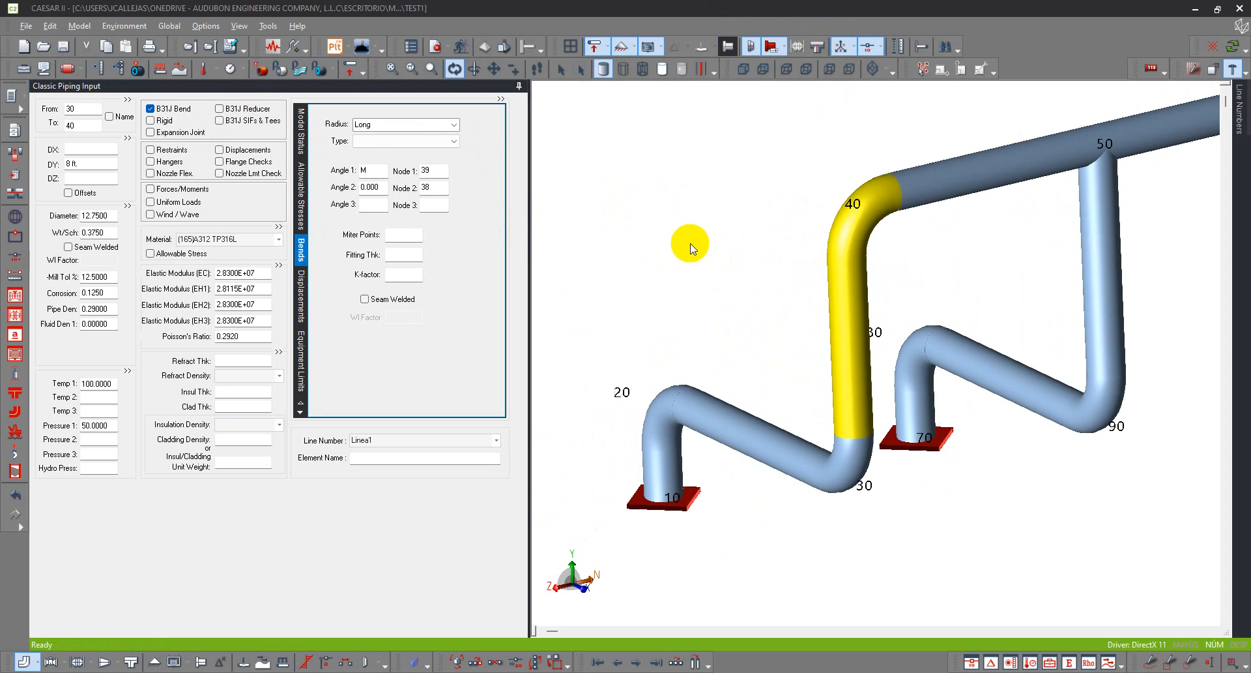
Close the piping input and open the TEST1 job in the Underground Pipe Modeler
{"action": "left_click_drag", "start_coordinate": [690, 248], "coordinate": [685, 271]}
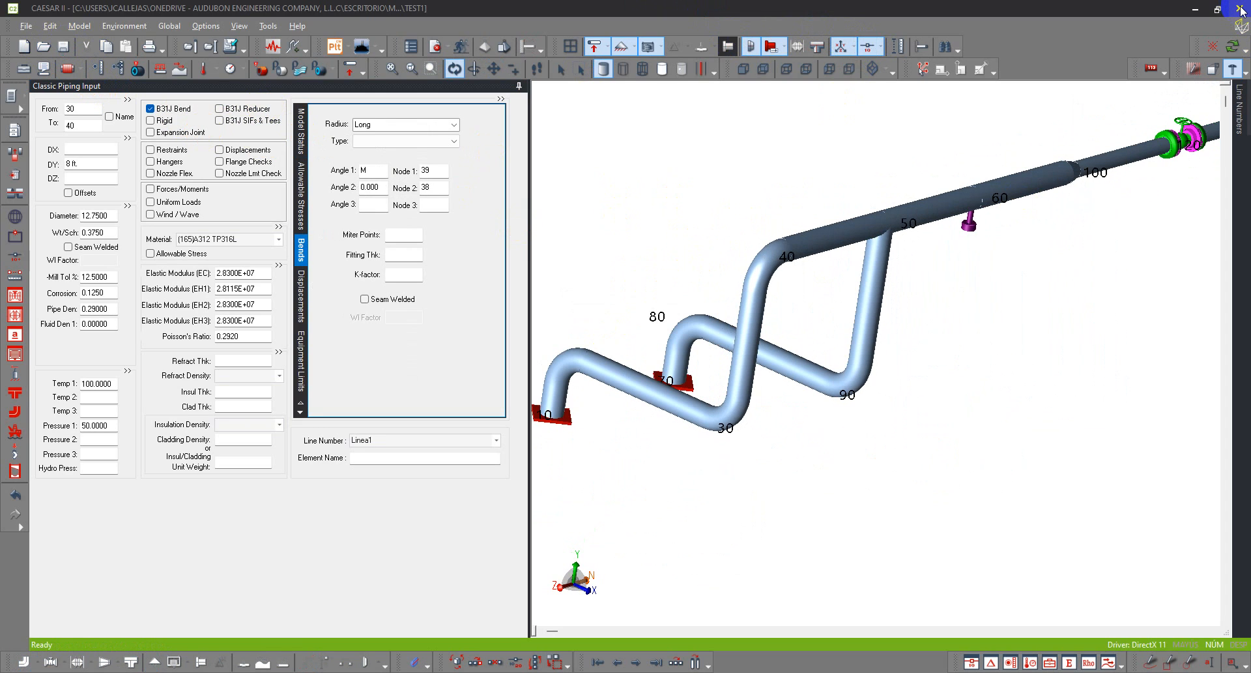
{"action": "mouse_move", "coordinate": [663, 370]}
{"action": "left_click_drag", "start_coordinate": [704, 209], "coordinate": [785, 218]}
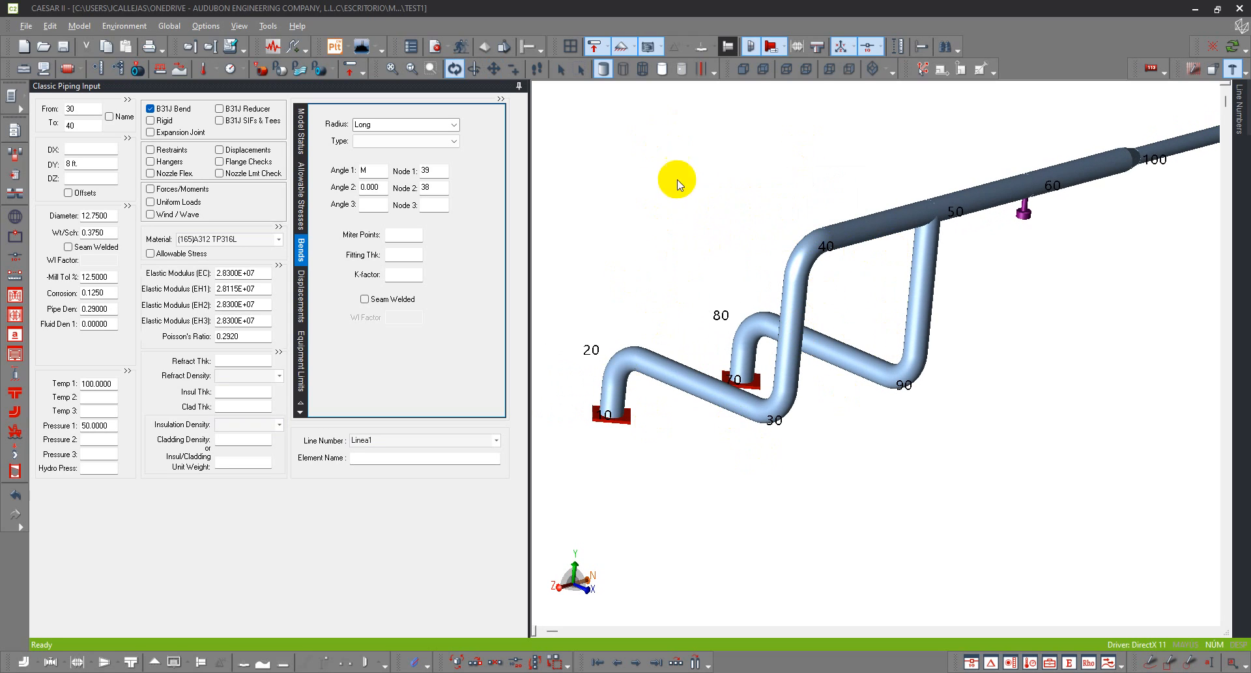
{"action": "left_click", "coordinate": [692, 190]}
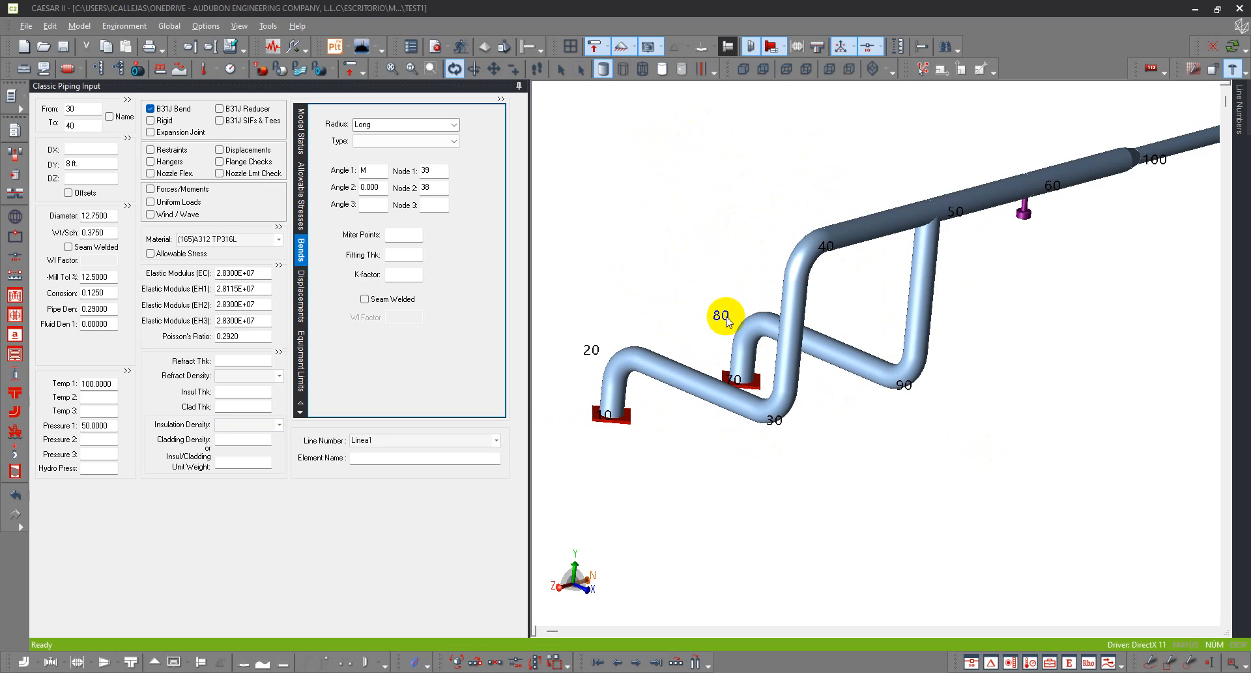
{"action": "left_click", "coordinate": [1242, 12]}
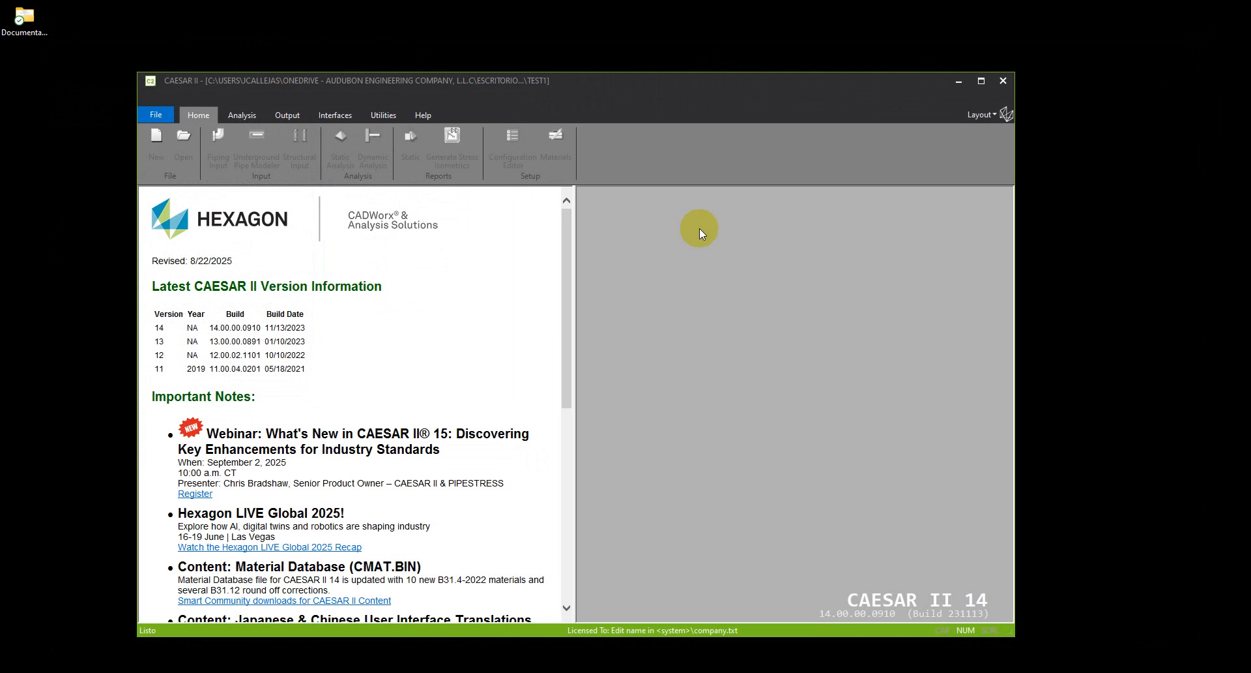
{"action": "left_click_drag", "start_coordinate": [393, 74], "coordinate": [411, 56]}
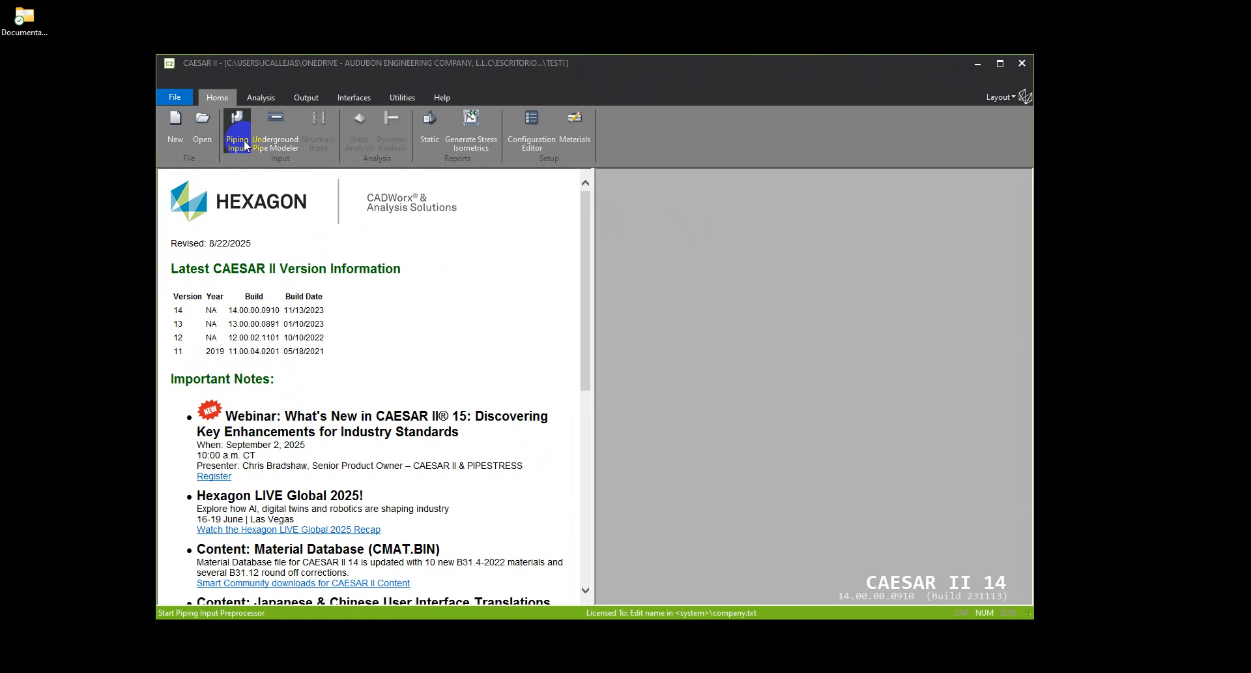
{"action": "left_click", "coordinate": [280, 127]}
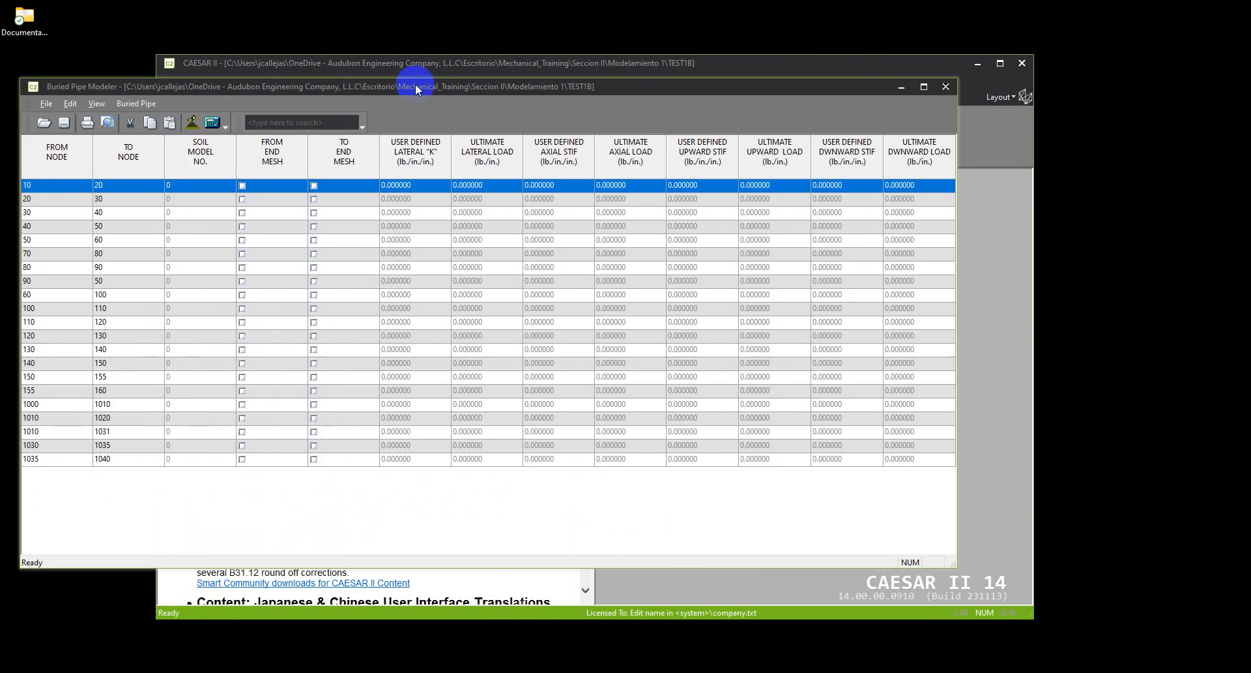
{"action": "left_click_drag", "start_coordinate": [416, 84], "coordinate": [484, 83]}
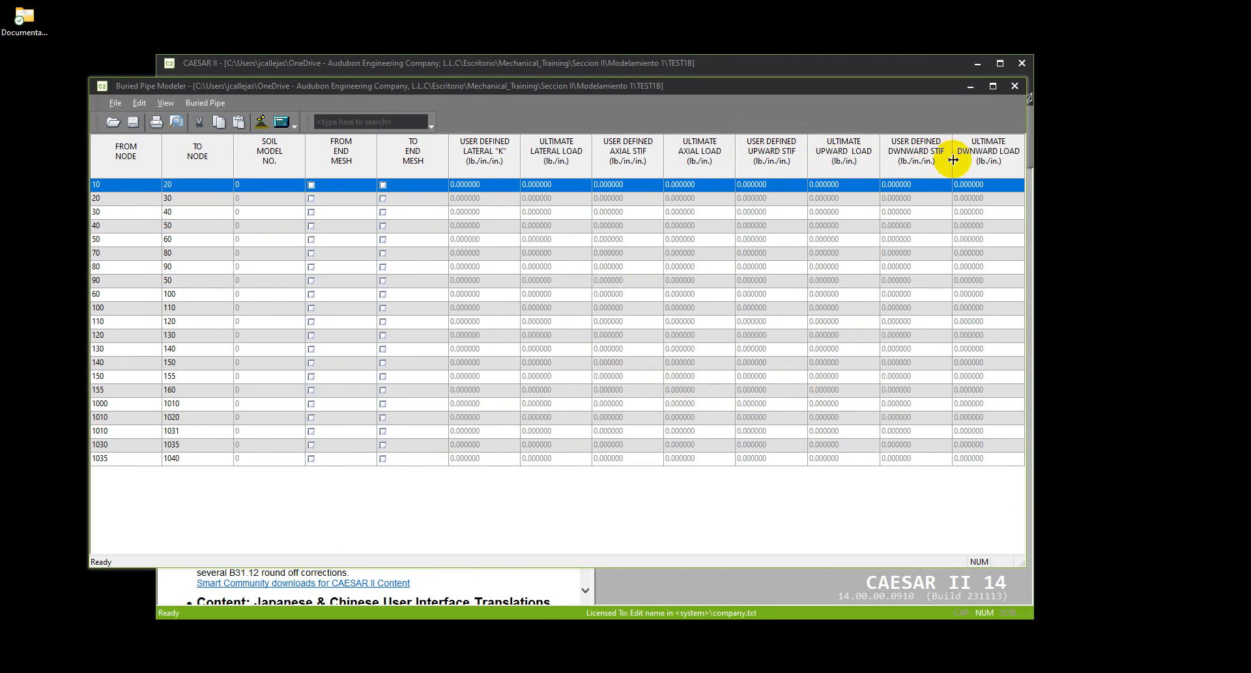
Open the Basic Soil Modeler and choose CAESAR II Basic Model as the soil model type
{"action": "left_click", "coordinate": [262, 128]}
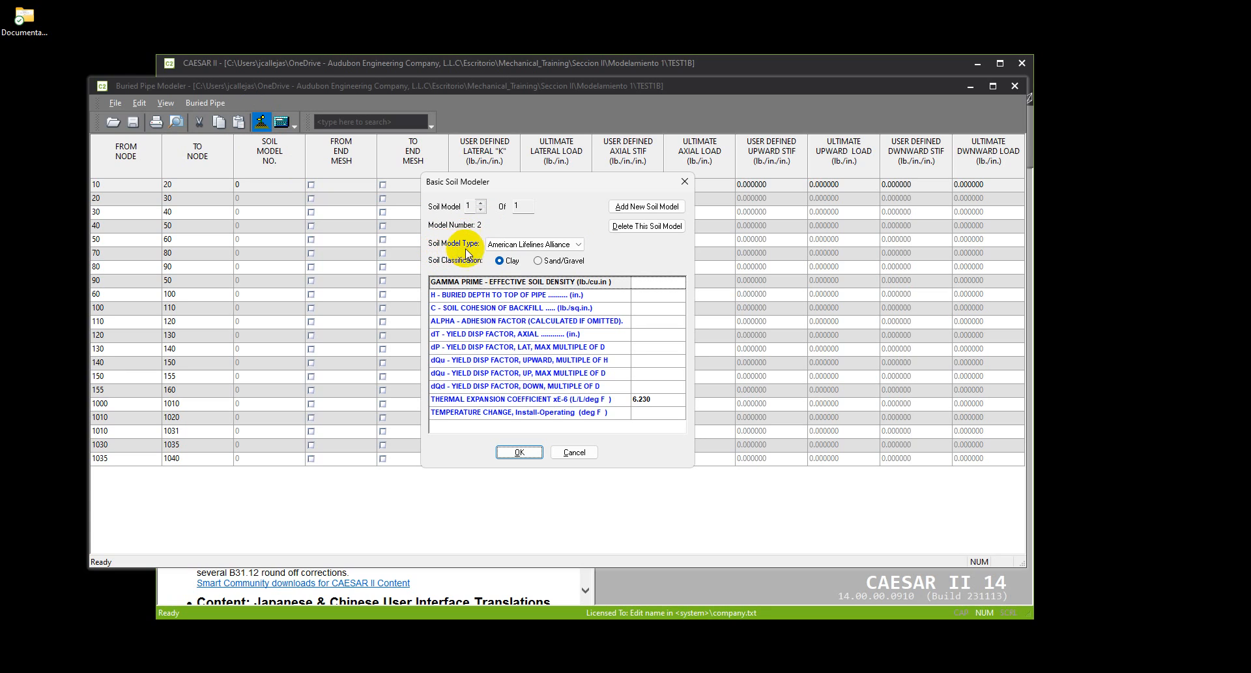
{"action": "left_click", "coordinate": [525, 245]}
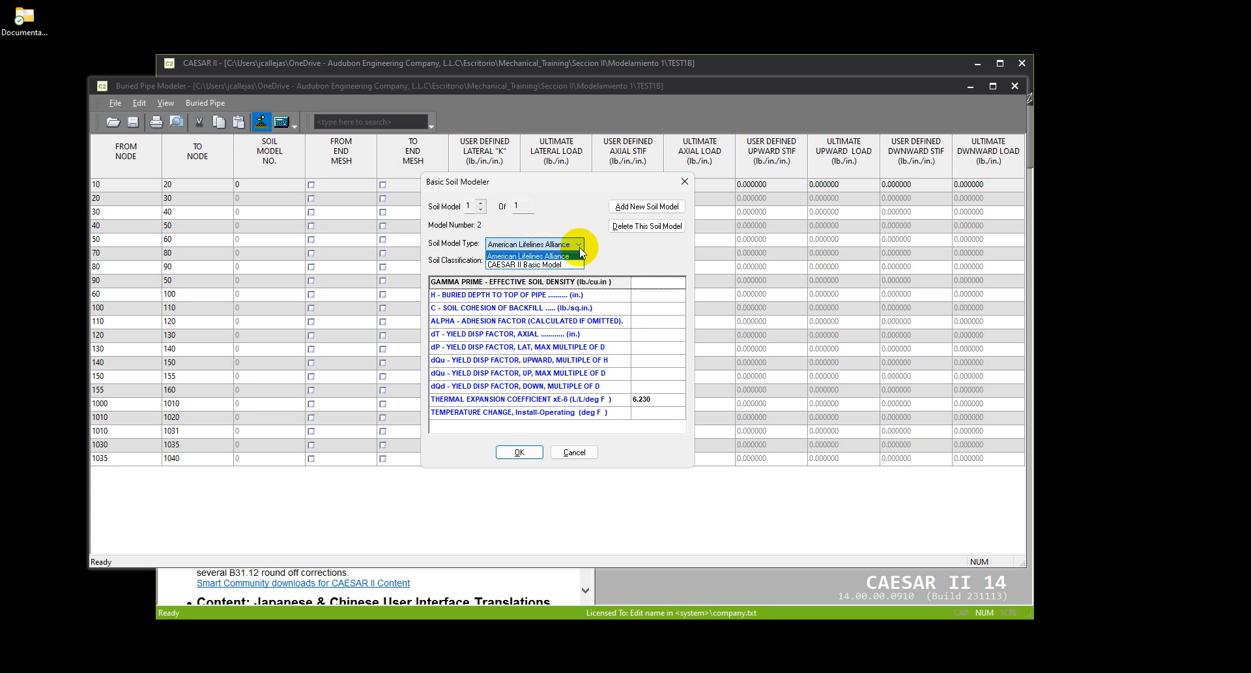
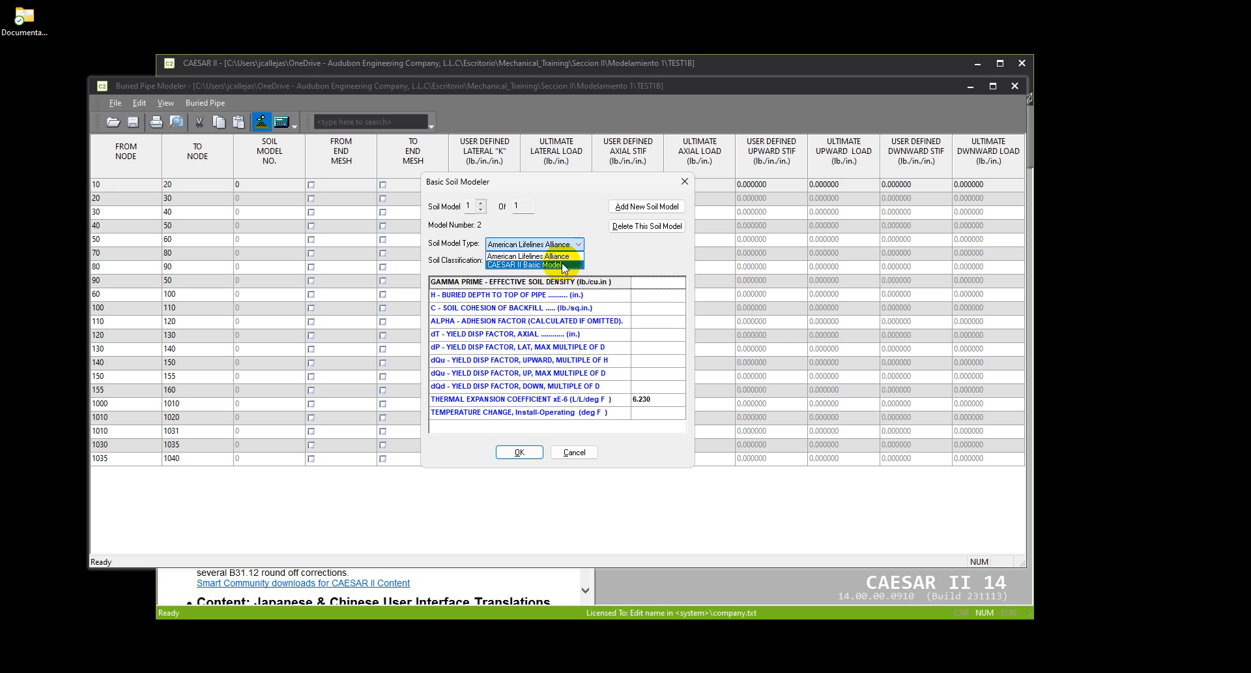
{"action": "left_click", "coordinate": [562, 264]}
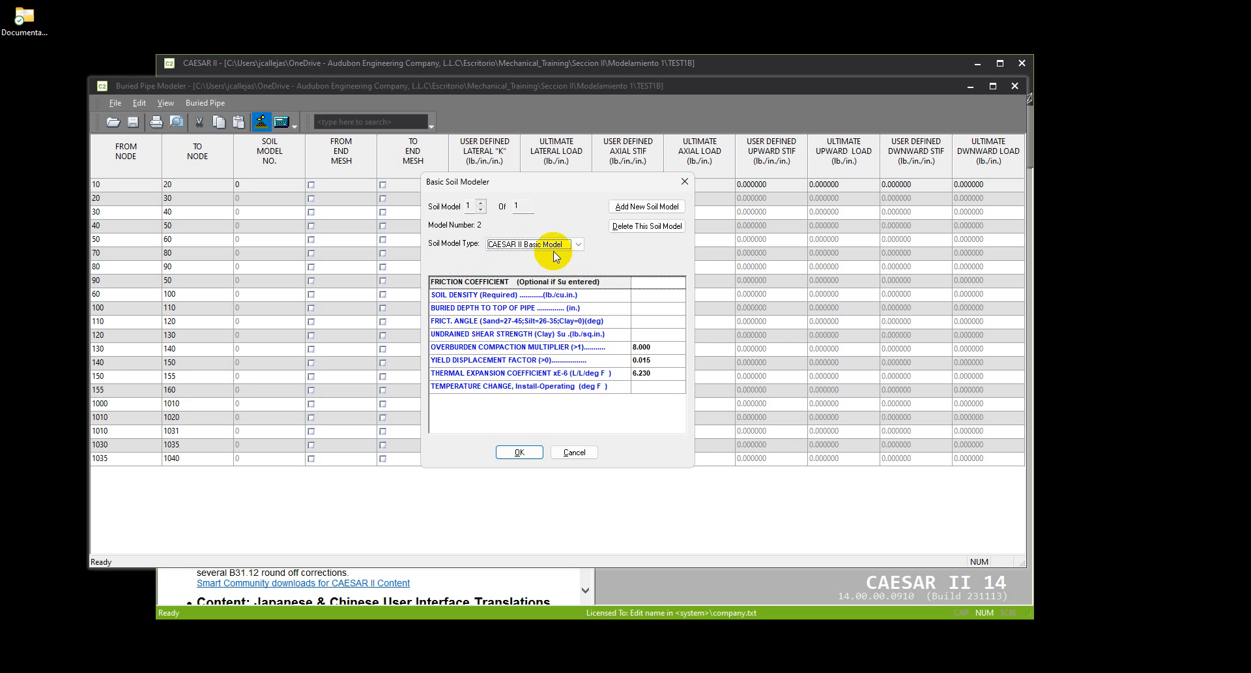
Switch the soil model to American Lifelines Alliance with Sand/Gravel classification and examine its parameters
{"action": "left_click", "coordinate": [553, 245]}
{"action": "left_click", "coordinate": [559, 256]}
{"action": "left_click", "coordinate": [558, 260]}
{"action": "scroll", "coordinate": [595, 307], "scroll_direction": "down", "scroll_amount": 1}
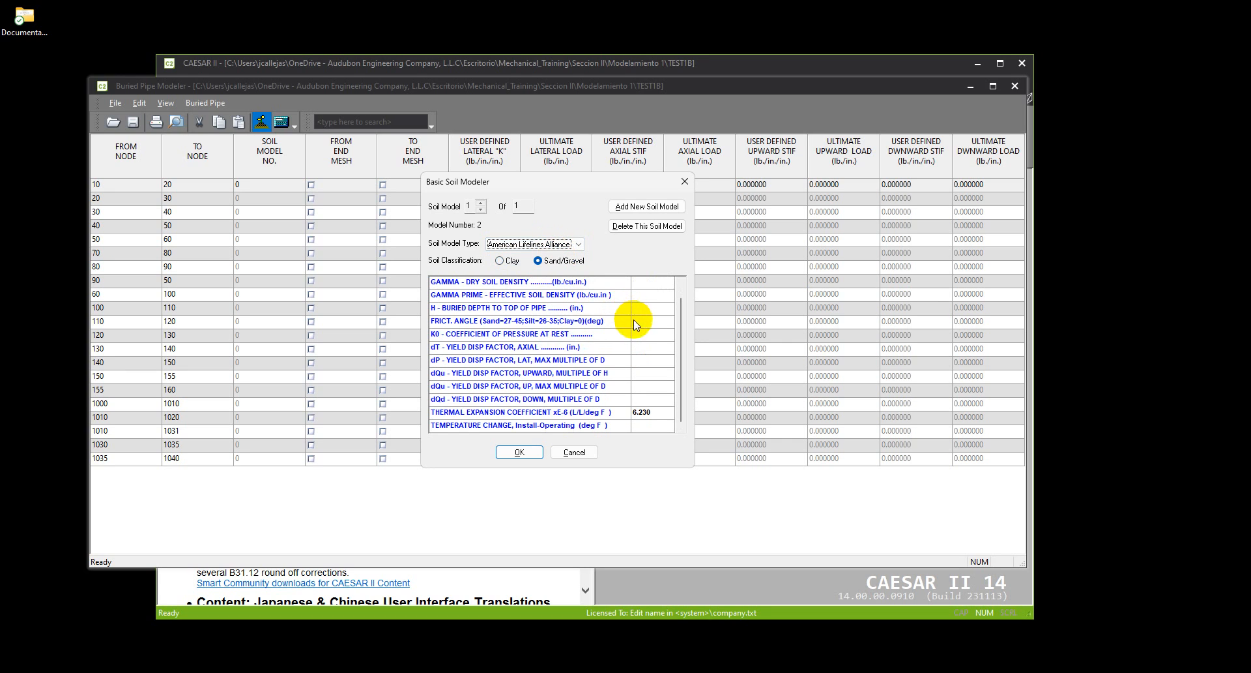
{"action": "scroll", "coordinate": [587, 339], "scroll_direction": "up", "scroll_amount": 1}
{"action": "scroll", "coordinate": [517, 280], "scroll_direction": "down", "scroll_amount": 1}
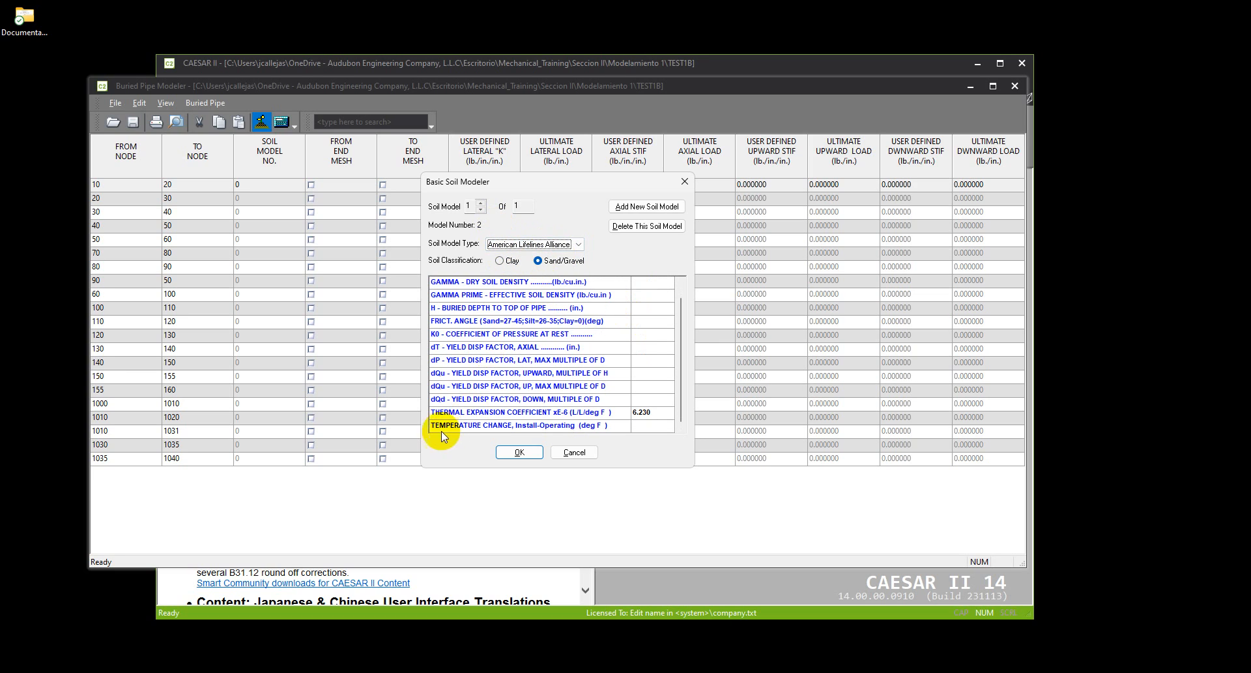
{"action": "scroll", "coordinate": [481, 320], "scroll_direction": "up", "scroll_amount": 1}
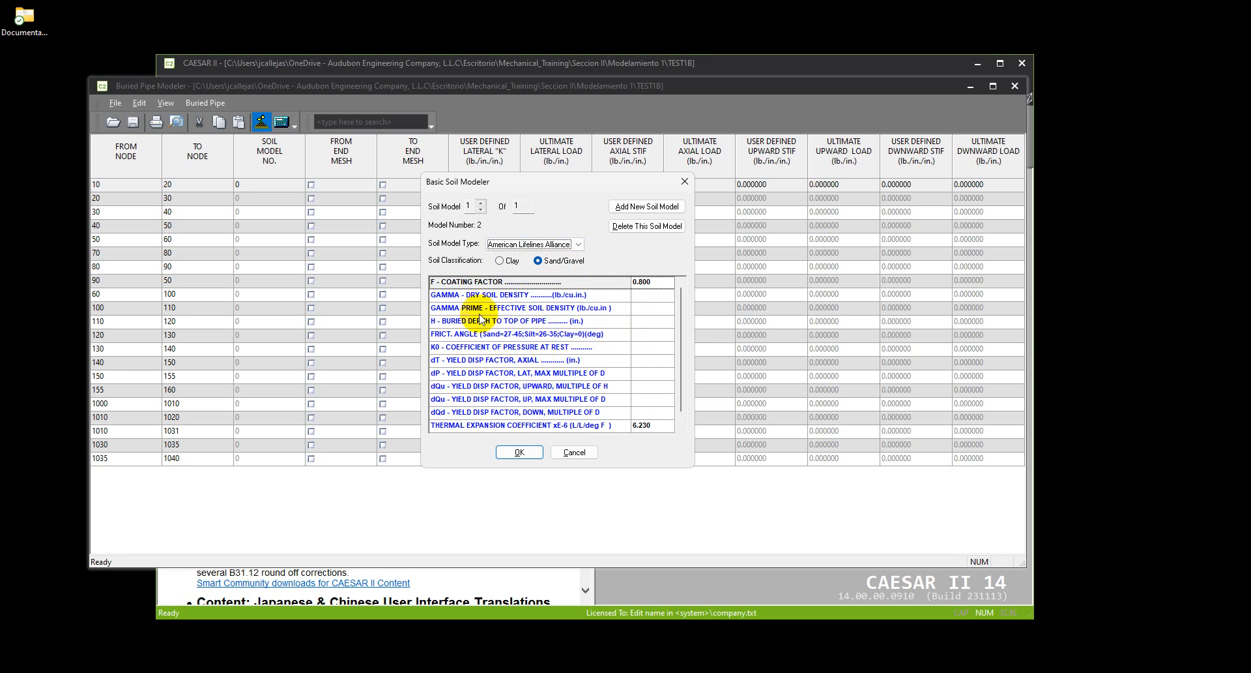
{"action": "left_click", "coordinate": [643, 307]}
{"action": "left_click", "coordinate": [648, 326]}
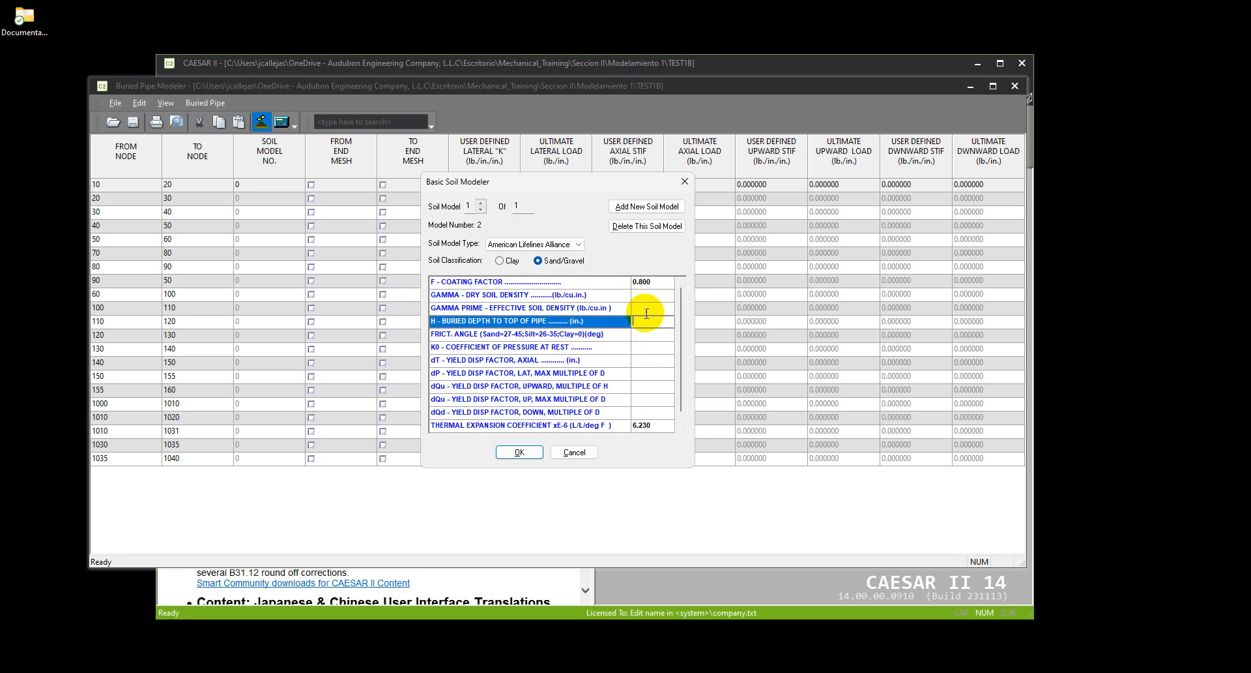
Set the soil model type back to CAESAR II Basic Model and enter a friction coefficient of 0.4
{"action": "left_click", "coordinate": [561, 244]}
{"action": "left_click", "coordinate": [555, 264]}
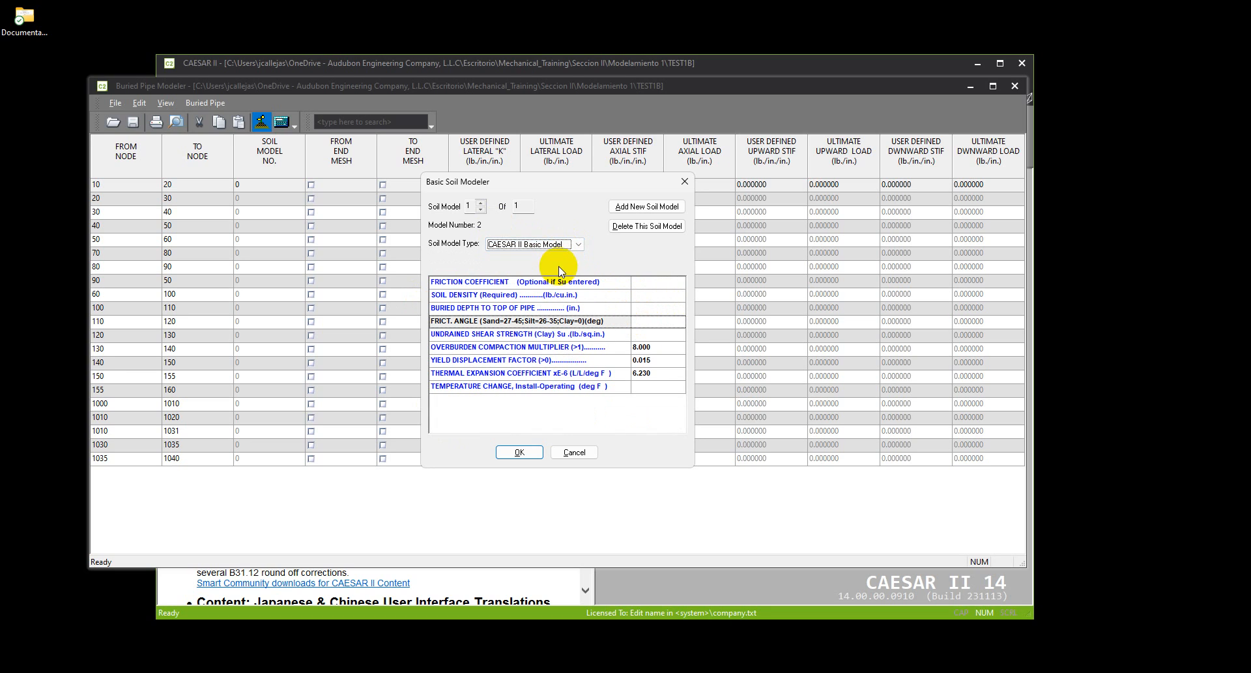
{"action": "left_click", "coordinate": [666, 282]}
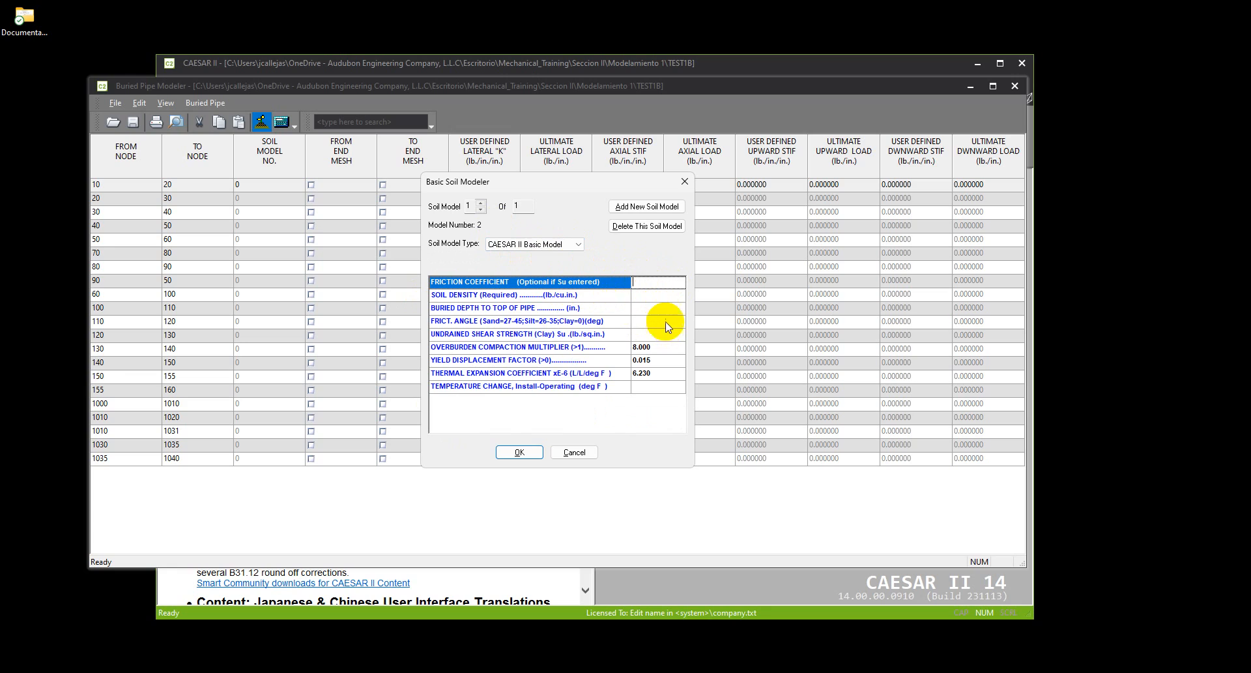
{"action": "left_click", "coordinate": [666, 294]}
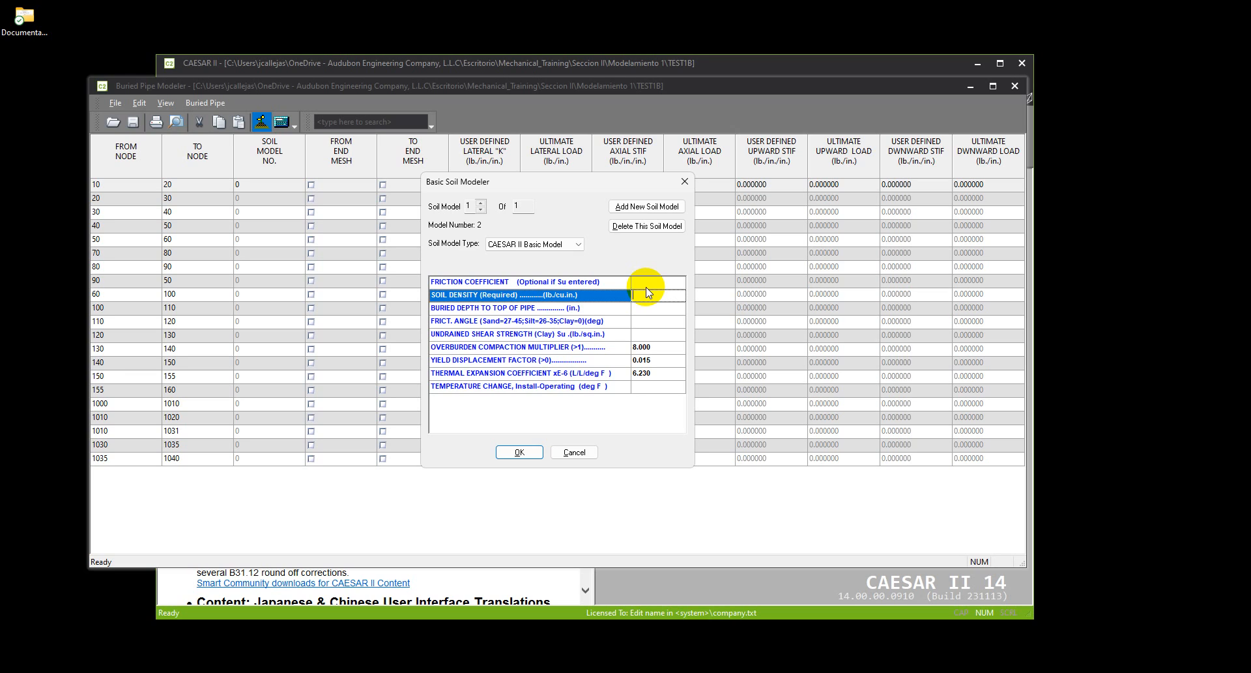
{"action": "left_click", "coordinate": [645, 281]}
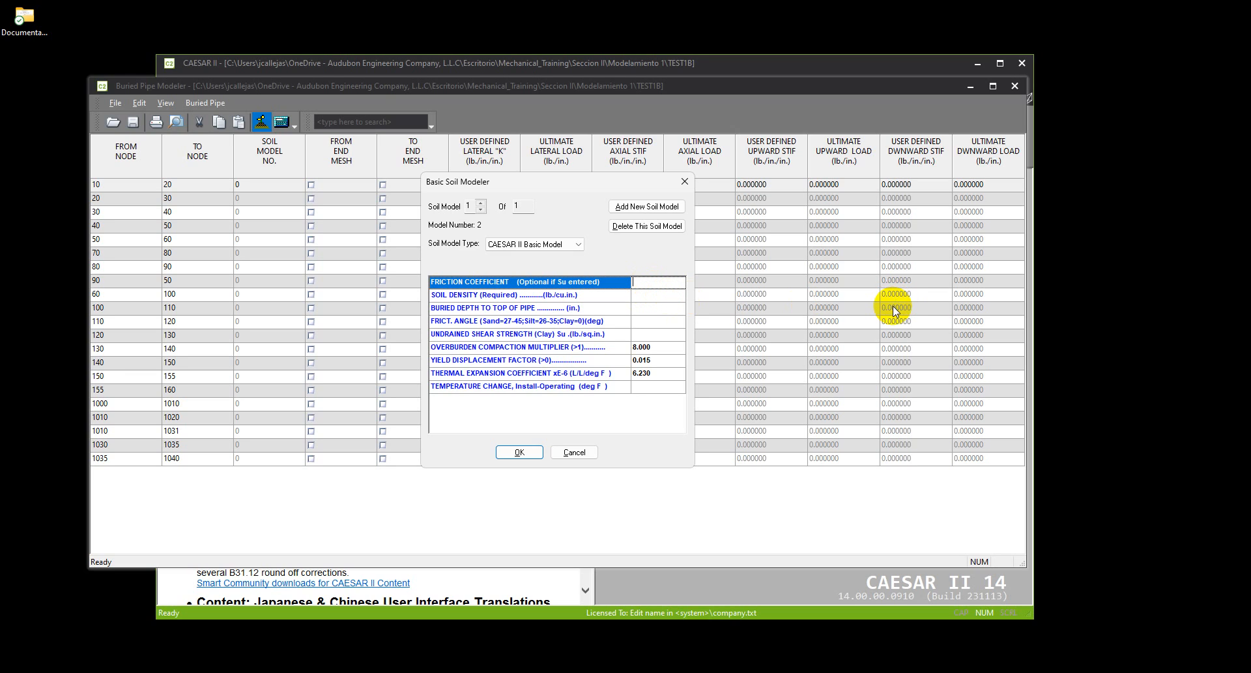
{"action": "type", "text": "0.4"}
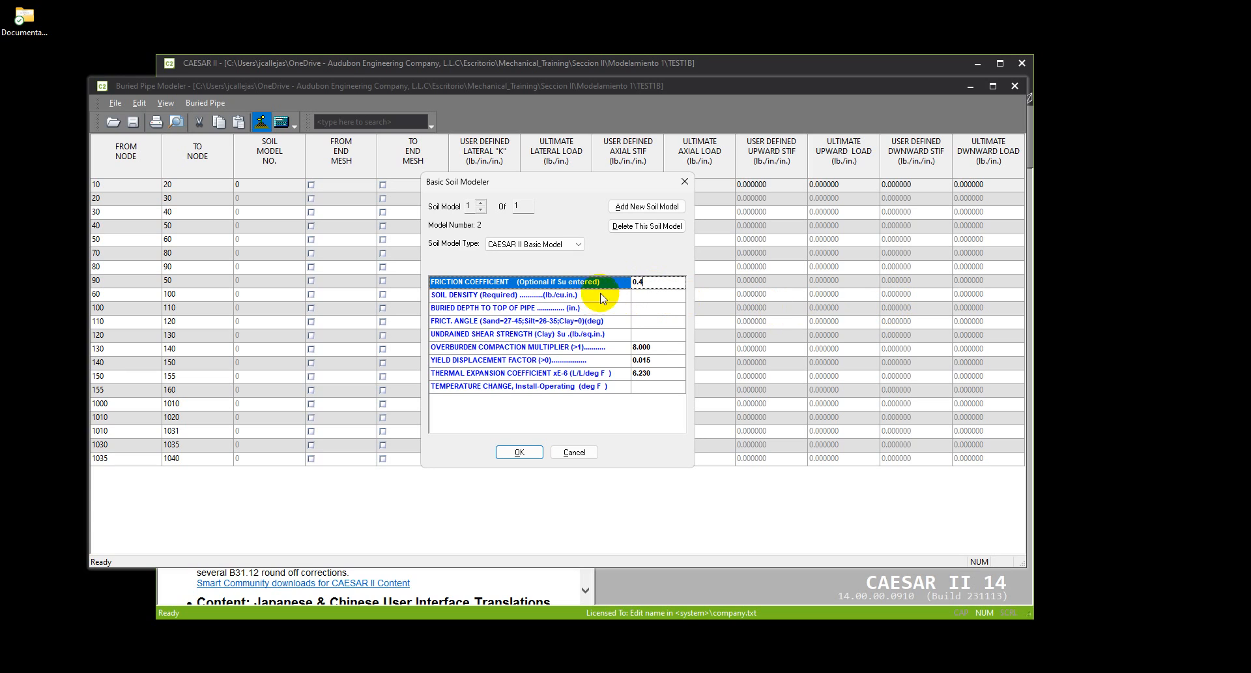
Set the soil density to 0.06 lb/cu.in. and the buried depth to top of pipe to 50 in
{"action": "left_click", "coordinate": [655, 298]}
{"action": "type", "text": "0.06"}
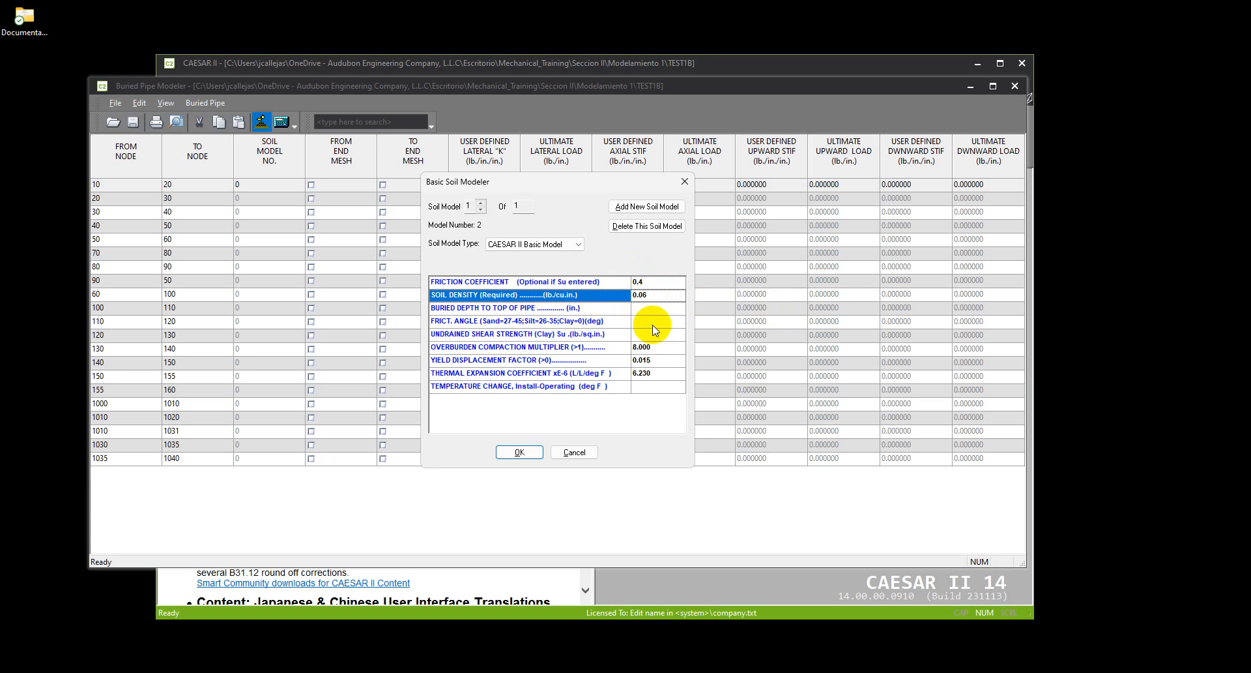
{"action": "left_click", "coordinate": [649, 311]}
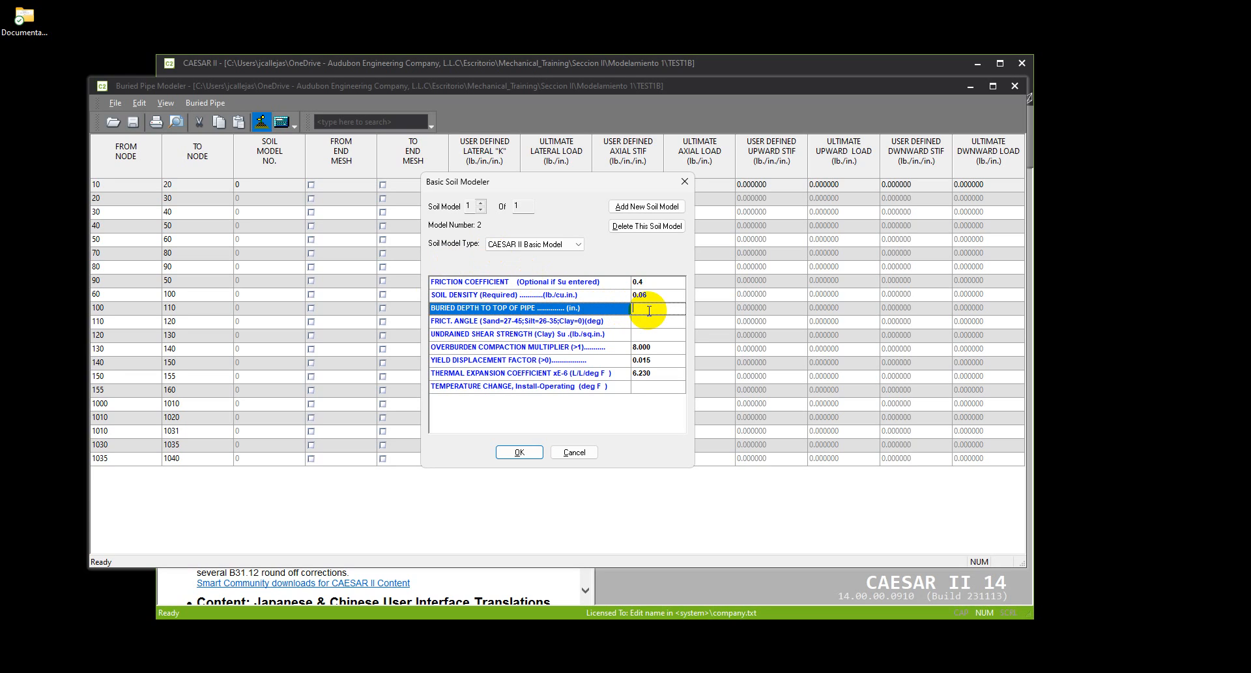
{"action": "type", "text": "50"}
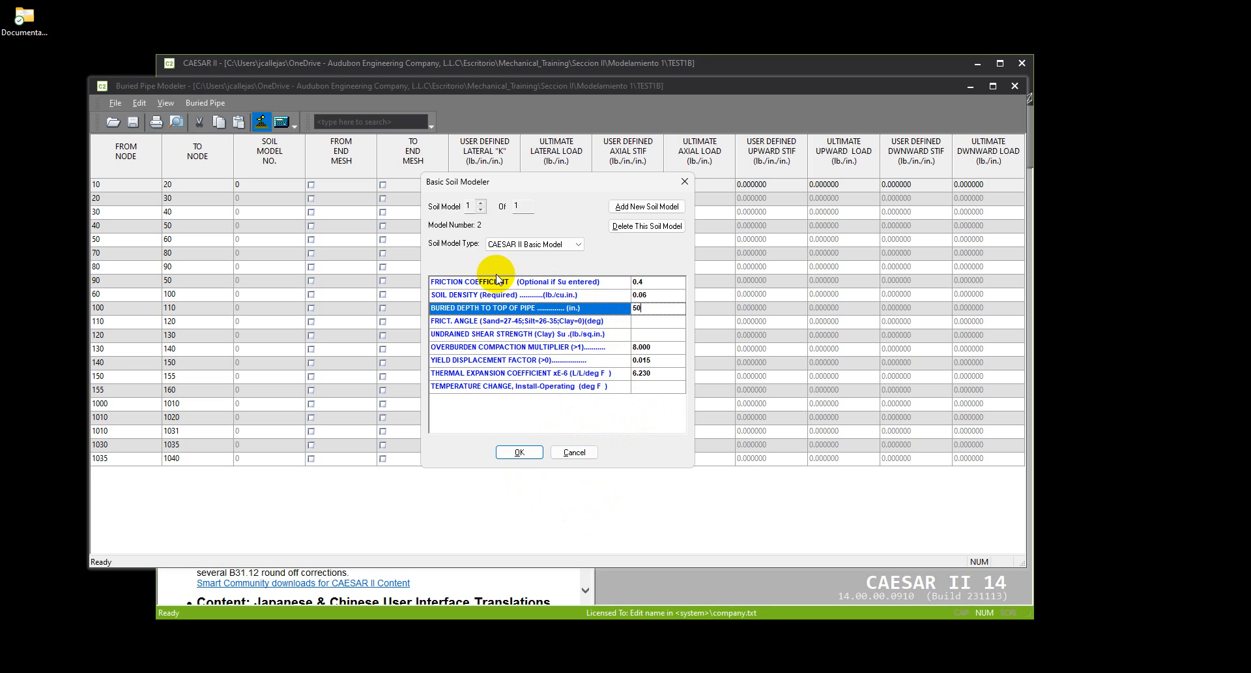
Set the buried depth to top of pipe to 60 in. and the friction angle to 0 degrees
{"action": "left_click", "coordinate": [651, 318]}
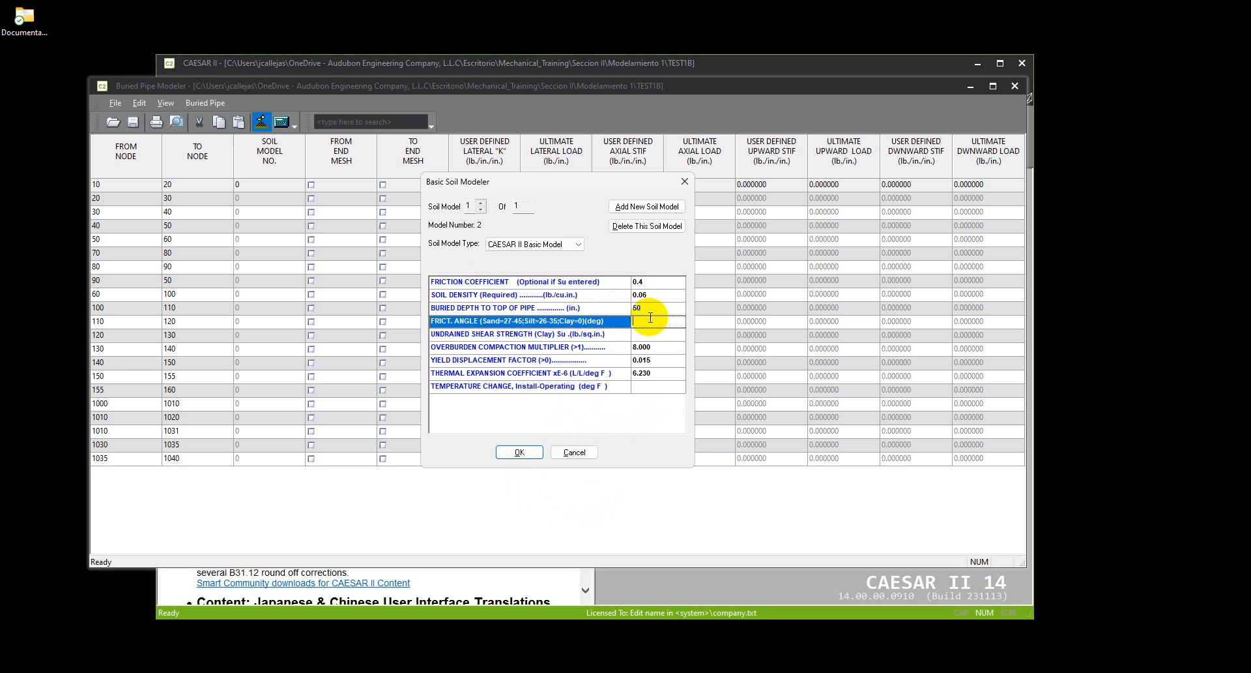
{"action": "left_click", "coordinate": [641, 307]}
{"action": "type", "text": "60"}
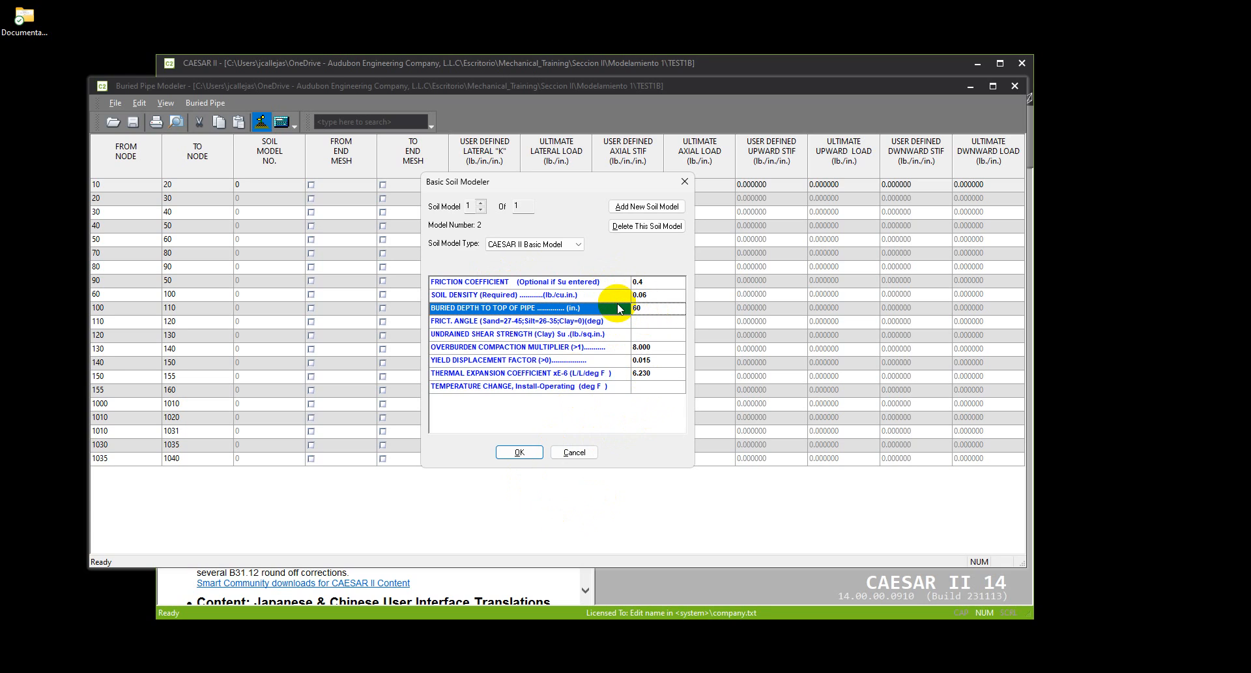
{"action": "left_click", "coordinate": [636, 318]}
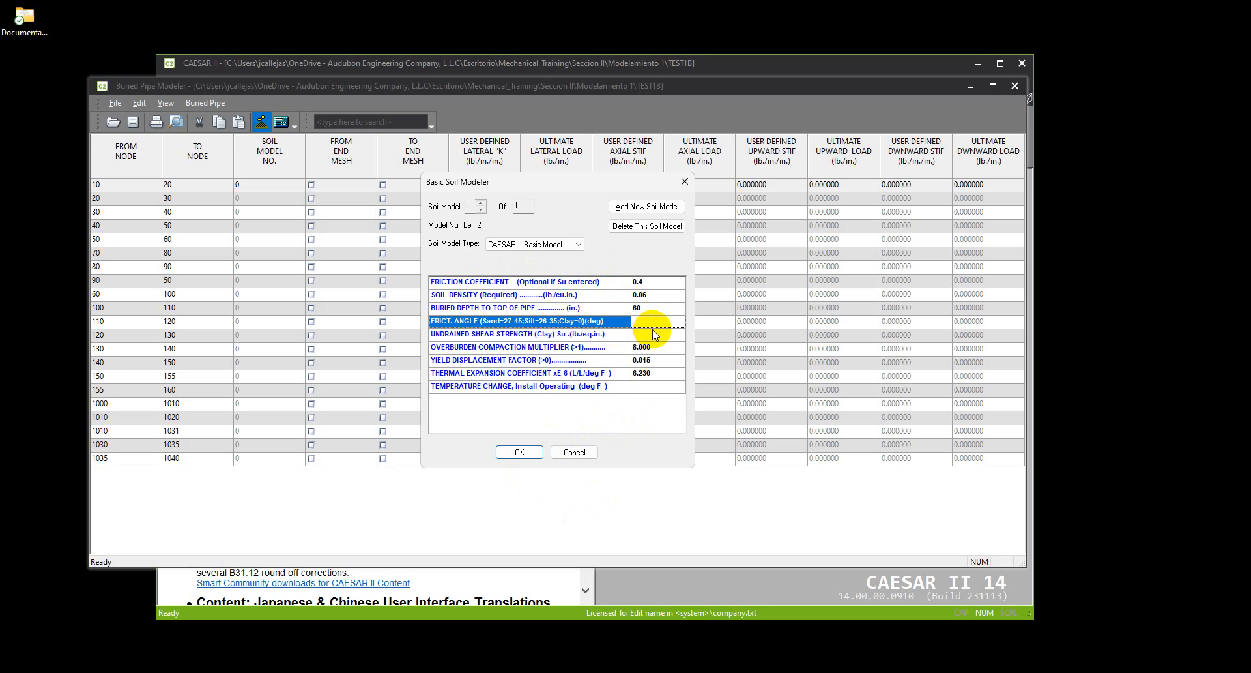
{"action": "type", "text": "0"}
Go through the remaining soil parameters from undrained shear strength to temperature change and accept the soil model
{"action": "left_click", "coordinate": [653, 333]}
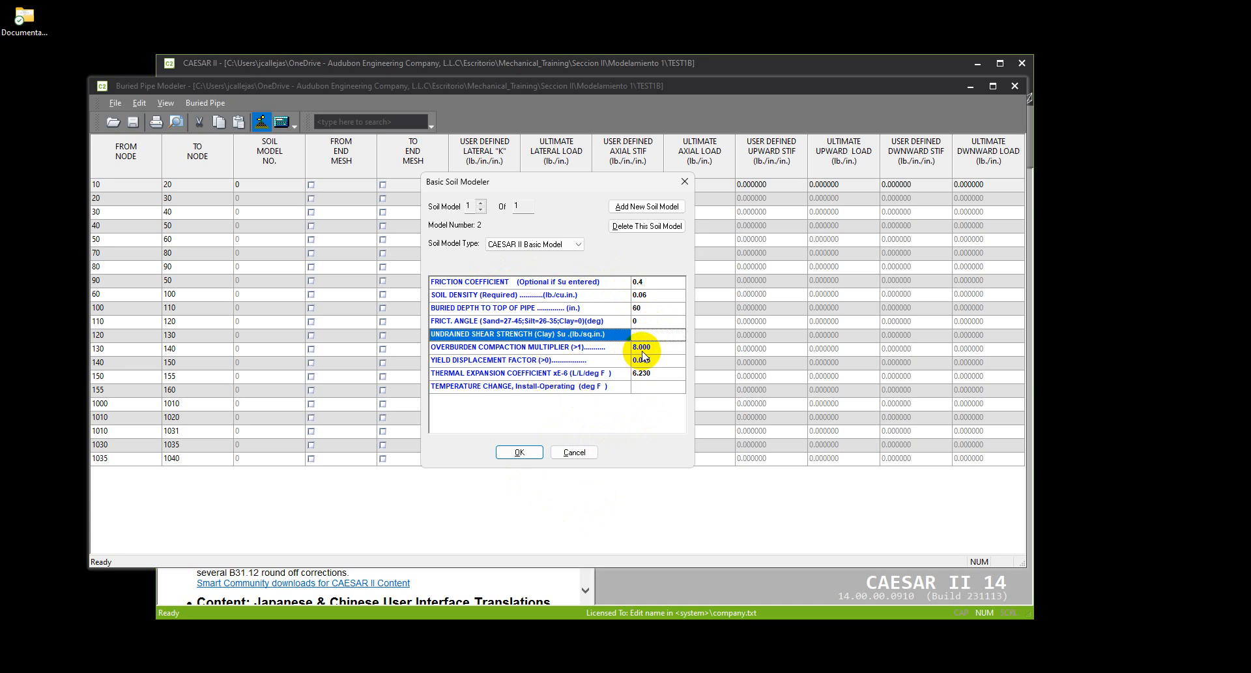
{"action": "left_click", "coordinate": [657, 348]}
{"action": "left_click", "coordinate": [643, 360]}
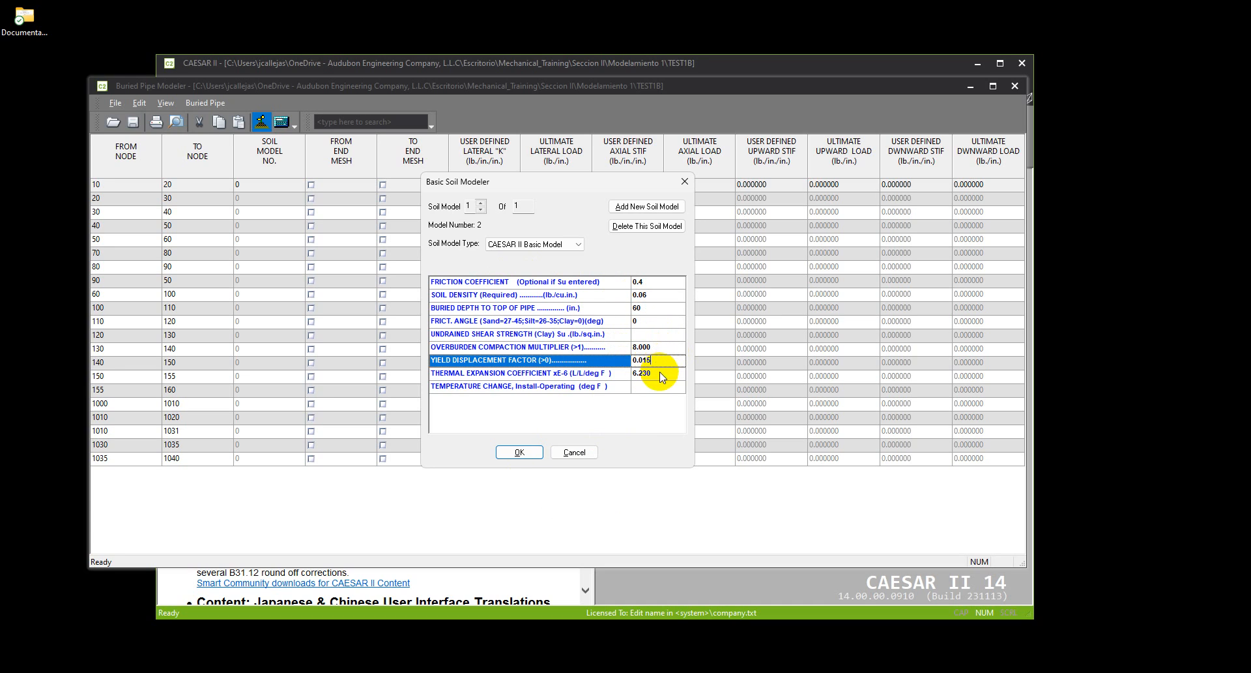
{"action": "left_click", "coordinate": [661, 373]}
{"action": "left_click", "coordinate": [660, 386]}
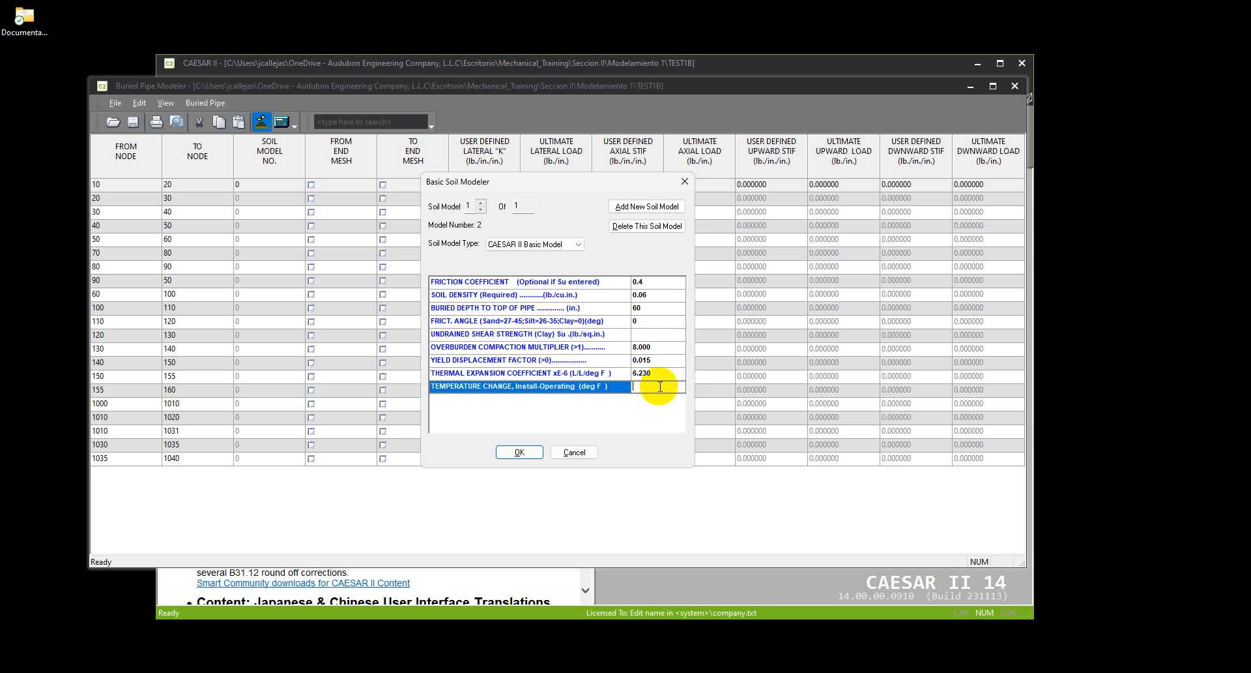
{"action": "left_click", "coordinate": [518, 451]}
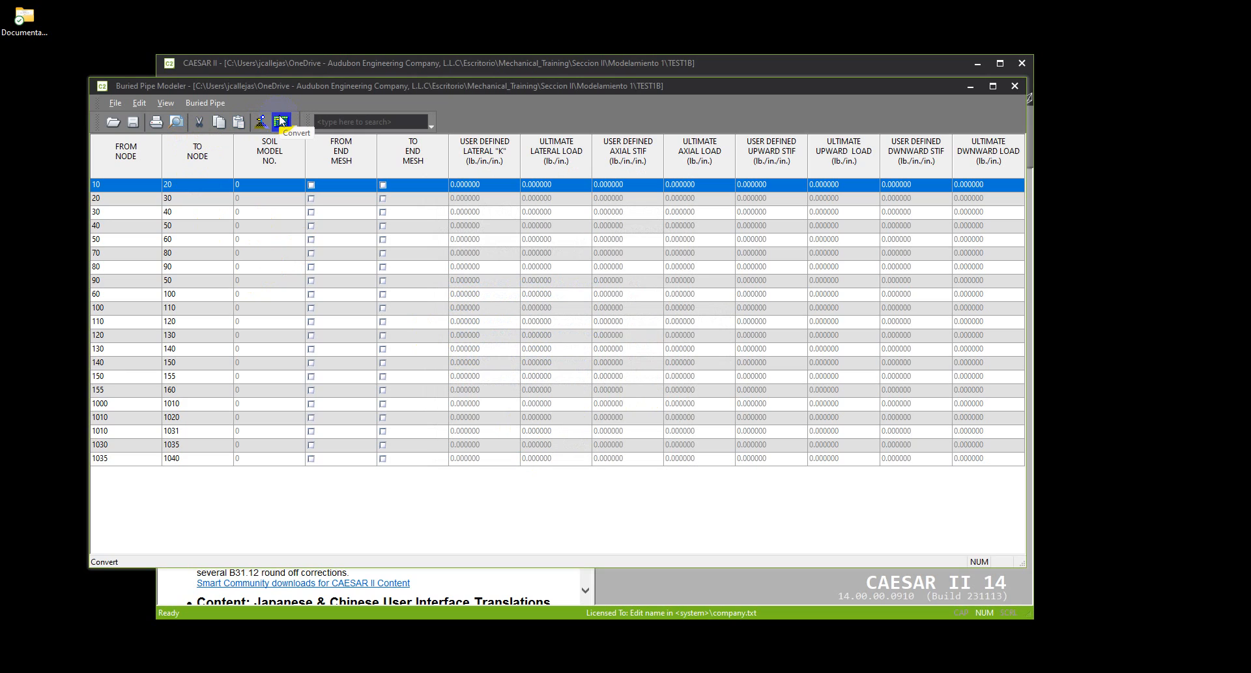
Assign soil model 2 to elements 10-20 through 30-40 and soil model 0 from element 40-50 onward
{"action": "left_click", "coordinate": [251, 186]}
{"action": "type", "text": "2"}
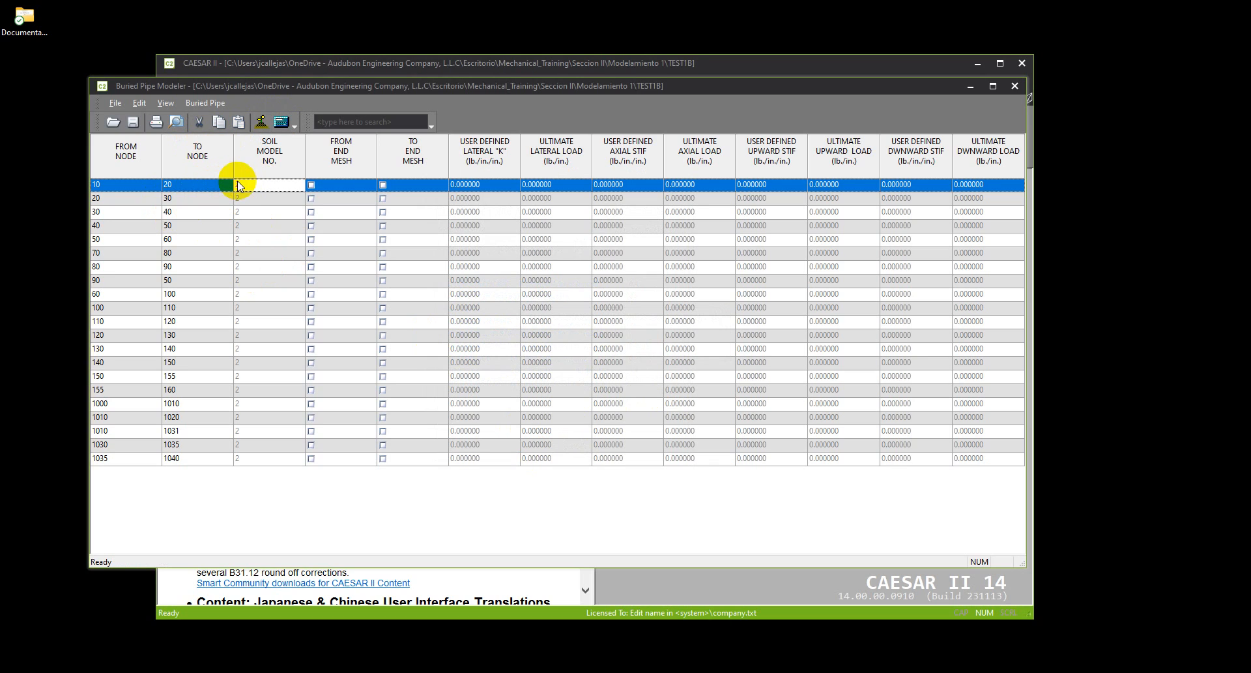
{"action": "left_click", "coordinate": [245, 225]}
{"action": "type", "text": "0"}
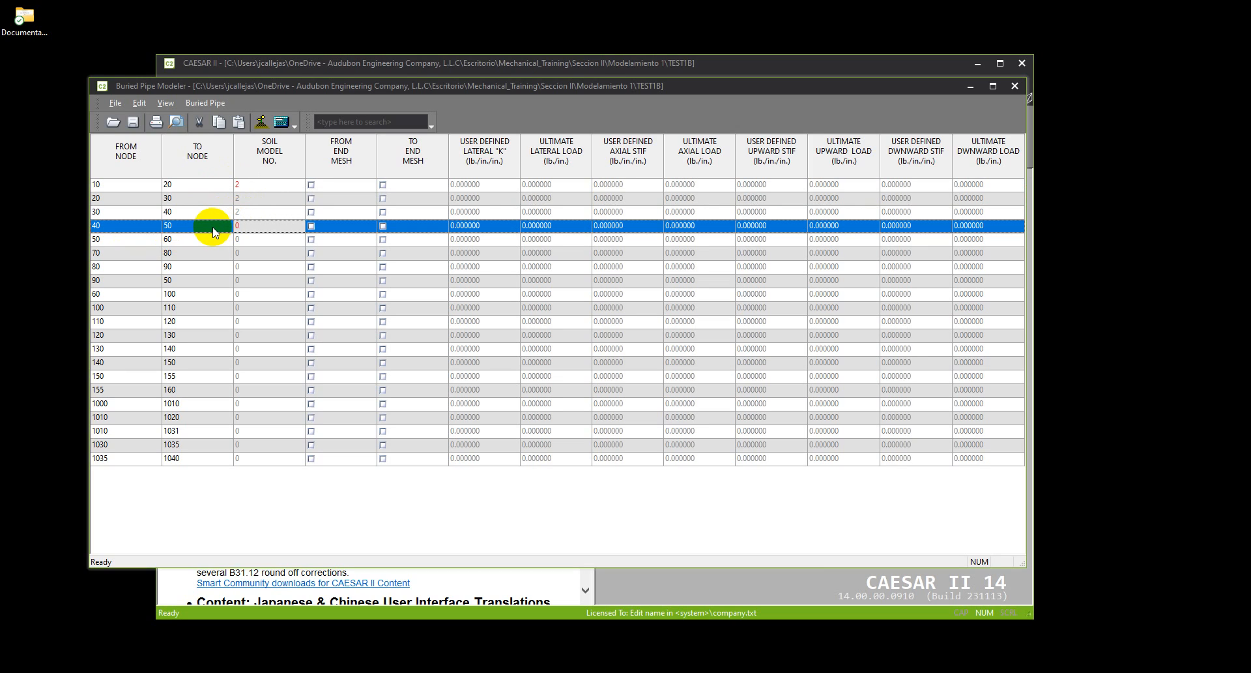
Enable the From End mesh on element 10-20 and the To End mesh on element 30-40, and convert the model to buried pipe
{"action": "left_click", "coordinate": [312, 185]}
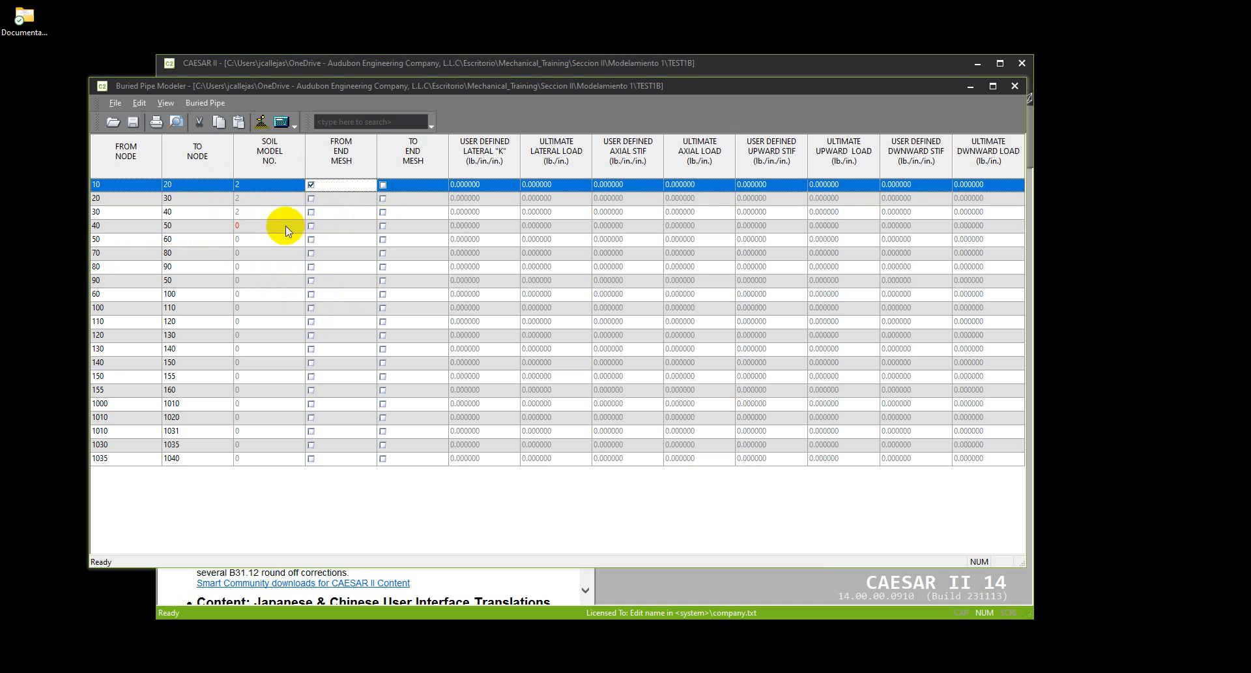
{"action": "left_click", "coordinate": [383, 211]}
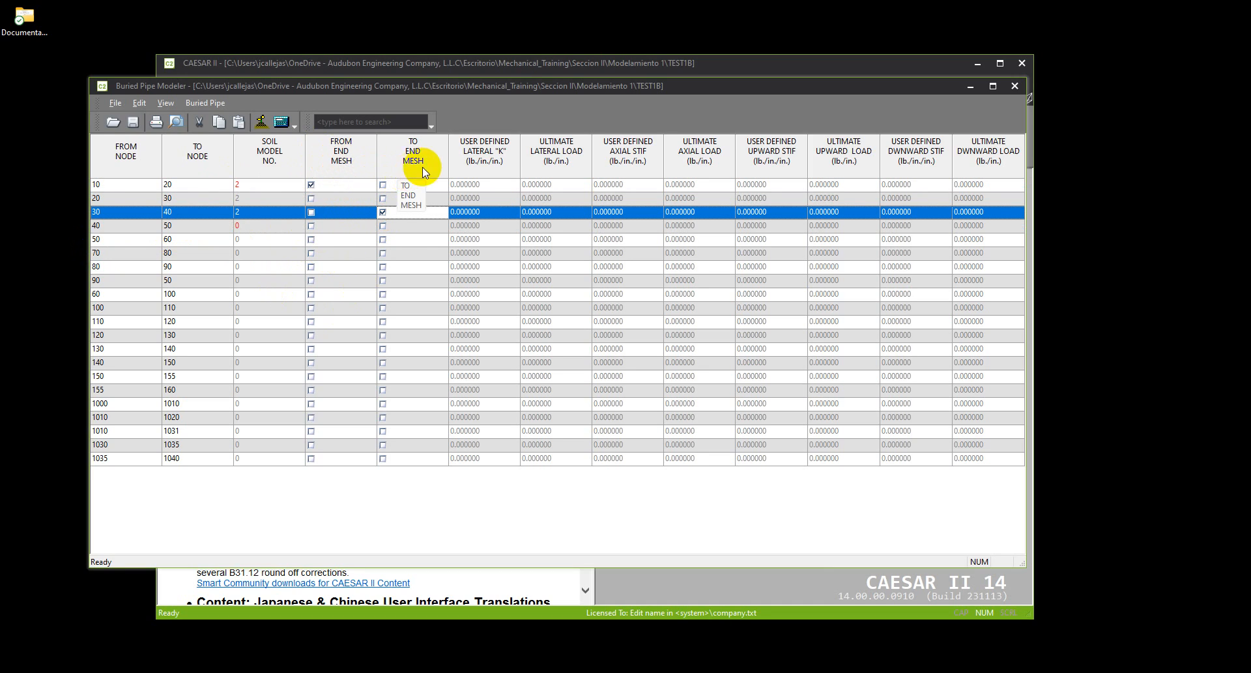
{"action": "left_click", "coordinate": [281, 122]}
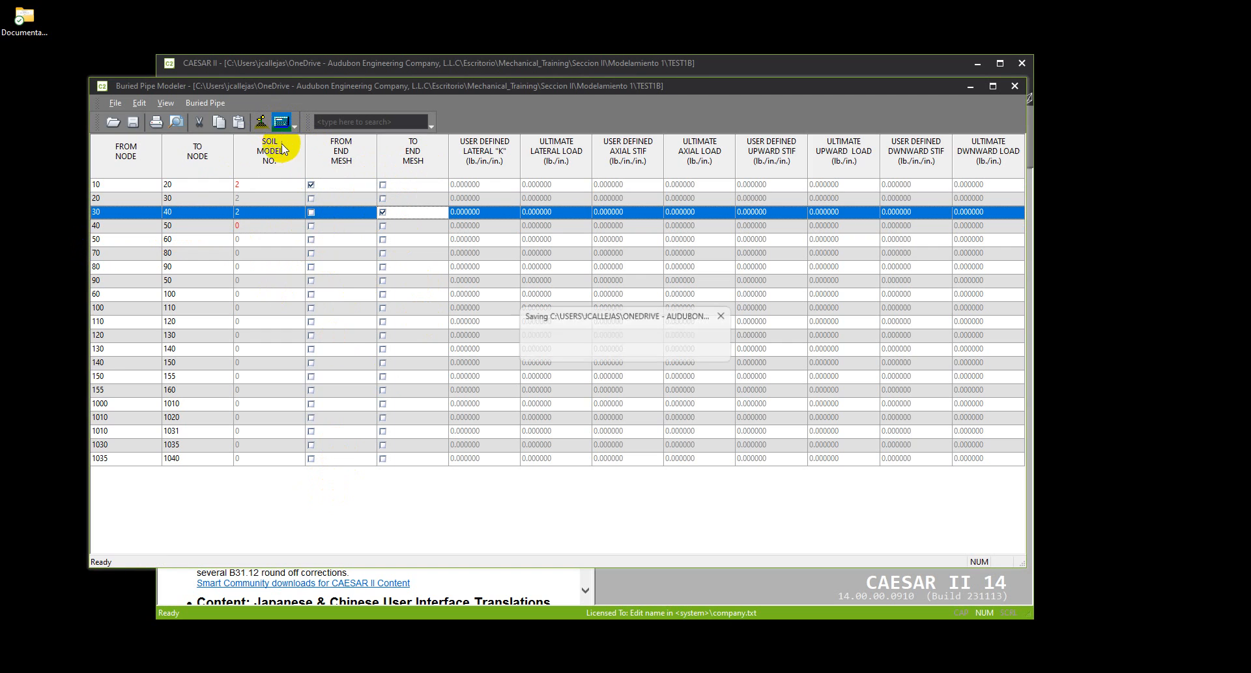
{"action": "left_click", "coordinate": [528, 542]}
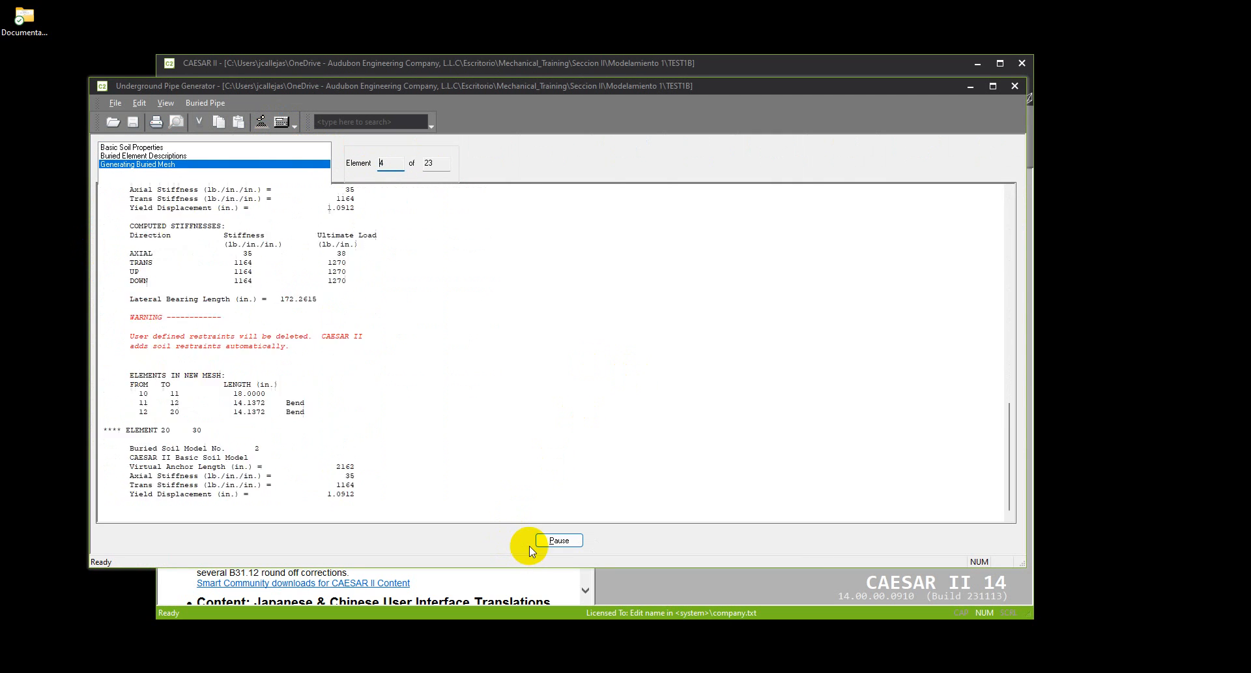
{"action": "left_click", "coordinate": [534, 542]}
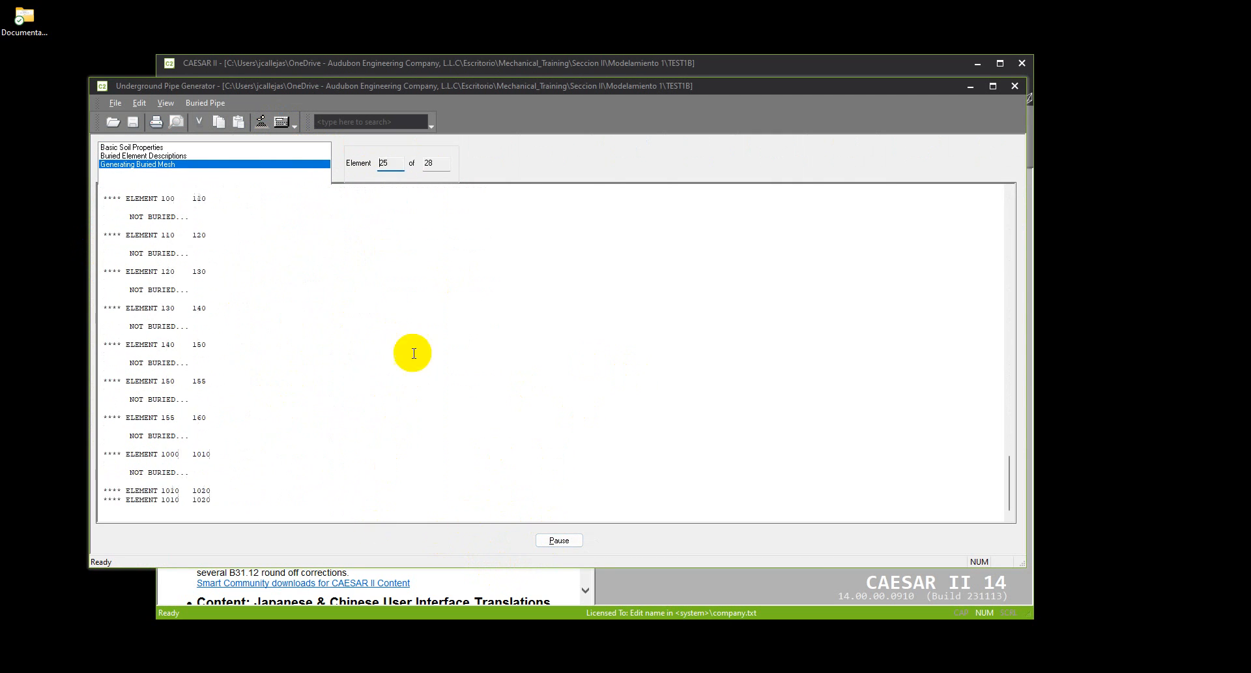
{"action": "left_click", "coordinate": [533, 540]}
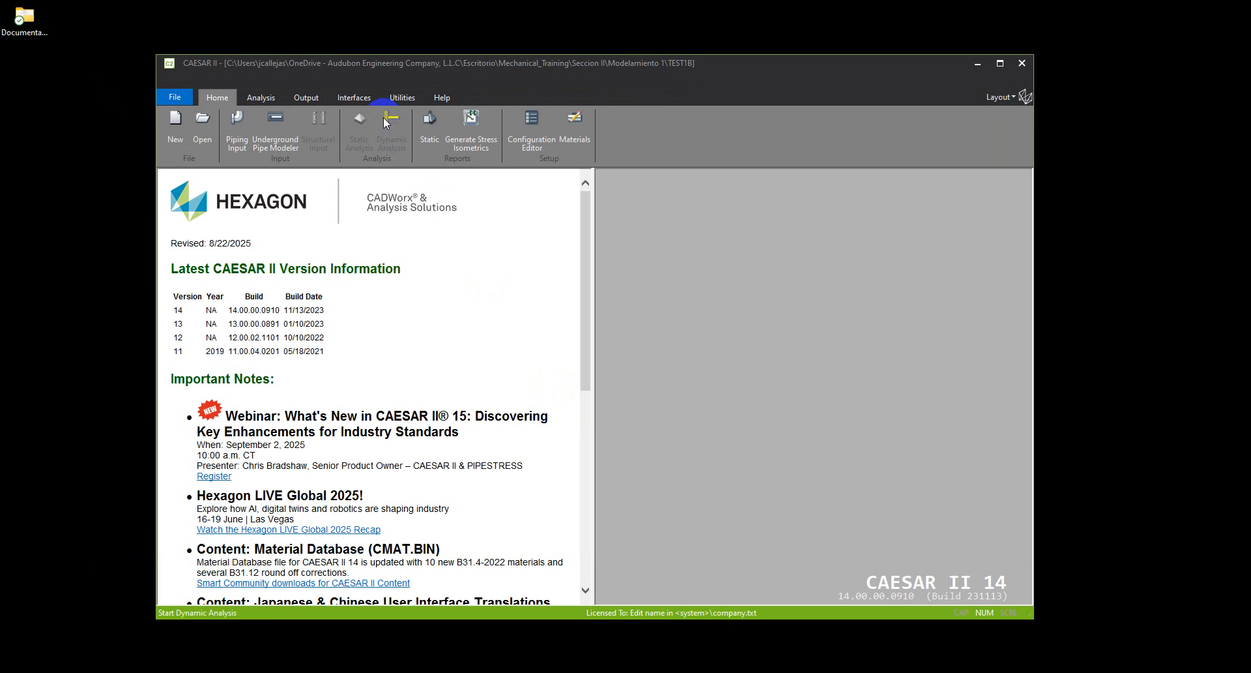
Open the piping input of the converted TEST1B model
{"action": "left_click", "coordinate": [277, 145]}
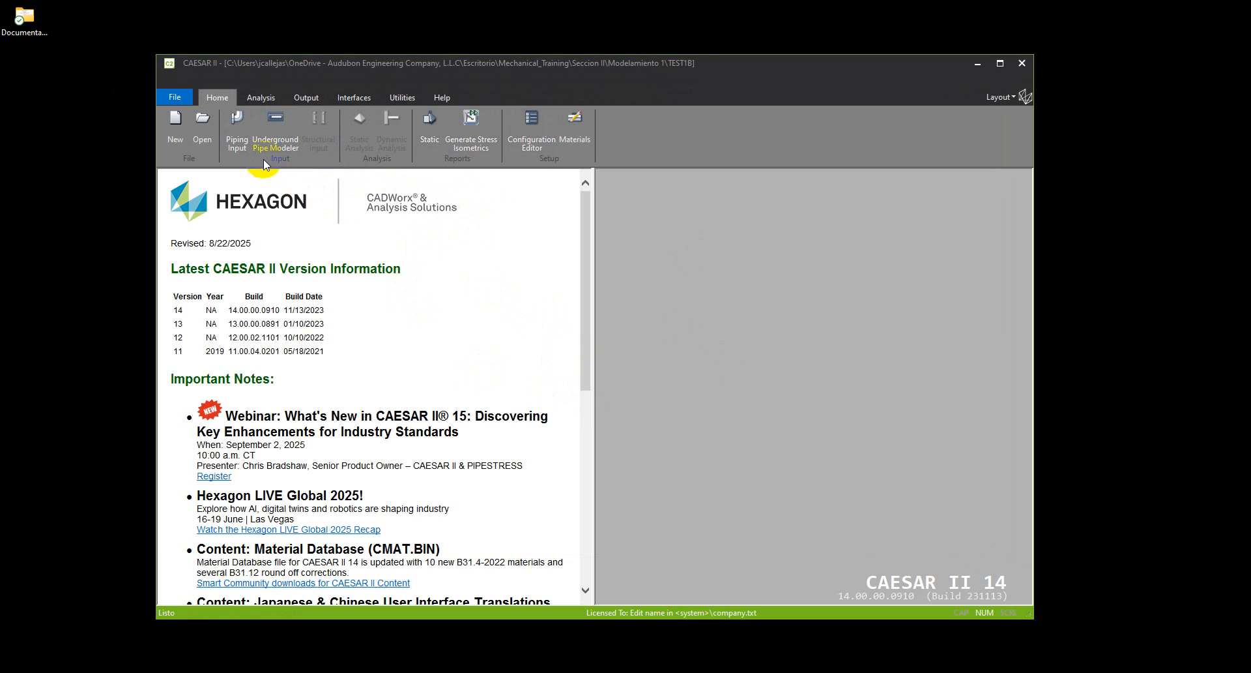
{"action": "left_click", "coordinate": [242, 146]}
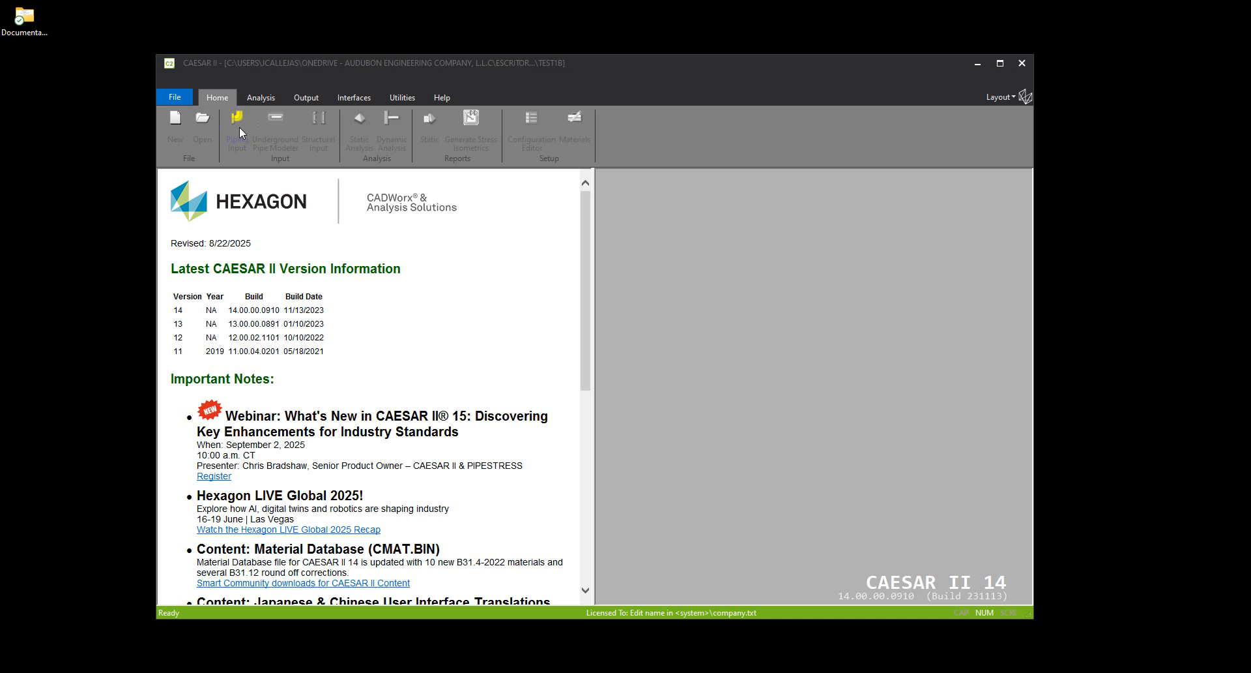
{"action": "left_click", "coordinate": [239, 128]}
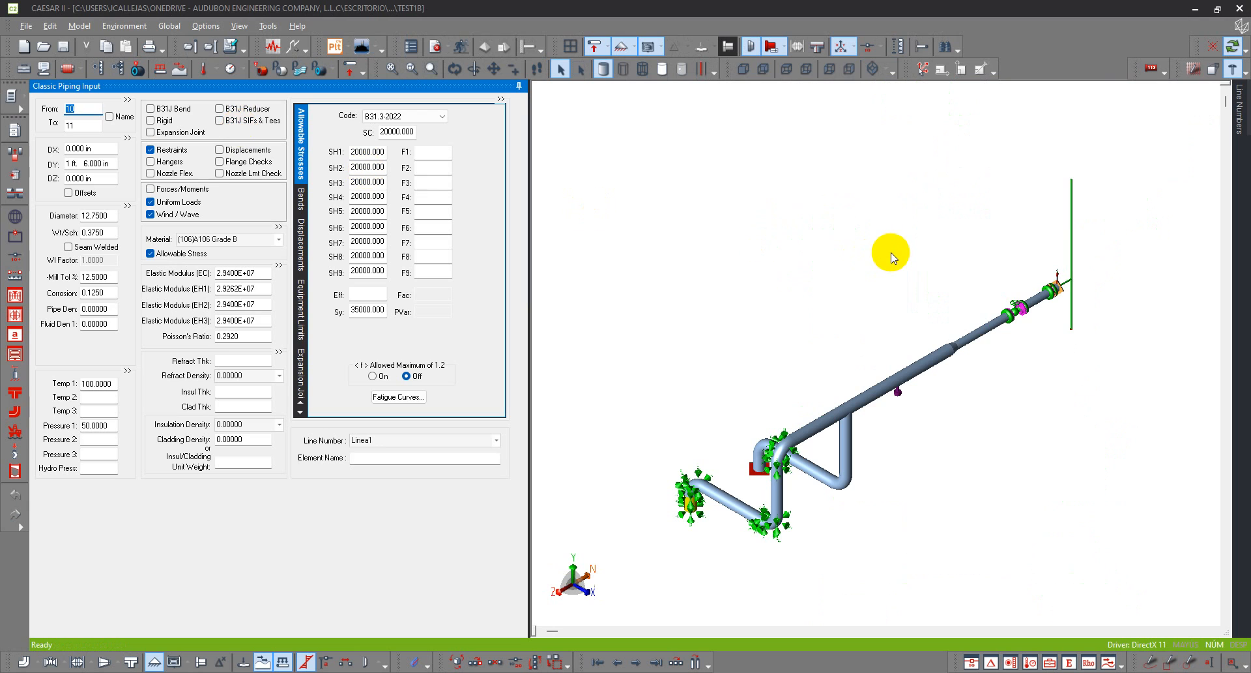
{"action": "left_click", "coordinate": [867, 261]}
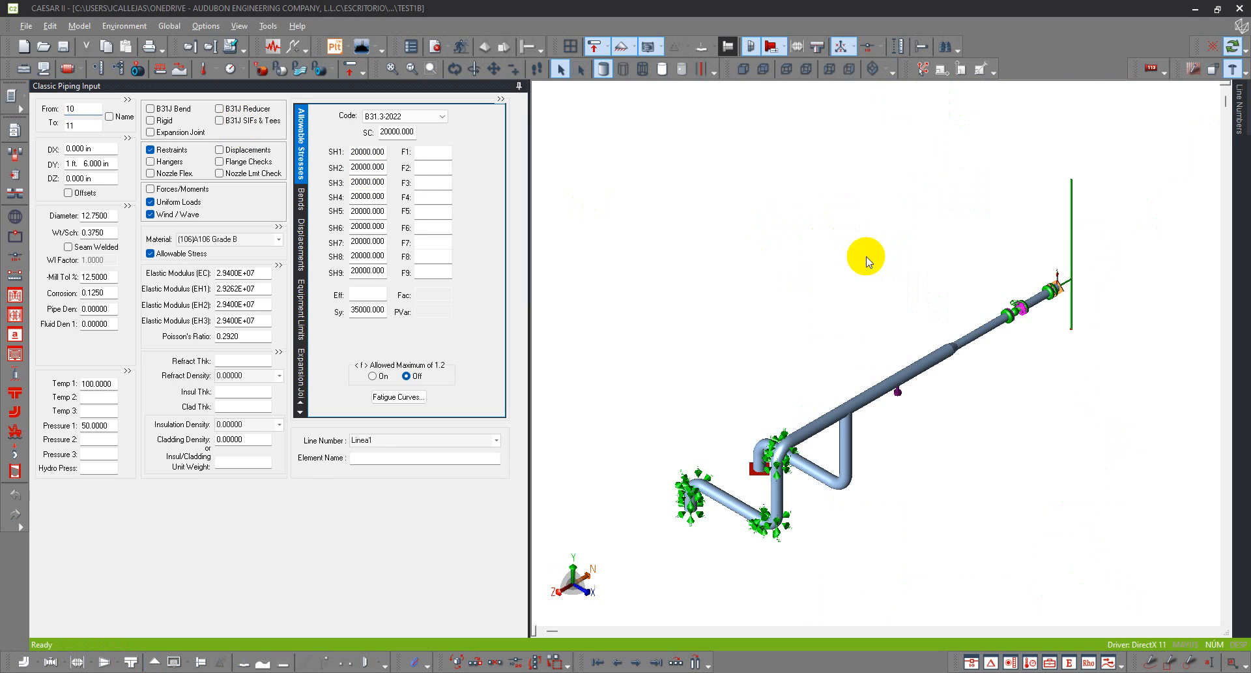
Examine the soil restraints generated around the buried bends and show the restraint data of element 39-40
{"action": "left_click", "coordinate": [454, 69]}
{"action": "scroll", "coordinate": [747, 460], "scroll_direction": "up", "scroll_amount": 5}
{"action": "scroll", "coordinate": [746, 459], "scroll_direction": "down", "scroll_amount": 3}
{"action": "left_click_drag", "start_coordinate": [676, 441], "coordinate": [846, 204]}
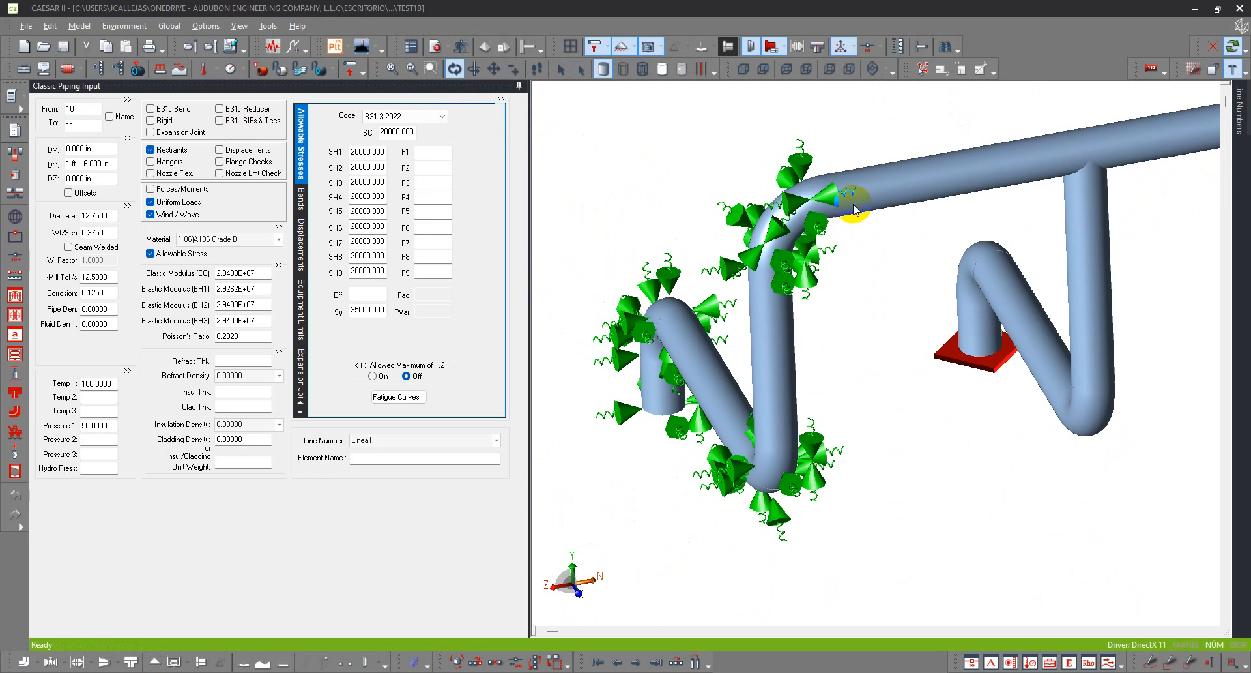
{"action": "double_click", "coordinate": [794, 162]}
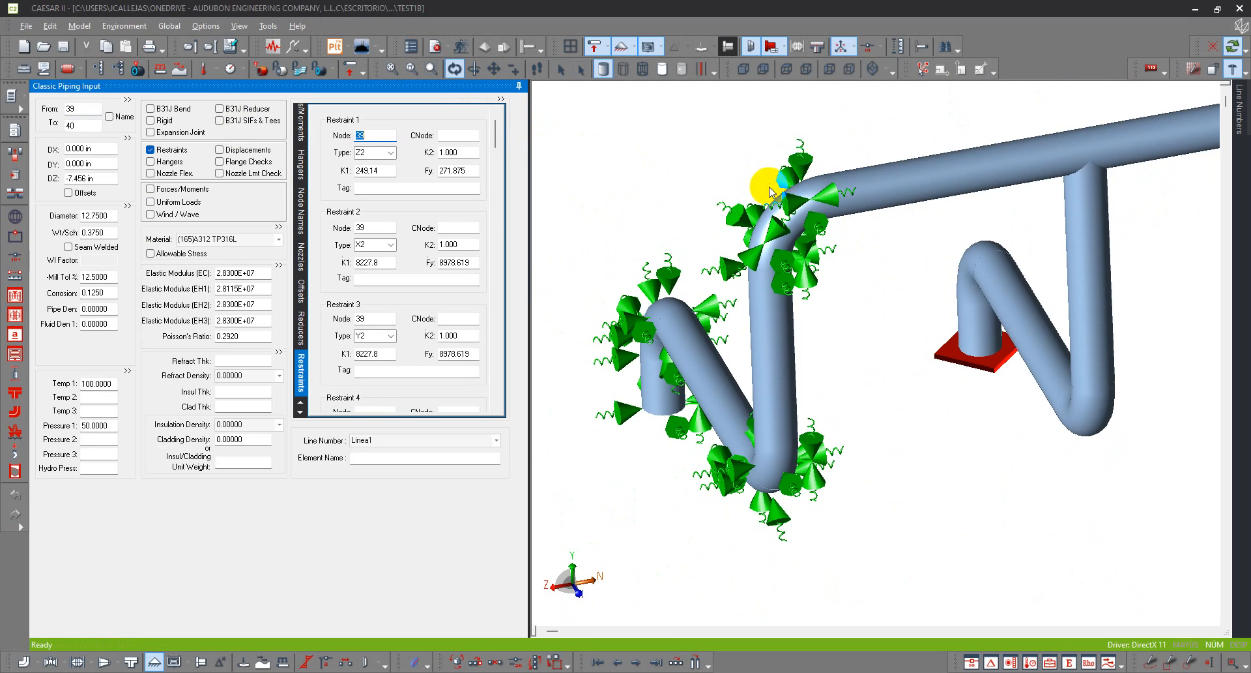
{"action": "scroll", "coordinate": [759, 215], "scroll_direction": "down", "scroll_amount": 4}
{"action": "mouse_move", "coordinate": [709, 315]}
{"action": "left_mouse_down"}
{"action": "mouse_move", "coordinate": [922, 366]}
{"action": "mouse_move", "coordinate": [913, 397]}
{"action": "mouse_move", "coordinate": [737, 349]}
{"action": "mouse_move", "coordinate": [699, 300]}
{"action": "left_mouse_up"}
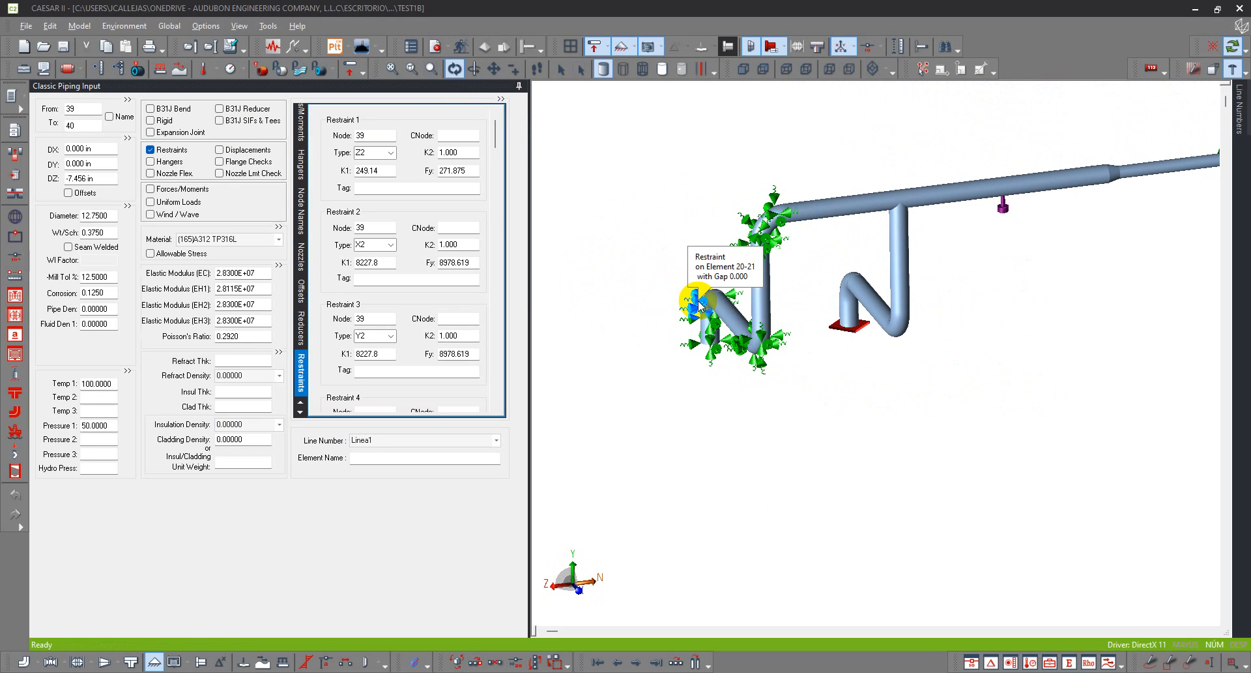
{"action": "scroll", "coordinate": [766, 222], "scroll_direction": "up", "scroll_amount": 2}
{"action": "scroll", "coordinate": [766, 222], "scroll_direction": "up", "scroll_amount": 3}
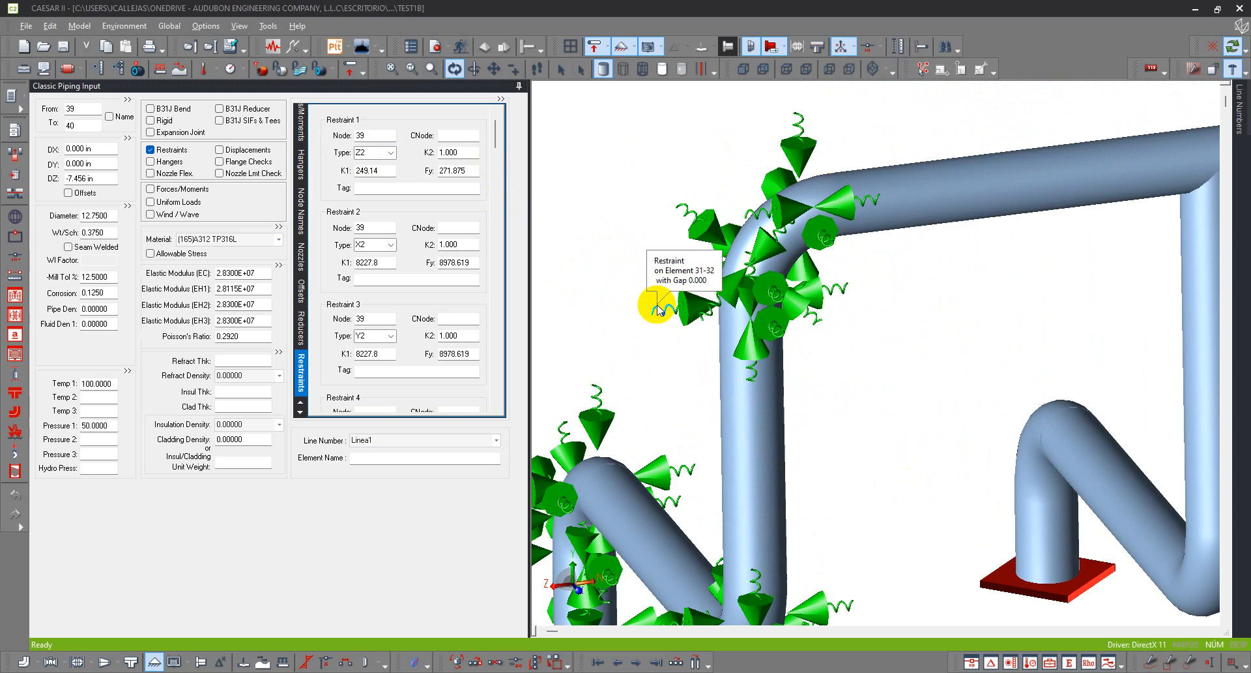
{"action": "scroll", "coordinate": [657, 312], "scroll_direction": "down", "scroll_amount": 4}
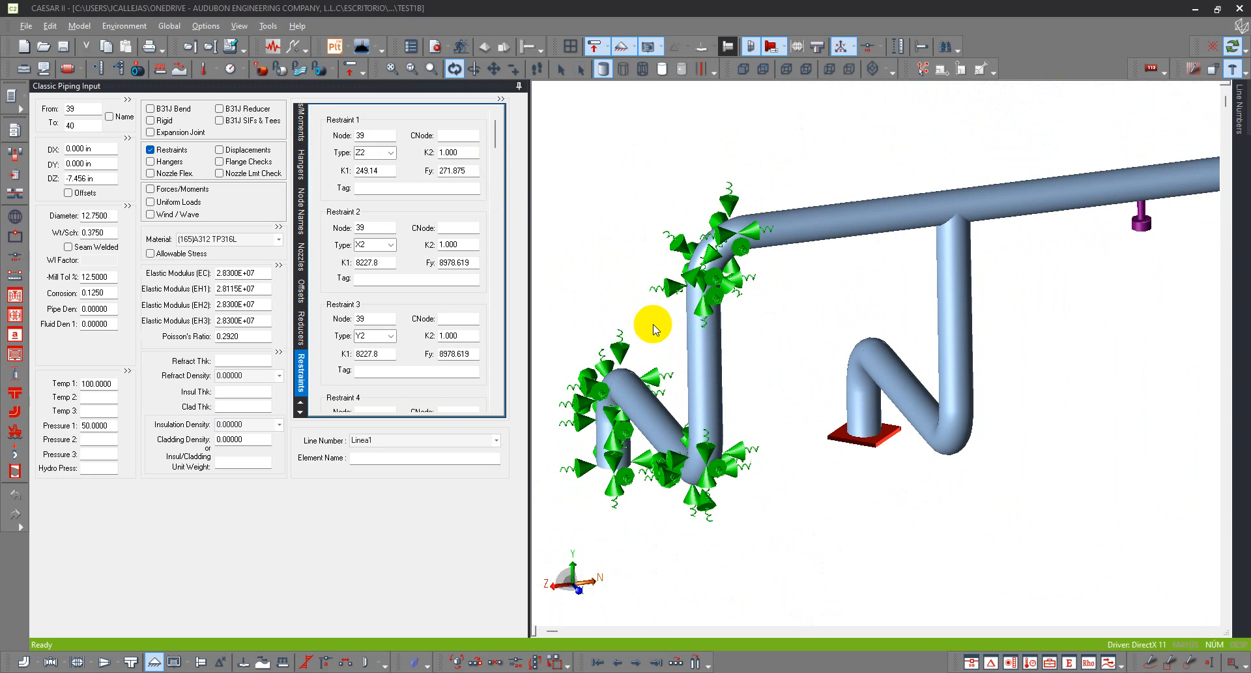
{"action": "scroll", "coordinate": [653, 322], "scroll_direction": "up", "scroll_amount": 2}
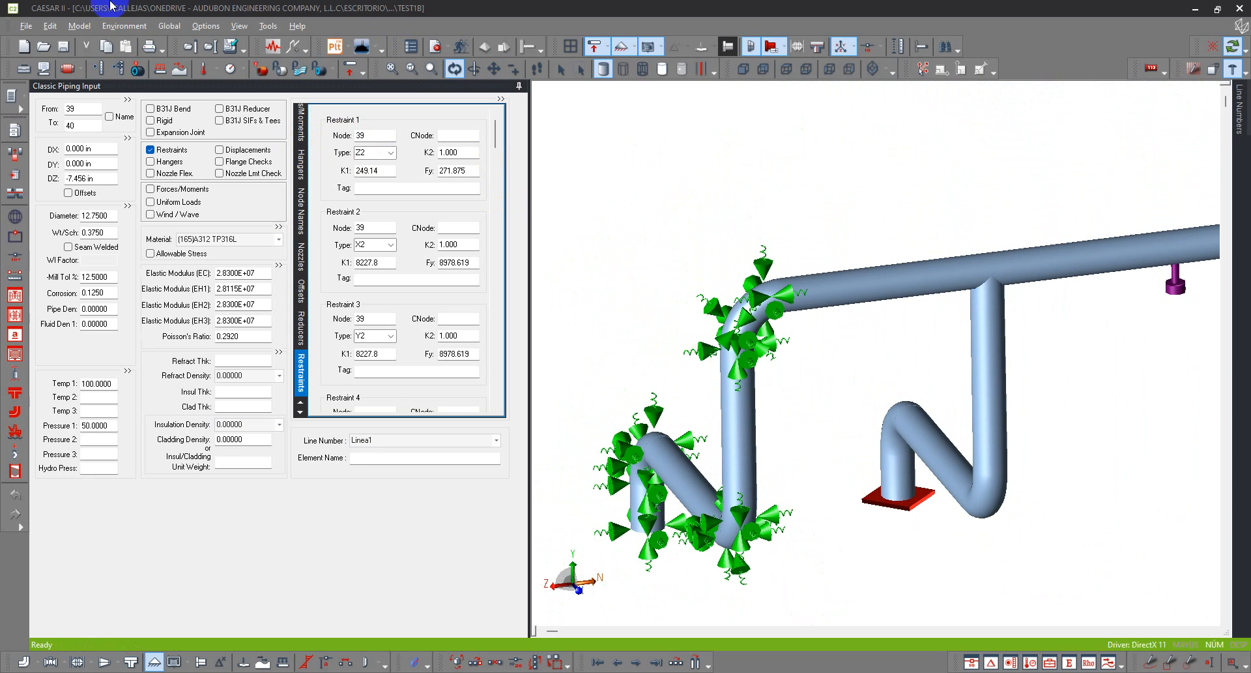
Compare the TEST1.C2 and TEST1B.C2 entries in the Modelamiento 1 folder and close the file browser without opening a file
{"action": "left_click", "coordinate": [44, 47]}
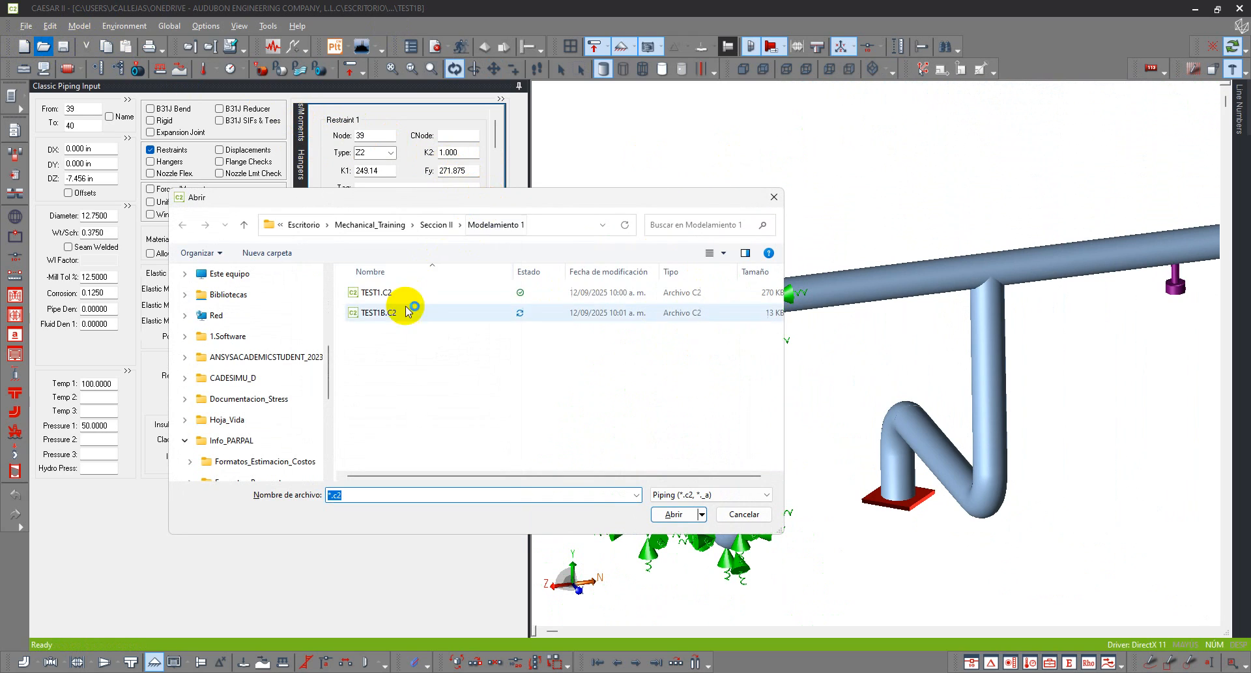
{"action": "left_click", "coordinate": [388, 318]}
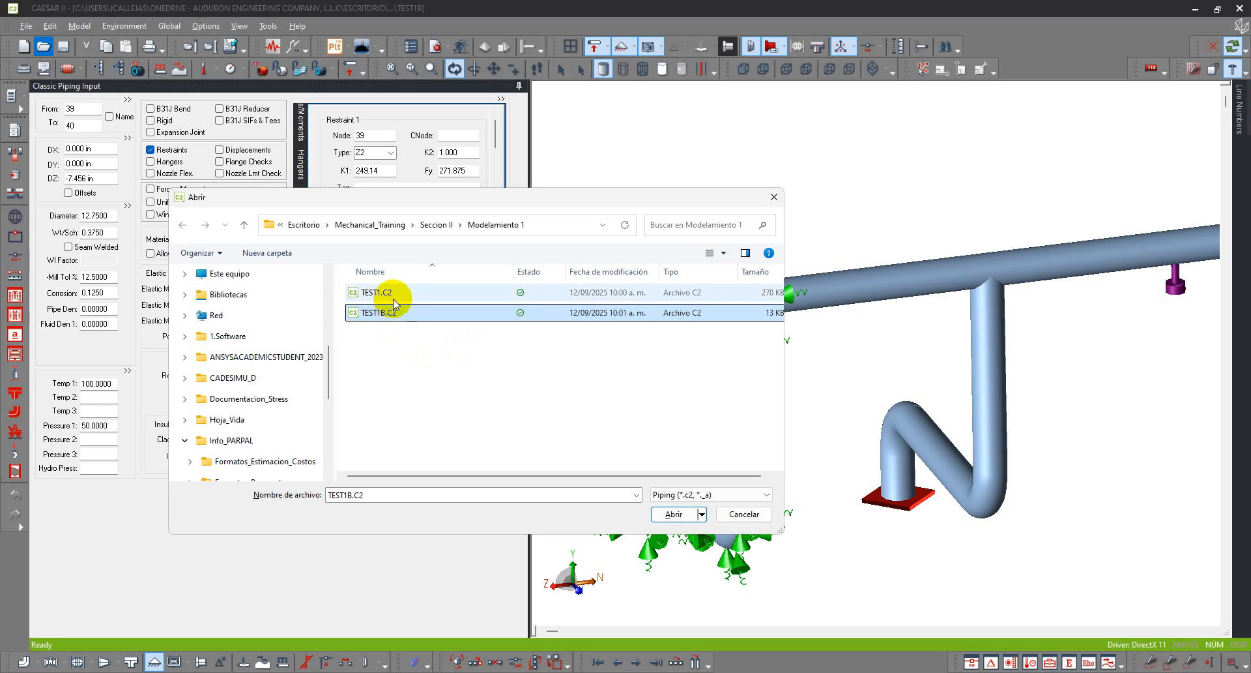
{"action": "left_click", "coordinate": [395, 301]}
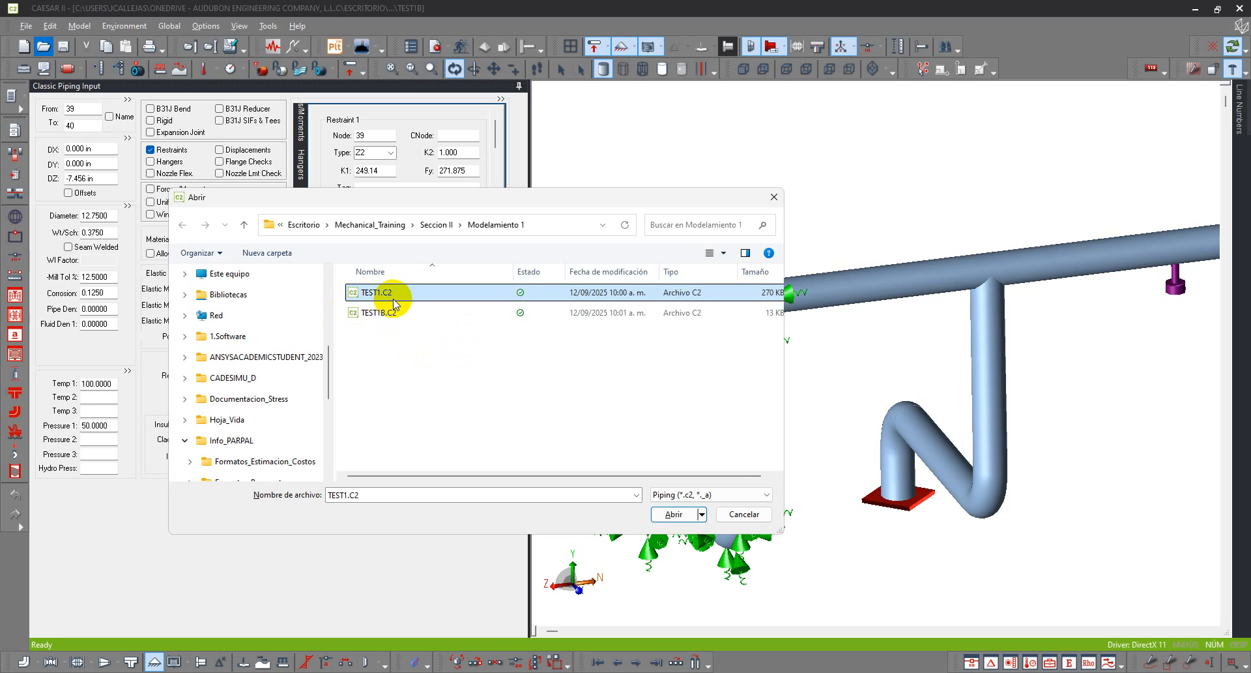
{"action": "left_click", "coordinate": [394, 313]}
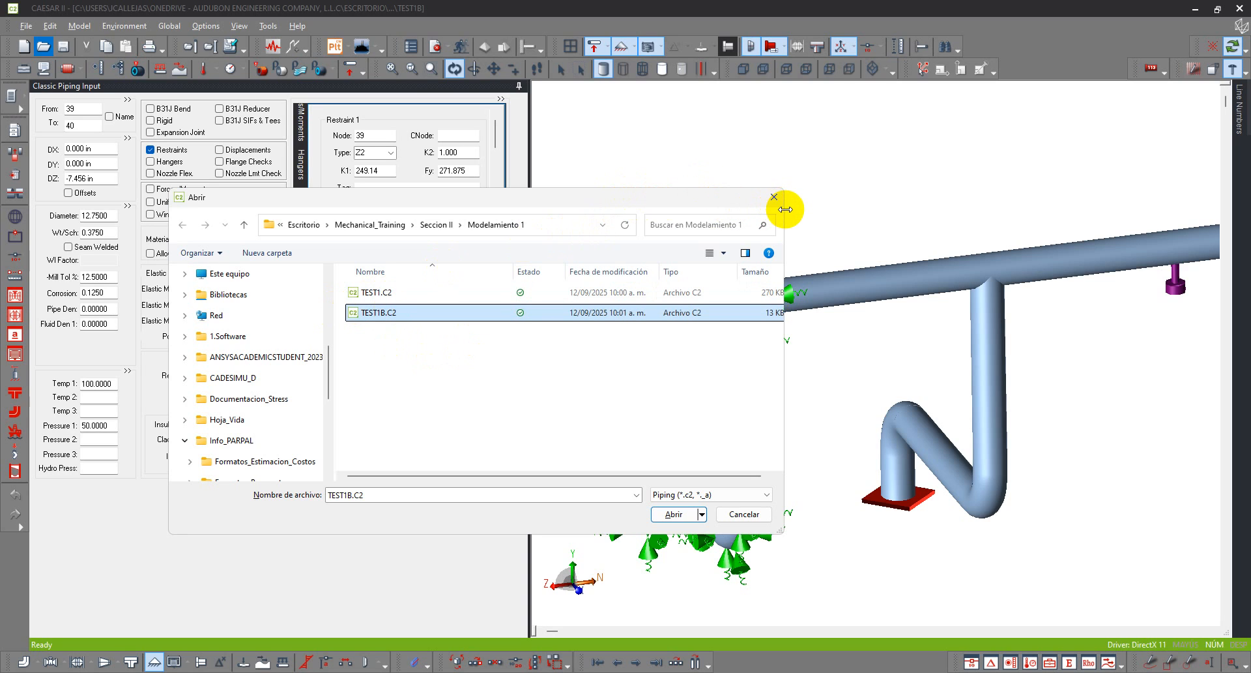
{"action": "left_click", "coordinate": [774, 198]}
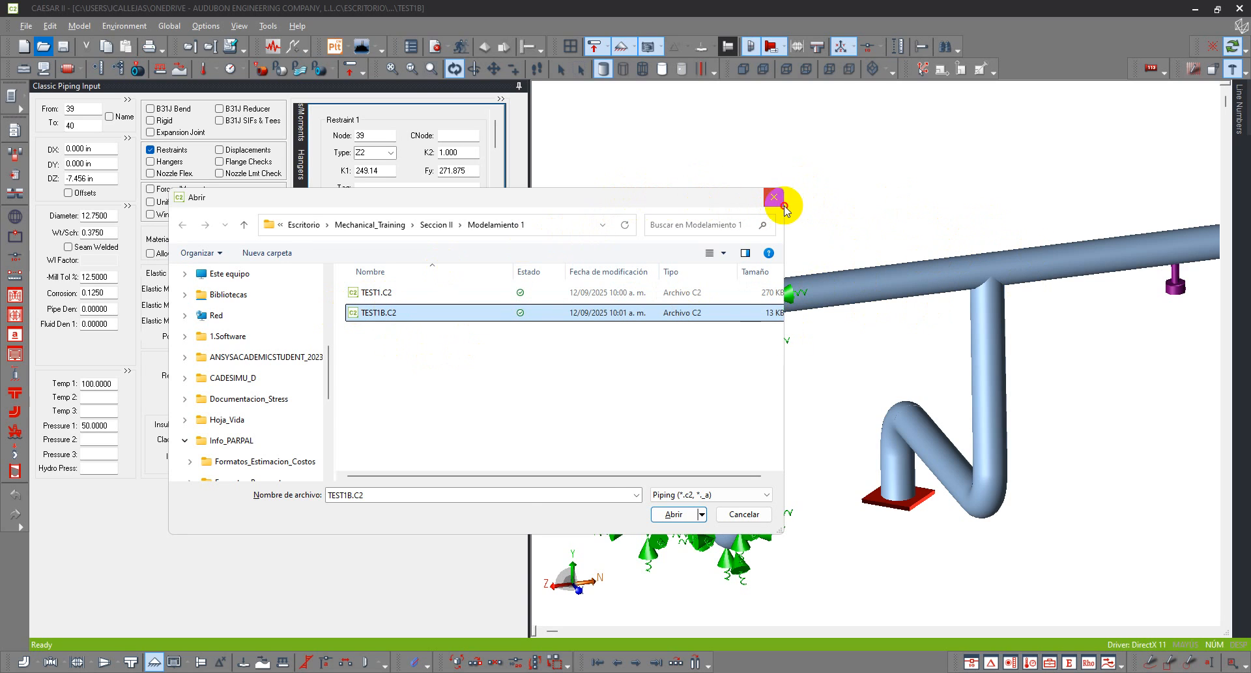
Show the restraint data of bend element 31-32 and examine the buried section from another angle
{"action": "scroll", "coordinate": [611, 365], "scroll_direction": "down", "scroll_amount": 5}
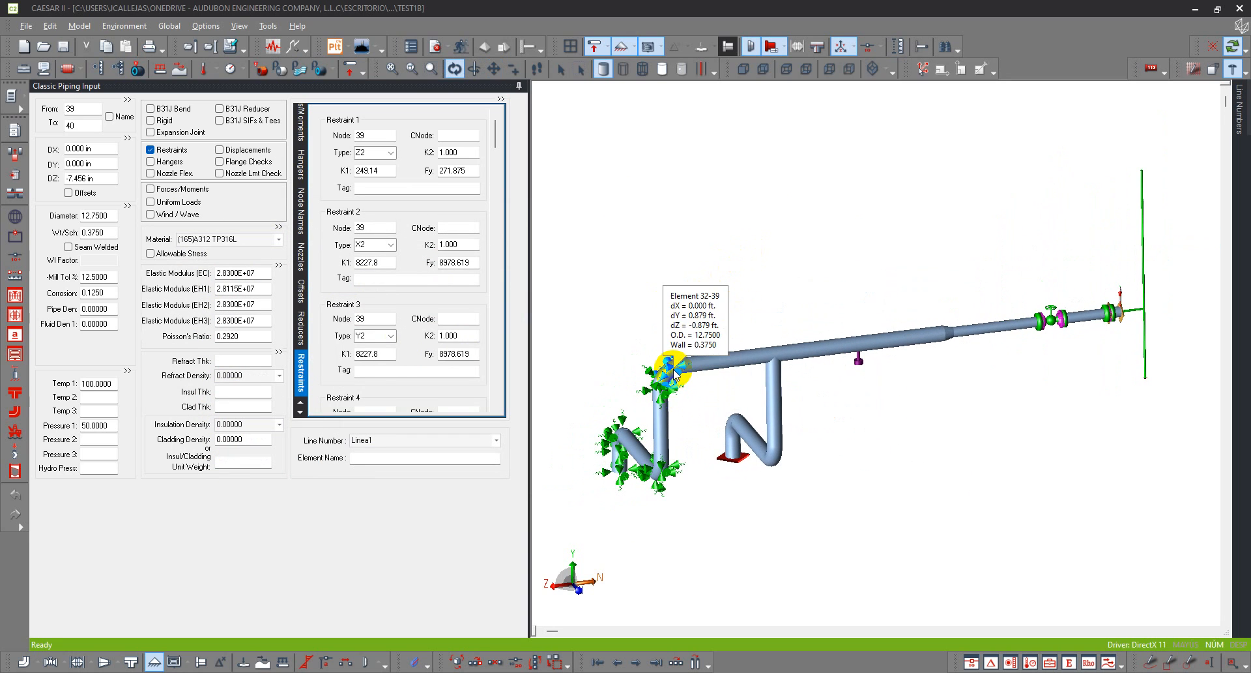
{"action": "scroll", "coordinate": [678, 366], "scroll_direction": "up", "scroll_amount": 3}
{"action": "scroll", "coordinate": [653, 375], "scroll_direction": "up", "scroll_amount": 2}
{"action": "left_click_drag", "start_coordinate": [691, 372], "coordinate": [795, 117]}
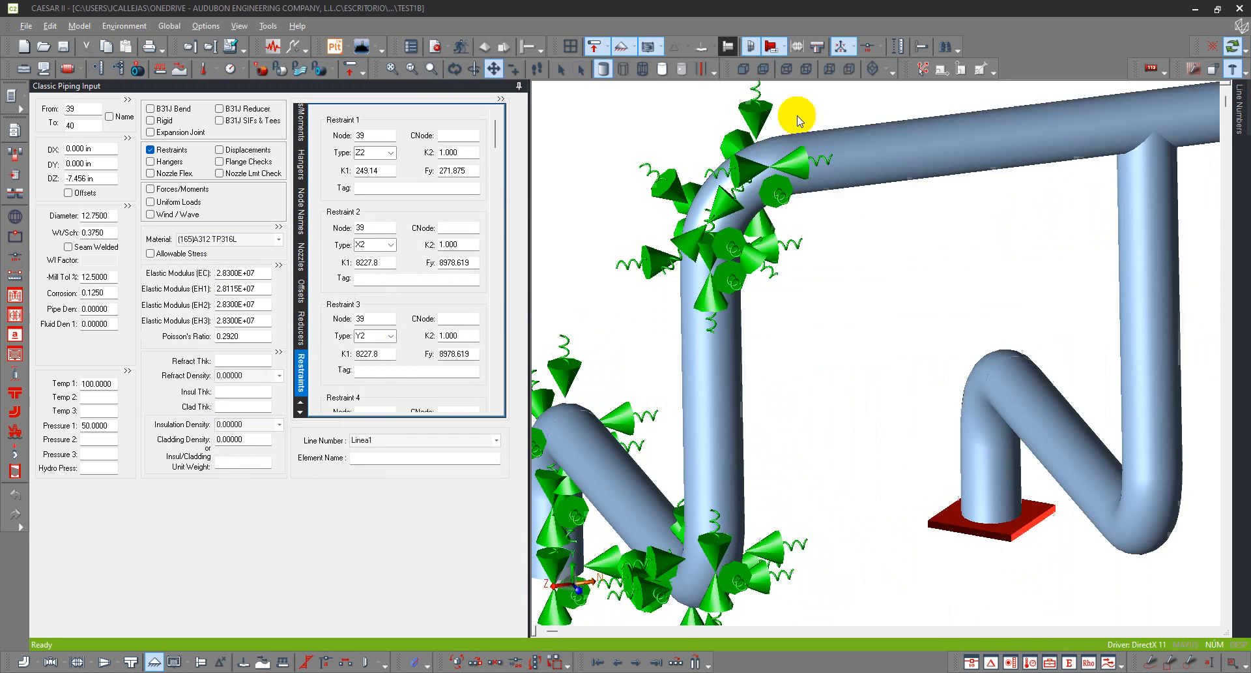
{"action": "scroll", "coordinate": [764, 208], "scroll_direction": "up", "scroll_amount": 4}
{"action": "left_click", "coordinate": [709, 326]}
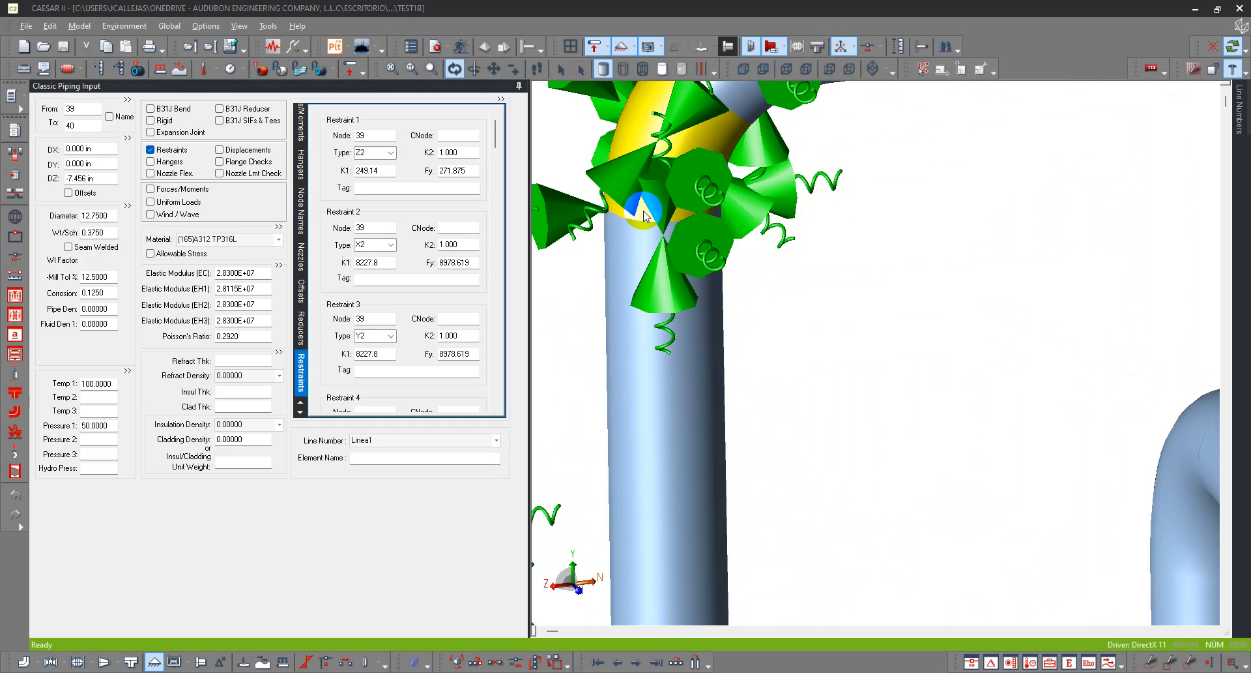
{"action": "scroll", "coordinate": [644, 215], "scroll_direction": "down", "scroll_amount": 8}
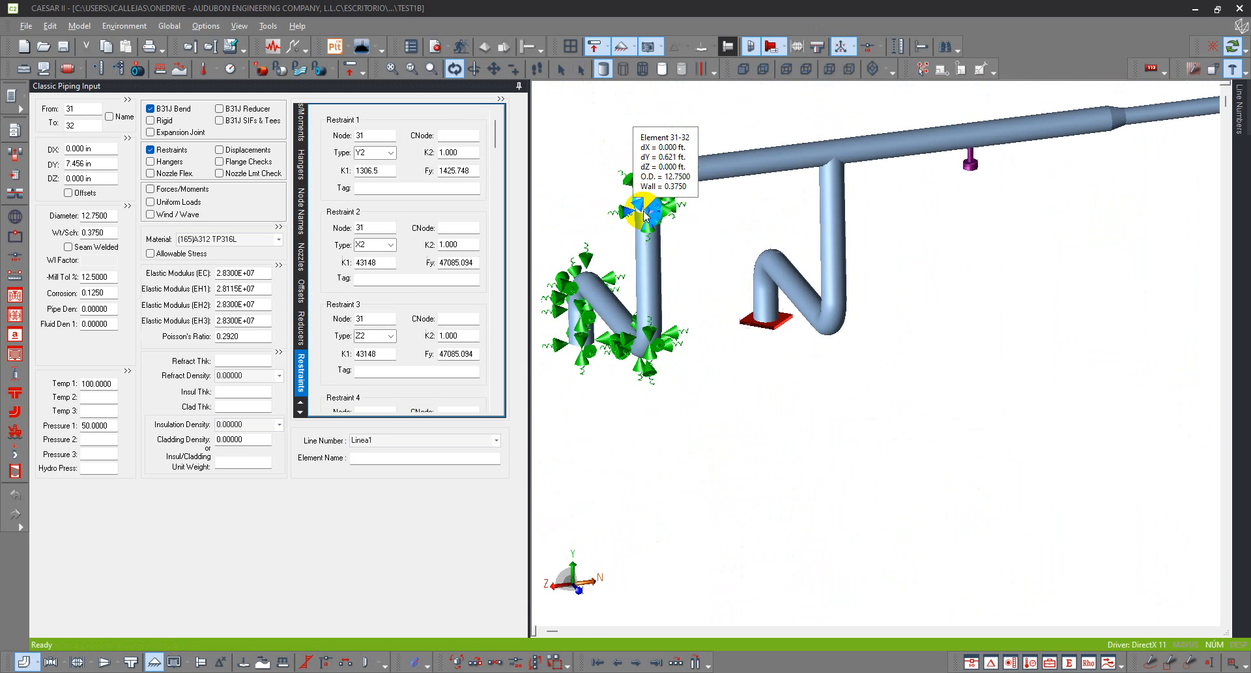
{"action": "scroll", "coordinate": [731, 413], "scroll_direction": "up", "scroll_amount": 4}
{"action": "left_click_drag", "start_coordinate": [661, 245], "coordinate": [776, 418]}
{"action": "left_click", "coordinate": [777, 418]}
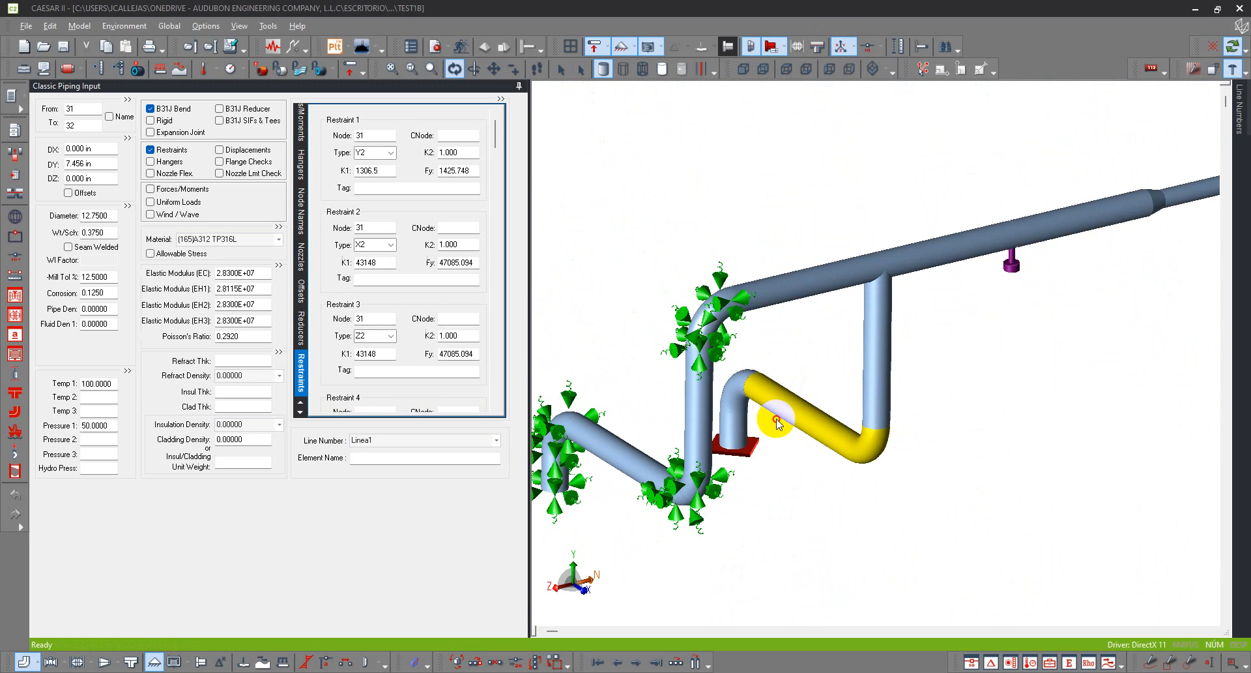
Open the original TEST1.C2 model and show the bend data of its vertical element 30-40
{"action": "left_click", "coordinate": [67, 45]}
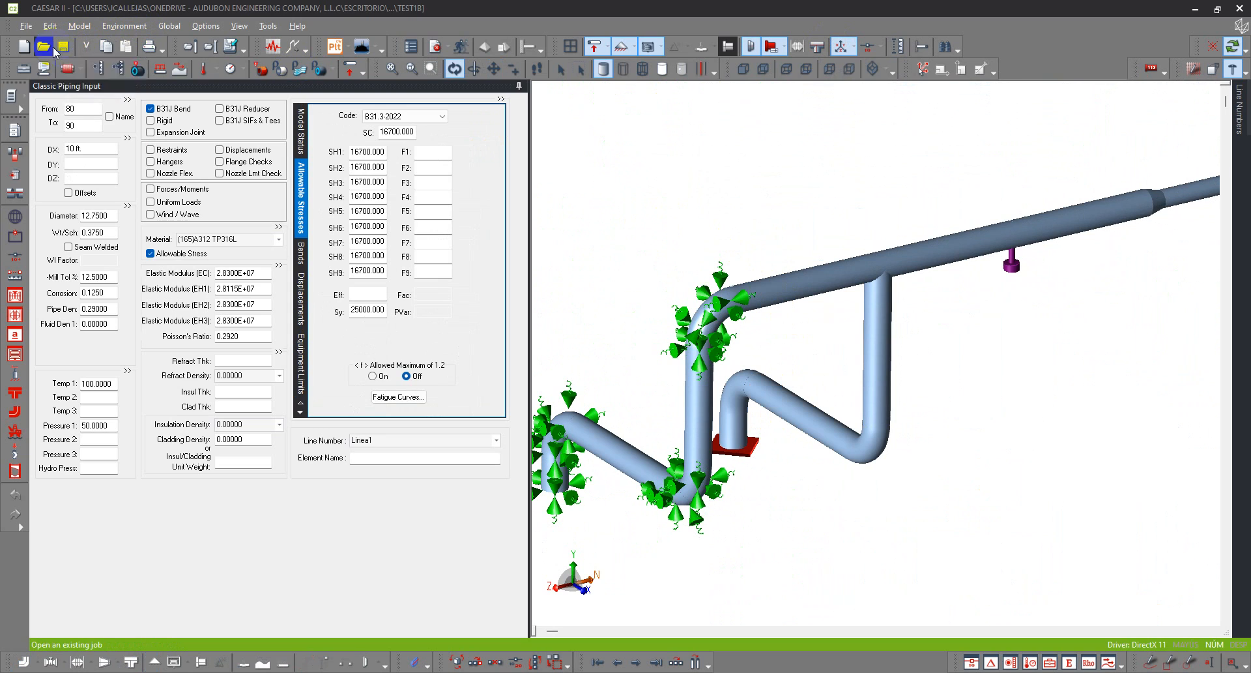
{"action": "key", "text": "ctrl+o"}
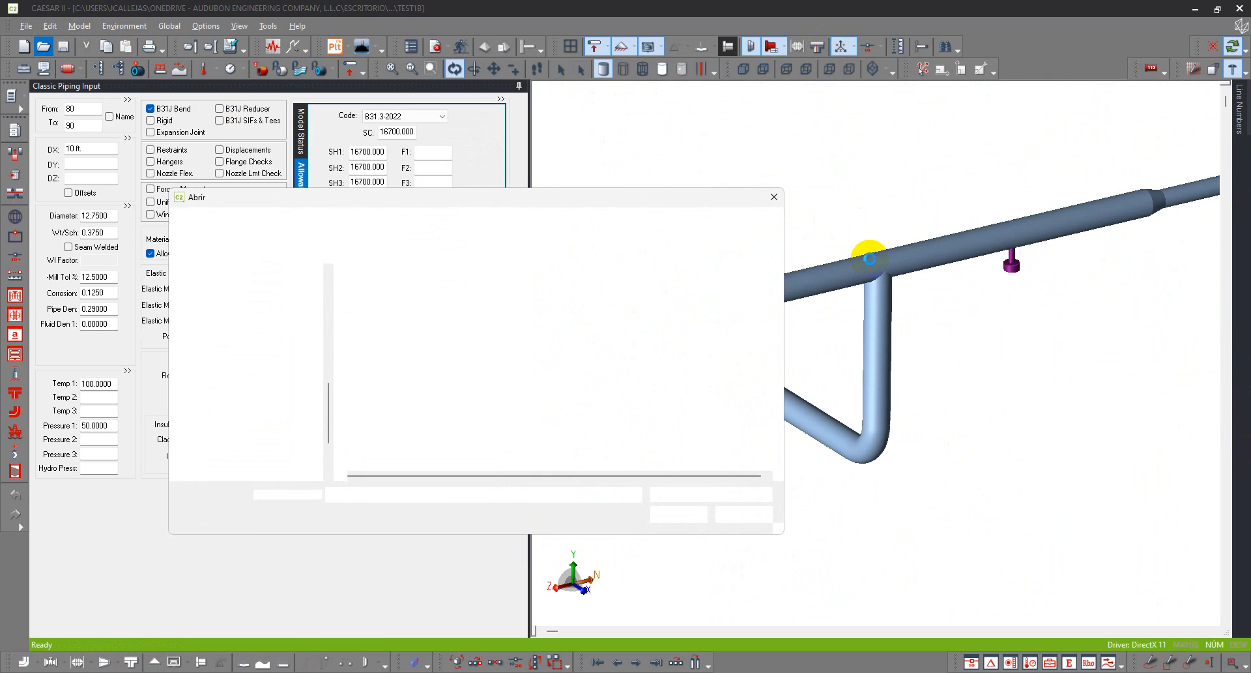
{"action": "double_click", "coordinate": [404, 293]}
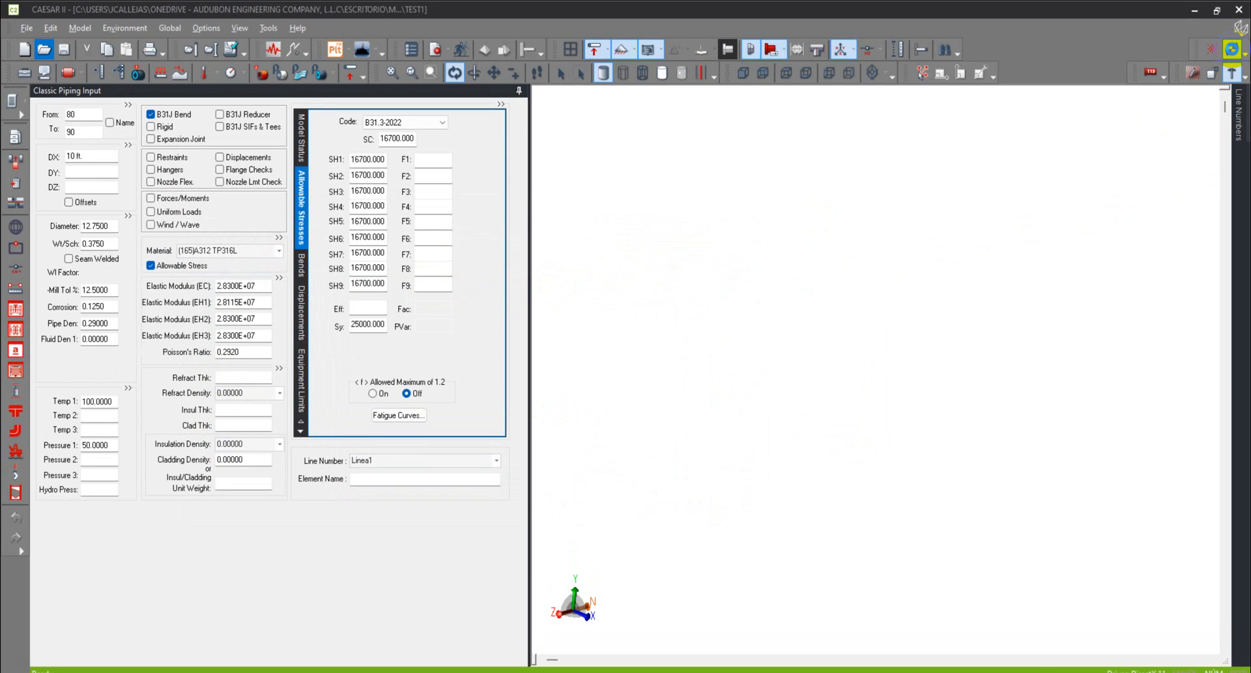
{"action": "left_click", "coordinate": [1231, 50]}
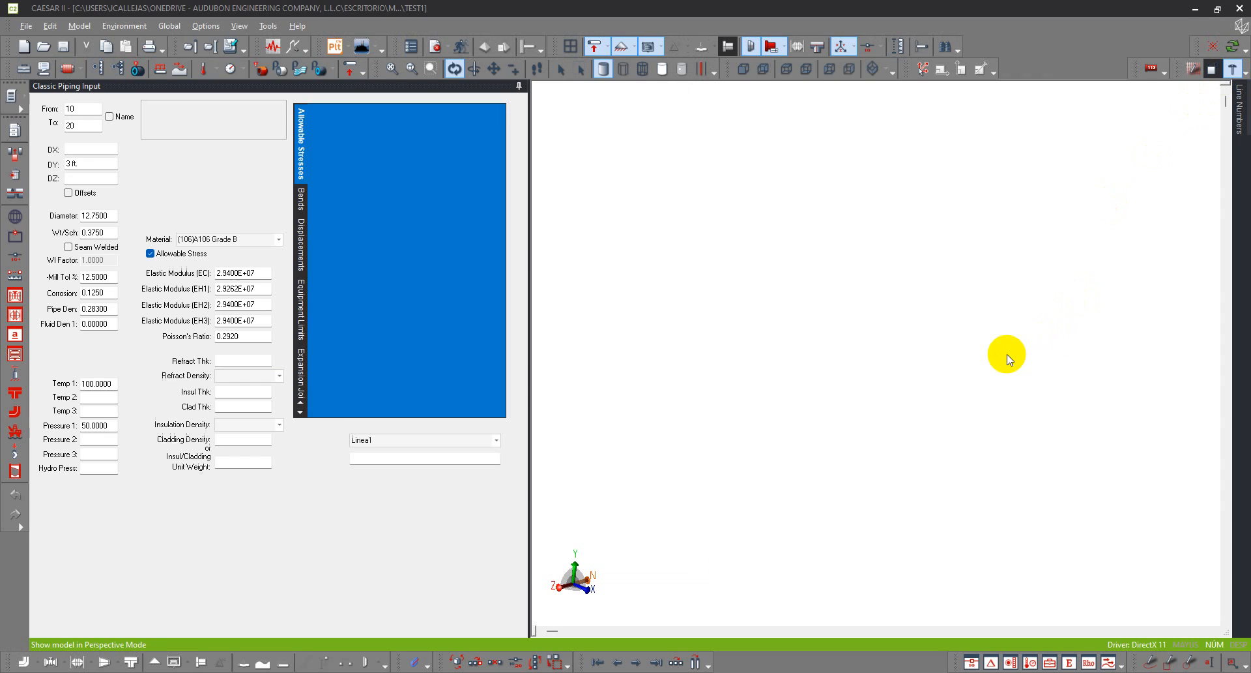
{"action": "scroll", "coordinate": [808, 333], "scroll_direction": "up", "scroll_amount": 5}
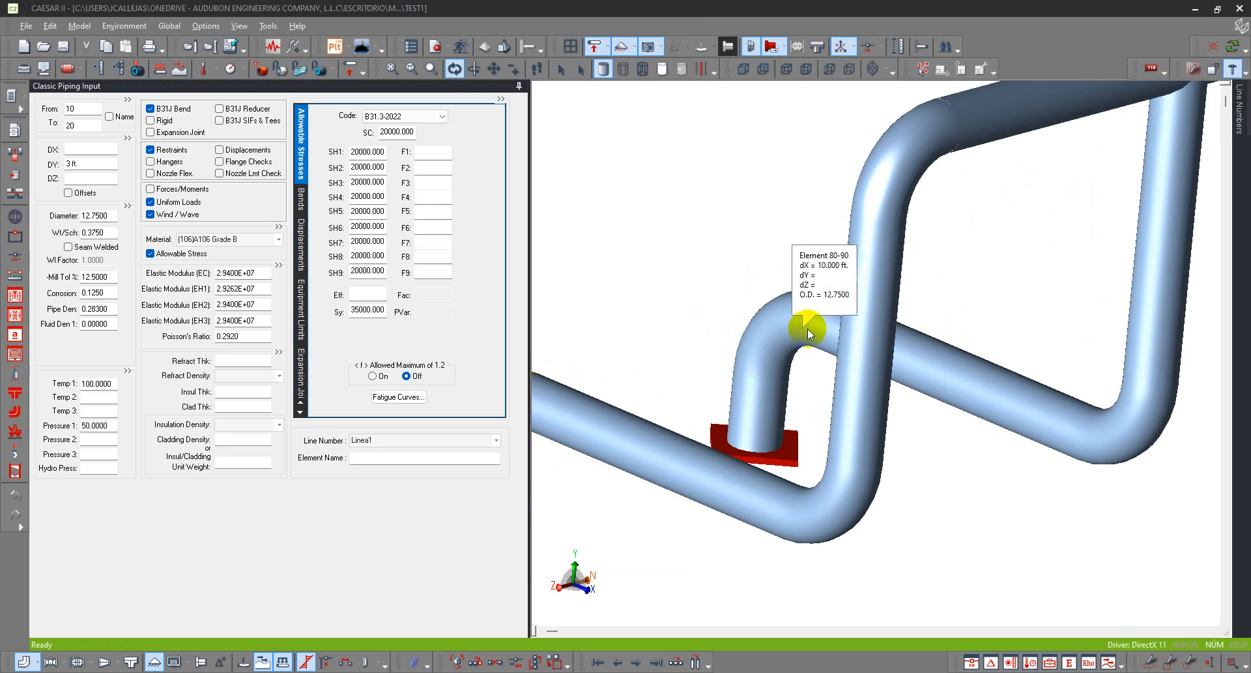
{"action": "left_click", "coordinate": [880, 330]}
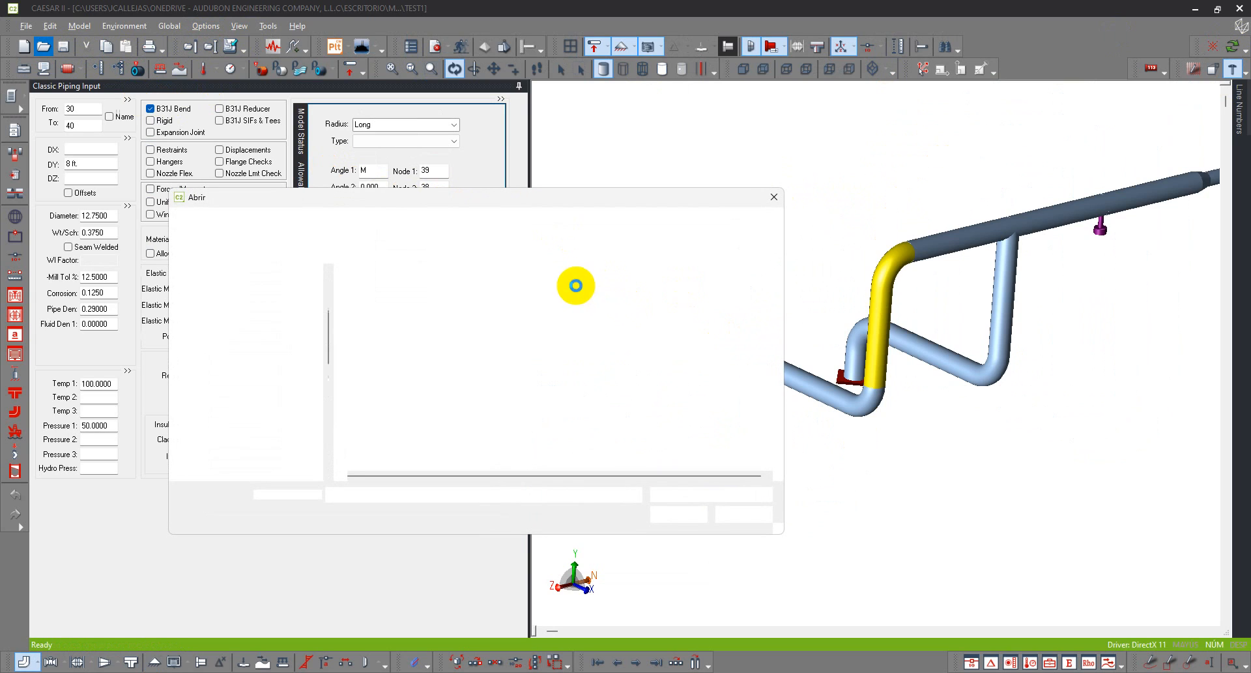
Reopen the converted TEST1B.C2 model from the Modelamiento 1 folder
{"action": "left_click", "coordinate": [400, 312]}
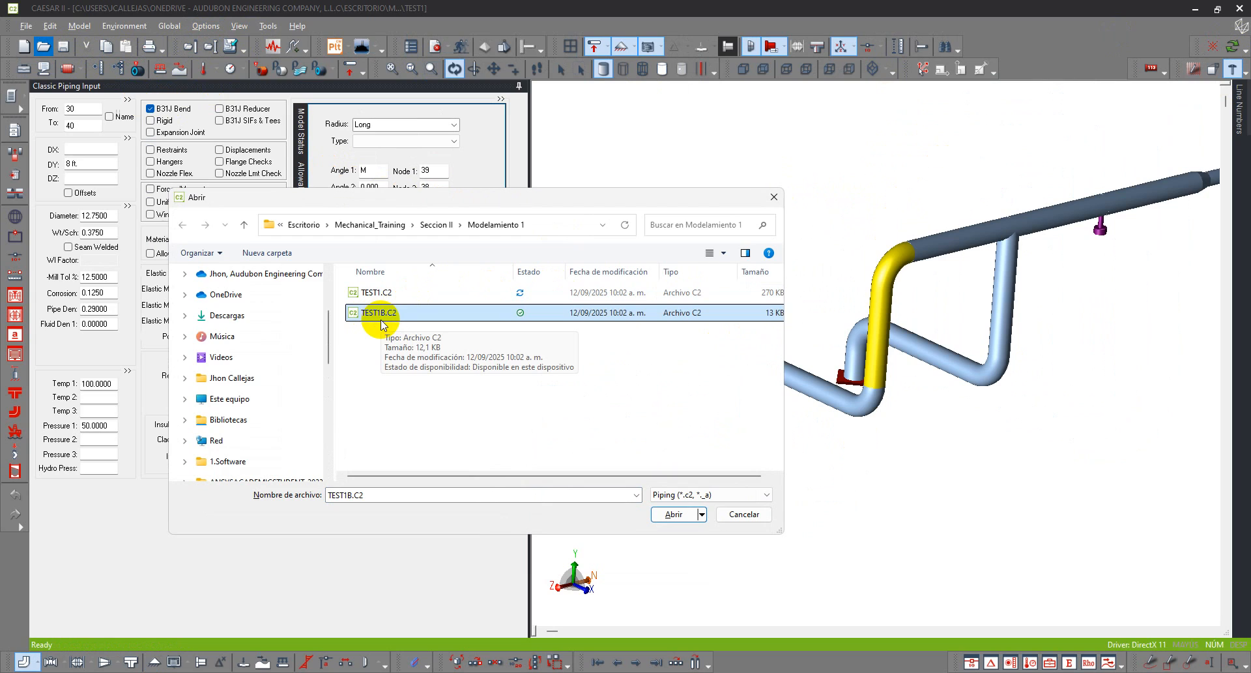
{"action": "double_click", "coordinate": [382, 316]}
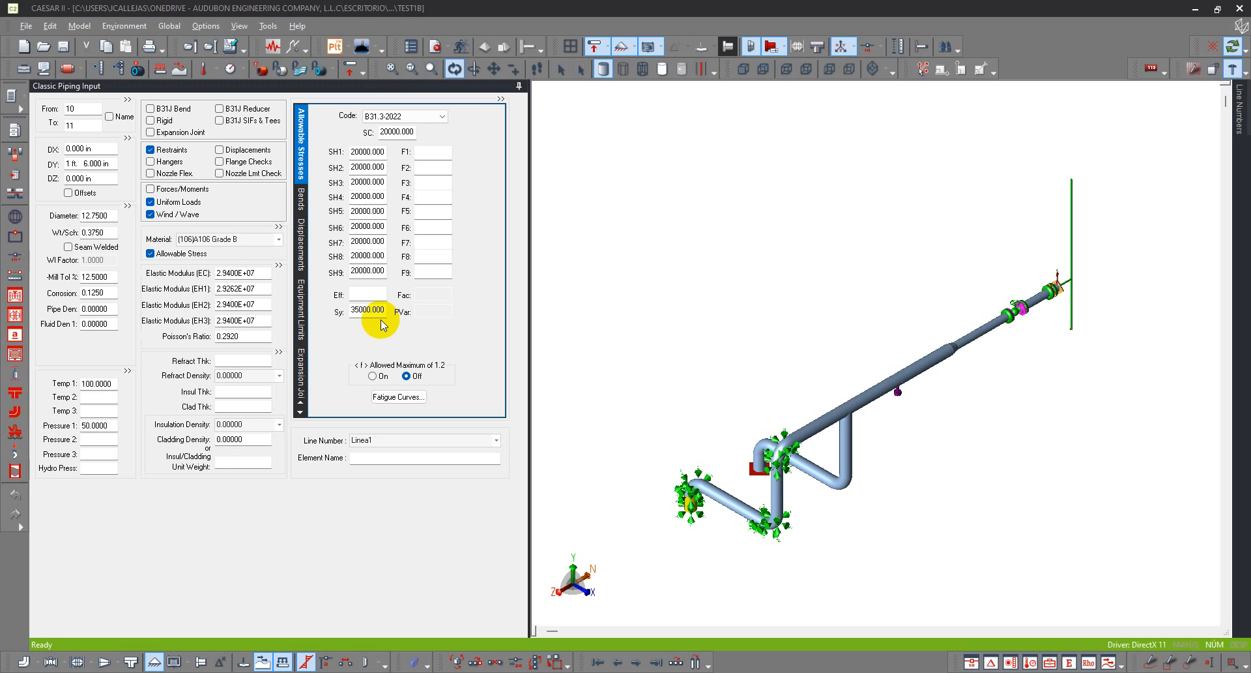
{"action": "left_click_drag", "start_coordinate": [924, 8], "coordinate": [854, 1]}
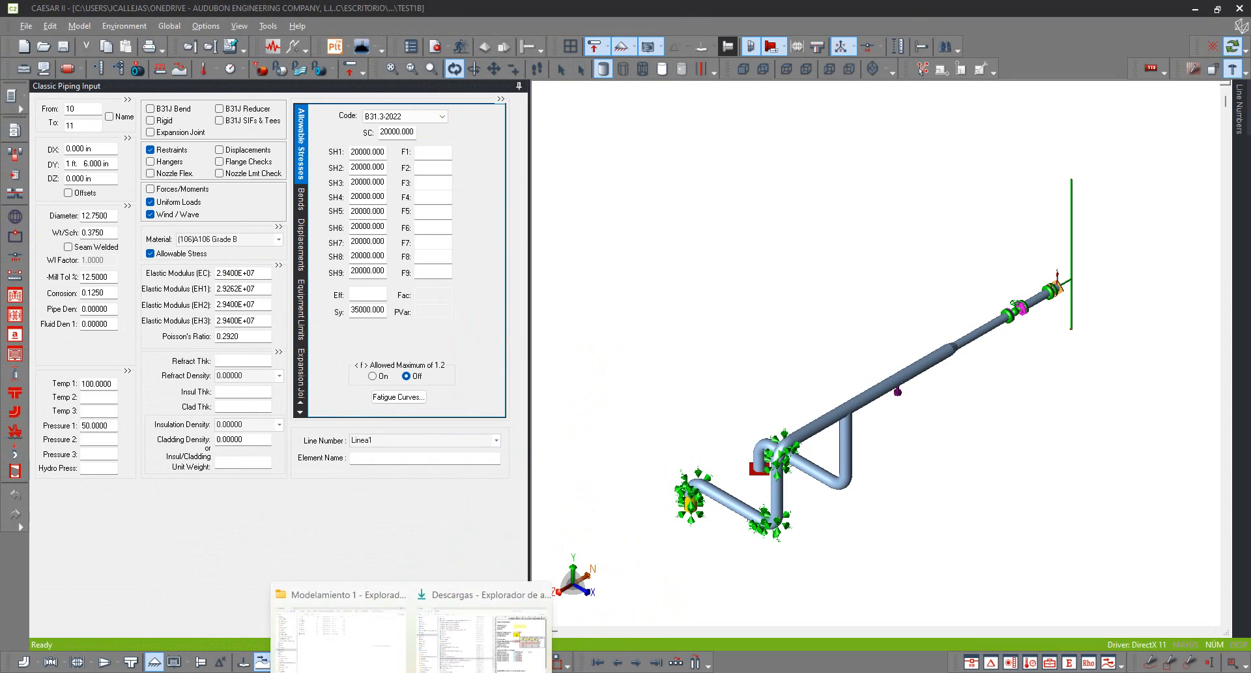
{"action": "left_click", "coordinate": [592, 639]}
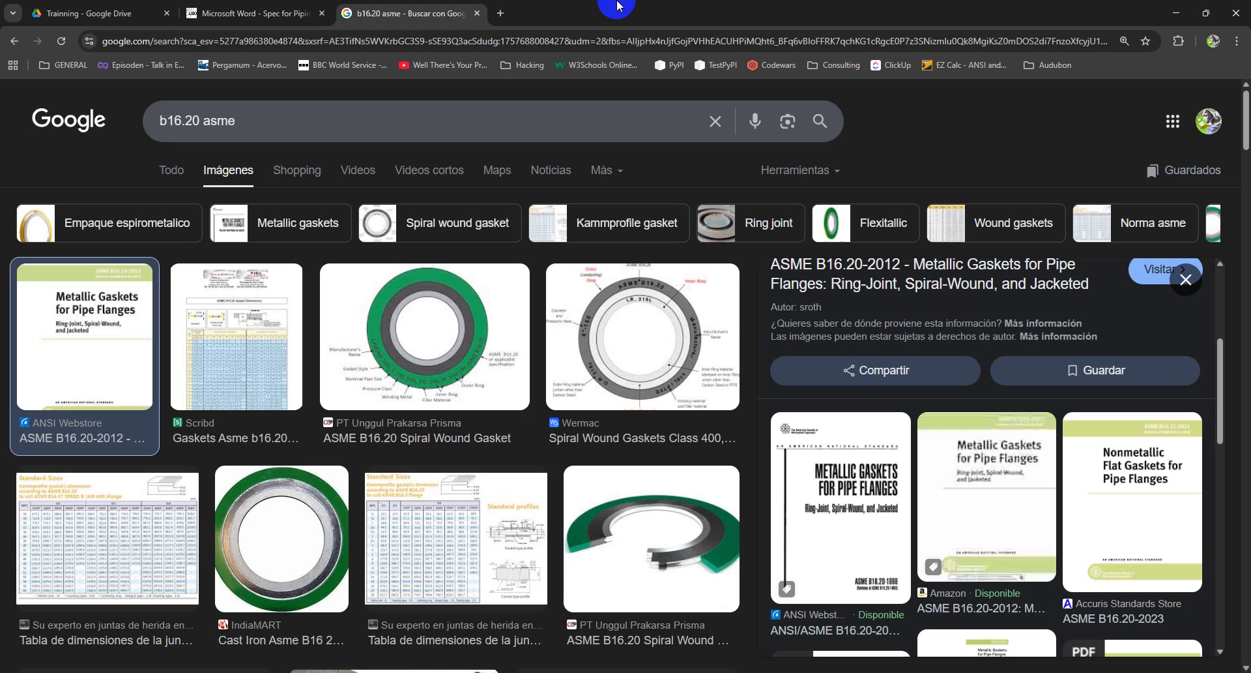
{"action": "left_click_drag", "start_coordinate": [637, 10], "coordinate": [254, 2]}
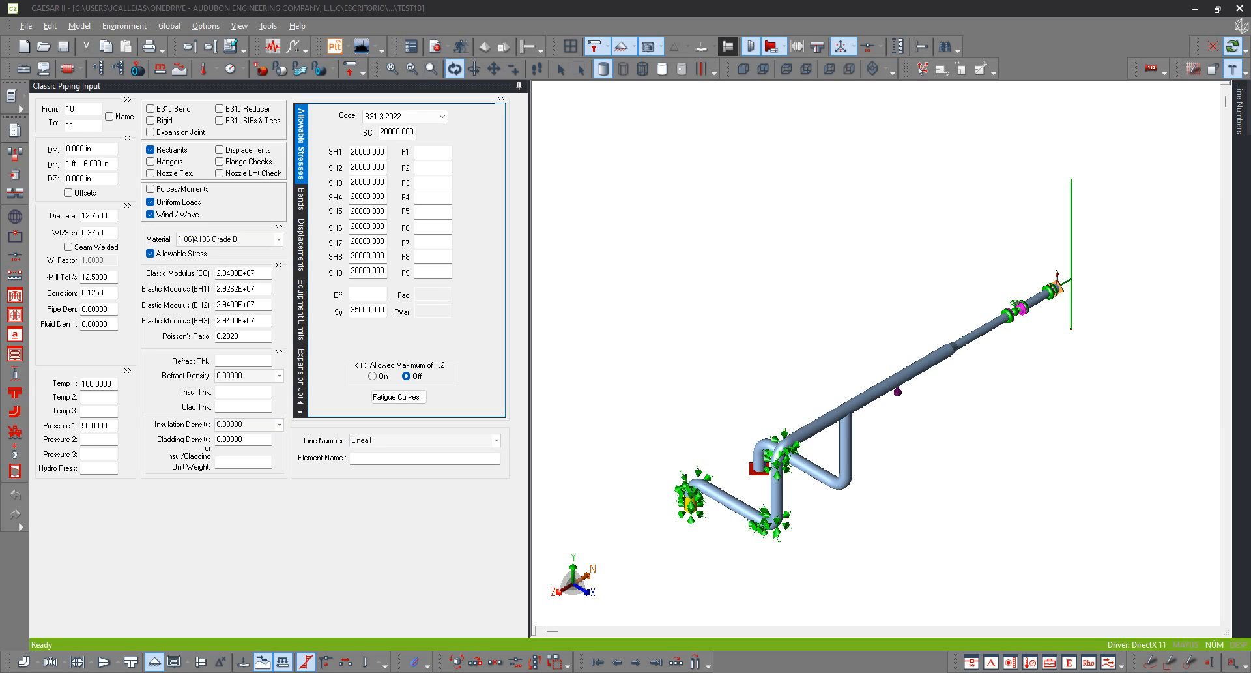
{"action": "left_click", "coordinate": [860, 340]}
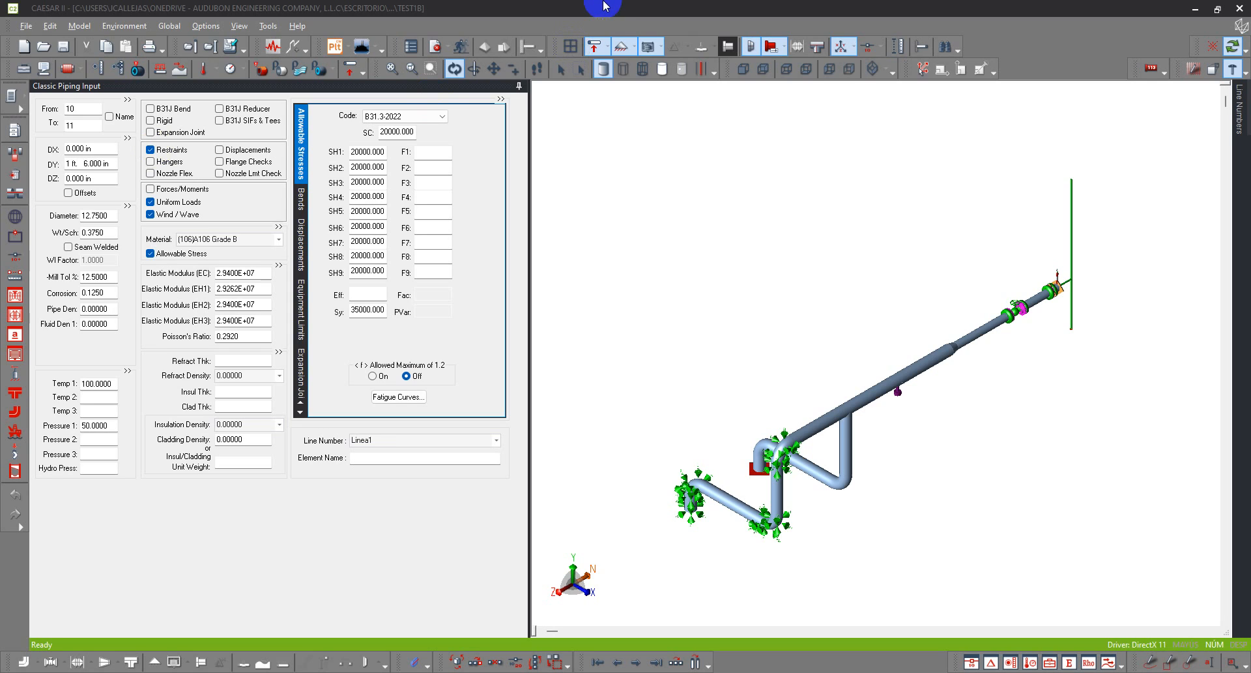
Switch to the web browser, browse the image results for "planos isometricos tuberias" and preview the Tuberia industrial simbologia drawing
{"action": "key", "text": "alt+Tab"}
{"action": "left_click", "coordinate": [264, 175]}
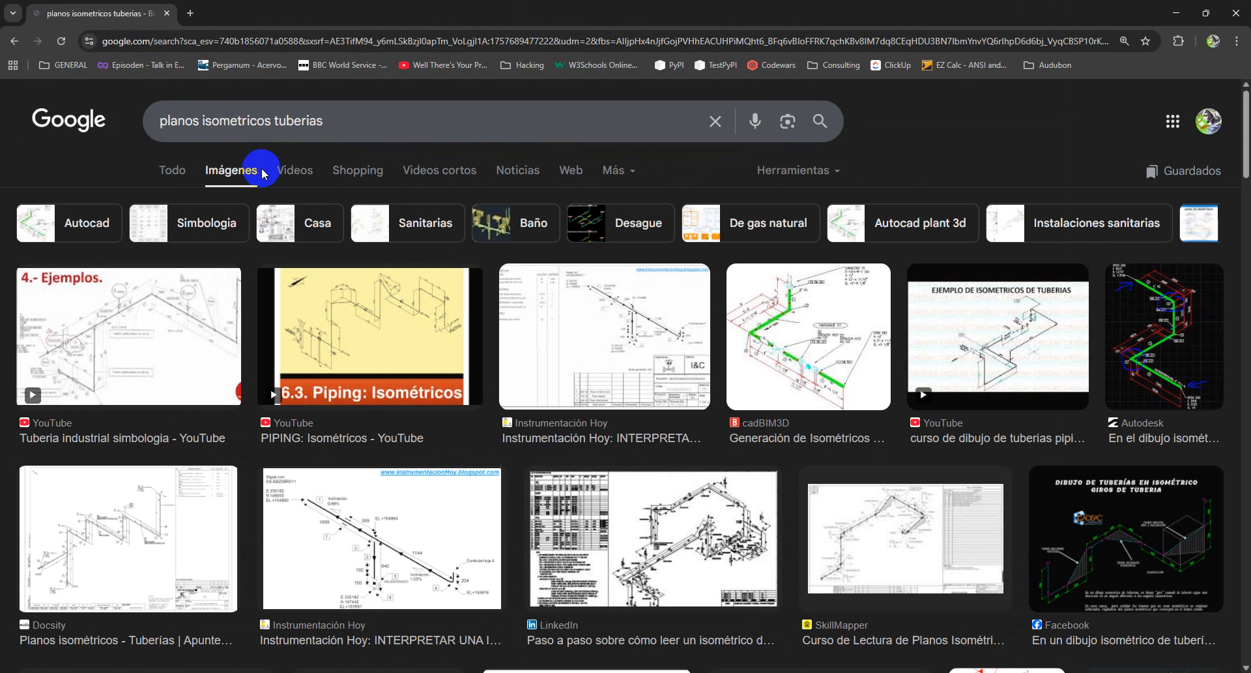
{"action": "left_click", "coordinate": [168, 307]}
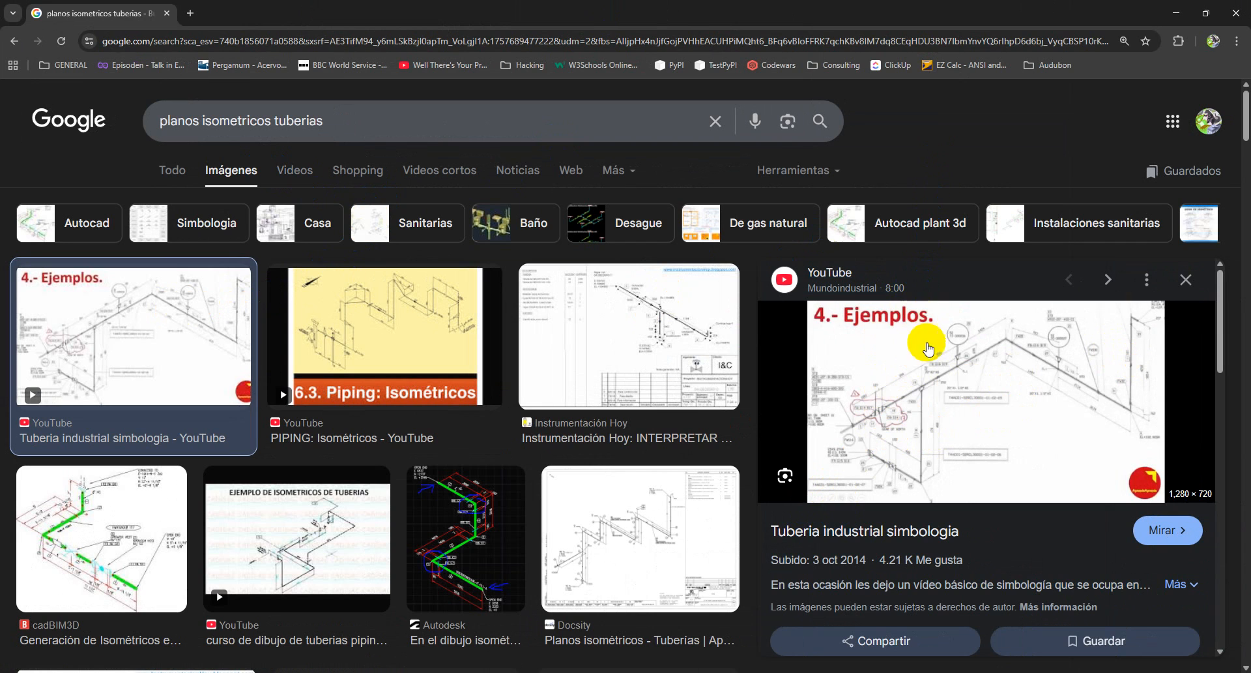
{"action": "scroll", "coordinate": [502, 373], "scroll_direction": "down", "scroll_amount": 2}
{"action": "scroll", "coordinate": [503, 376], "scroll_direction": "down", "scroll_amount": 2}
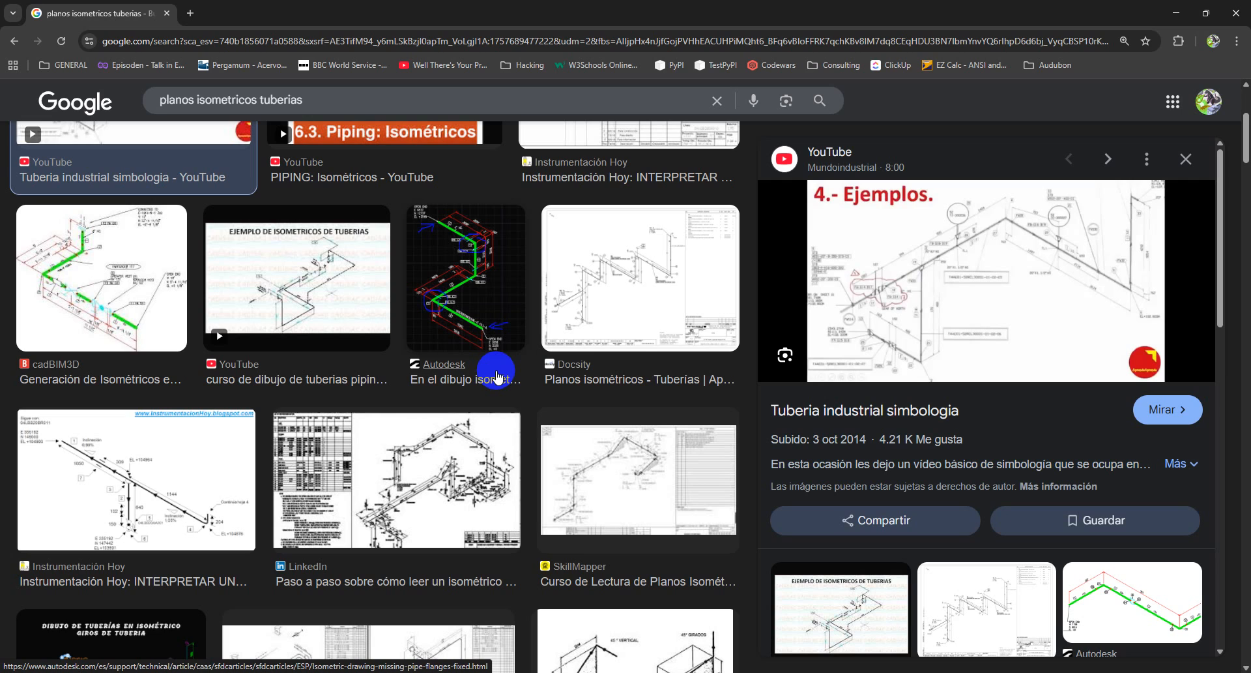
Return to CAESAR II and examine the complete TEST1B piping model with its soil restraints
{"action": "left_click", "coordinate": [1176, 13]}
{"action": "left_click", "coordinate": [117, 149]}
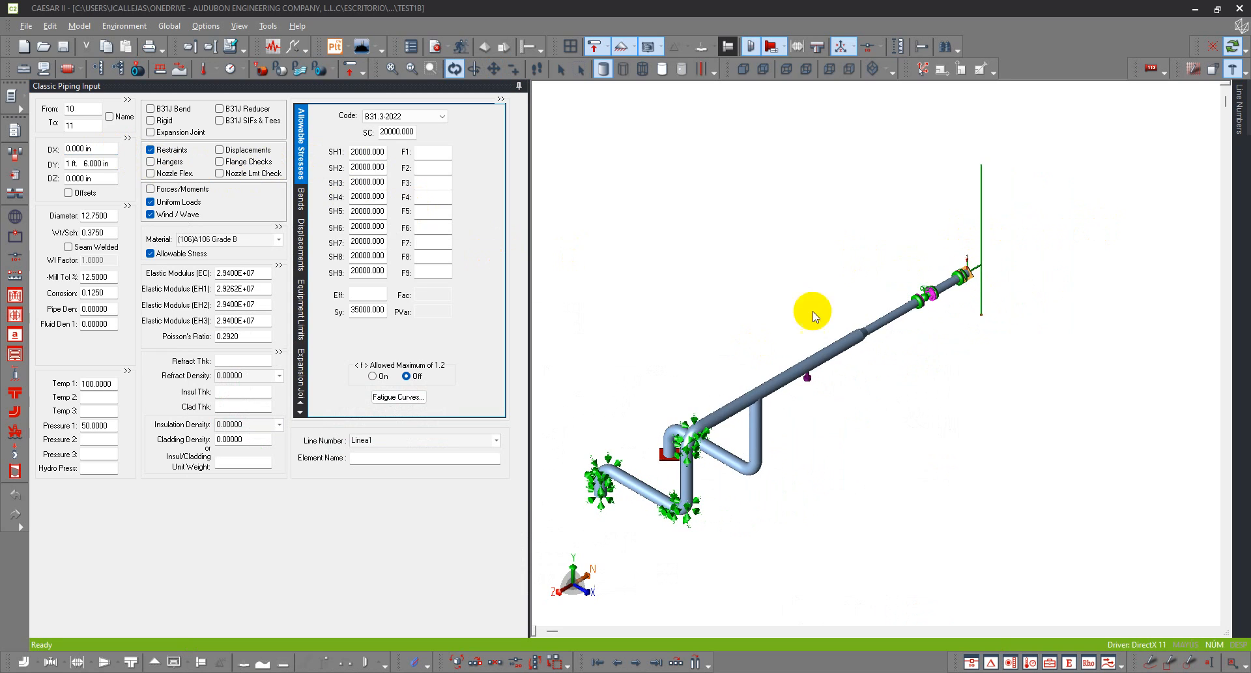
{"action": "scroll", "coordinate": [775, 313], "scroll_direction": "up", "scroll_amount": 3}
{"action": "scroll", "coordinate": [775, 312], "scroll_direction": "down", "scroll_amount": 3}
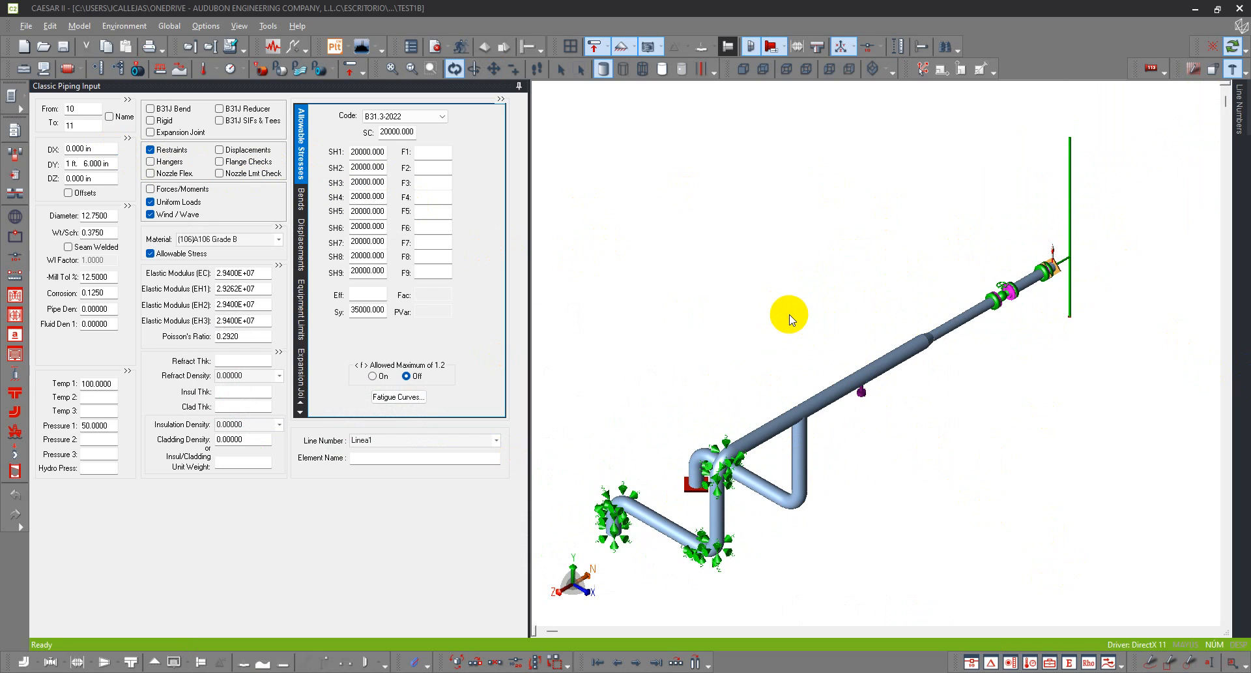
{"action": "scroll", "coordinate": [812, 315], "scroll_direction": "down", "scroll_amount": 1}
{"action": "left_click_drag", "start_coordinate": [856, 303], "coordinate": [850, 309]}
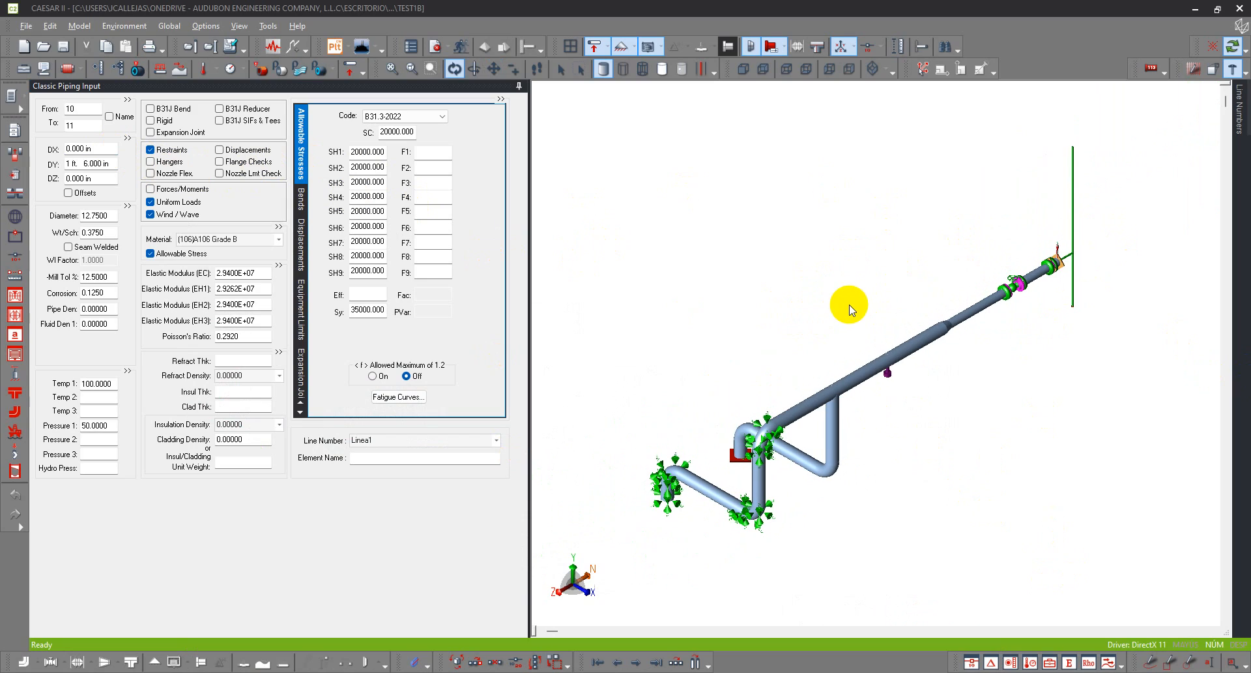